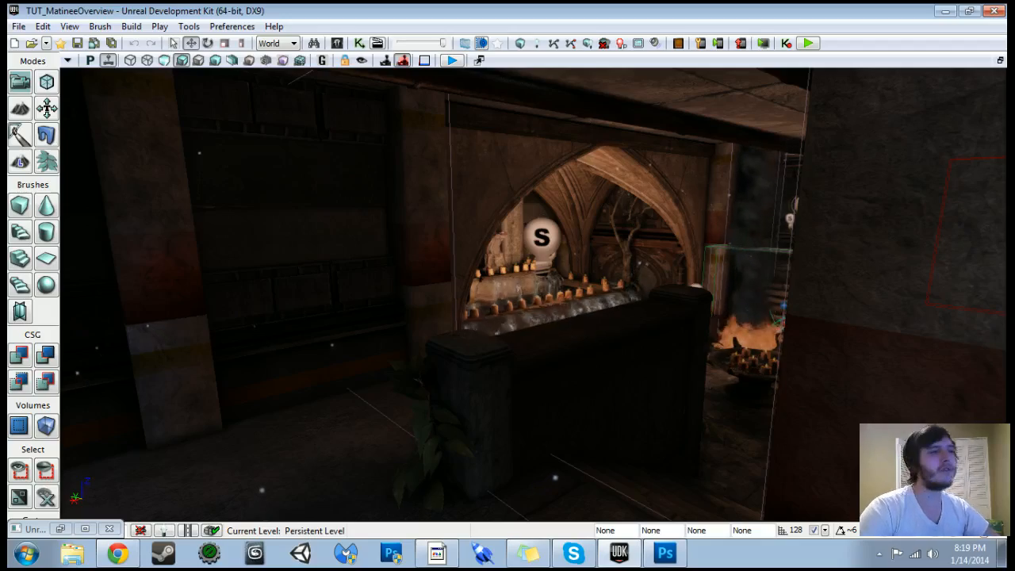
- Launch a play preview of the level from the tunnel with the railed crate and walk up to the crate
{"action": "right_click_drag", "start_coordinate": [532, 293], "coordinate": [856, 290]}
{"action": "left_click_drag", "start_coordinate": [531, 293], "coordinate": [547, 230]}
{"action": "right_click_drag", "start_coordinate": [547, 230], "coordinate": [817, 230]}
{"action": "left_click_drag", "start_coordinate": [816, 230], "coordinate": [833, 293]}
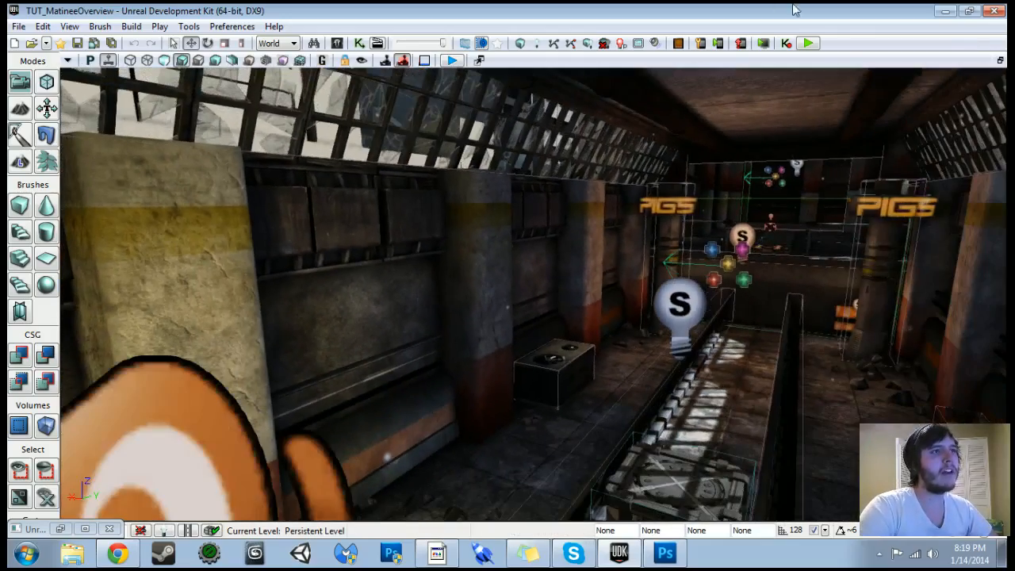
{"action": "left_click", "coordinate": [806, 43]}
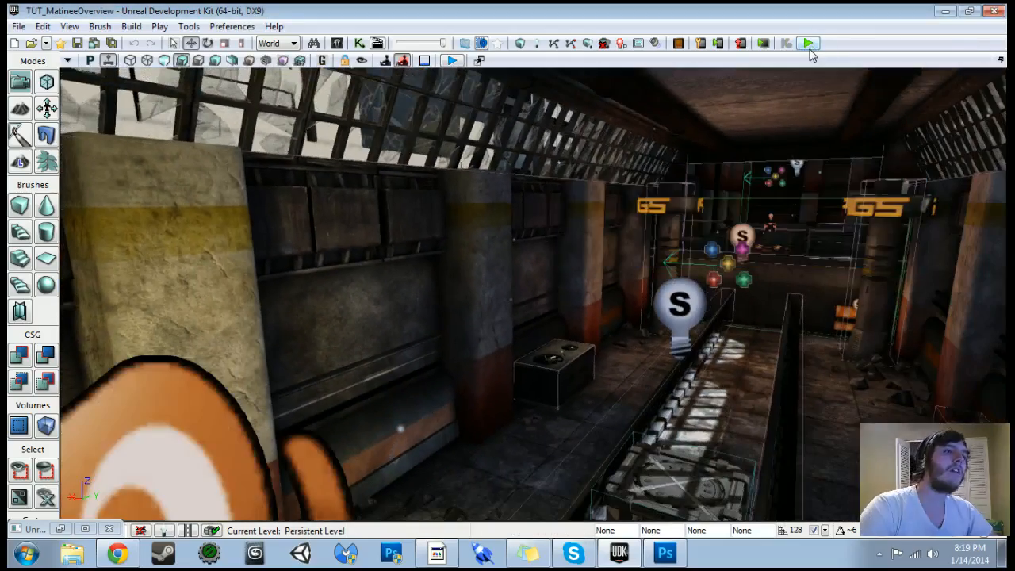
{"action": "key", "text": "w"}
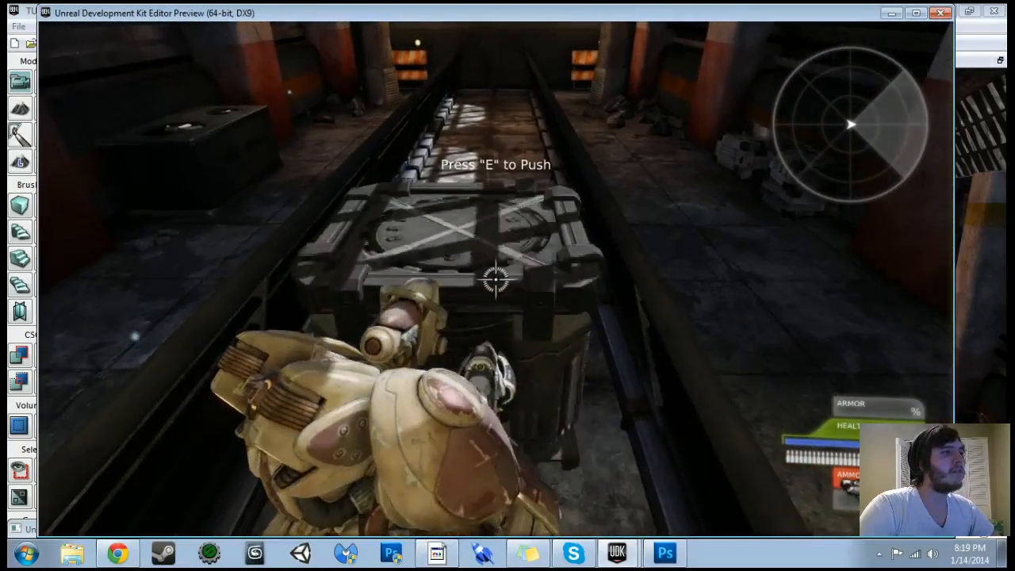
- Test the push interaction by moving the crate along the rails to the wall at the tunnel's end
{"action": "key", "text": "e"}
{"action": "key", "text": "w"}
{"action": "key", "text": "e"}
{"action": "key", "text": "w"}
{"action": "key", "text": "e"}
{"action": "key", "text": "w"}
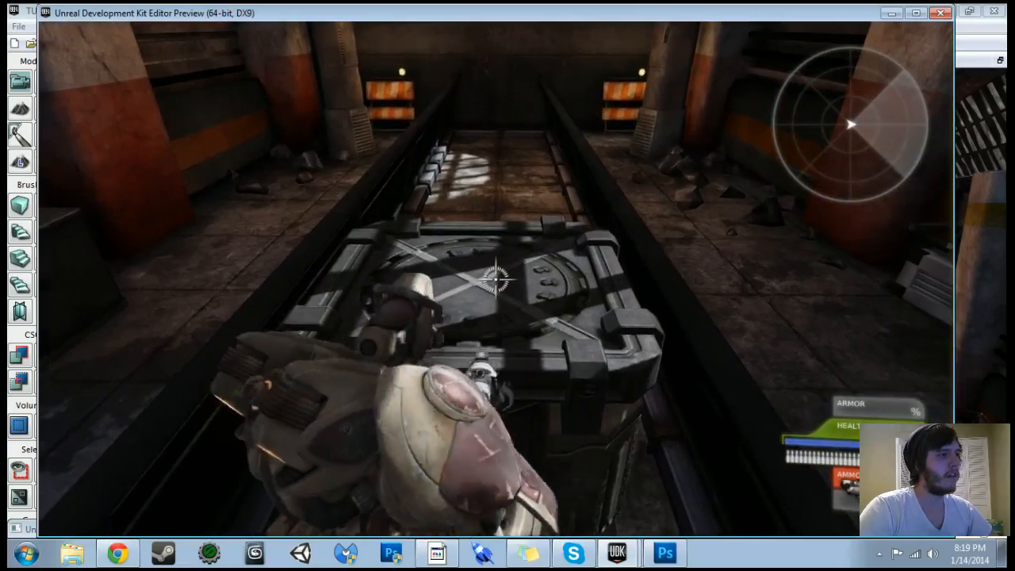
{"action": "key", "text": "e"}
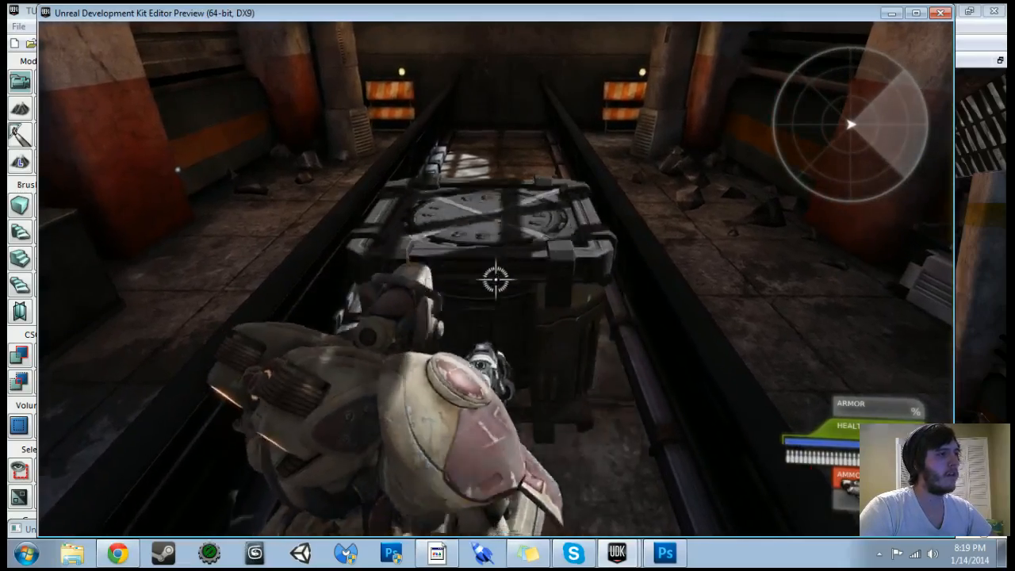
{"action": "key", "text": "w"}
{"action": "key", "text": "e"}
{"action": "key", "text": "w"}
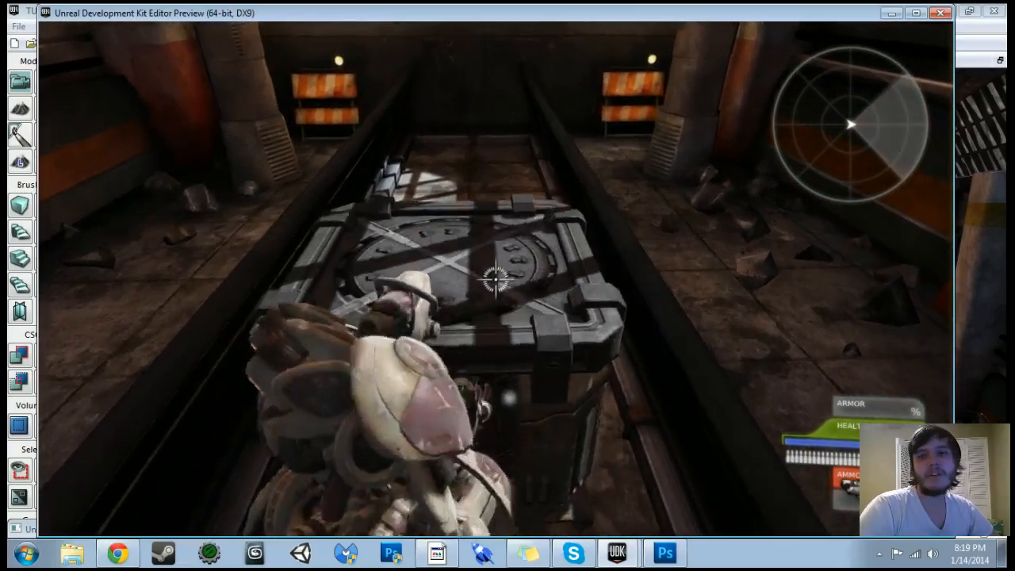
{"action": "key", "text": "w"}
{"action": "key", "text": "w"}
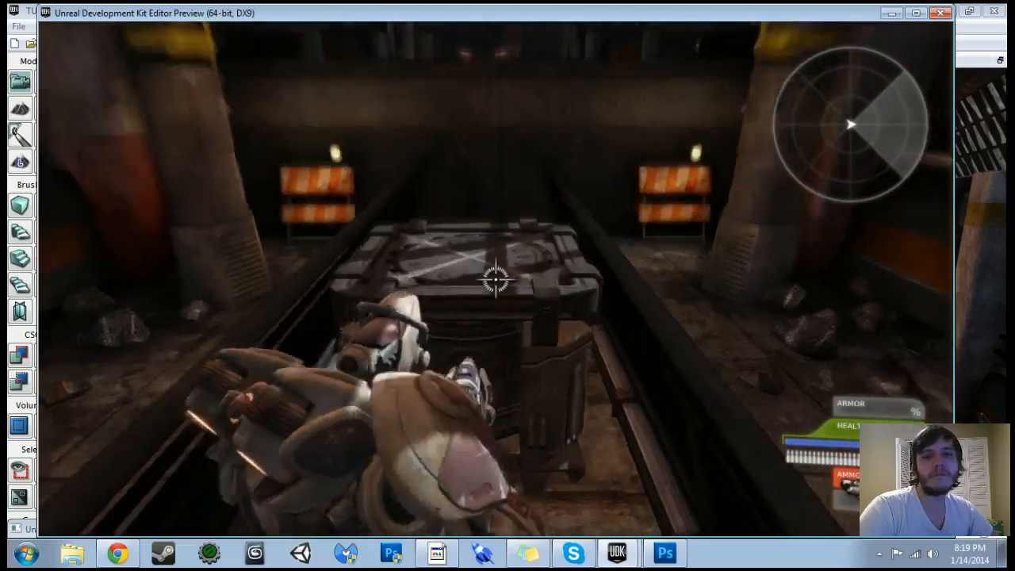
{"action": "key", "text": "w"}
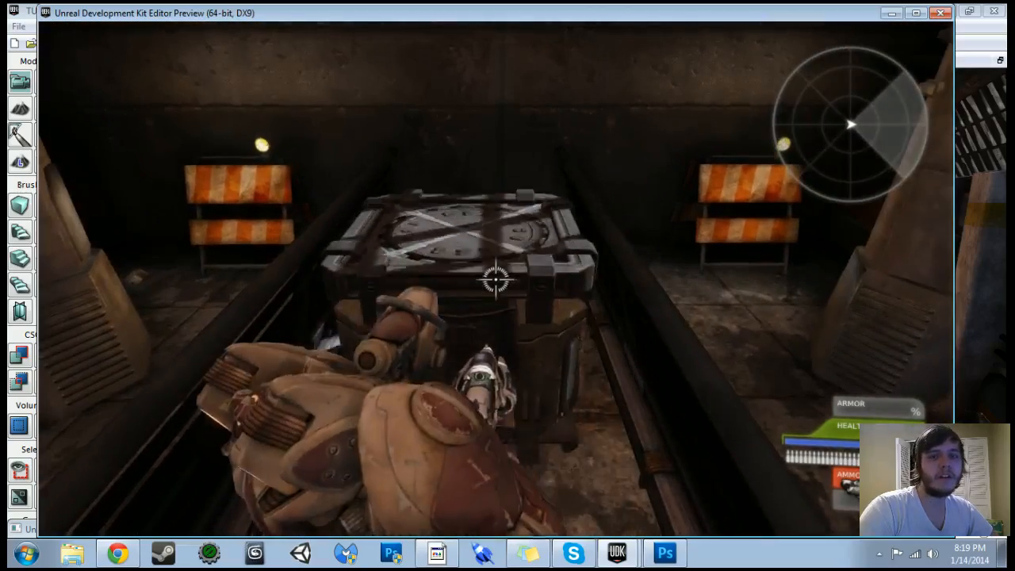
{"action": "key", "text": "w"}
{"action": "key", "text": "w"}
- Jump onto the crate, climb over the wall and walk through the dark corridor beyond it
{"action": "key", "text": "space"}
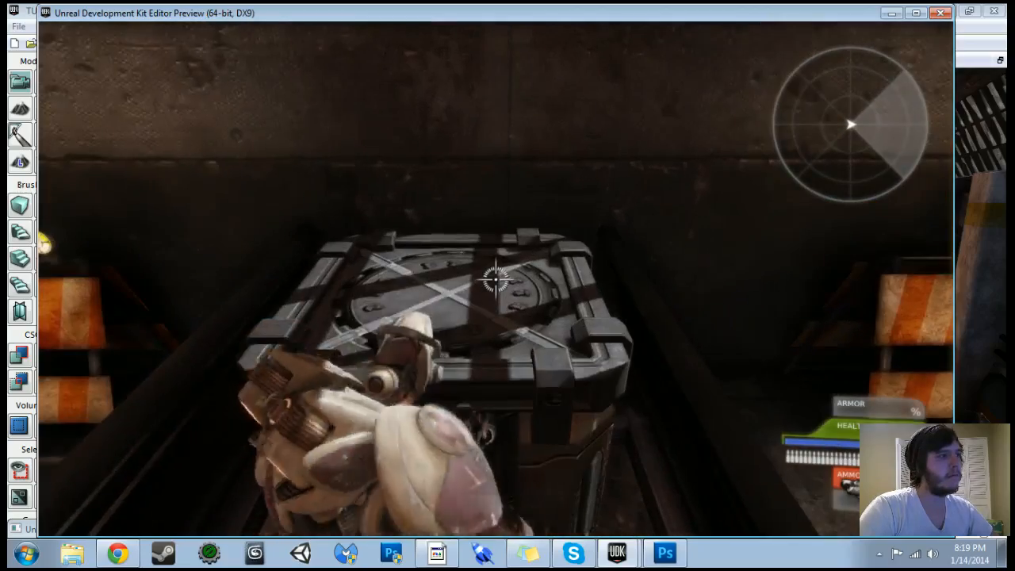
{"action": "key", "text": "space"}
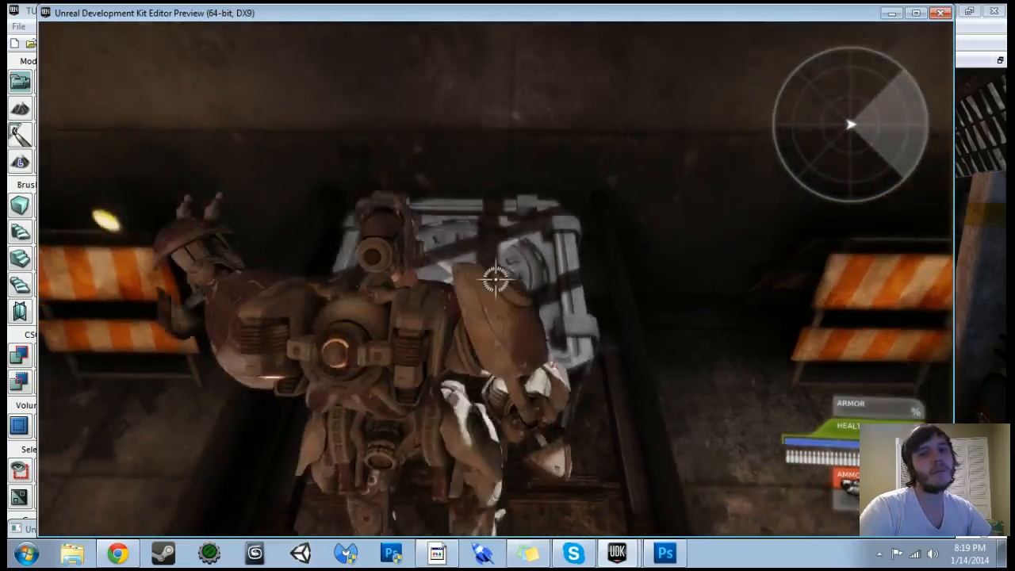
{"action": "key", "text": "w"}
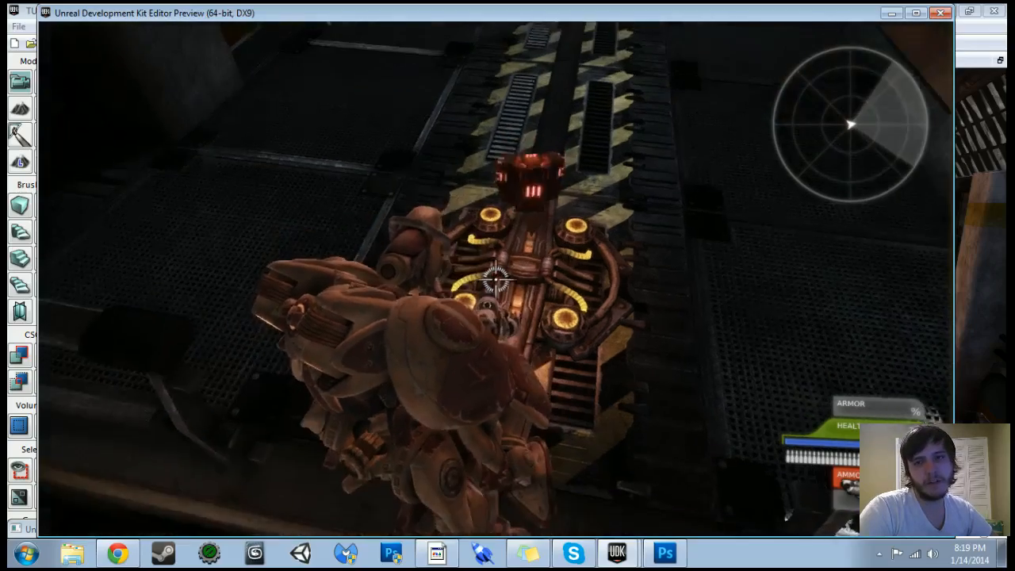
{"action": "key", "text": "w"}
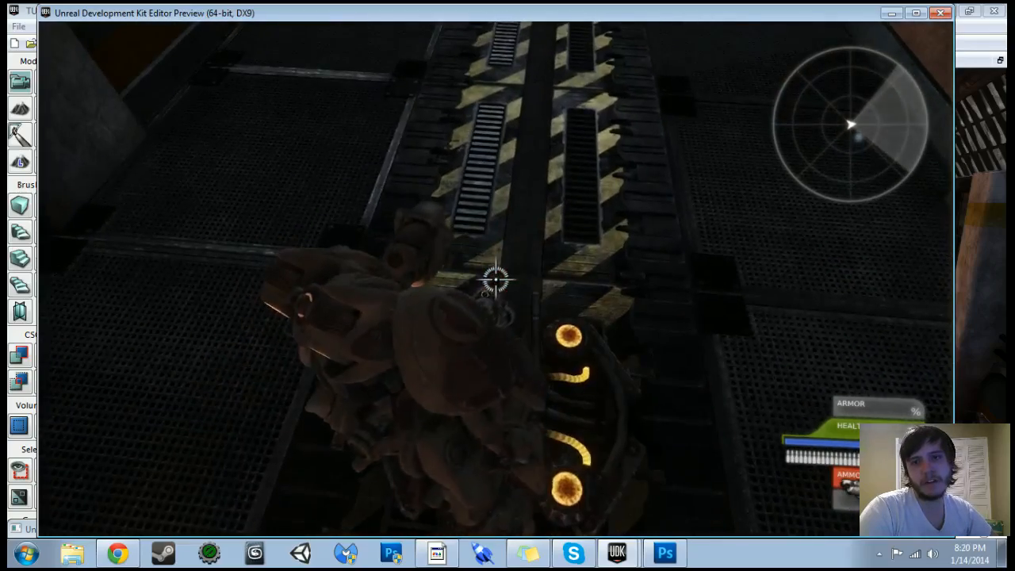
{"action": "key", "text": "a"}
{"action": "key", "text": "w"}
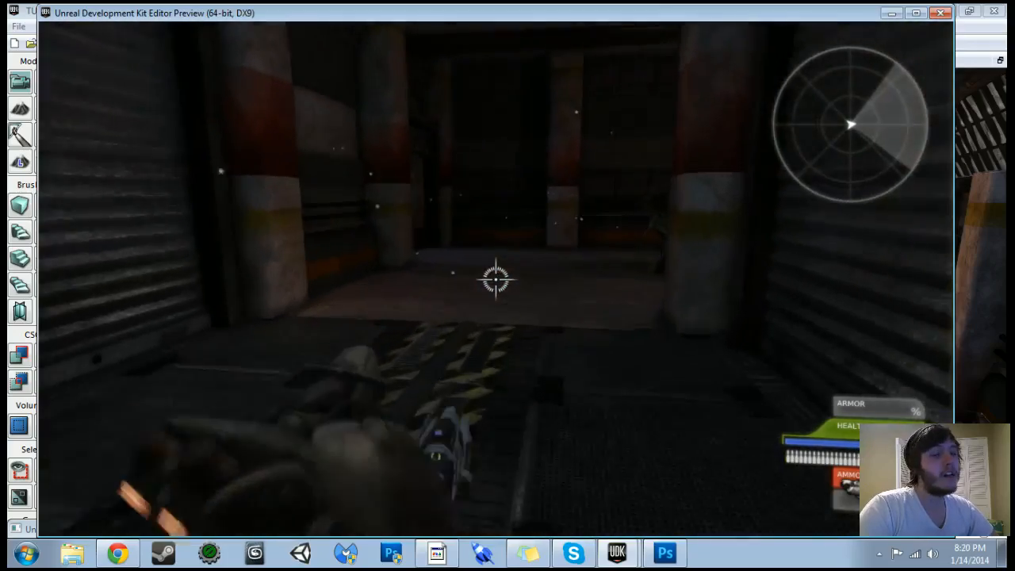
{"action": "key", "text": "w"}
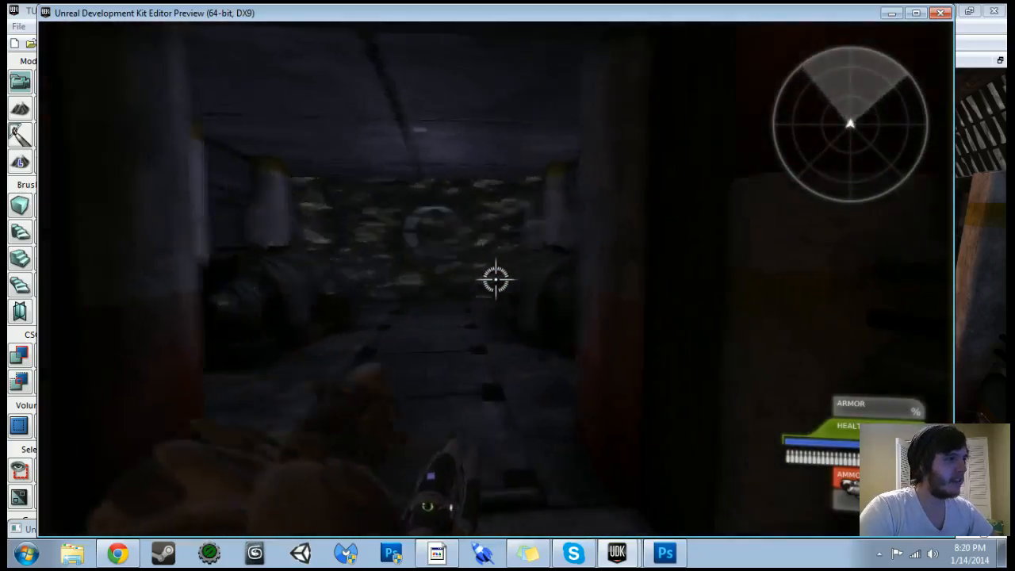
- Explore the candle-lit chamber, inspecting the statue altar and the fires around the central horn structure
{"action": "key", "text": "w"}
{"action": "key", "text": "d"}
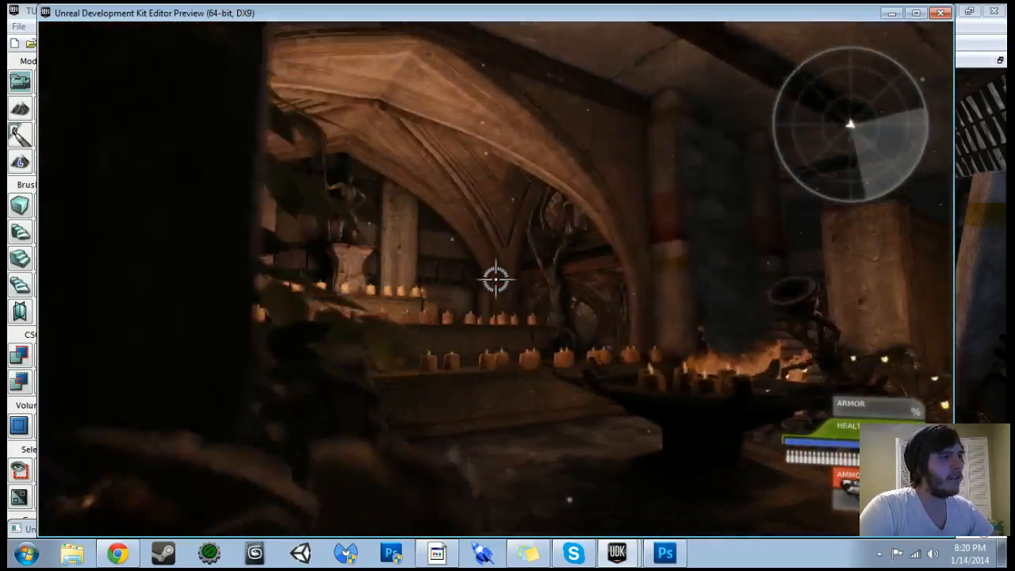
{"action": "key", "text": "w"}
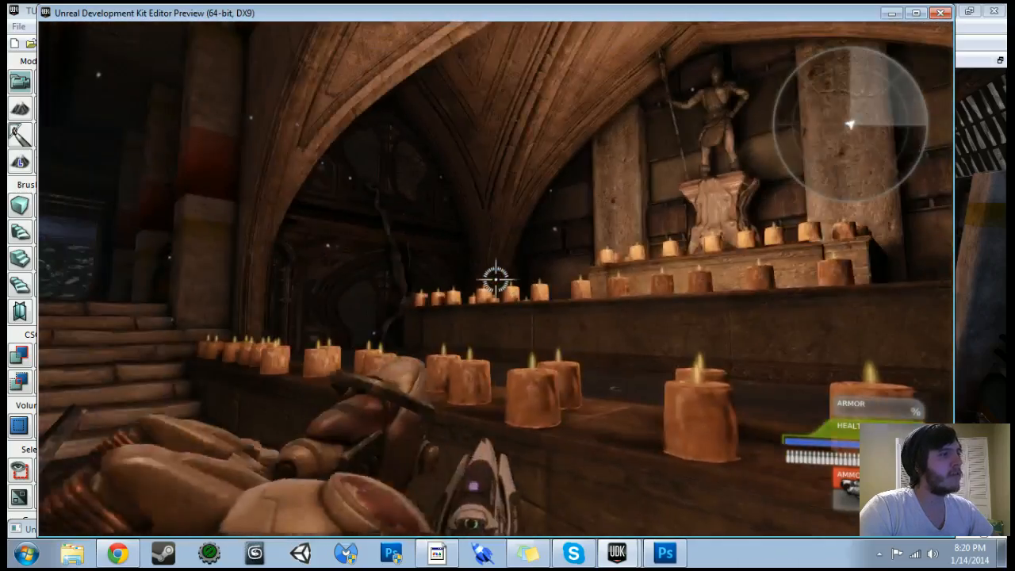
{"action": "key", "text": "w"}
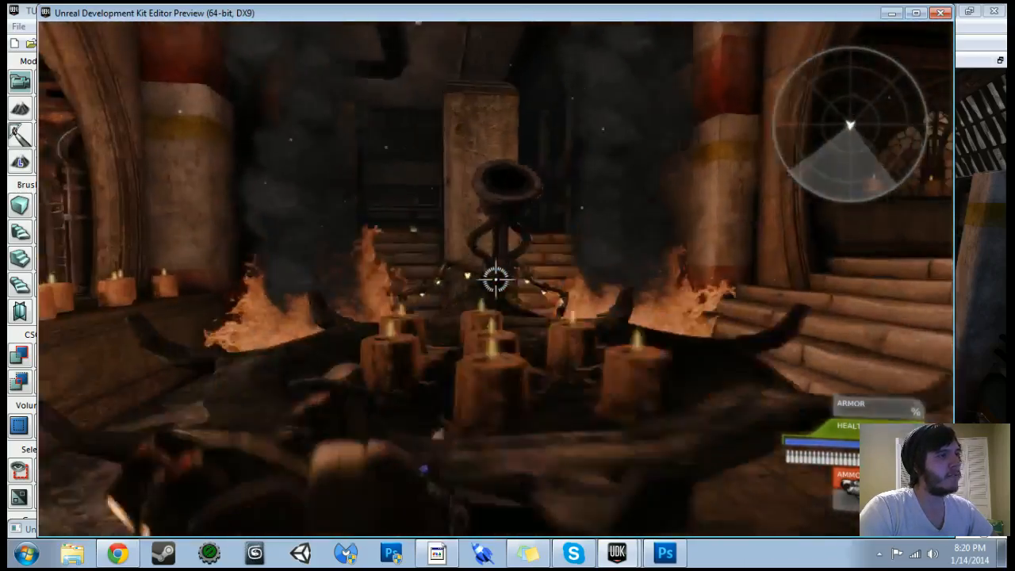
{"action": "key", "text": "a"}
{"action": "key", "text": "w"}
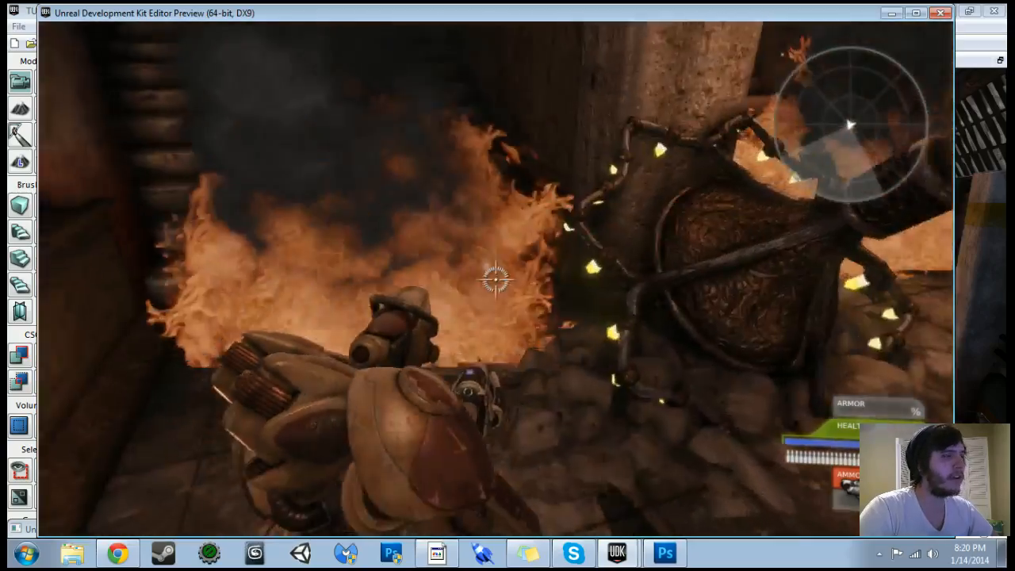
{"action": "key", "text": "s"}
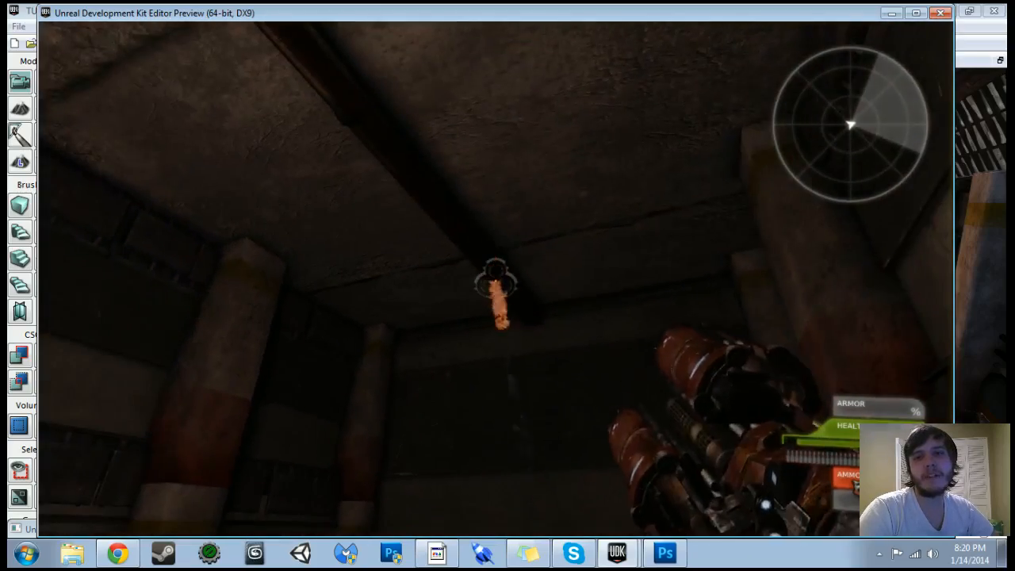
- Fire the weapon at the ceiling, walk through the dark hall with the metal stairs, and end the preview
{"action": "left_click", "coordinate": [496, 281]}
{"action": "key", "text": "w"}
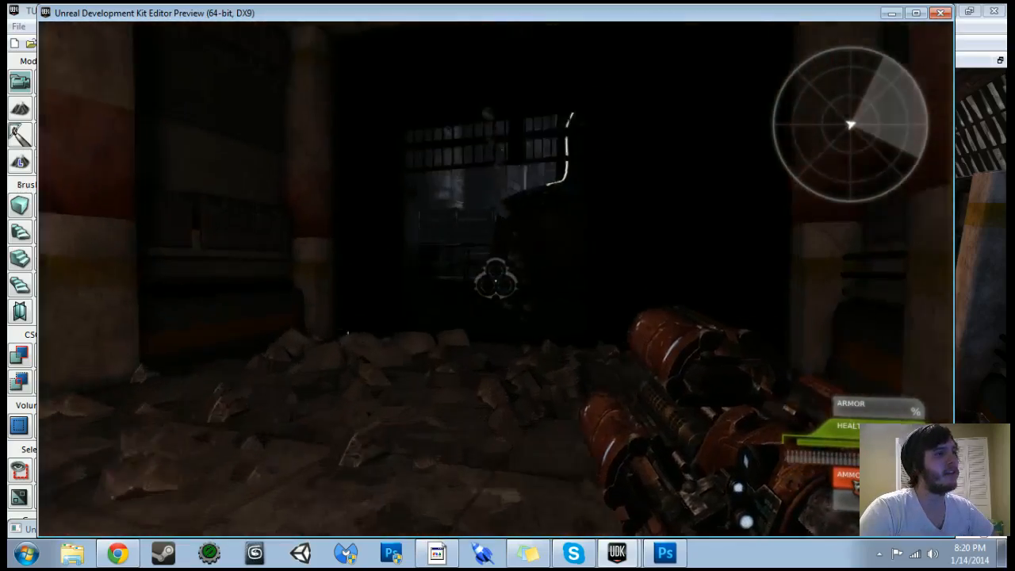
{"action": "key", "text": "w"}
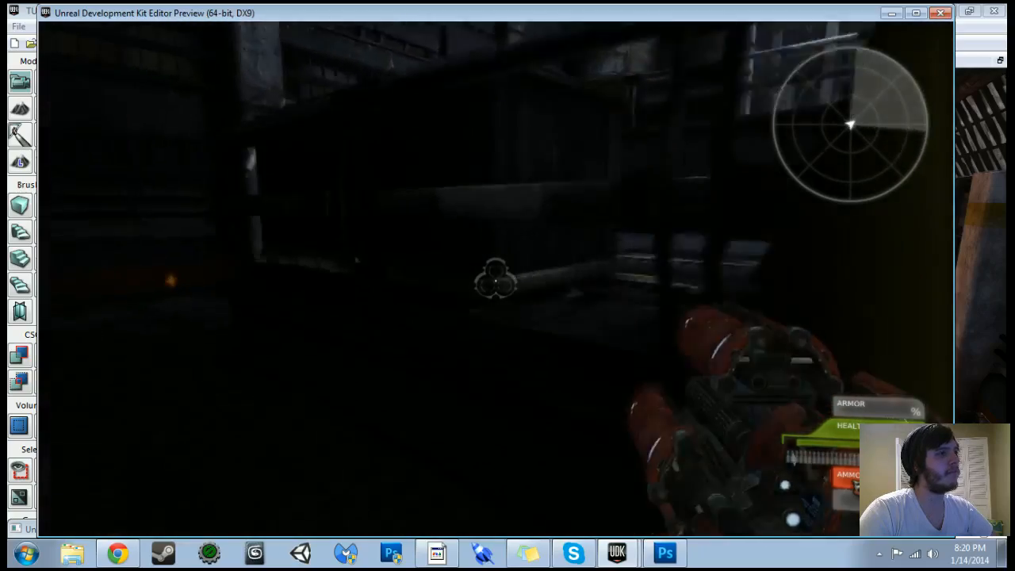
{"action": "key", "text": "w"}
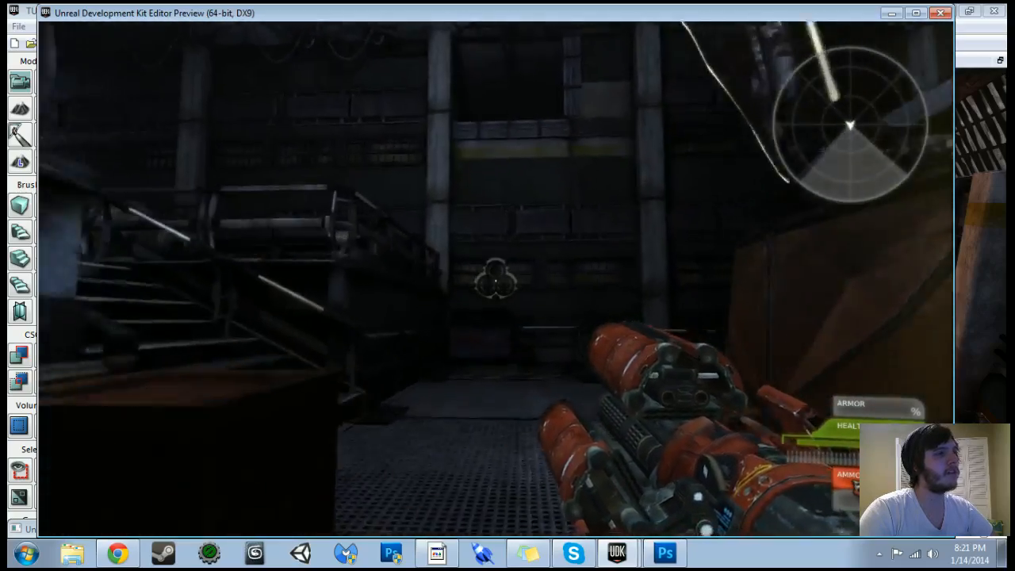
{"action": "key", "text": "w"}
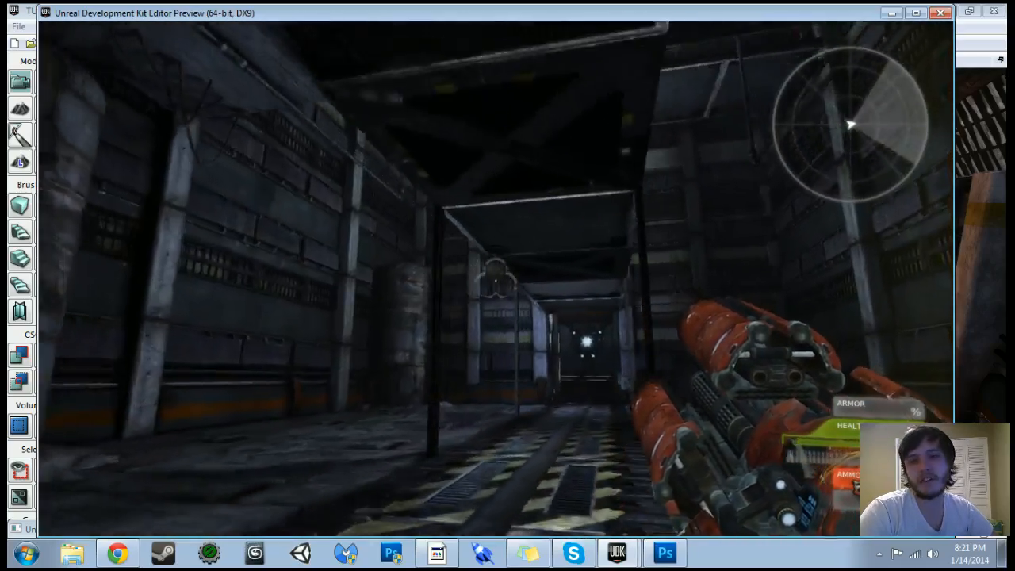
{"action": "key", "text": "Escape"}
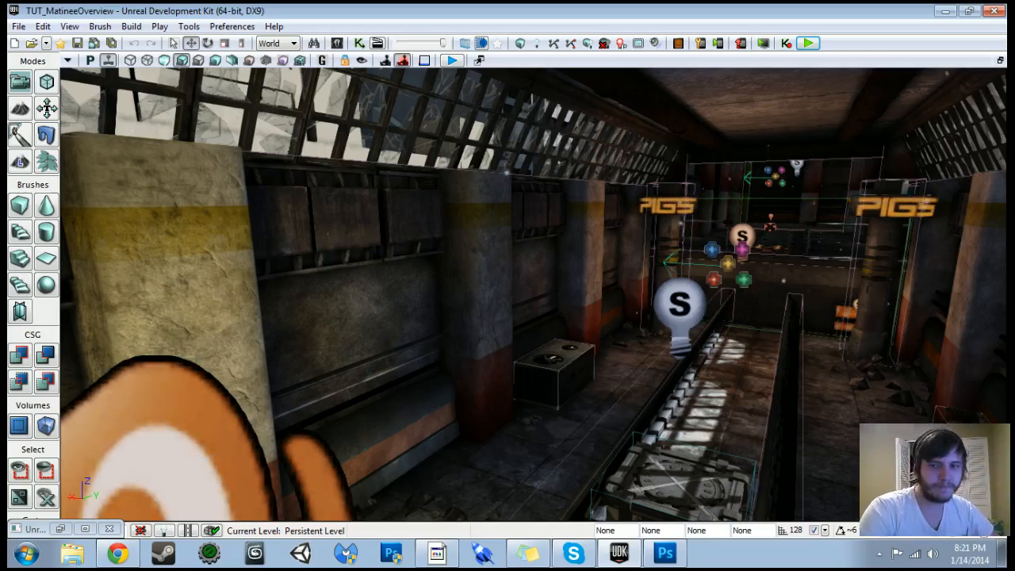
- Open Kismet for the level and examine the Sequence 1, Camera Sequence and Generators node groups
{"action": "right_click_drag", "start_coordinate": [532, 294], "coordinate": [615, 358]}
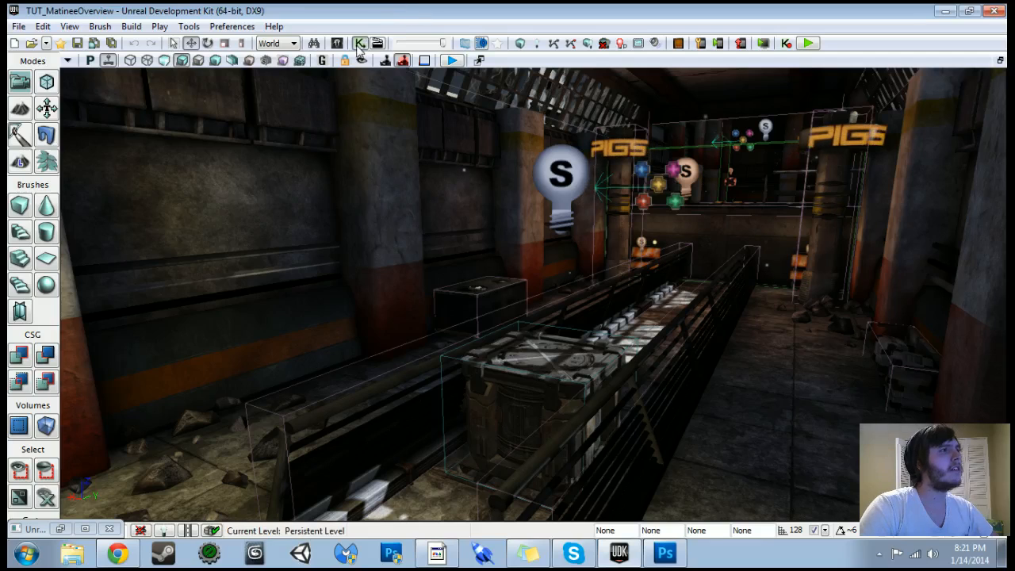
{"action": "left_click", "coordinate": [360, 43]}
{"action": "left_click", "coordinate": [400, 18]}
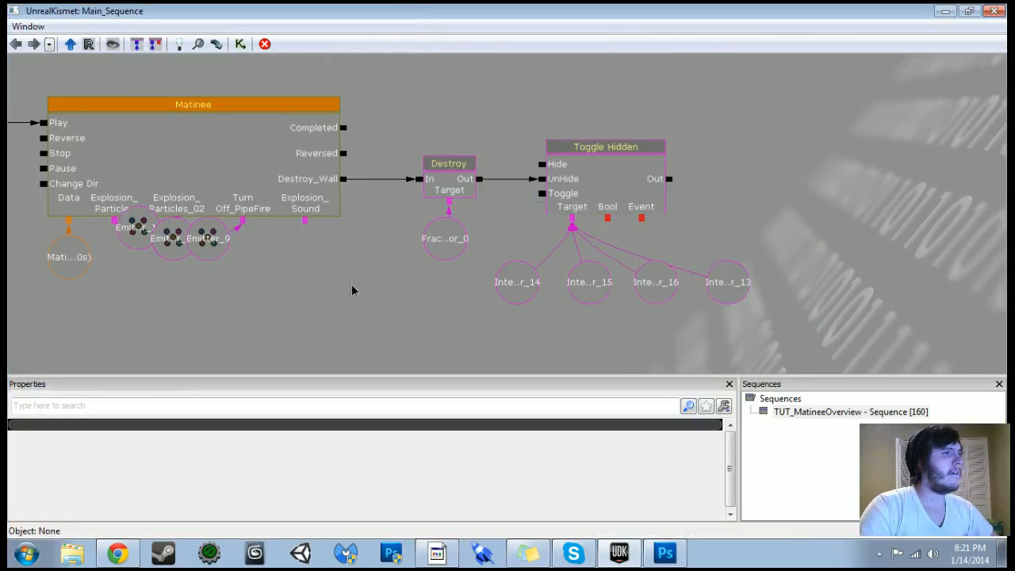
{"action": "scroll", "coordinate": [317, 215], "scroll_direction": "down", "scroll_amount": 5}
{"action": "left_click_drag", "start_coordinate": [317, 216], "coordinate": [262, 241]}
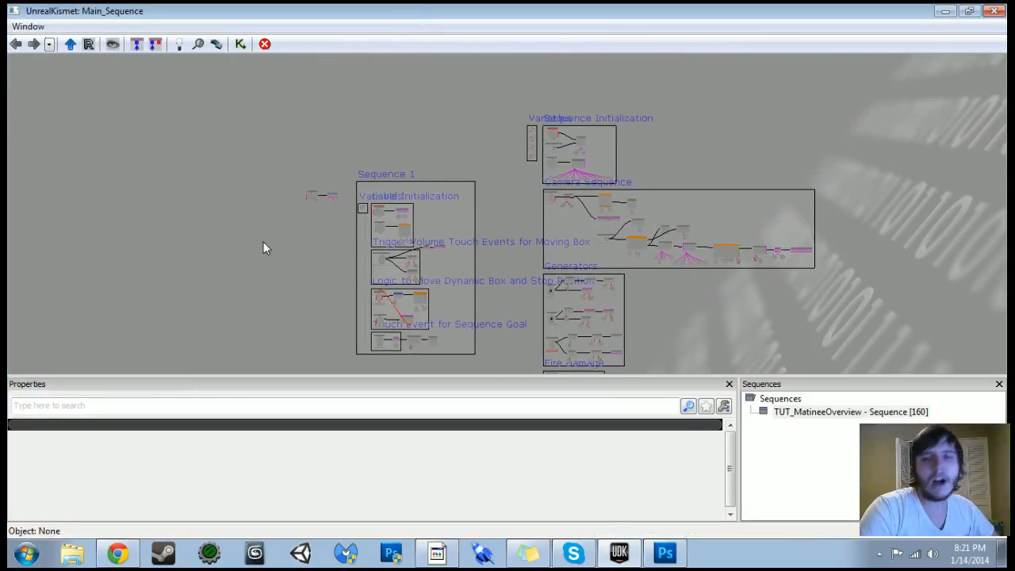
{"action": "scroll", "coordinate": [262, 241], "scroll_direction": "up", "scroll_amount": 5}
{"action": "left_click_drag", "start_coordinate": [361, 344], "coordinate": [580, 291]}
{"action": "scroll", "coordinate": [579, 291], "scroll_direction": "up", "scroll_amount": 3}
{"action": "scroll", "coordinate": [507, 214], "scroll_direction": "down", "scroll_amount": 8}
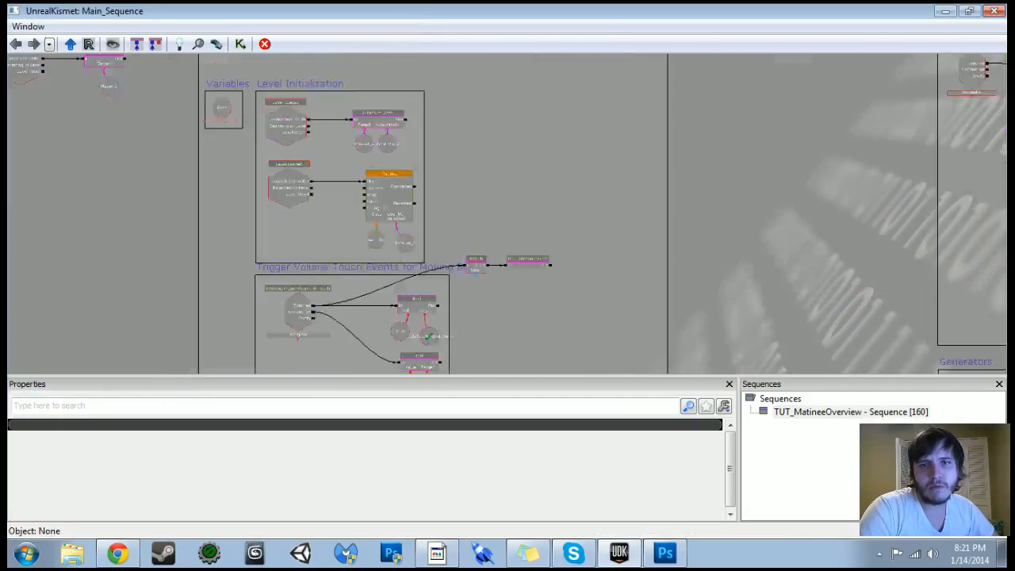
{"action": "left_click_drag", "start_coordinate": [522, 122], "coordinate": [424, 54]}
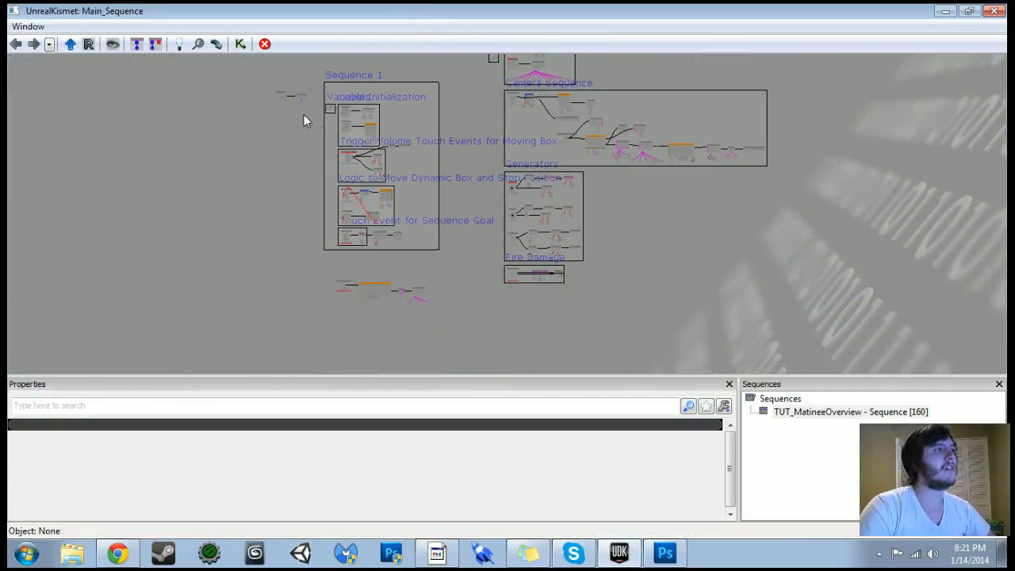
{"action": "left_click_drag", "start_coordinate": [270, 57], "coordinate": [255, 150]}
- Delete the existing node groups around Sequence 1 in the Kismet graph and return to the level viewport
{"action": "left_click_drag", "start_coordinate": [213, 112], "coordinate": [734, 297], "text": "ctrl+alt"}
{"action": "key", "text": "Delete"}
{"action": "left_click_drag", "start_coordinate": [278, 70], "coordinate": [469, 264], "text": "ctrl+alt"}
{"action": "key", "text": "Delete"}
{"action": "left_click", "coordinate": [945, 12]}
- Launch a new play preview and switch to the third-person camera with the console command behindview
{"action": "right_click_drag", "start_coordinate": [533, 294], "coordinate": [539, 247]}
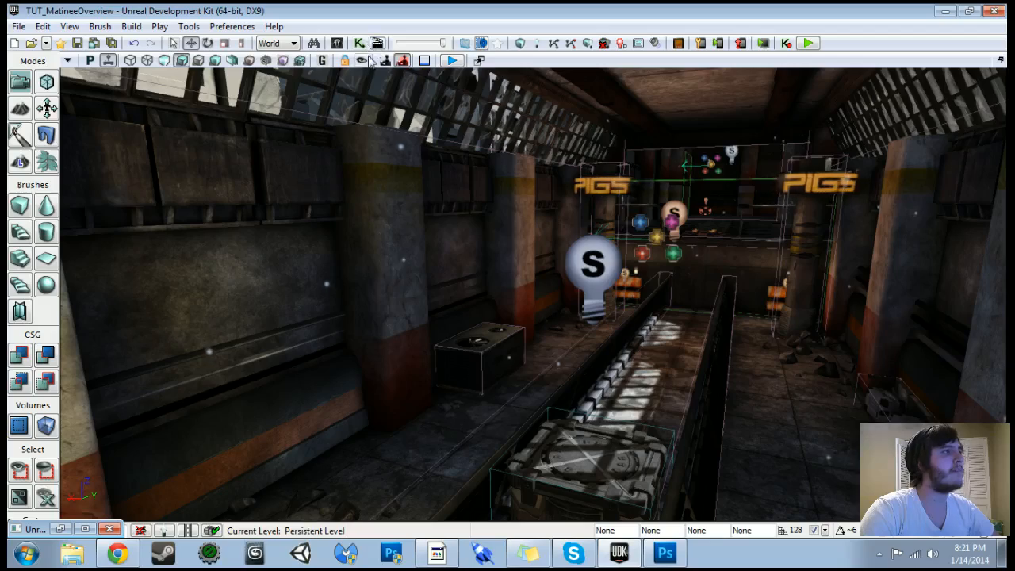
{"action": "left_click", "coordinate": [816, 41]}
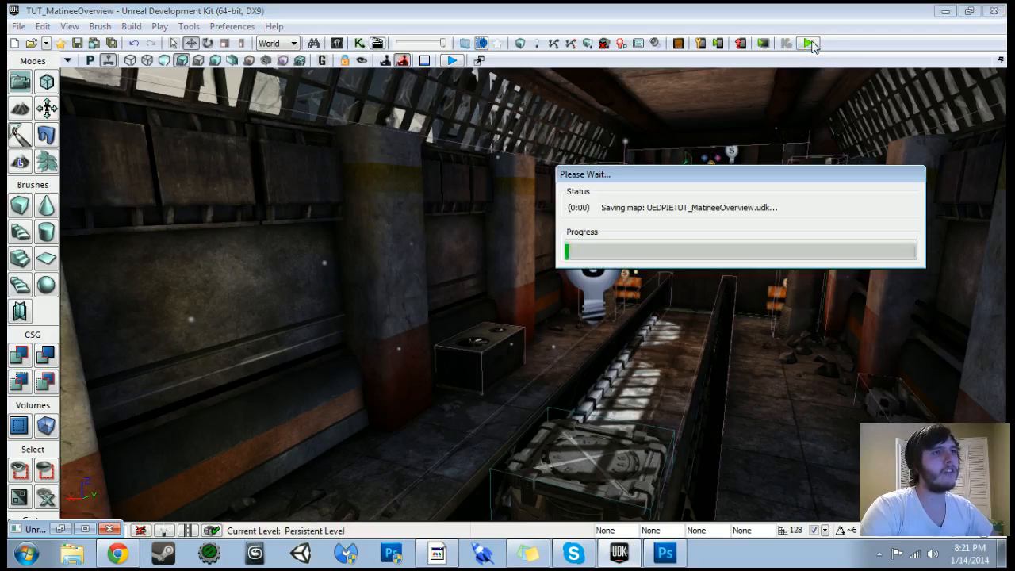
{"action": "key", "text": "s"}
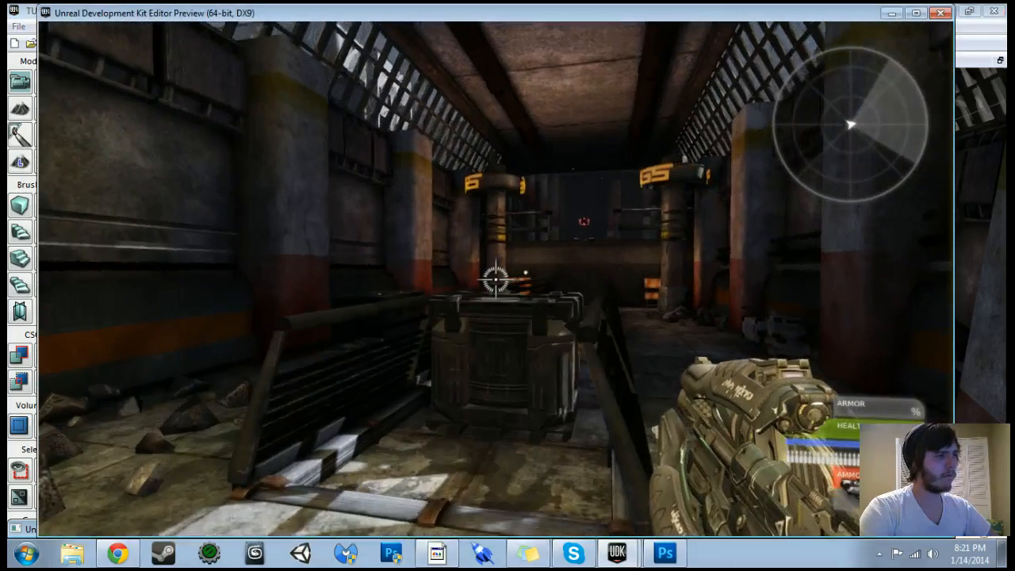
{"action": "key", "text": "grave"}
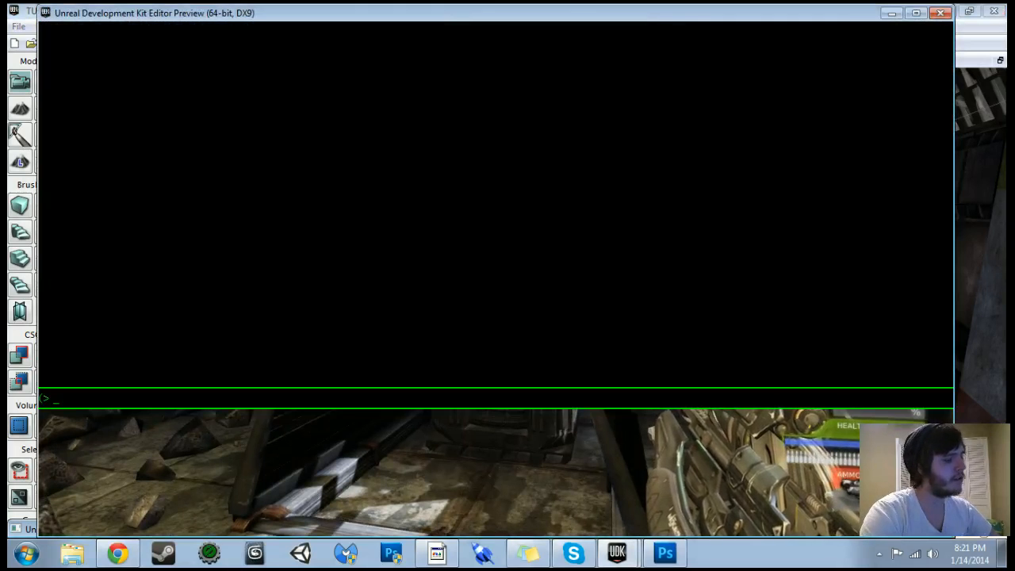
{"action": "type", "text": "behindView"}
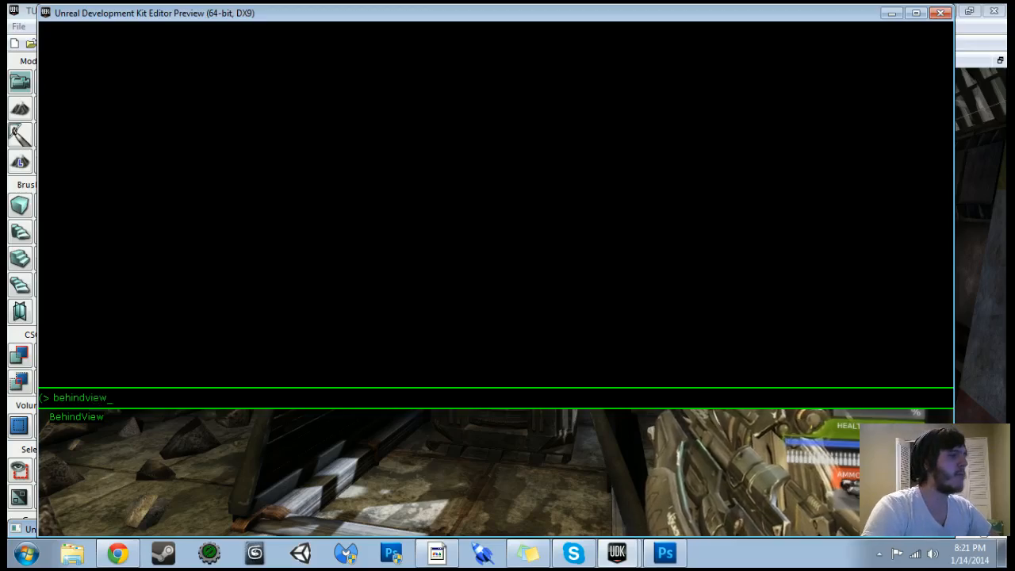
{"action": "key", "text": "Return"}
{"action": "key", "text": "grave"}
{"action": "key", "text": "a"}
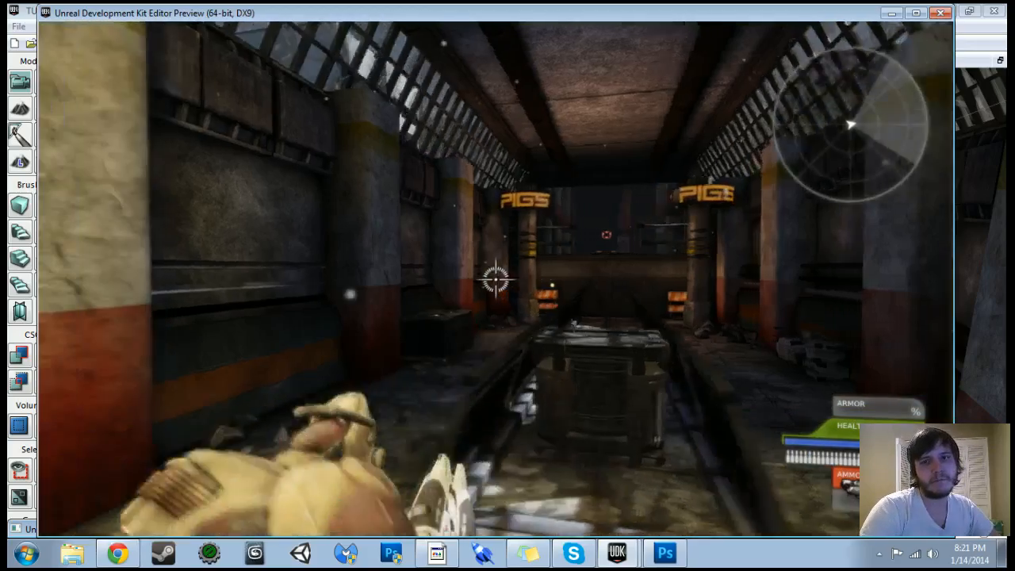
- Walk through the hall with the crate in third-person view and end the play preview
{"action": "key", "text": "w"}
{"action": "key", "text": "d"}
{"action": "key", "text": "s"}
{"action": "key", "text": "Escape"}
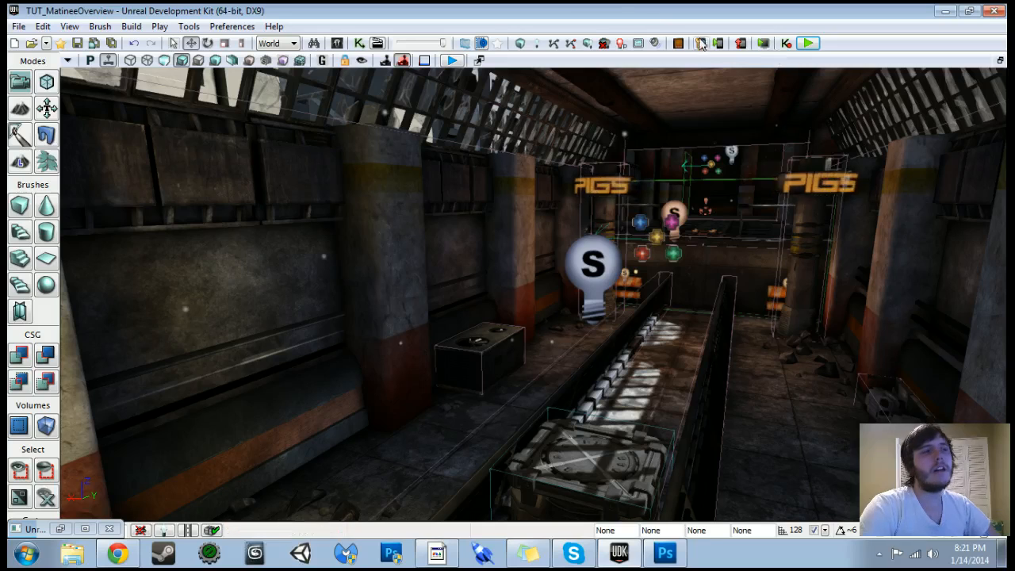
- Open Kismet for the level and add a Level Loaded event to the empty graph
{"action": "left_click", "coordinate": [361, 43]}
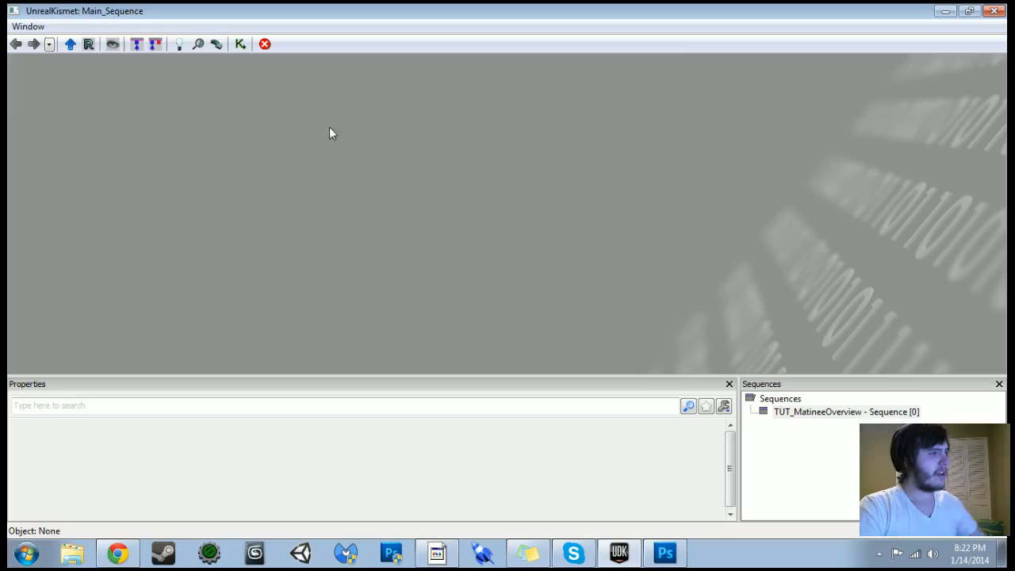
{"action": "right_click", "coordinate": [311, 138]}
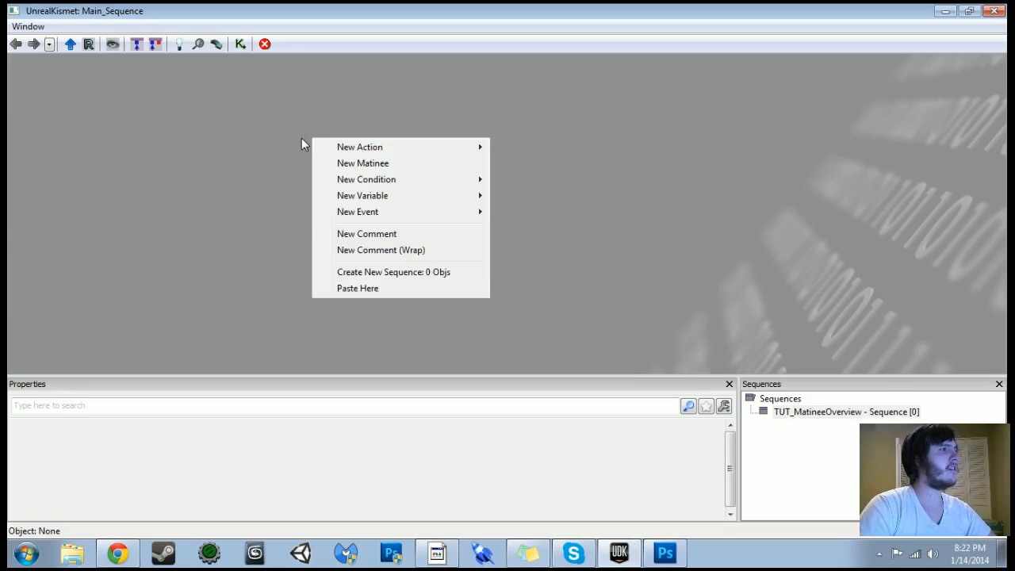
{"action": "mouse_move", "coordinate": [363, 211]}
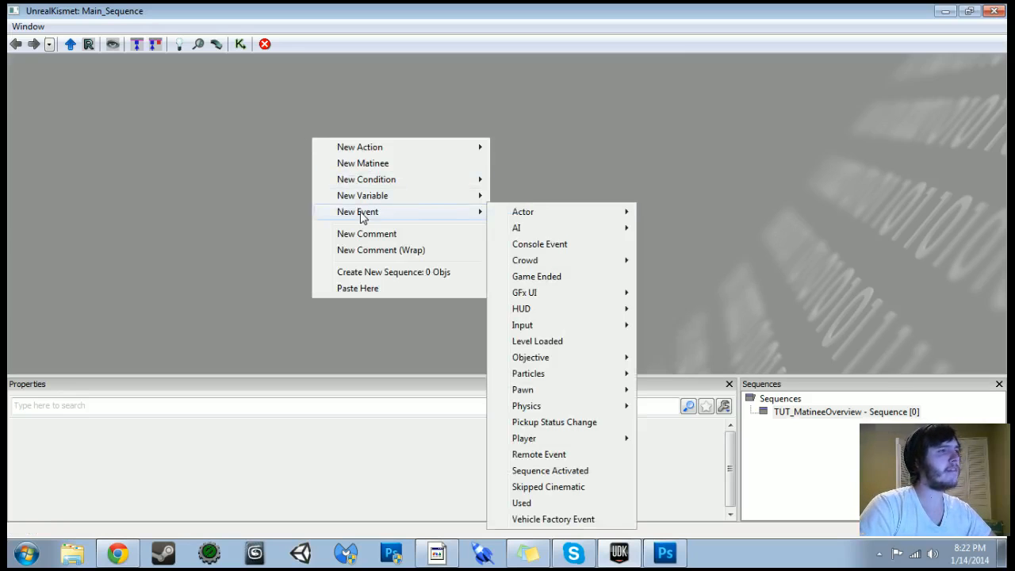
{"action": "left_click", "coordinate": [555, 341]}
{"action": "left_click_drag", "start_coordinate": [516, 207], "coordinate": [398, 191]}
{"action": "left_click", "coordinate": [448, 182]}
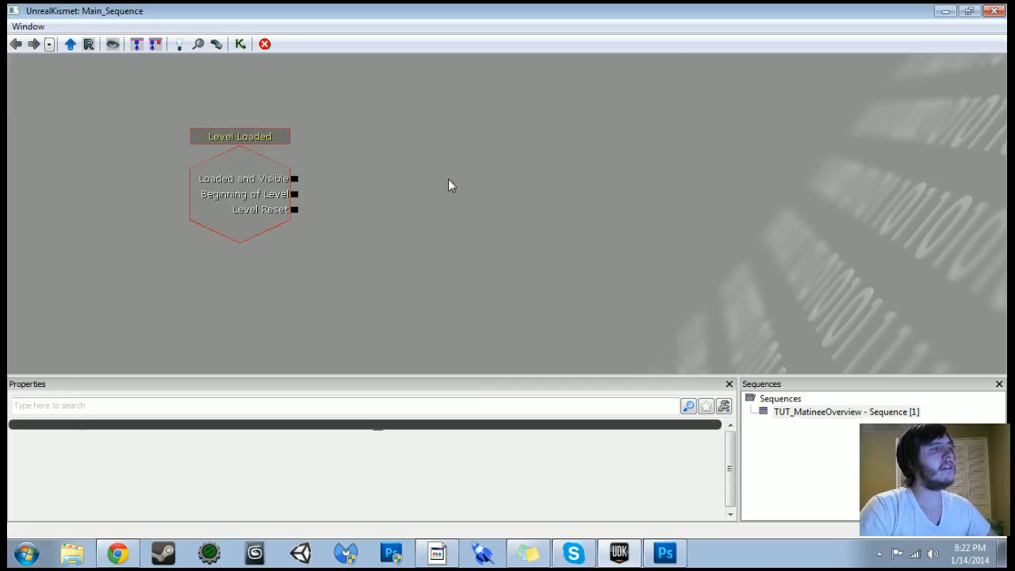
- Add a Console Command action beside the event and link Loaded and Visible to its In connector
{"action": "right_click", "coordinate": [448, 182]}
{"action": "mouse_move", "coordinate": [489, 178]}
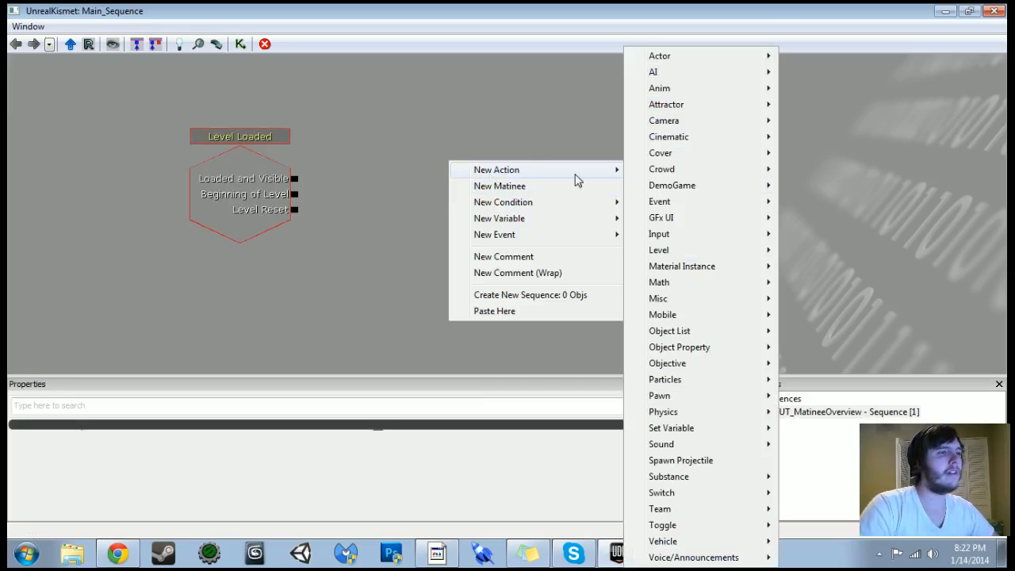
{"action": "mouse_move", "coordinate": [687, 301]}
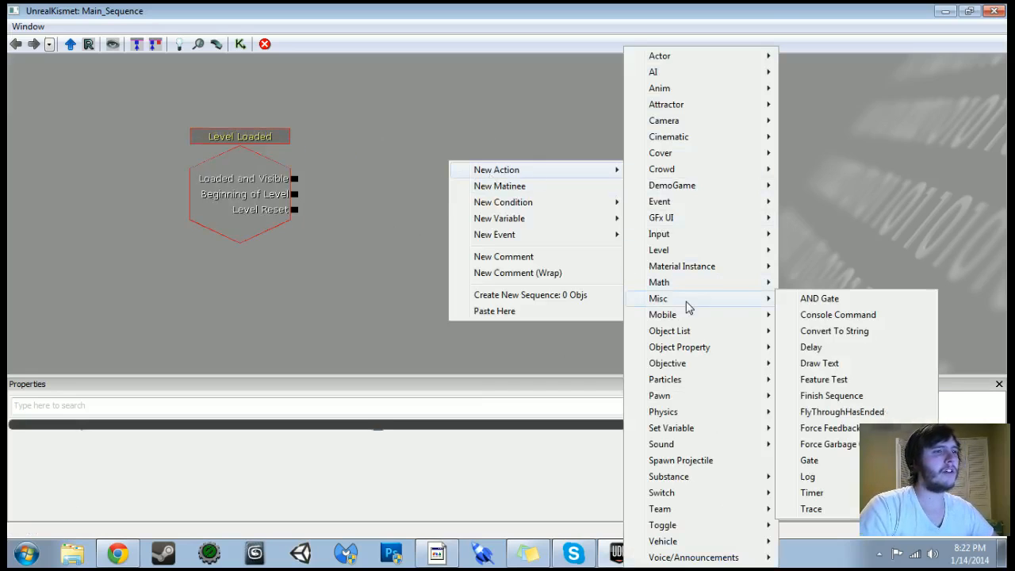
{"action": "left_click", "coordinate": [837, 314]}
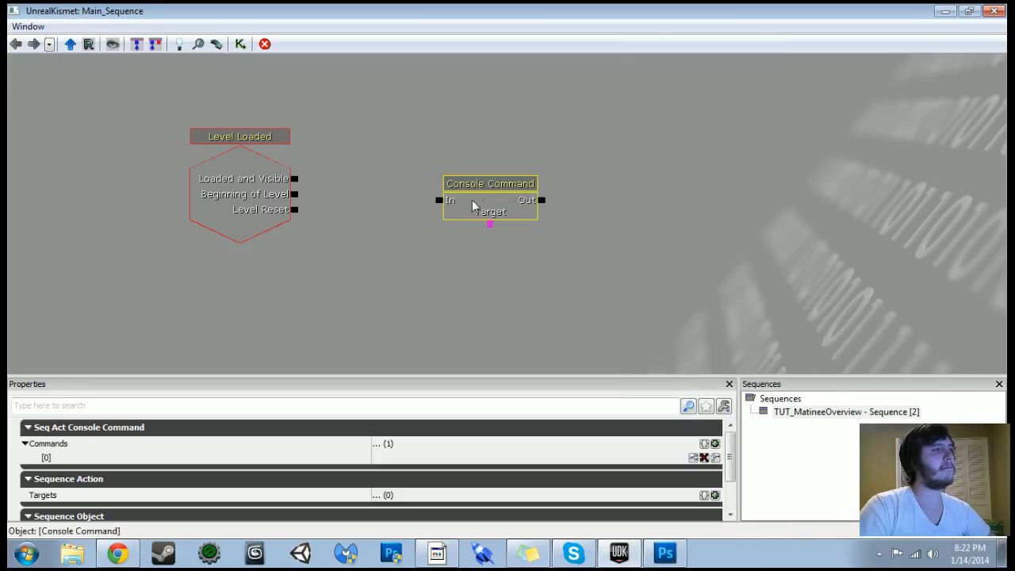
{"action": "left_click_drag", "start_coordinate": [294, 178], "coordinate": [475, 172]}
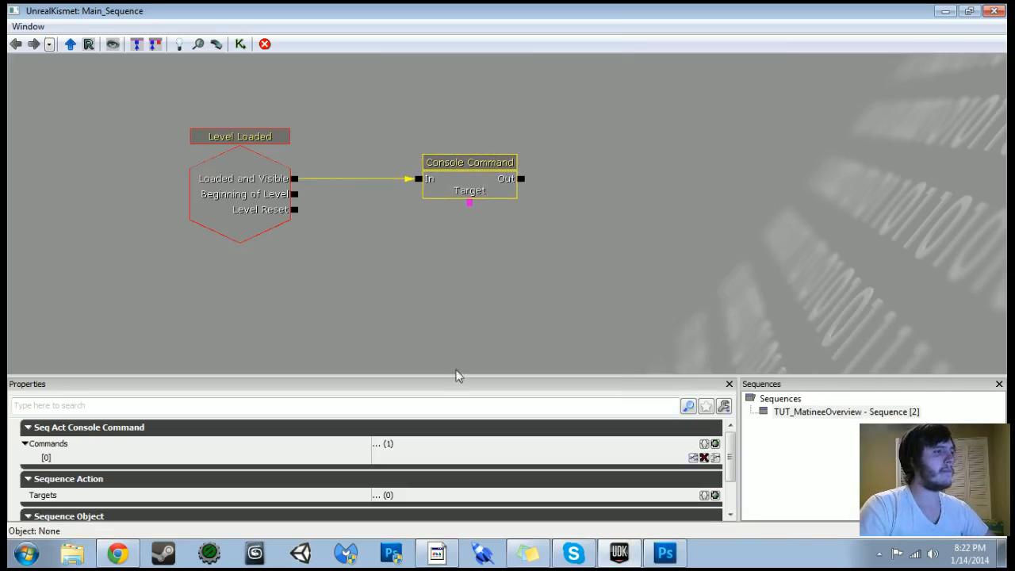
- Set the Console Command's first command to BehindView and add a second command, Show Volumes
{"action": "left_click", "coordinate": [567, 458]}
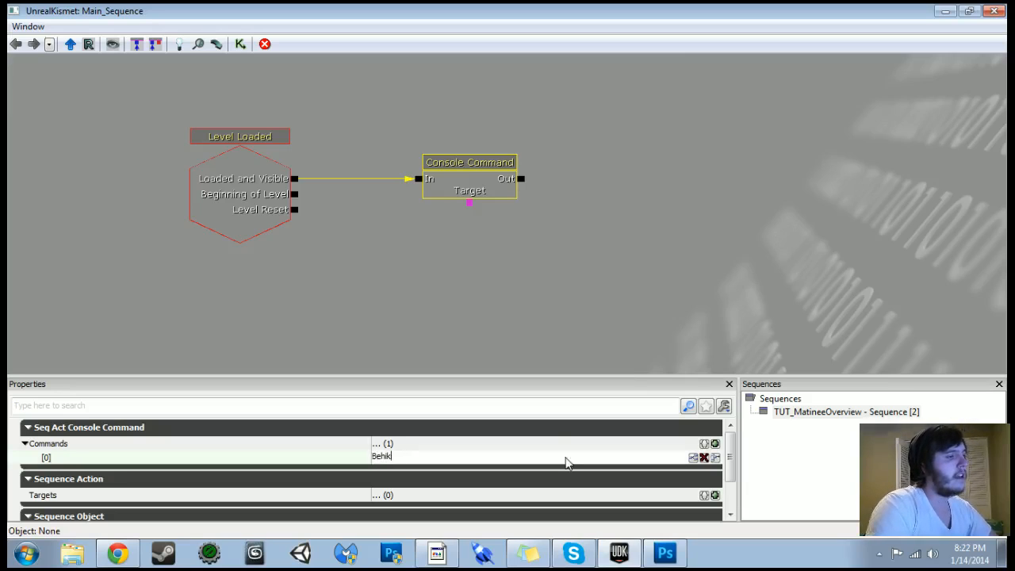
{"action": "type", "text": "BehindView"}
{"action": "key", "text": "Return"}
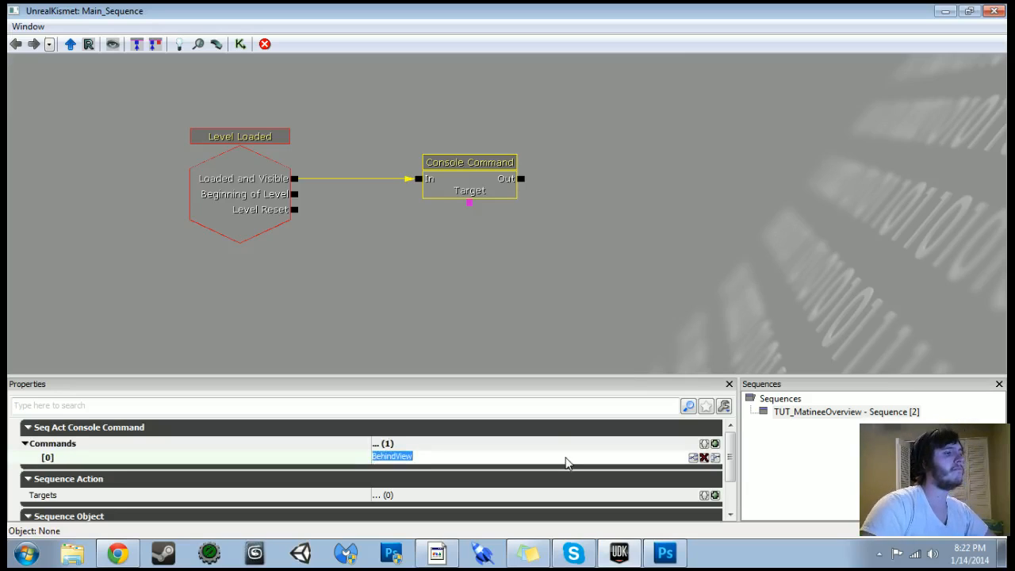
{"action": "left_click", "coordinate": [715, 445]}
{"action": "left_click", "coordinate": [459, 475]}
{"action": "type", "text": "Show"}
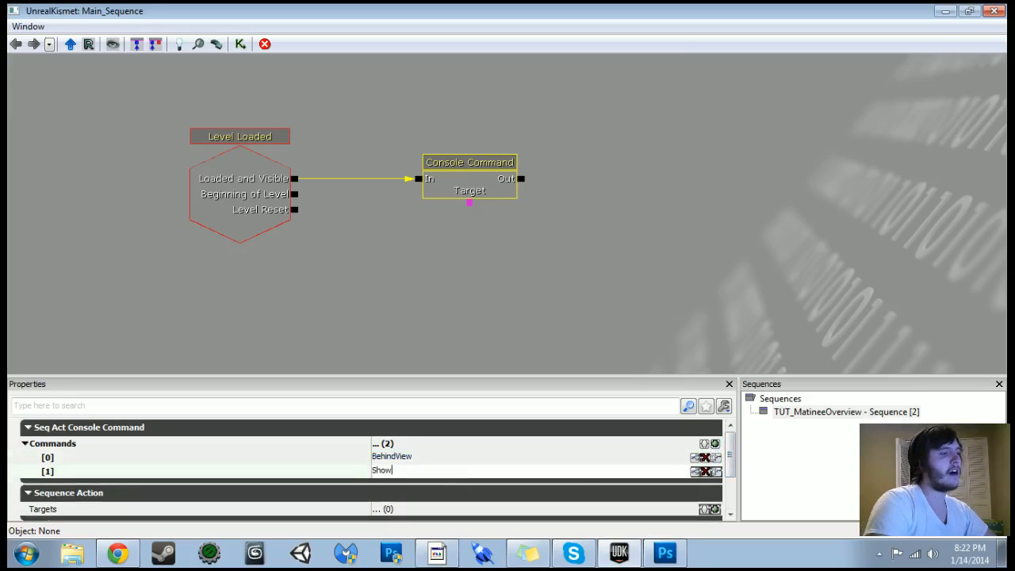
{"action": "type", "text": " Volumes"}
{"action": "key", "text": "Return"}
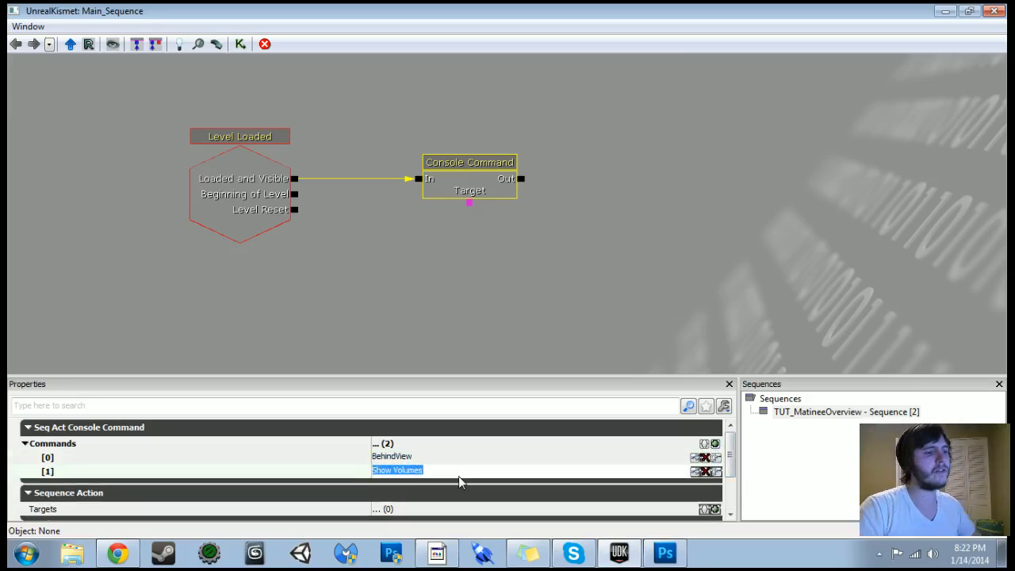
- Attach a player variable to the Console Command's Target and turn off All Players for it
{"action": "left_click", "coordinate": [469, 204]}
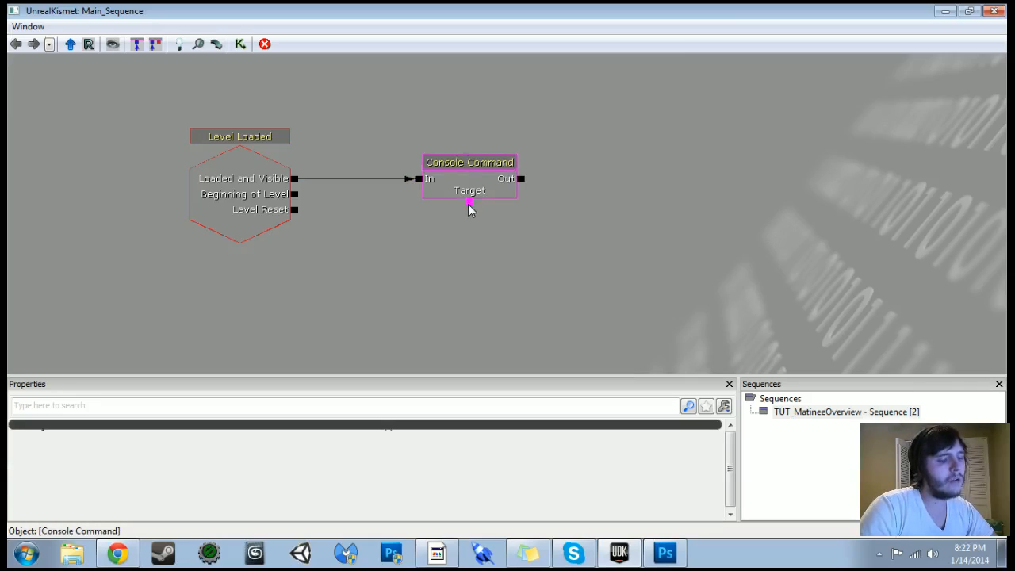
{"action": "left_click", "coordinate": [481, 231]}
{"action": "left_click_drag", "start_coordinate": [493, 230], "coordinate": [466, 243], "text": "ctrl"}
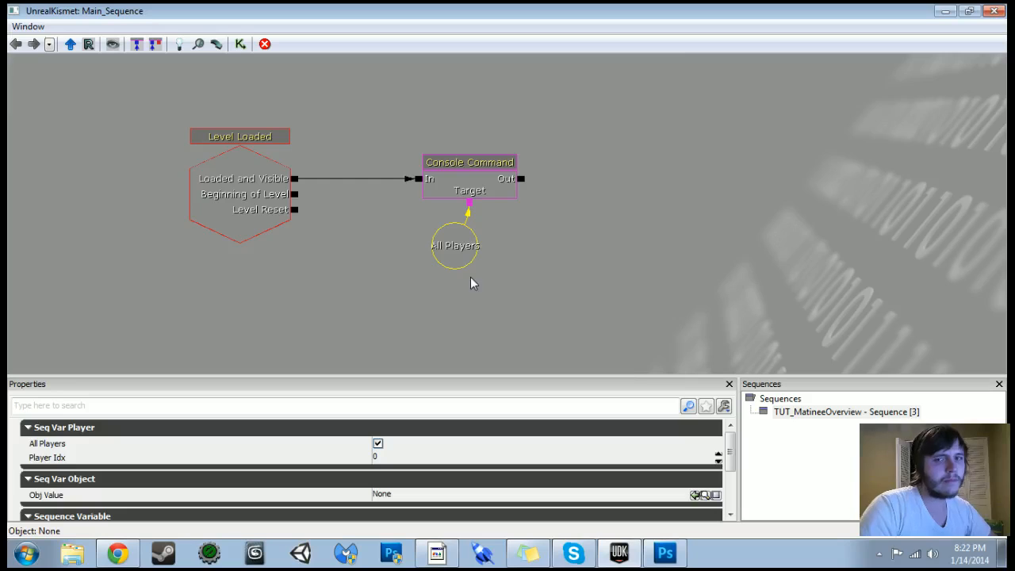
{"action": "left_click", "coordinate": [378, 444]}
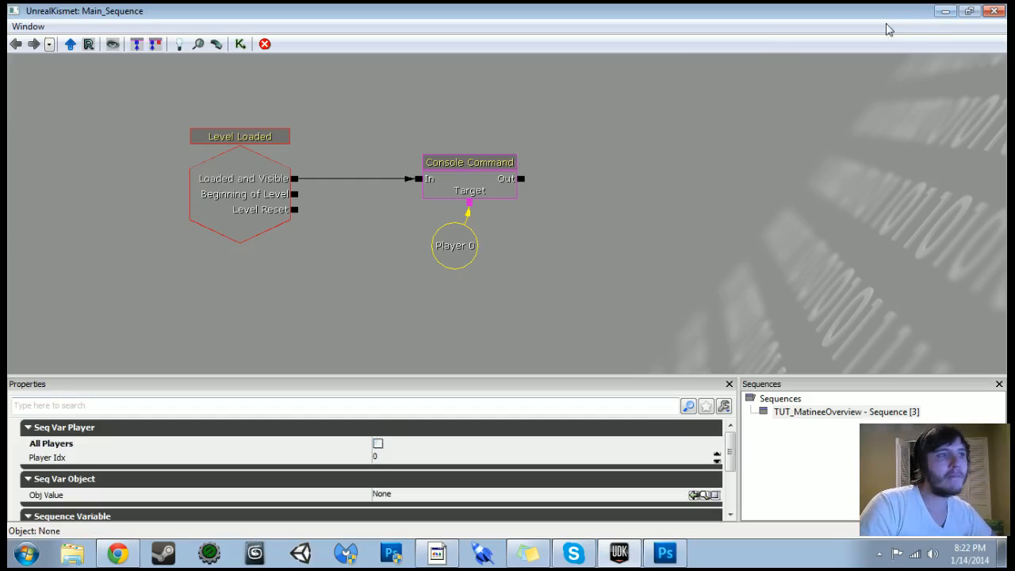
- Wrap the Level Loaded, Console Command and player nodes in a comment titled Debug - Third Person View
{"action": "scroll", "coordinate": [556, 336], "scroll_direction": "down", "scroll_amount": 2}
{"action": "scroll", "coordinate": [556, 336], "scroll_direction": "down", "scroll_amount": 2}
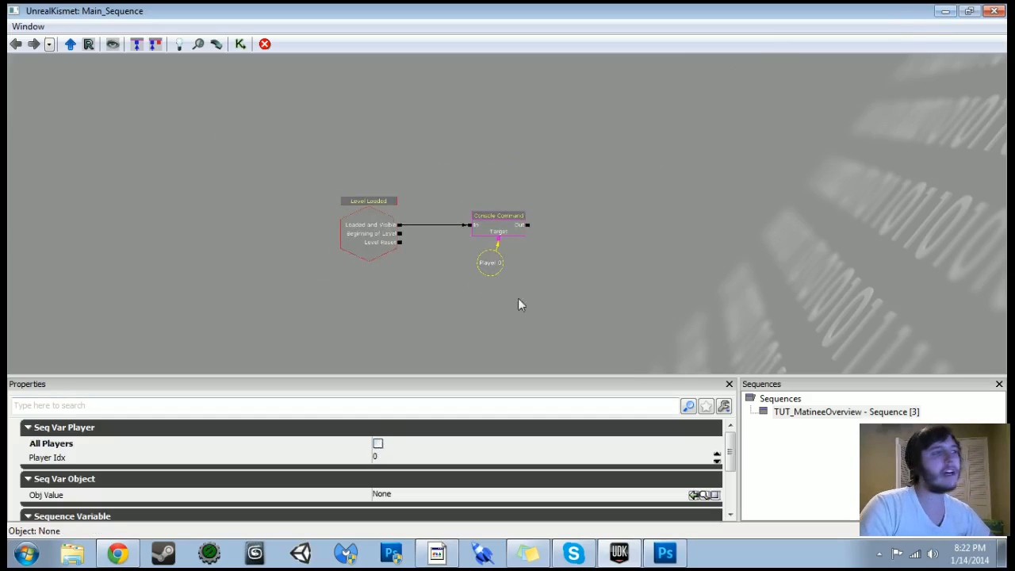
{"action": "left_click", "coordinate": [292, 179]}
{"action": "left_click_drag", "start_coordinate": [276, 147], "coordinate": [701, 329], "text": "ctrl+alt"}
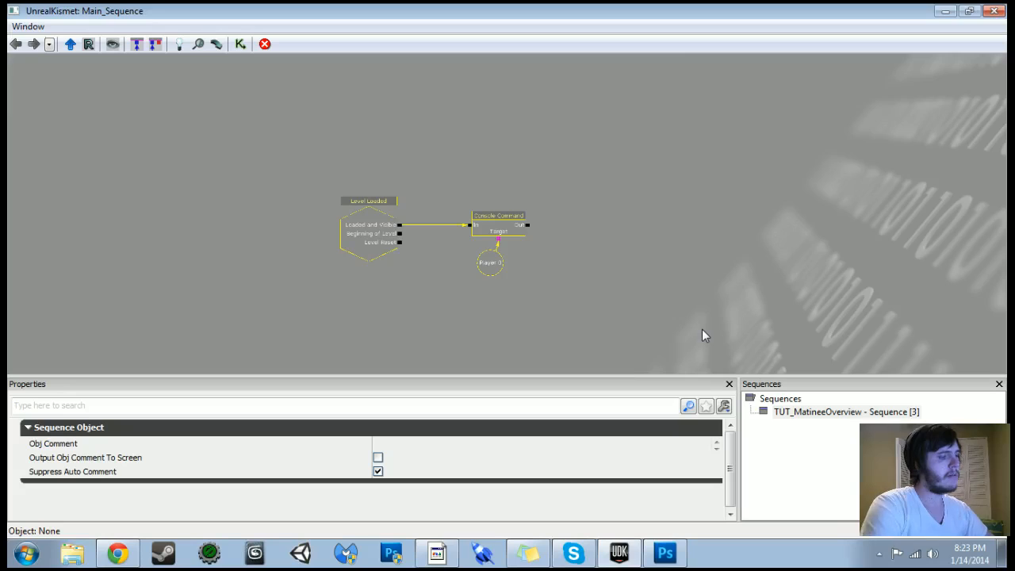
{"action": "key", "text": "c"}
{"action": "type", "text": "Debug - T"}
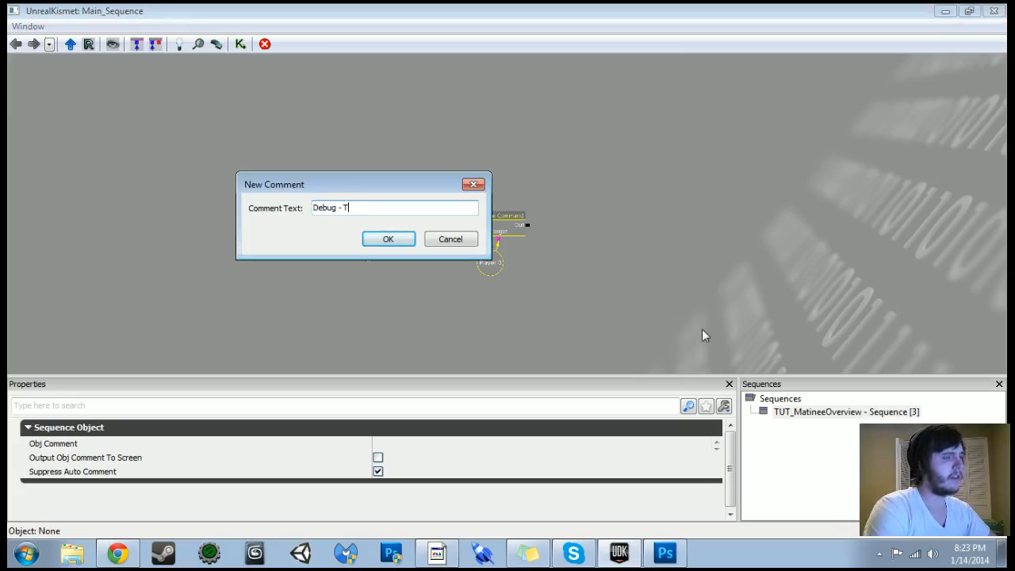
{"action": "type", "text": "hird Person View"}
{"action": "key", "text": "Return"}
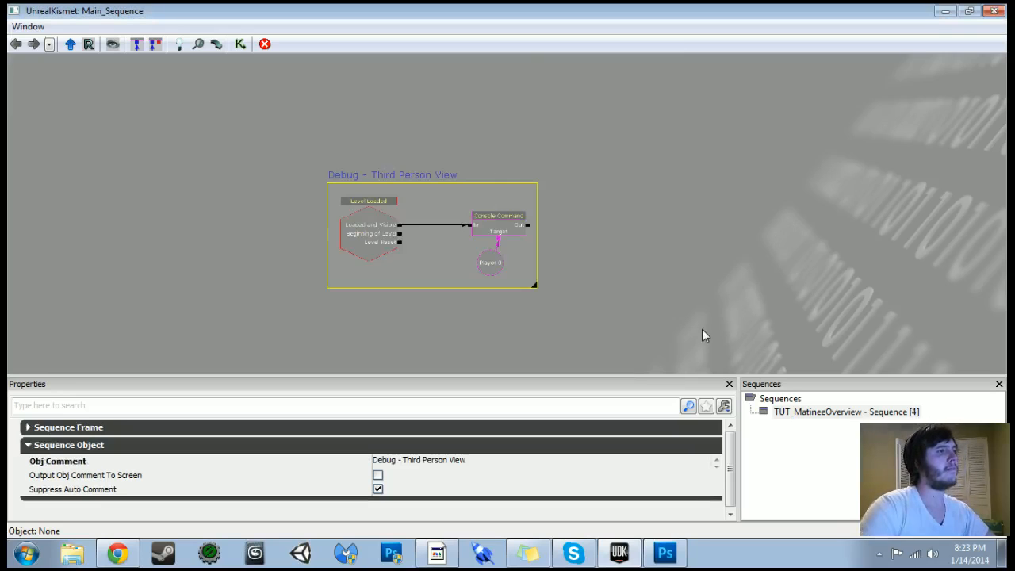
- Move the Debug - Third Person View comment box with its nodes up and to the left in the graph
{"action": "left_click", "coordinate": [323, 181]}
{"action": "left_click_drag", "start_coordinate": [296, 146], "coordinate": [590, 289], "text": "ctrl+alt"}
{"action": "left_click_drag", "start_coordinate": [482, 237], "coordinate": [426, 190], "text": "ctrl"}
{"action": "left_click", "coordinate": [547, 134]}
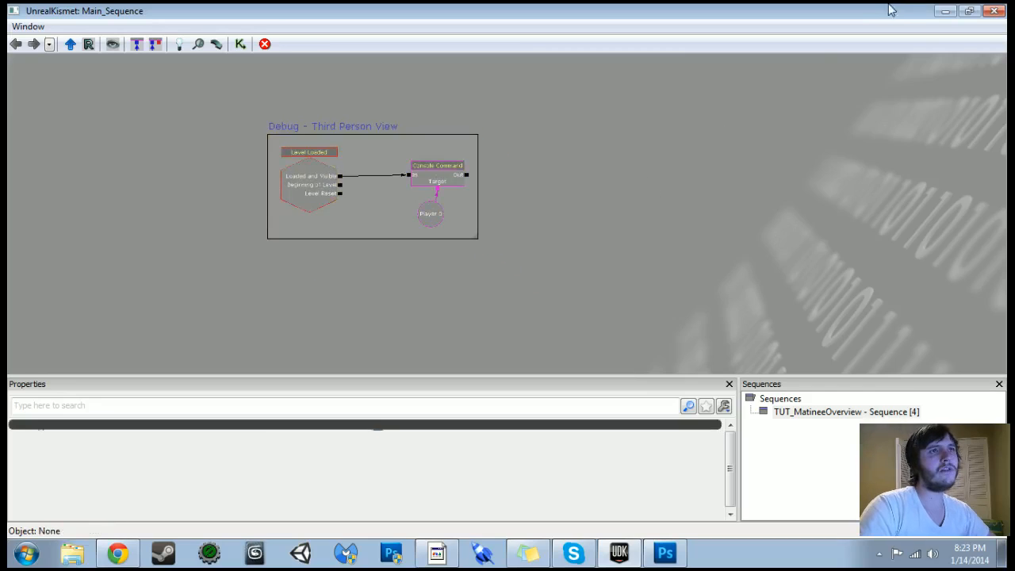
- Return to the level editor, test the automatic third-person view and volume display in a play preview, and end it
{"action": "left_click", "coordinate": [945, 11]}
{"action": "left_click", "coordinate": [808, 43]}
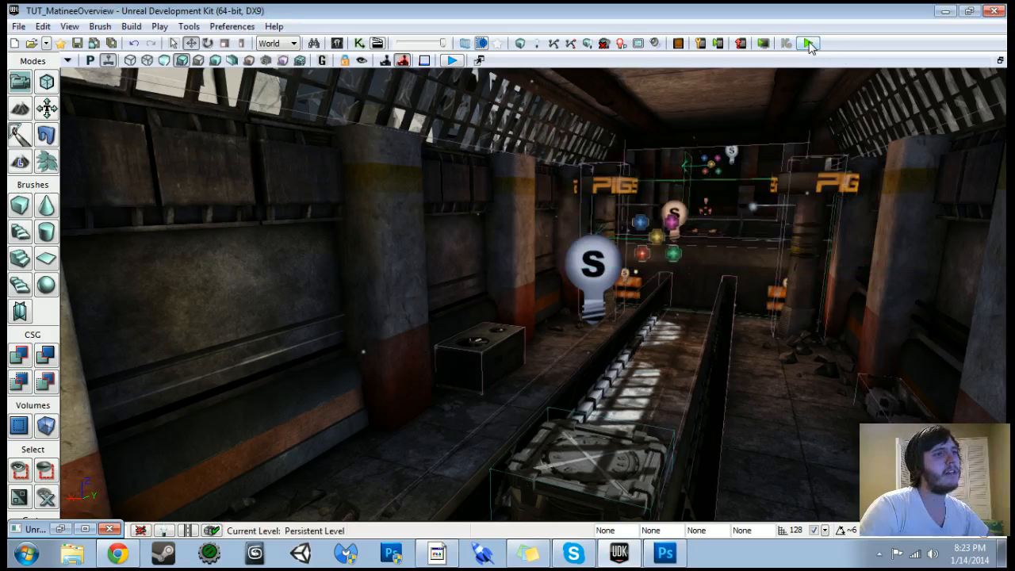
{"action": "key", "text": "w"}
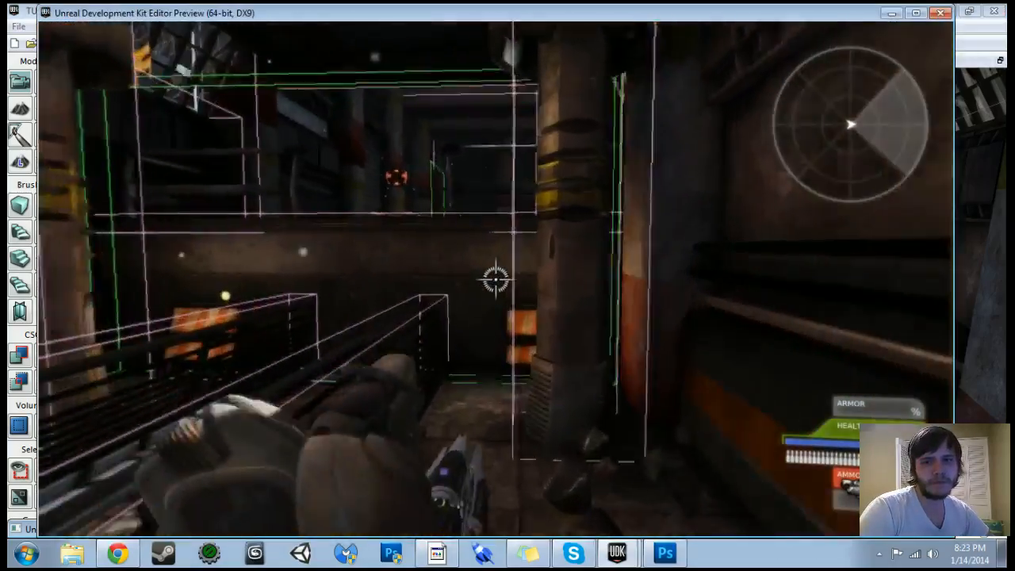
{"action": "key", "text": "s"}
{"action": "key", "text": "w"}
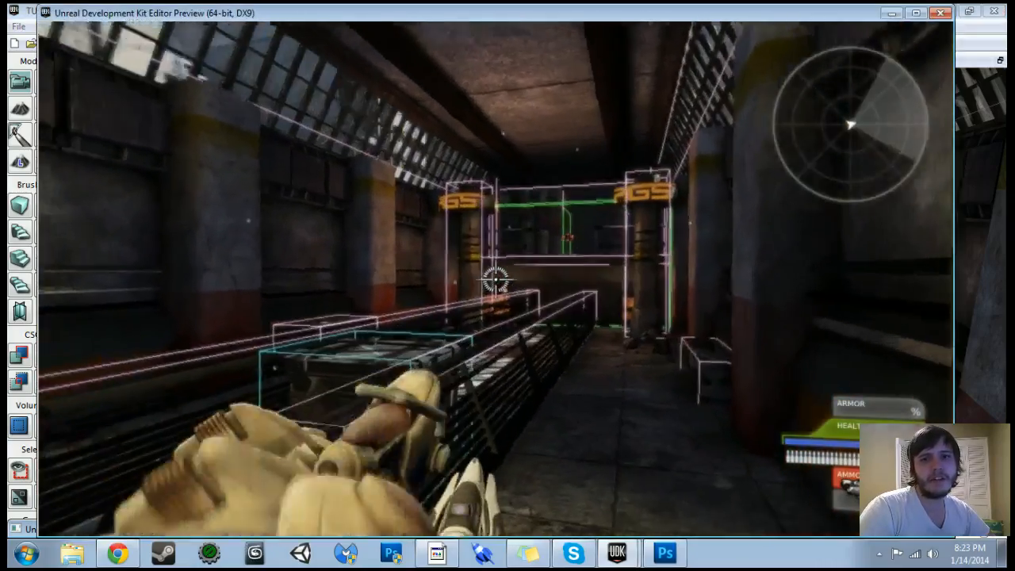
{"action": "key", "text": "Escape"}
- Select the dynamic trigger volume surrounding the crate between the rails and inspect its extent
{"action": "right_click_drag", "start_coordinate": [532, 293], "coordinate": [533, 349]}
{"action": "key", "text": "s"}
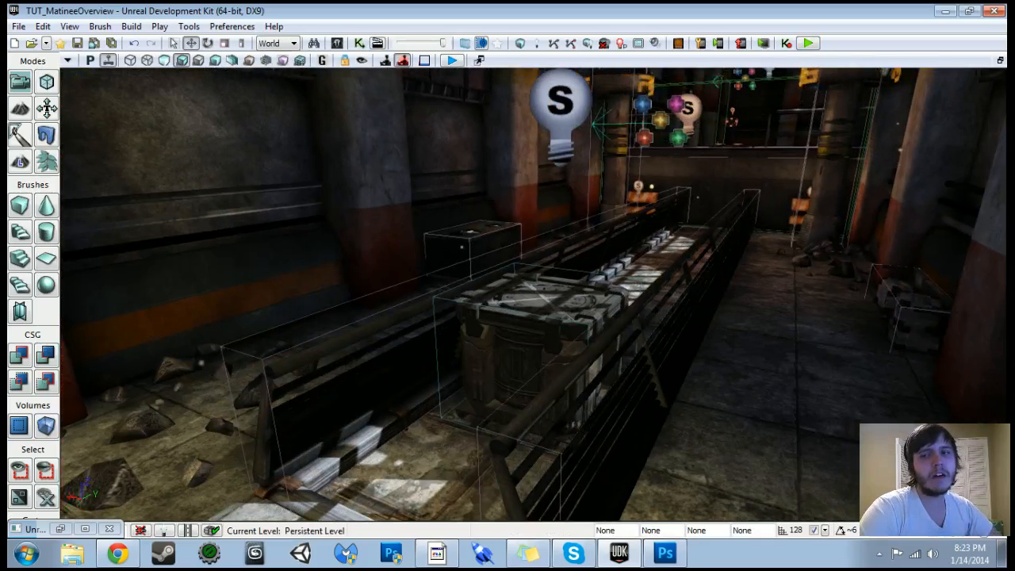
{"action": "left_click_drag", "start_coordinate": [533, 318], "coordinate": [526, 258]}
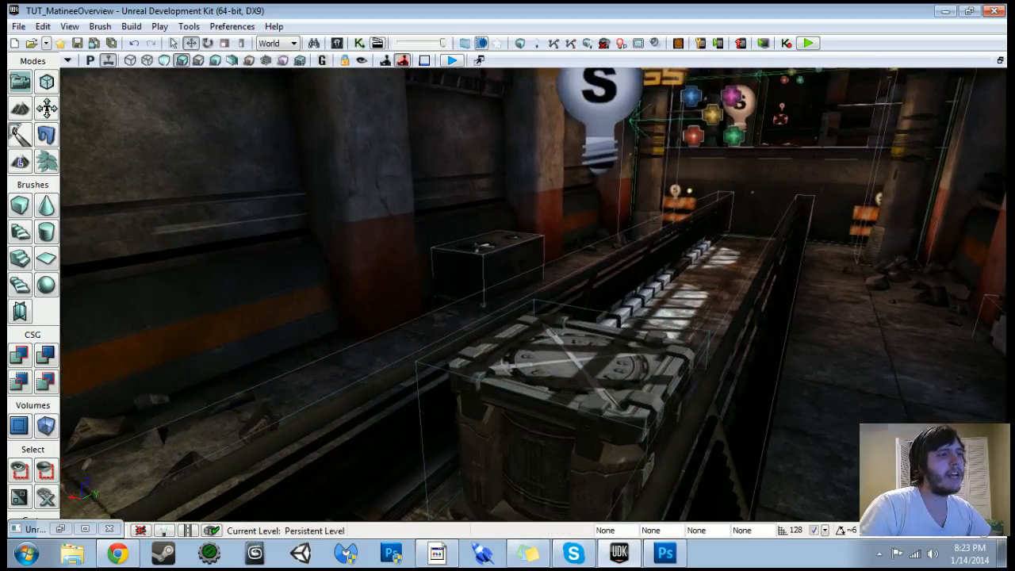
{"action": "left_click", "coordinate": [417, 367]}
{"action": "right_click_drag", "start_coordinate": [417, 367], "coordinate": [375, 381]}
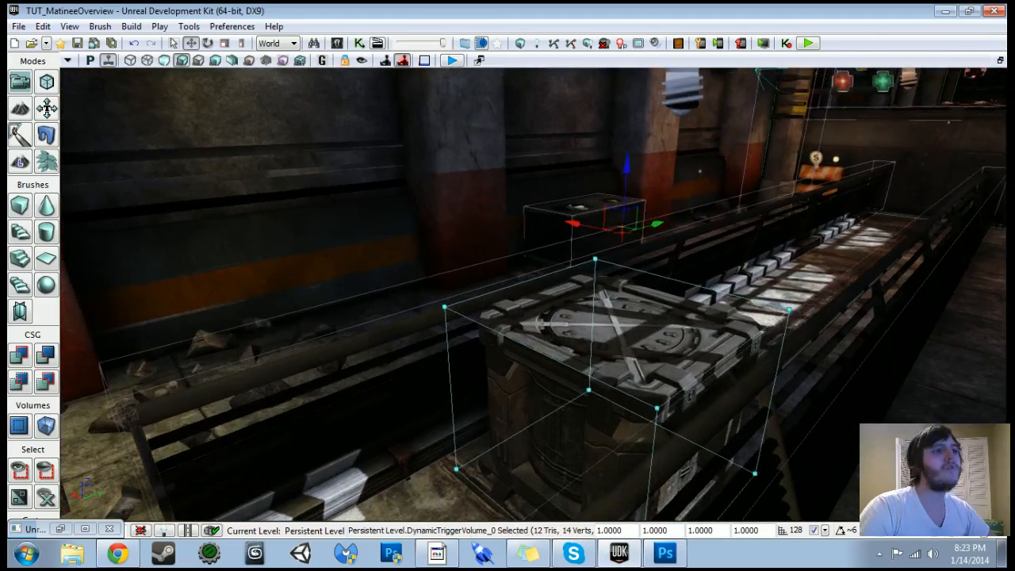
- Select the crate's InterpActor, review its properties, and close them
{"action": "left_click", "coordinate": [579, 381]}
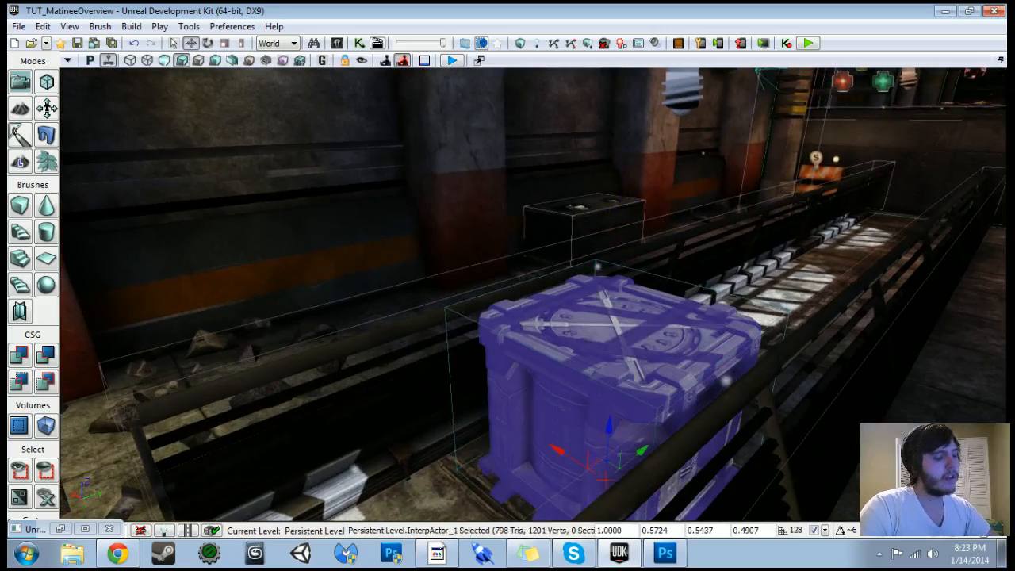
{"action": "right_click_drag", "start_coordinate": [579, 380], "coordinate": [606, 380]}
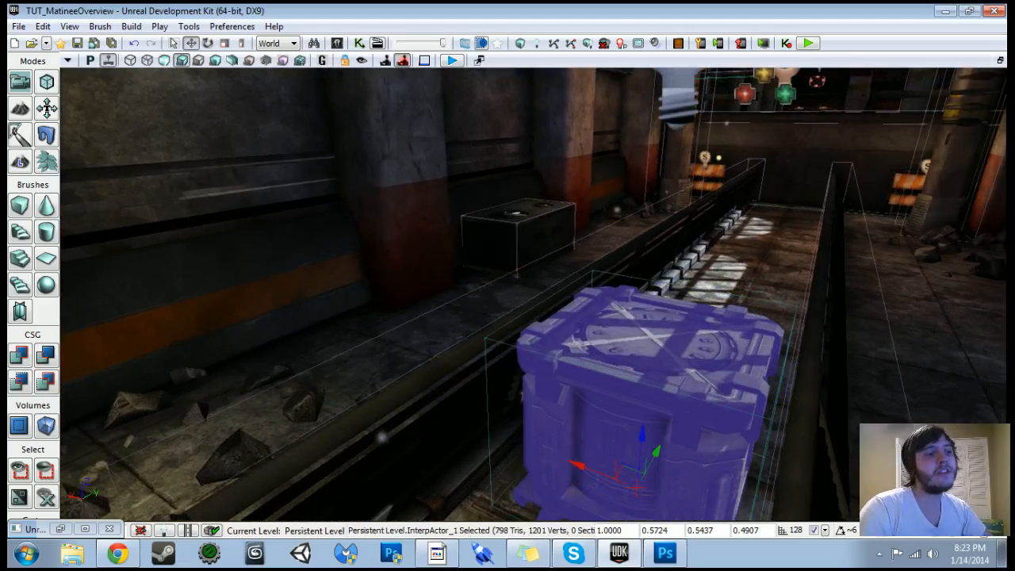
{"action": "key", "text": "F4"}
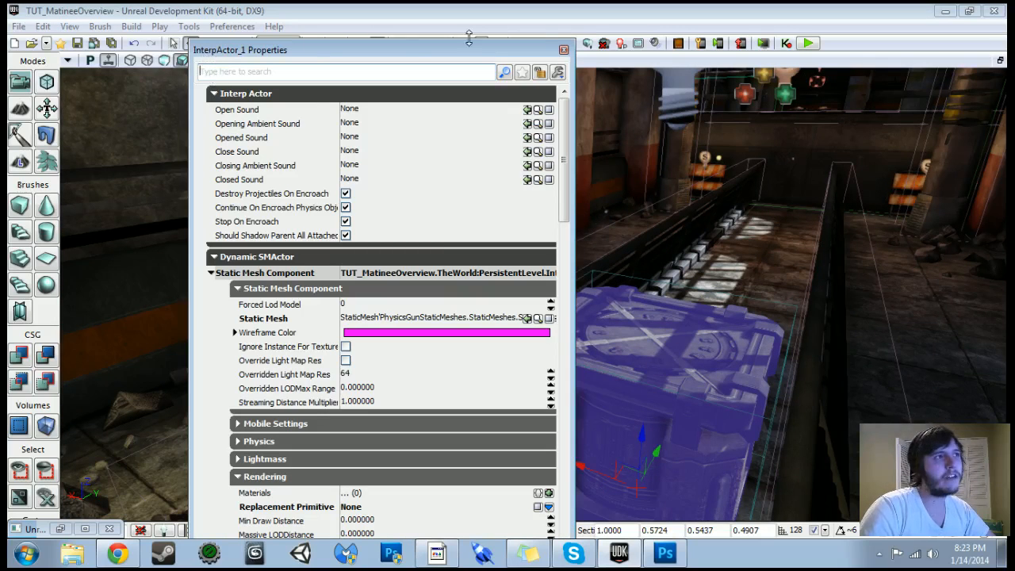
{"action": "left_click", "coordinate": [562, 49]}
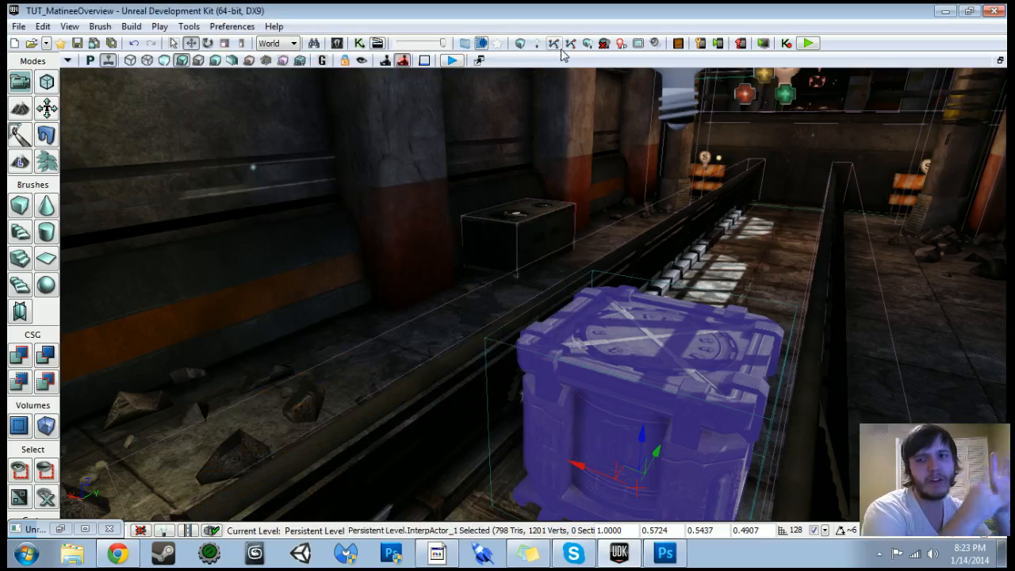
- Examine the conversion options available for the crate's InterpActor and dismiss them without converting
{"action": "right_click_drag", "start_coordinate": [546, 127], "coordinate": [622, 127]}
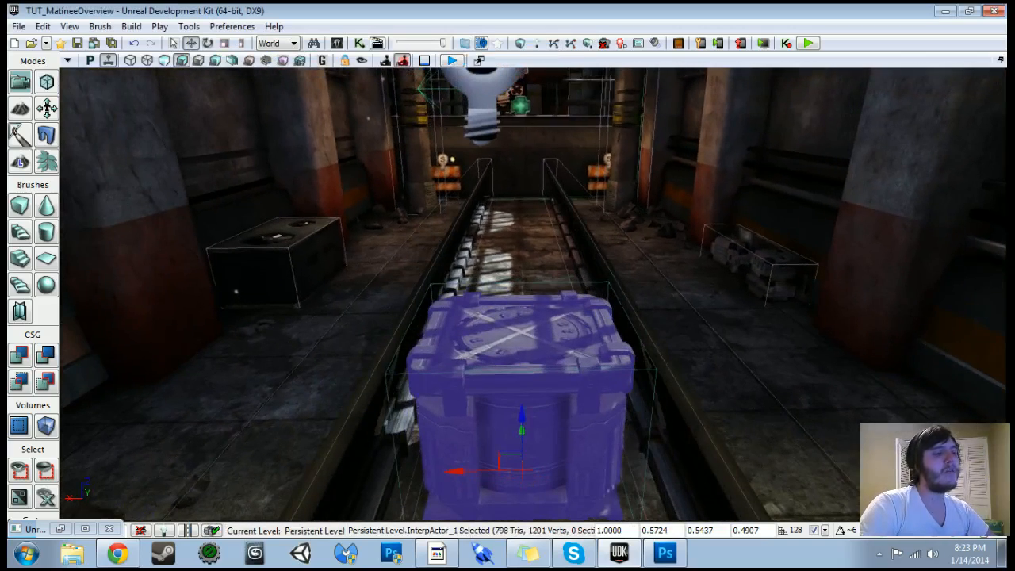
{"action": "right_click", "coordinate": [545, 317]}
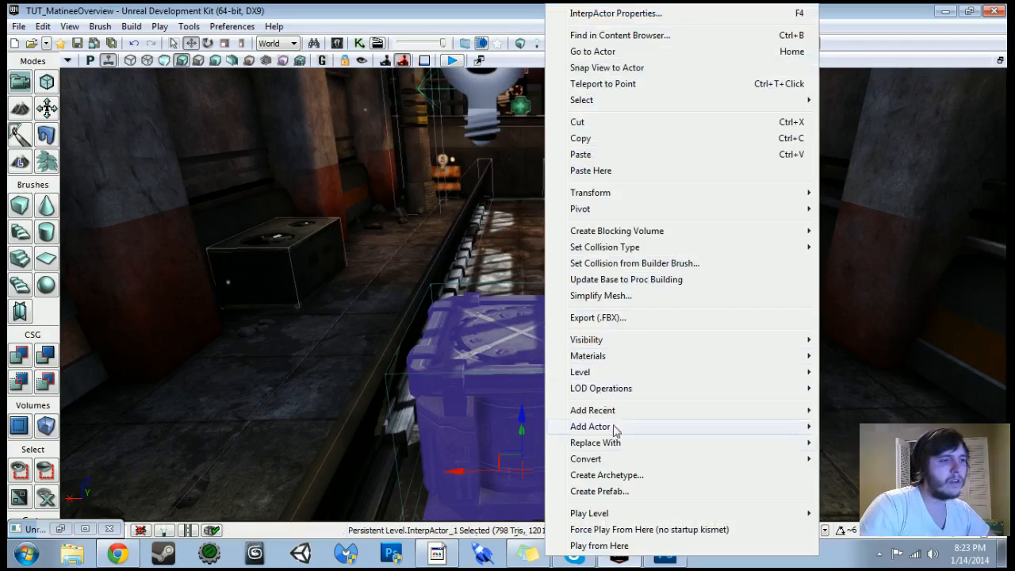
{"action": "mouse_move", "coordinate": [626, 463]}
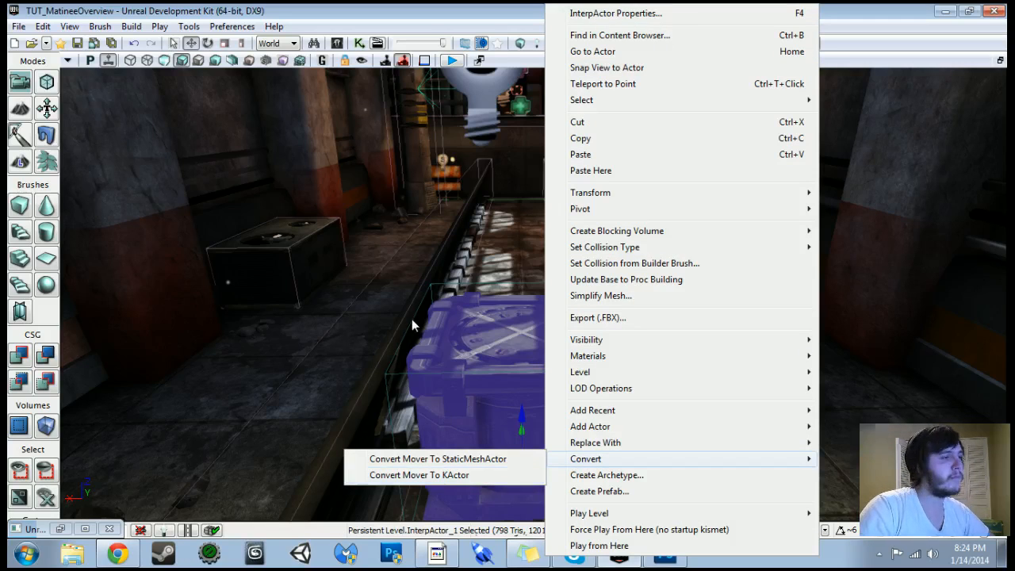
{"action": "left_click_drag", "start_coordinate": [414, 316], "coordinate": [298, 357]}
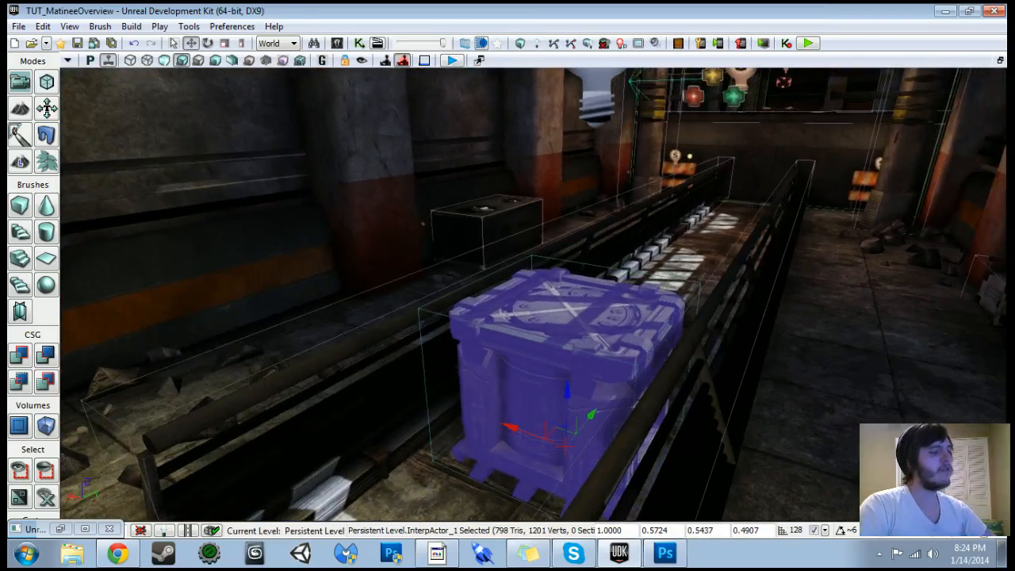
- Switch the crate InterpActor's Collision Type to COLLIDE_NoCollision, set it back to COLLIDE_BlockAll, and close its properties
{"action": "key", "text": "F4"}
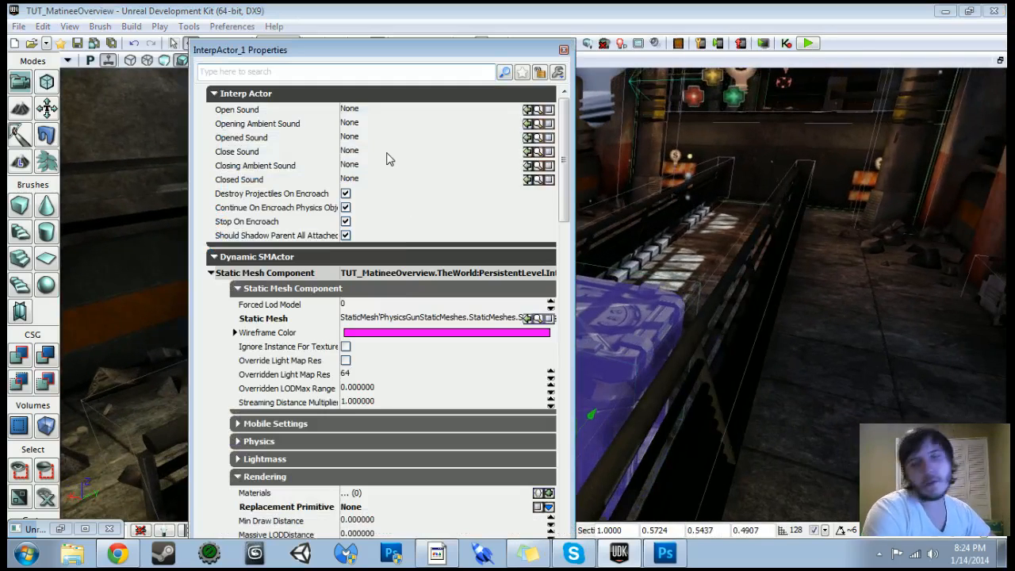
{"action": "type", "text": "collision"}
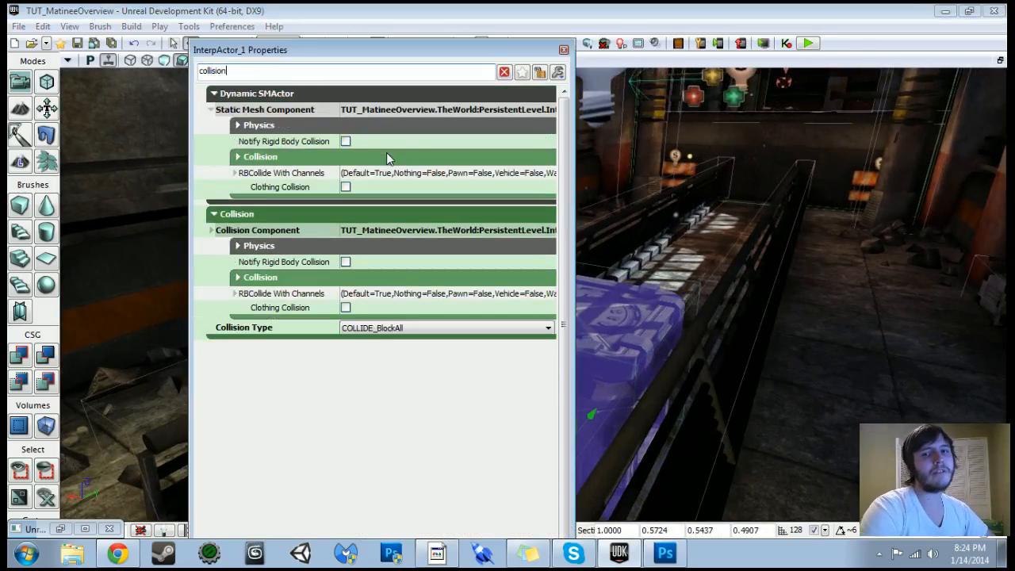
{"action": "left_click", "coordinate": [394, 328]}
{"action": "left_click", "coordinate": [392, 350]}
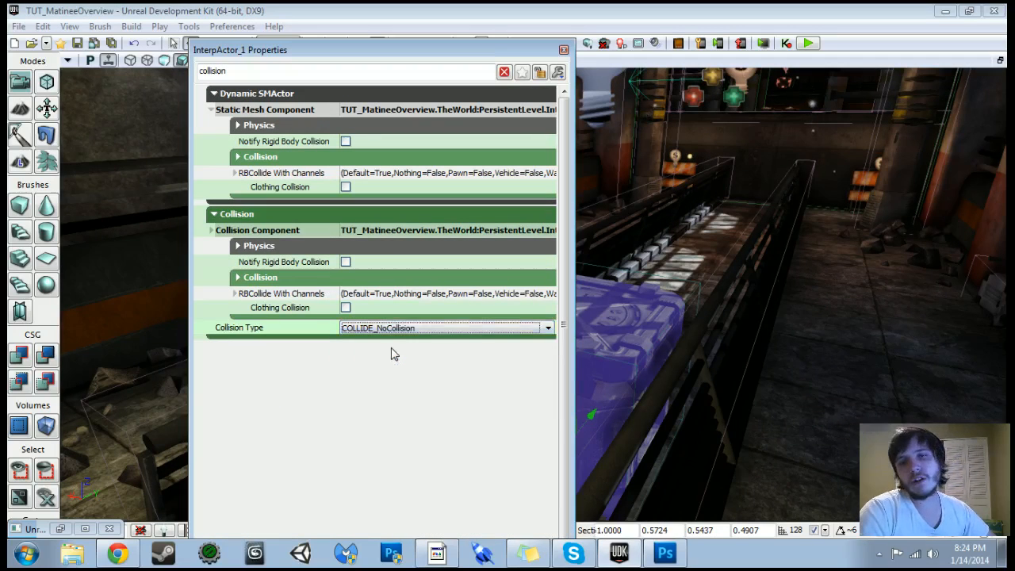
{"action": "left_click", "coordinate": [392, 331]}
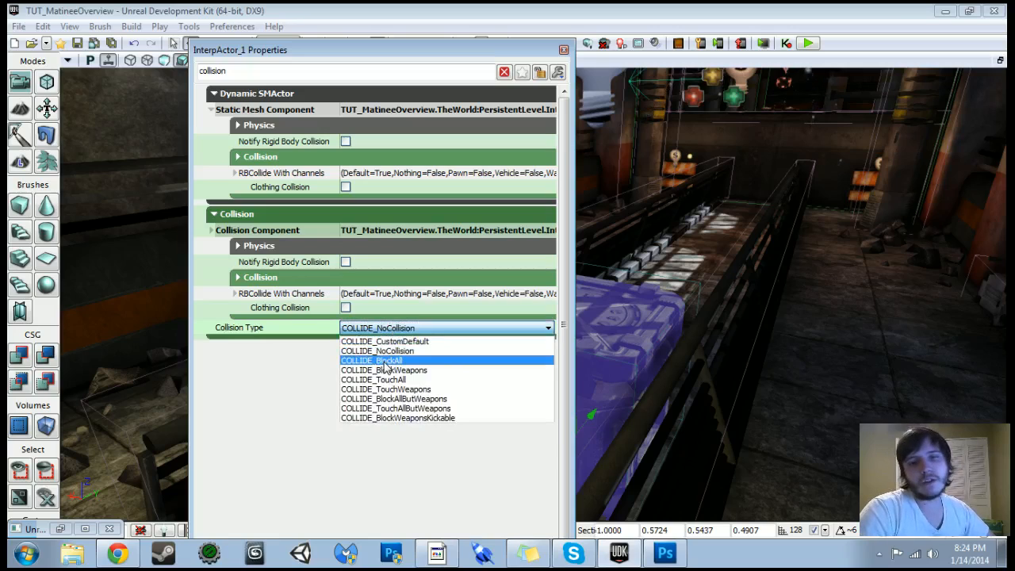
{"action": "left_click", "coordinate": [385, 361]}
{"action": "left_click", "coordinate": [563, 49]}
- Select the dynamic trigger volume around the crate and the overlapping builder brush to compare their extents
{"action": "left_click_drag", "start_coordinate": [533, 295], "coordinate": [520, 329]}
{"action": "left_click", "coordinate": [535, 354]}
{"action": "mouse_move", "coordinate": [535, 354]}
{"action": "right_mouse_down"}
{"action": "mouse_move", "coordinate": [541, 319]}
{"action": "mouse_move", "coordinate": [523, 354]}
{"action": "right_mouse_up"}
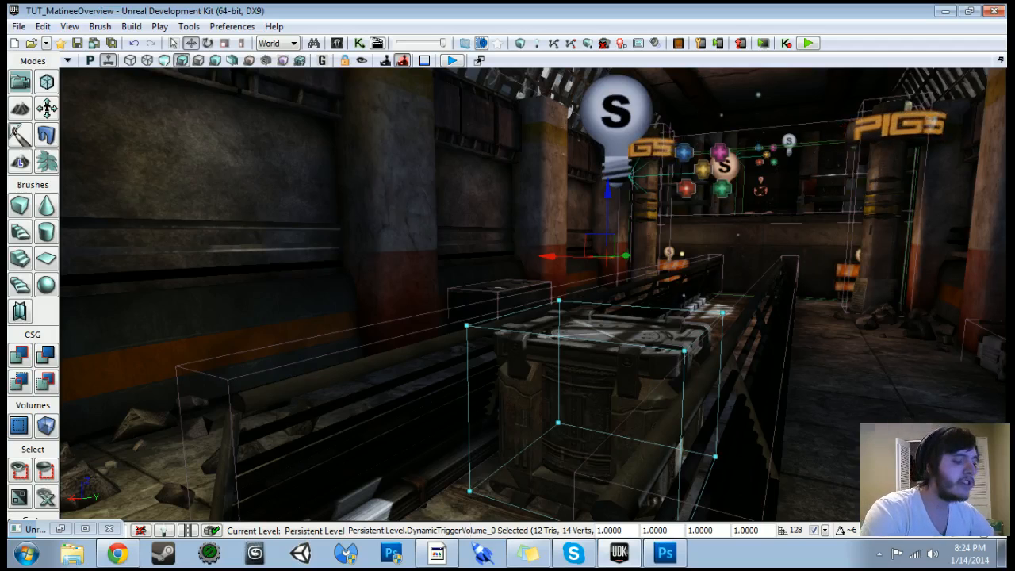
{"action": "left_click", "coordinate": [559, 348]}
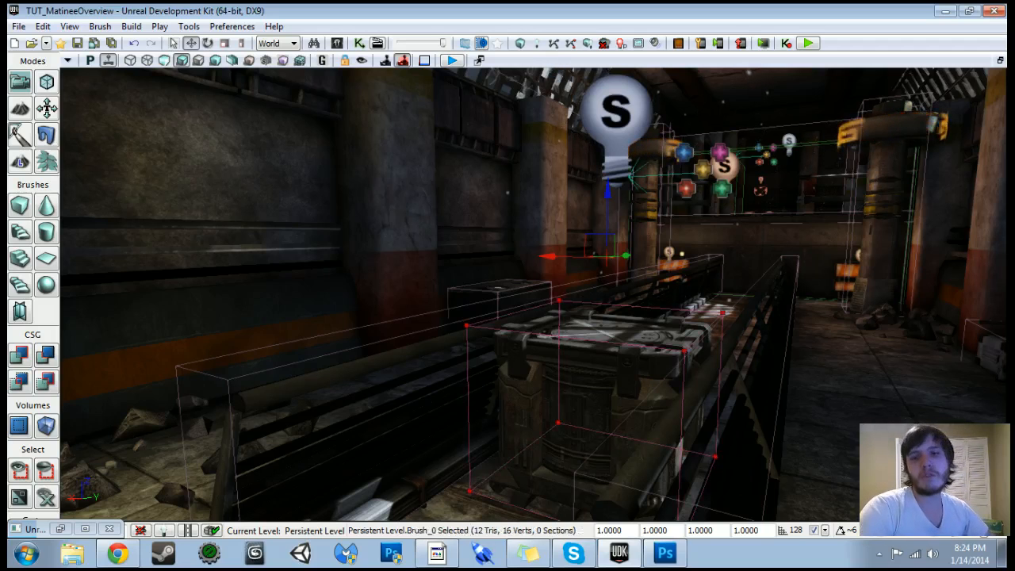
{"action": "right_click_drag", "start_coordinate": [559, 347], "coordinate": [557, 305]}
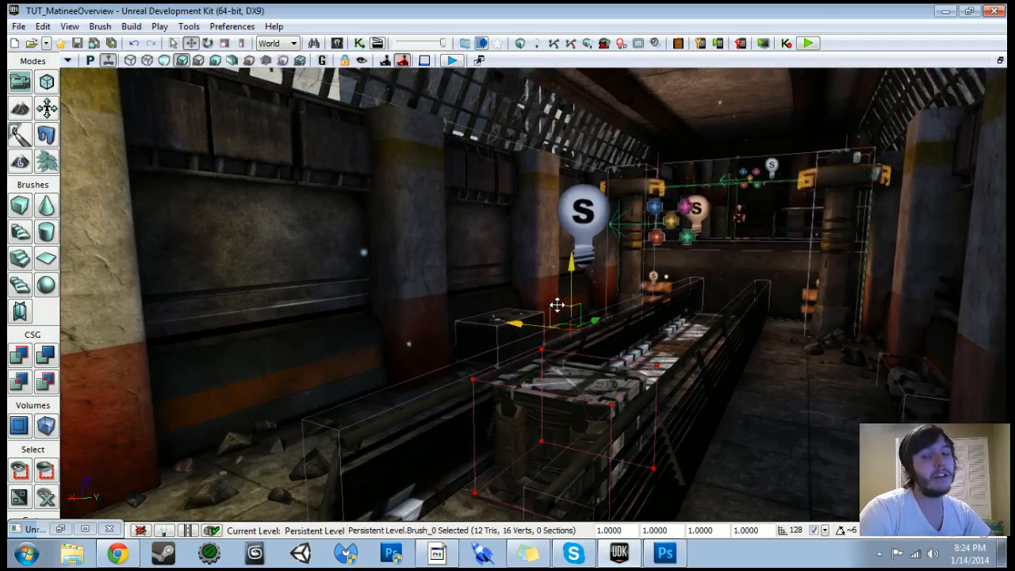
{"action": "right_click", "coordinate": [557, 325]}
{"action": "left_click_drag", "start_coordinate": [549, 312], "coordinate": [550, 323]}
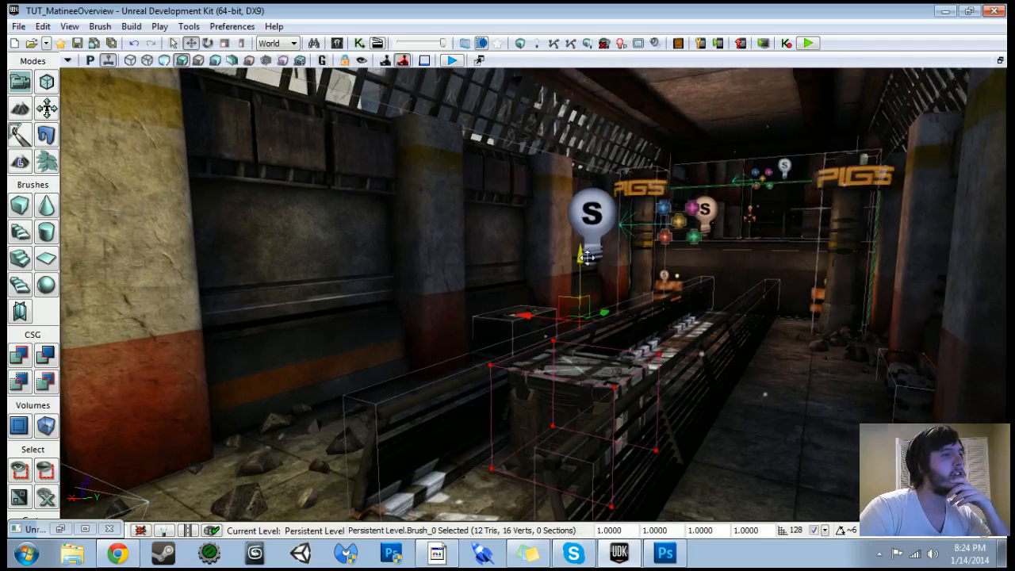
- Lift the builder brush clear, delete the crate's existing dynamic trigger volume, and lower the brush back around the crate
{"action": "left_click_drag", "start_coordinate": [580, 262], "coordinate": [583, 76]}
{"action": "left_click", "coordinate": [606, 348]}
{"action": "key", "text": "Delete"}
{"action": "left_click", "coordinate": [618, 266]}
{"action": "left_click_drag", "start_coordinate": [585, 84], "coordinate": [586, 268]}
{"action": "right_click_drag", "start_coordinate": [587, 220], "coordinate": [626, 230]}
- Create a DynamicTriggerVolume from the builder brush, move the brush aside from the crate, and select the new volume
{"action": "left_click", "coordinate": [46, 425]}
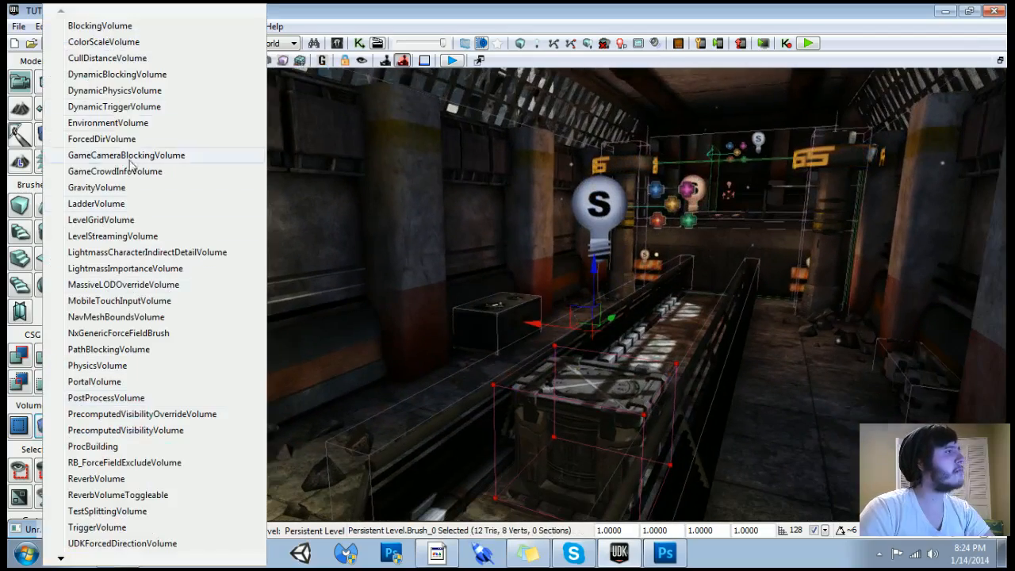
{"action": "left_click", "coordinate": [121, 111]}
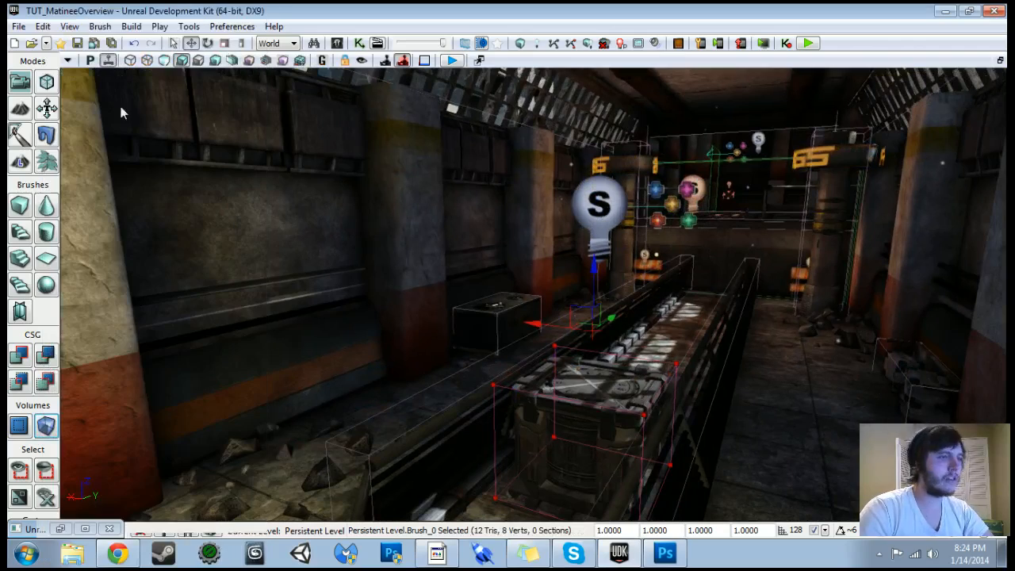
{"action": "left_click_drag", "start_coordinate": [532, 323], "coordinate": [716, 351]}
{"action": "mouse_move", "coordinate": [716, 351]}
{"action": "right_mouse_down"}
{"action": "mouse_move", "coordinate": [746, 360]}
{"action": "mouse_move", "coordinate": [682, 381]}
{"action": "mouse_move", "coordinate": [634, 373]}
{"action": "right_mouse_up"}
{"action": "left_click", "coordinate": [573, 380]}
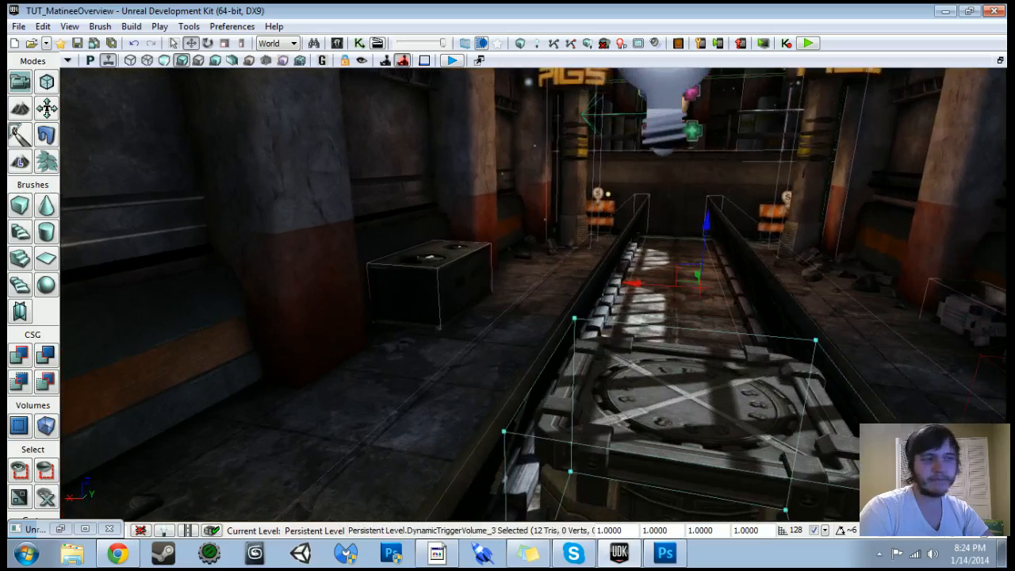
{"action": "right_click_drag", "start_coordinate": [573, 380], "coordinate": [527, 381]}
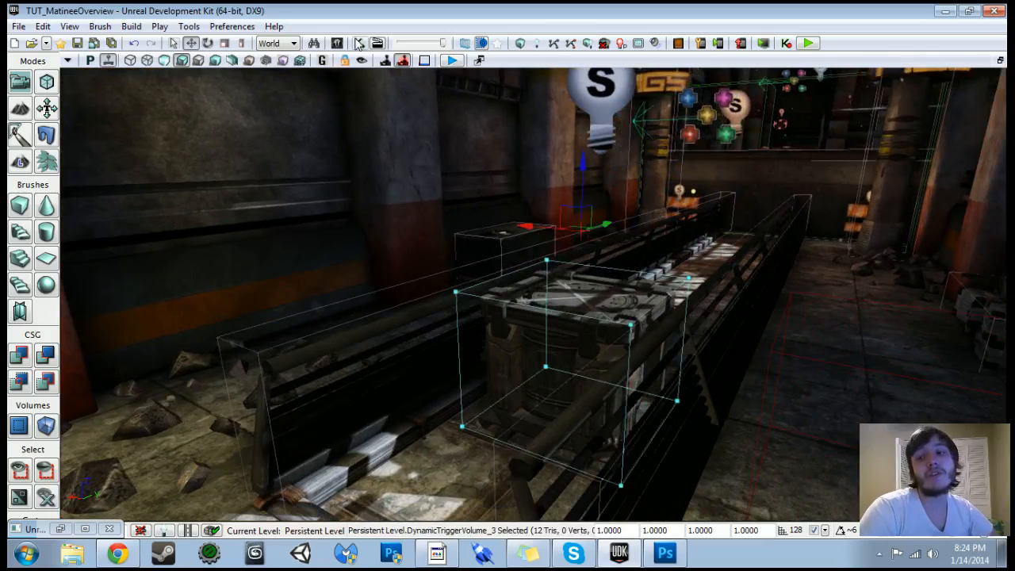
- In Kismet, copy the Level Loaded event and place the unconnected copy below the Debug - Third Person View comment box
{"action": "left_click", "coordinate": [358, 43]}
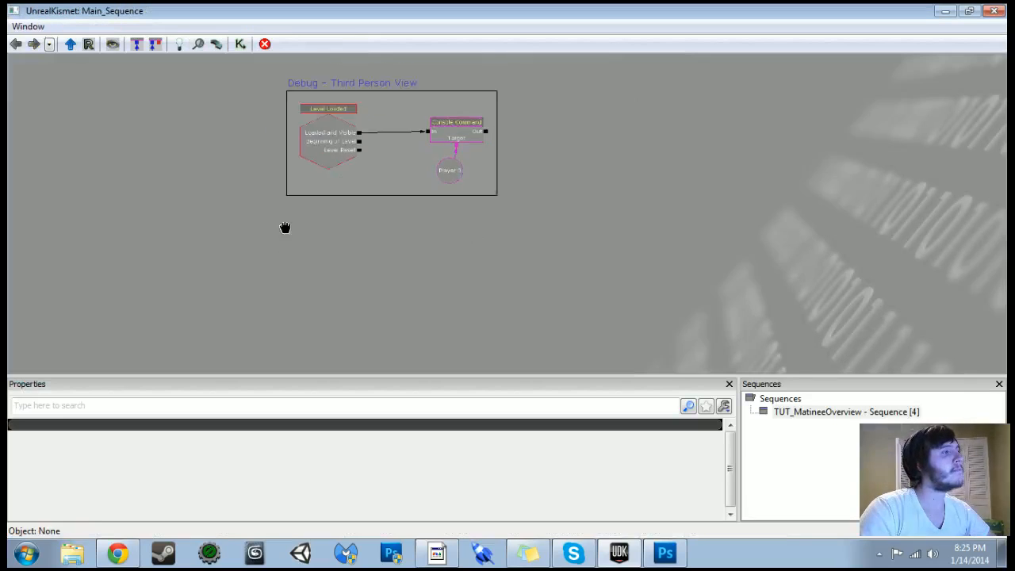
{"action": "scroll", "coordinate": [325, 214], "scroll_direction": "up", "scroll_amount": 2}
{"action": "scroll", "coordinate": [310, 159], "scroll_direction": "down", "scroll_amount": 2}
{"action": "left_click", "coordinate": [294, 95]}
{"action": "key", "text": "ctrl+c"}
{"action": "key", "text": "ctrl+v"}
{"action": "left_click_drag", "start_coordinate": [337, 116], "coordinate": [299, 274], "text": "ctrl"}
{"action": "left_click", "coordinate": [318, 252], "text": "alt"}
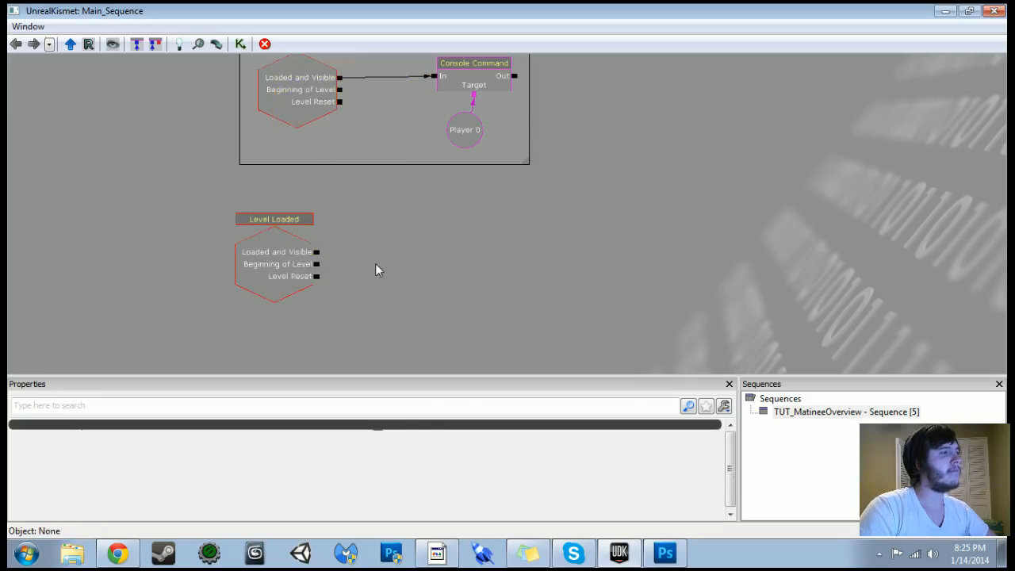
- Add an Attach to Actor action beside the copied Level Loaded event and connect Loaded and Visible to its In
{"action": "right_click", "coordinate": [378, 246]}
{"action": "mouse_move", "coordinate": [437, 256]}
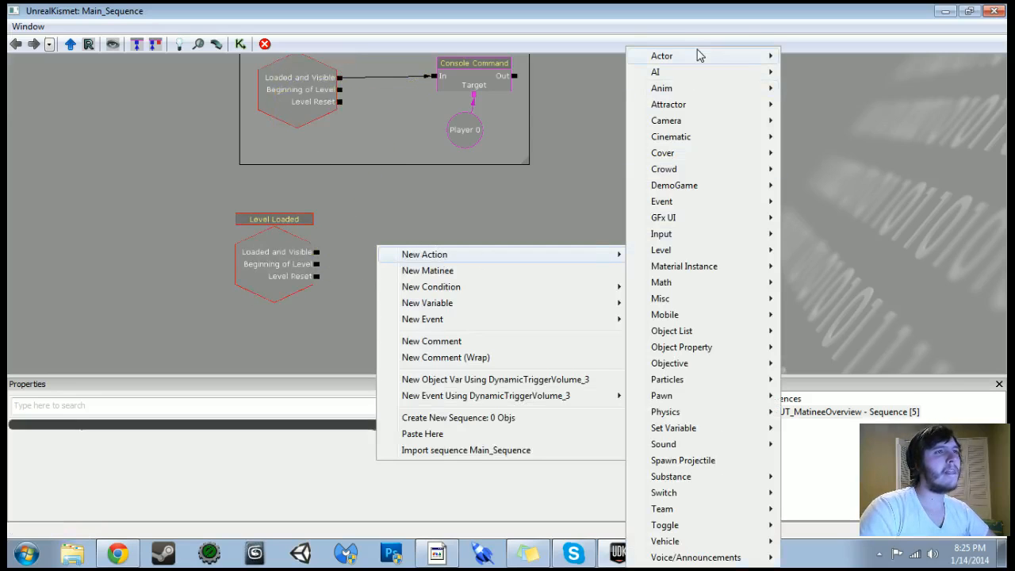
{"action": "mouse_move", "coordinate": [698, 55]}
{"action": "left_click", "coordinate": [860, 102]}
{"action": "left_click_drag", "start_coordinate": [479, 283], "coordinate": [498, 250], "text": "ctrl"}
{"action": "left_click_drag", "start_coordinate": [317, 251], "coordinate": [387, 251]}
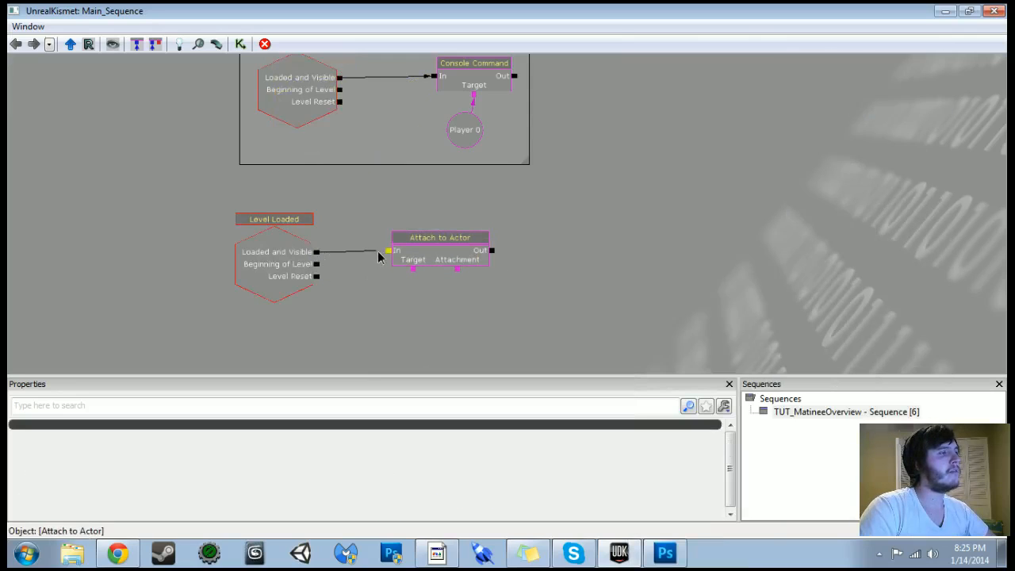
{"action": "left_click", "coordinate": [436, 258]}
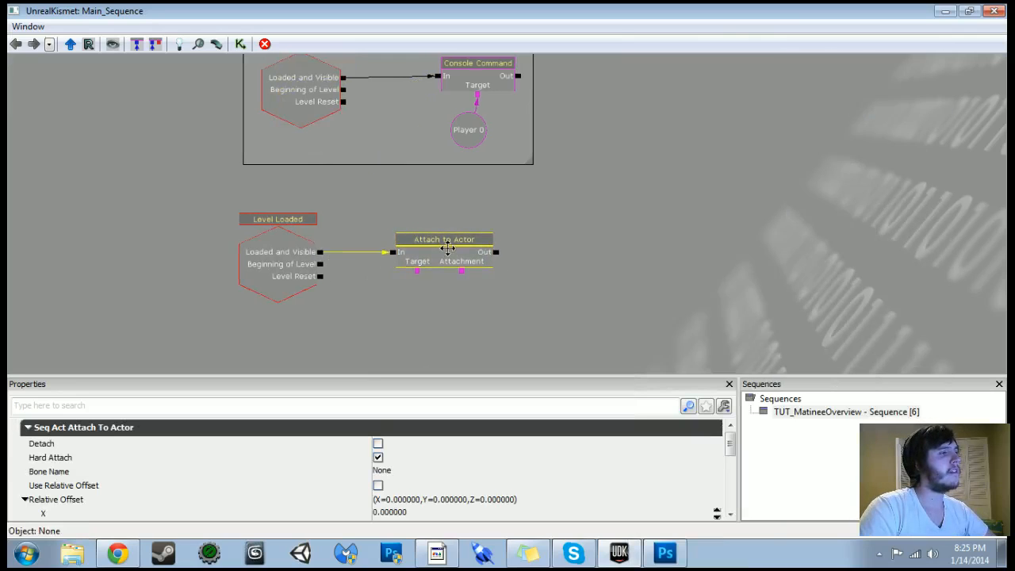
{"action": "left_click", "coordinate": [523, 311]}
- Show Kismet beside the viewport and assign the crate's InterpActor_1 as the Target of Attach to Actor
{"action": "key", "text": "super+Left"}
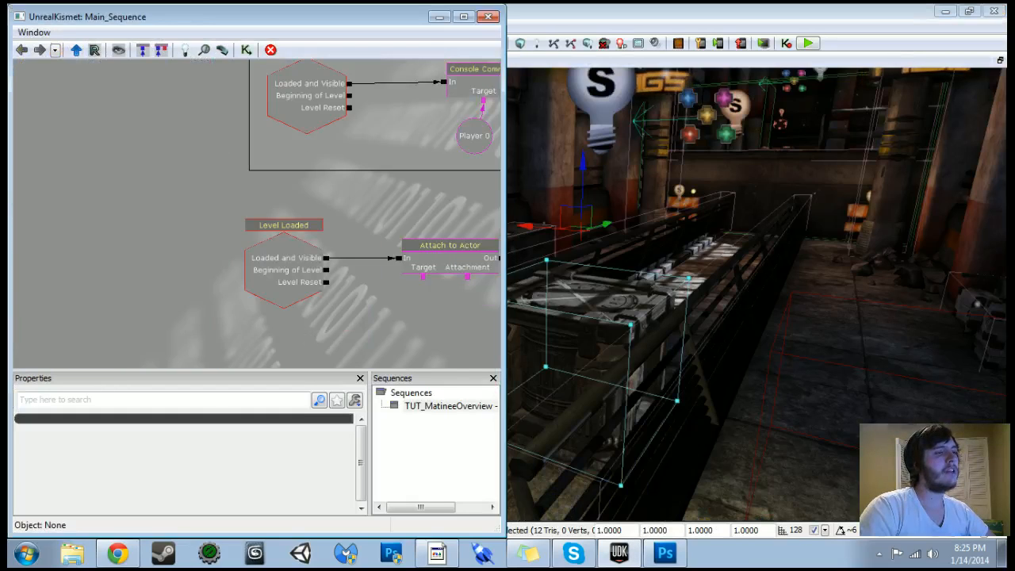
{"action": "right_click", "coordinate": [423, 277]}
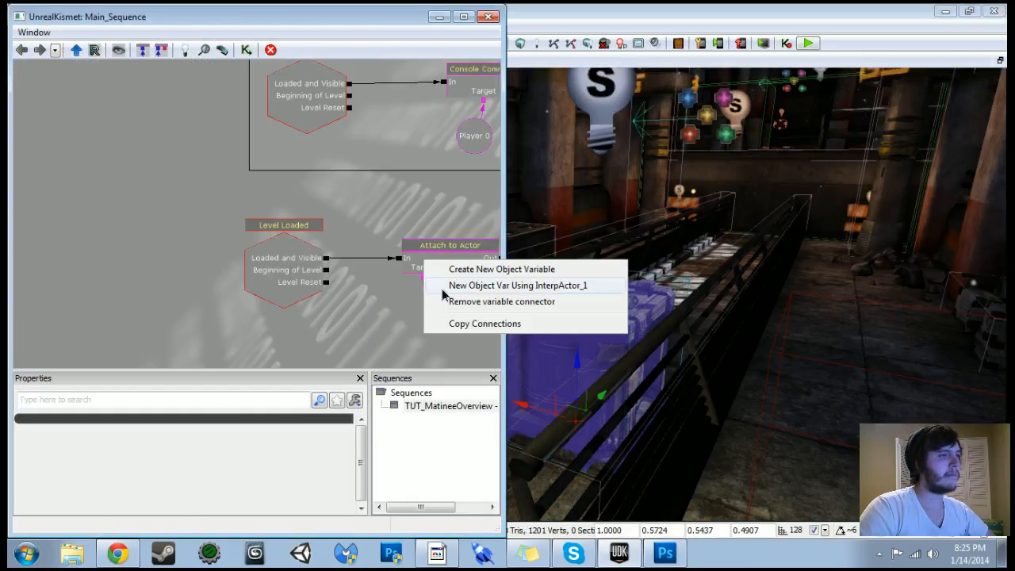
{"action": "left_click", "coordinate": [500, 286]}
{"action": "left_click_drag", "start_coordinate": [682, 285], "coordinate": [618, 218]}
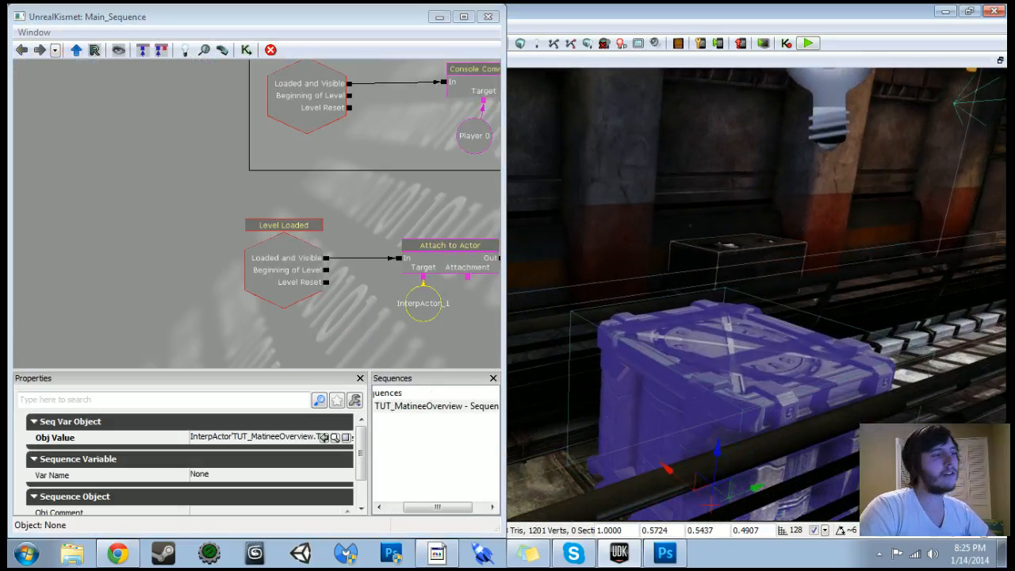
- Widen the Kismet window and assign the new dynamic trigger volume as the Attachment of Attach to Actor
{"action": "left_click_drag", "start_coordinate": [505, 321], "coordinate": [543, 322]}
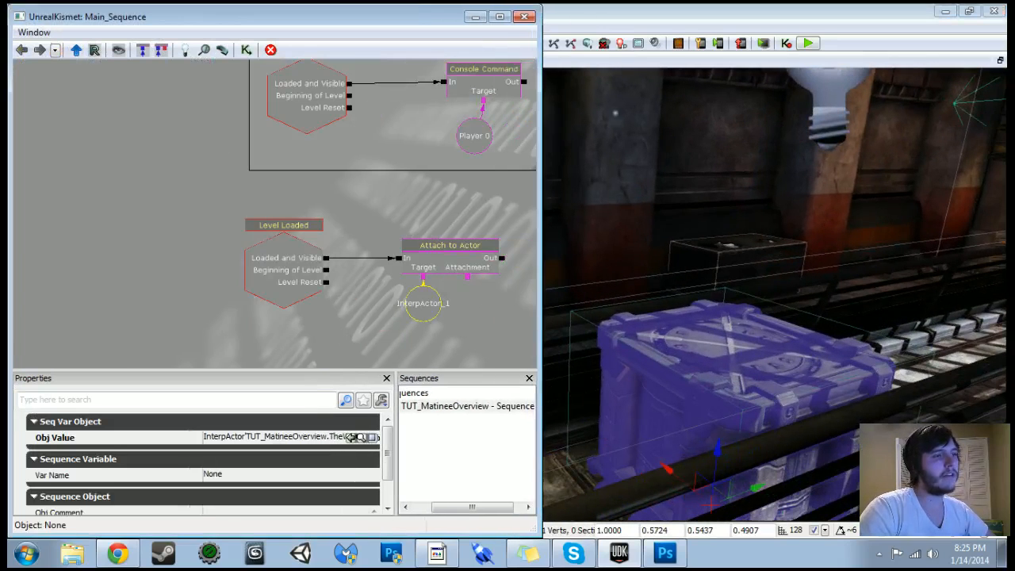
{"action": "left_click", "coordinate": [616, 114]}
{"action": "right_click", "coordinate": [468, 277]}
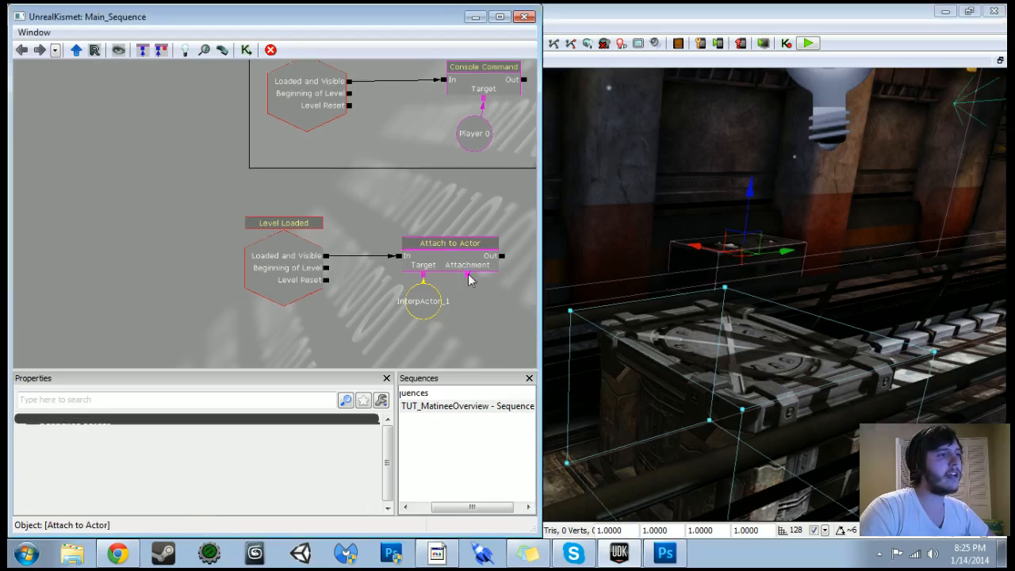
{"action": "left_click", "coordinate": [505, 282]}
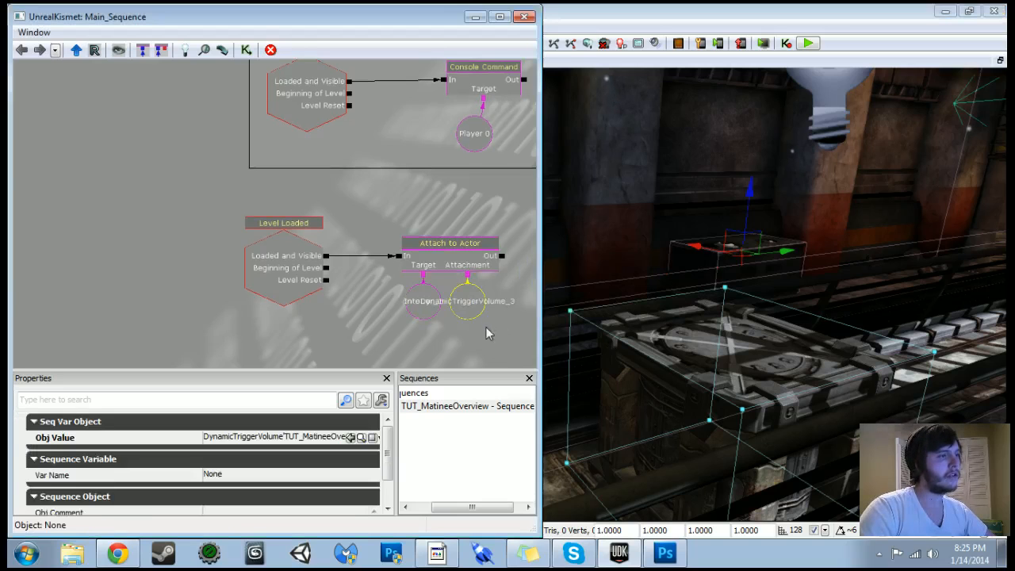
- Wrap the attachment nodes in a comment box titled "Attaches Volume to Dynamic Crate" and align it under the debug box
{"action": "scroll", "coordinate": [472, 339], "scroll_direction": "down", "scroll_amount": 2}
{"action": "left_click_drag", "start_coordinate": [489, 339], "coordinate": [431, 322]}
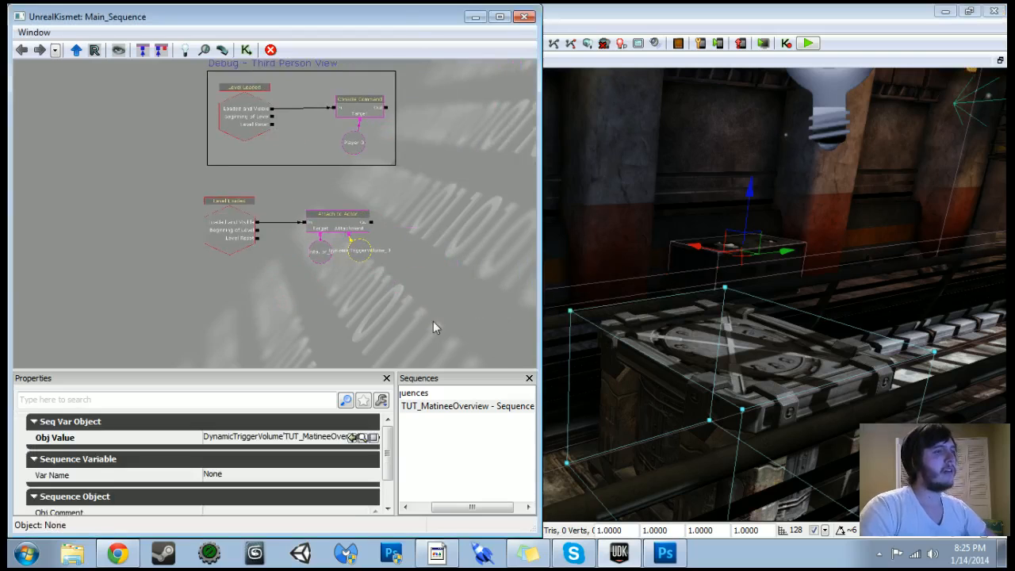
{"action": "left_click_drag", "start_coordinate": [145, 177], "coordinate": [450, 280], "text": "ctrl+alt"}
{"action": "key", "text": "c"}
{"action": "type", "text": "Attaches "}
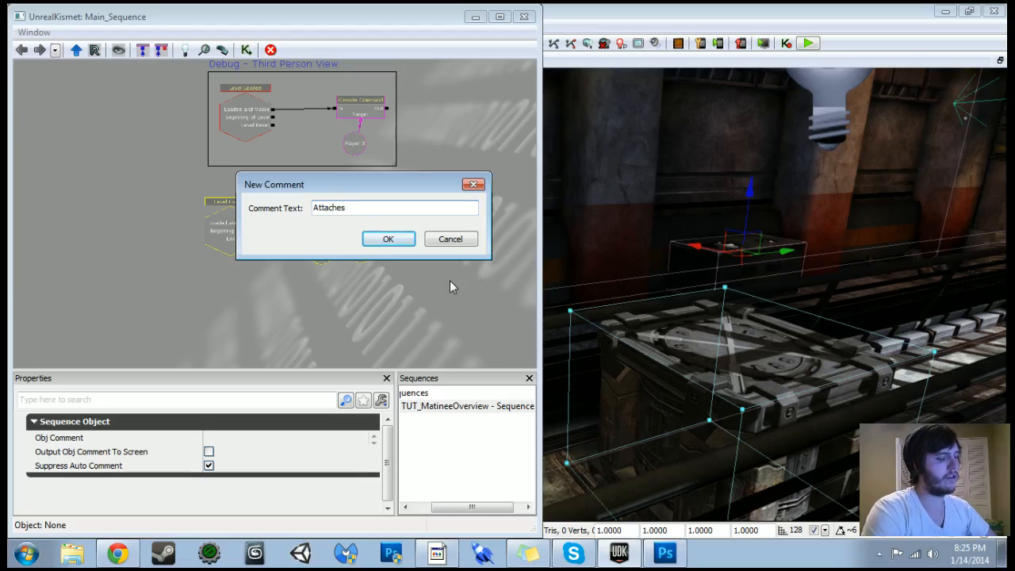
{"action": "type", "text": "Volume to Dynamic Crate"}
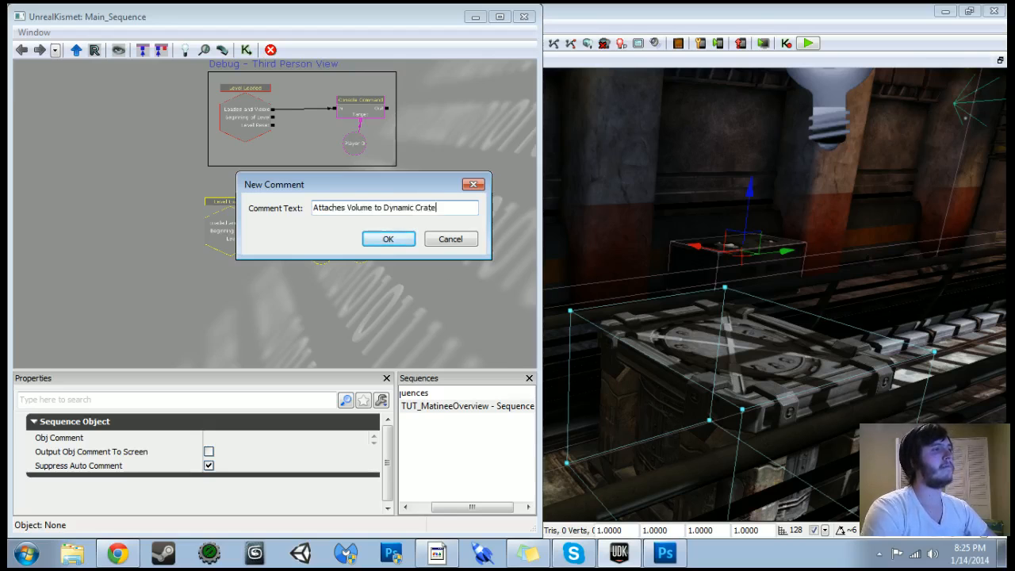
{"action": "key", "text": "Return"}
{"action": "left_click", "coordinate": [145, 174]}
{"action": "left_click_drag", "start_coordinate": [144, 174], "coordinate": [437, 287], "text": "ctrl+alt"}
{"action": "left_click_drag", "start_coordinate": [352, 222], "coordinate": [366, 220], "text": "ctrl"}
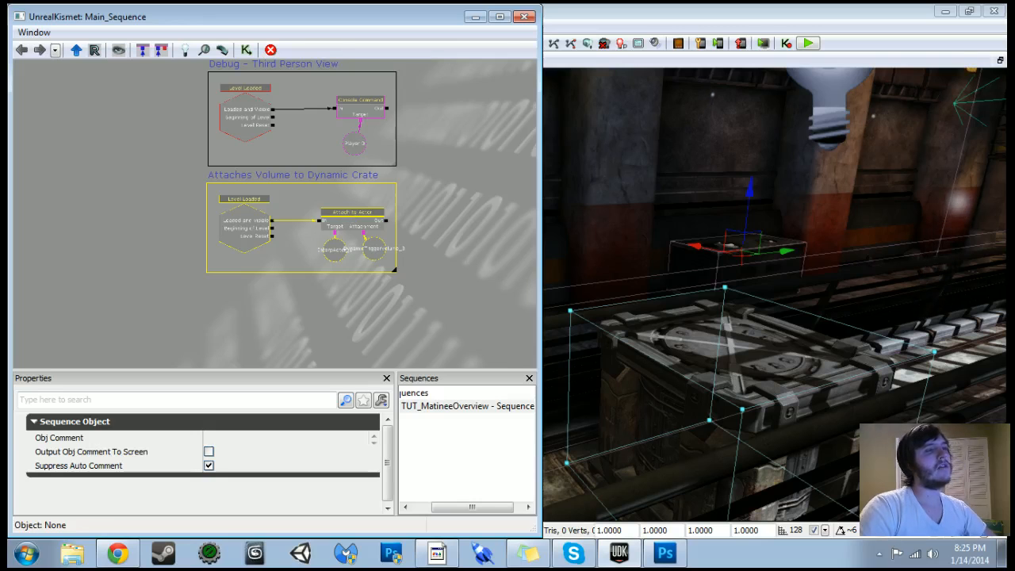
{"action": "right_click_drag", "start_coordinate": [762, 301], "coordinate": [777, 341]}
{"action": "key", "text": "a"}
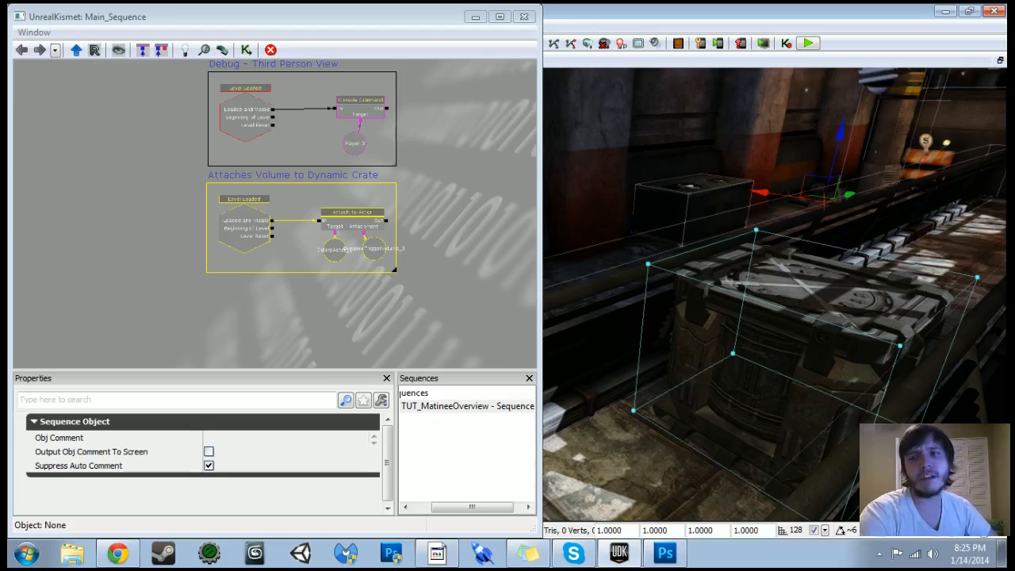
{"action": "right_click_drag", "start_coordinate": [761, 294], "coordinate": [727, 288]}
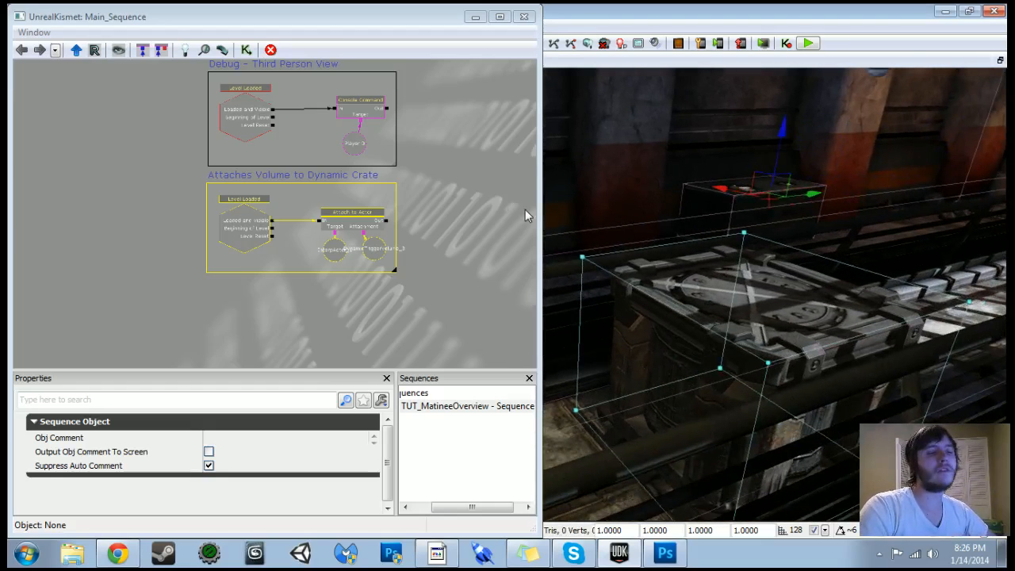
- Maximize Kismet and add a Touch event for the crate's dynamic trigger volume in the empty space below the comment boxes
{"action": "left_click", "coordinate": [499, 16]}
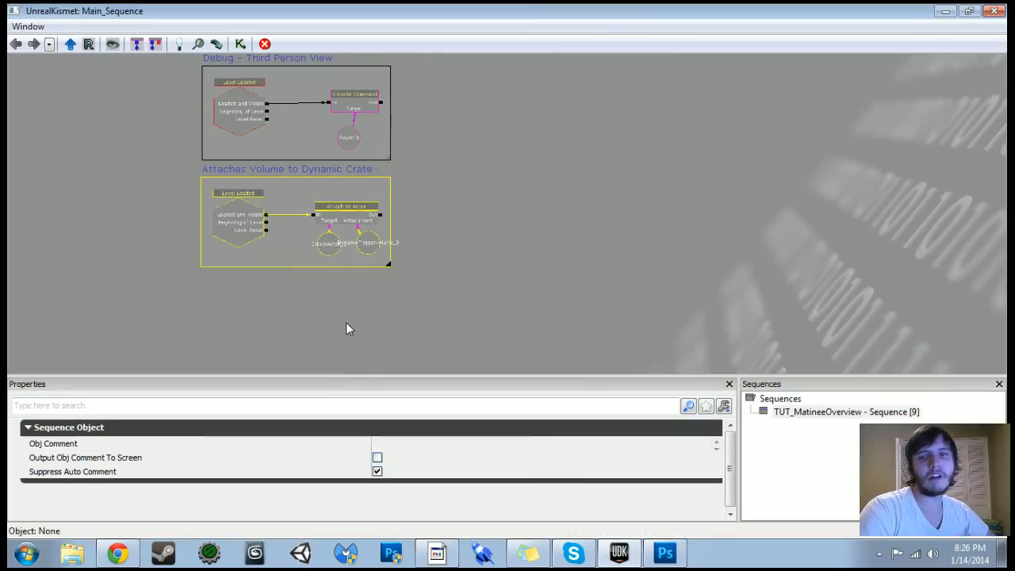
{"action": "left_click_drag", "start_coordinate": [397, 303], "coordinate": [442, 251]}
{"action": "scroll", "coordinate": [452, 252], "scroll_direction": "up", "scroll_amount": 4}
{"action": "right_click", "coordinate": [400, 248]}
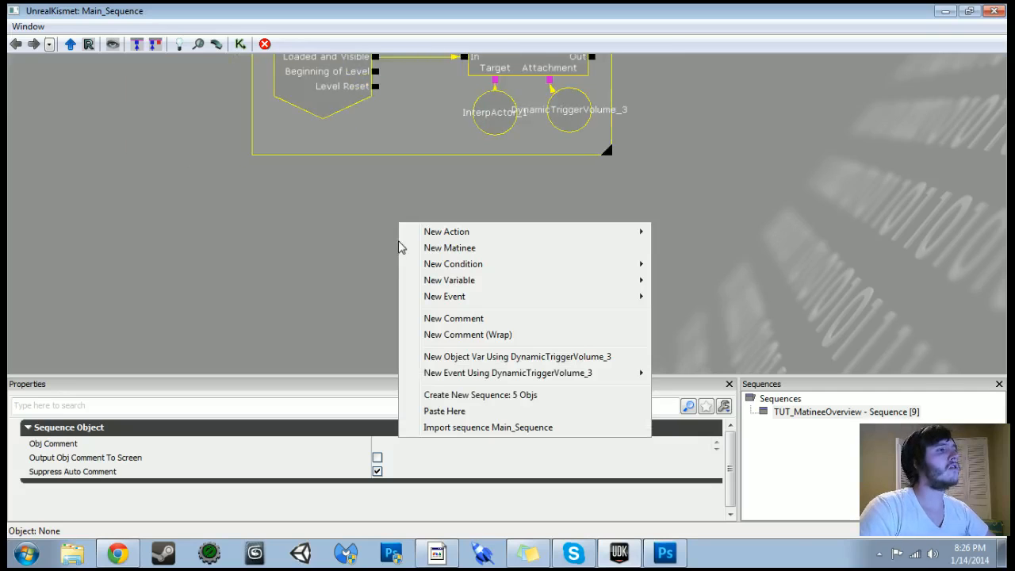
{"action": "mouse_move", "coordinate": [495, 379]}
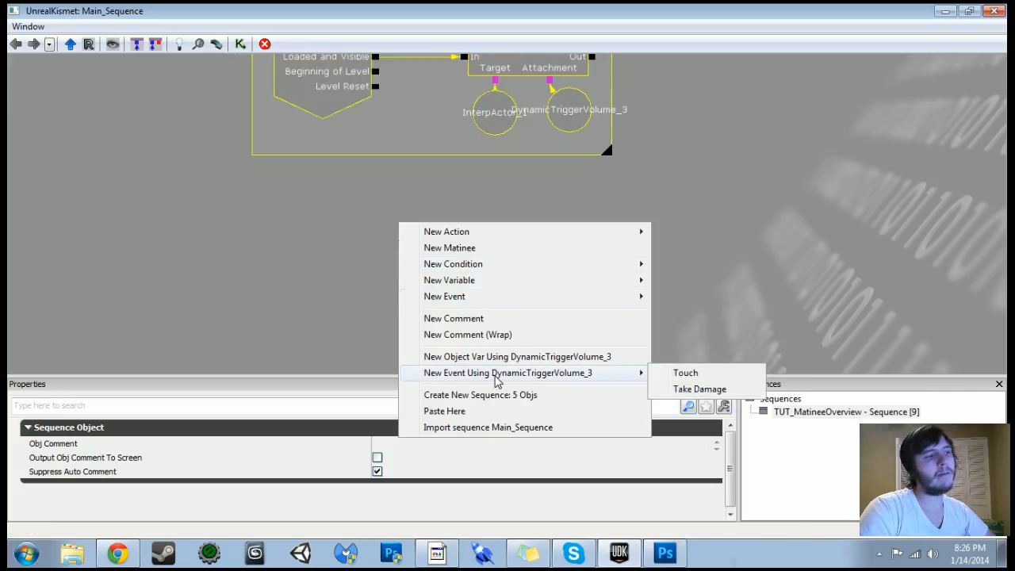
{"action": "left_click", "coordinate": [685, 377]}
{"action": "left_click_drag", "start_coordinate": [592, 307], "coordinate": [708, 169]}
{"action": "left_click_drag", "start_coordinate": [603, 173], "coordinate": [482, 172]}
{"action": "scroll", "coordinate": [605, 243], "scroll_direction": "down", "scroll_amount": 2}
{"action": "left_click_drag", "start_coordinate": [605, 248], "coordinate": [559, 234]}
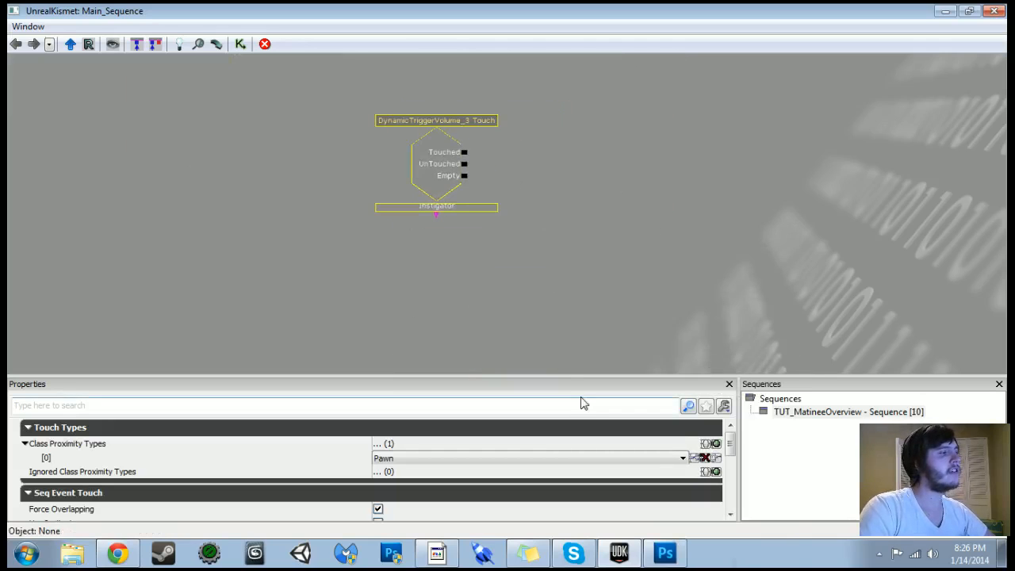
- Set the Touch event's Max Trigger Count to 0
{"action": "left_click_drag", "start_coordinate": [731, 448], "coordinate": [731, 473]}
{"action": "left_click", "coordinate": [445, 472]}
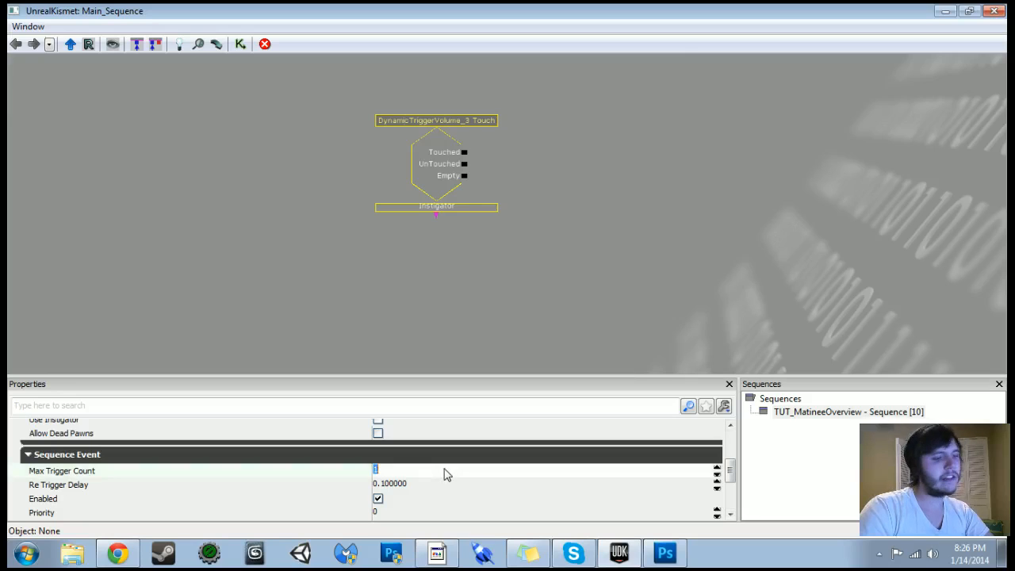
{"action": "left_click", "coordinate": [447, 472]}
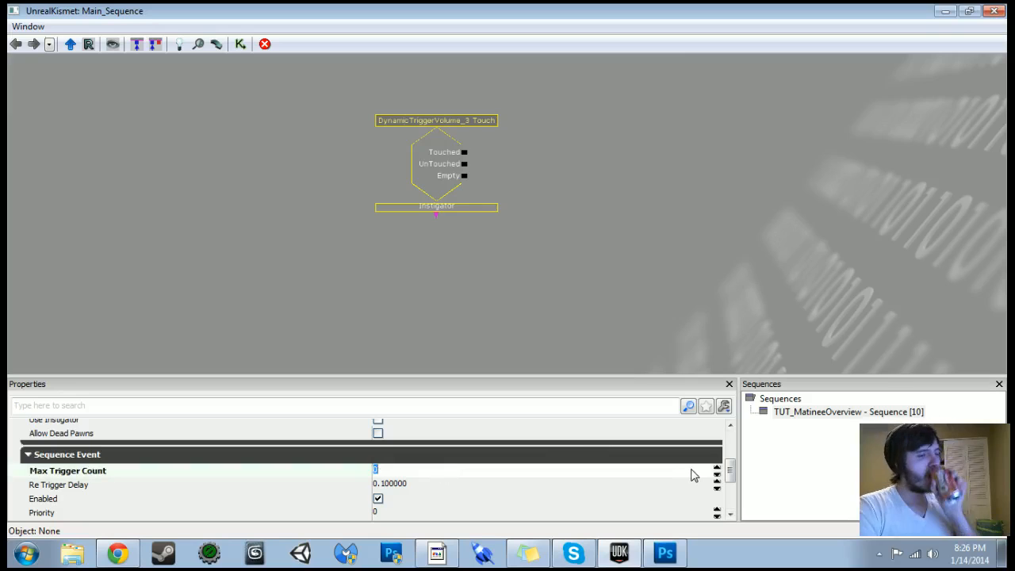
- Add a Bool variable in the empty space beside the Touch event and name it bIsTouchingVolume
{"action": "left_click_drag", "start_coordinate": [730, 470], "coordinate": [730, 450]}
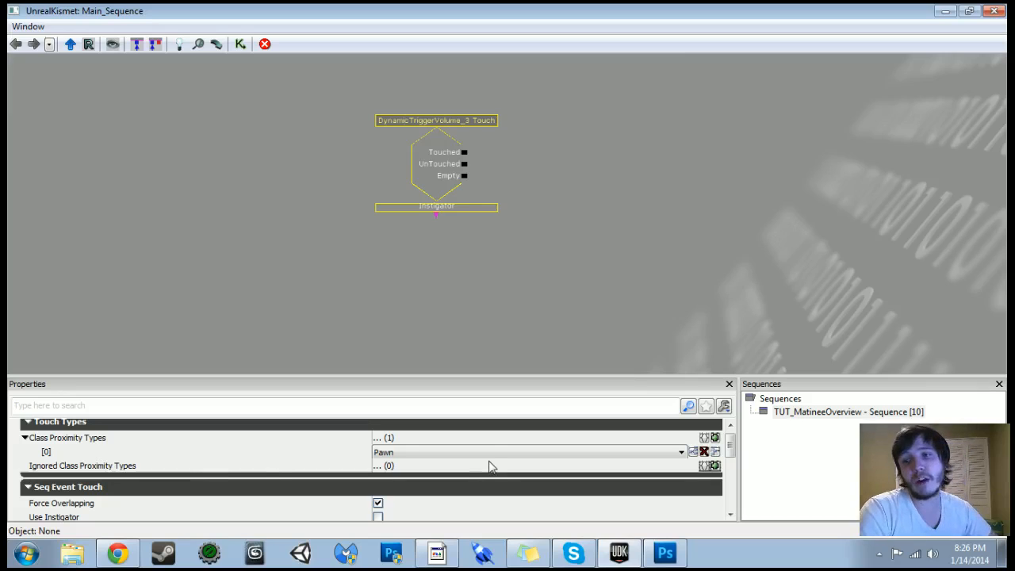
{"action": "left_click_drag", "start_coordinate": [538, 222], "coordinate": [555, 259]}
{"action": "left_click_drag", "start_coordinate": [442, 243], "coordinate": [420, 253], "text": "ctrl"}
{"action": "left_click_drag", "start_coordinate": [413, 189], "coordinate": [489, 242]}
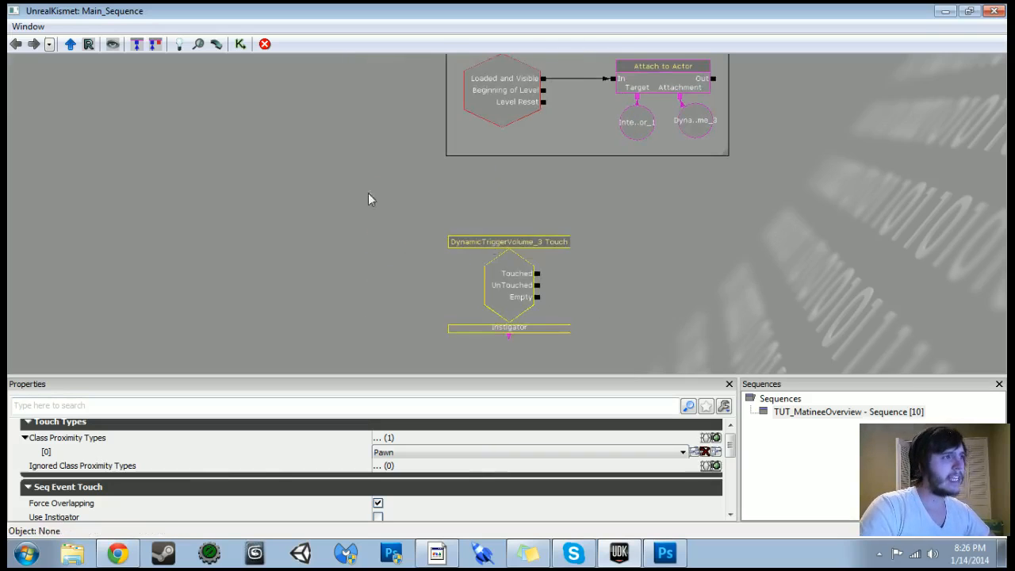
{"action": "left_click", "coordinate": [320, 175]}
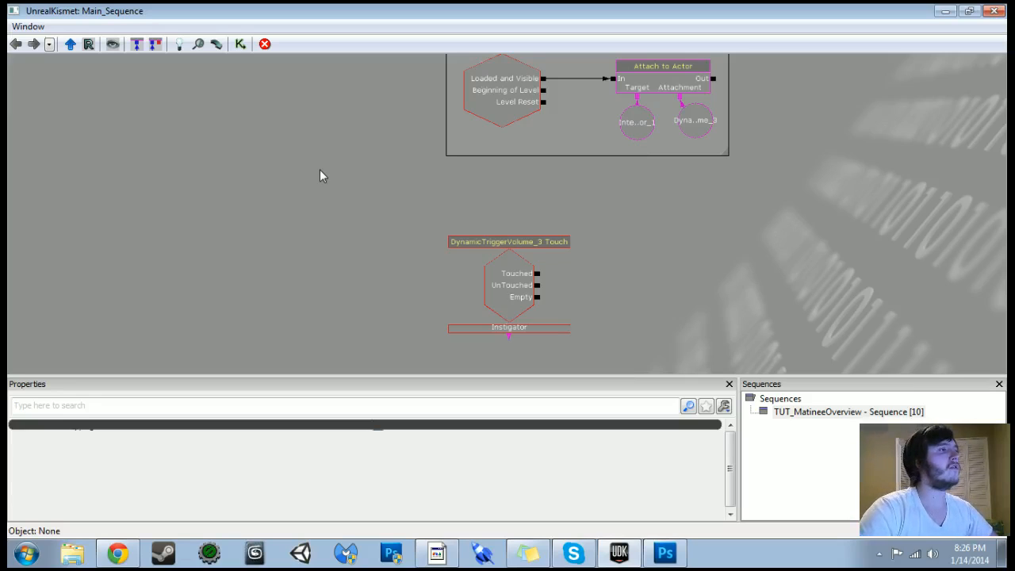
{"action": "right_click", "coordinate": [327, 155]}
{"action": "mouse_move", "coordinate": [376, 188]}
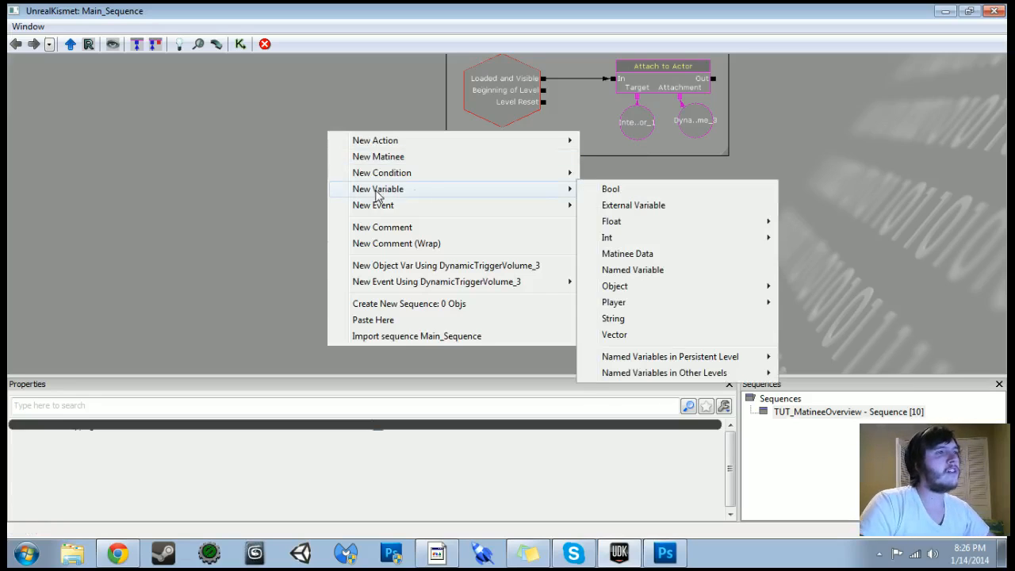
{"action": "left_click", "coordinate": [659, 192]}
{"action": "left_click", "coordinate": [404, 481]}
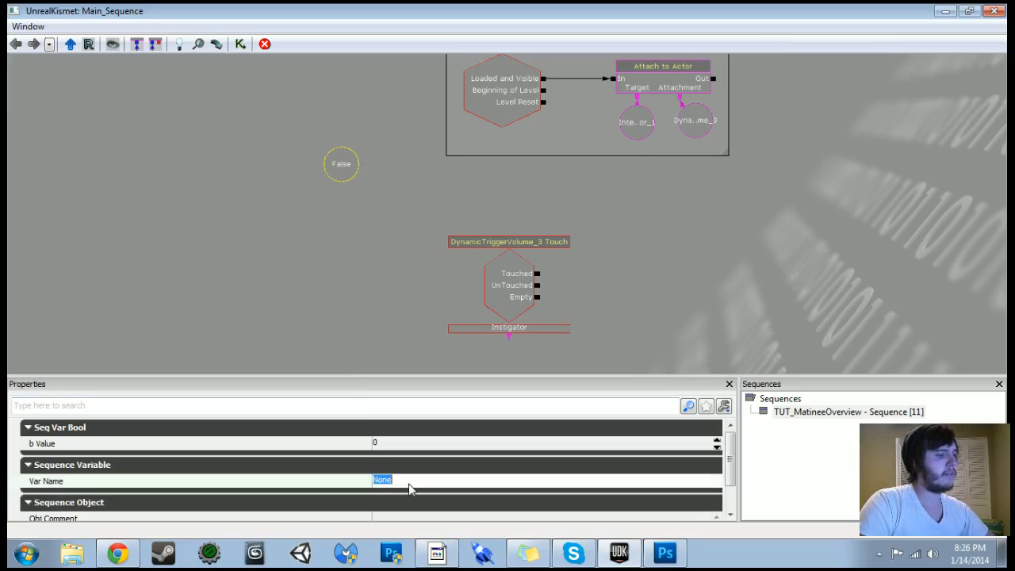
{"action": "type", "text": "bIsTouchi"}
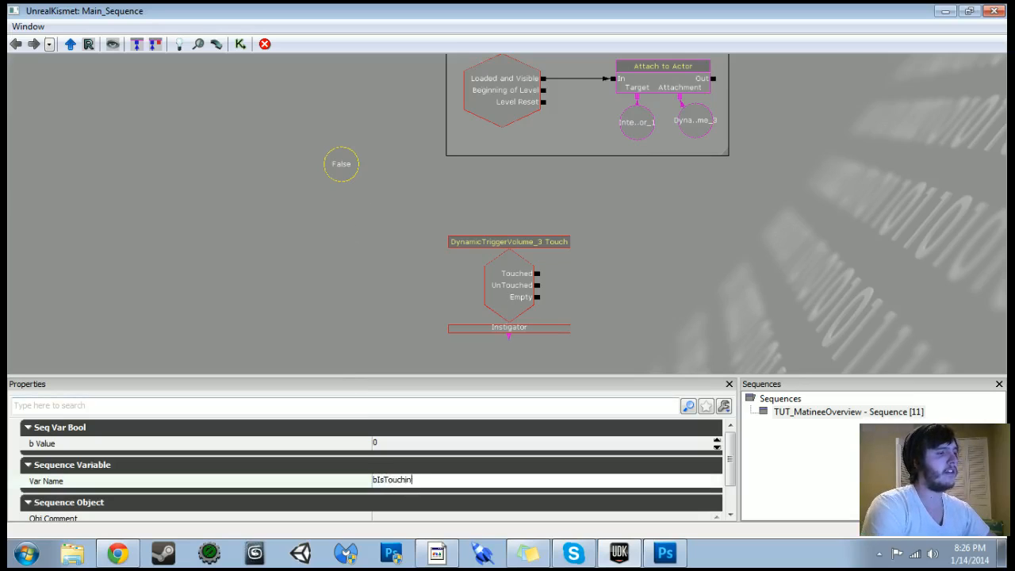
{"action": "type", "text": "ngVolume"}
{"action": "key", "text": "Return"}
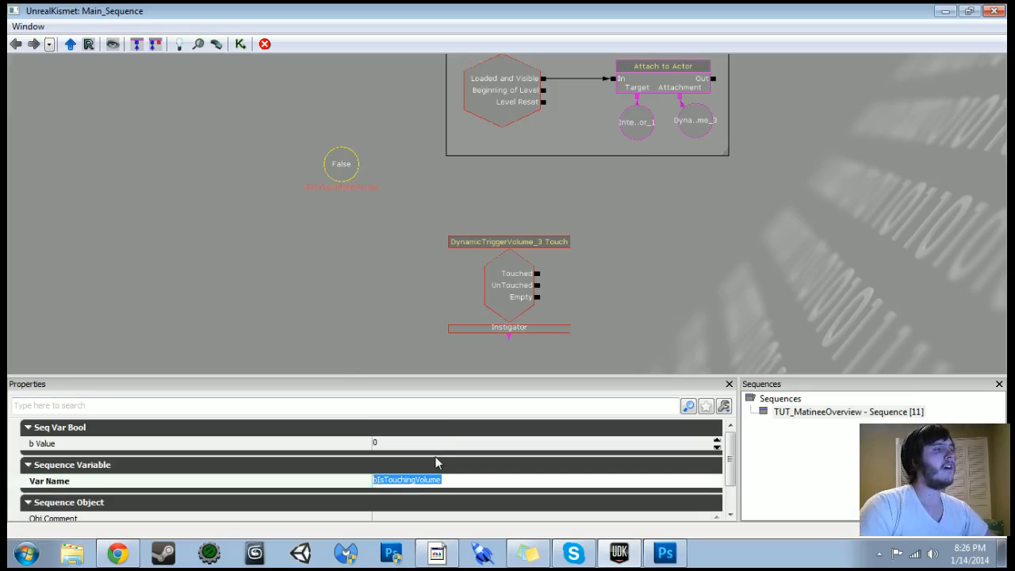
{"action": "left_click_drag", "start_coordinate": [343, 182], "coordinate": [358, 211]}
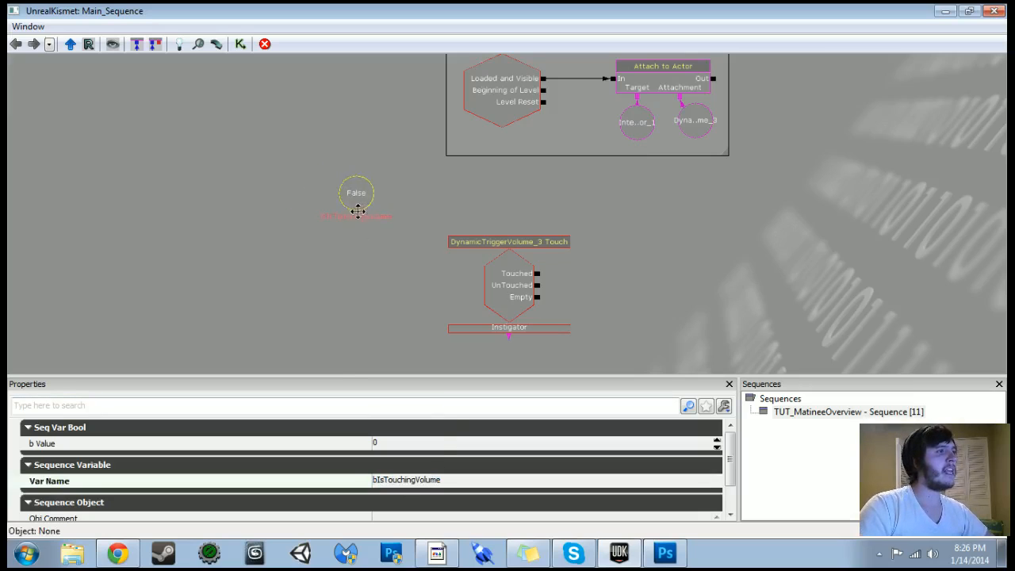
- Add a Named Variable below the bool and copy bIsTouchingVolume into its Find Var Name
{"action": "left_click_drag", "start_coordinate": [392, 256], "coordinate": [353, 243]}
{"action": "right_click", "coordinate": [286, 241]}
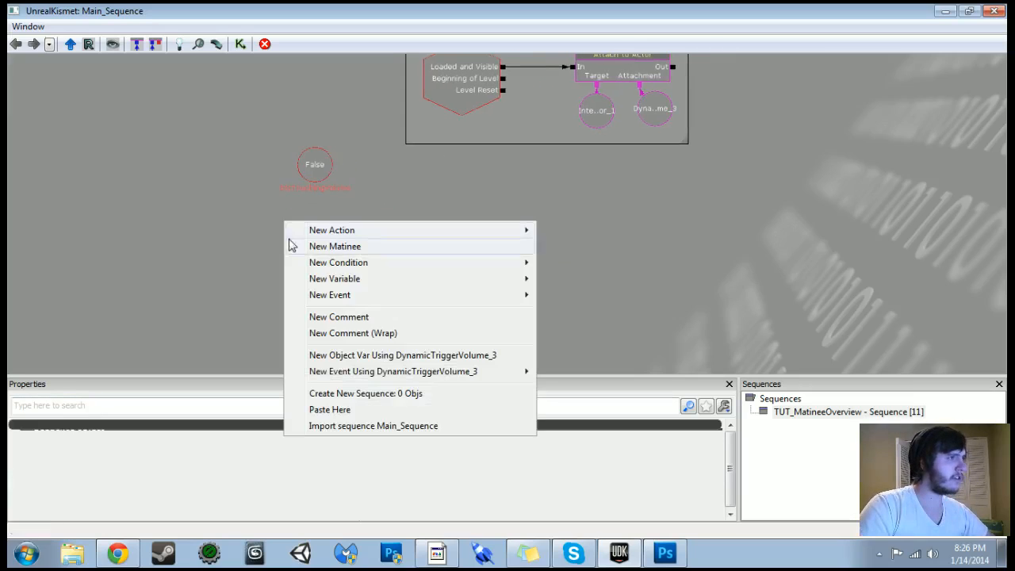
{"action": "mouse_move", "coordinate": [339, 280]}
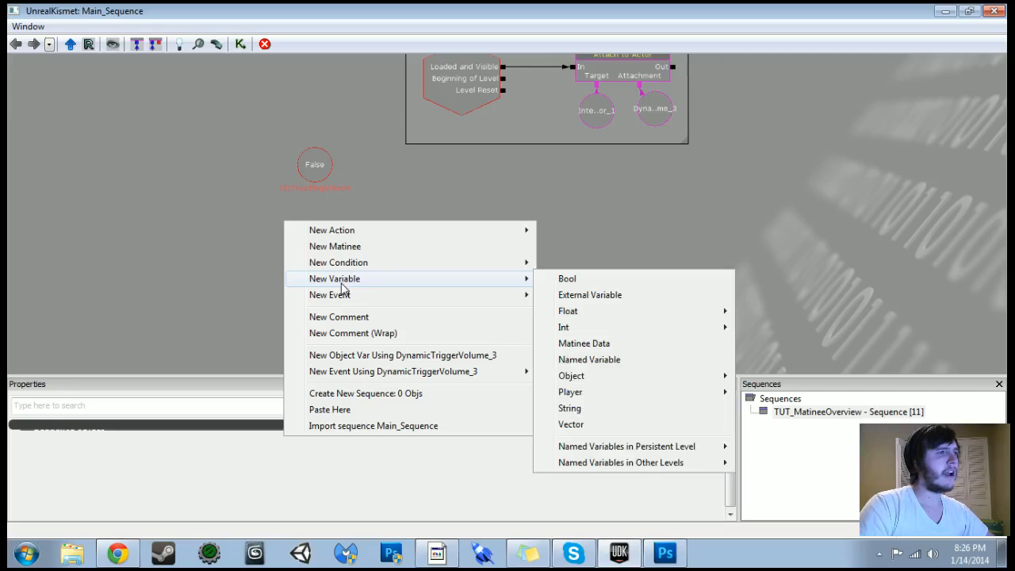
{"action": "left_click", "coordinate": [622, 364]}
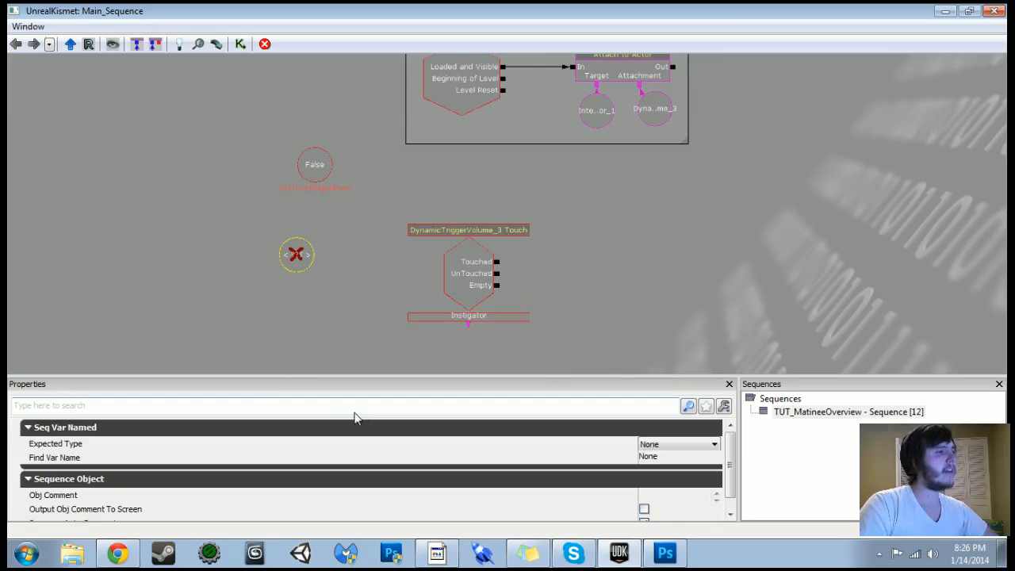
{"action": "left_click", "coordinate": [305, 163]}
{"action": "left_click", "coordinate": [527, 480]}
{"action": "key", "text": "ctrl+c"}
{"action": "left_click", "coordinate": [296, 254]}
{"action": "left_click", "coordinate": [644, 457]}
{"action": "key", "text": "ctrl+v"}
{"action": "key", "text": "Return"}
- Set the named variable's Expected Type to SeqVar_Bool and move it directly beneath the bool
{"action": "left_click", "coordinate": [658, 444]}
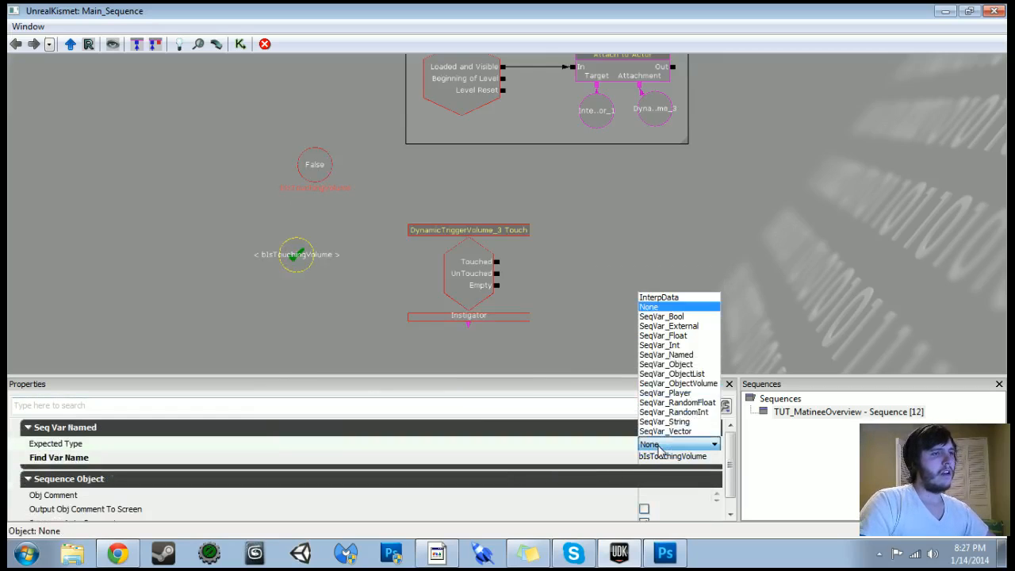
{"action": "left_click", "coordinate": [665, 317]}
{"action": "left_click_drag", "start_coordinate": [296, 253], "coordinate": [310, 219]}
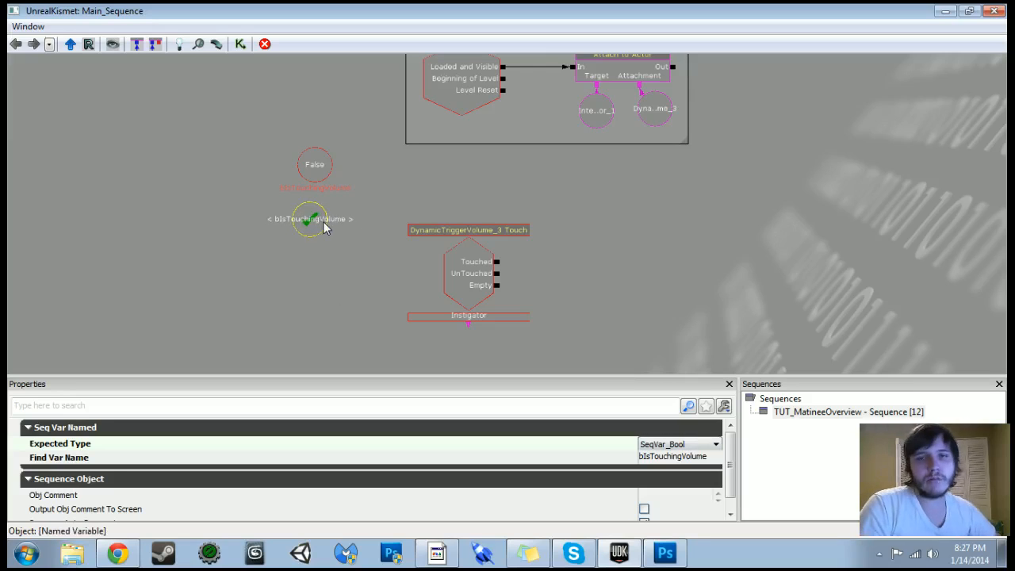
- Add a Set Variable Bool action beside the Touch event and link the event's Touched output to its In
{"action": "left_click_drag", "start_coordinate": [576, 255], "coordinate": [493, 248]}
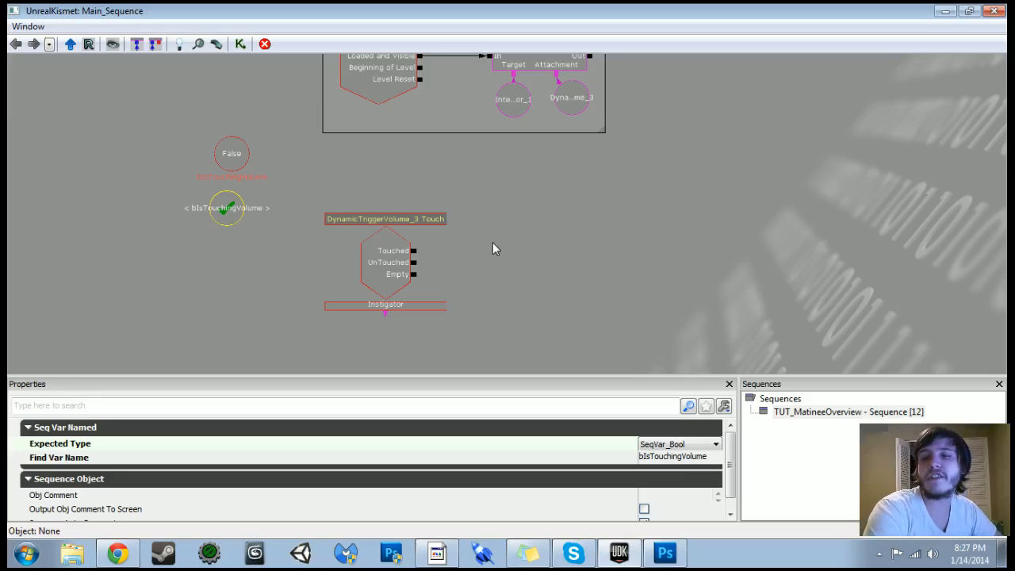
{"action": "left_click_drag", "start_coordinate": [492, 248], "coordinate": [418, 204]}
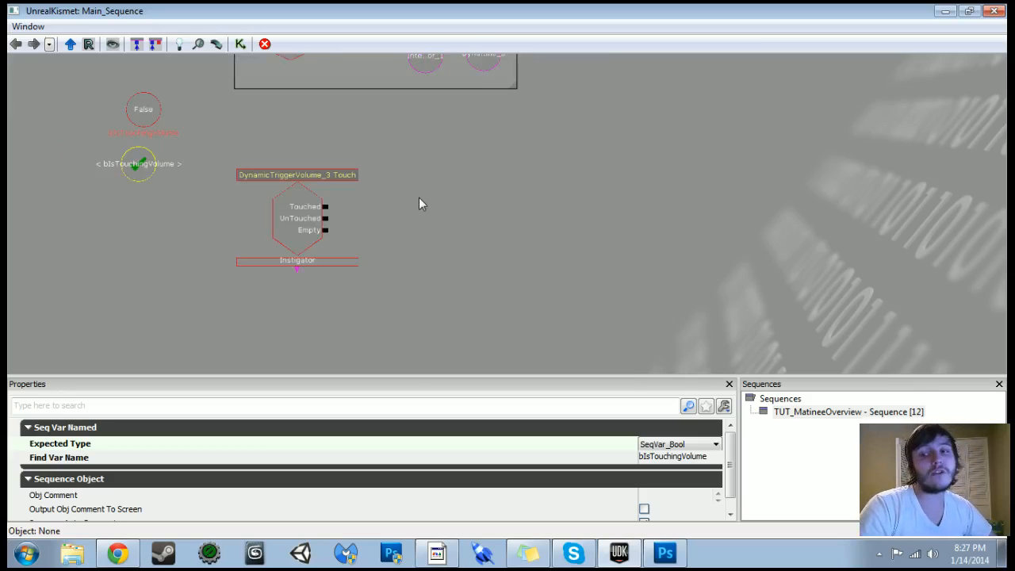
{"action": "right_click", "coordinate": [419, 204]}
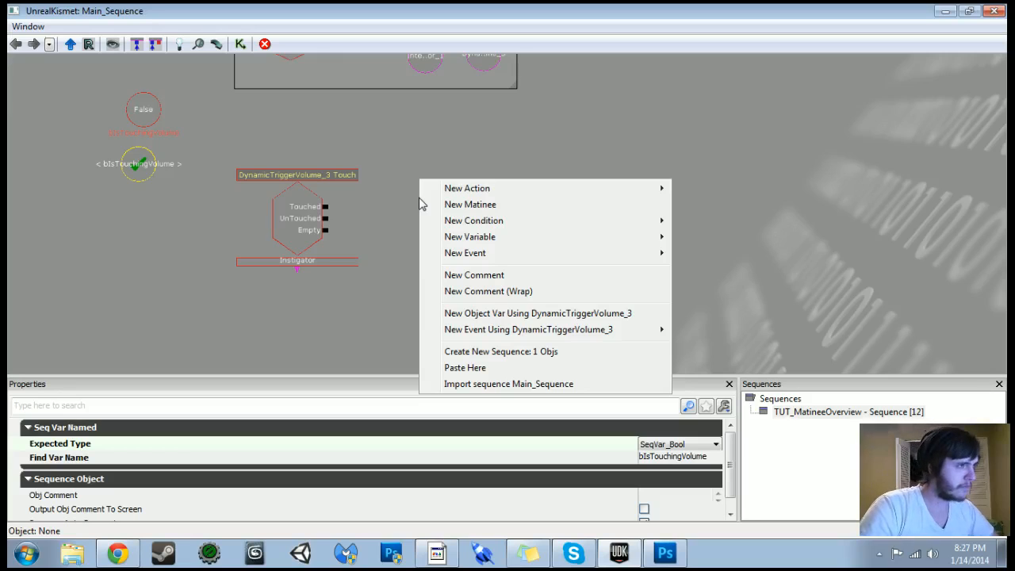
{"action": "mouse_move", "coordinate": [482, 192]}
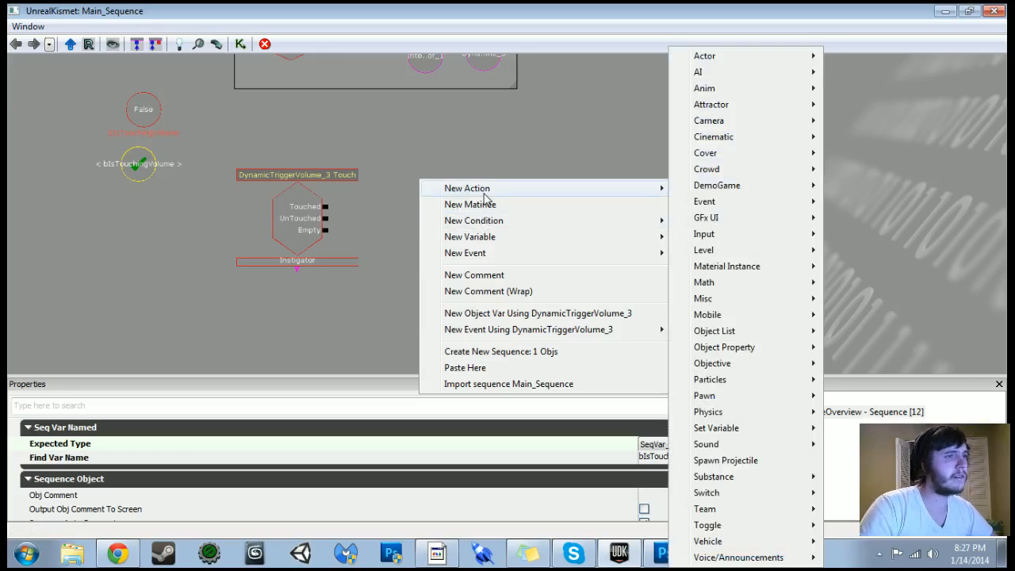
{"action": "mouse_move", "coordinate": [718, 428]}
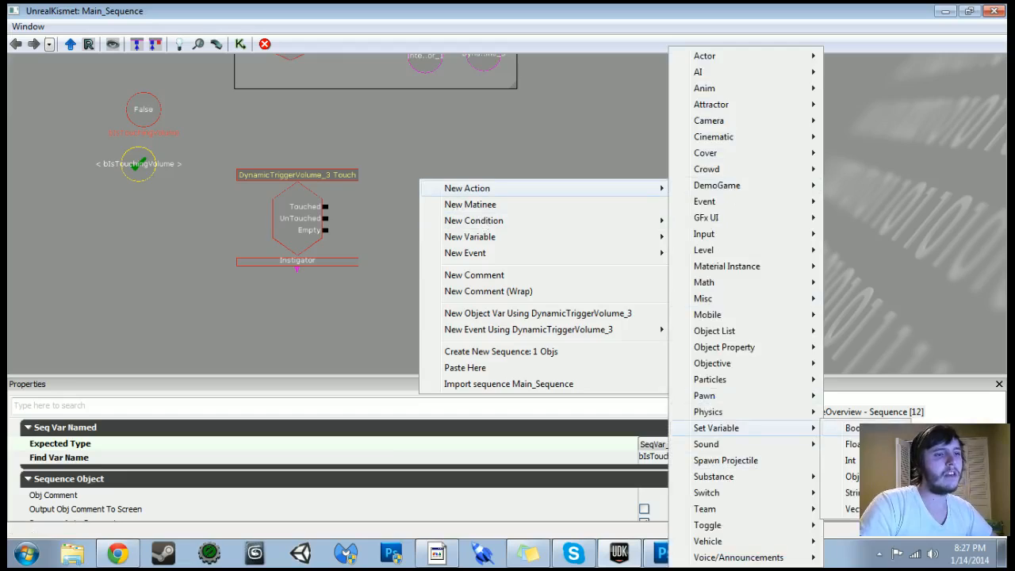
{"action": "left_click", "coordinate": [842, 426]}
{"action": "left_click_drag", "start_coordinate": [454, 201], "coordinate": [511, 192]}
{"action": "left_click_drag", "start_coordinate": [326, 206], "coordinate": [515, 200]}
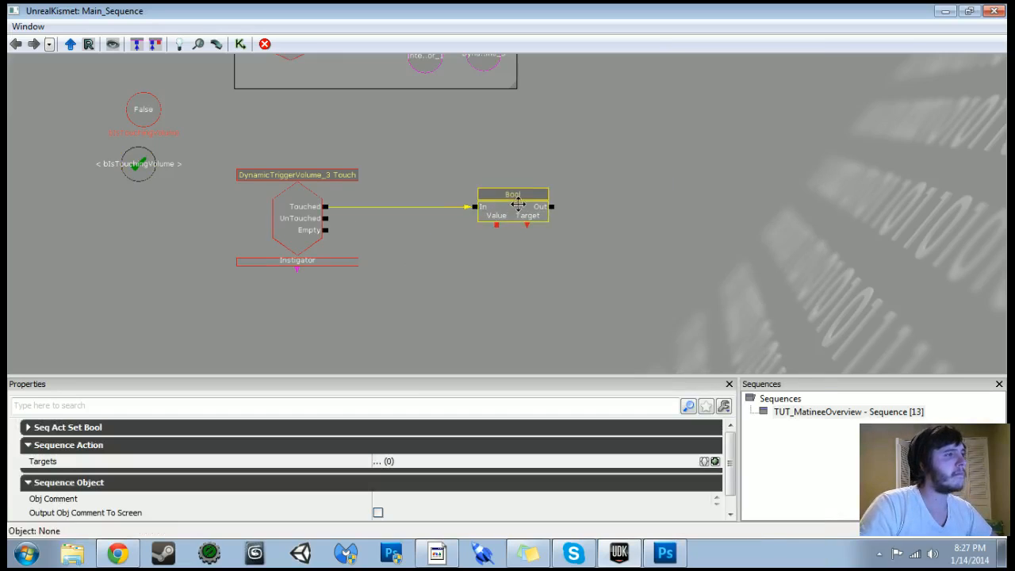
- Duplicate the bIsTouchingVolume named variable and place the copy under the Bool action as its Target
{"action": "left_click", "coordinate": [141, 161]}
{"action": "key", "text": "ctrl+c"}
{"action": "key", "text": "ctrl+v"}
{"action": "left_click_drag", "start_coordinate": [539, 224], "coordinate": [543, 261], "text": "ctrl"}
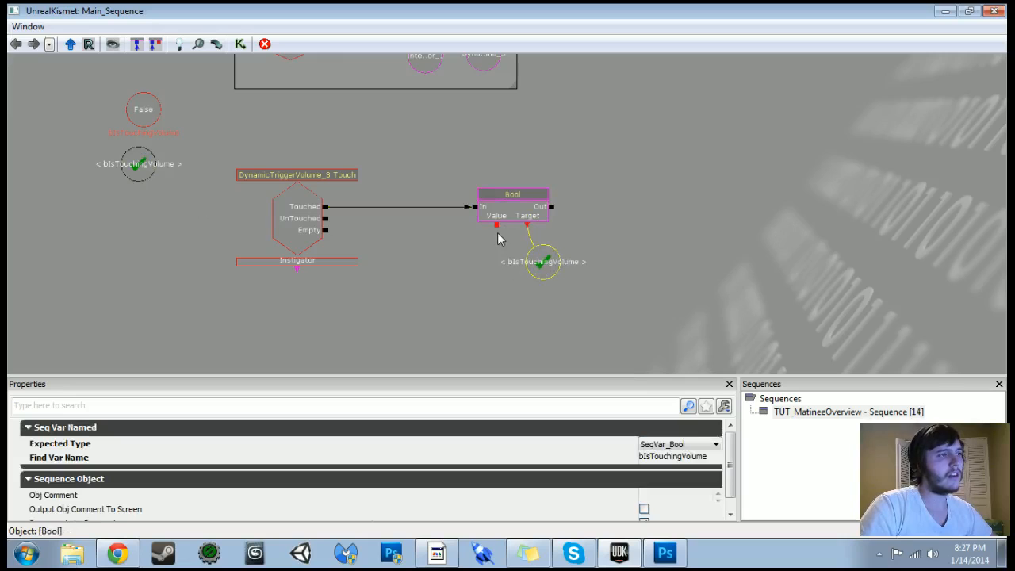
- Create a new Bool variable on the Bool action's Value connector and set its b Value to 1
{"action": "right_click", "coordinate": [497, 228]}
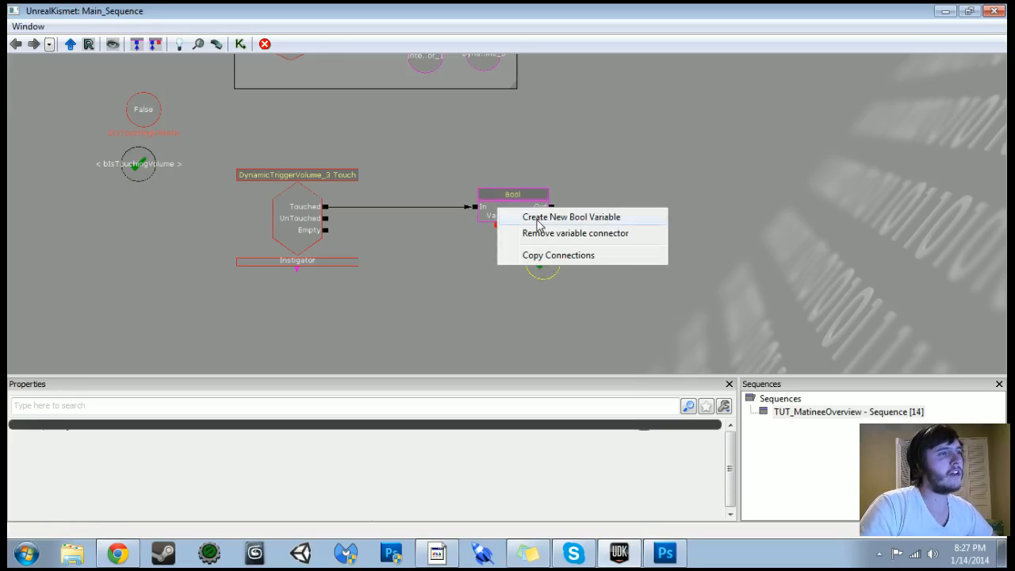
{"action": "left_click", "coordinate": [529, 217]}
{"action": "left_click_drag", "start_coordinate": [495, 259], "coordinate": [485, 260], "text": "ctrl"}
{"action": "left_click", "coordinate": [396, 448]}
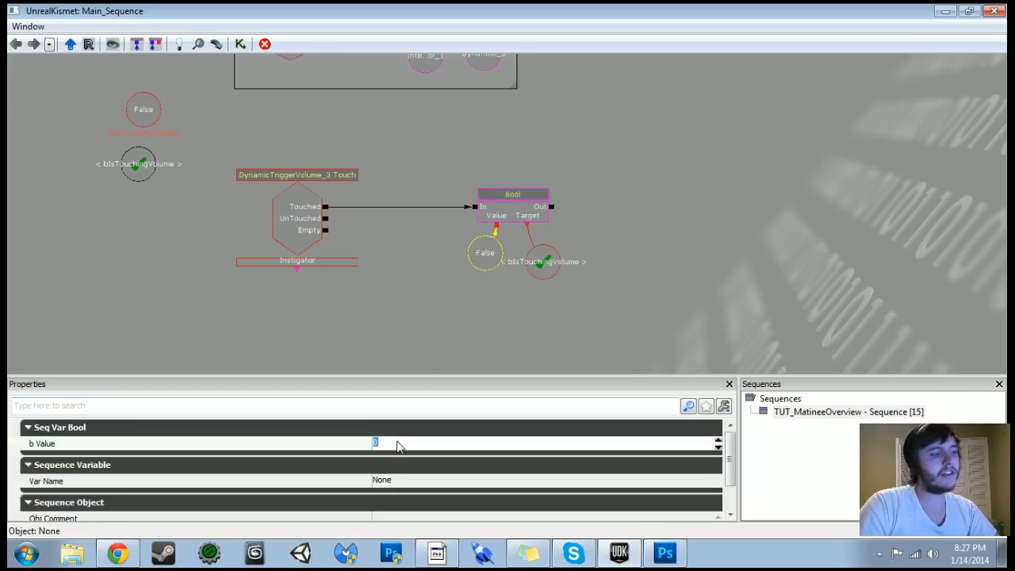
{"action": "type", "text": "1"}
{"action": "key", "text": "Return"}
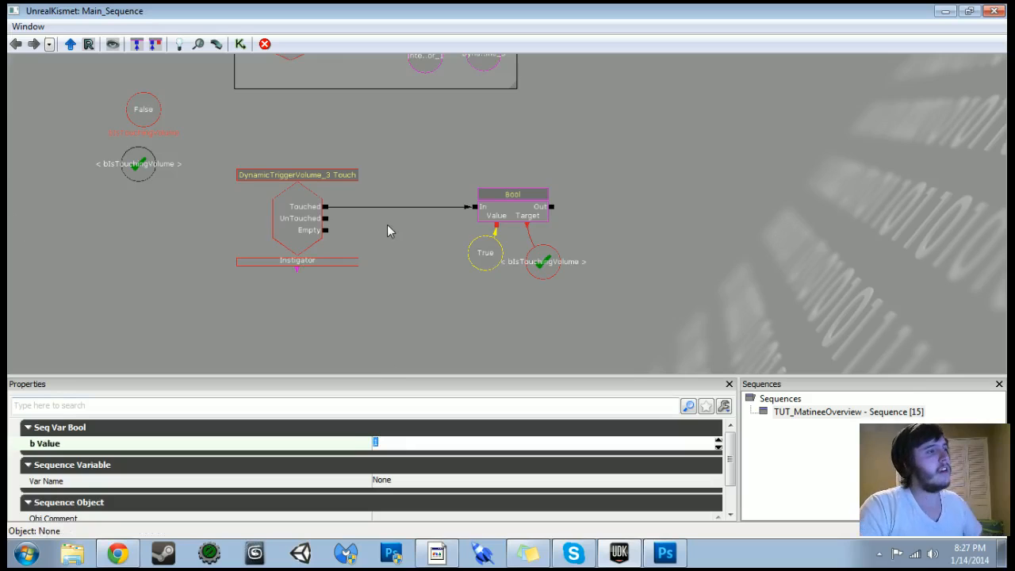
- Duplicate the Bool action together with its Value and Target variables and place the copy below the original
{"action": "left_click", "coordinate": [447, 164]}
{"action": "left_click_drag", "start_coordinate": [446, 158], "coordinate": [618, 272], "text": "ctrl+alt"}
{"action": "key", "text": "ctrl+v"}
{"action": "mouse_move", "coordinate": [560, 236]}
{"action": "left_mouse_down", "text": "ctrl"}
{"action": "mouse_move", "coordinate": [563, 259]}
{"action": "mouse_move", "coordinate": [521, 318]}
{"action": "mouse_move", "coordinate": [573, 228]}
{"action": "left_mouse_up", "text": "ctrl"}
{"action": "scroll", "coordinate": [492, 231], "scroll_direction": "up", "scroll_amount": 3}
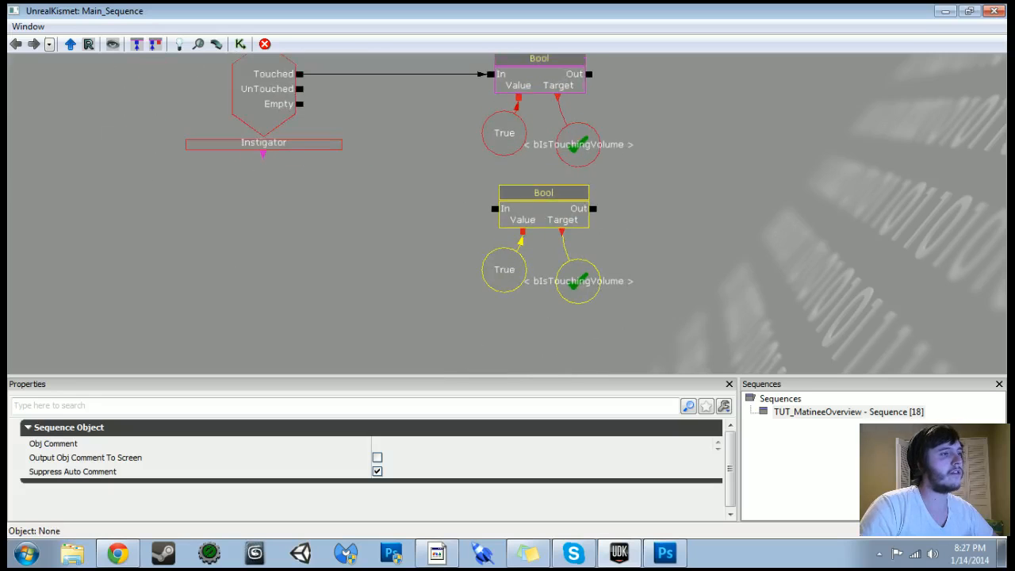
- Set the copied Value bool to 0 and link the Touch event's UnTouched output to the copied Bool action
{"action": "left_click", "coordinate": [504, 279]}
{"action": "left_click", "coordinate": [410, 443]}
{"action": "type", "text": "0"}
{"action": "key", "text": "Return"}
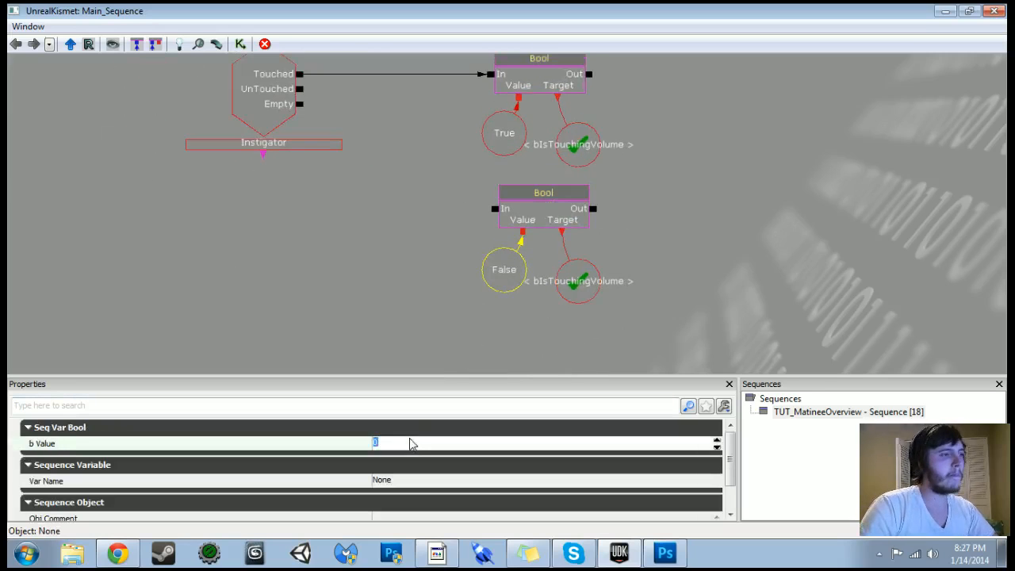
{"action": "left_click_drag", "start_coordinate": [329, 140], "coordinate": [341, 231]}
{"action": "left_click_drag", "start_coordinate": [312, 179], "coordinate": [508, 299]}
- Rearrange the Touch event and both Bool groups, moving them down to leave space under the comment box
{"action": "scroll", "coordinate": [435, 304], "scroll_direction": "down", "scroll_amount": 2}
{"action": "left_click_drag", "start_coordinate": [435, 304], "coordinate": [395, 315]}
{"action": "left_click_drag", "start_coordinate": [412, 132], "coordinate": [603, 353], "text": "ctrl+alt"}
{"action": "left_click_drag", "start_coordinate": [482, 183], "coordinate": [488, 144], "text": "ctrl"}
{"action": "scroll", "coordinate": [622, 200], "scroll_direction": "down", "scroll_amount": 3}
{"action": "left_click_drag", "start_coordinate": [624, 200], "coordinate": [611, 303]}
{"action": "left_click_drag", "start_coordinate": [243, 227], "coordinate": [614, 320], "text": "ctrl+alt"}
{"action": "left_click_drag", "start_coordinate": [476, 151], "coordinate": [477, 198], "text": "ctrl"}
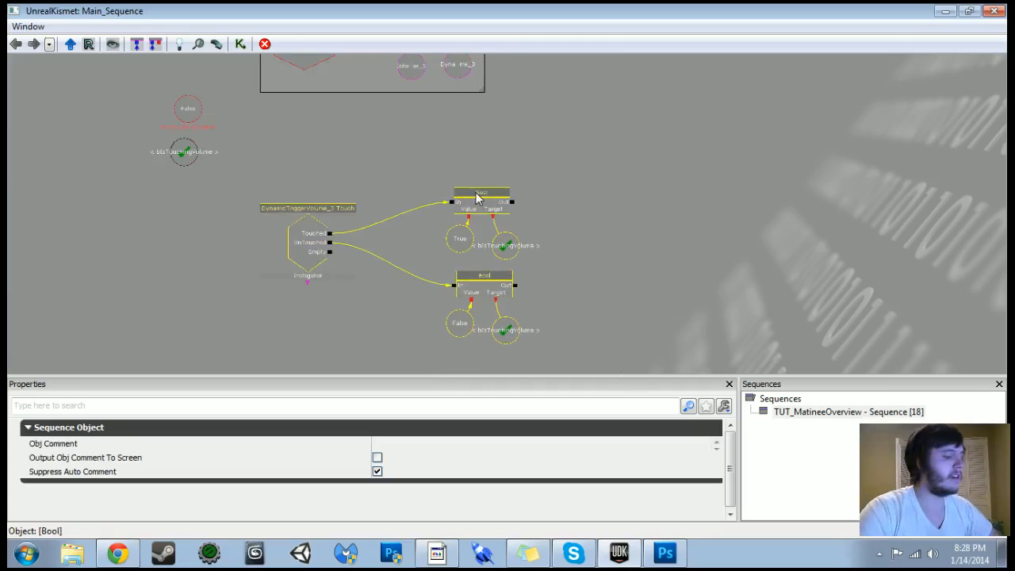
- Add a Switch action in the empty space above and to the right of the Bool actions
{"action": "left_click", "coordinate": [551, 156]}
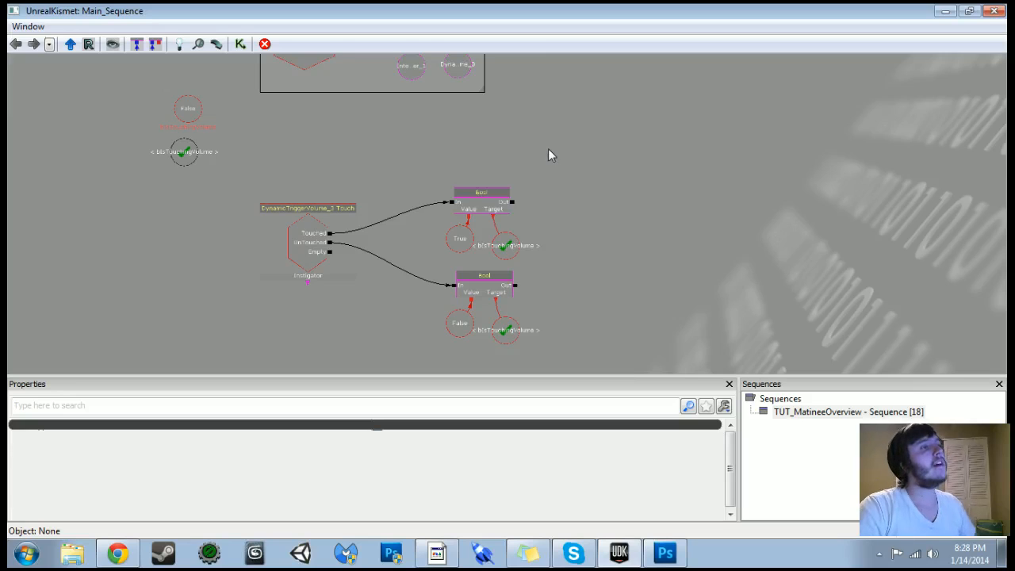
{"action": "right_click", "coordinate": [551, 156]}
{"action": "mouse_move", "coordinate": [597, 140]}
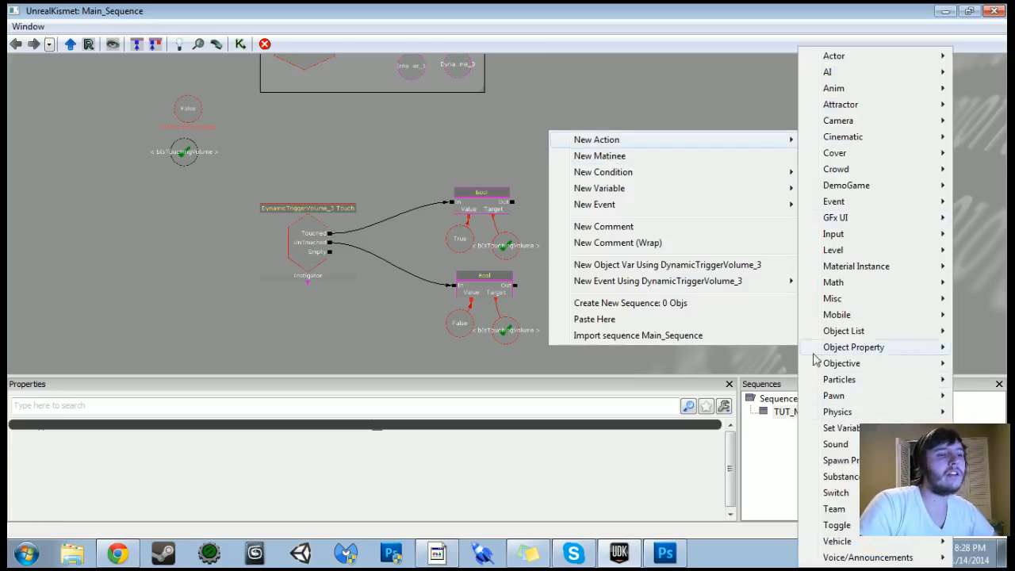
{"action": "mouse_move", "coordinate": [853, 493]}
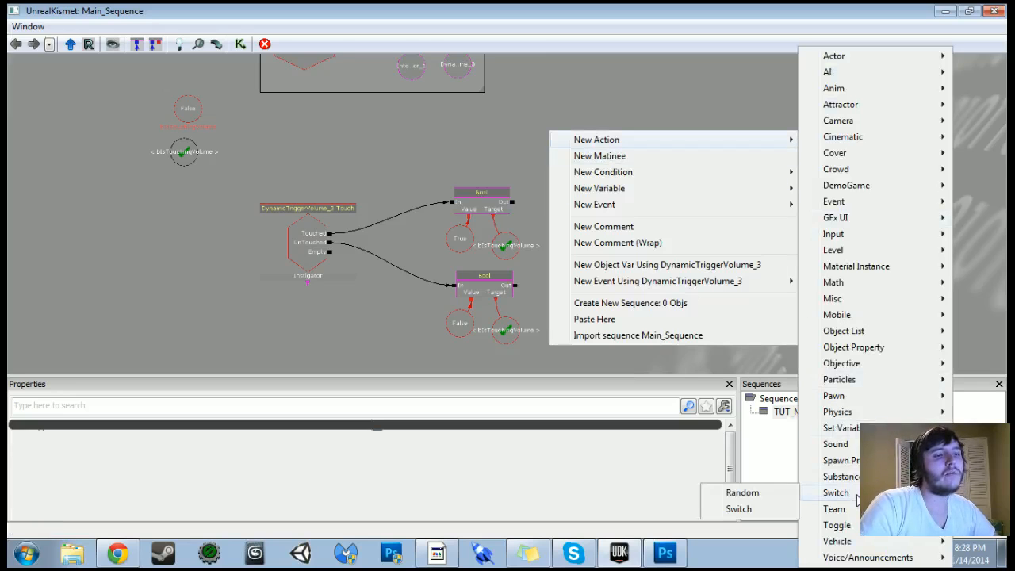
{"action": "left_click", "coordinate": [738, 509]}
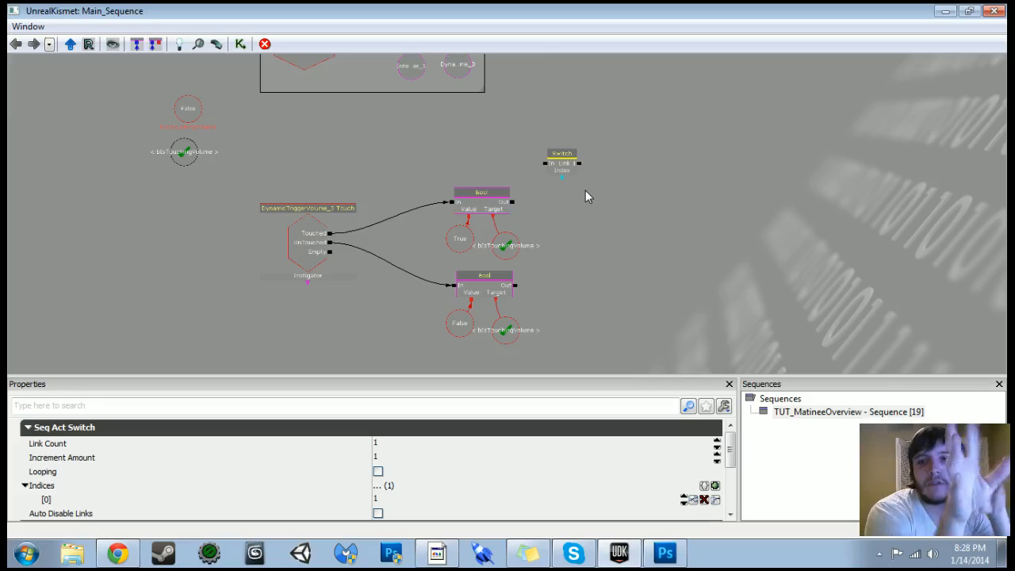
- Set the Switch's Link Count to 3 and move the node higher above the Bool actions
{"action": "scroll", "coordinate": [585, 197], "scroll_direction": "up", "scroll_amount": 3}
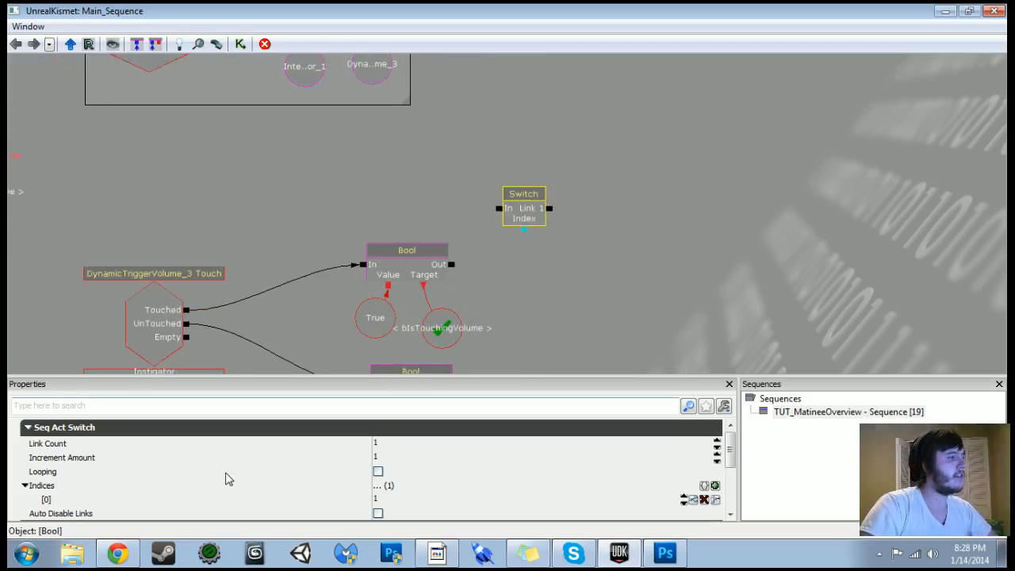
{"action": "left_click", "coordinate": [453, 446]}
{"action": "type", "text": "3"}
{"action": "key", "text": "Return"}
{"action": "left_click_drag", "start_coordinate": [524, 227], "coordinate": [542, 157]}
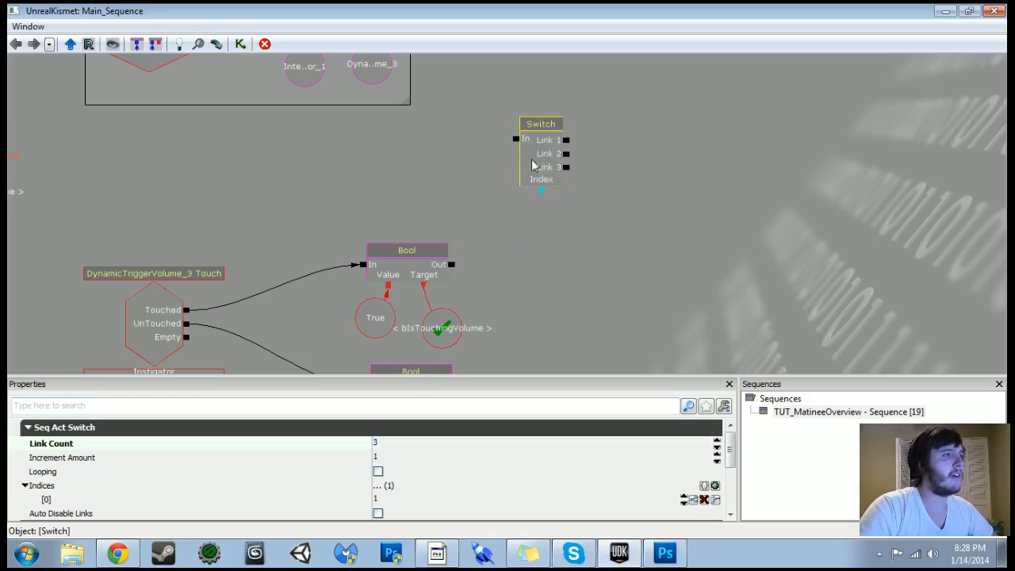
- Link the Touch event's Touched output to the Switch's In and move the Switch directly above the first Bool action
{"action": "mouse_move", "coordinate": [185, 309]}
{"action": "left_mouse_down"}
{"action": "mouse_move", "coordinate": [535, 131]}
{"action": "mouse_move", "coordinate": [186, 310]}
{"action": "left_mouse_up"}
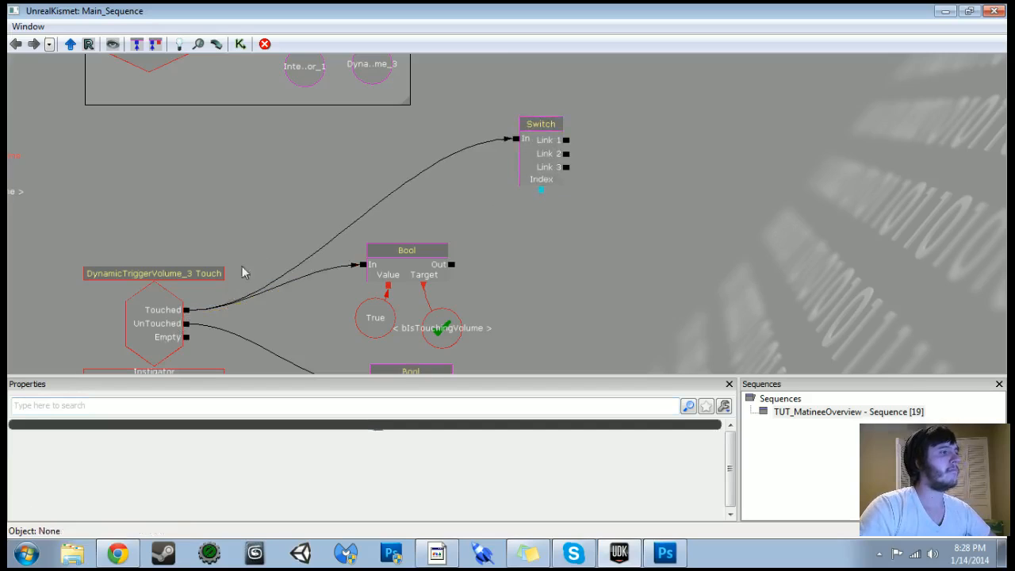
{"action": "left_click", "coordinate": [537, 177]}
{"action": "left_click_drag", "start_coordinate": [537, 178], "coordinate": [407, 176]}
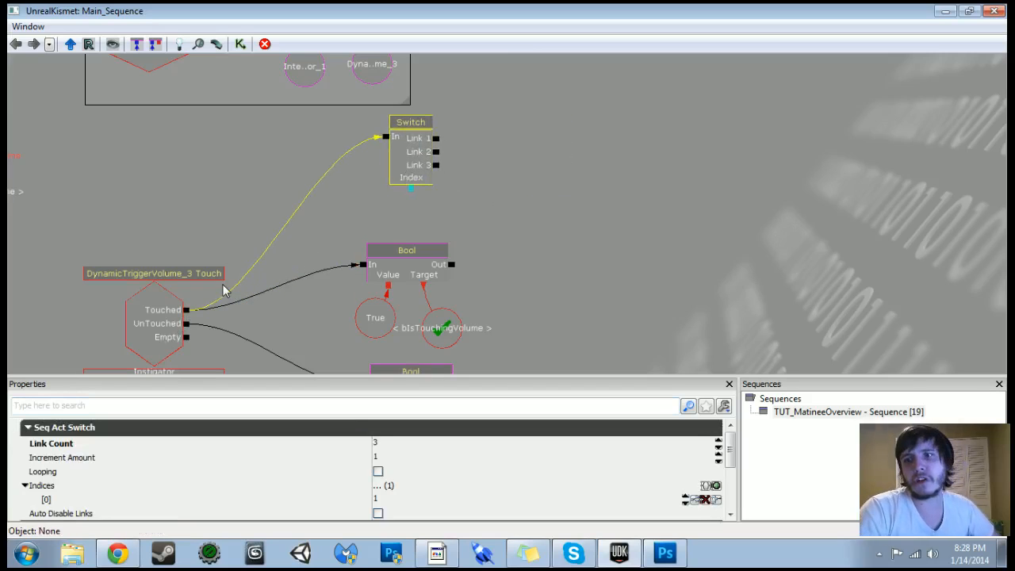
{"action": "left_click_drag", "start_coordinate": [437, 138], "coordinate": [516, 149]}
{"action": "left_click_drag", "start_coordinate": [437, 166], "coordinate": [692, 167]}
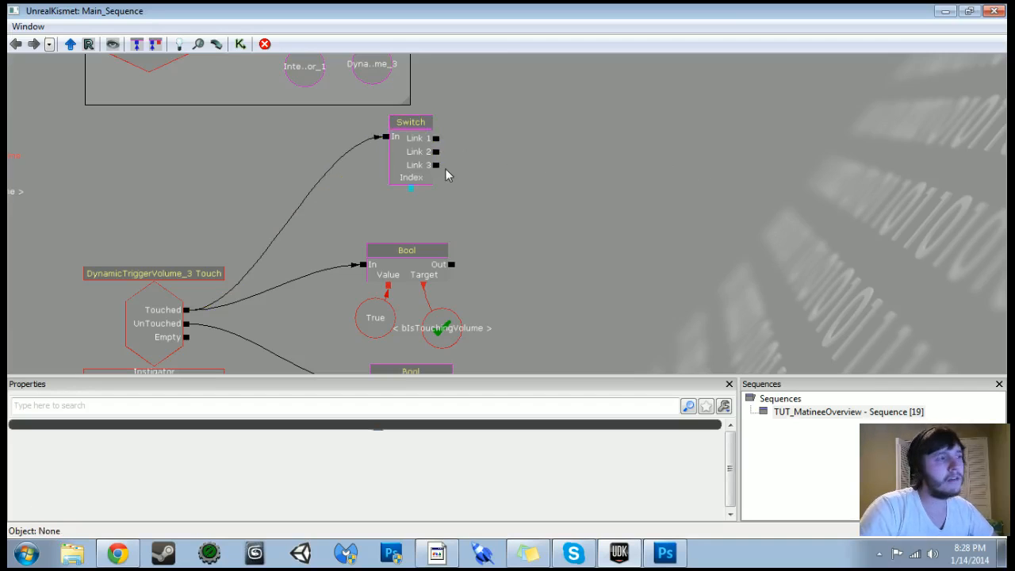
- Add a Play Announcement action with the text "1" beside the Switch and link the Switch's Link 1 to its In
{"action": "left_click_drag", "start_coordinate": [543, 185], "coordinate": [470, 241]}
{"action": "right_click", "coordinate": [471, 240]}
{"action": "mouse_move", "coordinate": [497, 231]}
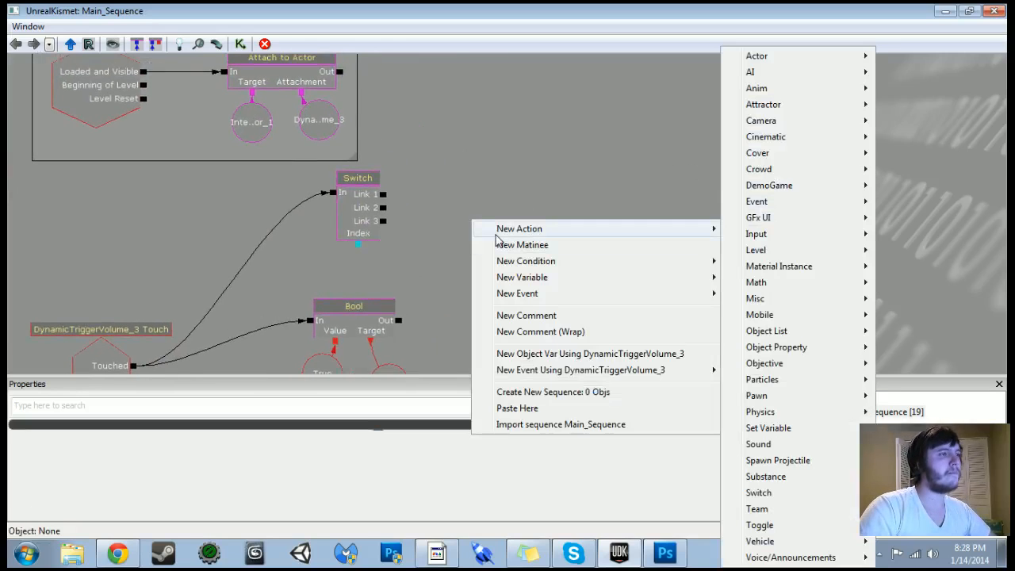
{"action": "mouse_move", "coordinate": [791, 557]}
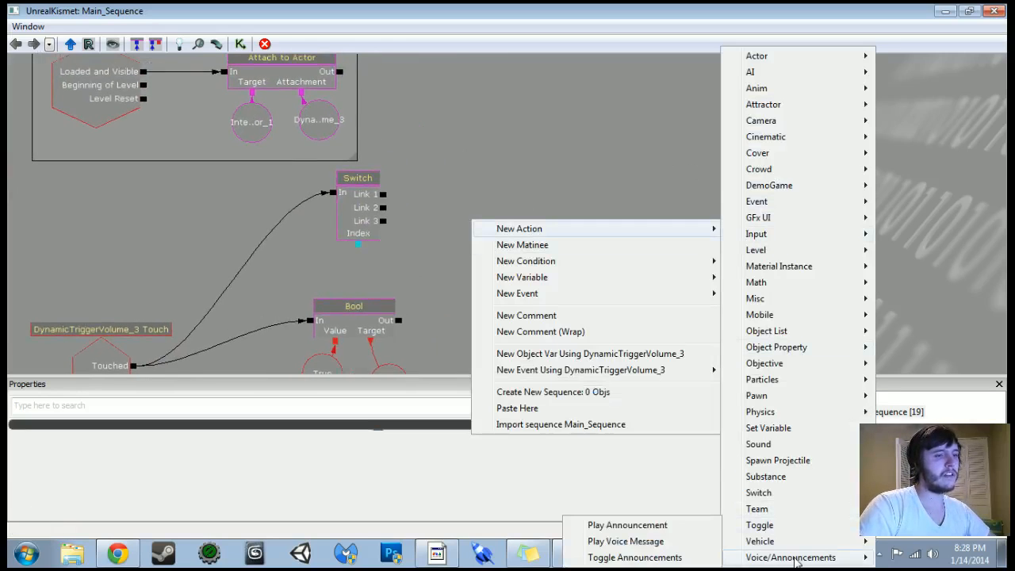
{"action": "left_click", "coordinate": [626, 525]}
{"action": "left_click", "coordinate": [443, 471]}
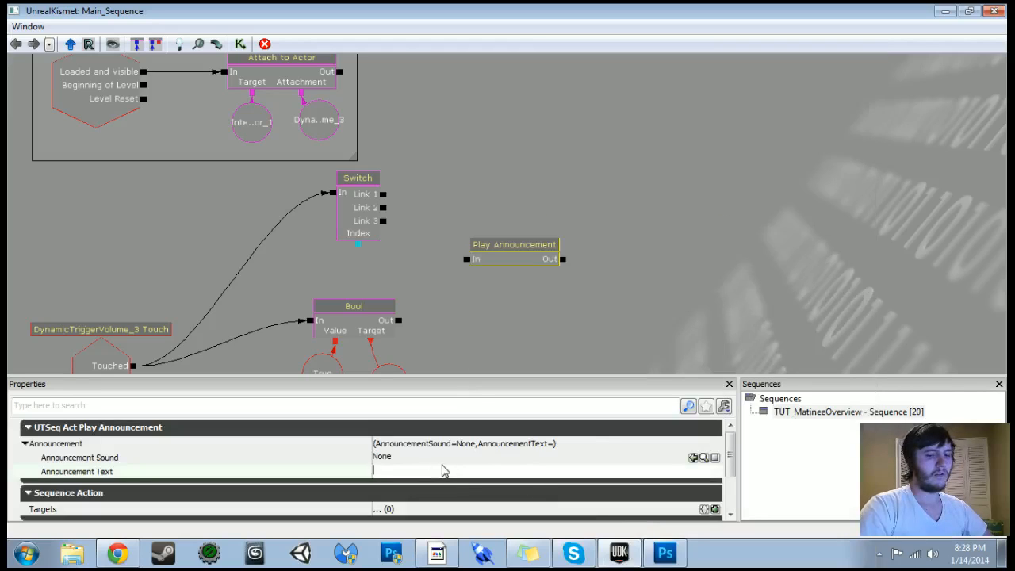
{"action": "key", "text": "Return"}
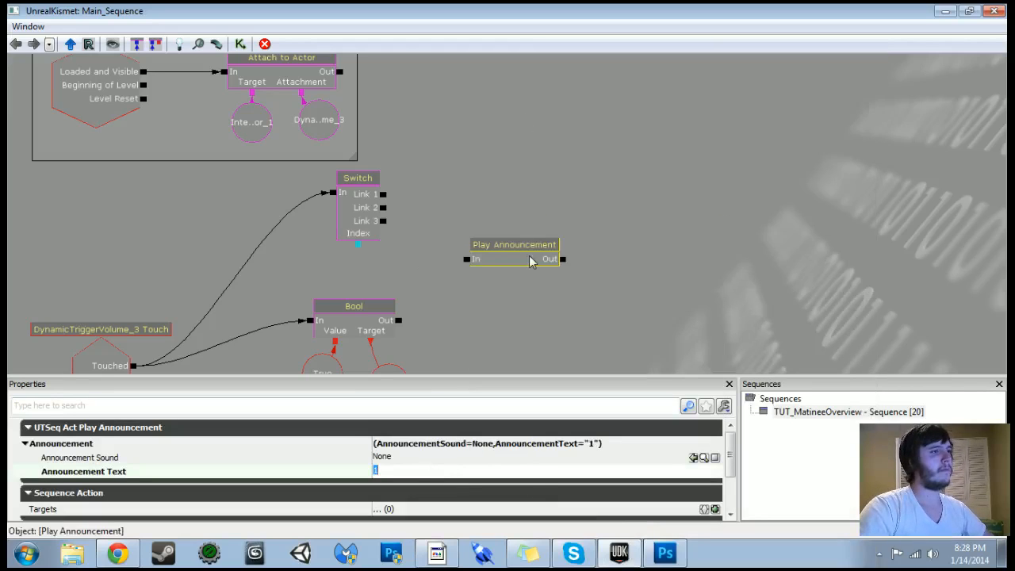
{"action": "left_click_drag", "start_coordinate": [530, 254], "coordinate": [527, 176]}
{"action": "left_click_drag", "start_coordinate": [383, 195], "coordinate": [514, 185]}
- Duplicate the Play Announcement action below the first one and set the copy's announcement text to "2"
{"action": "key", "text": "ctrl+v"}
{"action": "left_click_drag", "start_coordinate": [537, 218], "coordinate": [510, 207], "text": "ctrl"}
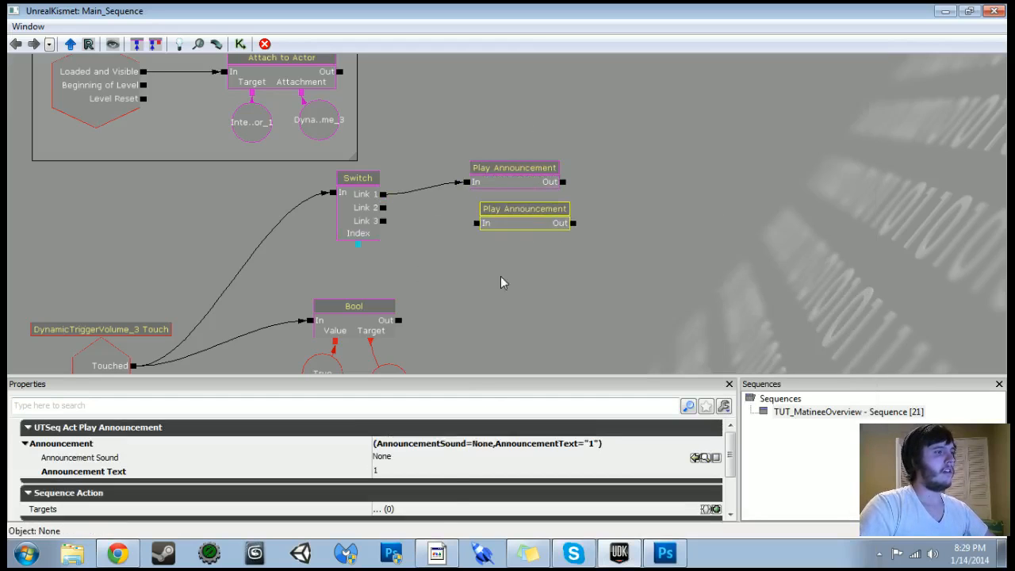
{"action": "left_click", "coordinate": [426, 472]}
- Duplicate the announcement again with the text "3" and link the Switch's Link 2 and Link 3 to the second and third announcements
{"action": "left_click", "coordinate": [536, 222]}
{"action": "key", "text": "ctrl+c"}
{"action": "key", "text": "ctrl+v"}
{"action": "left_click_drag", "start_coordinate": [569, 229], "coordinate": [540, 272], "text": "ctrl"}
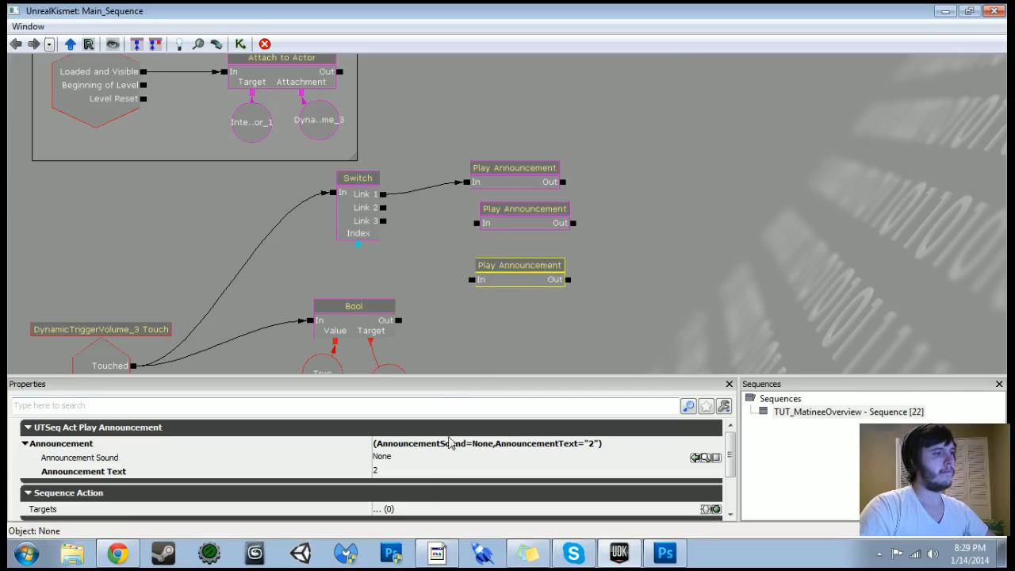
{"action": "left_click", "coordinate": [420, 480]}
{"action": "left_click", "coordinate": [426, 433]}
{"action": "left_click", "coordinate": [432, 472]}
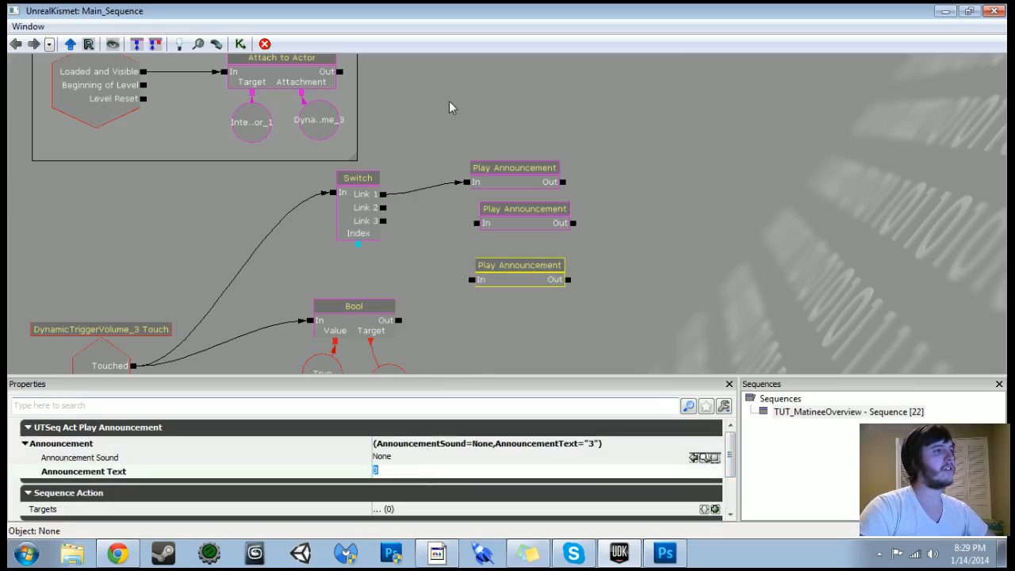
{"action": "left_click_drag", "start_coordinate": [383, 207], "coordinate": [473, 279]}
{"action": "scroll", "coordinate": [676, 261], "scroll_direction": "down", "scroll_amount": 2}
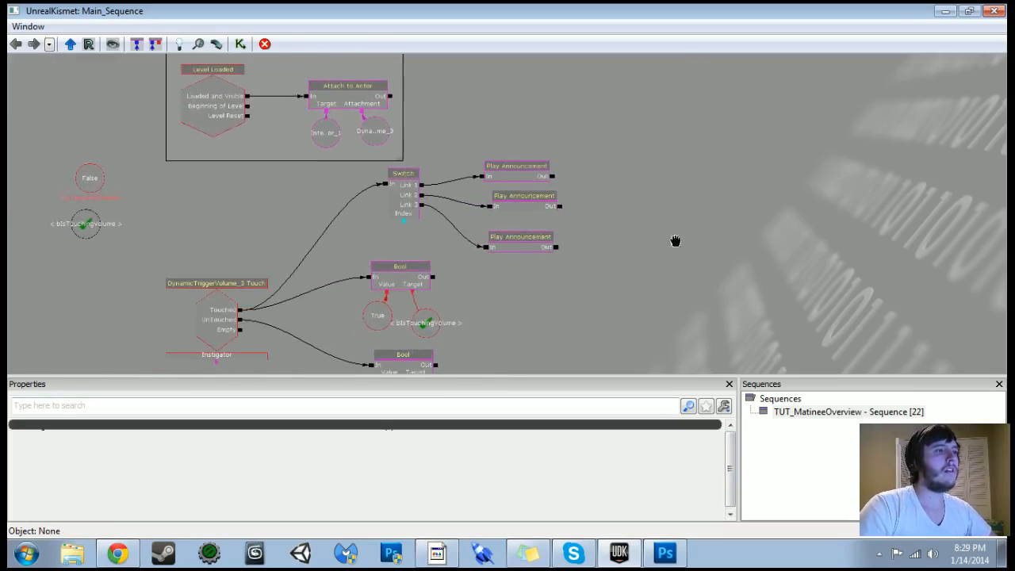
- Play the level and walk the character in and out of the crate's trigger volume several times to check the Switch's announcements
{"action": "left_click", "coordinate": [945, 11]}
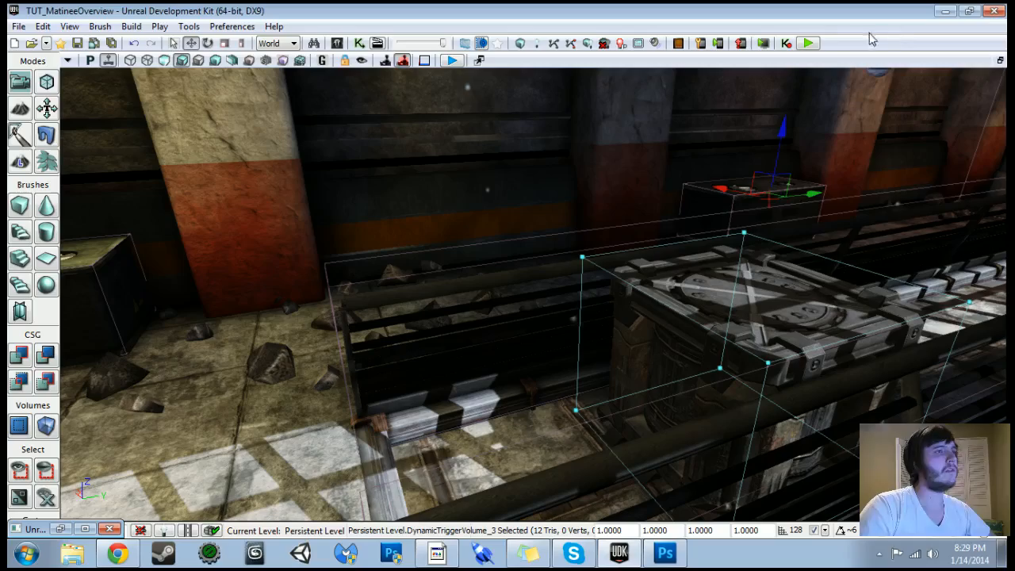
{"action": "left_click", "coordinate": [807, 44]}
{"action": "key", "text": "w"}
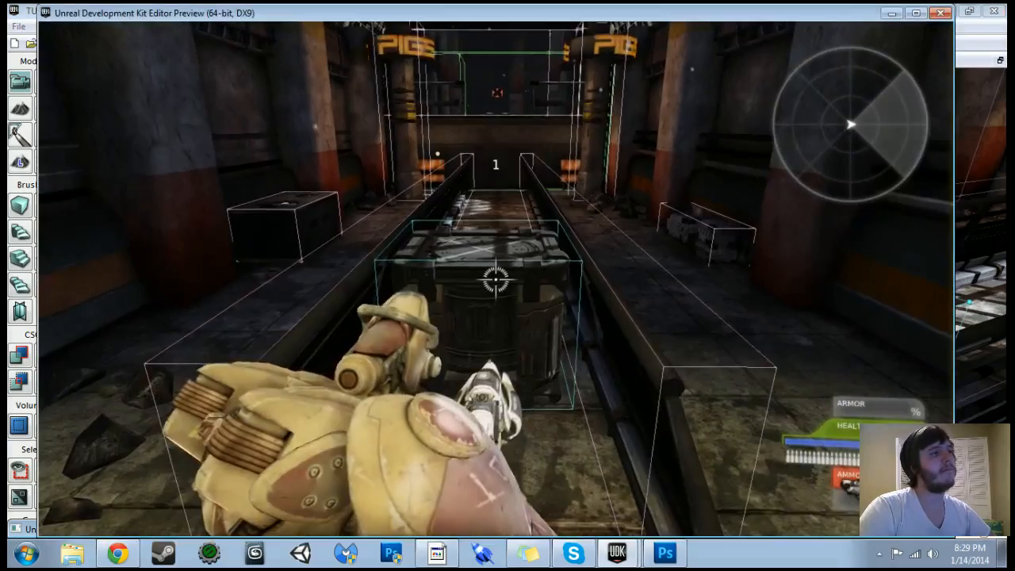
{"action": "key", "text": "w"}
{"action": "key", "text": "s"}
{"action": "key", "text": "w"}
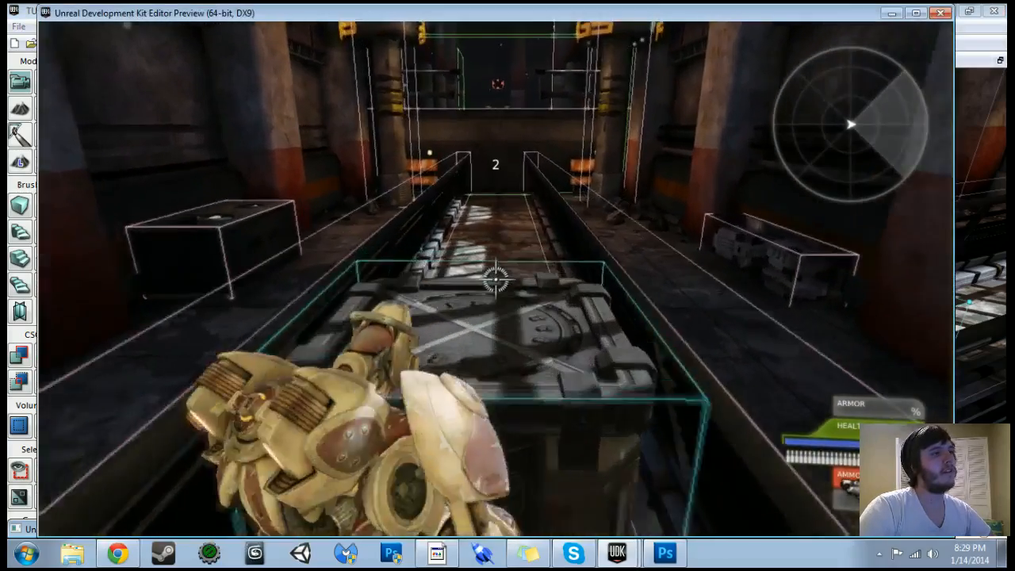
{"action": "key", "text": "s"}
{"action": "key", "text": "w"}
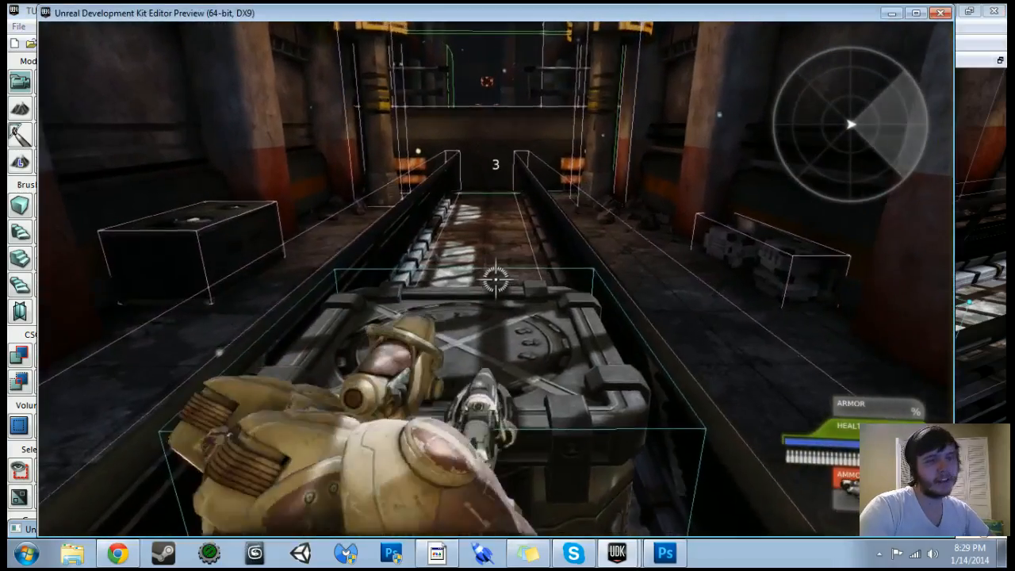
{"action": "key", "text": "Escape"}
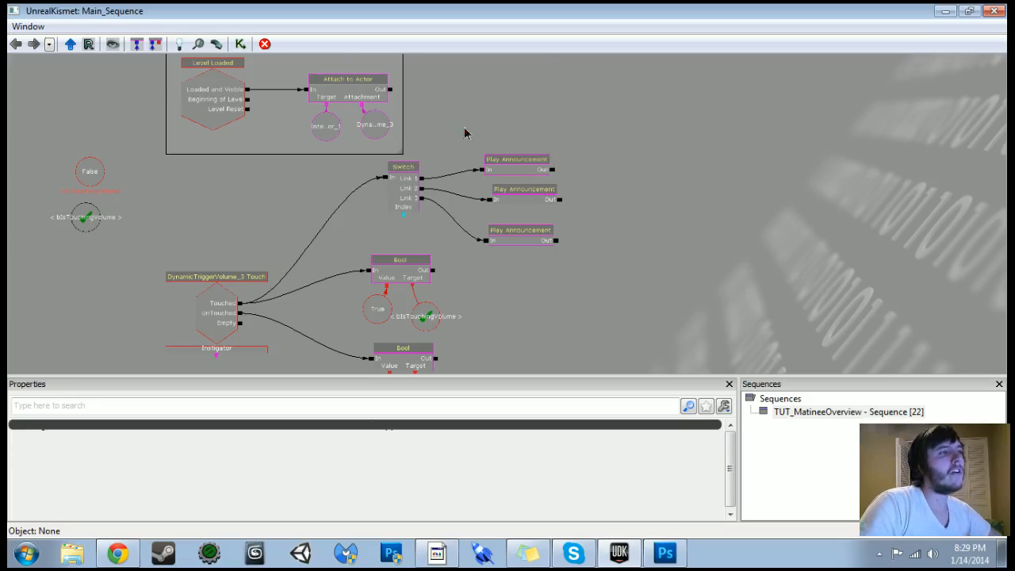
- Delete the three Play Announcement actions linked to the Switch
{"action": "left_click_drag", "start_coordinate": [463, 129], "coordinate": [572, 242], "text": "ctrl+alt"}
{"action": "key", "text": "Delete"}
- Set the Switch's Link Count to 1 and move the node down closer to the first Bool action
{"action": "left_click", "coordinate": [396, 183]}
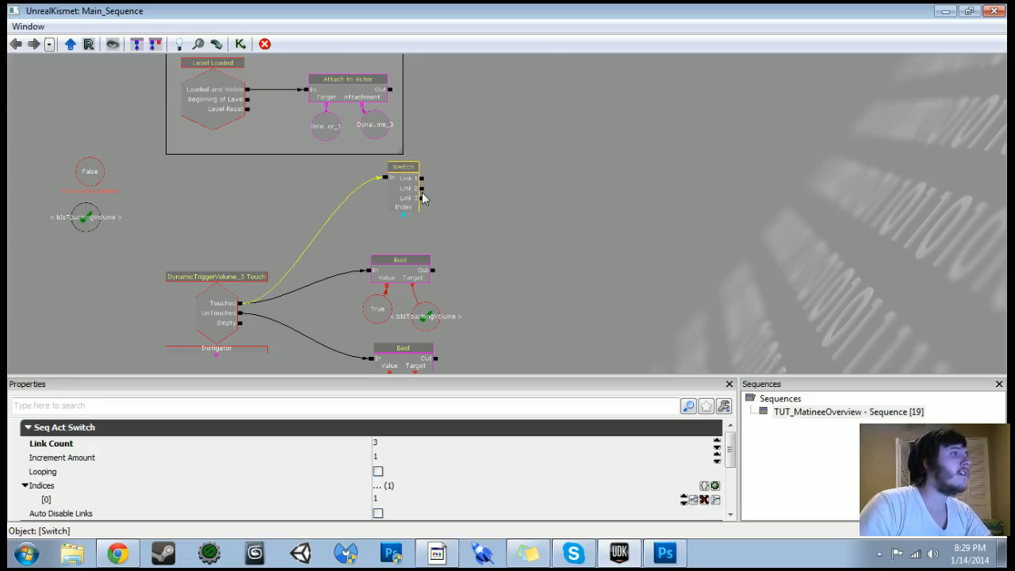
{"action": "scroll", "coordinate": [442, 285], "scroll_direction": "up", "scroll_amount": 3}
{"action": "left_click", "coordinate": [393, 445]}
{"action": "type", "text": "1"}
{"action": "key", "text": "Return"}
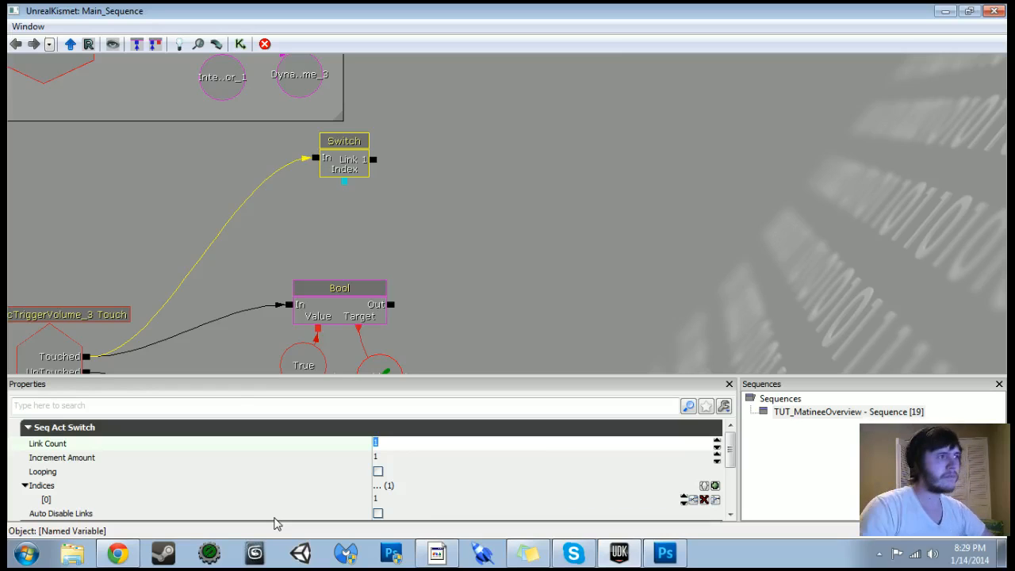
{"action": "left_click_drag", "start_coordinate": [340, 168], "coordinate": [346, 207]}
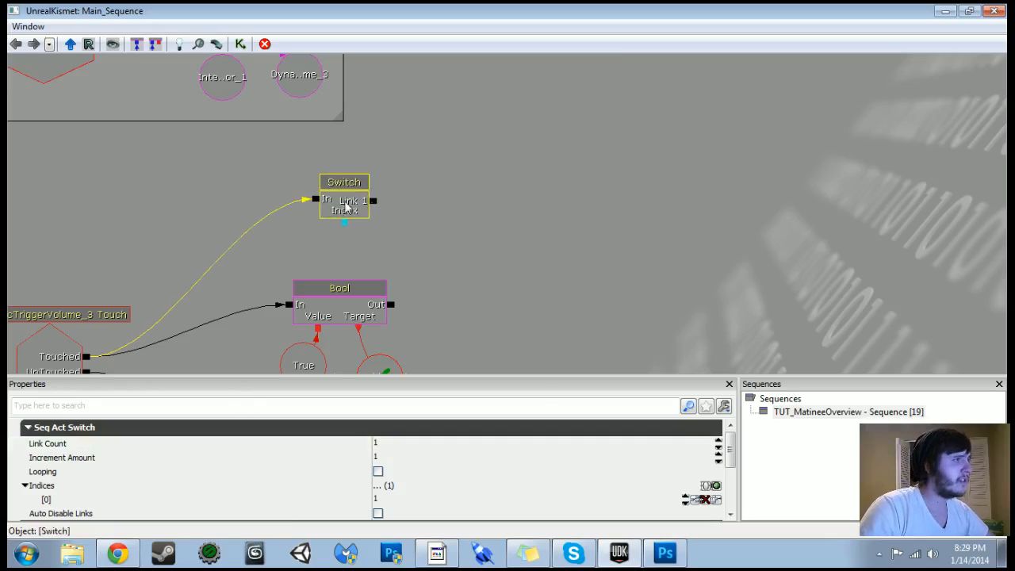
- Add a Play Announcement action with the text Press "E" to Push to the right of the Switch and link Link 1 to its In
{"action": "right_click", "coordinate": [522, 178]}
{"action": "mouse_move", "coordinate": [555, 183]}
{"action": "mouse_move", "coordinate": [825, 562]}
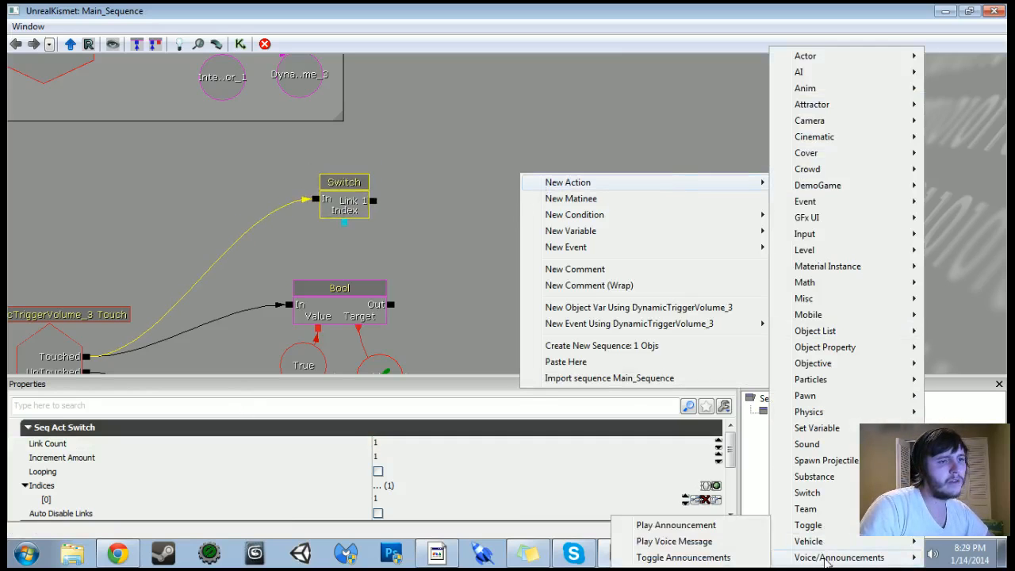
{"action": "left_click", "coordinate": [678, 524]}
{"action": "left_click", "coordinate": [437, 477]}
{"action": "type", "text": "Press \"E\""}
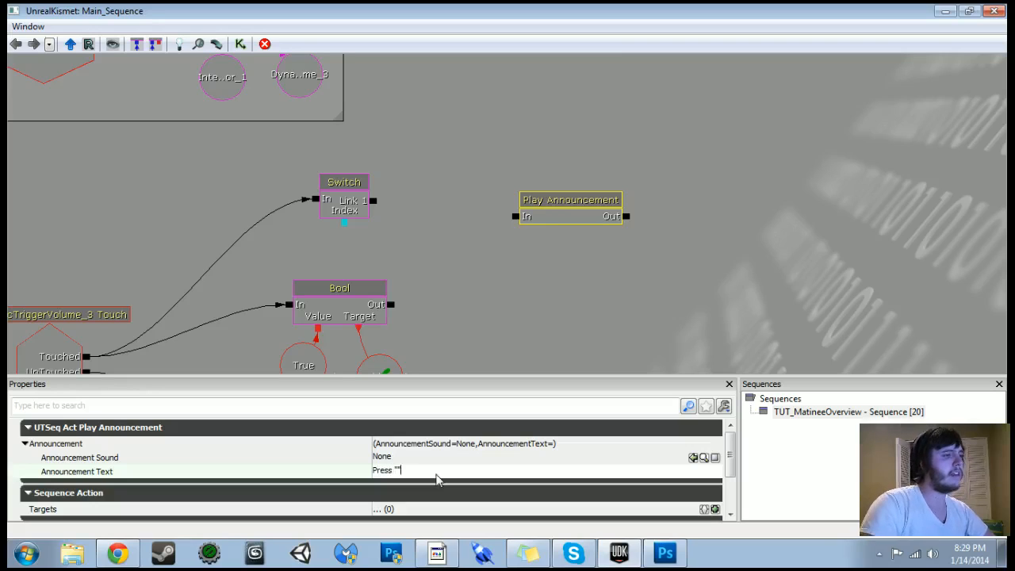
{"action": "type", "text": " to Push Crate"}
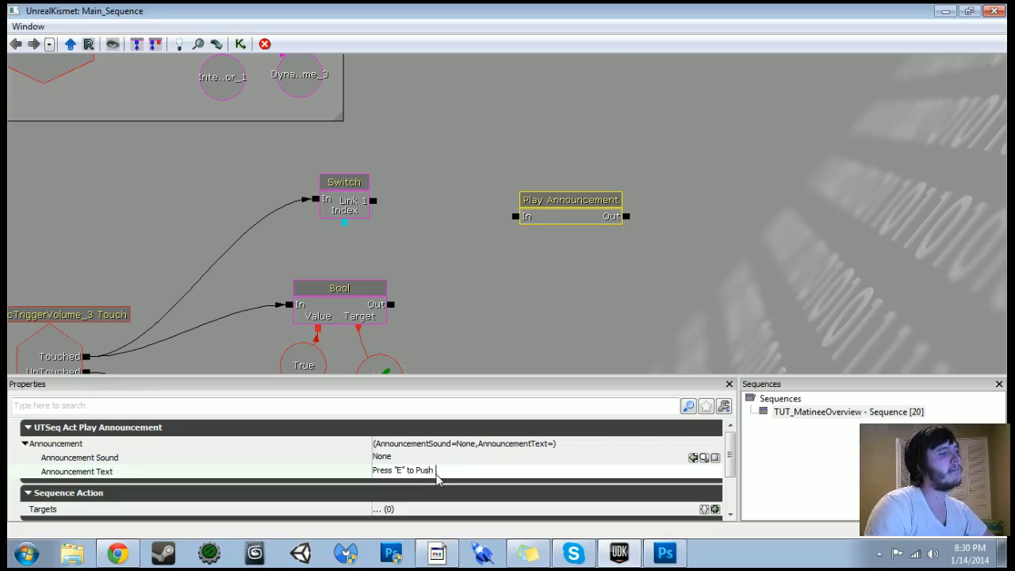
{"action": "key", "text": "Return"}
{"action": "left_click_drag", "start_coordinate": [516, 216], "coordinate": [375, 203]}
{"action": "left_click_drag", "start_coordinate": [545, 206], "coordinate": [569, 209]}
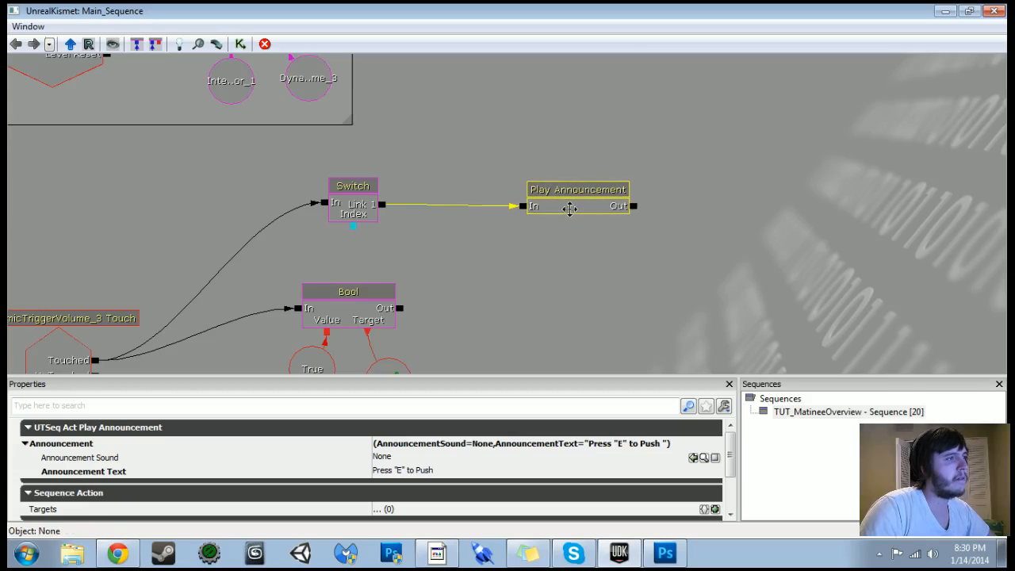
- Play the level and walk the character up to the crate to check the push announcement
{"action": "scroll", "coordinate": [571, 209], "scroll_direction": "down", "scroll_amount": 5}
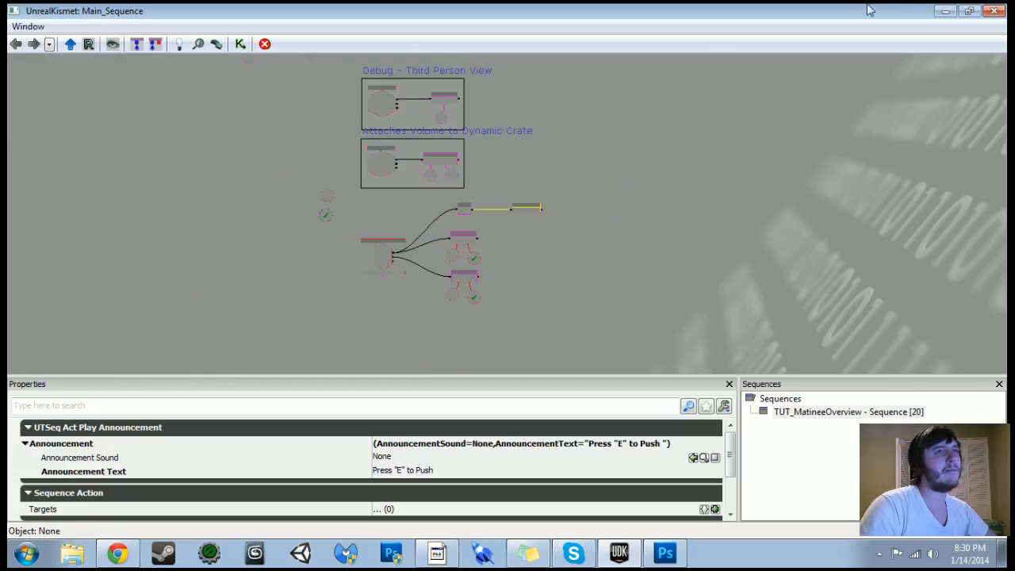
{"action": "left_click", "coordinate": [945, 11]}
{"action": "left_click", "coordinate": [807, 44]}
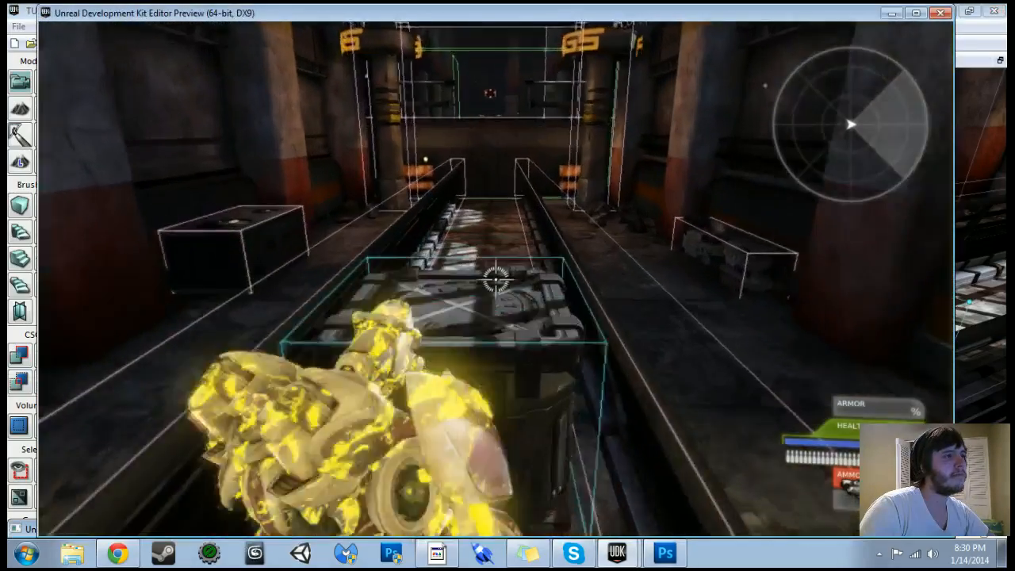
{"action": "key", "text": "w"}
{"action": "key", "text": "Escape"}
- Duplicate the Level Loaded event above the Debug - Third Person View comment box and break the copy's Loaded and Visible link
{"action": "left_click", "coordinate": [359, 43]}
{"action": "left_click_drag", "start_coordinate": [638, 109], "coordinate": [634, 134]}
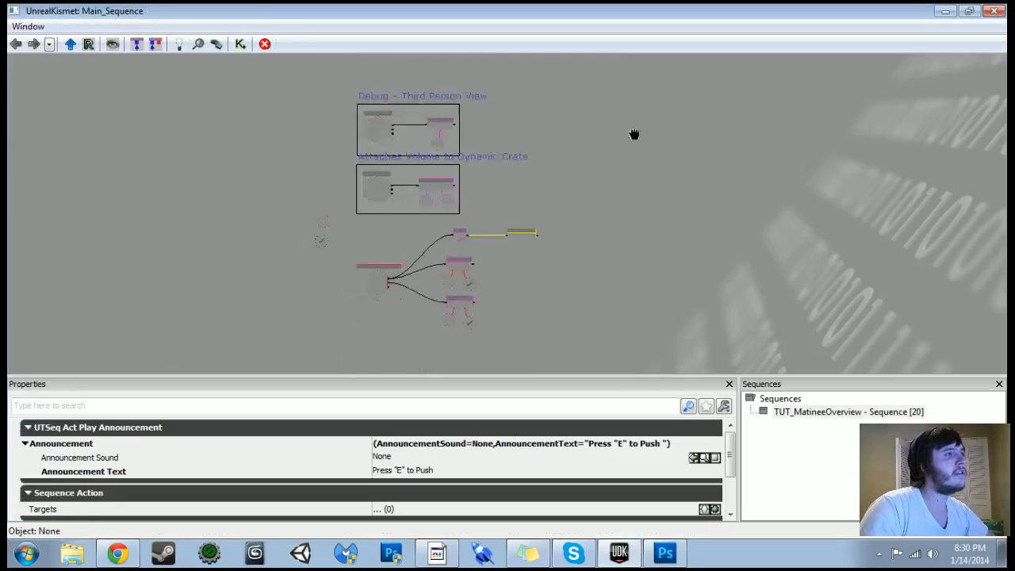
{"action": "scroll", "coordinate": [626, 159], "scroll_direction": "up", "scroll_amount": 3}
{"action": "left_click", "coordinate": [230, 186]}
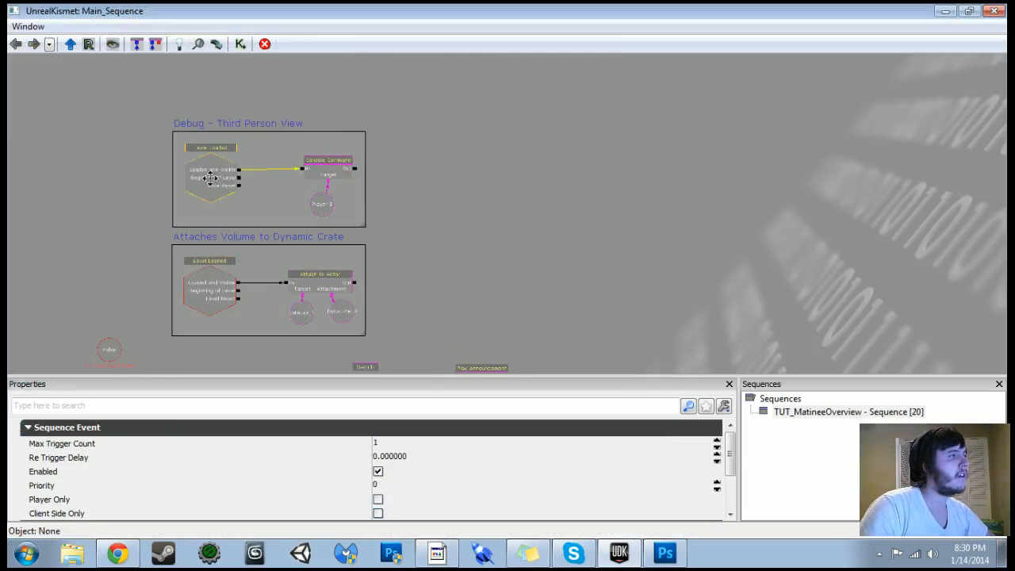
{"action": "left_click", "coordinate": [214, 181]}
{"action": "key", "text": "ctrl+v"}
{"action": "left_click_drag", "start_coordinate": [220, 198], "coordinate": [198, 82], "text": "ctrl"}
{"action": "left_click_drag", "start_coordinate": [312, 117], "coordinate": [433, 233]}
{"action": "scroll", "coordinate": [433, 233], "scroll_direction": "up", "scroll_amount": 3}
{"action": "left_click", "coordinate": [307, 156], "text": "alt"}
{"action": "left_click", "coordinate": [229, 184]}
- Add a Log action to the right of the new Level Loaded event and expose its Bool variable
{"action": "left_click", "coordinate": [381, 156]}
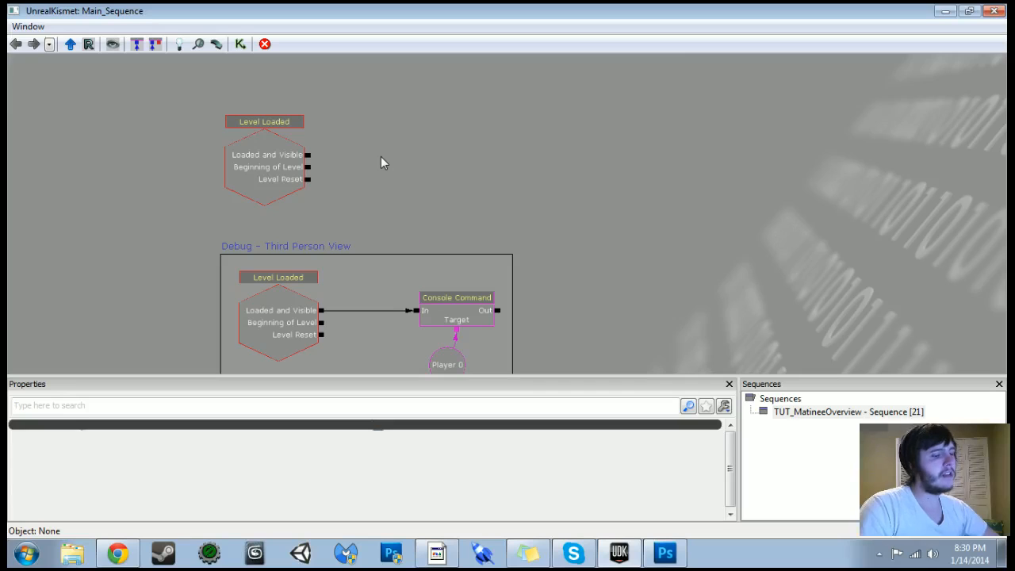
{"action": "left_click", "coordinate": [393, 135]}
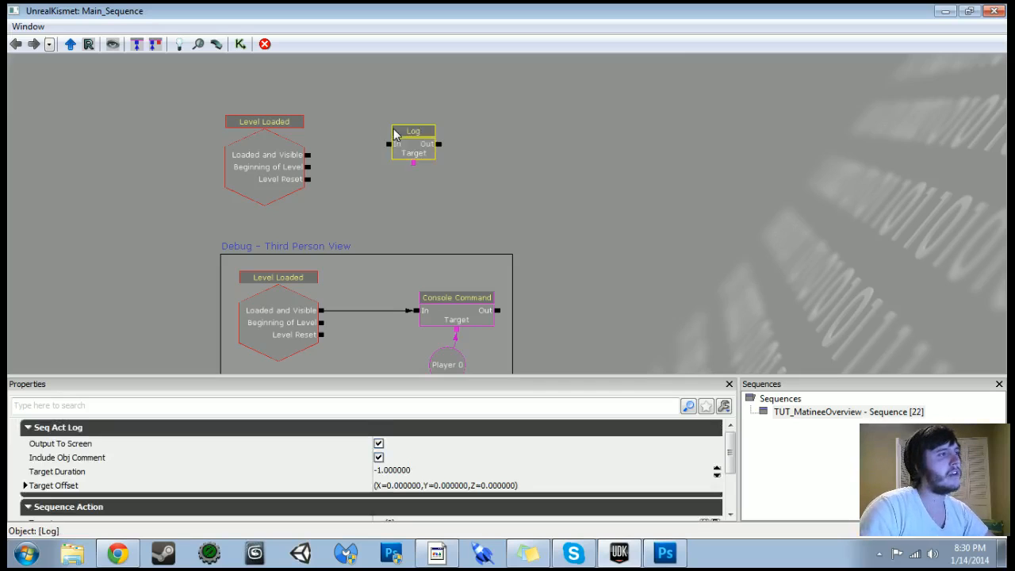
{"action": "right_click", "coordinate": [420, 131]}
{"action": "mouse_move", "coordinate": [460, 143]}
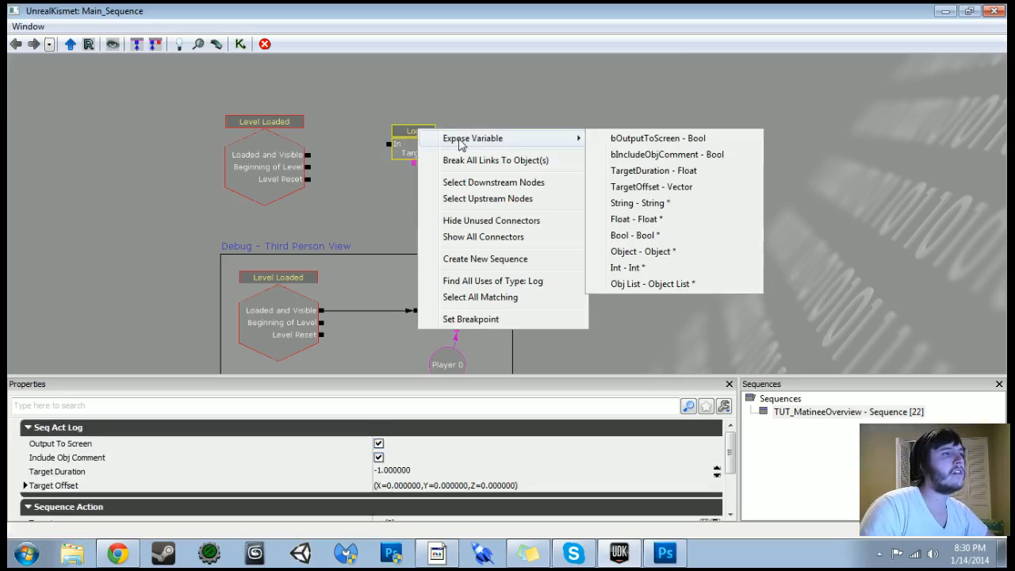
{"action": "left_click", "coordinate": [637, 235]}
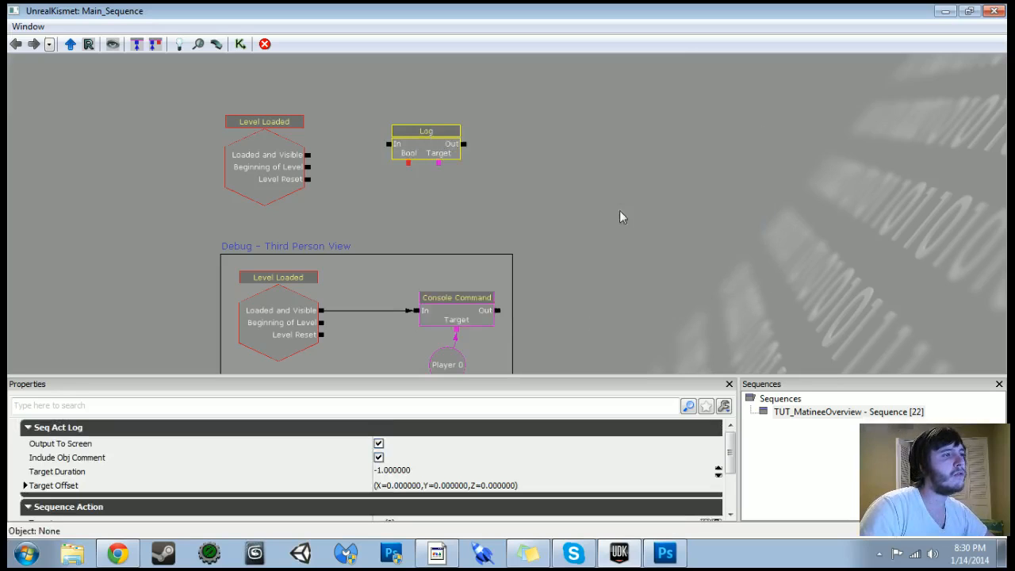
- Move the spare bIsTouchingVolume named variable beneath the Log action and link the Log's Bool connector to it
{"action": "left_click_drag", "start_coordinate": [580, 213], "coordinate": [632, 105]}
{"action": "scroll", "coordinate": [457, 150], "scroll_direction": "down", "scroll_amount": 3}
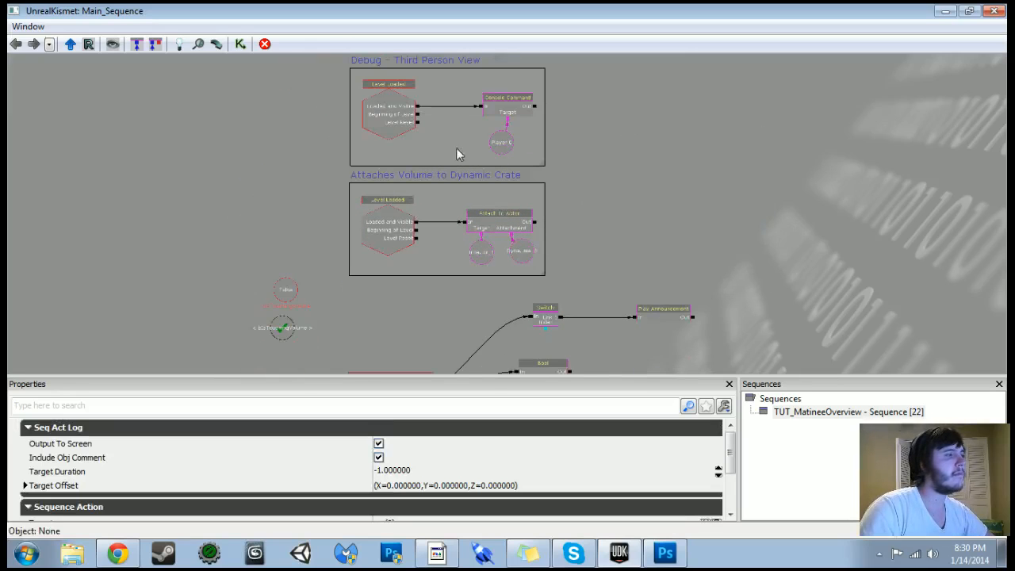
{"action": "left_click", "coordinate": [283, 327]}
{"action": "left_click_drag", "start_coordinate": [398, 322], "coordinate": [405, 225]}
{"action": "left_click_drag", "start_coordinate": [278, 233], "coordinate": [470, 161]}
{"action": "scroll", "coordinate": [532, 158], "scroll_direction": "up", "scroll_amount": 4}
{"action": "left_click_drag", "start_coordinate": [437, 129], "coordinate": [432, 129], "text": "ctrl"}
{"action": "left_click_drag", "start_coordinate": [448, 92], "coordinate": [441, 118]}
{"action": "left_click_drag", "start_coordinate": [514, 124], "coordinate": [502, 228]}
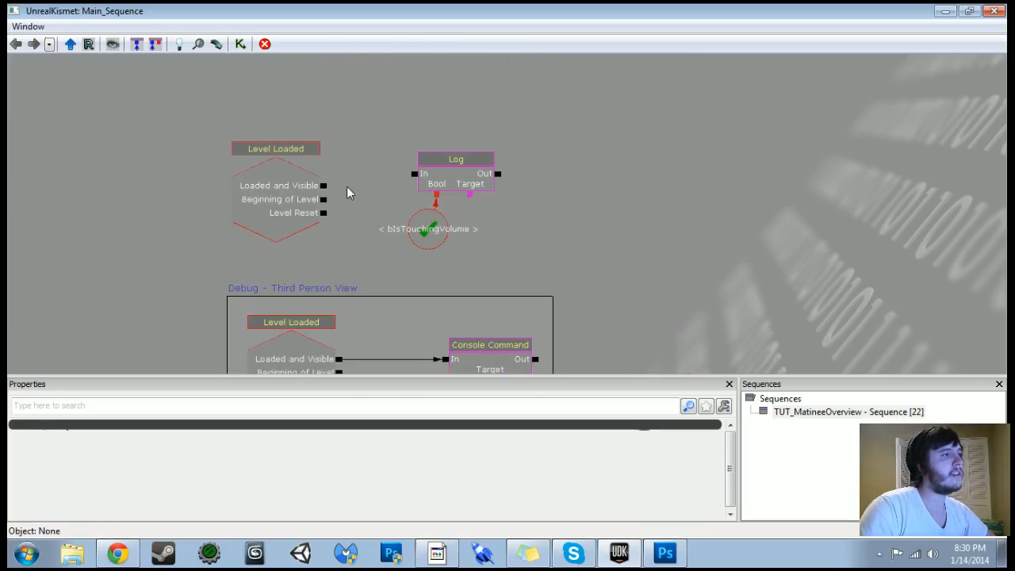
- Link the new Level Loaded event's Loaded and Visible output to the Log's In and straighten the connection by moving the event
{"action": "left_click", "coordinate": [305, 197]}
{"action": "left_click_drag", "start_coordinate": [306, 198], "coordinate": [413, 176]}
{"action": "left_click_drag", "start_coordinate": [255, 175], "coordinate": [258, 180]}
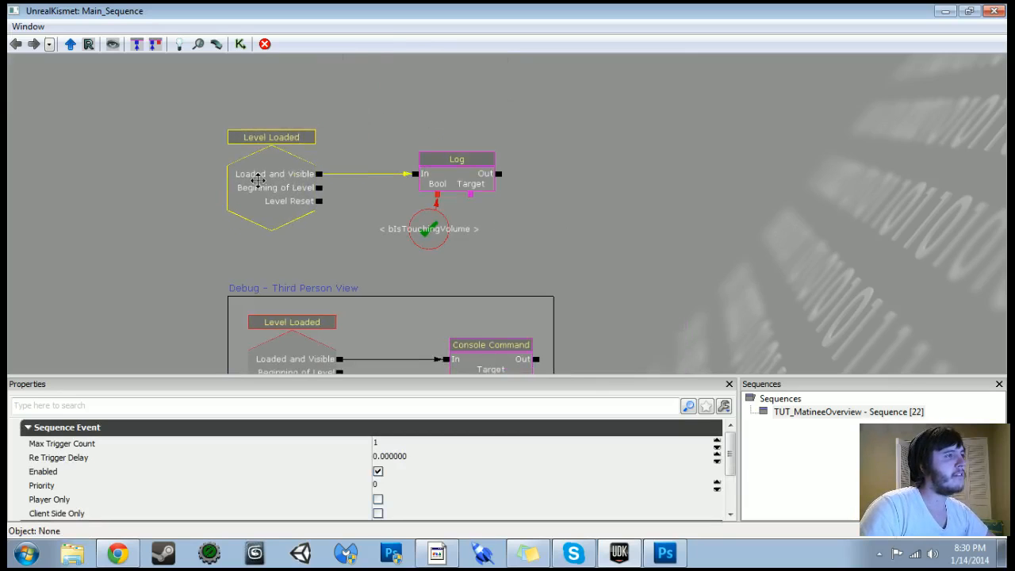
- Set an activate delay of 1.00 on the Log action's Out connector
{"action": "right_click", "coordinate": [500, 173]}
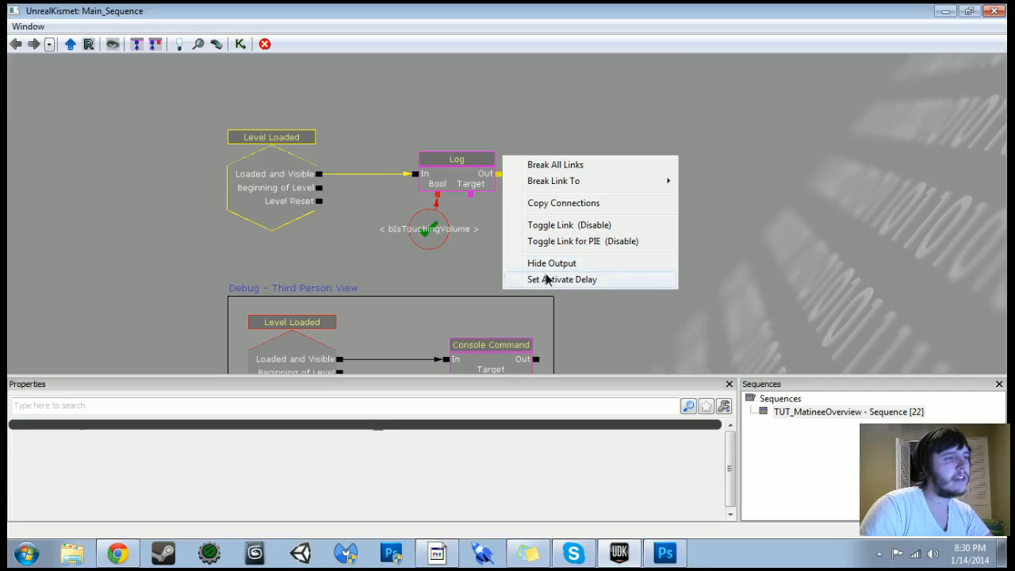
{"action": "left_click", "coordinate": [544, 279]}
{"action": "left_click", "coordinate": [390, 245]}
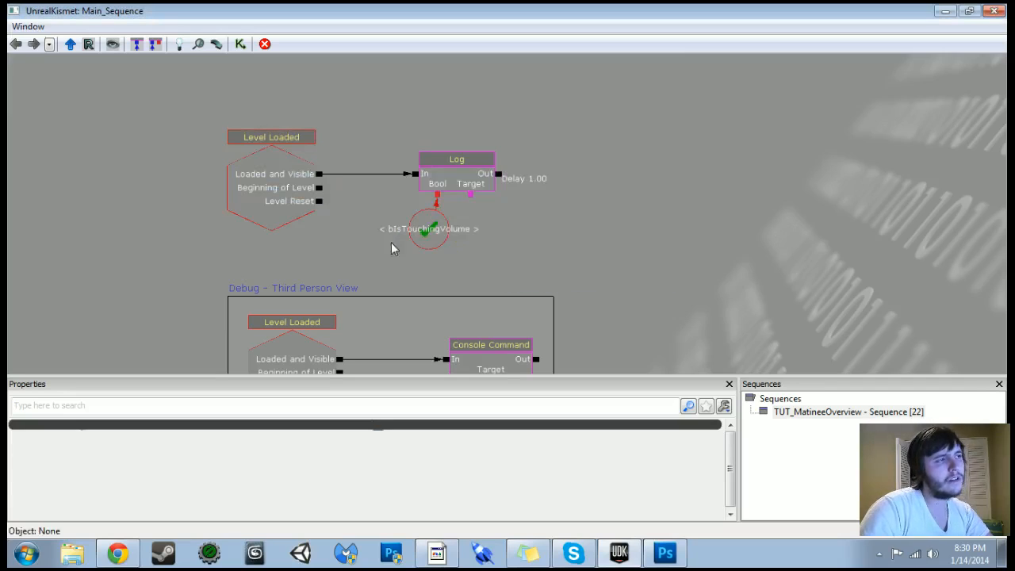
{"action": "left_click", "coordinate": [485, 202]}
- Duplicate the Player 0 variable from the Debug - Third Person View box beneath the Log action and link it to the Log's Target
{"action": "scroll", "coordinate": [485, 202], "scroll_direction": "down", "scroll_amount": 1}
{"action": "left_click_drag", "start_coordinate": [522, 362], "coordinate": [532, 270]}
{"action": "scroll", "coordinate": [531, 270], "scroll_direction": "up", "scroll_amount": 3}
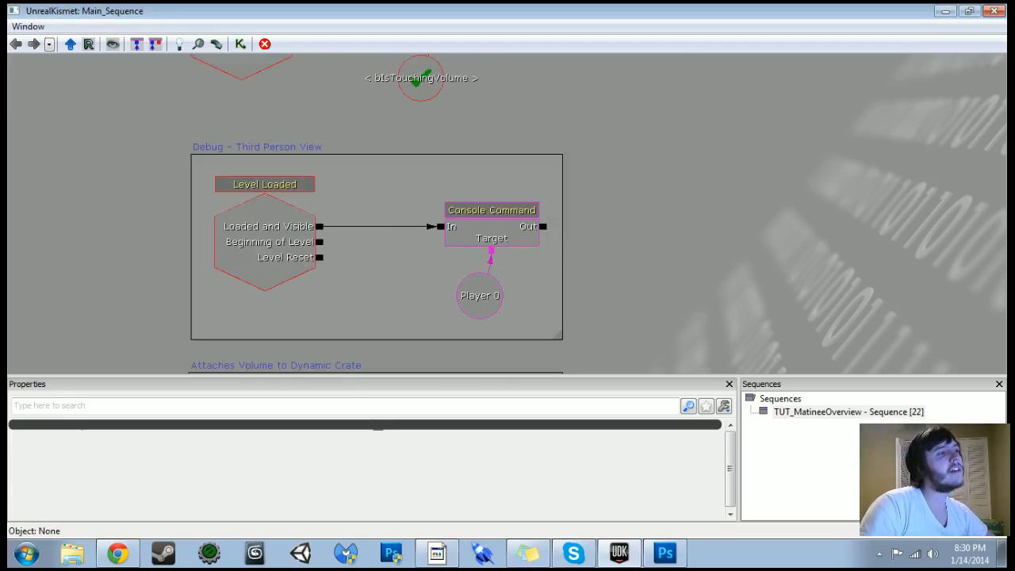
{"action": "left_click", "coordinate": [496, 306]}
{"action": "key", "text": "ctrl+c"}
{"action": "key", "text": "ctrl+v"}
{"action": "left_click_drag", "start_coordinate": [656, 225], "coordinate": [647, 311]}
{"action": "left_click_drag", "start_coordinate": [532, 332], "coordinate": [516, 195], "text": "ctrl"}
{"action": "left_click_drag", "start_coordinate": [460, 127], "coordinate": [509, 182]}
- Wrap the Level Loaded event, Log action and their variables in a comment box titled "Debug - Variables"
{"action": "scroll", "coordinate": [646, 209], "scroll_direction": "down", "scroll_amount": 3}
{"action": "left_click_drag", "start_coordinate": [645, 208], "coordinate": [645, 267]}
{"action": "left_click_drag", "start_coordinate": [263, 156], "coordinate": [589, 271], "text": "ctrl+alt"}
{"action": "type", "text": "c"}
{"action": "type", "text": "De"}
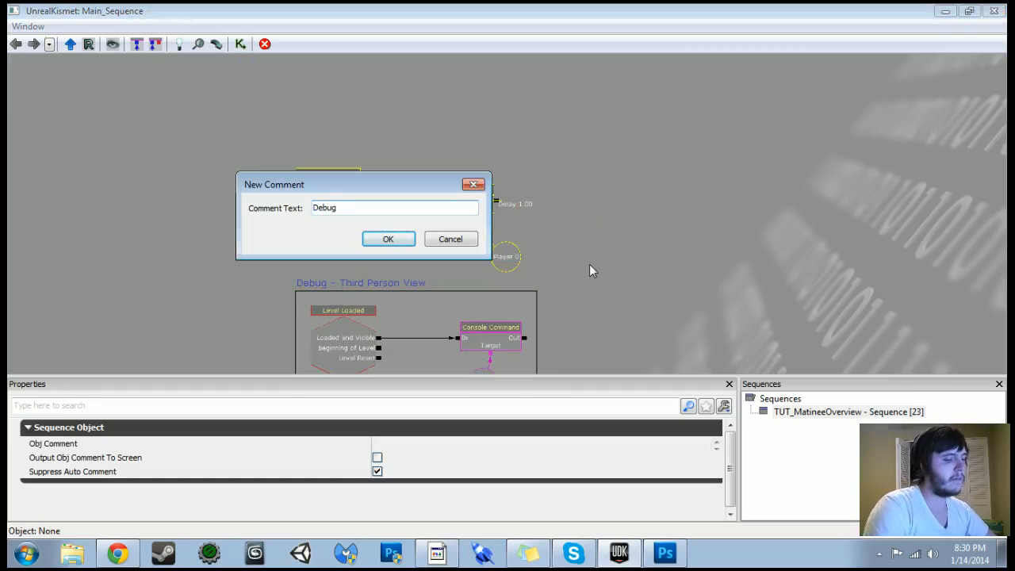
{"action": "type", "text": "bug - Variables"}
{"action": "key", "text": "Return"}
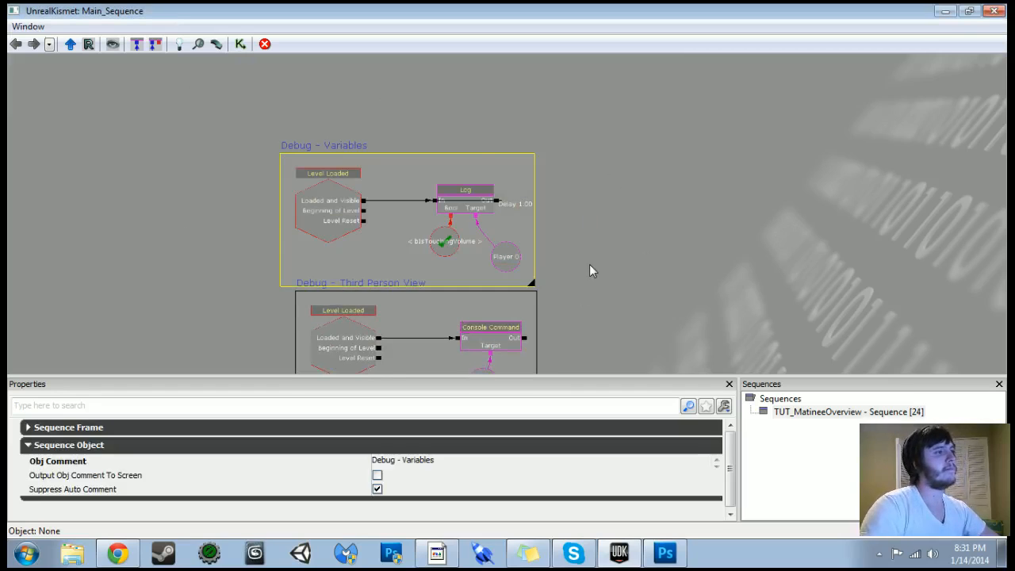
- Move the Debug - Variables box with its contents so it lines up above the Debug - Third Person View box
{"action": "left_click_drag", "start_coordinate": [250, 123], "coordinate": [620, 238], "text": "ctrl+alt"}
{"action": "left_click_drag", "start_coordinate": [516, 254], "coordinate": [530, 235], "text": "ctrl"}
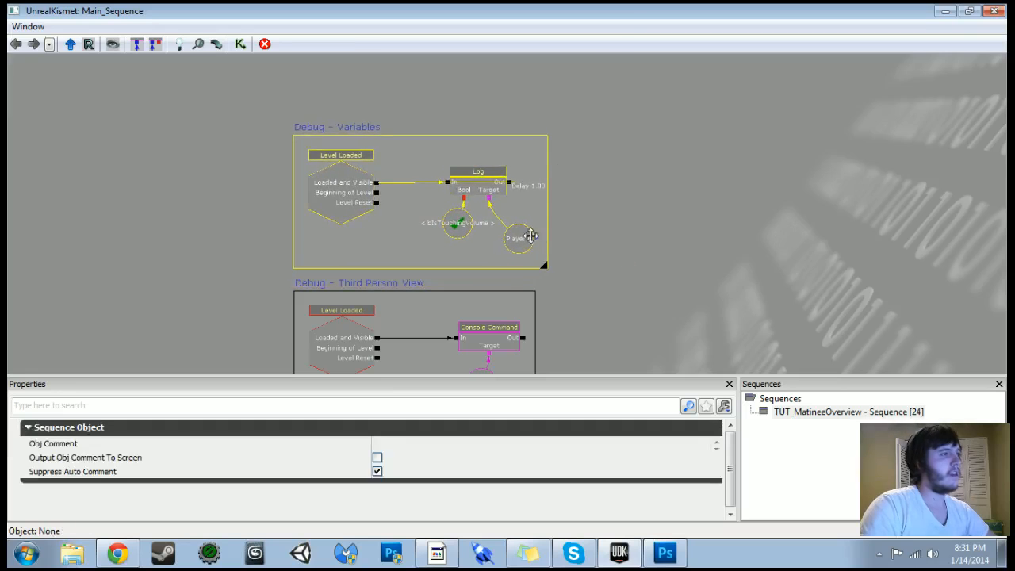
{"action": "scroll", "coordinate": [597, 163], "scroll_direction": "down", "scroll_amount": 5}
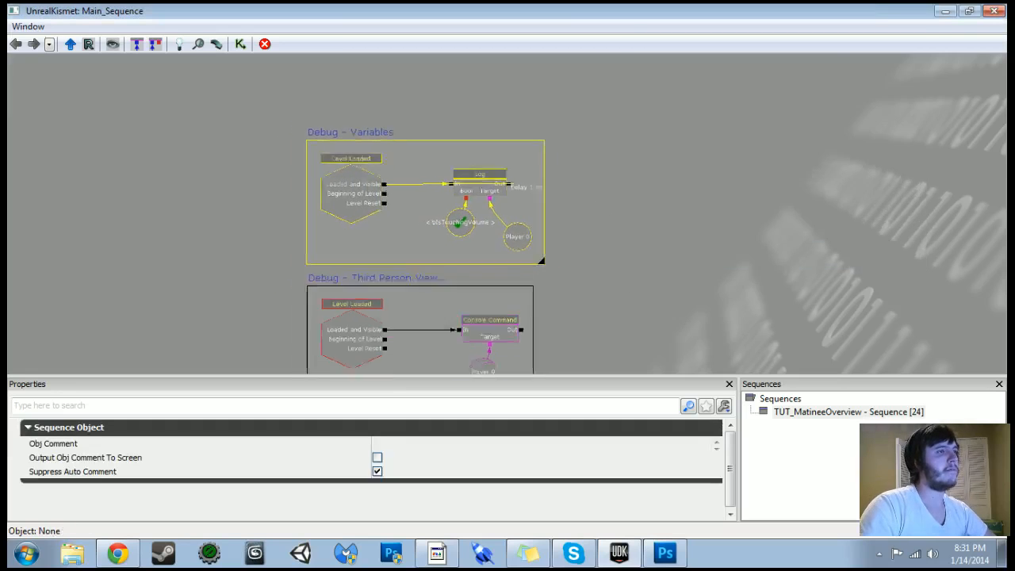
- Play-test the level, walking up to the crate and backing away to check the logged touching bool, and end the preview
{"action": "left_click", "coordinate": [942, 11]}
{"action": "left_click", "coordinate": [809, 44]}
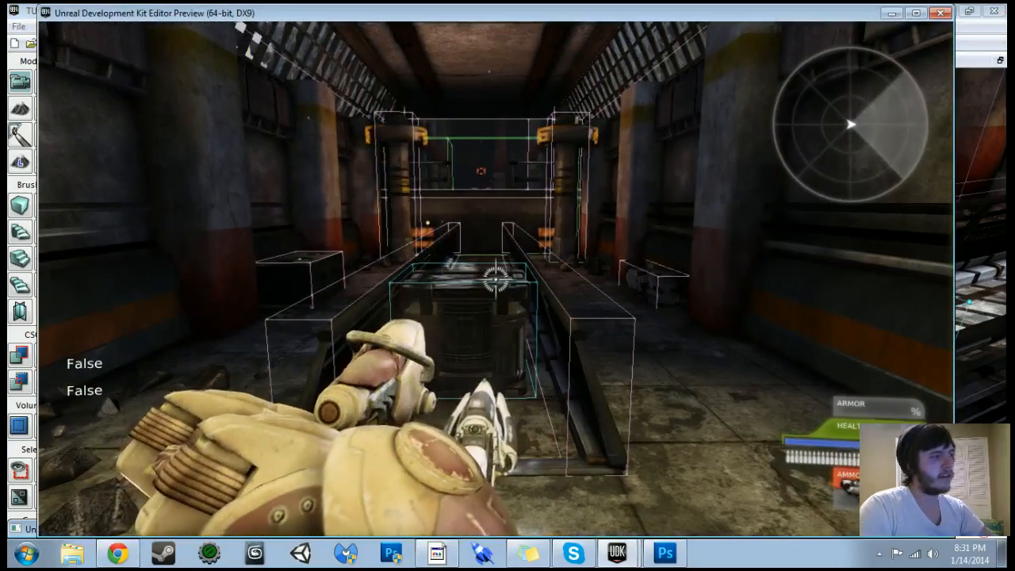
{"action": "key", "text": "w"}
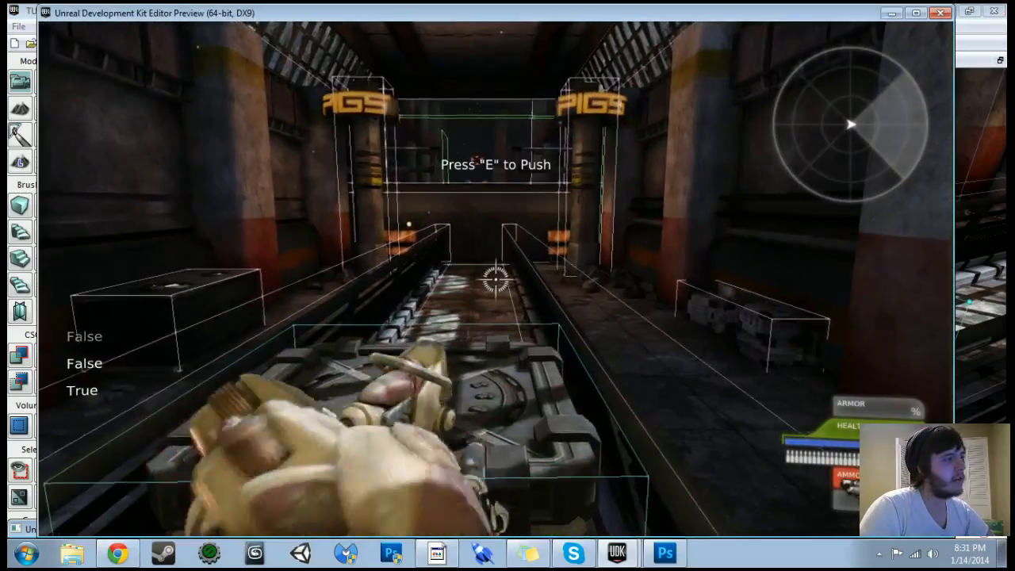
{"action": "key", "text": "s"}
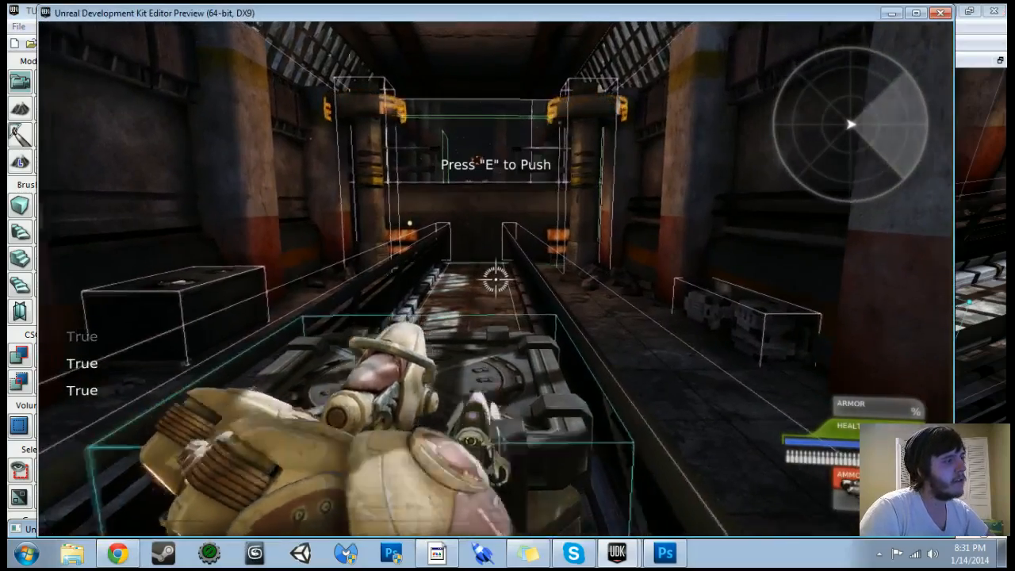
{"action": "key", "text": "w"}
{"action": "key", "text": "s"}
{"action": "key", "text": "Escape"}
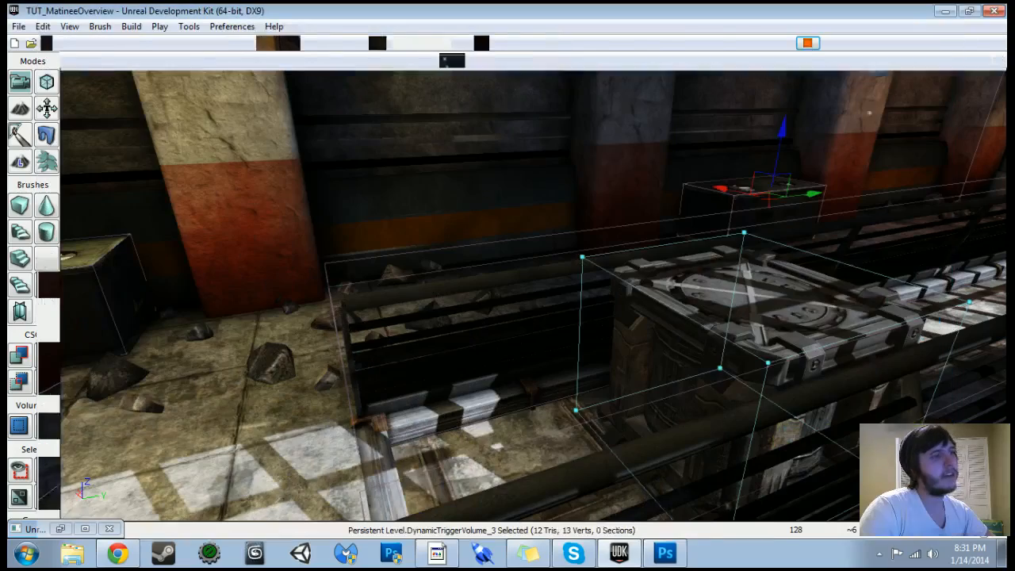
- Reopen Kismet and move the Switch and Play Announcement nodes together closer to the two Bool actions
{"action": "left_click", "coordinate": [364, 44]}
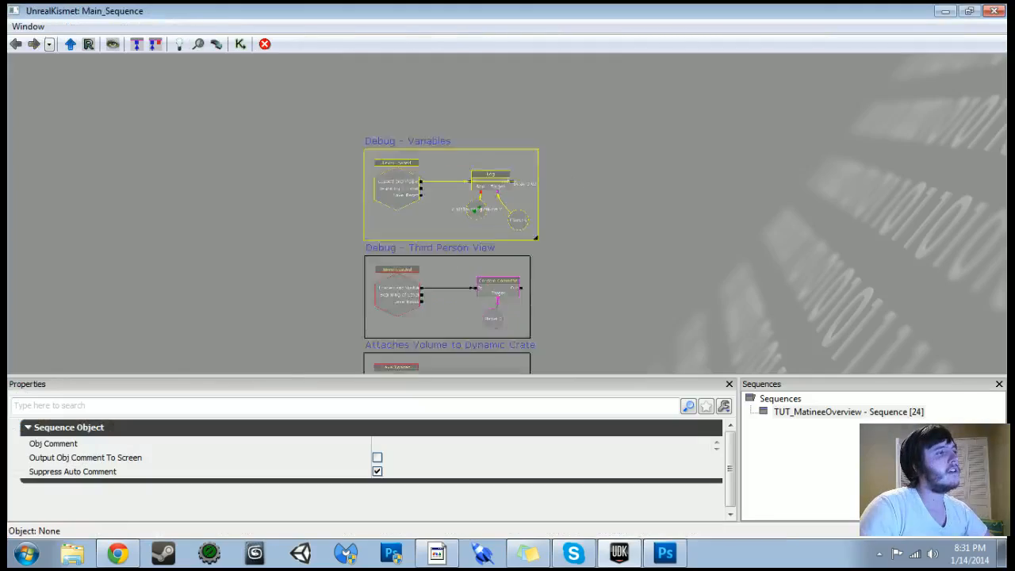
{"action": "scroll", "coordinate": [520, 202], "scroll_direction": "up", "scroll_amount": 4}
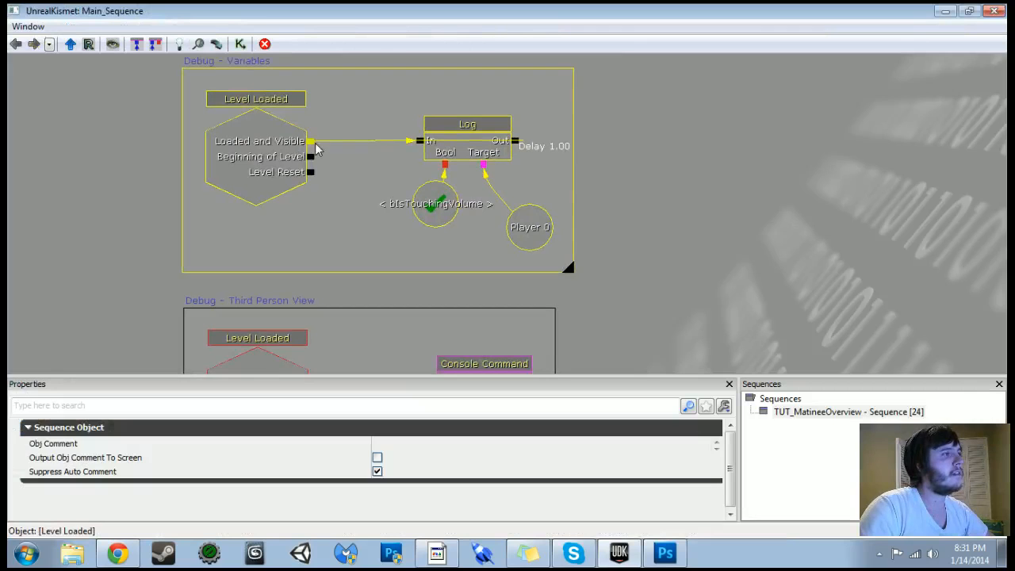
{"action": "left_click", "coordinate": [361, 169]}
{"action": "scroll", "coordinate": [363, 169], "scroll_direction": "down", "scroll_amount": 7}
{"action": "left_click_drag", "start_coordinate": [632, 361], "coordinate": [635, 191]}
{"action": "left_click_drag", "start_coordinate": [635, 287], "coordinate": [622, 328]}
{"action": "scroll", "coordinate": [623, 328], "scroll_direction": "up", "scroll_amount": 5}
{"action": "left_click_drag", "start_coordinate": [448, 139], "coordinate": [689, 169], "text": "ctrl+alt"}
{"action": "left_click_drag", "start_coordinate": [637, 148], "coordinate": [621, 156]}
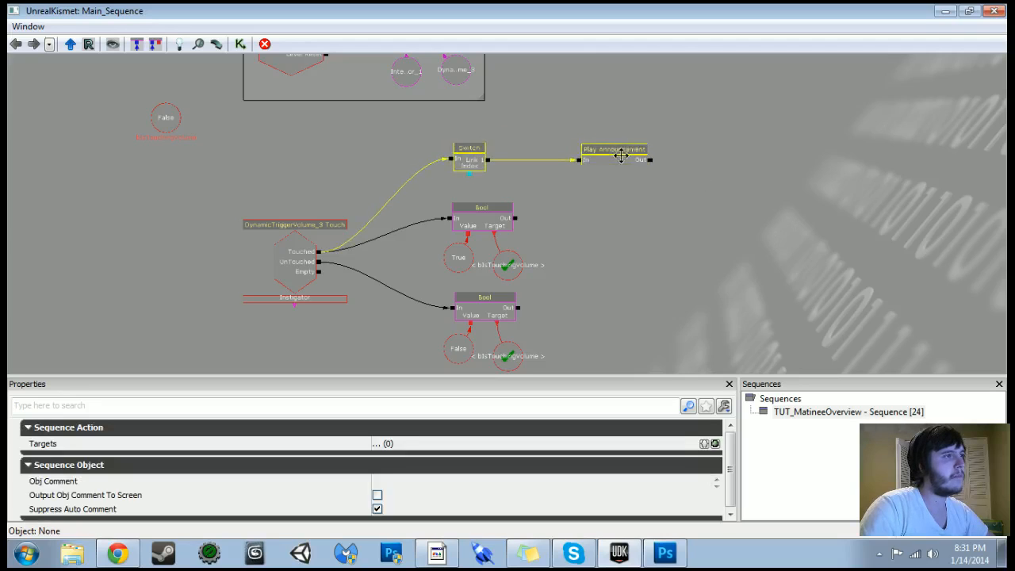
- Wrap the trigger volume's touch event and its connected nodes in a comment box titled "Dynamic Crate - Touch Events"
{"action": "scroll", "coordinate": [623, 238], "scroll_direction": "down", "scroll_amount": 3}
{"action": "left_click_drag", "start_coordinate": [315, 121], "coordinate": [680, 297], "text": "ctrl+alt"}
{"action": "key", "text": "c"}
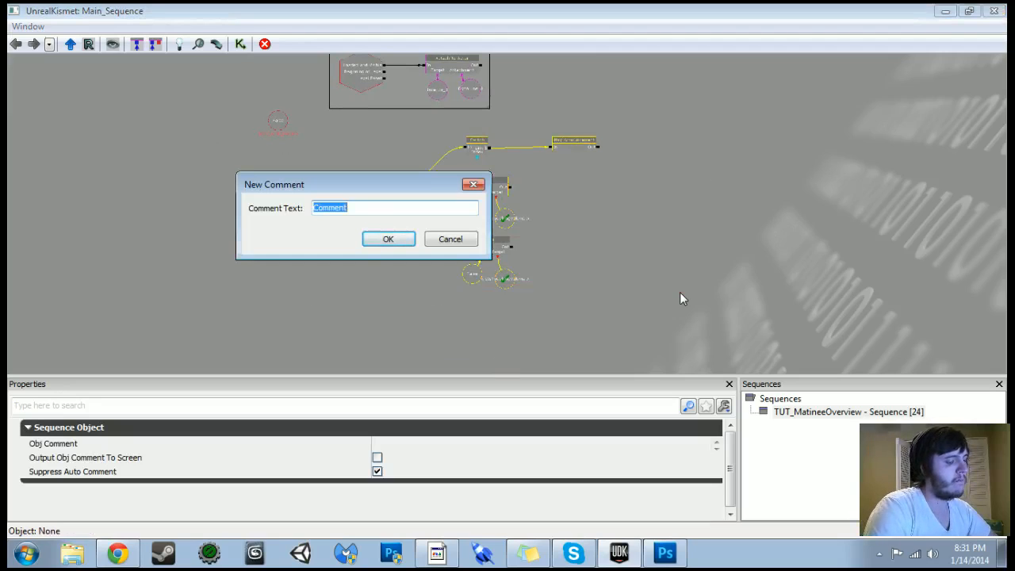
{"action": "type", "text": "Cynam"}
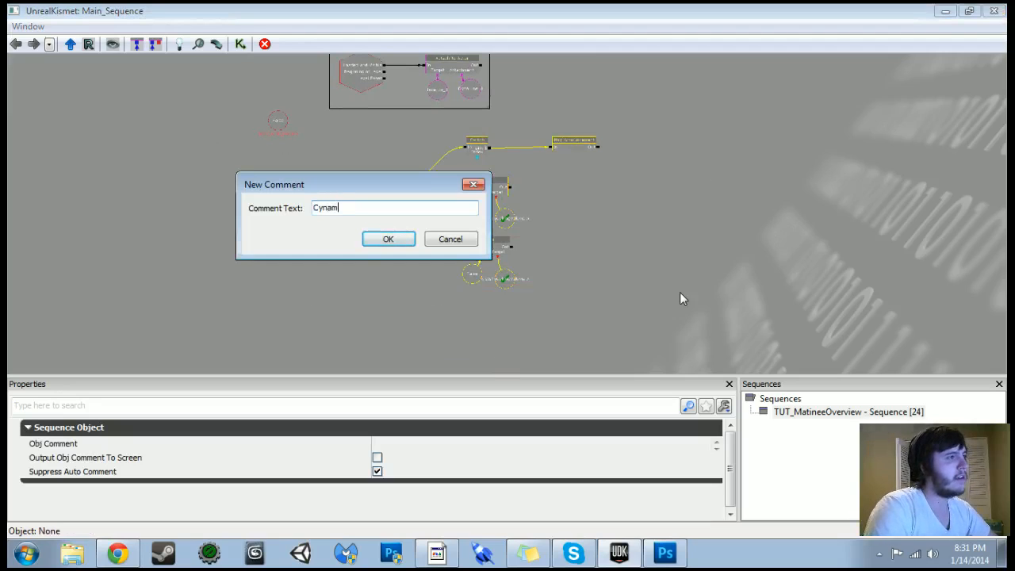
{"action": "type", "text": "ic Crate - To"}
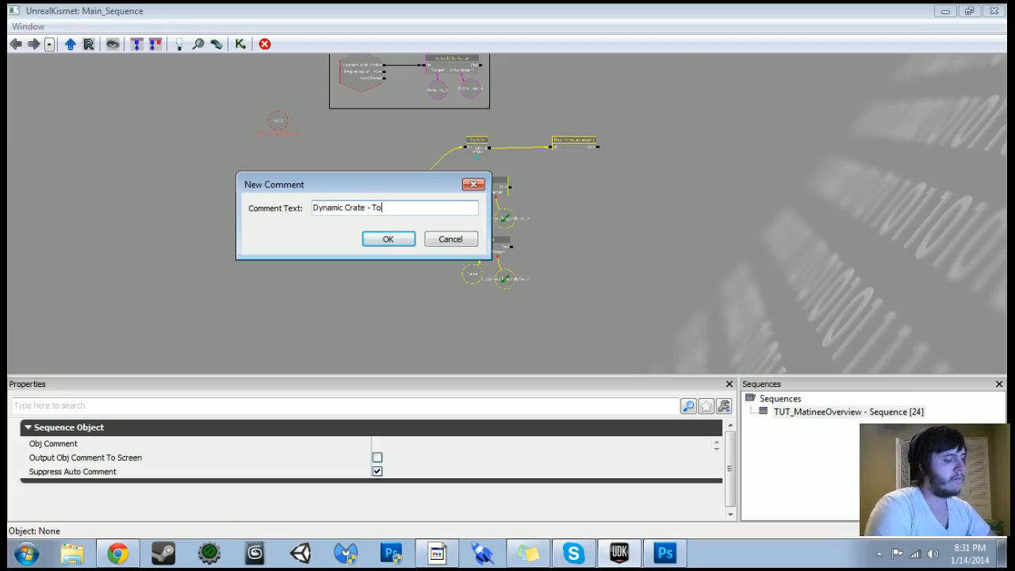
{"action": "type", "text": "uch Events"}
{"action": "key", "text": "Return"}
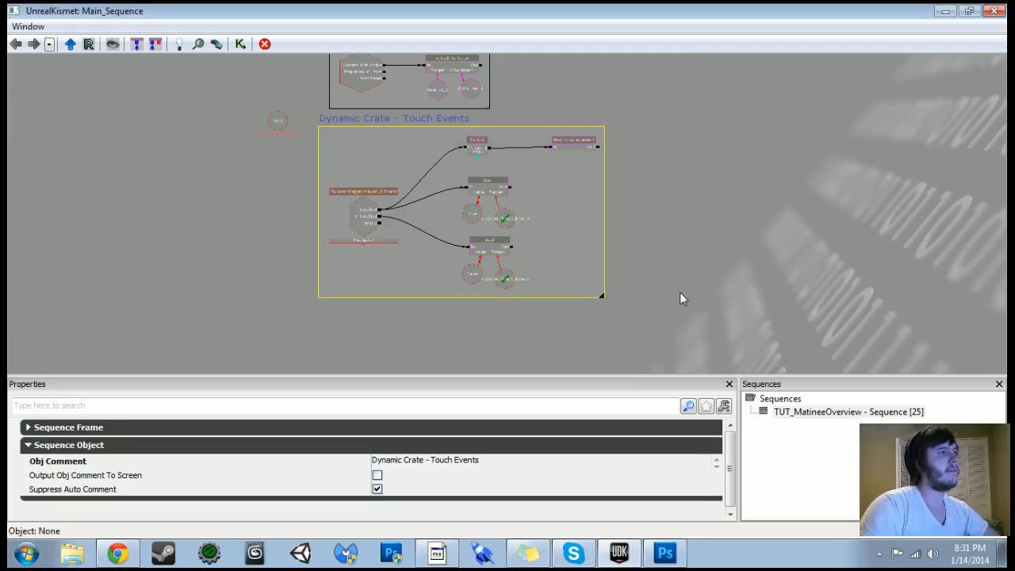
- Shift the Dynamic Crate - Touch Events box with all its nodes into line beneath the box above it
{"action": "left_click", "coordinate": [310, 128]}
{"action": "left_click_drag", "start_coordinate": [272, 113], "coordinate": [753, 329], "text": "ctrl+alt"}
{"action": "left_click_drag", "start_coordinate": [511, 207], "coordinate": [521, 205]}
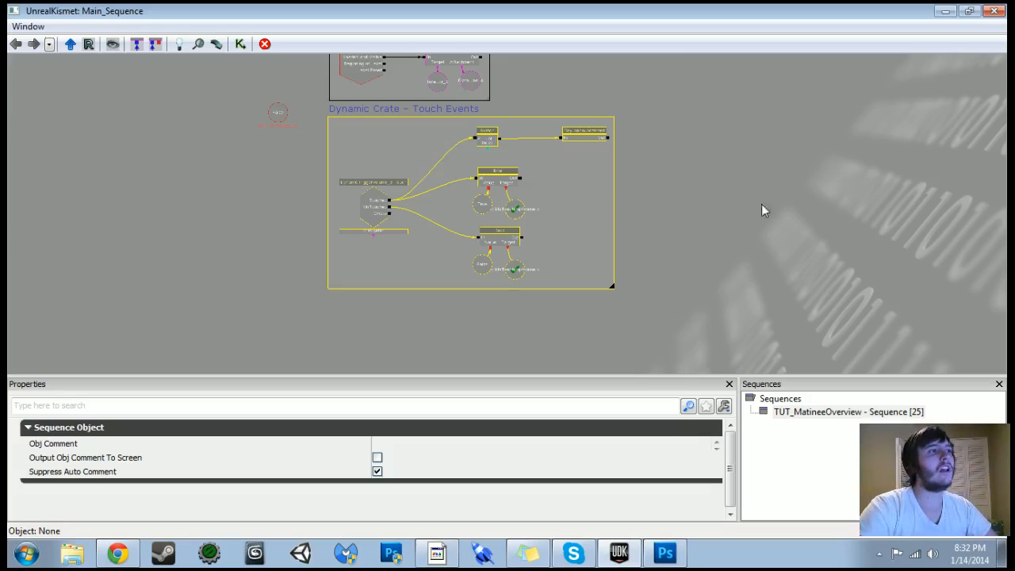
- Add a Key/Button Pressed input event and place it below the Dynamic Crate - Touch Events box
{"action": "scroll", "coordinate": [779, 174], "scroll_direction": "up", "scroll_amount": 5}
{"action": "left_click_drag", "start_coordinate": [444, 341], "coordinate": [582, 103]}
{"action": "left_click_drag", "start_coordinate": [437, 317], "coordinate": [466, 218]}
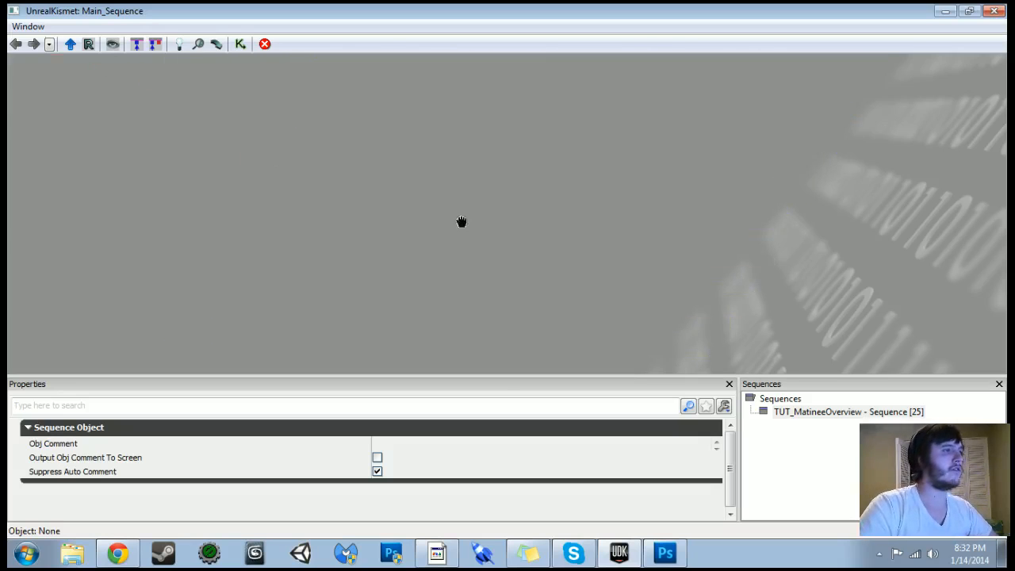
{"action": "right_click", "coordinate": [462, 217]}
{"action": "mouse_move", "coordinate": [582, 272]}
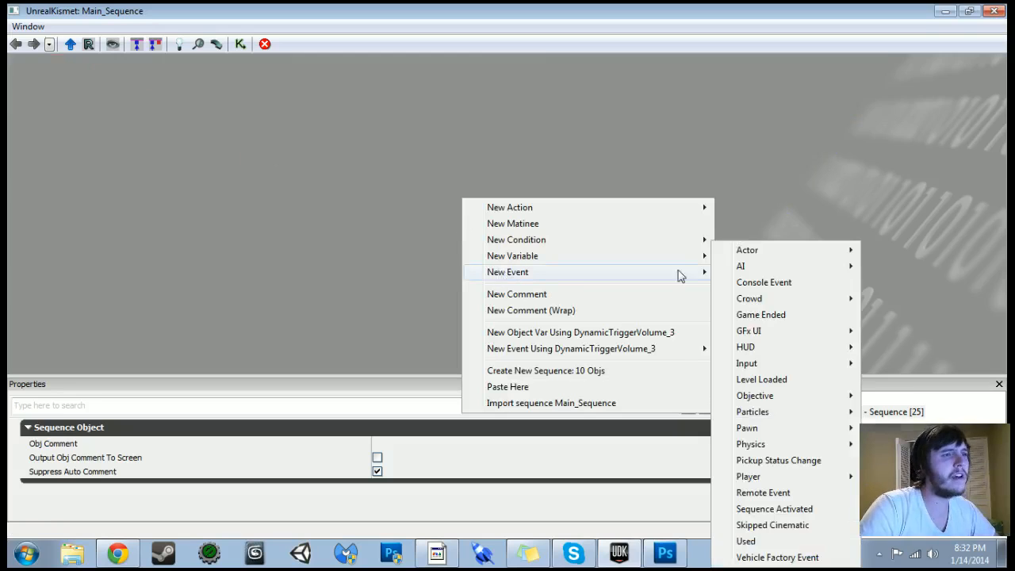
{"action": "mouse_move", "coordinate": [777, 362]}
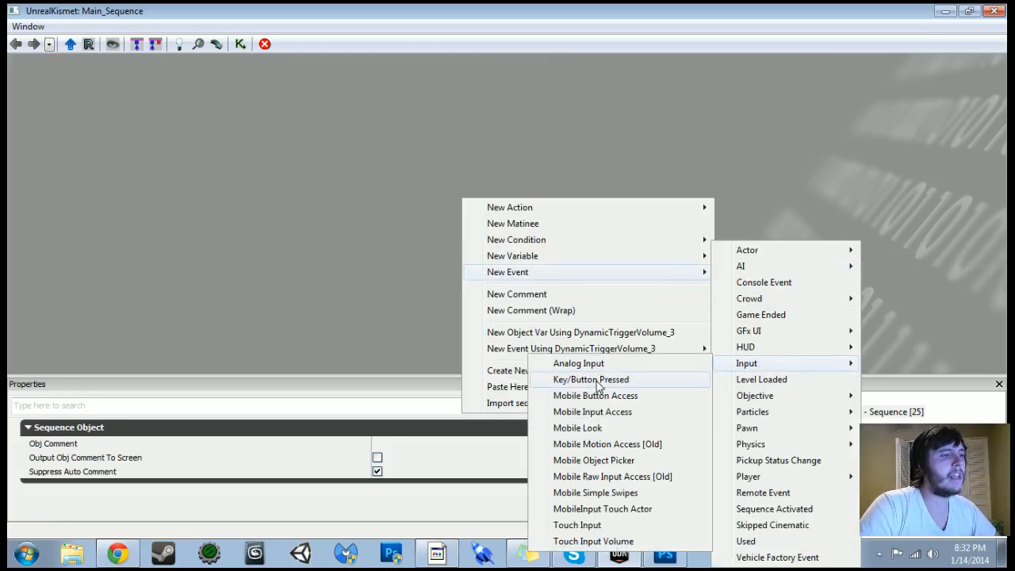
{"action": "left_click", "coordinate": [599, 381]}
{"action": "scroll", "coordinate": [574, 228], "scroll_direction": "down", "scroll_amount": 4}
{"action": "left_click_drag", "start_coordinate": [574, 228], "coordinate": [577, 306]}
{"action": "left_click_drag", "start_coordinate": [501, 319], "coordinate": [408, 249], "text": "ctrl"}
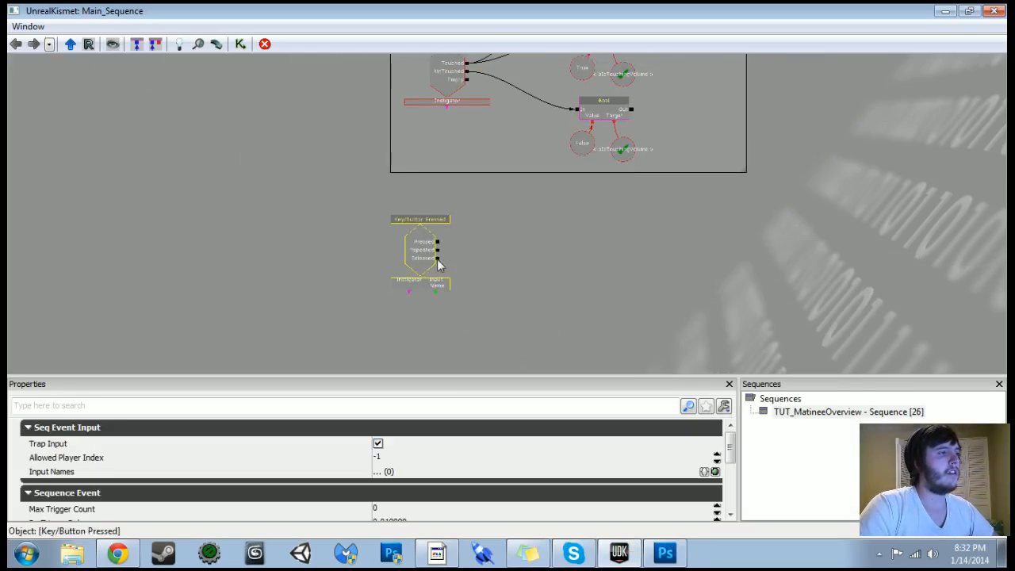
- Add one input name, E, to the Key/Button Pressed event
{"action": "scroll", "coordinate": [462, 276], "scroll_direction": "up", "scroll_amount": 5}
{"action": "left_click_drag", "start_coordinate": [462, 277], "coordinate": [467, 240]}
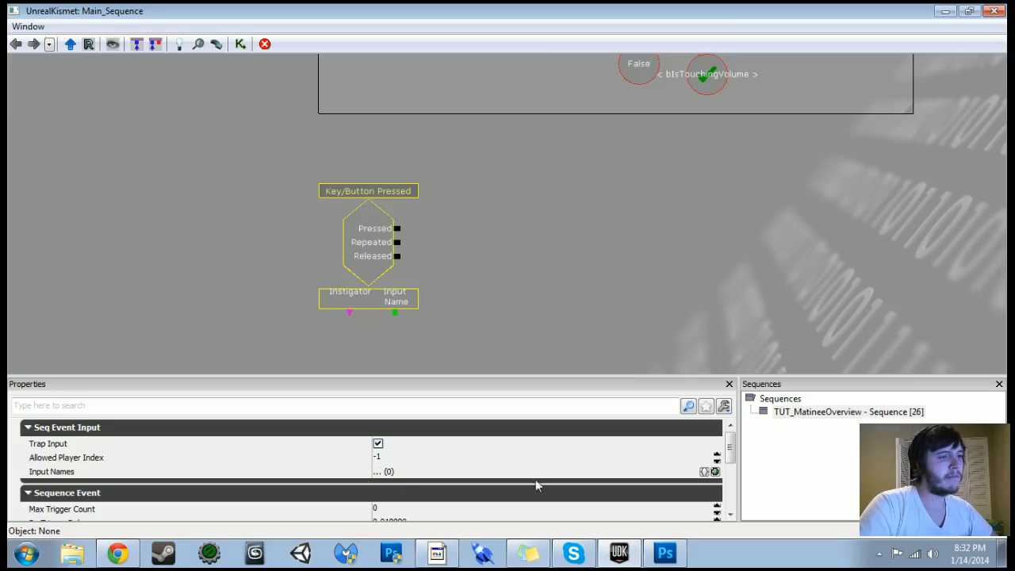
{"action": "left_click", "coordinate": [714, 472]}
{"action": "left_click", "coordinate": [520, 487]}
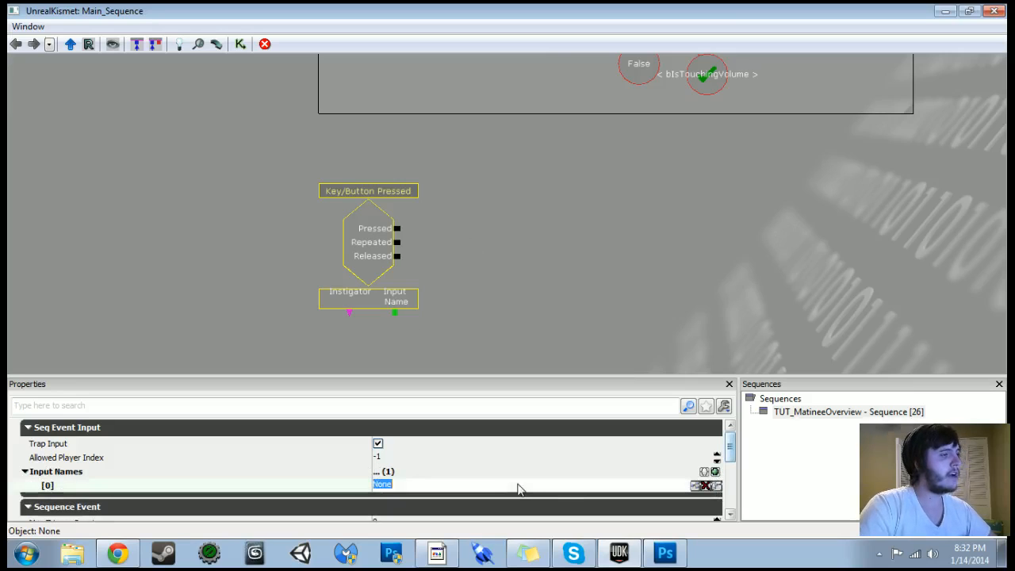
{"action": "type", "text": "E"}
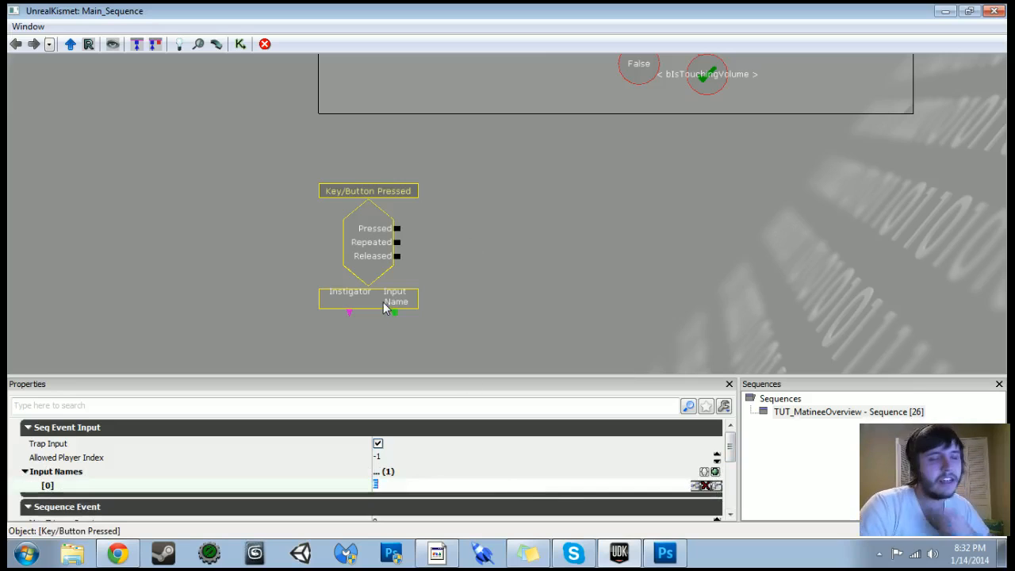
{"action": "left_click", "coordinate": [432, 251]}
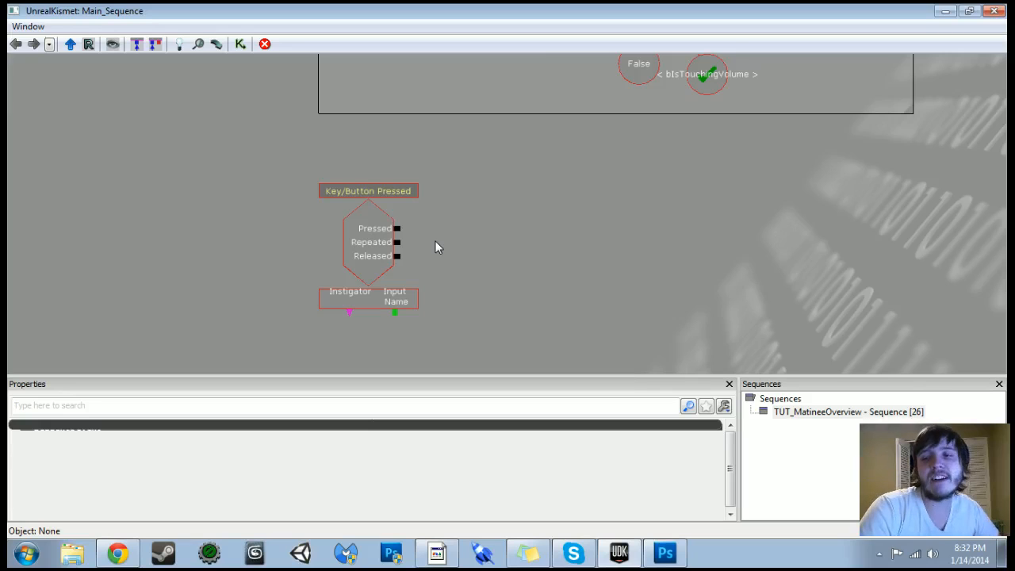
- Add a Compare Bool condition beside the Key/Button Pressed event and link the event's Pressed output to its In
{"action": "right_click", "coordinate": [486, 208]}
{"action": "mouse_move", "coordinate": [542, 250]}
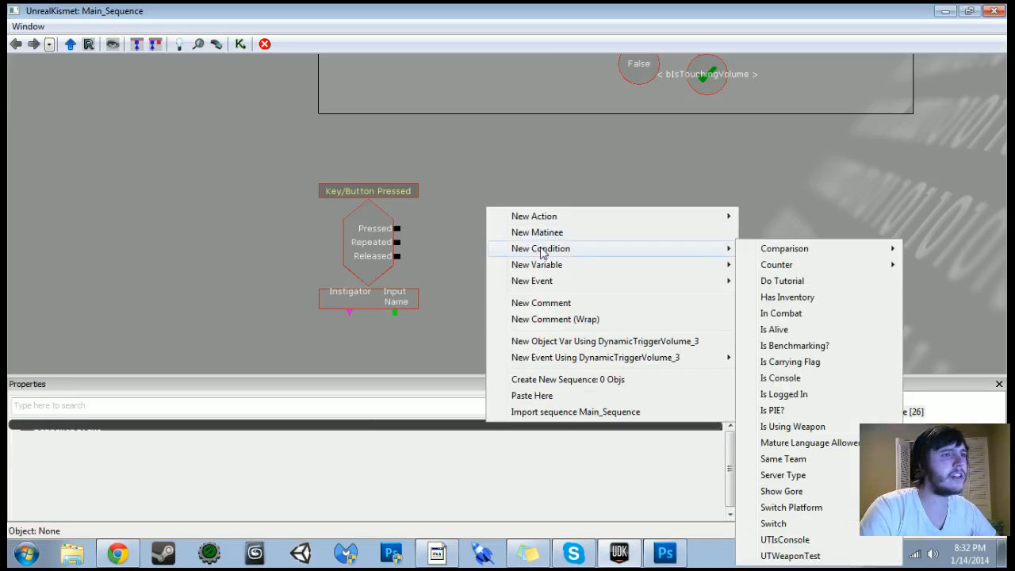
{"action": "mouse_move", "coordinate": [761, 249]}
{"action": "left_click", "coordinate": [652, 251]}
{"action": "left_click_drag", "start_coordinate": [529, 255], "coordinate": [550, 231]}
{"action": "left_click_drag", "start_coordinate": [396, 228], "coordinate": [533, 234]}
- Duplicate the bIsTouchingVolume named variable beneath the Compare Bool condition and link it to the condition's Bool connector
{"action": "scroll", "coordinate": [685, 258], "scroll_direction": "down", "scroll_amount": 3}
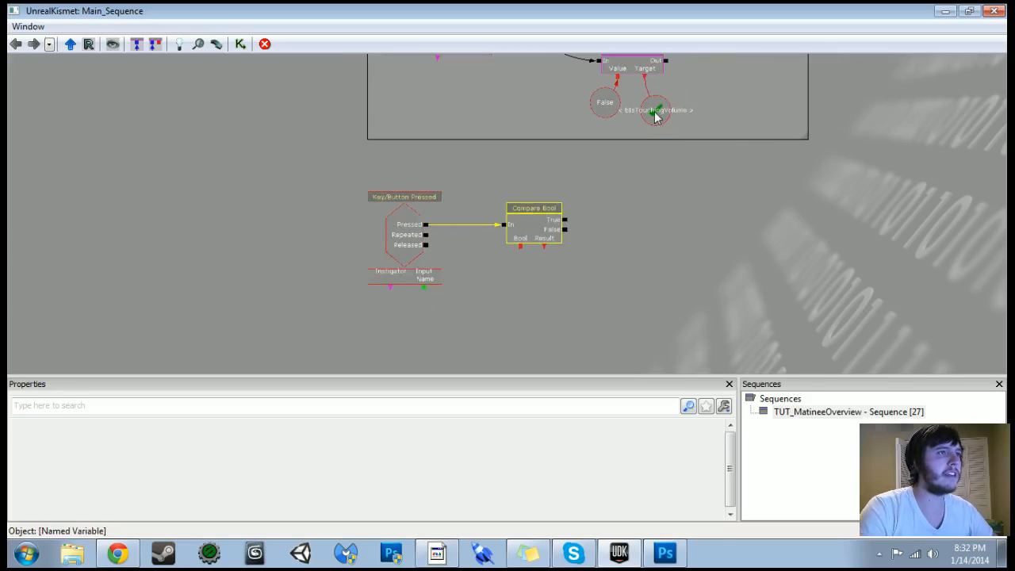
{"action": "double_click", "coordinate": [656, 112]}
{"action": "left_click", "coordinate": [429, 90]}
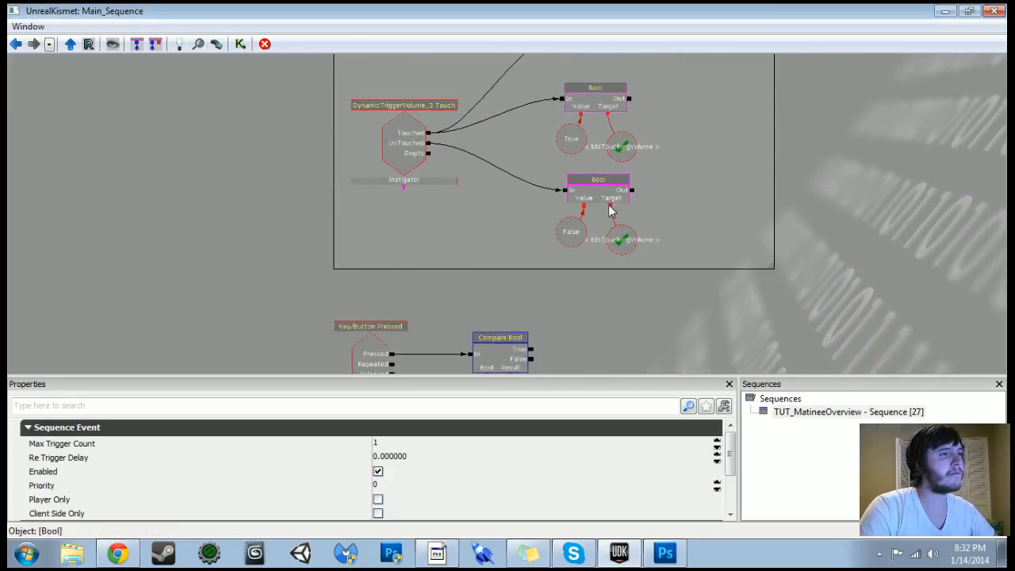
{"action": "left_click", "coordinate": [521, 229]}
{"action": "left_click_drag", "start_coordinate": [567, 289], "coordinate": [565, 161]}
{"action": "left_click_drag", "start_coordinate": [519, 100], "coordinate": [482, 274], "text": "ctrl"}
{"action": "left_click_drag", "start_coordinate": [484, 249], "coordinate": [483, 271]}
{"action": "scroll", "coordinate": [521, 274], "scroll_direction": "up", "scroll_amount": 3}
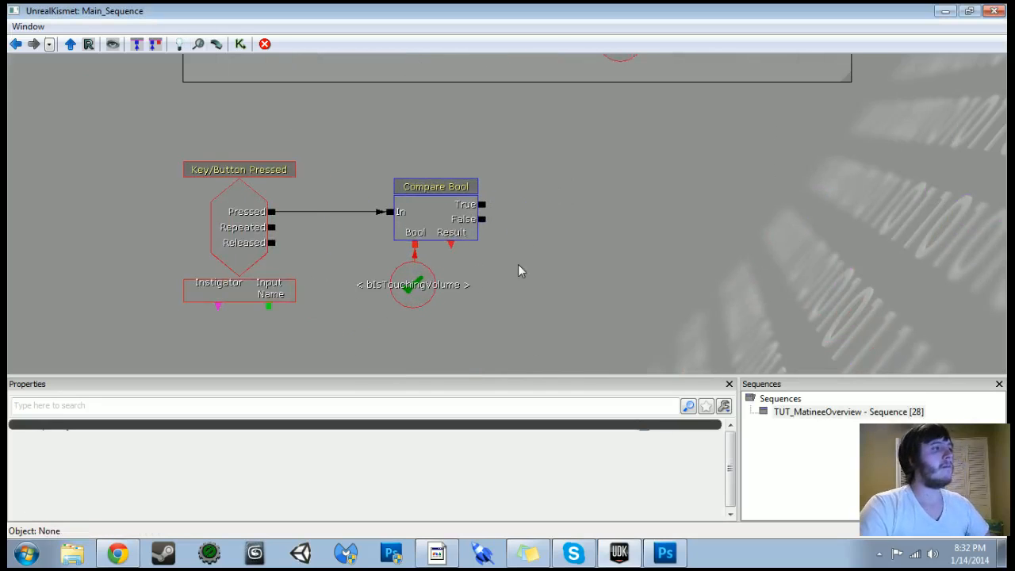
- Restore the Kismet window to a smaller size beside the level view and select the pushable crate in the level
{"action": "left_click_drag", "start_coordinate": [481, 204], "coordinate": [656, 209]}
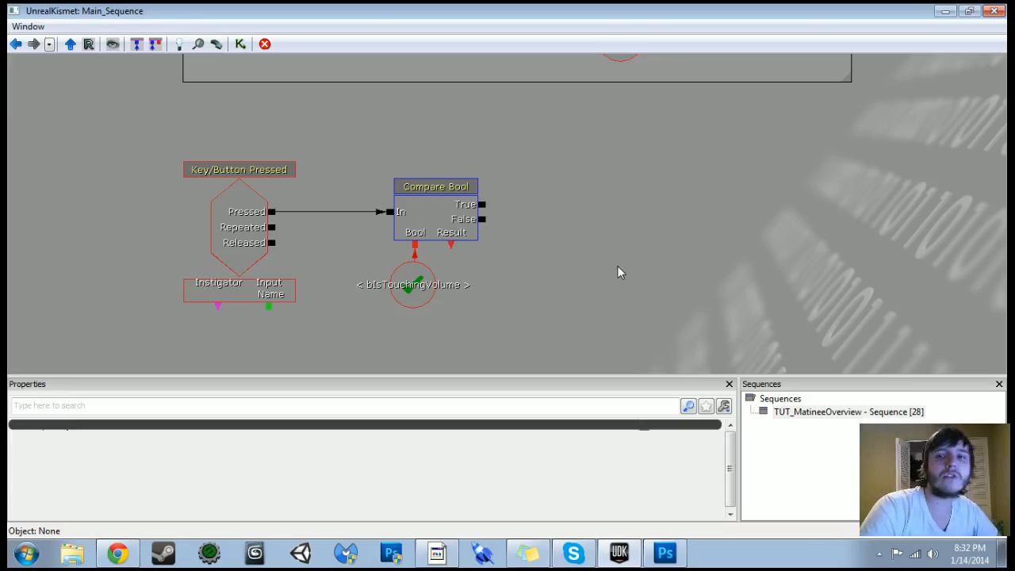
{"action": "double_click", "coordinate": [598, 10]}
{"action": "left_click", "coordinate": [717, 326]}
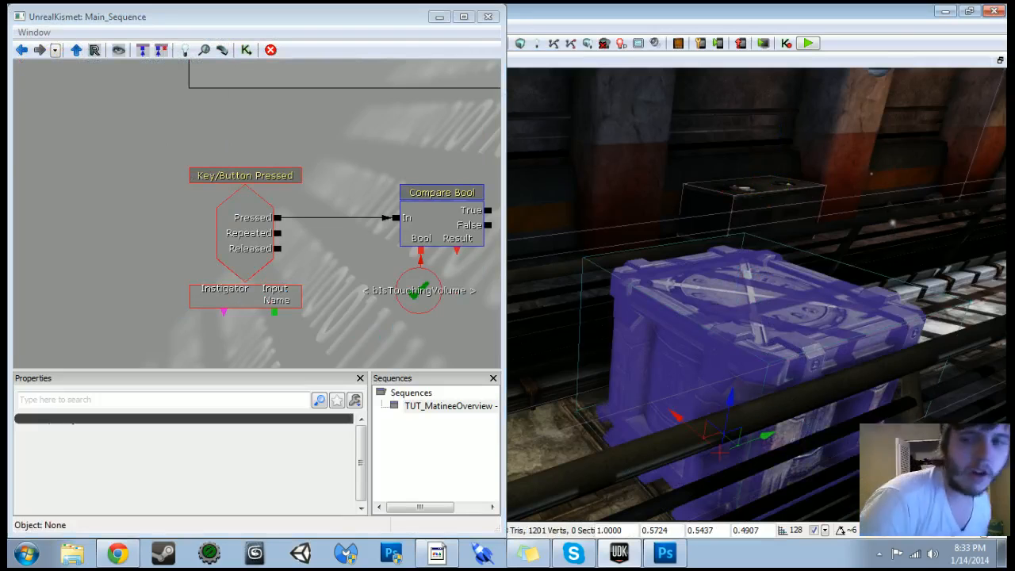
- Create a new Matinee and place it with its data object to the right of the Compare Bool condition
{"action": "scroll", "coordinate": [294, 223], "scroll_direction": "down", "scroll_amount": 3}
{"action": "left_click_drag", "start_coordinate": [323, 228], "coordinate": [278, 236]}
{"action": "right_click", "coordinate": [278, 236]}
{"action": "left_click", "coordinate": [316, 244]}
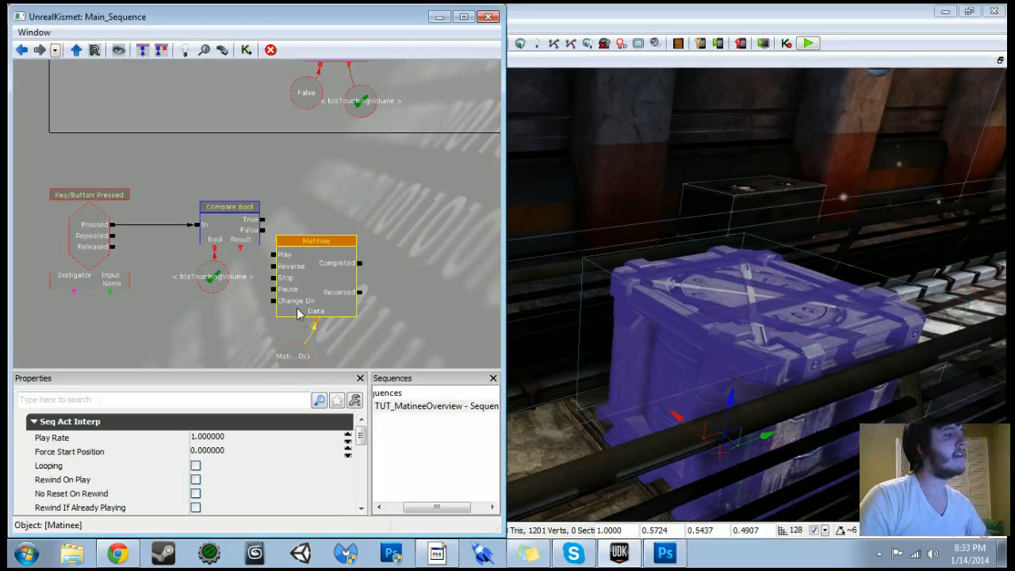
{"action": "left_click", "coordinate": [285, 355], "text": "ctrl"}
{"action": "left_click_drag", "start_coordinate": [300, 285], "coordinate": [372, 251], "text": "ctrl"}
- Open the new Matinee for editing and shorten its sequence length to 1.00 second
{"action": "double_click", "coordinate": [372, 252]}
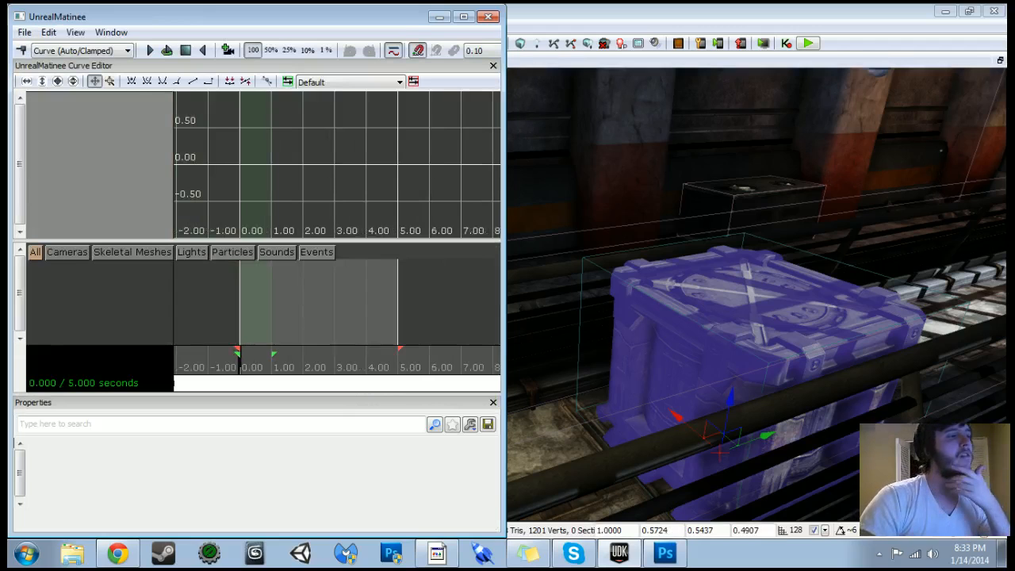
{"action": "left_click_drag", "start_coordinate": [400, 349], "coordinate": [271, 349]}
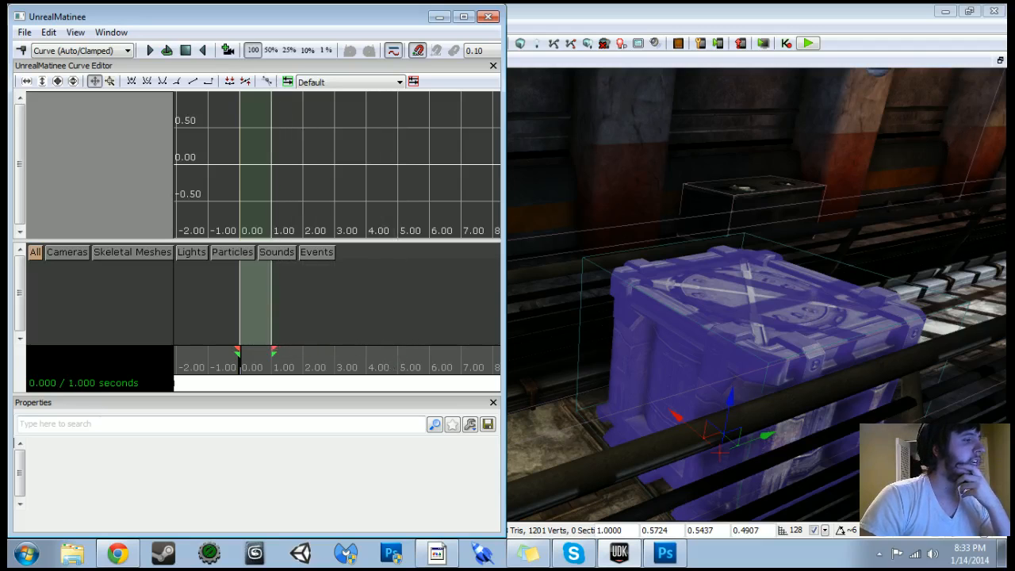
- Add a new empty group named Crate_Movement to the Matinee with the pushable crate selected
{"action": "left_click_drag", "start_coordinate": [635, 333], "coordinate": [605, 369]}
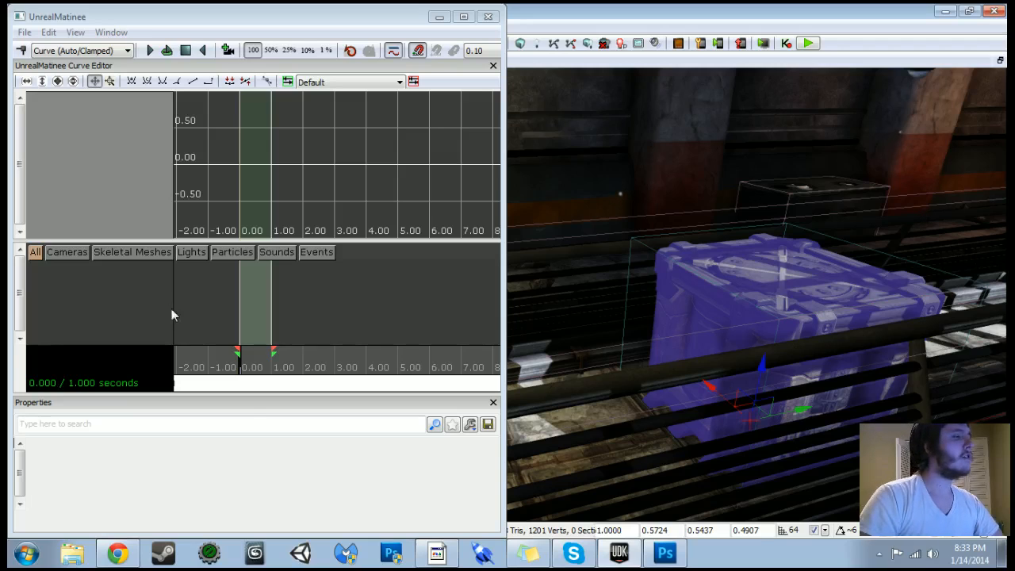
{"action": "right_click", "coordinate": [62, 265]}
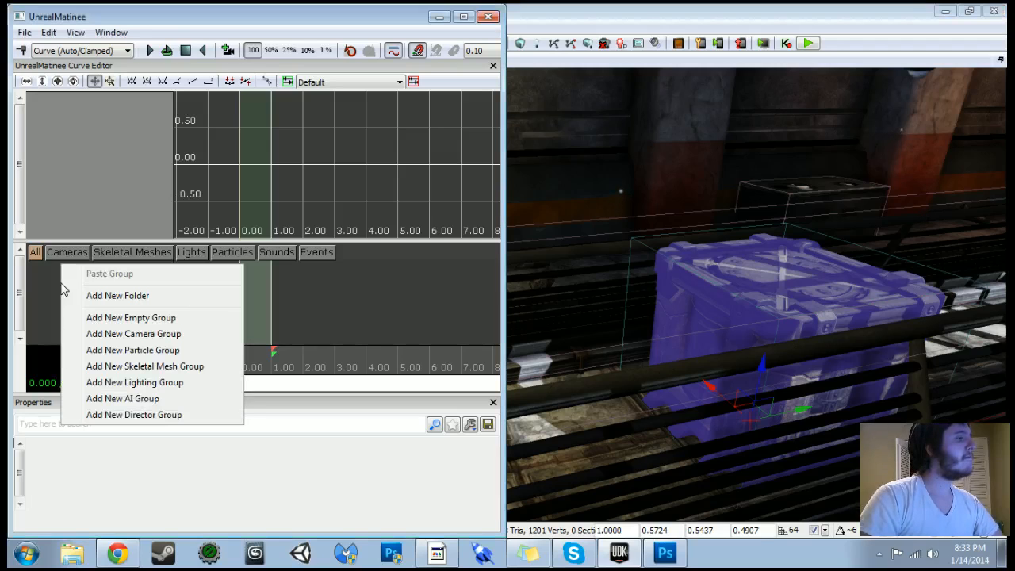
{"action": "left_click", "coordinate": [108, 318]}
{"action": "type", "text": "V"}
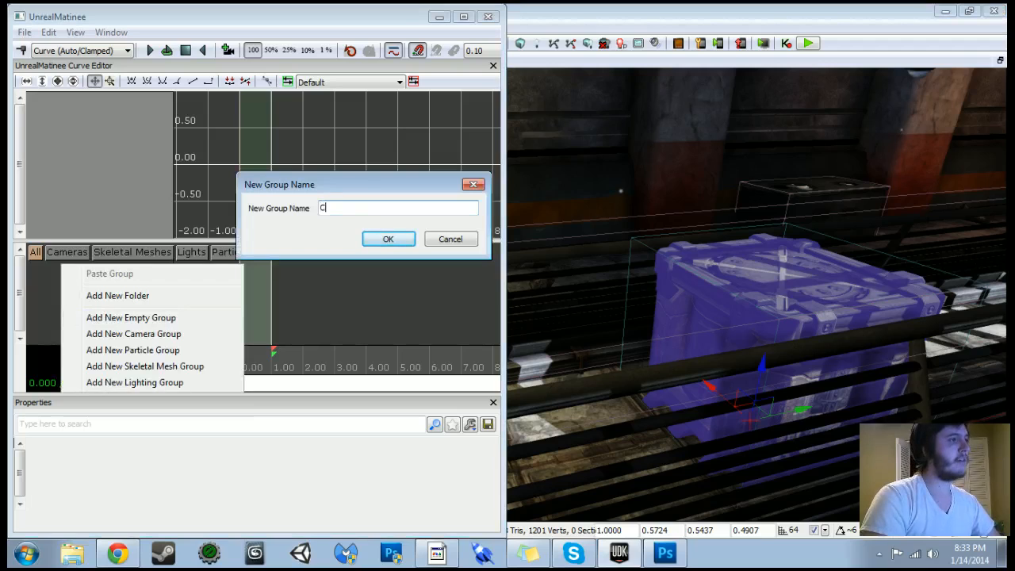
{"action": "type", "text": "rate_Moveme"}
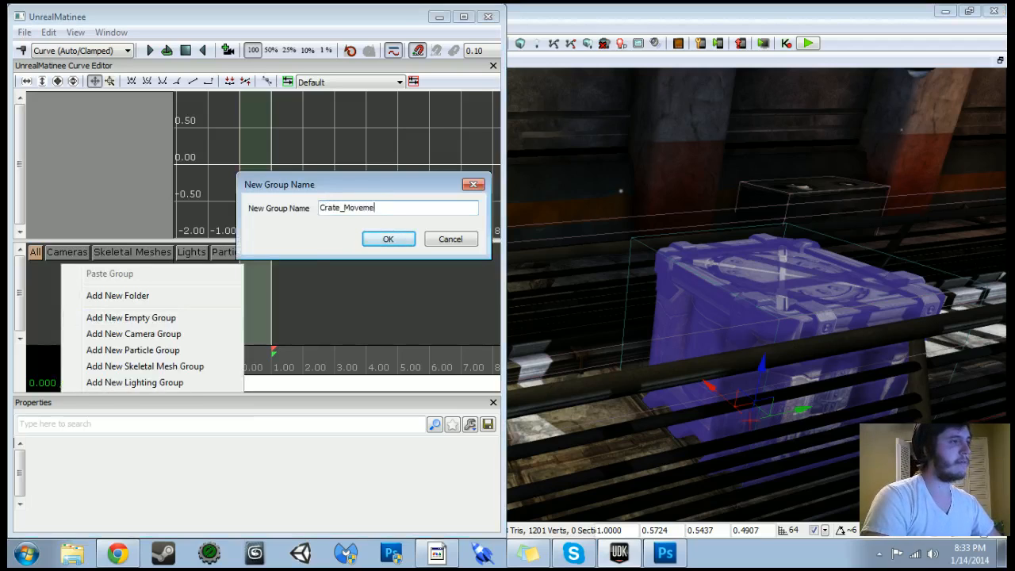
{"action": "type", "text": "nt"}
{"action": "key", "text": "Return"}
- Add a Movement track to the Crate_Movement group and select its key at 0.00 s
{"action": "right_click", "coordinate": [105, 273]}
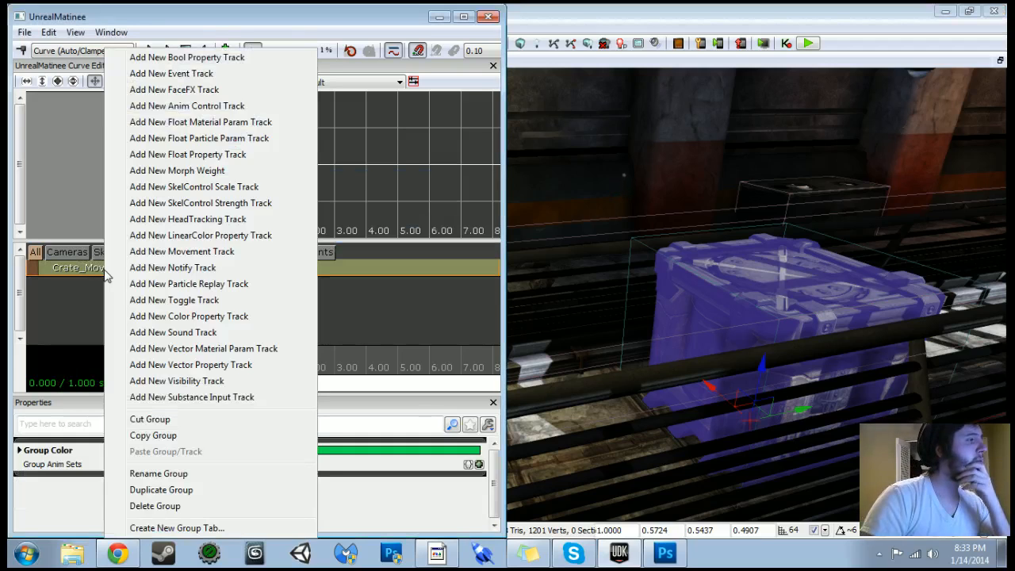
{"action": "left_click", "coordinate": [136, 252]}
{"action": "left_click", "coordinate": [241, 288]}
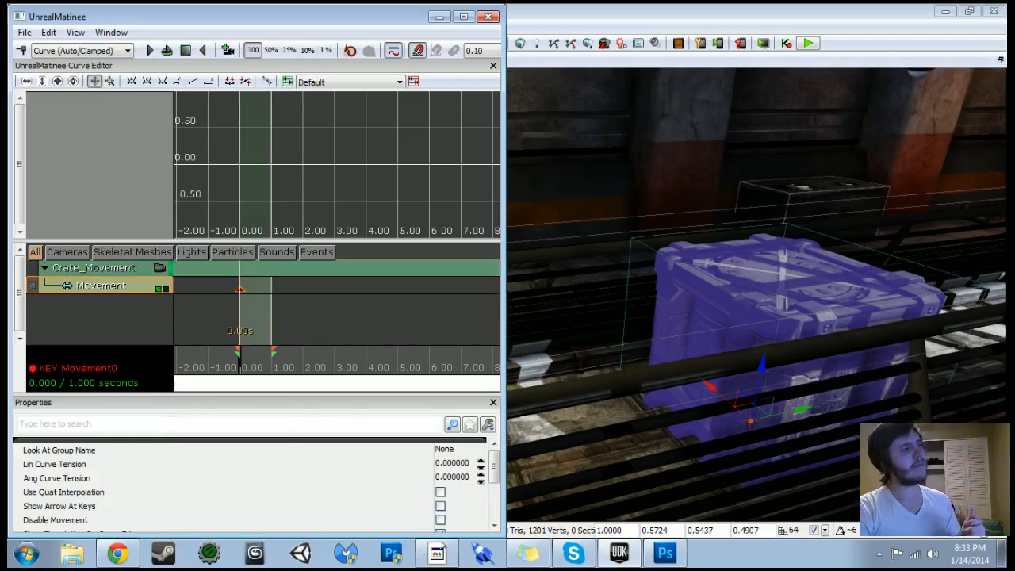
- Add a movement key at 1.00 s and move the crate along the railing on the green axis for that key
{"action": "left_click_drag", "start_coordinate": [239, 366], "coordinate": [446, 366]}
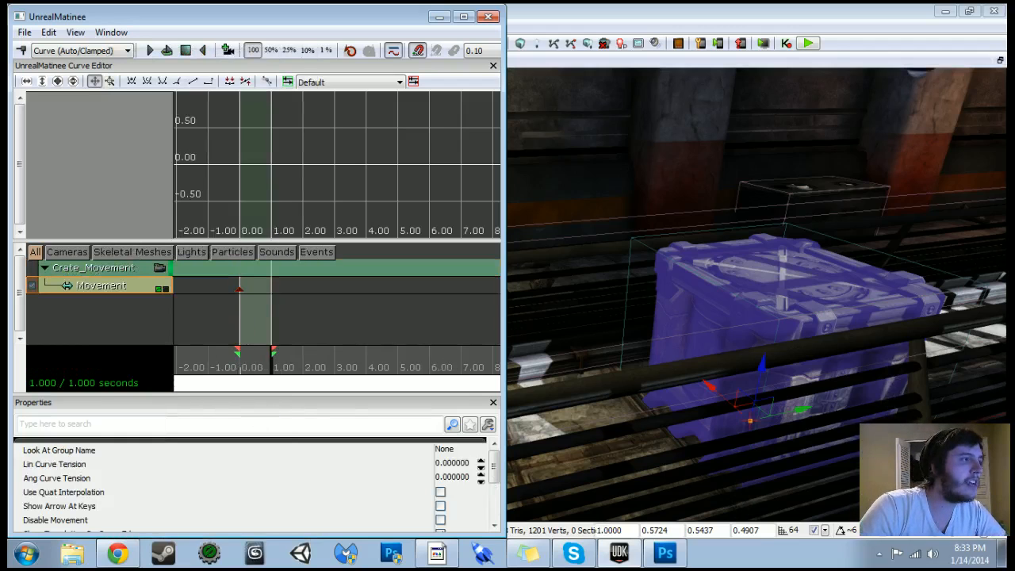
{"action": "key", "text": "Return"}
{"action": "right_click_drag", "start_coordinate": [754, 302], "coordinate": [762, 333]}
{"action": "left_click_drag", "start_coordinate": [776, 371], "coordinate": [908, 350]}
{"action": "right_click_drag", "start_coordinate": [909, 350], "coordinate": [888, 381]}
- Play the crate's movement from 0.00 s and minimize the Matinee and Kismet windows
{"action": "left_click_drag", "start_coordinate": [262, 373], "coordinate": [238, 364]}
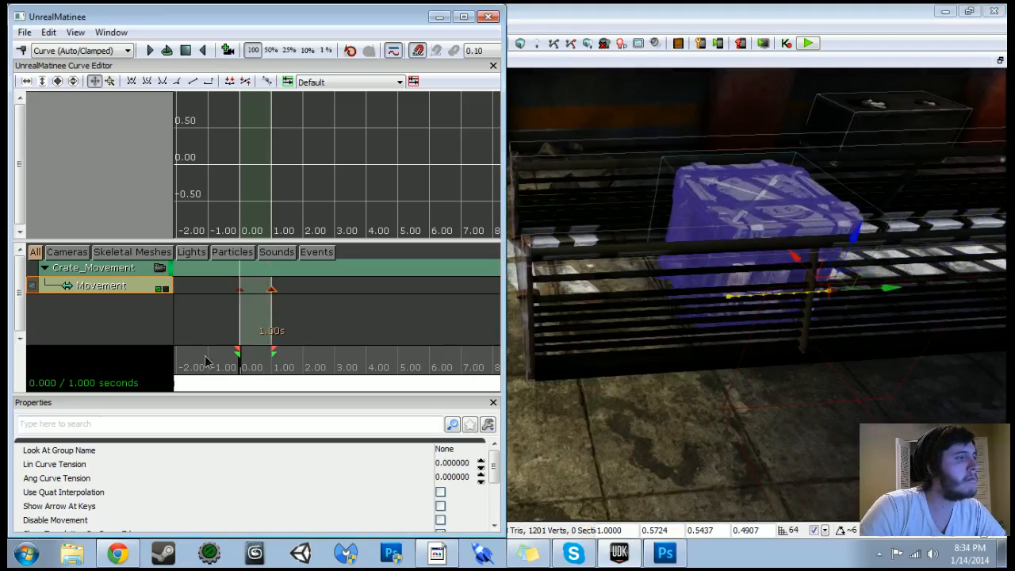
{"action": "left_click", "coordinate": [149, 50]}
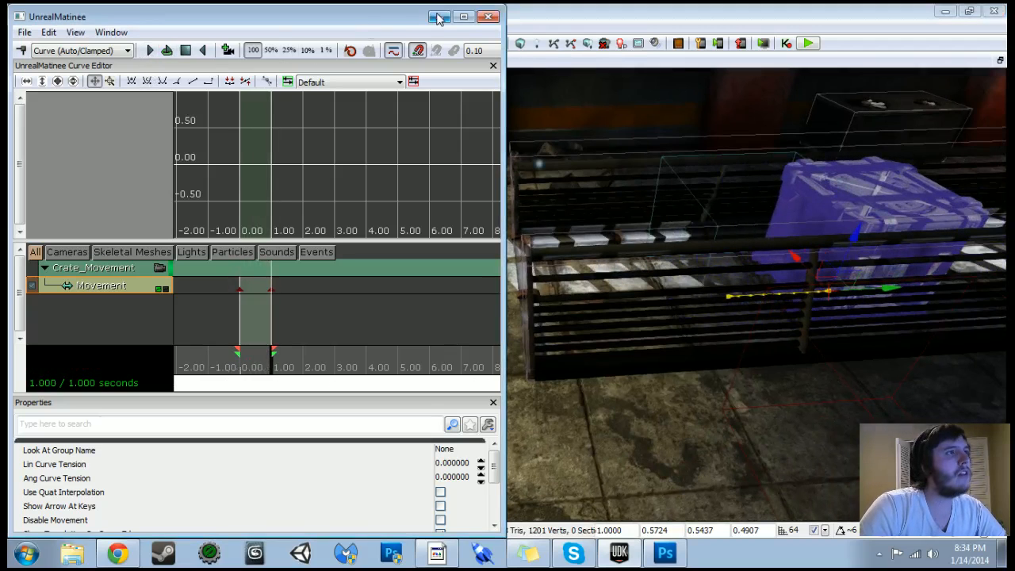
{"action": "left_click", "coordinate": [490, 16]}
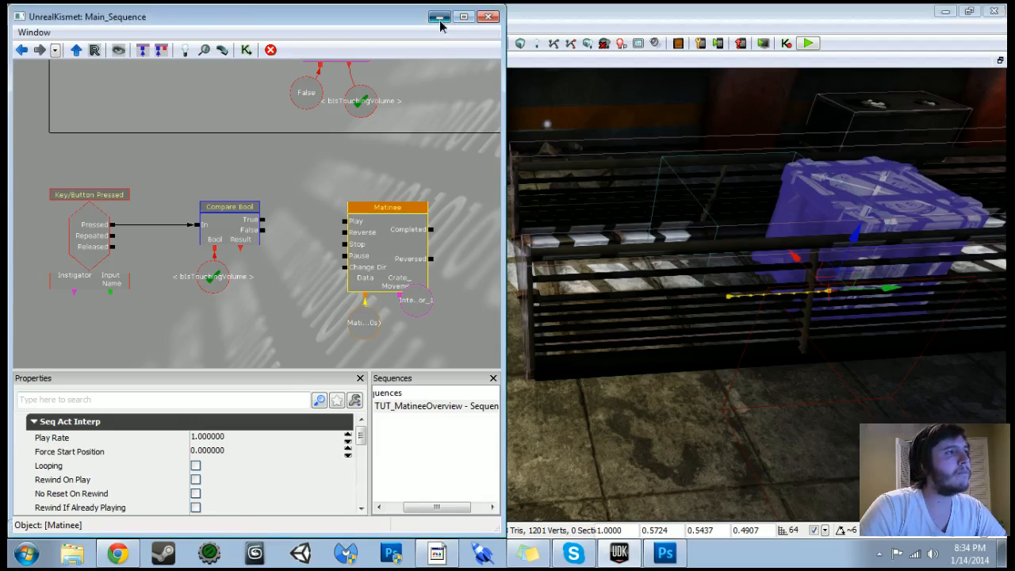
{"action": "left_click", "coordinate": [441, 17]}
- Open the Content Browser and show only Sound Cues from the UDKGame packages
{"action": "left_click", "coordinate": [338, 43]}
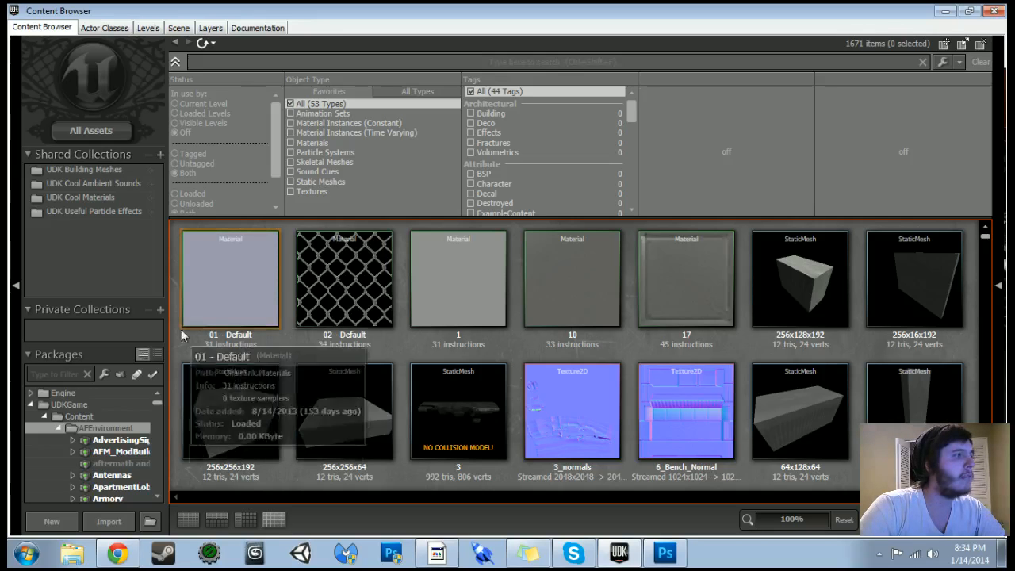
{"action": "left_click", "coordinate": [69, 404]}
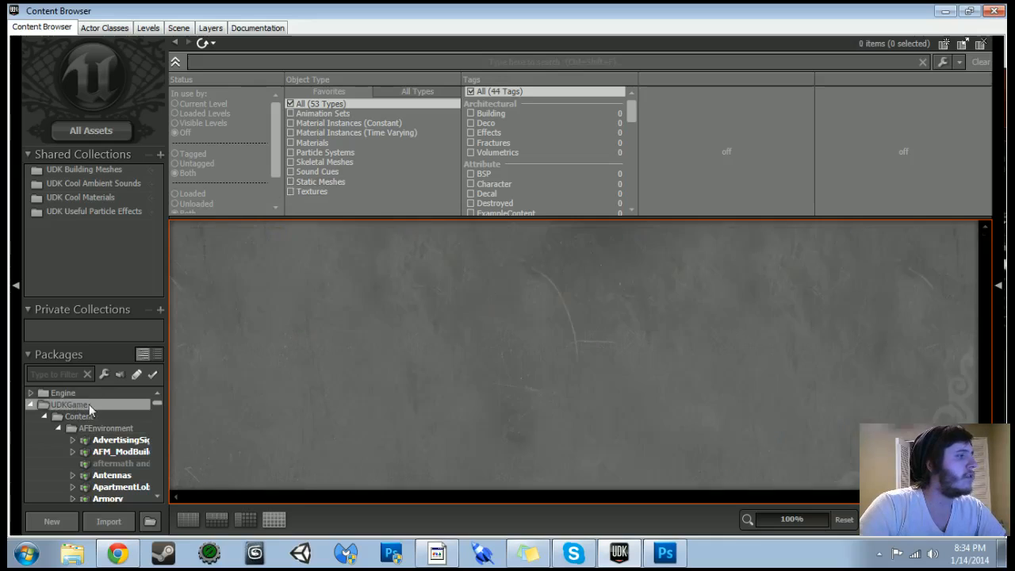
{"action": "left_click", "coordinate": [290, 172]}
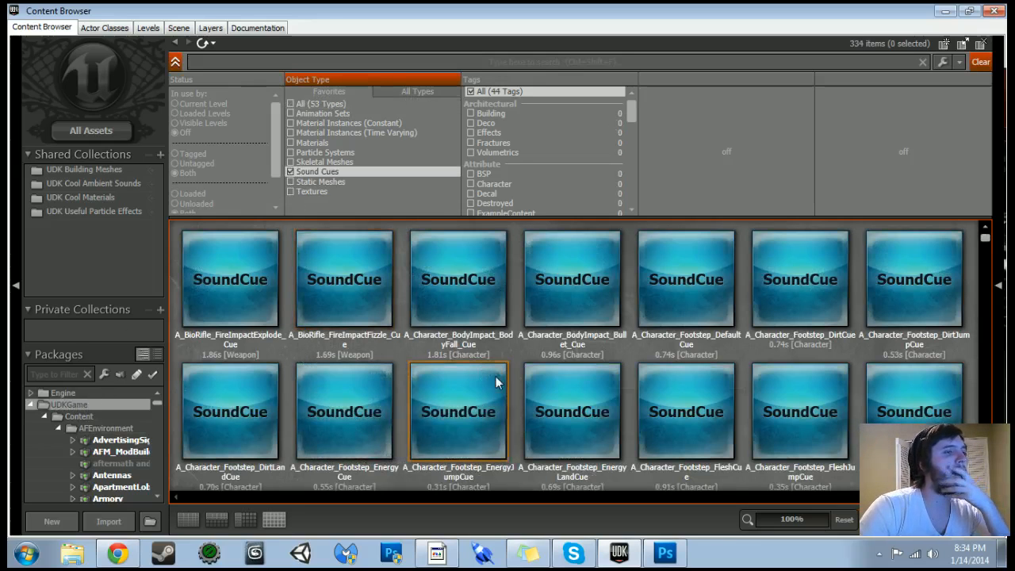
- Audition the weapon, character effort, elevator and CTF sound cues in search of a sound for the crate
{"action": "left_click", "coordinate": [269, 309]}
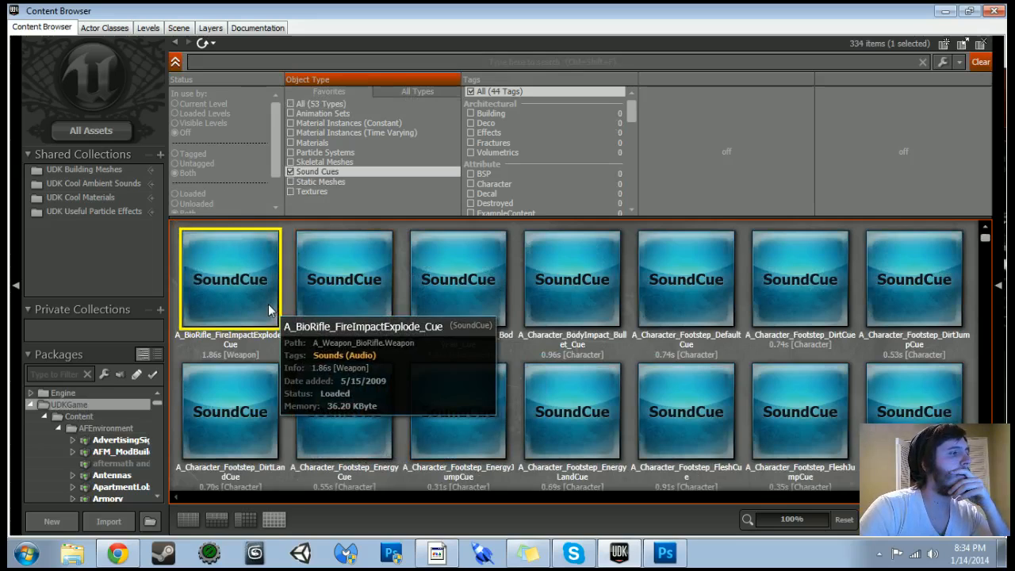
{"action": "left_click", "coordinate": [353, 301]}
{"action": "scroll", "coordinate": [507, 325], "scroll_direction": "down", "scroll_amount": 15}
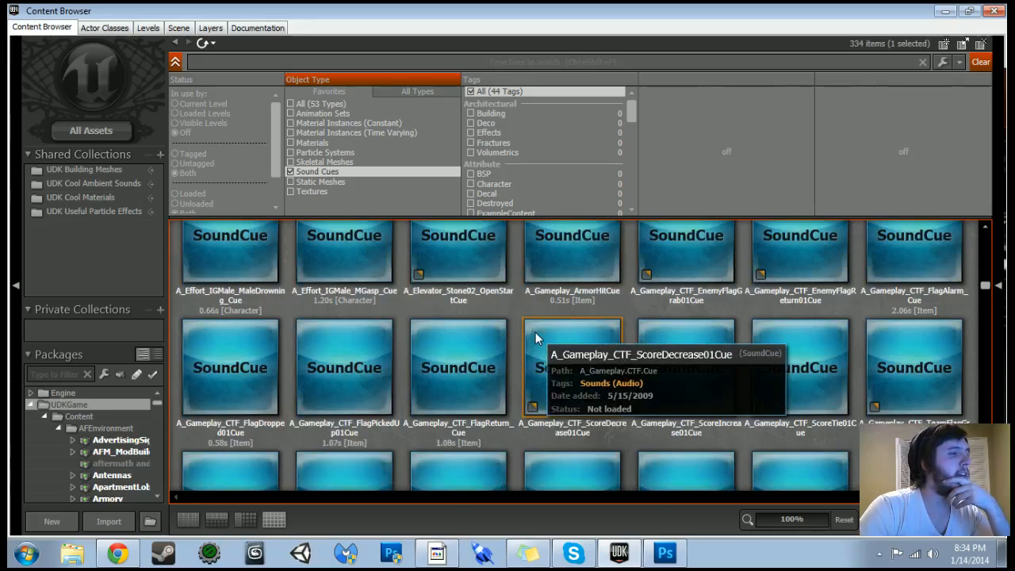
{"action": "scroll", "coordinate": [535, 339], "scroll_direction": "up", "scroll_amount": 3}
{"action": "left_click", "coordinate": [449, 289]}
{"action": "left_click", "coordinate": [555, 310]}
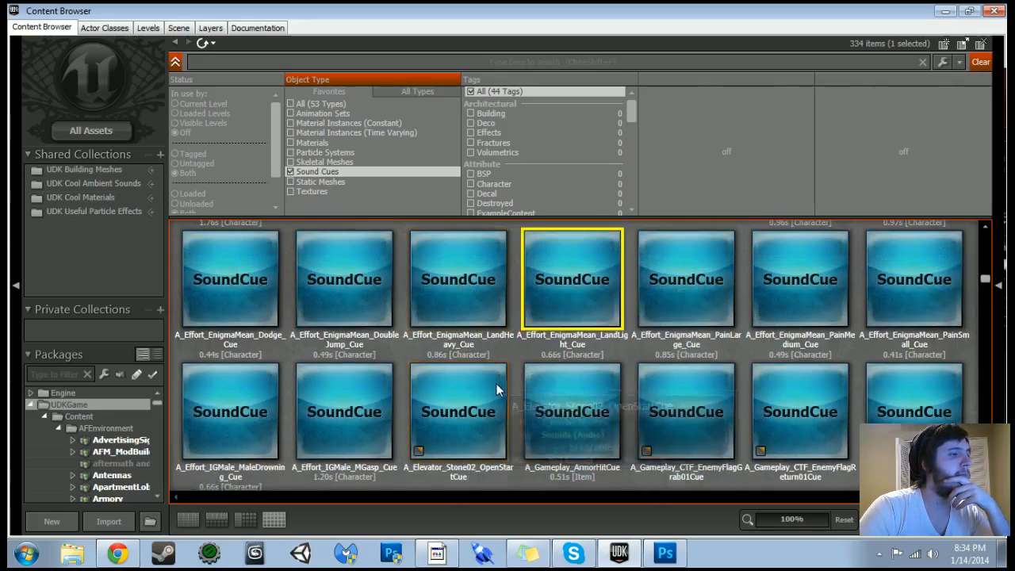
{"action": "scroll", "coordinate": [502, 387], "scroll_direction": "down", "scroll_amount": 3}
{"action": "scroll", "coordinate": [492, 373], "scroll_direction": "up", "scroll_amount": 1}
{"action": "left_click", "coordinate": [448, 345]}
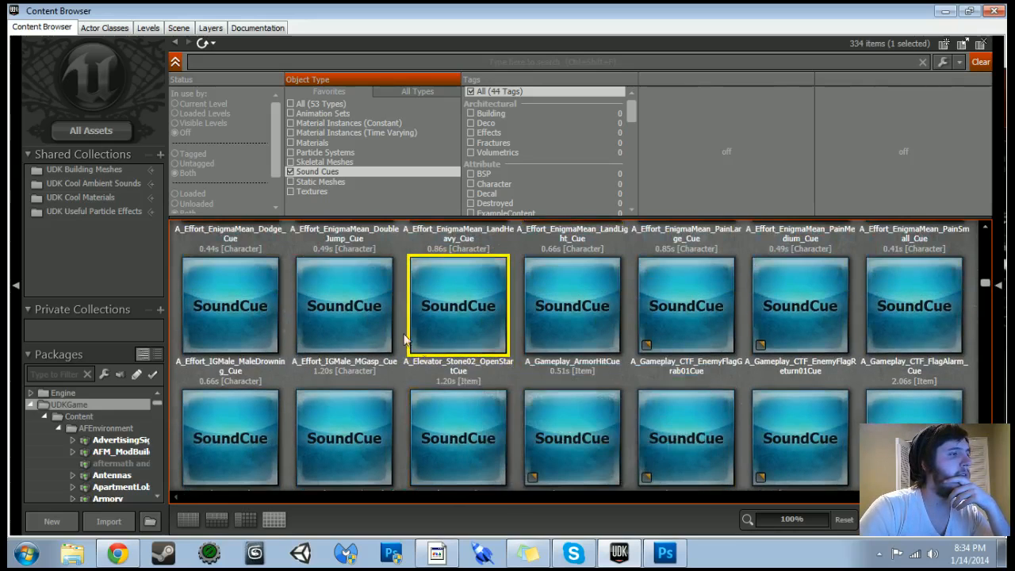
{"action": "left_click", "coordinate": [567, 313]}
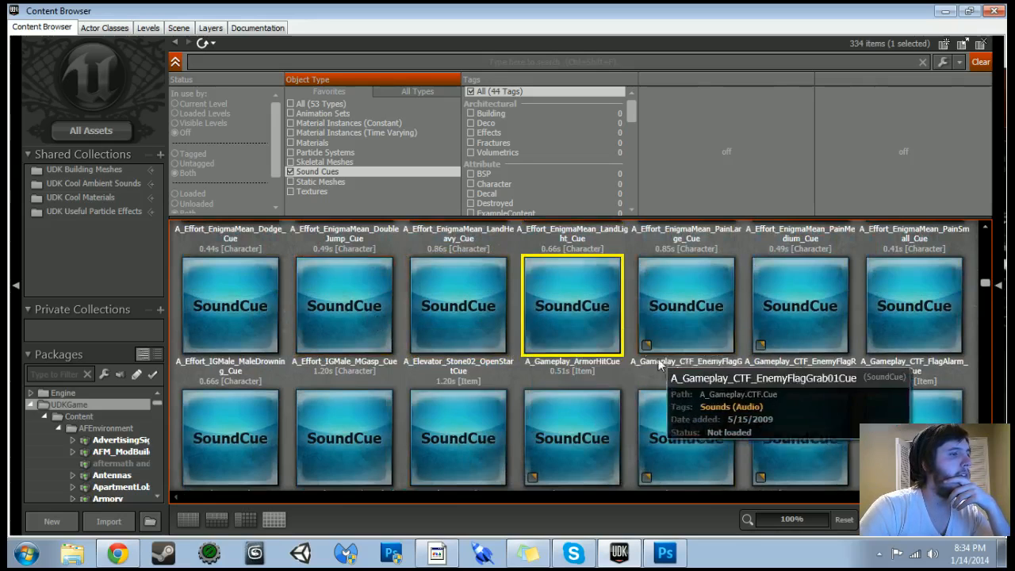
{"action": "scroll", "coordinate": [658, 363], "scroll_direction": "up", "scroll_amount": 1}
{"action": "left_click", "coordinate": [666, 369]}
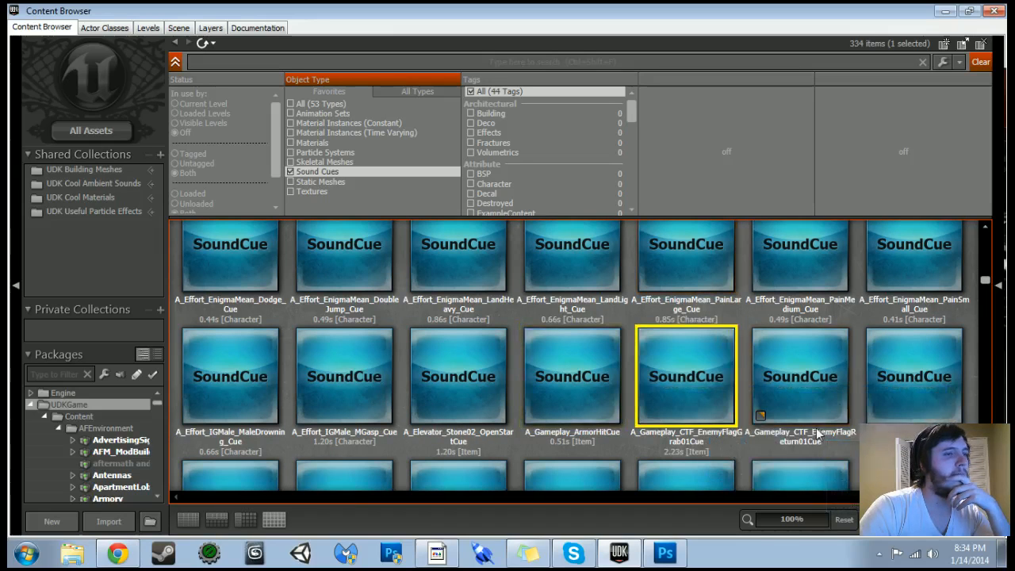
{"action": "left_click", "coordinate": [916, 275]}
{"action": "left_click", "coordinate": [746, 287]}
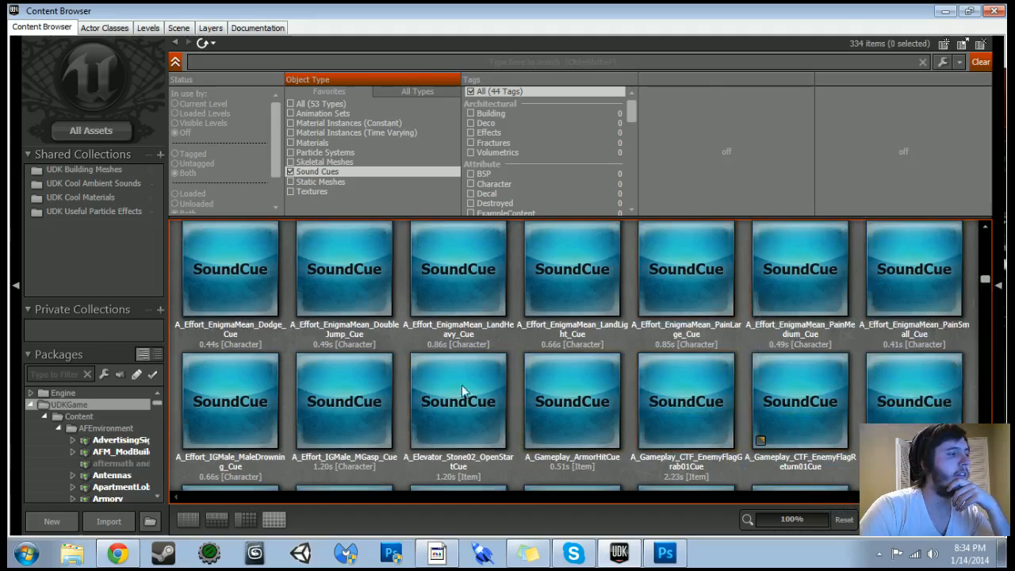
- Audition the gameplay sound cues, including the jump pad, MetalScrape01, power node and PlayerSpawn01 cues, plus the GoDown ambient music cue
{"action": "scroll", "coordinate": [463, 390], "scroll_direction": "down", "scroll_amount": 3}
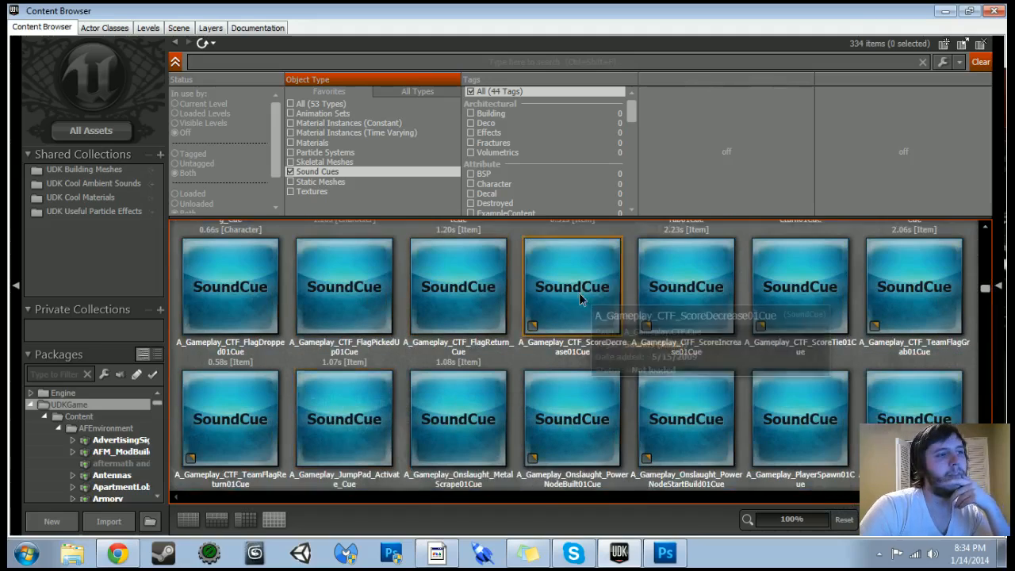
{"action": "left_click", "coordinate": [579, 300]}
{"action": "left_click", "coordinate": [468, 301]}
{"action": "scroll", "coordinate": [475, 397], "scroll_direction": "down", "scroll_amount": 1}
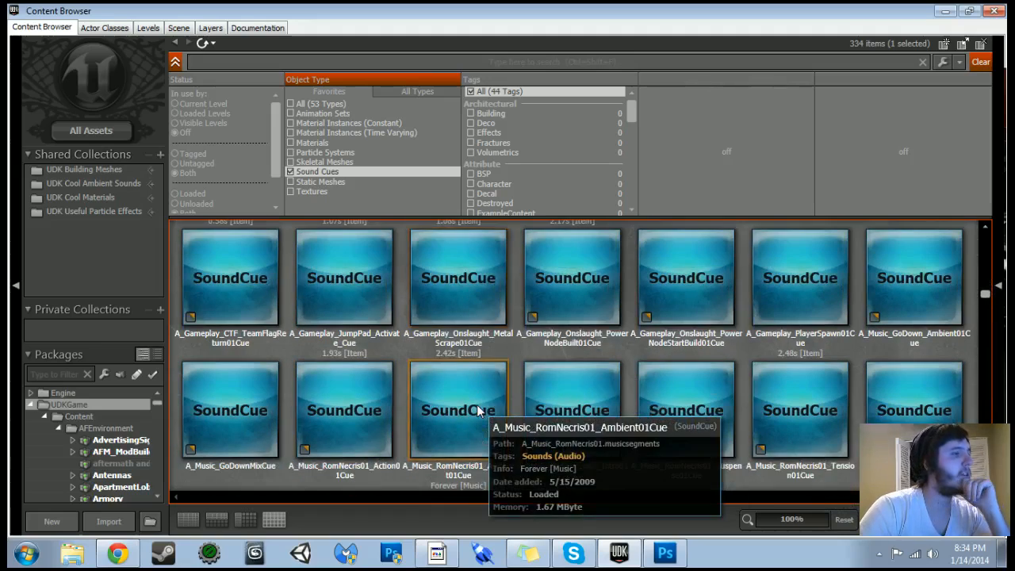
{"action": "left_click", "coordinate": [361, 290]}
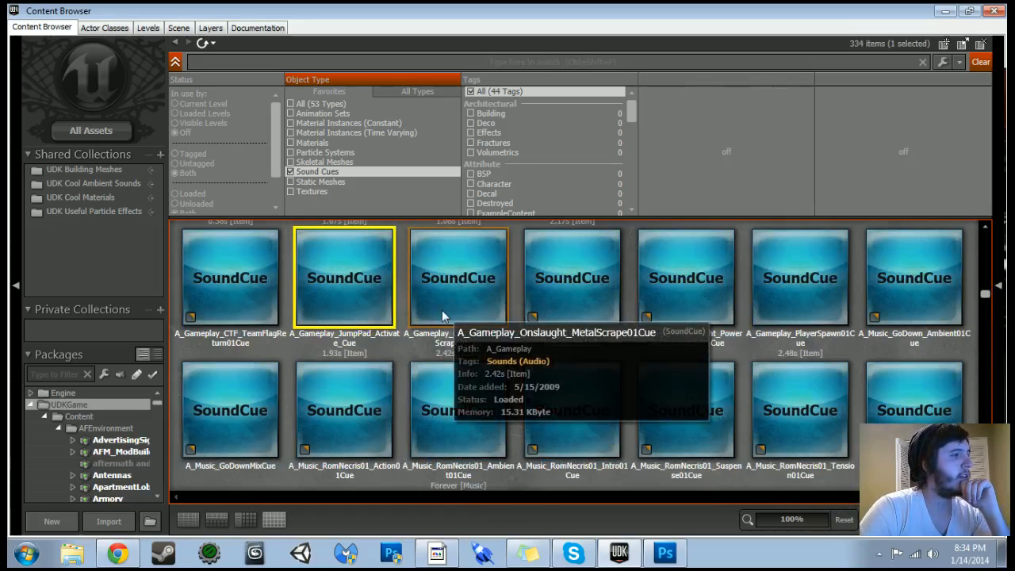
{"action": "left_click", "coordinate": [248, 287]}
{"action": "left_click", "coordinate": [460, 306]}
{"action": "left_click", "coordinate": [579, 302]}
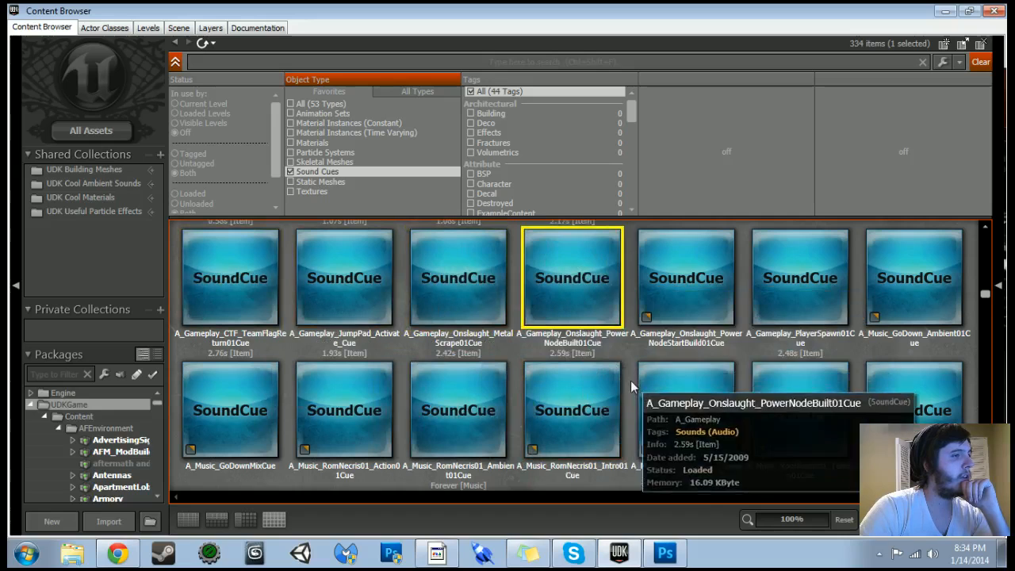
{"action": "left_click", "coordinate": [700, 311]}
{"action": "left_click", "coordinate": [805, 290]}
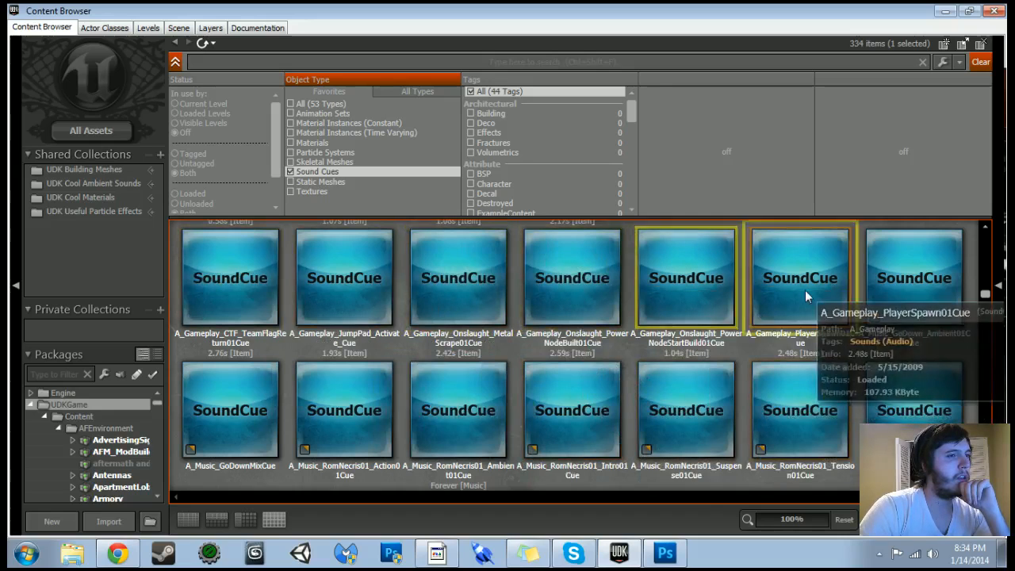
{"action": "left_click", "coordinate": [904, 297]}
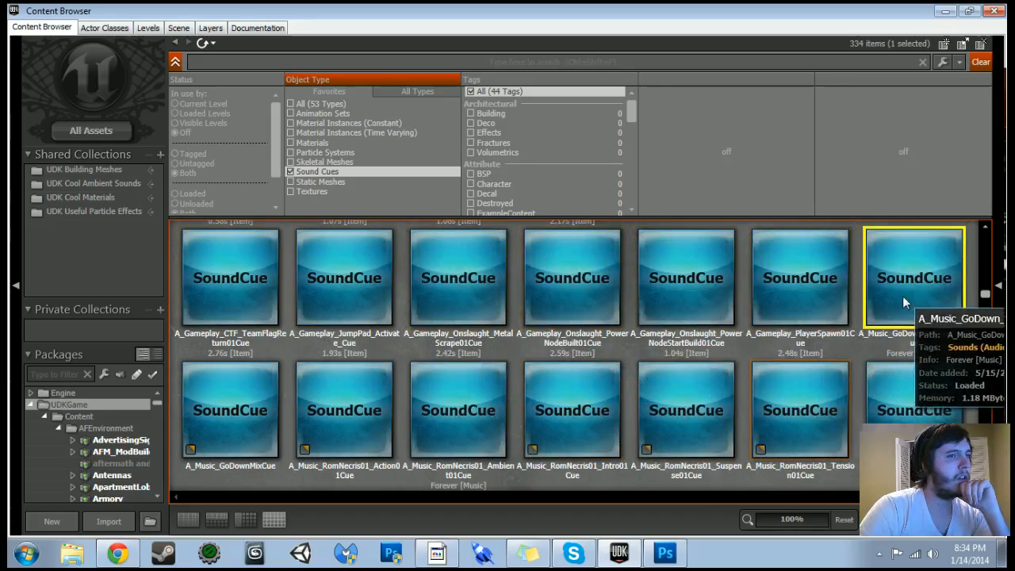
- Audition the ammo, weapon and shield belt pickup sound cues as candidates for the crate
{"action": "scroll", "coordinate": [552, 384], "scroll_direction": "down", "scroll_amount": 2}
{"action": "scroll", "coordinate": [553, 384], "scroll_direction": "down", "scroll_amount": 5}
{"action": "scroll", "coordinate": [527, 384], "scroll_direction": "up", "scroll_amount": 1}
{"action": "left_click", "coordinate": [363, 384]}
{"action": "scroll", "coordinate": [364, 384], "scroll_direction": "up", "scroll_amount": 2}
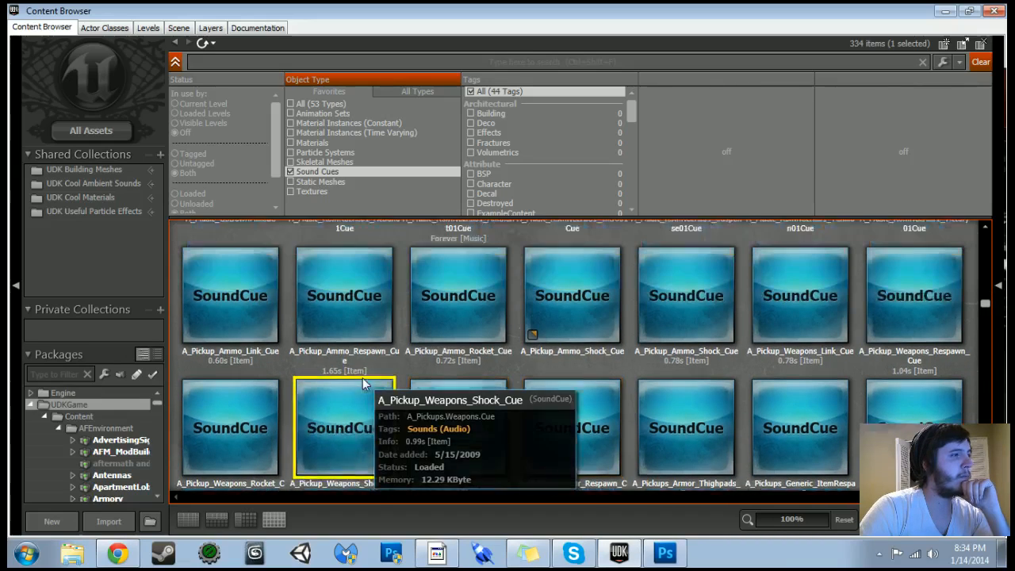
{"action": "scroll", "coordinate": [363, 384], "scroll_direction": "up", "scroll_amount": 1}
{"action": "left_click", "coordinate": [345, 337]}
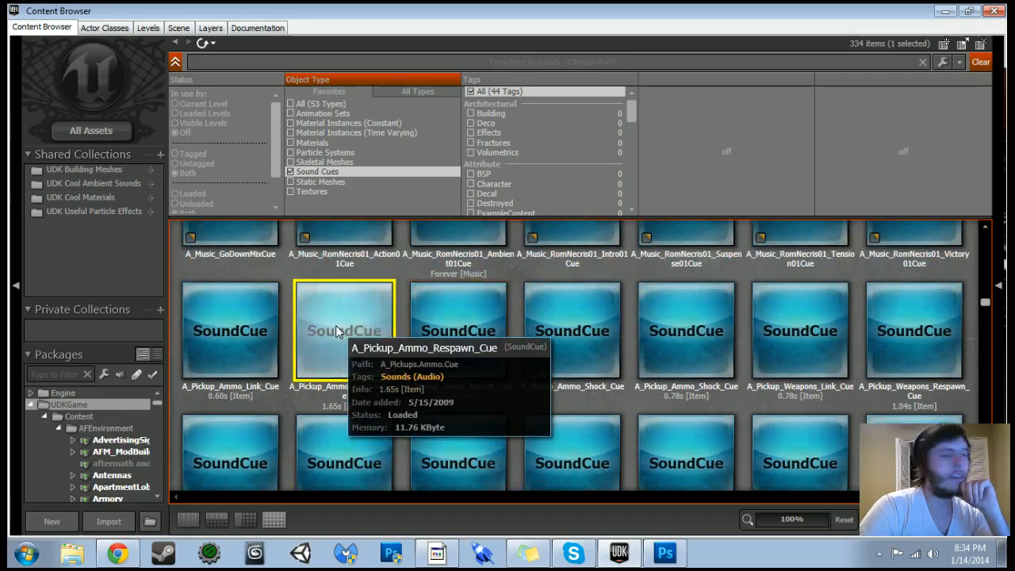
{"action": "left_click", "coordinate": [421, 329]}
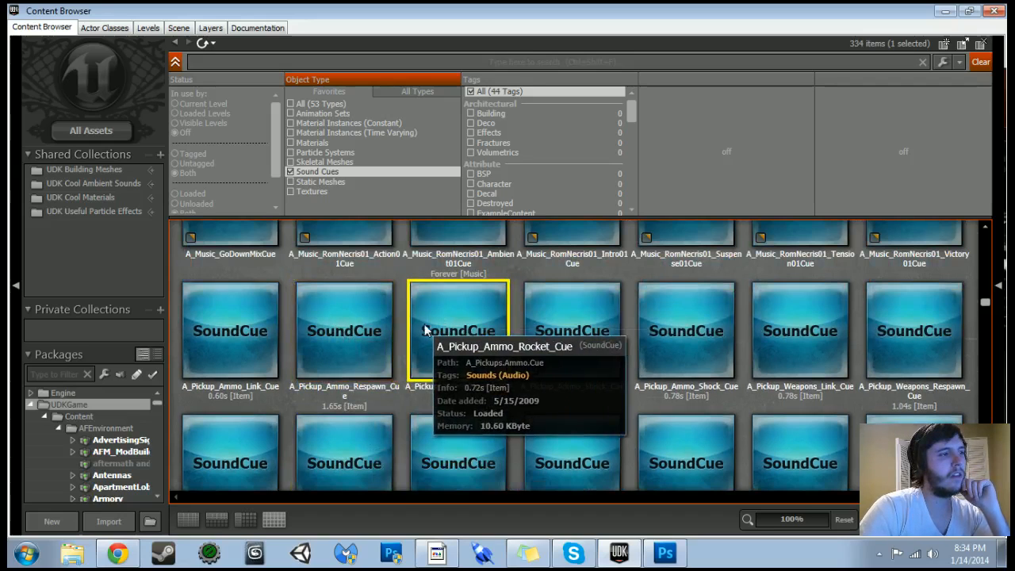
{"action": "left_click", "coordinate": [571, 337]}
{"action": "left_click", "coordinate": [686, 341]}
{"action": "left_click", "coordinate": [800, 343]}
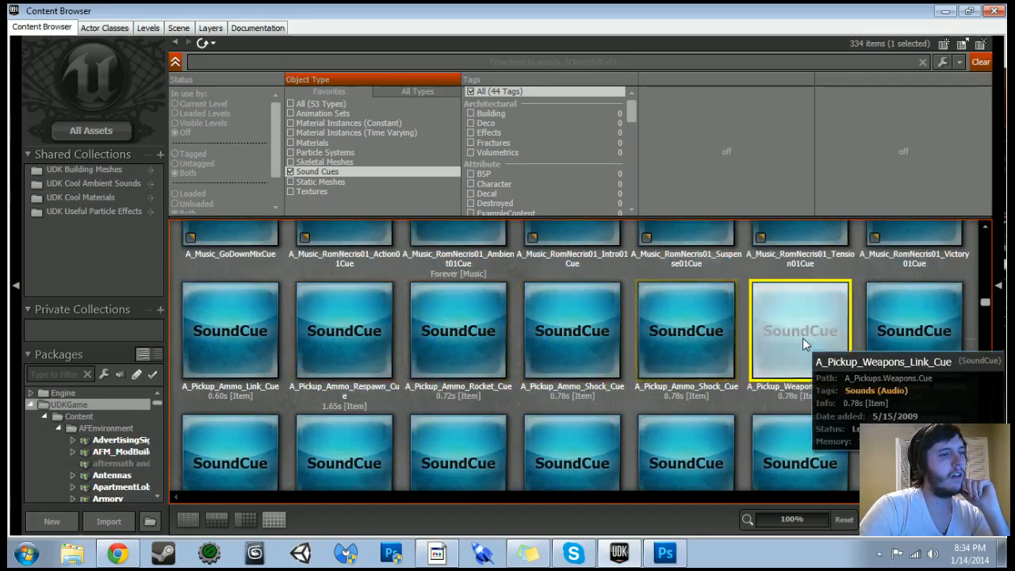
{"action": "left_click", "coordinate": [937, 338]}
{"action": "scroll", "coordinate": [906, 384], "scroll_direction": "down", "scroll_amount": 2}
{"action": "left_click", "coordinate": [877, 400]}
{"action": "left_click", "coordinate": [797, 403]}
{"action": "left_click", "coordinate": [674, 401]}
{"action": "left_click", "coordinate": [561, 401]}
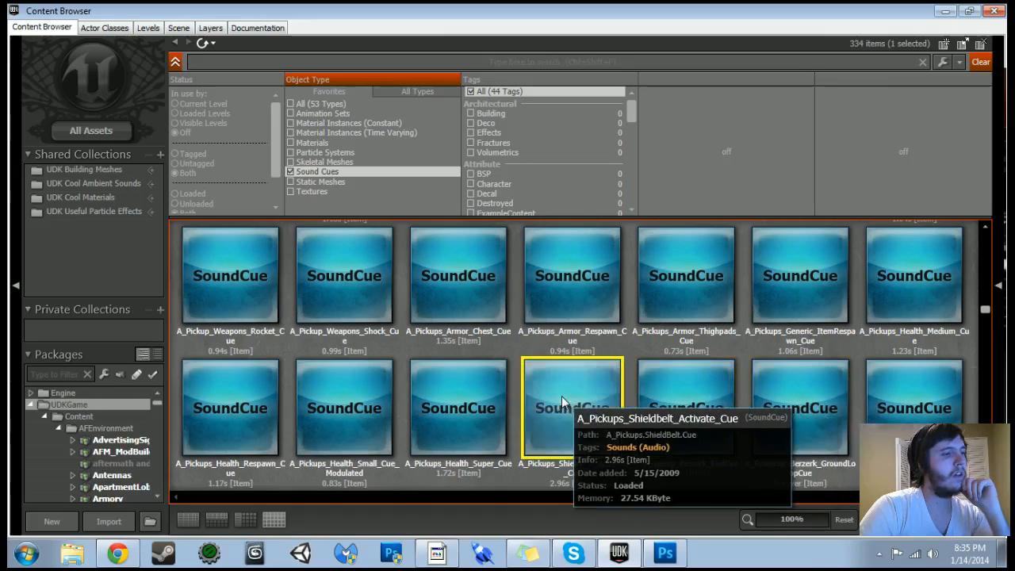
- Audition the powerup, stinger and vehicle sound cues, including A_Vehicle_HoverBoard_CurveCue, and close the Content Browser
{"action": "scroll", "coordinate": [561, 401], "scroll_direction": "down", "scroll_amount": 2}
{"action": "left_click", "coordinate": [452, 363]}
{"action": "scroll", "coordinate": [476, 367], "scroll_direction": "down", "scroll_amount": 1}
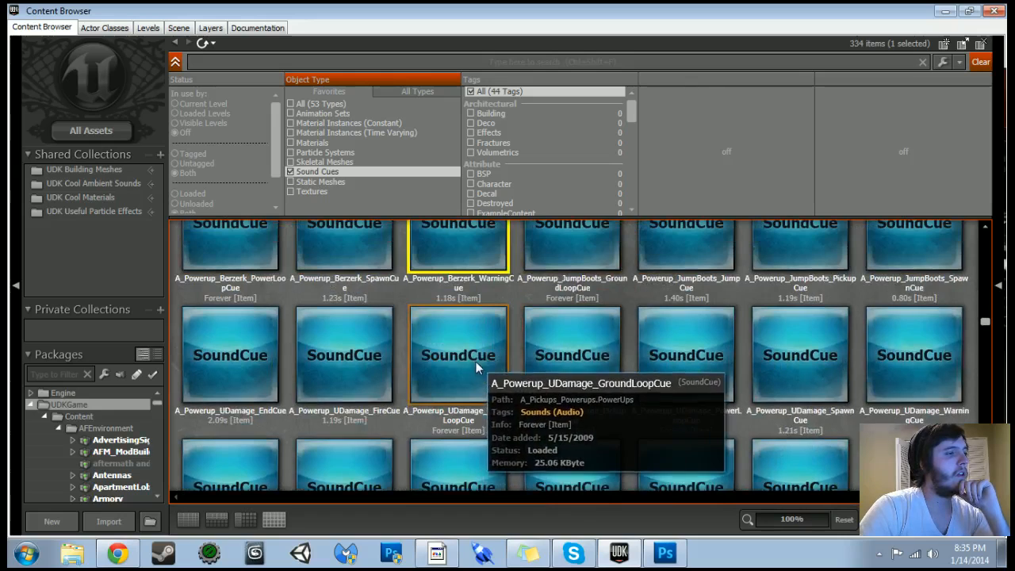
{"action": "left_click", "coordinate": [333, 353]}
{"action": "scroll", "coordinate": [333, 353], "scroll_direction": "down", "scroll_amount": 1}
{"action": "left_click", "coordinate": [242, 355]}
{"action": "left_click", "coordinate": [349, 351]}
{"action": "scroll", "coordinate": [382, 401], "scroll_direction": "down", "scroll_amount": 2}
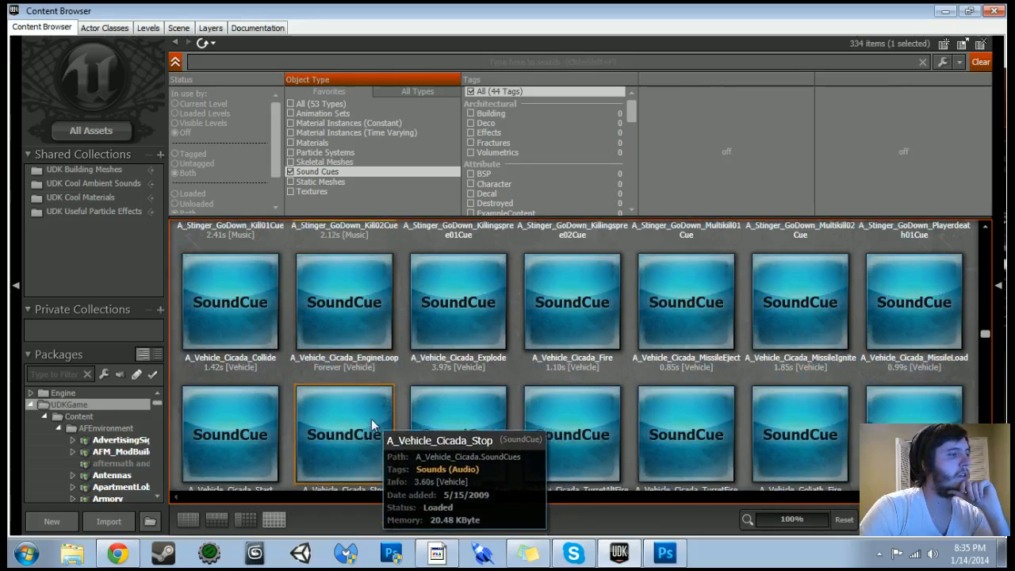
{"action": "left_click", "coordinate": [373, 428]}
{"action": "scroll", "coordinate": [373, 430], "scroll_direction": "down", "scroll_amount": 2}
{"action": "left_click", "coordinate": [355, 383]}
{"action": "scroll", "coordinate": [364, 391], "scroll_direction": "down", "scroll_amount": 1}
{"action": "scroll", "coordinate": [364, 391], "scroll_direction": "up", "scroll_amount": 1}
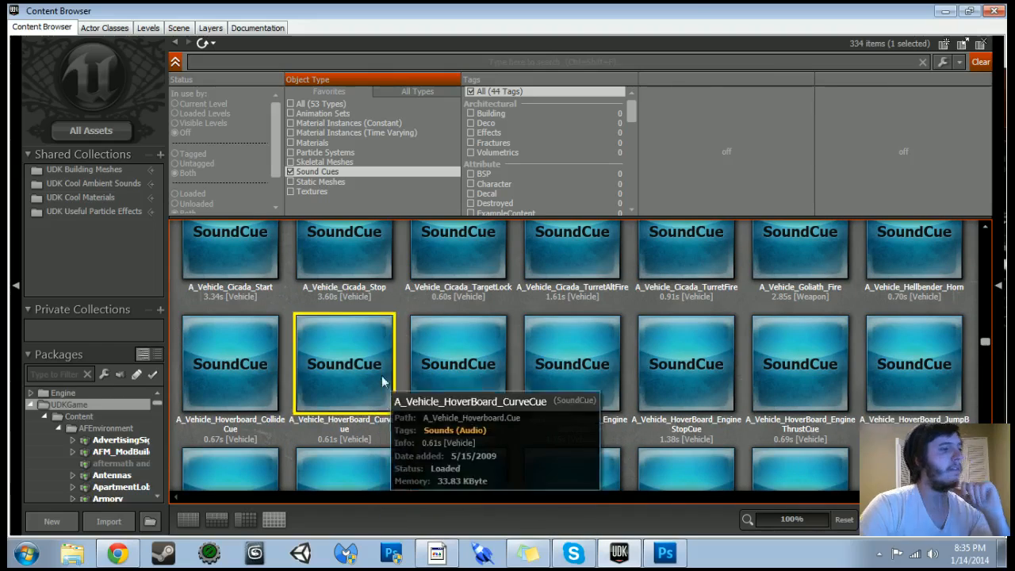
{"action": "left_click", "coordinate": [993, 10]}
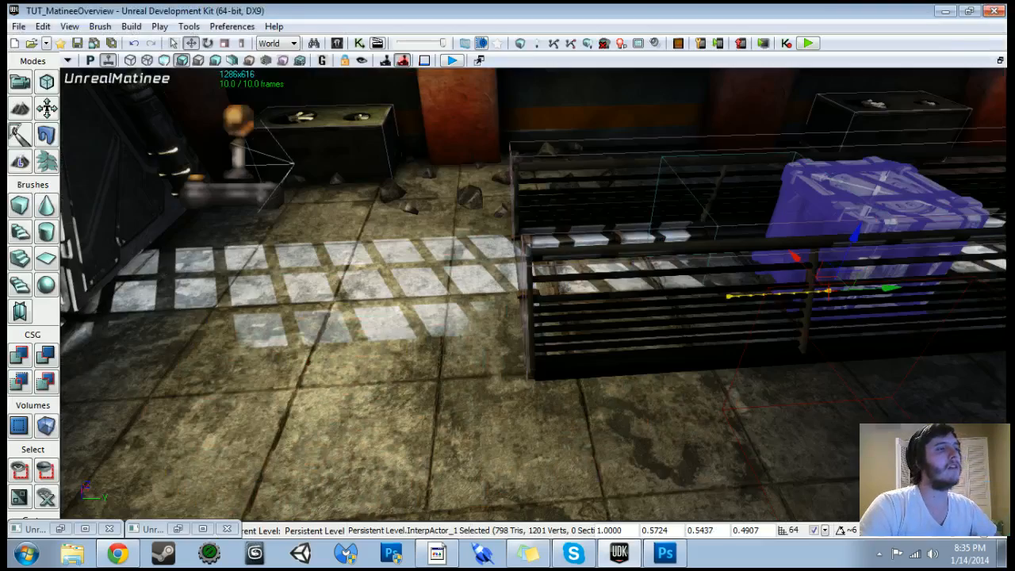
- Open the crate's Matinee from Kismet and add a Sound track to the Crate_Movement group
{"action": "left_click", "coordinate": [359, 42]}
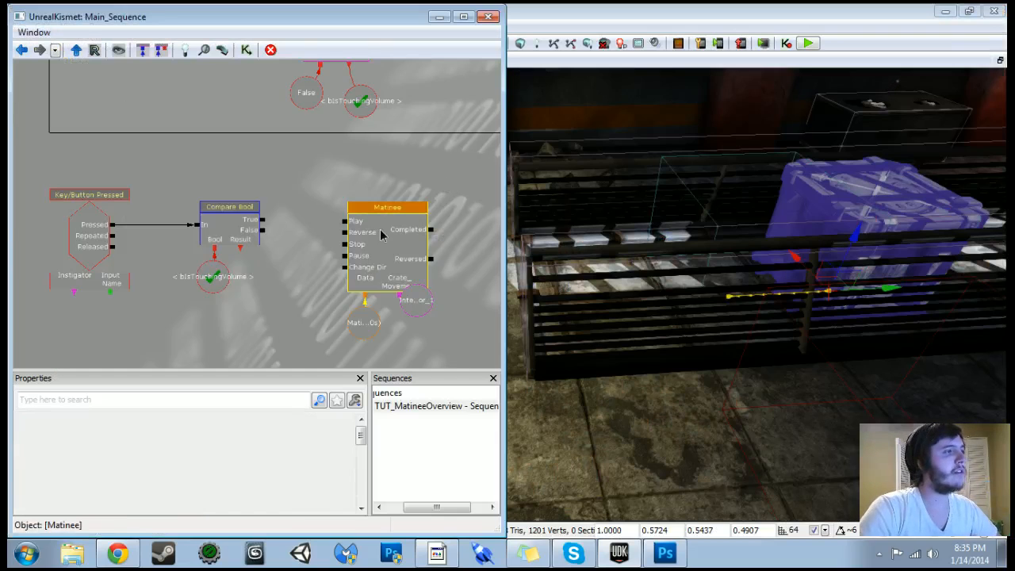
{"action": "double_click", "coordinate": [379, 230]}
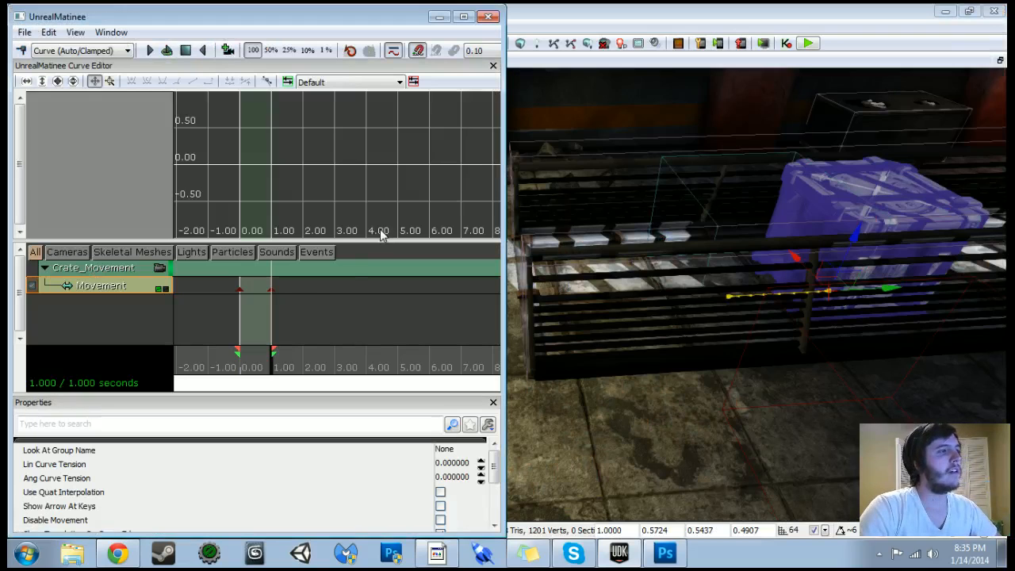
{"action": "left_click", "coordinate": [132, 268]}
{"action": "right_click", "coordinate": [132, 269]}
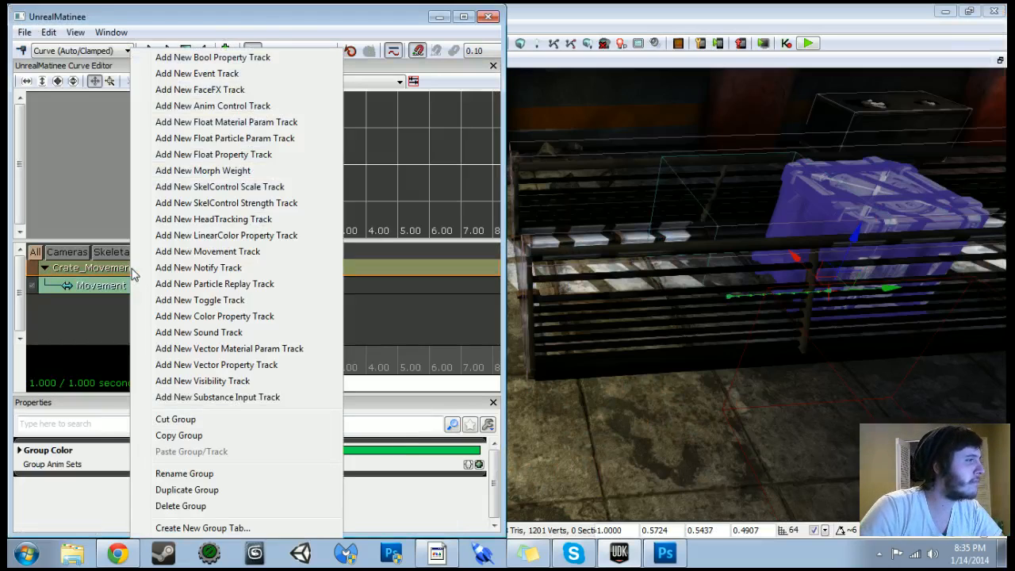
{"action": "left_click", "coordinate": [198, 333]}
- Key the A_Vehicle_HoverBoard_CurveCue sound at 0 seconds on the Sound track and close Matinee
{"action": "left_click_drag", "start_coordinate": [240, 372], "coordinate": [213, 373]}
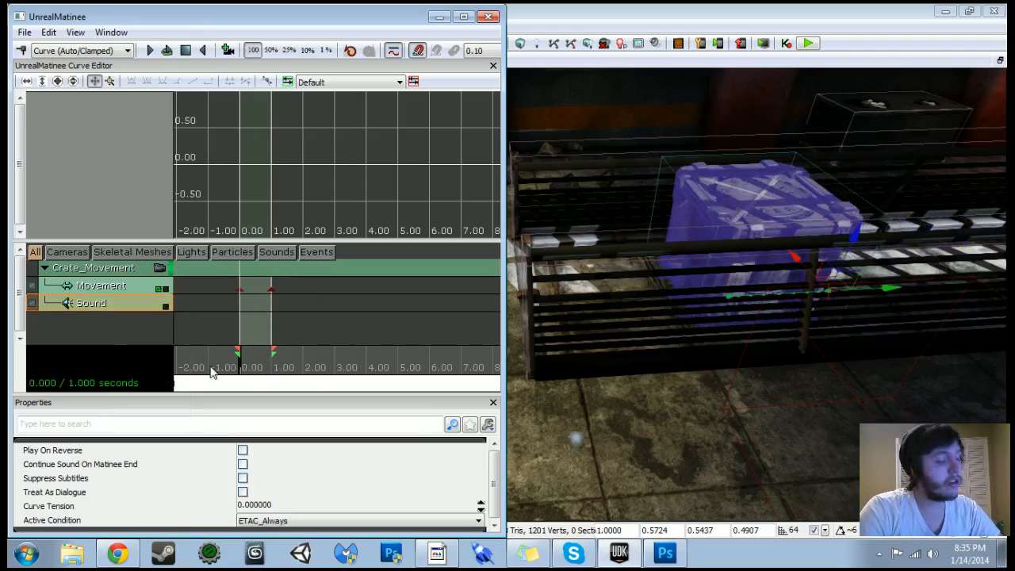
{"action": "key", "text": "Return"}
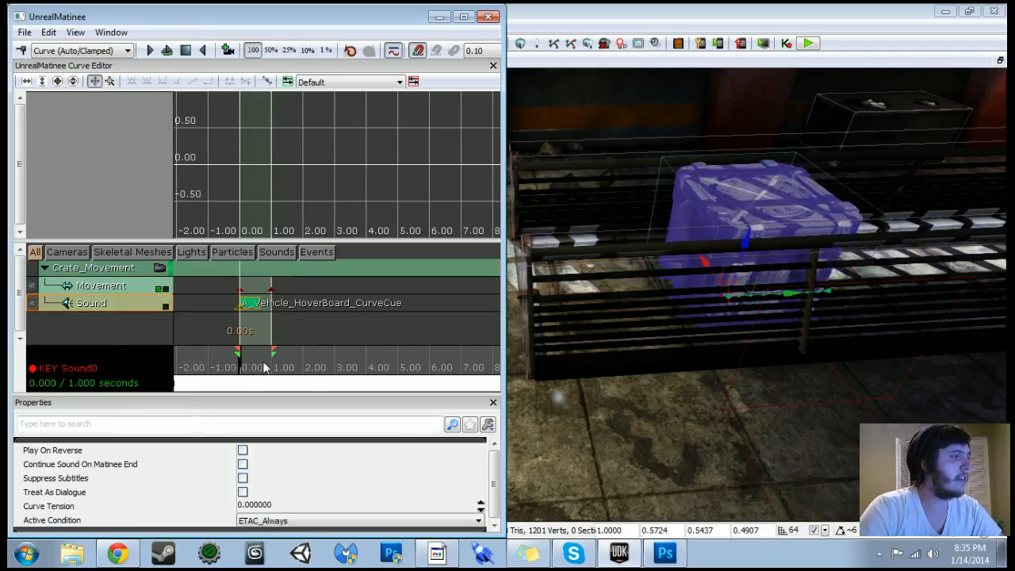
{"action": "left_click", "coordinate": [488, 16]}
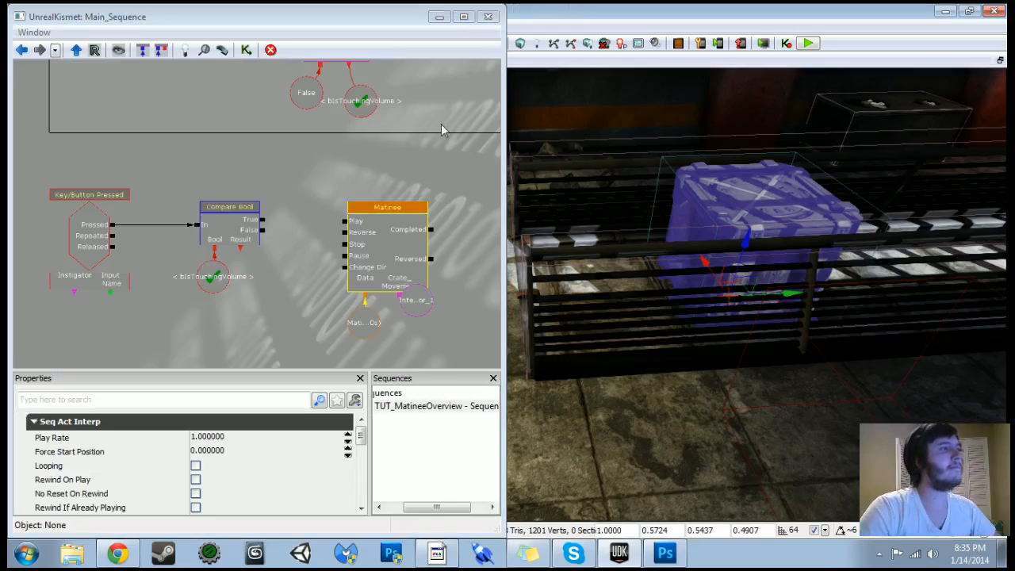
- Connect the Compare Bool's True output to the Matinee's Play input and nudge the Matinee with its variables into line
{"action": "left_click_drag", "start_coordinate": [321, 236], "coordinate": [294, 177]}
{"action": "scroll", "coordinate": [294, 176], "scroll_direction": "up", "scroll_amount": 2}
{"action": "left_click", "coordinate": [420, 255]}
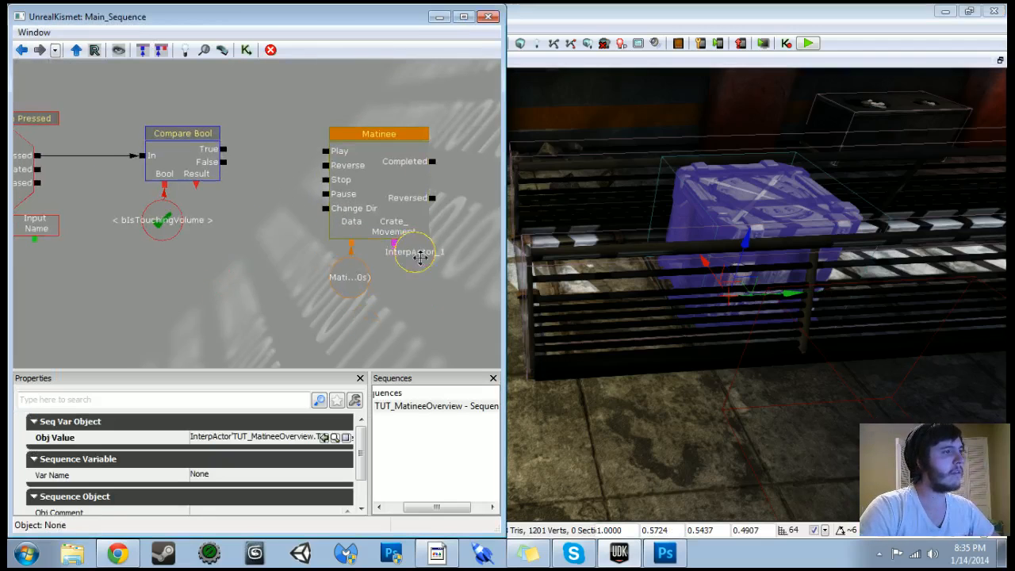
{"action": "left_click_drag", "start_coordinate": [225, 150], "coordinate": [325, 151]}
{"action": "left_click_drag", "start_coordinate": [298, 107], "coordinate": [432, 293], "text": "ctrl+alt"}
{"action": "left_click_drag", "start_coordinate": [381, 206], "coordinate": [384, 203], "text": "ctrl"}
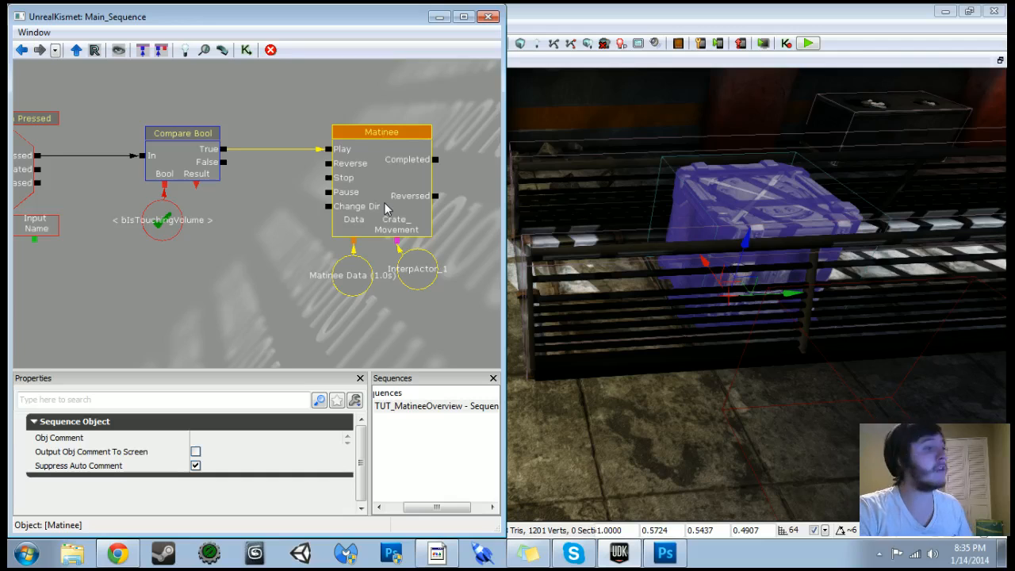
- Enable Rewind On Play and No Reset On Rewind in the crate Matinee's properties
{"action": "left_click", "coordinate": [386, 207]}
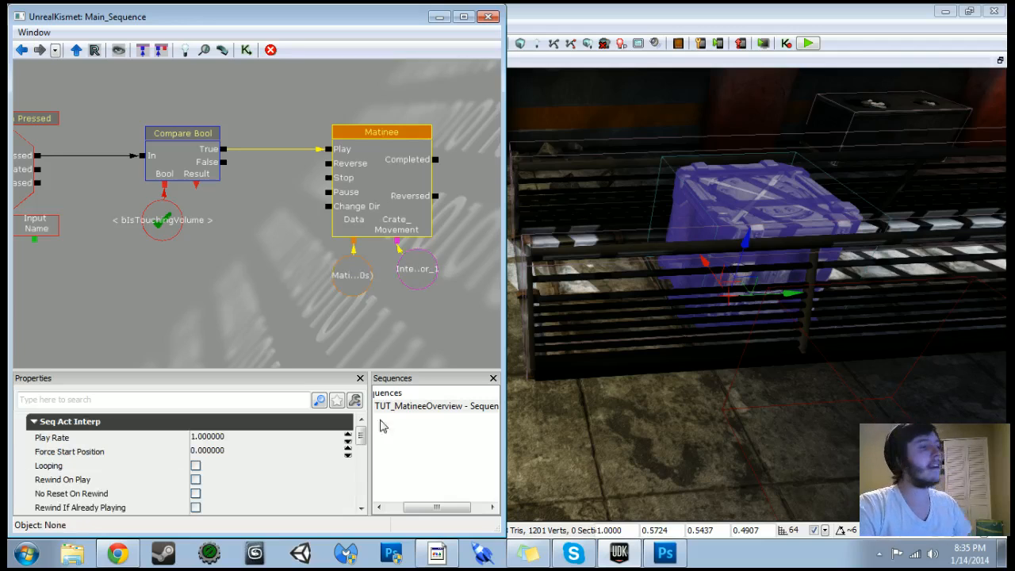
{"action": "left_click", "coordinate": [462, 18]}
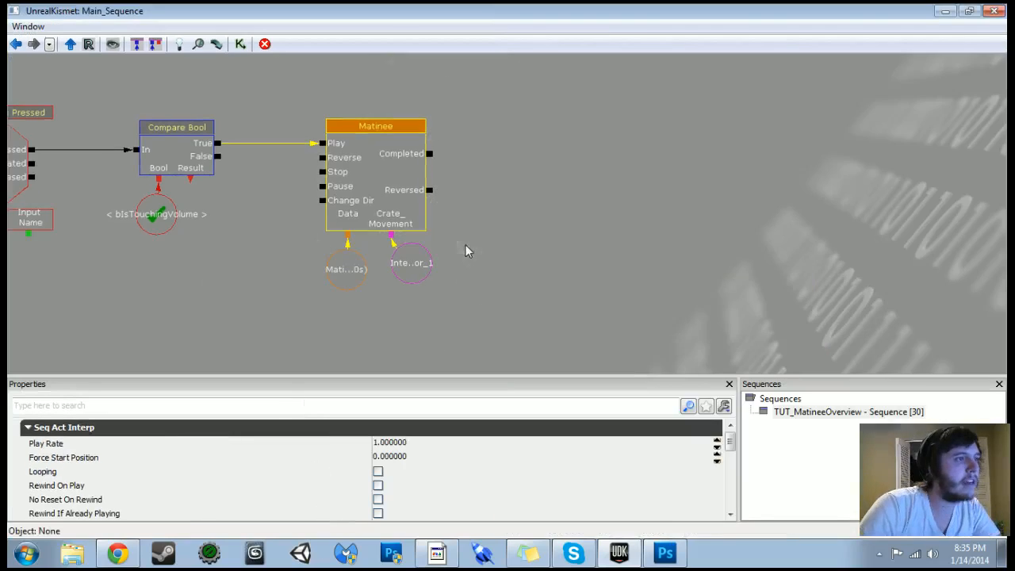
{"action": "left_click", "coordinate": [730, 514]}
{"action": "left_click", "coordinate": [729, 514]}
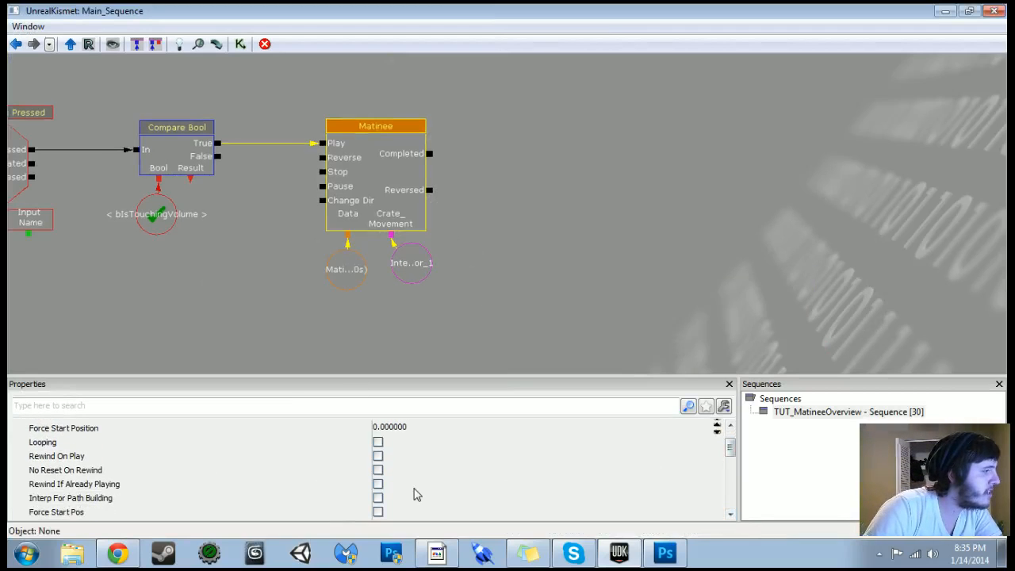
{"action": "left_click", "coordinate": [378, 457]}
{"action": "left_click", "coordinate": [378, 470]}
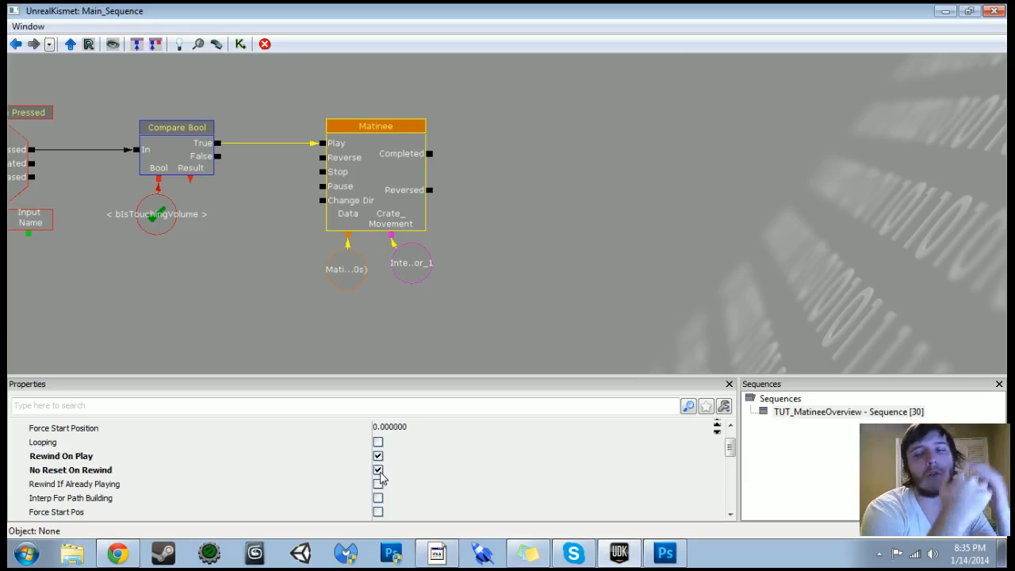
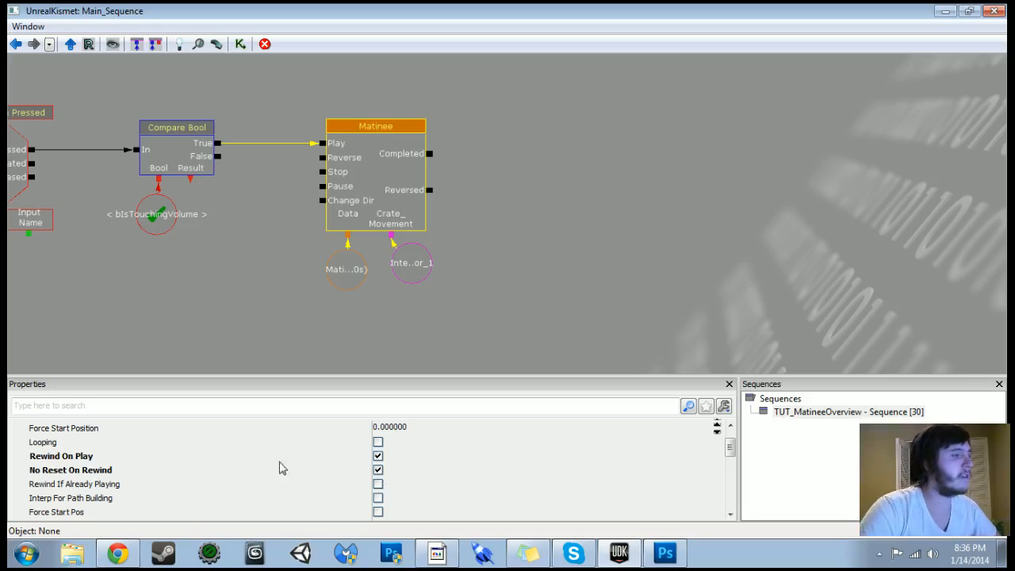
- Try Looping on the crate Matinee by play-testing one push of the crate in the level
{"action": "left_click", "coordinate": [378, 443]}
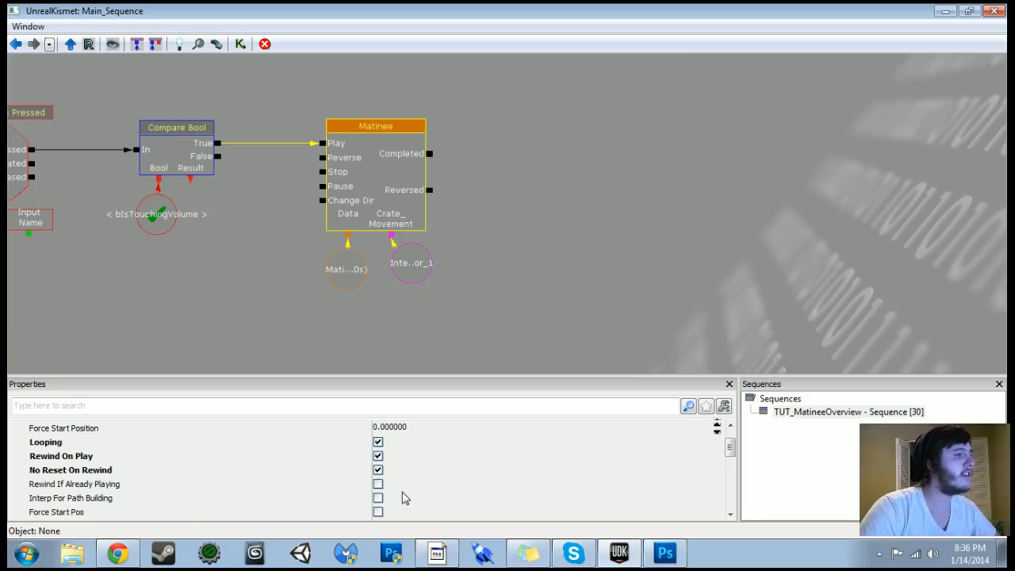
{"action": "left_click", "coordinate": [945, 12]}
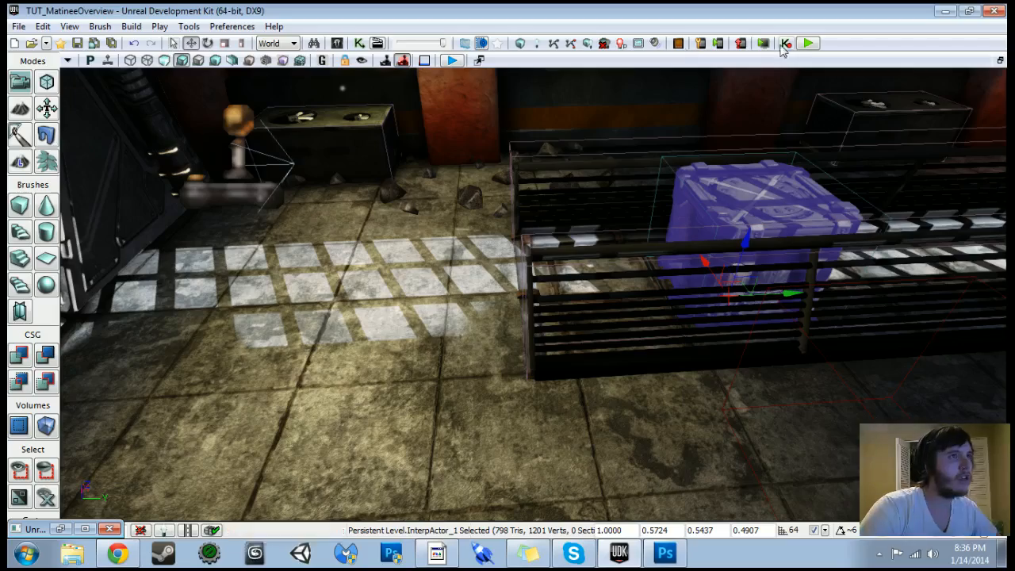
{"action": "key", "text": "ctrl+s"}
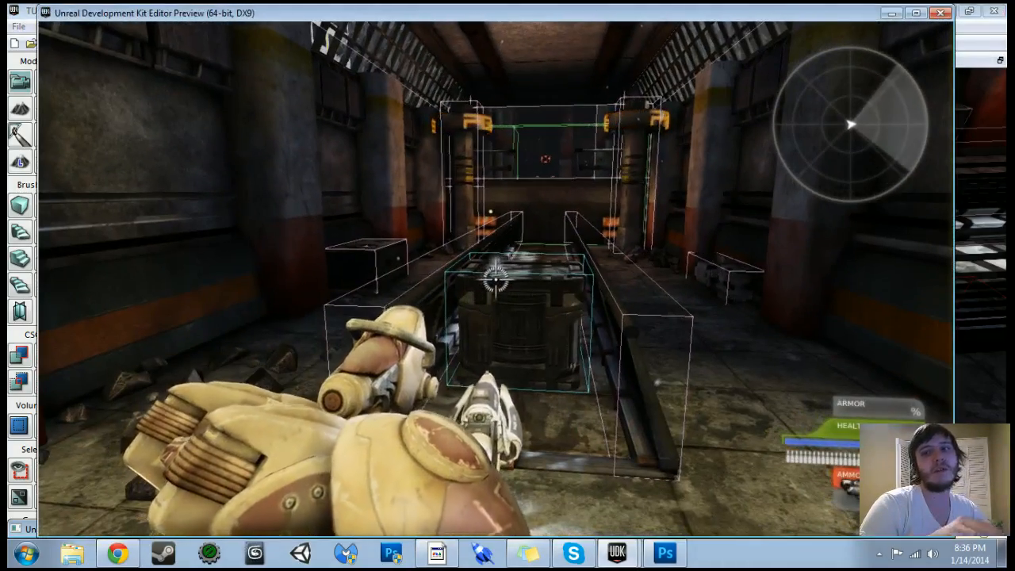
{"action": "key", "text": "w"}
{"action": "key", "text": "e"}
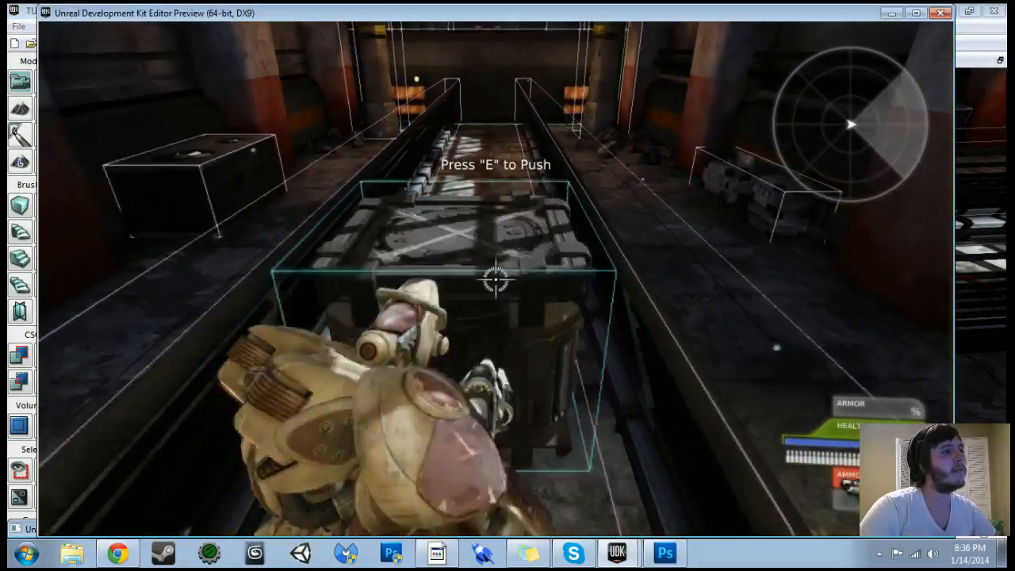
{"action": "key", "text": "s"}
{"action": "key", "text": "space"}
{"action": "key", "text": "d"}
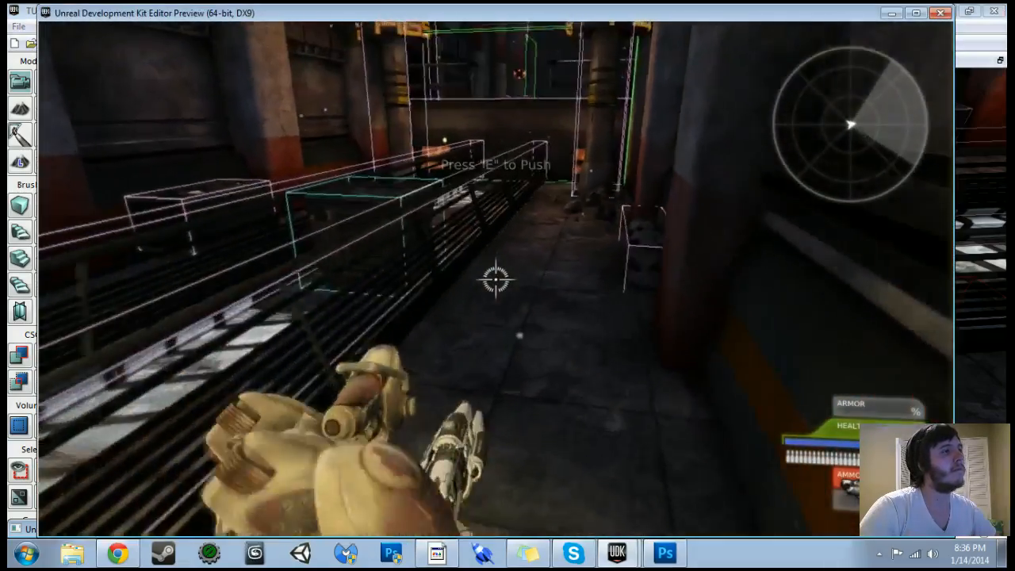
{"action": "key", "text": "w"}
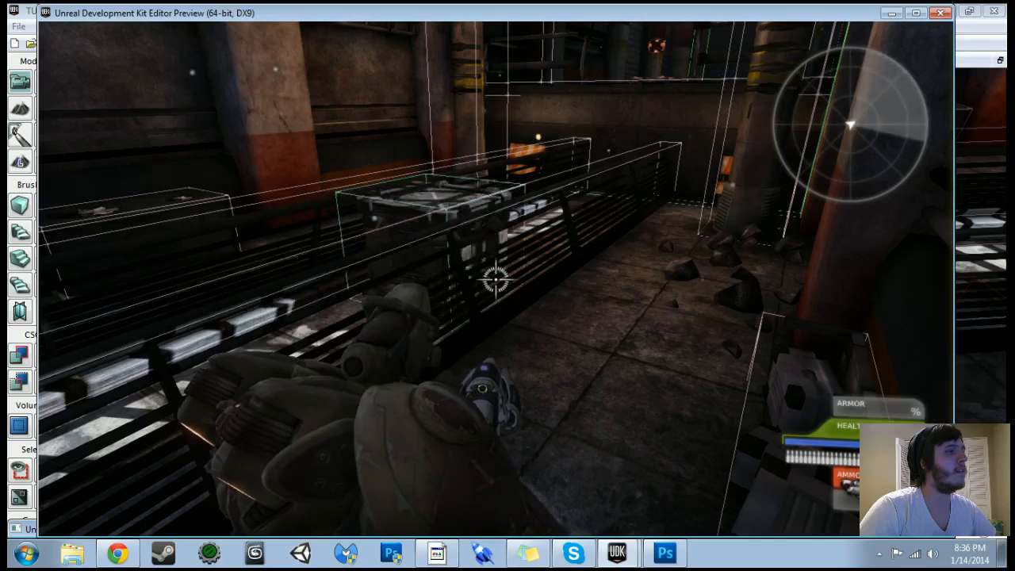
{"action": "key", "text": "Escape"}
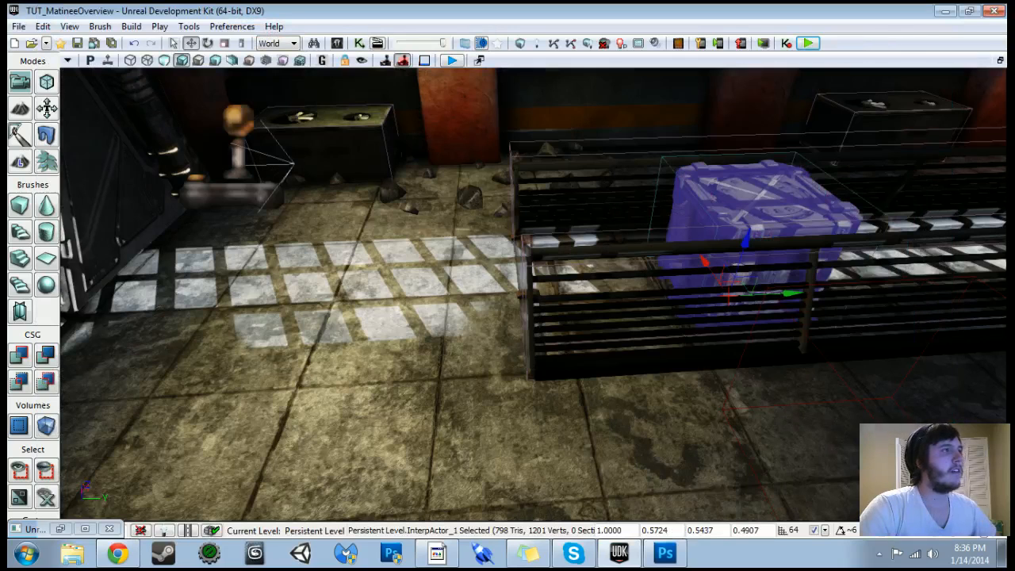
- Turn off Looping on the crate Matinee in Kismet, glance over the crate's touch event logic, and return to the level
{"action": "left_click", "coordinate": [359, 43]}
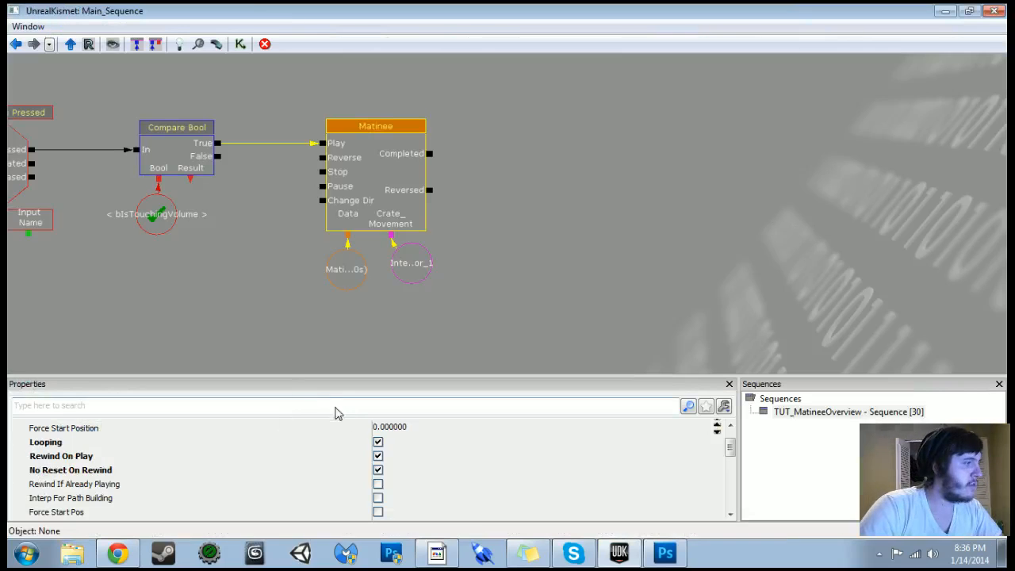
{"action": "left_click", "coordinate": [377, 441]}
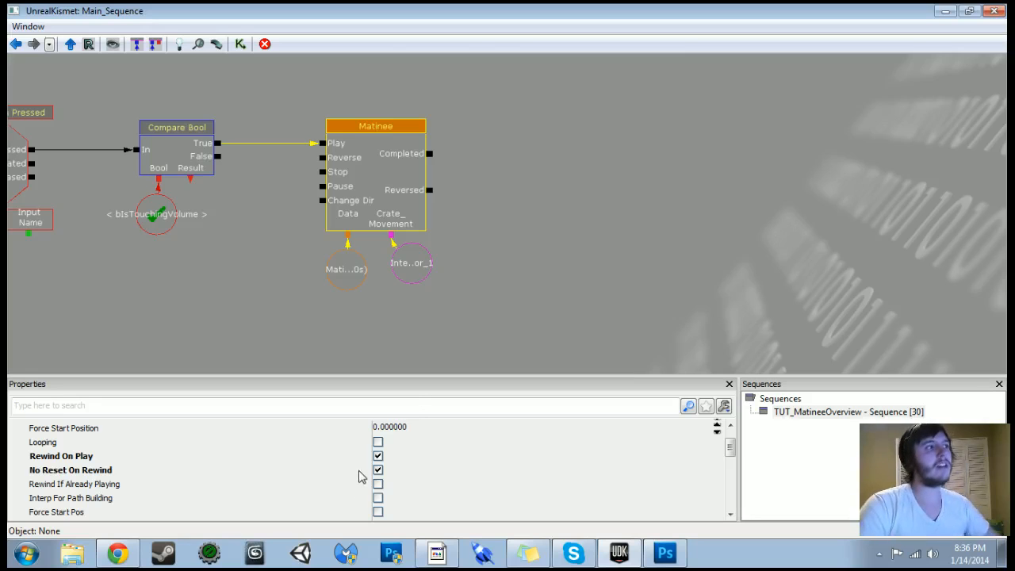
{"action": "scroll", "coordinate": [508, 214], "scroll_direction": "down", "scroll_amount": 6}
{"action": "left_click_drag", "start_coordinate": [380, 151], "coordinate": [460, 353]}
{"action": "scroll", "coordinate": [508, 214], "scroll_direction": "up", "scroll_amount": 2}
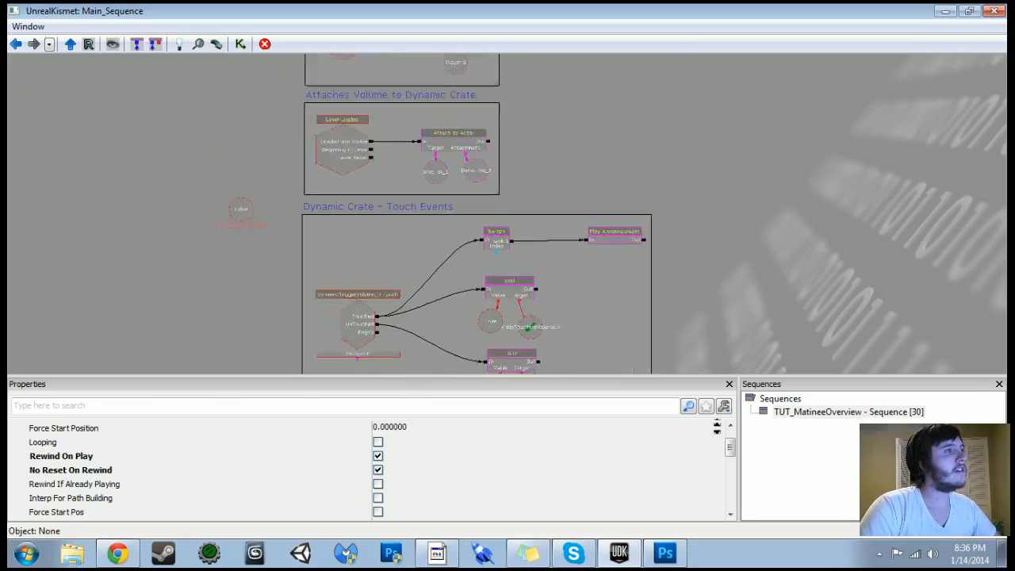
{"action": "scroll", "coordinate": [620, 339], "scroll_direction": "up", "scroll_amount": 2}
{"action": "left_click_drag", "start_coordinate": [620, 339], "coordinate": [625, 352]}
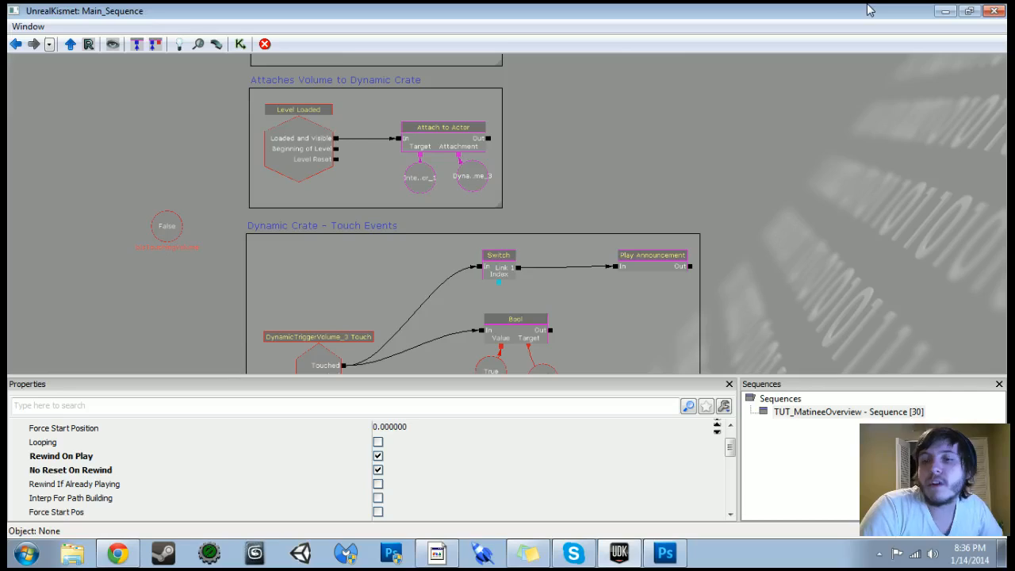
{"action": "left_click", "coordinate": [946, 11]}
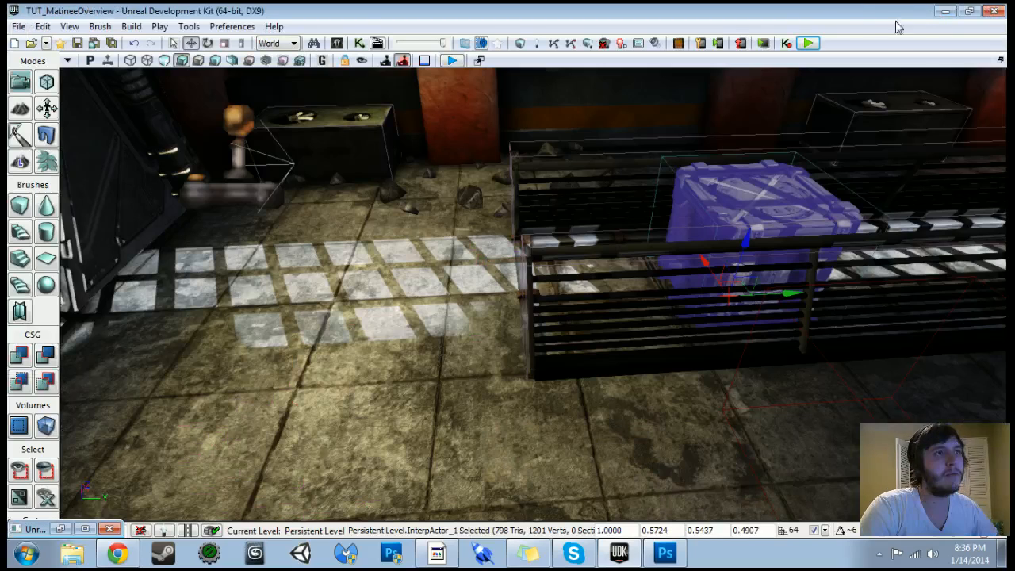
- Play-test the level and push the crate repeatedly along the rails toward the end wall
{"action": "left_click", "coordinate": [807, 43]}
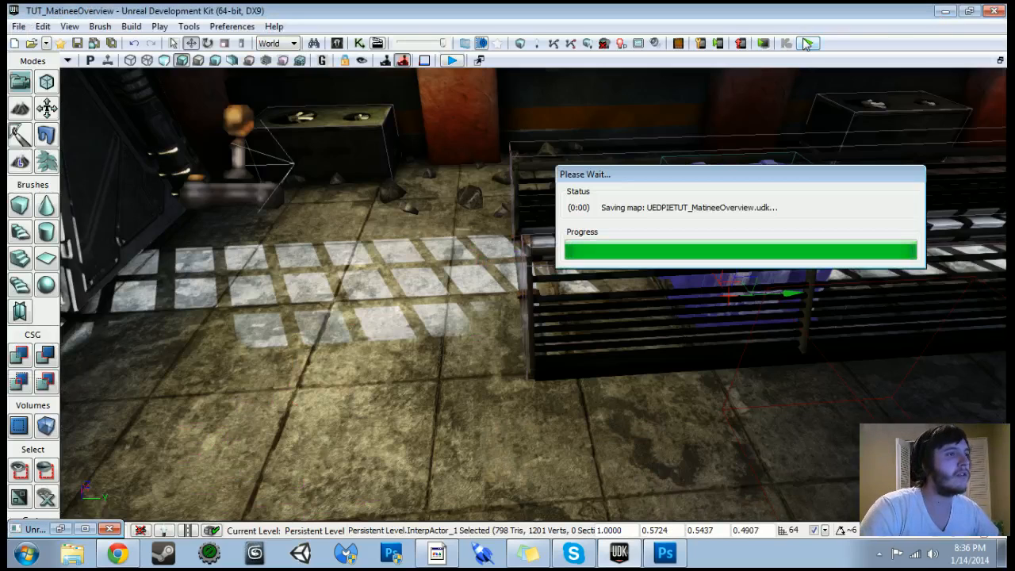
{"action": "key", "text": "w"}
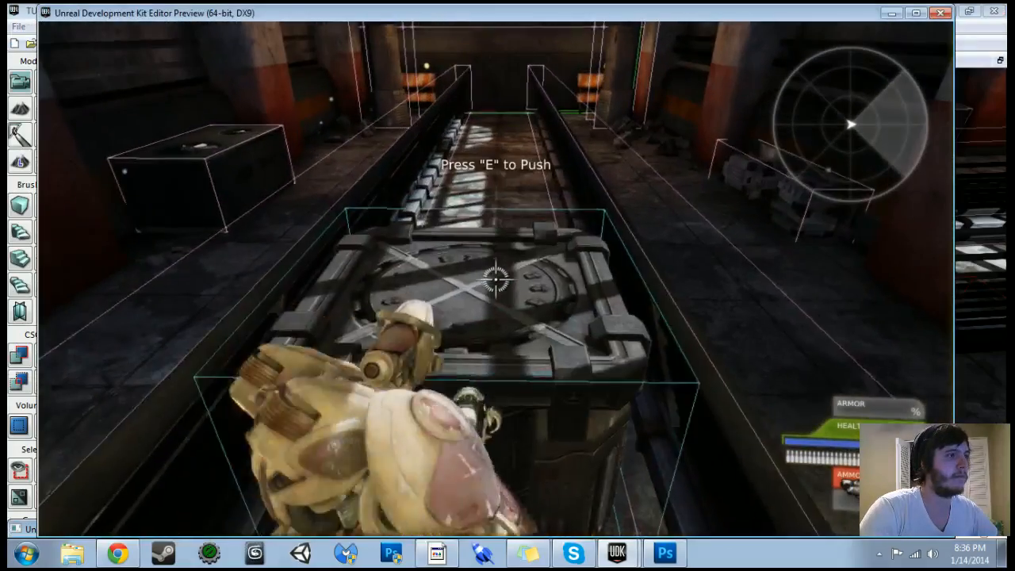
{"action": "key", "text": "e"}
{"action": "key", "text": "w"}
{"action": "key", "text": "e"}
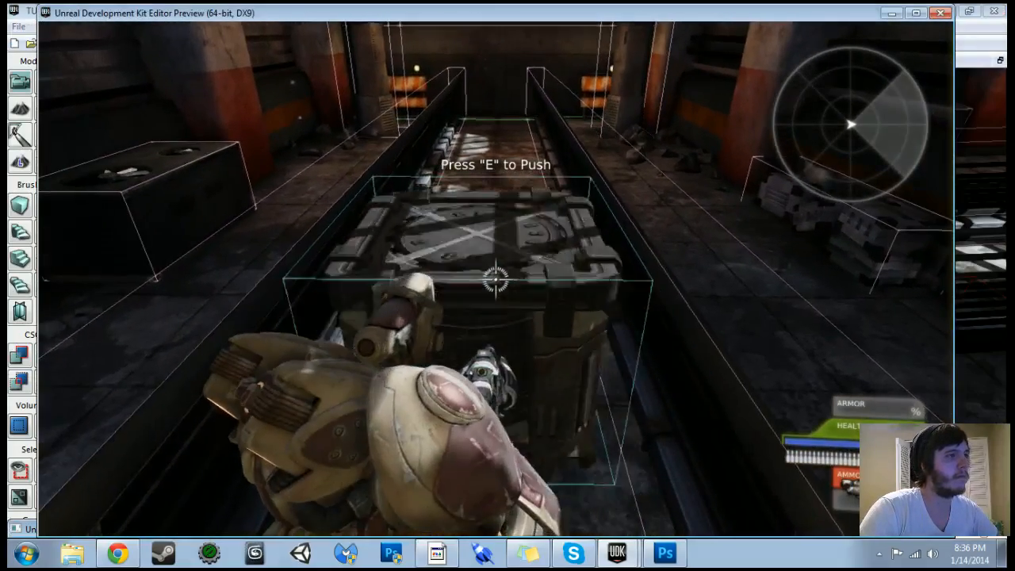
{"action": "key", "text": "w"}
{"action": "key", "text": "e"}
{"action": "key", "text": "w"}
{"action": "key", "text": "e"}
{"action": "key", "text": "w"}
{"action": "key", "text": "e"}
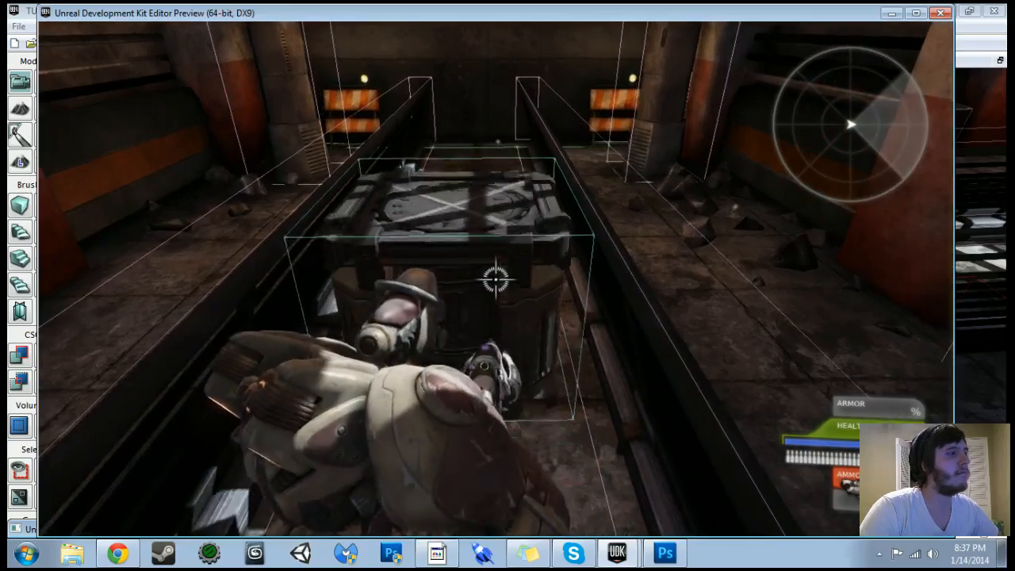
{"action": "key", "text": "w"}
{"action": "key", "text": "e"}
{"action": "key", "text": "w"}
{"action": "key", "text": "e"}
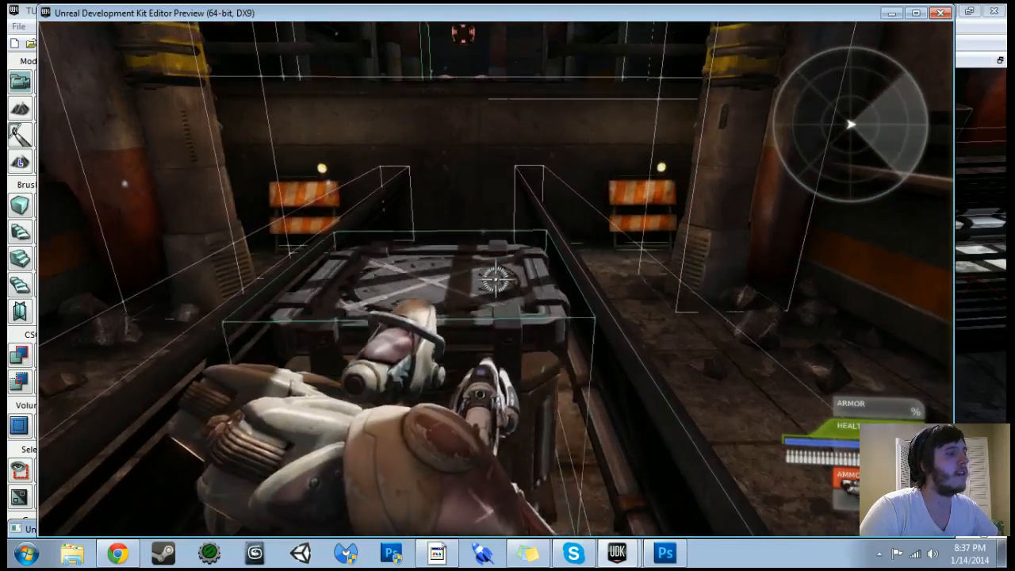
{"action": "key", "text": "w"}
{"action": "key", "text": "e"}
{"action": "key", "text": "w"}
{"action": "key", "text": "e"}
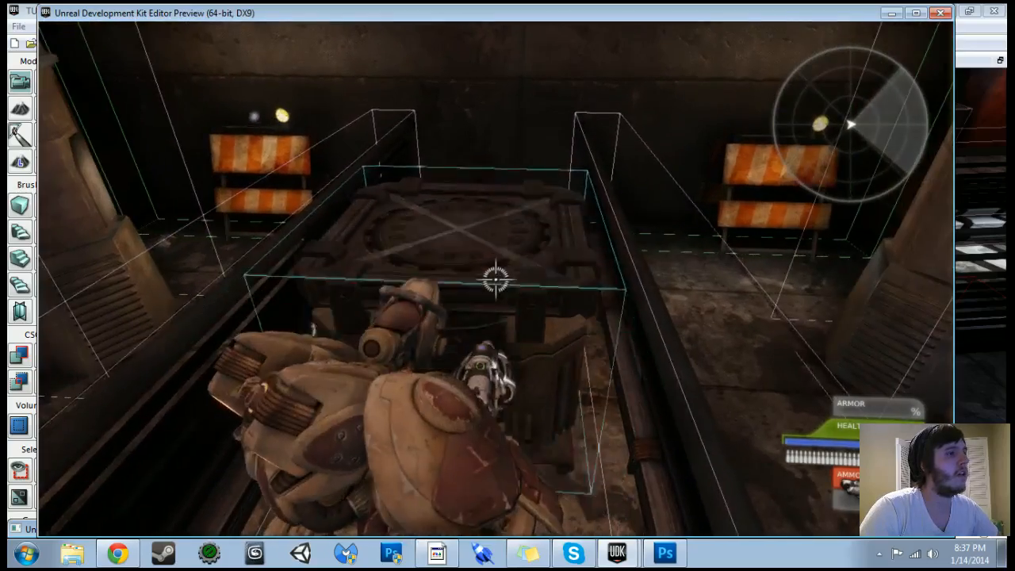
- Push the crate past the end of the rails, follow it through the wall, and end the play test
{"action": "key", "text": "w"}
{"action": "key", "text": "w"}
{"action": "key", "text": "e"}
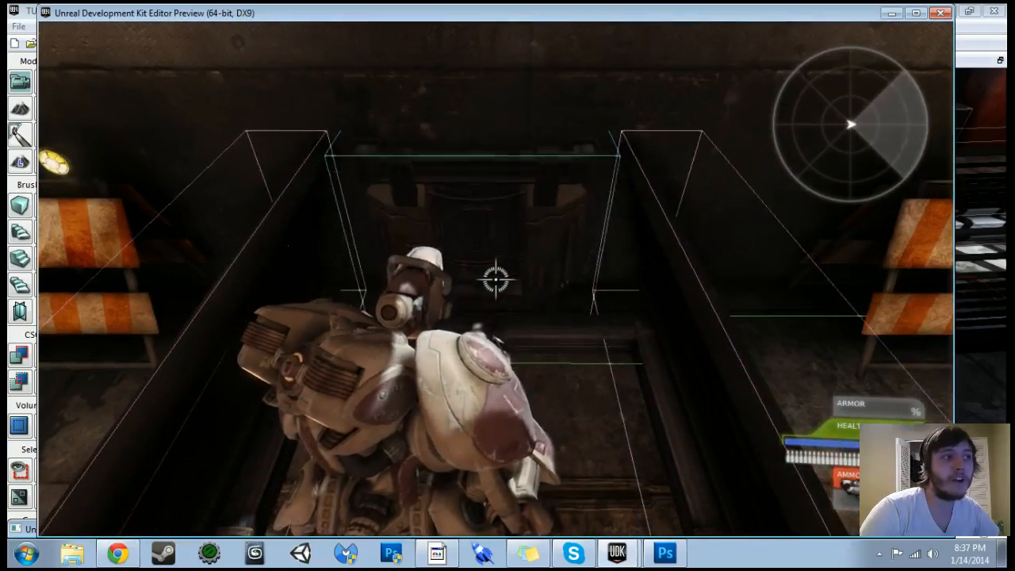
{"action": "key", "text": "w"}
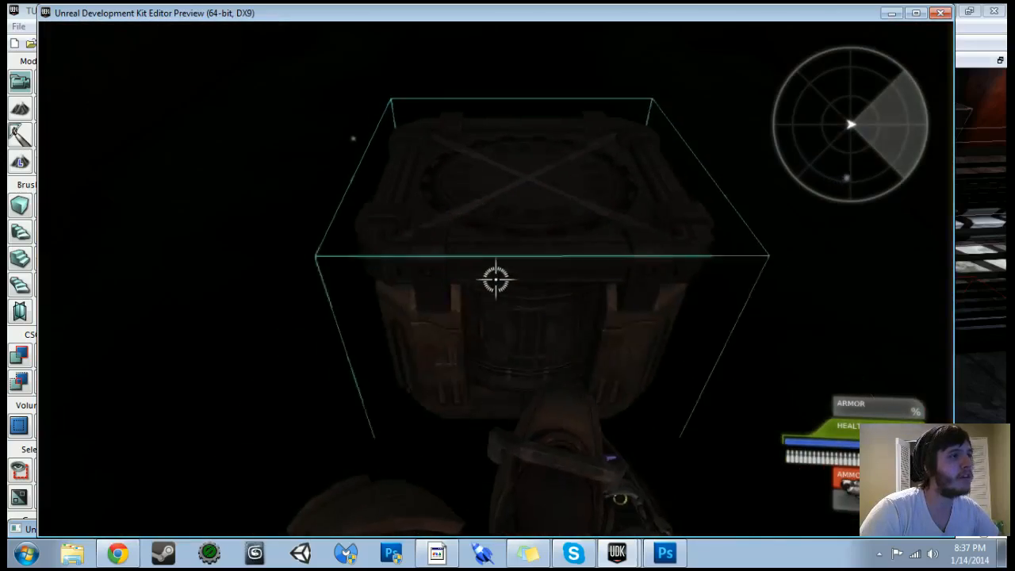
{"action": "key", "text": "s"}
{"action": "key", "text": "w"}
{"action": "key", "text": "s"}
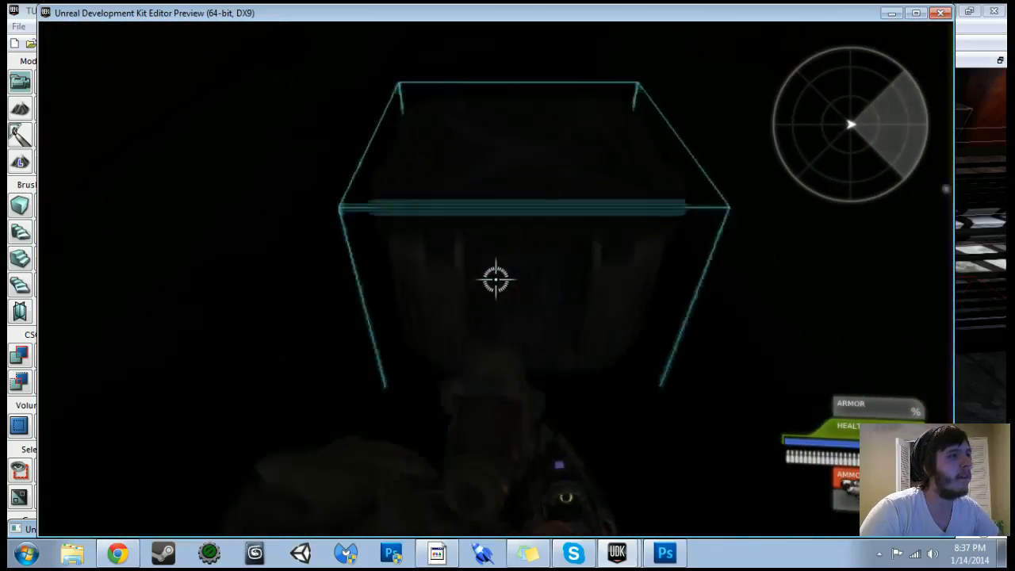
{"action": "key", "text": "Escape"}
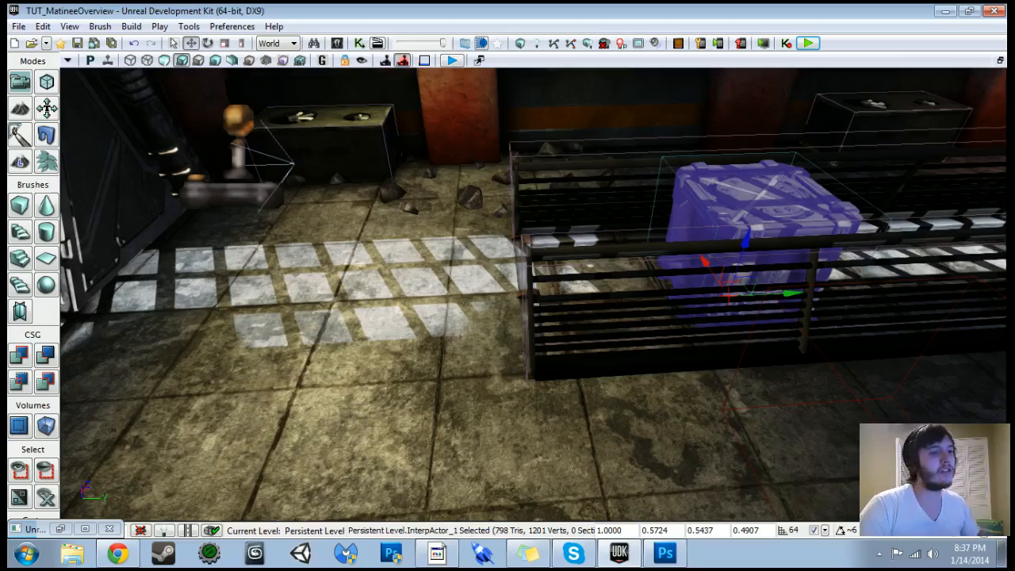
- Set the drag grid to 128, raise the builder brush at the end of the rails, and delete the old trigger volume there
{"action": "key", "text": "w"}
{"action": "right_click_drag", "start_coordinate": [533, 293], "coordinate": [688, 303]}
{"action": "left_click", "coordinate": [530, 390]}
{"action": "right_click_drag", "start_coordinate": [530, 391], "coordinate": [525, 366]}
{"action": "key", "text": "s"}
{"action": "key", "text": "w"}
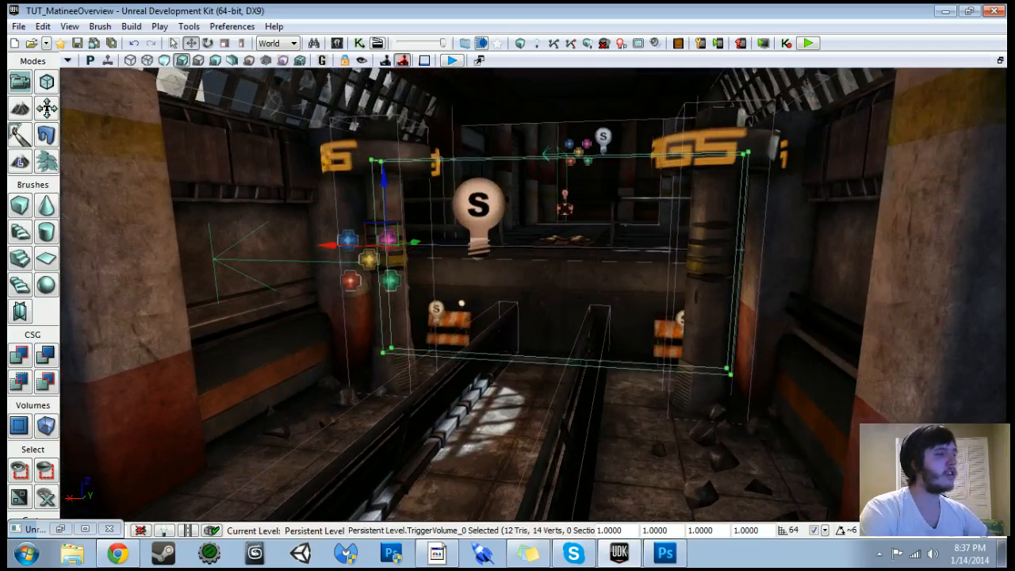
{"action": "left_click", "coordinate": [524, 359]}
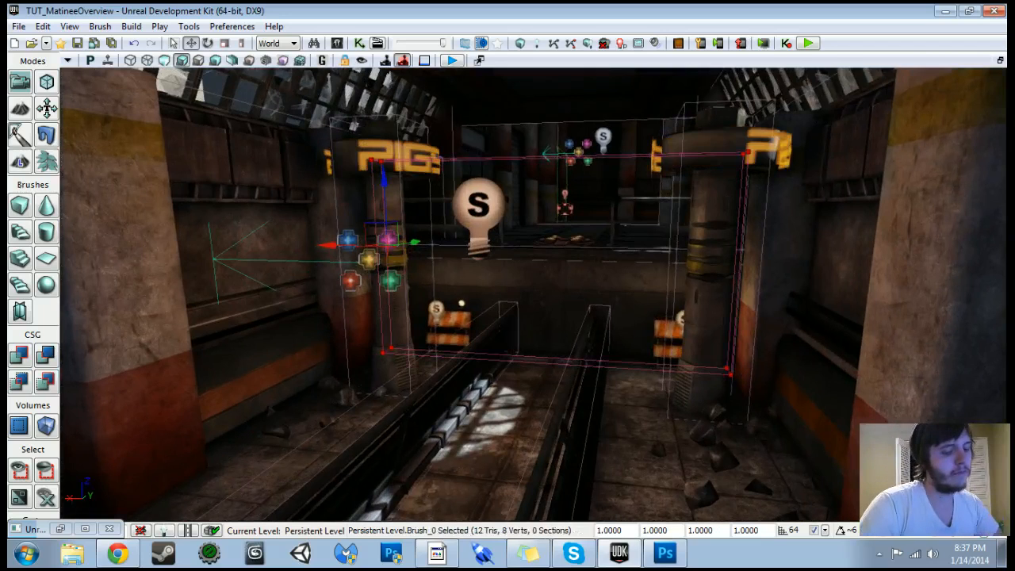
{"action": "key", "text": "bracketright"}
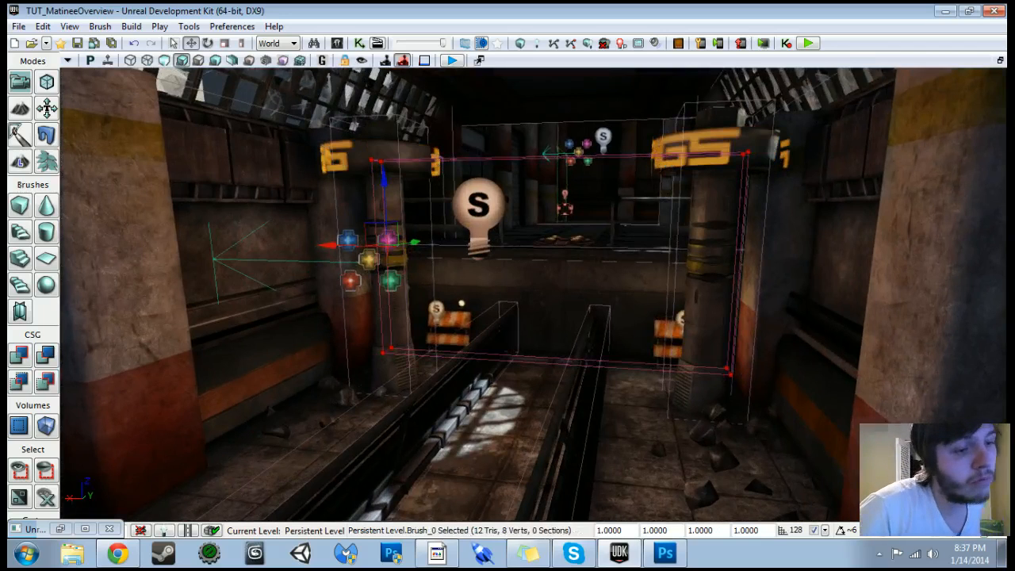
{"action": "right_click_drag", "start_coordinate": [444, 317], "coordinate": [440, 265]}
{"action": "left_click_drag", "start_coordinate": [395, 268], "coordinate": [393, 174]}
{"action": "left_click", "coordinate": [548, 255]}
{"action": "key", "text": "Delete"}
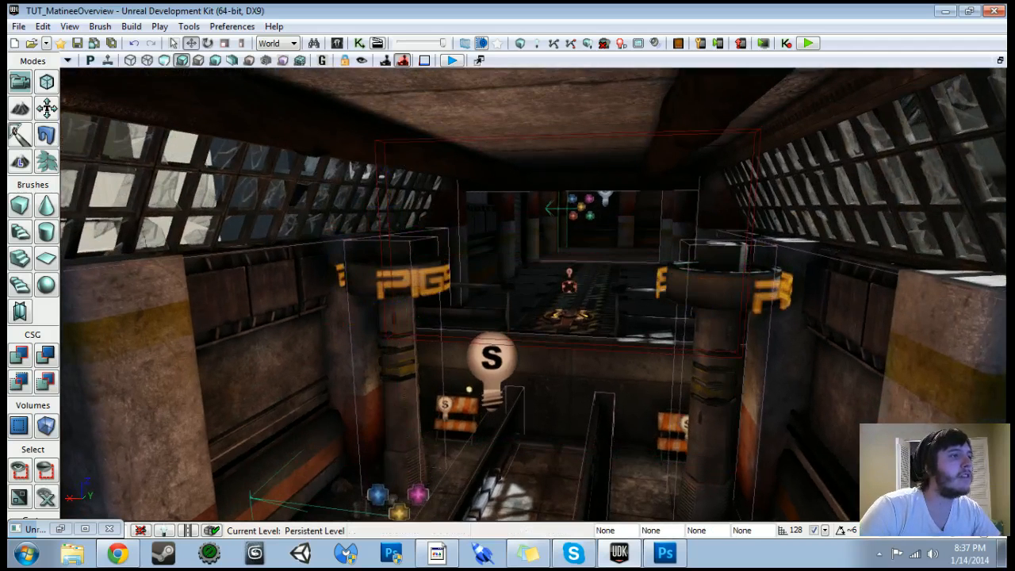
- Lower the builder brush back between the pillars at the end of the rails and add a TriggerVolume from it
{"action": "left_click", "coordinate": [547, 343]}
{"action": "left_click_drag", "start_coordinate": [386, 162], "coordinate": [391, 263]}
{"action": "left_click", "coordinate": [46, 427]}
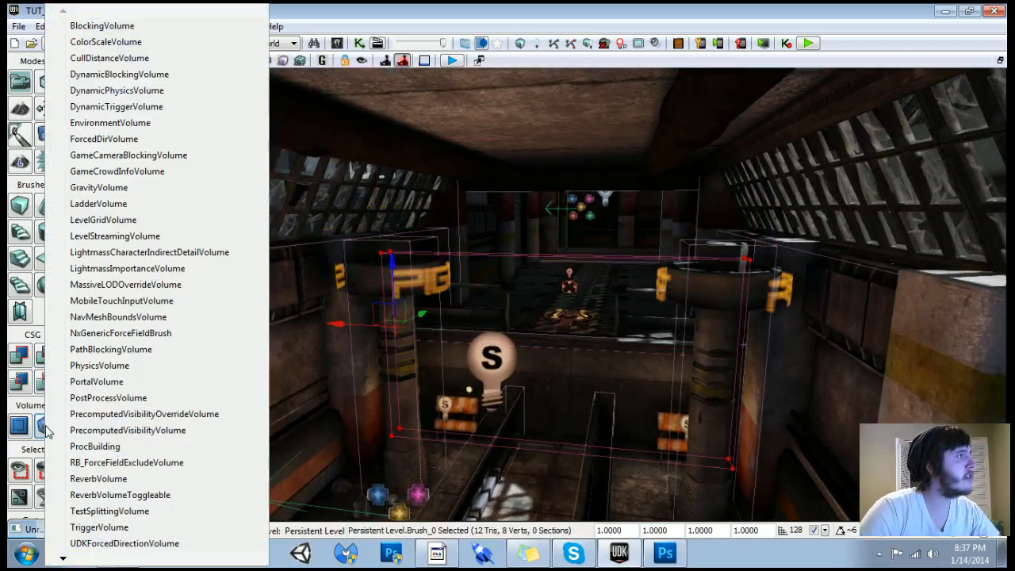
{"action": "left_click", "coordinate": [125, 533]}
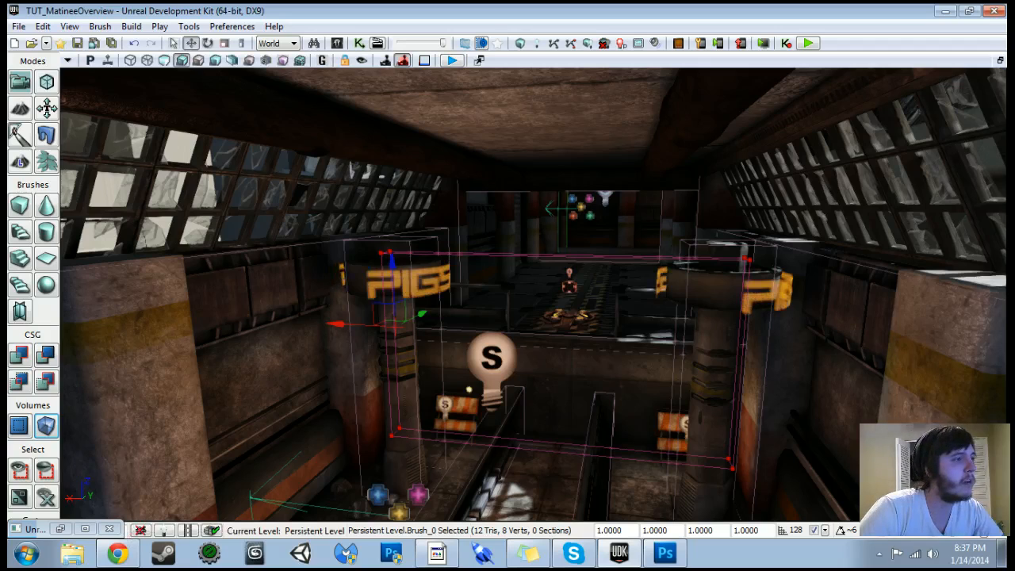
{"action": "mouse_move", "coordinate": [533, 293]}
{"action": "left_mouse_down"}
{"action": "mouse_move", "coordinate": [516, 341]}
{"action": "mouse_move", "coordinate": [530, 313]}
{"action": "left_mouse_up"}
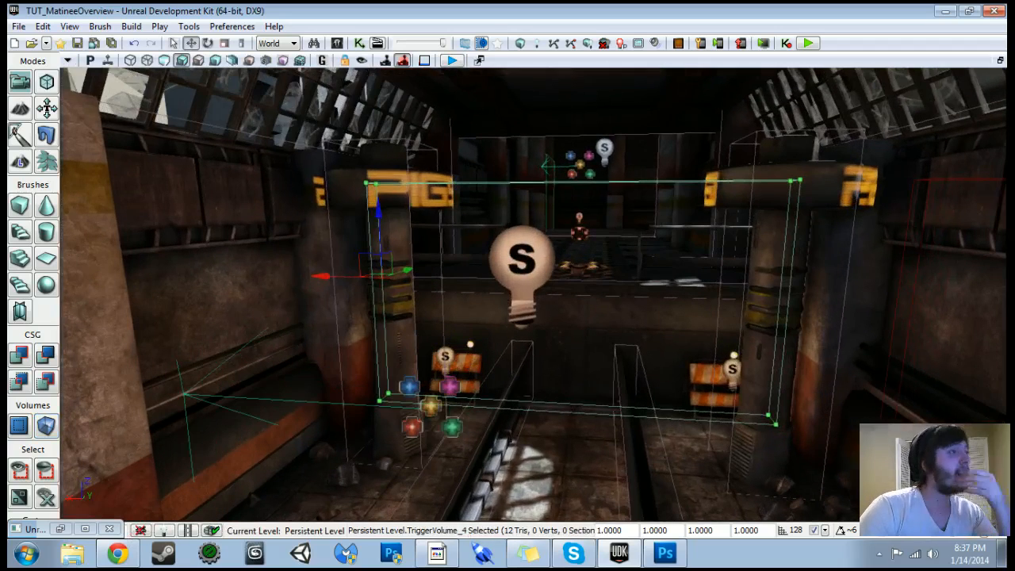
- In Kismet, create a Touch event for the new trigger volume and place it below the crate's key-press logic
{"action": "left_click", "coordinate": [360, 42]}
{"action": "scroll", "coordinate": [379, 213], "scroll_direction": "down", "scroll_amount": 2}
{"action": "left_click_drag", "start_coordinate": [379, 212], "coordinate": [379, 54]}
{"action": "left_click_drag", "start_coordinate": [391, 250], "coordinate": [404, 208]}
{"action": "scroll", "coordinate": [406, 213], "scroll_direction": "up", "scroll_amount": 1}
{"action": "left_click_drag", "start_coordinate": [411, 270], "coordinate": [423, 168]}
{"action": "scroll", "coordinate": [307, 250], "scroll_direction": "up", "scroll_amount": 3}
{"action": "right_click", "coordinate": [362, 239]}
{"action": "mouse_move", "coordinate": [449, 370]}
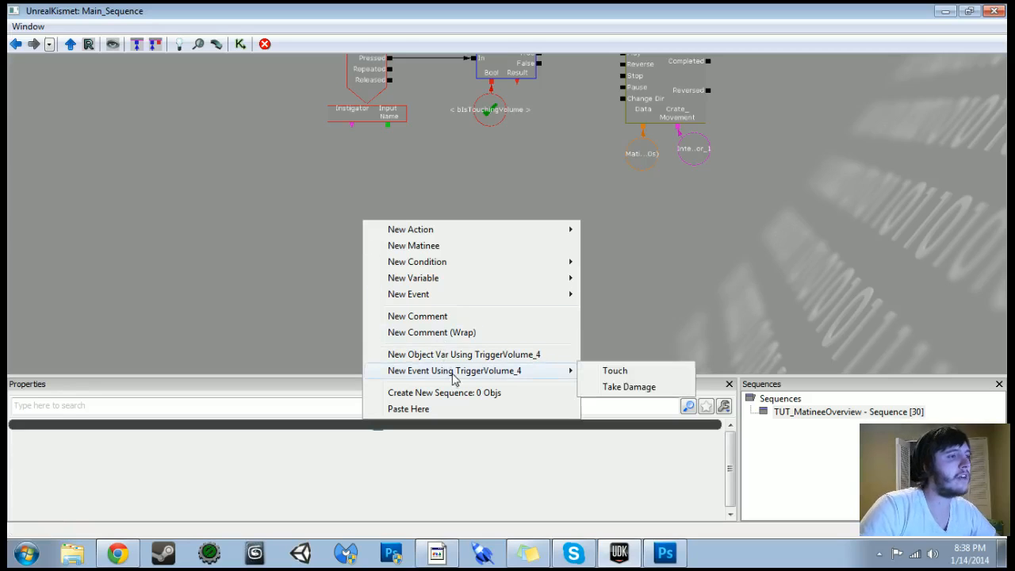
{"action": "left_click", "coordinate": [613, 371]}
{"action": "left_click_drag", "start_coordinate": [408, 267], "coordinate": [343, 239]}
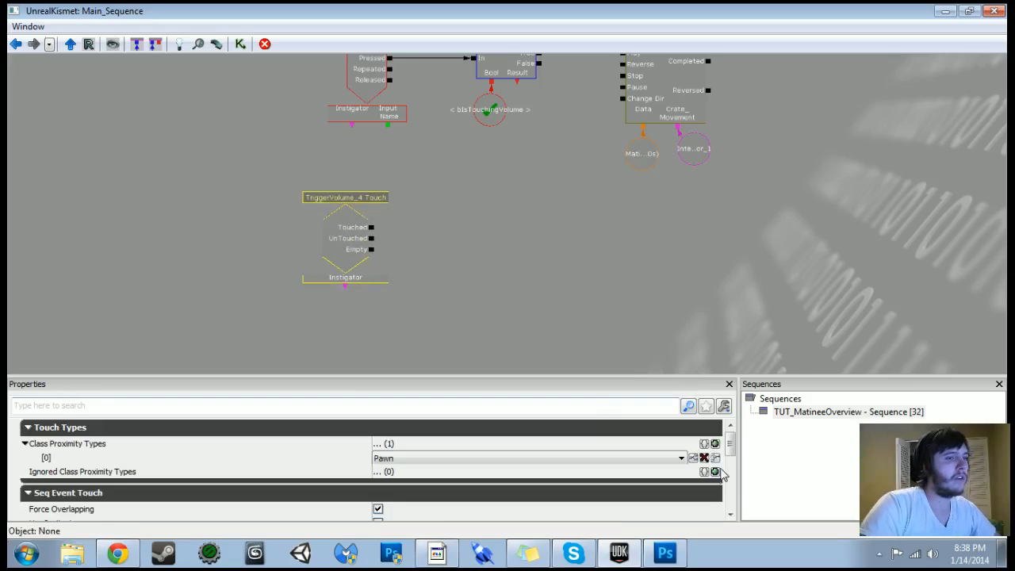
- Replace the Pawn entry in the new Touch event's Class Proximity Types with DynamicTriggerVolume
{"action": "scroll", "coordinate": [728, 464], "scroll_direction": "down", "scroll_amount": 5}
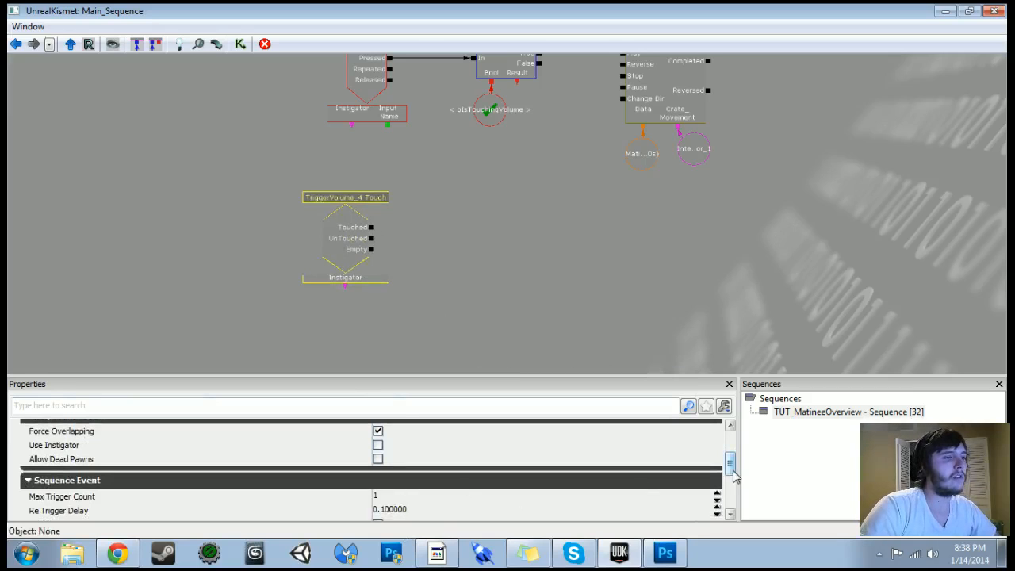
{"action": "scroll", "coordinate": [733, 468], "scroll_direction": "up", "scroll_amount": 5}
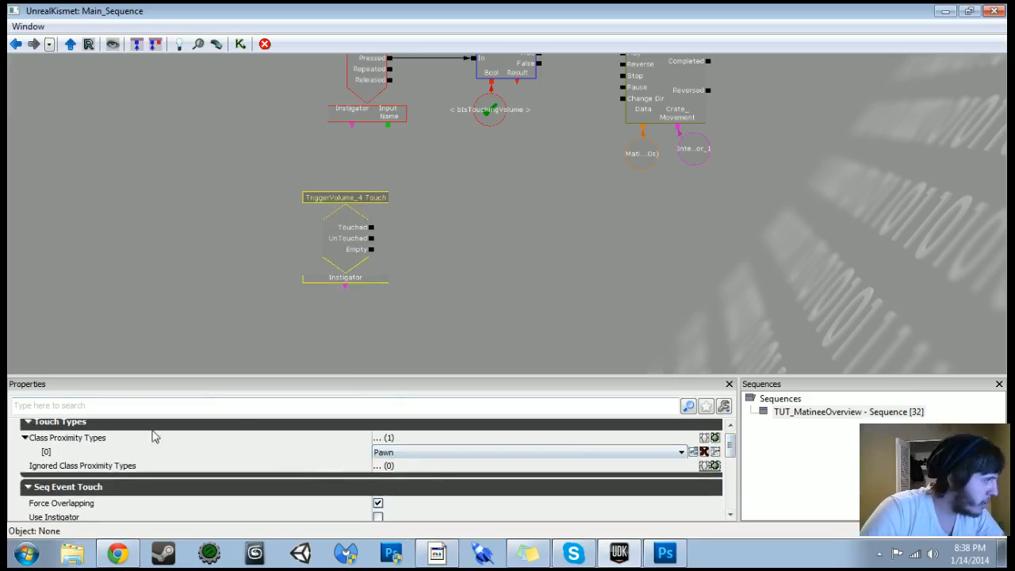
{"action": "left_click_drag", "start_coordinate": [143, 373], "coordinate": [143, 327]}
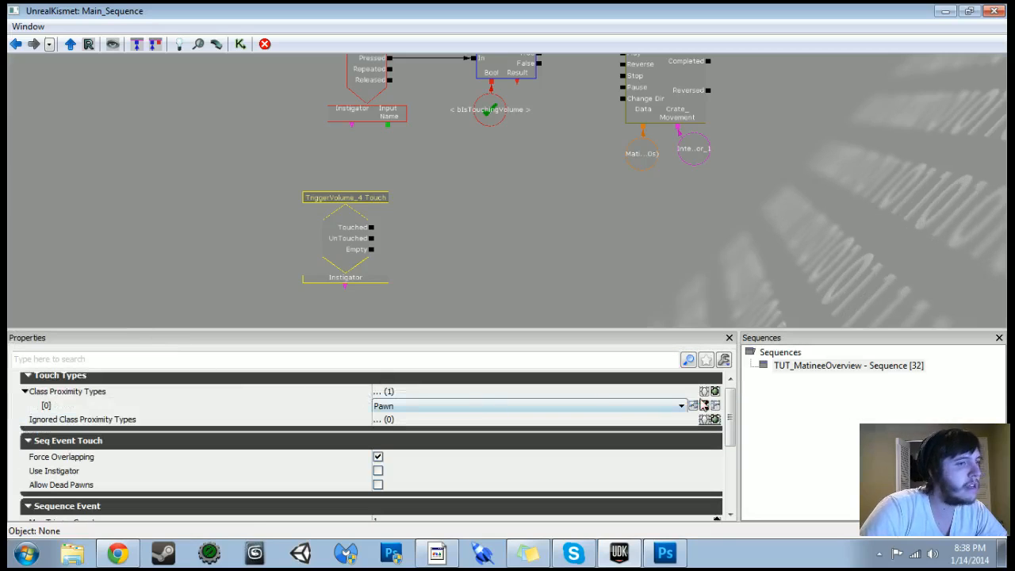
{"action": "left_click_drag", "start_coordinate": [730, 409], "coordinate": [733, 392]}
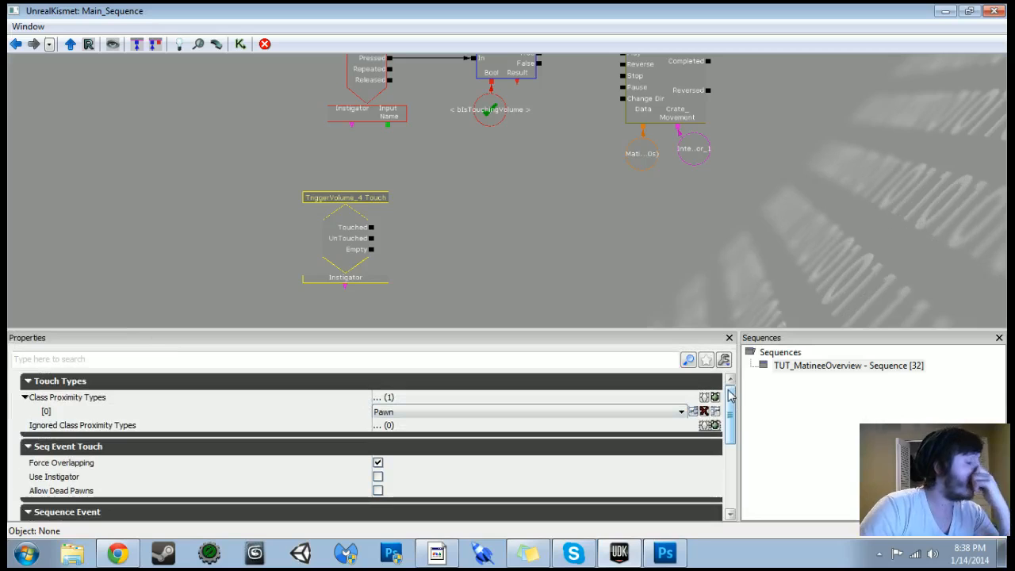
{"action": "left_click", "coordinate": [703, 411]}
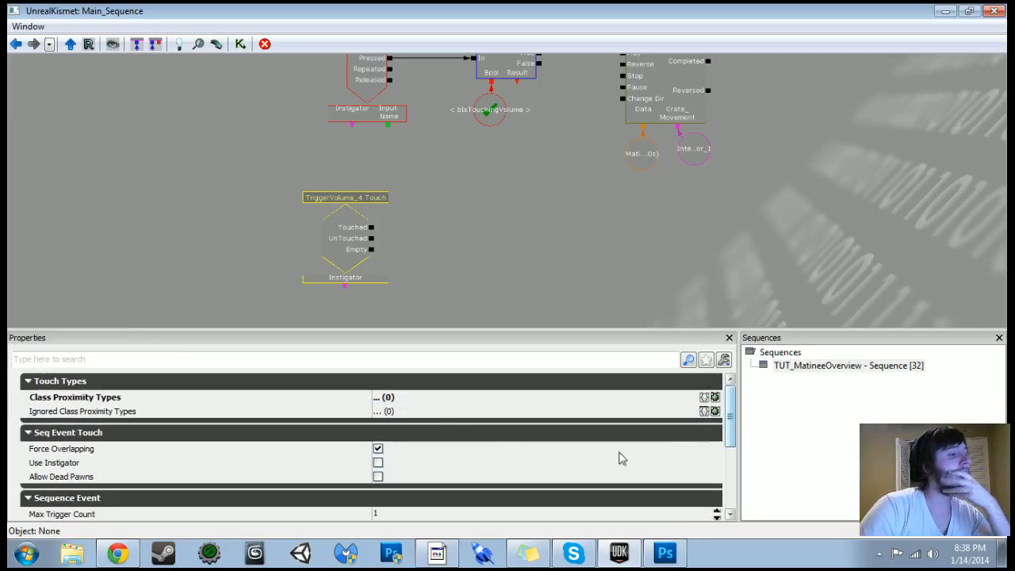
{"action": "left_click", "coordinate": [715, 397]}
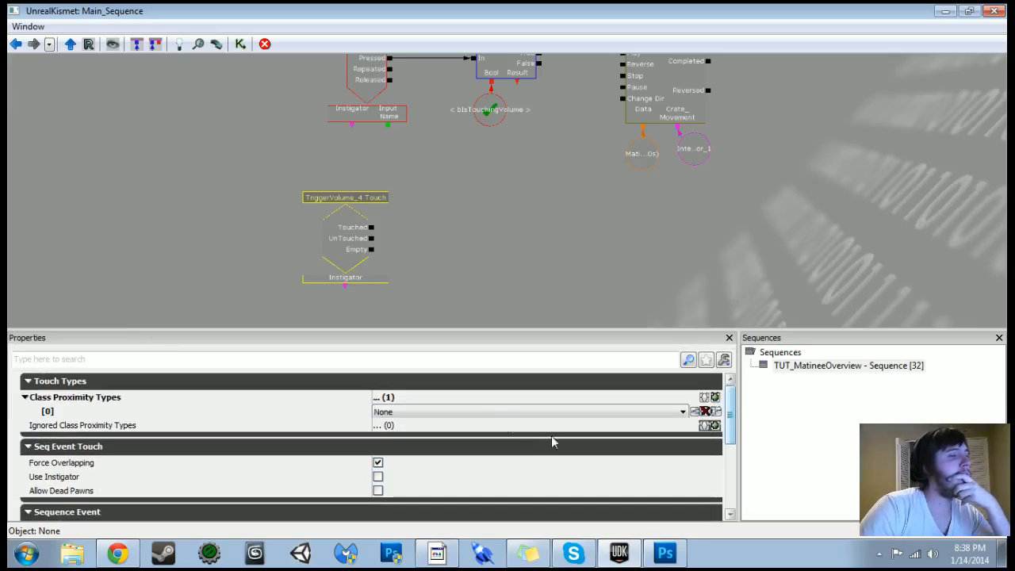
{"action": "left_click", "coordinate": [491, 411]}
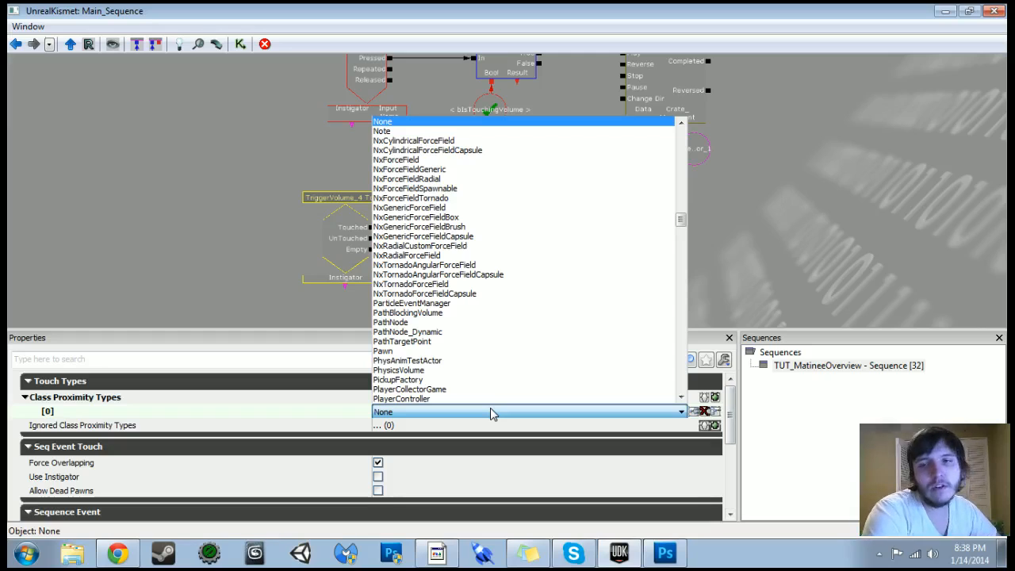
{"action": "type", "text": "dy"}
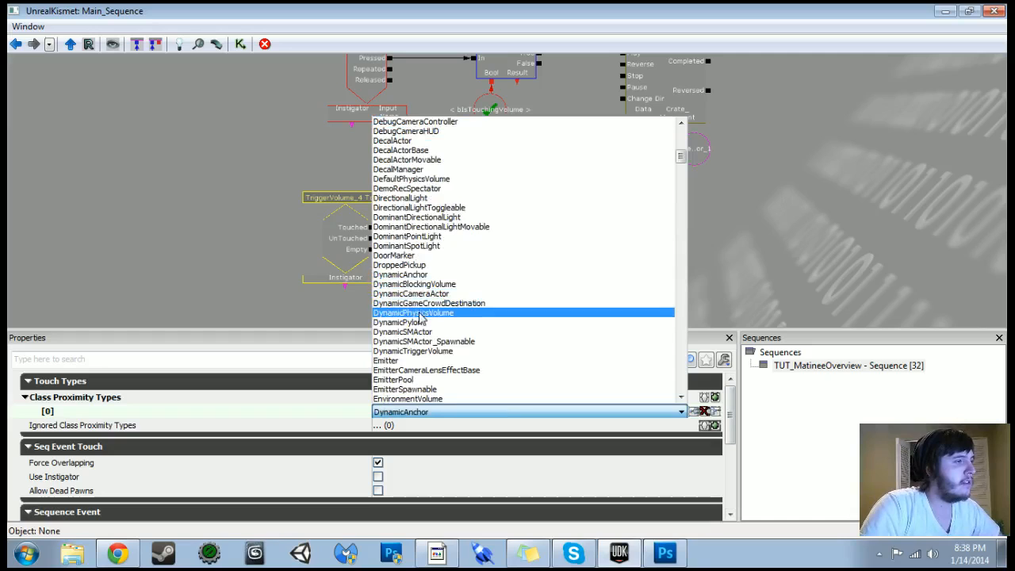
{"action": "left_click", "coordinate": [421, 351]}
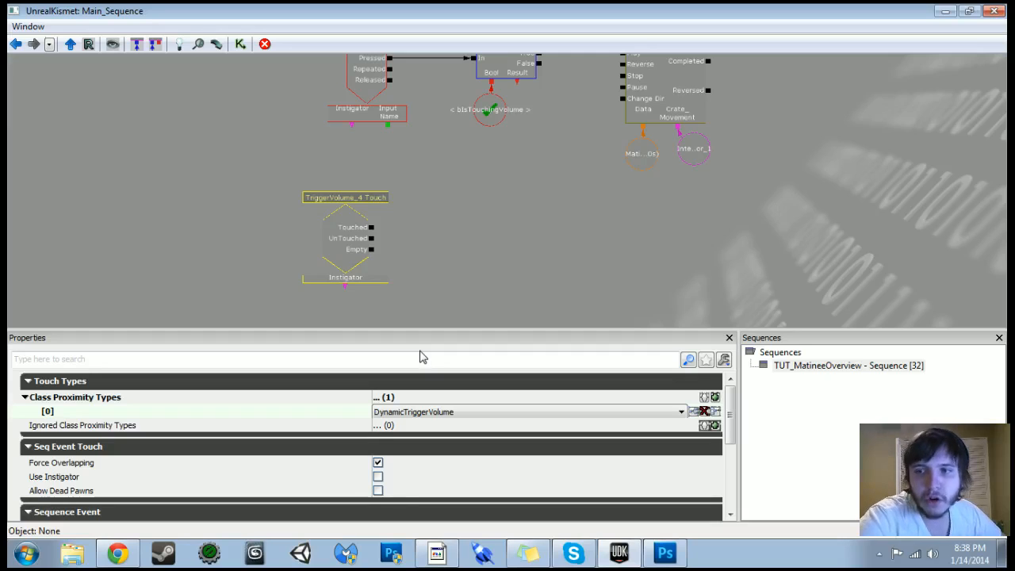
- Add a Toggle action beside the new trigger volume's Touch event, below the Compare Bool logic
{"action": "scroll", "coordinate": [369, 184], "scroll_direction": "up", "scroll_amount": 1}
{"action": "left_click_drag", "start_coordinate": [377, 184], "coordinate": [316, 237]}
{"action": "scroll", "coordinate": [357, 284], "scroll_direction": "down", "scroll_amount": 2}
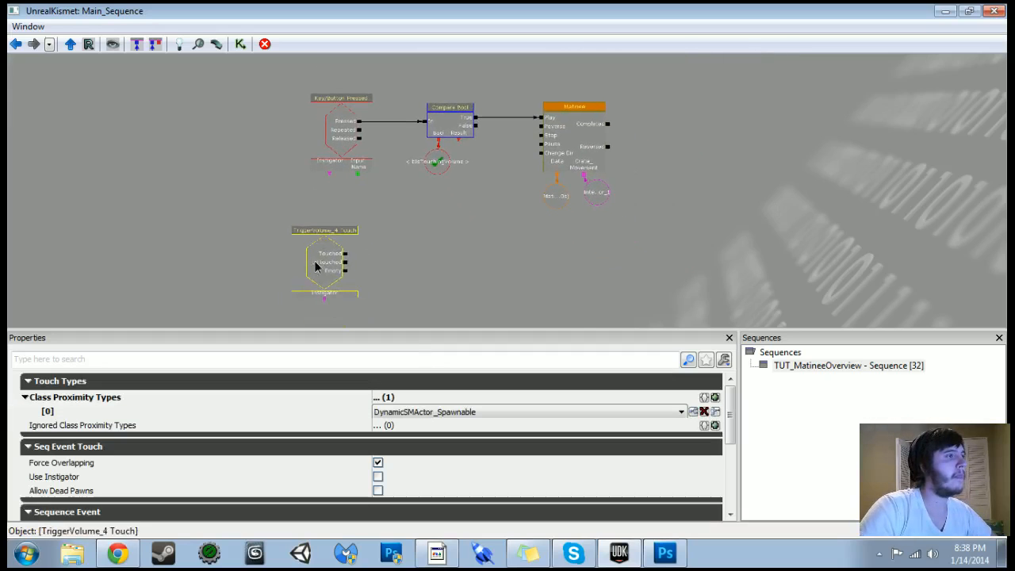
{"action": "scroll", "coordinate": [503, 183], "scroll_direction": "up", "scroll_amount": 1}
{"action": "scroll", "coordinate": [408, 264], "scroll_direction": "up", "scroll_amount": 1}
{"action": "left_click_drag", "start_coordinate": [408, 263], "coordinate": [408, 233]}
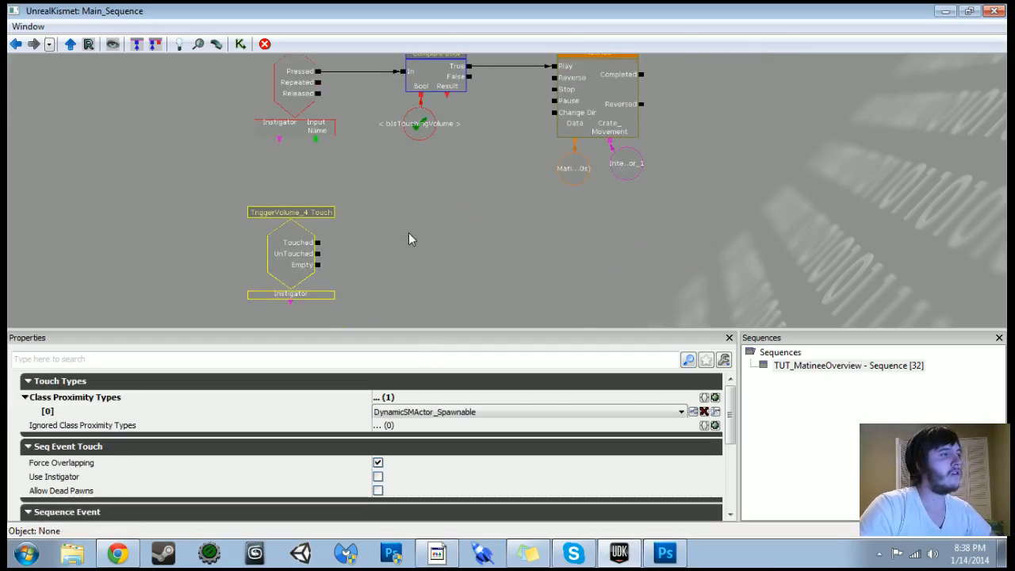
{"action": "right_click", "coordinate": [409, 215]}
{"action": "mouse_move", "coordinate": [458, 223]}
{"action": "mouse_move", "coordinate": [682, 528]}
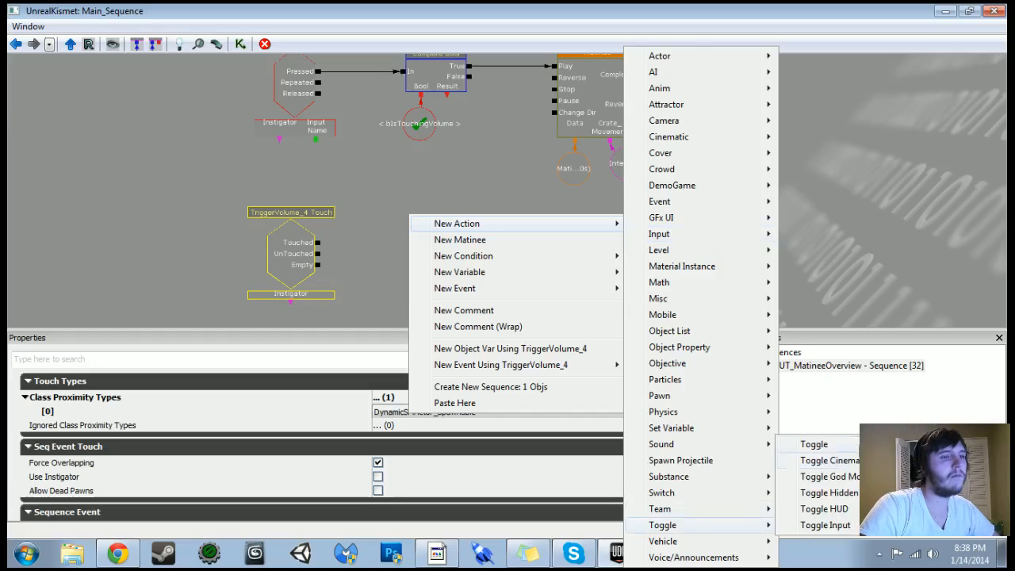
{"action": "left_click", "coordinate": [854, 442]}
{"action": "left_click_drag", "start_coordinate": [460, 257], "coordinate": [456, 256]}
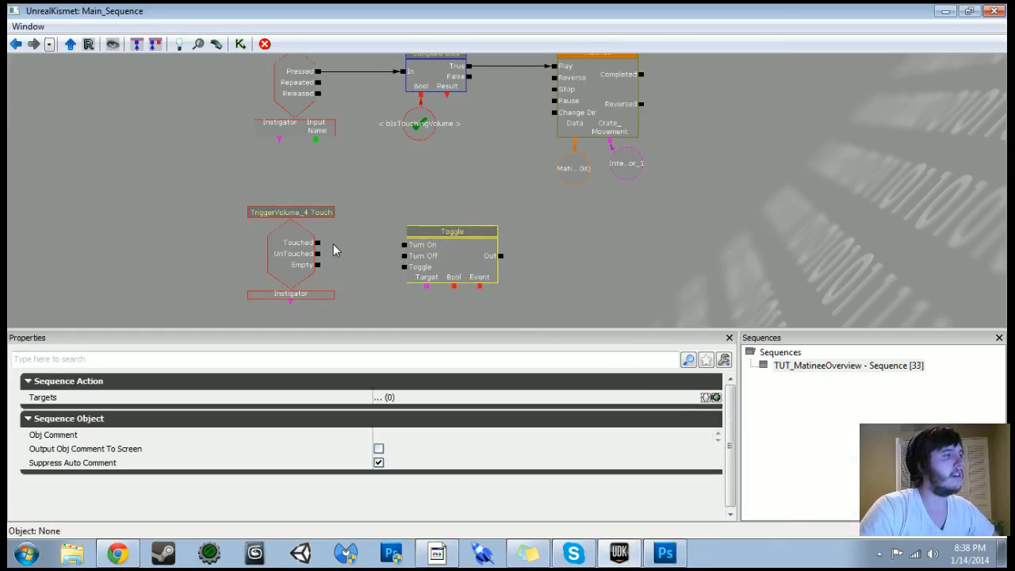
- Connect the Touch event's Touched output to the Toggle's Turn Off input and its Event link to the Key/Button Pressed event
{"action": "left_click_drag", "start_coordinate": [317, 242], "coordinate": [455, 243]}
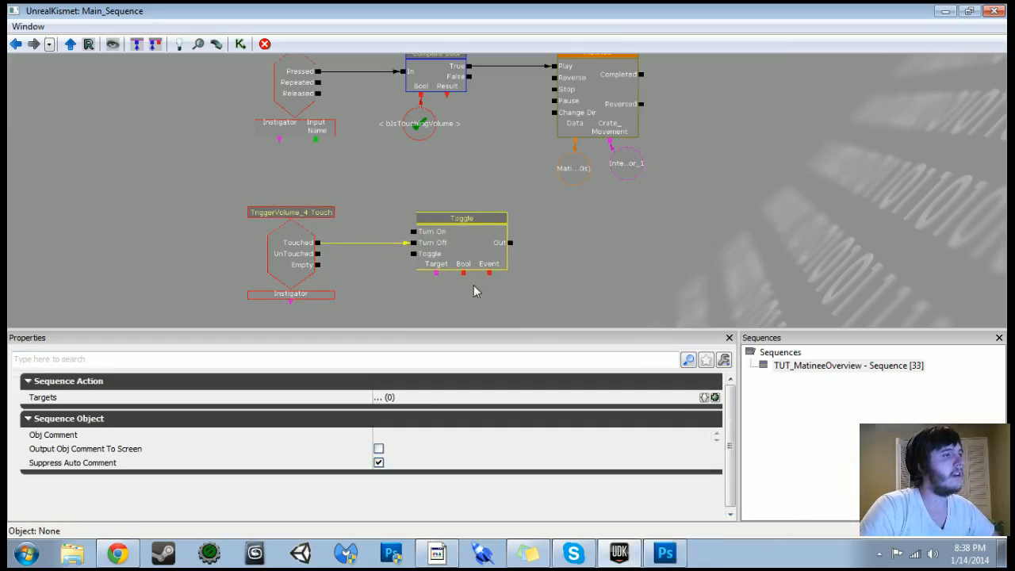
{"action": "left_click_drag", "start_coordinate": [489, 274], "coordinate": [295, 121]}
{"action": "scroll", "coordinate": [368, 204], "scroll_direction": "down", "scroll_amount": 3}
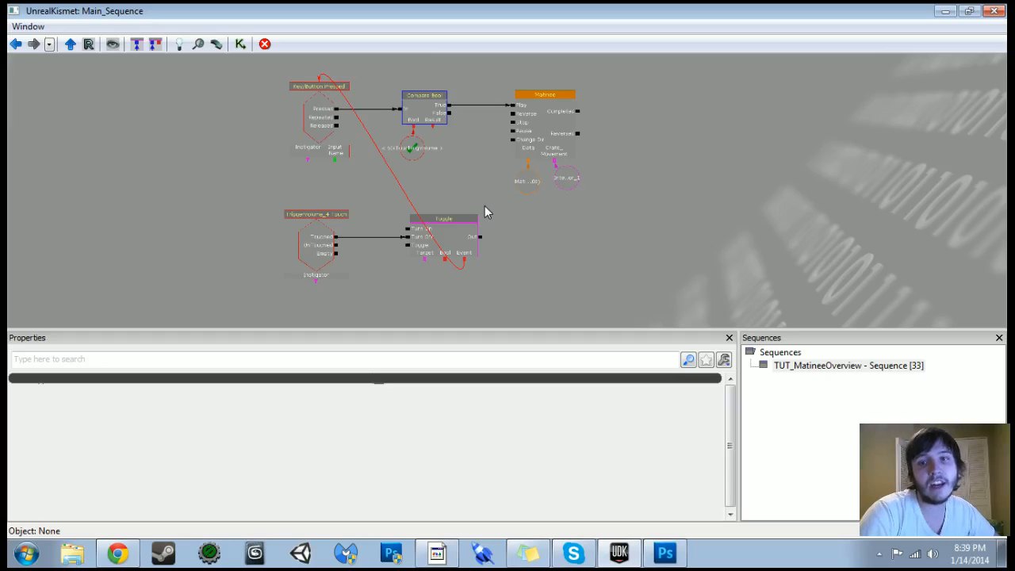
- Play-test the level from the start of the rails and push the crate repeatedly toward the new trigger volume
{"action": "left_click", "coordinate": [944, 11]}
{"action": "left_click", "coordinate": [808, 44]}
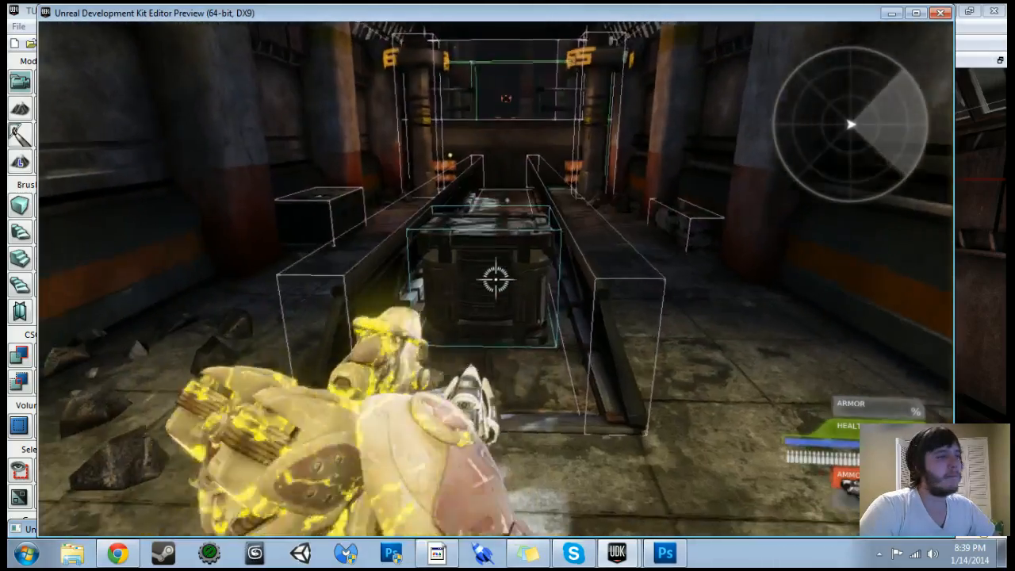
{"action": "key", "text": "w"}
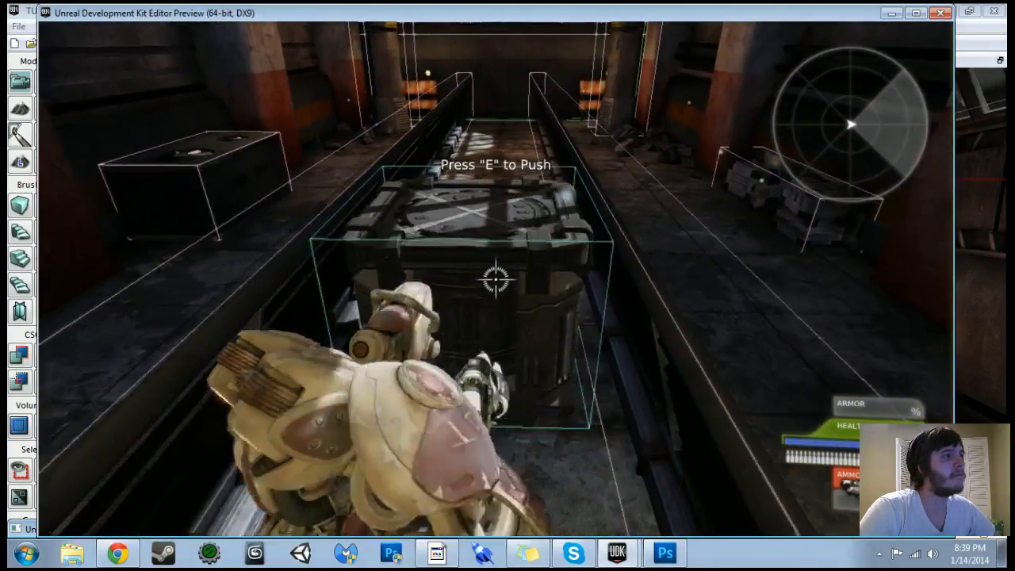
{"action": "key", "text": "w"}
{"action": "key", "text": "e"}
{"action": "key", "text": "w"}
{"action": "key", "text": "e"}
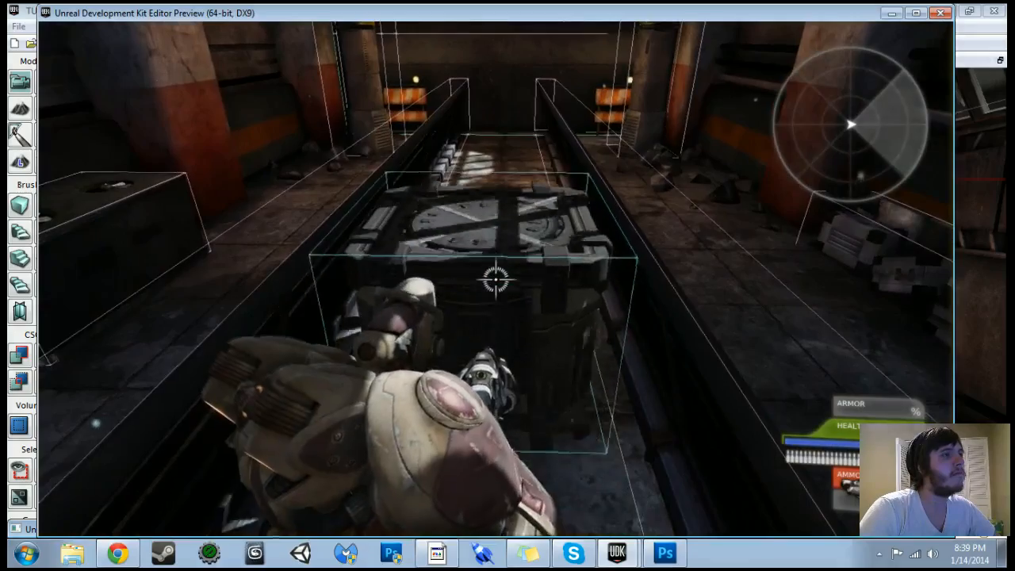
{"action": "key", "text": "w"}
{"action": "key", "text": "e"}
{"action": "key", "text": "w"}
{"action": "key", "text": "e"}
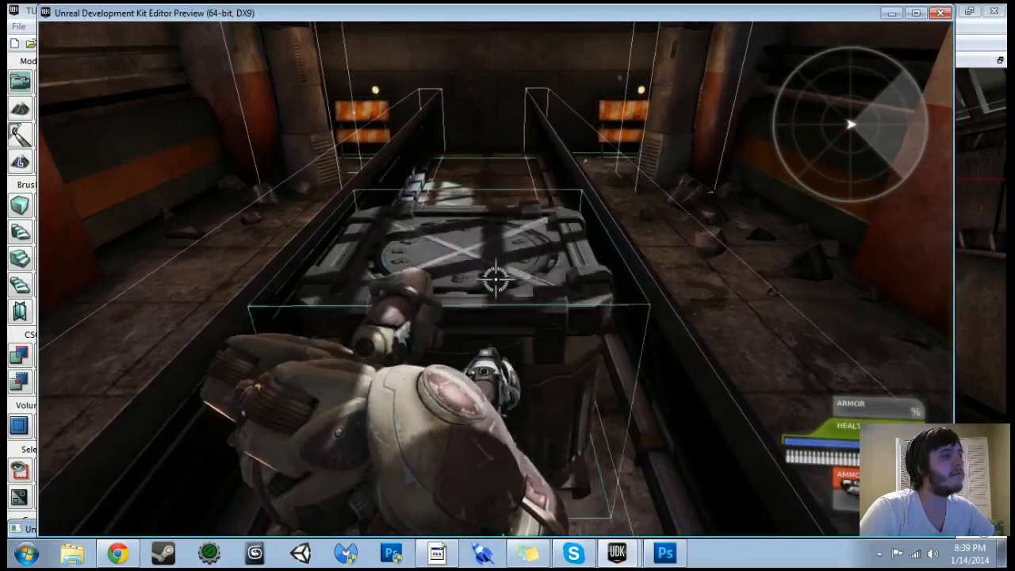
- Push the crate through the end trigger volume into the wall, and return to the Toggle logic in Kismet
{"action": "key", "text": "w"}
{"action": "key", "text": "e"}
{"action": "key", "text": "w"}
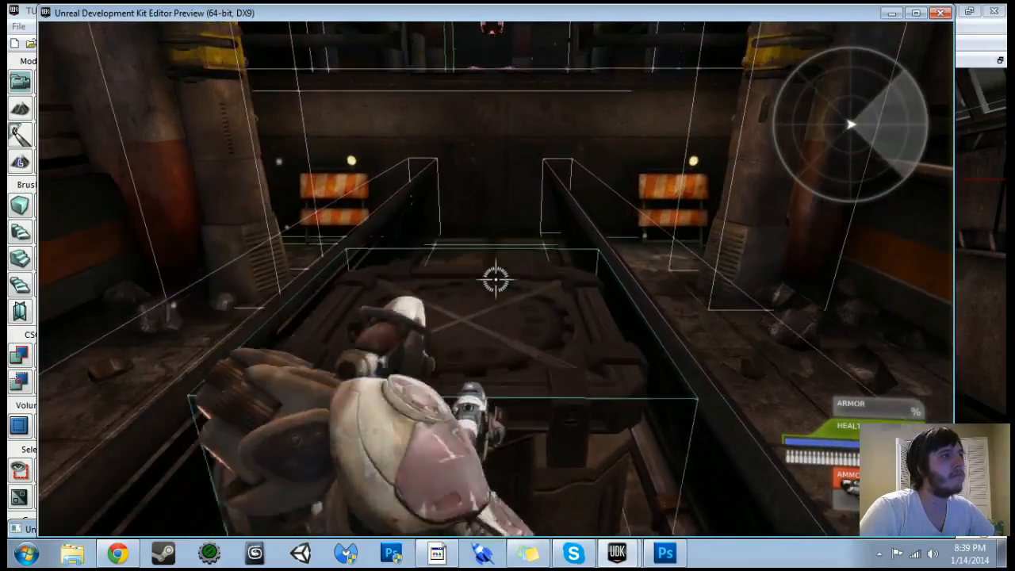
{"action": "key", "text": "e"}
{"action": "key", "text": "w"}
{"action": "key", "text": "e"}
{"action": "key", "text": "w"}
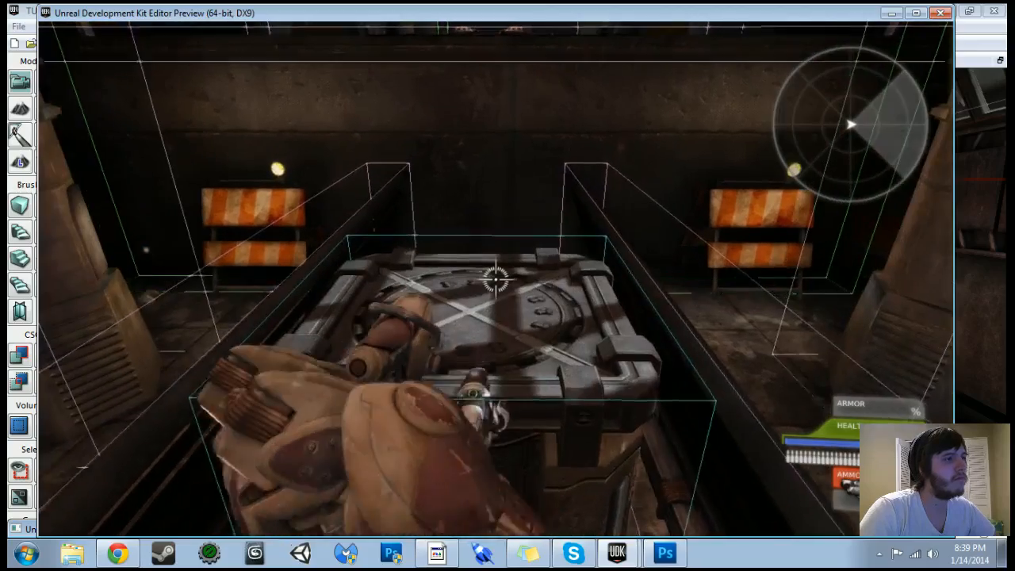
{"action": "key", "text": "e"}
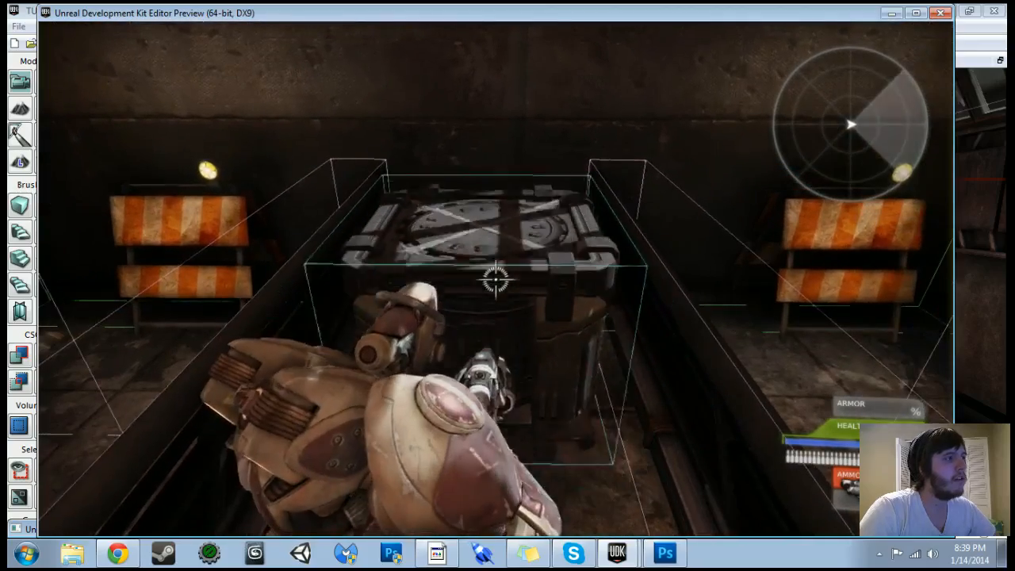
{"action": "key", "text": "w"}
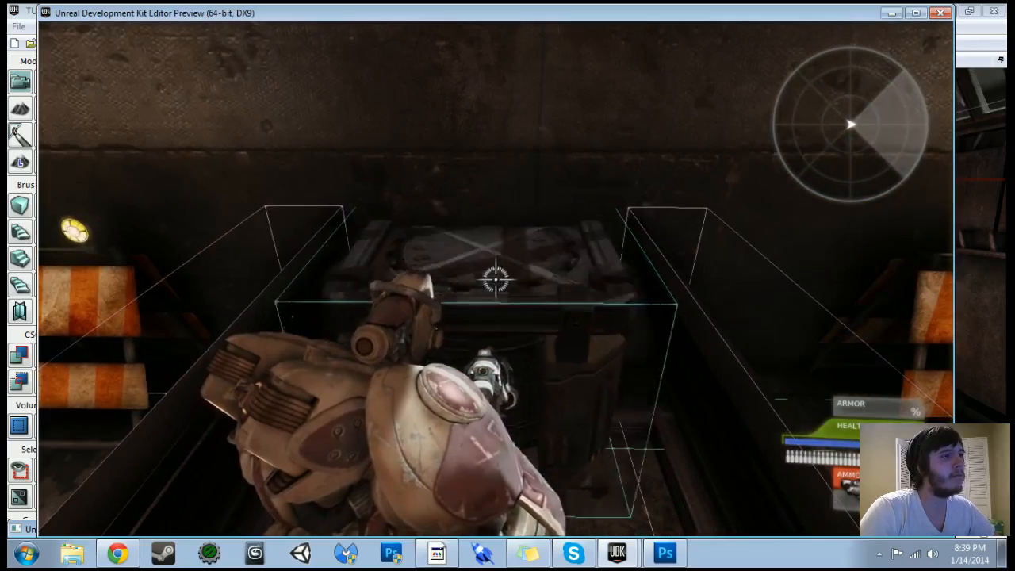
{"action": "key", "text": "w"}
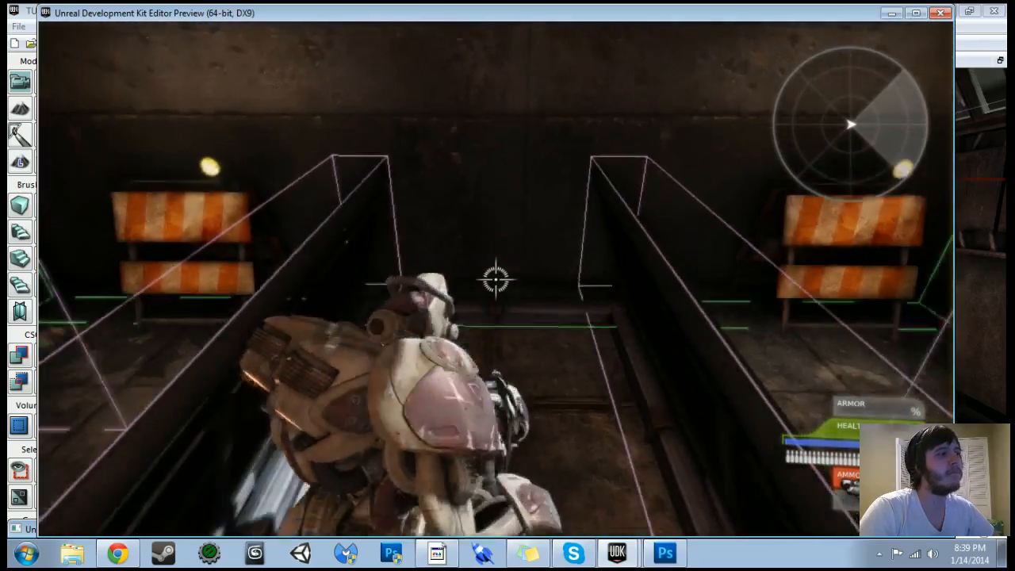
{"action": "key", "text": "Escape"}
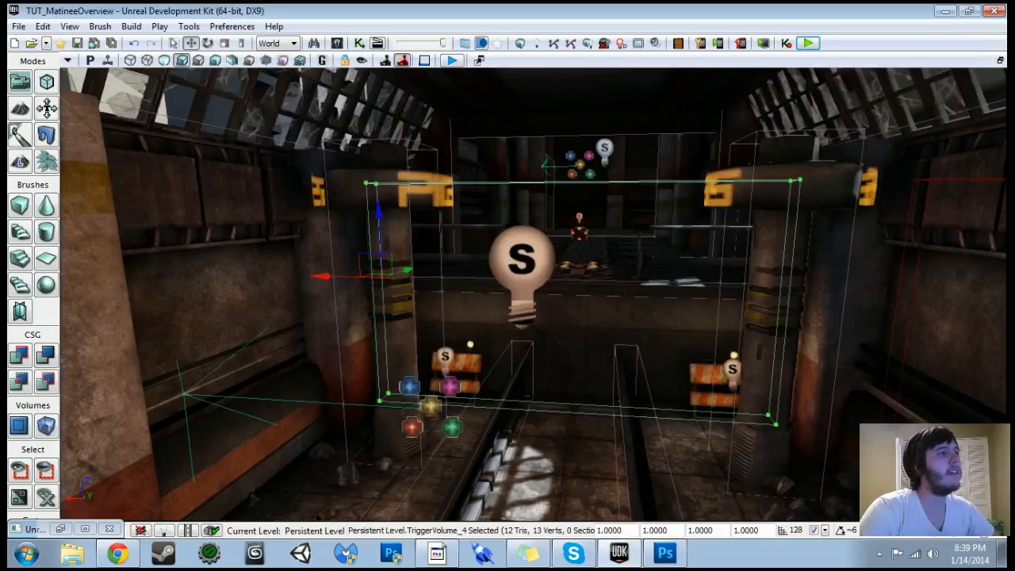
{"action": "left_click", "coordinate": [359, 43]}
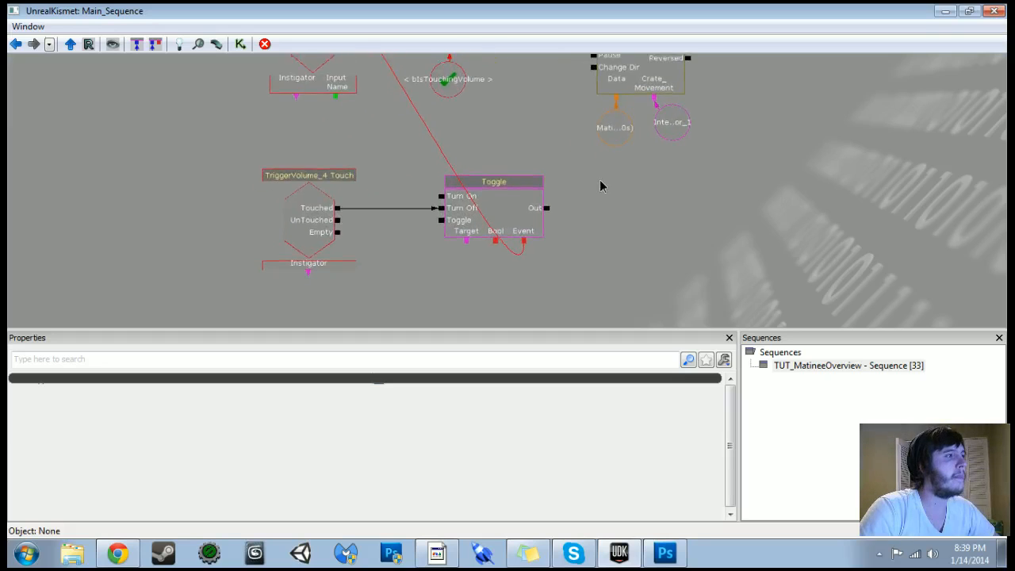
- Set the first Class Proximity Types entry of the end trigger volume's Touch event to DynamicTriggerVolume
{"action": "left_click", "coordinate": [292, 203]}
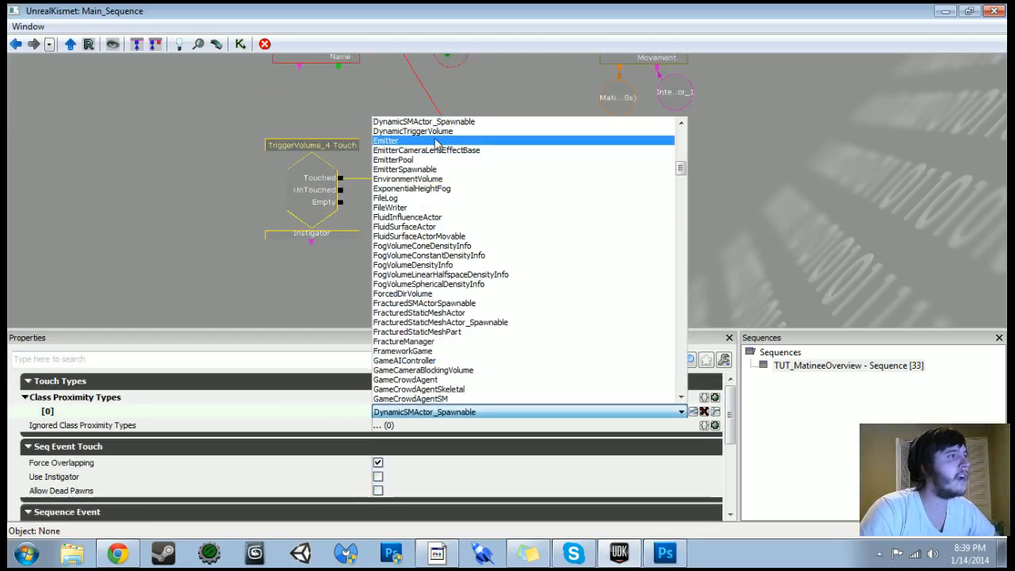
{"action": "left_click", "coordinate": [437, 132]}
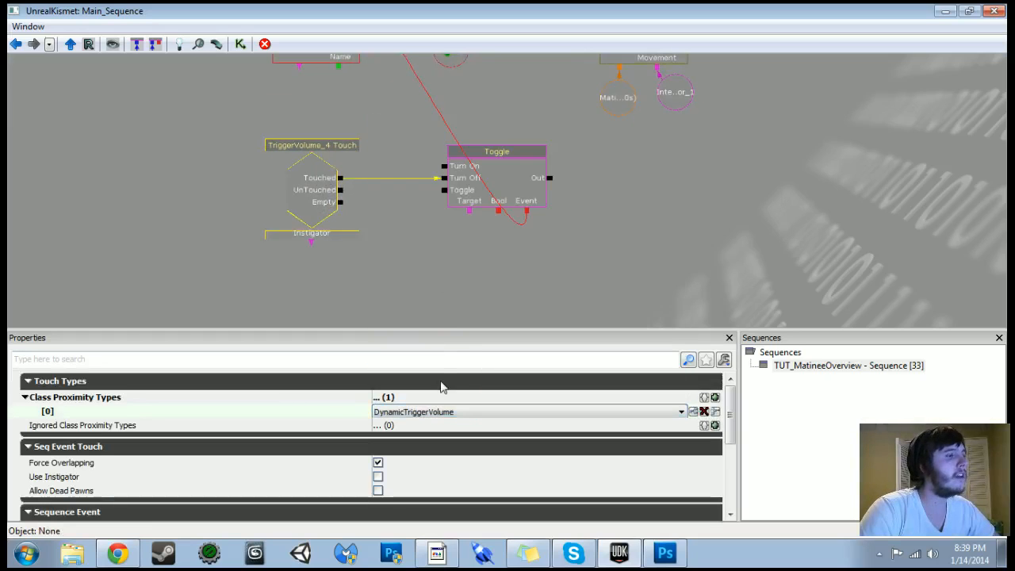
{"action": "left_click", "coordinate": [440, 280]}
- Play-test the DynamicTriggerVolume proximity setting by pushing the crate along the rails to the end wall, and end the preview
{"action": "left_click", "coordinate": [943, 12]}
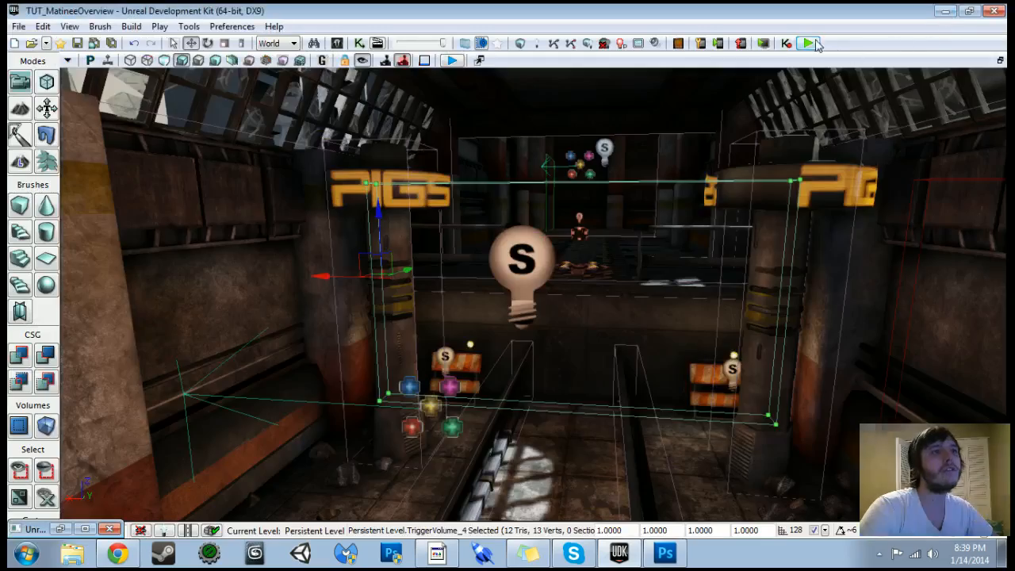
{"action": "left_click", "coordinate": [807, 44]}
{"action": "key", "text": "w"}
{"action": "key", "text": "w"}
{"action": "key", "text": "e"}
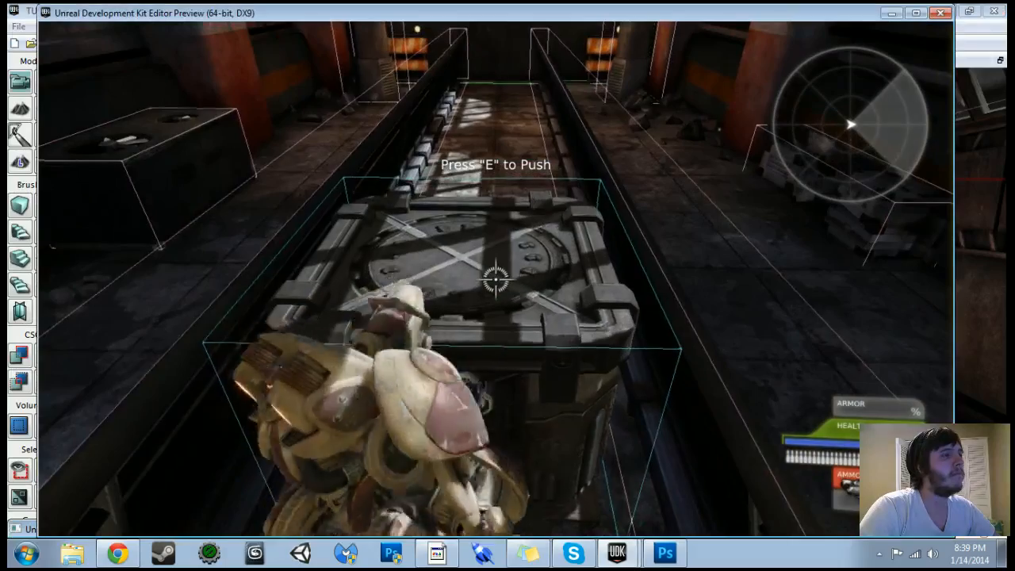
{"action": "key", "text": "e"}
{"action": "key", "text": "w"}
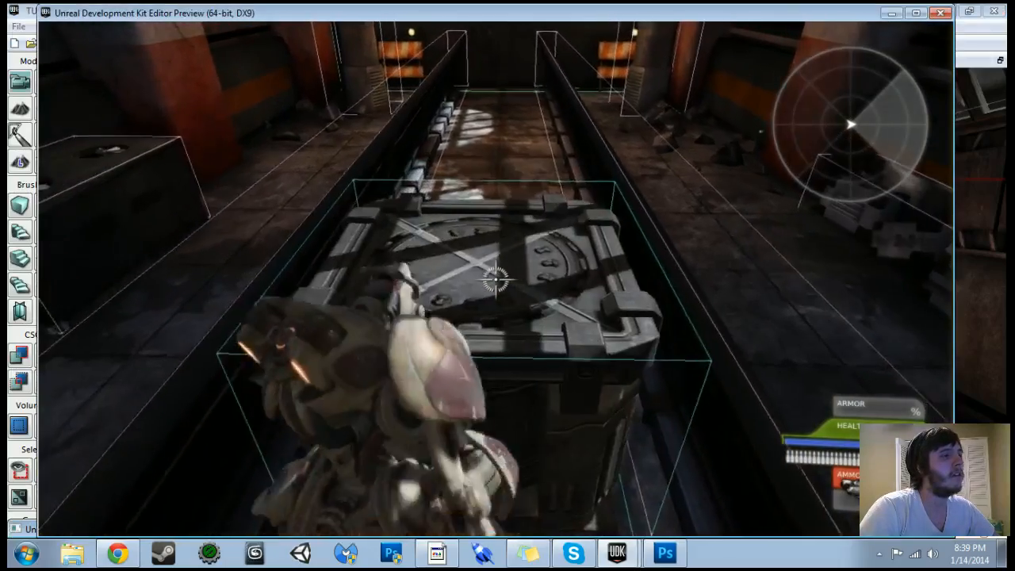
{"action": "key", "text": "w"}
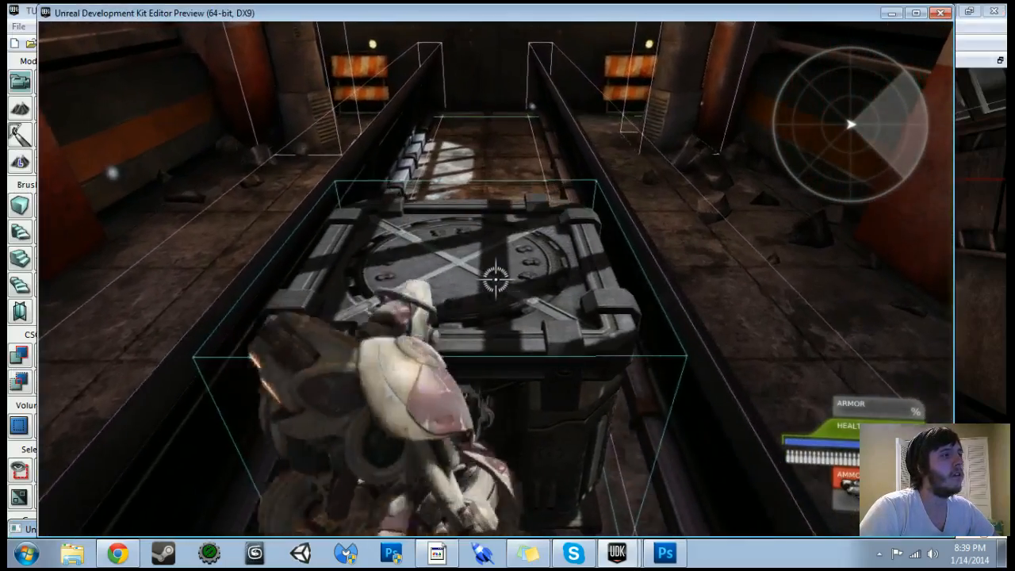
{"action": "key", "text": "w"}
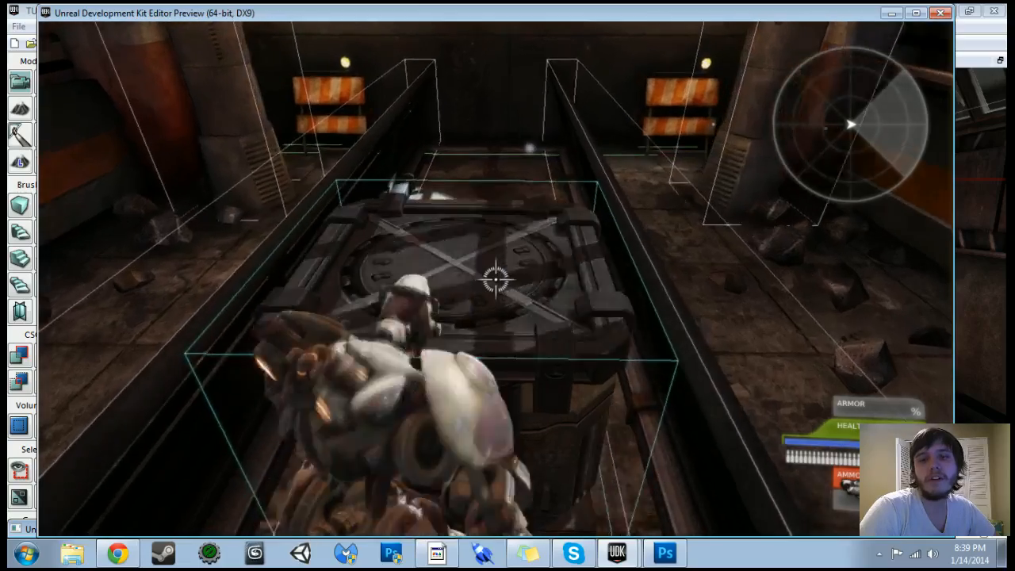
{"action": "key", "text": "w"}
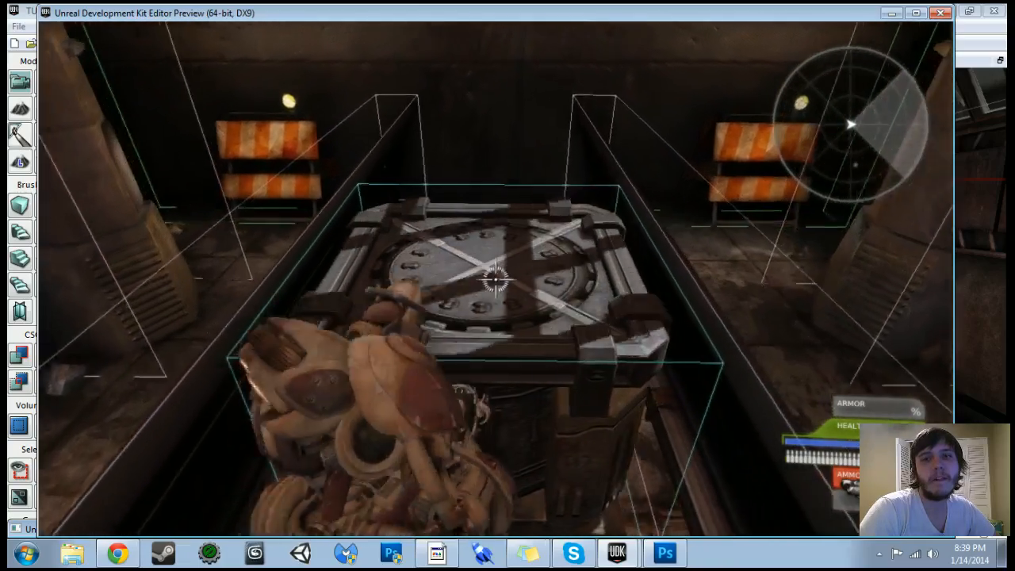
{"action": "key", "text": "w"}
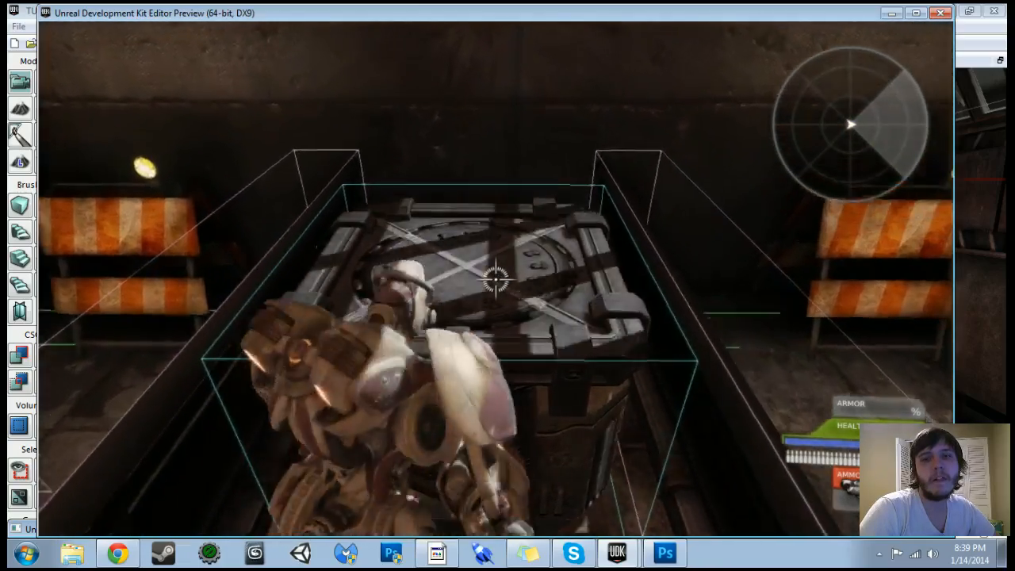
{"action": "key", "text": "w"}
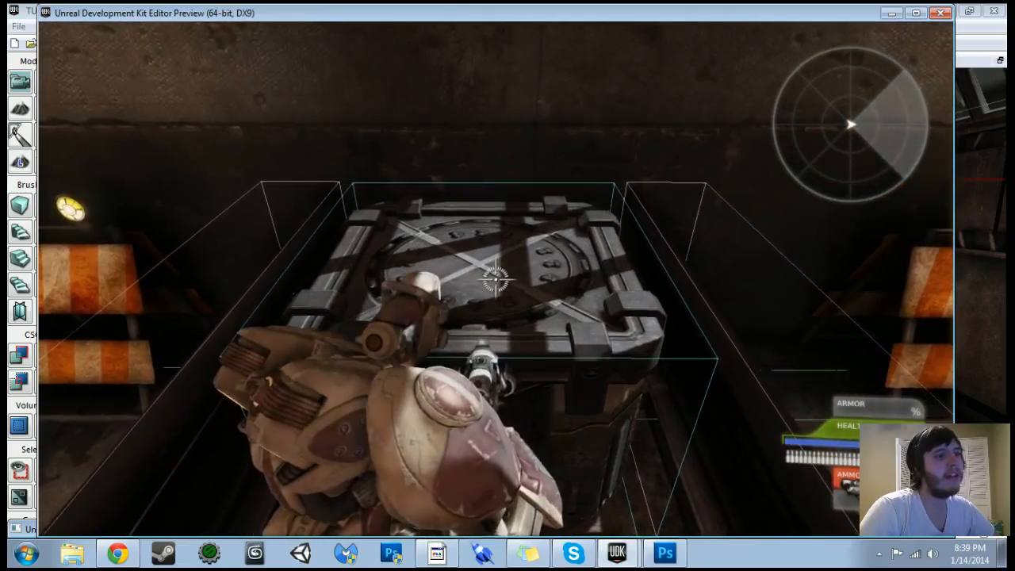
{"action": "key", "text": "w"}
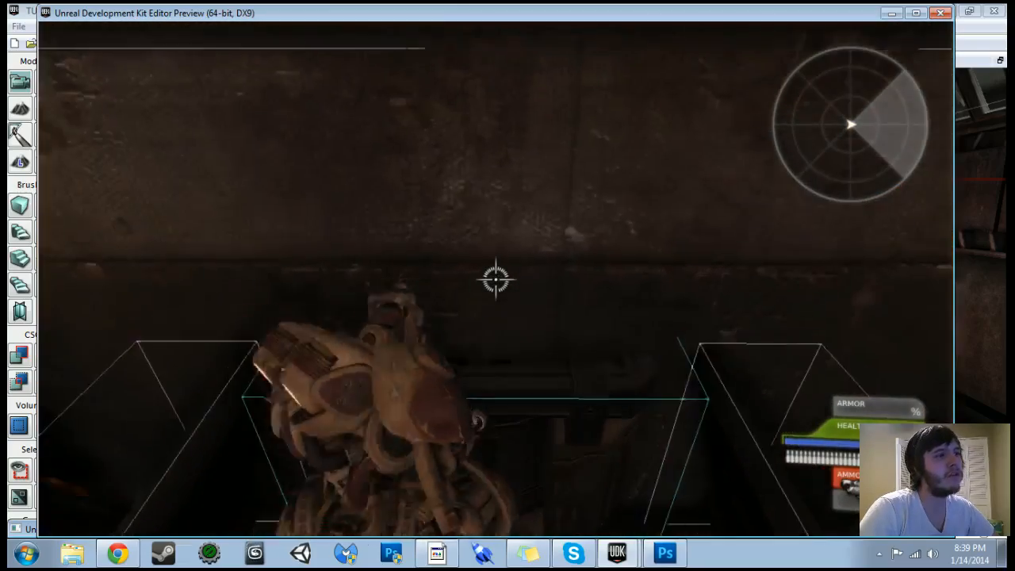
{"action": "key", "text": "Escape"}
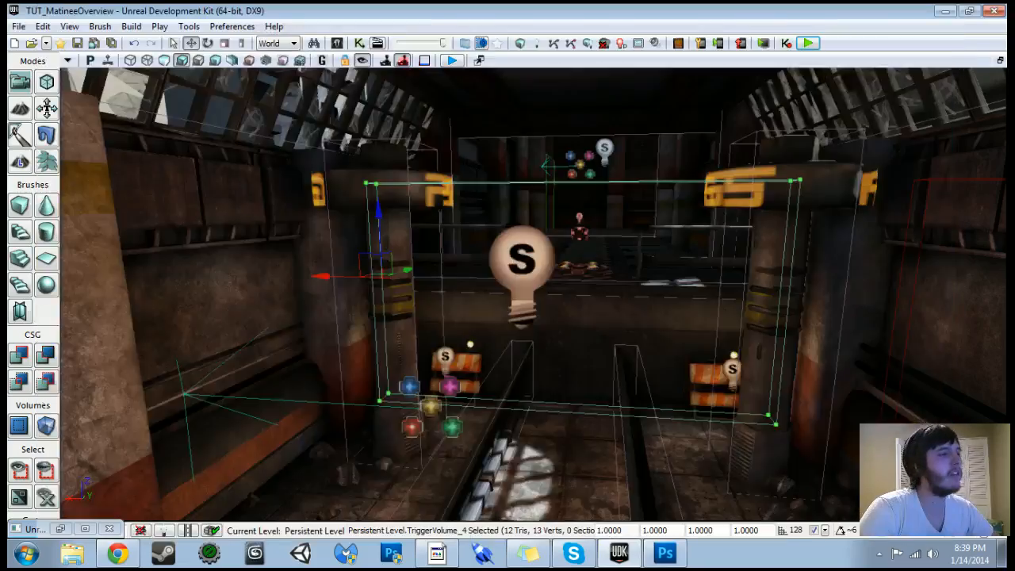
- Set Max Trigger Count to 0 in the Sequence Event settings of the end trigger volume's Touch event in Kismet
{"action": "left_click", "coordinate": [361, 43]}
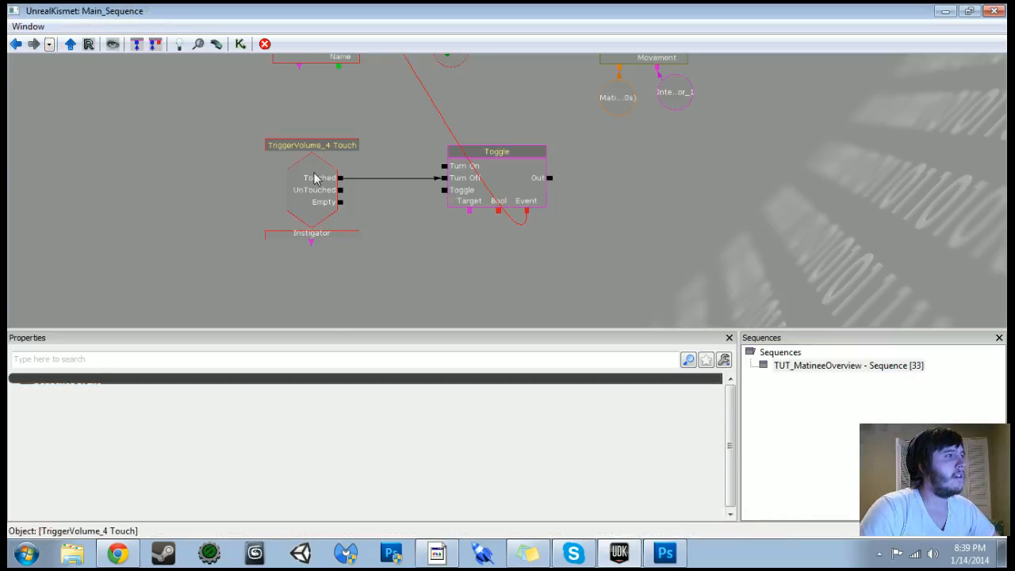
{"action": "left_click", "coordinate": [314, 177]}
{"action": "left_click_drag", "start_coordinate": [412, 238], "coordinate": [440, 297]}
{"action": "left_click_drag", "start_coordinate": [471, 341], "coordinate": [471, 329]}
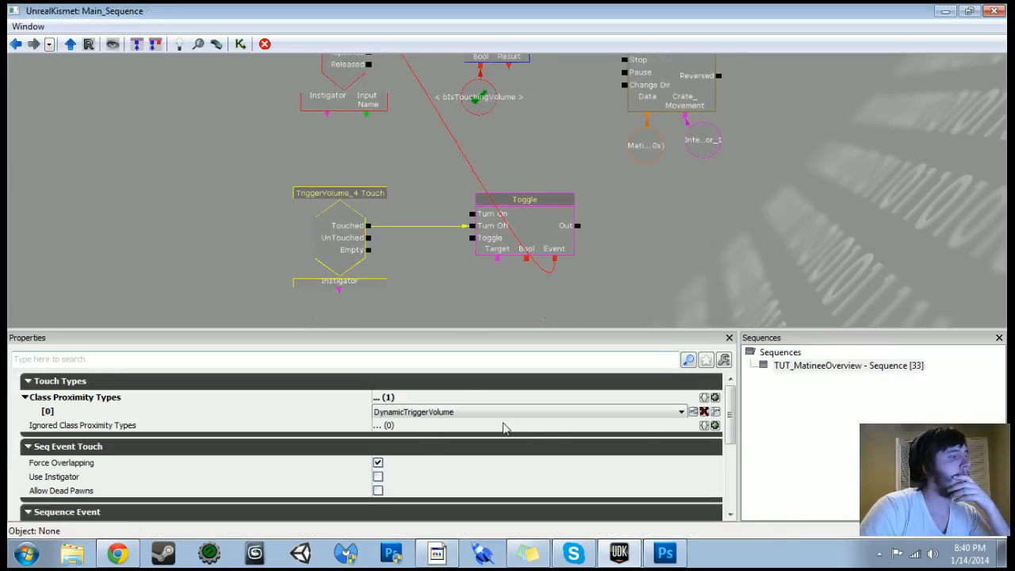
{"action": "left_click_drag", "start_coordinate": [730, 399], "coordinate": [731, 452]}
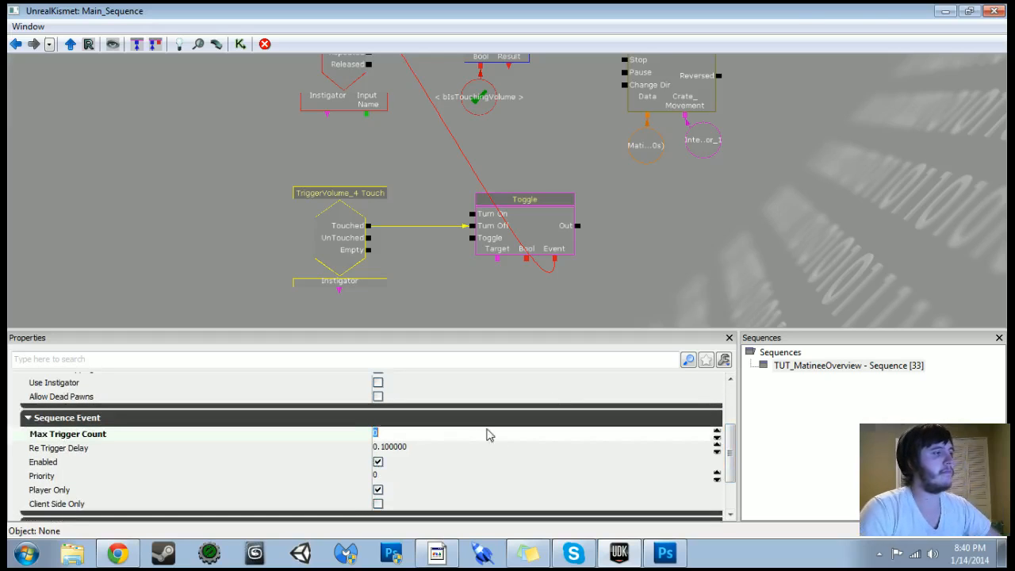
- Play-test the new trigger count by pushing the crate through the end trigger volume to the wall, and end the preview
{"action": "left_click", "coordinate": [954, 14]}
{"action": "left_click", "coordinate": [809, 44]}
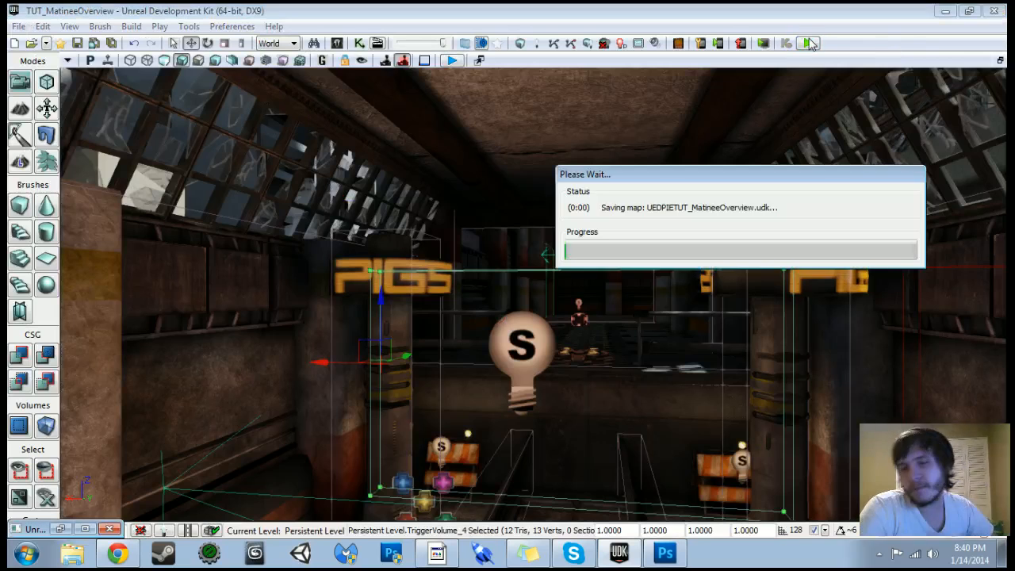
{"action": "key", "text": "w"}
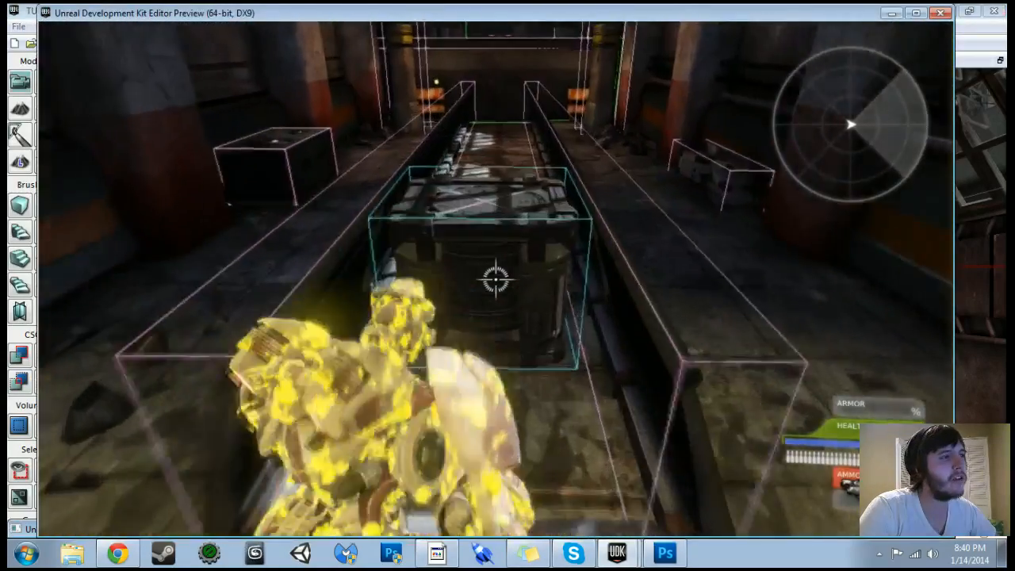
{"action": "key", "text": "e"}
{"action": "key", "text": "w"}
{"action": "key", "text": "e"}
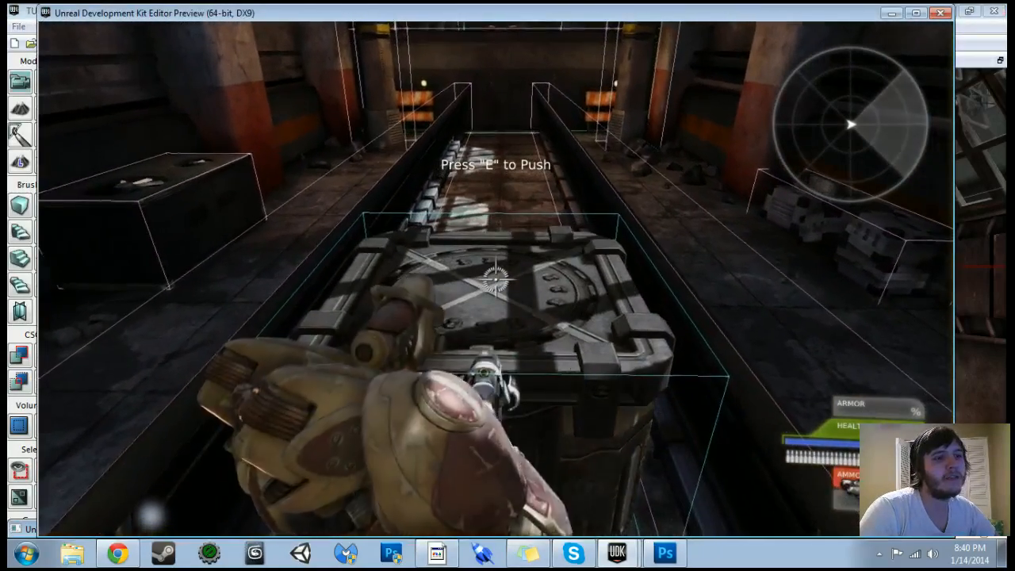
{"action": "key", "text": "w"}
{"action": "key", "text": "e"}
{"action": "key", "text": "w"}
{"action": "key", "text": "e"}
{"action": "key", "text": "w"}
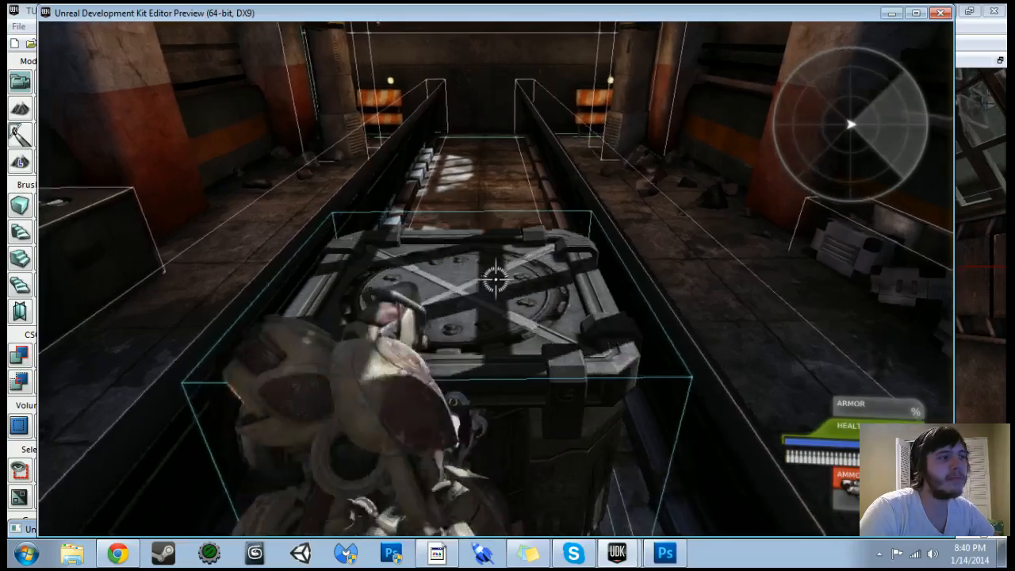
{"action": "key", "text": "w"}
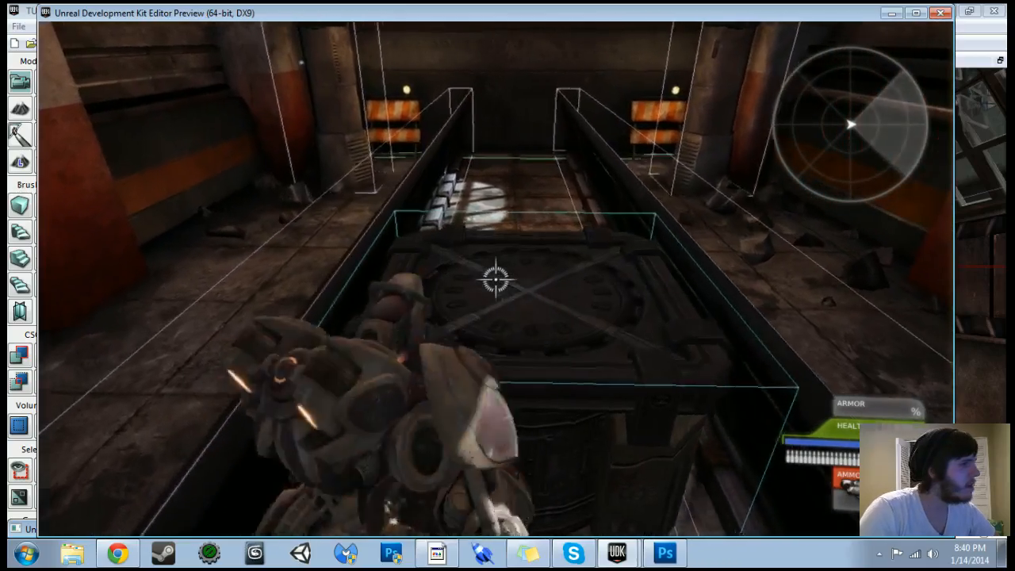
{"action": "key", "text": "w"}
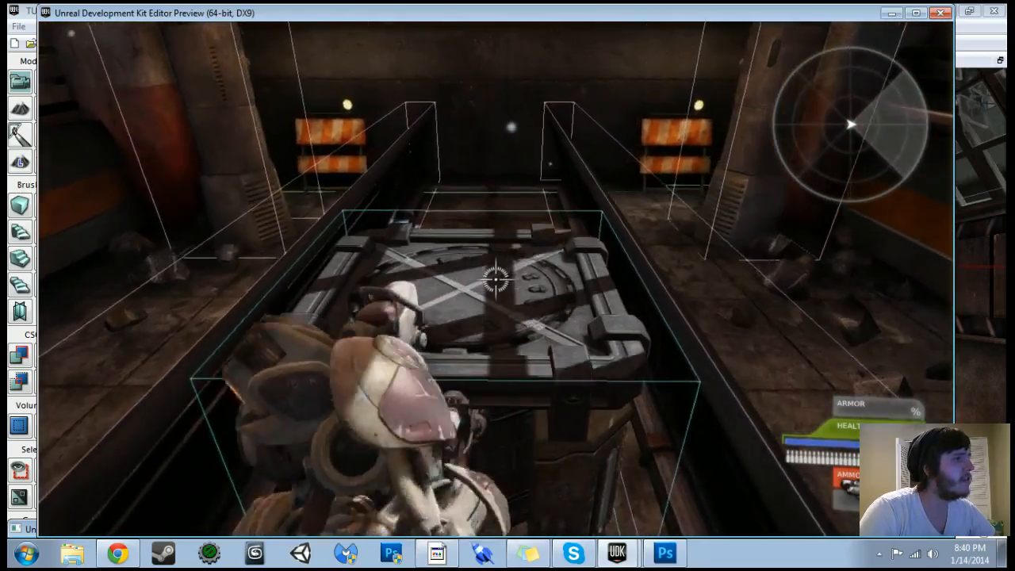
{"action": "key", "text": "w"}
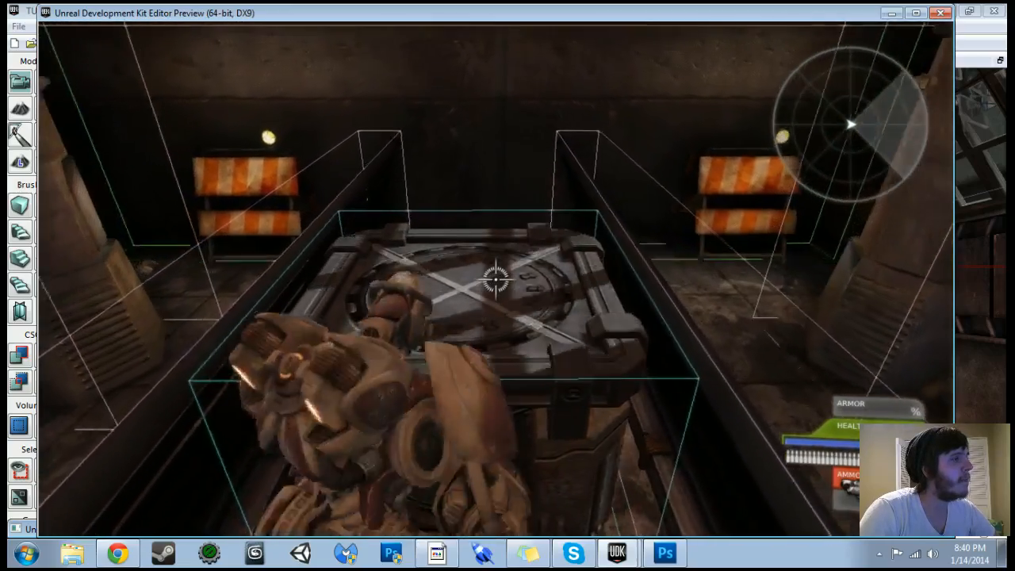
{"action": "key", "text": "w"}
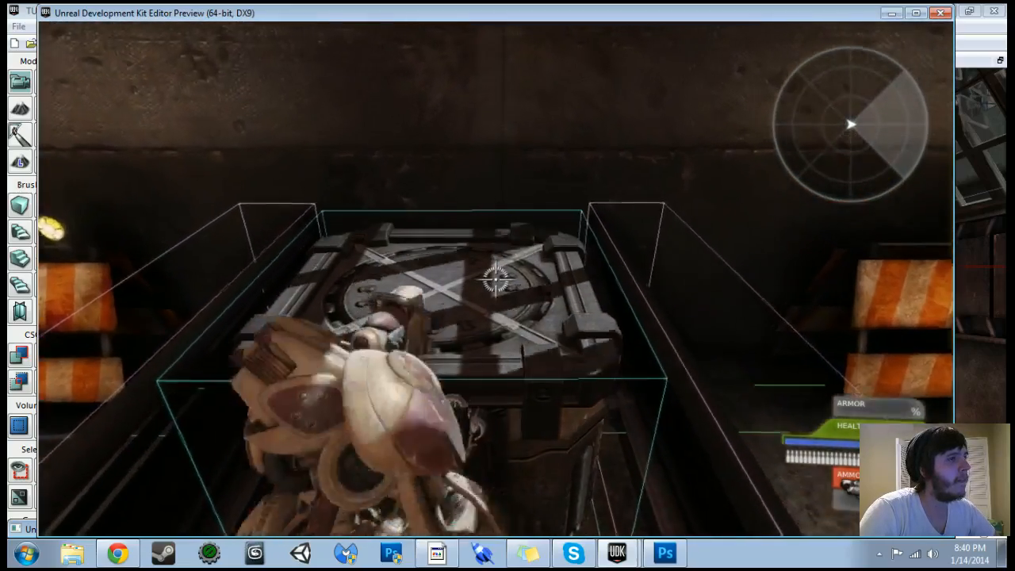
{"action": "key", "text": "w"}
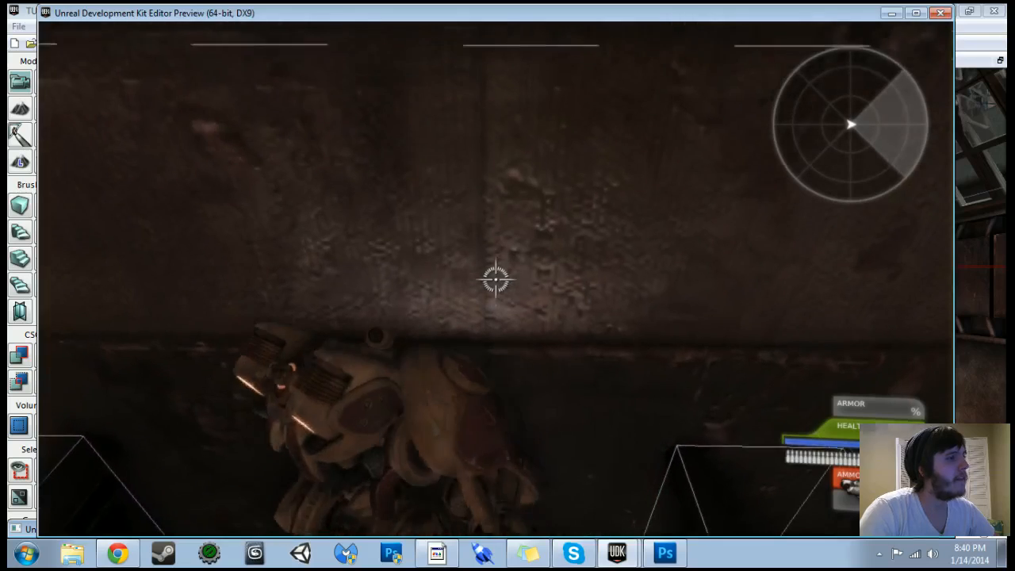
{"action": "key", "text": "Escape"}
- Add a Play Announcement action in Kismet beside the Toggle of the end trigger volume's Touch event
{"action": "left_click", "coordinate": [360, 43]}
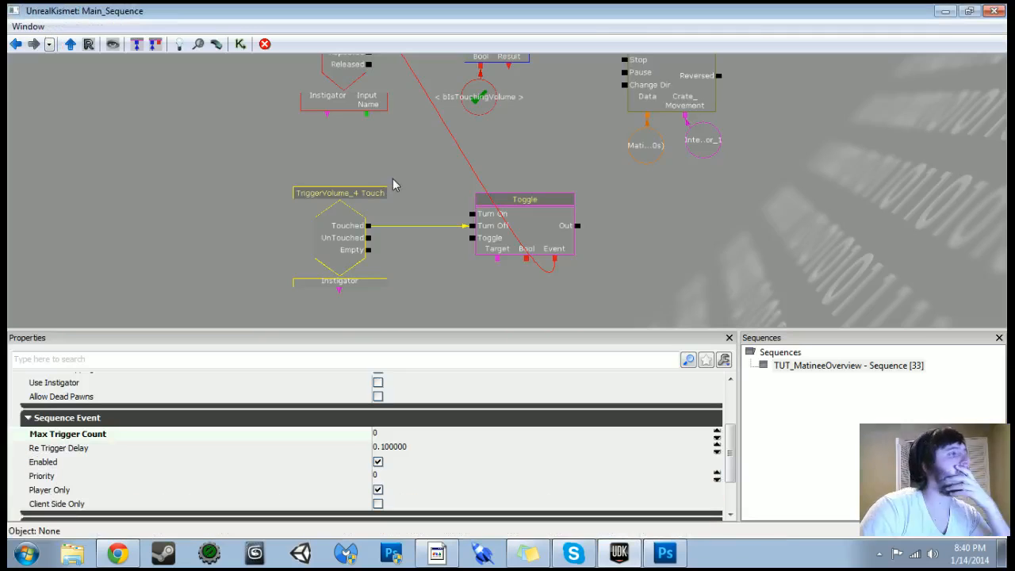
{"action": "left_click_drag", "start_coordinate": [413, 192], "coordinate": [396, 152]}
{"action": "scroll", "coordinate": [418, 320], "scroll_direction": "down", "scroll_amount": 1}
{"action": "scroll", "coordinate": [414, 238], "scroll_direction": "up", "scroll_amount": 1}
{"action": "scroll", "coordinate": [399, 260], "scroll_direction": "up", "scroll_amount": 2}
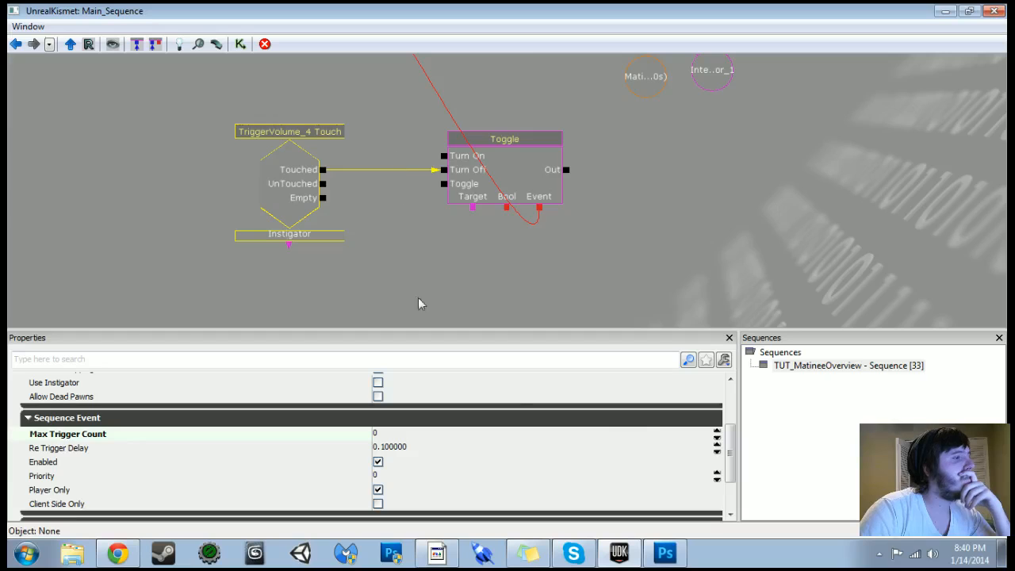
{"action": "left_click", "coordinate": [689, 229]}
{"action": "right_click", "coordinate": [632, 205]}
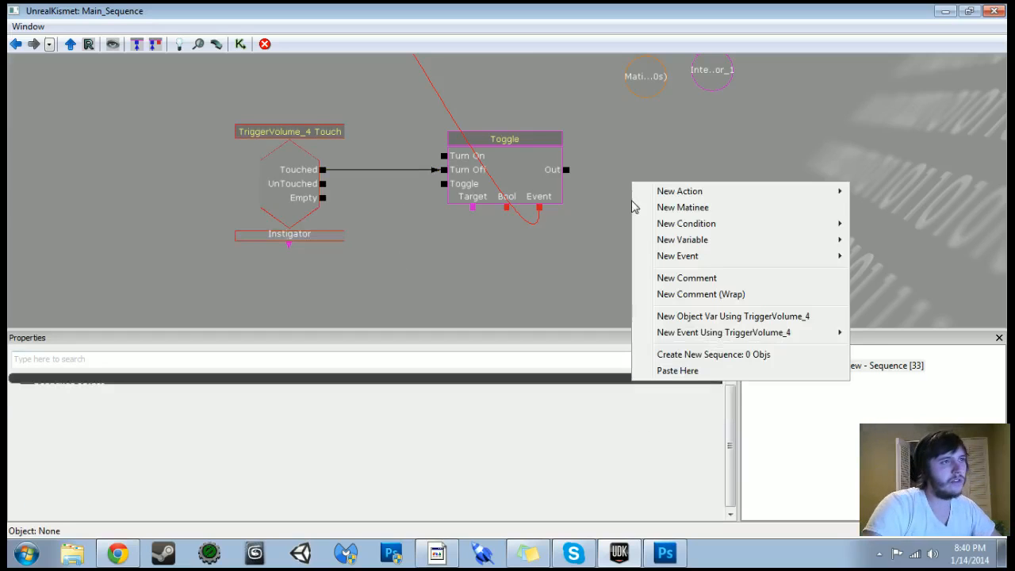
{"action": "mouse_move", "coordinate": [650, 194]}
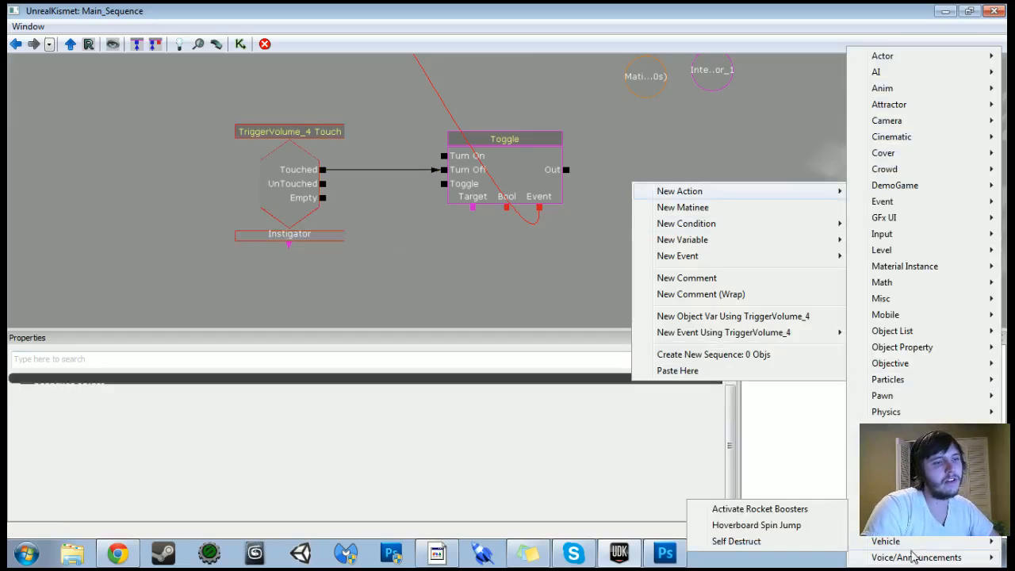
{"action": "left_click", "coordinate": [785, 529]}
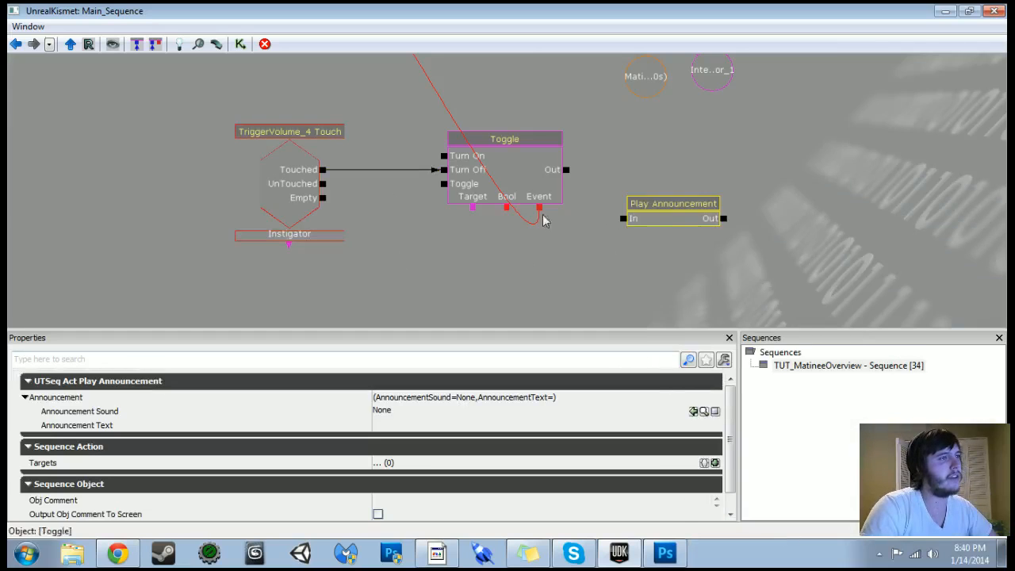
- Link the Touched output to Play Announcement instead of the Toggle's Turn Off input, and set the announcement text to "Touched!"
{"action": "left_click_drag", "start_coordinate": [324, 171], "coordinate": [546, 282]}
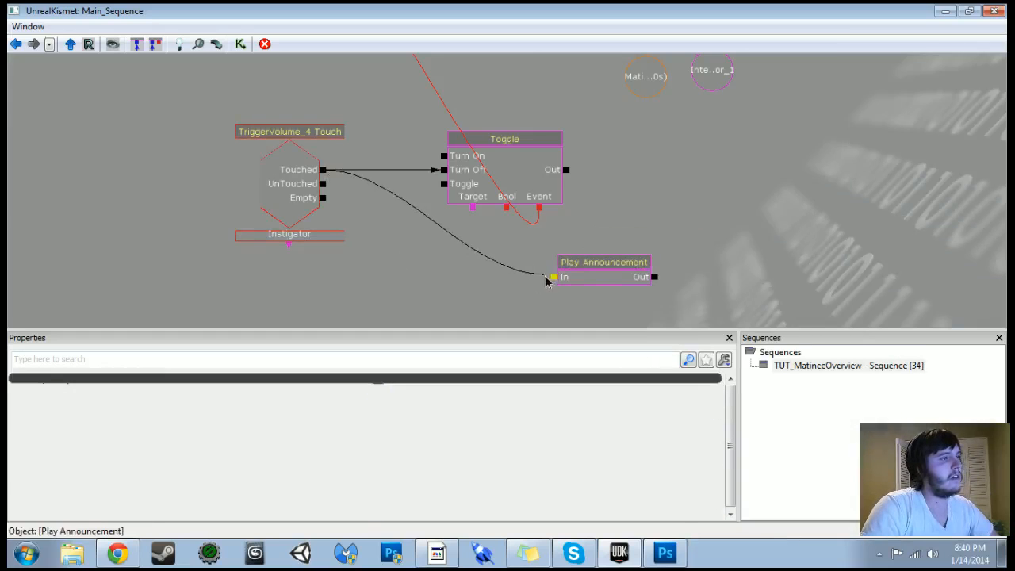
{"action": "left_click", "coordinate": [579, 279]}
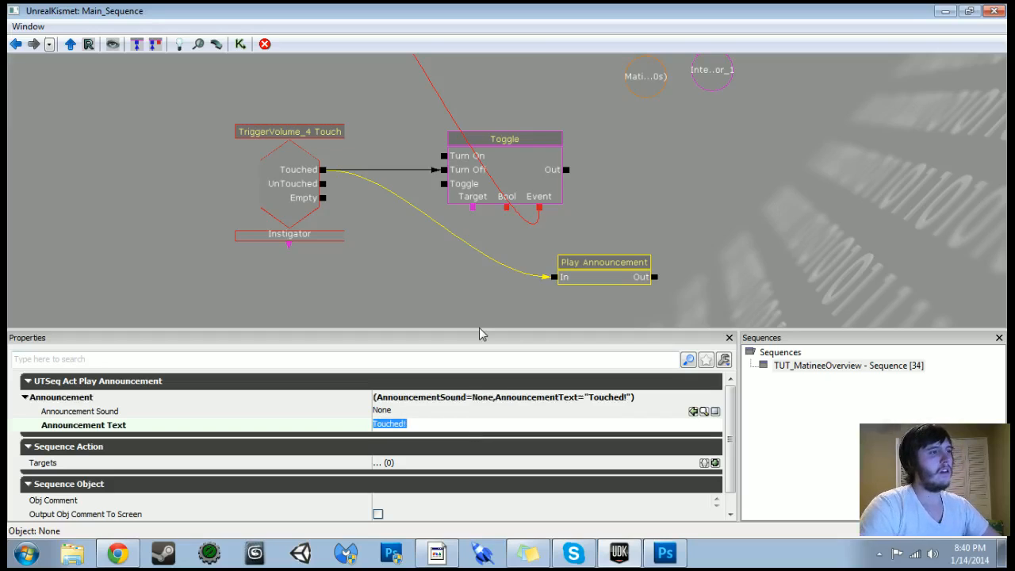
{"action": "left_click", "coordinate": [442, 171], "text": "alt"}
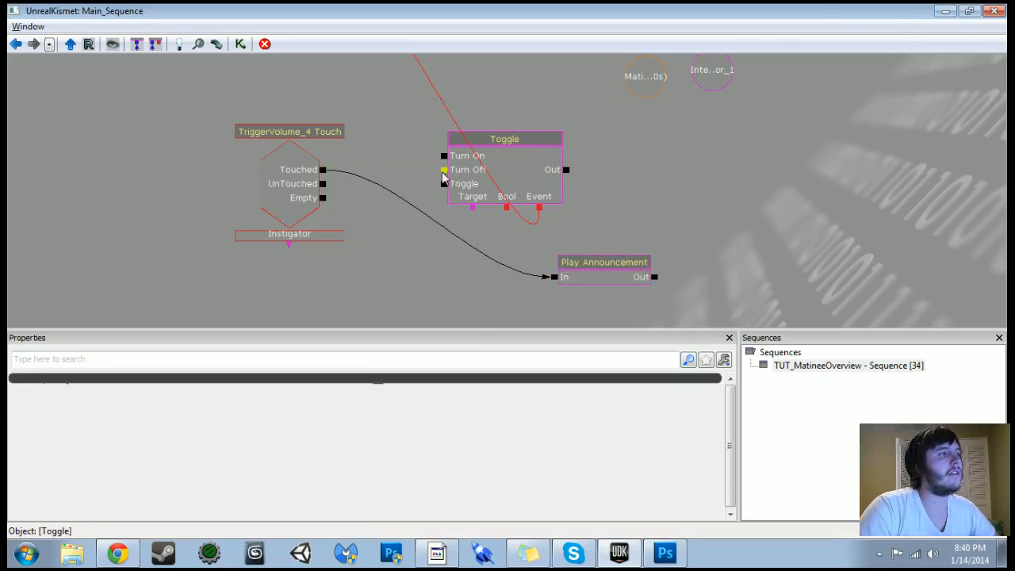
- Play-test the announcement by pushing the crate along the rails toward the end trigger volume
{"action": "left_click", "coordinate": [944, 11]}
{"action": "left_click", "coordinate": [805, 44]}
{"action": "key", "text": "w"}
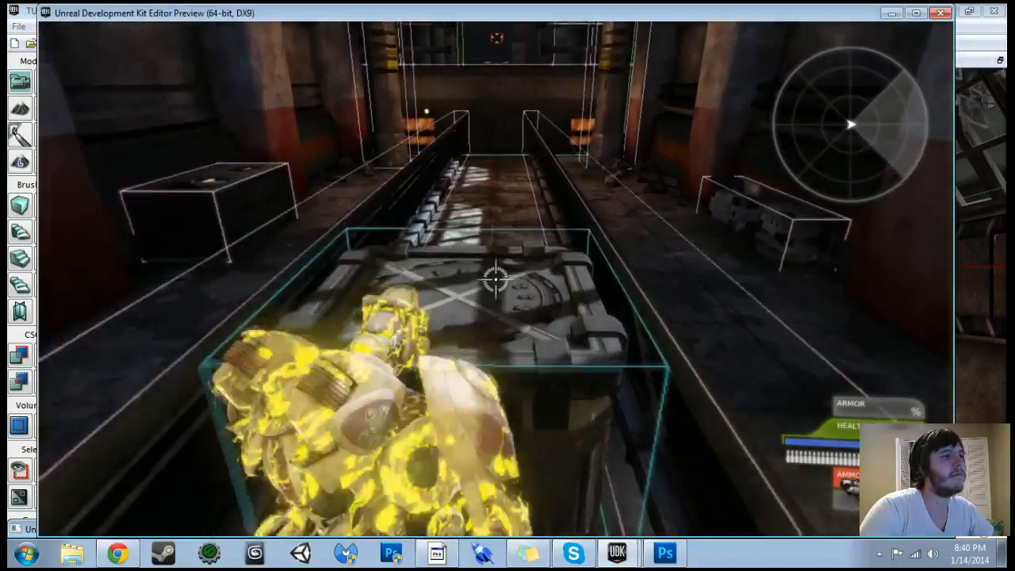
{"action": "key", "text": "e"}
{"action": "key", "text": "w"}
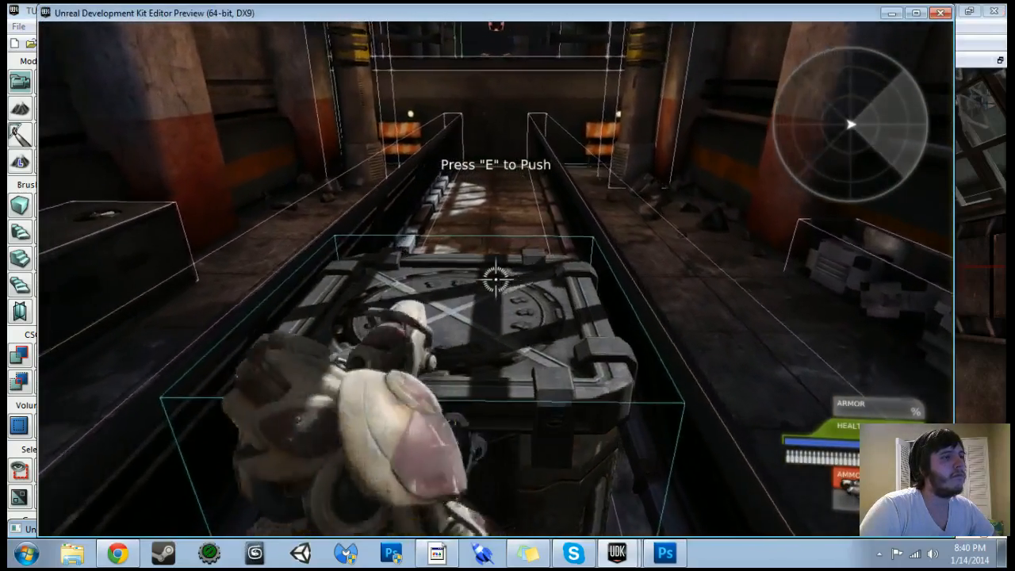
{"action": "key", "text": "w"}
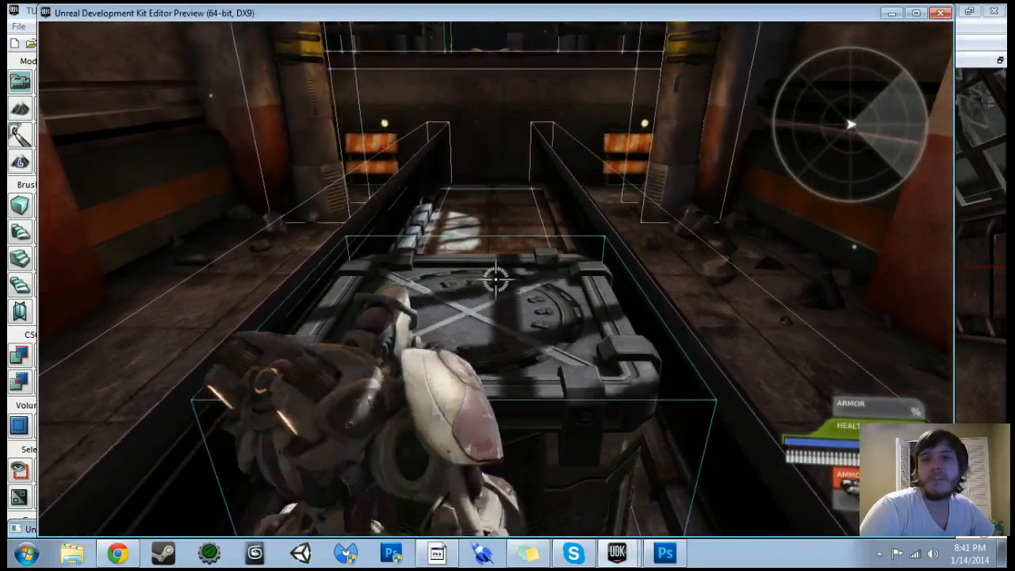
{"action": "key", "text": "w"}
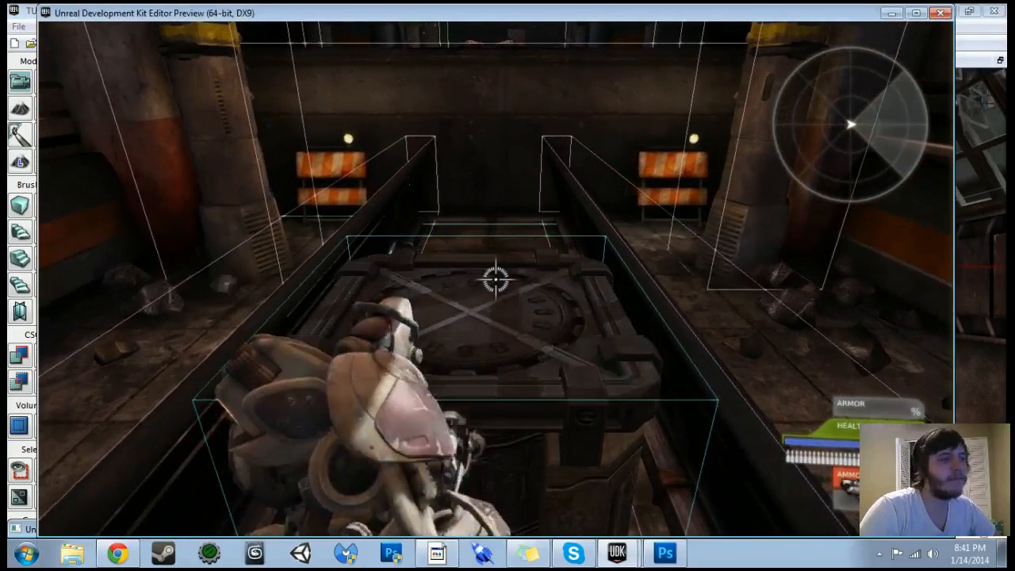
- Test pushing the crate to the far end of the rails in the play preview, then exit it
{"action": "key", "text": "w"}
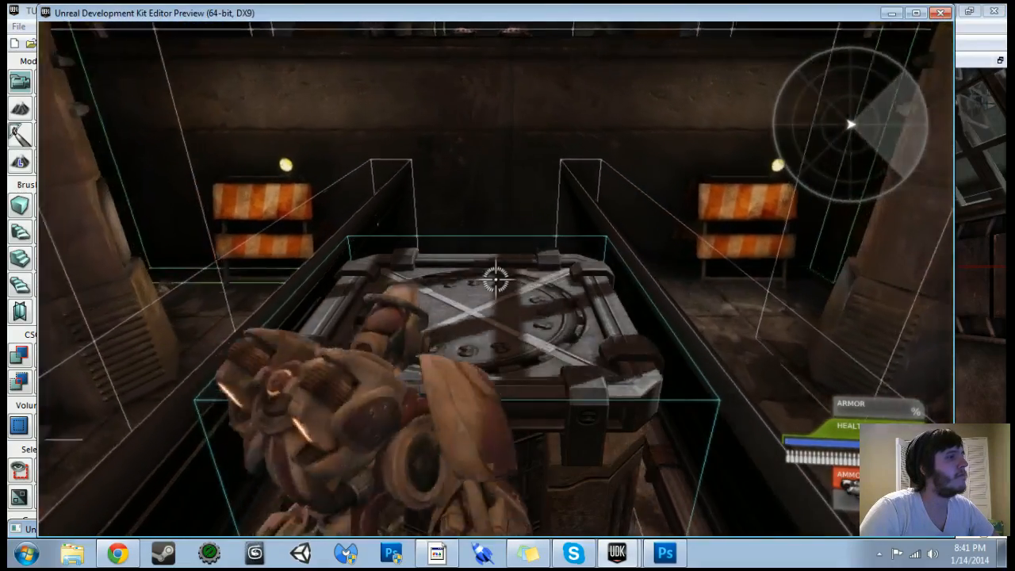
{"action": "key", "text": "w"}
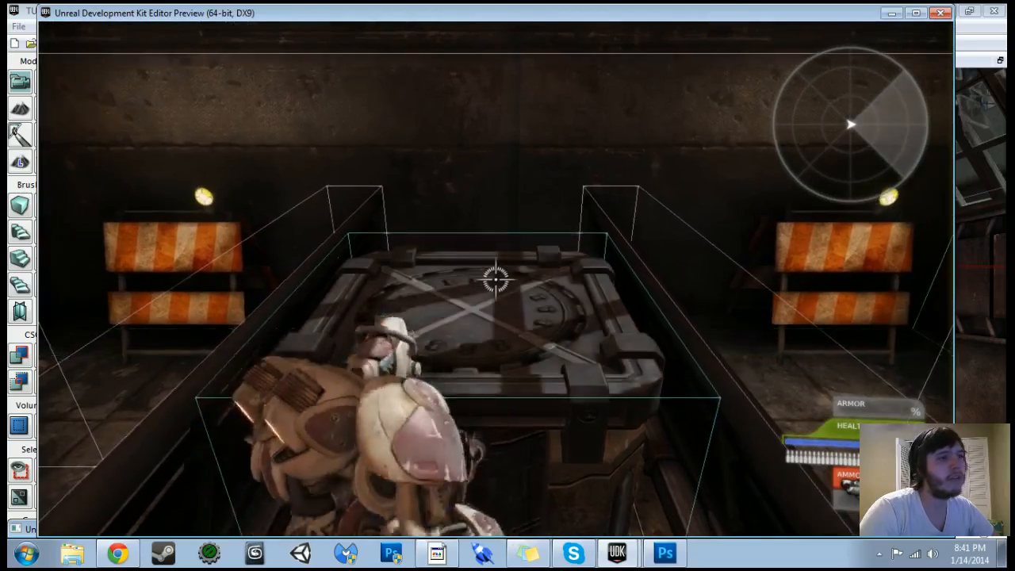
{"action": "key", "text": "w"}
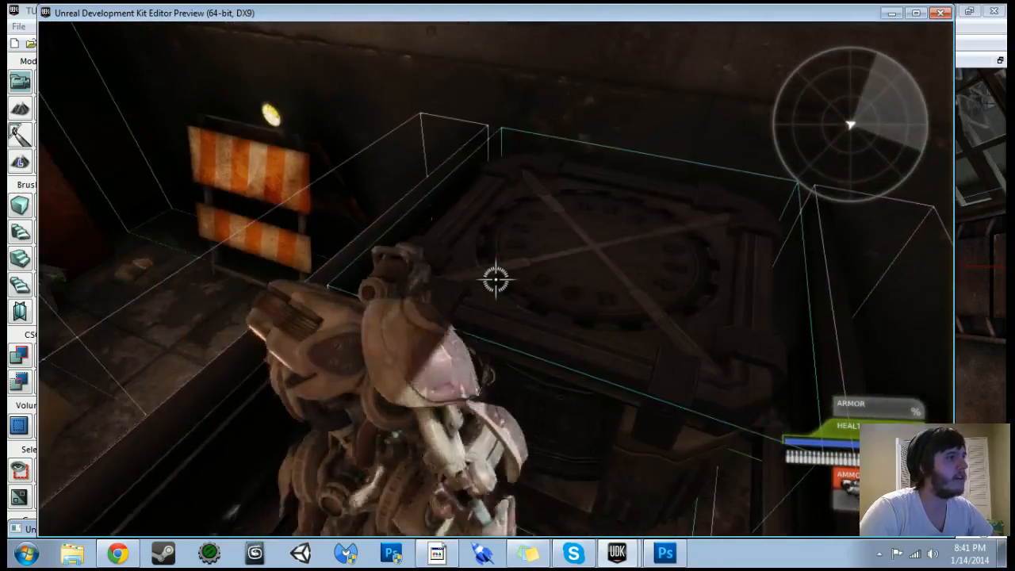
{"action": "key", "text": "Escape"}
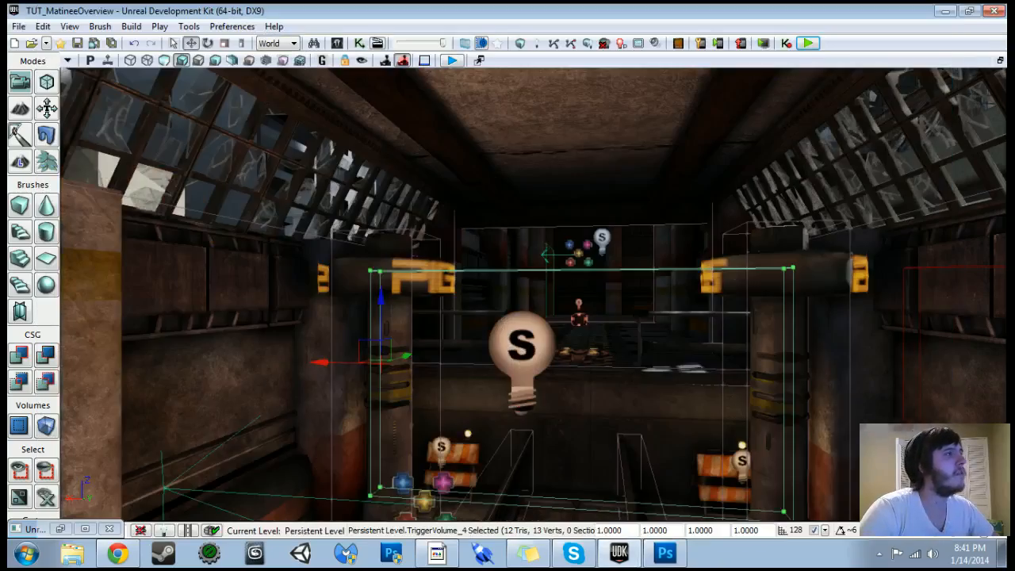
- Review the TriggerVolume_4 Touch event's settings in Kismet, down to the Player Only option
{"action": "left_click", "coordinate": [359, 44]}
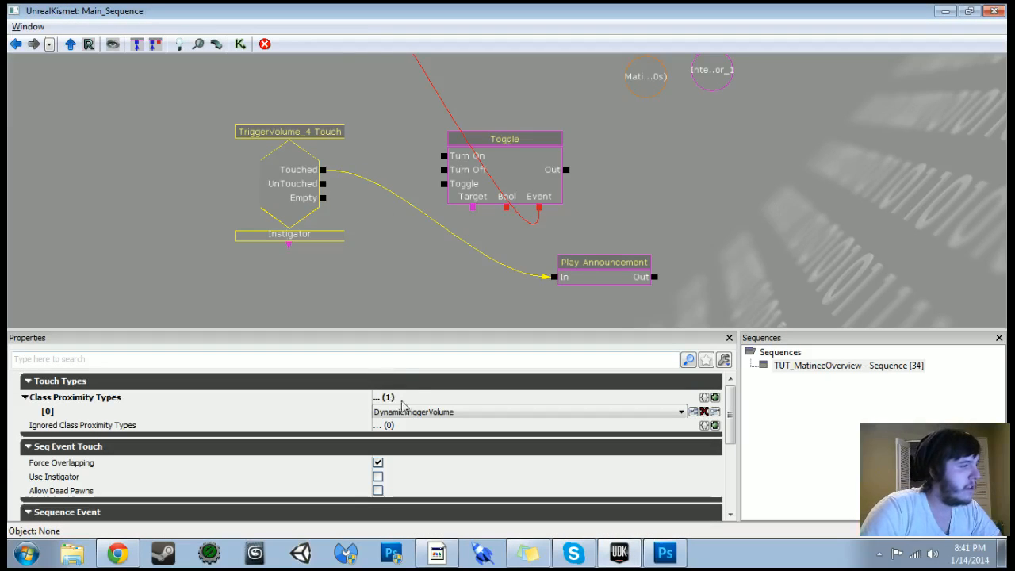
{"action": "left_click_drag", "start_coordinate": [725, 423], "coordinate": [733, 479]}
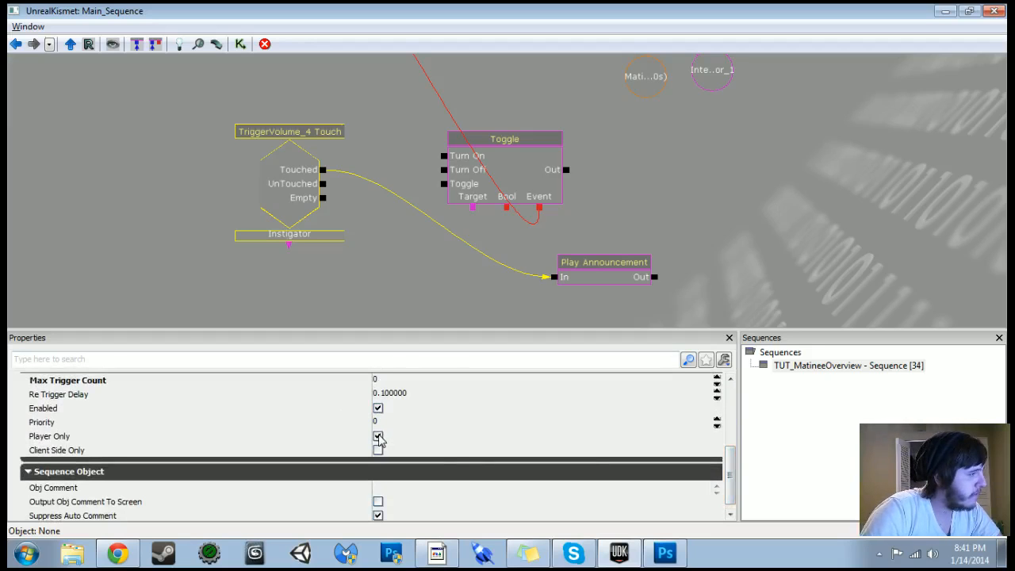
{"action": "left_click", "coordinate": [948, 14]}
- Playtest the level by pushing the crate along the rails to the end wall, and exit the preview
{"action": "left_click", "coordinate": [807, 43]}
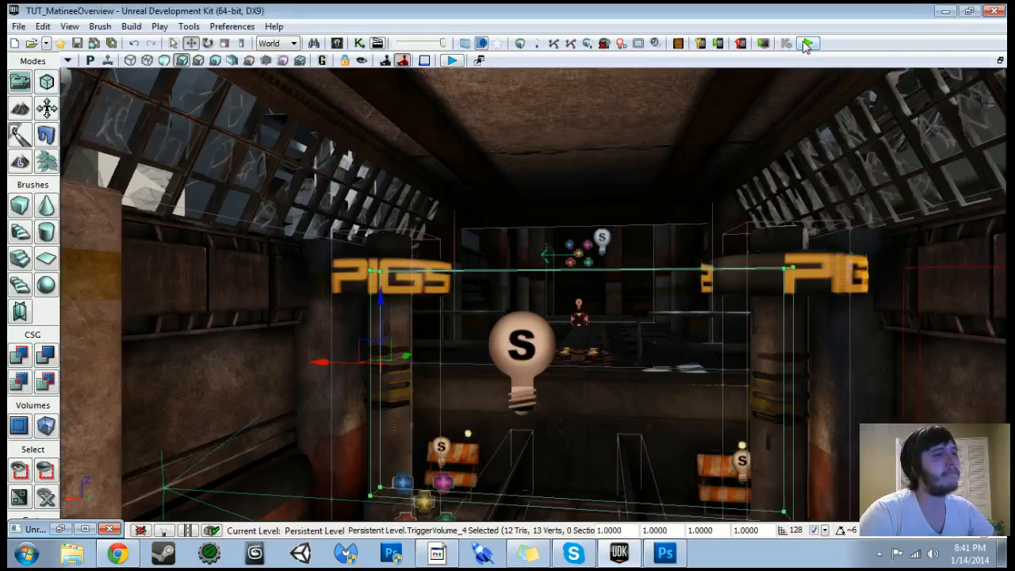
{"action": "key", "text": "w"}
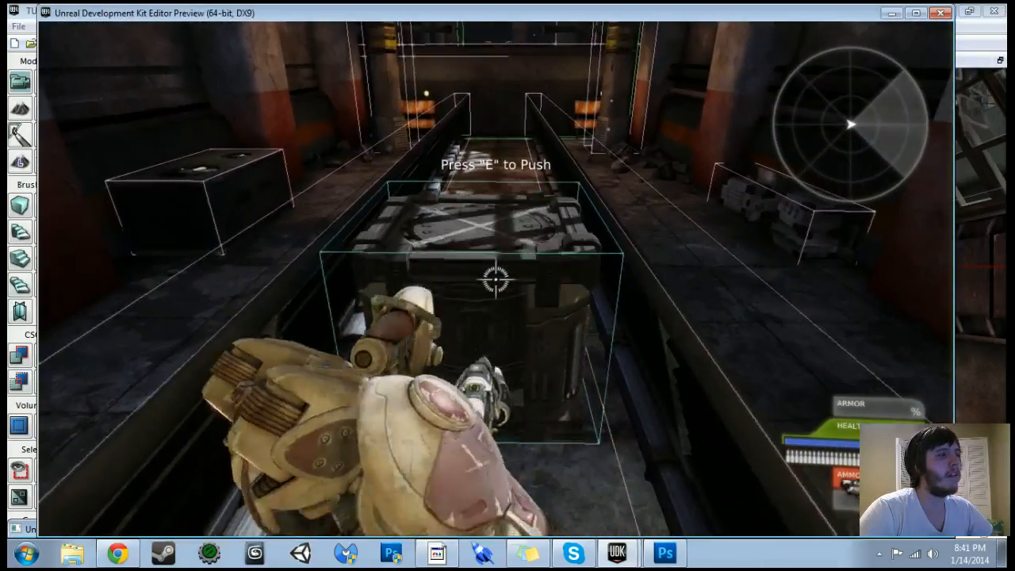
{"action": "key", "text": "e"}
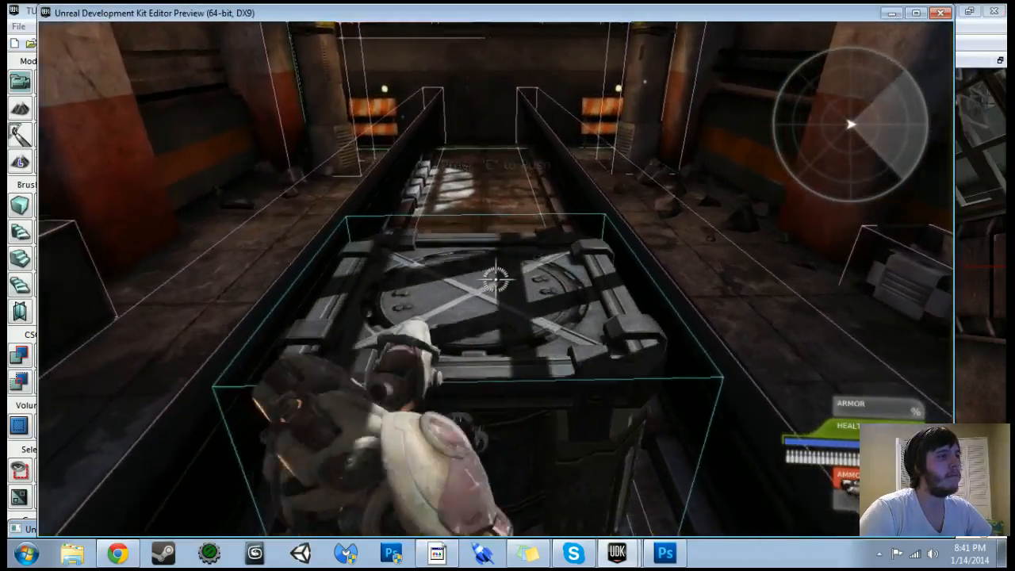
{"action": "key", "text": "w"}
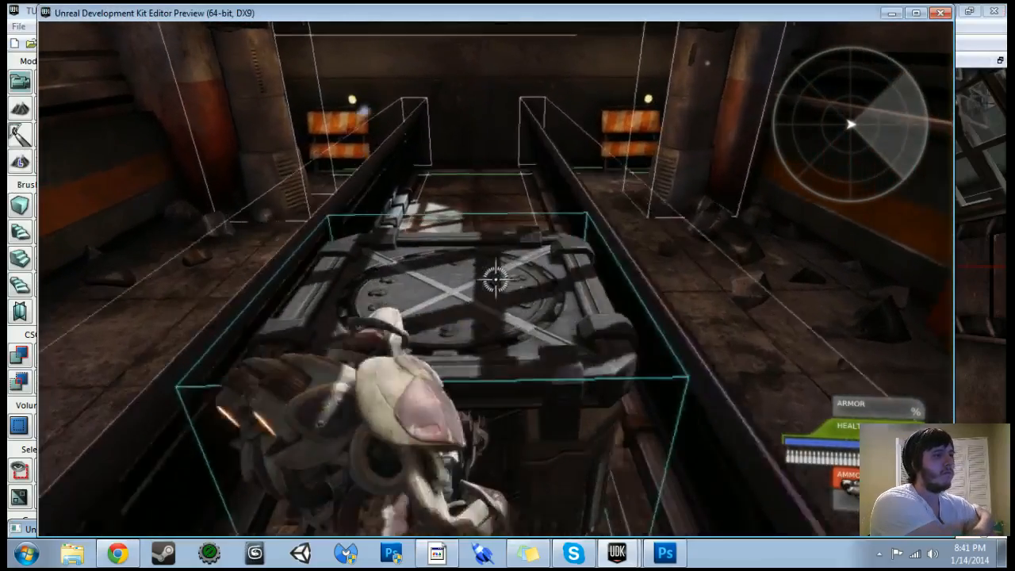
{"action": "key", "text": "w"}
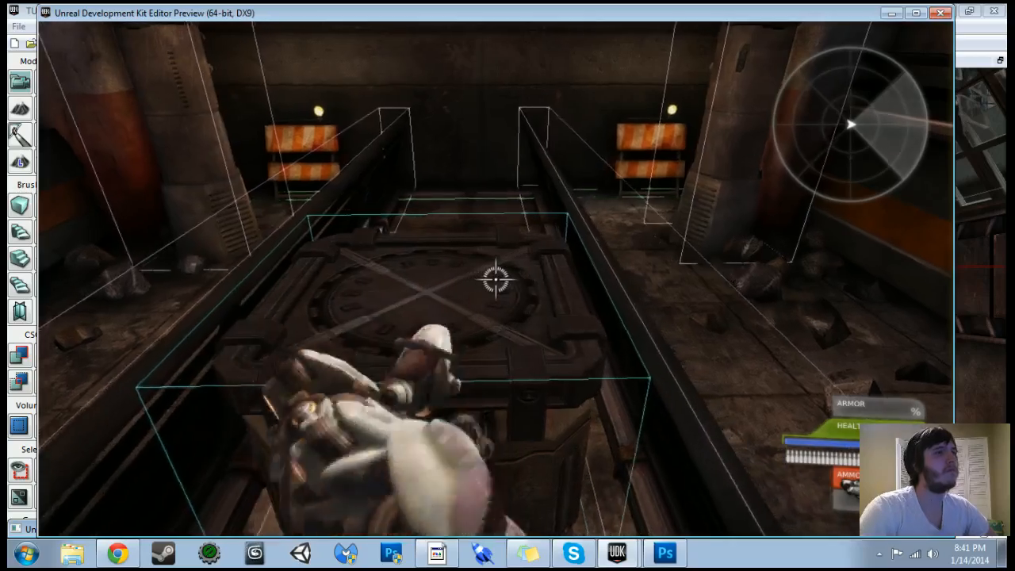
{"action": "key", "text": "w"}
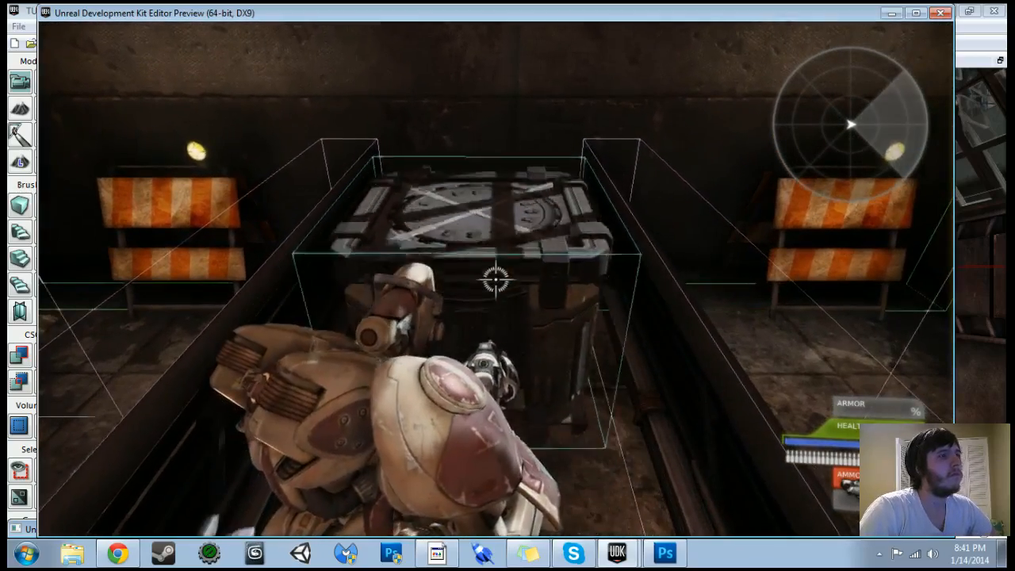
{"action": "key", "text": "w"}
{"action": "key", "text": "w"}
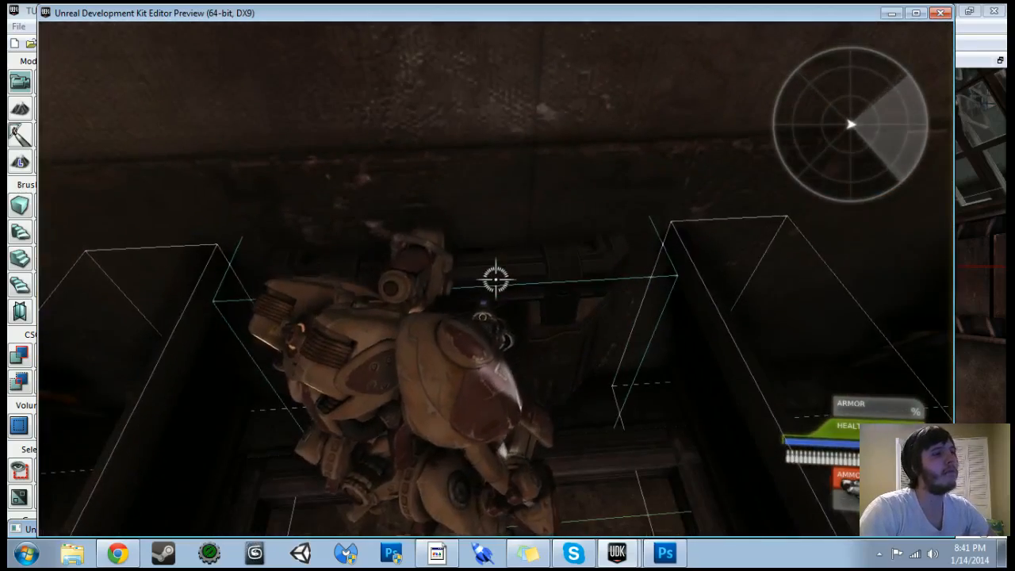
{"action": "key", "text": "Escape"}
- Reopen Kismet in a half-screen window beside the level viewport and bring TriggerVolume_4 into view
{"action": "left_click", "coordinate": [363, 44]}
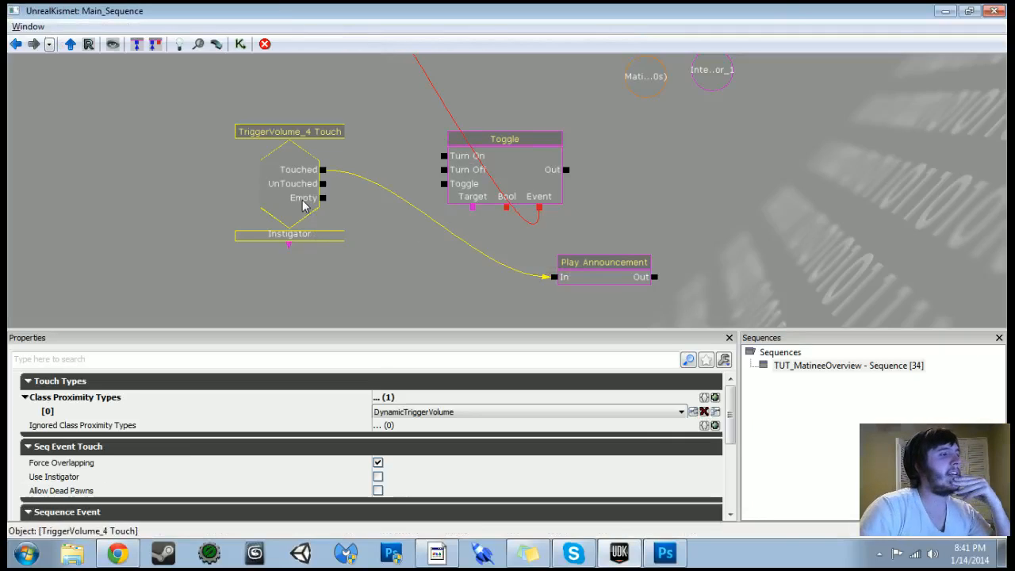
{"action": "left_click_drag", "start_coordinate": [388, 11], "coordinate": [8, 216]}
{"action": "mouse_move", "coordinate": [637, 277]}
{"action": "right_mouse_down"}
{"action": "mouse_move", "coordinate": [626, 277]}
{"action": "mouse_move", "coordinate": [636, 277]}
{"action": "right_mouse_up"}
{"action": "double_click", "coordinate": [306, 184]}
{"action": "right_click_drag", "start_coordinate": [634, 238], "coordinate": [698, 257]}
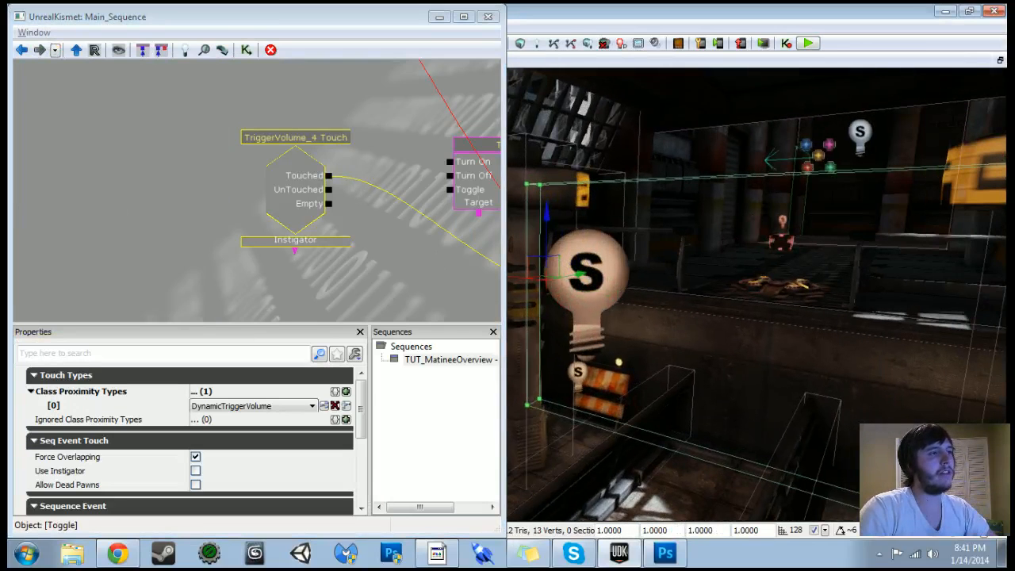
- Set TriggerVolume_4's collision type to COLLIDE_TouchAll in its properties
{"action": "key", "text": "F4"}
{"action": "type", "text": "coll"}
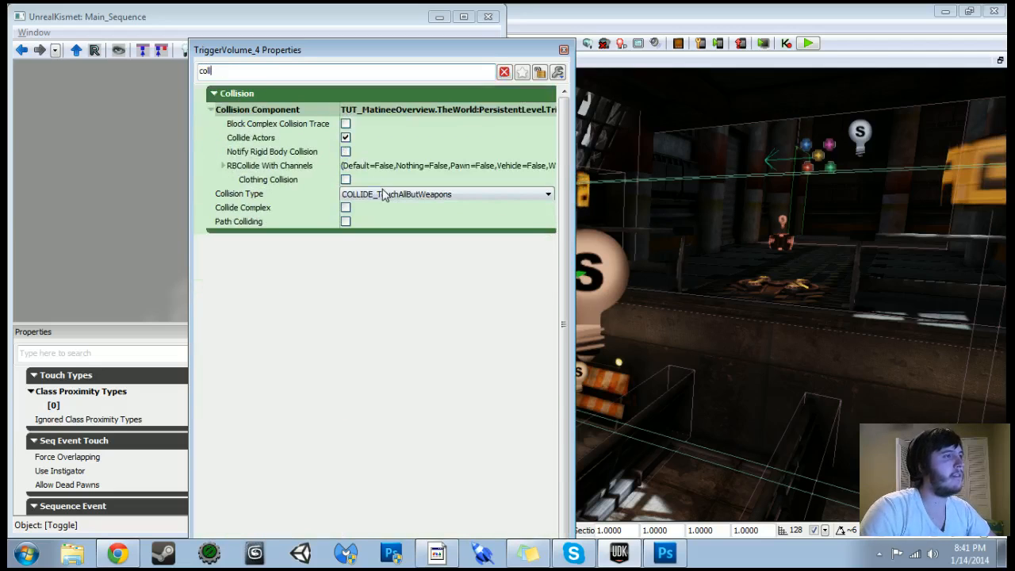
{"action": "left_click", "coordinate": [384, 194]}
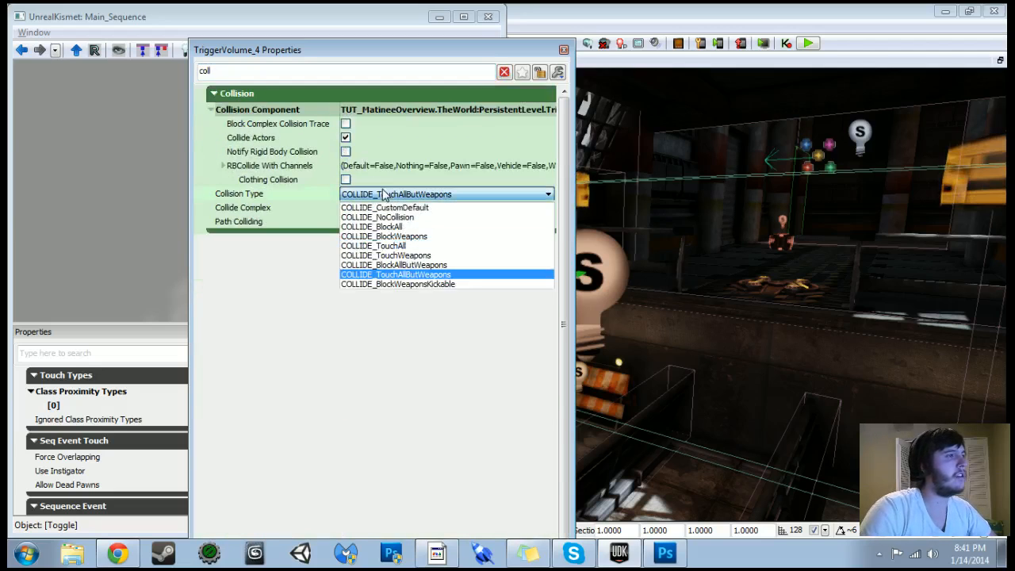
{"action": "left_click", "coordinate": [385, 246]}
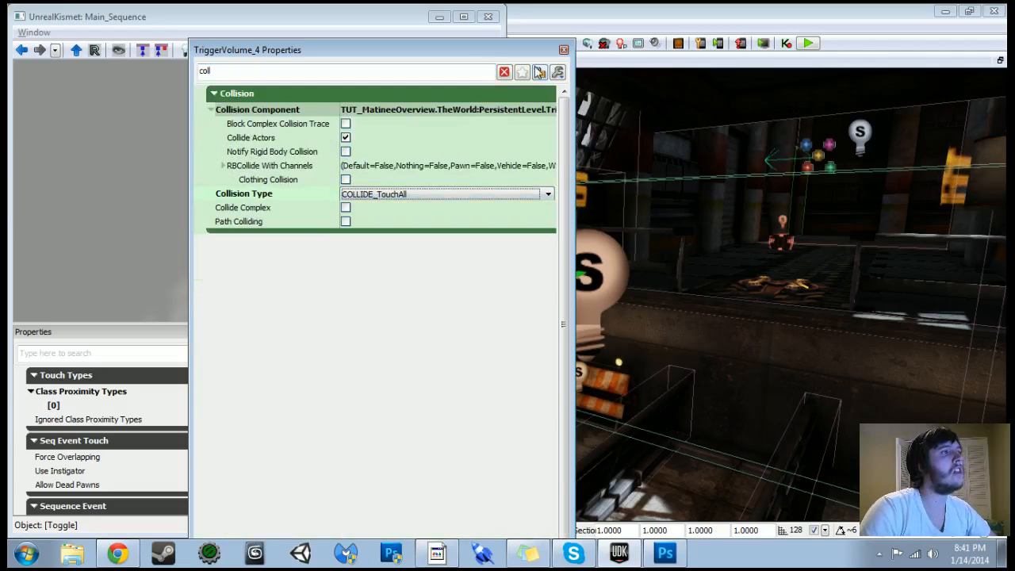
{"action": "left_click", "coordinate": [564, 50]}
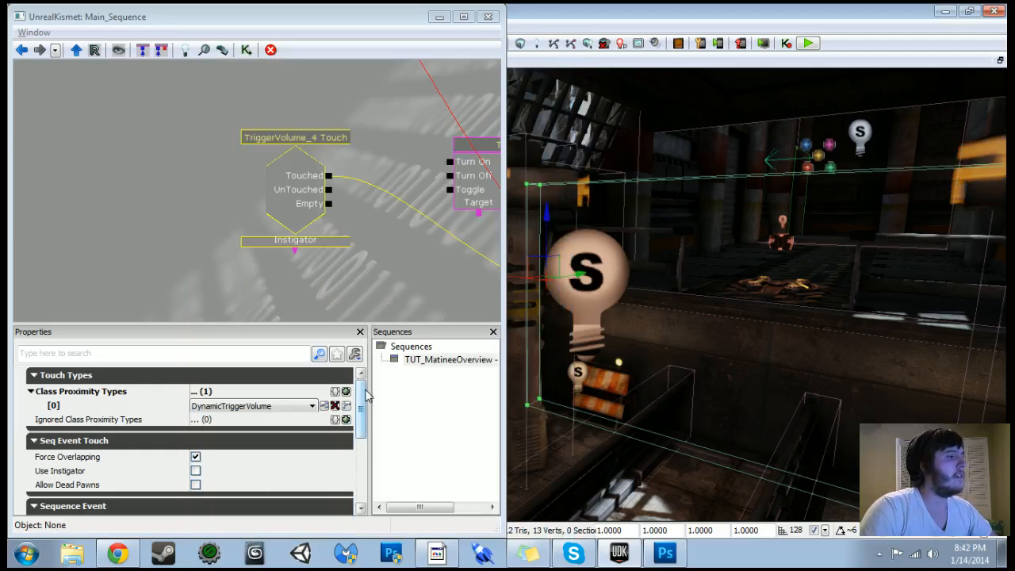
- Add a second Class Proximity Types entry to the TriggerVolume_4 Touch event and set it to InterpActor
{"action": "mouse_move", "coordinate": [362, 394]}
{"action": "left_mouse_down"}
{"action": "mouse_move", "coordinate": [362, 460]}
{"action": "mouse_move", "coordinate": [363, 387]}
{"action": "left_mouse_up"}
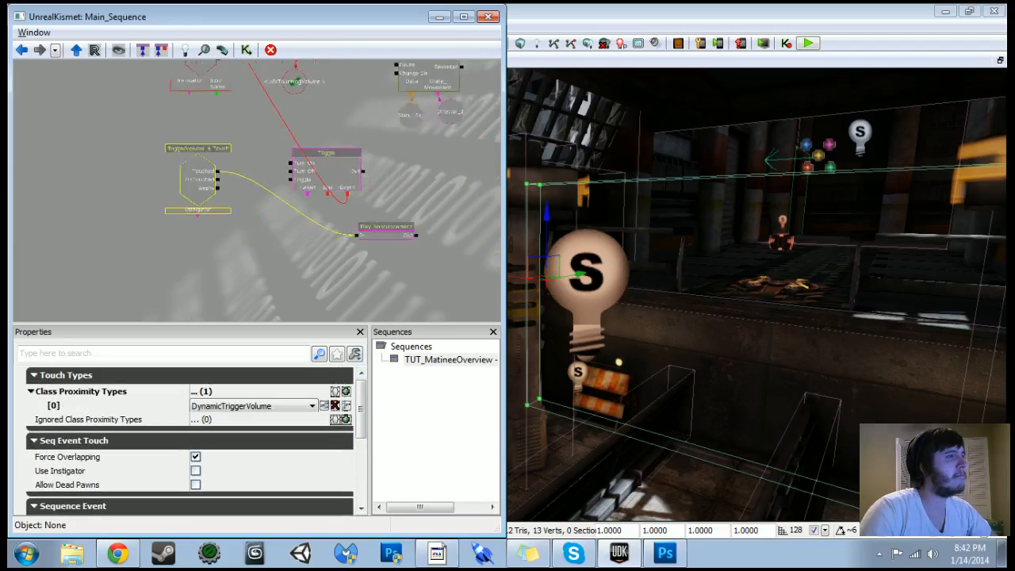
{"action": "scroll", "coordinate": [231, 125], "scroll_direction": "up", "scroll_amount": 2}
{"action": "scroll", "coordinate": [303, 320], "scroll_direction": "down", "scroll_amount": 3}
{"action": "scroll", "coordinate": [311, 295], "scroll_direction": "up", "scroll_amount": 2}
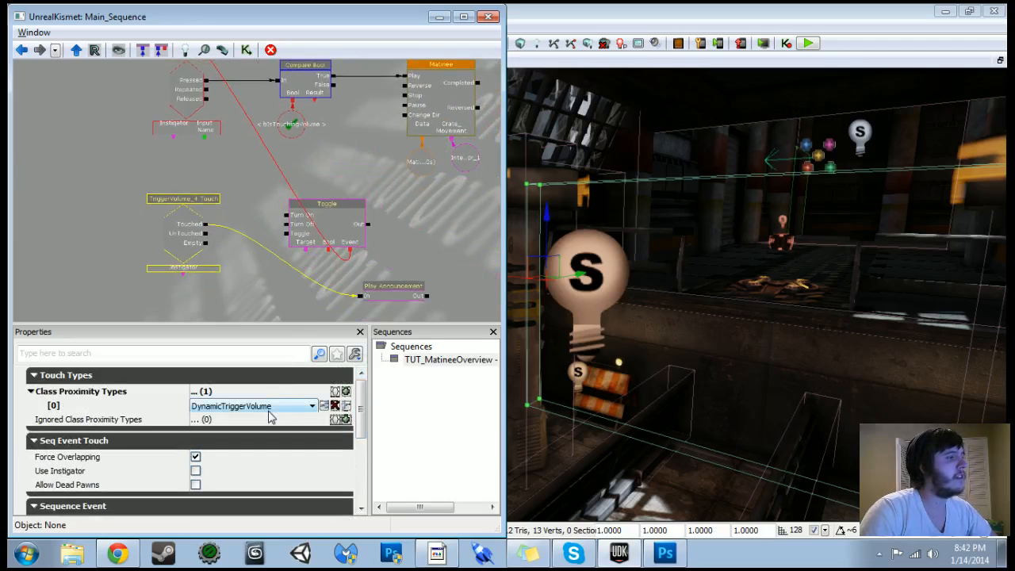
{"action": "left_click", "coordinate": [346, 392]}
{"action": "left_click", "coordinate": [248, 420]}
{"action": "key", "text": "i"}
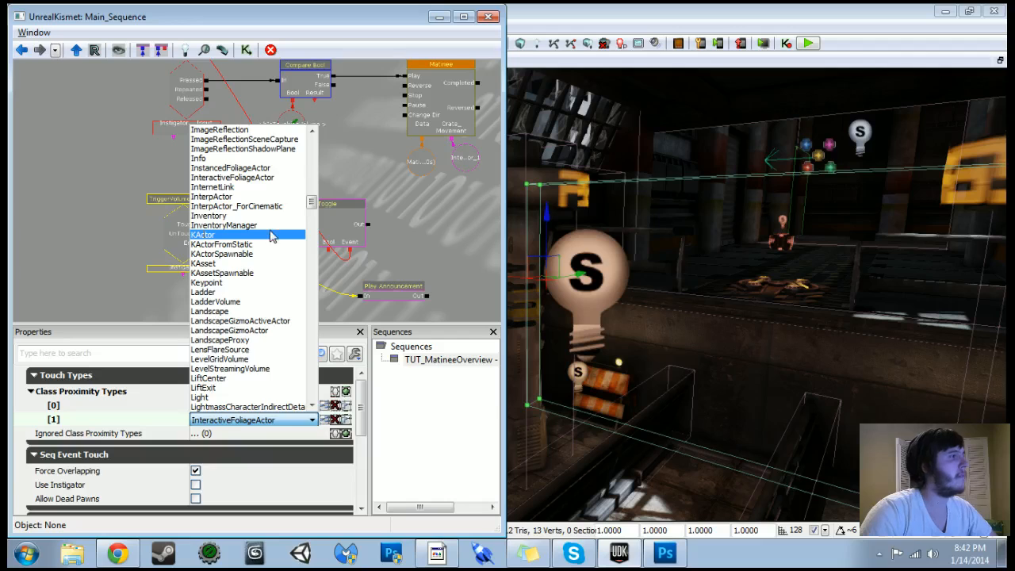
{"action": "left_click", "coordinate": [258, 197]}
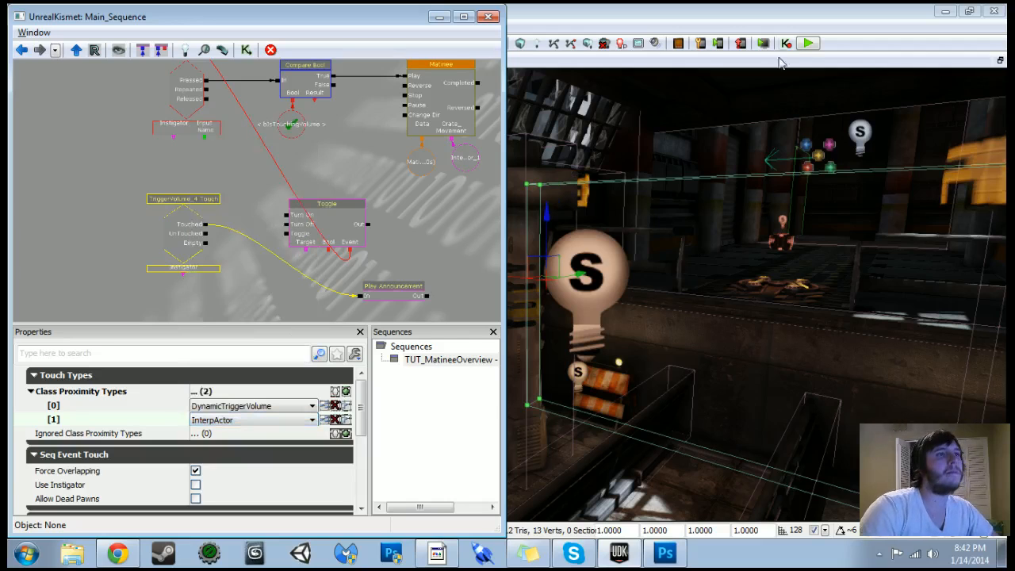
- Playtest whether the pushed crate triggers the touch announcement with InterpActor among the proximity types, and exit the preview
{"action": "left_click", "coordinate": [807, 43]}
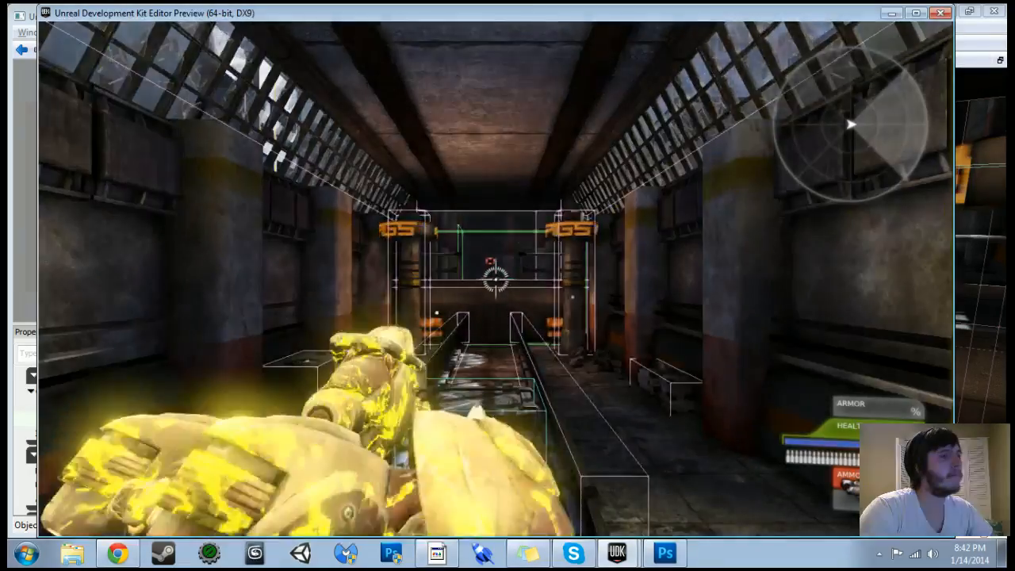
{"action": "key", "text": "w"}
{"action": "key", "text": "e"}
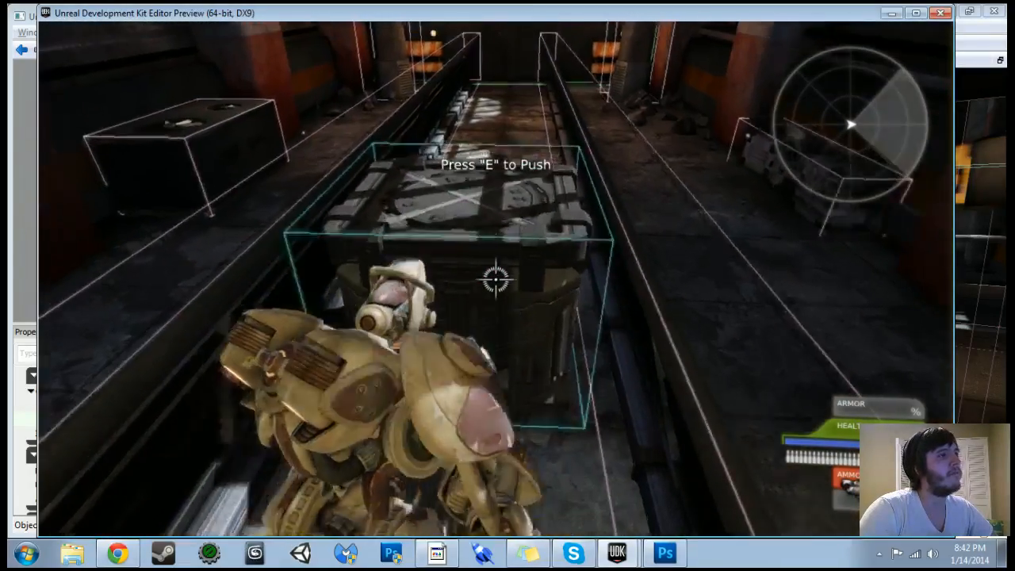
{"action": "key", "text": "w"}
{"action": "key", "text": "e"}
{"action": "key", "text": "w"}
{"action": "key", "text": "e"}
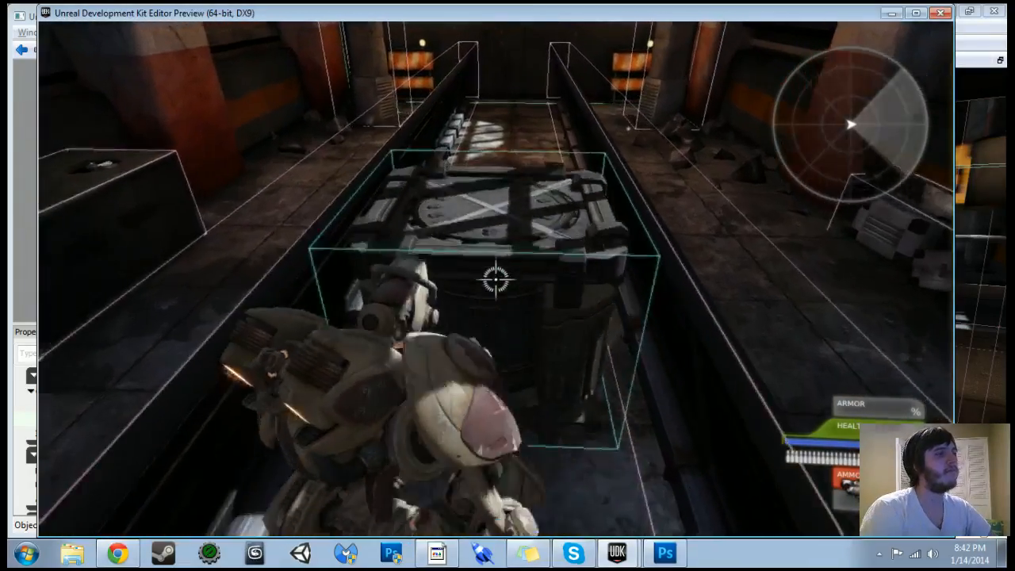
{"action": "key", "text": "w"}
{"action": "key", "text": "e"}
{"action": "key", "text": "w"}
{"action": "key", "text": "e"}
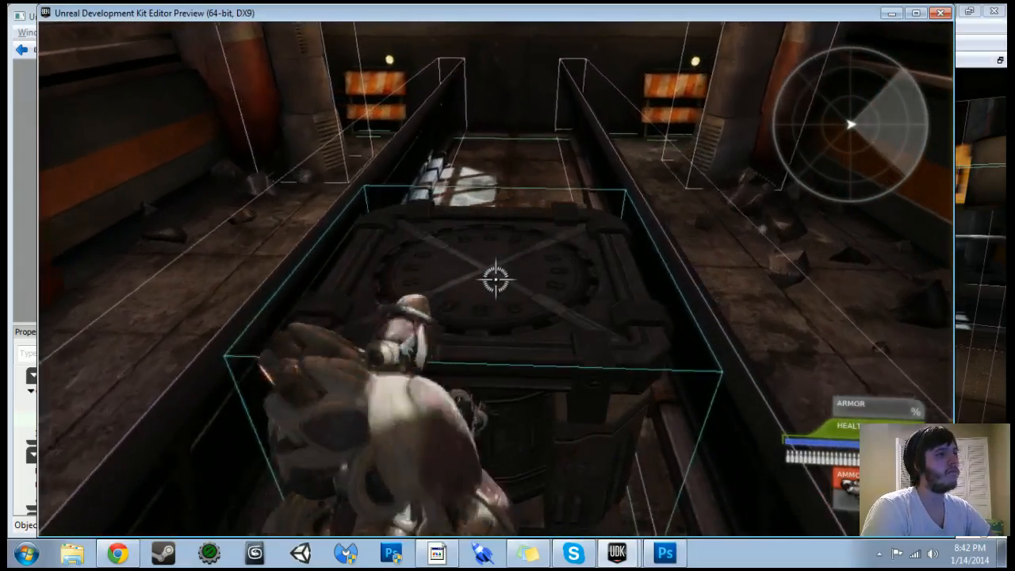
{"action": "key", "text": "w"}
{"action": "key", "text": "e"}
{"action": "key", "text": "w"}
{"action": "key", "text": "e"}
{"action": "key", "text": "d"}
{"action": "key", "text": "w"}
{"action": "key", "text": "e"}
{"action": "key", "text": "a"}
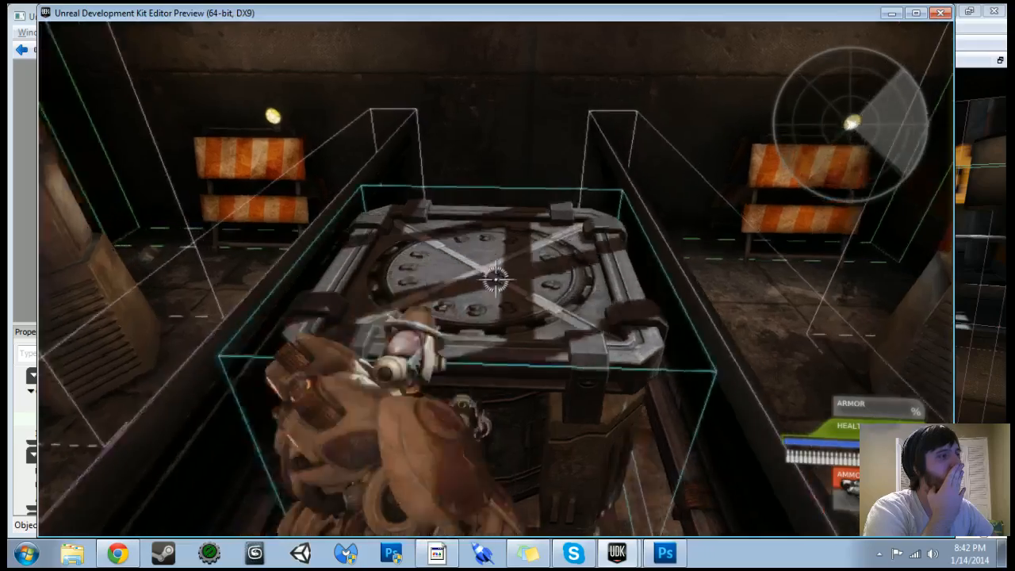
{"action": "key", "text": "w"}
{"action": "key", "text": "d"}
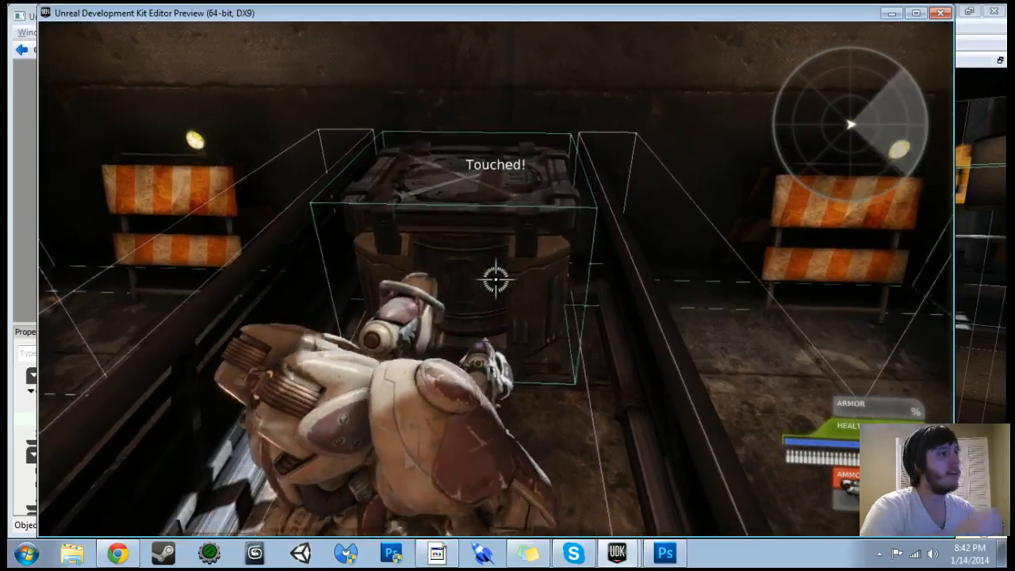
{"action": "key", "text": "Escape"}
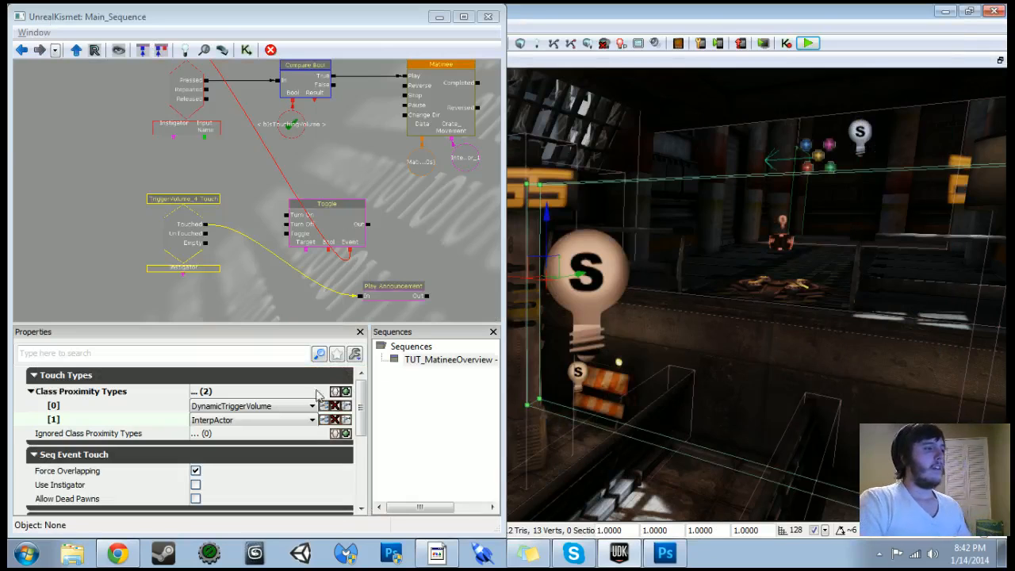
- Remove the InterpActor entry from the touch event's Class Proximity Types
{"action": "left_click", "coordinate": [335, 426]}
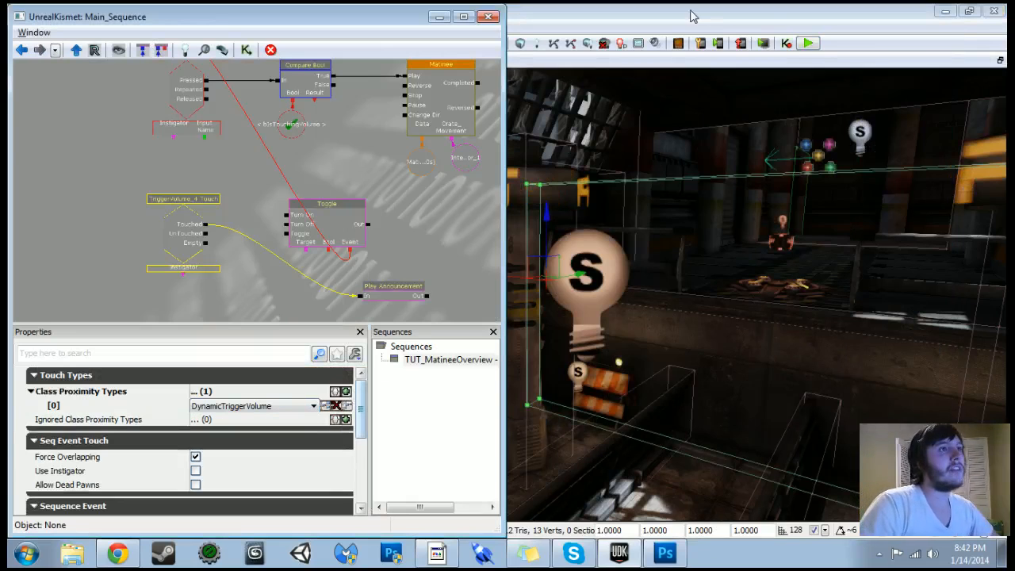
- Playtest pushing the crate into the trigger volume with only DynamicTriggerVolume as the touch event's proximity type, and exit the preview
{"action": "left_click", "coordinate": [808, 43]}
{"action": "left_click", "coordinate": [809, 43]}
{"action": "key", "text": "w"}
{"action": "key", "text": "w"}
{"action": "key", "text": "e"}
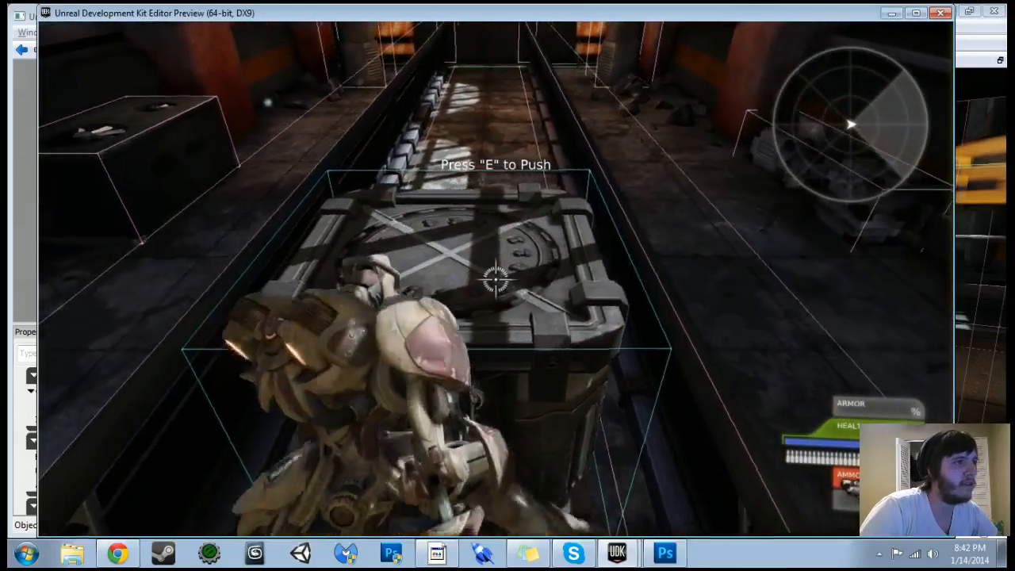
{"action": "key", "text": "w"}
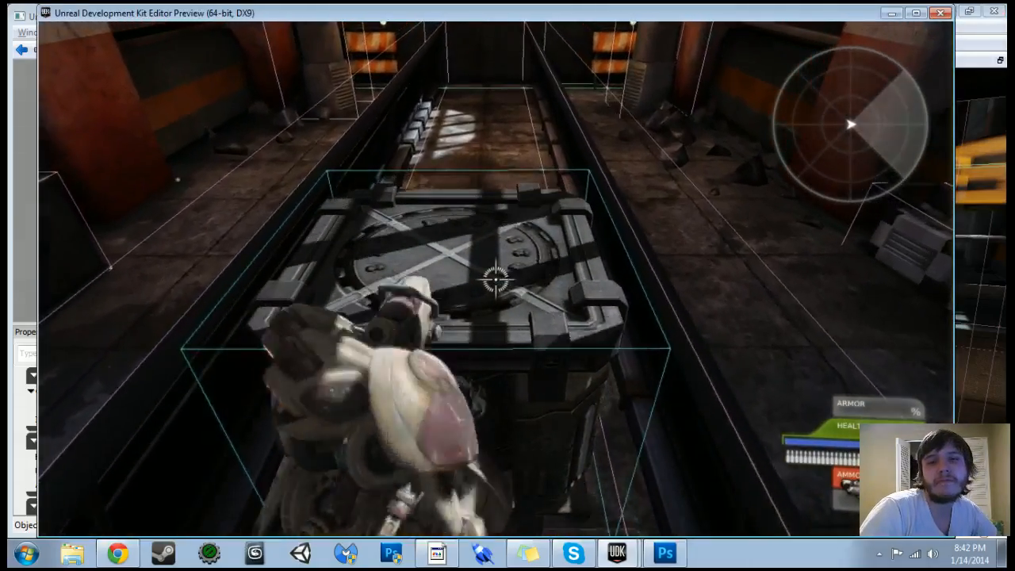
{"action": "key", "text": "w"}
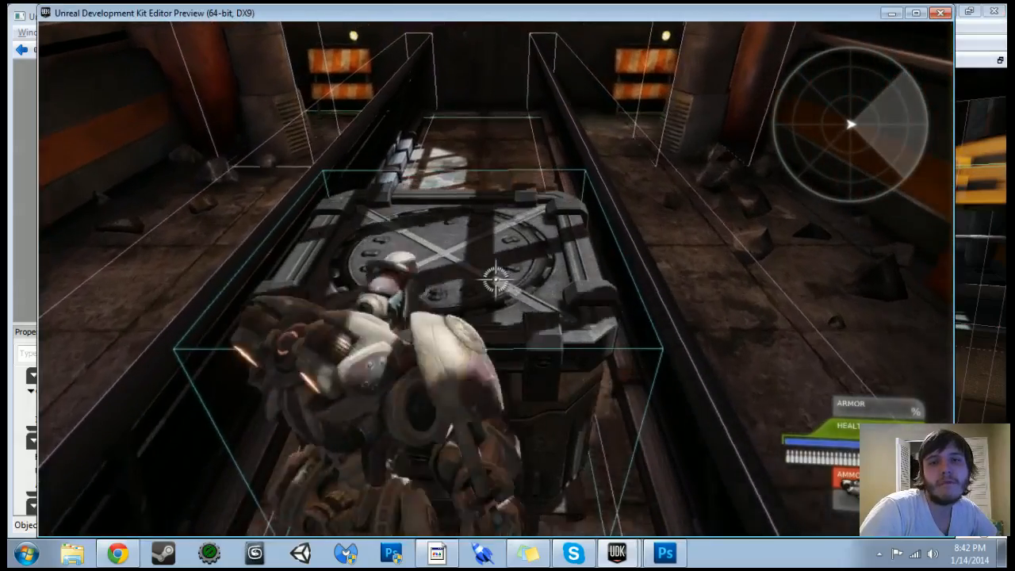
{"action": "key", "text": "w"}
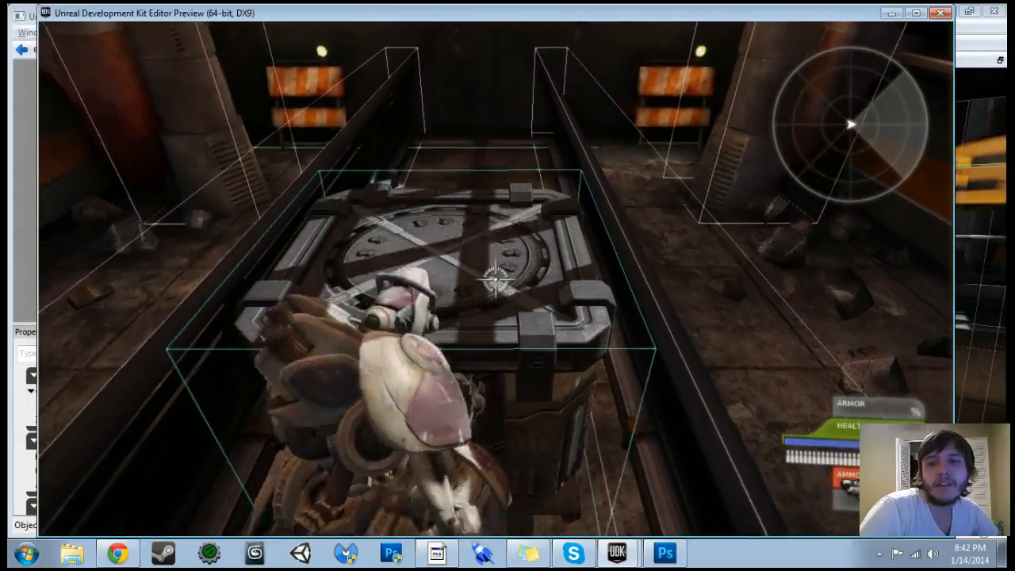
{"action": "key", "text": "w"}
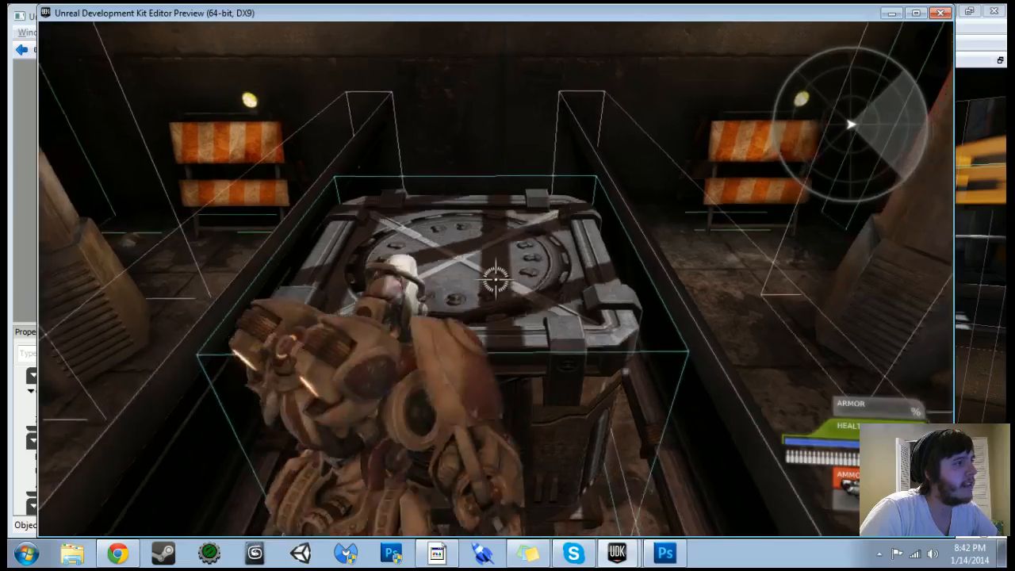
{"action": "key", "text": "w"}
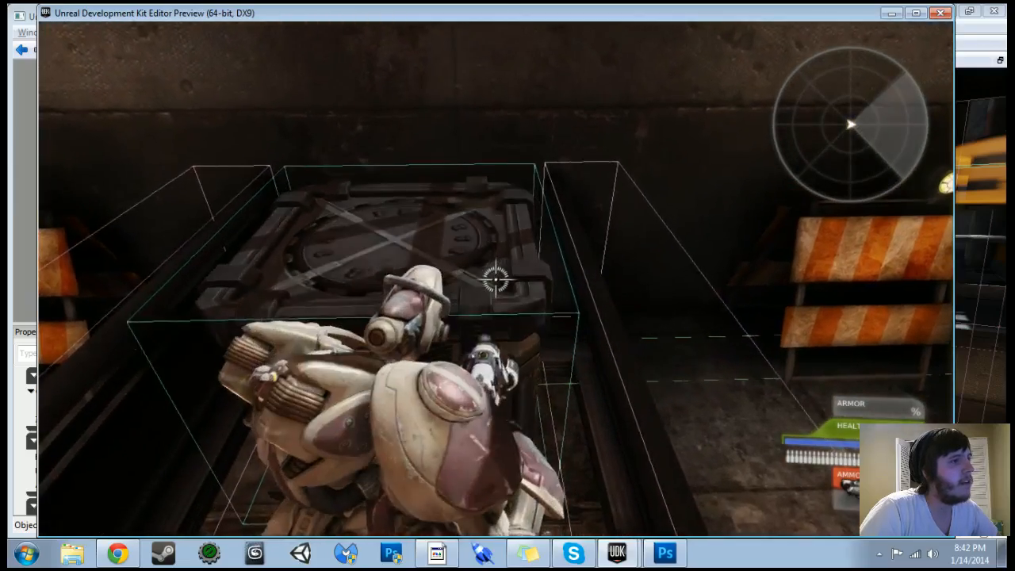
{"action": "key", "text": "Escape"}
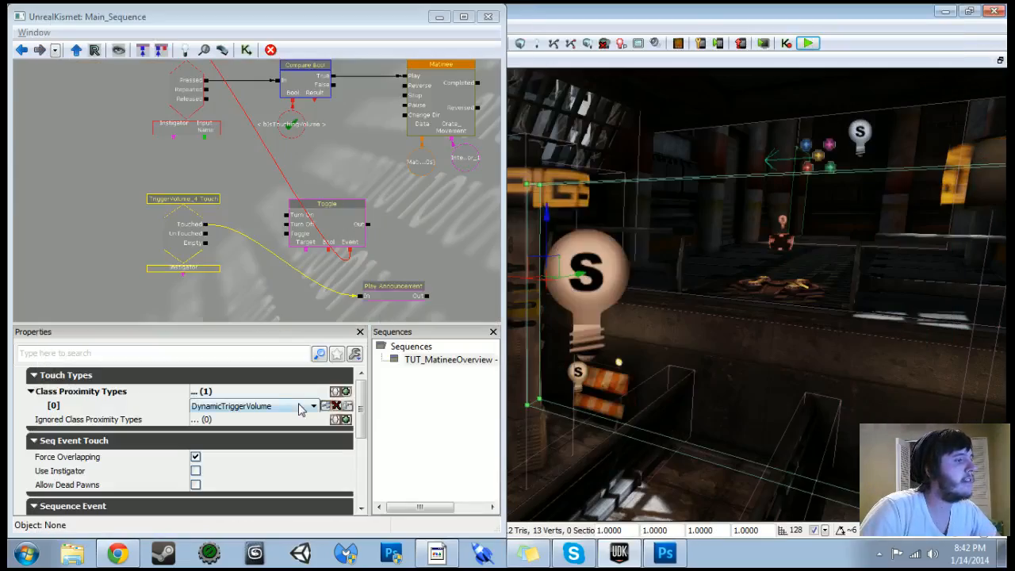
- Replace the DynamicTriggerVolume entry in the touch event's Class Proximity Types with a single InterpActor entry
{"action": "left_click", "coordinate": [336, 405]}
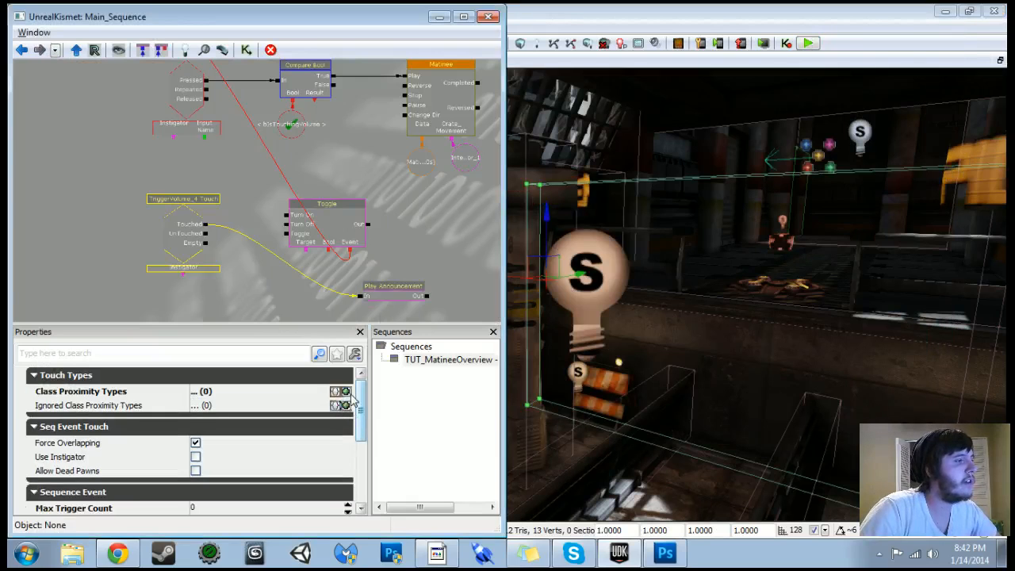
{"action": "left_click", "coordinate": [347, 392]}
{"action": "left_click", "coordinate": [292, 406]}
{"action": "type", "text": "in"}
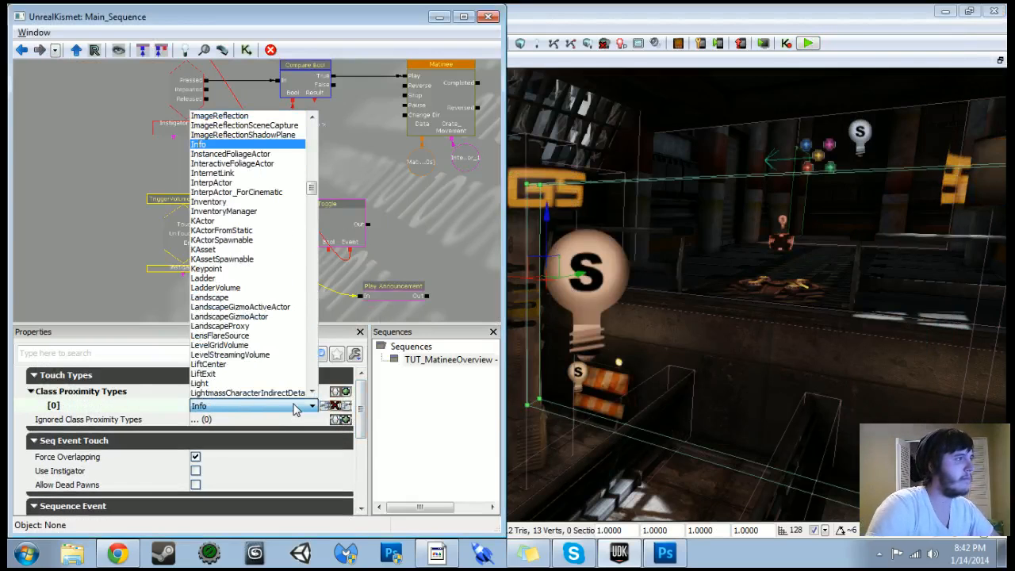
{"action": "left_click", "coordinate": [243, 184]}
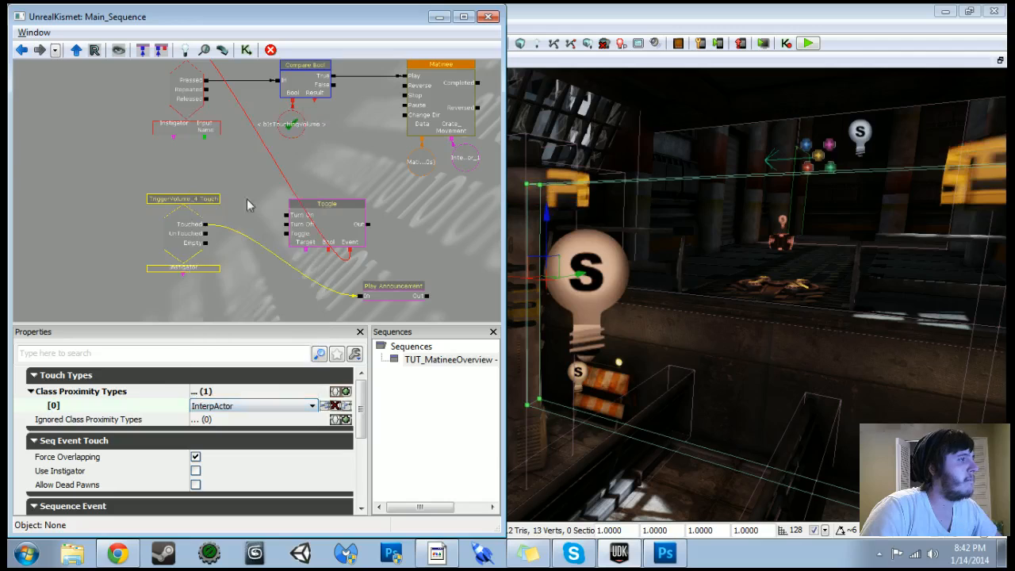
- Delete the Play Announcement action and wire the TriggerVolume_4 Touched output to the Toggle's Turn Off input
{"action": "left_click", "coordinate": [361, 296], "text": "alt"}
{"action": "left_click", "coordinate": [376, 290]}
{"action": "key", "text": "Delete"}
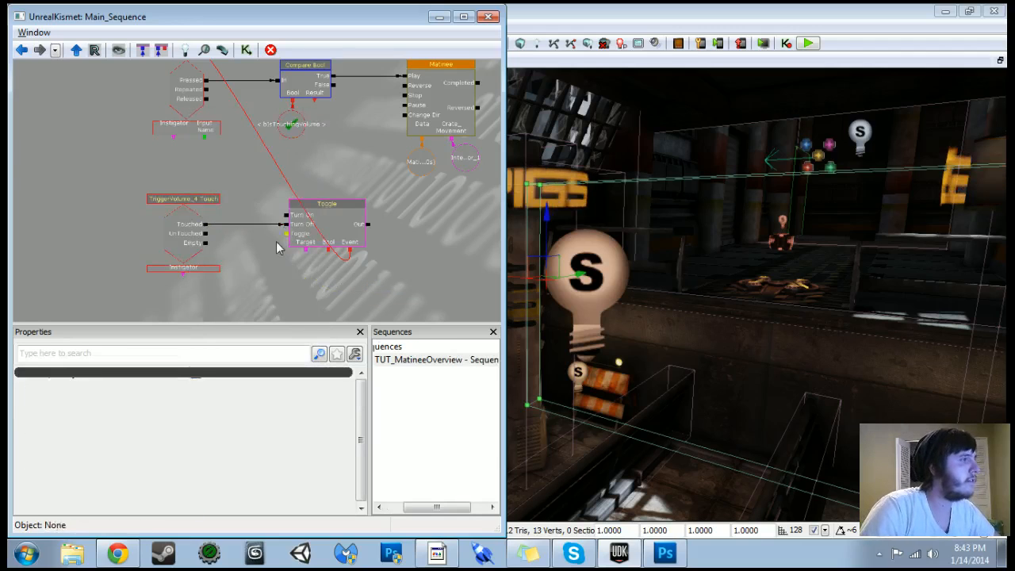
- Playtest pushing the crate all the way along the track into the trigger volume with Touched wired to the Toggle
{"action": "left_click", "coordinate": [806, 44]}
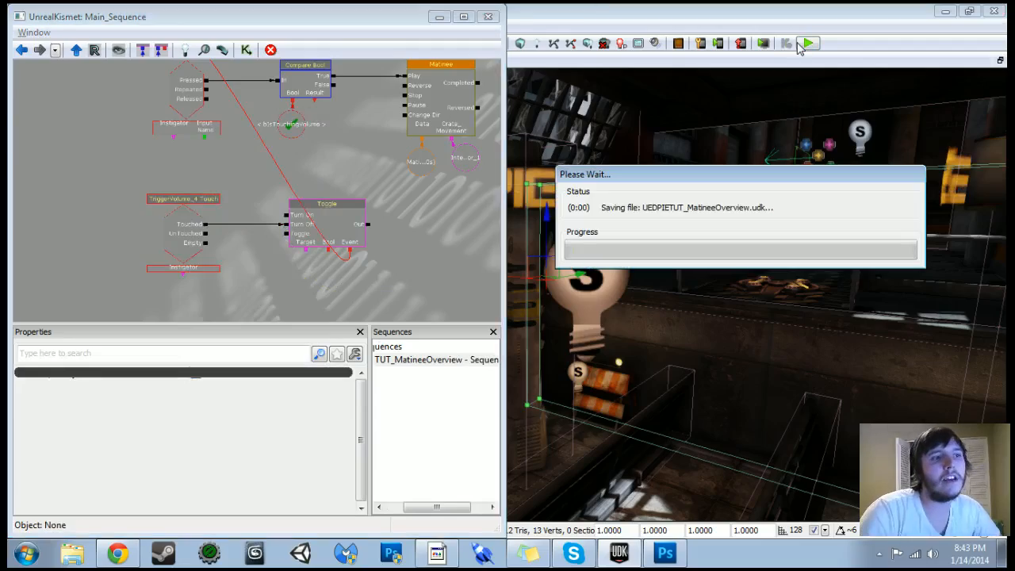
{"action": "key", "text": "w"}
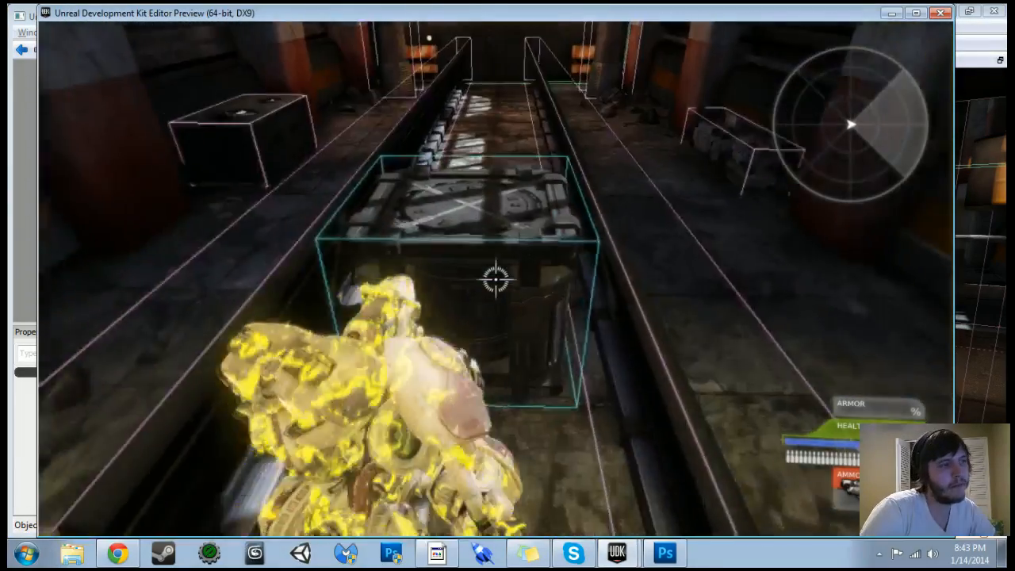
{"action": "key", "text": "e"}
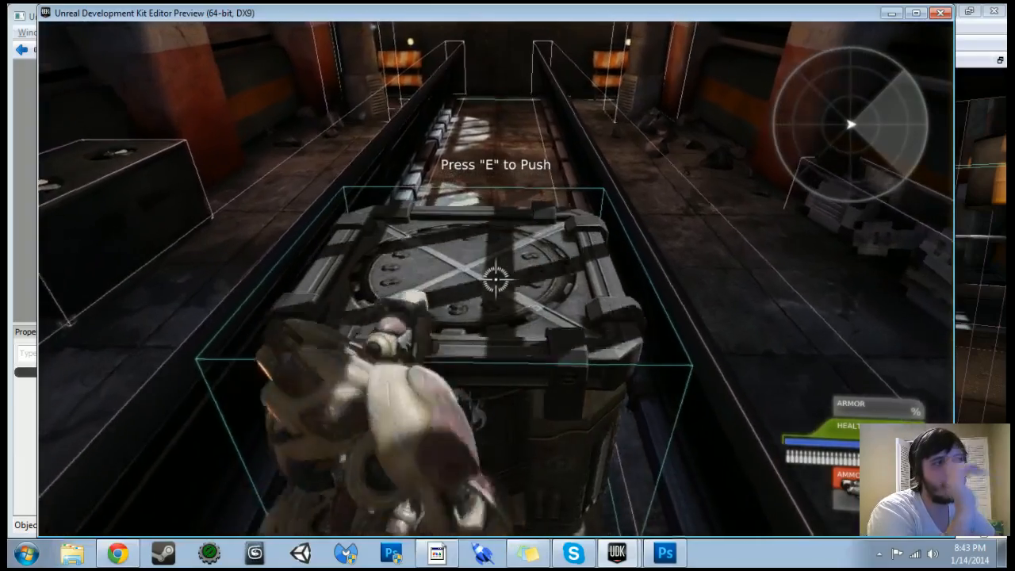
{"action": "key", "text": "w"}
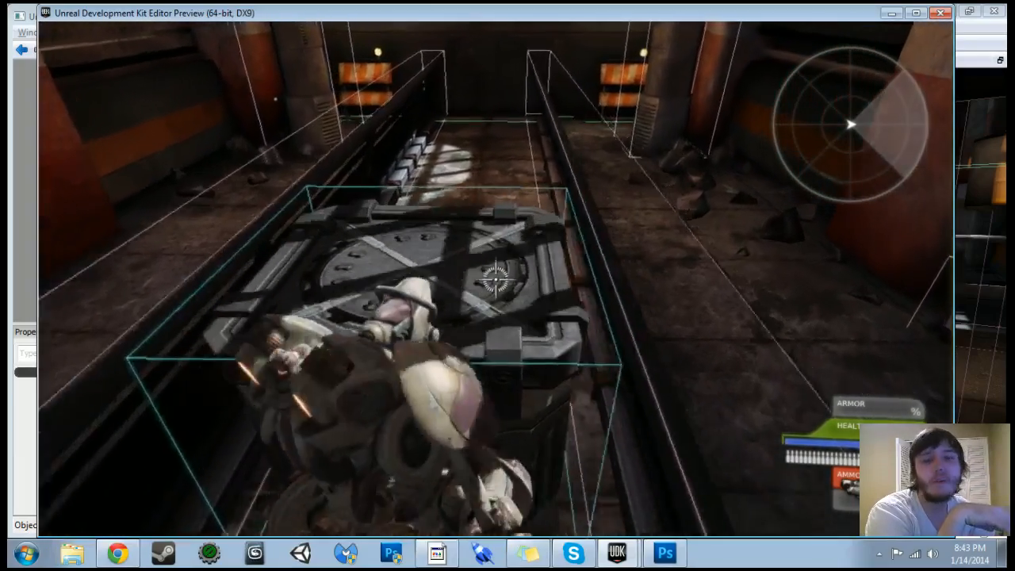
{"action": "key", "text": "w"}
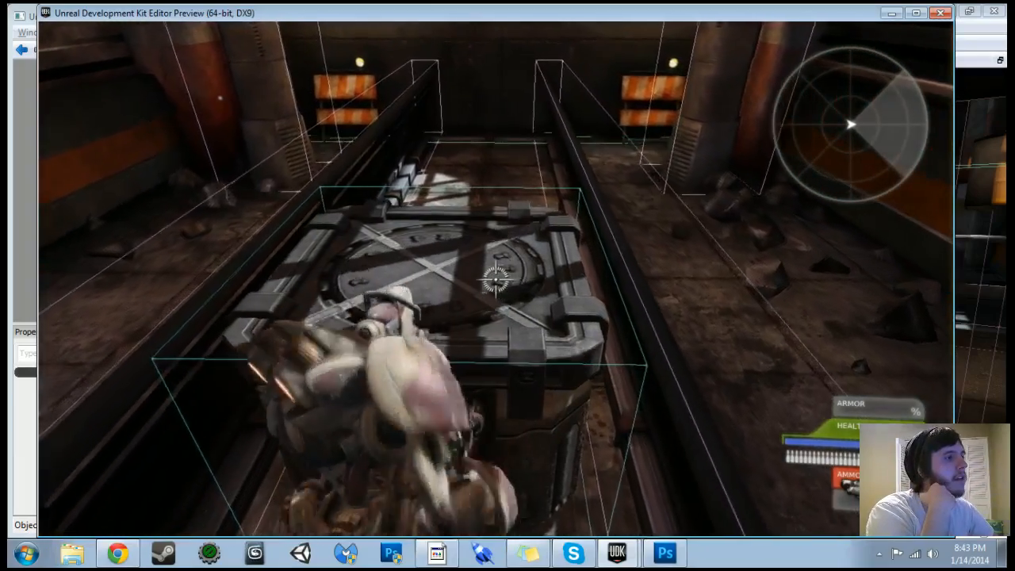
{"action": "key", "text": "w"}
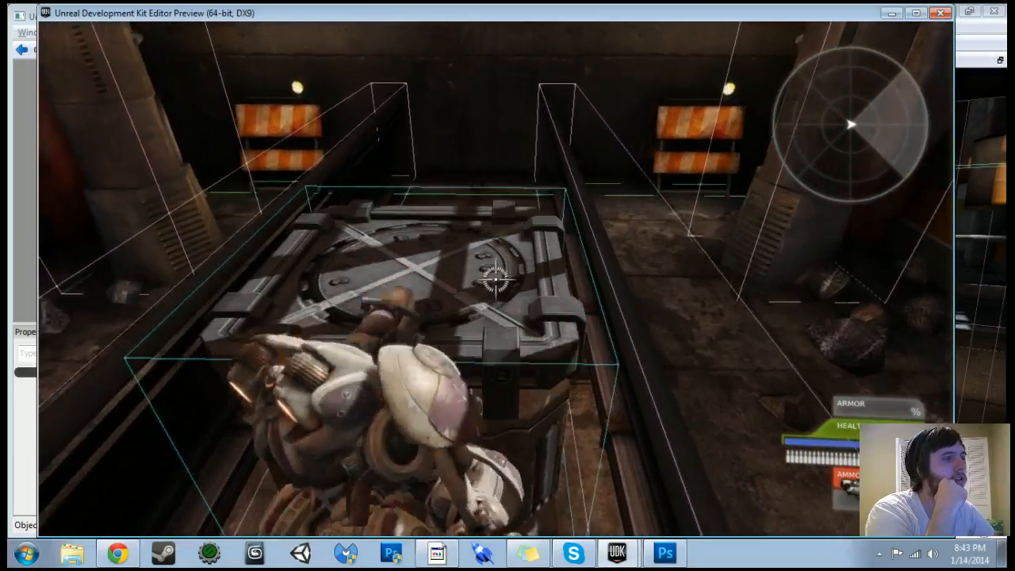
{"action": "key", "text": "w"}
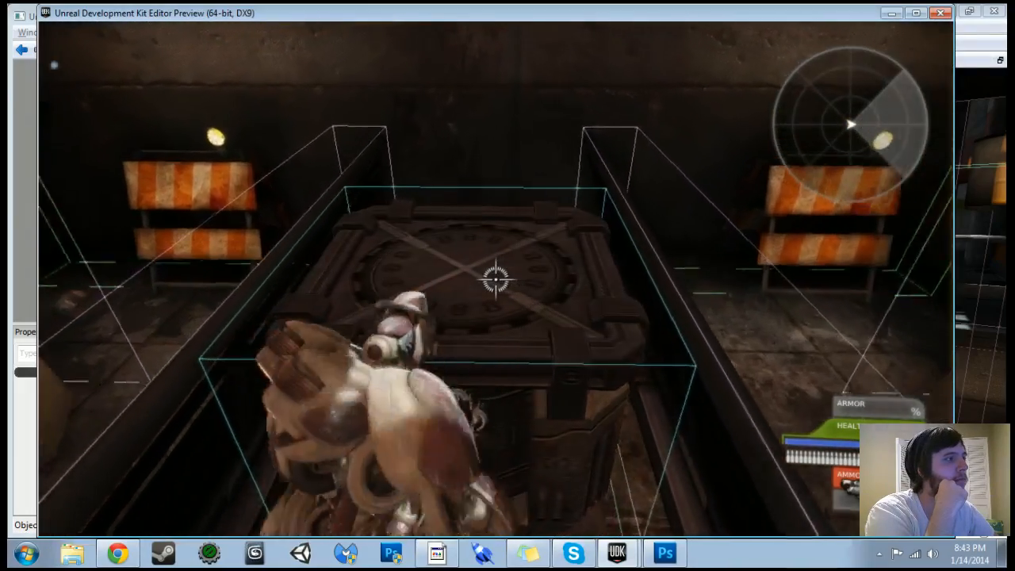
{"action": "key", "text": "w"}
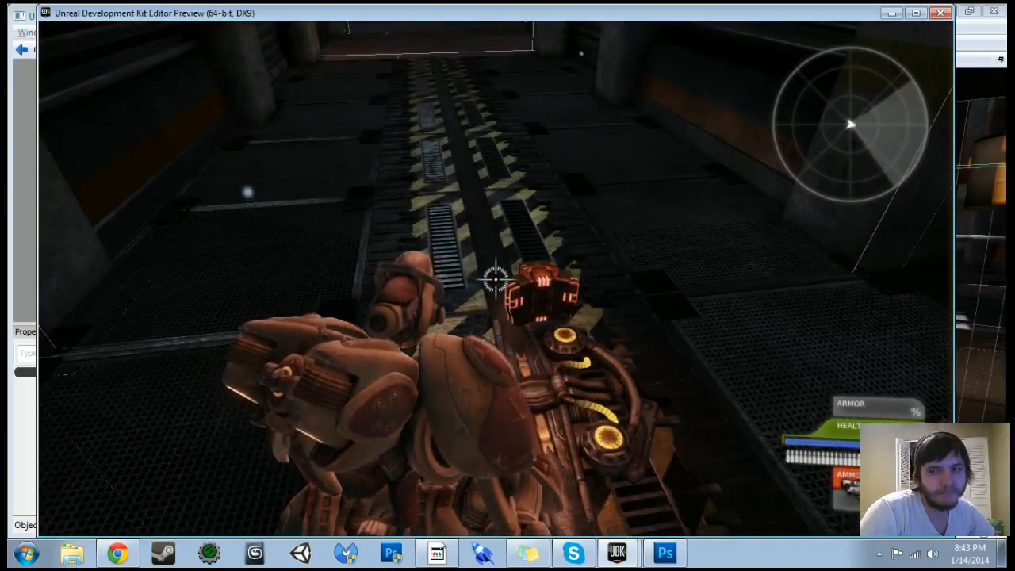
- Walk around the glowing pickup base and the area beyond the crate track, and exit the preview
{"action": "key", "text": "s"}
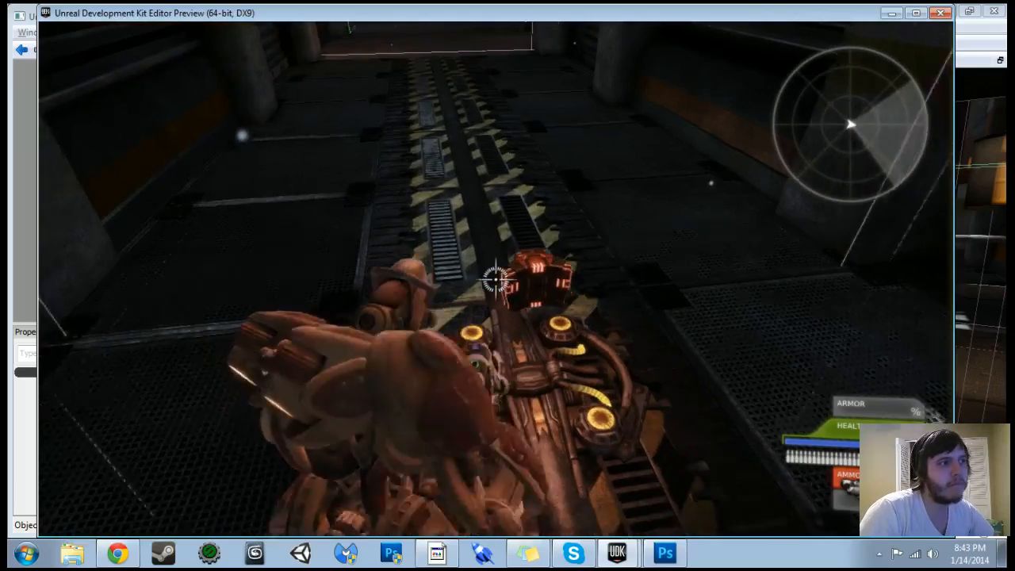
{"action": "key", "text": "w"}
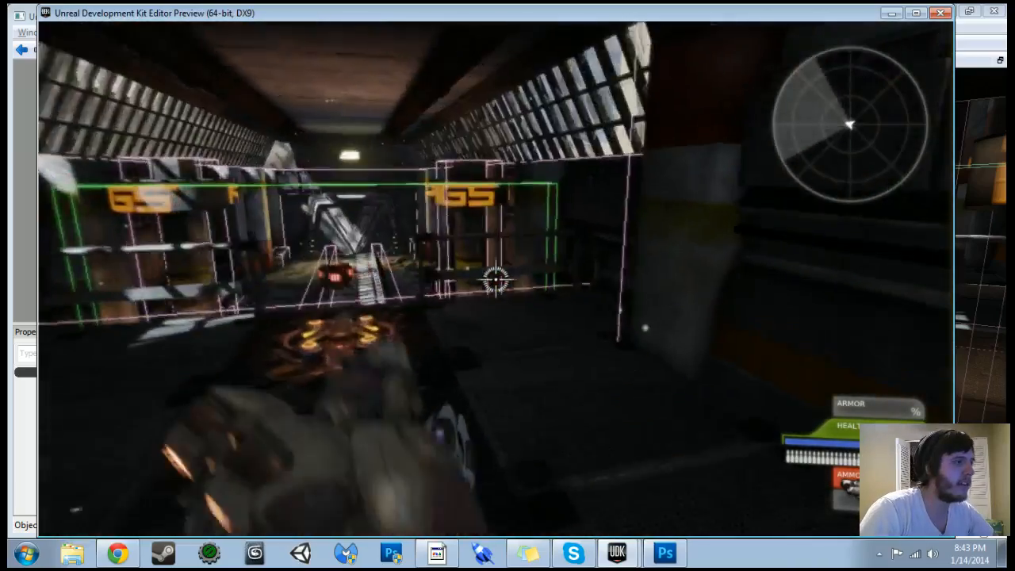
{"action": "key", "text": "w"}
{"action": "key", "text": "s"}
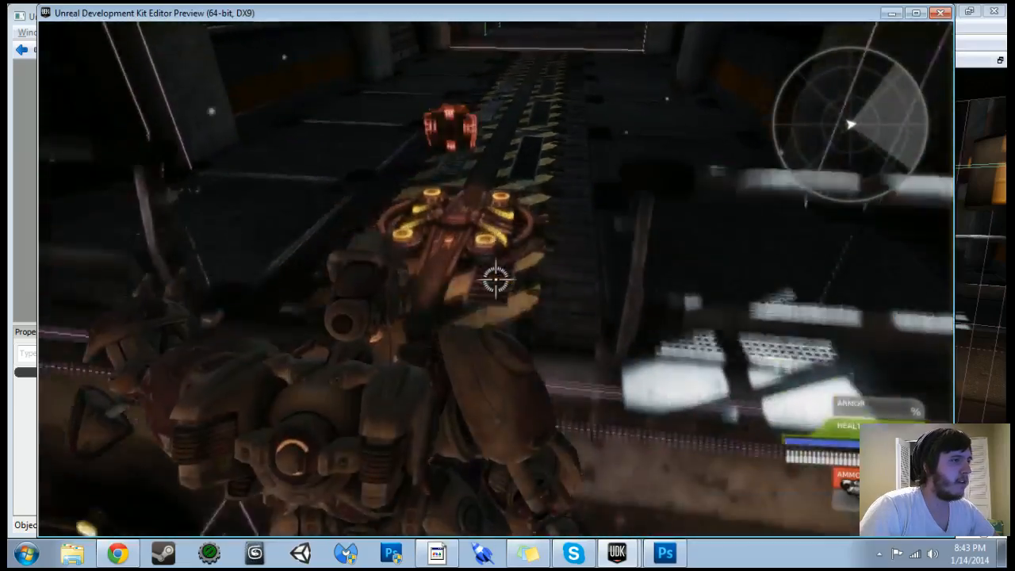
{"action": "key", "text": "w"}
{"action": "key", "text": "space"}
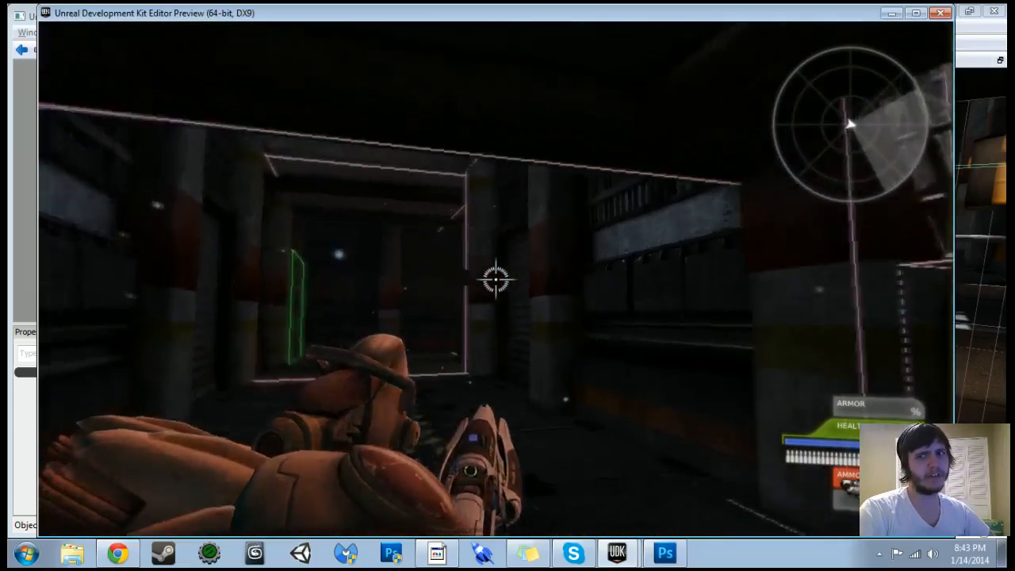
{"action": "key", "text": "s"}
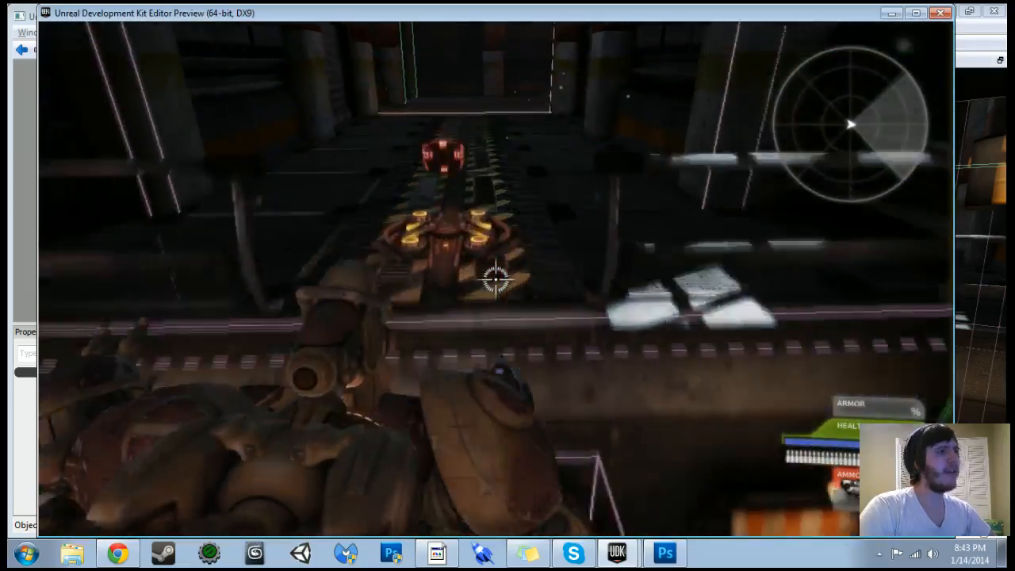
{"action": "key", "text": "Escape"}
- Enclose the key-press, Matinee and trigger-volume touch nodes in a comment box titled Input Events
{"action": "scroll", "coordinate": [421, 283], "scroll_direction": "down", "scroll_amount": 4}
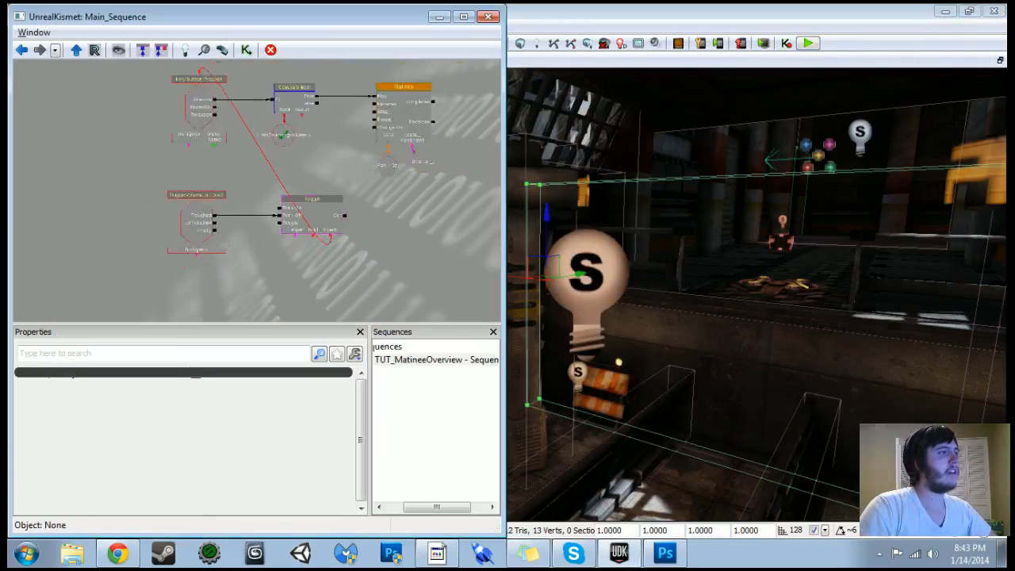
{"action": "left_click", "coordinate": [468, 21]}
{"action": "scroll", "coordinate": [460, 204], "scroll_direction": "down", "scroll_amount": 3}
{"action": "left_click_drag", "start_coordinate": [455, 223], "coordinate": [497, 301]}
{"action": "left_click_drag", "start_coordinate": [507, 280], "coordinate": [631, 170]}
{"action": "scroll", "coordinate": [537, 238], "scroll_direction": "up", "scroll_amount": 3}
{"action": "scroll", "coordinate": [563, 197], "scroll_direction": "up", "scroll_amount": 2}
{"action": "type", "text": "c"}
{"action": "type", "text": "Inp"}
{"action": "type", "text": "ut Events"}
{"action": "key", "text": "Return"}
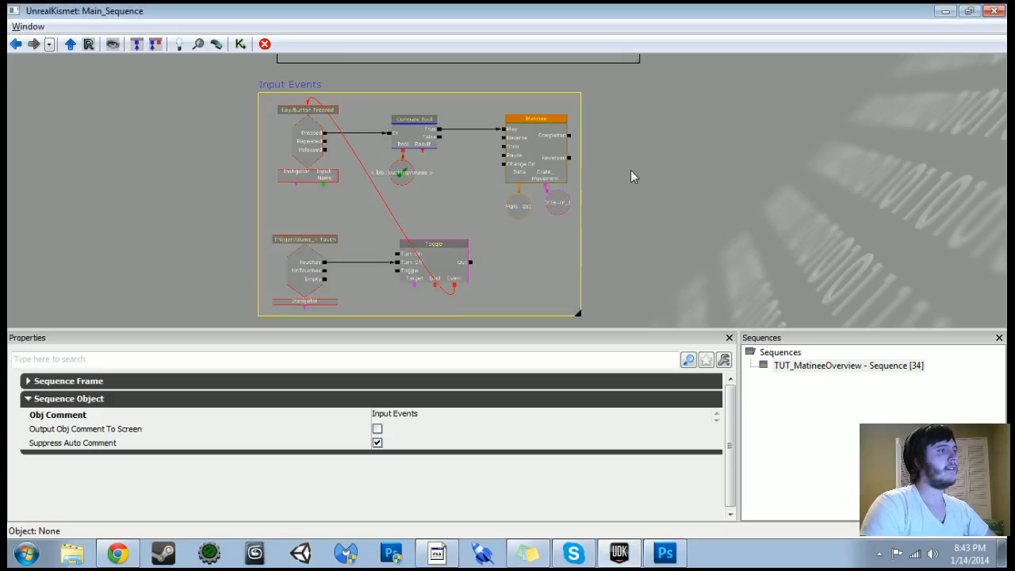
- Box-select a group of nodes in the Kismet graph and nudge it into place among the other comment groups
{"action": "scroll", "coordinate": [190, 182], "scroll_direction": "down", "scroll_amount": 2}
{"action": "left_click_drag", "start_coordinate": [190, 182], "coordinate": [132, 189]}
{"action": "scroll", "coordinate": [131, 188], "scroll_direction": "down", "scroll_amount": 2}
{"action": "scroll", "coordinate": [264, 128], "scroll_direction": "down", "scroll_amount": 1}
{"action": "left_click_drag", "start_coordinate": [264, 128], "coordinate": [559, 278], "text": "ctrl+alt"}
{"action": "left_click_drag", "start_coordinate": [492, 180], "coordinate": [496, 174], "text": "ctrl"}
{"action": "left_click_drag", "start_coordinate": [260, 112], "coordinate": [337, 111]}
- Enclose the bIsTouchingVolume bool variable in a comment box titled Variables for Sequence 1 and place it beside the Debug - Variables group
{"action": "left_click", "coordinate": [327, 212]}
{"action": "scroll", "coordinate": [330, 162], "scroll_direction": "up", "scroll_amount": 4}
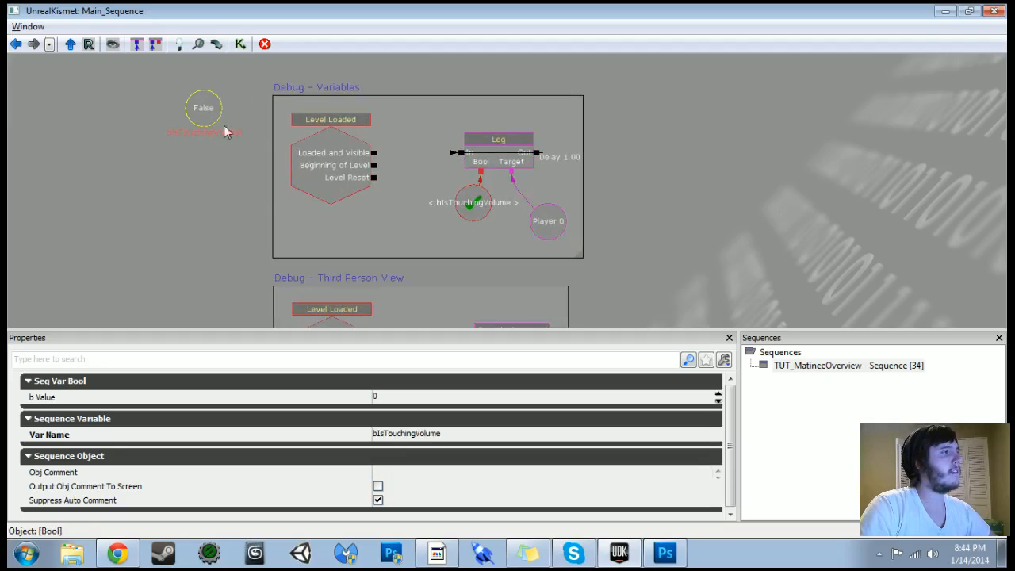
{"action": "type", "text": "cVariables for S"}
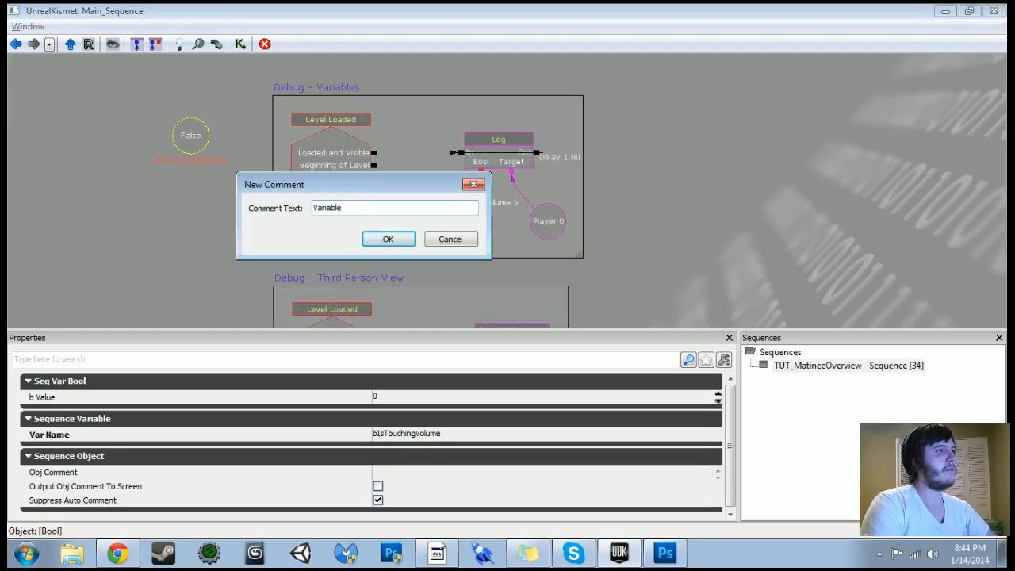
{"action": "type", "text": "equence 1"}
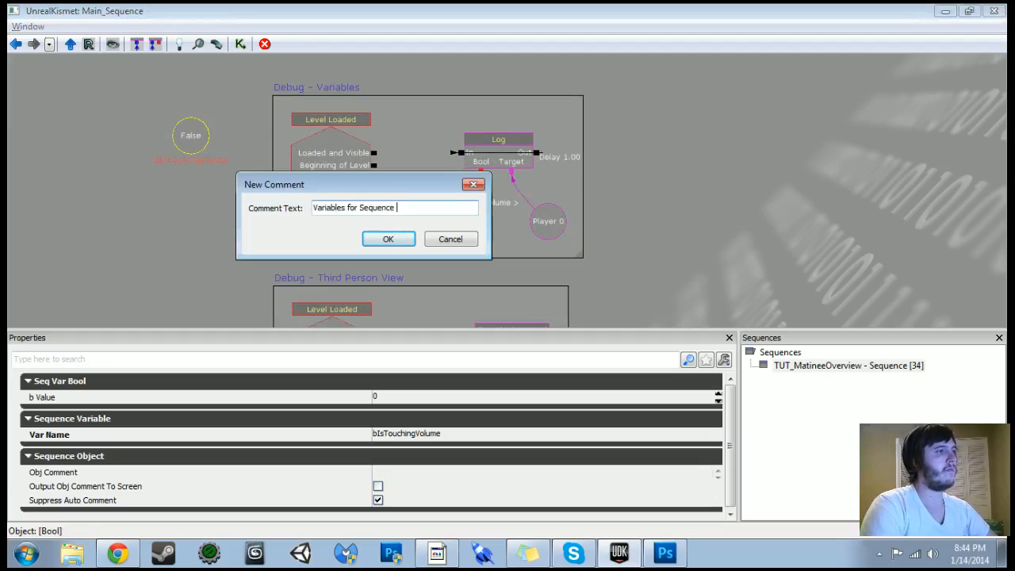
{"action": "key", "text": "Return"}
{"action": "left_click_drag", "start_coordinate": [135, 77], "coordinate": [235, 176], "text": "ctrl+alt"}
{"action": "left_click_drag", "start_coordinate": [202, 139], "coordinate": [176, 141], "text": "ctrl"}
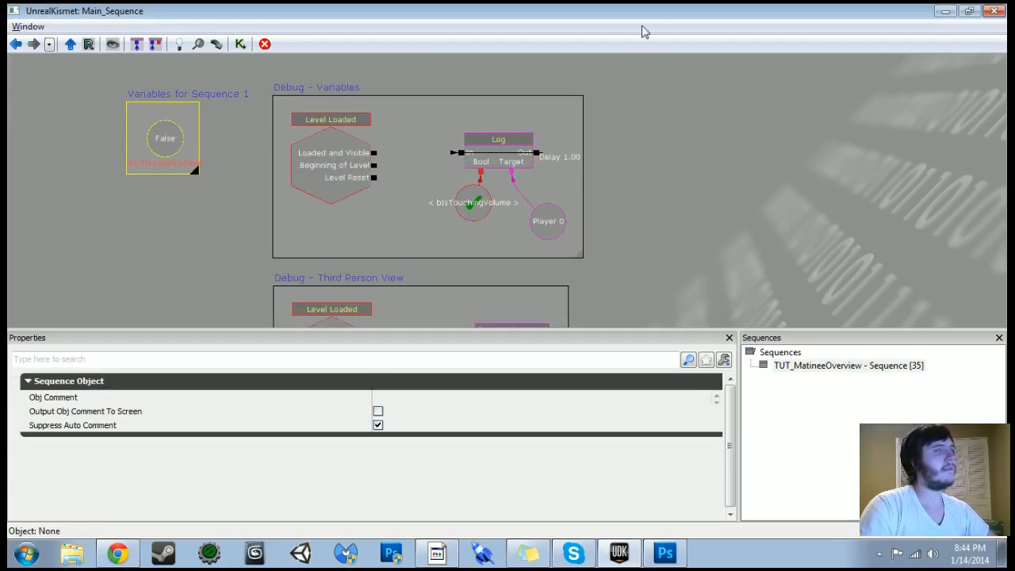
- Minimize Kismet and select the glowing red InterpActor above the pickup base in the level viewport
{"action": "left_click", "coordinate": [944, 11]}
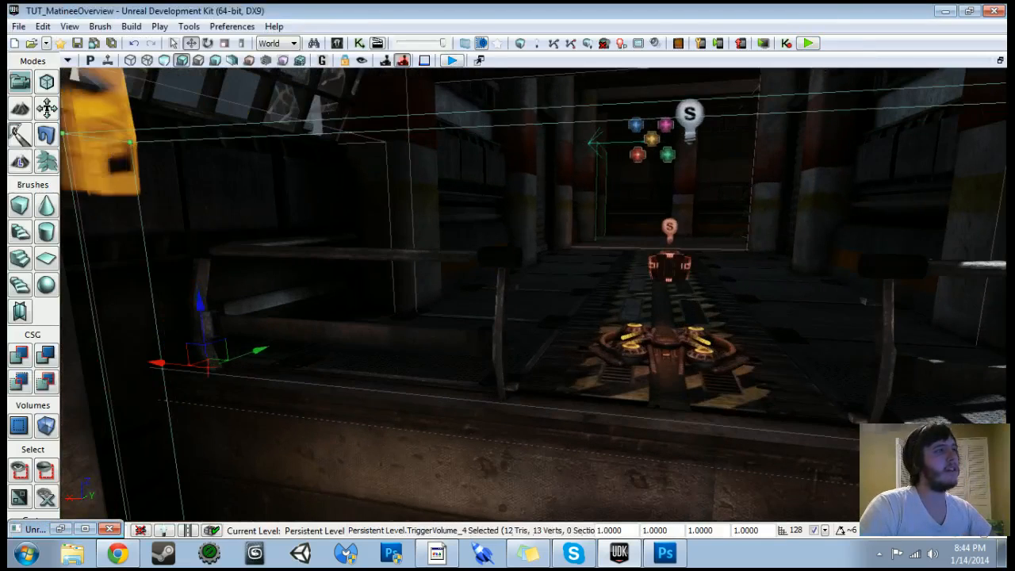
{"action": "left_click", "coordinate": [109, 63]}
{"action": "left_click_drag", "start_coordinate": [318, 262], "coordinate": [357, 174]}
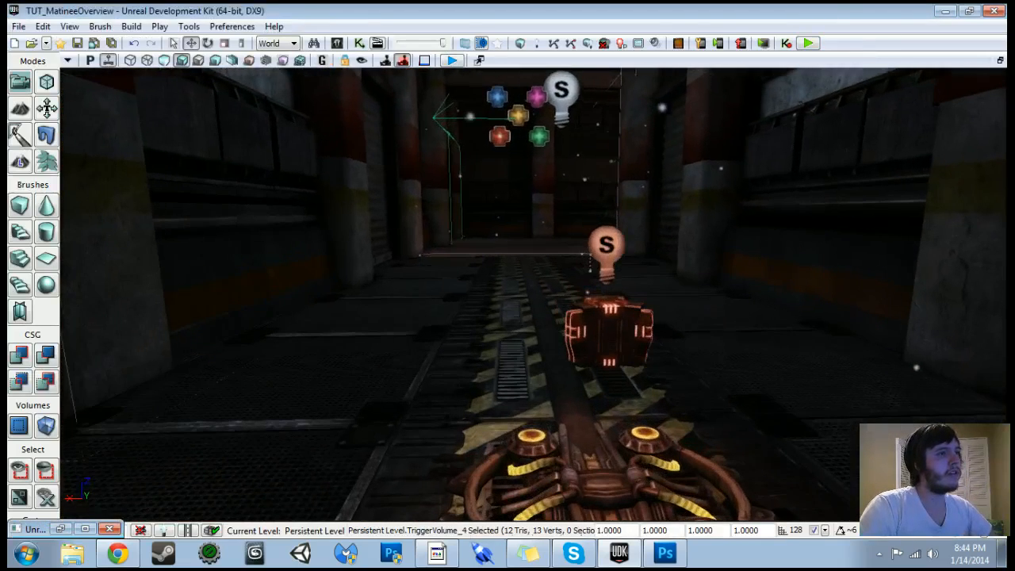
{"action": "left_click", "coordinate": [595, 321]}
{"action": "right_click_drag", "start_coordinate": [595, 321], "coordinate": [480, 283]}
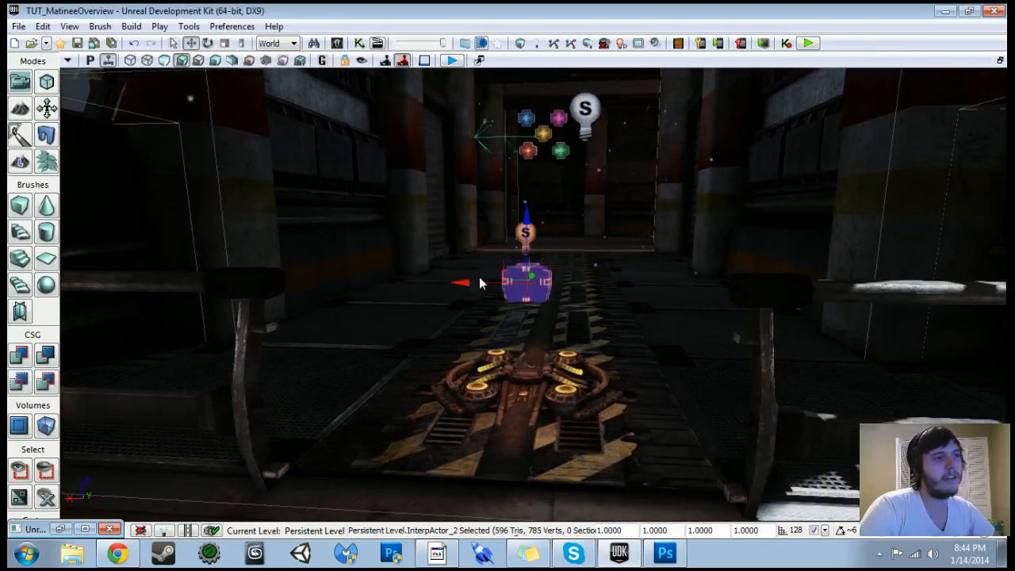
- Reopen Kismet and arrange its window side by side with the level viewport
{"action": "left_click", "coordinate": [359, 43]}
{"action": "scroll", "coordinate": [579, 183], "scroll_direction": "down", "scroll_amount": 3}
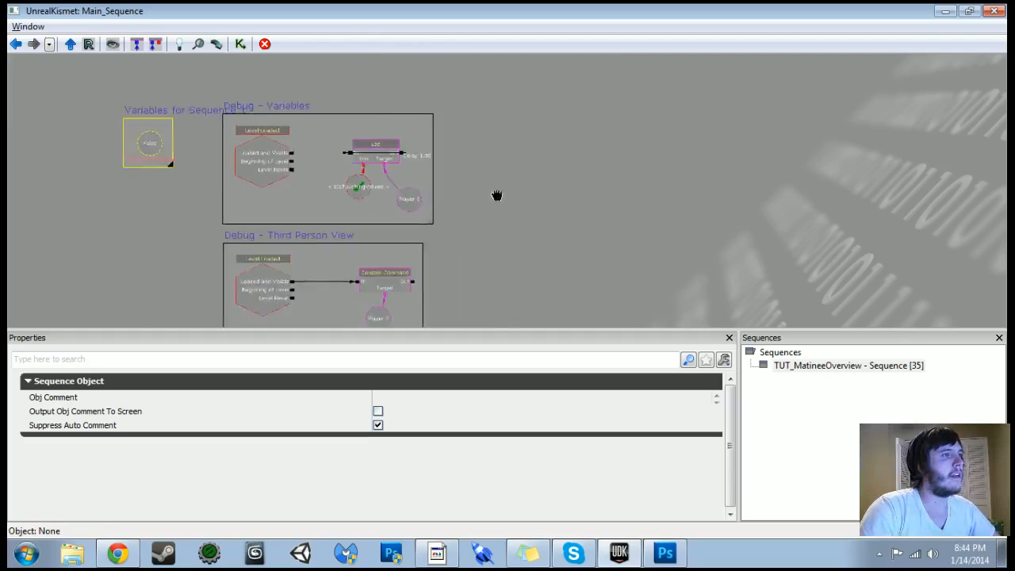
{"action": "key", "text": "super+Left"}
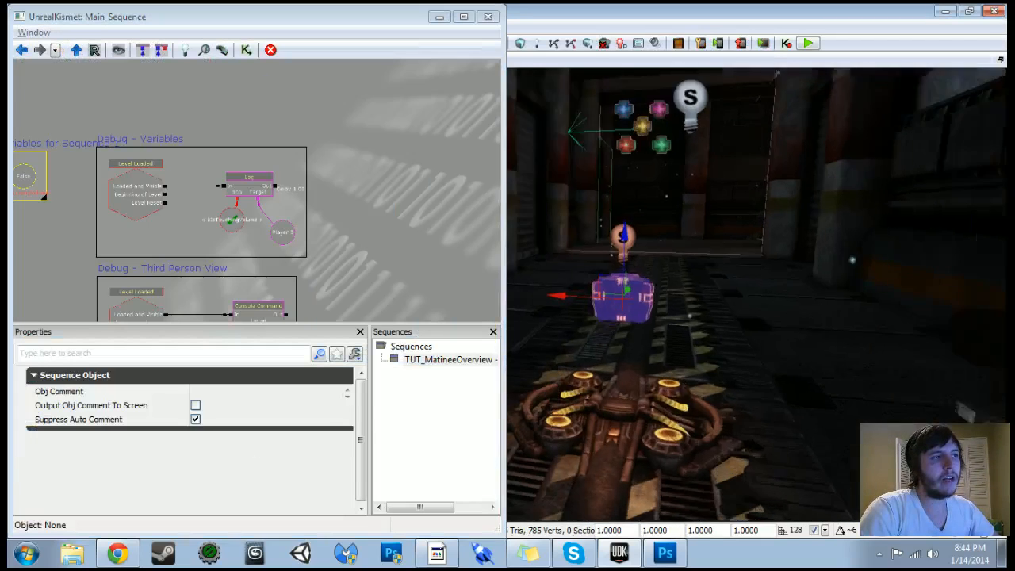
- Add a new Matinee to an empty area of the Kismet graph and open it beside the pickup in the level viewport
{"action": "key", "text": "F4"}
{"action": "left_click", "coordinate": [564, 49]}
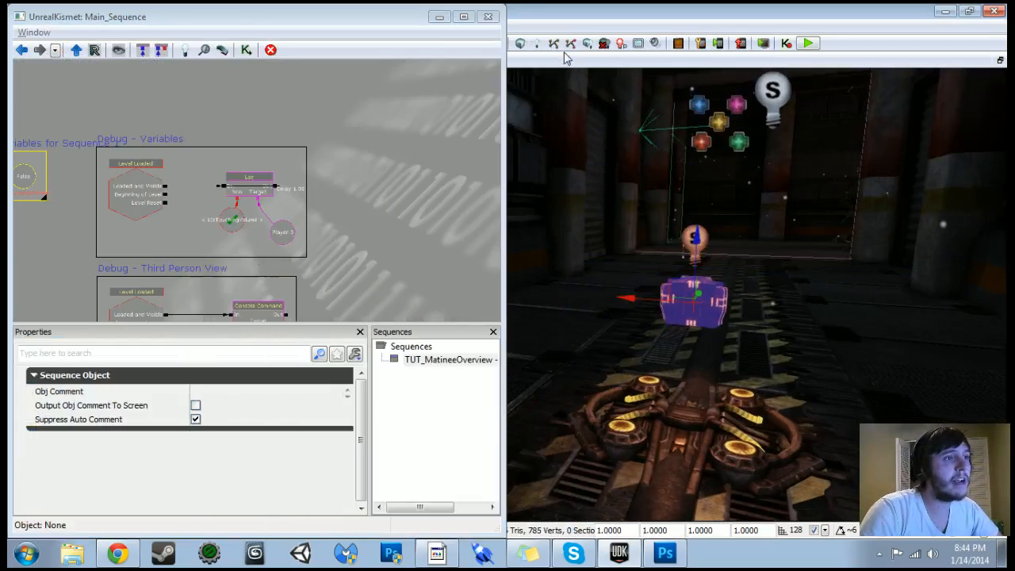
{"action": "left_click", "coordinate": [464, 16]}
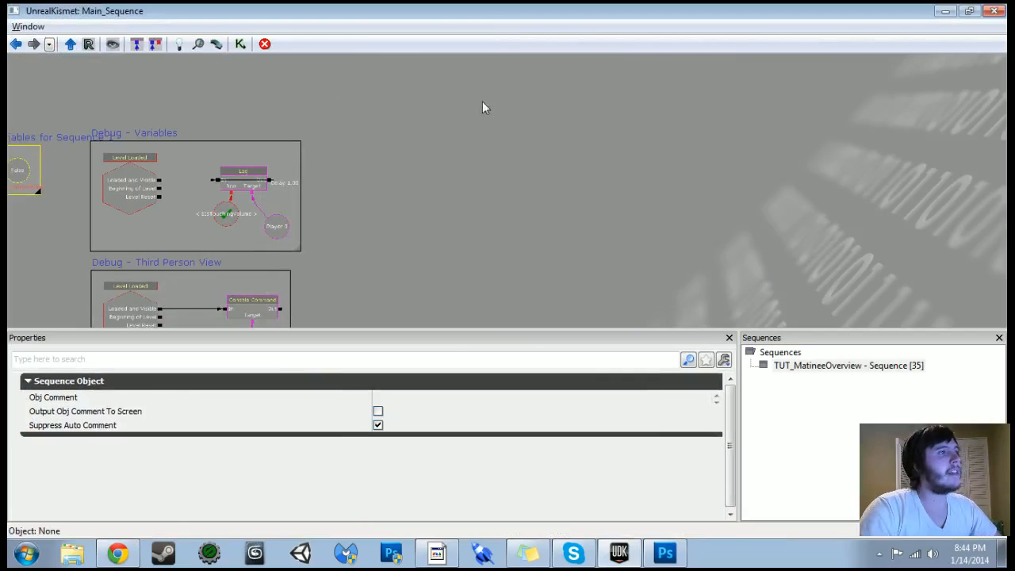
{"action": "right_click", "coordinate": [387, 165]}
{"action": "left_click", "coordinate": [423, 191]}
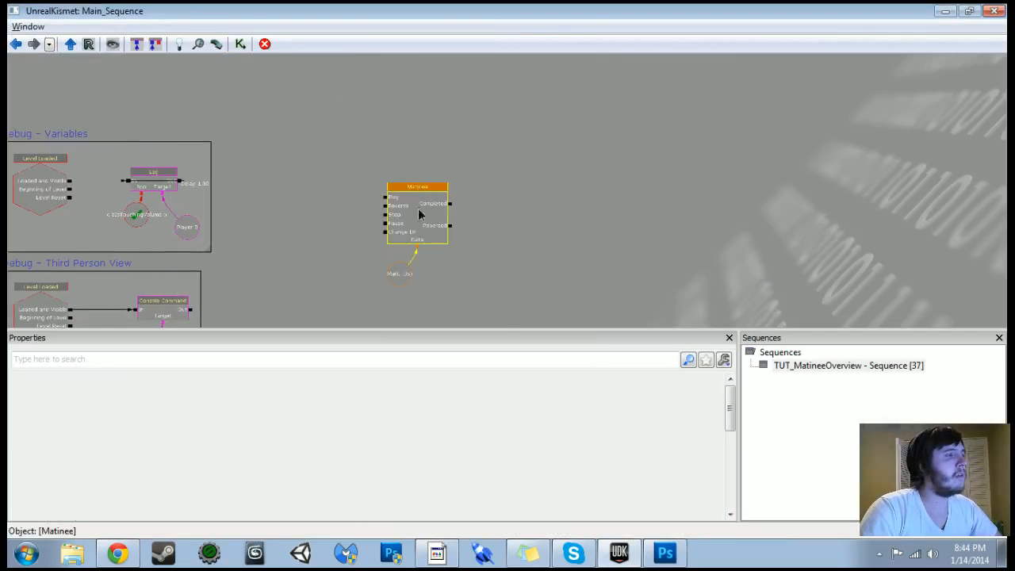
{"action": "double_click", "coordinate": [418, 208]}
{"action": "left_click", "coordinate": [945, 11]}
{"action": "right_click_drag", "start_coordinate": [698, 352], "coordinate": [808, 384]}
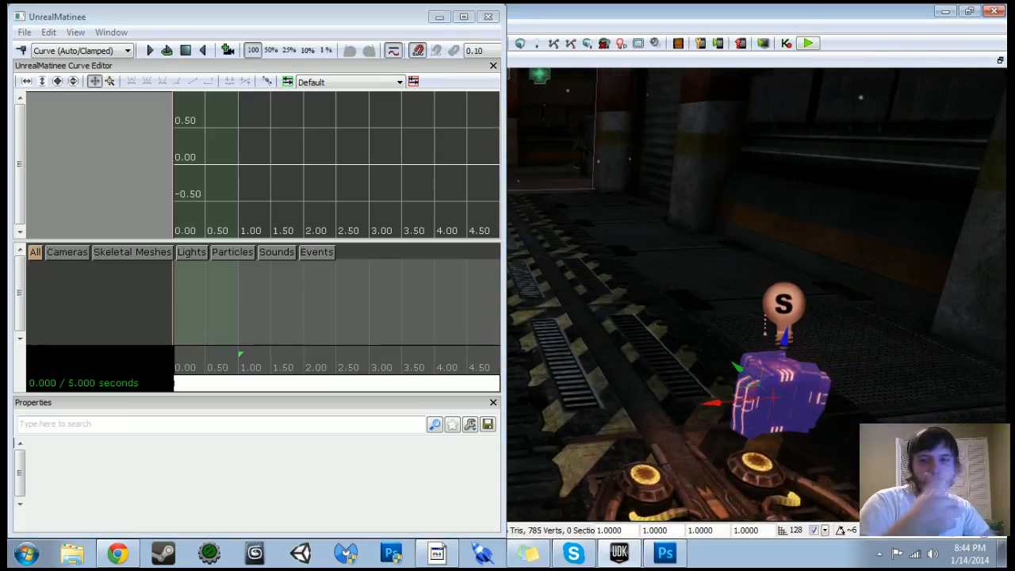
- Create an empty Matinee group named Spinning_Pickup for the selected InterpActor and try to add a track to it
{"action": "right_click", "coordinate": [110, 278]}
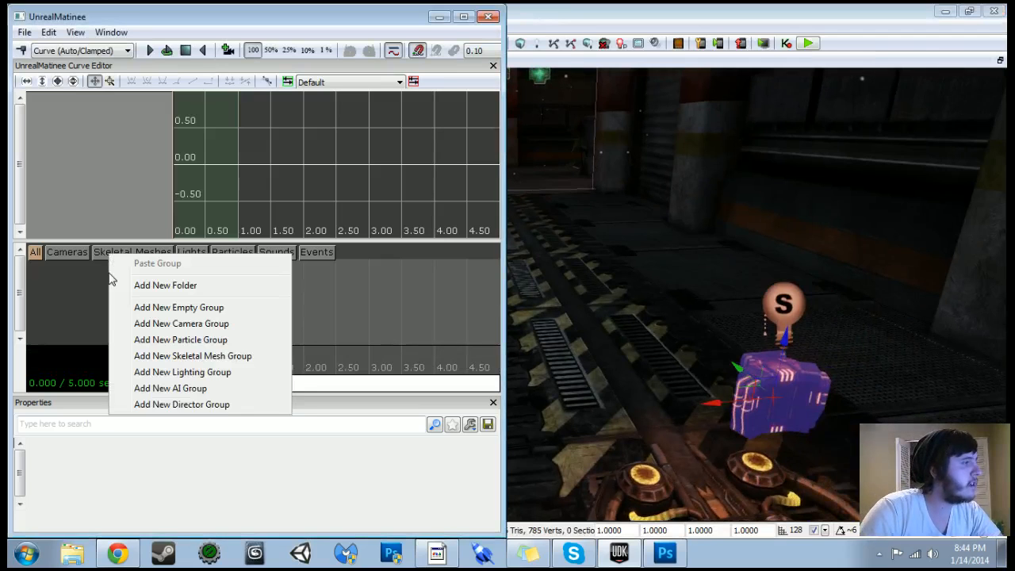
{"action": "left_click", "coordinate": [155, 308]}
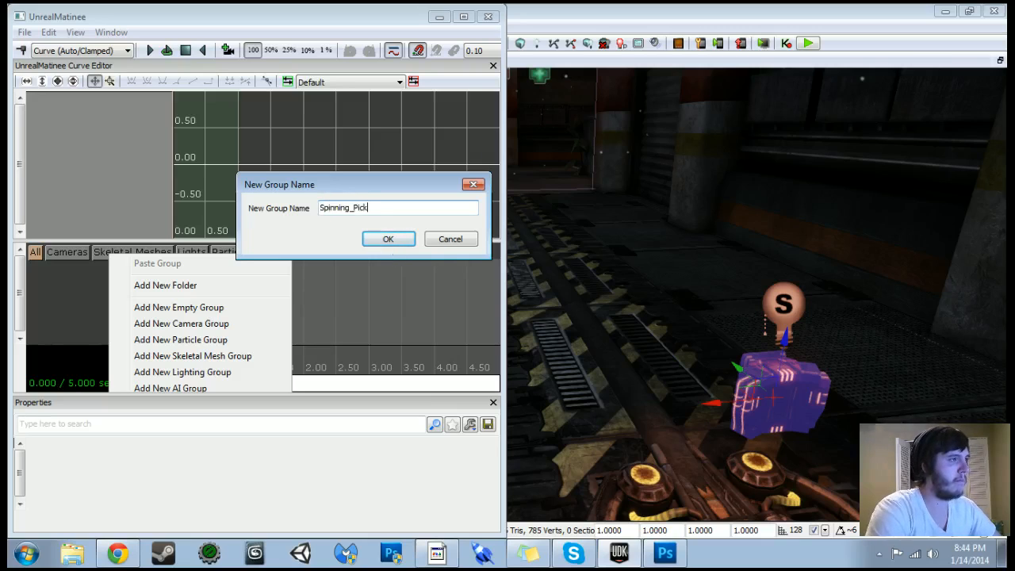
{"action": "key", "text": "Return"}
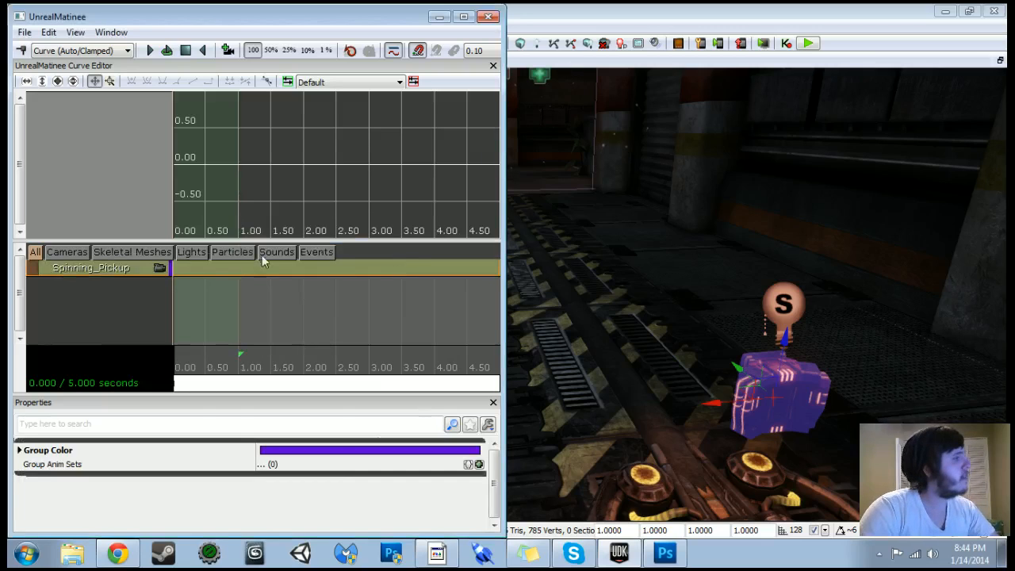
{"action": "right_click", "coordinate": [120, 271]}
{"action": "left_click", "coordinate": [151, 268]}
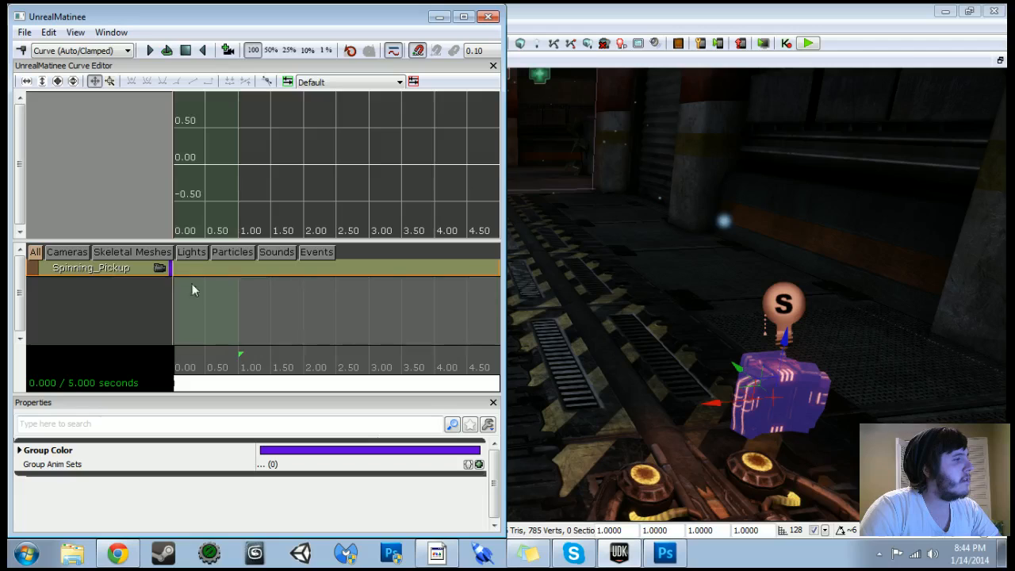
{"action": "left_click", "coordinate": [493, 403]}
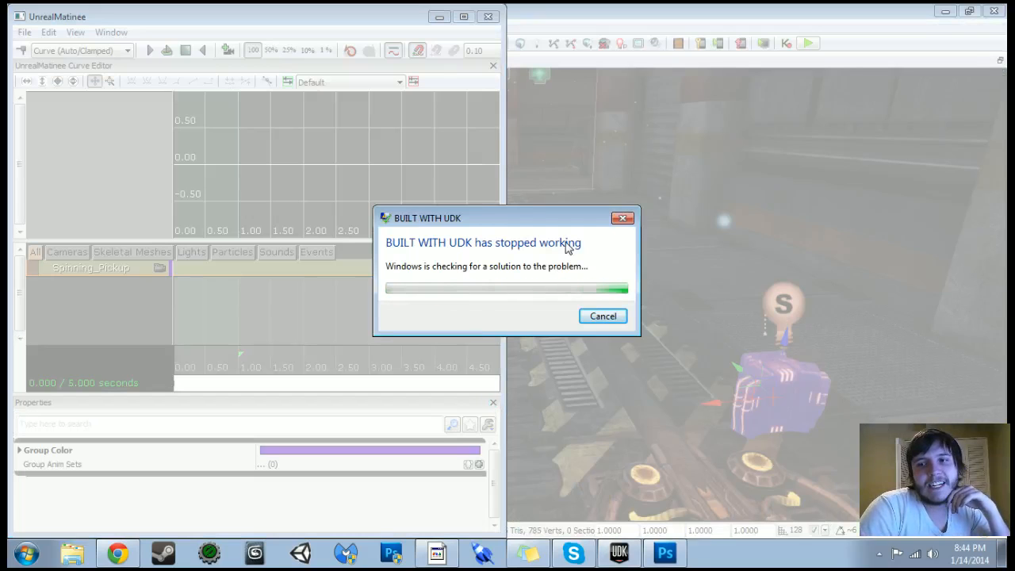
- Dismiss the crash report and relaunch UDK from the Personal Build shortcut, running the asset database check and closing the startup windows
{"action": "left_click", "coordinate": [621, 220]}
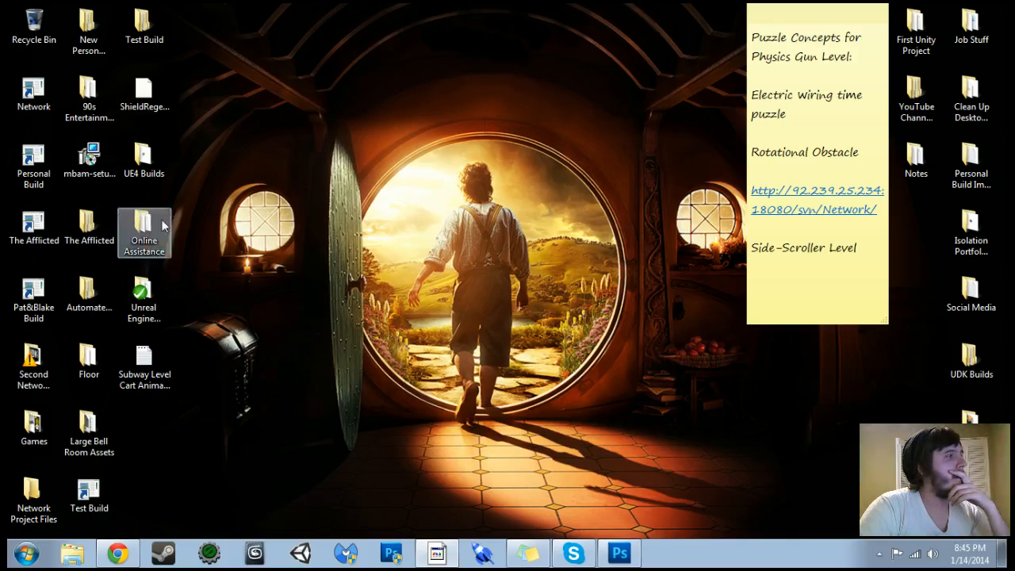
{"action": "left_click", "coordinate": [46, 171]}
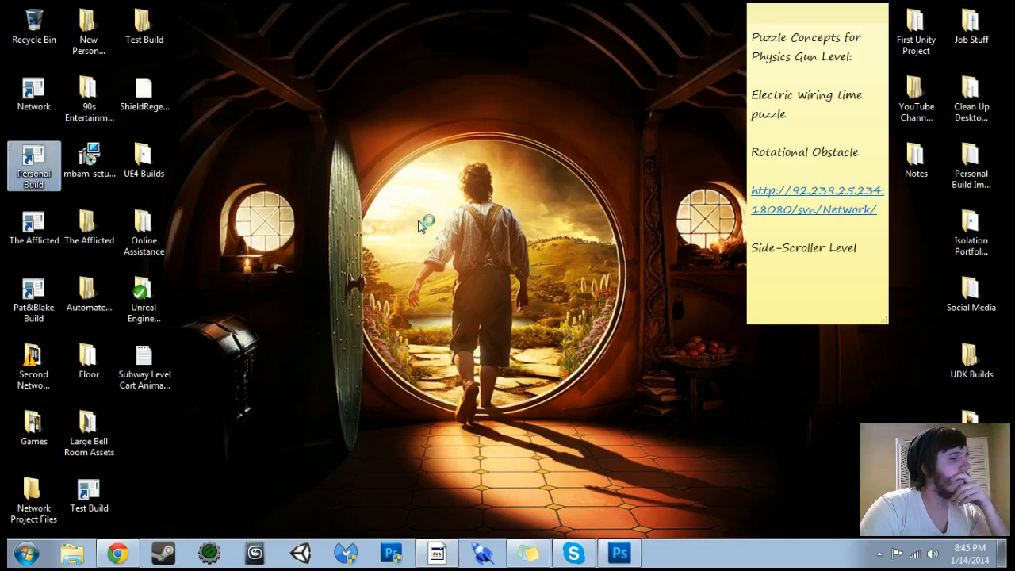
{"action": "left_click", "coordinate": [642, 343]}
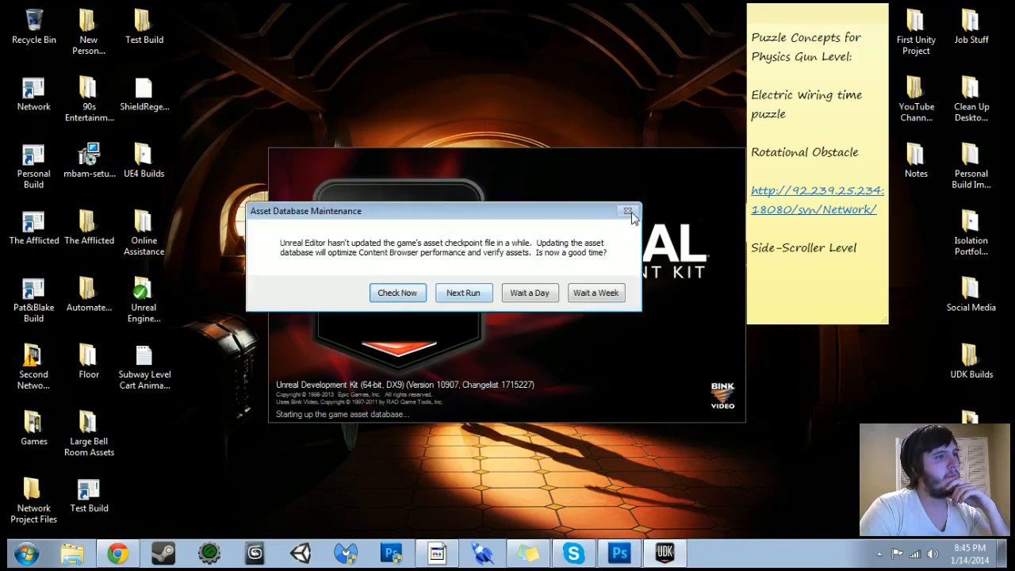
{"action": "left_click", "coordinate": [401, 294]}
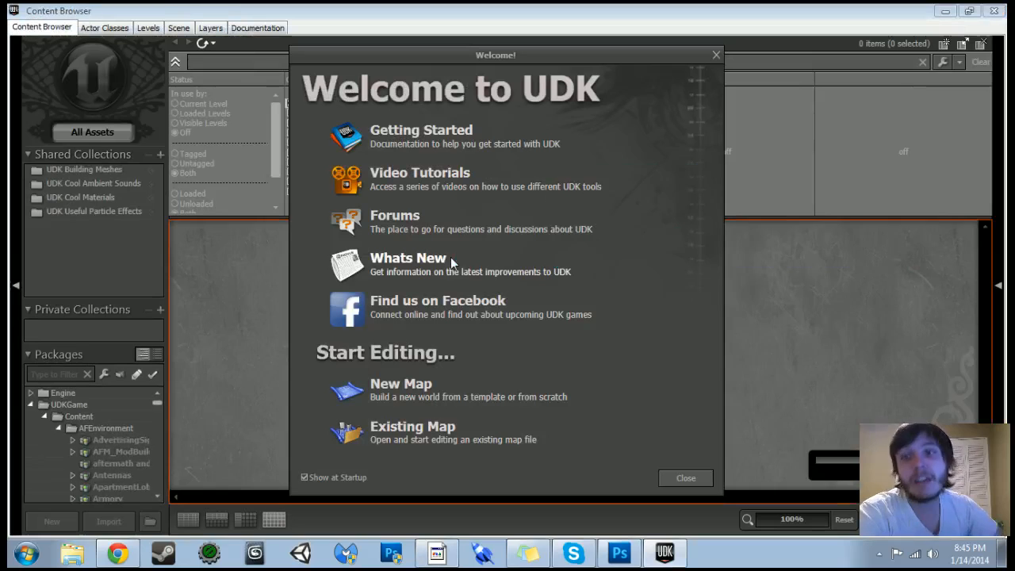
{"action": "left_click", "coordinate": [716, 55]}
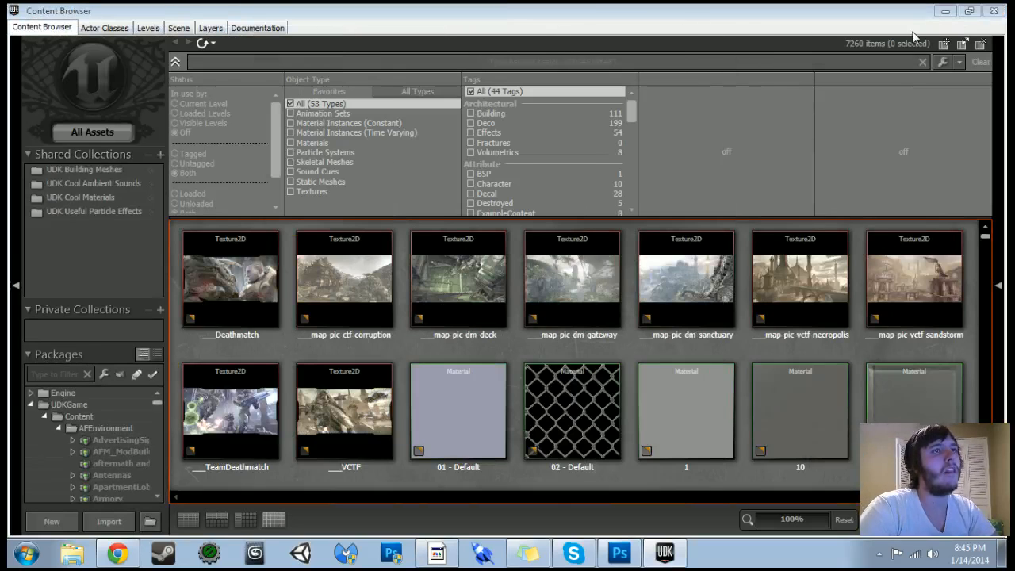
{"action": "left_click", "coordinate": [994, 12]}
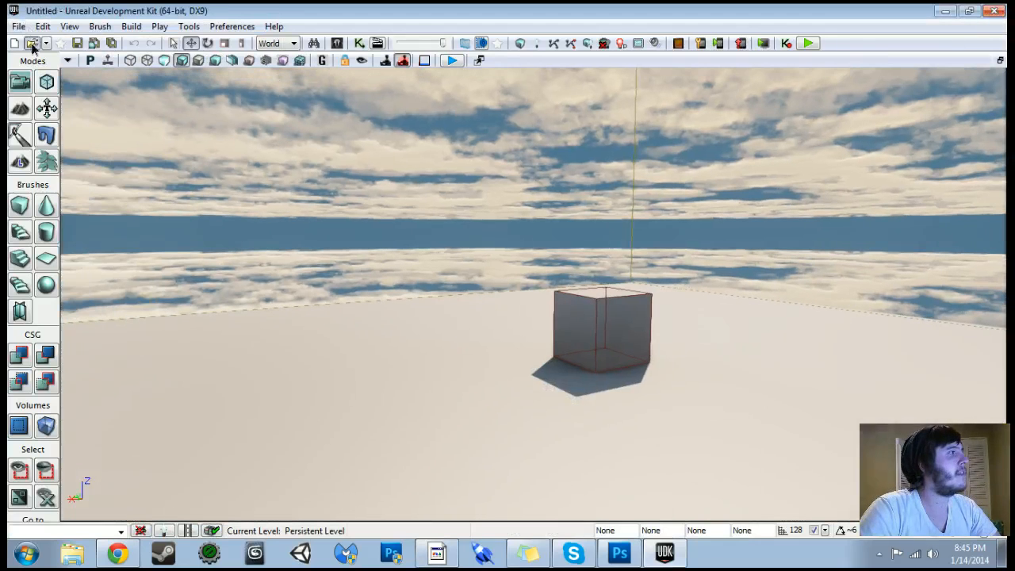
- Open the map TUT_MatineeOverview.udk from the Tutorial Levels folder in Personal Maps
{"action": "left_click", "coordinate": [32, 43]}
{"action": "left_click", "coordinate": [210, 67]}
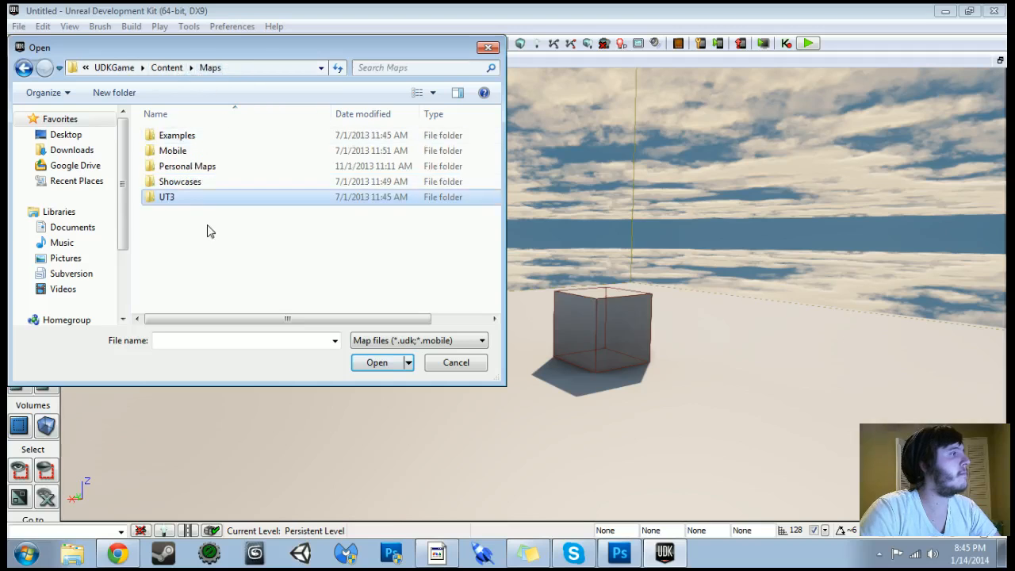
{"action": "double_click", "coordinate": [191, 170]}
{"action": "double_click", "coordinate": [190, 168]}
{"action": "scroll", "coordinate": [214, 238], "scroll_direction": "down", "scroll_amount": 5}
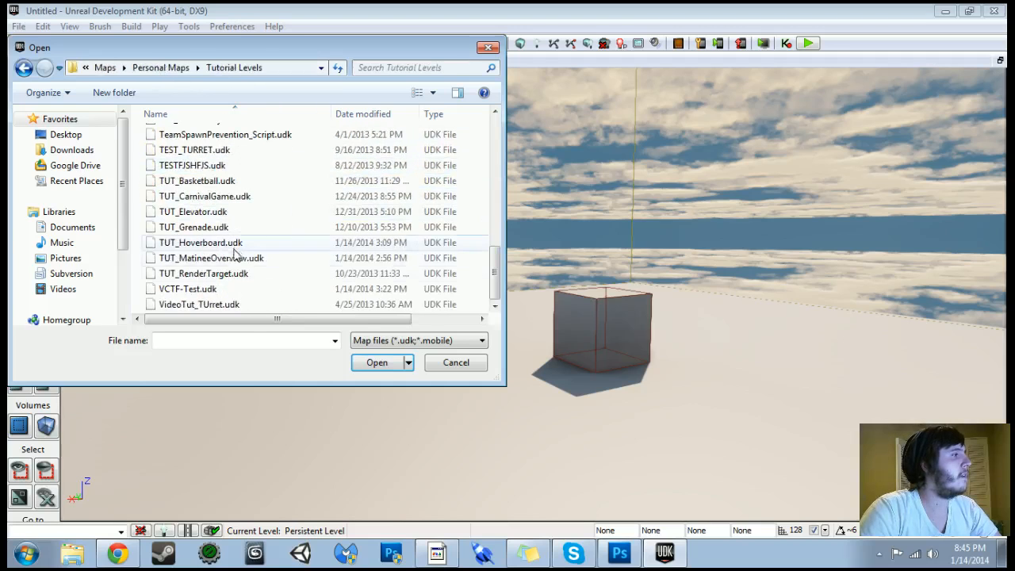
{"action": "left_click", "coordinate": [224, 259]}
{"action": "left_click", "coordinate": [370, 362]}
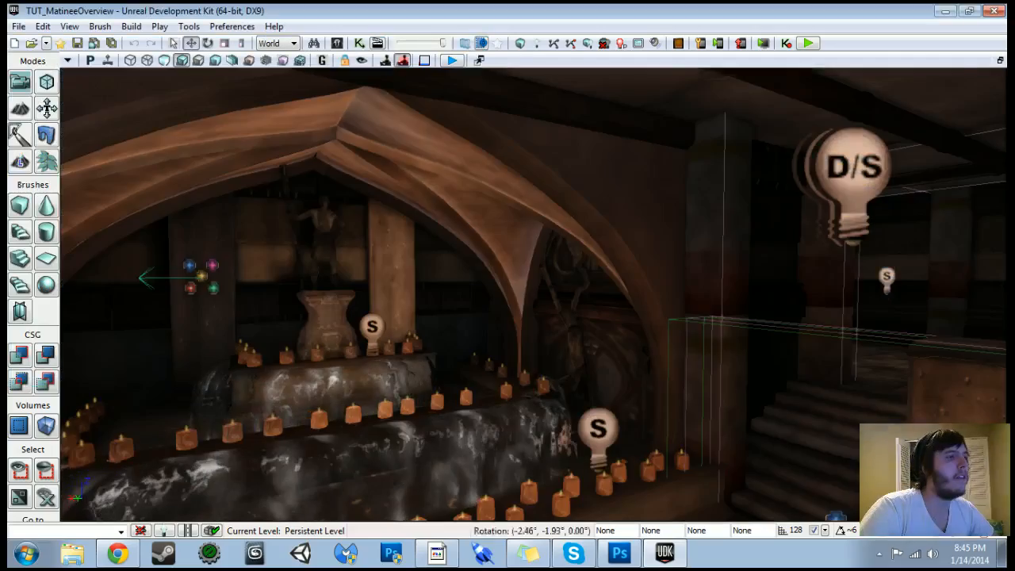
- Open Kismet and delete the wall-explosion Matinee, Destroy and Toggle Hidden nodes with the other large node groups outside the Sequence 1 comment
{"action": "right_click_drag", "start_coordinate": [532, 295], "coordinate": [444, 336]}
{"action": "left_click", "coordinate": [112, 57]}
{"action": "left_click_drag", "start_coordinate": [532, 295], "coordinate": [623, 250]}
{"action": "left_click", "coordinate": [359, 44]}
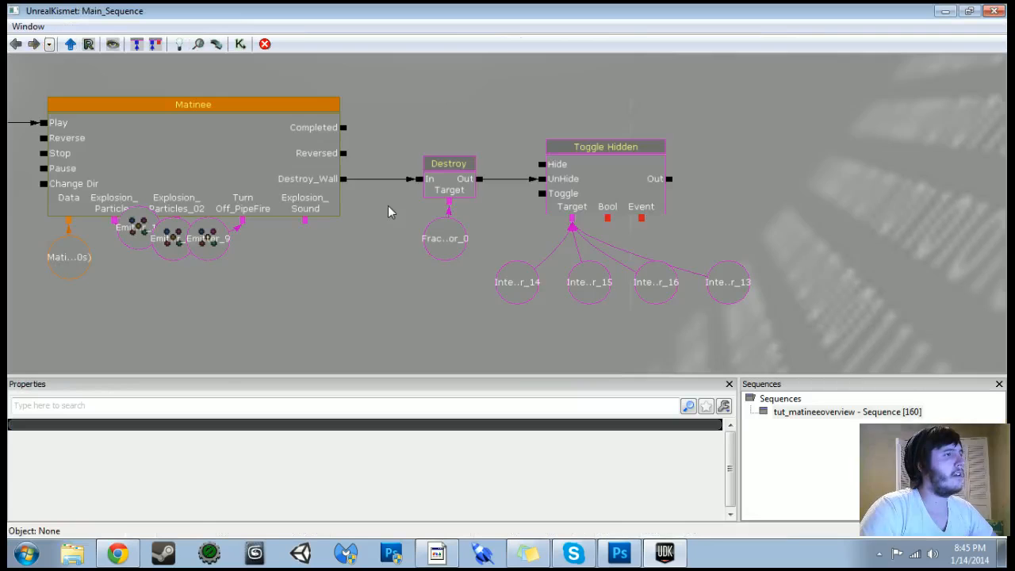
{"action": "scroll", "coordinate": [275, 74], "scroll_direction": "down", "scroll_amount": 5}
{"action": "left_click_drag", "start_coordinate": [338, 206], "coordinate": [405, 410], "text": "ctrl+alt"}
{"action": "key", "text": "Delete"}
{"action": "scroll", "coordinate": [423, 367], "scroll_direction": "down", "scroll_amount": 4}
{"action": "left_click_drag", "start_coordinate": [452, 73], "coordinate": [786, 357], "text": "ctrl+alt"}
{"action": "key", "text": "Delete"}
- Delete the InterpActor touch event and its Destroy, Toggle and Play Sound nodes at the Touch Event for Sequence Goal comment
{"action": "left_click_drag", "start_coordinate": [459, 196], "coordinate": [664, 242]}
{"action": "scroll", "coordinate": [625, 211], "scroll_direction": "up", "scroll_amount": 5}
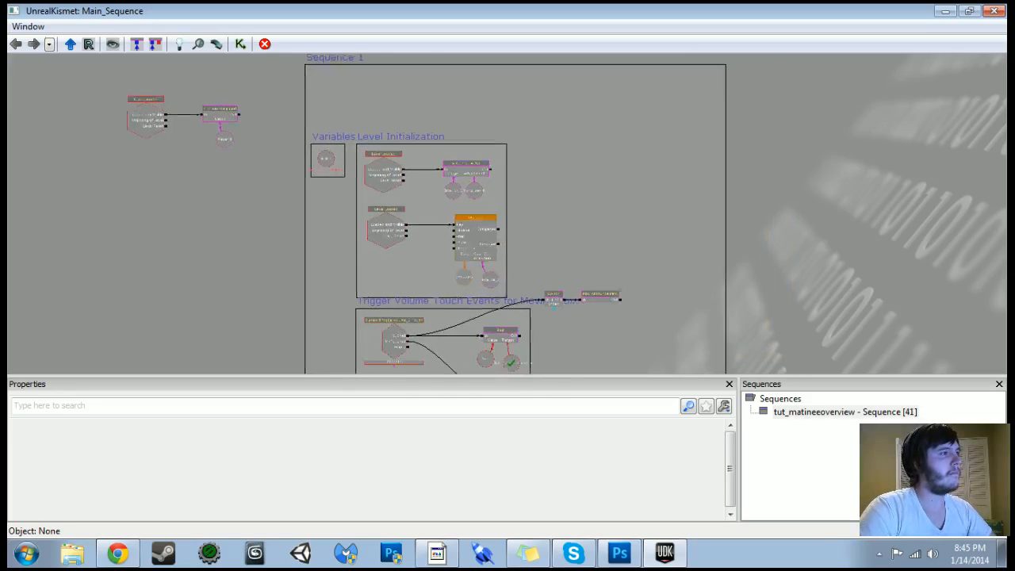
{"action": "scroll", "coordinate": [664, 242], "scroll_direction": "up", "scroll_amount": 4}
{"action": "left_click_drag", "start_coordinate": [649, 327], "coordinate": [637, 72]}
{"action": "left_click_drag", "start_coordinate": [651, 285], "coordinate": [642, 56]}
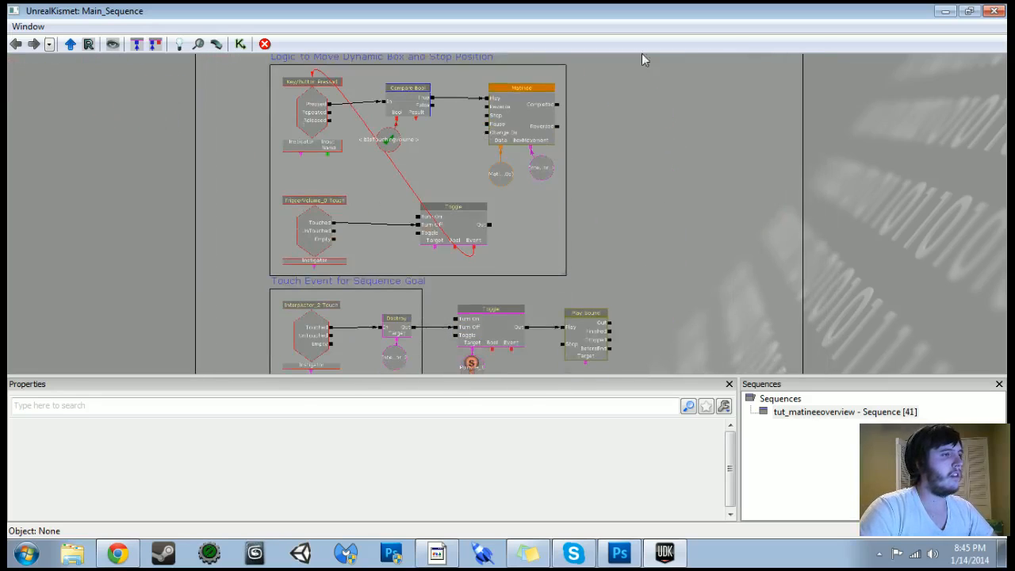
{"action": "left_click_drag", "start_coordinate": [634, 217], "coordinate": [631, 142]}
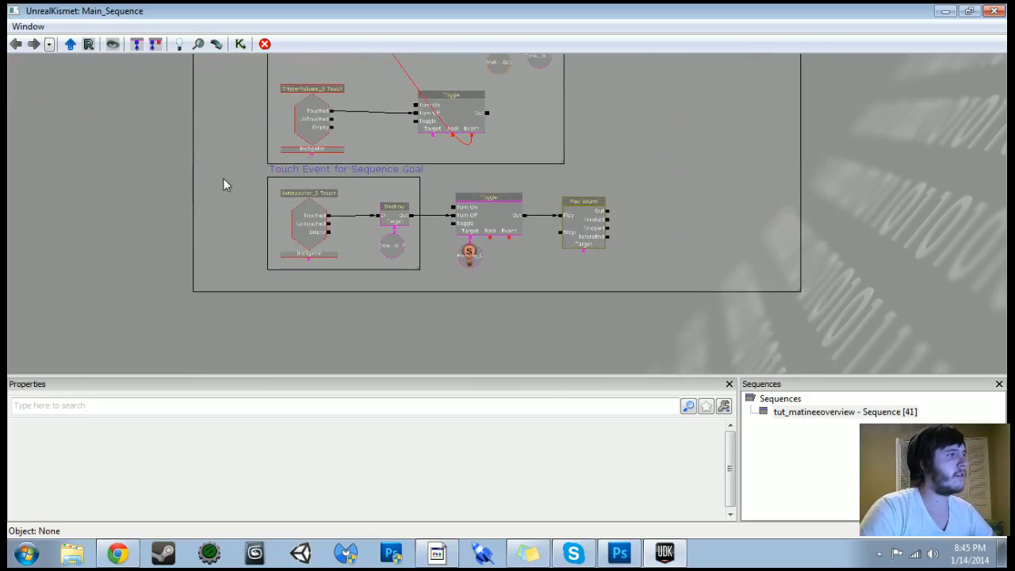
{"action": "left_click_drag", "start_coordinate": [220, 165], "coordinate": [670, 284], "text": "ctrl+alt"}
{"action": "key", "text": "Delete"}
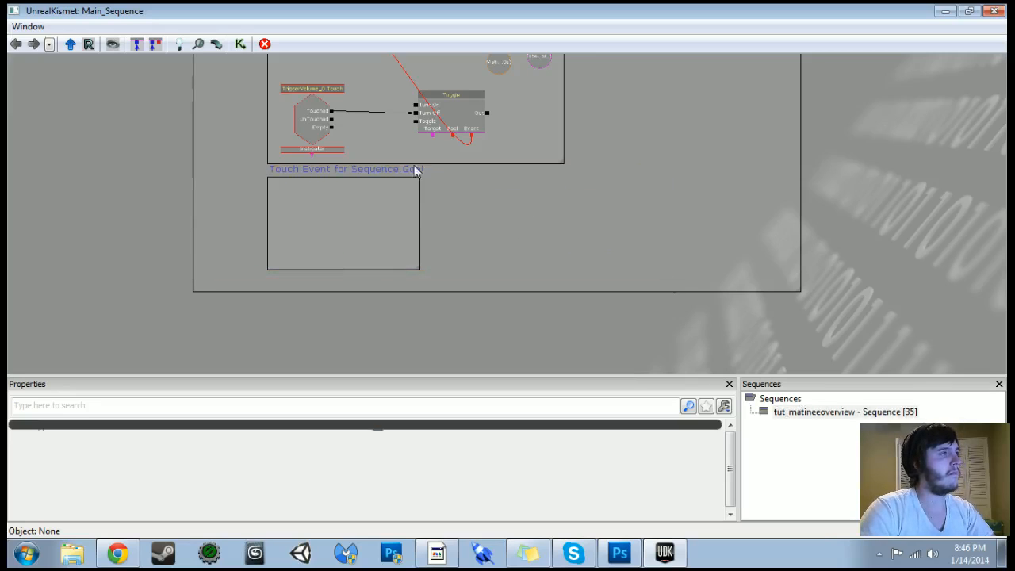
- Delete the Sequence 1 comment box and the empty Touch Event for Sequence Goal comment box
{"action": "left_click_drag", "start_coordinate": [251, 168], "coordinate": [526, 282], "text": "ctrl+alt"}
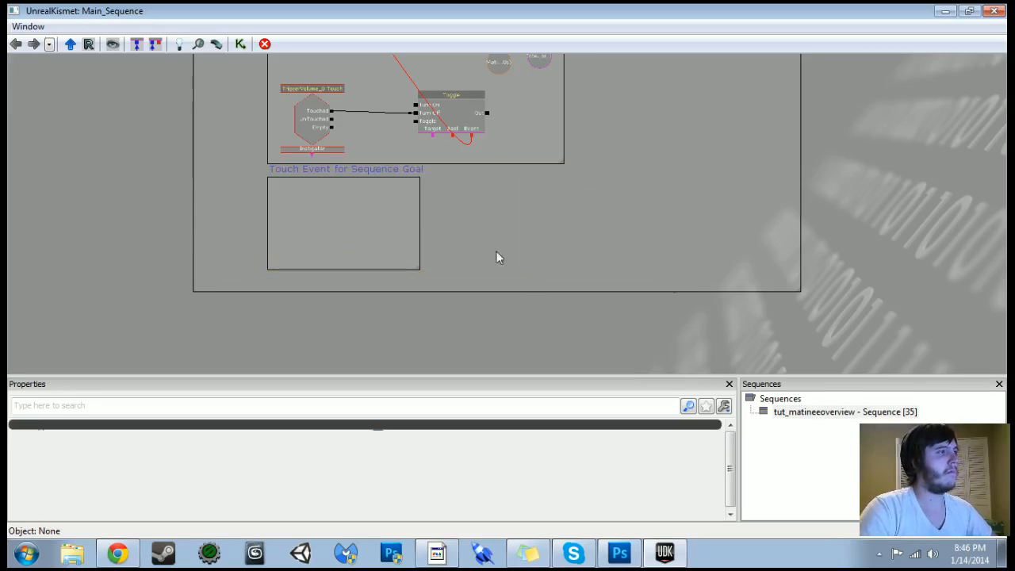
{"action": "scroll", "coordinate": [479, 238], "scroll_direction": "down", "scroll_amount": 5}
{"action": "left_click", "coordinate": [376, 138]}
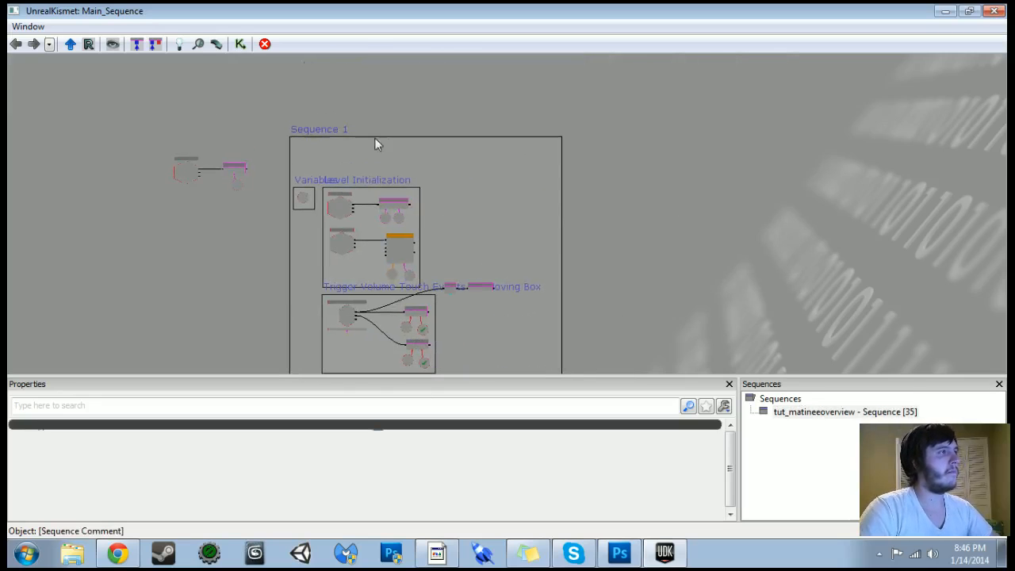
{"action": "key", "text": "Delete"}
{"action": "left_click_drag", "start_coordinate": [330, 143], "coordinate": [360, 346]}
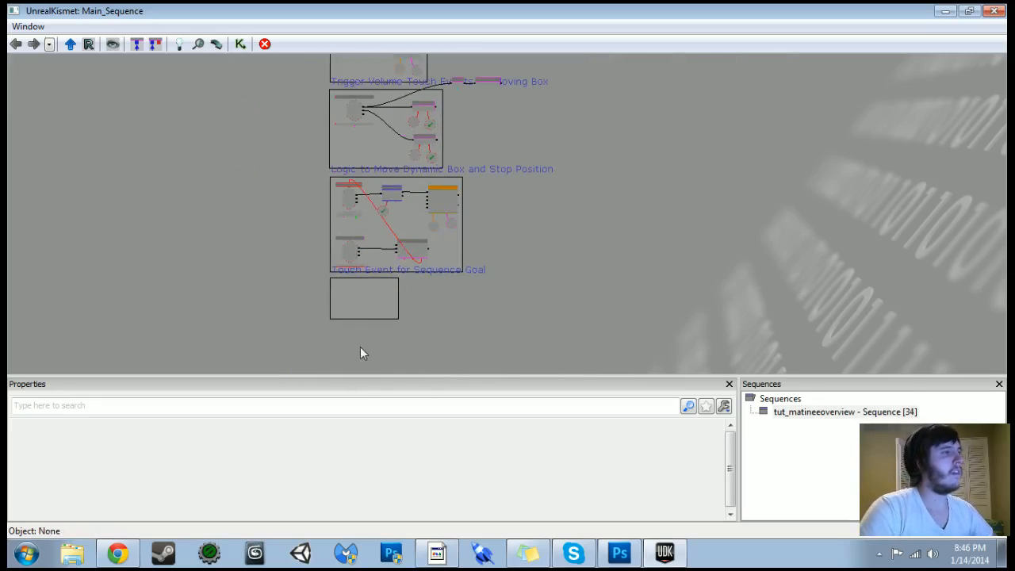
{"action": "left_click", "coordinate": [342, 274]}
{"action": "key", "text": "Delete"}
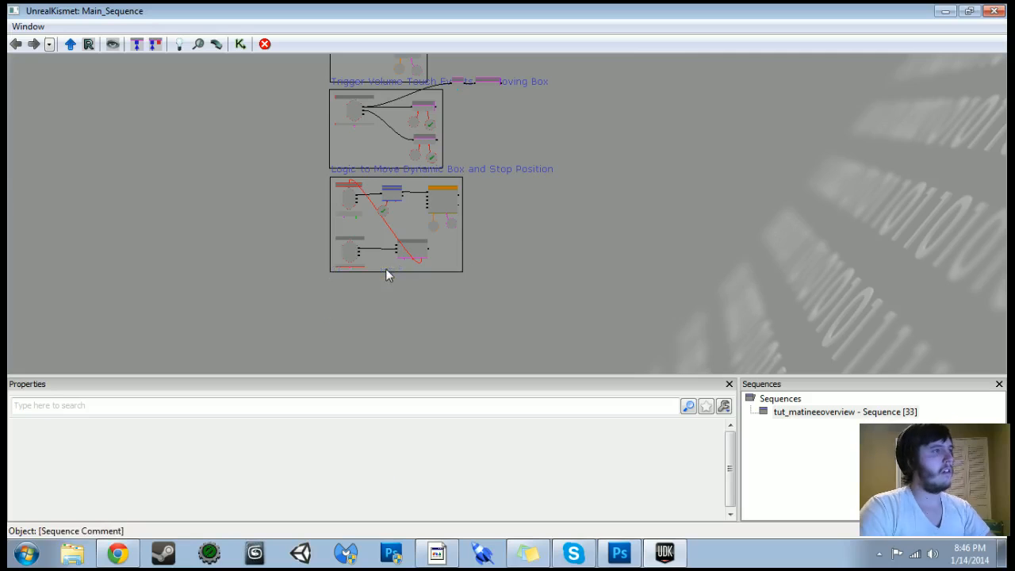
- Move the loose Level Loaded and Console Command nodes with their player variable to just above the Level Initialization comment box
{"action": "scroll", "coordinate": [526, 211], "scroll_direction": "up", "scroll_amount": 5}
{"action": "left_click_drag", "start_coordinate": [481, 208], "coordinate": [700, 465]}
{"action": "scroll", "coordinate": [578, 299], "scroll_direction": "down", "scroll_amount": 4}
{"action": "scroll", "coordinate": [599, 309], "scroll_direction": "up", "scroll_amount": 1}
{"action": "left_click_drag", "start_coordinate": [77, 105], "coordinate": [277, 187], "text": "ctrl+alt"}
{"action": "left_click_drag", "start_coordinate": [205, 132], "coordinate": [484, 100], "text": "ctrl"}
{"action": "left_click_drag", "start_coordinate": [621, 114], "coordinate": [553, 158]}
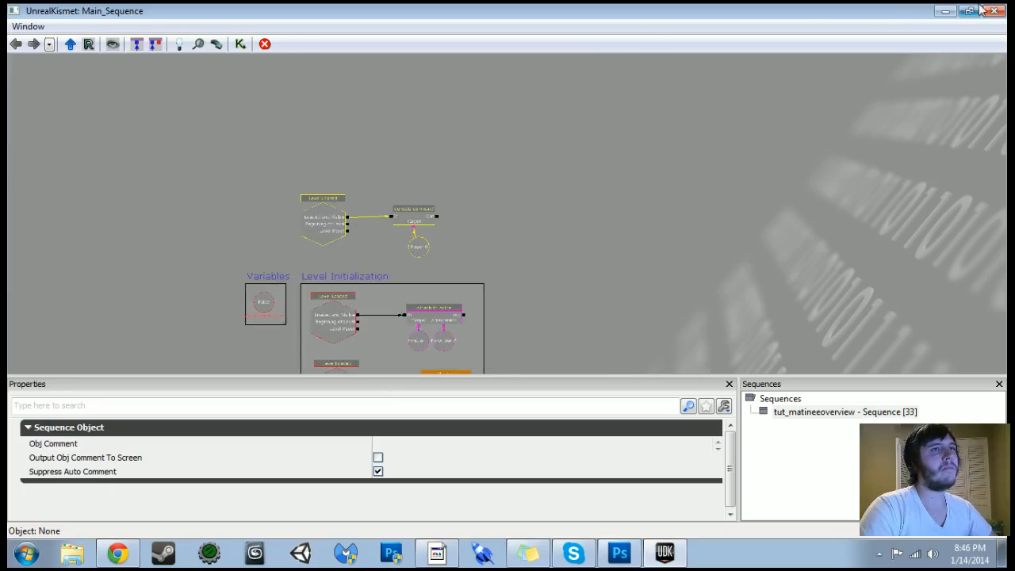
- Select the glowing pickup InterpActor in the level and open a new Matinee created beside the Console Command nodes in Kismet
{"action": "left_click", "coordinate": [952, 14]}
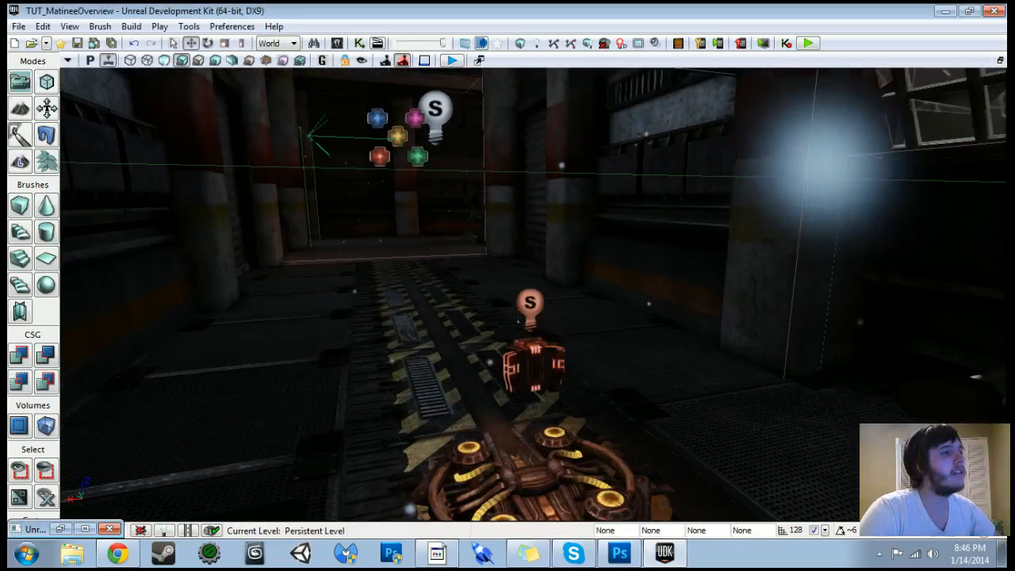
{"action": "left_click", "coordinate": [533, 365]}
{"action": "left_click", "coordinate": [361, 46]}
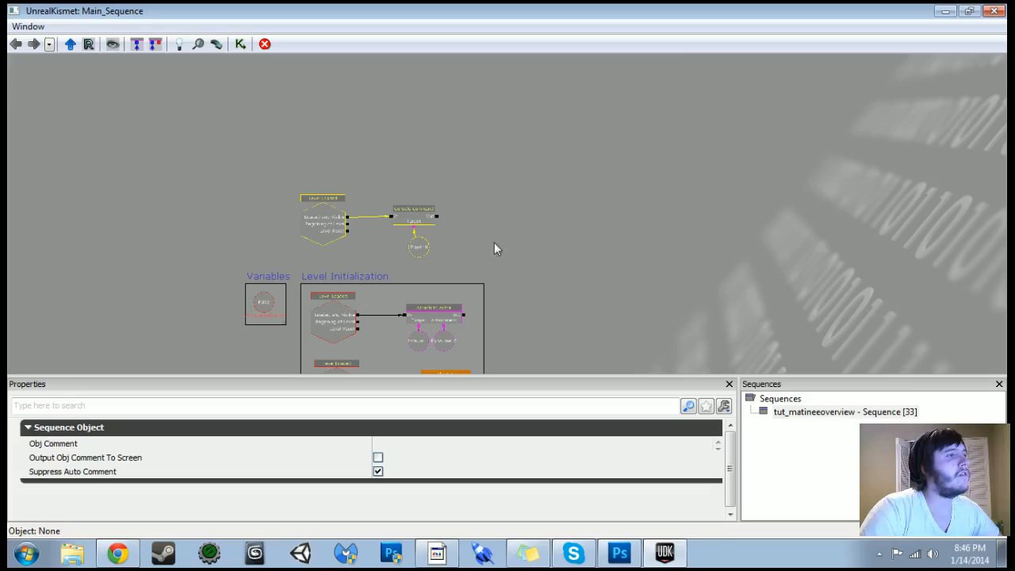
{"action": "right_click", "coordinate": [510, 186]}
{"action": "left_click", "coordinate": [555, 186]}
{"action": "double_click", "coordinate": [542, 207]}
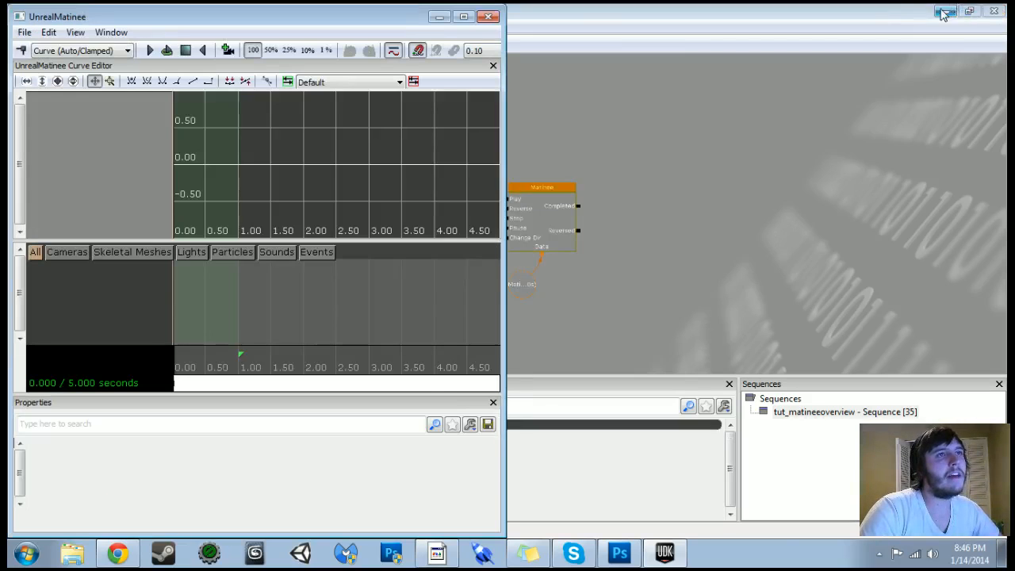
{"action": "left_click", "coordinate": [944, 12]}
- Create an empty Matinee group named Spinning_Pickup for the selected InterpActor and give it a Movement track
{"action": "right_click", "coordinate": [98, 301]}
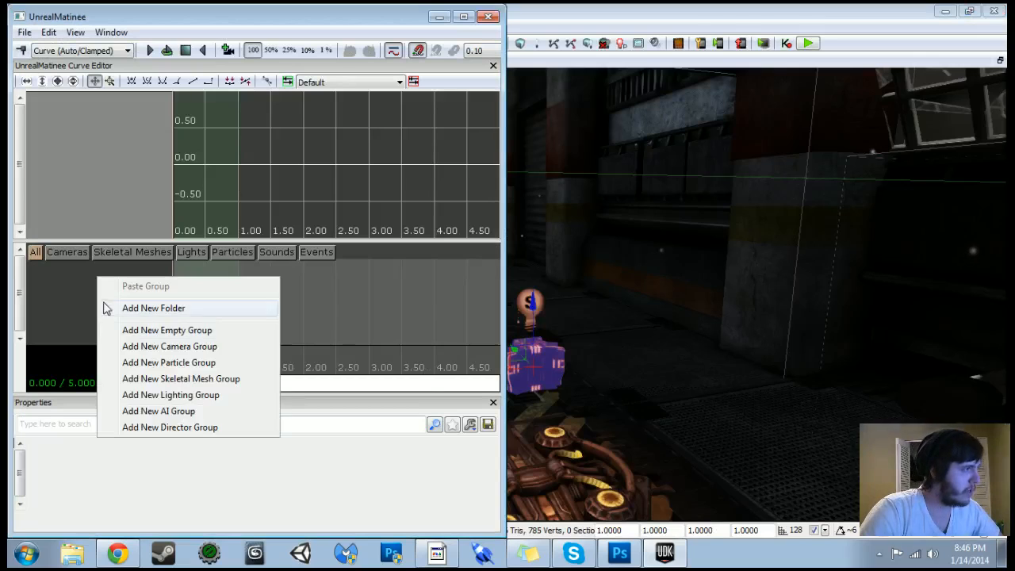
{"action": "left_click", "coordinate": [132, 334]}
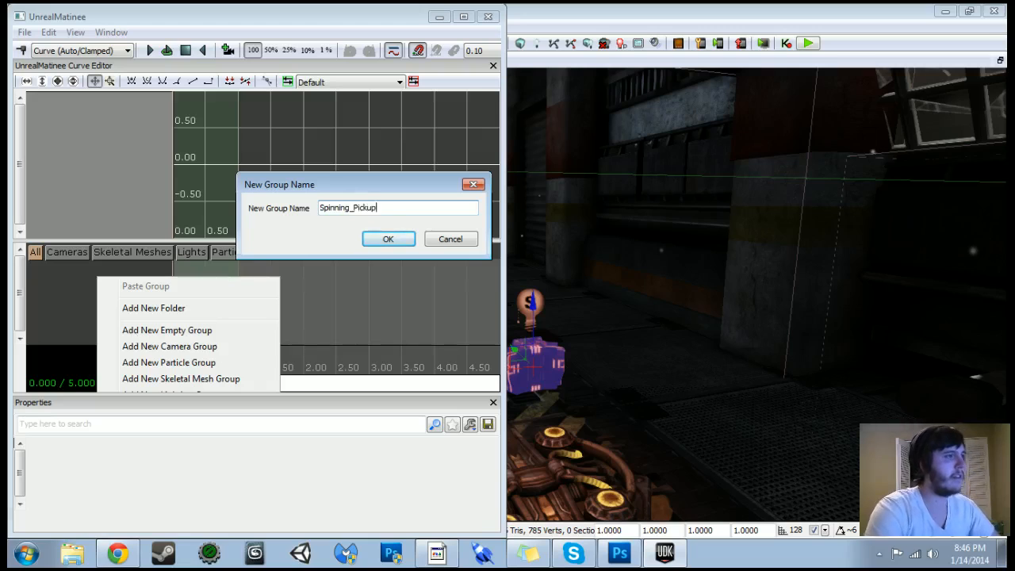
{"action": "key", "text": "Return"}
{"action": "right_click", "coordinate": [115, 270]}
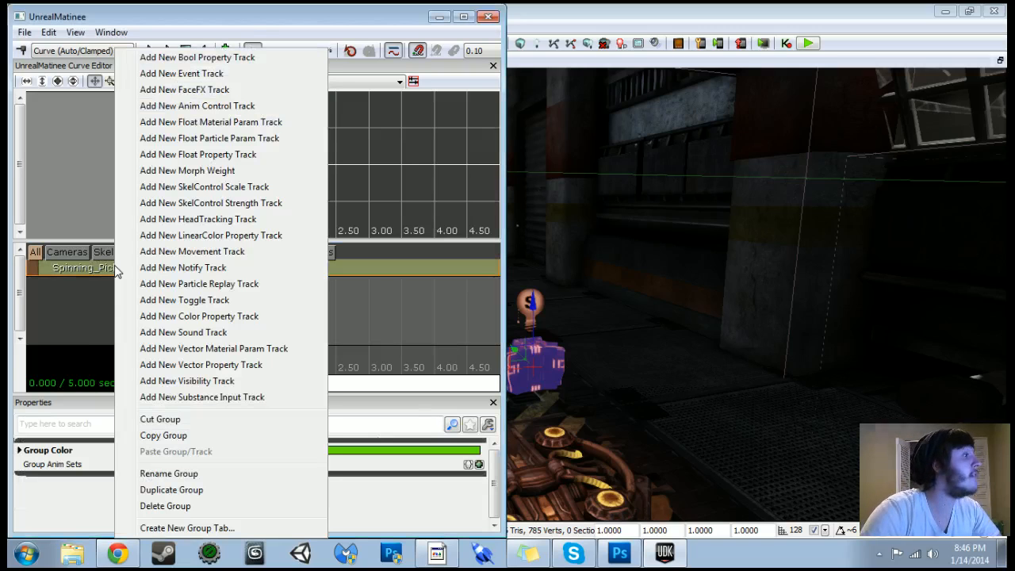
{"action": "left_click", "coordinate": [217, 252]}
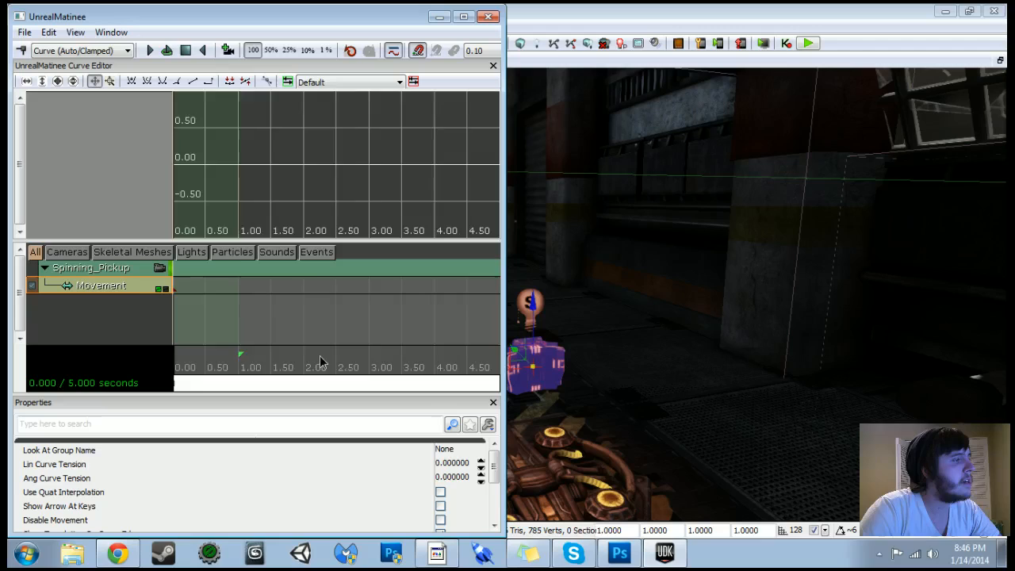
- Shorten the Matinee to 1.00 second and return to the beginning of its timeline
{"action": "left_click_drag", "start_coordinate": [433, 357], "coordinate": [279, 355]}
{"action": "scroll", "coordinate": [270, 379], "scroll_direction": "up", "scroll_amount": 2}
{"action": "scroll", "coordinate": [307, 371], "scroll_direction": "up", "scroll_amount": 4}
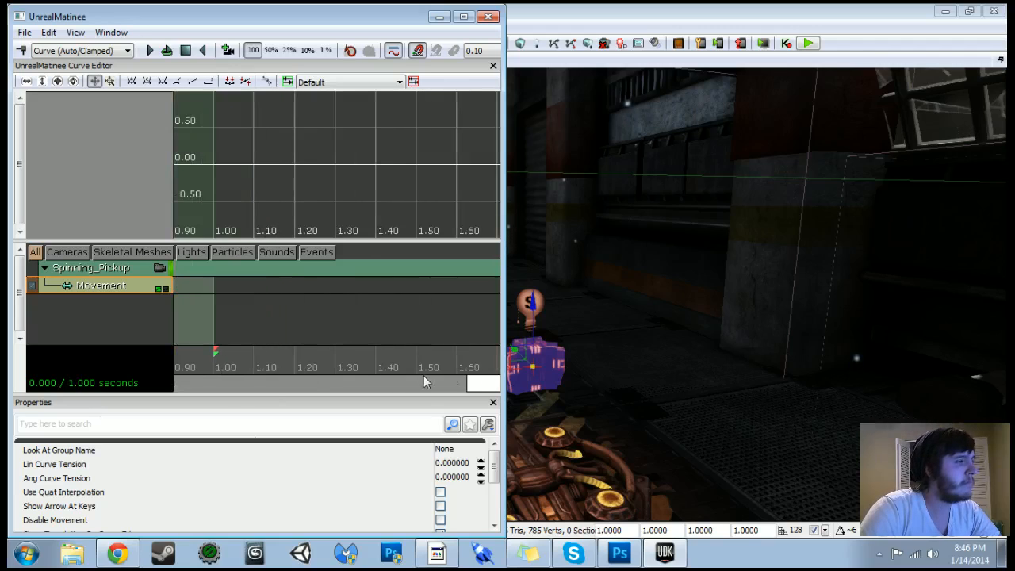
{"action": "left_click_drag", "start_coordinate": [230, 383], "coordinate": [182, 383]}
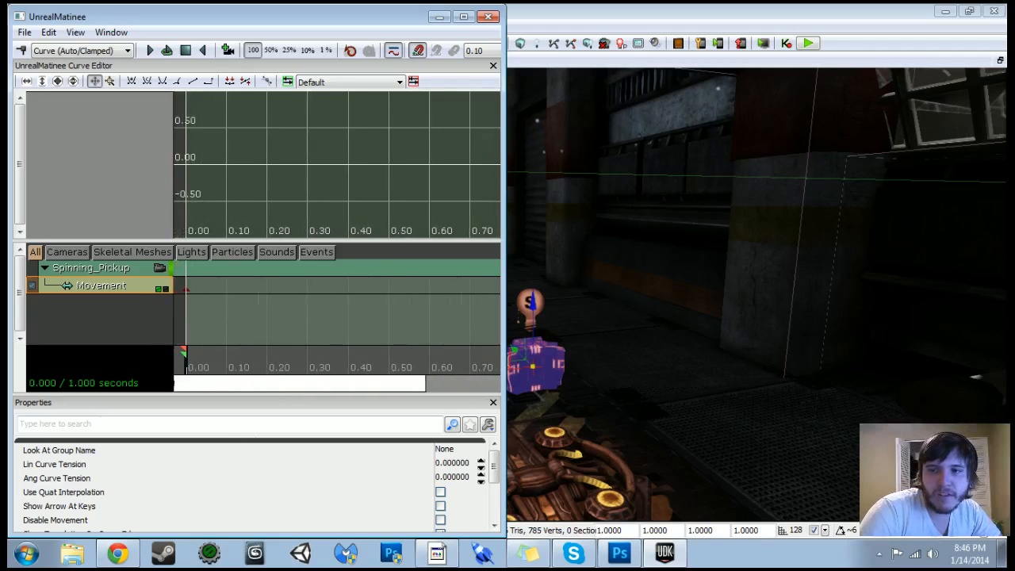
- Add a Movement key at 0.20 seconds and rotate the pickup a quarter turn about its vertical axis
{"action": "left_click_drag", "start_coordinate": [187, 374], "coordinate": [267, 374]}
{"action": "key", "text": "Return"}
{"action": "right_click_drag", "start_coordinate": [611, 349], "coordinate": [591, 376]}
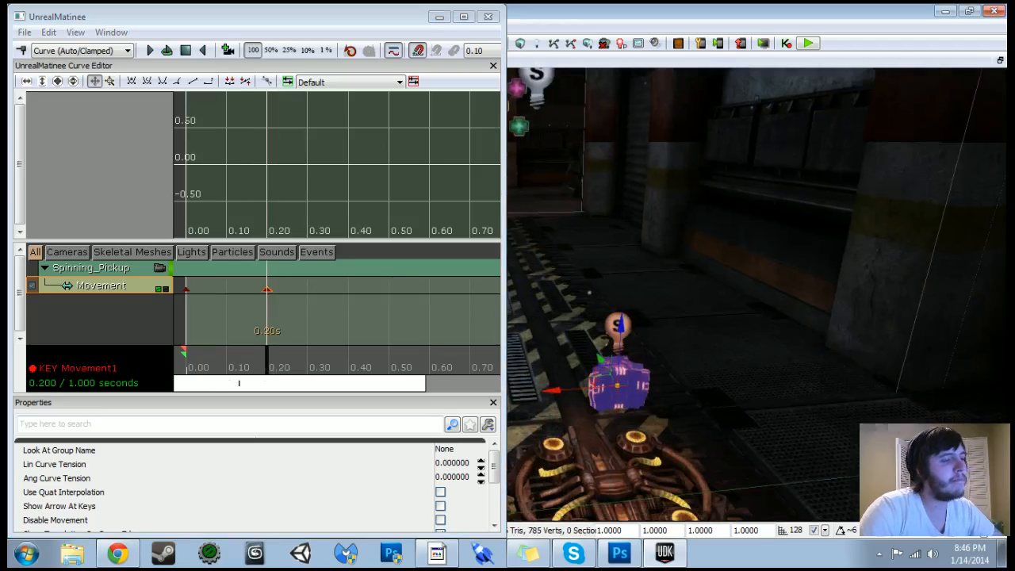
{"action": "key", "text": "space"}
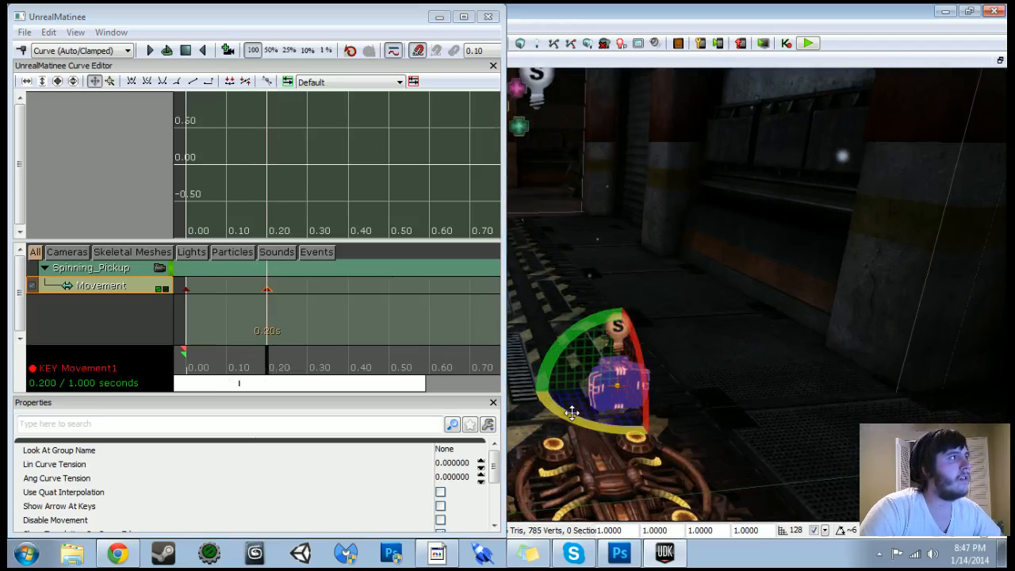
{"action": "left_click_drag", "start_coordinate": [571, 413], "coordinate": [646, 451]}
- Add Movement keys at 0.40 and 0.60 seconds, rotating the pickup another 90 degrees about its vertical axis at each
{"action": "left_click_drag", "start_coordinate": [300, 367], "coordinate": [352, 369]}
{"action": "key", "text": "Return"}
{"action": "left_click_drag", "start_coordinate": [565, 417], "coordinate": [681, 418]}
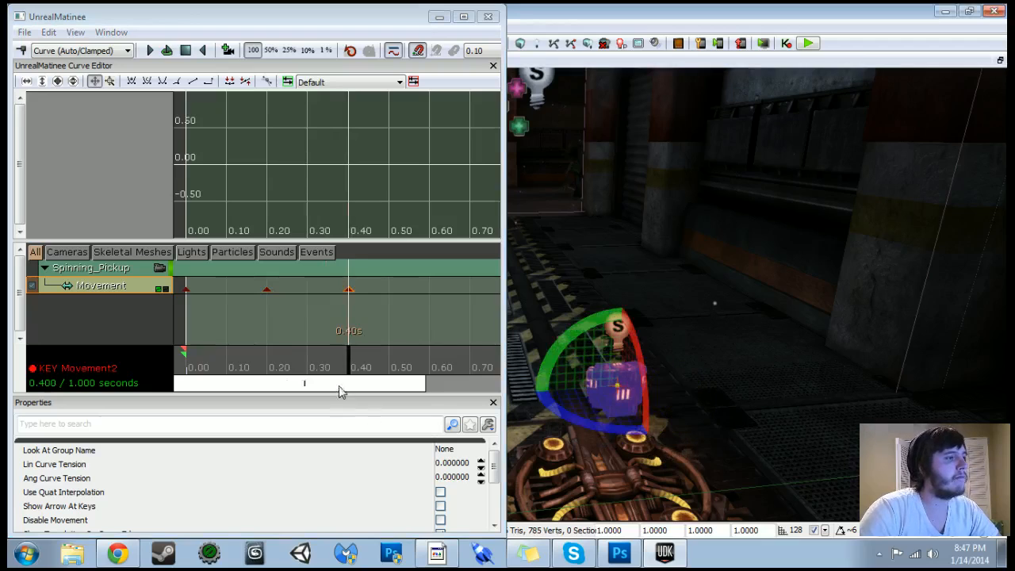
{"action": "left_click_drag", "start_coordinate": [339, 390], "coordinate": [421, 390]}
{"action": "left_click_drag", "start_coordinate": [260, 371], "coordinate": [315, 365]}
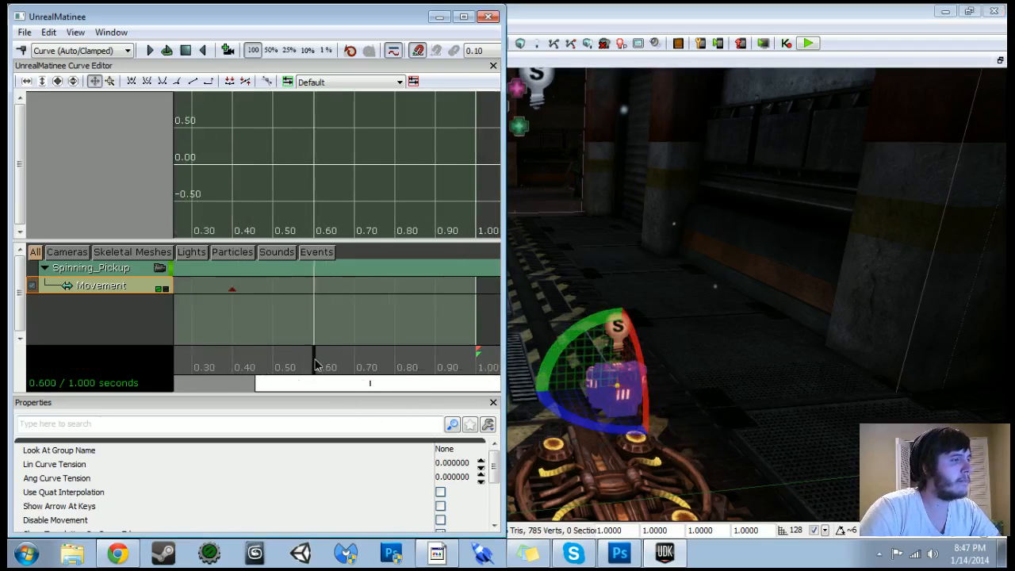
{"action": "key", "text": "Return"}
{"action": "left_click_drag", "start_coordinate": [549, 403], "coordinate": [661, 459]}
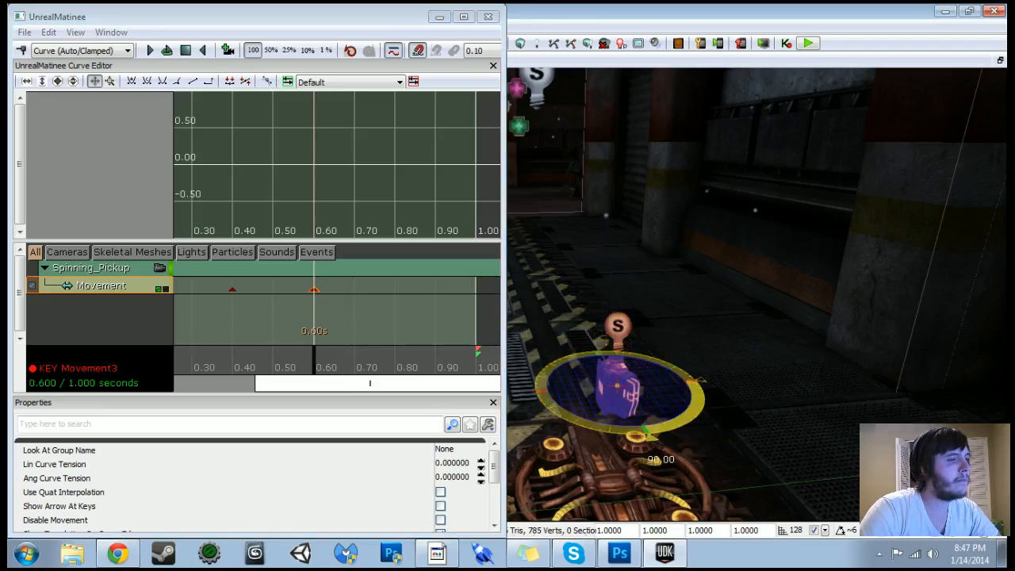
- Add a Movement key at 0.80 seconds with the last quarter turn and end the Matinee at 0.80 seconds
{"action": "left_click_drag", "start_coordinate": [316, 365], "coordinate": [394, 369]}
{"action": "key", "text": "Return"}
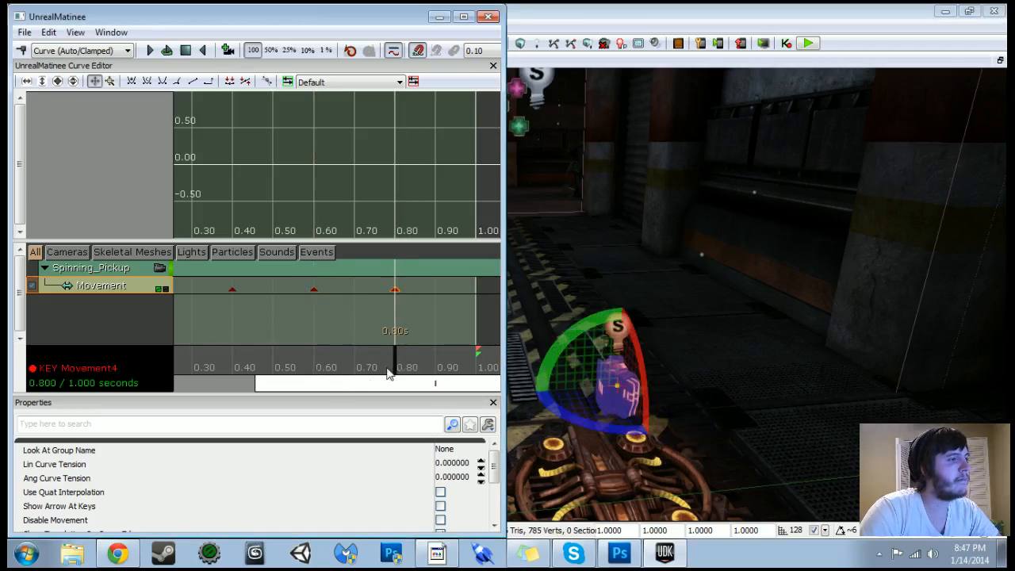
{"action": "left_click_drag", "start_coordinate": [550, 406], "coordinate": [662, 438]}
{"action": "left_click_drag", "start_coordinate": [483, 352], "coordinate": [397, 352]}
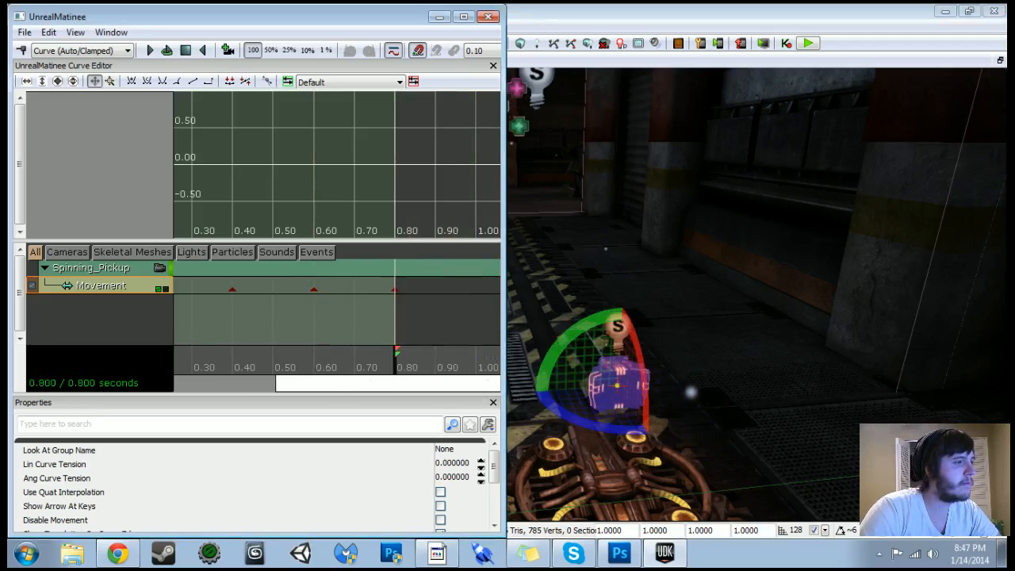
- Play the spin in a loop and enable Use Quat Interpolation on the Movement track
{"action": "scroll", "coordinate": [340, 351], "scroll_direction": "down", "scroll_amount": 2}
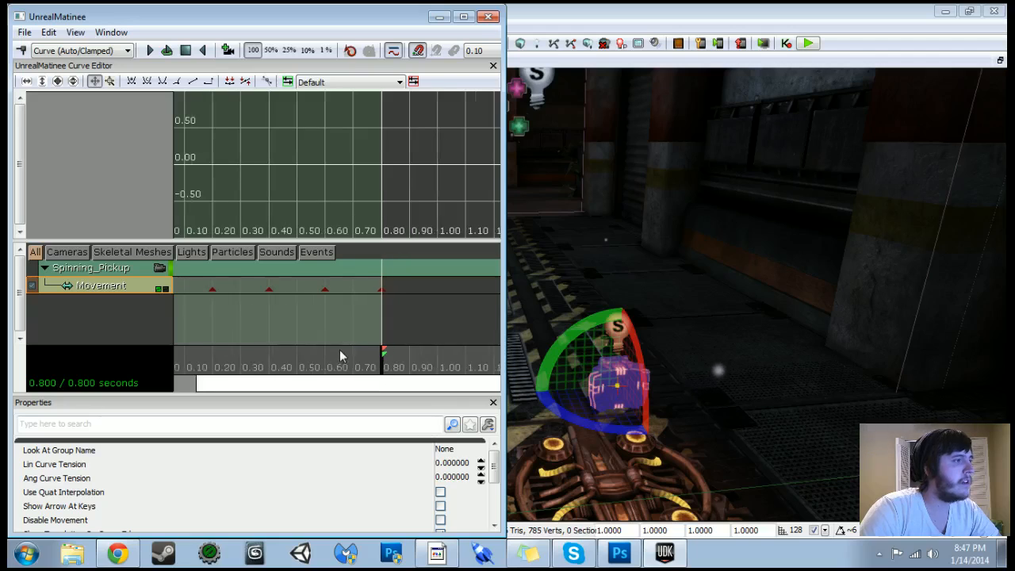
{"action": "left_click", "coordinate": [167, 51]}
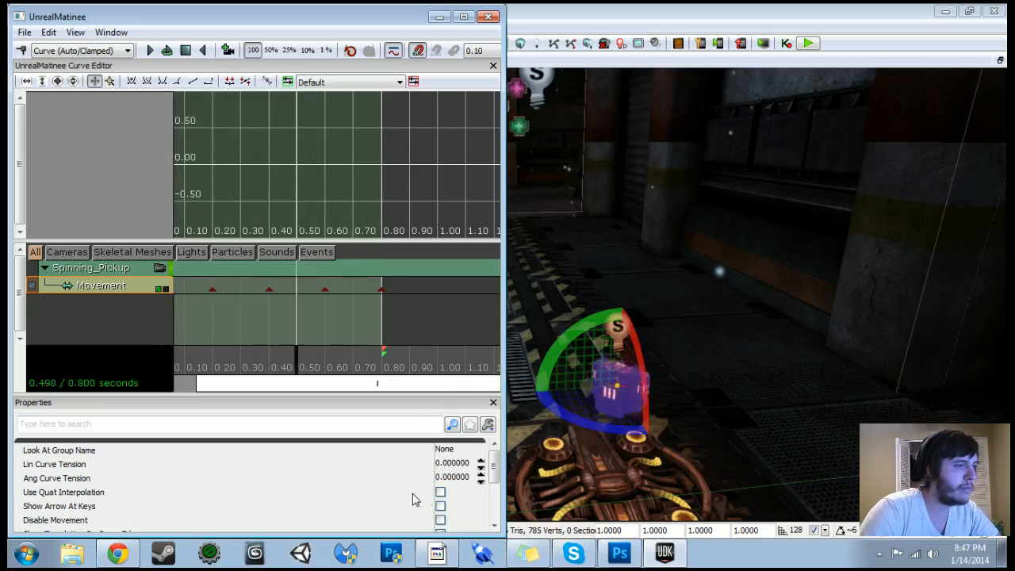
{"action": "left_click", "coordinate": [440, 492]}
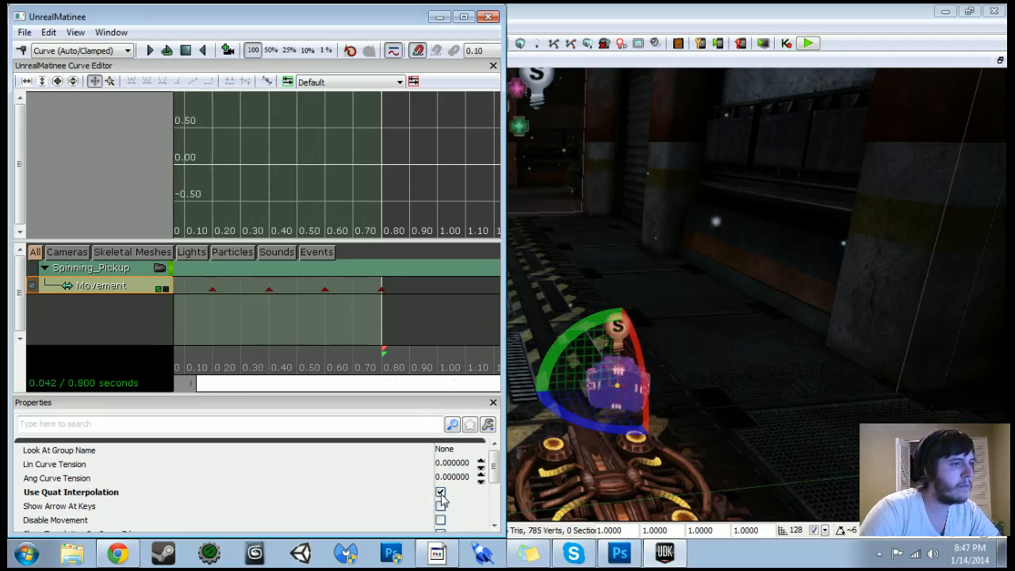
{"action": "left_click", "coordinate": [440, 493]}
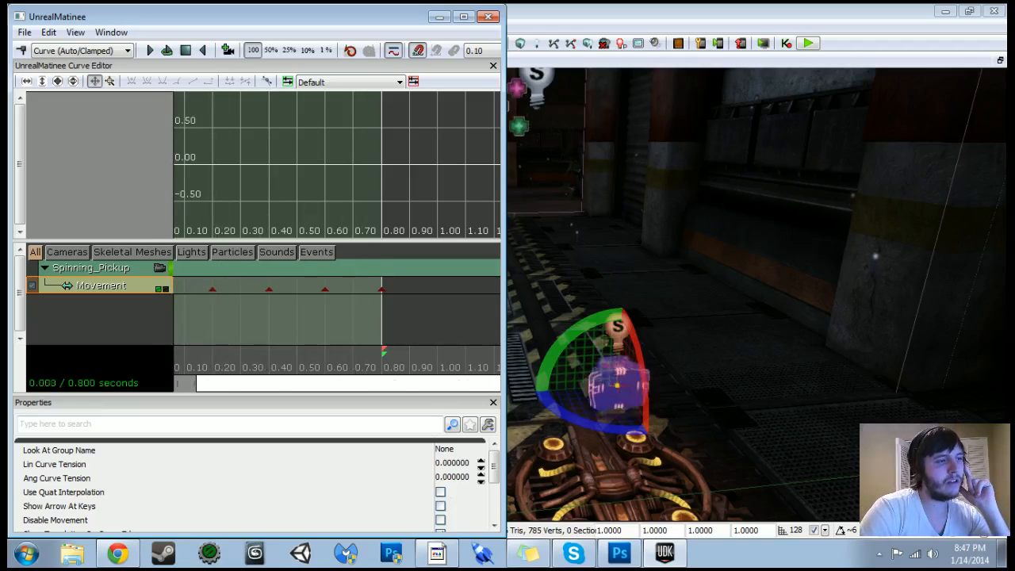
{"action": "left_click", "coordinate": [440, 492]}
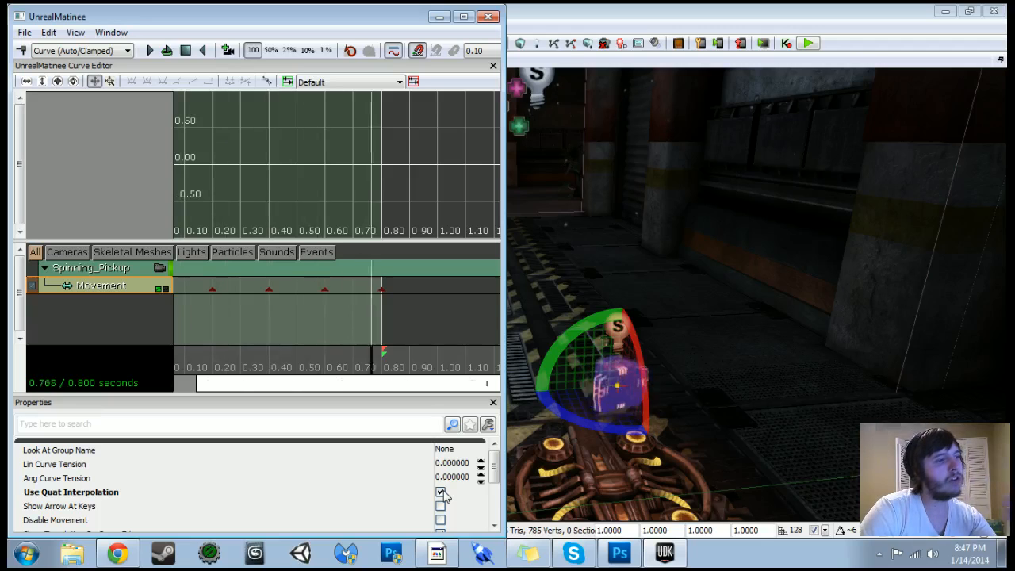
- Close the Matinee and move the pickup's InterpActor variable slightly down, clear of the new Matinee node in Kismet
{"action": "left_click", "coordinate": [490, 14]}
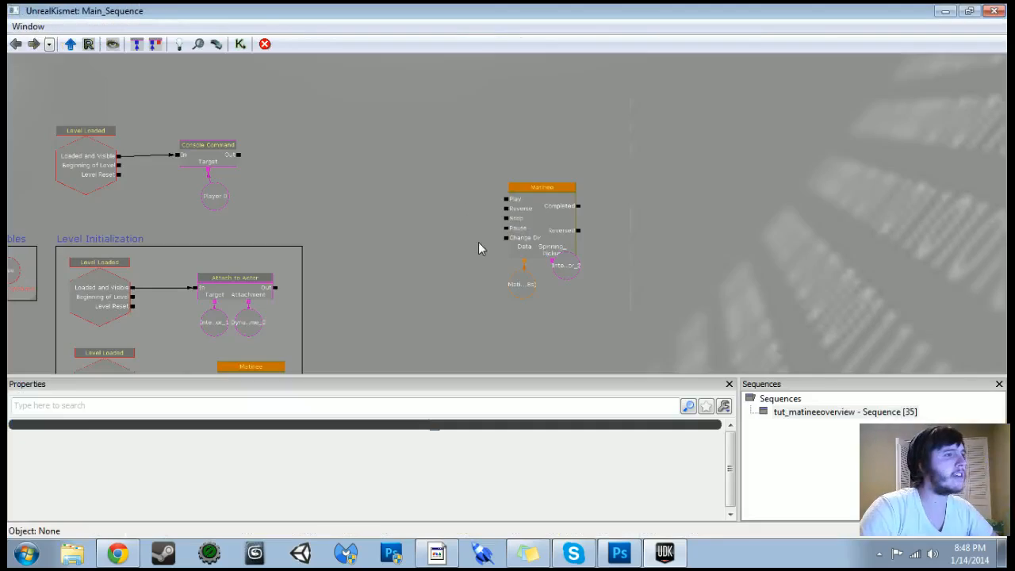
{"action": "left_click_drag", "start_coordinate": [499, 244], "coordinate": [454, 208]}
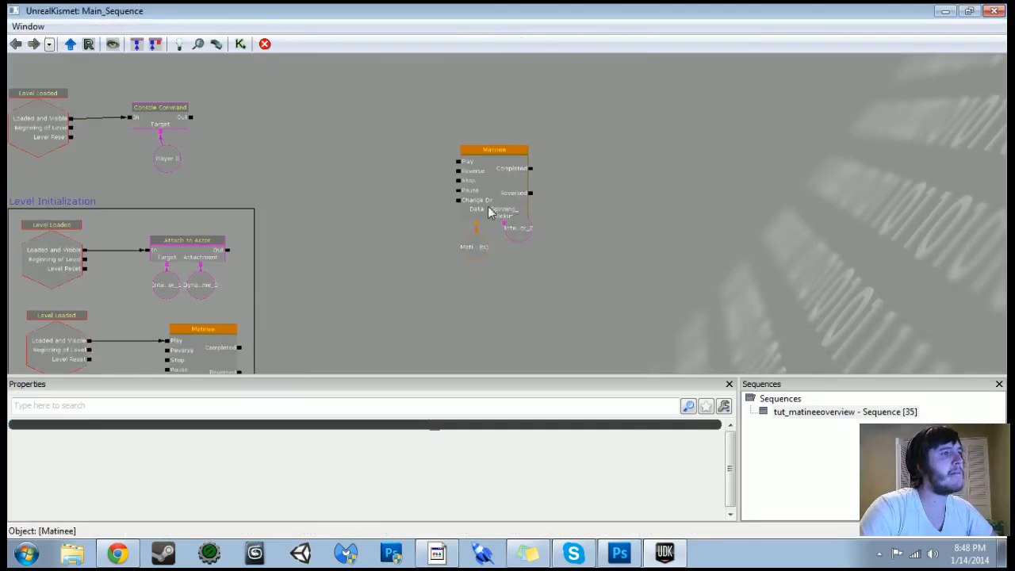
{"action": "left_click", "coordinate": [522, 229]}
{"action": "left_click_drag", "start_coordinate": [521, 230], "coordinate": [520, 240], "text": "ctrl"}
{"action": "left_click", "coordinate": [419, 167]}
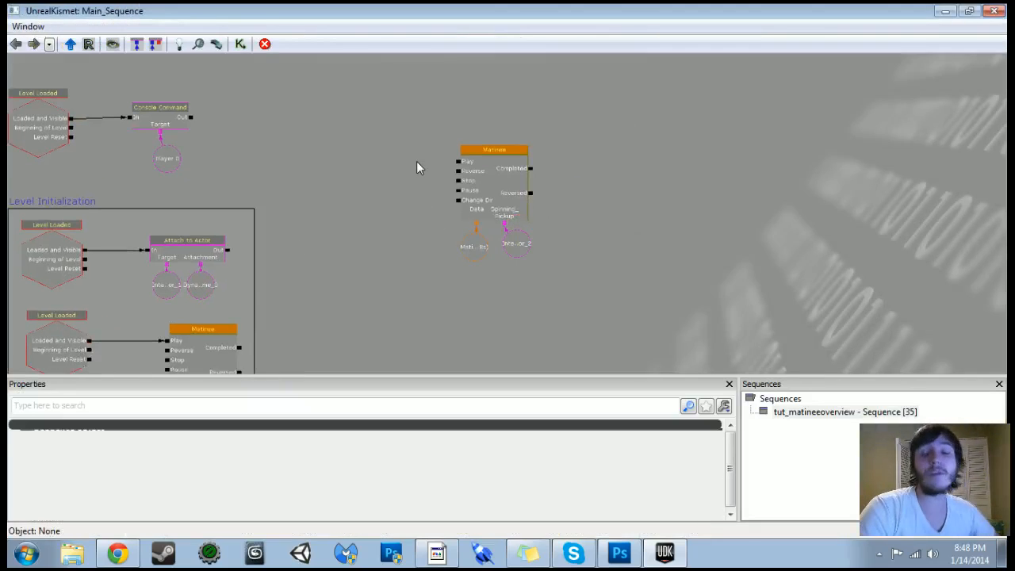
- Add a Level Loaded event beside the new Matinee and wire Loaded and Visible to its Play input
{"action": "right_click", "coordinate": [335, 126]}
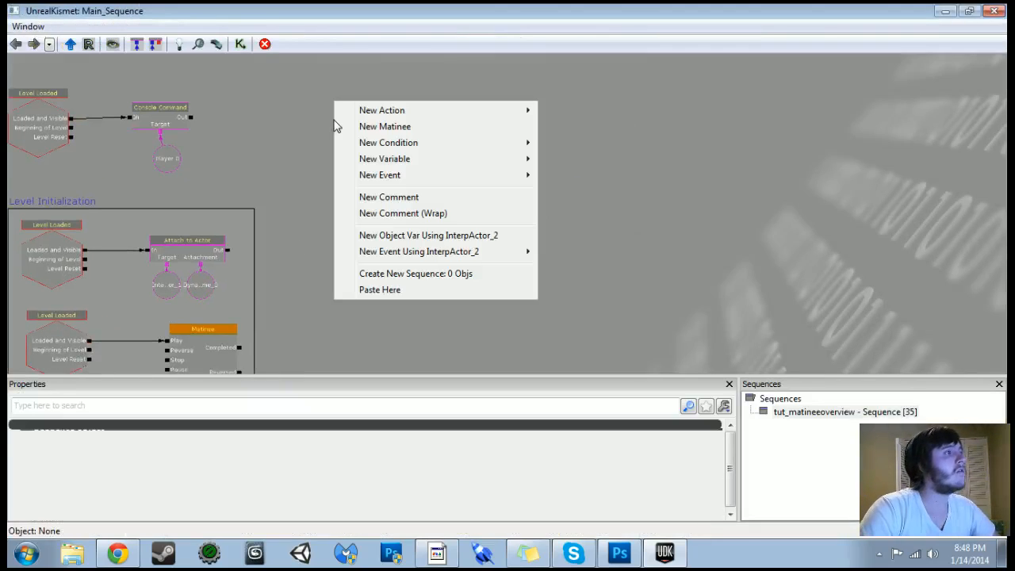
{"action": "mouse_move", "coordinate": [370, 175]}
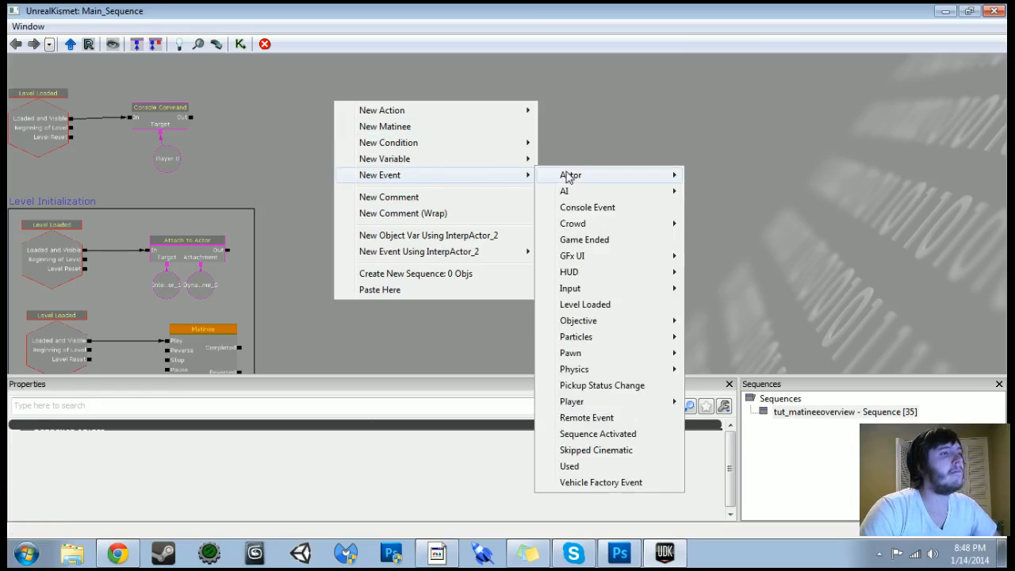
{"action": "left_click", "coordinate": [580, 304]}
{"action": "mouse_move", "coordinate": [363, 150]}
{"action": "left_mouse_down"}
{"action": "mouse_move", "coordinate": [384, 169]}
{"action": "mouse_move", "coordinate": [384, 161]}
{"action": "left_mouse_up"}
{"action": "left_click_drag", "start_coordinate": [417, 160], "coordinate": [453, 161]}
{"action": "left_click", "coordinate": [499, 193]}
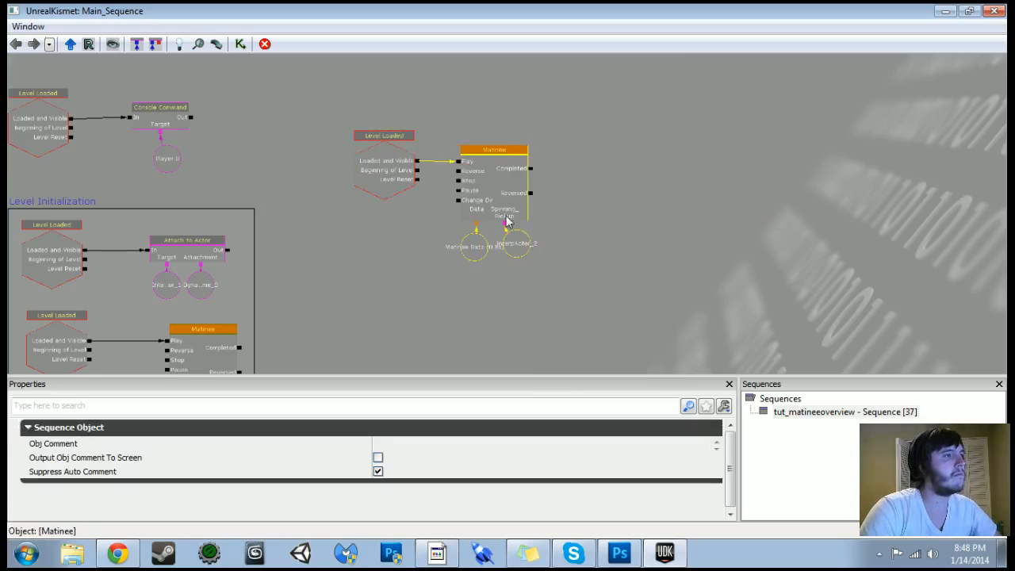
{"action": "left_click_drag", "start_coordinate": [499, 192], "coordinate": [501, 191]}
- Shrink the Kismet window to sit beside the level viewport, with the pickup and its Matinee nodes both in view
{"action": "left_click_drag", "start_coordinate": [854, 10], "coordinate": [9, 226]}
{"action": "left_click_drag", "start_coordinate": [730, 349], "coordinate": [686, 404]}
{"action": "key", "text": "space"}
{"action": "key", "text": "space"}
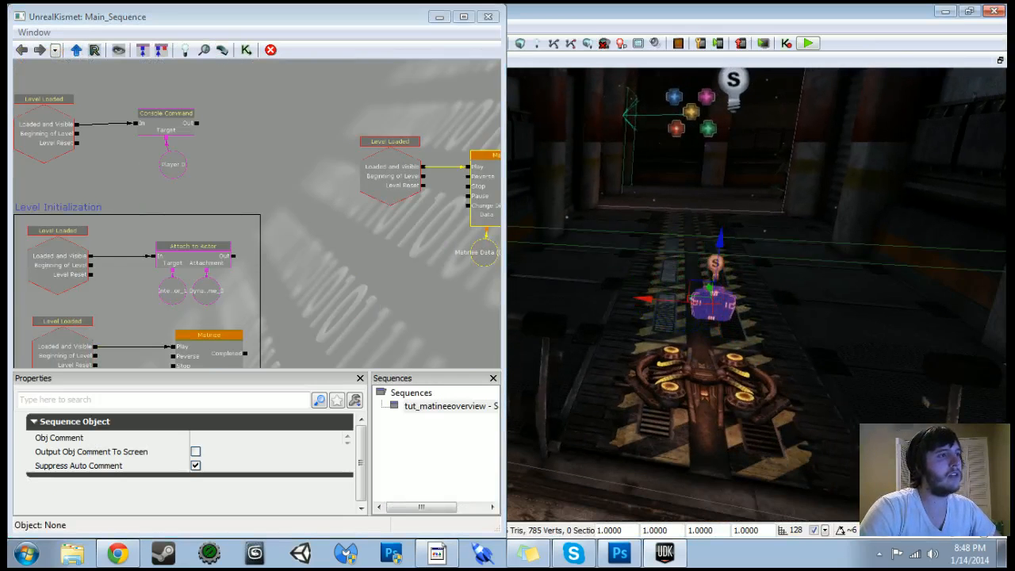
{"action": "left_click_drag", "start_coordinate": [476, 268], "coordinate": [274, 297]}
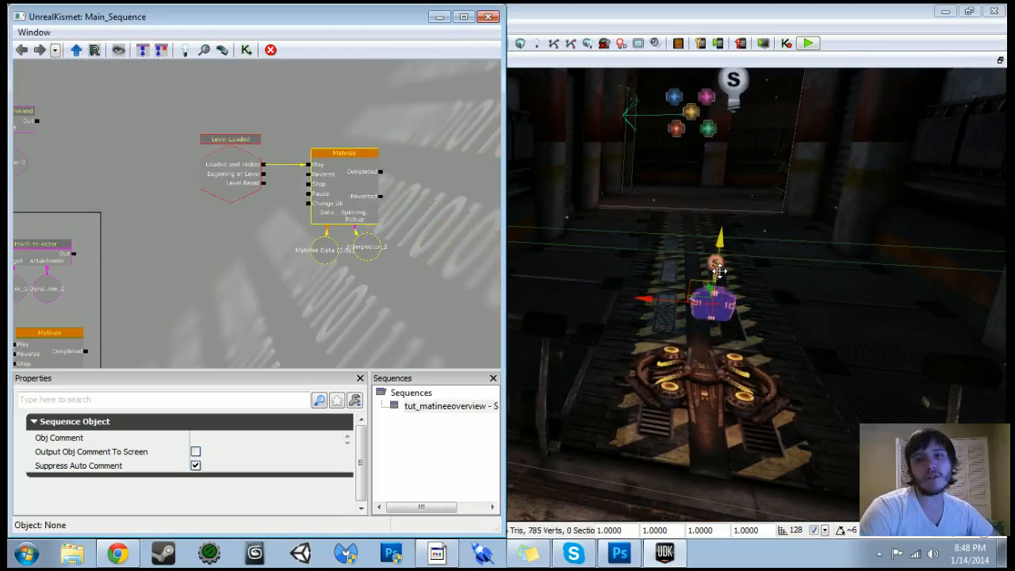
- Check the collision settings in the pickup InterpActor's properties by filtering for "coll", and close the properties
{"action": "right_click_drag", "start_coordinate": [714, 317], "coordinate": [749, 319]}
{"action": "key", "text": "w"}
{"action": "key", "text": "F4"}
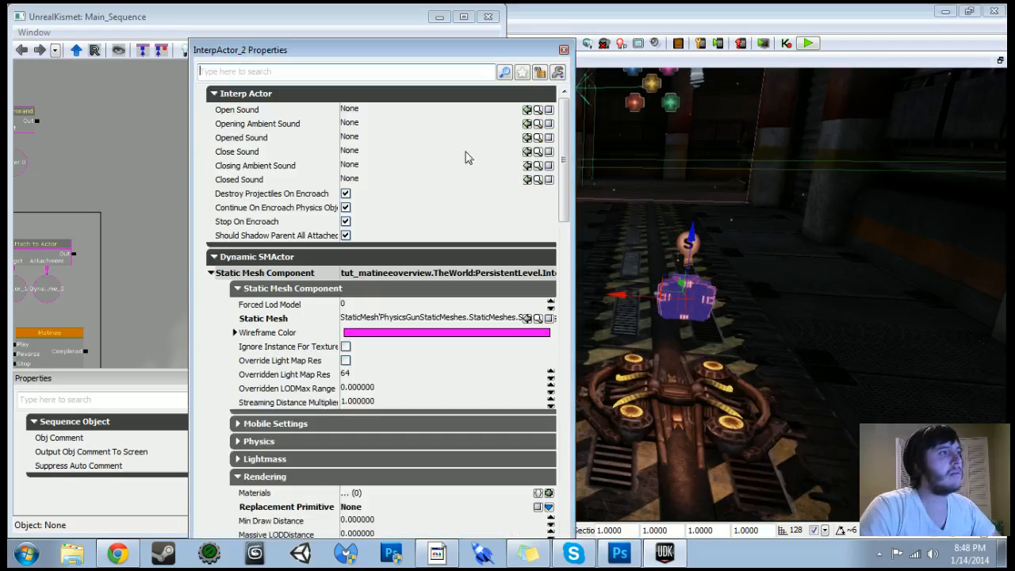
{"action": "type", "text": "coll"}
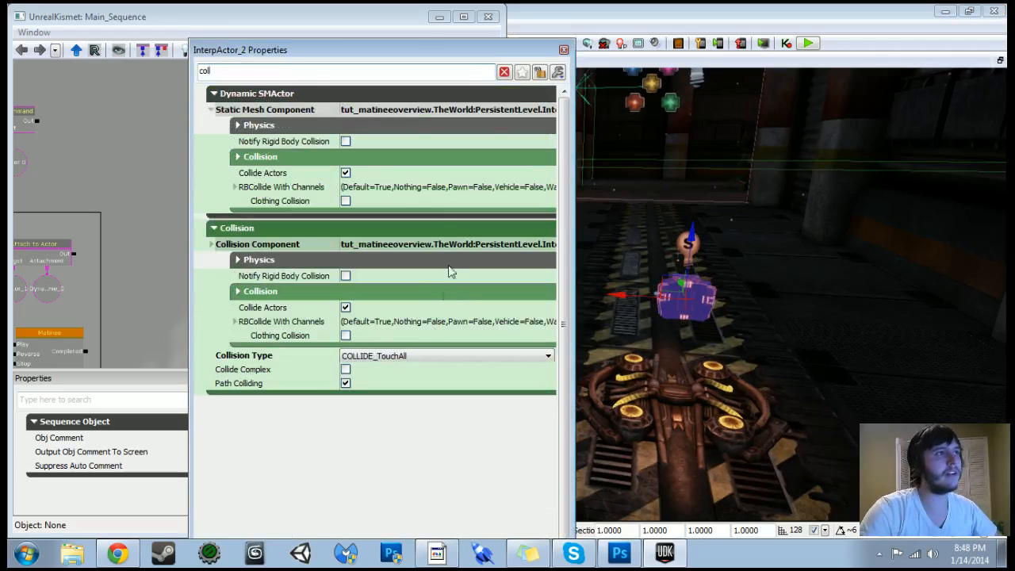
{"action": "left_click", "coordinate": [563, 50]}
- Add a Touch event for the selected pickup InterpActor below the Level Loaded event and review its properties
{"action": "left_click_drag", "start_coordinate": [292, 287], "coordinate": [299, 252]}
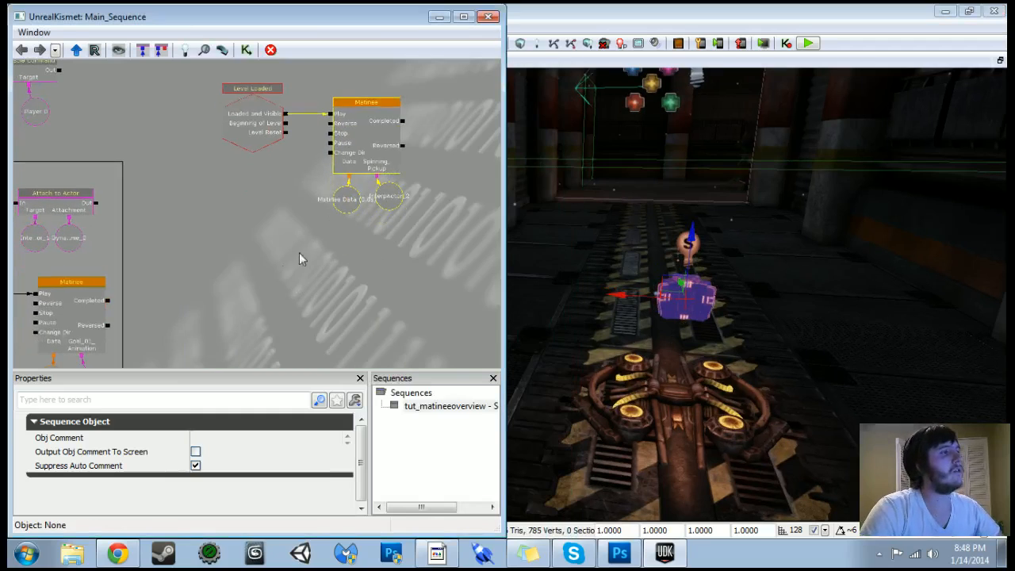
{"action": "right_click", "coordinate": [283, 272]}
{"action": "mouse_move", "coordinate": [363, 402]}
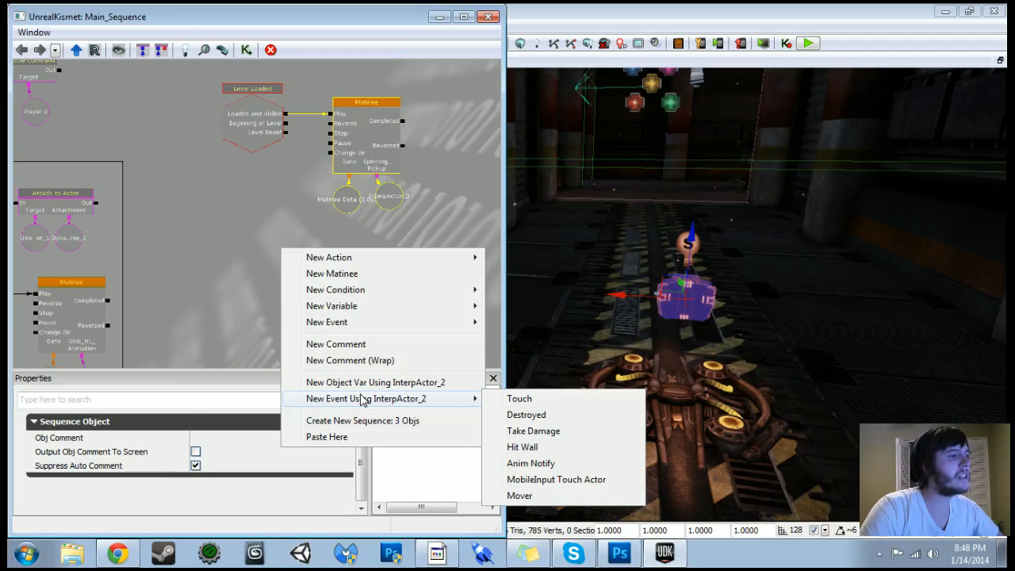
{"action": "left_click", "coordinate": [524, 399]}
{"action": "left_click_drag", "start_coordinate": [312, 280], "coordinate": [252, 283], "text": "ctrl"}
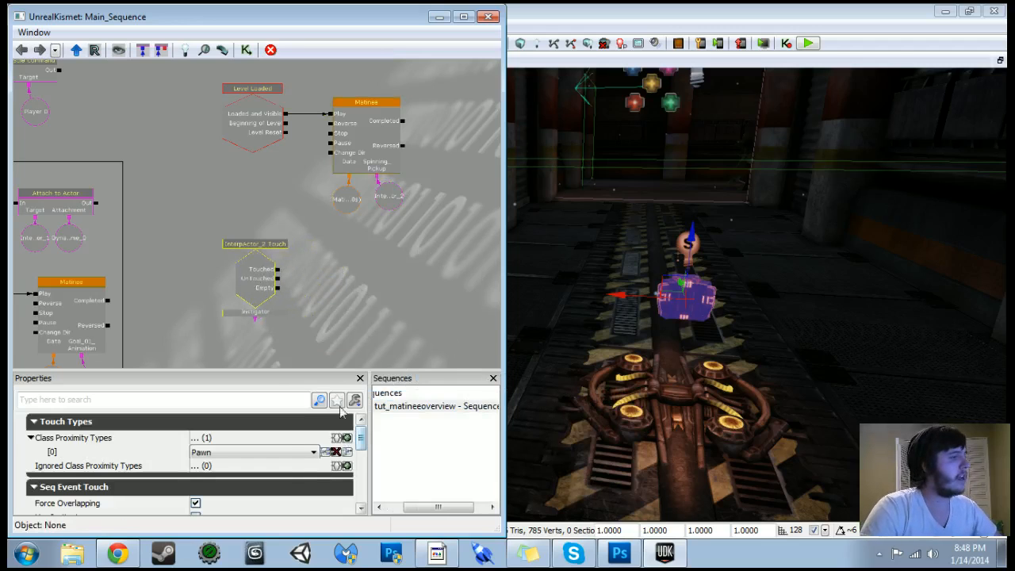
{"action": "left_click_drag", "start_coordinate": [362, 443], "coordinate": [355, 418]}
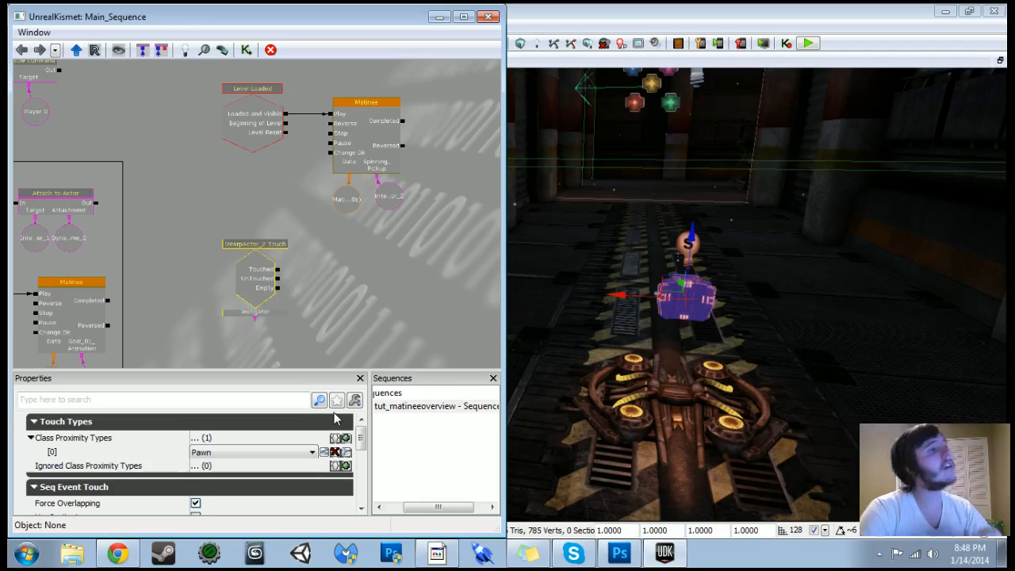
- Add a Destroy action beside the pickup's Touch event and wire Touched to its In input
{"action": "scroll", "coordinate": [287, 233], "scroll_direction": "up", "scroll_amount": 3}
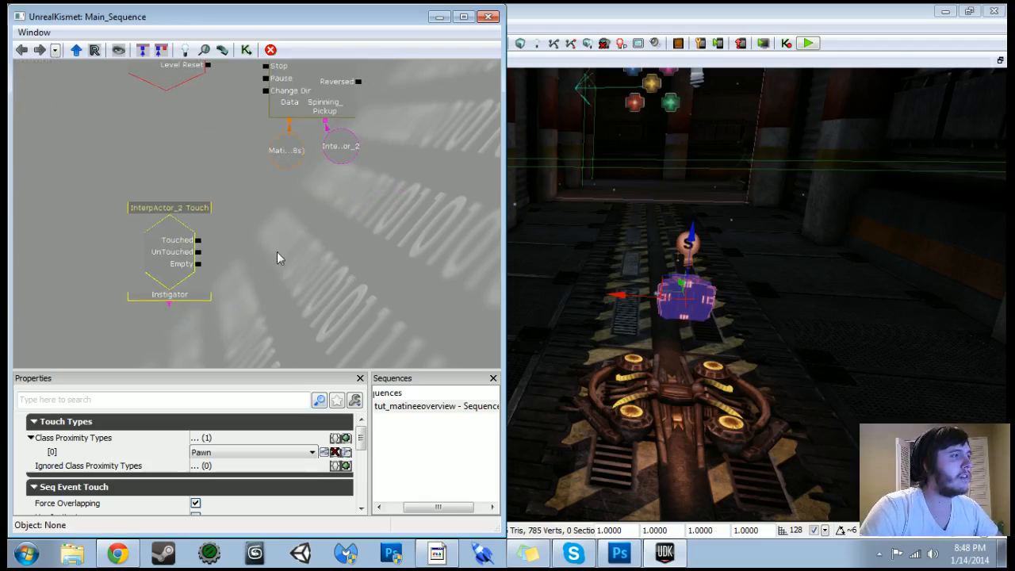
{"action": "right_click", "coordinate": [300, 251]}
{"action": "mouse_move", "coordinate": [496, 237]}
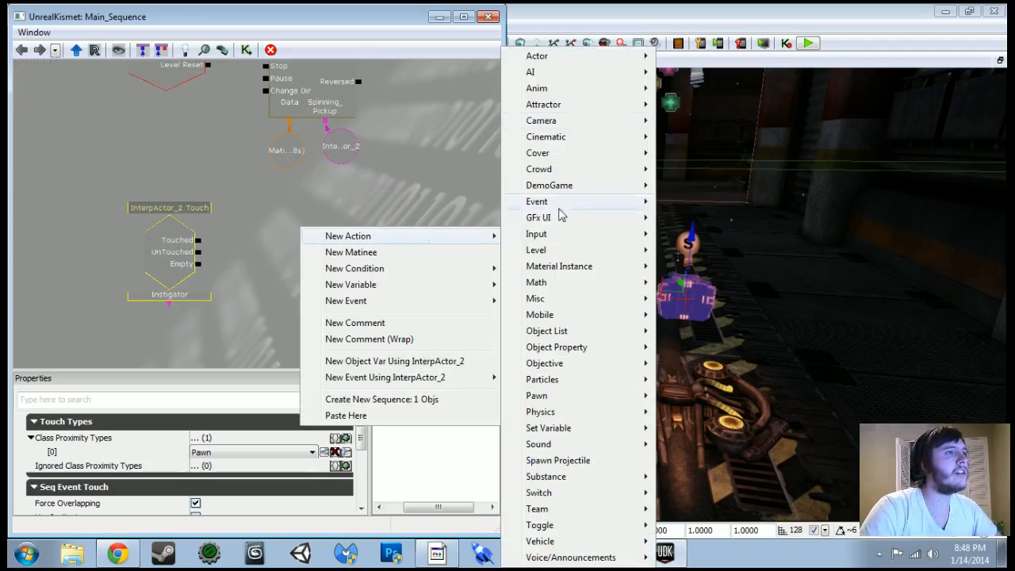
{"action": "mouse_move", "coordinate": [580, 57]}
{"action": "left_click", "coordinate": [693, 138]}
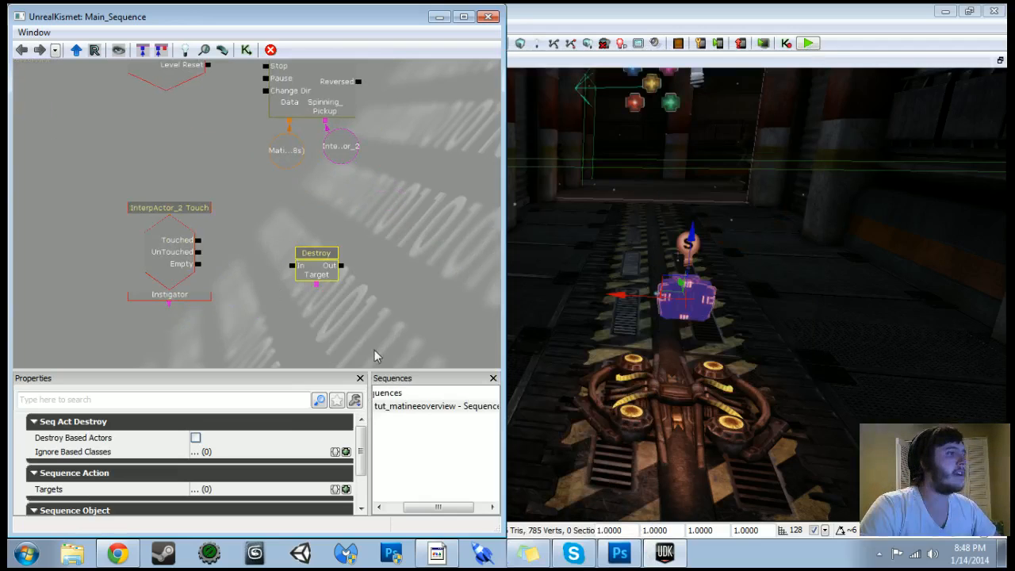
{"action": "left_click_drag", "start_coordinate": [199, 240], "coordinate": [317, 244]}
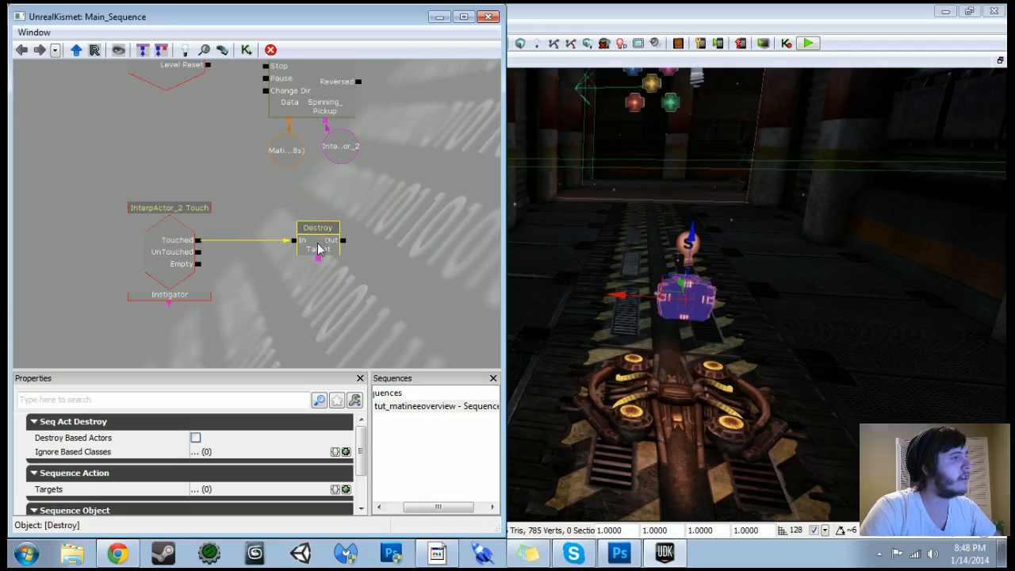
- Attach an object variable for the pickup InterpActor to the Destroy action's Target
{"action": "right_click", "coordinate": [319, 259]}
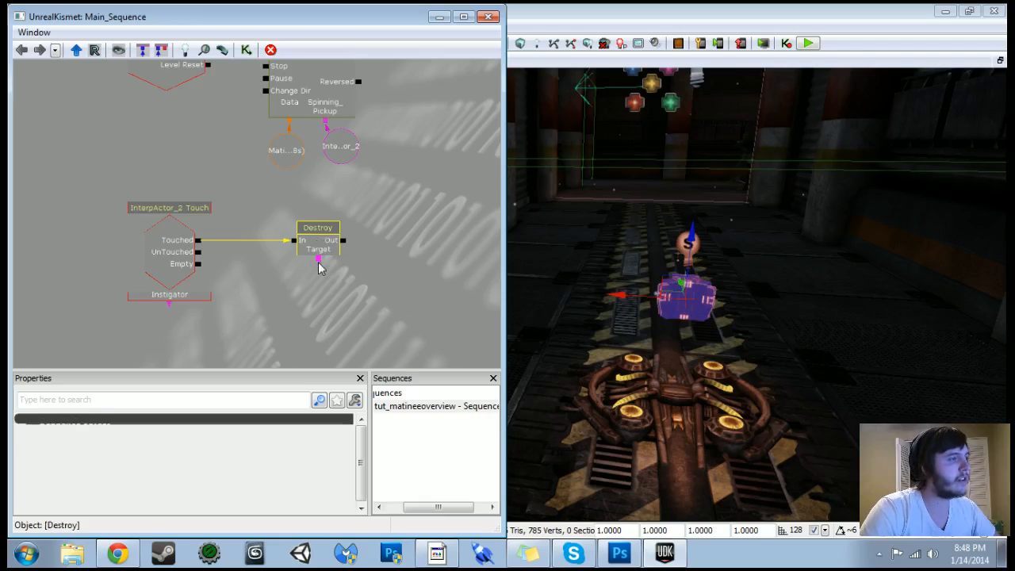
{"action": "left_click", "coordinate": [353, 270]}
{"action": "scroll", "coordinate": [340, 338], "scroll_direction": "down", "scroll_amount": 3}
{"action": "left_click_drag", "start_coordinate": [376, 243], "coordinate": [334, 225]}
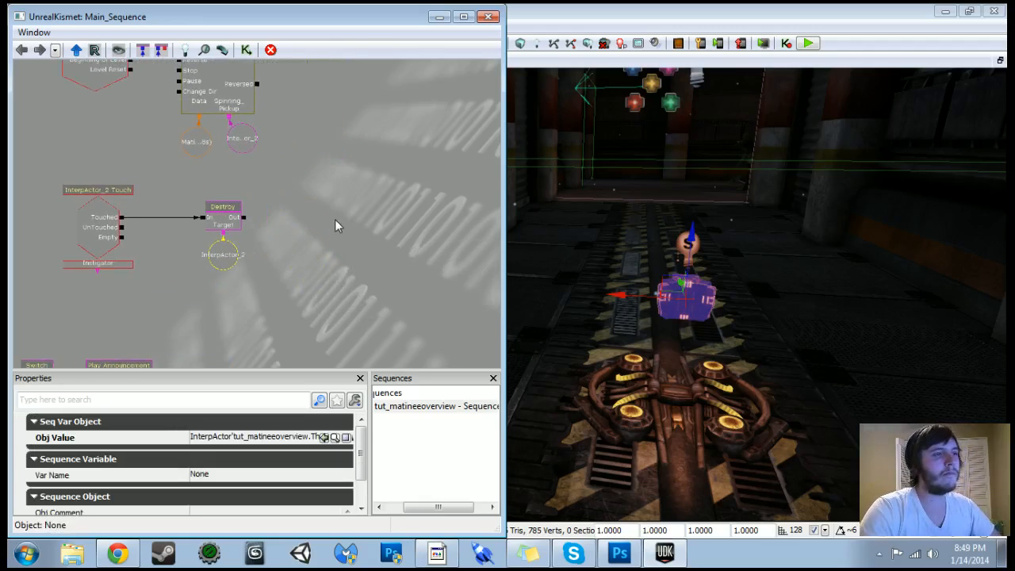
- Select the toggleable point light above the pickup and review its point light conversion options
{"action": "left_click", "coordinate": [686, 242]}
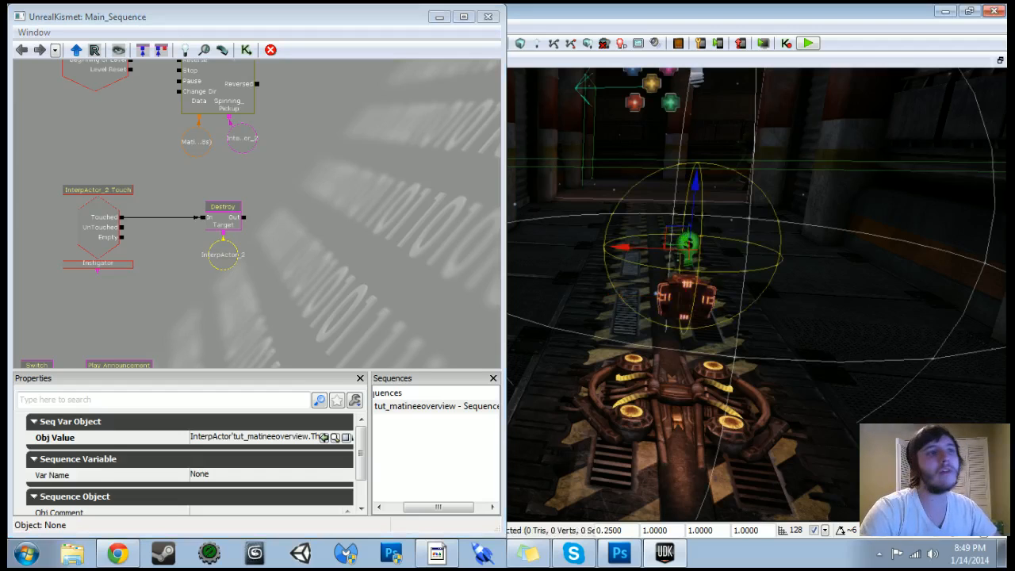
{"action": "left_click_drag", "start_coordinate": [706, 268], "coordinate": [714, 230]}
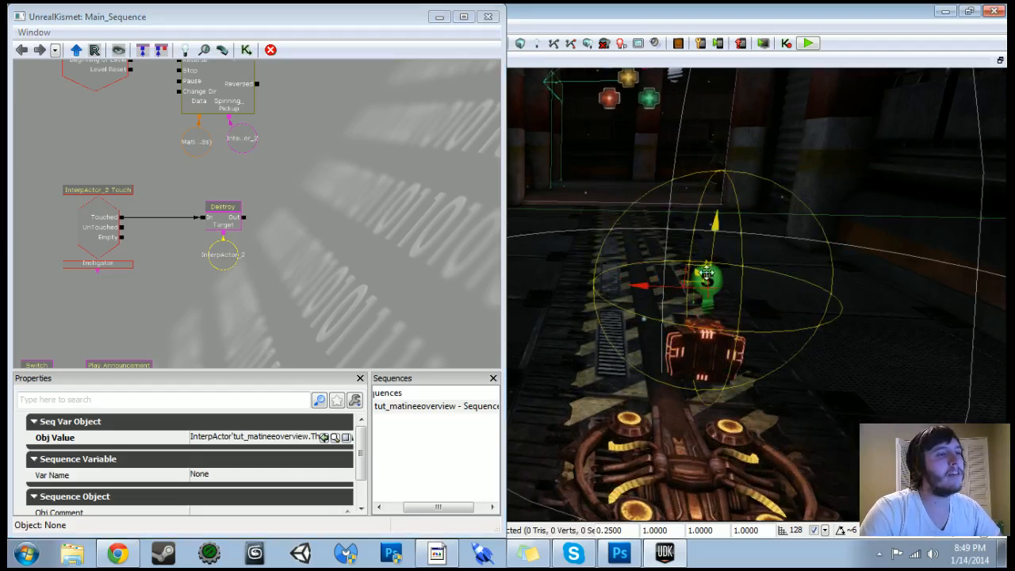
{"action": "right_click", "coordinate": [706, 279]}
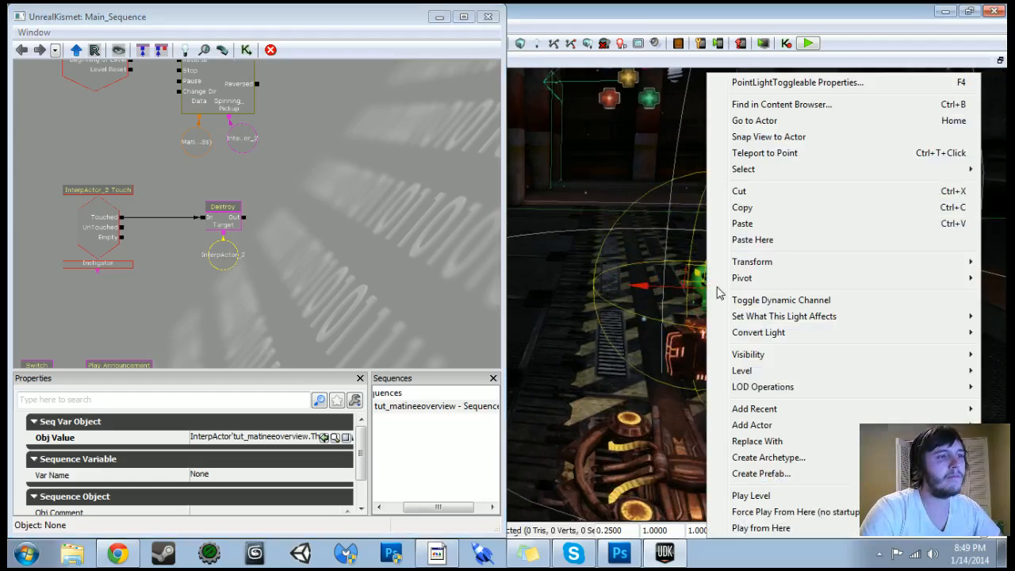
{"action": "mouse_move", "coordinate": [757, 337]}
{"action": "mouse_move", "coordinate": [645, 332]}
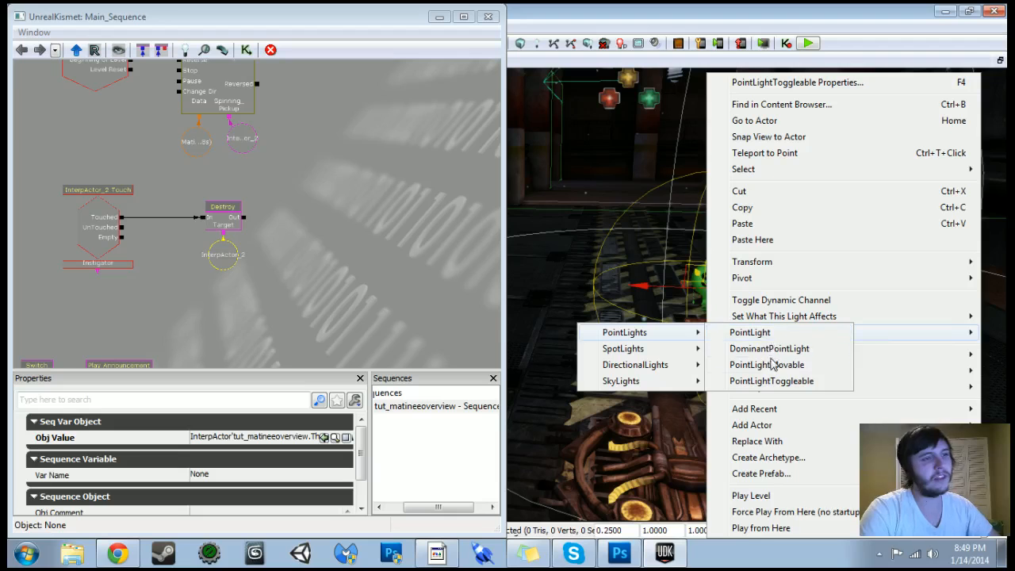
{"action": "left_click", "coordinate": [771, 363]}
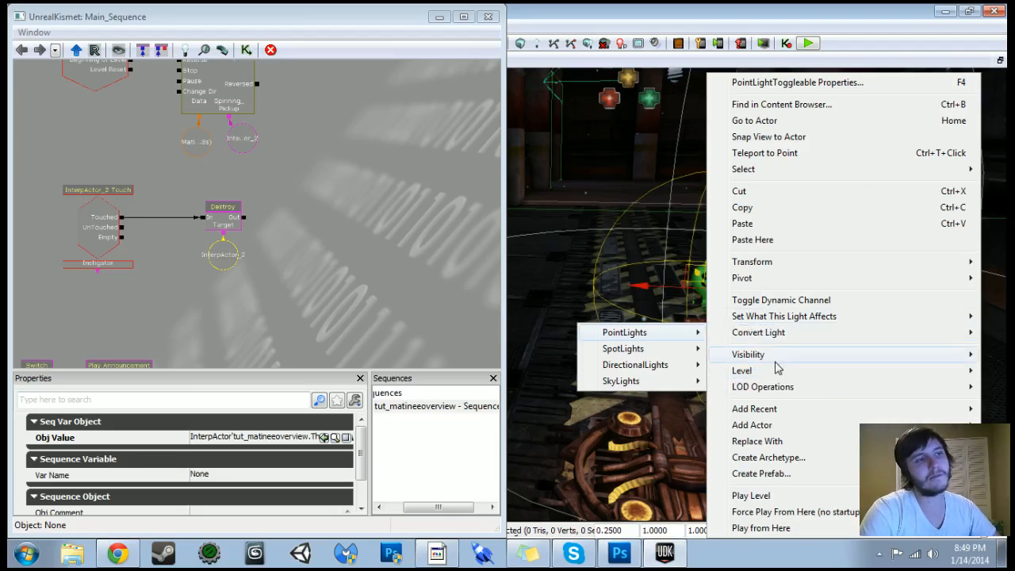
- Add a Toggle action in Kismet beside the pickup's Destroy action
{"action": "right_click", "coordinate": [306, 200]}
{"action": "mouse_move", "coordinate": [341, 208]}
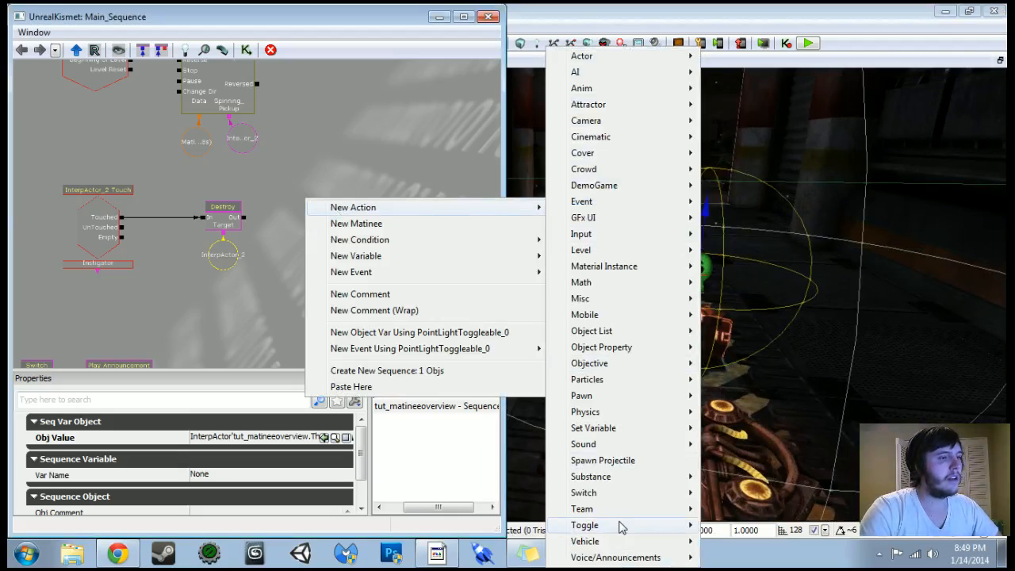
{"action": "mouse_move", "coordinate": [621, 527]}
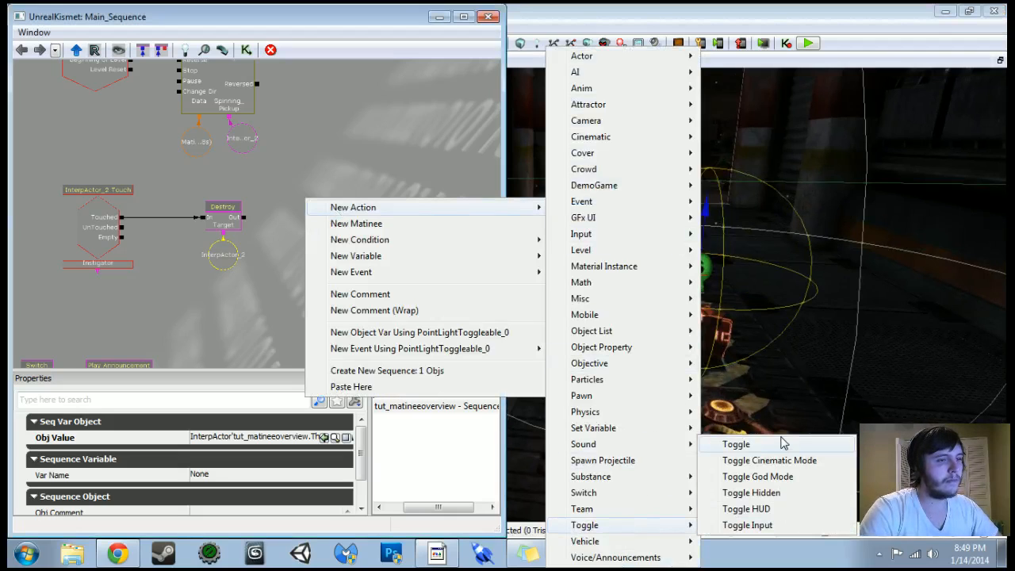
{"action": "left_click", "coordinate": [781, 444]}
{"action": "left_click_drag", "start_coordinate": [356, 275], "coordinate": [352, 264]}
- Wire Destroy's Out to the Toggle action's Turn Off input and attach an object variable for the point light to its Target
{"action": "left_click", "coordinate": [236, 234]}
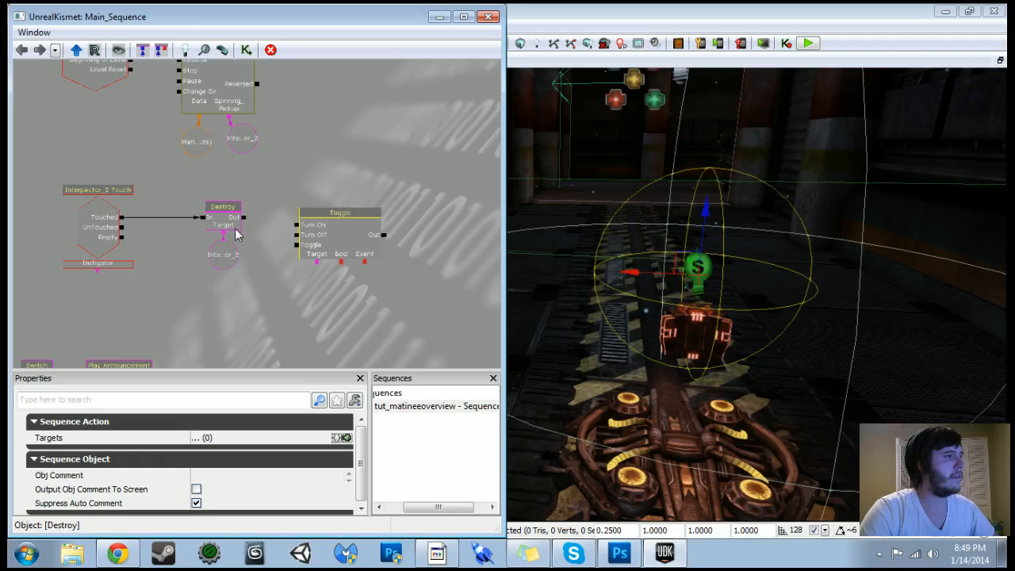
{"action": "left_click_drag", "start_coordinate": [244, 224], "coordinate": [356, 220]}
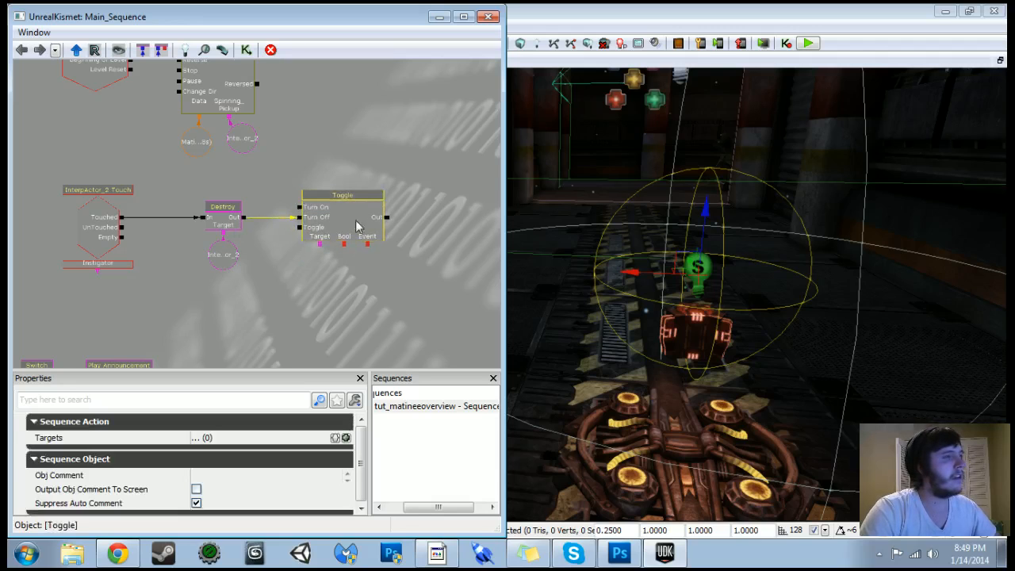
{"action": "right_click", "coordinate": [322, 247]}
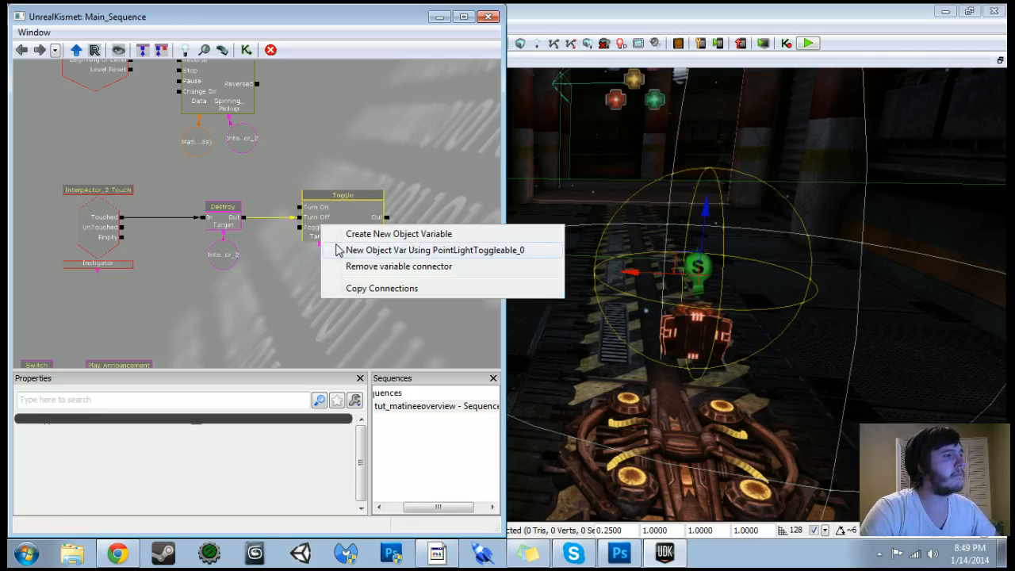
{"action": "left_click", "coordinate": [340, 252]}
- Select the pickup's Level Loaded and Touch node groups together and move them farther away from the Level Initialization group
{"action": "scroll", "coordinate": [170, 283], "scroll_direction": "down", "scroll_amount": 3}
{"action": "left_click_drag", "start_coordinate": [180, 289], "coordinate": [250, 298]}
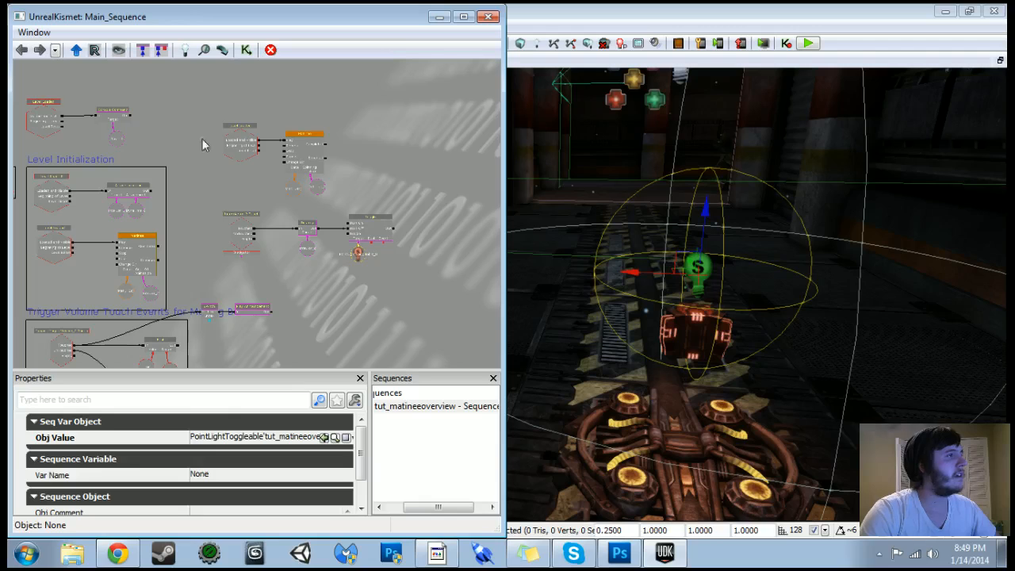
{"action": "left_click", "coordinate": [212, 92]}
{"action": "left_click_drag", "start_coordinate": [398, 232], "coordinate": [451, 230], "text": "ctrl+alt"}
{"action": "left_click_drag", "start_coordinate": [407, 284], "coordinate": [321, 304]}
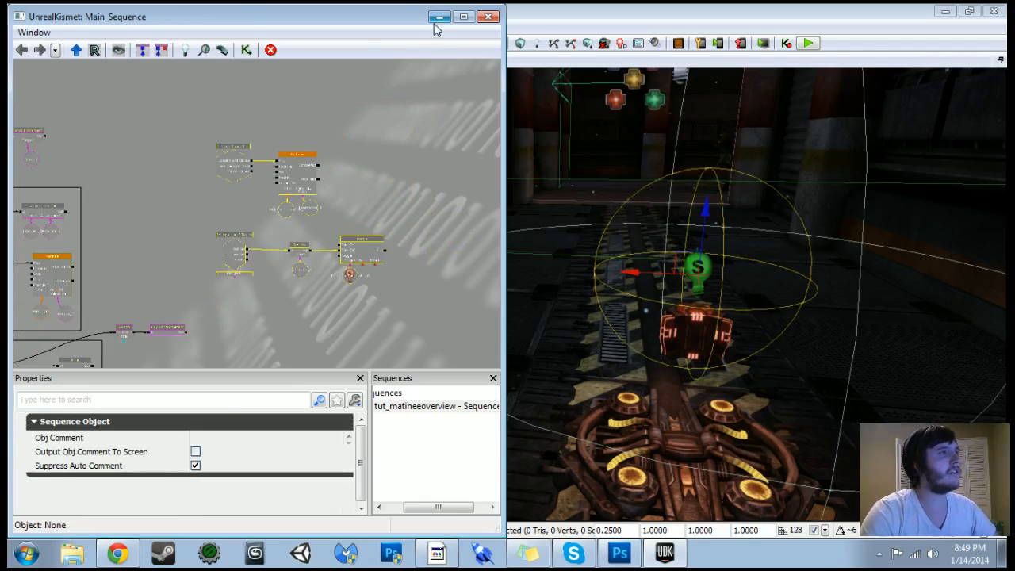
- Filter the Content Browser to Sound Cues and search for "pick"
{"action": "left_click", "coordinate": [438, 16]}
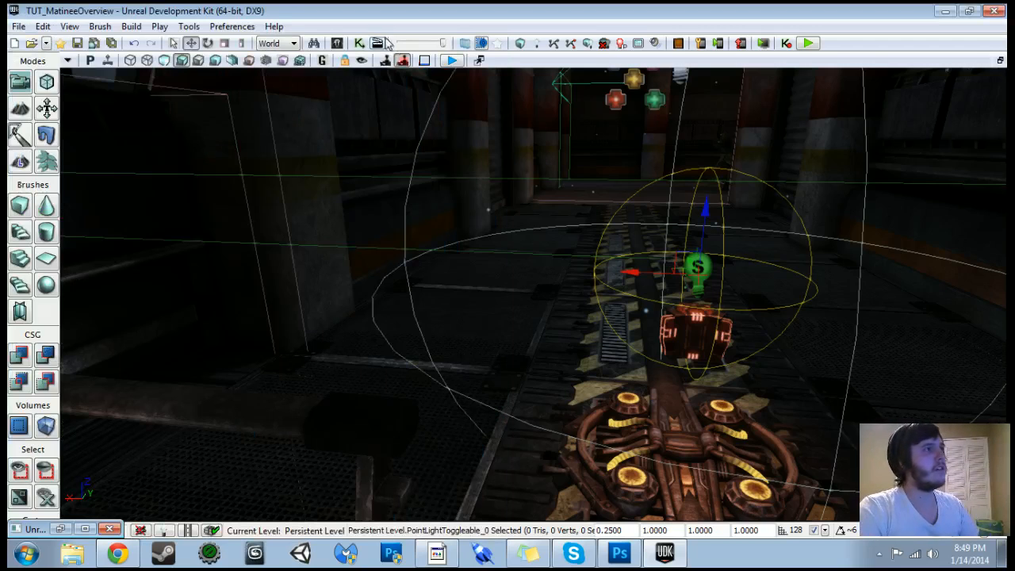
{"action": "left_click", "coordinate": [337, 45]}
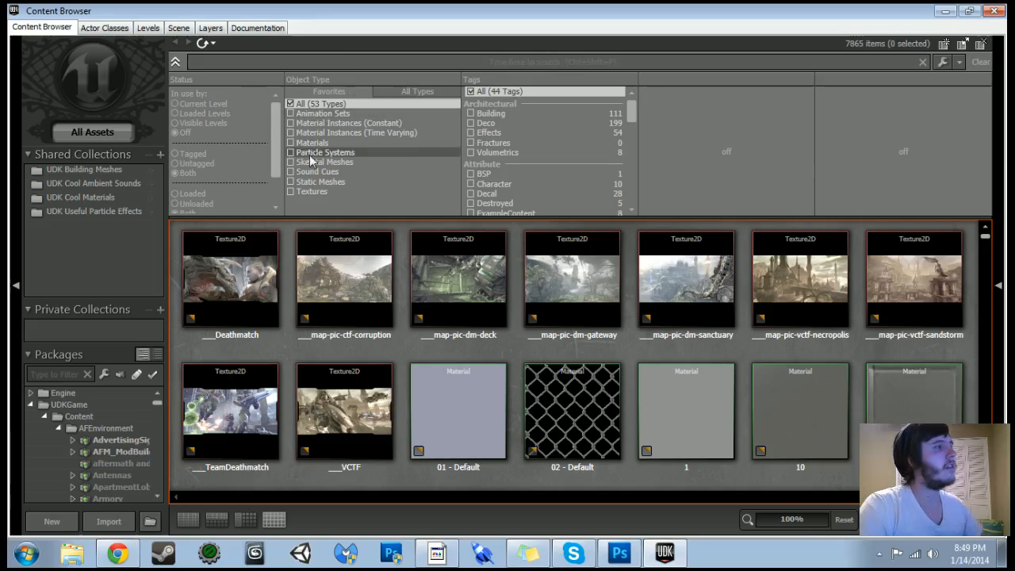
{"action": "left_click", "coordinate": [317, 171]}
{"action": "type", "text": "pick"}
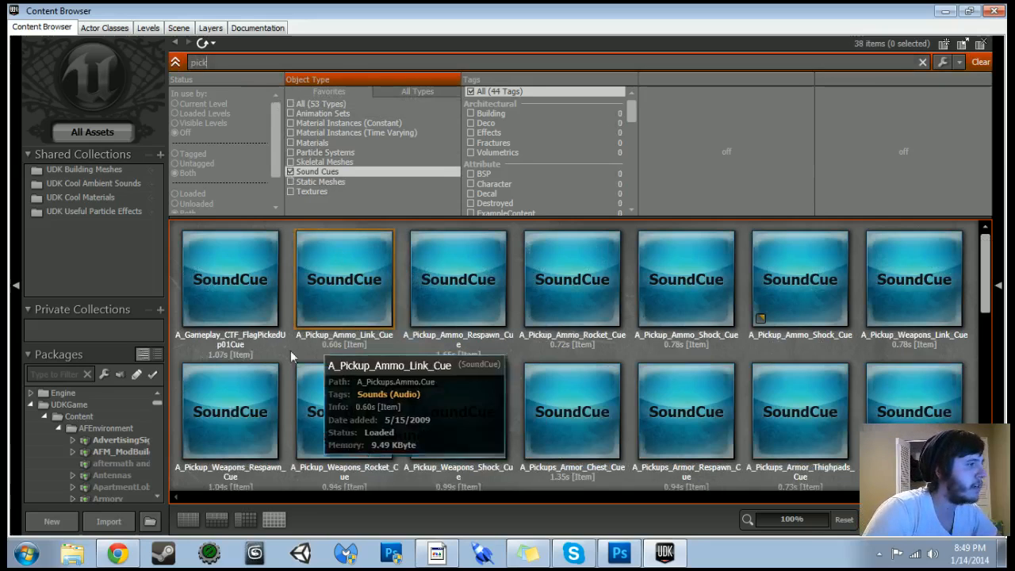
- Compare several pickup sound cues, leave A_Pickup_Weapons_Rocket_Cue selected, and close the Content Browser
{"action": "scroll", "coordinate": [288, 352], "scroll_direction": "down", "scroll_amount": 1}
{"action": "left_click", "coordinate": [261, 349]}
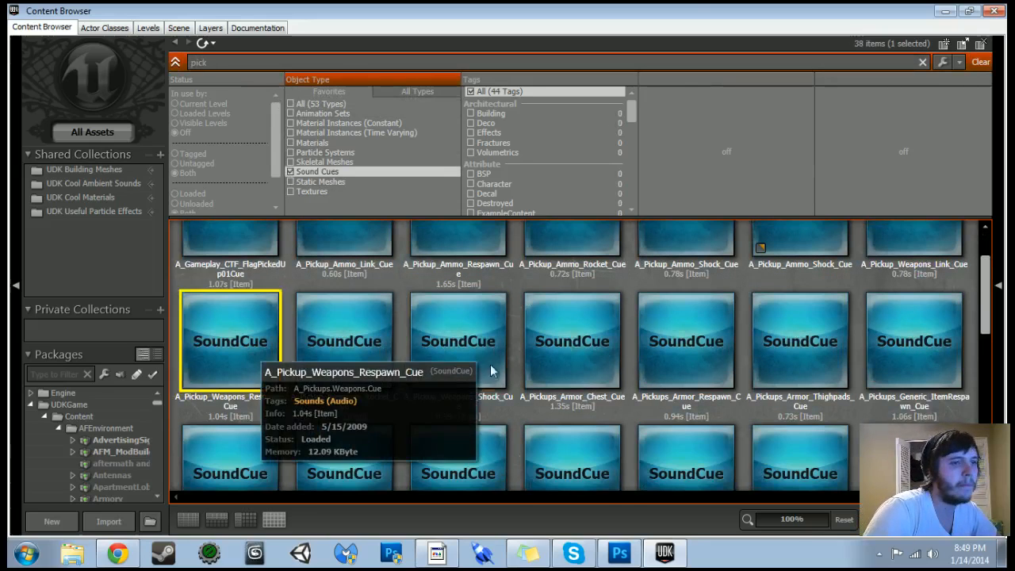
{"action": "left_click", "coordinate": [658, 352]}
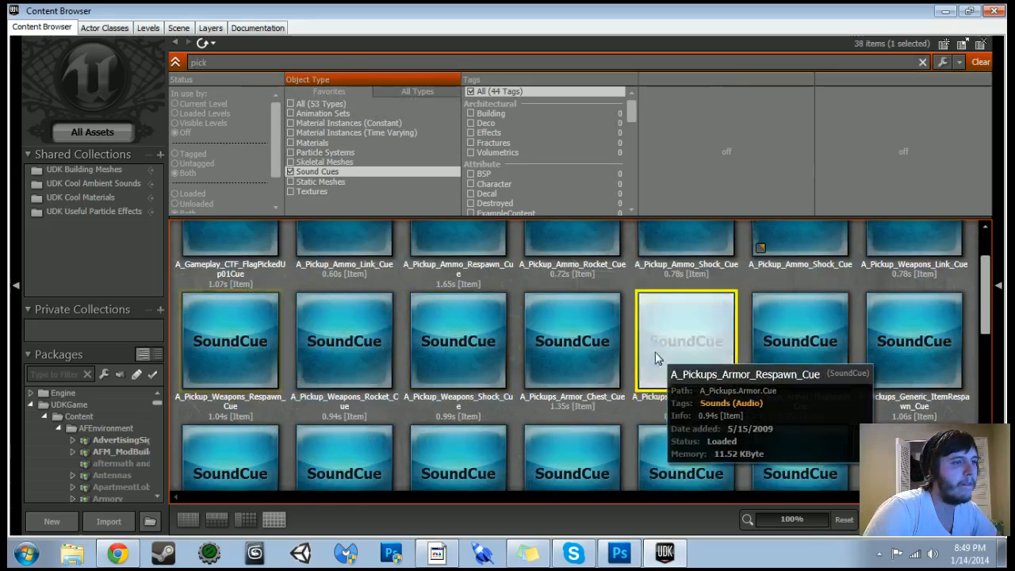
{"action": "left_click", "coordinate": [594, 370]}
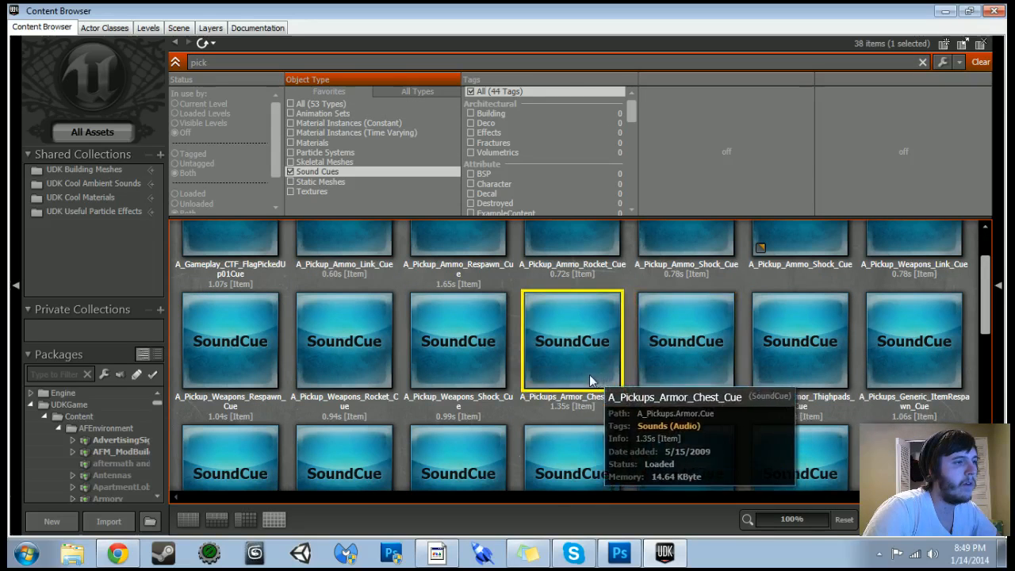
{"action": "left_click", "coordinate": [487, 367]}
{"action": "left_click", "coordinate": [340, 356]}
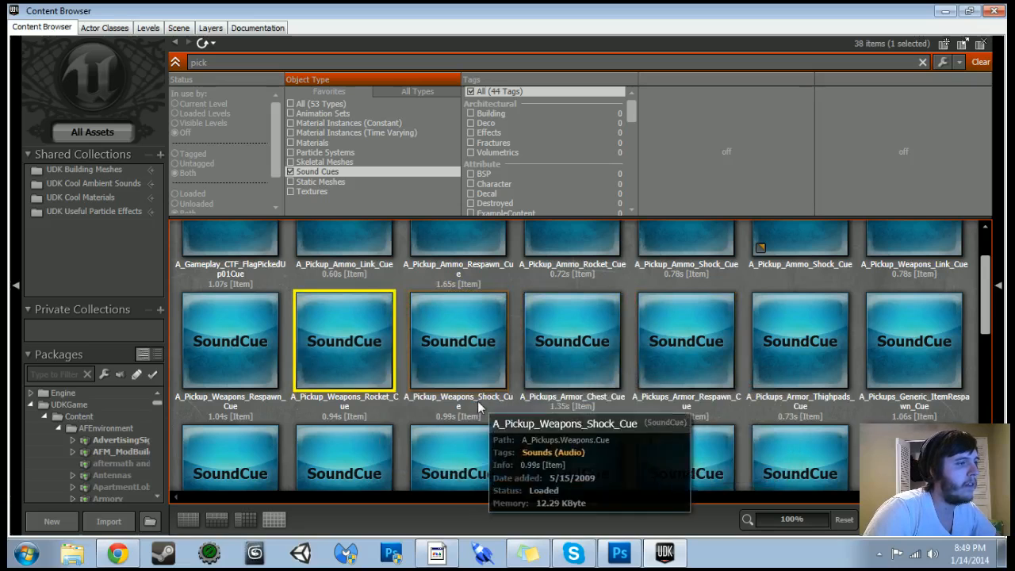
{"action": "scroll", "coordinate": [478, 407], "scroll_direction": "down", "scroll_amount": 1}
{"action": "scroll", "coordinate": [478, 407], "scroll_direction": "down", "scroll_amount": 1}
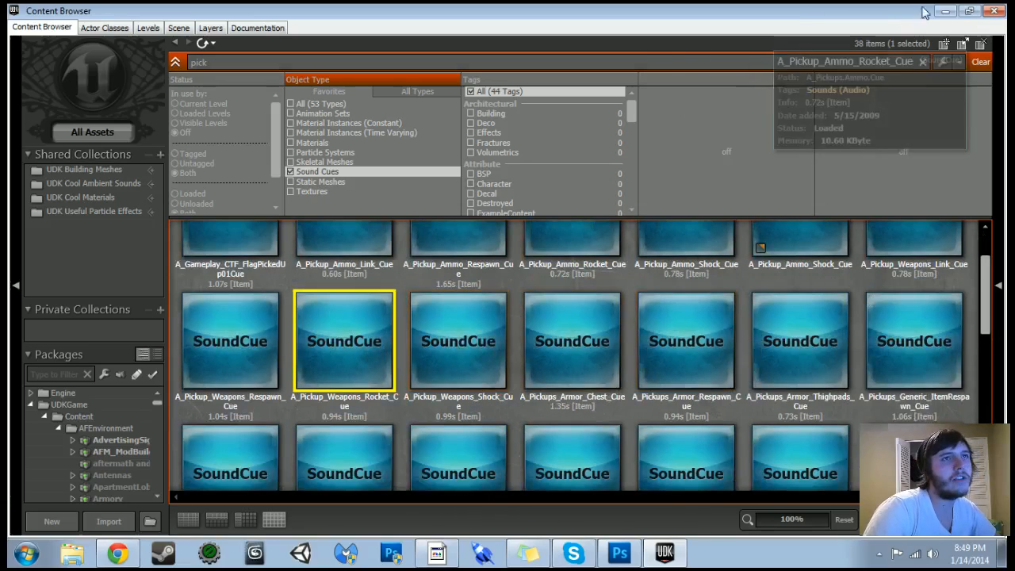
{"action": "left_click", "coordinate": [994, 10]}
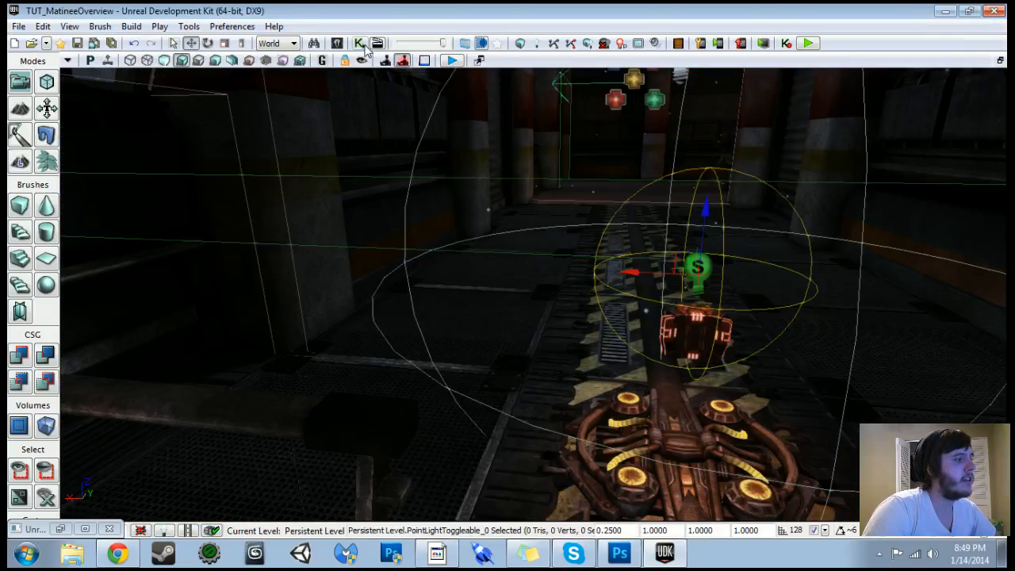
- Add a Play Sound action beside the Toggle action in Kismet and wire Toggle's Out to its Play input
{"action": "left_click", "coordinate": [361, 44]}
{"action": "scroll", "coordinate": [424, 261], "scroll_direction": "up", "scroll_amount": 5}
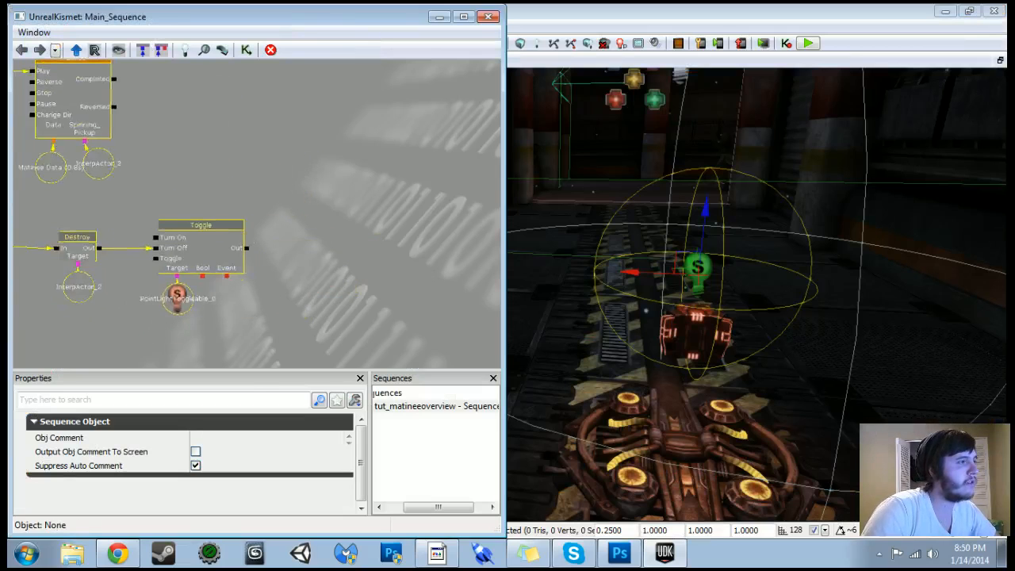
{"action": "right_click", "coordinate": [316, 246]}
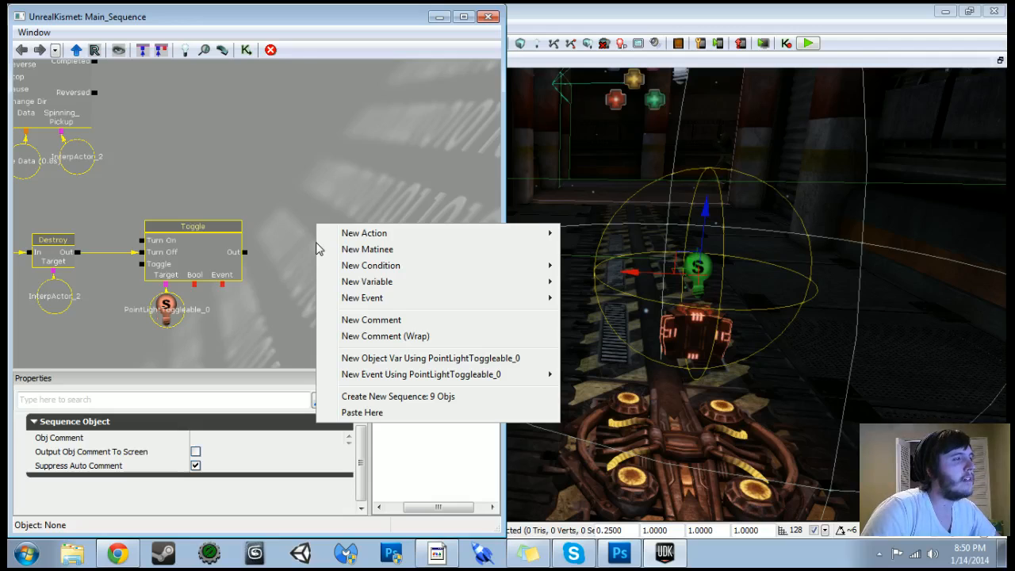
{"action": "mouse_move", "coordinate": [425, 236]}
{"action": "mouse_move", "coordinate": [575, 236]}
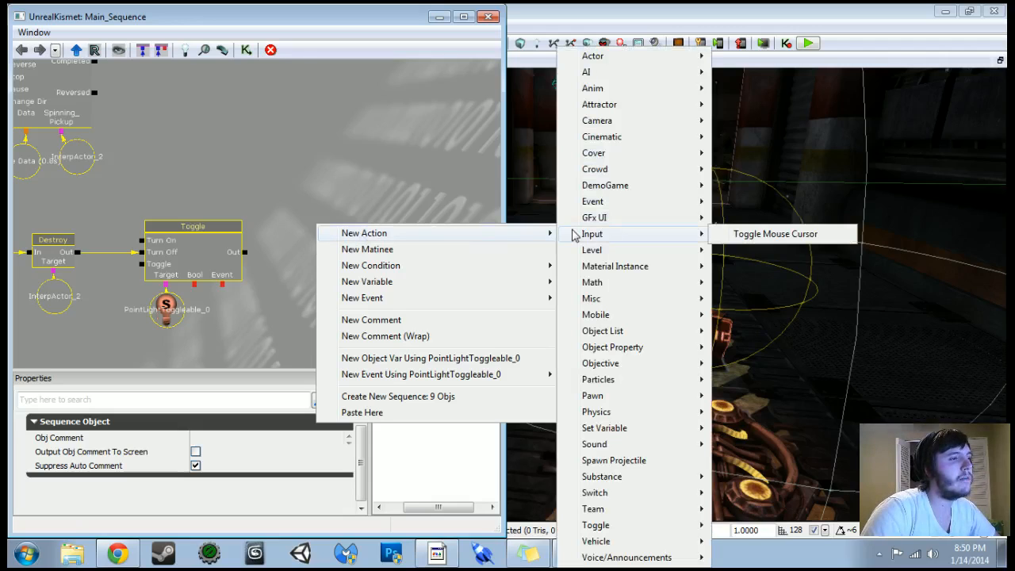
{"action": "mouse_move", "coordinate": [627, 453]}
{"action": "left_click", "coordinate": [786, 492]}
{"action": "left_click_drag", "start_coordinate": [341, 281], "coordinate": [332, 272], "text": "ctrl"}
{"action": "left_click_drag", "start_coordinate": [245, 253], "coordinate": [342, 269]}
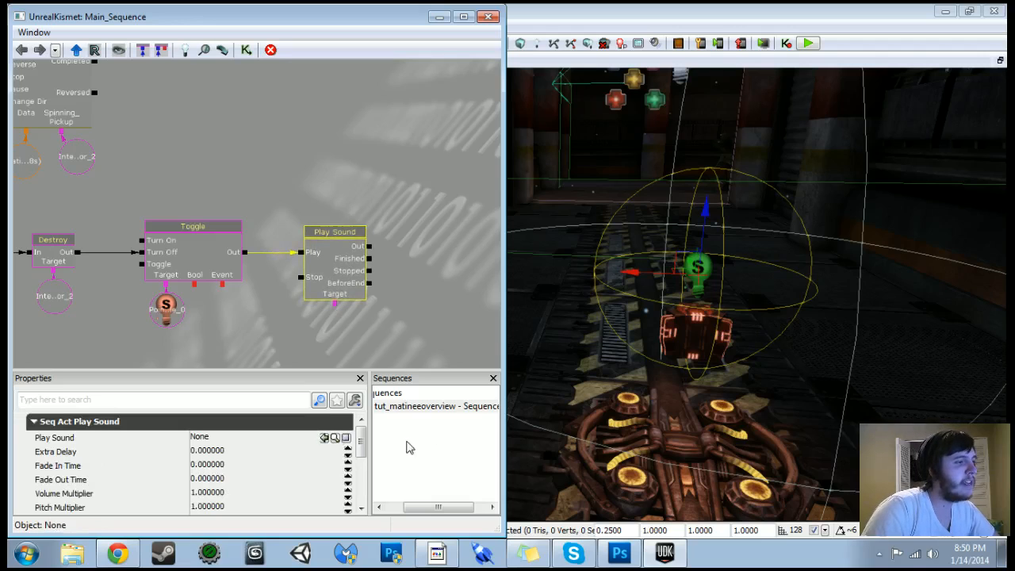
- Assign A_Pickup_Weapons_Rocket_Cue to the Play Sound action and attach an object variable for the pickup InterpActor to its Target
{"action": "left_click", "coordinate": [324, 439]}
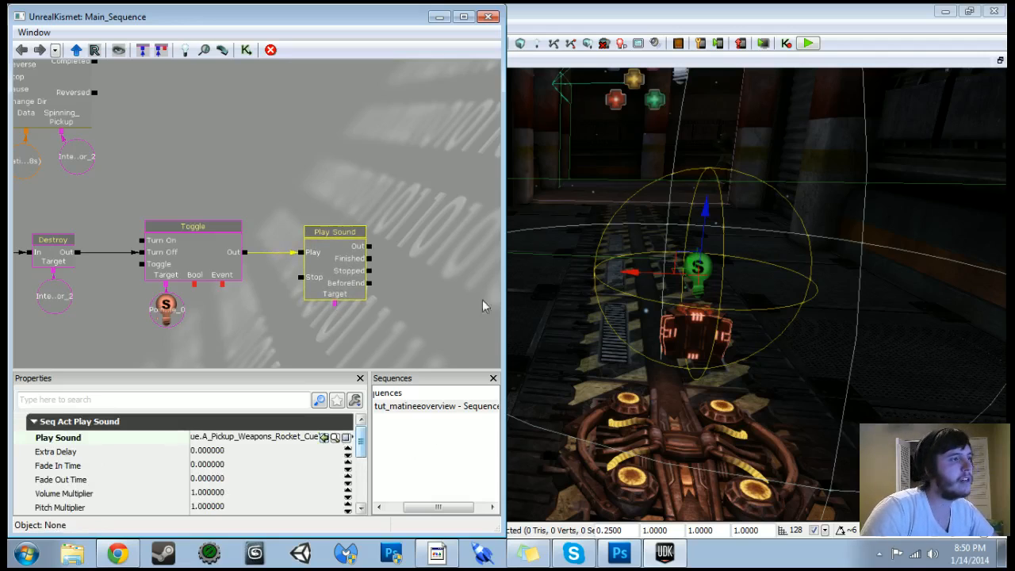
{"action": "left_click_drag", "start_coordinate": [382, 305], "coordinate": [351, 252]}
{"action": "scroll", "coordinate": [351, 251], "scroll_direction": "up", "scroll_amount": 3}
{"action": "left_click", "coordinate": [680, 317]}
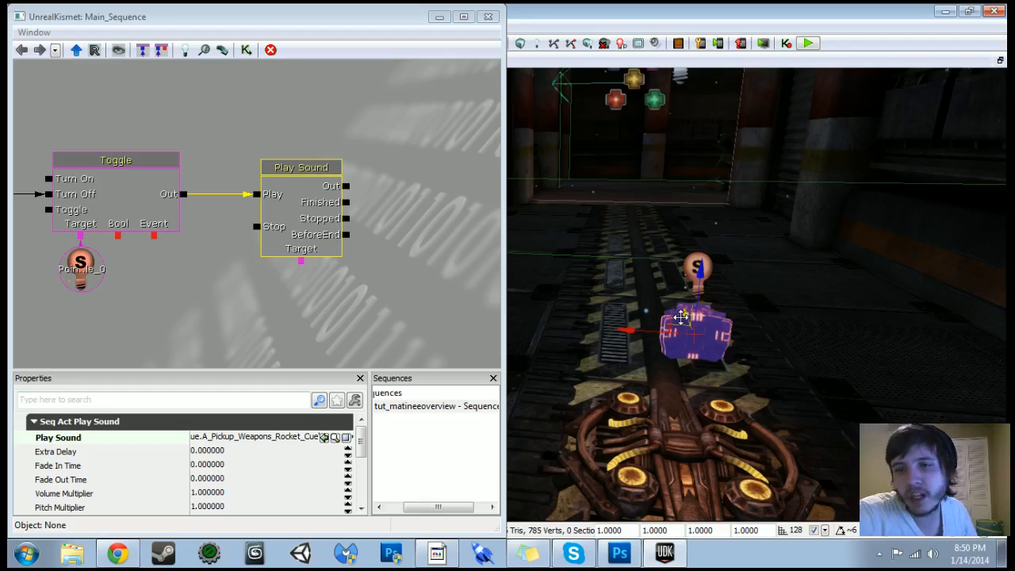
{"action": "right_click", "coordinate": [303, 263]}
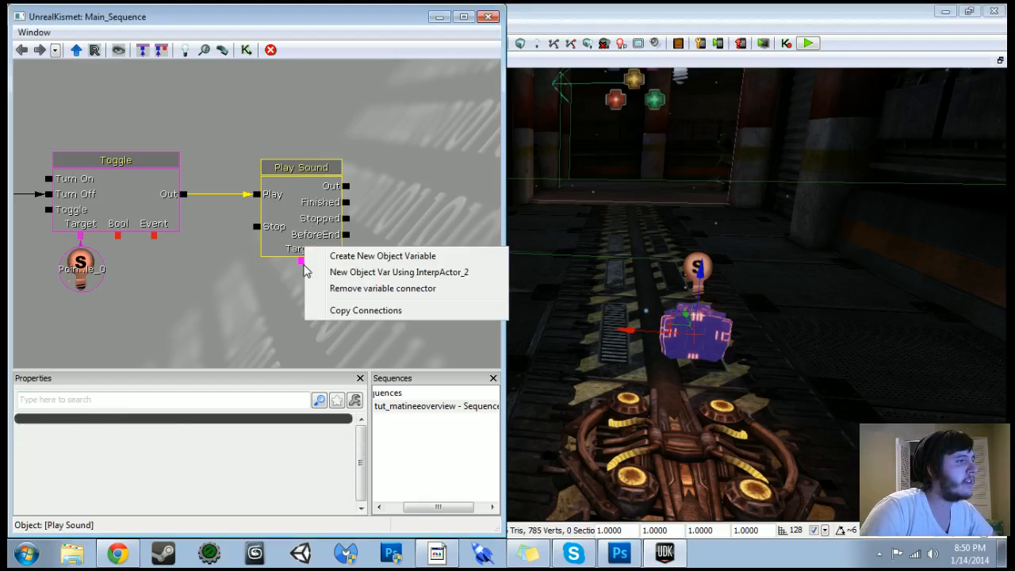
{"action": "left_click", "coordinate": [381, 272]}
{"action": "scroll", "coordinate": [369, 304], "scroll_direction": "down", "scroll_amount": 6}
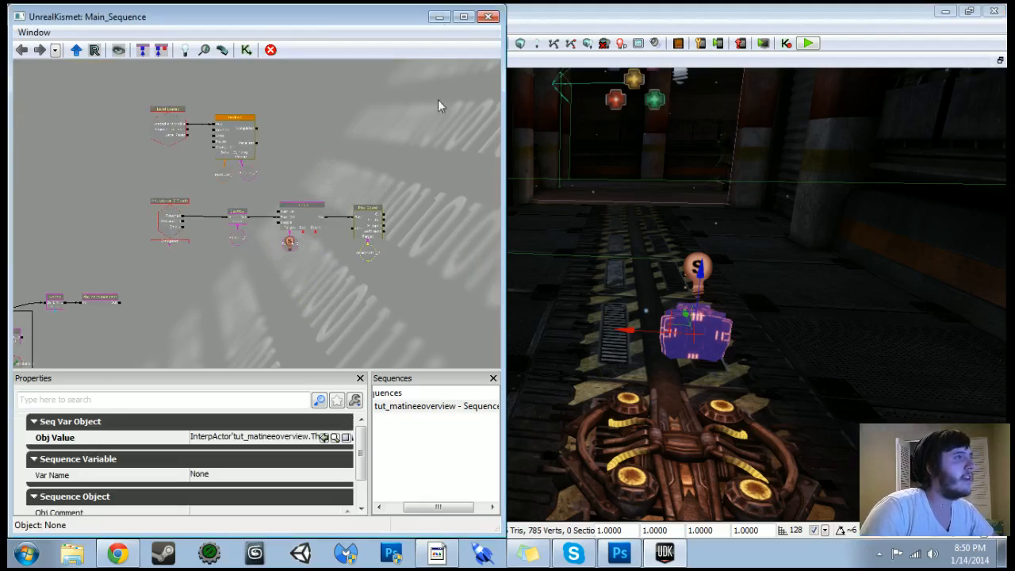
- Start a play preview of the level and push the crate along the track up to the far wall
{"action": "left_click", "coordinate": [440, 16]}
{"action": "left_click", "coordinate": [810, 43]}
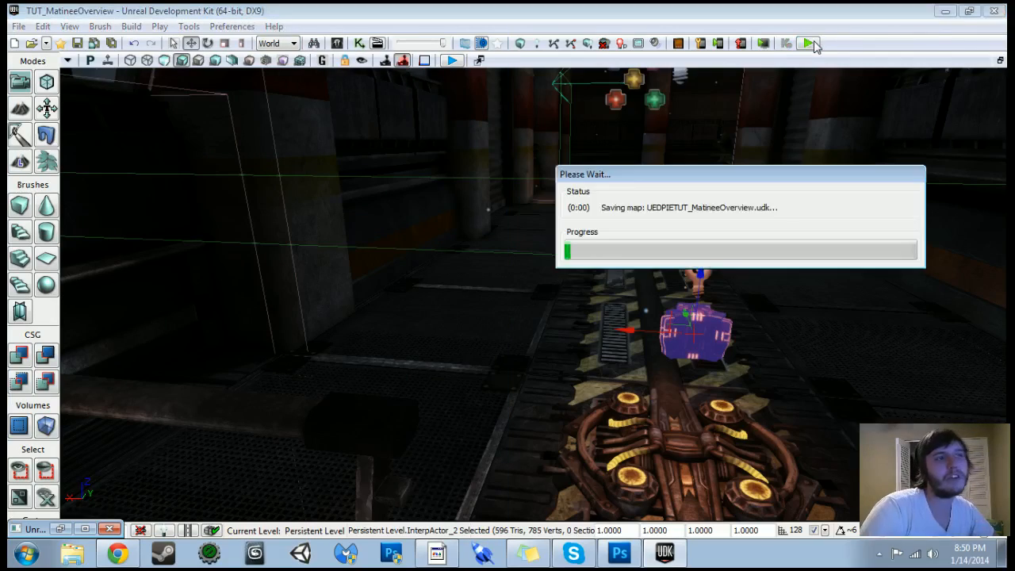
{"action": "key", "text": "w"}
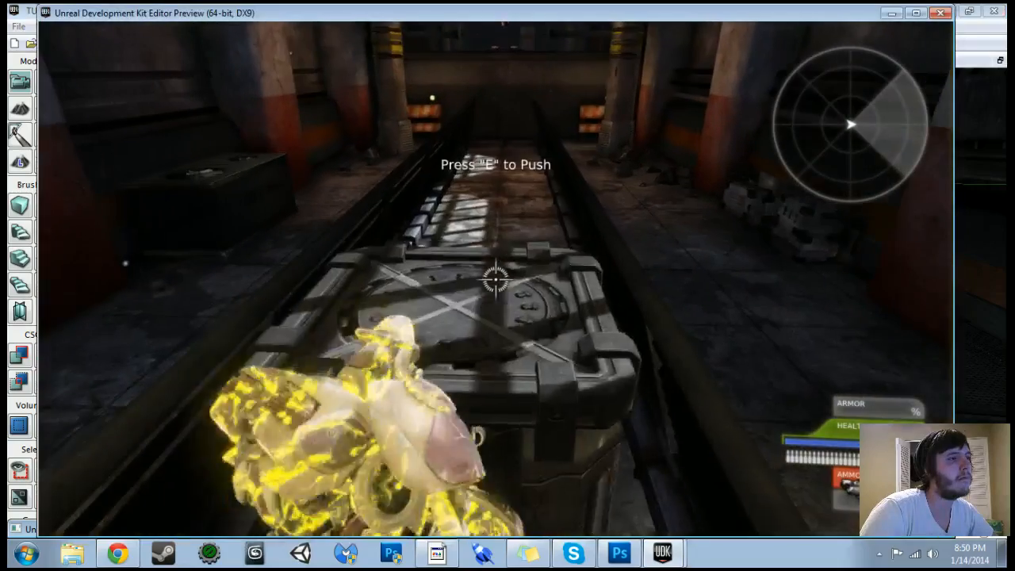
{"action": "key", "text": "e"}
{"action": "key", "text": "e"}
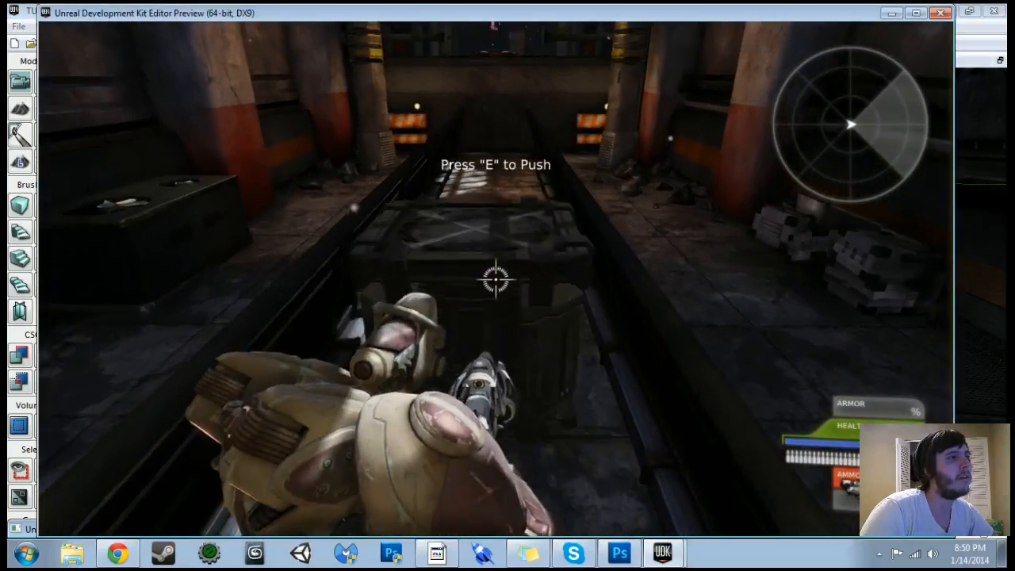
{"action": "key", "text": "w"}
{"action": "key", "text": "e"}
{"action": "key", "text": "w"}
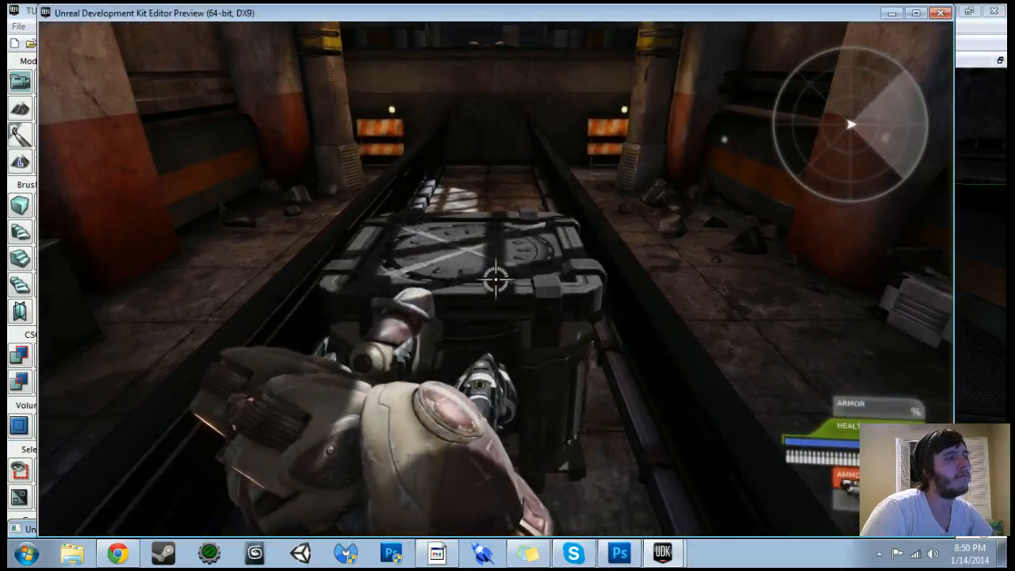
{"action": "key", "text": "w"}
{"action": "key", "text": "space"}
{"action": "key", "text": "space"}
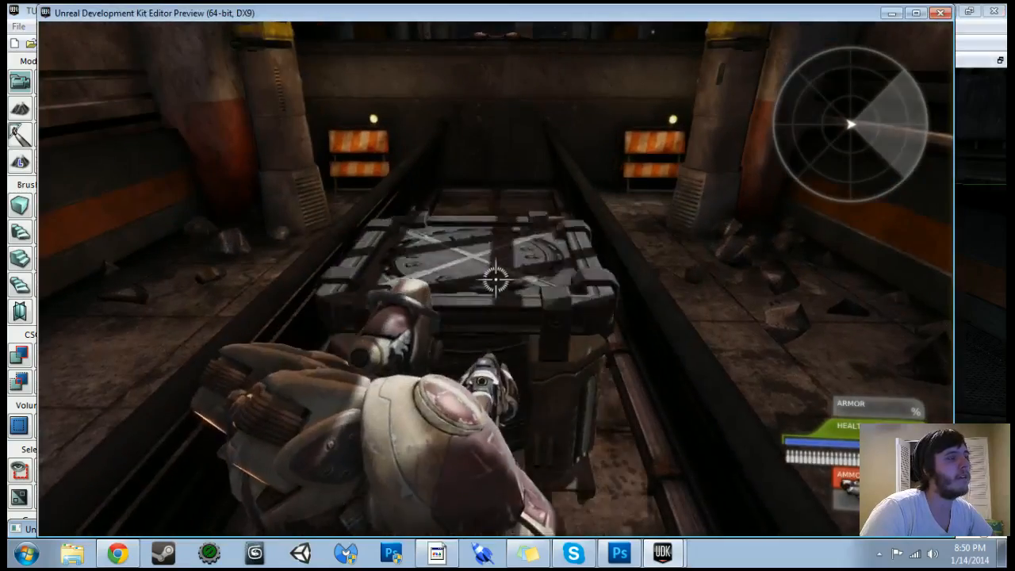
{"action": "key", "text": "w"}
{"action": "key", "text": "e"}
{"action": "key", "text": "w"}
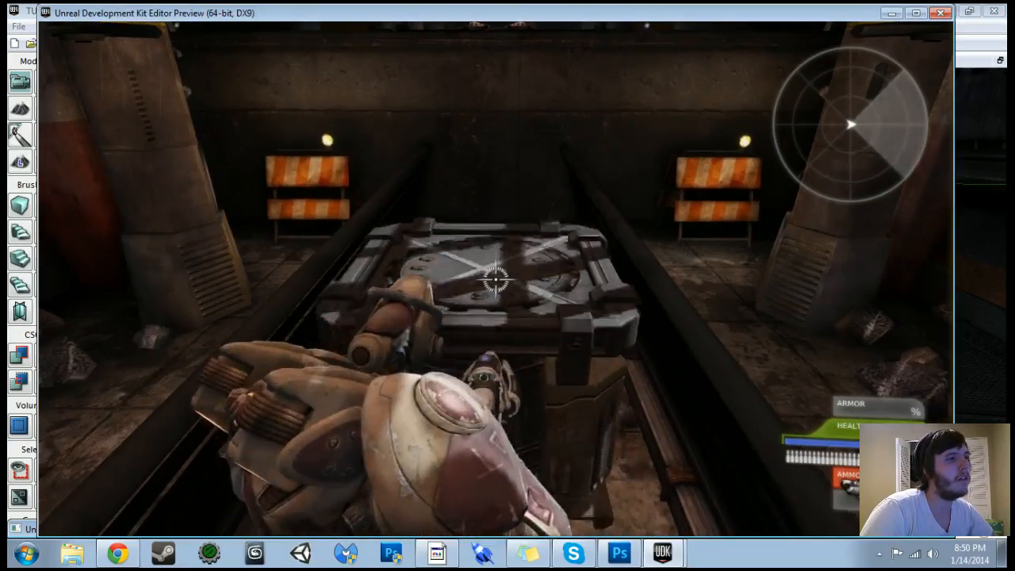
{"action": "key", "text": "e"}
{"action": "key", "text": "w"}
{"action": "key", "text": "w"}
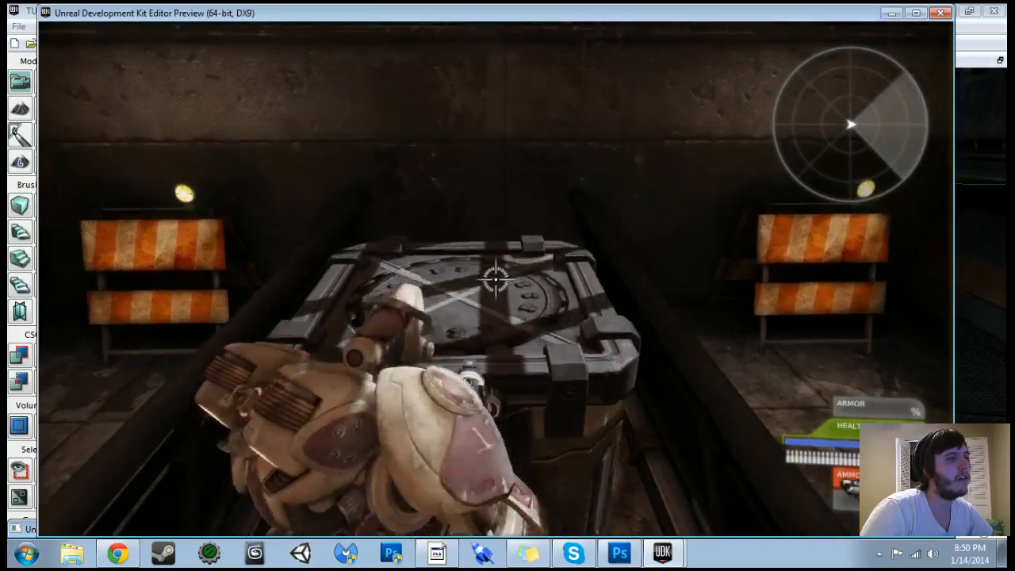
- Climb onto the upper walkway, run through the glowing pickup to test its Kismet, and leave the preview
{"action": "key", "text": "w"}
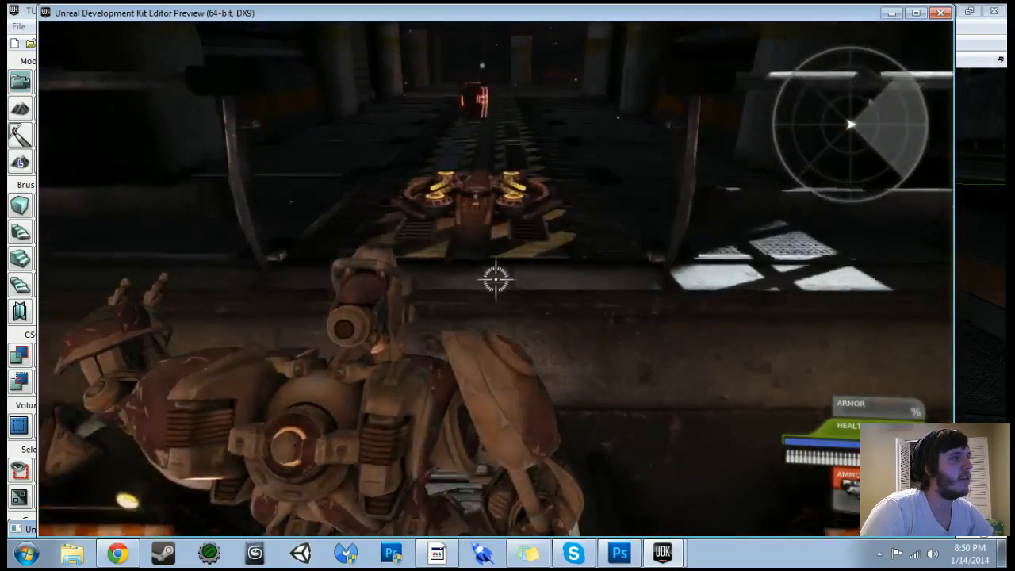
{"action": "key", "text": "space"}
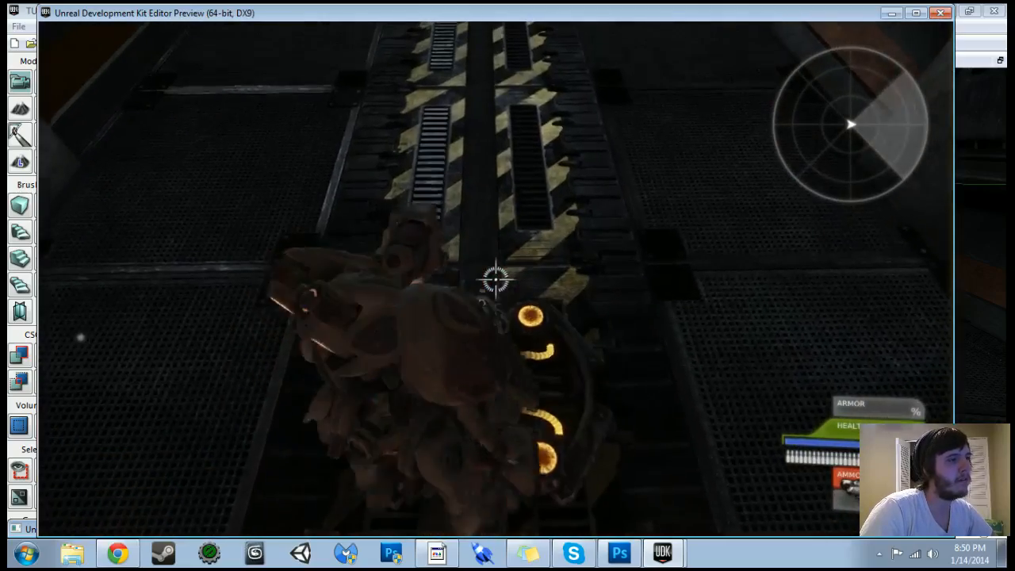
{"action": "key", "text": "a"}
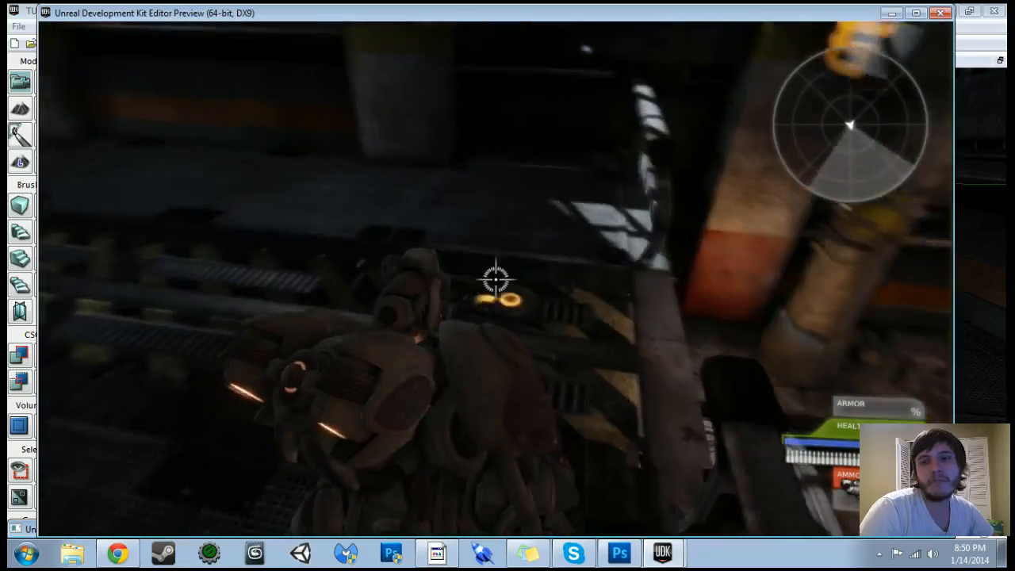
{"action": "key", "text": "w"}
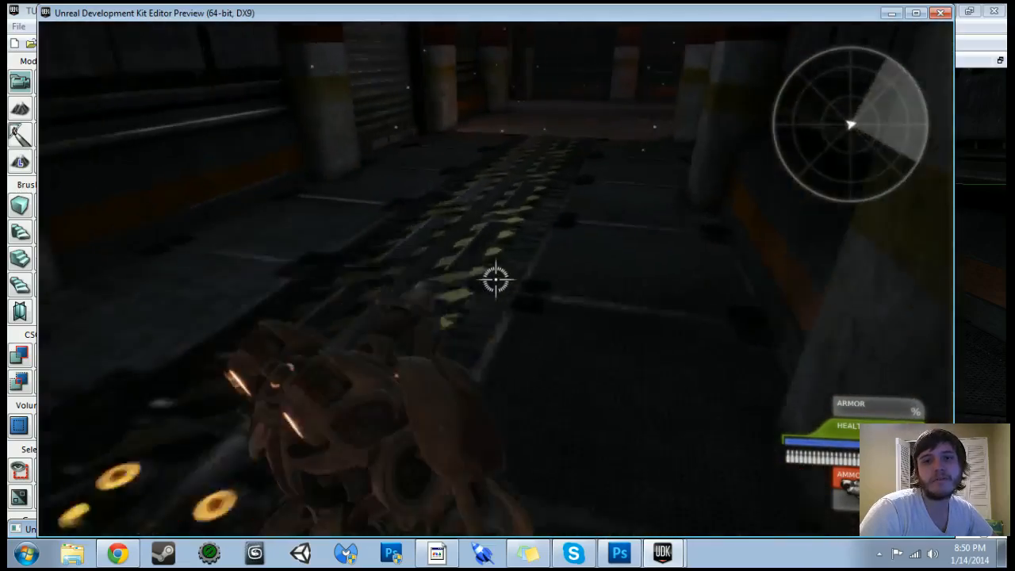
{"action": "key", "text": "w"}
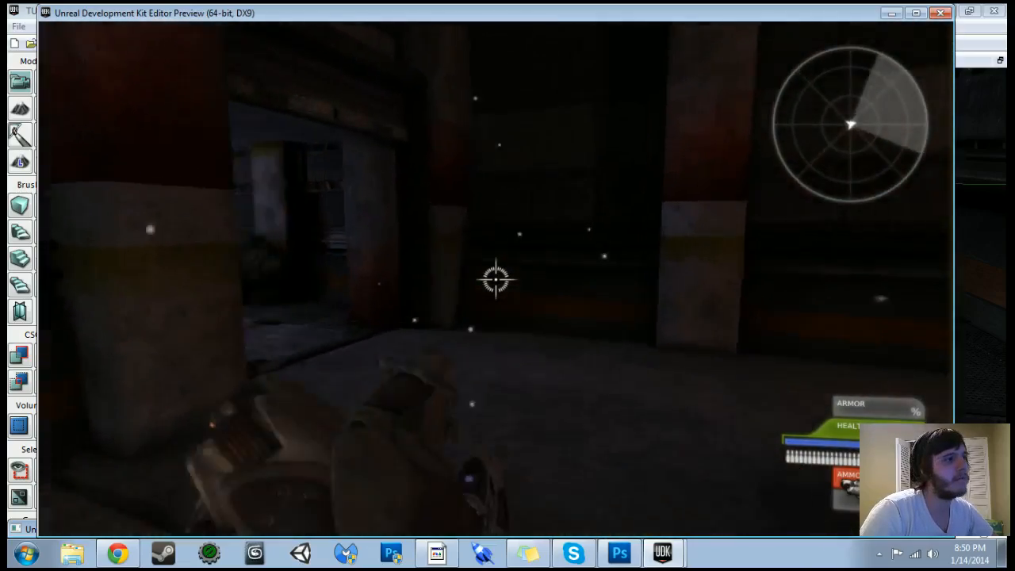
{"action": "key", "text": "Escape"}
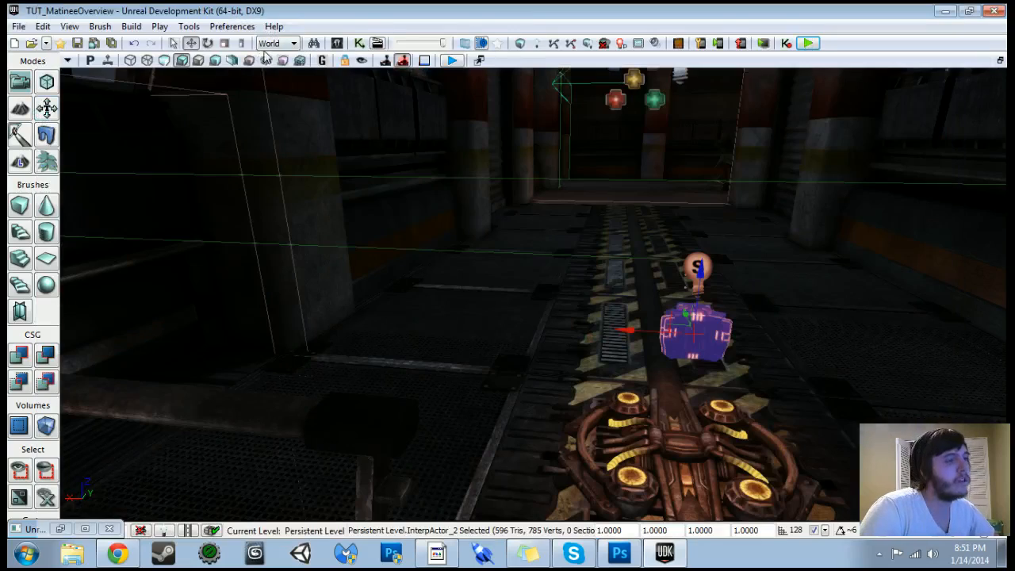
- Save the map and turn on realtime rendering in the viewport near the candle fountain and fires
{"action": "left_click", "coordinate": [79, 46]}
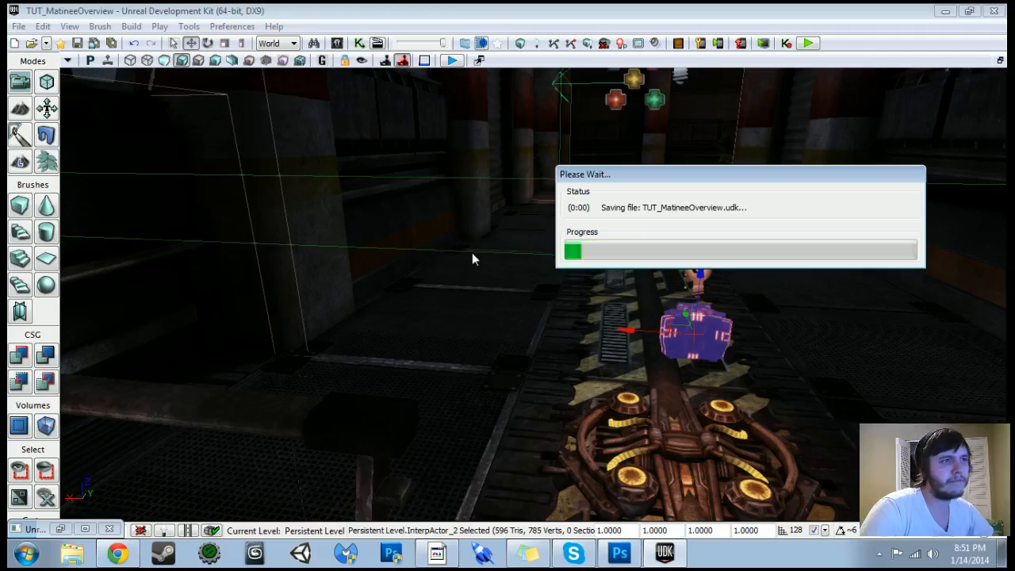
{"action": "middle_click_drag", "start_coordinate": [474, 258], "coordinate": [539, 195]}
{"action": "left_click_drag", "start_coordinate": [539, 195], "coordinate": [682, 71]}
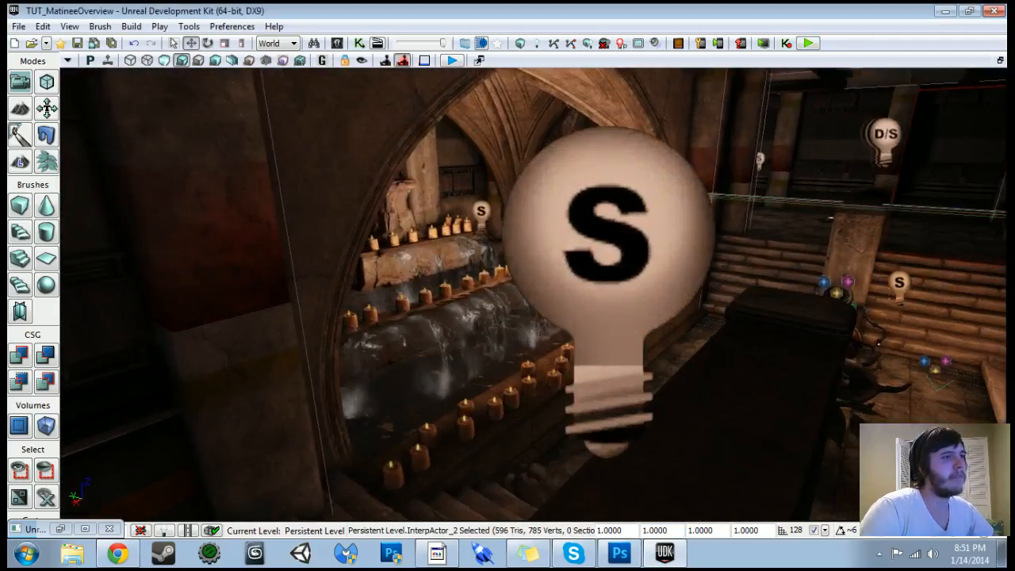
{"action": "left_click", "coordinate": [108, 60]}
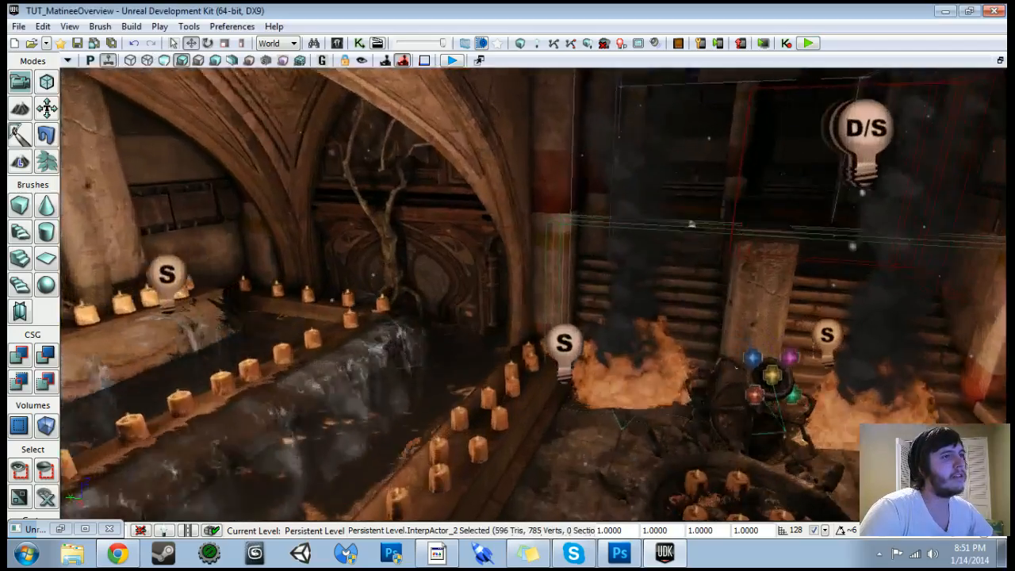
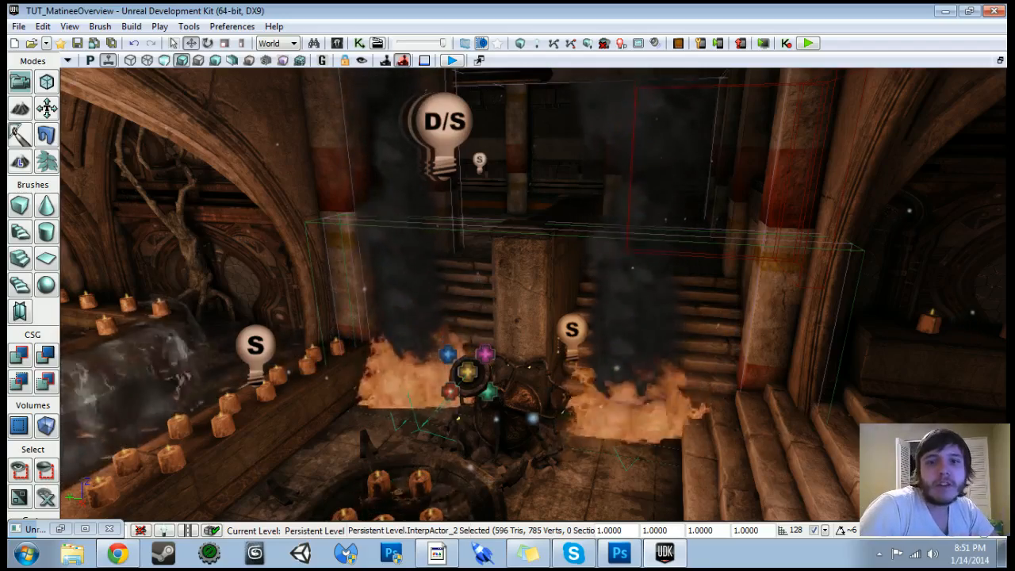
- Examine the stairs, the fire emitter in front of them, and the emitter on the fallen brazier by selecting each
{"action": "right_click_drag", "start_coordinate": [600, 426], "coordinate": [508, 448]}
{"action": "right_click_drag", "start_coordinate": [600, 425], "coordinate": [651, 426]}
{"action": "left_click", "coordinate": [741, 349]}
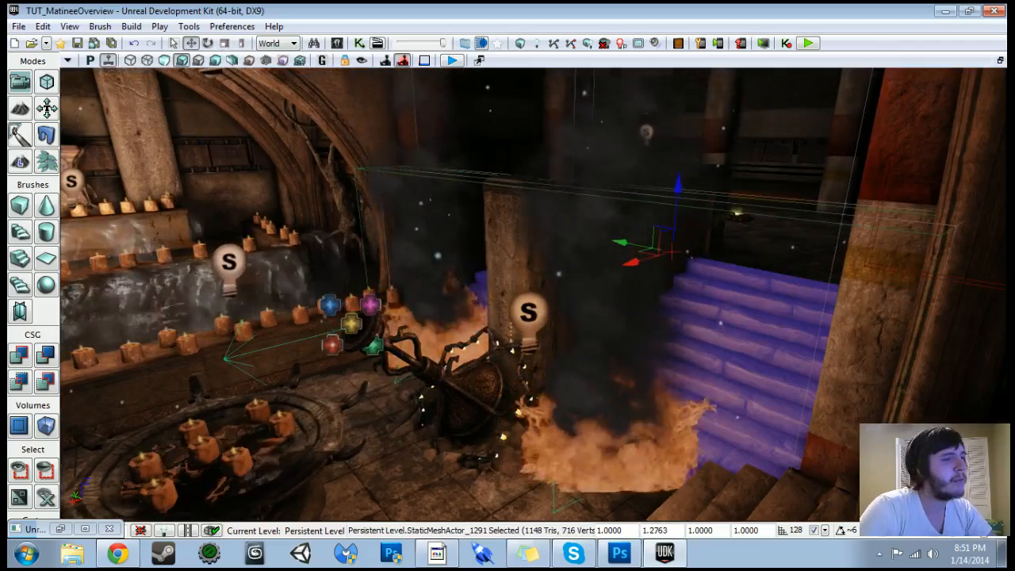
{"action": "left_click", "coordinate": [607, 444]}
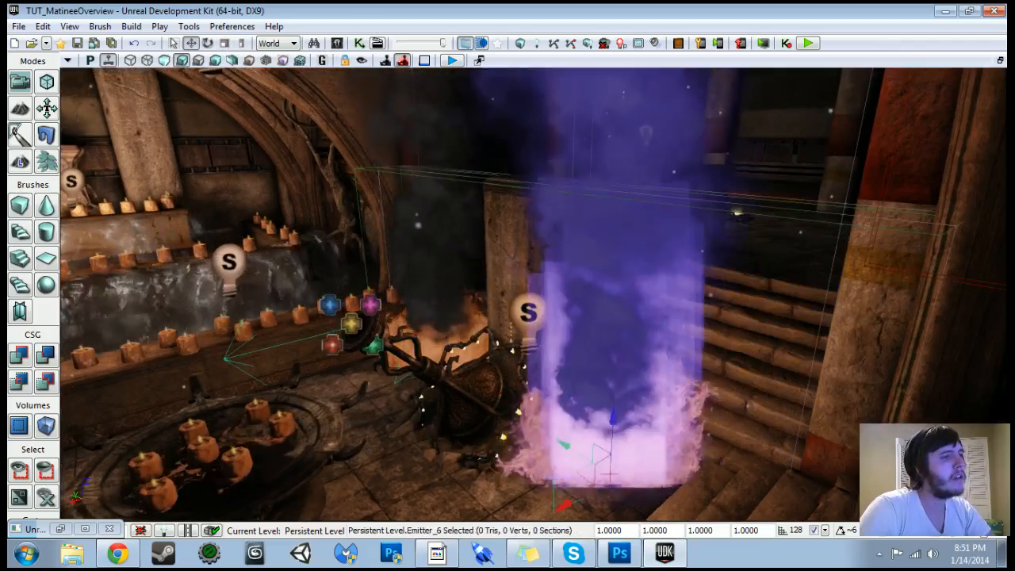
{"action": "left_click", "coordinate": [352, 324]}
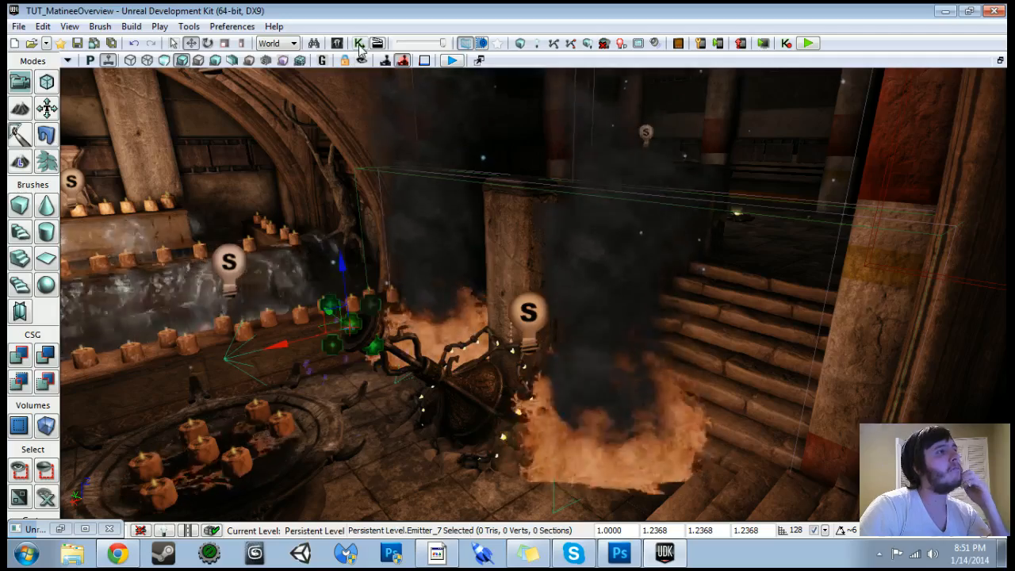
{"action": "right_click_drag", "start_coordinate": [351, 324], "coordinate": [456, 348]}
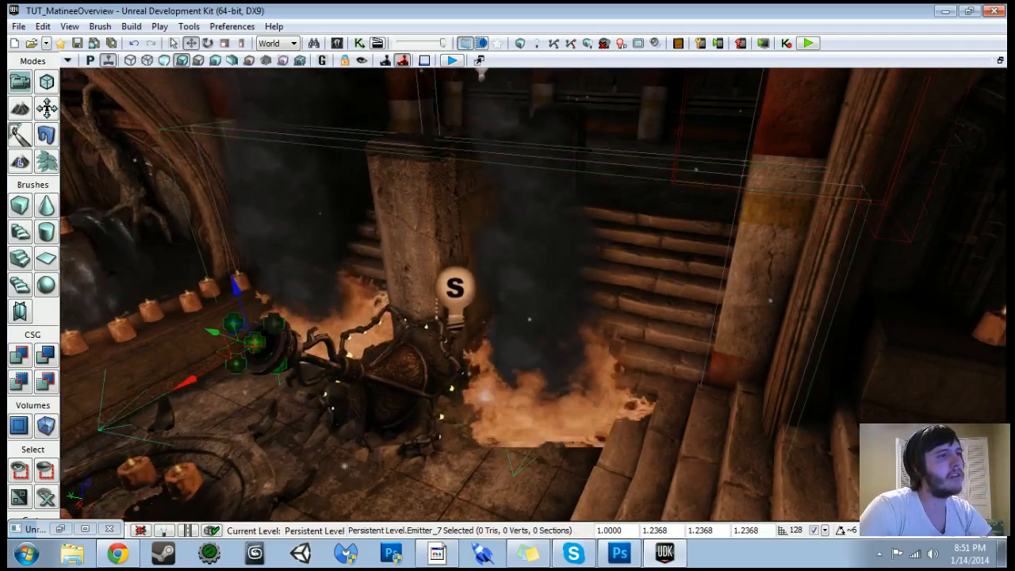
{"action": "left_click", "coordinate": [571, 169]}
{"action": "key", "text": "Delete"}
{"action": "left_click", "coordinate": [571, 160]}
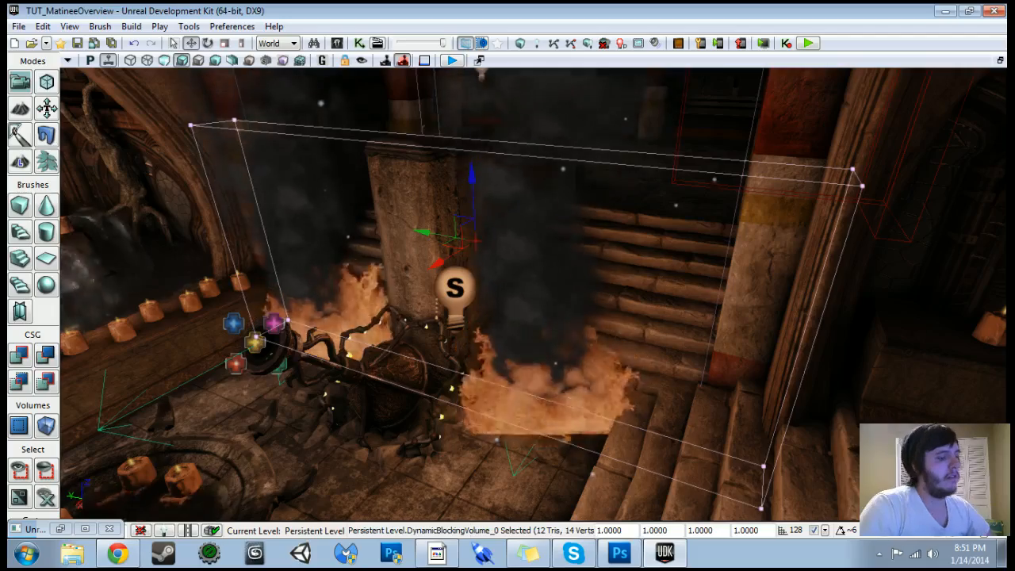
{"action": "key", "text": "ctrl+z"}
{"action": "key", "text": "ctrl+z"}
{"action": "left_click_drag", "start_coordinate": [570, 262], "coordinate": [567, 214]}
{"action": "left_click", "coordinate": [571, 228]}
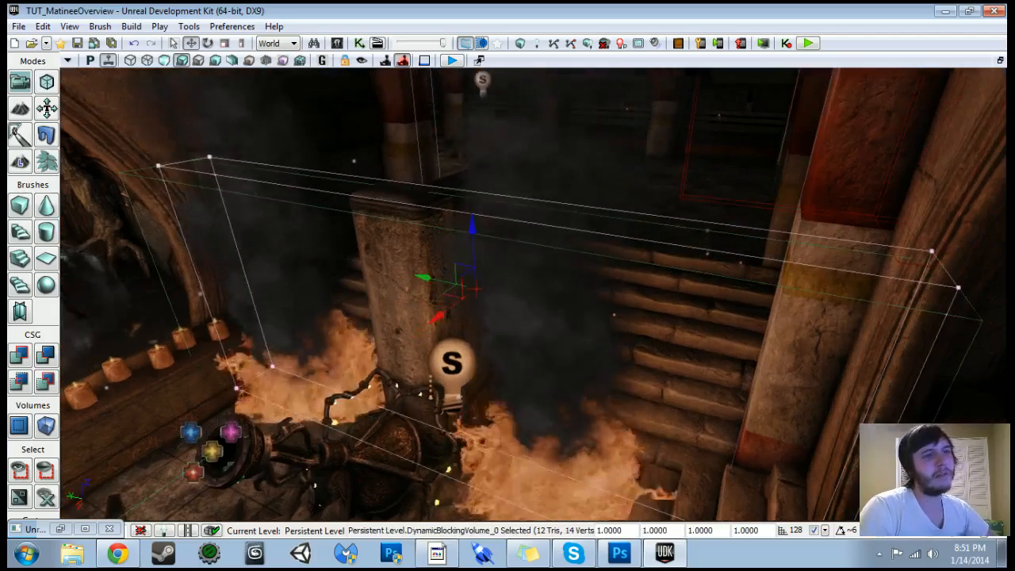
{"action": "key", "text": "ctrl+z"}
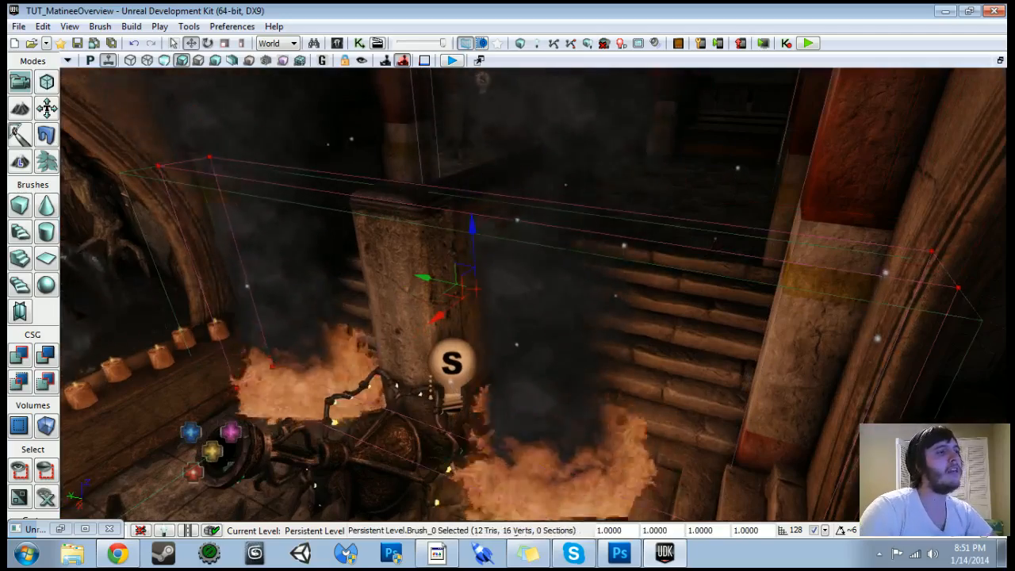
- Raise the builder brush above the volumes that span the burning stairs
{"action": "right_click_drag", "start_coordinate": [571, 228], "coordinate": [572, 190]}
{"action": "left_click_drag", "start_coordinate": [570, 229], "coordinate": [555, 285]}
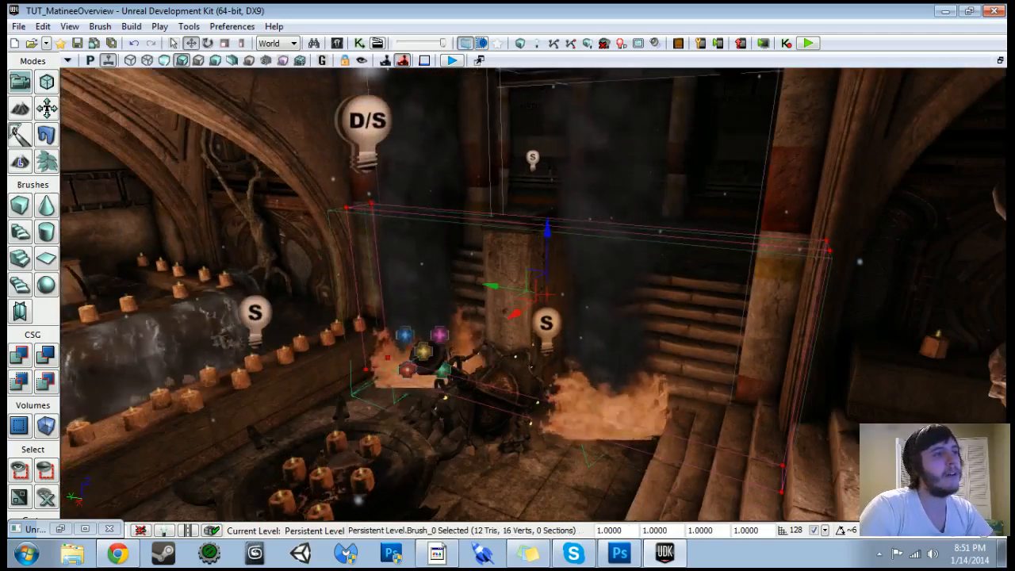
{"action": "left_click_drag", "start_coordinate": [549, 234], "coordinate": [560, 95]}
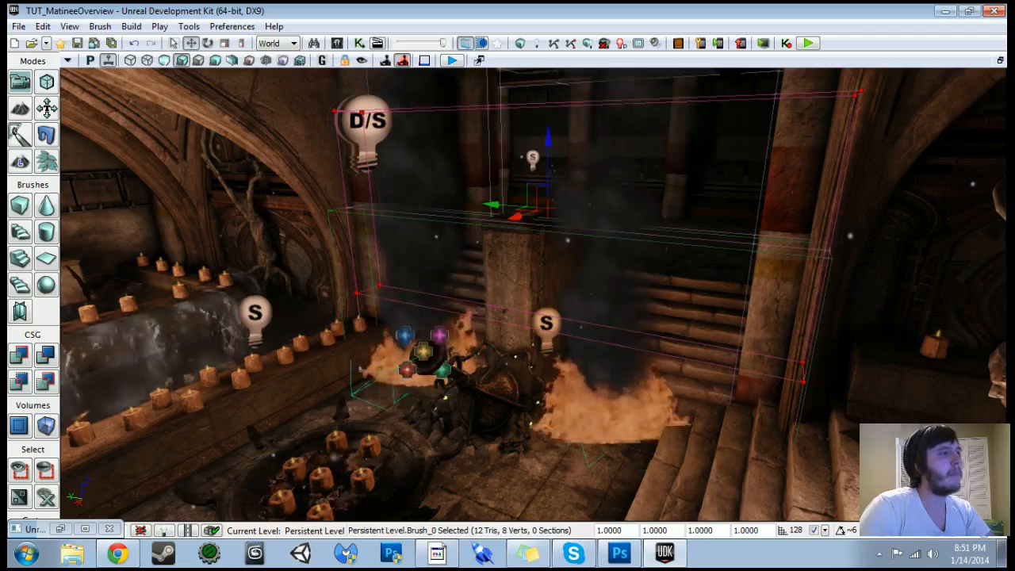
{"action": "left_click", "coordinate": [634, 239]}
{"action": "left_click_drag", "start_coordinate": [635, 239], "coordinate": [675, 159]}
- Disable selection of translucent objects and delete the dynamic blocking volume across the stairs
{"action": "left_click", "coordinate": [520, 318]}
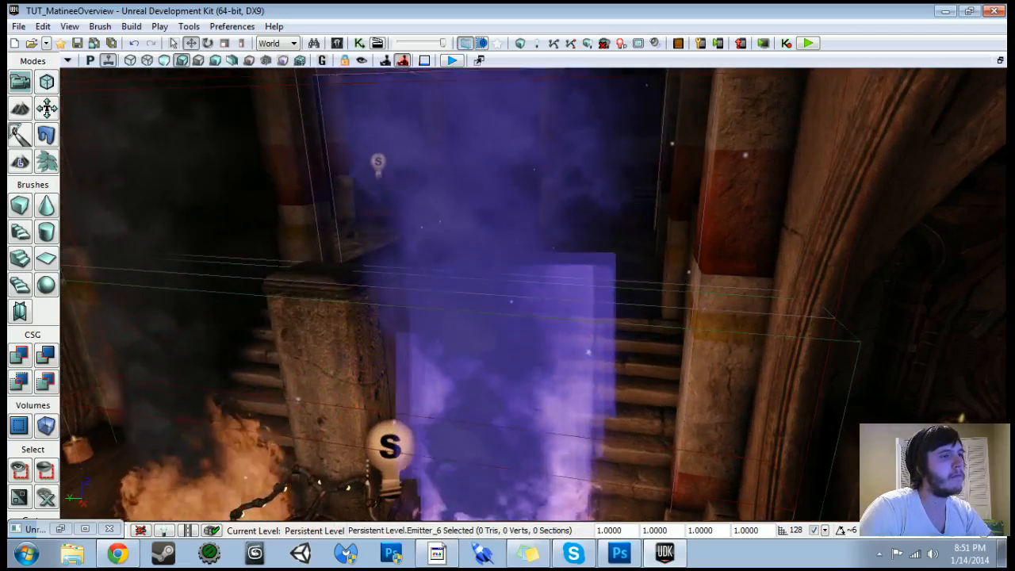
{"action": "left_click", "coordinate": [466, 45]}
{"action": "left_click", "coordinate": [520, 296]}
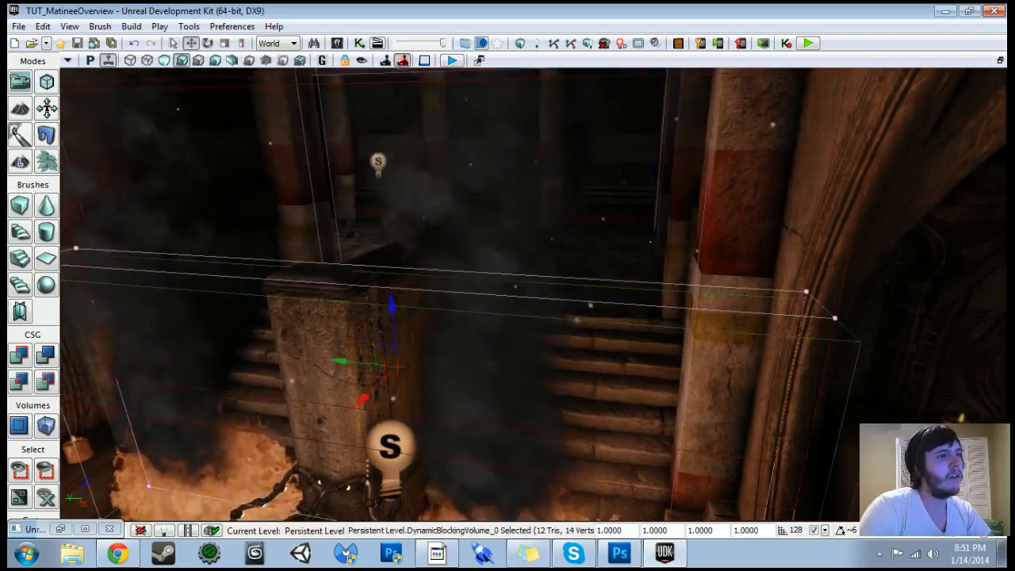
{"action": "key", "text": "Delete"}
- Lower the builder brush back into line with the trigger volume across the stairs
{"action": "mouse_move", "coordinate": [519, 296]}
{"action": "right_mouse_down"}
{"action": "mouse_move", "coordinate": [483, 298]}
{"action": "mouse_move", "coordinate": [482, 278]}
{"action": "right_mouse_up"}
{"action": "left_click", "coordinate": [555, 185]}
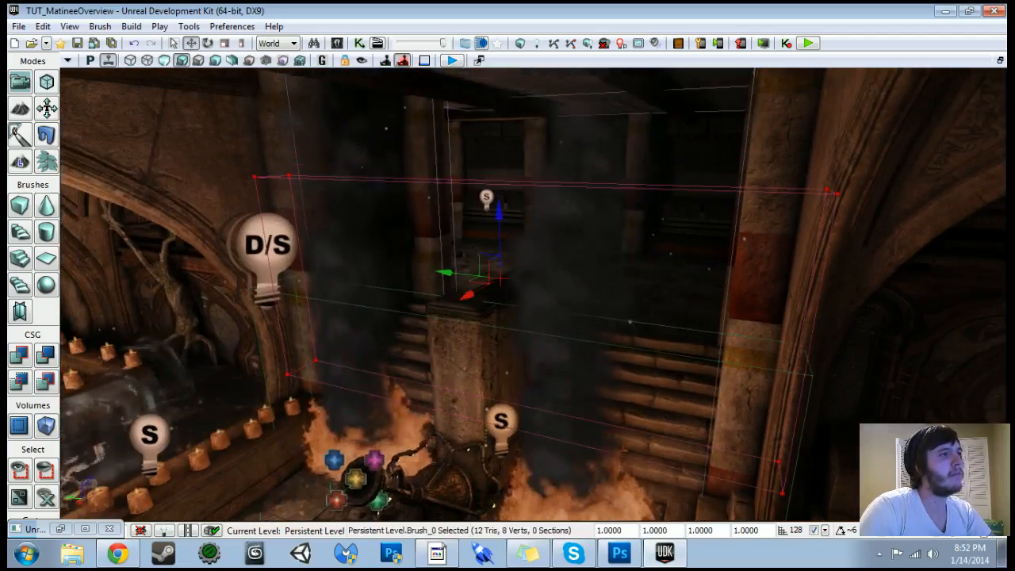
{"action": "left_click_drag", "start_coordinate": [499, 210], "coordinate": [505, 310]}
{"action": "right_click_drag", "start_coordinate": [505, 310], "coordinate": [526, 345]}
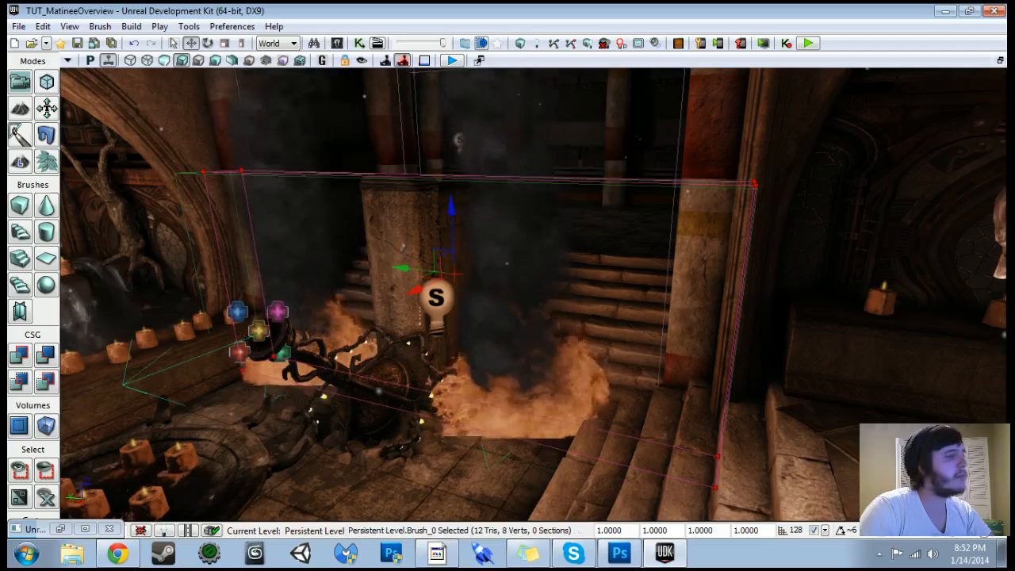
- Delete the existing trigger volume across the burning stairs, keeping the builder brush lined up in its place
{"action": "right_click", "coordinate": [47, 426]}
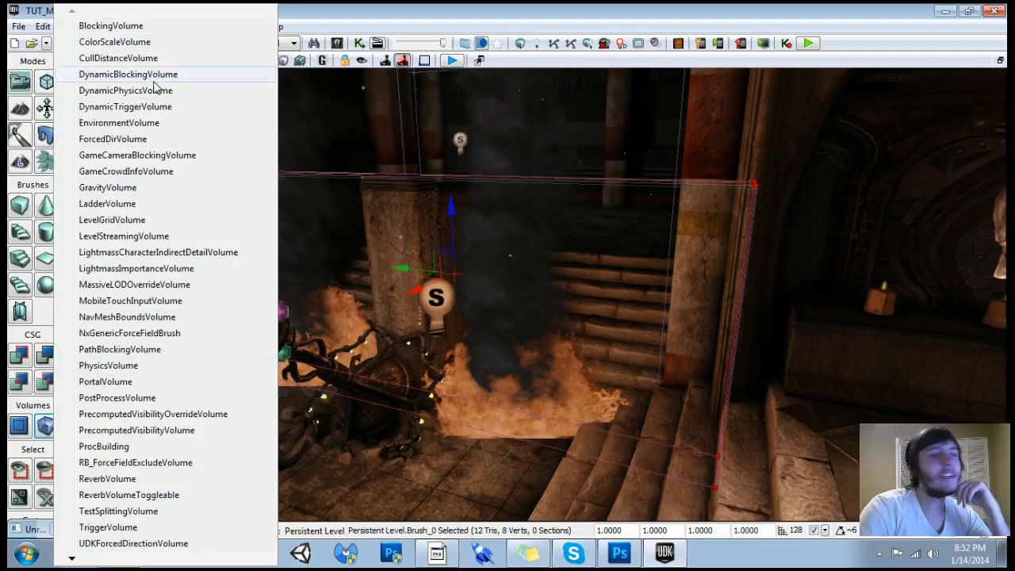
{"action": "left_click", "coordinate": [421, 404]}
{"action": "middle_click_drag", "start_coordinate": [420, 429], "coordinate": [426, 394]}
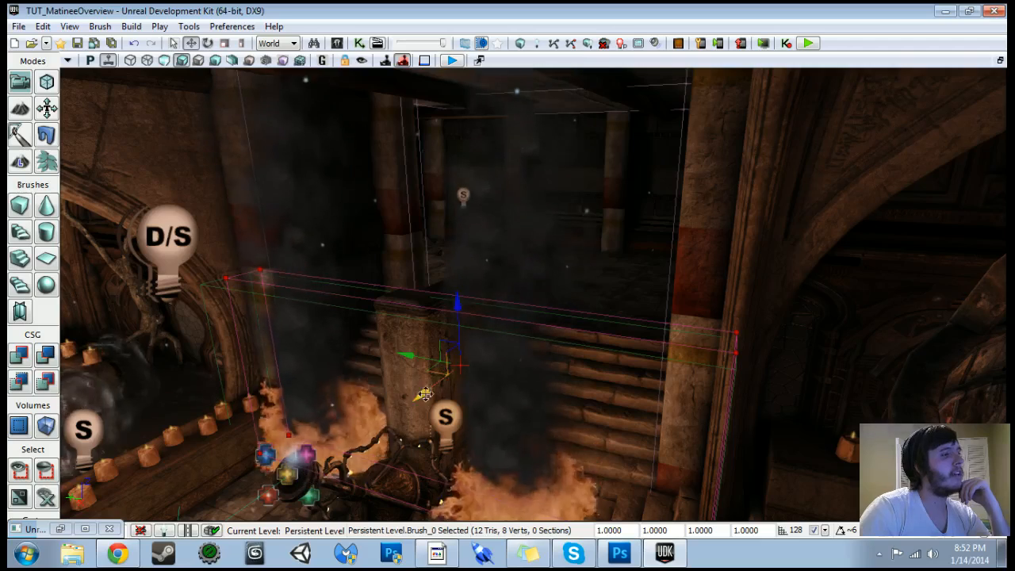
{"action": "left_click", "coordinate": [425, 395]}
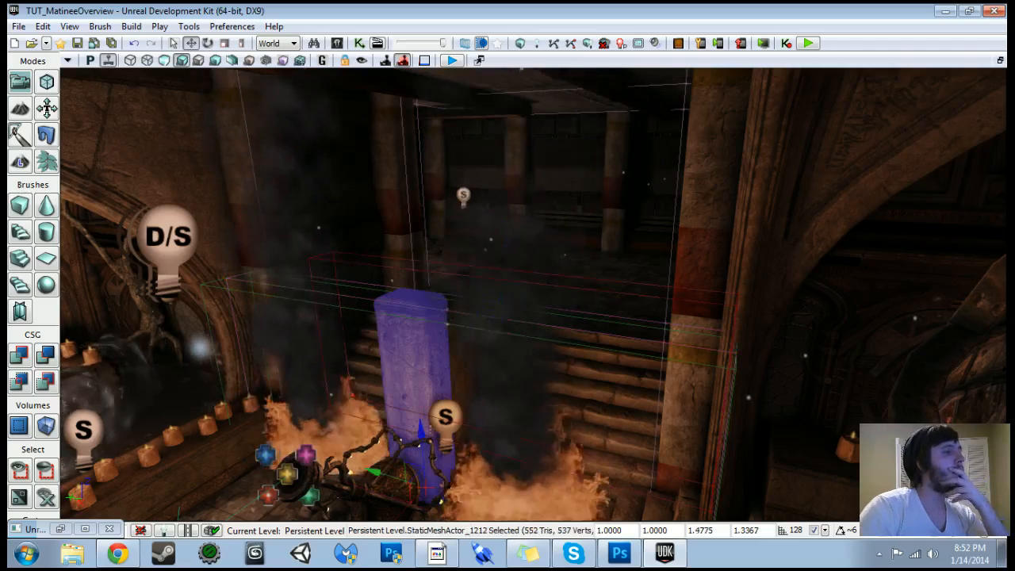
{"action": "left_click", "coordinate": [468, 326]}
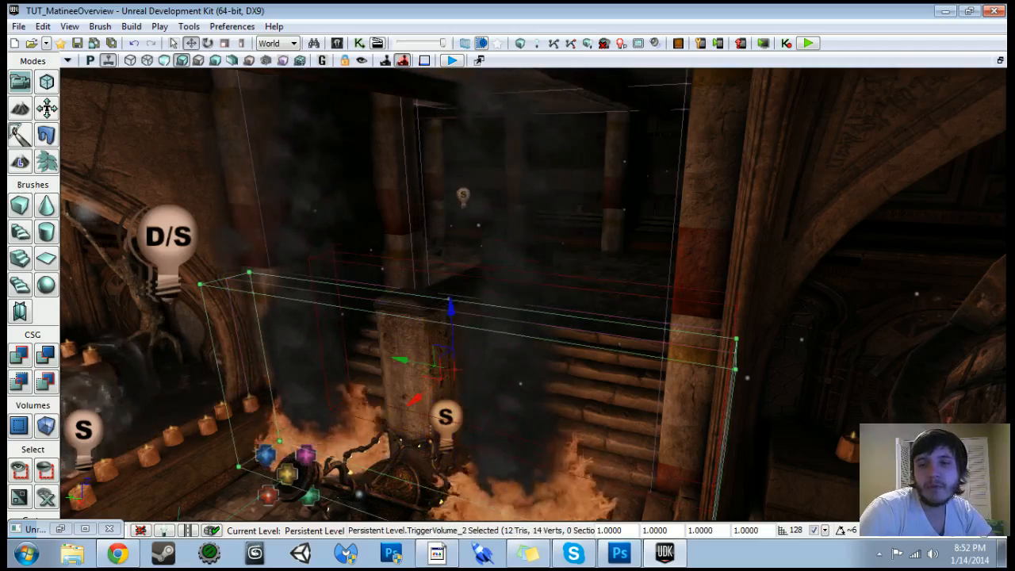
{"action": "left_click", "coordinate": [467, 326]}
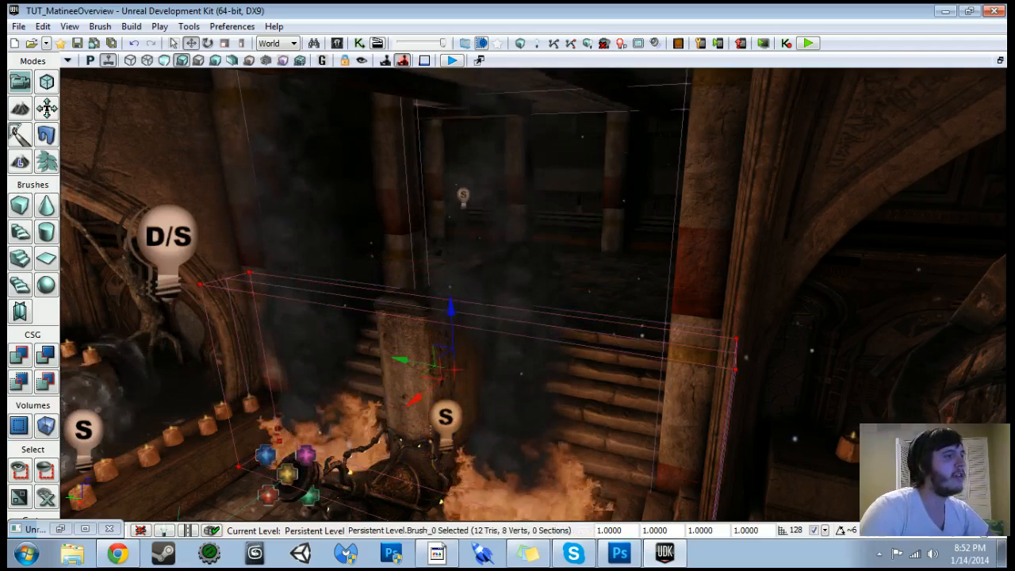
{"action": "mouse_move", "coordinate": [452, 306]}
{"action": "left_mouse_down"}
{"action": "mouse_move", "coordinate": [438, 118]}
{"action": "mouse_move", "coordinate": [450, 331]}
{"action": "left_mouse_up"}
{"action": "left_click", "coordinate": [466, 326]}
{"action": "key", "text": "Delete"}
{"action": "left_click", "coordinate": [456, 182]}
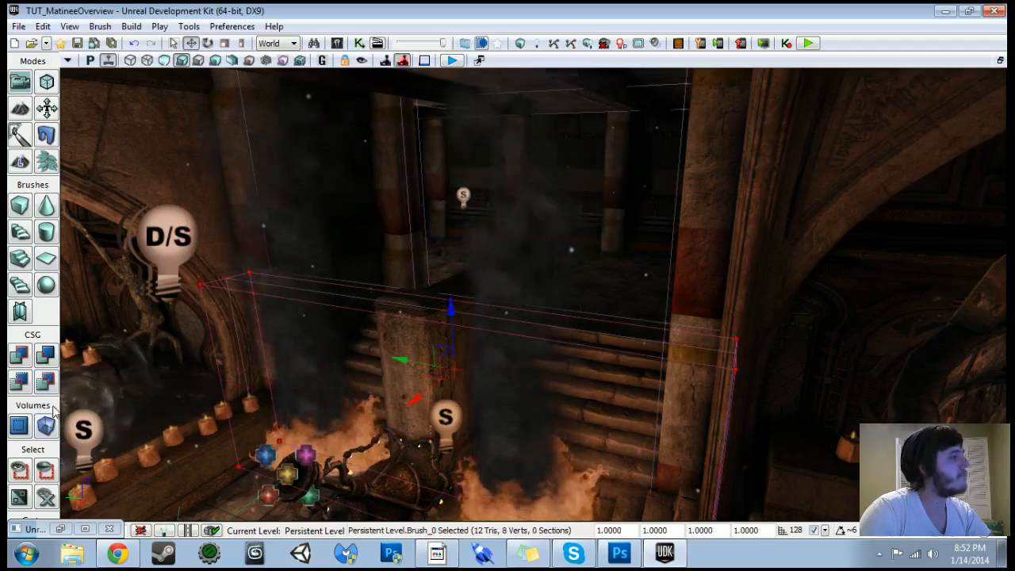
- Add a new TriggerVolume from the builder brush and shift the brush back up the stairs, clear of the volume
{"action": "right_click", "coordinate": [49, 435]}
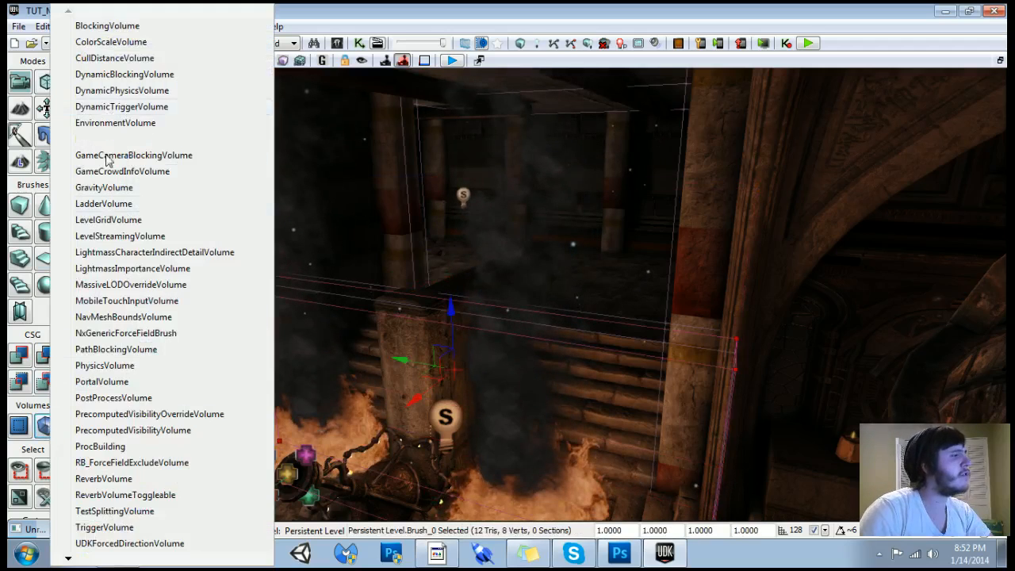
{"action": "left_click", "coordinate": [120, 529]}
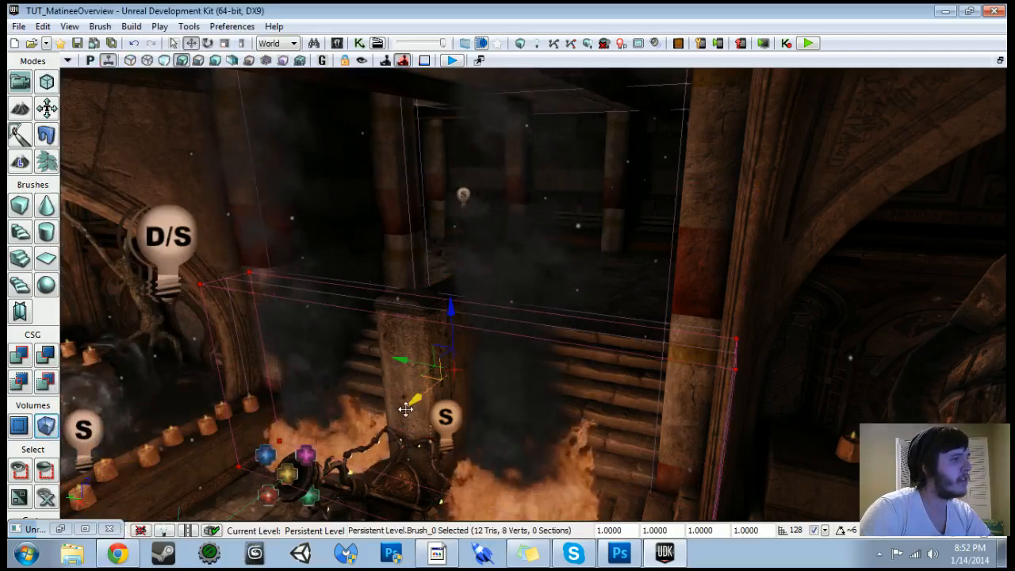
{"action": "left_click_drag", "start_coordinate": [406, 408], "coordinate": [502, 310]}
{"action": "right_click_drag", "start_coordinate": [502, 310], "coordinate": [391, 310]}
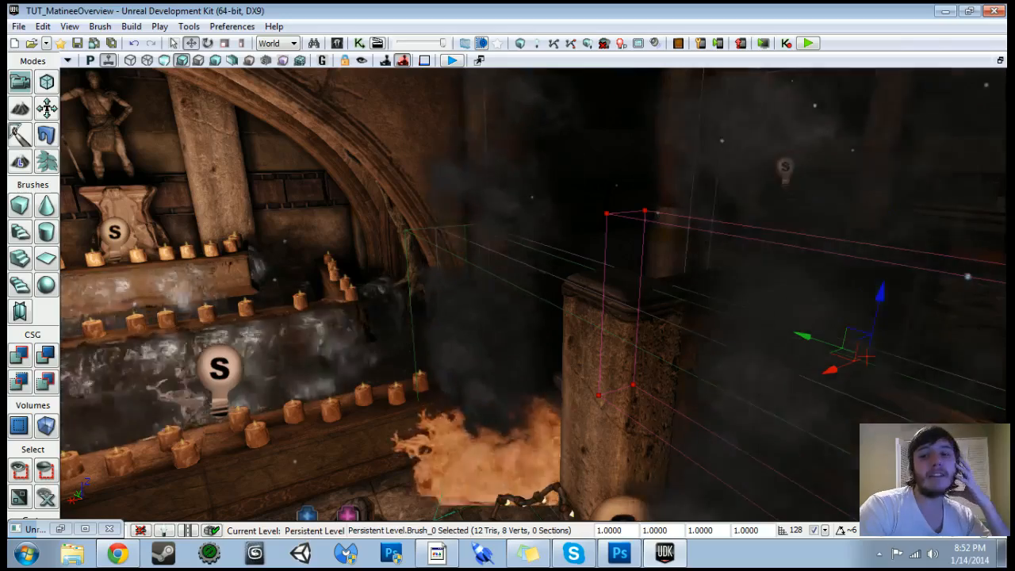
- Select the new trigger volume and open Kismet full-screen at the spinning pickup's Matinee and touch nodes
{"action": "left_click", "coordinate": [440, 311]}
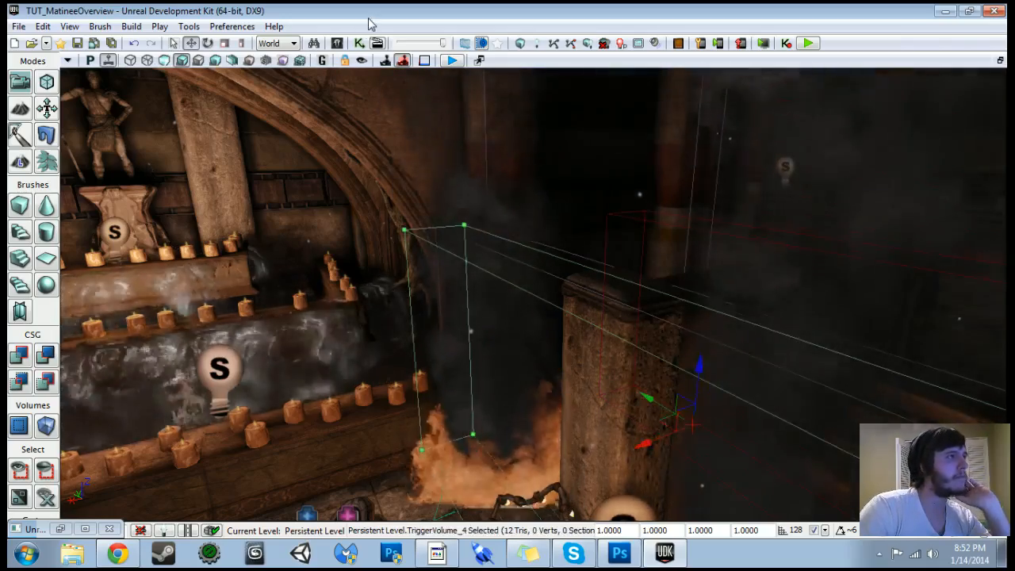
{"action": "left_click", "coordinate": [359, 43]}
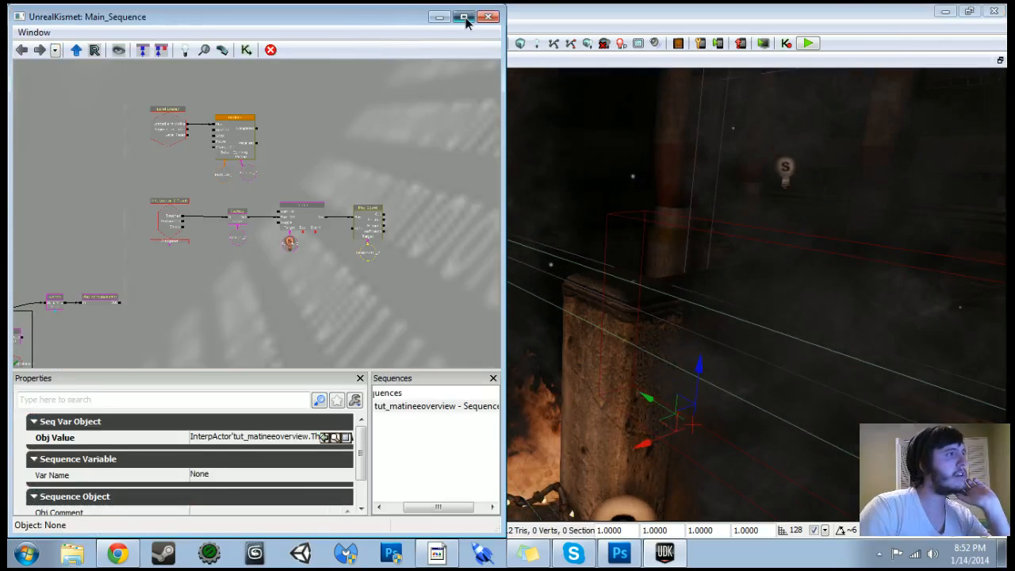
{"action": "left_click", "coordinate": [465, 18]}
{"action": "scroll", "coordinate": [338, 203], "scroll_direction": "down", "scroll_amount": 3}
{"action": "left_click_drag", "start_coordinate": [247, 274], "coordinate": [289, 258]}
{"action": "scroll", "coordinate": [286, 206], "scroll_direction": "up", "scroll_amount": 2}
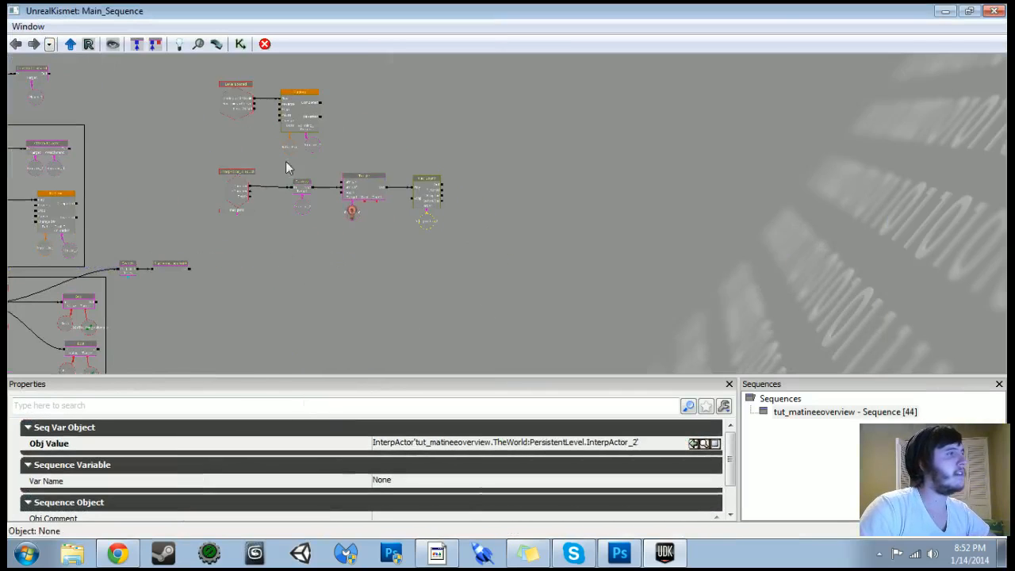
- Wrap the spinning pickup's Level Loaded, Matinee and touch nodes in a comment titled Spinning Pick Up
{"action": "left_click_drag", "start_coordinate": [186, 73], "coordinate": [477, 229], "text": "ctrl+alt"}
{"action": "type", "text": "c"}
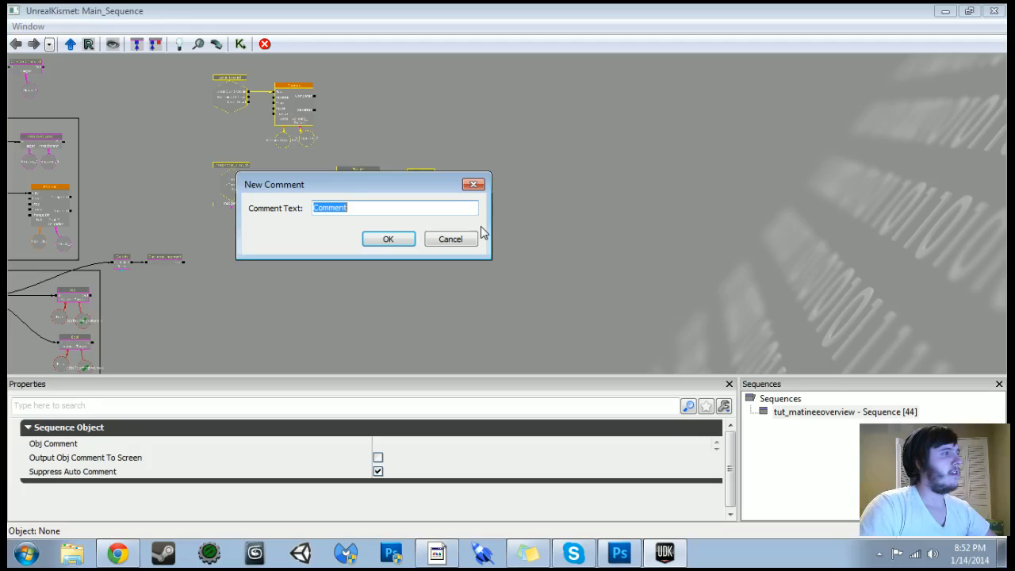
{"action": "type", "text": "Spinning Pic"}
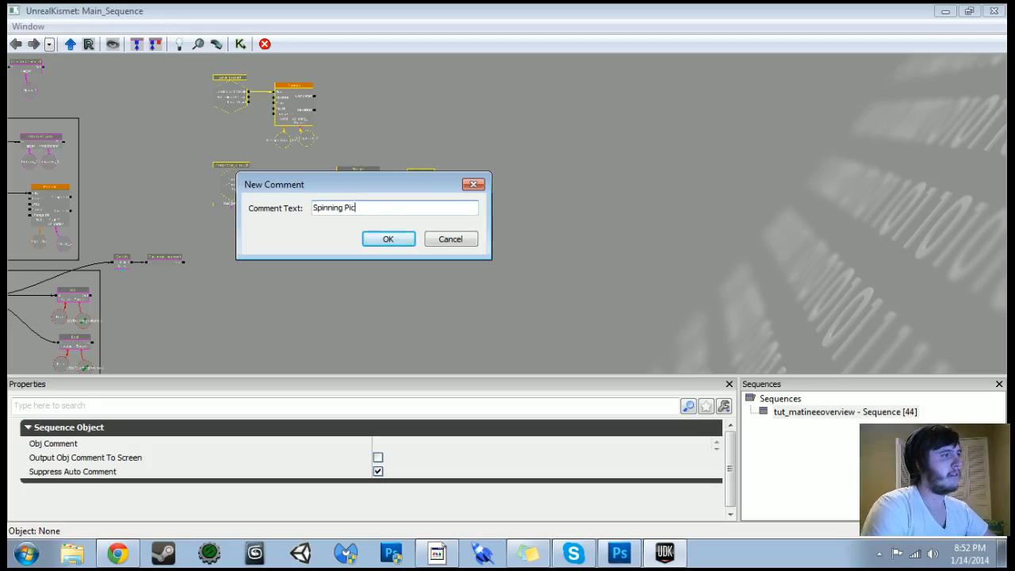
{"action": "key", "text": "Return"}
- Select the whole Spinning Pick Up comment group and move it slightly up and to the left
{"action": "left_click_drag", "start_coordinate": [148, 87], "coordinate": [258, 119]}
{"action": "left_click", "coordinate": [258, 119]}
{"action": "left_click_drag", "start_coordinate": [399, 141], "coordinate": [633, 267], "text": "ctrl+alt"}
{"action": "left_click_drag", "start_coordinate": [350, 127], "coordinate": [305, 104], "text": "ctrl"}
{"action": "scroll", "coordinate": [308, 124], "scroll_direction": "up", "scroll_amount": 3}
{"action": "scroll", "coordinate": [308, 124], "scroll_direction": "up", "scroll_amount": 2}
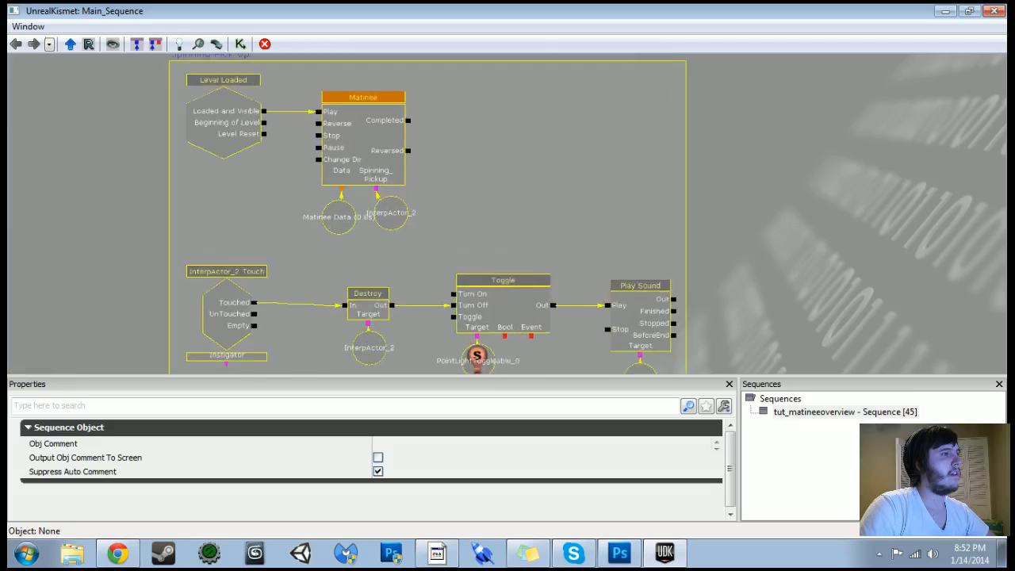
- Align the Level Loaded and InterpActor_2 Touch events so their wires run straight into the Matinee and Destroy nodes
{"action": "left_click", "coordinate": [226, 117]}
{"action": "left_click_drag", "start_coordinate": [225, 118], "coordinate": [226, 118], "text": "ctrl"}
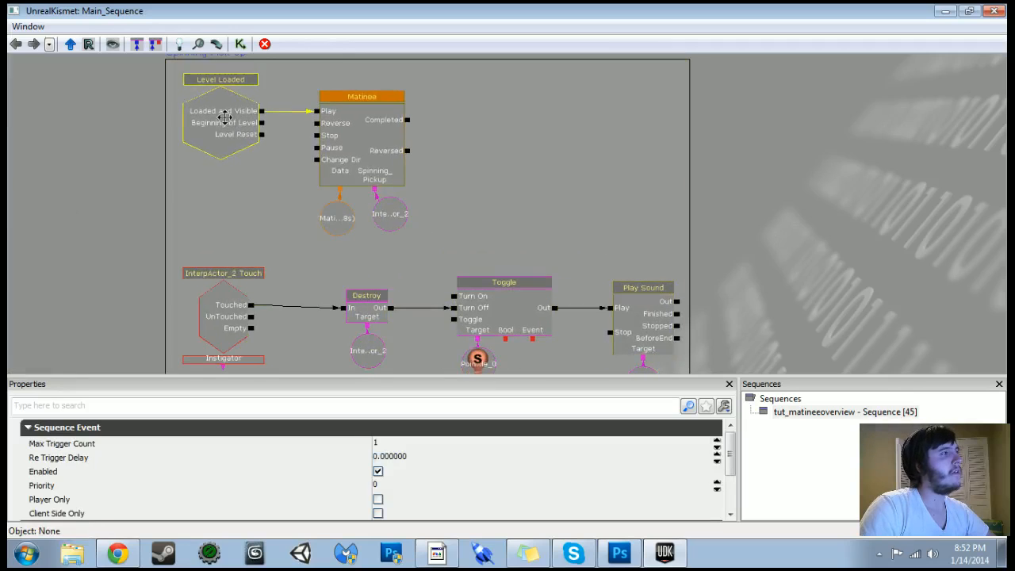
{"action": "left_click", "coordinate": [356, 160]}
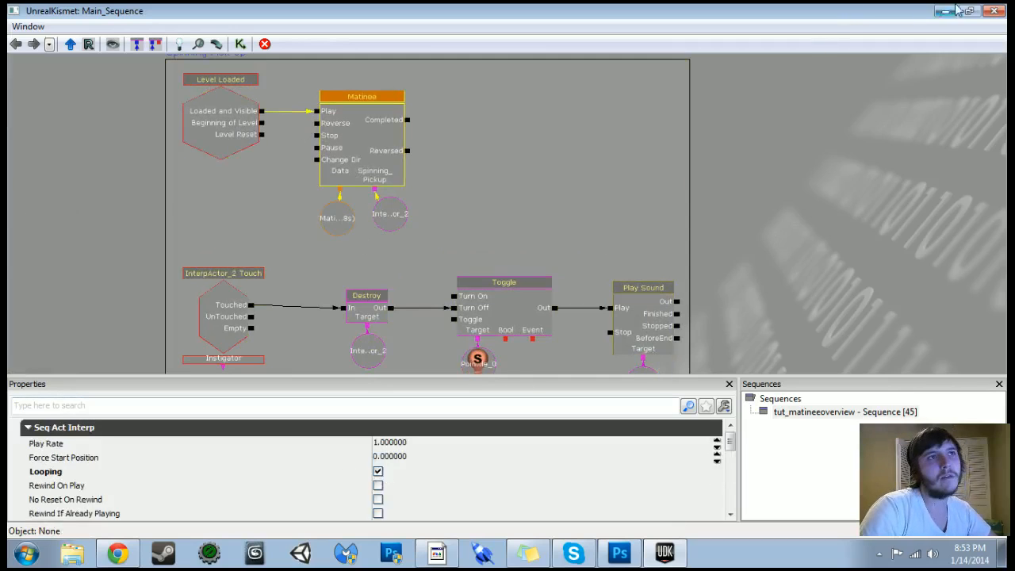
{"action": "scroll", "coordinate": [488, 201], "scroll_direction": "down", "scroll_amount": 8}
{"action": "left_click_drag", "start_coordinate": [487, 200], "coordinate": [481, 108]}
{"action": "left_click_drag", "start_coordinate": [485, 284], "coordinate": [478, 348]}
{"action": "scroll", "coordinate": [469, 319], "scroll_direction": "up", "scroll_amount": 4}
{"action": "left_click_drag", "start_coordinate": [468, 313], "coordinate": [471, 270]}
{"action": "scroll", "coordinate": [468, 308], "scroll_direction": "up", "scroll_amount": 3}
{"action": "left_click_drag", "start_coordinate": [376, 213], "coordinate": [482, 261]}
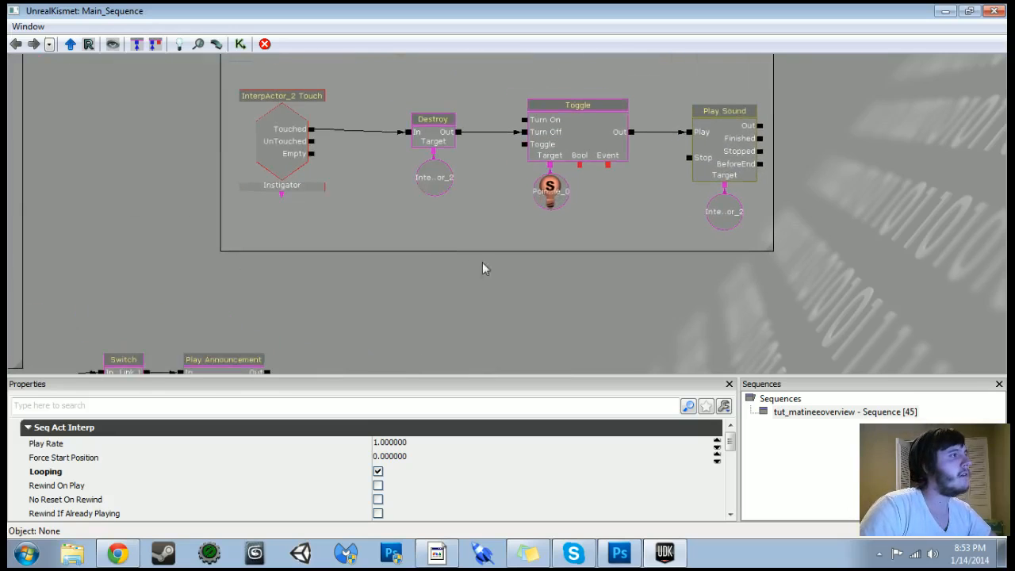
{"action": "left_click", "coordinate": [283, 143]}
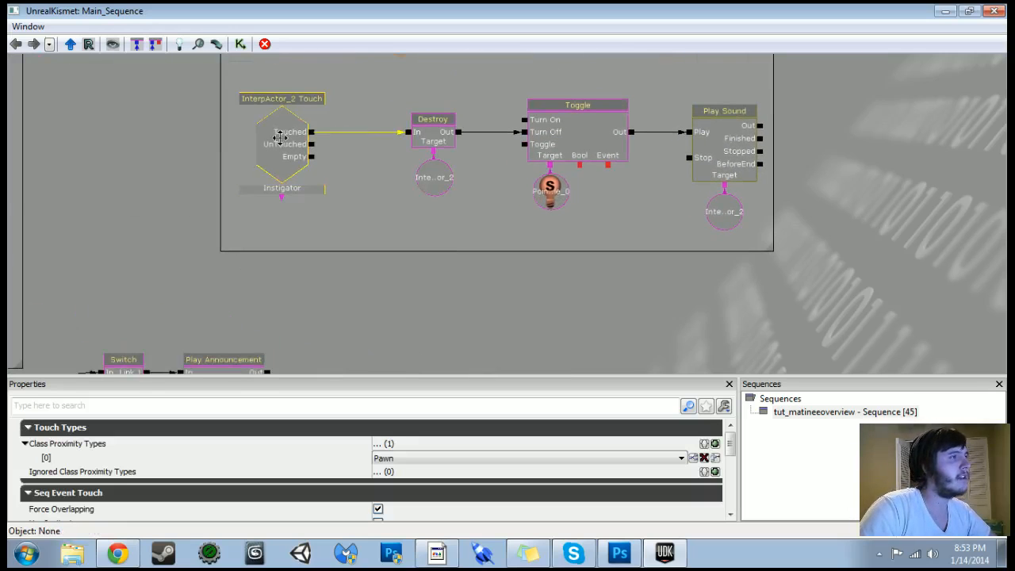
{"action": "left_click_drag", "start_coordinate": [443, 294], "coordinate": [304, 148]}
- Create a Touch event for the selected trigger volume in the empty space below the Spinning Pick Up comment
{"action": "left_click_drag", "start_coordinate": [464, 11], "coordinate": [9, 214]}
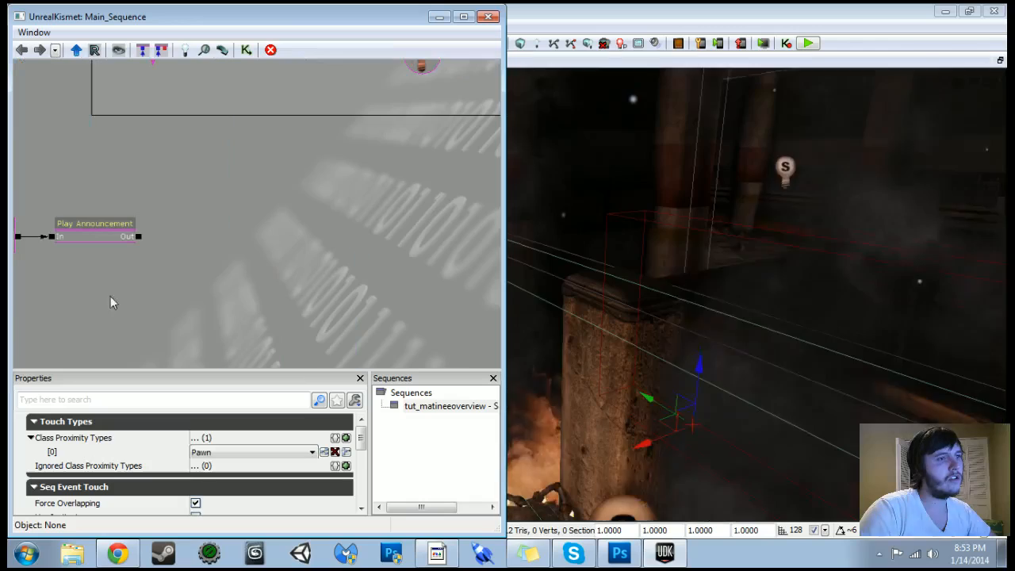
{"action": "left_click_drag", "start_coordinate": [610, 192], "coordinate": [578, 259]}
{"action": "left_click", "coordinate": [464, 16]}
{"action": "scroll", "coordinate": [410, 164], "scroll_direction": "down", "scroll_amount": 3}
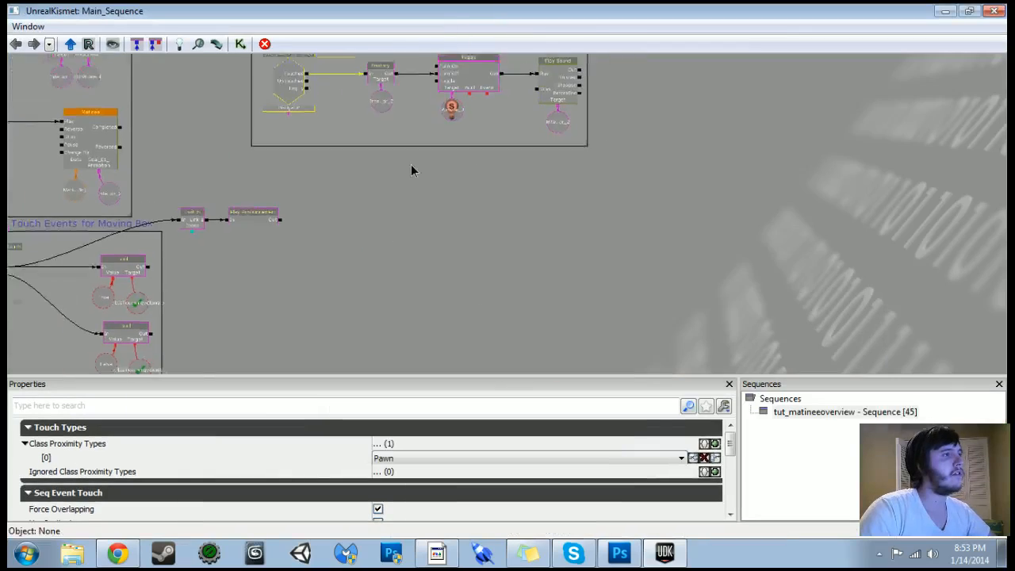
{"action": "right_click", "coordinate": [370, 222]}
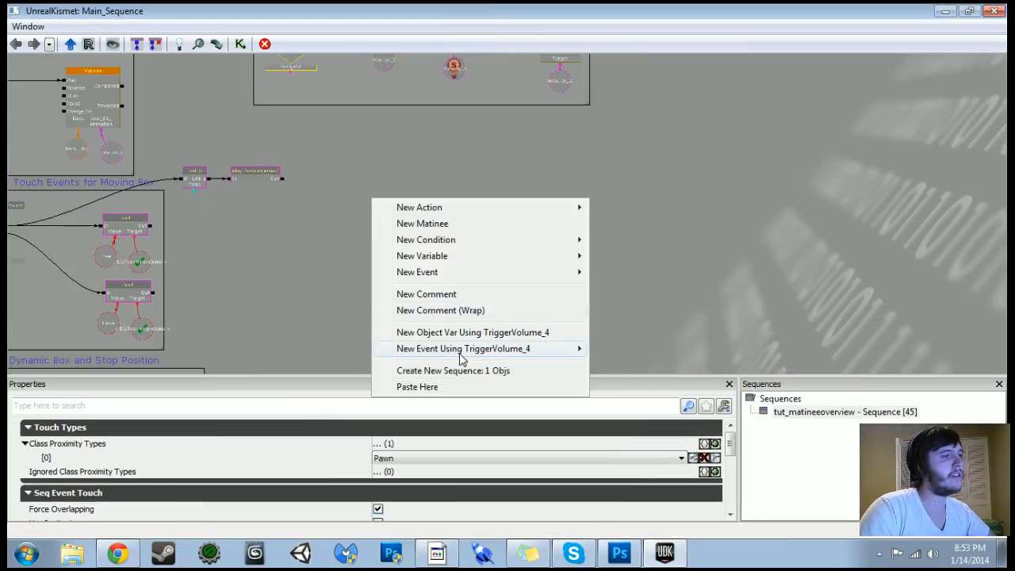
{"action": "left_click", "coordinate": [626, 346]}
{"action": "scroll", "coordinate": [642, 96], "scroll_direction": "up", "scroll_amount": 2}
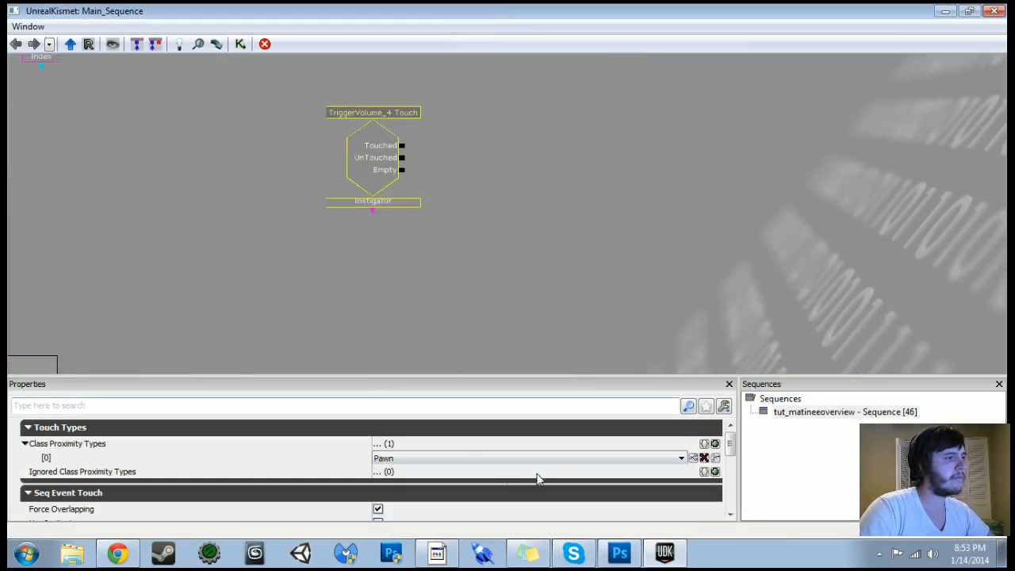
- Edit the Max Trigger Count of the trigger volume's Touch event
{"action": "left_click_drag", "start_coordinate": [730, 438], "coordinate": [734, 479]}
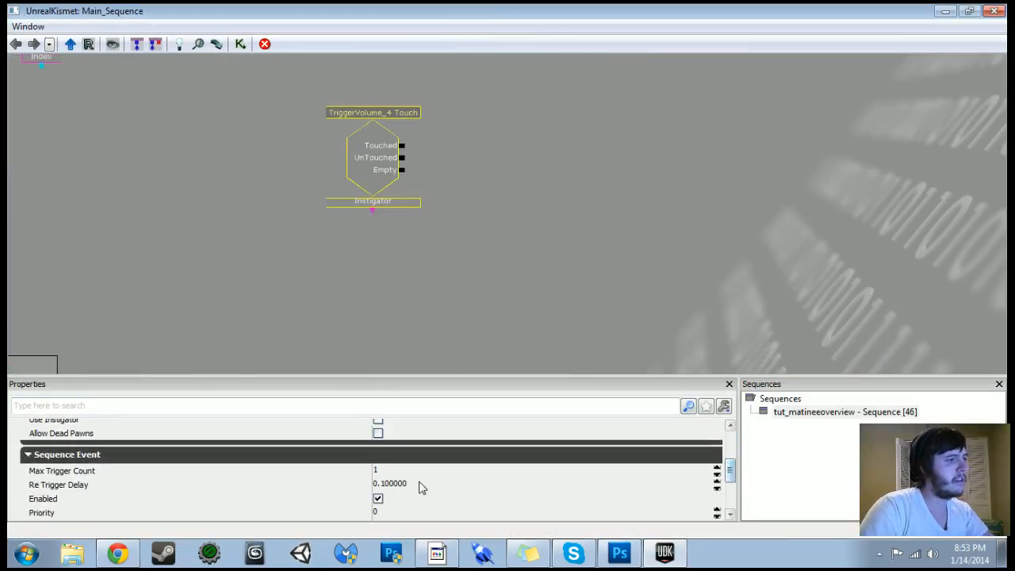
{"action": "left_click", "coordinate": [400, 470]}
{"action": "left_click_drag", "start_coordinate": [728, 476], "coordinate": [730, 451]}
{"action": "left_click_drag", "start_coordinate": [535, 193], "coordinate": [501, 257]}
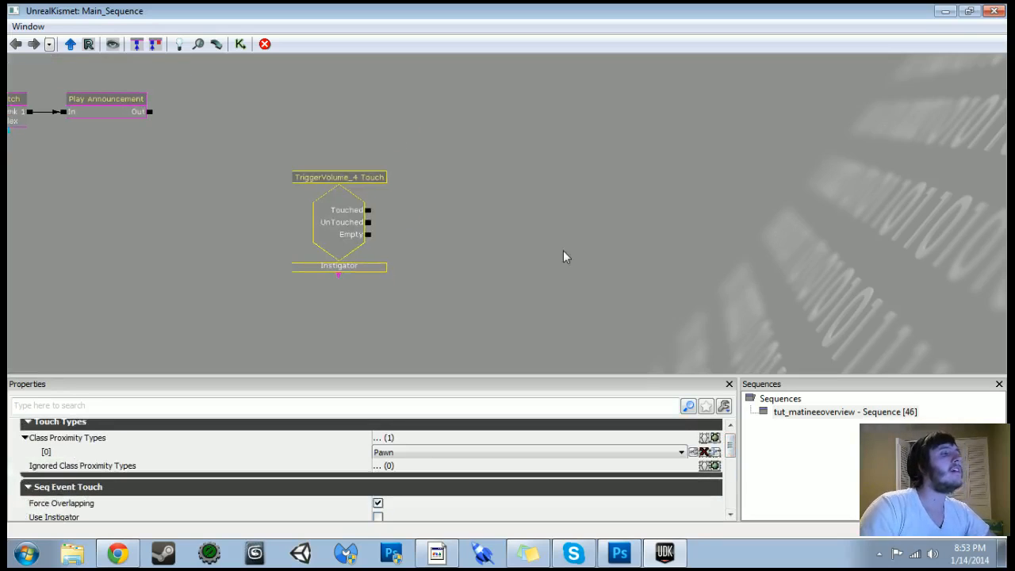
- Add a Modify Health action beside the trigger volume's Touch event and connect Touched to its In
{"action": "right_click", "coordinate": [443, 214]}
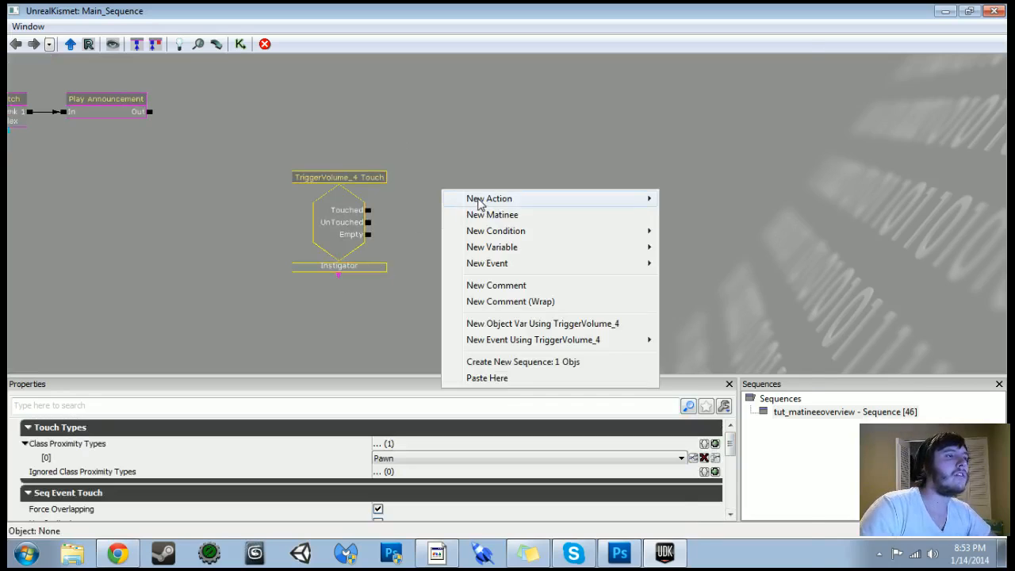
{"action": "mouse_move", "coordinate": [489, 199]}
{"action": "mouse_move", "coordinate": [711, 317]}
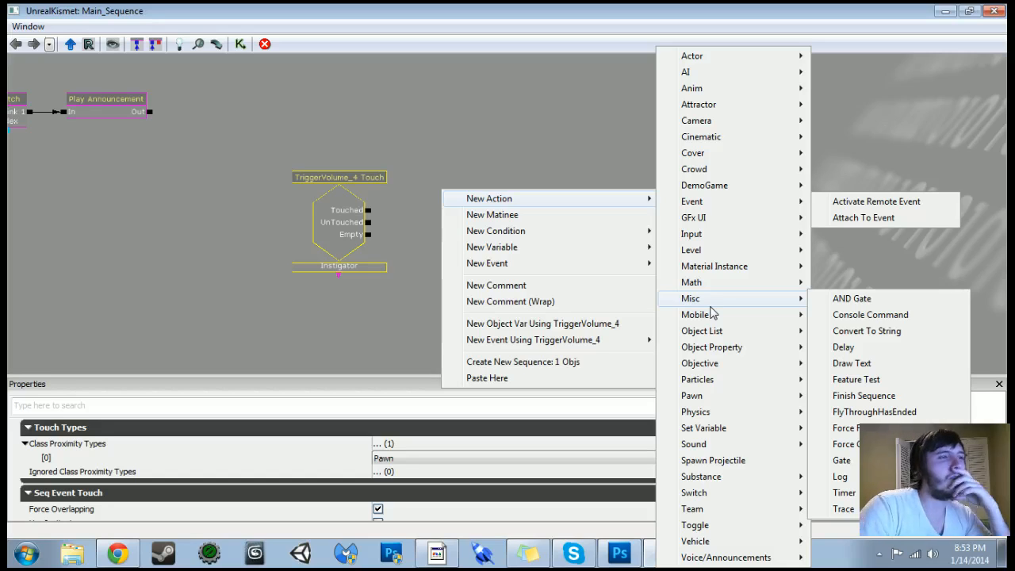
{"action": "mouse_move", "coordinate": [712, 62]}
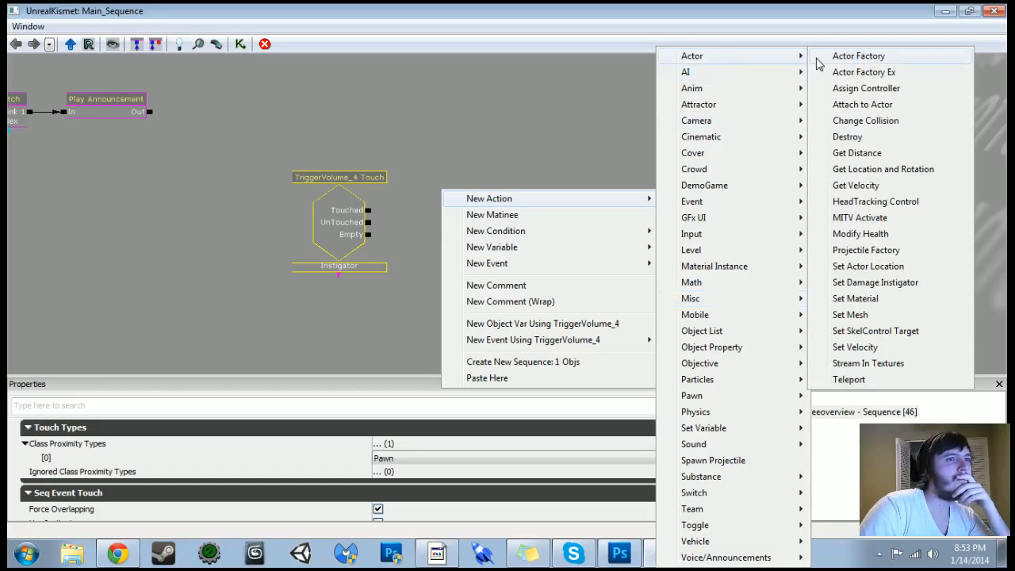
{"action": "left_click", "coordinate": [860, 234]}
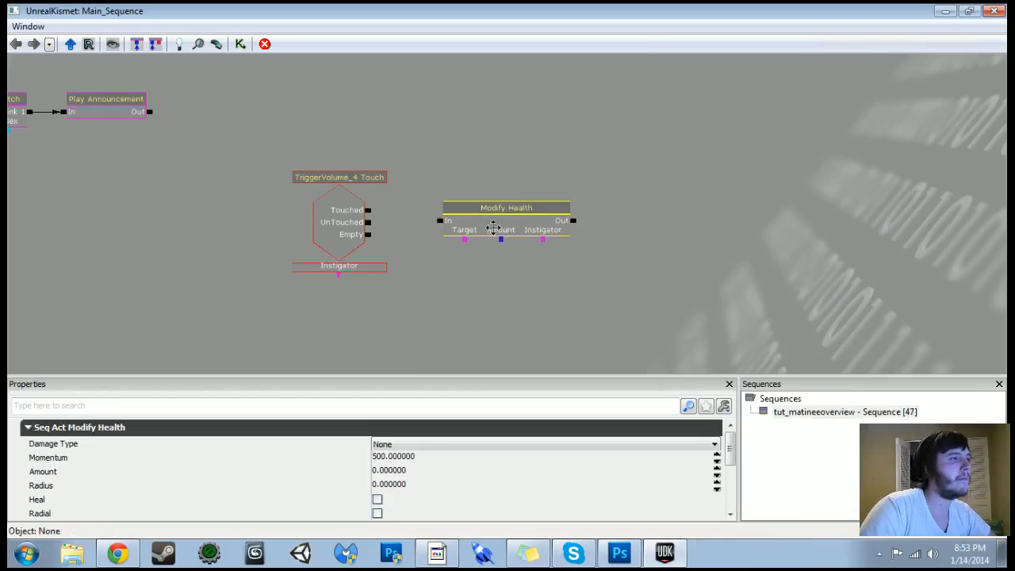
{"action": "left_click_drag", "start_coordinate": [368, 211], "coordinate": [493, 209]}
{"action": "left_click", "coordinate": [490, 217]}
{"action": "scroll", "coordinate": [467, 259], "scroll_direction": "up", "scroll_amount": 2}
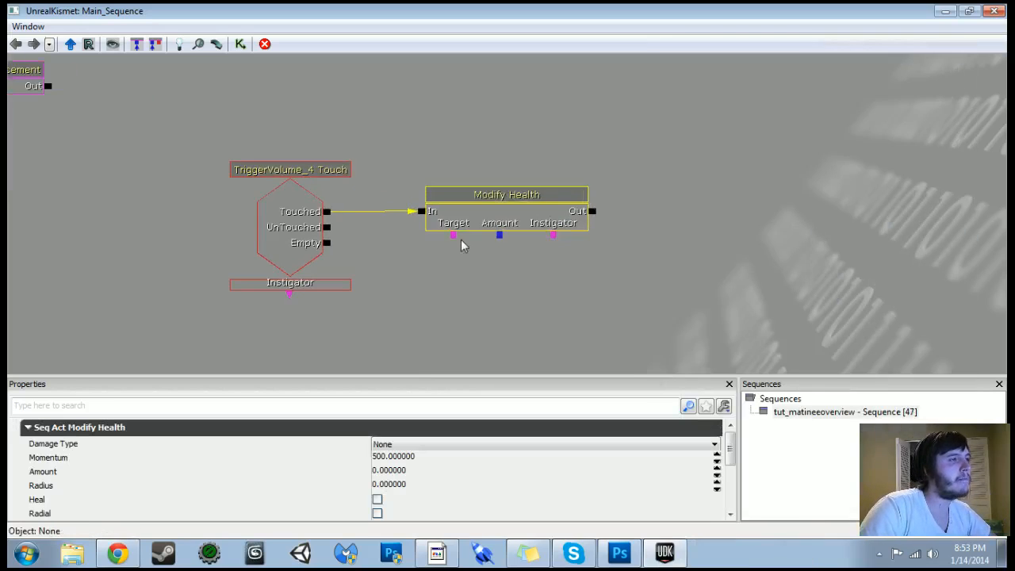
- Attach a Player variable to Modify Health's Target, turn off All Players, and place it below the Target connector
{"action": "left_click", "coordinate": [452, 238]}
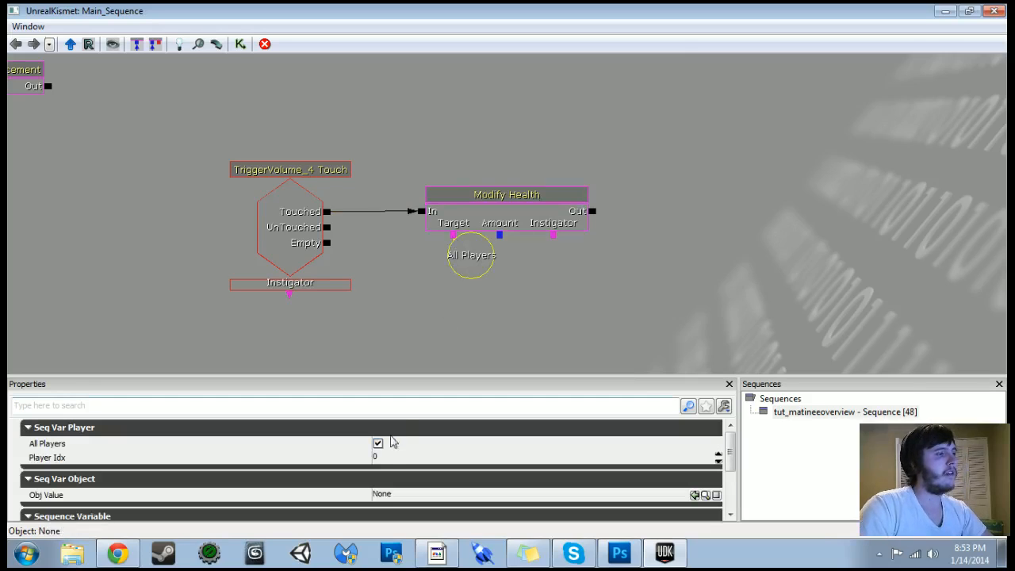
{"action": "left_click", "coordinate": [378, 444]}
{"action": "left_click_drag", "start_coordinate": [474, 257], "coordinate": [458, 280], "text": "ctrl"}
- Set Modify Health's Damage Type to DmgType_Telefragged and its Amount to 2
{"action": "left_click", "coordinate": [497, 227]}
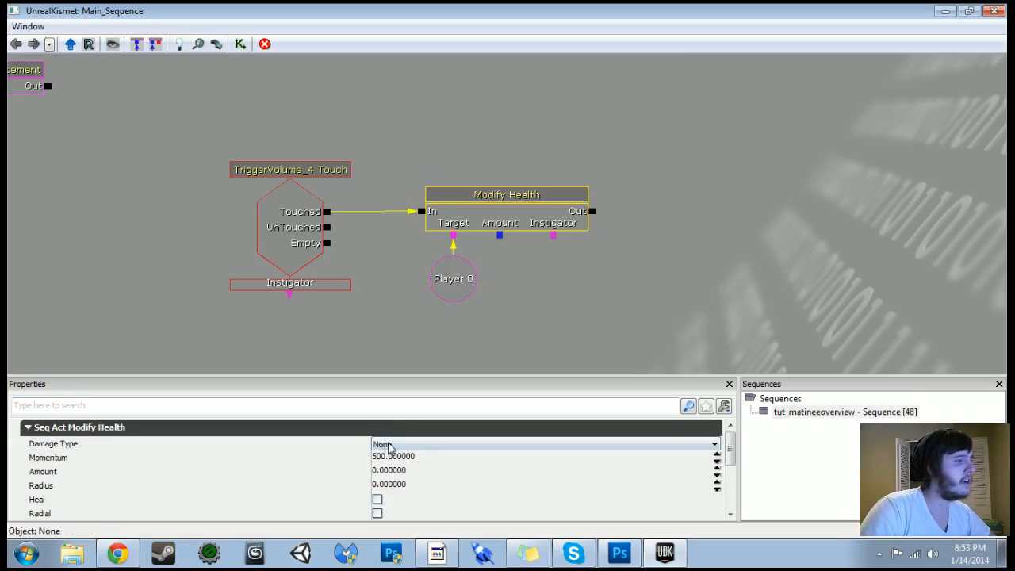
{"action": "left_click", "coordinate": [388, 446]}
{"action": "left_click", "coordinate": [392, 466]}
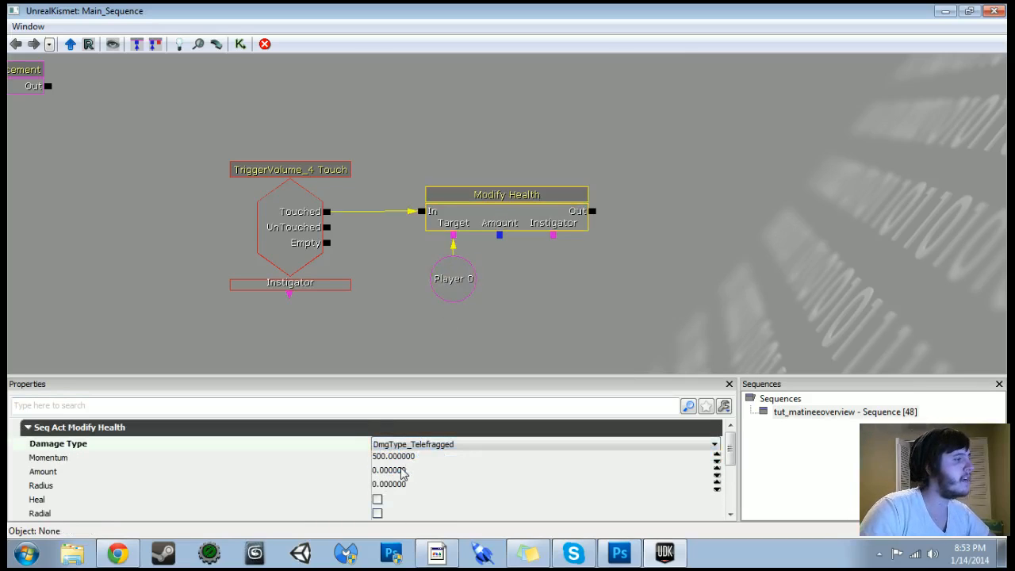
{"action": "left_click", "coordinate": [389, 471]}
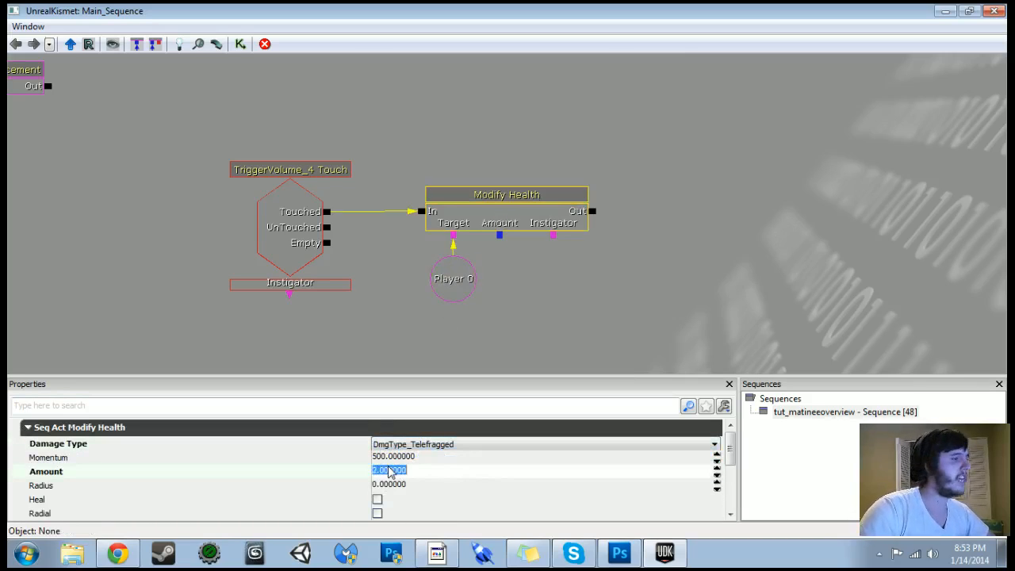
{"action": "mouse_move", "coordinate": [731, 465]}
{"action": "left_mouse_down"}
{"action": "mouse_move", "coordinate": [729, 490]}
{"action": "mouse_move", "coordinate": [731, 452]}
{"action": "left_mouse_up"}
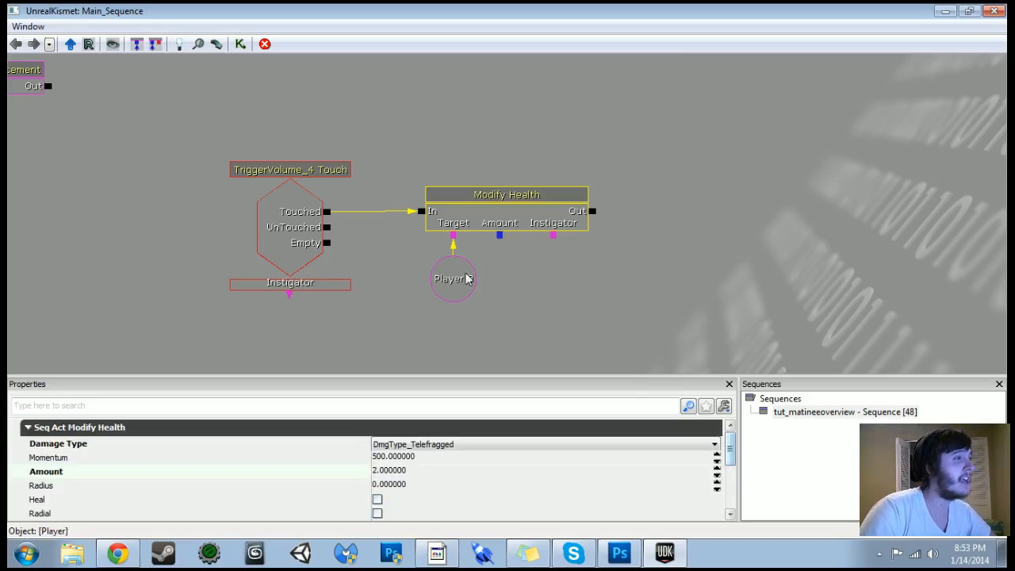
{"action": "left_click", "coordinate": [289, 230]}
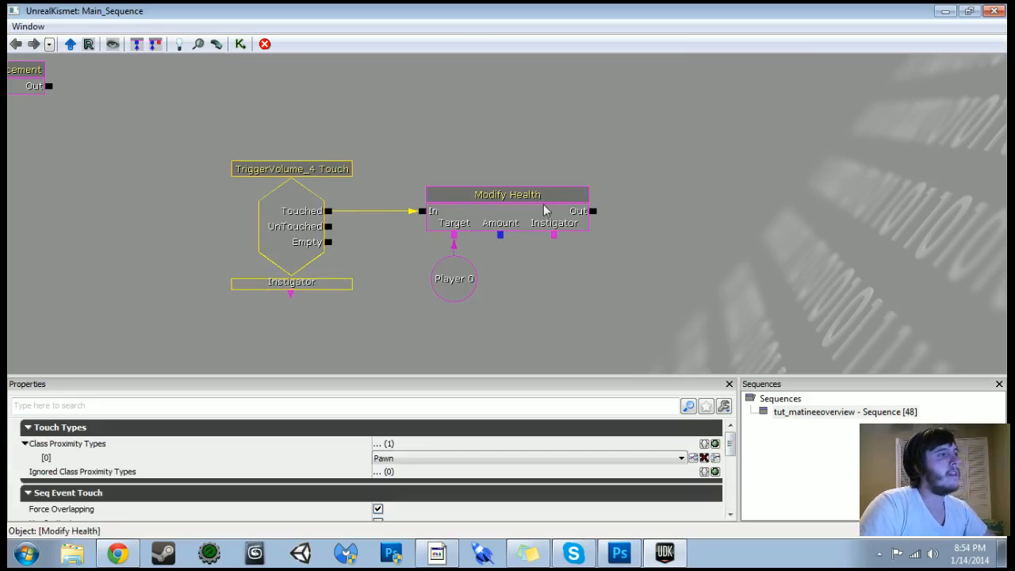
{"action": "scroll", "coordinate": [661, 279], "scroll_direction": "down", "scroll_amount": 3}
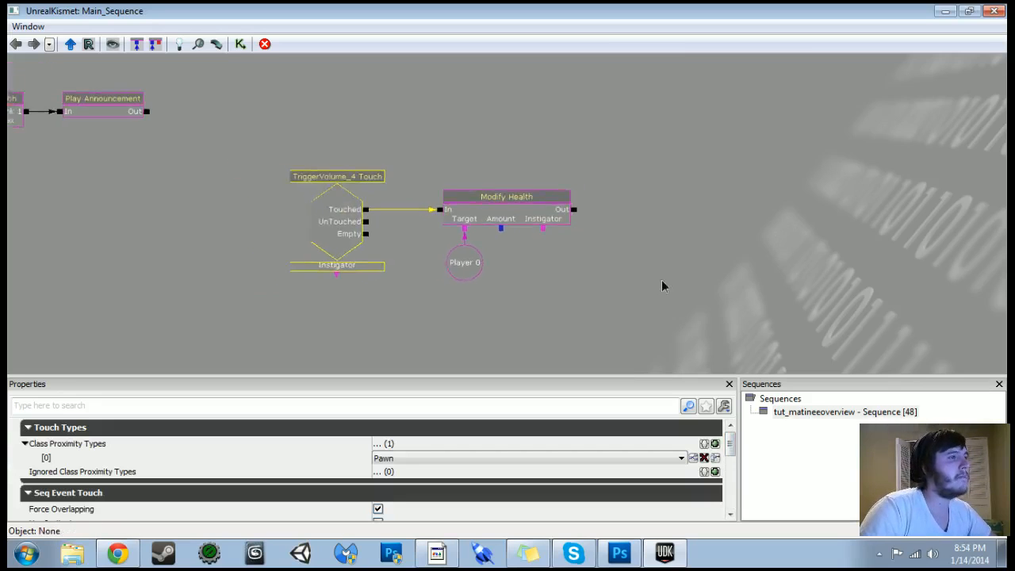
{"action": "left_click", "coordinate": [943, 10]}
{"action": "left_click", "coordinate": [806, 44]}
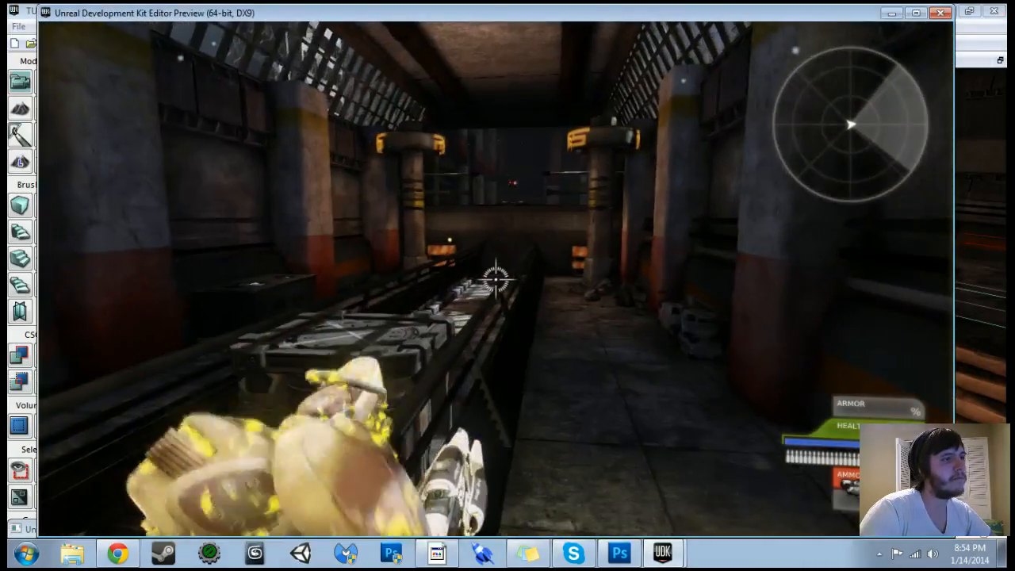
{"action": "key", "text": "Escape"}
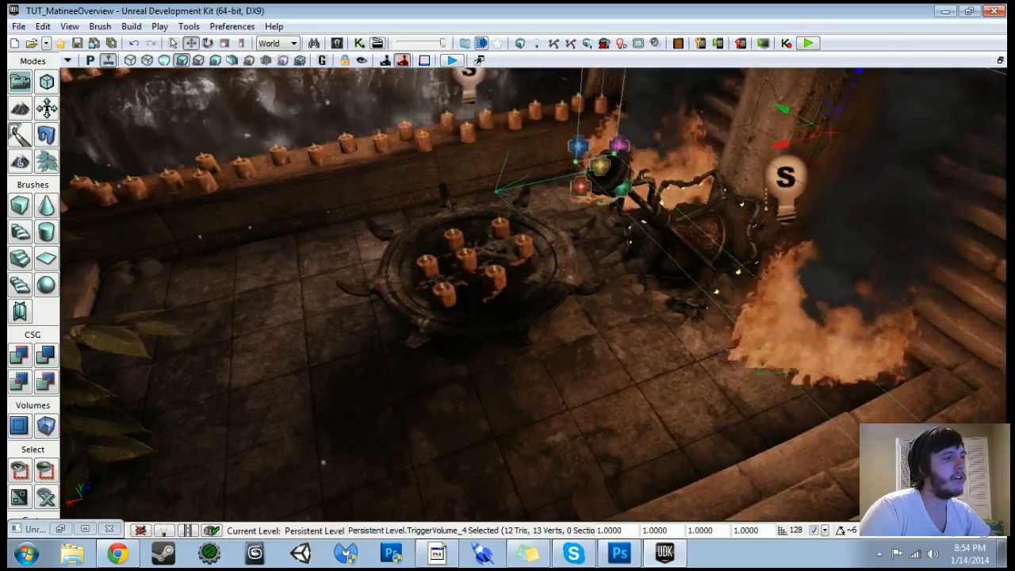
- Play the level from the floor near the candle table and walk in and out of the stair fire to test the damage trigger
{"action": "right_click", "coordinate": [452, 454]}
{"action": "left_click", "coordinate": [487, 421]}
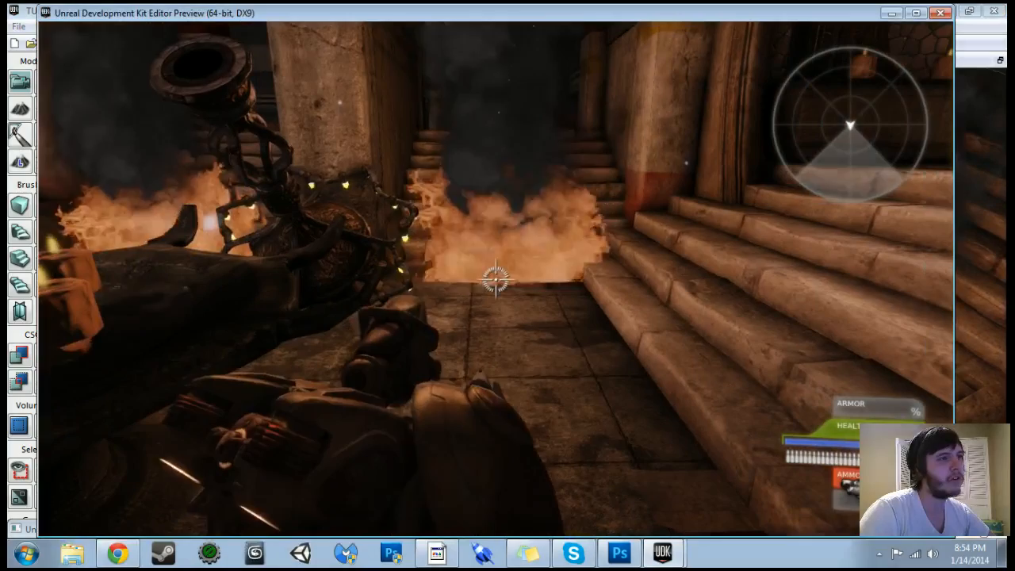
{"action": "key", "text": "w"}
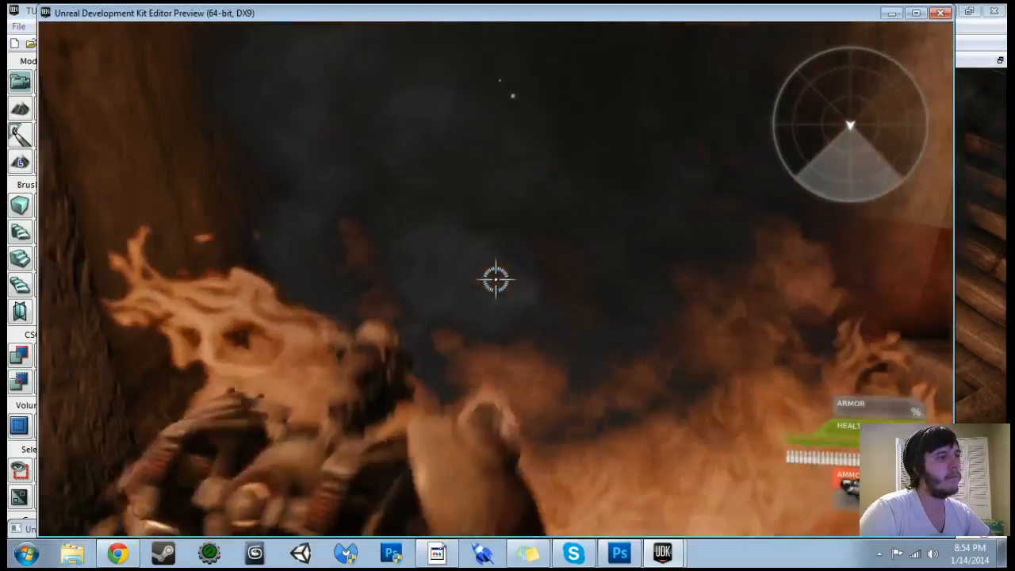
{"action": "key", "text": "s"}
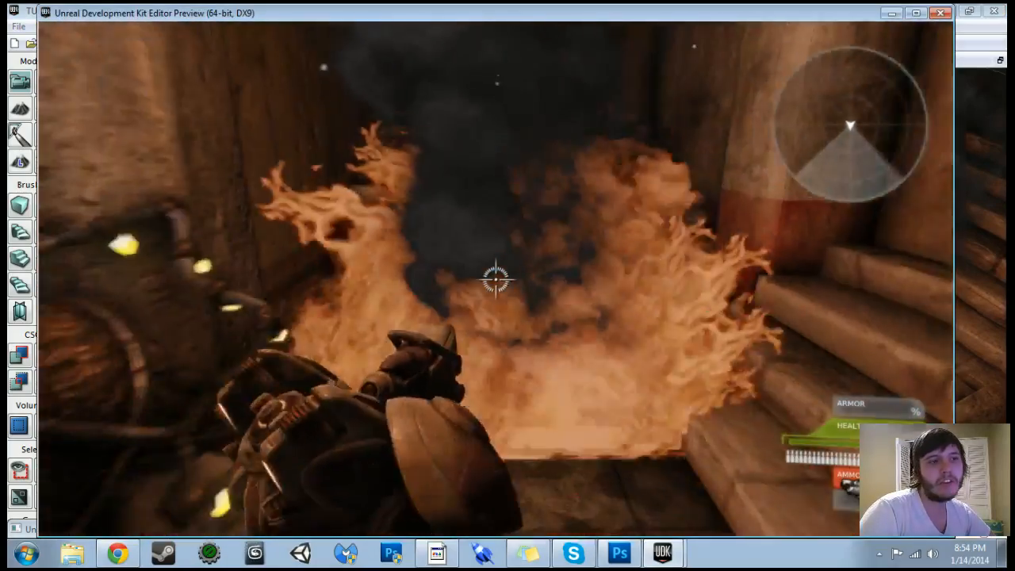
{"action": "key", "text": "w"}
{"action": "key", "text": "w"}
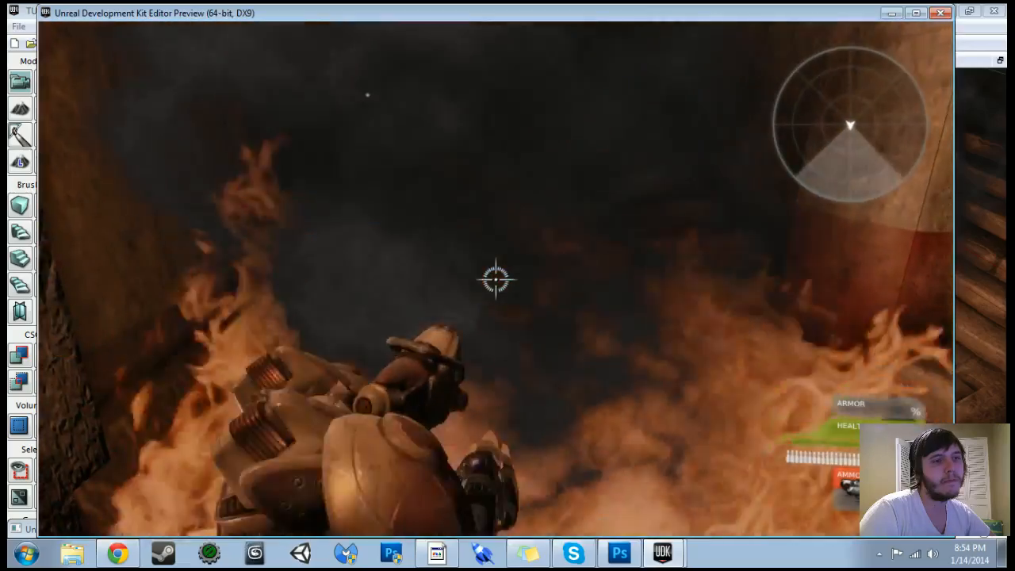
{"action": "key", "text": "s"}
{"action": "key", "text": "w"}
{"action": "key", "text": "s"}
{"action": "key", "text": "w"}
{"action": "key", "text": "s"}
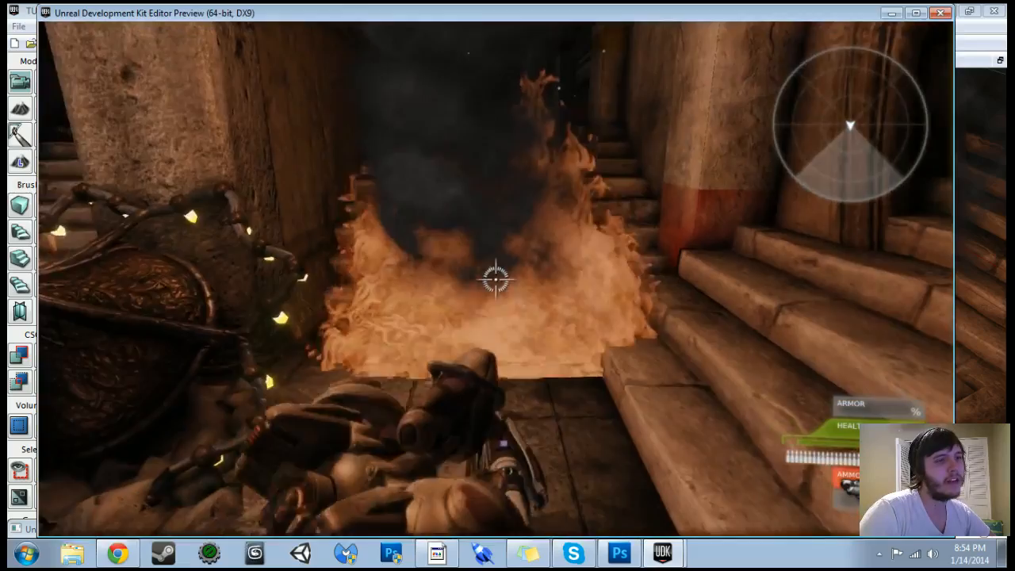
{"action": "key", "text": "w"}
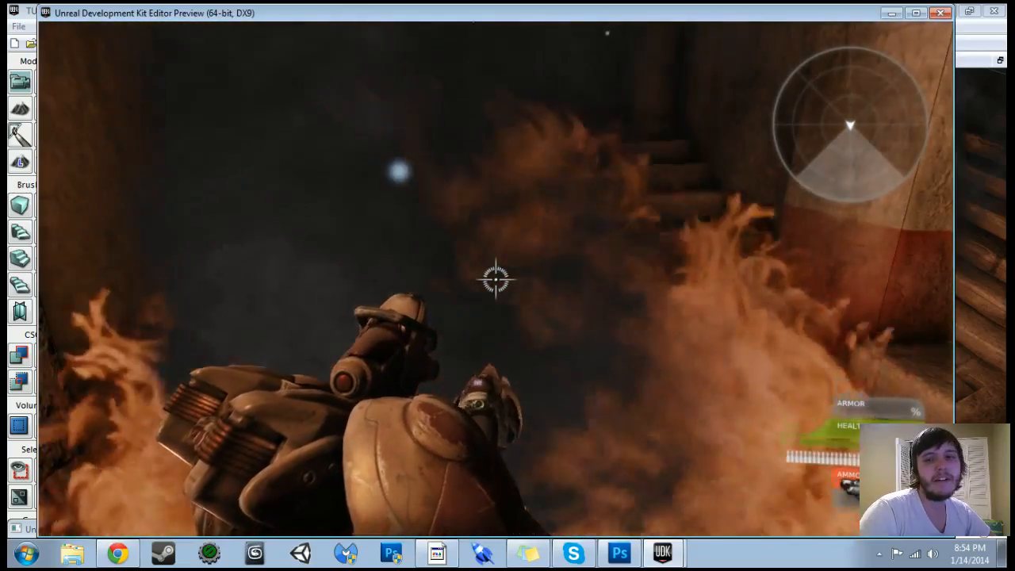
{"action": "key", "text": "Escape"}
- Add a Delay action in Kismet and place it beside Modify Health, level with its Out connector
{"action": "left_click", "coordinate": [359, 42]}
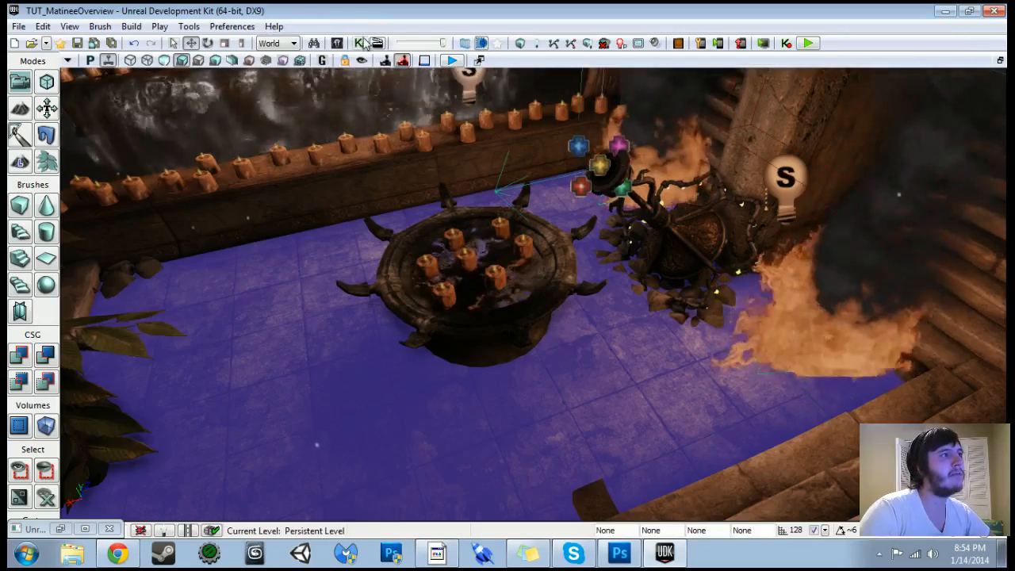
{"action": "right_click", "coordinate": [464, 232]}
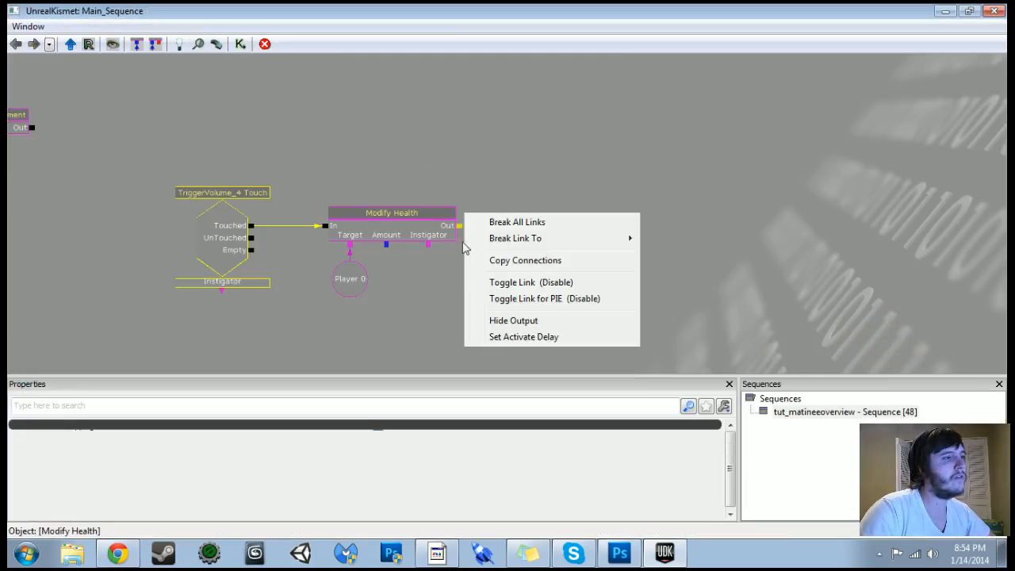
{"action": "left_click", "coordinate": [436, 315]}
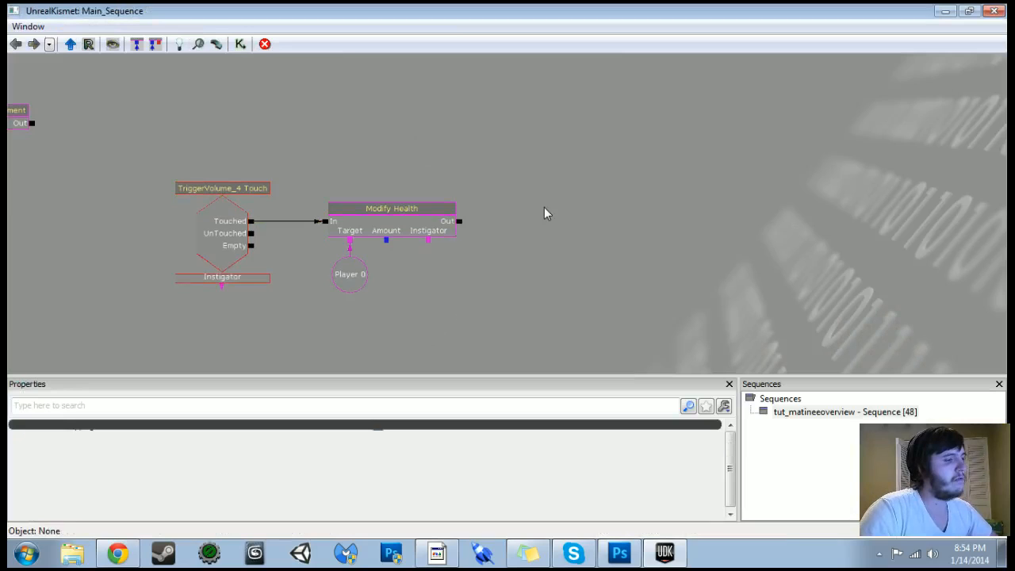
{"action": "left_click", "coordinate": [544, 197]}
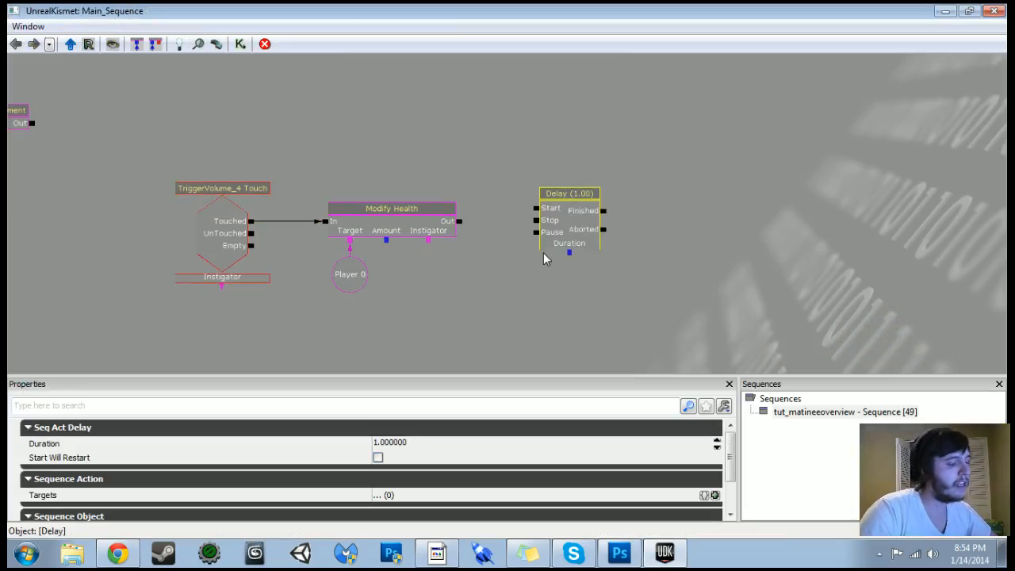
{"action": "left_click_drag", "start_coordinate": [552, 253], "coordinate": [543, 267]}
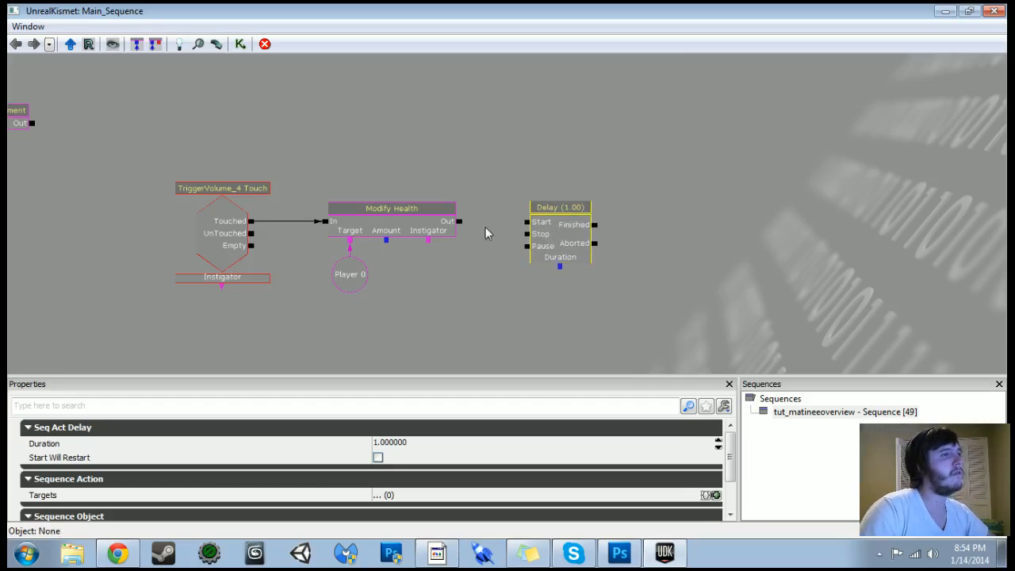
- Wire Modify Health's Out to the Delay's Start, the Delay's Finished back to Modify Health's In, and the event's UnTouched to Stop
{"action": "left_click_drag", "start_coordinate": [459, 222], "coordinate": [526, 225]}
{"action": "left_click", "coordinate": [563, 250]}
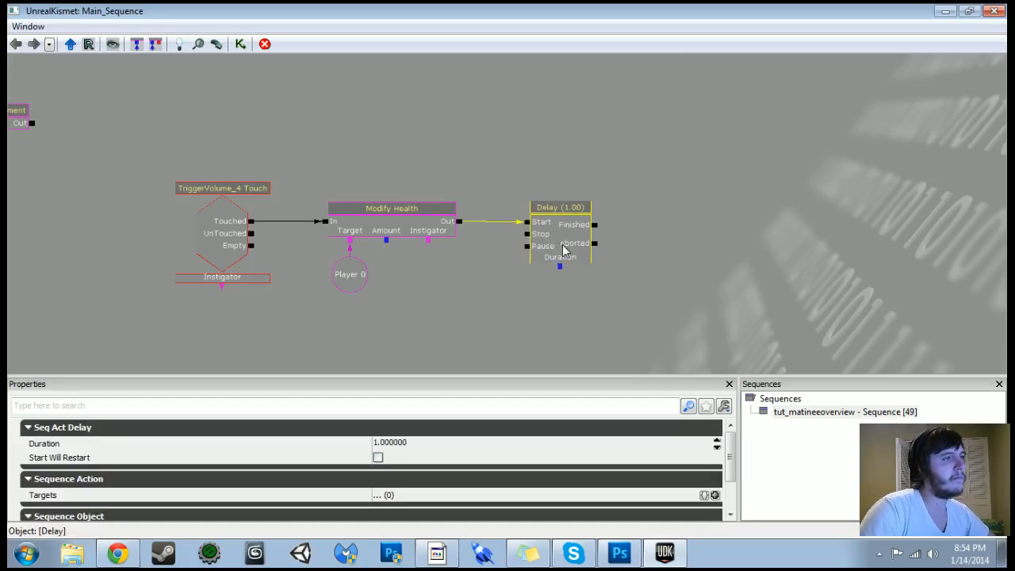
{"action": "mouse_move", "coordinate": [594, 225]}
{"action": "left_mouse_down"}
{"action": "mouse_move", "coordinate": [324, 166]}
{"action": "mouse_move", "coordinate": [328, 222]}
{"action": "left_mouse_up"}
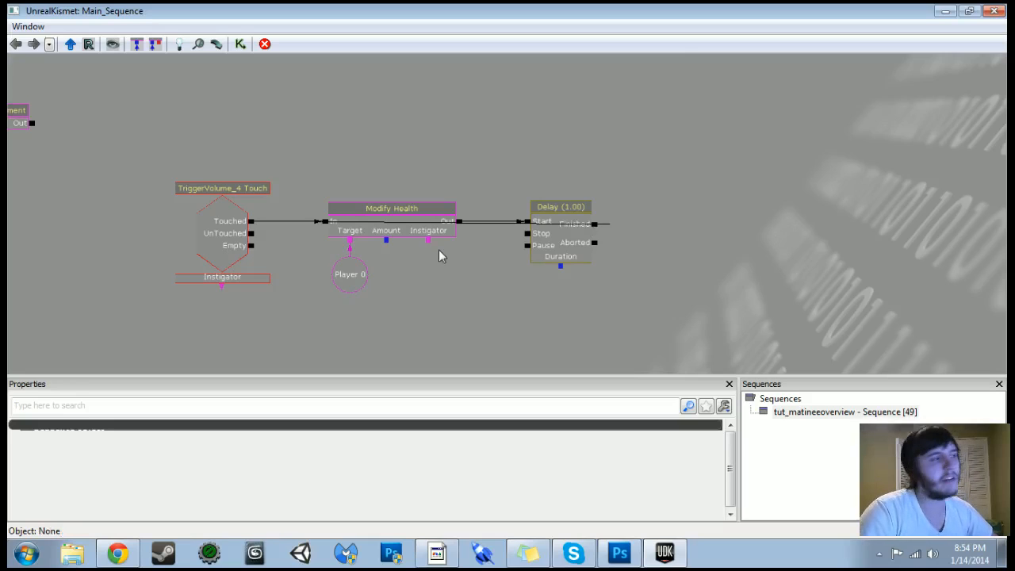
{"action": "left_click_drag", "start_coordinate": [459, 254], "coordinate": [525, 240]}
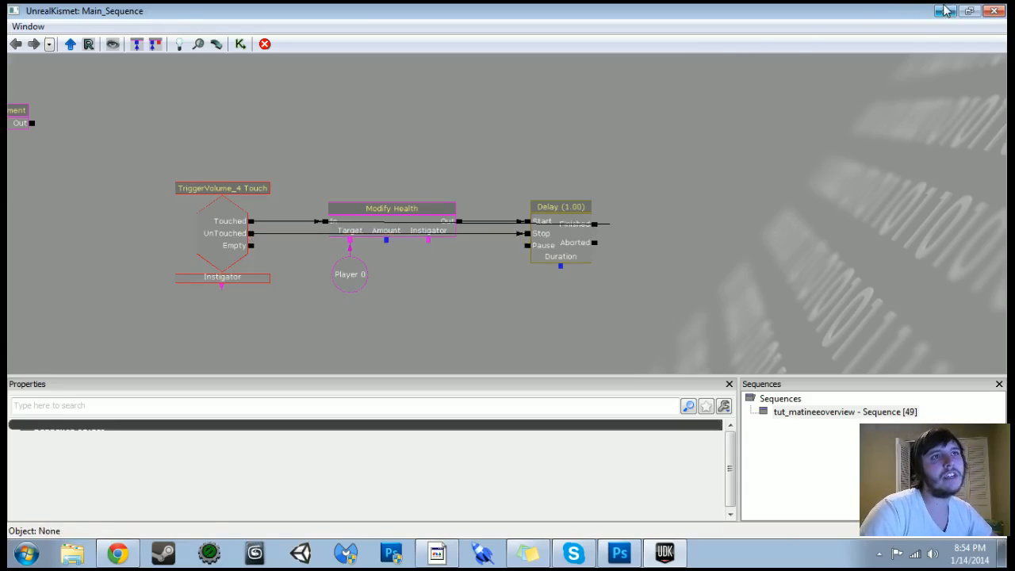
- Play the level from the floor before the burning stairs, stand in the fire and back out to test the repeating damage
{"action": "left_click", "coordinate": [944, 11]}
{"action": "left_click", "coordinate": [807, 43]}
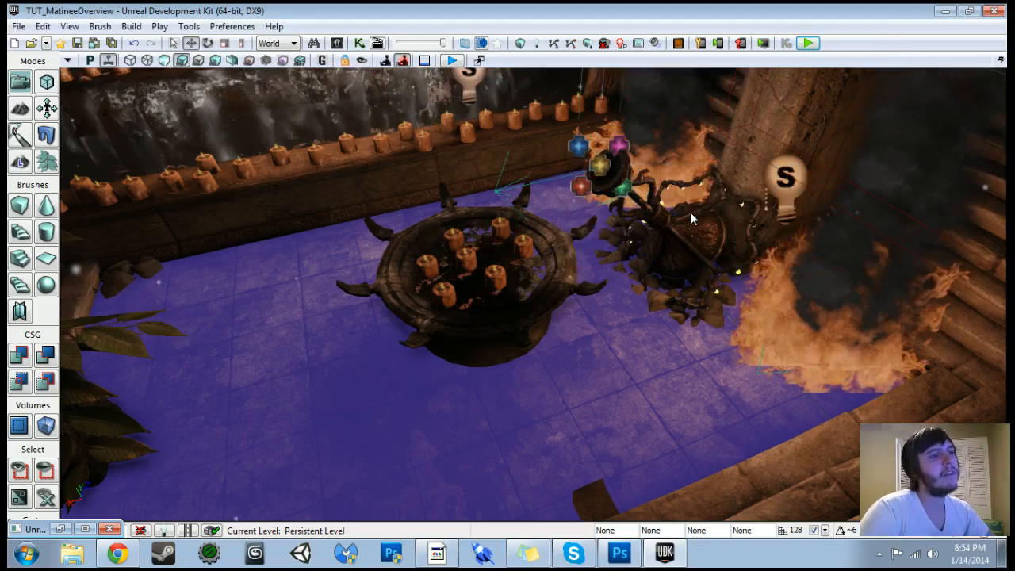
{"action": "right_click", "coordinate": [528, 388]}
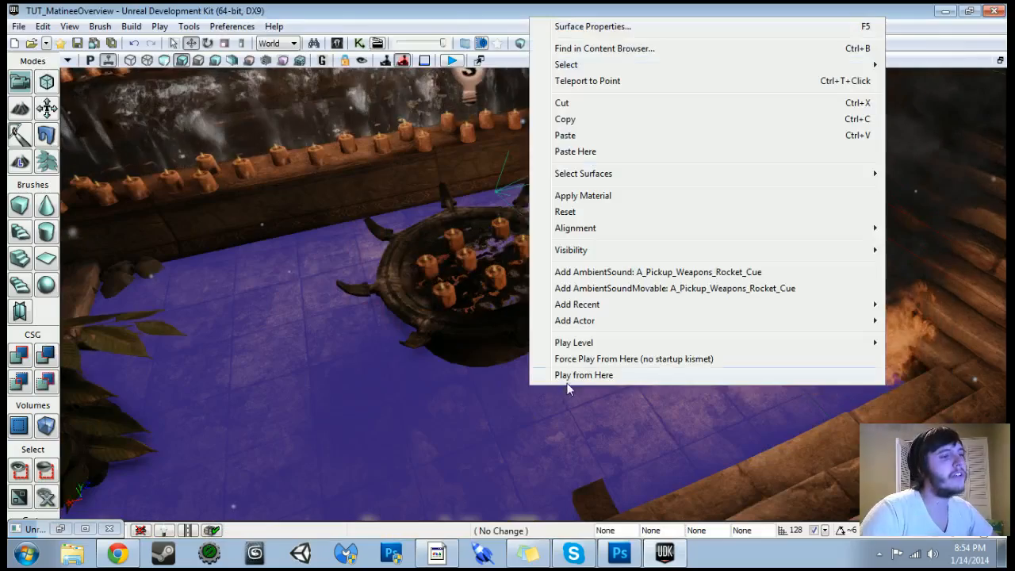
{"action": "left_click", "coordinate": [570, 376]}
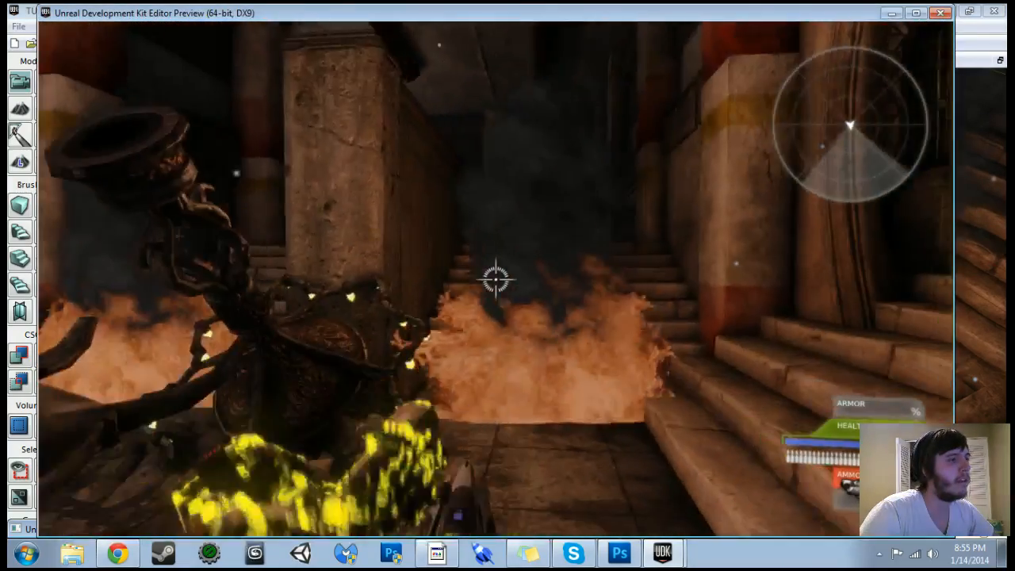
{"action": "key", "text": "w"}
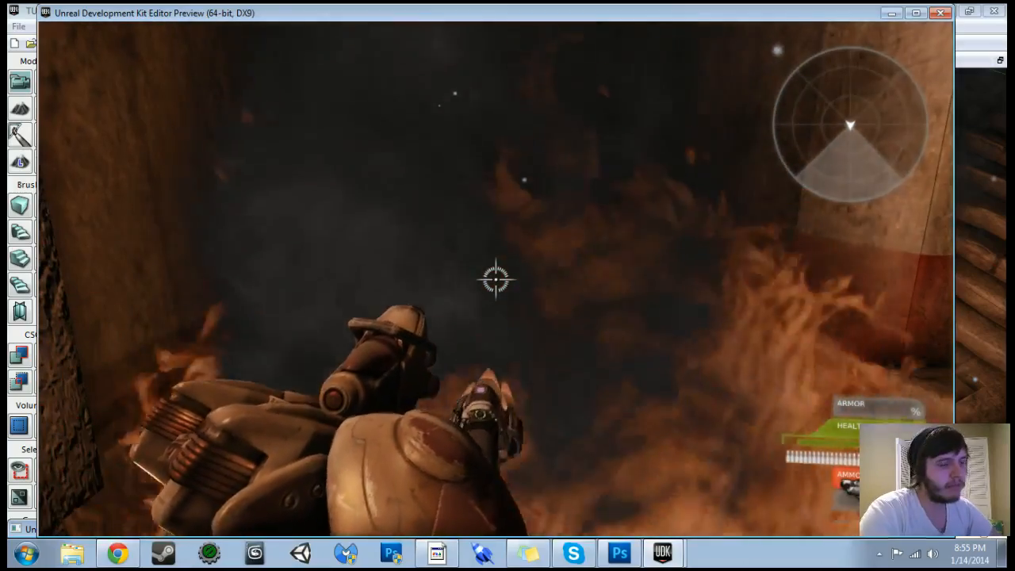
{"action": "key", "text": "s"}
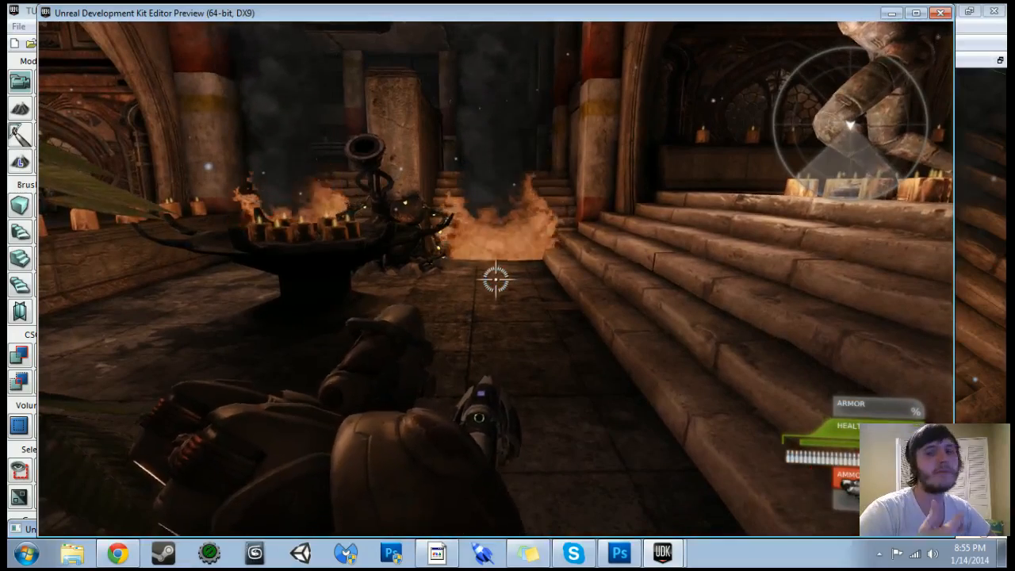
{"action": "key", "text": "w"}
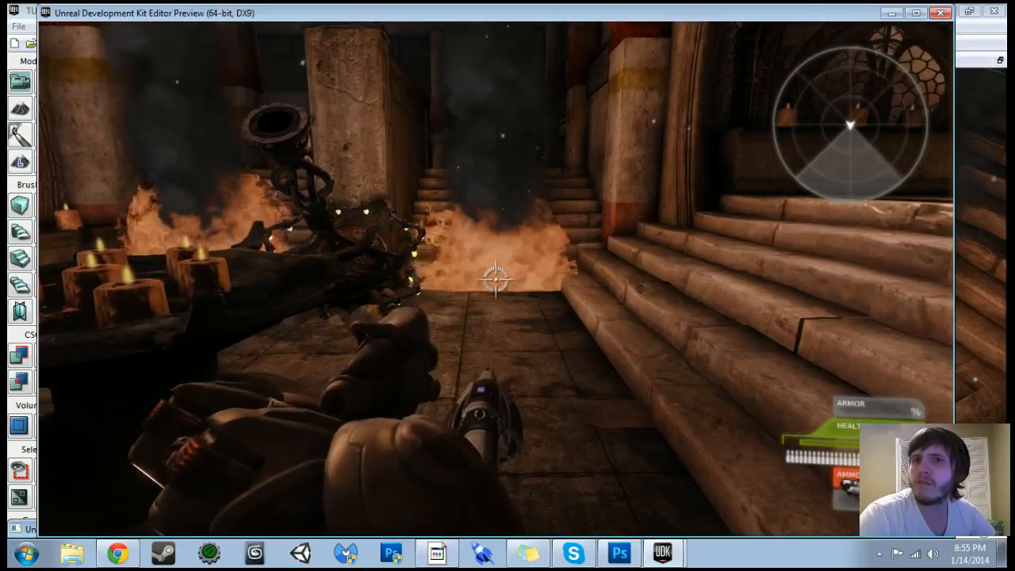
{"action": "key", "text": "w"}
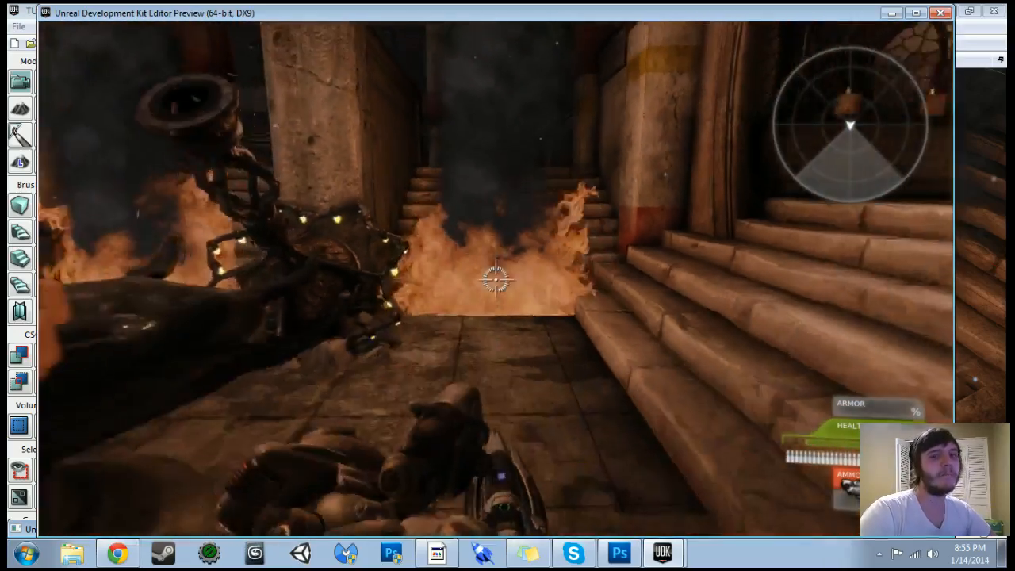
{"action": "key", "text": "w"}
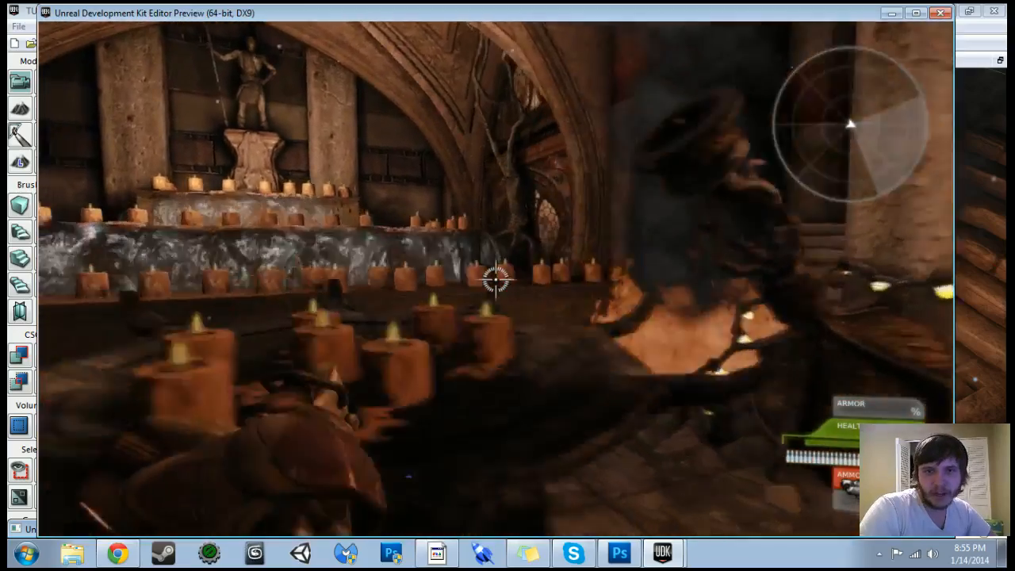
{"action": "key", "text": "d"}
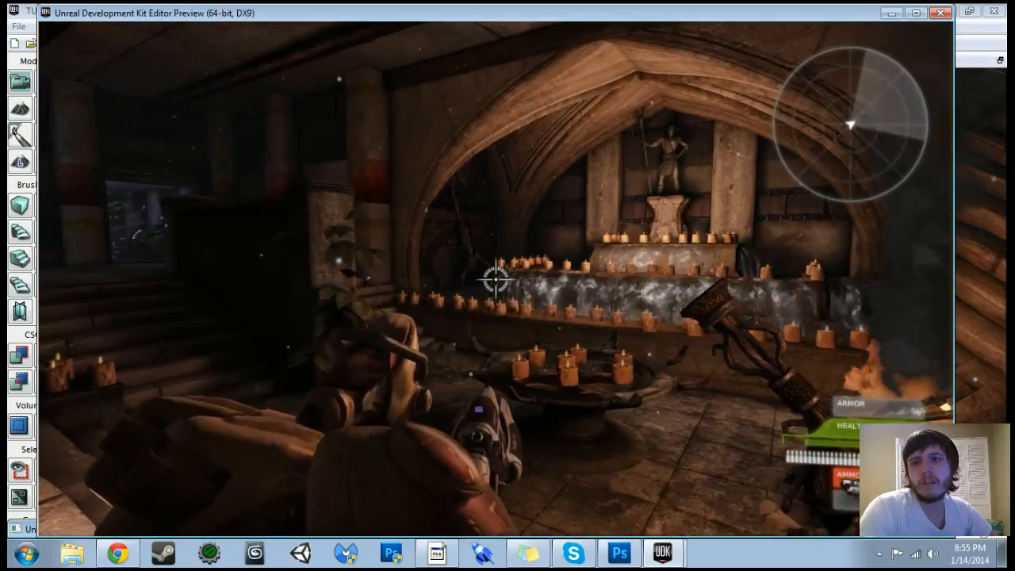
{"action": "key", "text": "w"}
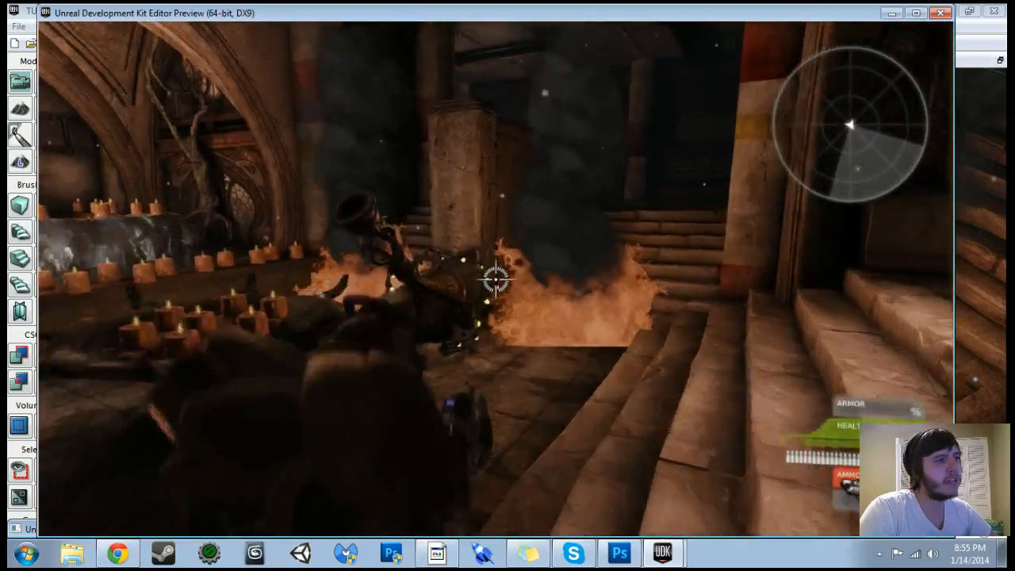
{"action": "key", "text": "Escape"}
- Examine the fountain area and check the properties of the P_WaterMist emitter in front of the stone pillar
{"action": "right_click_drag", "start_coordinate": [507, 302], "coordinate": [396, 214]}
{"action": "left_click_drag", "start_coordinate": [507, 302], "coordinate": [515, 250]}
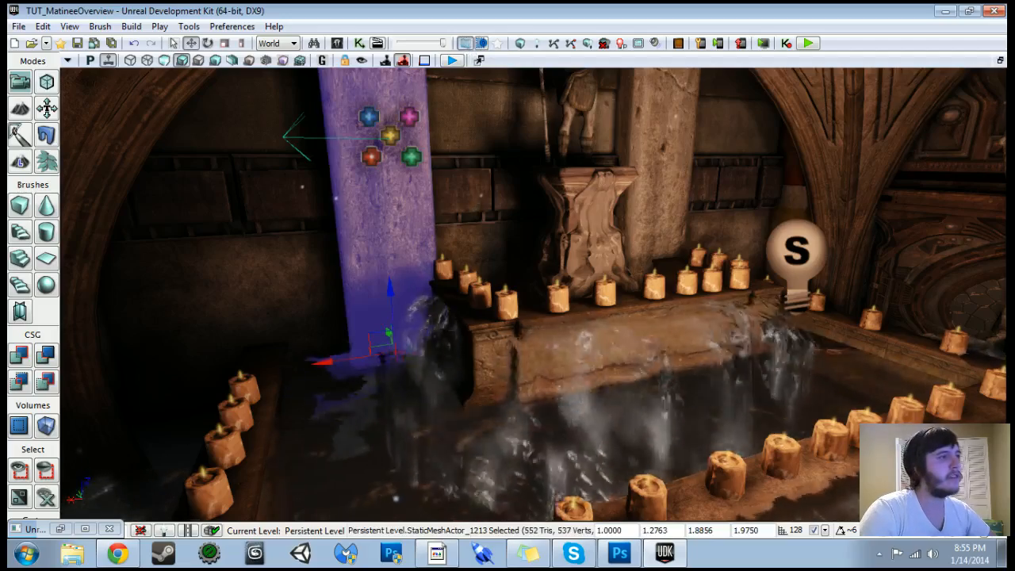
{"action": "mouse_move", "coordinate": [507, 293]}
{"action": "right_mouse_down"}
{"action": "mouse_move", "coordinate": [456, 345]}
{"action": "mouse_move", "coordinate": [500, 309]}
{"action": "right_mouse_up"}
{"action": "left_click_drag", "start_coordinate": [500, 309], "coordinate": [500, 372]}
{"action": "left_click_drag", "start_coordinate": [507, 230], "coordinate": [488, 182]}
{"action": "key", "text": "F4"}
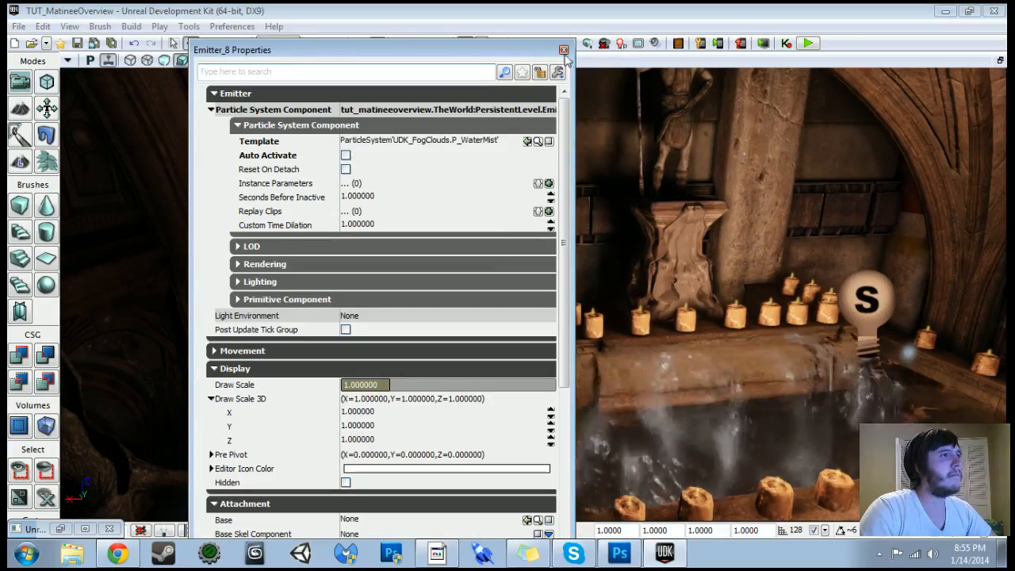
{"action": "left_click", "coordinate": [564, 51]}
{"action": "mouse_move", "coordinate": [567, 246]}
{"action": "left_mouse_down"}
{"action": "mouse_move", "coordinate": [575, 194]}
{"action": "mouse_move", "coordinate": [587, 242]}
{"action": "mouse_move", "coordinate": [573, 242]}
{"action": "left_mouse_up"}
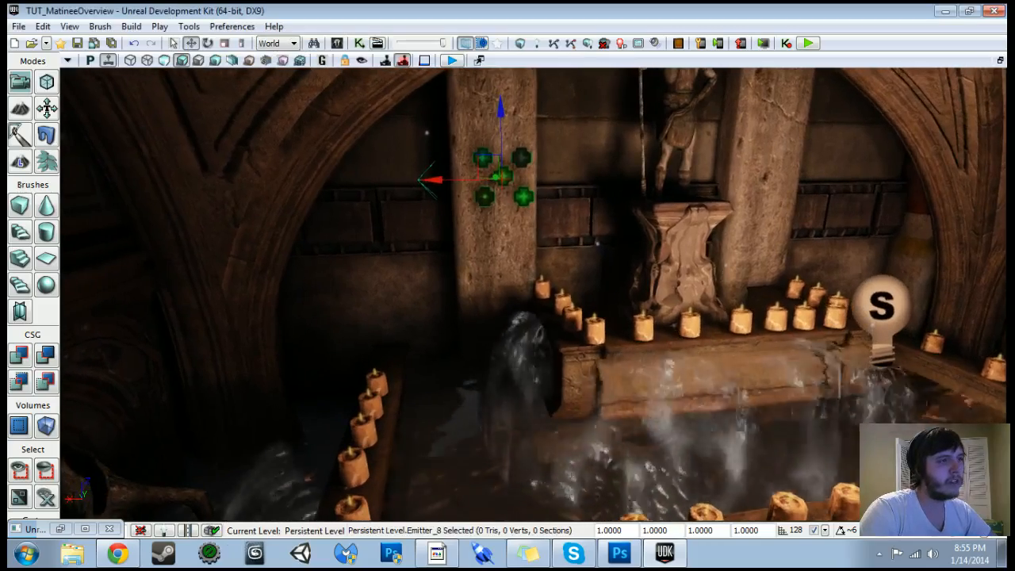
- Select the eight waterfall InterpActors along the upper and lower ledges of the candlelit fountain
{"action": "left_click", "coordinate": [684, 258]}
{"action": "left_click_drag", "start_coordinate": [684, 258], "coordinate": [686, 282]}
{"action": "left_click", "coordinate": [681, 269]}
{"action": "left_click", "coordinate": [246, 254], "text": "ctrl"}
{"action": "left_click", "coordinate": [273, 218], "text": "ctrl"}
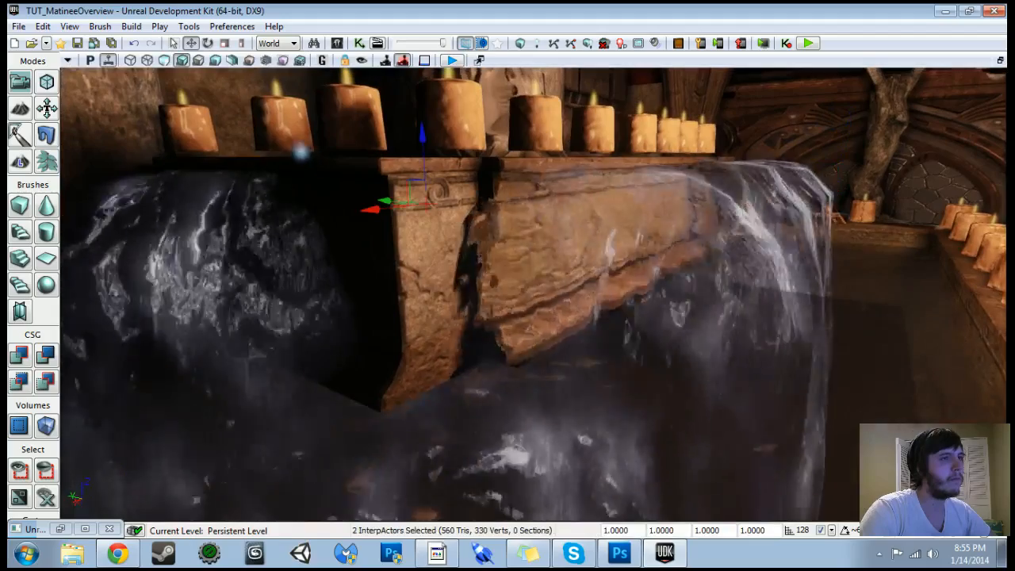
{"action": "left_click_drag", "start_coordinate": [299, 154], "coordinate": [373, 103]}
{"action": "left_click", "coordinate": [475, 333], "text": "ctrl"}
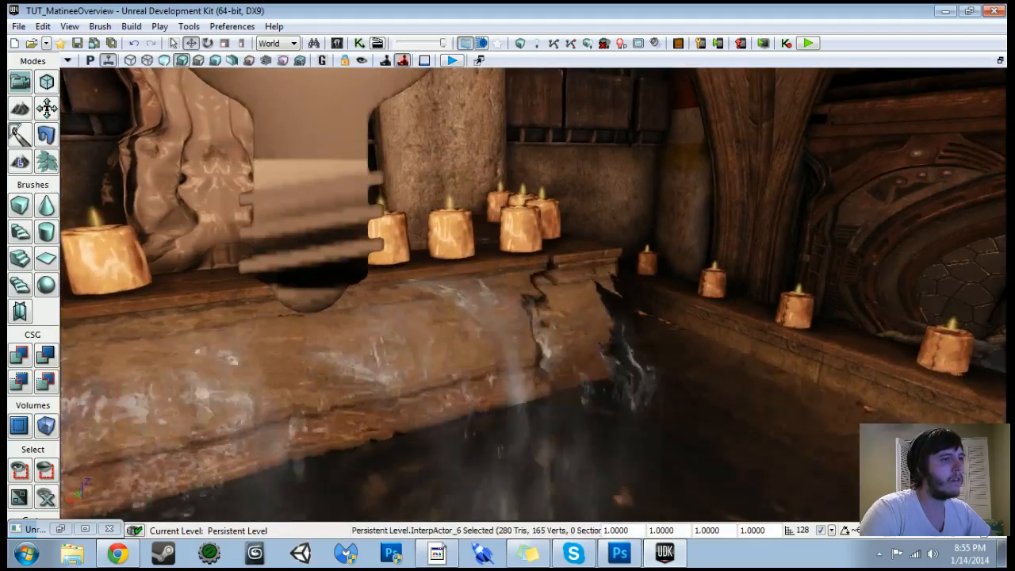
{"action": "left_click", "coordinate": [491, 494], "text": "ctrl"}
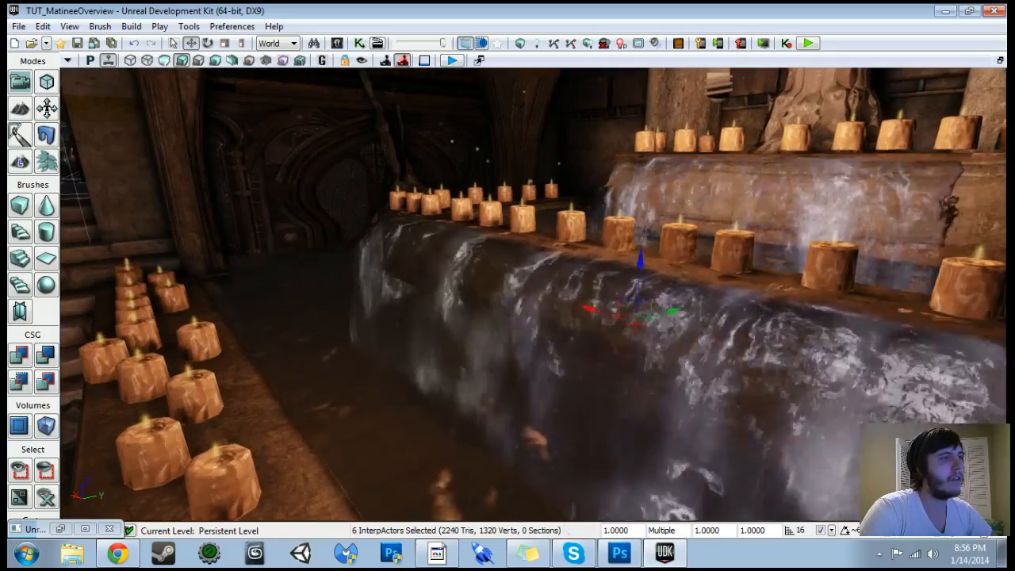
{"action": "left_click", "coordinate": [501, 349], "text": "ctrl"}
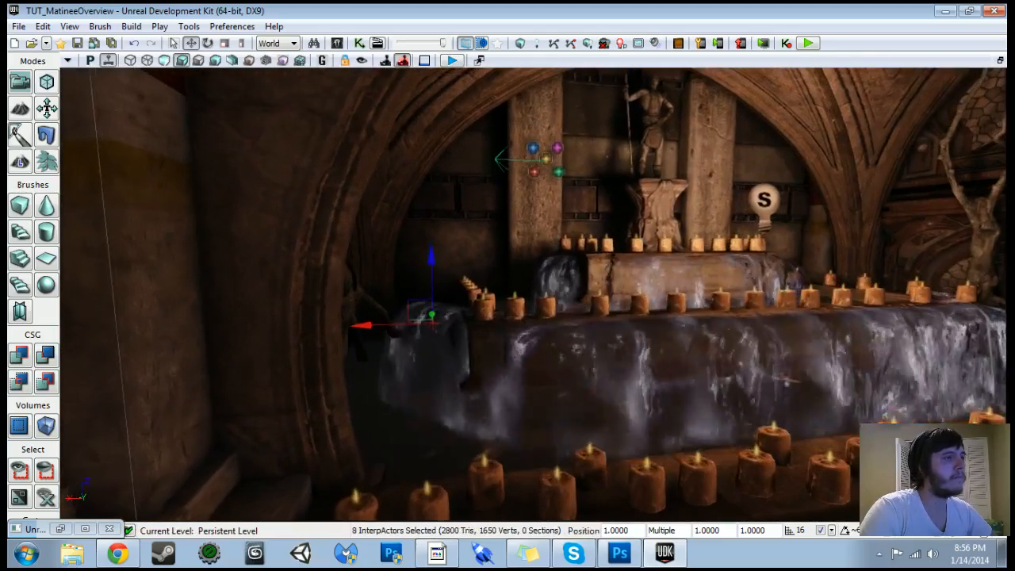
- Check the properties of the eight selected waterfall InterpActors at the fountain
{"action": "left_click_drag", "start_coordinate": [435, 256], "coordinate": [435, 133]}
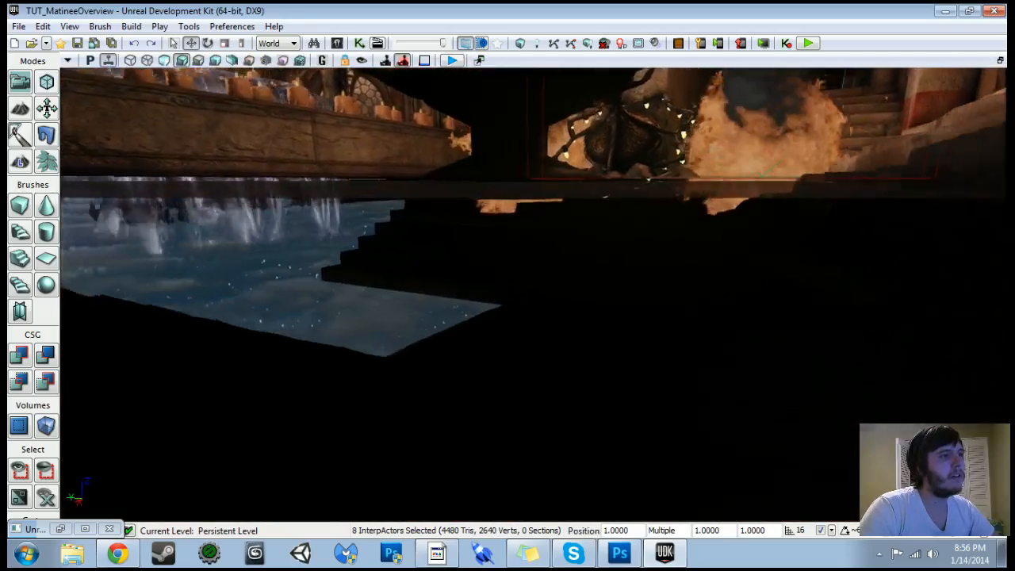
{"action": "right_click_drag", "start_coordinate": [555, 244], "coordinate": [503, 247]}
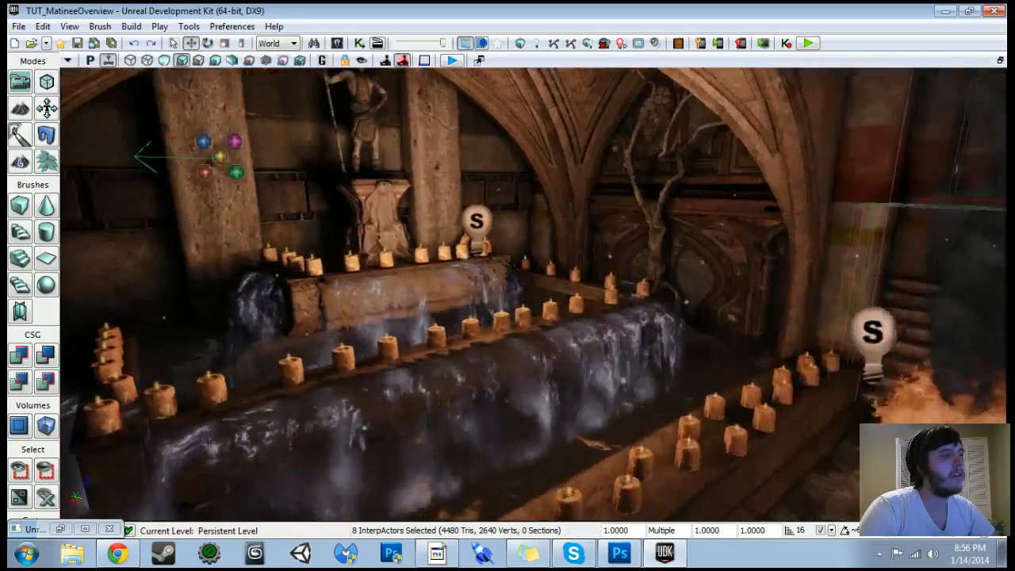
{"action": "key", "text": "F4"}
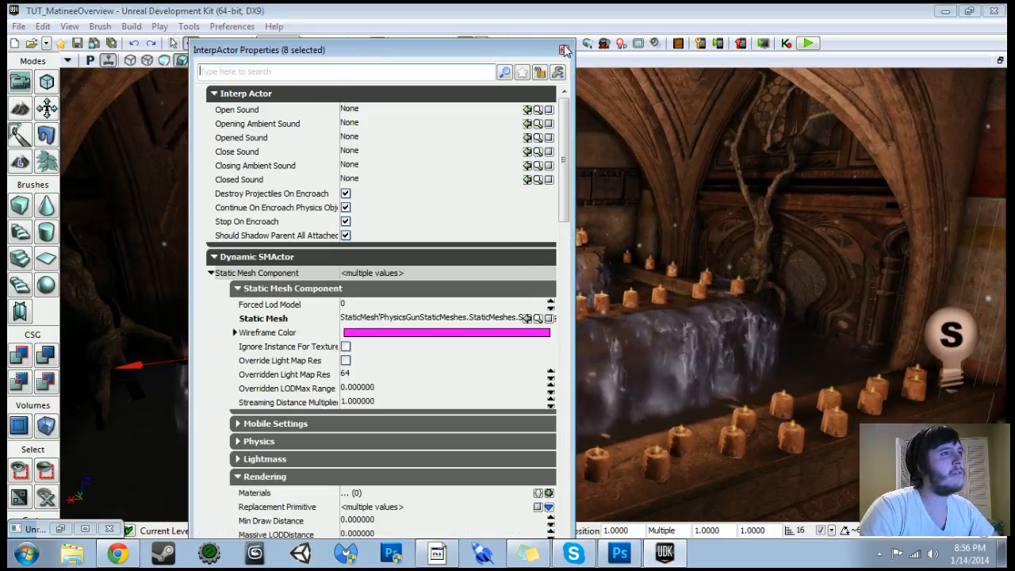
{"action": "left_click", "coordinate": [564, 50]}
- Add a Level Loaded event in empty space of the Kismet sequence, below the fire damage nodes
{"action": "left_click", "coordinate": [363, 41]}
{"action": "scroll", "coordinate": [389, 286], "scroll_direction": "down", "scroll_amount": 5}
{"action": "left_click_drag", "start_coordinate": [453, 333], "coordinate": [293, 443]}
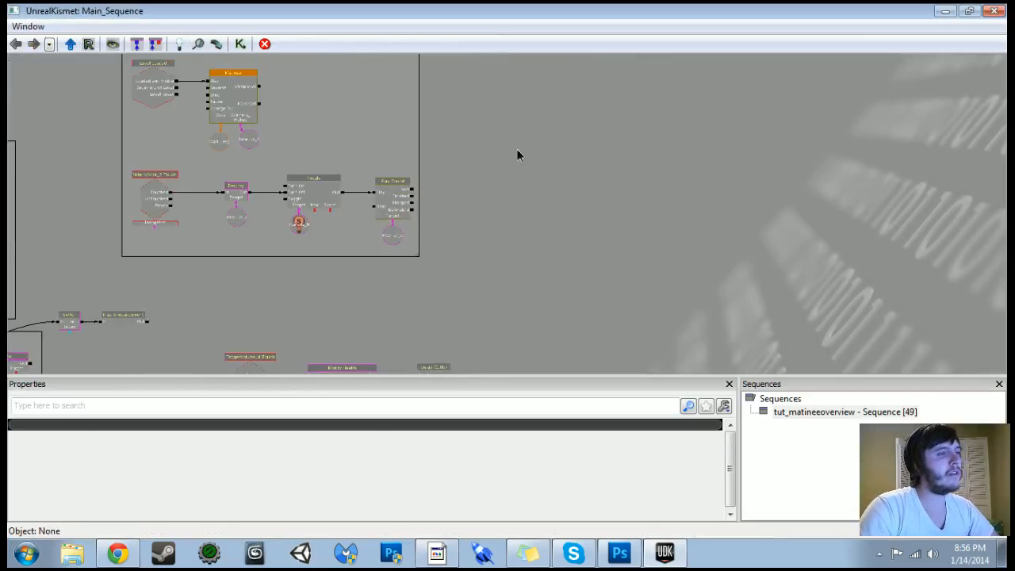
{"action": "left_click", "coordinate": [516, 154]}
{"action": "key", "text": "Delete"}
{"action": "scroll", "coordinate": [518, 158], "scroll_direction": "up", "scroll_amount": 1}
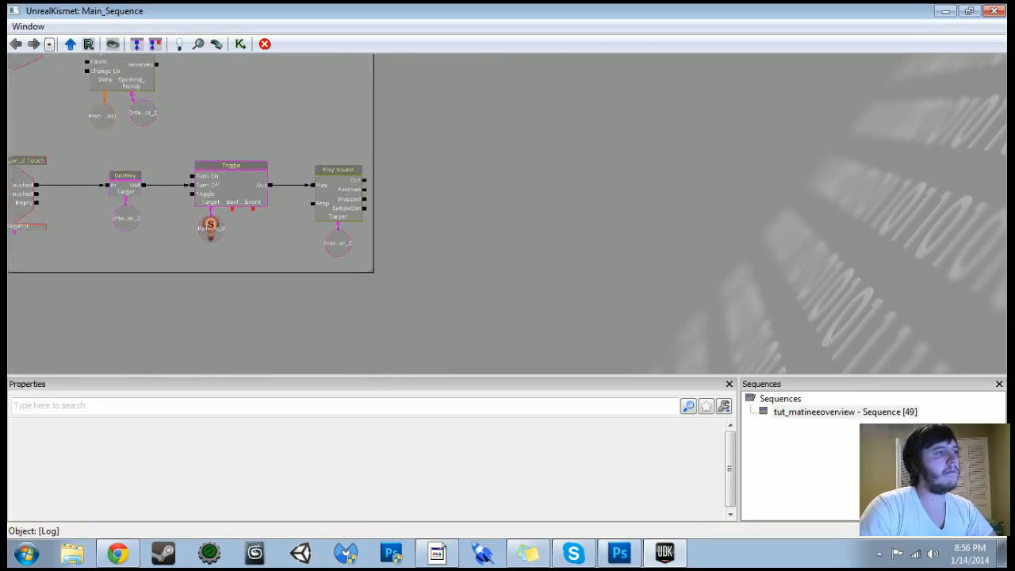
{"action": "left_click_drag", "start_coordinate": [388, 317], "coordinate": [572, 123]}
{"action": "left_click_drag", "start_coordinate": [352, 268], "coordinate": [391, 74]}
{"action": "scroll", "coordinate": [340, 210], "scroll_direction": "up", "scroll_amount": 1}
{"action": "right_click", "coordinate": [341, 193]}
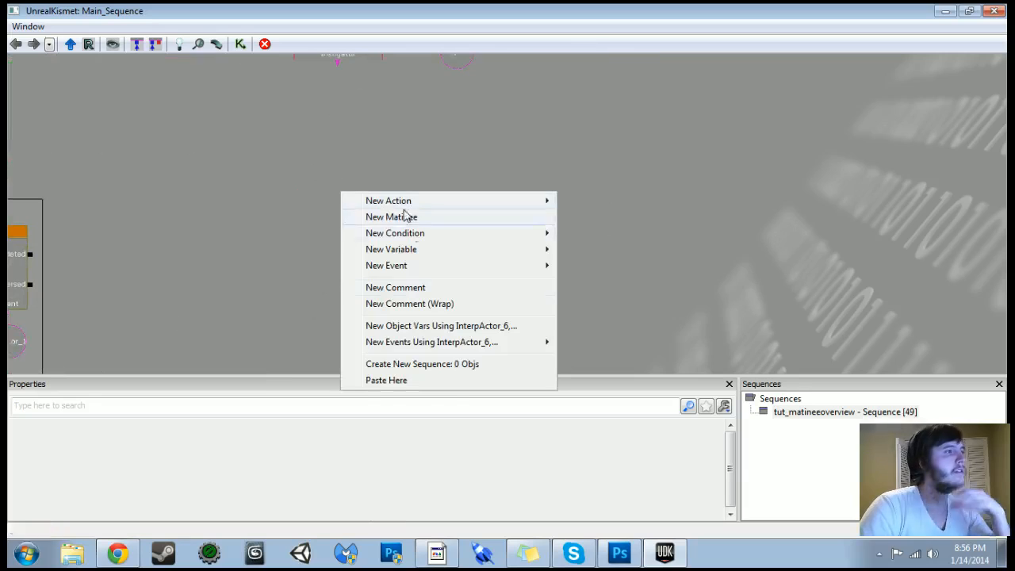
{"action": "mouse_move", "coordinate": [410, 268]}
{"action": "left_click", "coordinate": [626, 380]}
{"action": "left_click_drag", "start_coordinate": [509, 240], "coordinate": [439, 240]}
- Add a Toggle Hidden action beside the Level Loaded event and wire Loaded and Visible to its Hide input
{"action": "right_click", "coordinate": [438, 217]}
{"action": "mouse_move", "coordinate": [504, 226]}
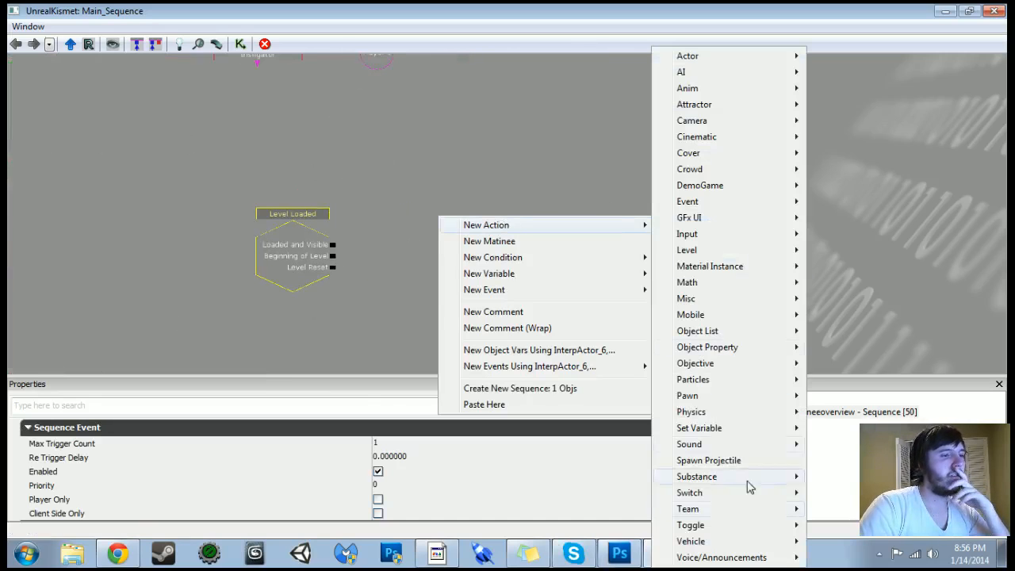
{"action": "mouse_move", "coordinate": [743, 529]}
{"action": "left_click", "coordinate": [842, 492]}
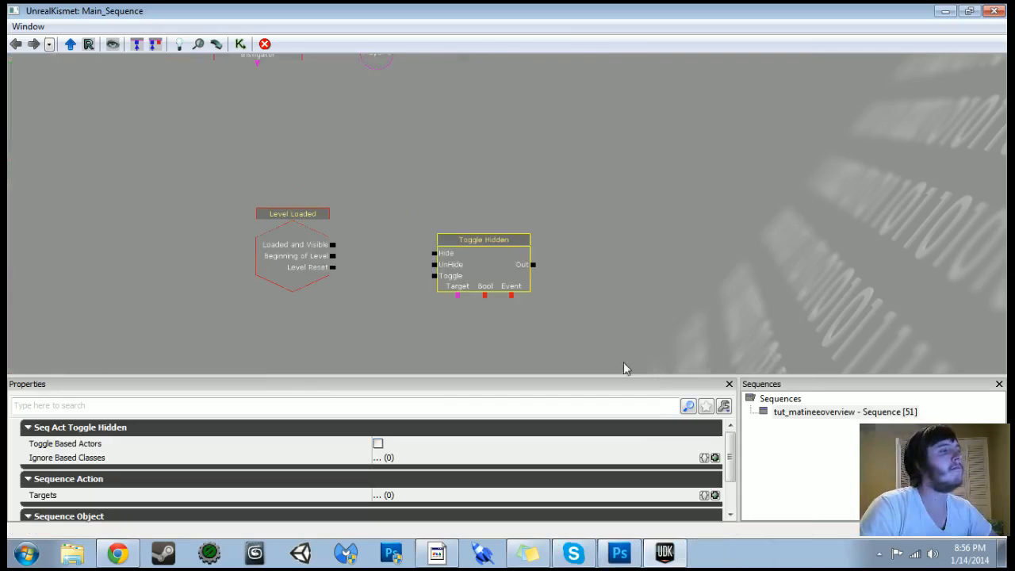
{"action": "left_click_drag", "start_coordinate": [333, 245], "coordinate": [466, 255]}
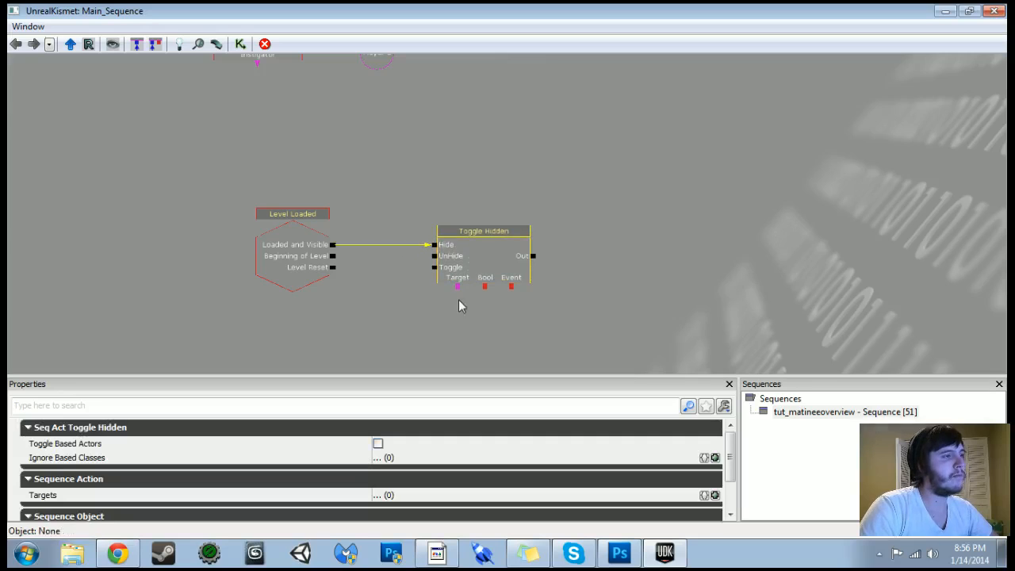
- Create object variables for the eight selected waterfall InterpActors on Toggle Hidden's Target and arrange them in a row below it
{"action": "right_click", "coordinate": [457, 287]}
{"action": "left_click", "coordinate": [488, 295]}
{"action": "scroll", "coordinate": [523, 285], "scroll_direction": "down", "scroll_amount": 2}
{"action": "left_click_drag", "start_coordinate": [556, 239], "coordinate": [463, 280], "text": "ctrl"}
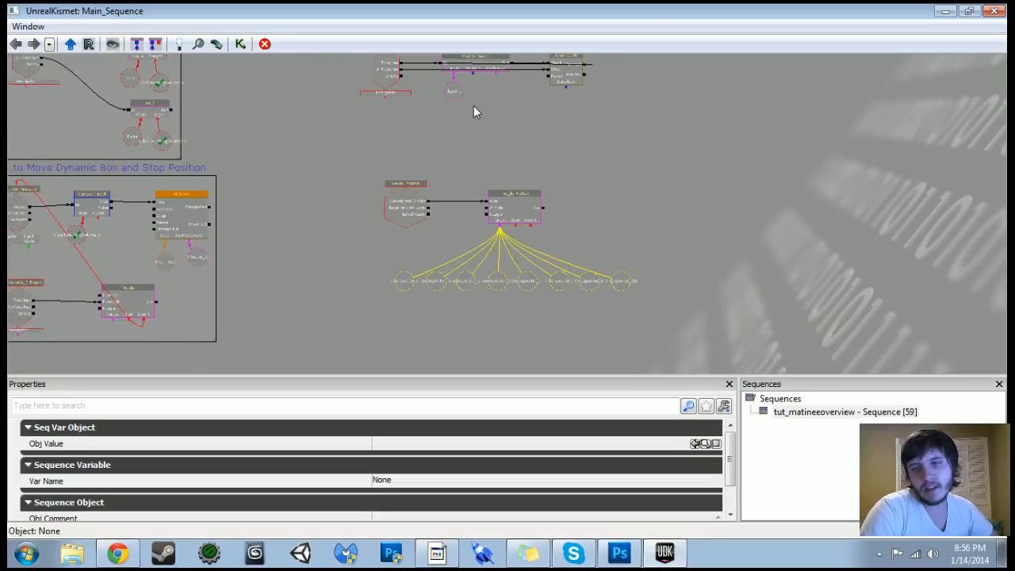
- Play the level from the floor near the candle-filled bowl and walk around the fountain and fires to test the waterfall hiding
{"action": "left_click", "coordinate": [945, 12]}
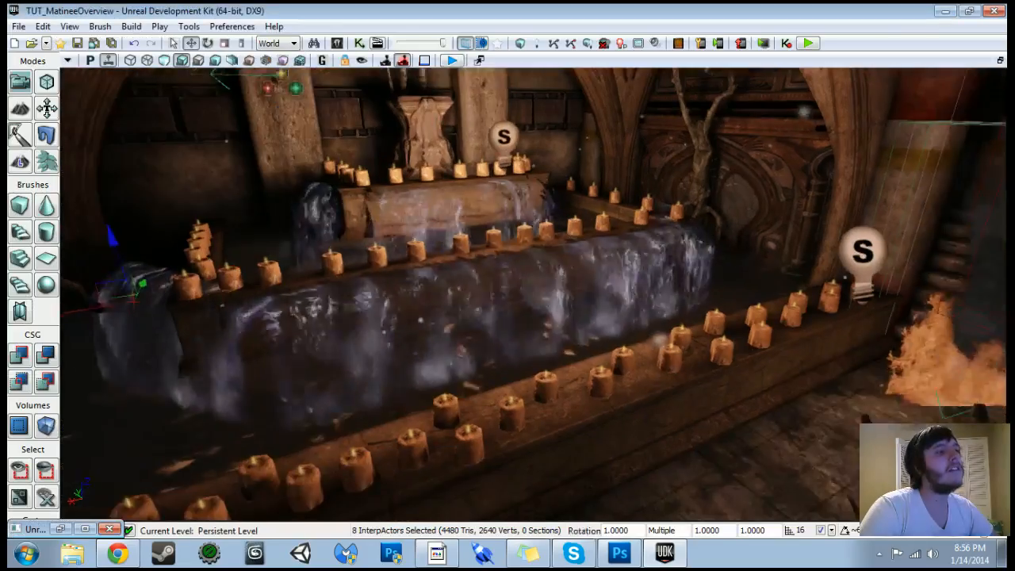
{"action": "right_click_drag", "start_coordinate": [598, 373], "coordinate": [599, 419]}
{"action": "right_click", "coordinate": [599, 419]}
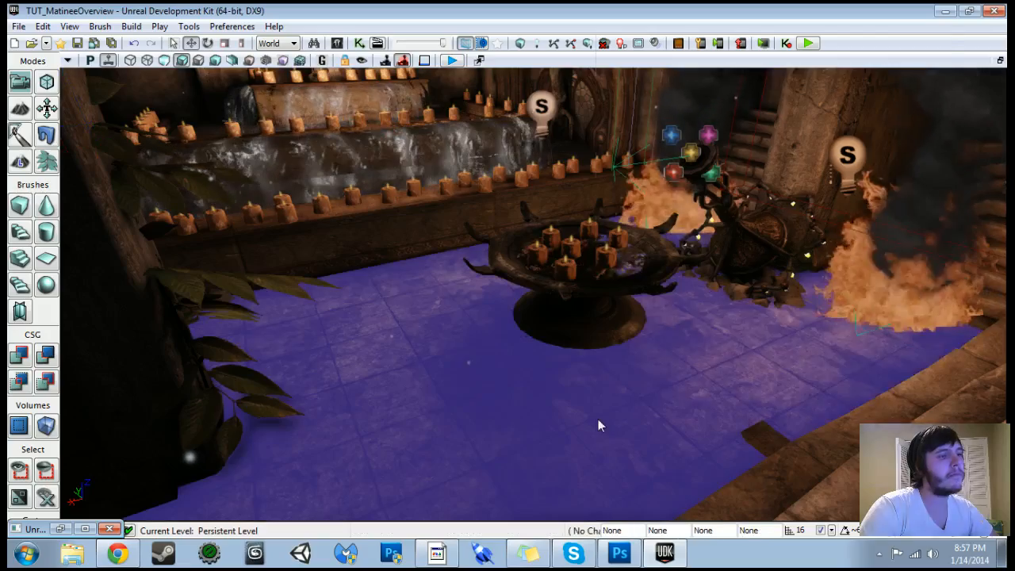
{"action": "left_click", "coordinate": [643, 391]}
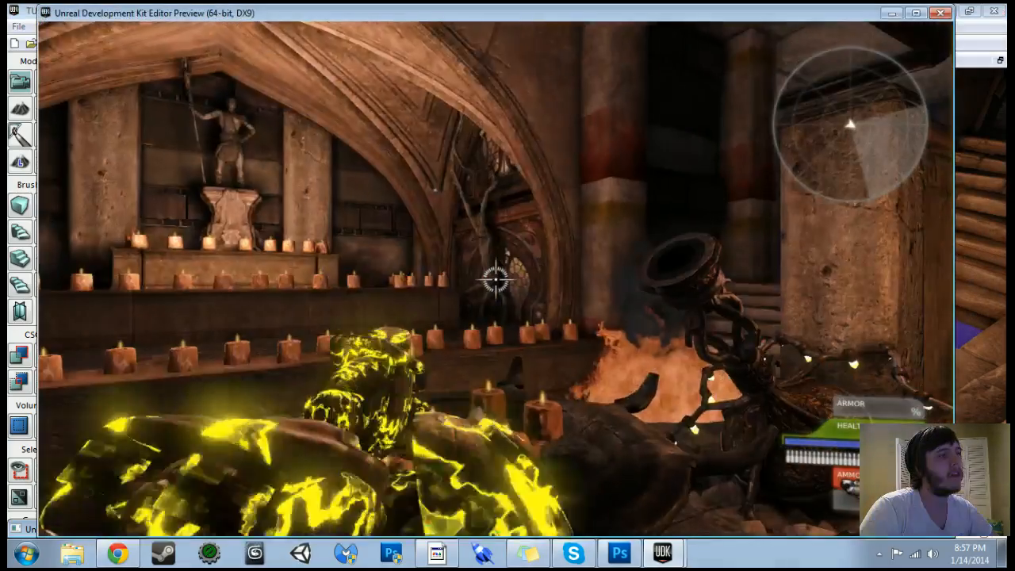
{"action": "key", "text": "w"}
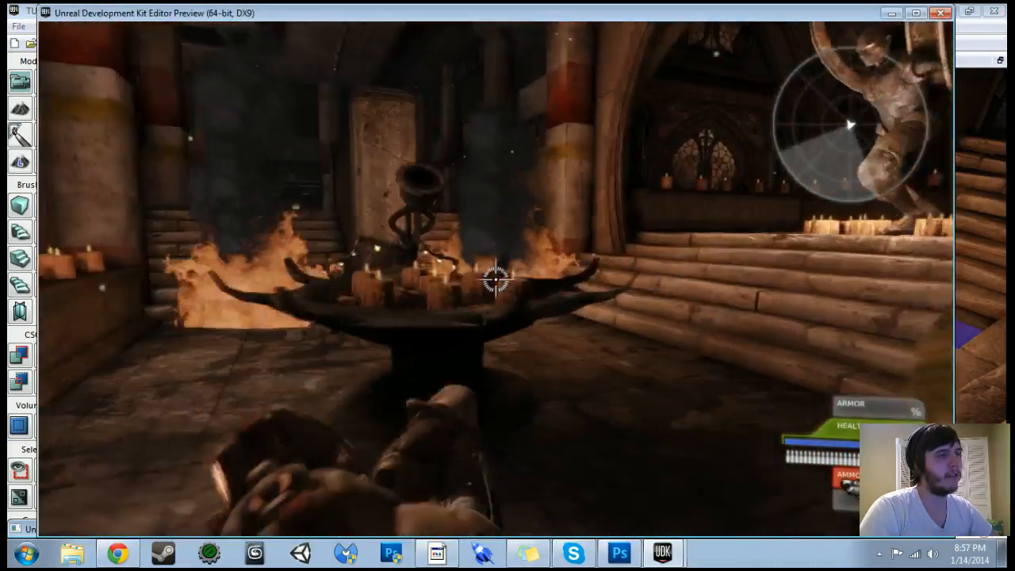
{"action": "key", "text": "w"}
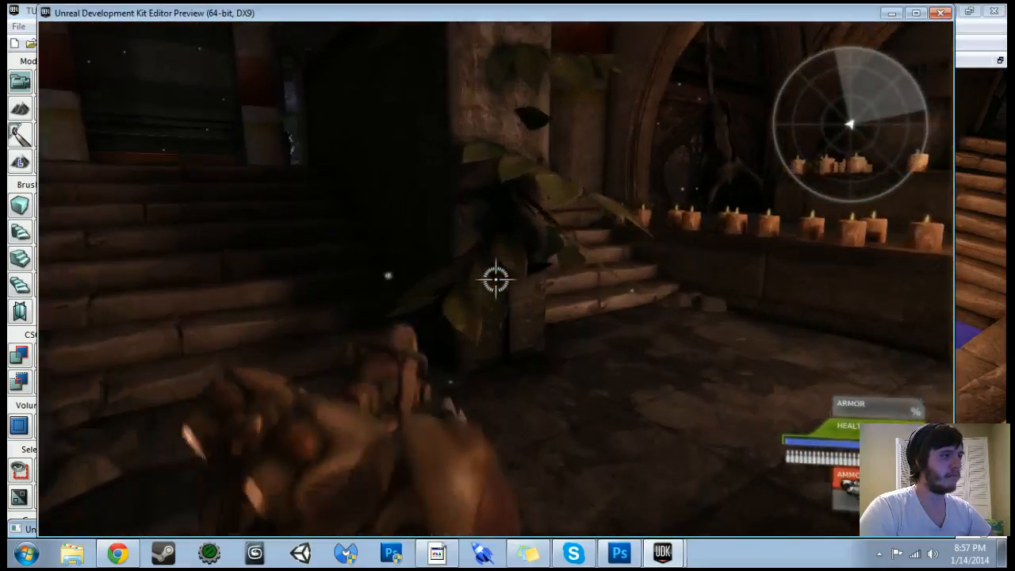
{"action": "key", "text": "w"}
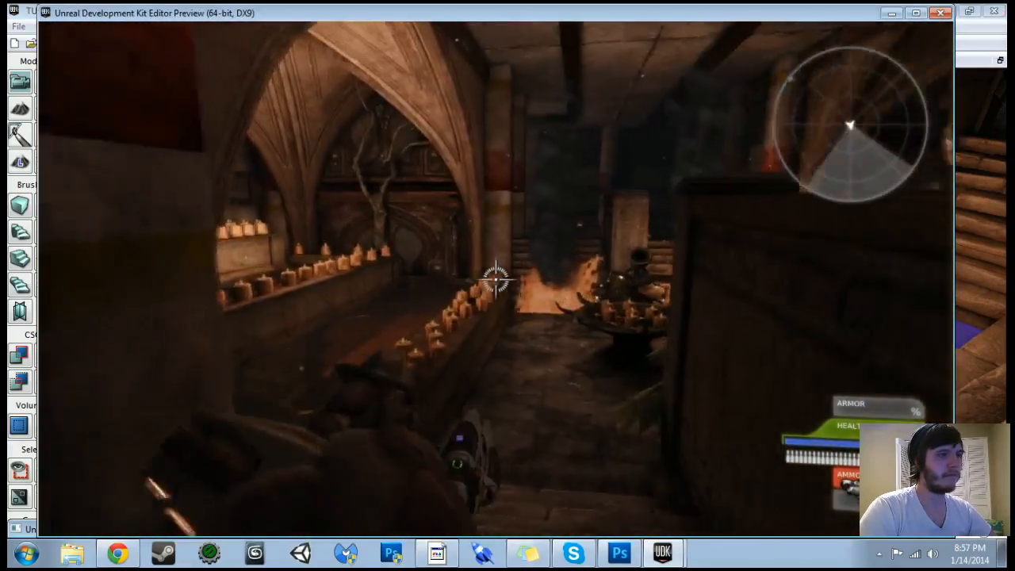
{"action": "key", "text": "w"}
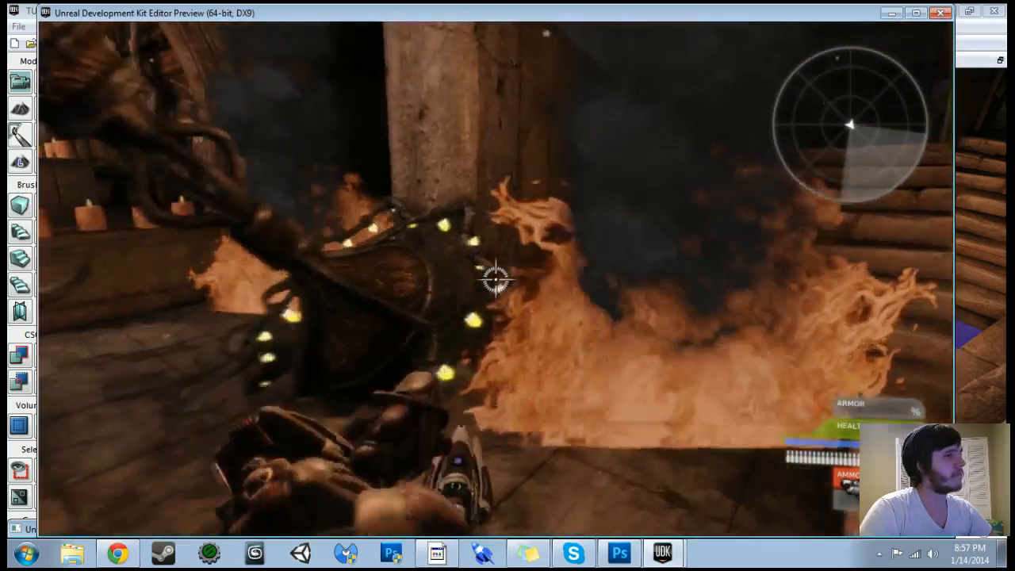
{"action": "key", "text": "w"}
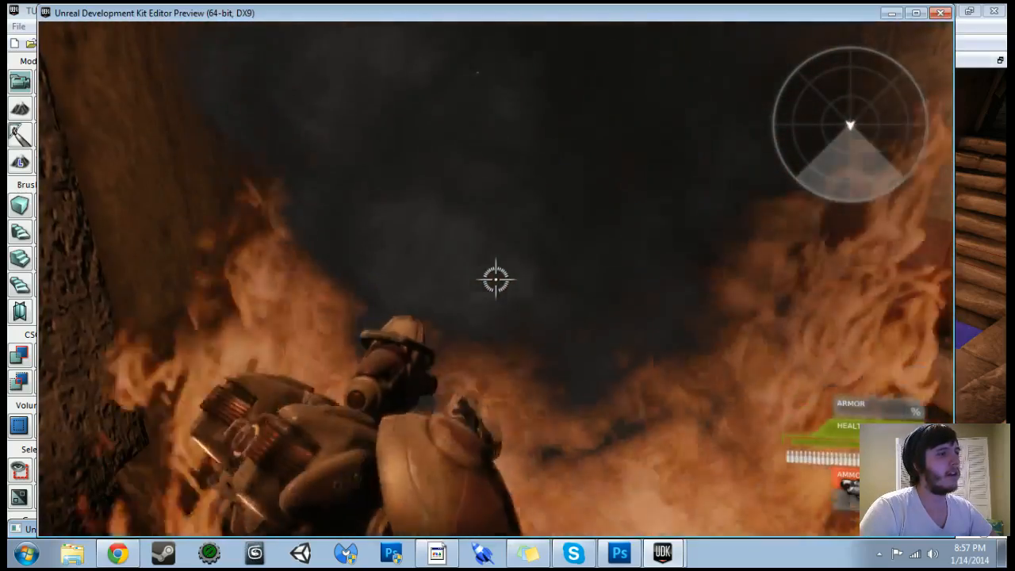
{"action": "key", "text": "w"}
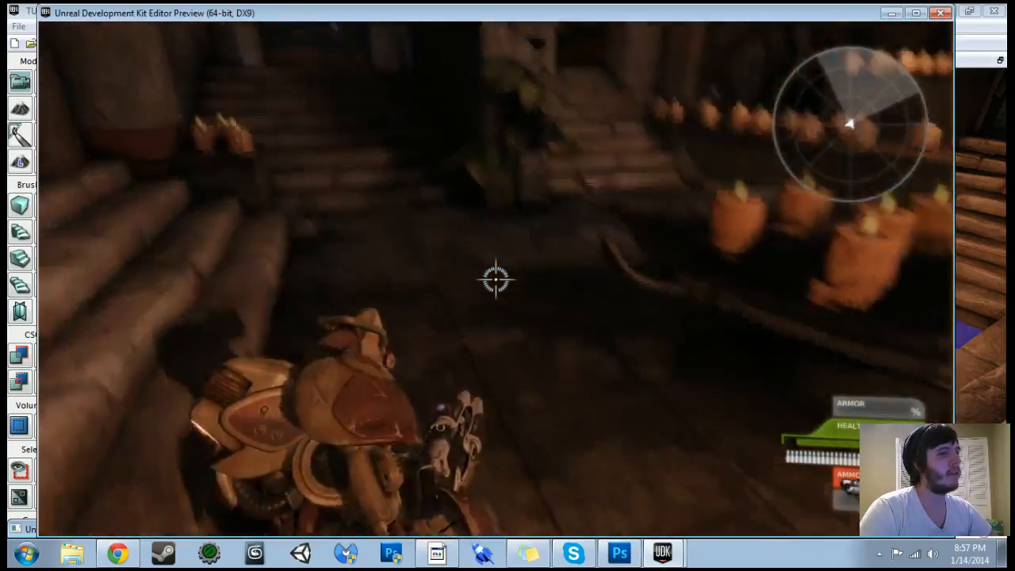
{"action": "key", "text": "Escape"}
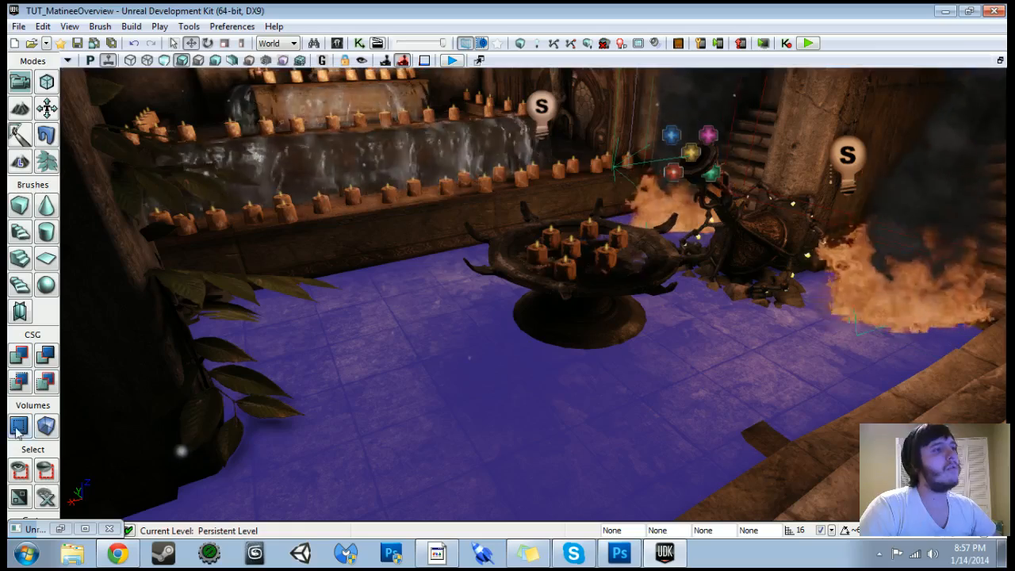
- Examine the generator room's doorway trigger volume and the two triggers in front of the generators
{"action": "key", "text": "w"}
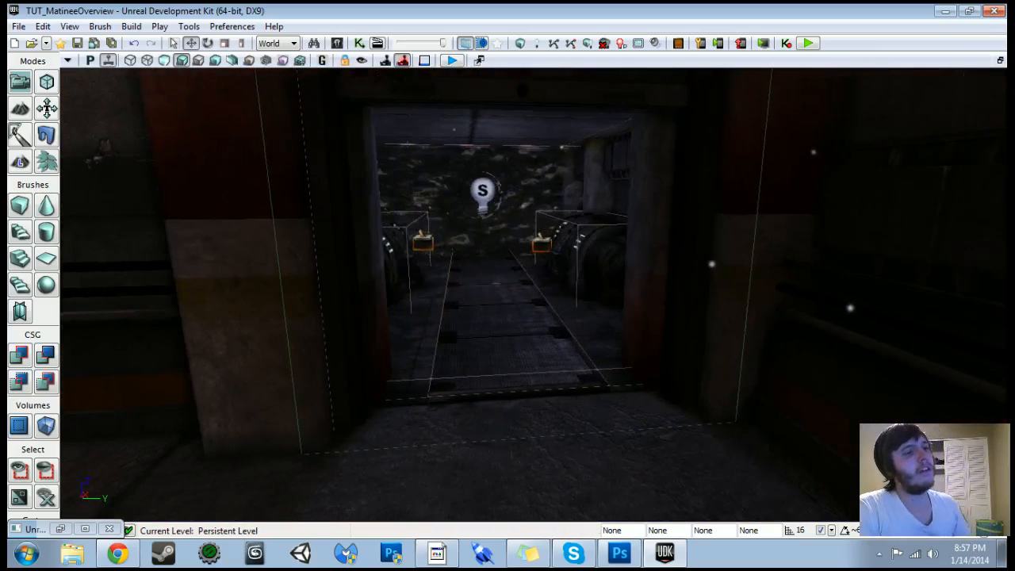
{"action": "left_click", "coordinate": [752, 263]}
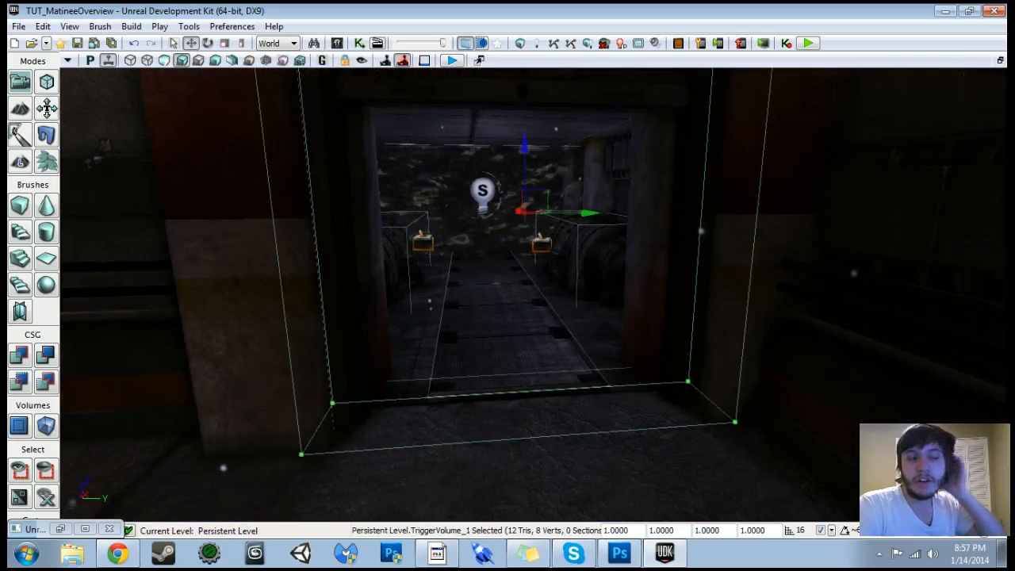
{"action": "key", "text": "w"}
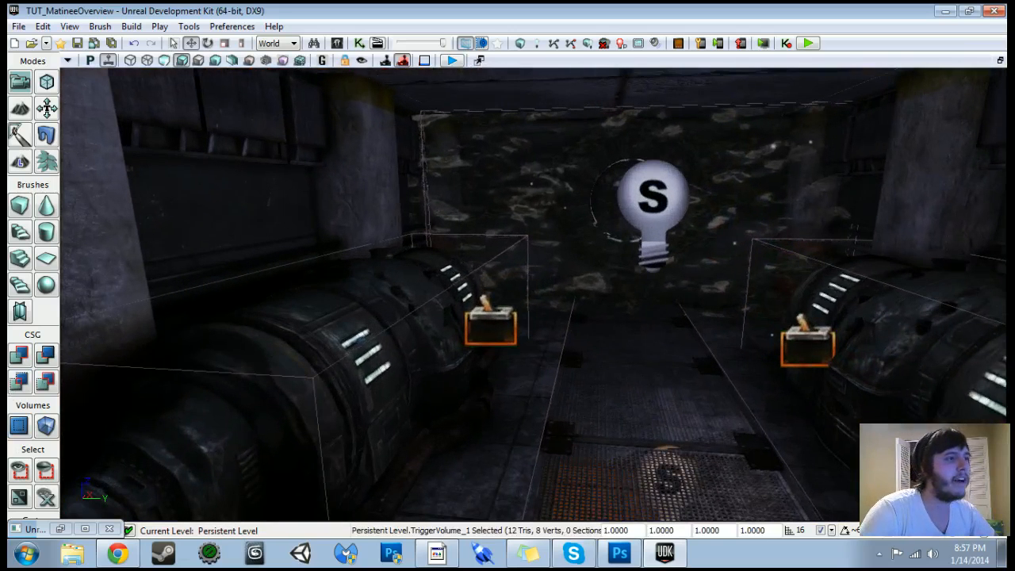
{"action": "key", "text": "s"}
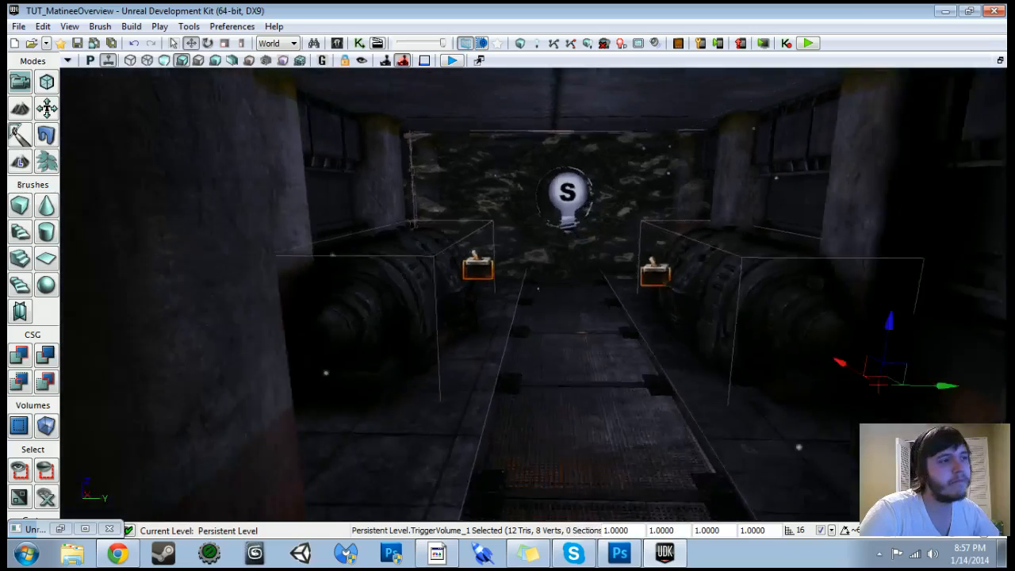
{"action": "key", "text": "w"}
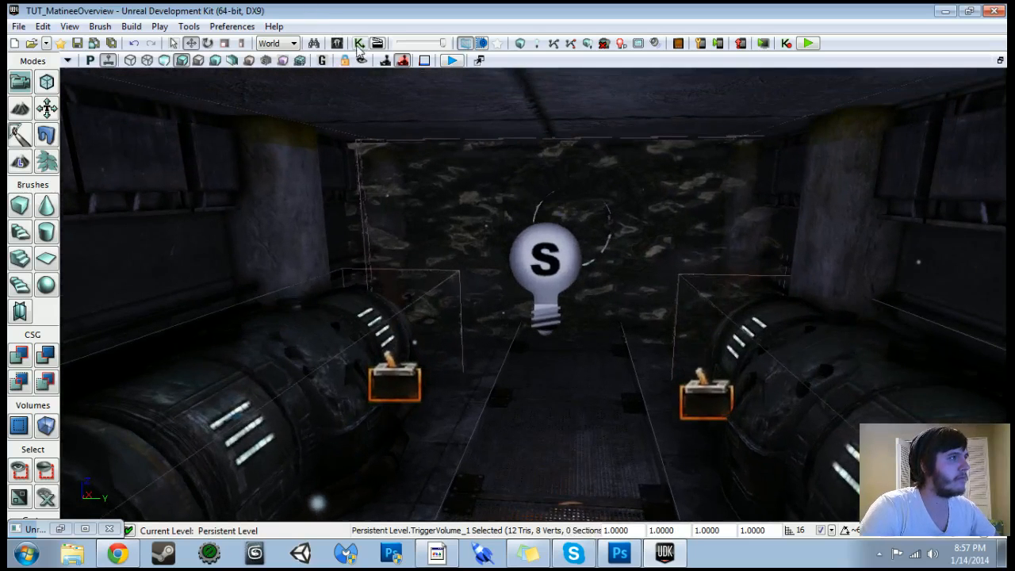
- Wrap the trigger volume's Modify Health and Delay nodes in Kismet in a comment box titled "Fire Damage Sequence"
{"action": "left_click", "coordinate": [359, 43]}
{"action": "scroll", "coordinate": [442, 251], "scroll_direction": "down", "scroll_amount": 1}
{"action": "left_click_drag", "start_coordinate": [429, 205], "coordinate": [429, 299]}
{"action": "left_click_drag", "start_coordinate": [362, 132], "coordinate": [615, 203], "text": "ctrl+alt"}
{"action": "key", "text": "c"}
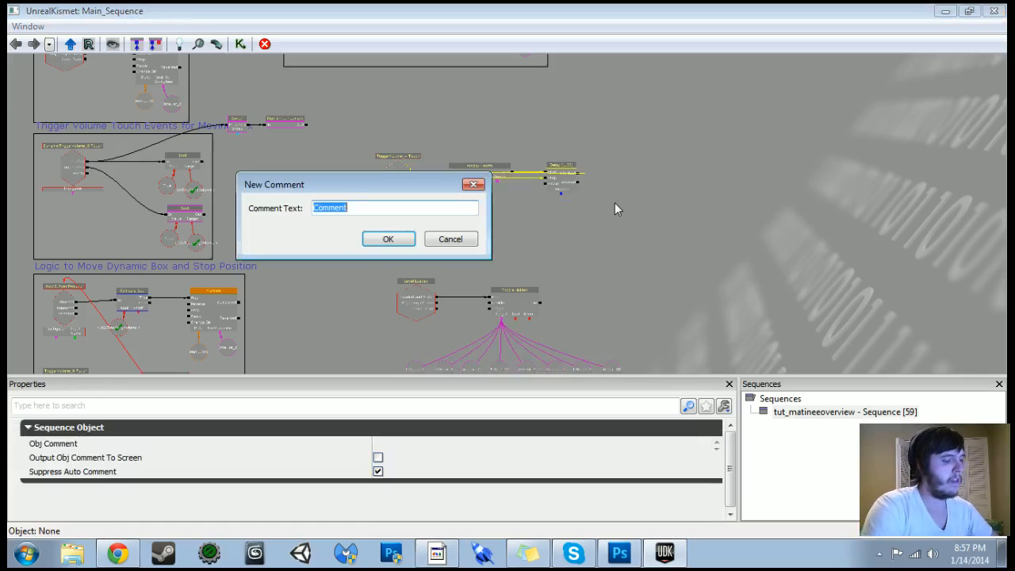
{"action": "type", "text": "Fire Damage Seque"}
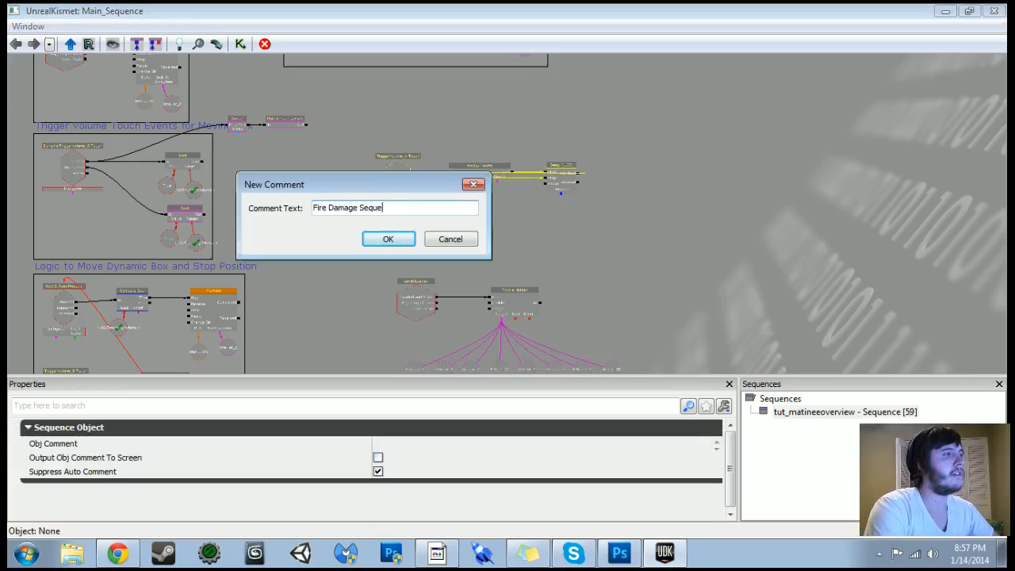
{"action": "type", "text": "nce"}
{"action": "key", "text": "Return"}
{"action": "left_click", "coordinate": [600, 228]}
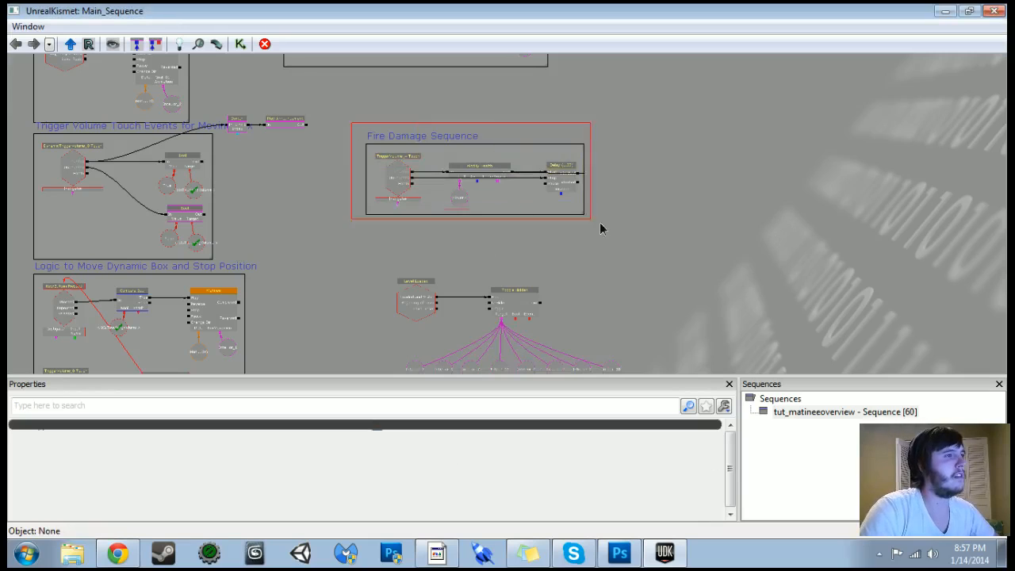
- Move the whole Fire Damage Sequence group up beside the comment box containing the Destroy, Toggle and Play Sound nodes
{"action": "left_click_drag", "start_coordinate": [600, 229], "coordinate": [604, 229], "text": "ctrl+alt"}
{"action": "scroll", "coordinate": [595, 210], "scroll_direction": "down", "scroll_amount": 3}
{"action": "left_click_drag", "start_coordinate": [551, 189], "coordinate": [618, 128]}
{"action": "left_click_drag", "start_coordinate": [608, 226], "coordinate": [536, 373]}
{"action": "left_click_drag", "start_coordinate": [548, 286], "coordinate": [679, 32], "text": "ctrl"}
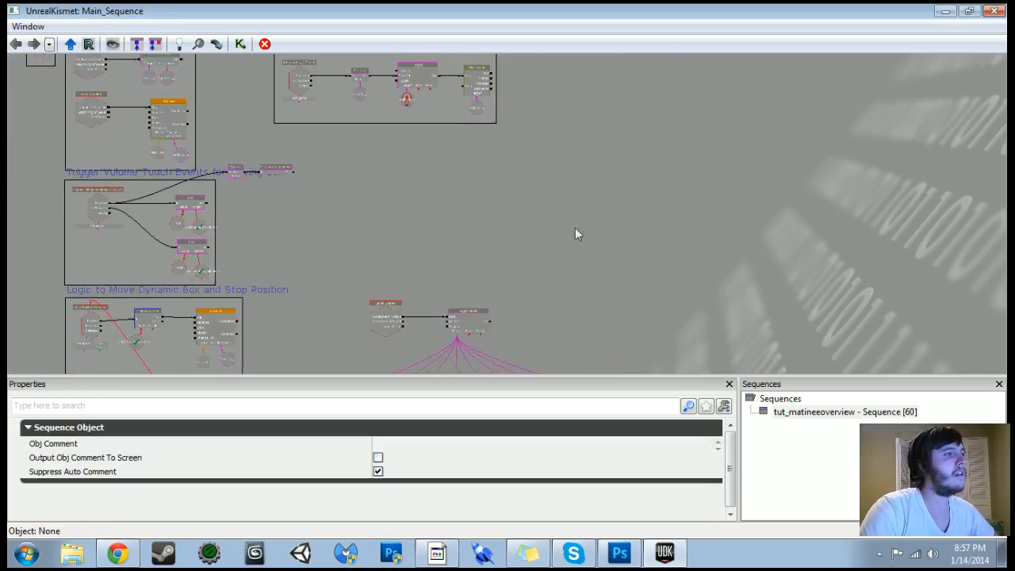
- Wrap the Level Loaded, Toggle Hidden and waterfall variable nodes in a comment box titled "Toggle Visibility of Water Falls"
{"action": "left_click_drag", "start_coordinate": [576, 233], "coordinate": [591, 141]}
{"action": "left_click_drag", "start_coordinate": [349, 157], "coordinate": [684, 317], "text": "ctrl+alt"}
{"action": "key", "text": "c"}
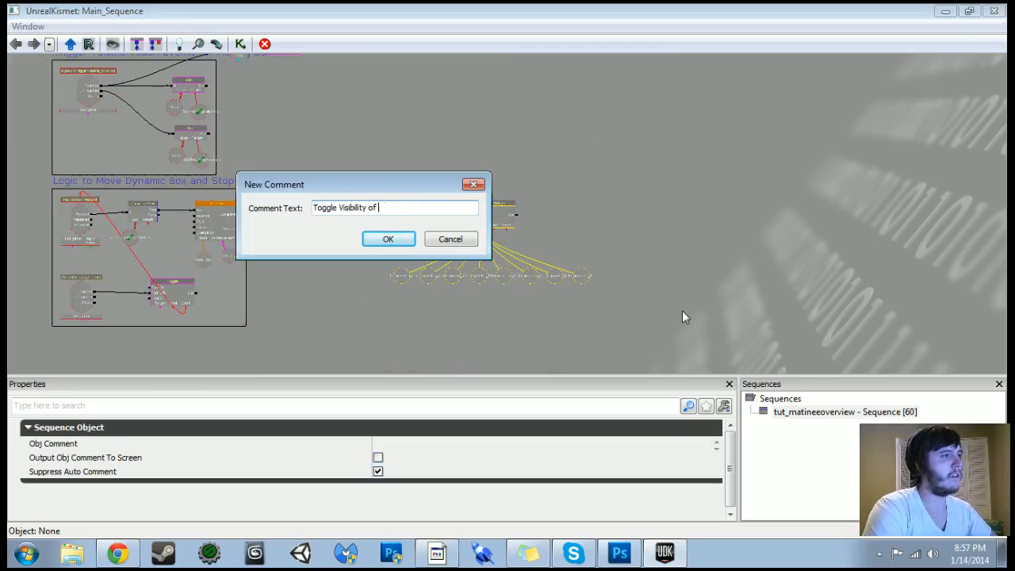
{"action": "type", "text": "Toggle Visibility of Water Falls"}
{"action": "key", "text": "Return"}
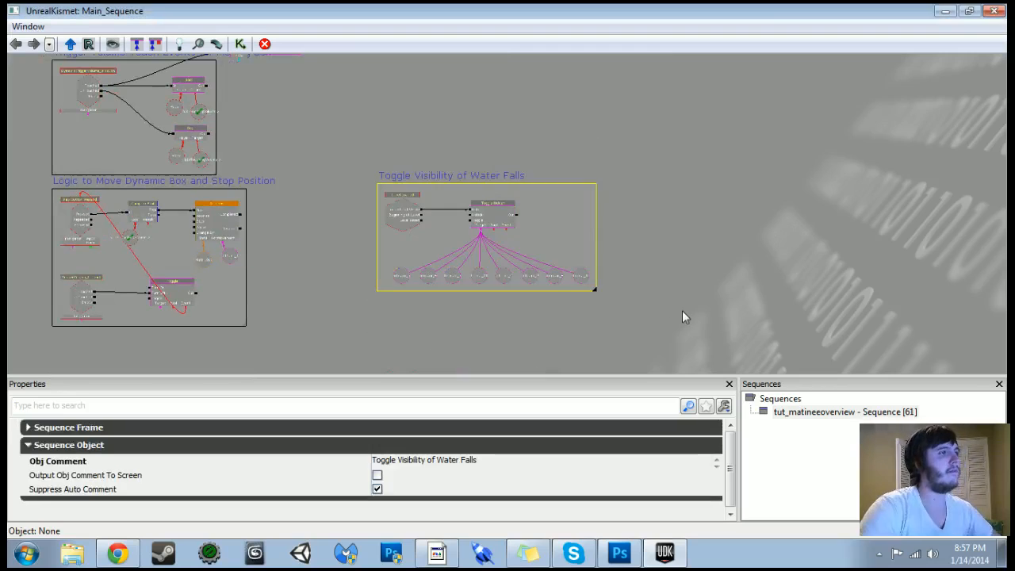
- Move the whole Toggle Visibility of Water Falls group directly beneath the Fire Damage Sequence group
{"action": "left_click_drag", "start_coordinate": [352, 149], "coordinate": [684, 321], "text": "ctrl+alt"}
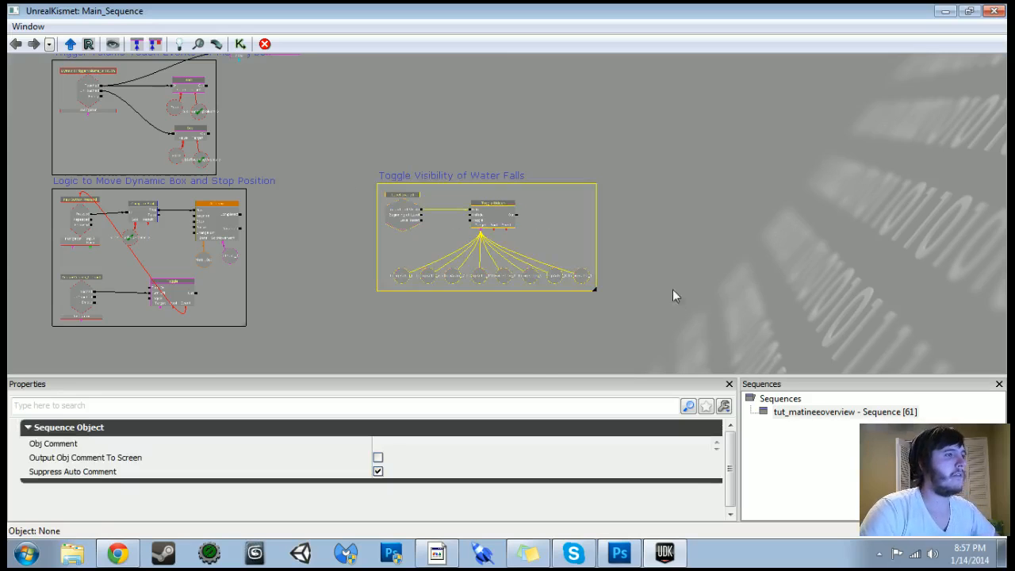
{"action": "left_click_drag", "start_coordinate": [662, 286], "coordinate": [605, 368]}
{"action": "left_click_drag", "start_coordinate": [444, 284], "coordinate": [550, 145], "text": "ctrl"}
{"action": "left_click_drag", "start_coordinate": [723, 218], "coordinate": [656, 355]}
{"action": "left_click_drag", "start_coordinate": [475, 299], "coordinate": [528, 174], "text": "ctrl"}
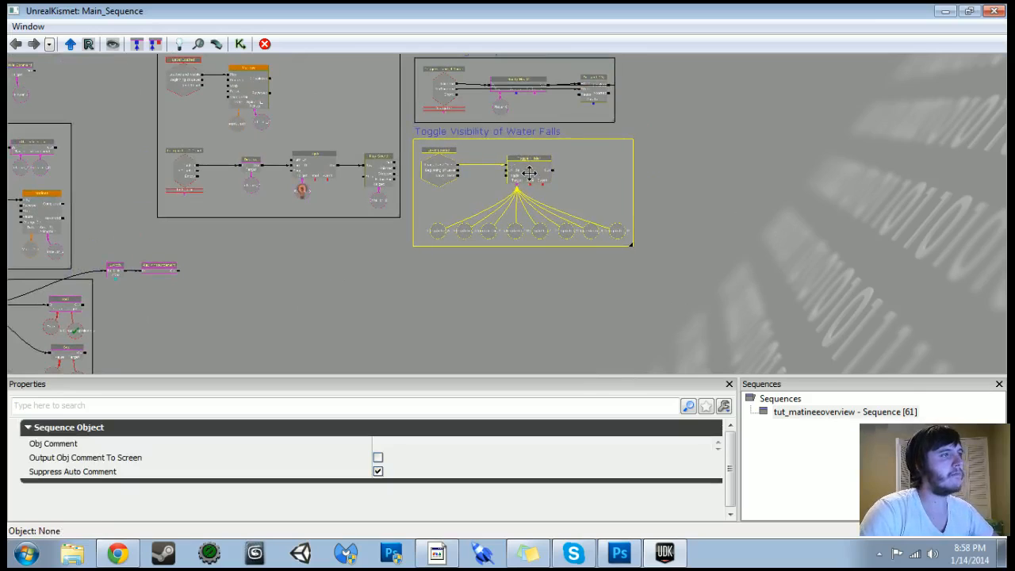
- Return to the level view and select the trigger in front of the left-hand generator
{"action": "left_click", "coordinate": [944, 11]}
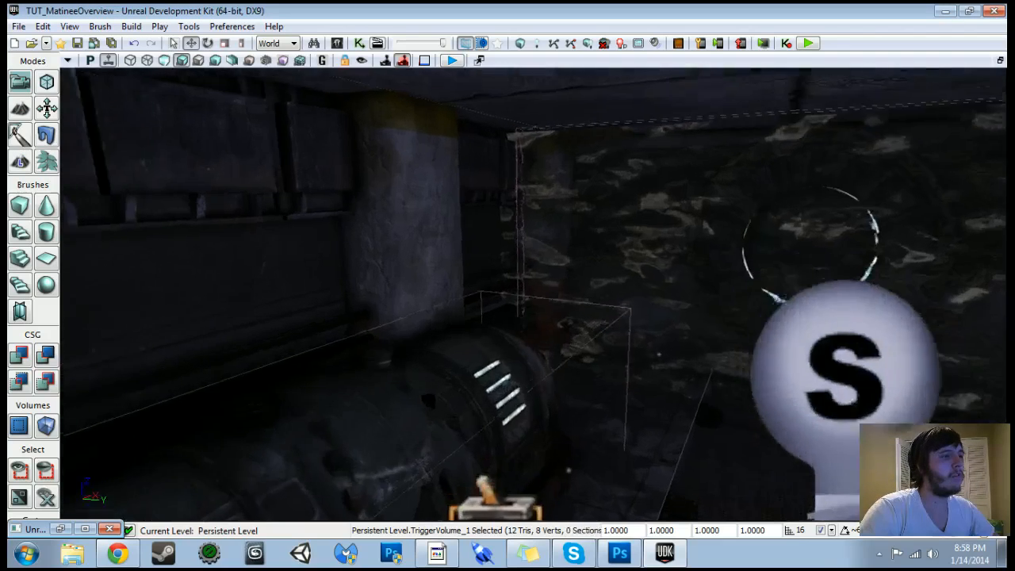
{"action": "left_click", "coordinate": [469, 316]}
{"action": "left_click_drag", "start_coordinate": [470, 315], "coordinate": [452, 381]}
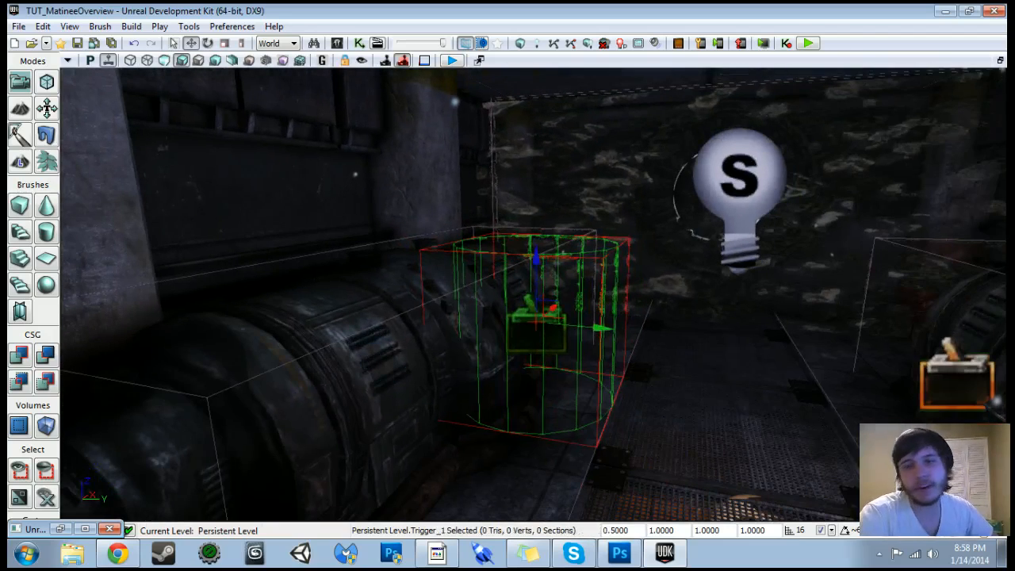
- Open Kismet and add a Touch event for the selected Trigger_1 below the Toggle Visibility of Water Falls group
{"action": "left_click_drag", "start_coordinate": [468, 321], "coordinate": [492, 333]}
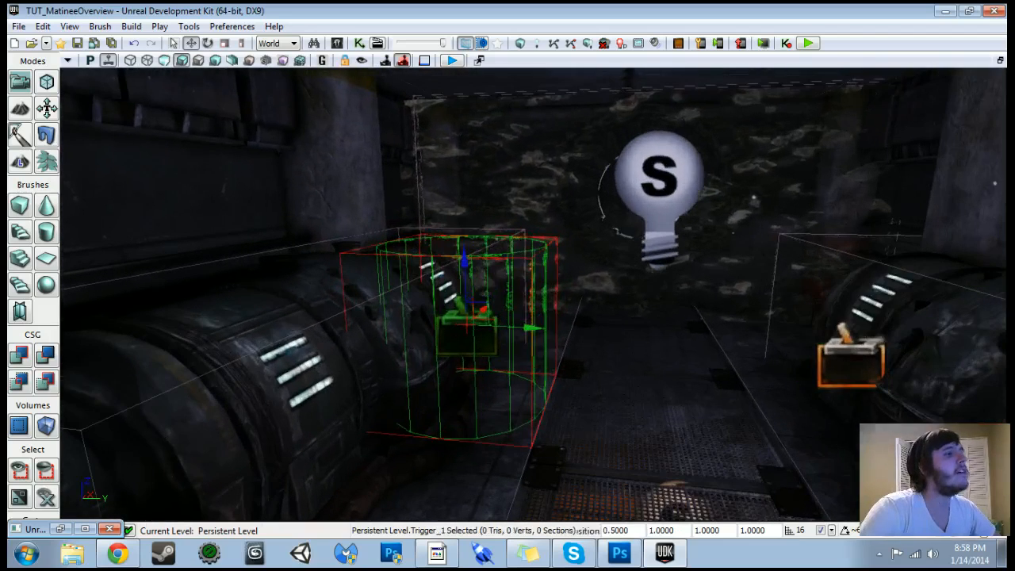
{"action": "left_click", "coordinate": [377, 43]}
{"action": "left_click", "coordinate": [359, 42]}
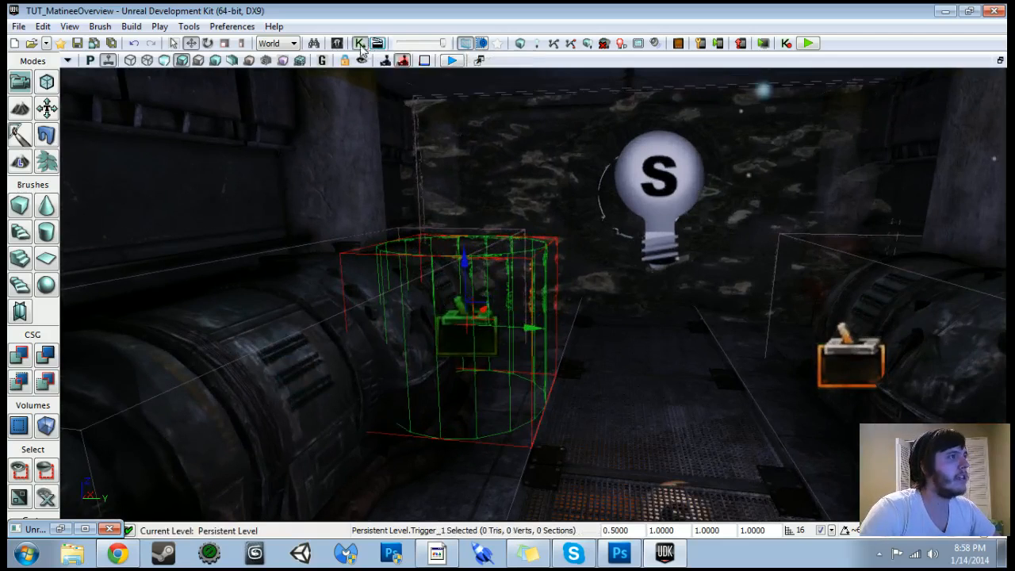
{"action": "scroll", "coordinate": [374, 252], "scroll_direction": "up", "scroll_amount": 4}
{"action": "right_click", "coordinate": [362, 242]}
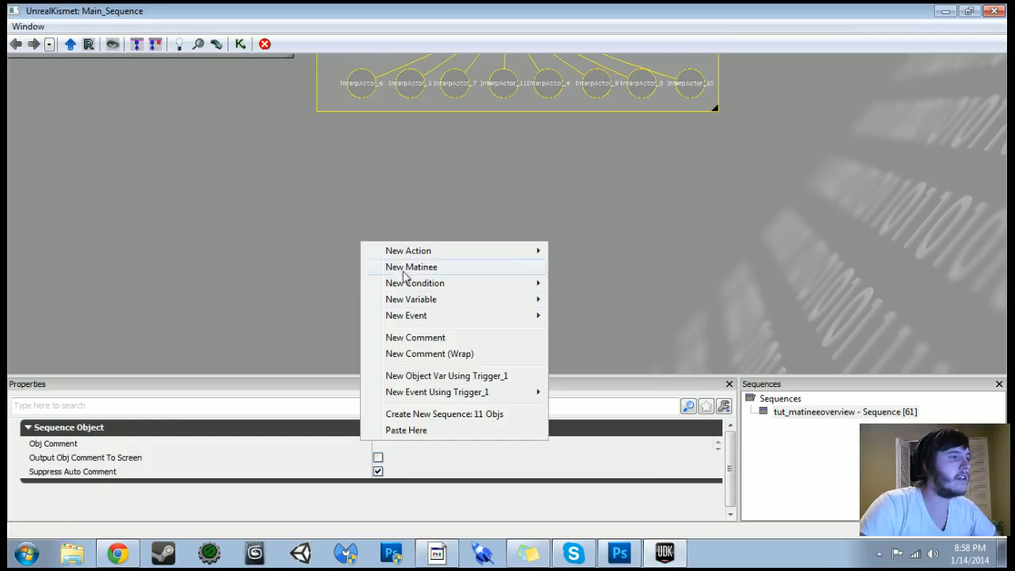
{"action": "mouse_move", "coordinate": [450, 396]}
{"action": "left_click", "coordinate": [621, 397]}
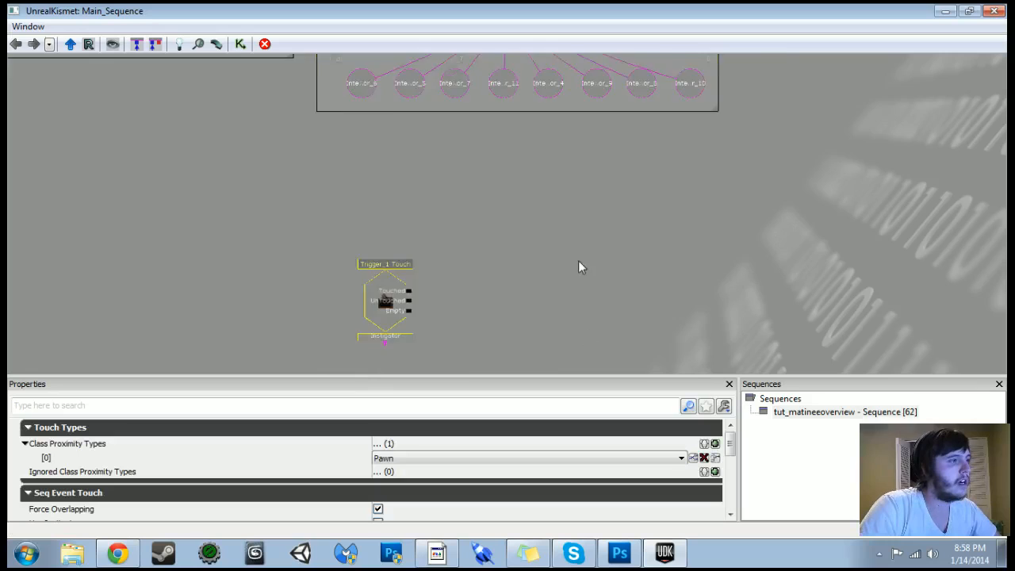
{"action": "left_click_drag", "start_coordinate": [578, 260], "coordinate": [513, 206]}
{"action": "right_click", "coordinate": [530, 207]}
{"action": "mouse_move", "coordinate": [560, 208]}
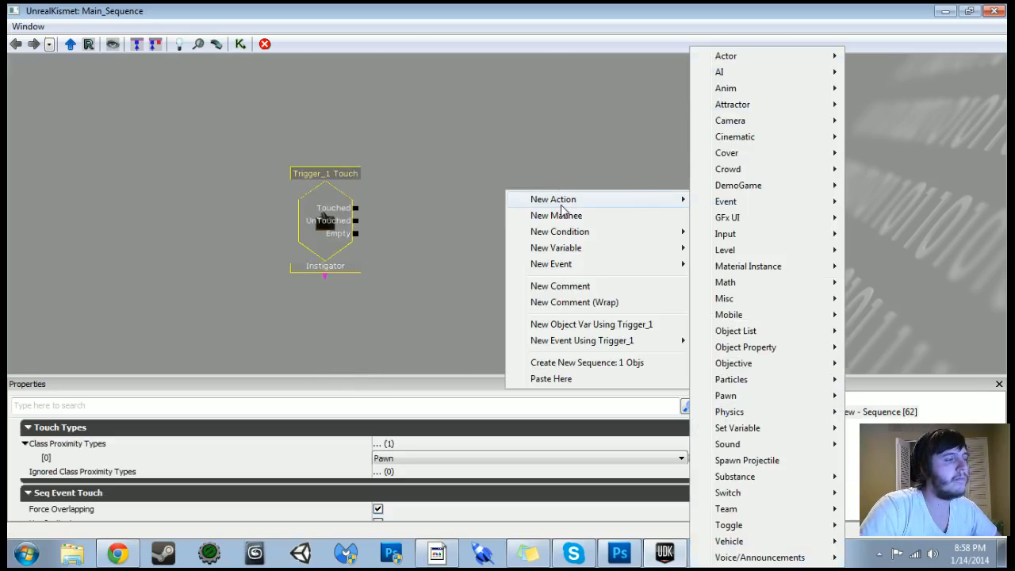
{"action": "left_click", "coordinate": [329, 231]}
{"action": "left_click_drag", "start_coordinate": [365, 291], "coordinate": [391, 215]}
{"action": "left_click", "coordinate": [343, 267]}
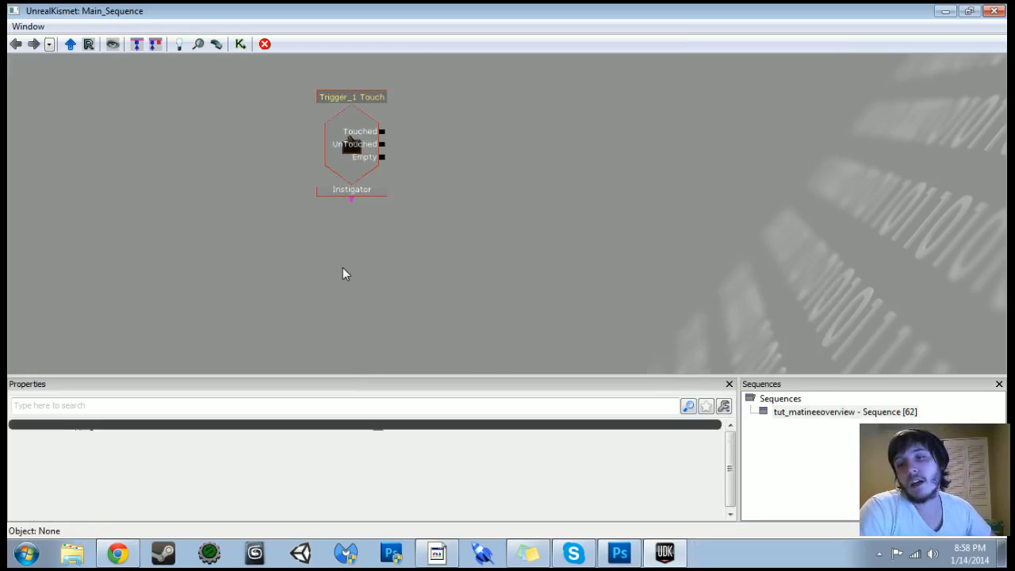
- Add a Used event for Trigger_1 and place it directly beneath the Trigger_1 Touch event
{"action": "right_click", "coordinate": [344, 273]}
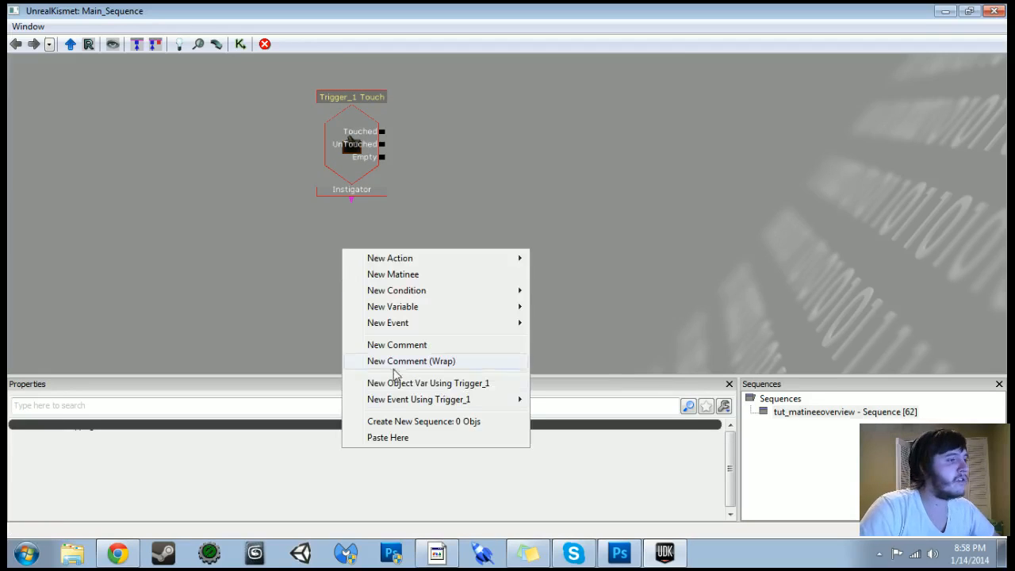
{"action": "mouse_move", "coordinate": [424, 406]}
{"action": "left_click", "coordinate": [604, 498]}
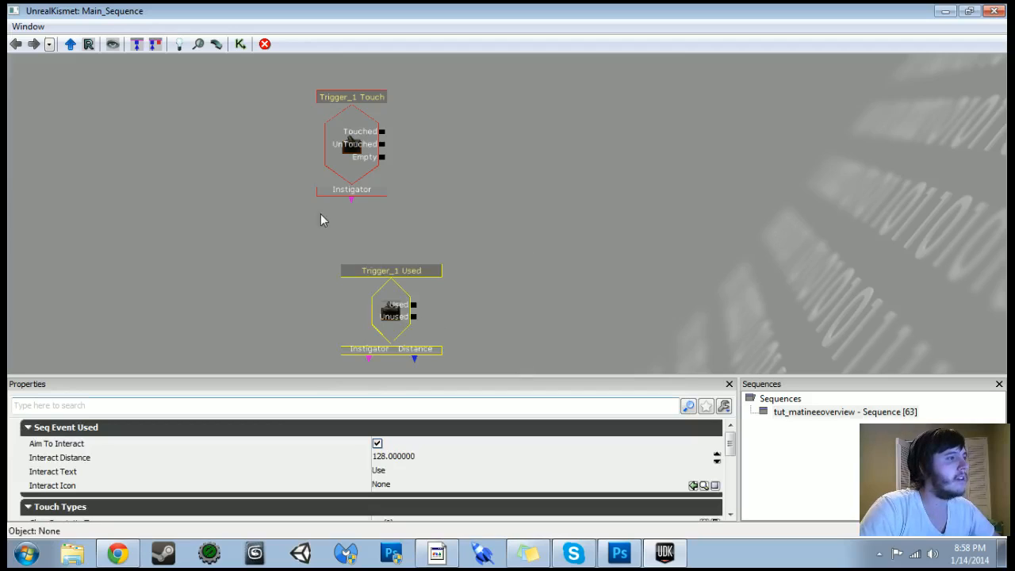
{"action": "left_click_drag", "start_coordinate": [394, 308], "coordinate": [357, 273]}
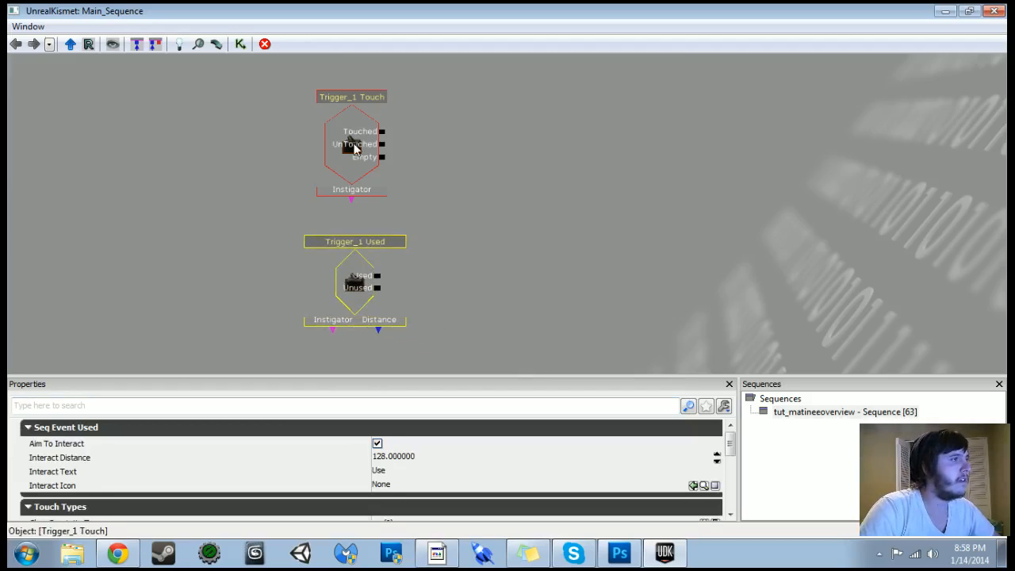
- Open the Max Trigger Count of the Trigger_1 Touch event for editing
{"action": "left_click", "coordinate": [354, 149]}
{"action": "left_click_drag", "start_coordinate": [728, 451], "coordinate": [733, 477]}
{"action": "left_click", "coordinate": [426, 467]}
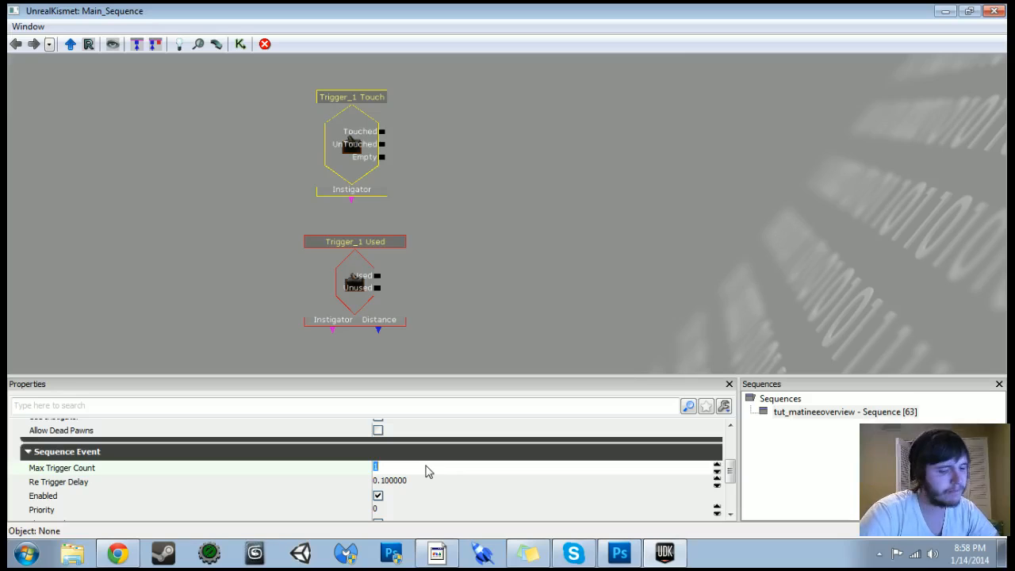
- Turn off Aim To Interact on the Trigger_1 Used event
{"action": "left_click", "coordinate": [351, 282]}
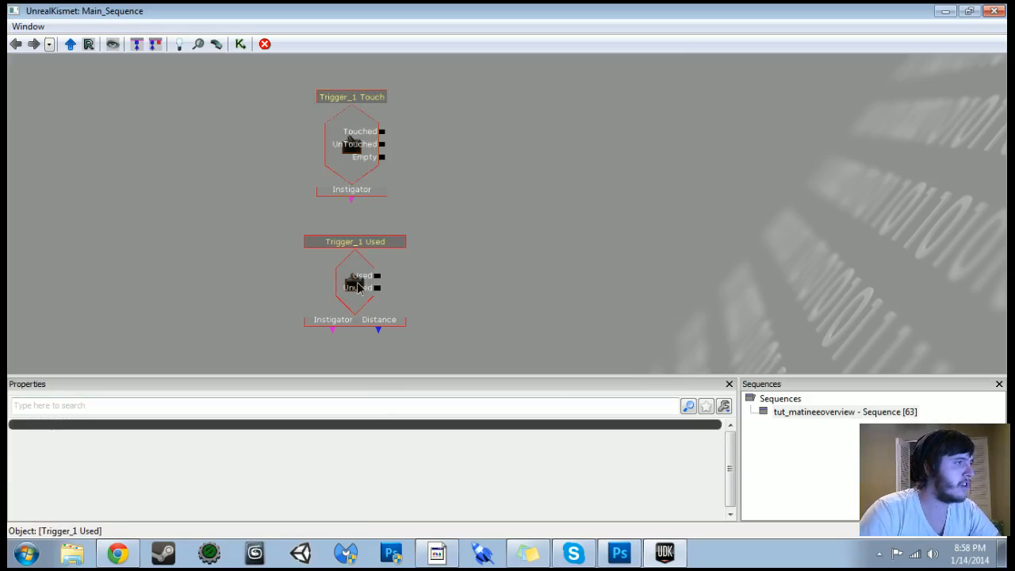
{"action": "left_click_drag", "start_coordinate": [728, 445], "coordinate": [735, 469]}
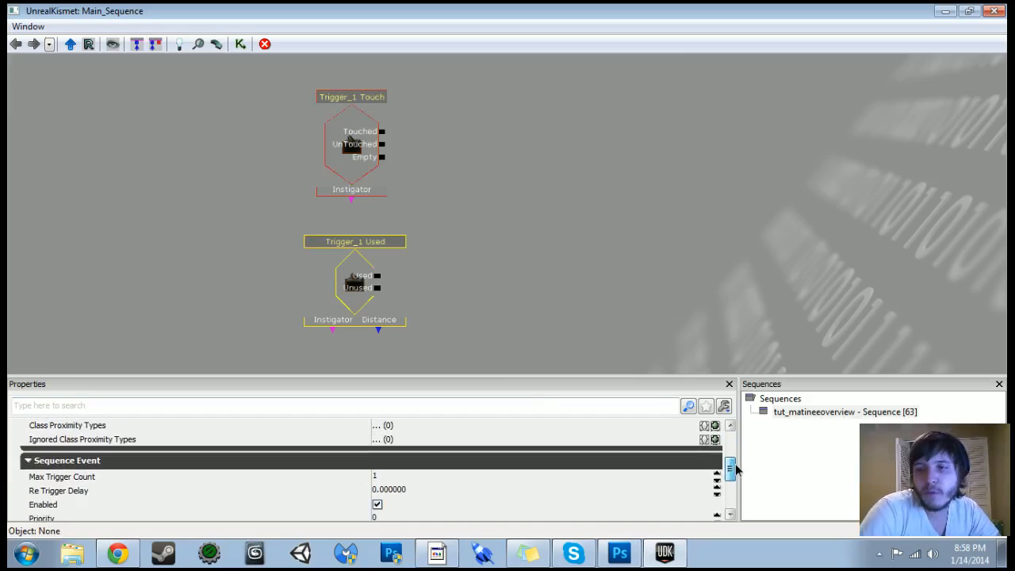
{"action": "left_click_drag", "start_coordinate": [735, 469], "coordinate": [656, 438]}
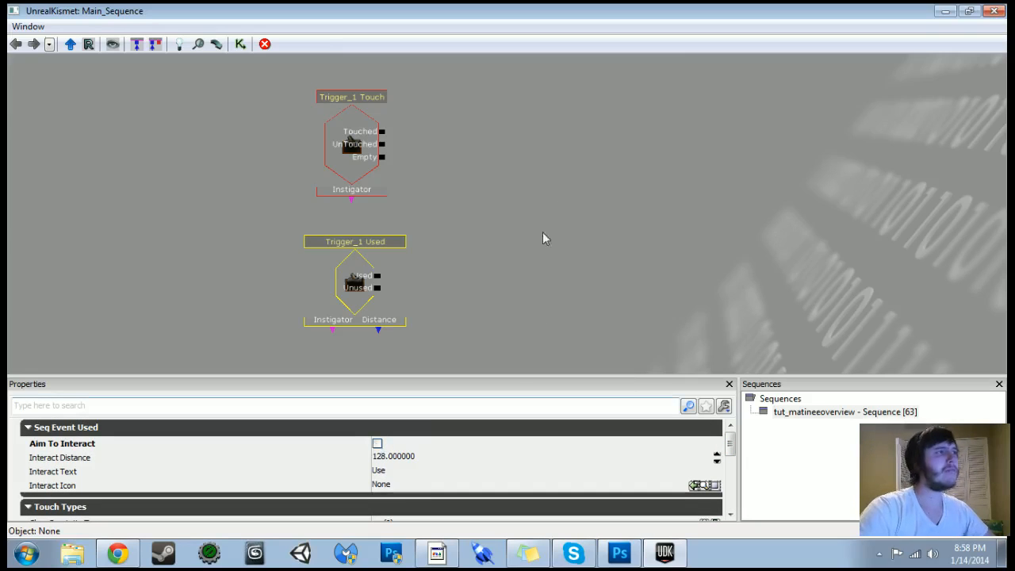
- Create a Bool variable above the Trigger_1 Touch event and name it bIsTrigger_01Touched
{"action": "scroll", "coordinate": [544, 236], "scroll_direction": "down", "scroll_amount": 5}
{"action": "scroll", "coordinate": [468, 151], "scroll_direction": "up", "scroll_amount": 3}
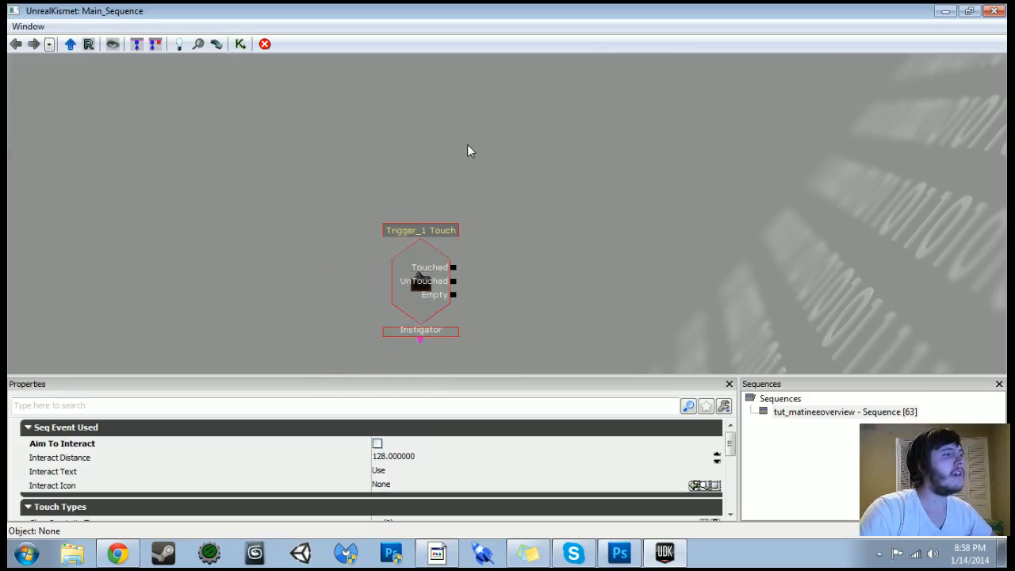
{"action": "scroll", "coordinate": [468, 146], "scroll_direction": "down", "scroll_amount": 7}
{"action": "left_click_drag", "start_coordinate": [438, 62], "coordinate": [473, 100]}
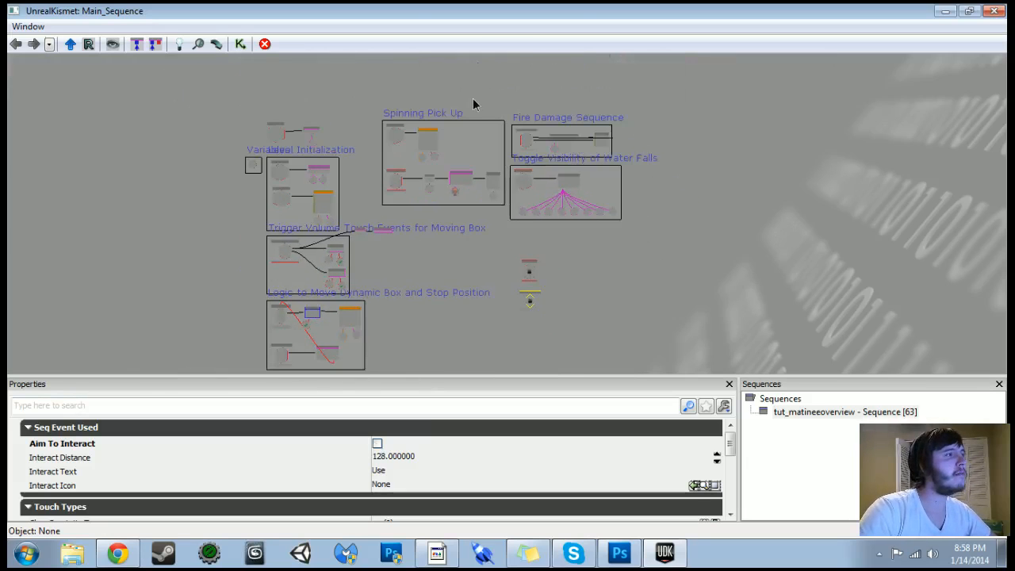
{"action": "scroll", "coordinate": [516, 221], "scroll_direction": "up", "scroll_amount": 6}
{"action": "scroll", "coordinate": [418, 127], "scroll_direction": "up", "scroll_amount": 3}
{"action": "left_click_drag", "start_coordinate": [531, 257], "coordinate": [477, 166]}
{"action": "scroll", "coordinate": [477, 166], "scroll_direction": "down", "scroll_amount": 2}
{"action": "scroll", "coordinate": [483, 172], "scroll_direction": "down", "scroll_amount": 1}
{"action": "right_click", "coordinate": [404, 168]}
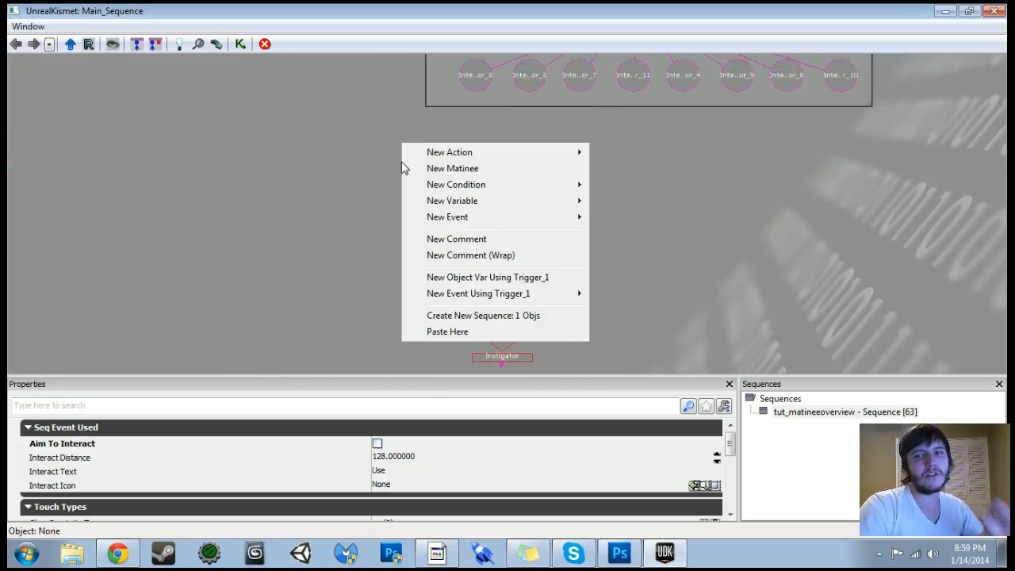
{"action": "mouse_move", "coordinate": [544, 206]}
{"action": "left_click", "coordinate": [619, 200]}
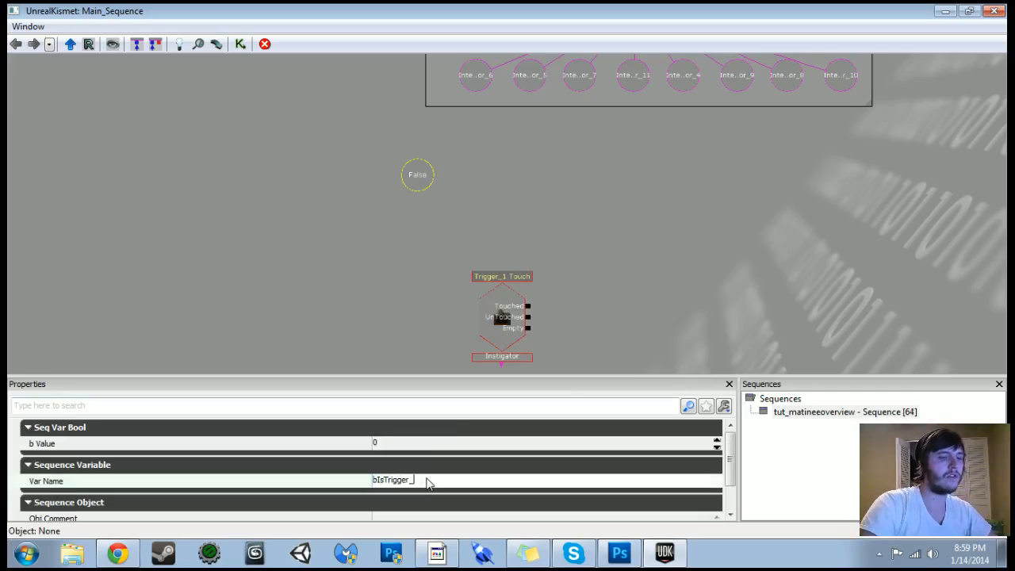
{"action": "type", "text": "ed"}
{"action": "key", "text": "Return"}
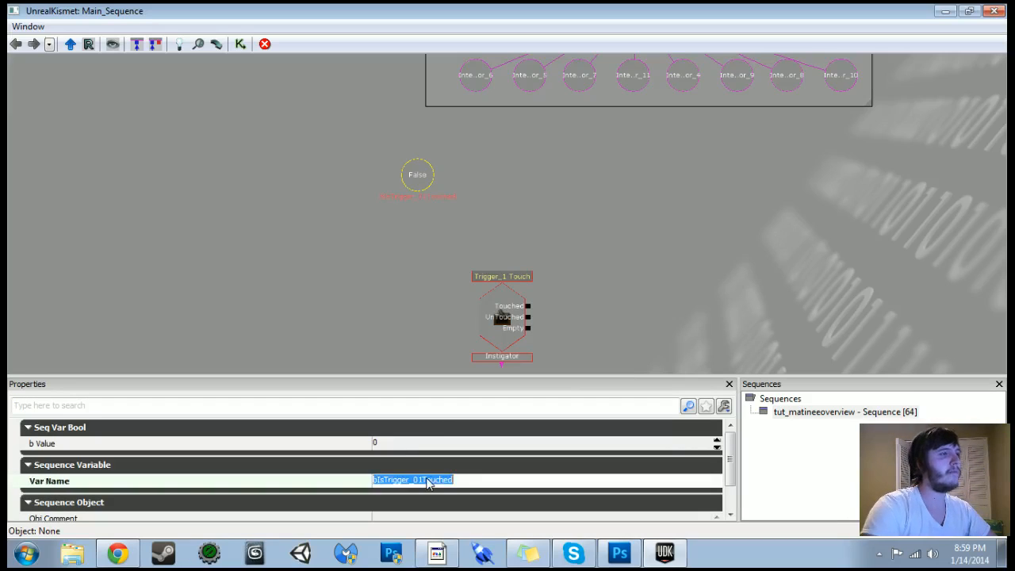
- Rename the new Bool variable as bIsTrigger_01Used
{"action": "left_click_drag", "start_coordinate": [493, 190], "coordinate": [461, 173]}
{"action": "scroll", "coordinate": [461, 174], "scroll_direction": "up", "scroll_amount": 2}
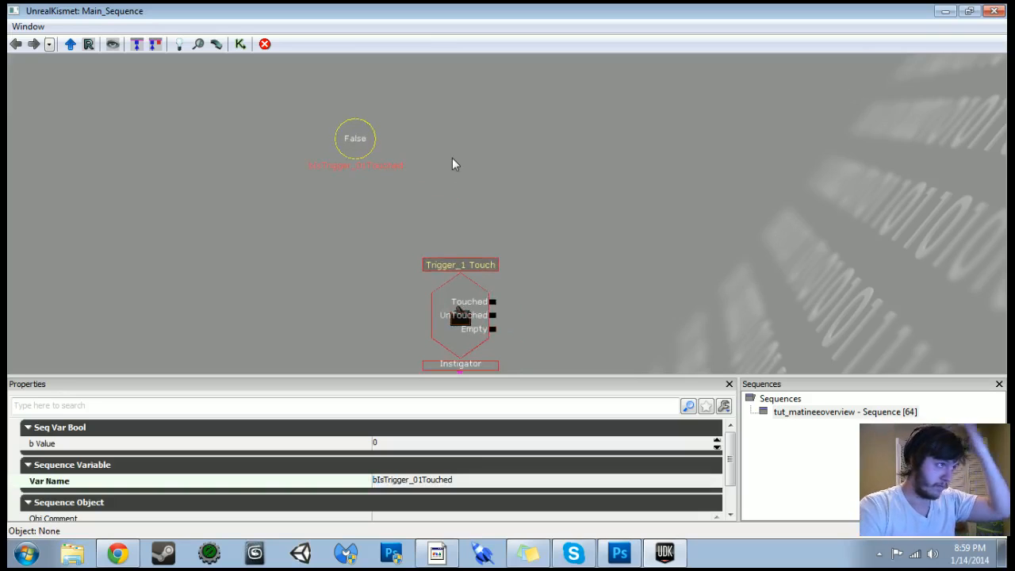
{"action": "scroll", "coordinate": [527, 191], "scroll_direction": "down", "scroll_amount": 4}
{"action": "left_click_drag", "start_coordinate": [527, 189], "coordinate": [535, 257]}
{"action": "scroll", "coordinate": [495, 145], "scroll_direction": "up", "scroll_amount": 2}
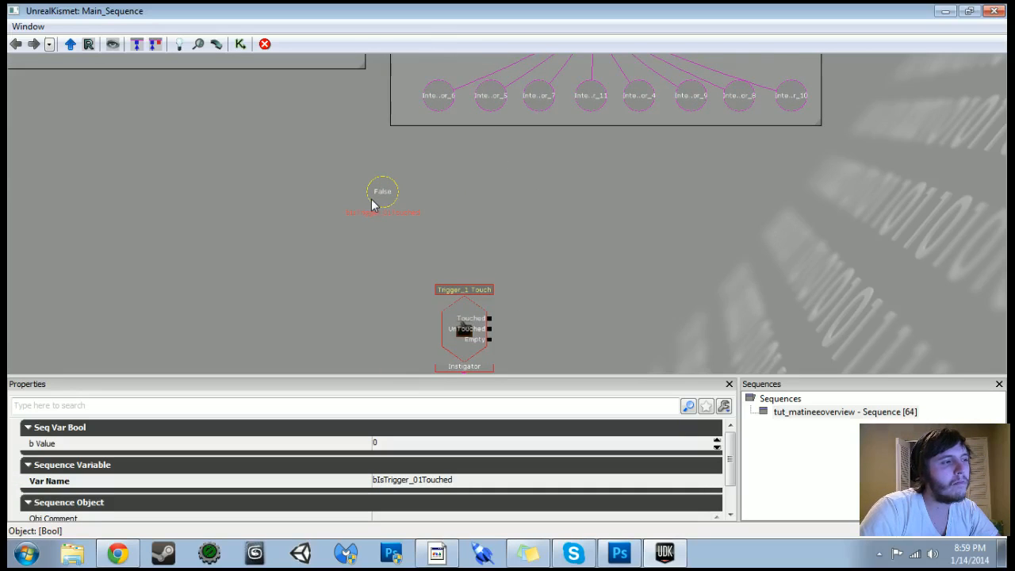
{"action": "left_click_drag", "start_coordinate": [674, 246], "coordinate": [628, 204]}
{"action": "left_click", "coordinate": [431, 478]}
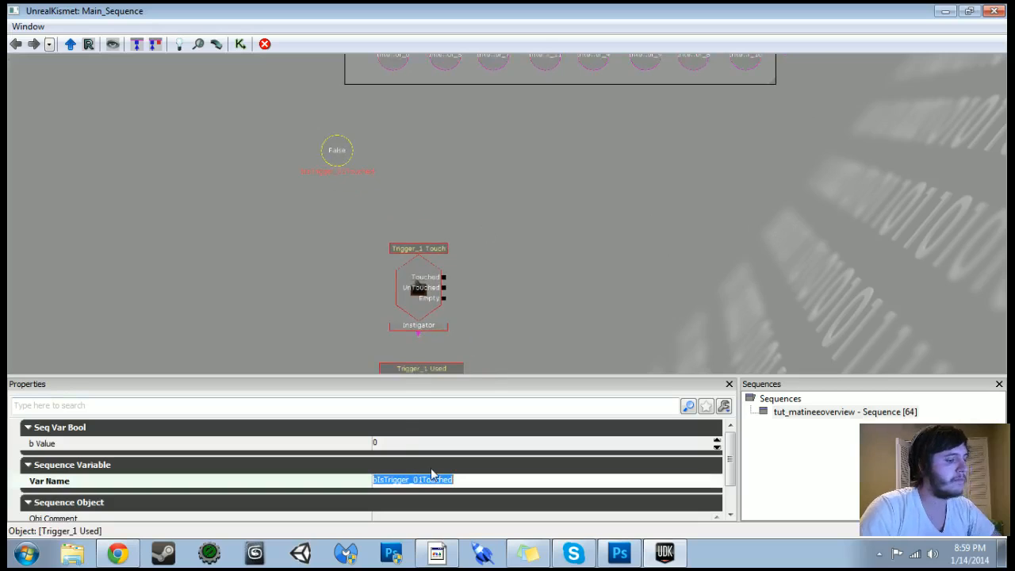
{"action": "type", "text": "bI"}
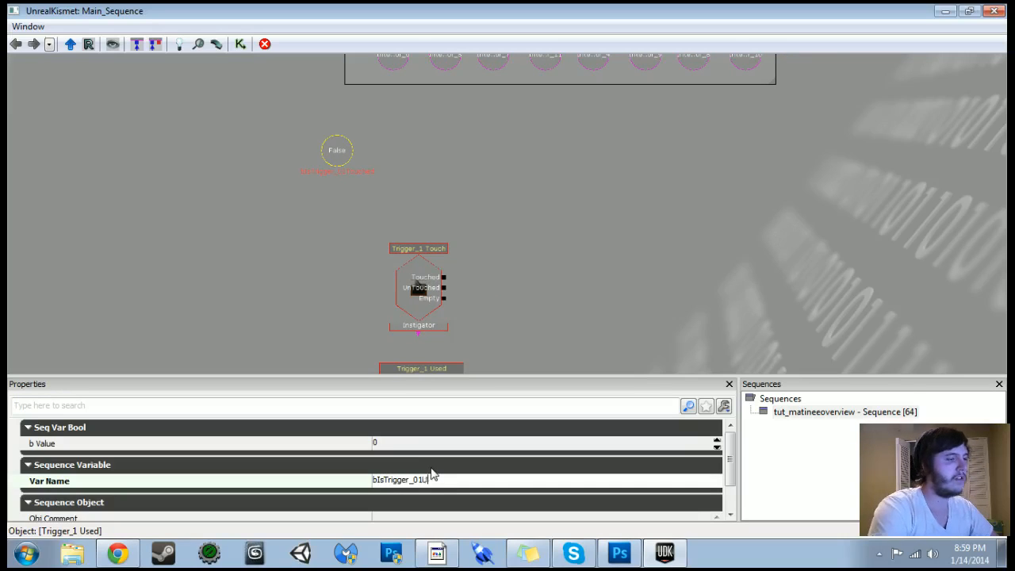
{"action": "key", "text": "Return"}
{"action": "left_click", "coordinate": [457, 193]}
{"action": "left_click_drag", "start_coordinate": [457, 192], "coordinate": [407, 142]}
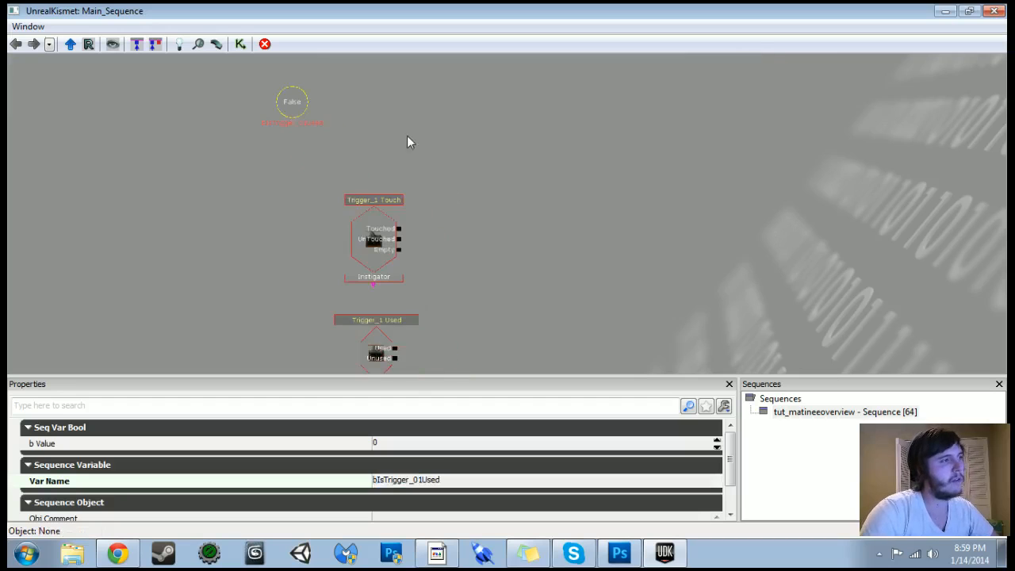
- Restore the Kismet window beside the level view and select the trigger in front of the right-hand generator
{"action": "scroll", "coordinate": [464, 178], "scroll_direction": "down", "scroll_amount": 3}
{"action": "left_click_drag", "start_coordinate": [707, 9], "coordinate": [10, 305]}
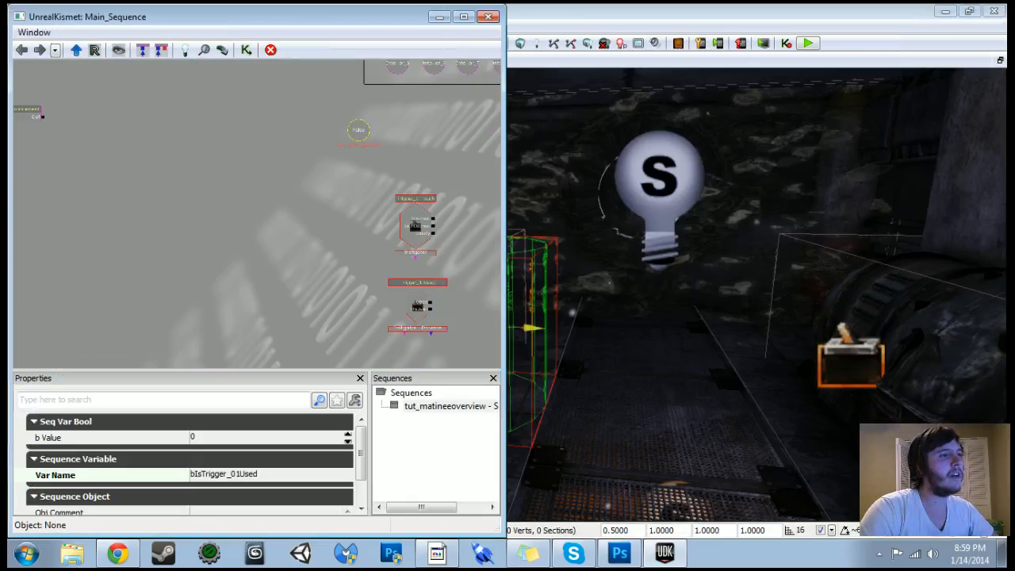
{"action": "right_click_drag", "start_coordinate": [682, 270], "coordinate": [738, 269]}
{"action": "left_click", "coordinate": [750, 341]}
- Duplicate the Trigger_1 Touch and Used events together and place the copies beneath the originals
{"action": "left_click_drag", "start_coordinate": [315, 320], "coordinate": [195, 260]}
{"action": "scroll", "coordinate": [195, 261], "scroll_direction": "up", "scroll_amount": 1}
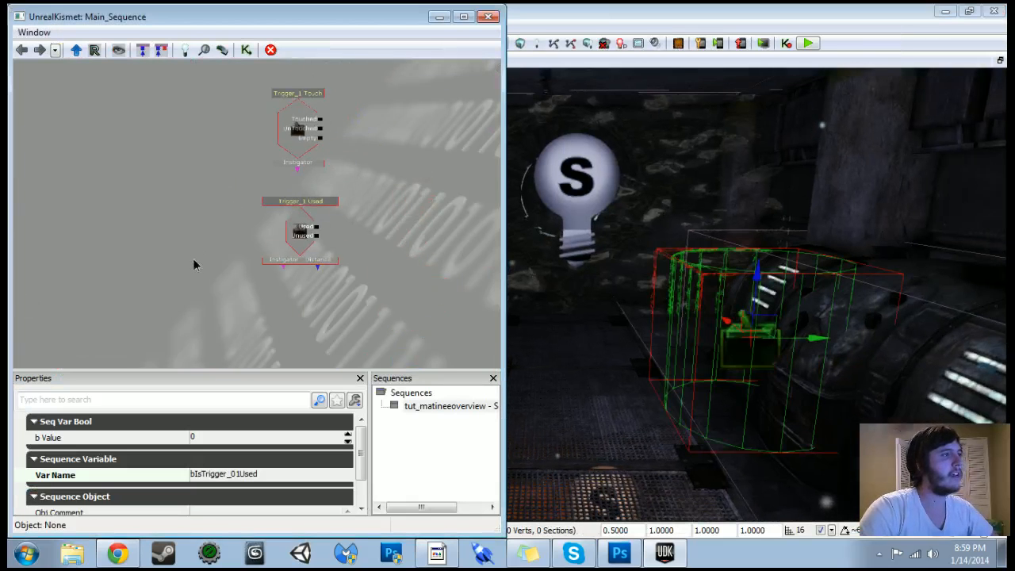
{"action": "left_click", "coordinate": [200, 126]}
{"action": "left_click_drag", "start_coordinate": [201, 125], "coordinate": [408, 248], "text": "ctrl+alt"}
{"action": "key", "text": "ctrl+c"}
{"action": "key", "text": "ctrl+v"}
{"action": "left_click_drag", "start_coordinate": [403, 321], "coordinate": [409, 156]}
{"action": "left_click_drag", "start_coordinate": [305, 103], "coordinate": [304, 187], "text": "ctrl"}
- Assign Trigger_0 to the duplicated Touch and Used events
{"action": "right_click", "coordinate": [304, 162]}
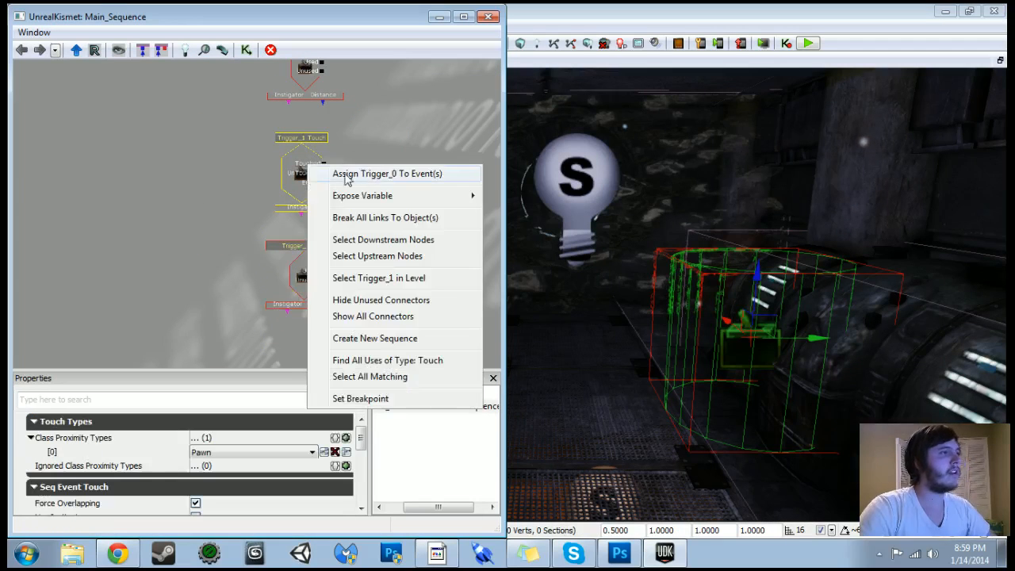
{"action": "left_click", "coordinate": [365, 172]}
{"action": "right_click", "coordinate": [291, 267]}
{"action": "left_click", "coordinate": [341, 283]}
{"action": "left_click_drag", "start_coordinate": [388, 164], "coordinate": [388, 422]}
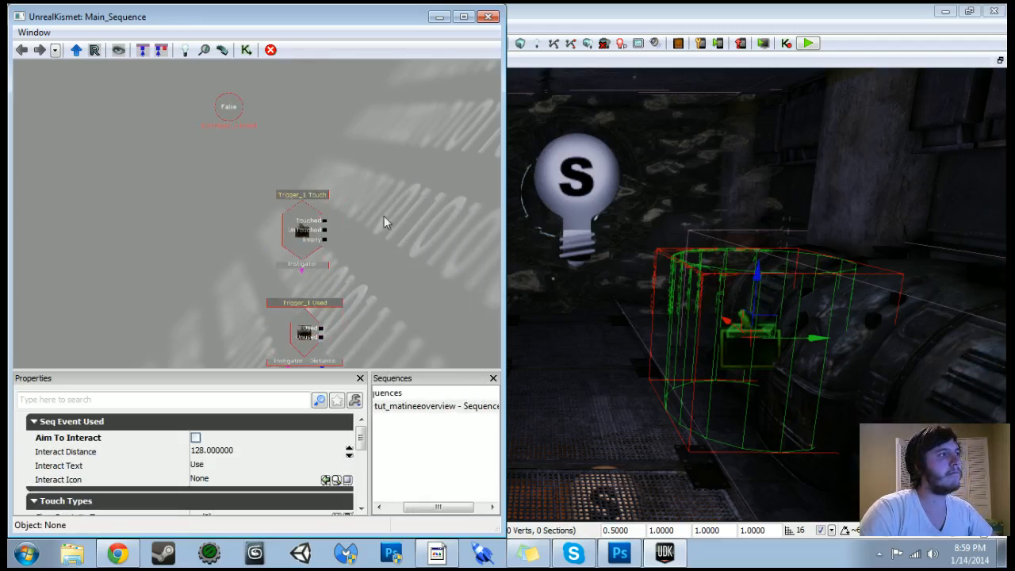
- Duplicate the bIsTrigger_01Used variable, place the copy beneath it and name it bIsTrigger_02Used
{"action": "left_click_drag", "start_coordinate": [383, 216], "coordinate": [440, 289]}
{"action": "scroll", "coordinate": [439, 289], "scroll_direction": "up", "scroll_amount": 3}
{"action": "left_click", "coordinate": [316, 163]}
{"action": "key", "text": "ctrl+c"}
{"action": "key", "text": "ctrl+v"}
{"action": "left_click_drag", "start_coordinate": [261, 238], "coordinate": [285, 229], "text": "ctrl"}
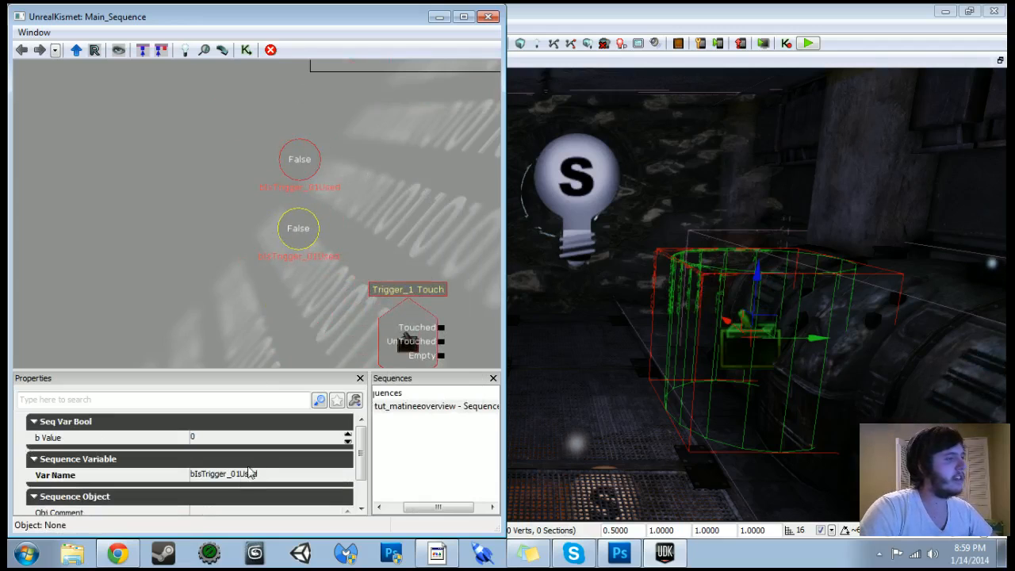
{"action": "left_click", "coordinate": [240, 475]}
{"action": "left_click", "coordinate": [240, 475]}
{"action": "key", "text": "BackSpace"}
{"action": "type", "text": "2"}
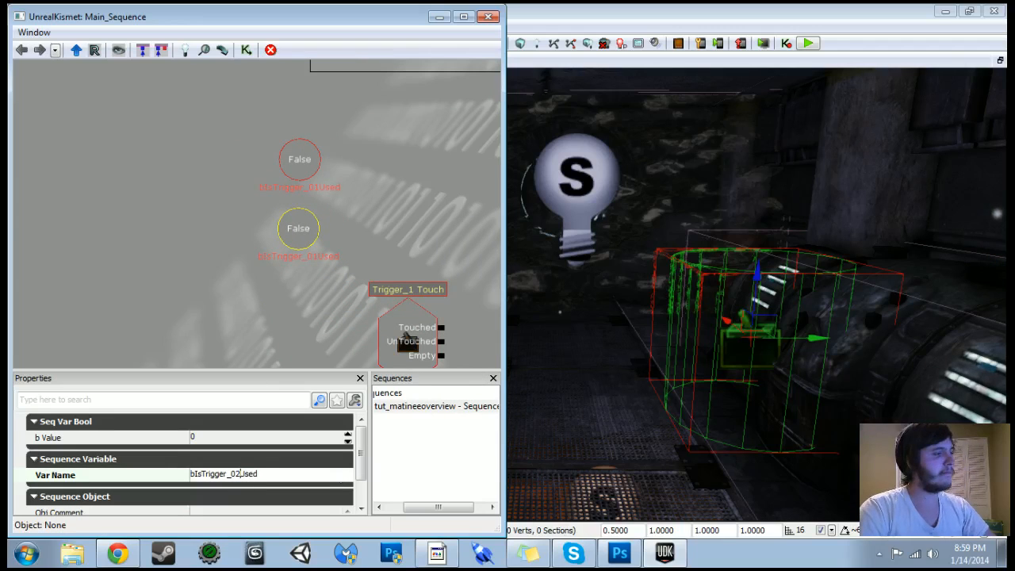
{"action": "key", "text": "Return"}
- Maximize the Kismet window to make working space beside the Trigger_1 Touch event
{"action": "scroll", "coordinate": [353, 212], "scroll_direction": "down", "scroll_amount": 2}
{"action": "left_click_drag", "start_coordinate": [376, 246], "coordinate": [310, 136]}
{"action": "scroll", "coordinate": [349, 190], "scroll_direction": "down", "scroll_amount": 1}
{"action": "left_click_drag", "start_coordinate": [382, 189], "coordinate": [235, 230]}
{"action": "left_click", "coordinate": [313, 231]}
{"action": "right_click", "coordinate": [254, 205]}
{"action": "left_click", "coordinate": [464, 16]}
{"action": "left_click_drag", "start_coordinate": [349, 163], "coordinate": [468, 187]}
{"action": "scroll", "coordinate": [404, 238], "scroll_direction": "up", "scroll_amount": 2}
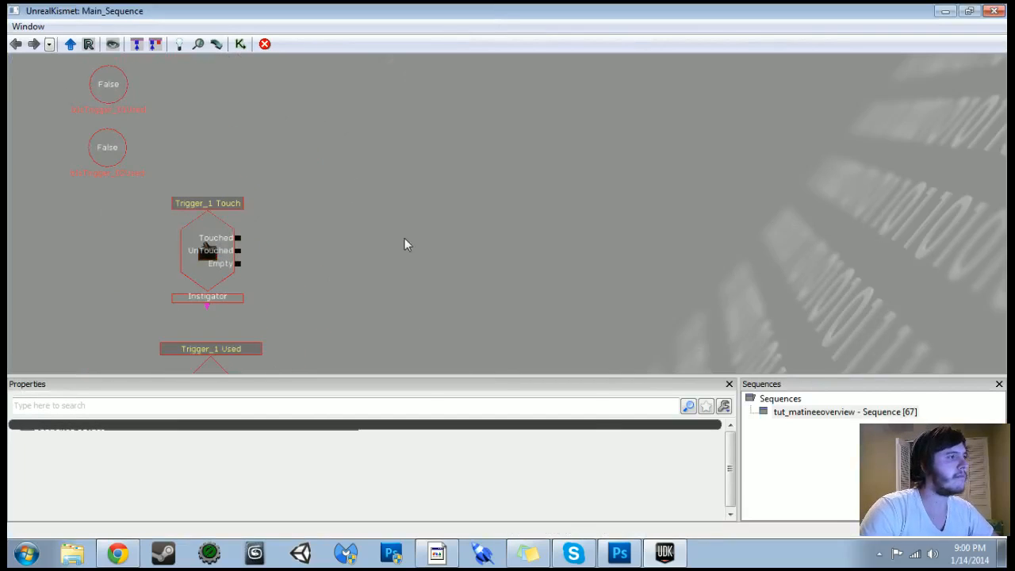
- Add a Compare Bool condition beside the Trigger_1 Touch event and connect Touched to its In input
{"action": "right_click", "coordinate": [403, 237]}
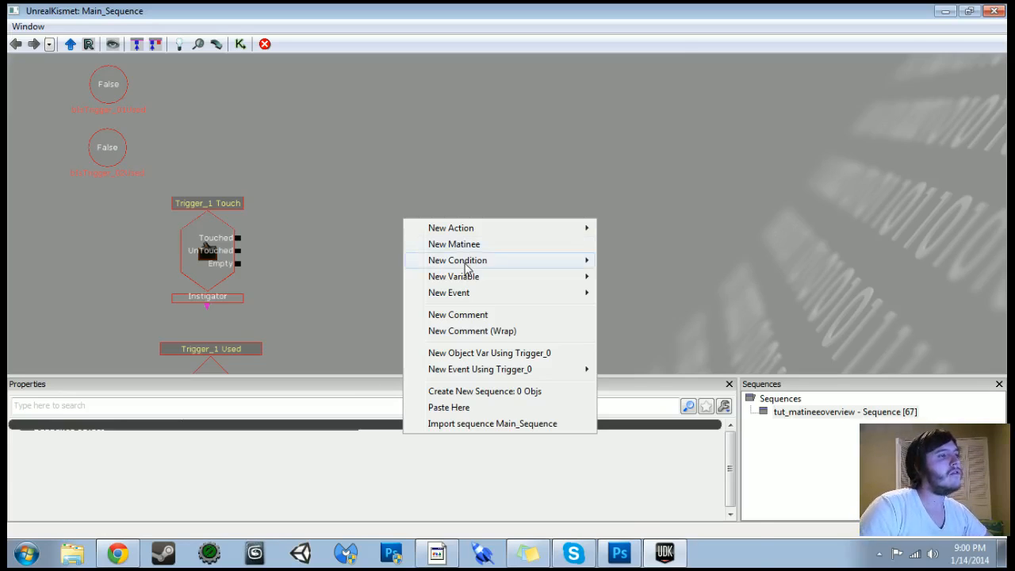
{"action": "mouse_move", "coordinate": [466, 262]}
{"action": "mouse_move", "coordinate": [692, 252]}
{"action": "left_click", "coordinate": [805, 247]}
{"action": "left_click_drag", "start_coordinate": [453, 262], "coordinate": [387, 235]}
{"action": "left_click_drag", "start_coordinate": [238, 237], "coordinate": [388, 235]}
{"action": "left_click", "coordinate": [386, 235]}
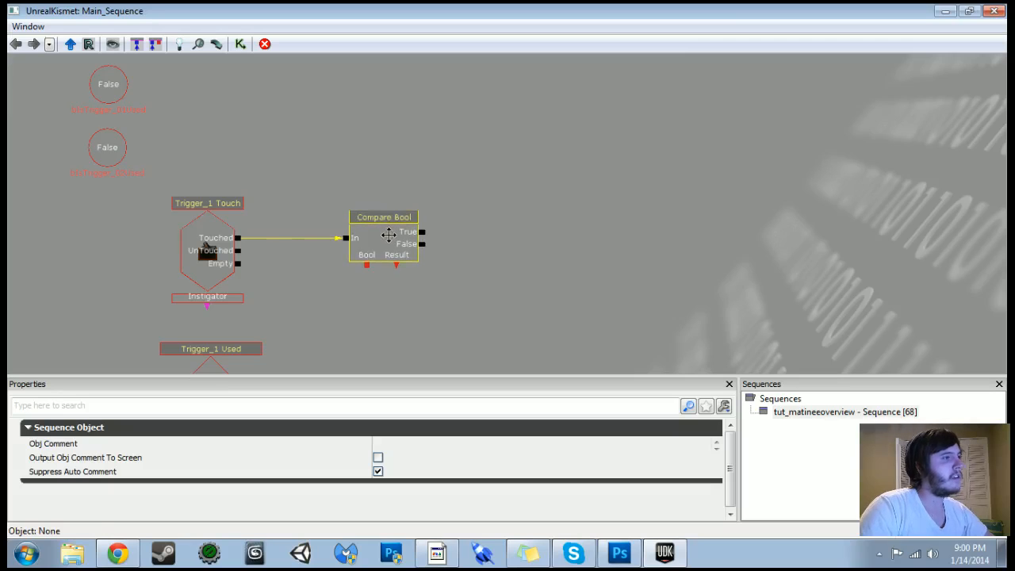
- Try a copy of the bIsTrigger_01Used variable on Compare Bool's Bool input, and delete that copy
{"action": "left_click", "coordinate": [108, 87]}
{"action": "key", "text": "ctrl+c"}
{"action": "key", "text": "ctrl+v"}
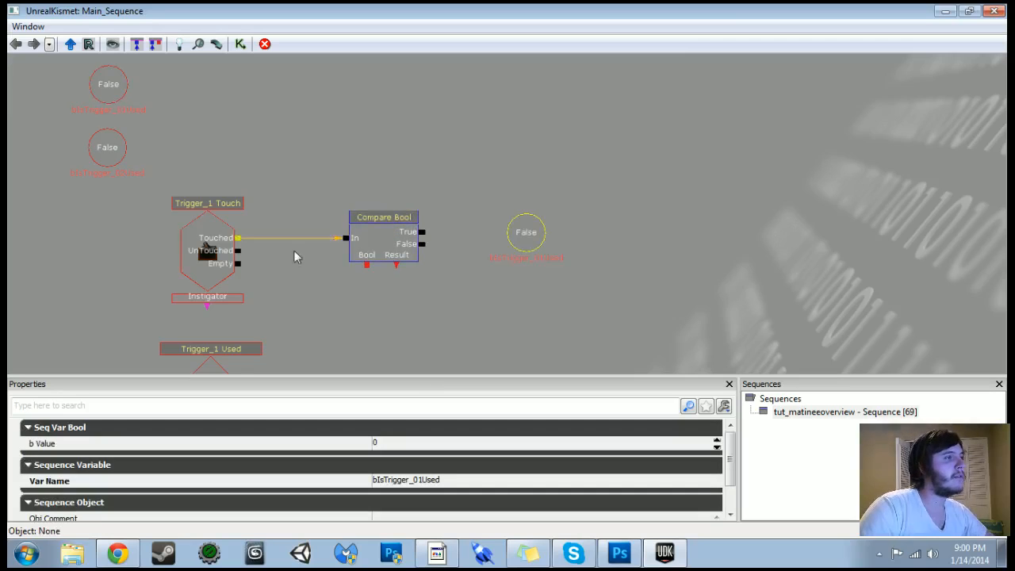
{"action": "left_click_drag", "start_coordinate": [526, 247], "coordinate": [362, 292]}
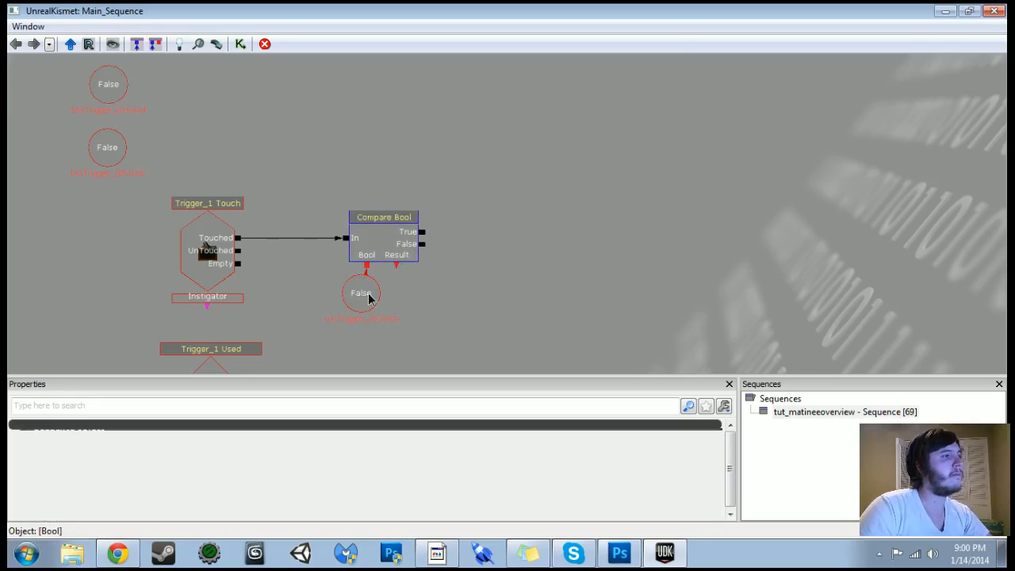
{"action": "left_click", "coordinate": [368, 297]}
{"action": "key", "text": "Delete"}
- Add a Named Variable beside the two Bool variables above the Trigger_1 Touch event
{"action": "left_click_drag", "start_coordinate": [251, 92], "coordinate": [354, 215]}
{"action": "right_click", "coordinate": [354, 215]}
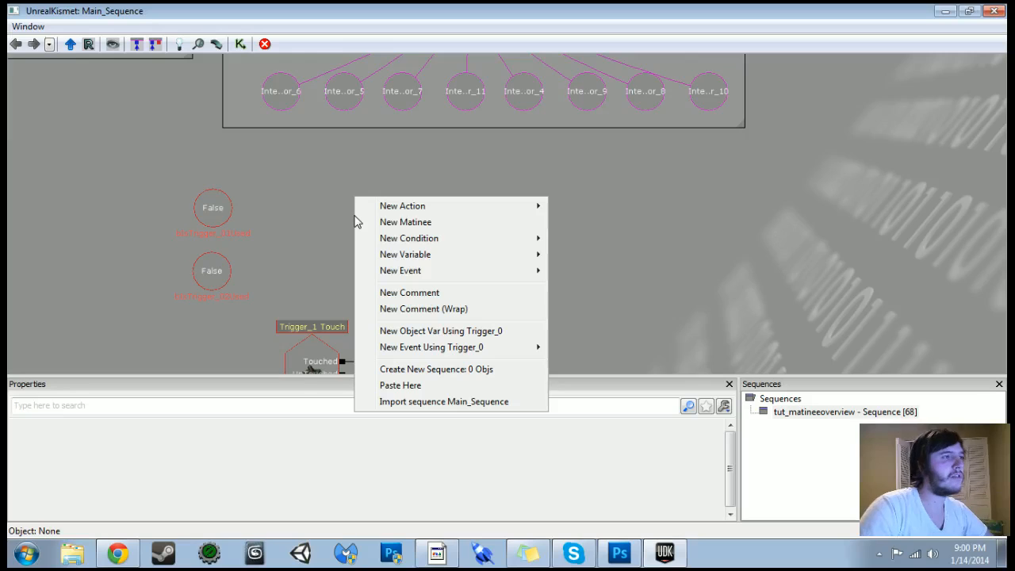
{"action": "mouse_move", "coordinate": [420, 254]}
{"action": "left_click", "coordinate": [617, 335]}
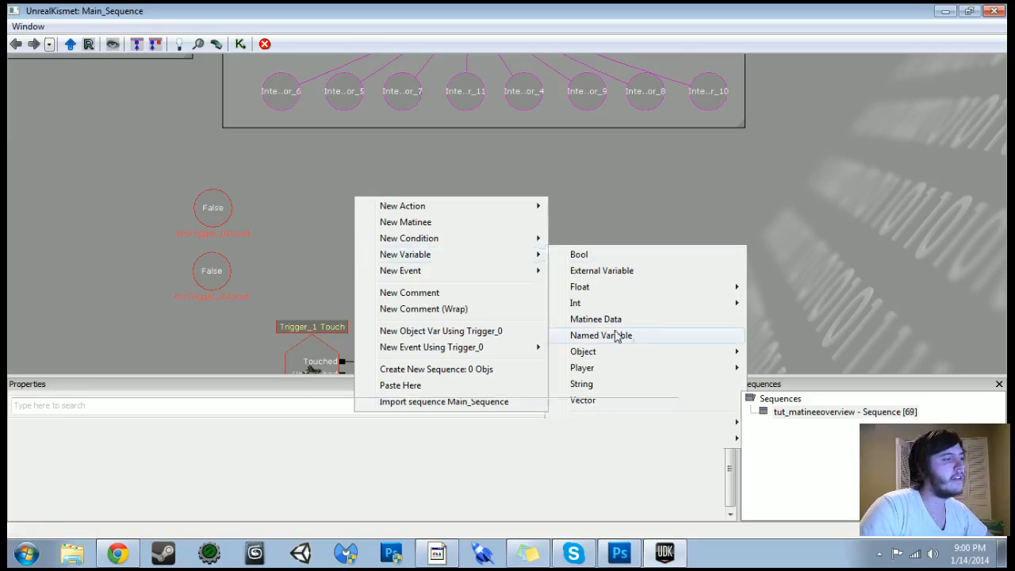
- Set the Named Variable's expected type to SeqVar_Bool and its Find Var Name to bIsTrigger_01Used
{"action": "left_click", "coordinate": [225, 214]}
{"action": "left_click", "coordinate": [512, 485]}
{"action": "left_click", "coordinate": [353, 203]}
{"action": "left_click", "coordinate": [680, 444]}
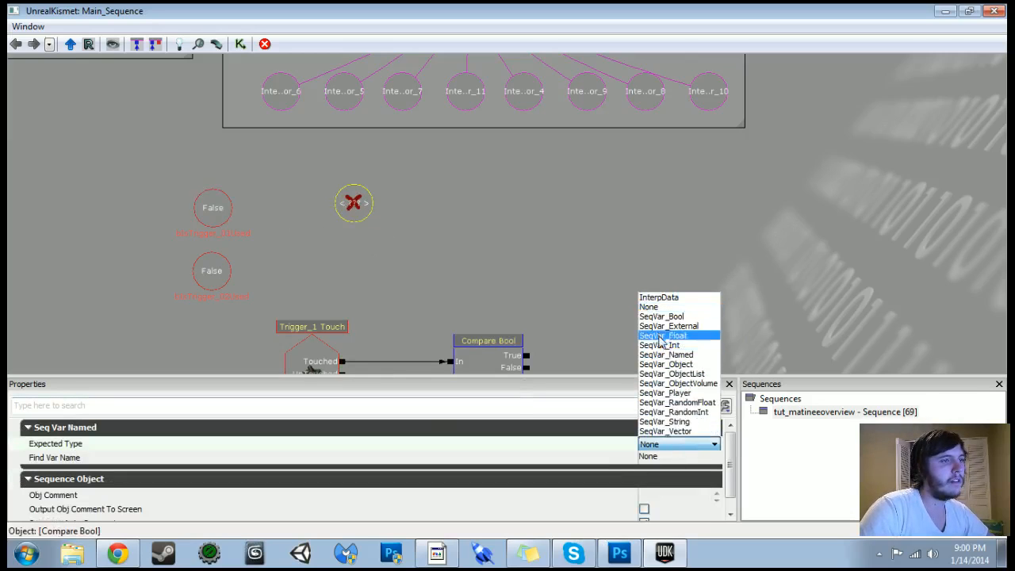
{"action": "left_click", "coordinate": [661, 316]}
{"action": "left_click", "coordinate": [666, 457]}
{"action": "key", "text": "ctrl+v"}
{"action": "key", "text": "Return"}
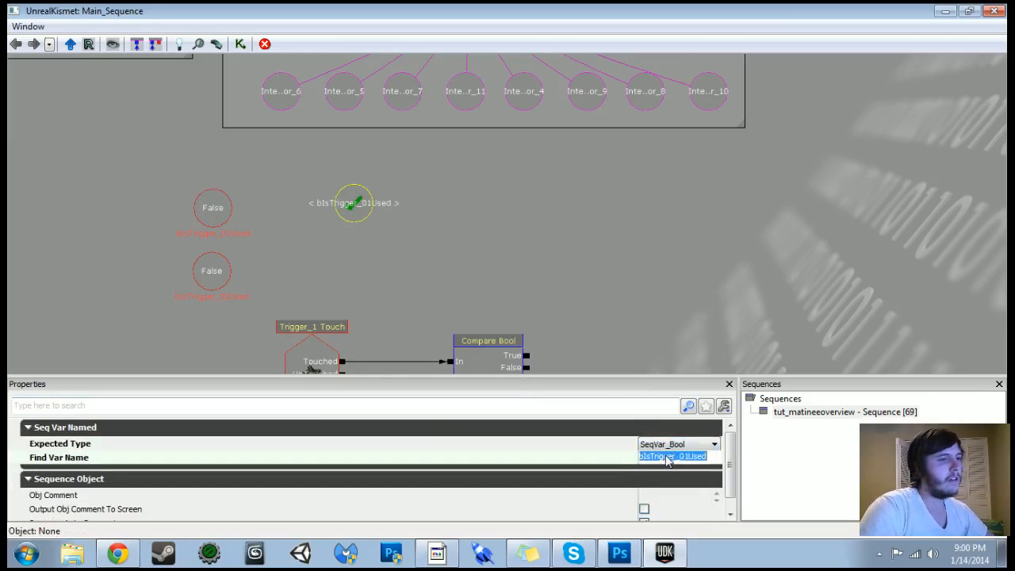
- Duplicate the named variable, place the copy beneath it and set its Find Var Name to bIsTrigger_02Used
{"action": "left_click", "coordinate": [349, 207]}
{"action": "key", "text": "ctrl+c"}
{"action": "key", "text": "ctrl+v"}
{"action": "left_click_drag", "start_coordinate": [501, 233], "coordinate": [329, 252], "text": "ctrl"}
{"action": "left_click", "coordinate": [690, 459]}
{"action": "left_click", "coordinate": [687, 458]}
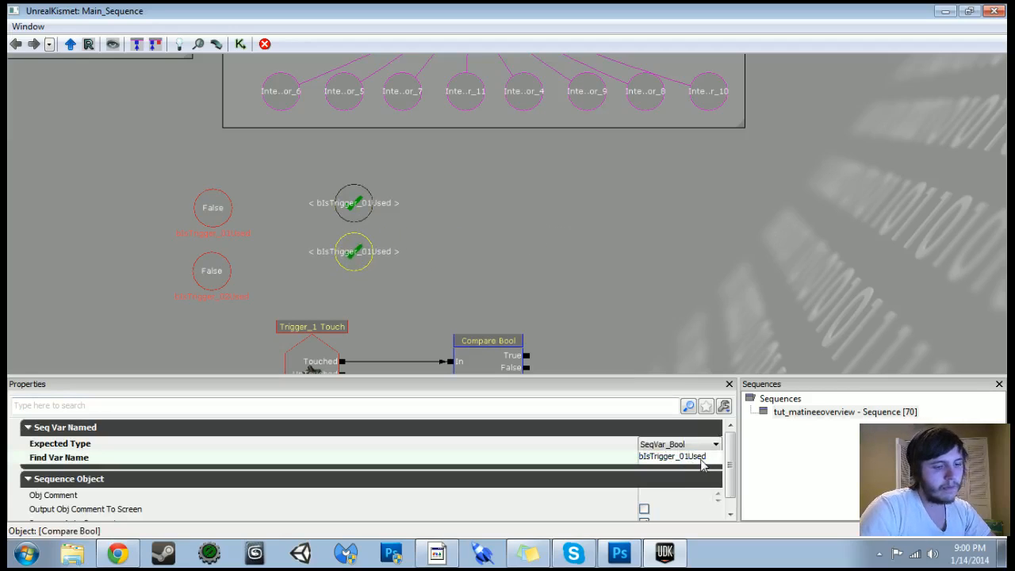
{"action": "type", "text": "2"}
{"action": "key", "text": "Return"}
- Move the bIsTrigger_01Used named variable beneath Compare Bool and connect it to the Bool input
{"action": "left_click_drag", "start_coordinate": [507, 251], "coordinate": [420, 148]}
{"action": "left_click", "coordinate": [253, 82]}
{"action": "left_click_drag", "start_coordinate": [268, 101], "coordinate": [379, 324], "text": "ctrl"}
{"action": "left_click_drag", "start_coordinate": [384, 287], "coordinate": [383, 318]}
{"action": "scroll", "coordinate": [515, 329], "scroll_direction": "down", "scroll_amount": 1}
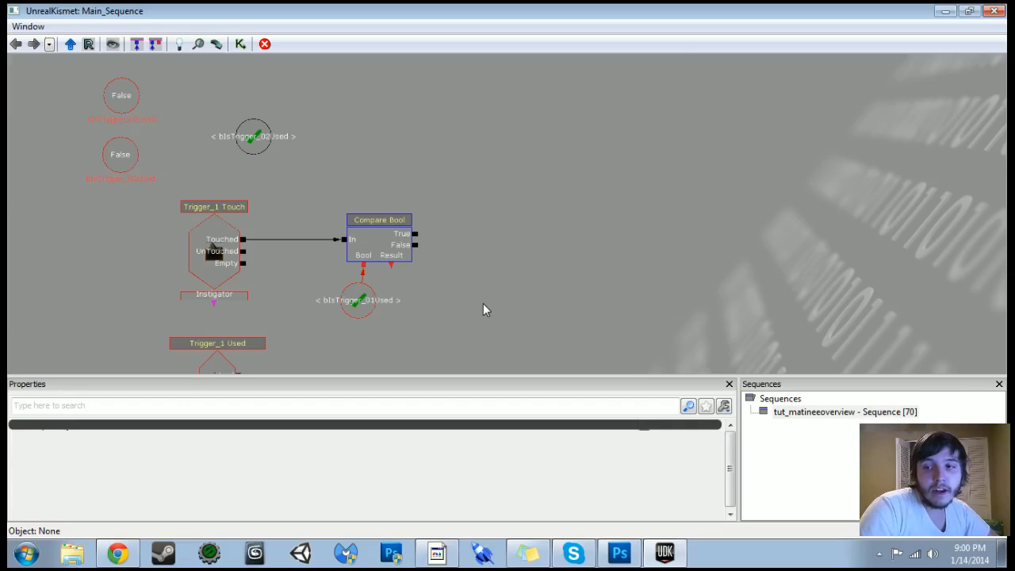
- Add a Play Announcement action on Compare Bool's True output with the announcement text "Generator Powered On"
{"action": "right_click", "coordinate": [547, 219]}
{"action": "mouse_move", "coordinate": [627, 212]}
{"action": "mouse_move", "coordinate": [789, 557]}
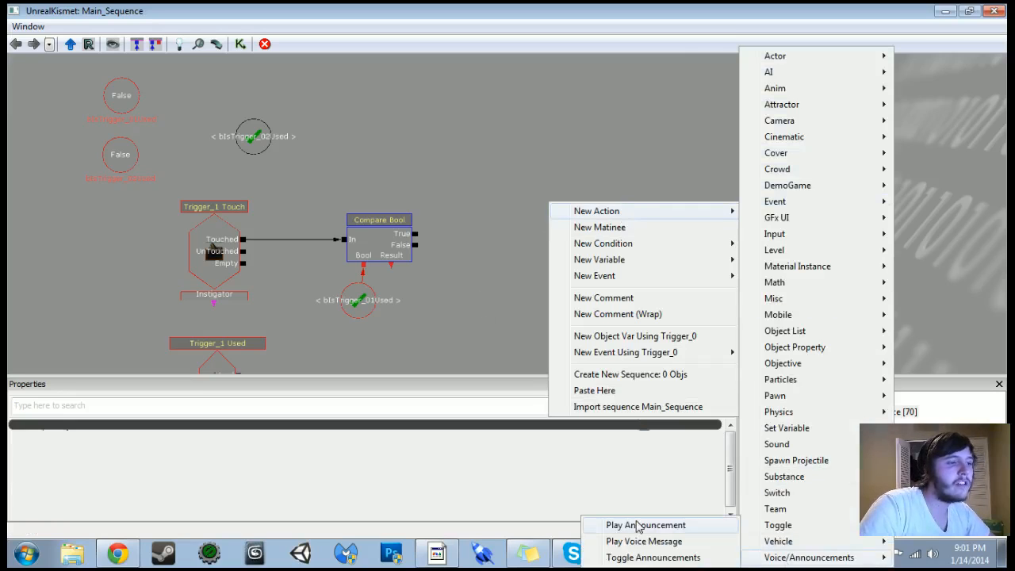
{"action": "left_click", "coordinate": [644, 525]}
{"action": "left_click_drag", "start_coordinate": [415, 234], "coordinate": [581, 230]}
{"action": "left_click", "coordinate": [390, 473]}
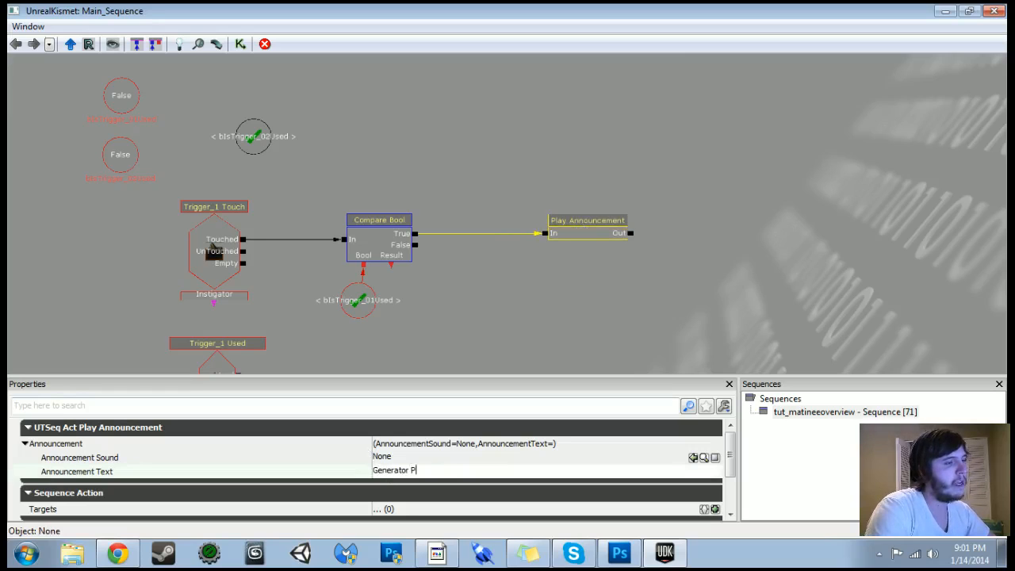
{"action": "key", "text": "Return"}
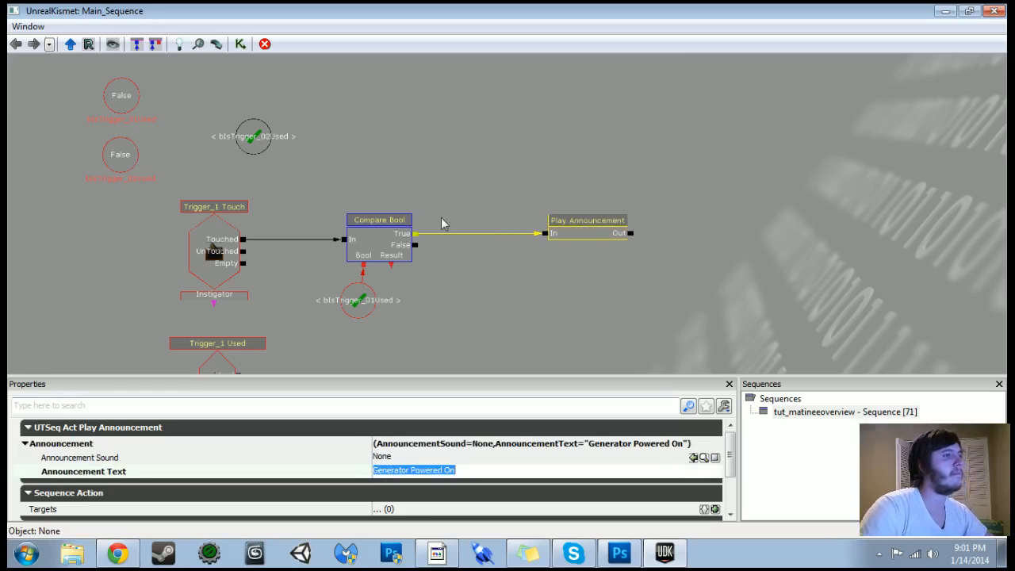
- Duplicate the Play Announcement beneath the original, connect it to the False output and set its text to 'Press "E" to Turn On Generator 1'
{"action": "left_click", "coordinate": [576, 228]}
{"action": "key", "text": "ctrl+v"}
{"action": "left_click_drag", "start_coordinate": [540, 222], "coordinate": [580, 258], "text": "ctrl"}
{"action": "left_click_drag", "start_coordinate": [413, 244], "coordinate": [545, 268]}
{"action": "left_click", "coordinate": [433, 476]}
{"action": "type", "text": "Pre"}
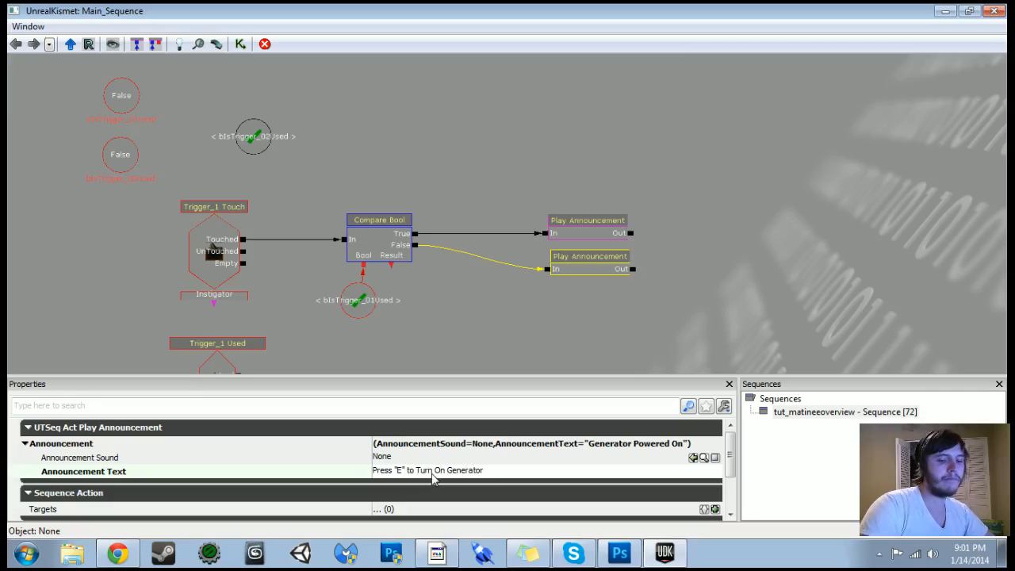
{"action": "key", "text": "Return"}
- Duplicate the Compare Bool condition together with its named variable and both Play Announcement actions
{"action": "scroll", "coordinate": [381, 241], "scroll_direction": "down", "scroll_amount": 2}
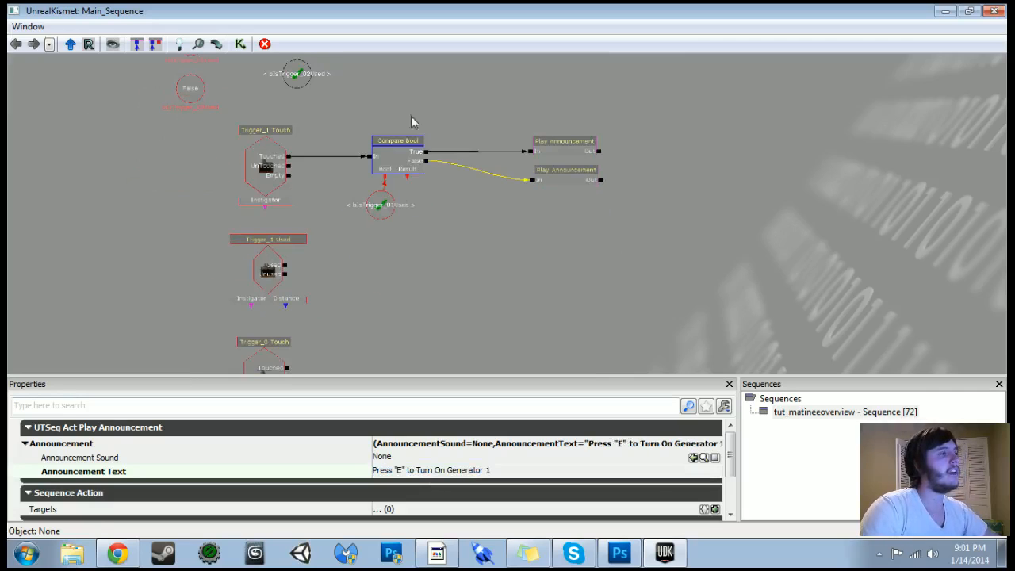
{"action": "left_click_drag", "start_coordinate": [380, 235], "coordinate": [374, 208]}
{"action": "scroll", "coordinate": [381, 123], "scroll_direction": "down", "scroll_amount": 1}
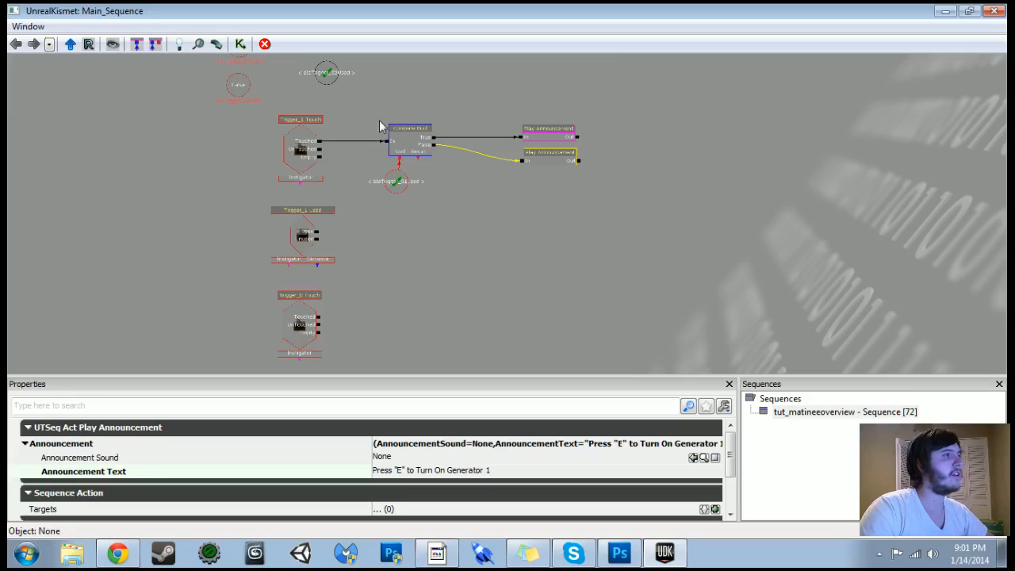
{"action": "left_click", "coordinate": [366, 103]}
{"action": "left_click_drag", "start_coordinate": [365, 107], "coordinate": [607, 187], "text": "ctrl+alt"}
{"action": "key", "text": "ctrl+c"}
{"action": "key", "text": "ctrl+v"}
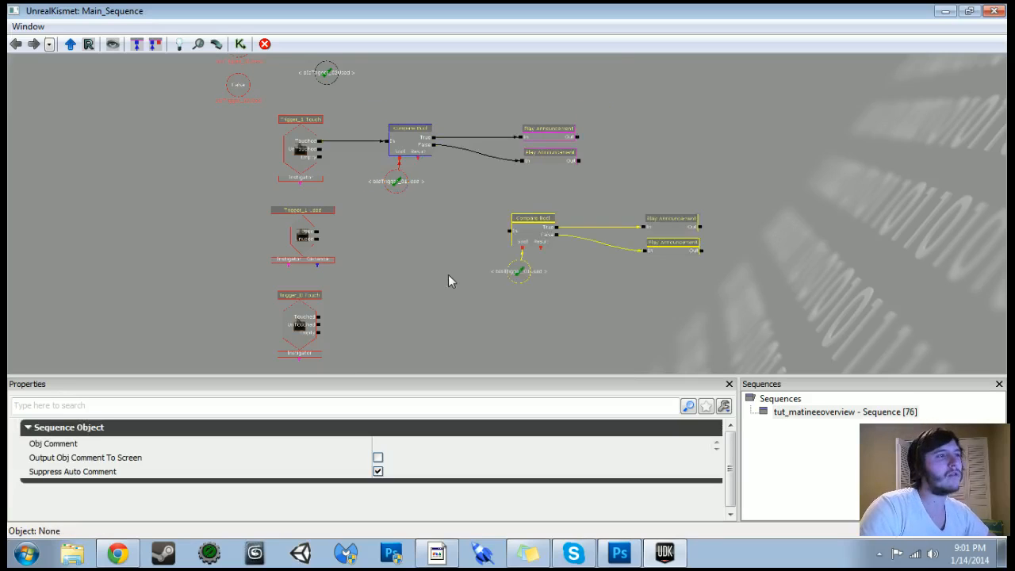
- Move the copied group beside the Trigger_0 Touch event and connect Touched to the copied Compare Bool's In input
{"action": "left_click_drag", "start_coordinate": [448, 274], "coordinate": [452, 212]}
{"action": "left_click", "coordinate": [432, 275]}
{"action": "left_click_drag", "start_coordinate": [474, 135], "coordinate": [713, 238], "text": "ctrl+alt"}
{"action": "left_click_drag", "start_coordinate": [684, 173], "coordinate": [568, 252], "text": "ctrl"}
{"action": "scroll", "coordinate": [530, 280], "scroll_direction": "up", "scroll_amount": 3}
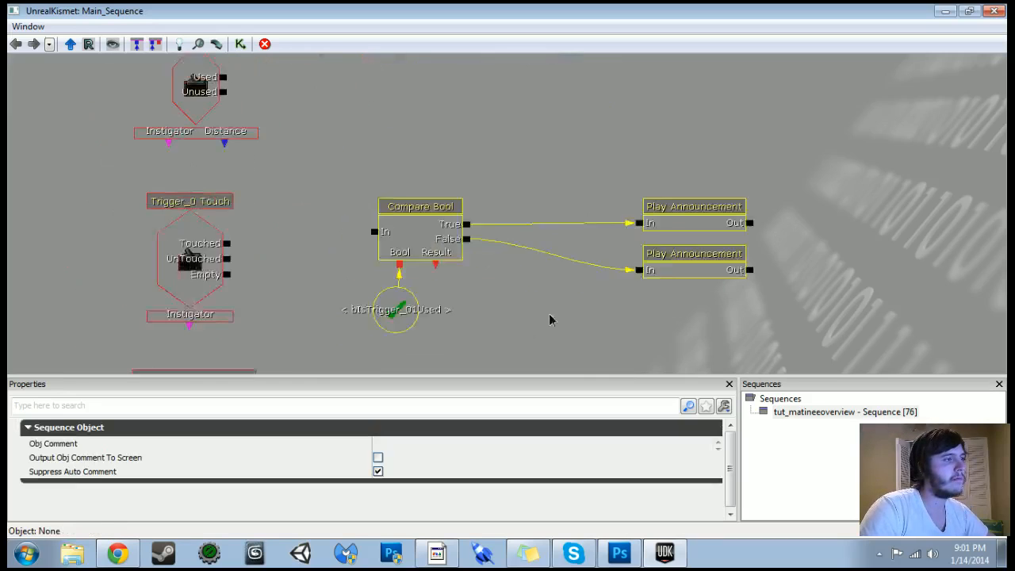
{"action": "left_click_drag", "start_coordinate": [258, 226], "coordinate": [375, 232]}
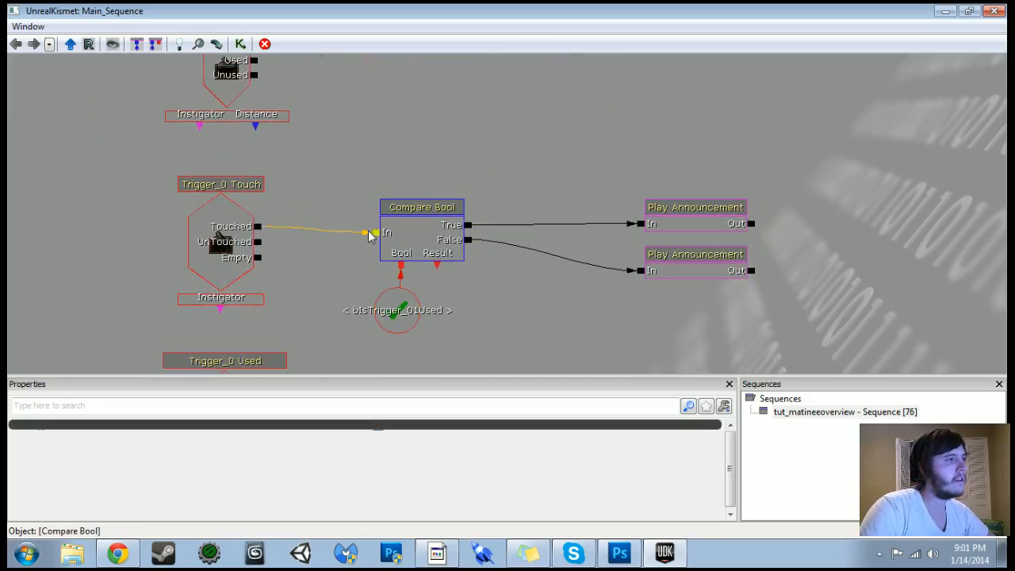
- Align the copied Compare Bool group with Trigger_0 Touch and replace its bIsTrigger_01Used variable with a linked bIsTrigger_02Used
{"action": "left_click_drag", "start_coordinate": [344, 159], "coordinate": [824, 346], "text": "ctrl+alt"}
{"action": "left_click_drag", "start_coordinate": [707, 257], "coordinate": [711, 253], "text": "ctrl"}
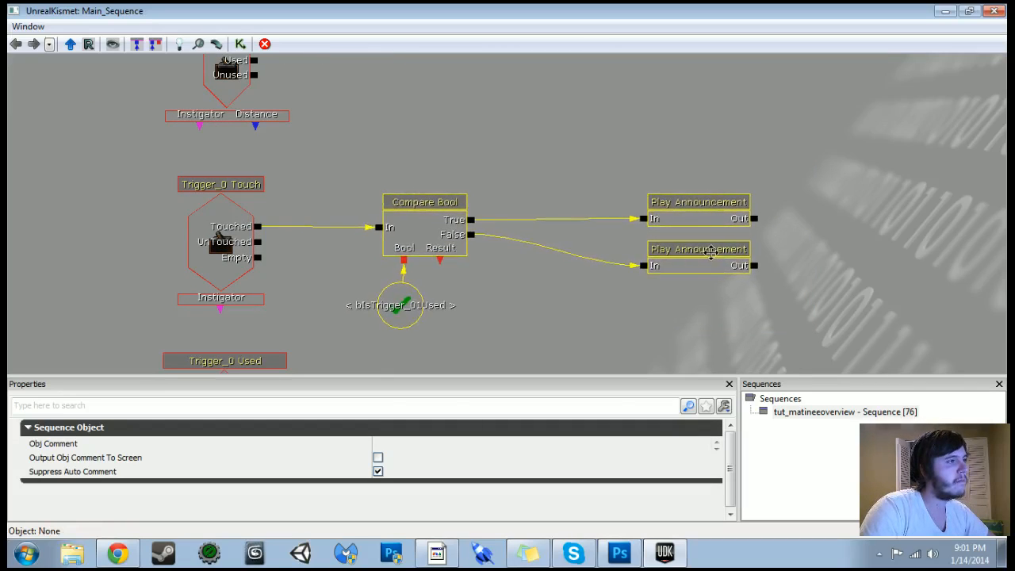
{"action": "left_click", "coordinate": [425, 303]}
{"action": "scroll", "coordinate": [442, 304], "scroll_direction": "down", "scroll_amount": 2}
{"action": "key", "text": "Delete"}
{"action": "left_click_drag", "start_coordinate": [427, 215], "coordinate": [426, 370]}
{"action": "left_click", "coordinate": [357, 148]}
{"action": "left_click_drag", "start_coordinate": [414, 149], "coordinate": [410, 122]}
{"action": "left_click_drag", "start_coordinate": [348, 126], "coordinate": [419, 298], "text": "ctrl"}
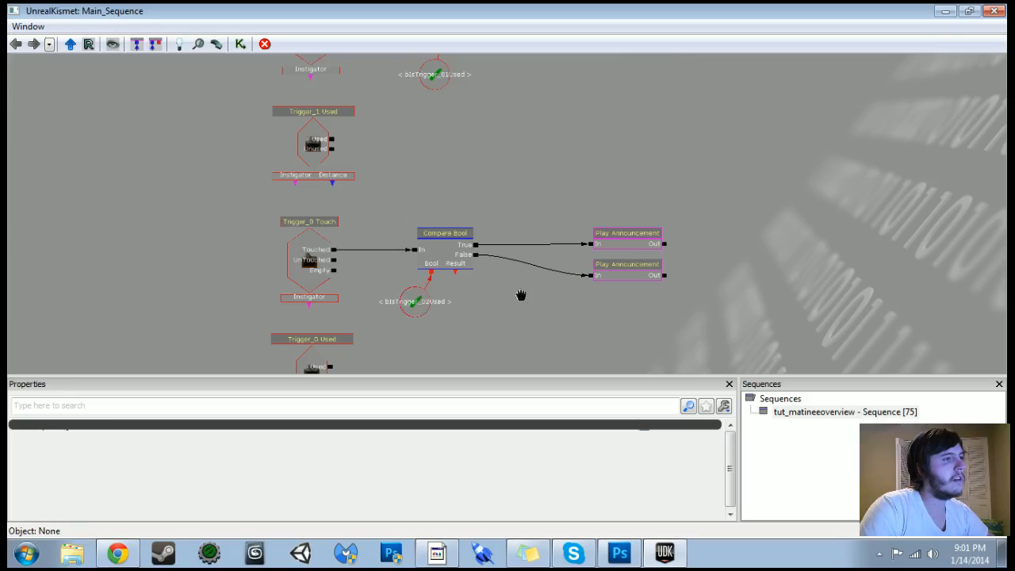
- Copy the False announcement text from Trigger_1's group to Trigger_0's, setting it to Press "E" to Turn On Generator 2
{"action": "scroll", "coordinate": [520, 295], "scroll_direction": "up", "scroll_amount": 3}
{"action": "left_click", "coordinate": [511, 207]}
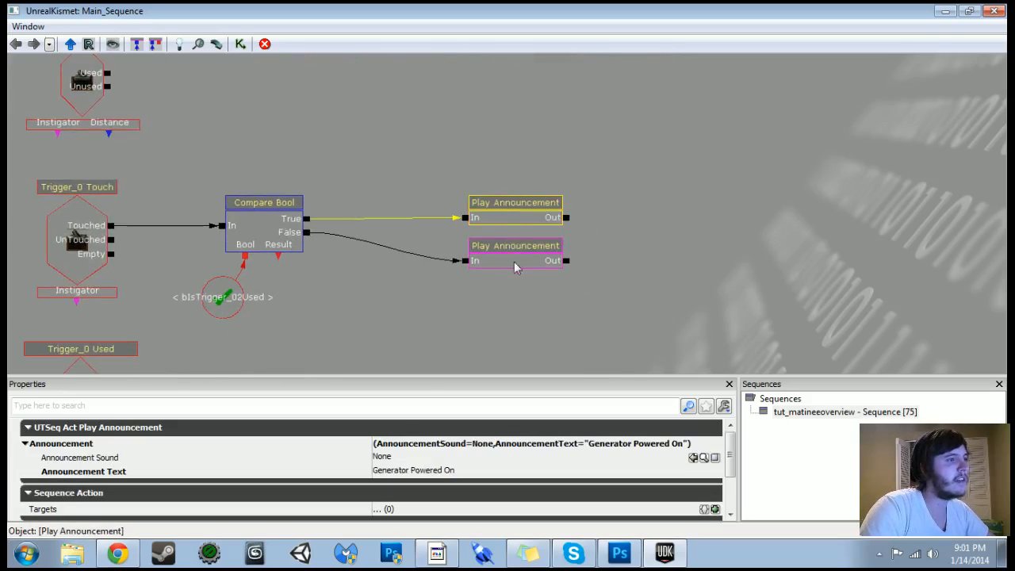
{"action": "left_click", "coordinate": [514, 263]}
{"action": "left_click", "coordinate": [425, 476]}
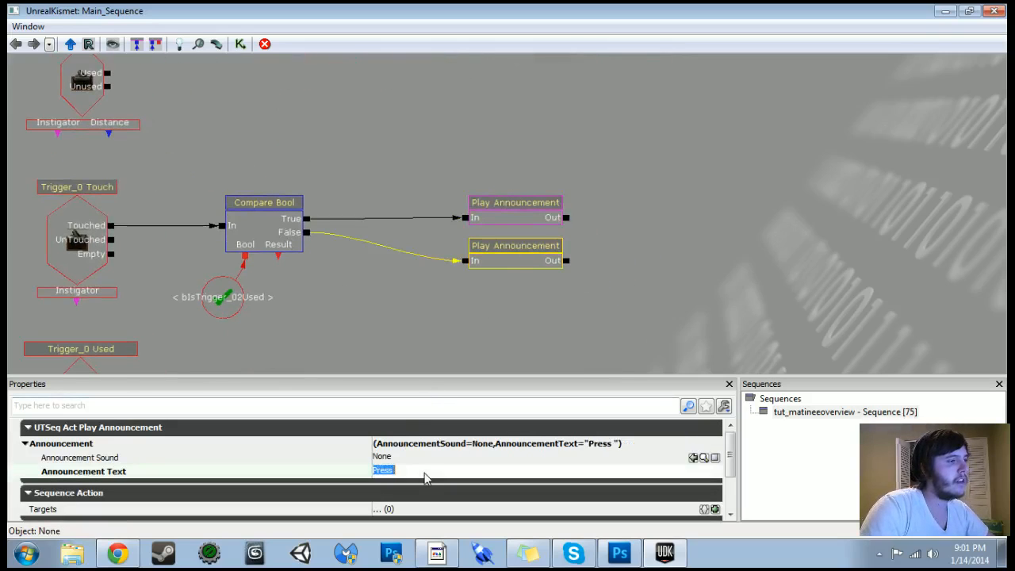
{"action": "left_click_drag", "start_coordinate": [486, 139], "coordinate": [486, 370]}
{"action": "left_click", "coordinate": [510, 163]}
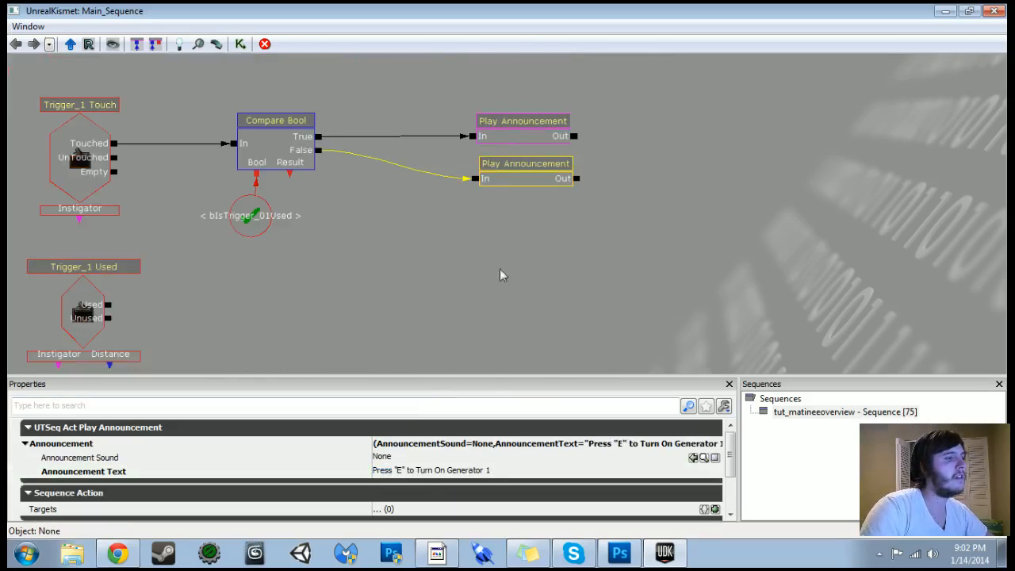
{"action": "left_click", "coordinate": [493, 471]}
{"action": "left_click_drag", "start_coordinate": [489, 347], "coordinate": [481, 39]}
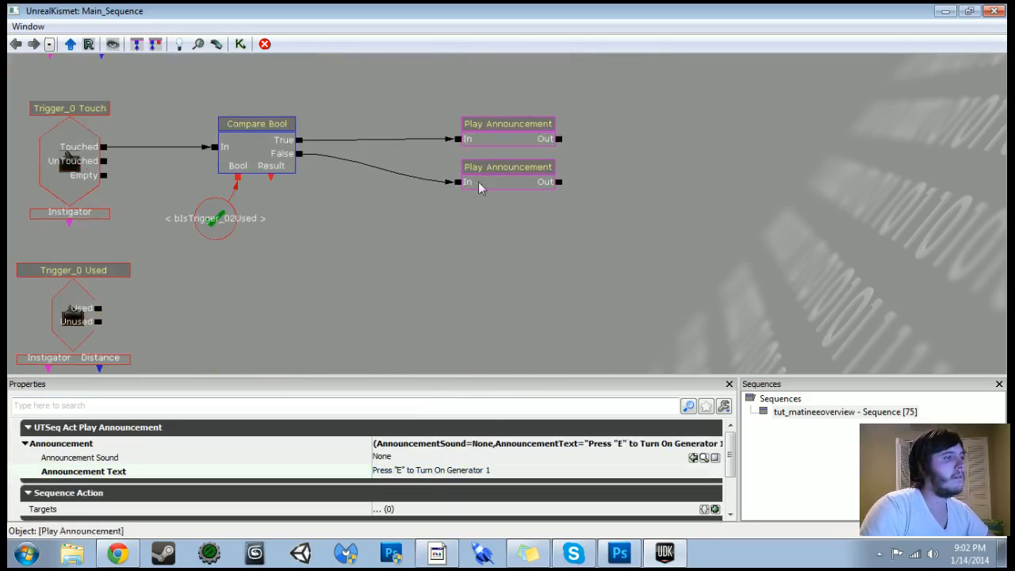
{"action": "left_click", "coordinate": [498, 189]}
{"action": "left_click", "coordinate": [446, 476]}
{"action": "key", "text": "ctrl+v"}
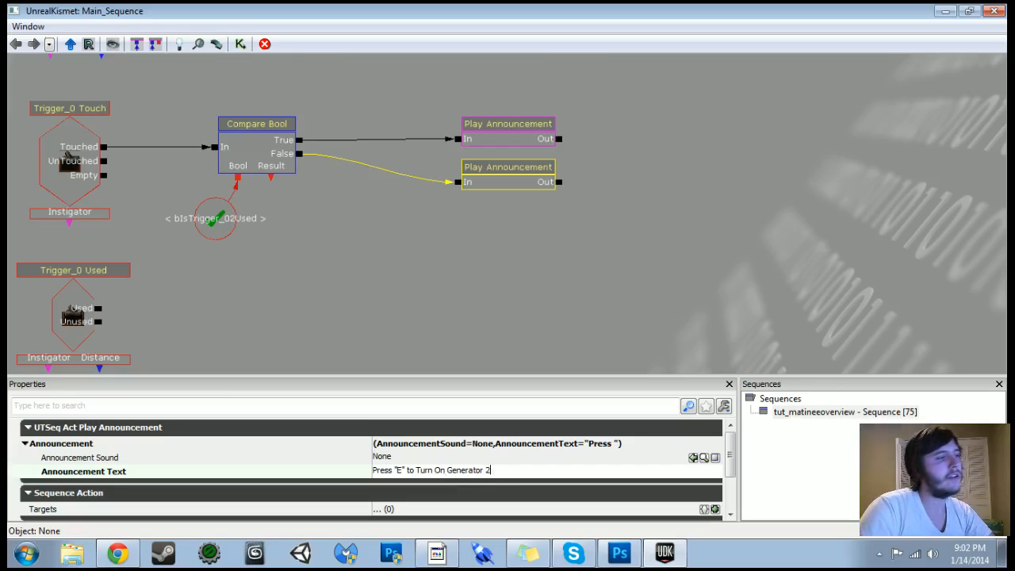
{"action": "key", "text": "Return"}
- Add a Set Variable Bool action beside Trigger_1 Used and connect the event's Used output to its In input
{"action": "left_click_drag", "start_coordinate": [395, 280], "coordinate": [467, 259]}
{"action": "scroll", "coordinate": [349, 276], "scroll_direction": "down", "scroll_amount": 4}
{"action": "left_click_drag", "start_coordinate": [348, 276], "coordinate": [433, 379]}
{"action": "scroll", "coordinate": [424, 316], "scroll_direction": "up", "scroll_amount": 2}
{"action": "left_click_drag", "start_coordinate": [450, 160], "coordinate": [412, 221]}
{"action": "scroll", "coordinate": [413, 221], "scroll_direction": "up", "scroll_amount": 3}
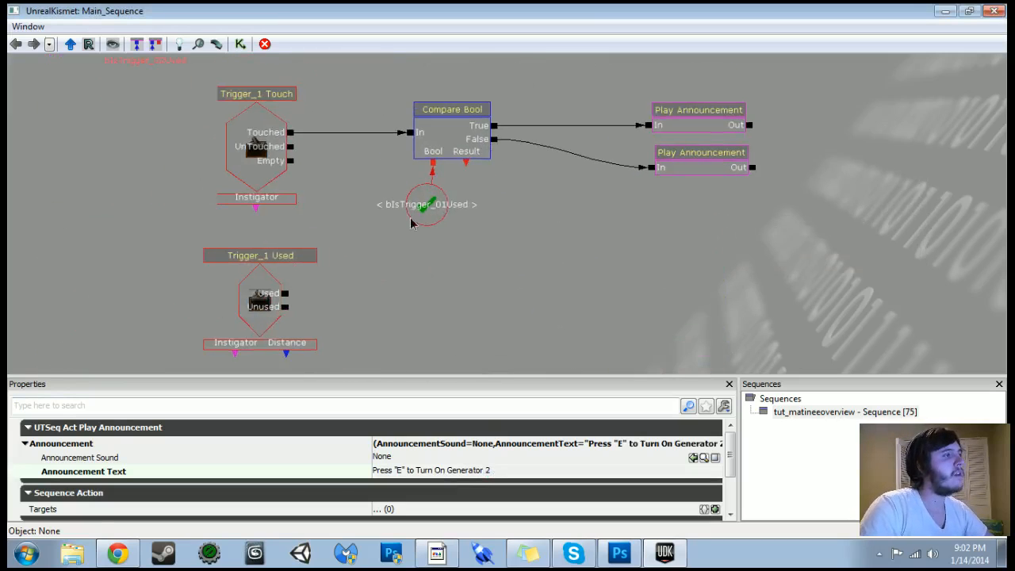
{"action": "left_click_drag", "start_coordinate": [386, 274], "coordinate": [349, 254]}
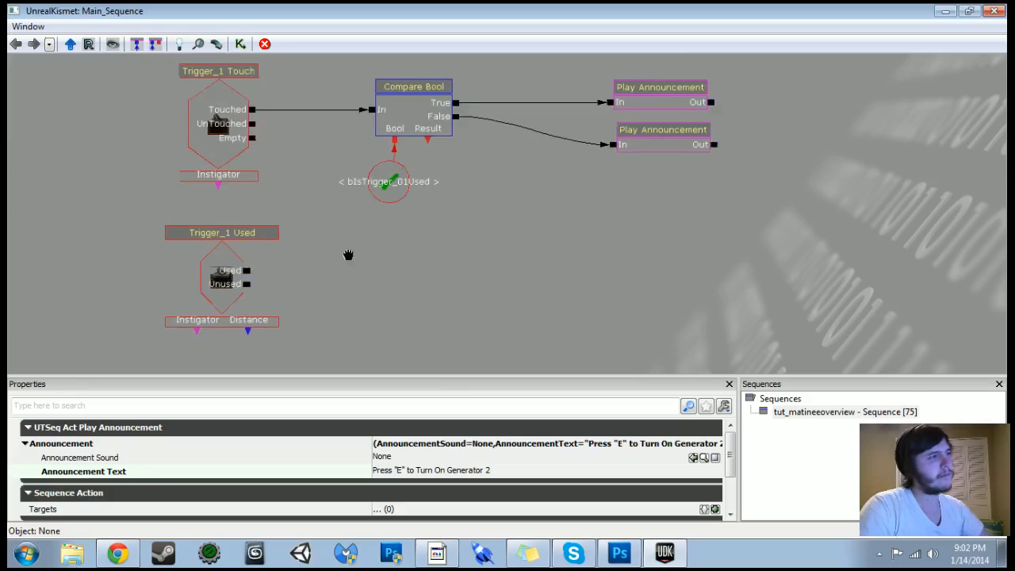
{"action": "right_click", "coordinate": [350, 235]}
{"action": "mouse_move", "coordinate": [387, 242]}
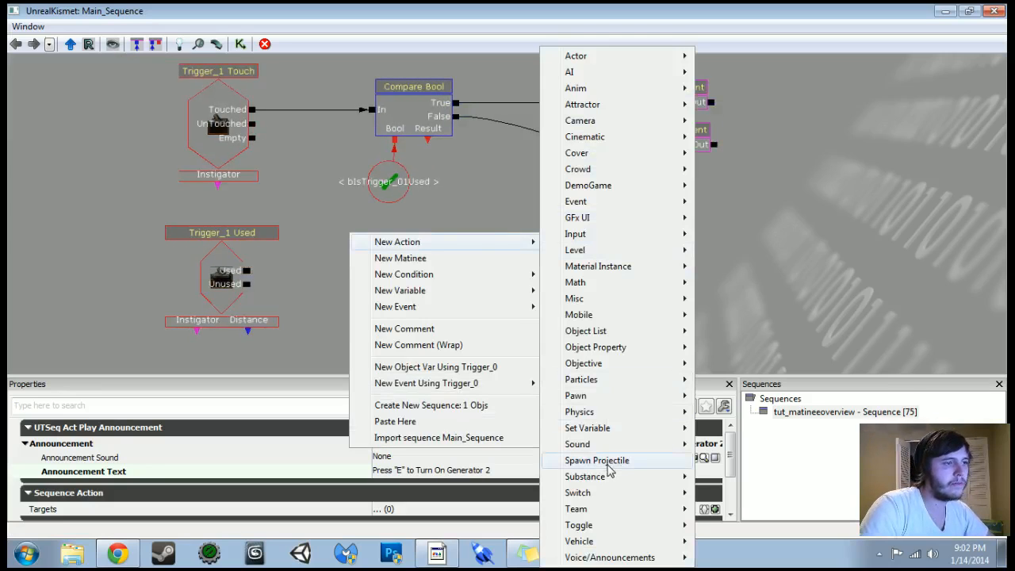
{"action": "mouse_move", "coordinate": [602, 410]}
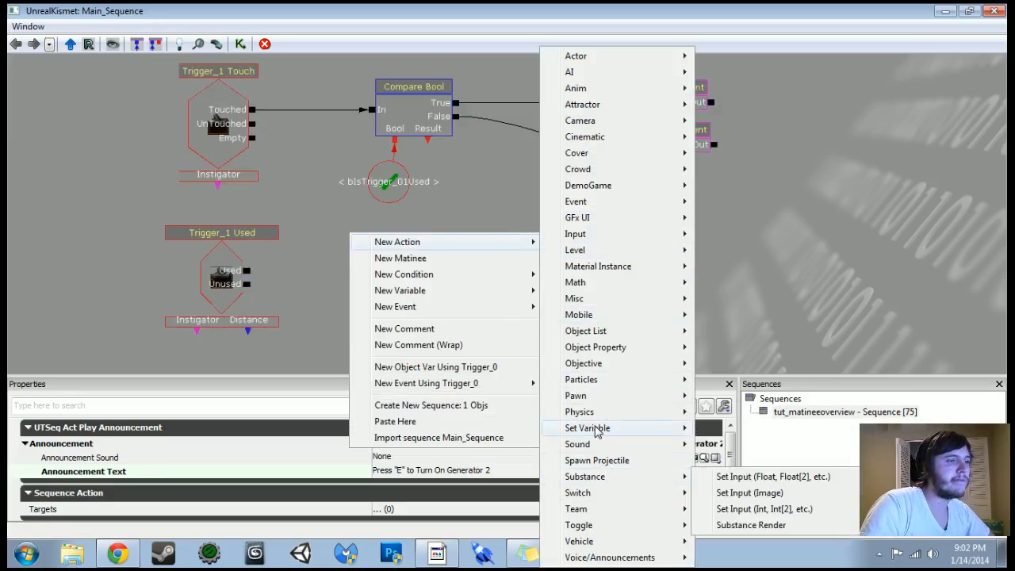
{"action": "mouse_move", "coordinate": [630, 428]}
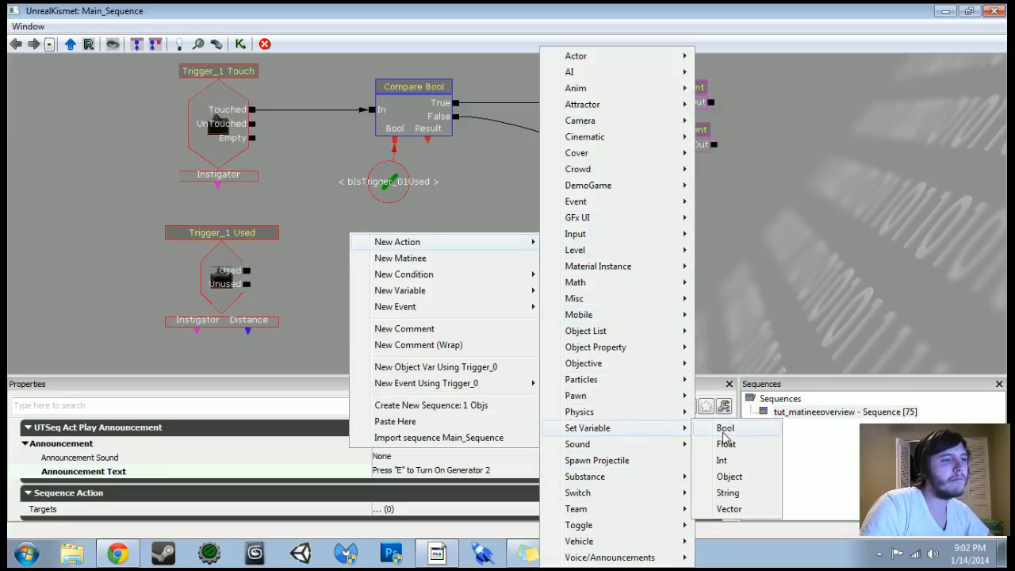
{"action": "left_click", "coordinate": [725, 428]}
{"action": "left_click_drag", "start_coordinate": [247, 271], "coordinate": [341, 269]}
{"action": "left_click", "coordinate": [401, 265]}
- Place a copy of the bIsTrigger_01Used variable below the new Bool action and link it to the Target connector
{"action": "scroll", "coordinate": [513, 284], "scroll_direction": "down", "scroll_amount": 1}
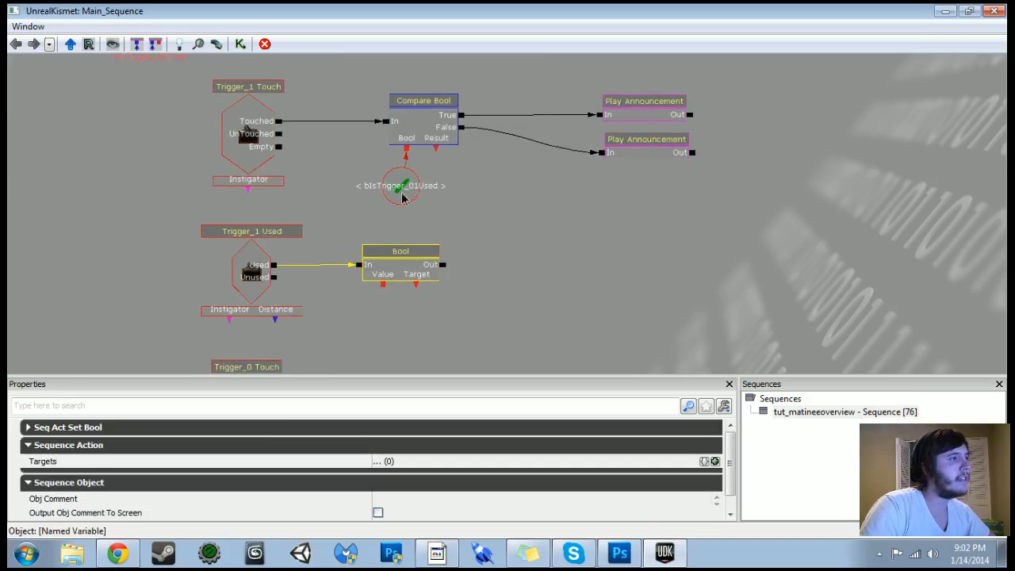
{"action": "left_click", "coordinate": [407, 195]}
{"action": "key", "text": "ctrl+c"}
{"action": "key", "text": "ctrl+v"}
{"action": "scroll", "coordinate": [516, 257], "scroll_direction": "up", "scroll_amount": 2}
{"action": "left_click_drag", "start_coordinate": [516, 257], "coordinate": [425, 280]}
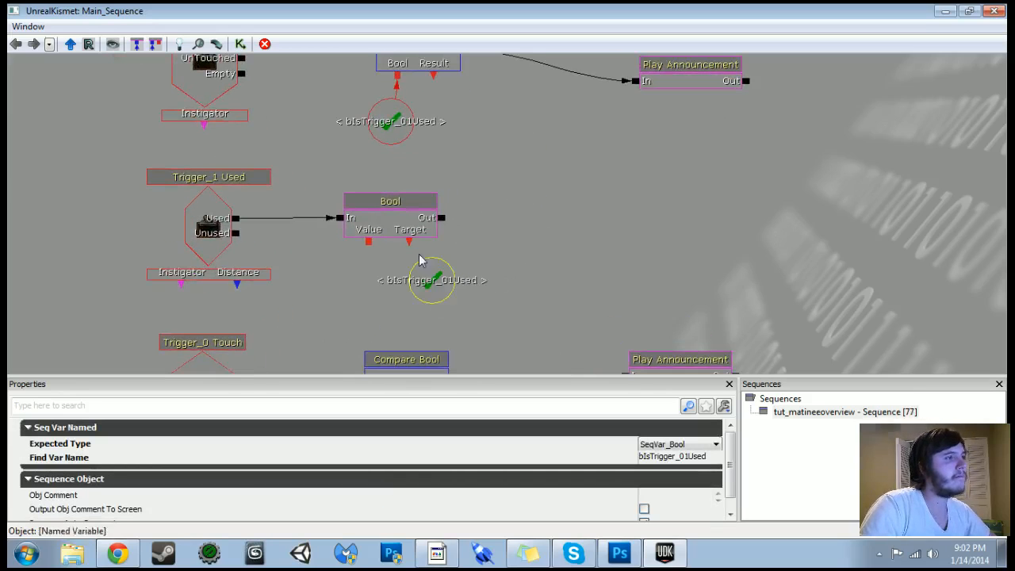
{"action": "left_click_drag", "start_coordinate": [409, 241], "coordinate": [423, 272]}
- Create a bool variable on the Bool action's Value connector and set its b Value to 1
{"action": "right_click", "coordinate": [368, 242]}
{"action": "left_click", "coordinate": [440, 233]}
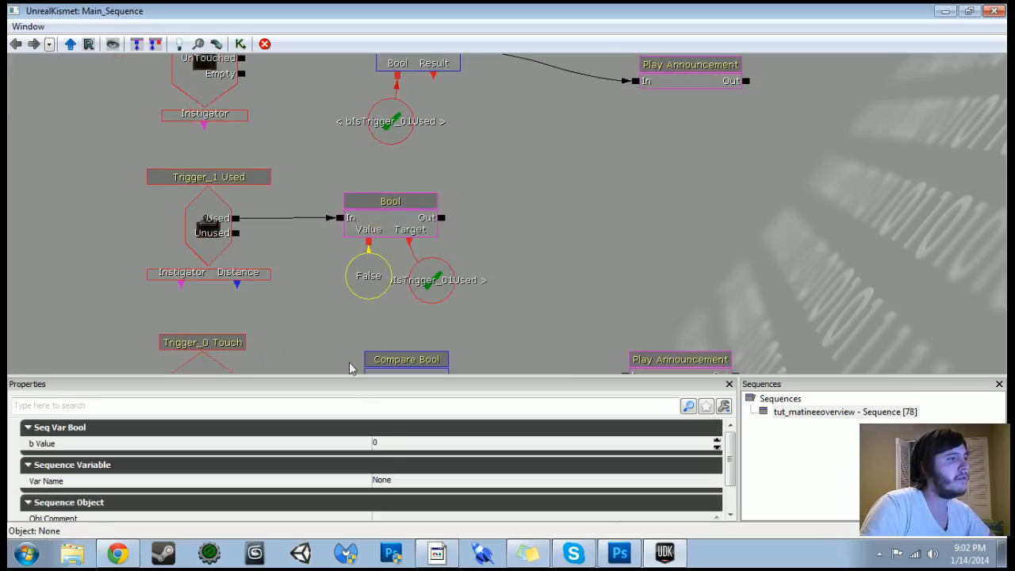
{"action": "left_click", "coordinate": [391, 445]}
{"action": "type", "text": "1"}
{"action": "key", "text": "Return"}
{"action": "scroll", "coordinate": [450, 284], "scroll_direction": "down", "scroll_amount": 3}
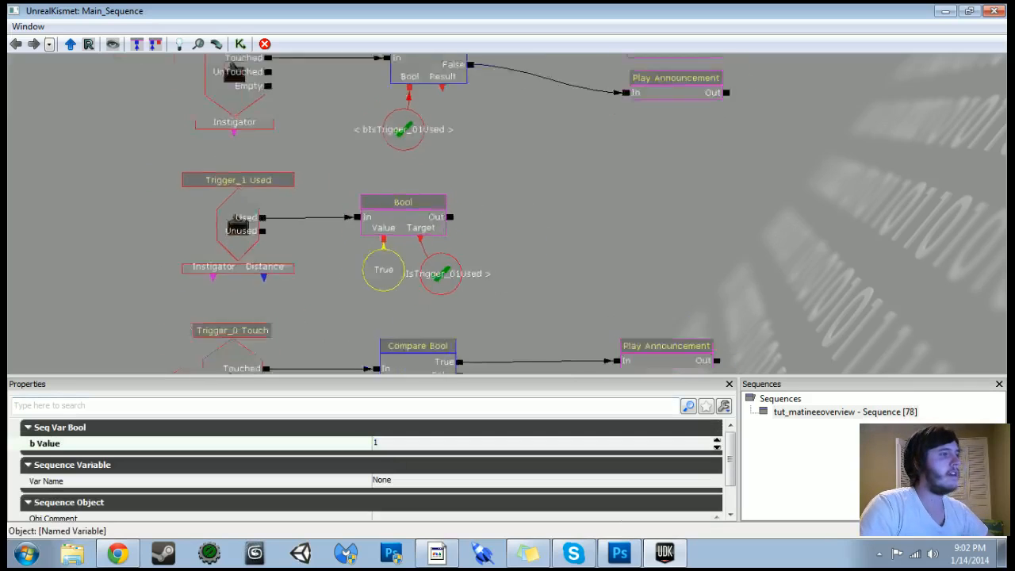
{"action": "left_click", "coordinate": [365, 181]}
{"action": "left_click_drag", "start_coordinate": [349, 175], "coordinate": [456, 263], "text": "ctrl+alt"}
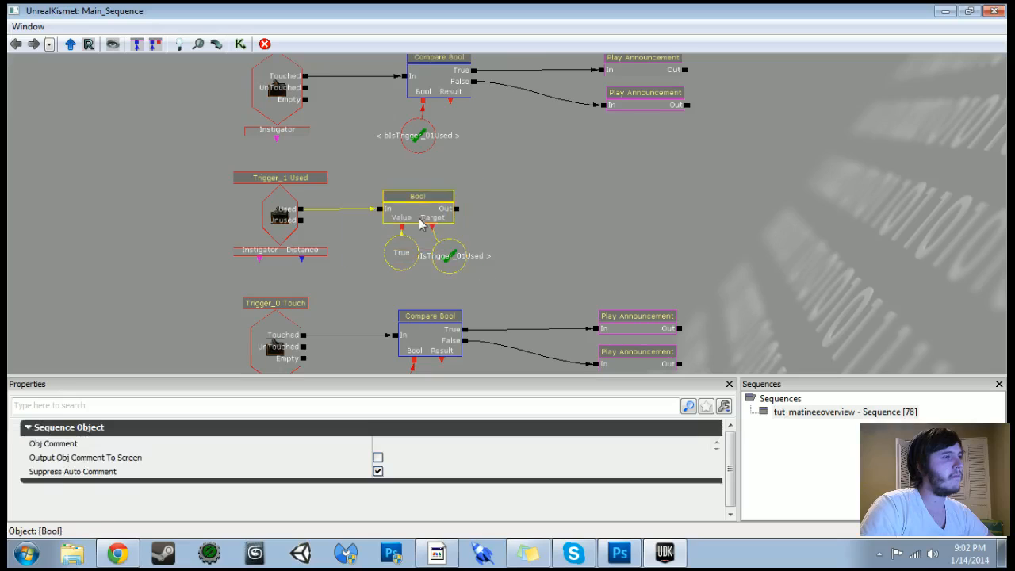
{"action": "left_click", "coordinate": [417, 216]}
{"action": "key", "text": "ctrl+c"}
{"action": "key", "text": "ctrl+v"}
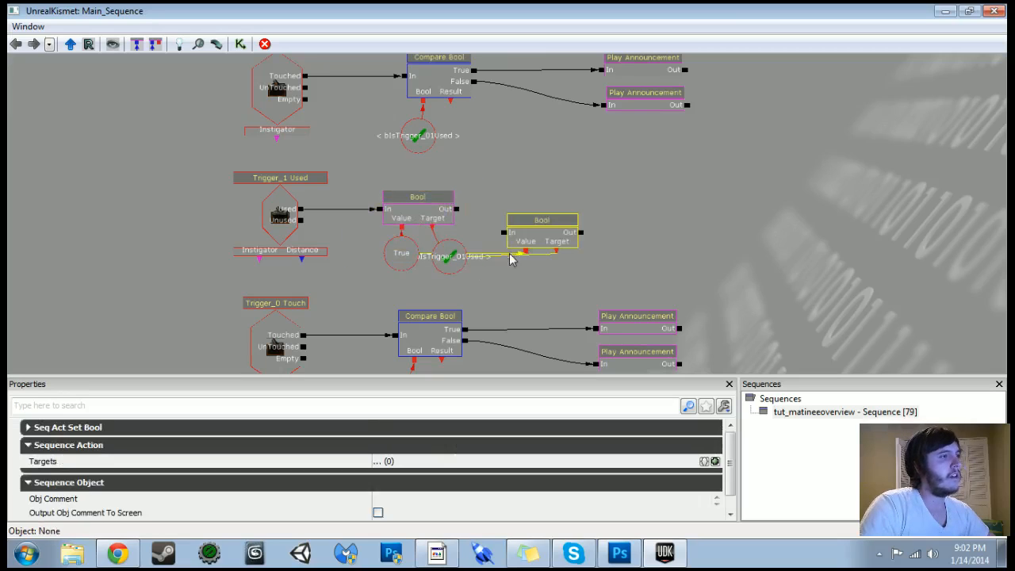
- Duplicate the Bool action with its two variables beside Trigger_0 Used and connect it to the Used output
{"action": "left_click_drag", "start_coordinate": [363, 170], "coordinate": [504, 175], "text": "ctrl+alt"}
{"action": "key", "text": "ctrl+c"}
{"action": "key", "text": "ctrl+v"}
{"action": "left_click_drag", "start_coordinate": [539, 149], "coordinate": [429, 284], "text": "ctrl"}
{"action": "left_click_drag", "start_coordinate": [297, 281], "coordinate": [481, 342]}
{"action": "left_click_drag", "start_coordinate": [425, 272], "coordinate": [424, 273], "text": "ctrl"}
- Replace the duplicated group's bIsTrigger_01Used variable with a copy of bIsTrigger_02Used linked to the Bool action's Target
{"action": "left_click", "coordinate": [459, 326]}
{"action": "key", "text": "Delete"}
{"action": "left_click", "coordinate": [389, 204]}
{"action": "key", "text": "ctrl+c"}
{"action": "key", "text": "ctrl+v"}
{"action": "left_click_drag", "start_coordinate": [514, 228], "coordinate": [448, 324], "text": "ctrl"}
{"action": "mouse_move", "coordinate": [441, 296]}
{"action": "left_mouse_down"}
{"action": "mouse_move", "coordinate": [455, 326]}
{"action": "mouse_move", "coordinate": [440, 299]}
{"action": "left_mouse_up"}
- Restore the Kismet window to a smaller size and select the doorway's trigger volume in the level viewport
{"action": "scroll", "coordinate": [508, 214], "scroll_direction": "down", "scroll_amount": 1}
{"action": "scroll", "coordinate": [516, 357], "scroll_direction": "down", "scroll_amount": 4}
{"action": "double_click", "coordinate": [482, 8]}
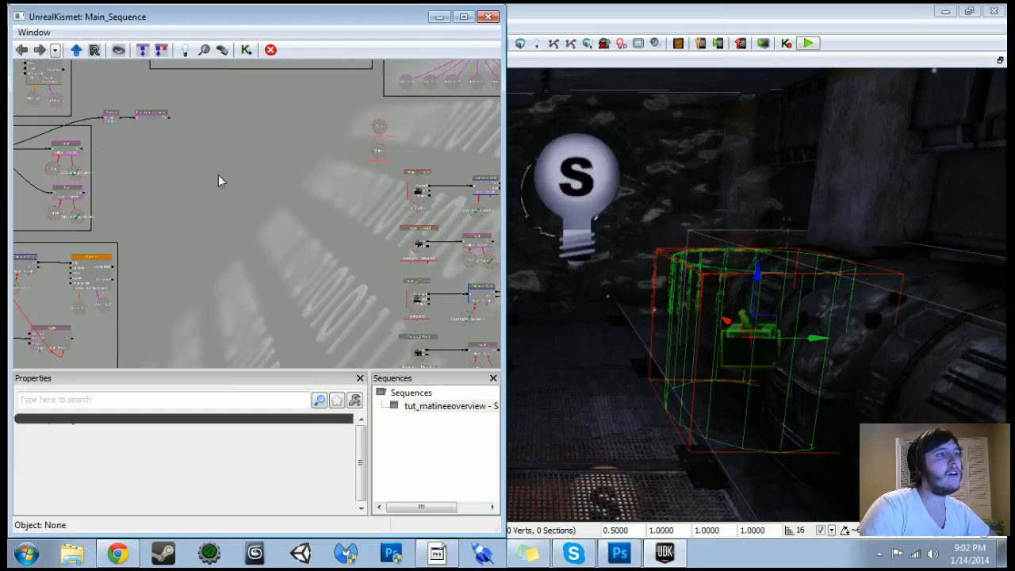
{"action": "left_click_drag", "start_coordinate": [714, 277], "coordinate": [699, 363]}
{"action": "left_click", "coordinate": [854, 280]}
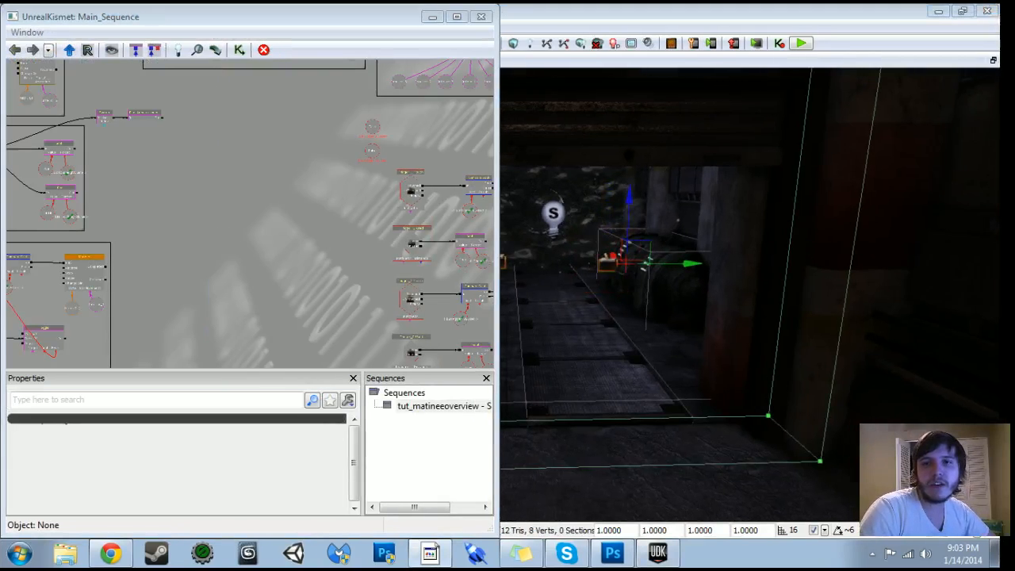
{"action": "left_click_drag", "start_coordinate": [746, 317], "coordinate": [718, 297]}
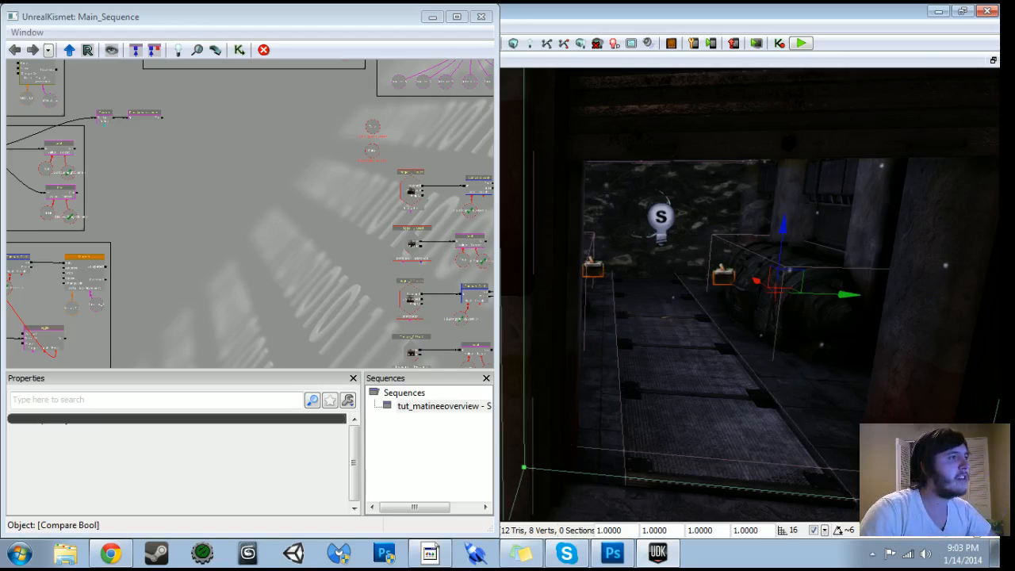
- Add a Touch event for TriggerVolume_1 in the empty space below the Trigger_0 Used event
{"action": "scroll", "coordinate": [245, 339], "scroll_direction": "up", "scroll_amount": 4}
{"action": "left_click_drag", "start_coordinate": [328, 209], "coordinate": [218, 212]}
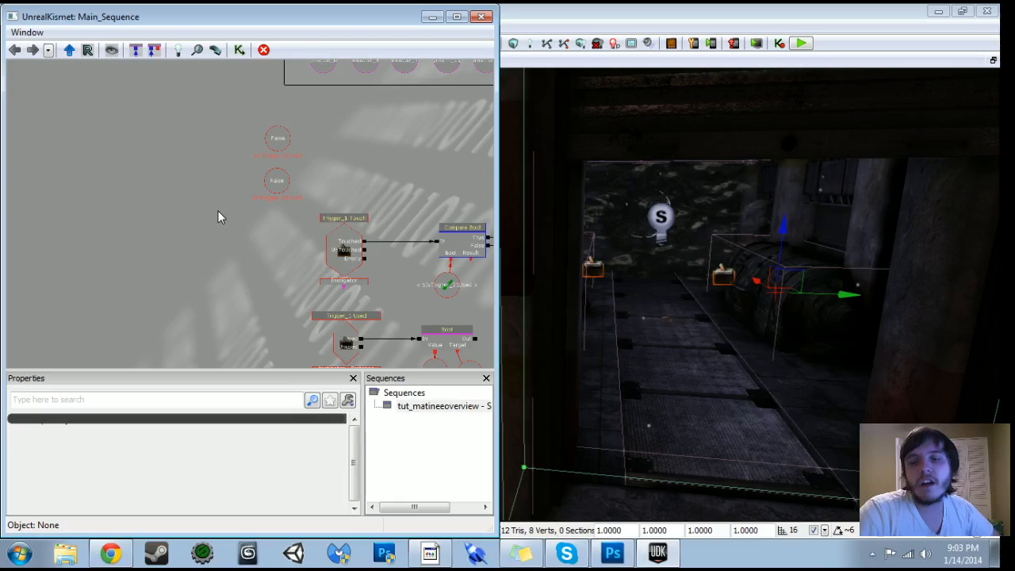
{"action": "scroll", "coordinate": [217, 210], "scroll_direction": "down", "scroll_amount": 6}
{"action": "left_click_drag", "start_coordinate": [359, 281], "coordinate": [306, 208]}
{"action": "scroll", "coordinate": [322, 232], "scroll_direction": "up", "scroll_amount": 4}
{"action": "left_click_drag", "start_coordinate": [327, 246], "coordinate": [377, 83]}
{"action": "scroll", "coordinate": [320, 111], "scroll_direction": "up", "scroll_amount": 4}
{"action": "right_click_drag", "start_coordinate": [619, 238], "coordinate": [713, 238]}
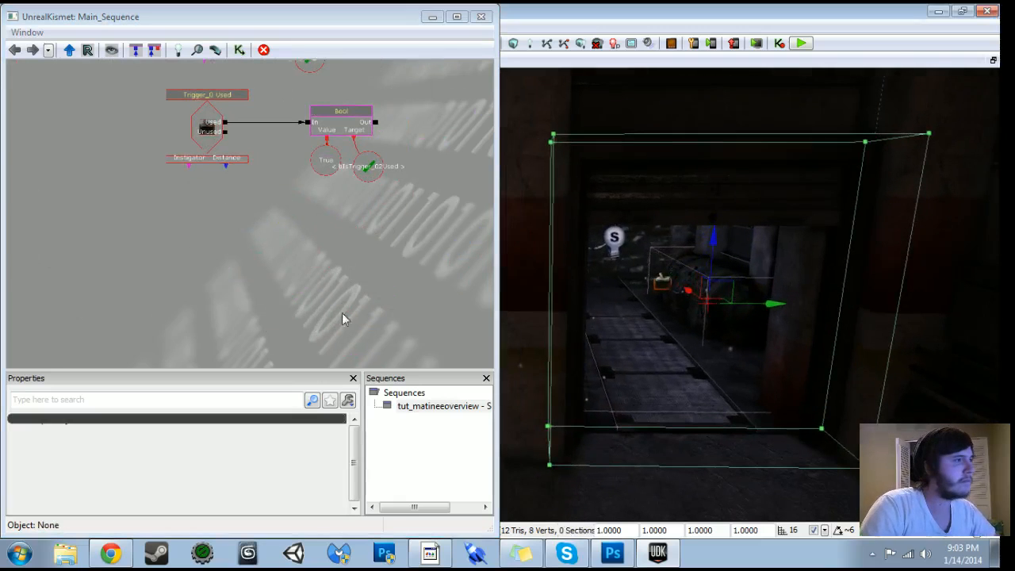
{"action": "right_click", "coordinate": [218, 258]}
{"action": "mouse_move", "coordinate": [306, 394]}
{"action": "left_click", "coordinate": [497, 394]}
{"action": "left_click_drag", "start_coordinate": [334, 294], "coordinate": [377, 187]}
{"action": "scroll", "coordinate": [376, 187], "scroll_direction": "up", "scroll_amount": 2}
{"action": "left_click_drag", "start_coordinate": [275, 202], "coordinate": [211, 278], "text": "ctrl"}
{"action": "scroll", "coordinate": [203, 253], "scroll_direction": "down", "scroll_amount": 2}
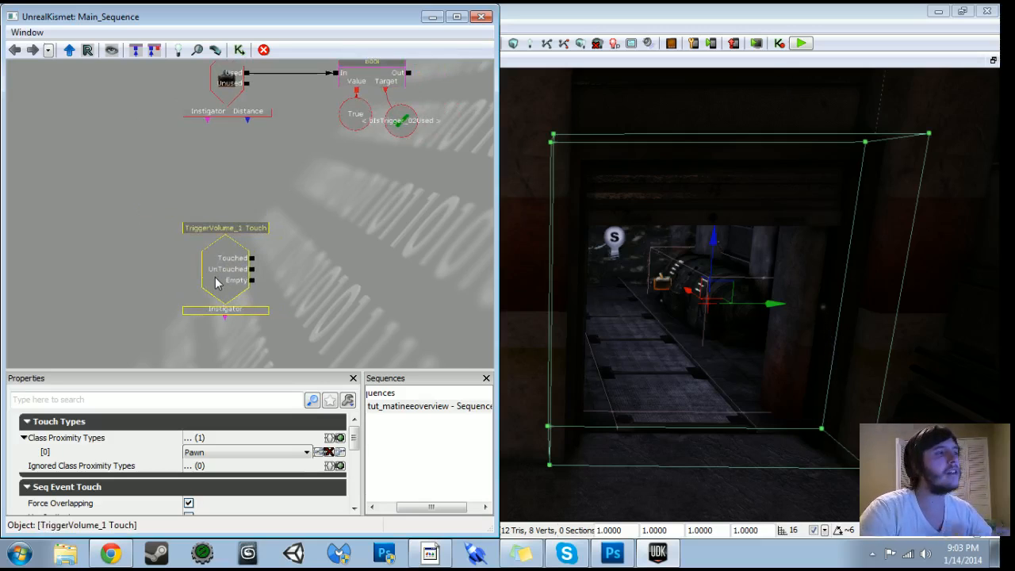
- Add a Compare Bool condition beside TriggerVolume_1 Touch and connect the Touched output to its In input
{"action": "left_click_drag", "start_coordinate": [366, 267], "coordinate": [295, 261]}
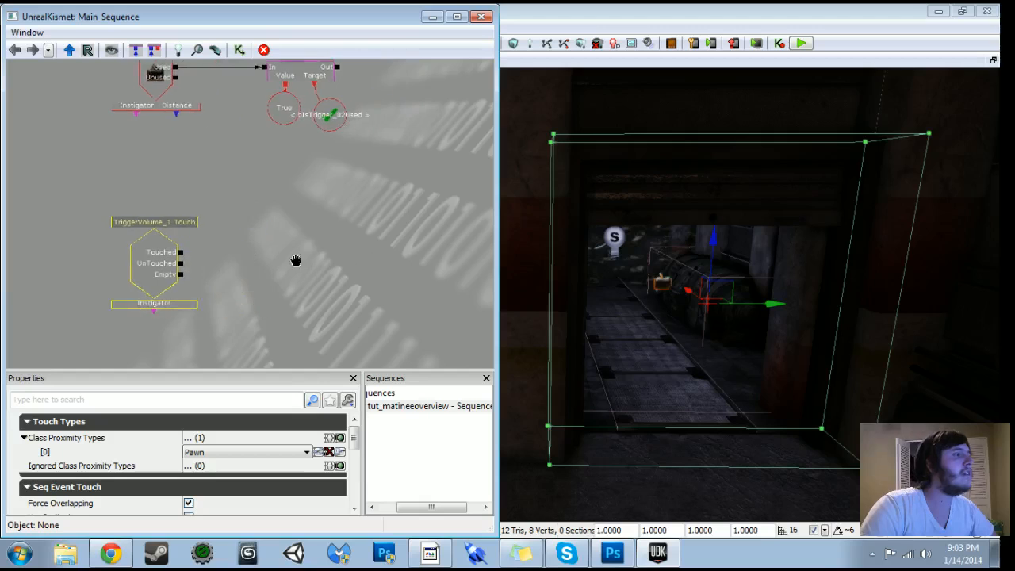
{"action": "right_click", "coordinate": [283, 251]}
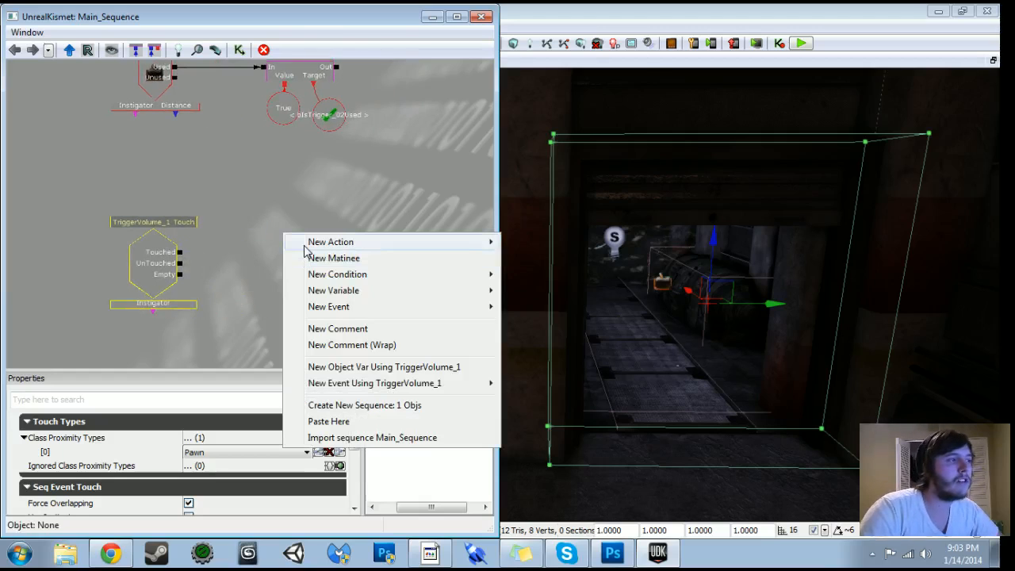
{"action": "mouse_move", "coordinate": [305, 250]}
{"action": "mouse_move", "coordinate": [309, 273]}
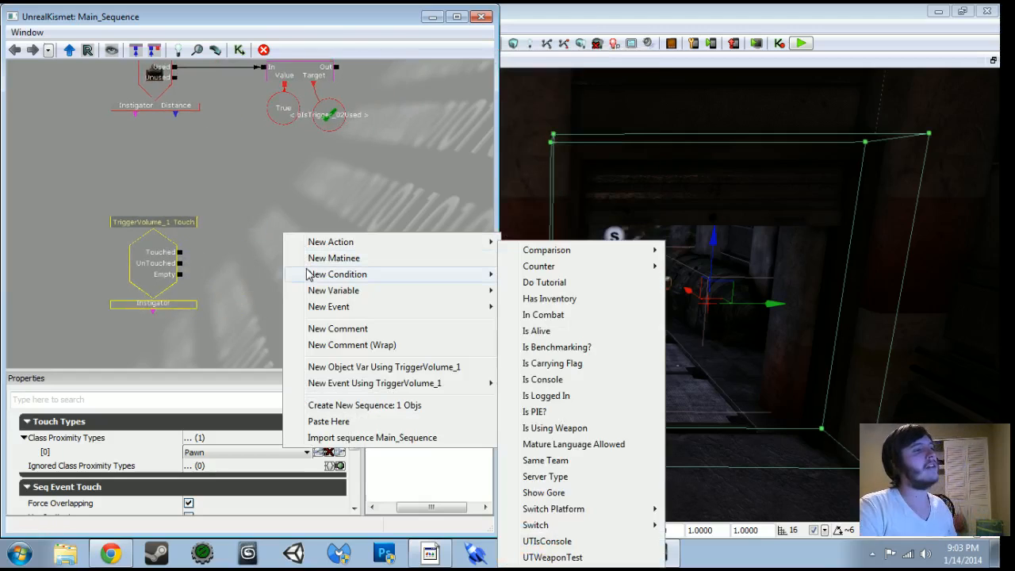
{"action": "mouse_move", "coordinate": [567, 253]}
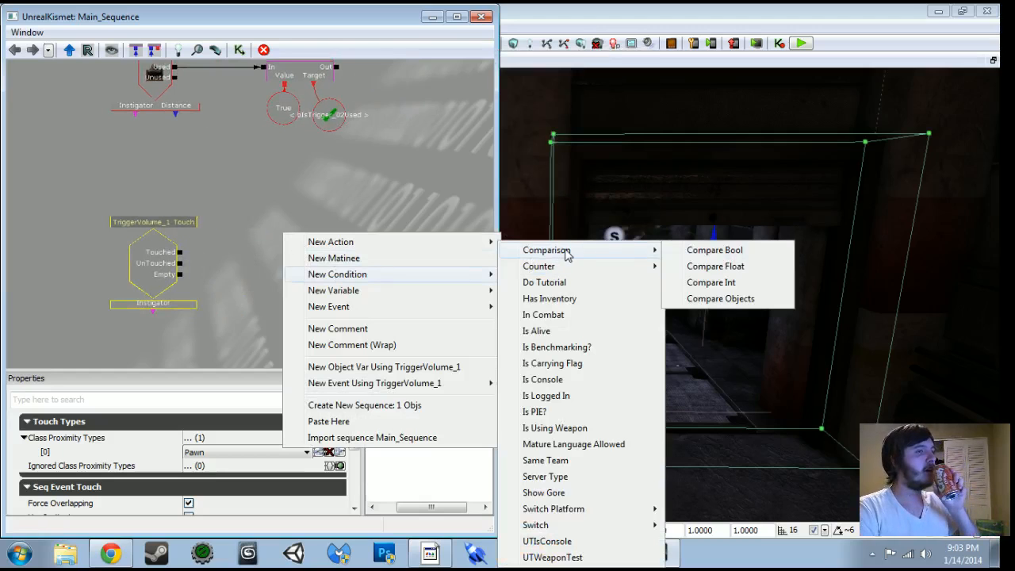
{"action": "left_click", "coordinate": [690, 250]}
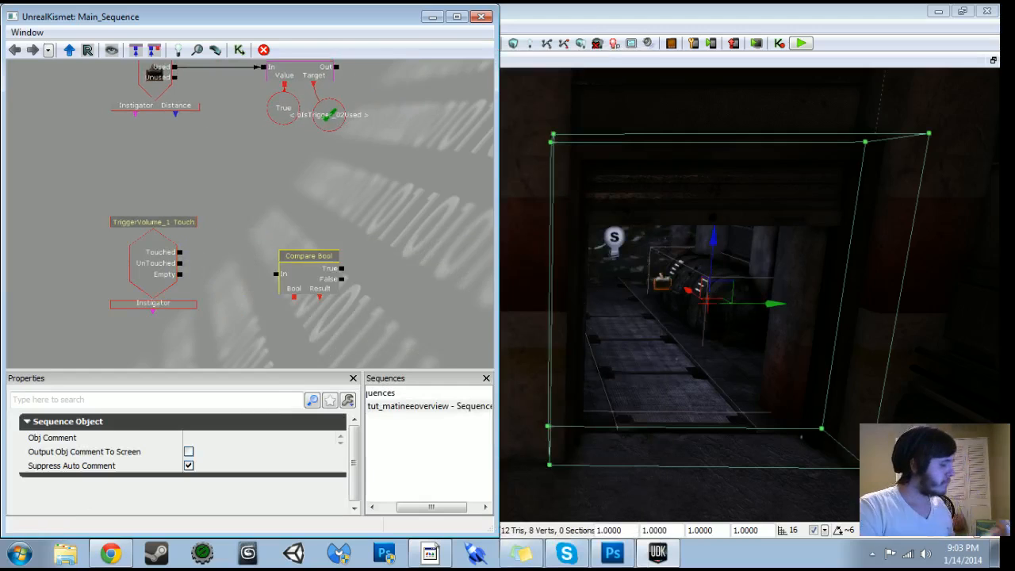
{"action": "left_click_drag", "start_coordinate": [180, 252], "coordinate": [316, 257]}
- Place a copy of the bIsTrigger_02Used variable below the new Compare Bool and link it to the Bool connector
{"action": "left_click_drag", "start_coordinate": [324, 200], "coordinate": [333, 120]}
{"action": "left_click", "coordinate": [319, 181]}
{"action": "key", "text": "ctrl+c"}
{"action": "key", "text": "ctrl+v"}
{"action": "left_click_drag", "start_coordinate": [276, 99], "coordinate": [276, 231], "text": "ctrl"}
{"action": "scroll", "coordinate": [276, 231], "scroll_direction": "up", "scroll_amount": 2}
{"action": "left_click_drag", "start_coordinate": [314, 200], "coordinate": [308, 227]}
- Add a bIsTrigger_01Used variable below the same Compare Bool and link it to the Bool connector as well
{"action": "scroll", "coordinate": [306, 228], "scroll_direction": "down", "scroll_amount": 4}
{"action": "left_click_drag", "start_coordinate": [290, 95], "coordinate": [314, 202]}
{"action": "scroll", "coordinate": [297, 324], "scroll_direction": "up", "scroll_amount": 5}
{"action": "left_click_drag", "start_coordinate": [285, 235], "coordinate": [318, 265], "text": "ctrl"}
{"action": "left_click_drag", "start_coordinate": [308, 170], "coordinate": [340, 254]}
- Loop Compare Bool's False output back to its In with a 1.00 delay, and move bIsTrigger_02Used away from bIsTrigger_01Used
{"action": "left_click_drag", "start_coordinate": [414, 256], "coordinate": [290, 314]}
{"action": "scroll", "coordinate": [367, 275], "scroll_direction": "down", "scroll_amount": 2}
{"action": "left_click_drag", "start_coordinate": [230, 219], "coordinate": [421, 197]}
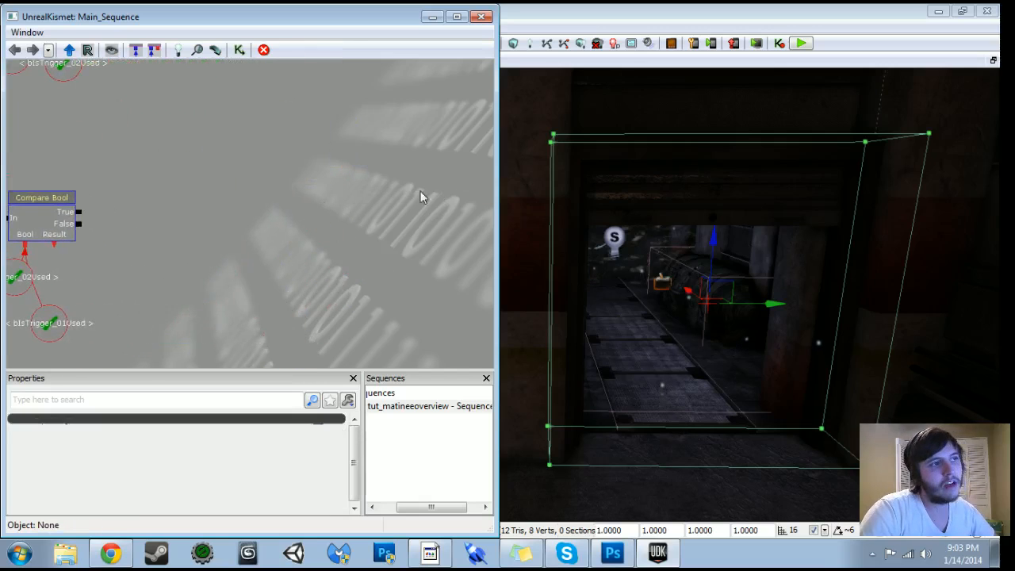
{"action": "left_click_drag", "start_coordinate": [141, 223], "coordinate": [253, 193]}
{"action": "left_click", "coordinate": [179, 190]}
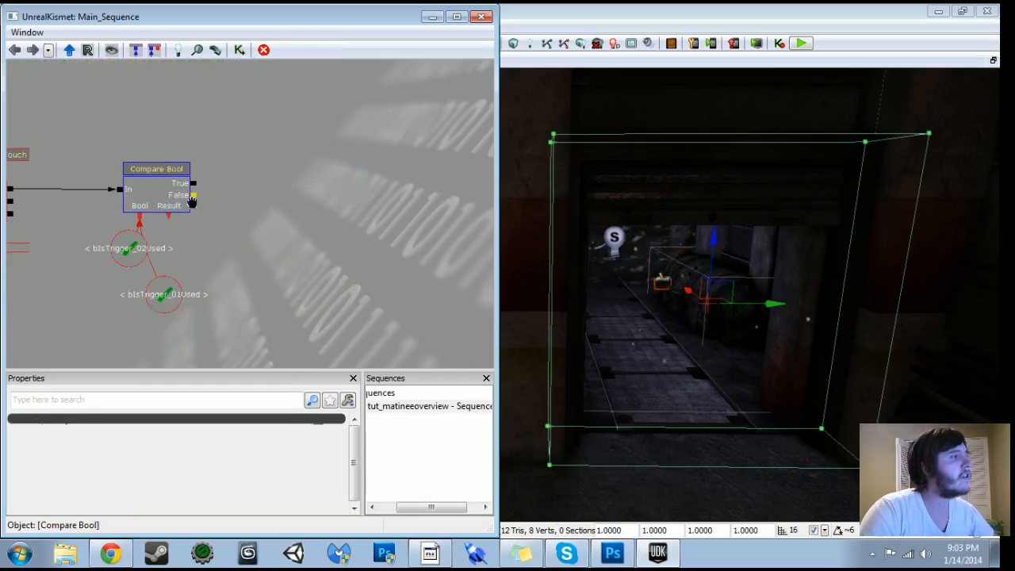
{"action": "right_click", "coordinate": [192, 183]}
{"action": "left_click", "coordinate": [262, 303]}
{"action": "key", "text": "Return"}
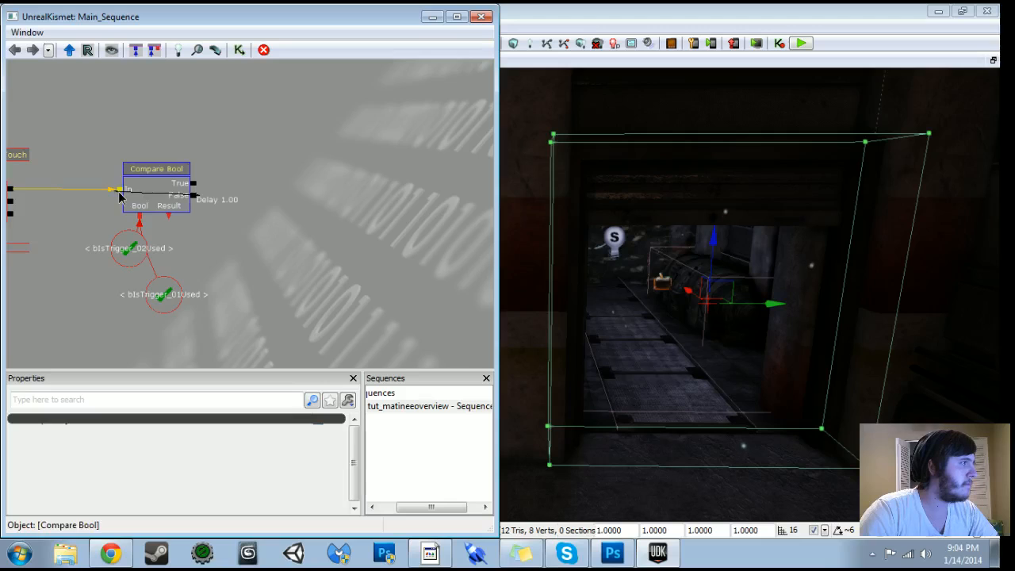
{"action": "left_click_drag", "start_coordinate": [272, 257], "coordinate": [404, 290]}
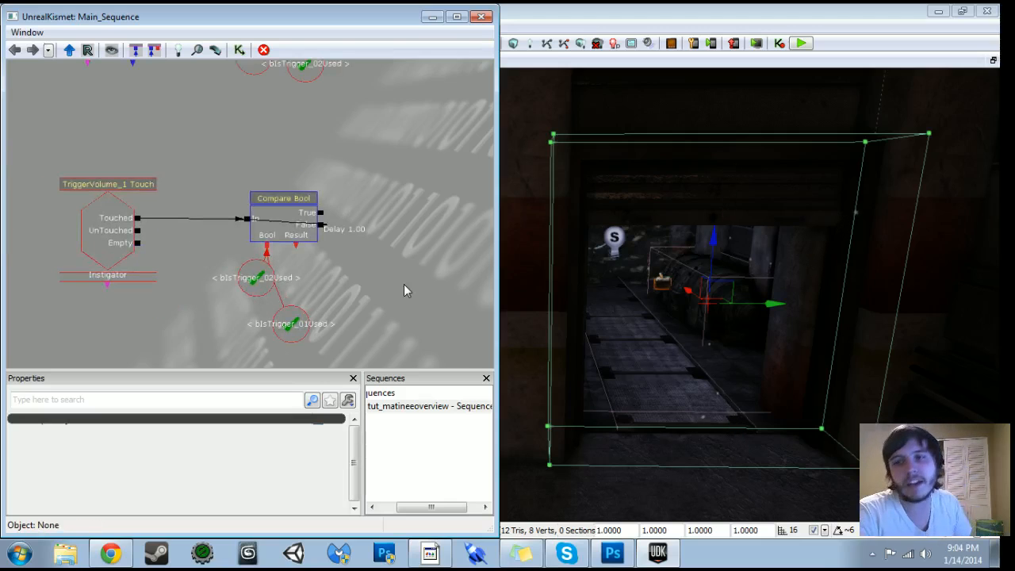
{"action": "left_click_drag", "start_coordinate": [247, 280], "coordinate": [213, 310]}
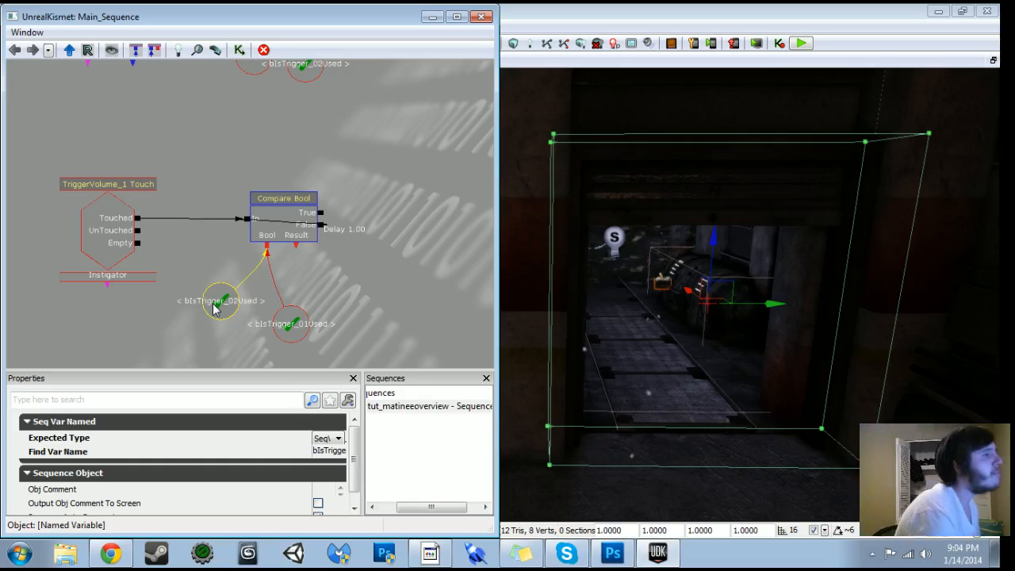
- Select the ring-shaped mesh in the level viewport and view it up close
{"action": "left_click_drag", "start_coordinate": [658, 302], "coordinate": [619, 79]}
{"action": "left_click", "coordinate": [698, 301]}
{"action": "left_click_drag", "start_coordinate": [697, 301], "coordinate": [587, 396]}
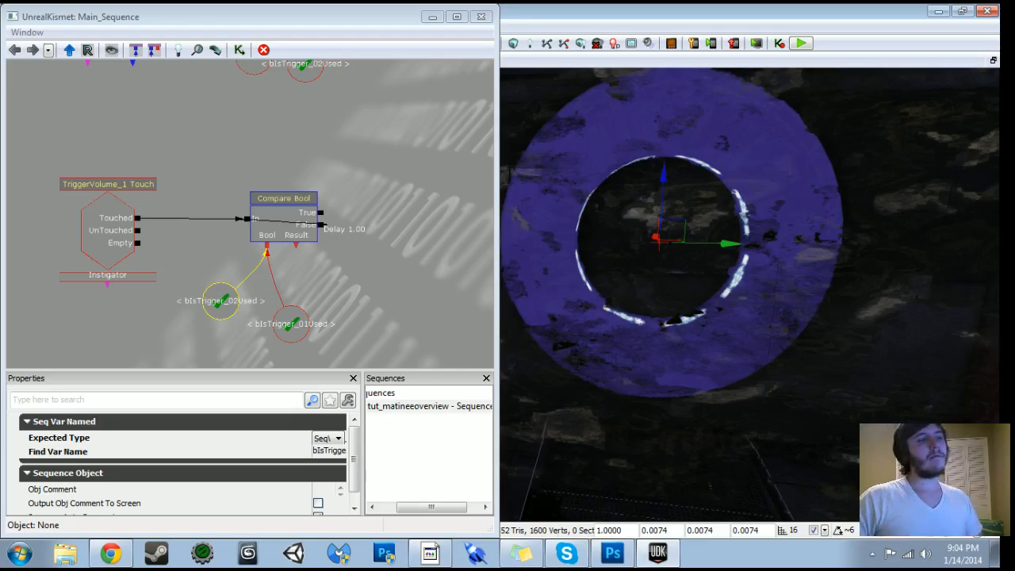
- Create a new Matinee in the empty area below the Compare Bool logic and open it for editing
{"action": "left_click_drag", "start_coordinate": [666, 301], "coordinate": [888, 170]}
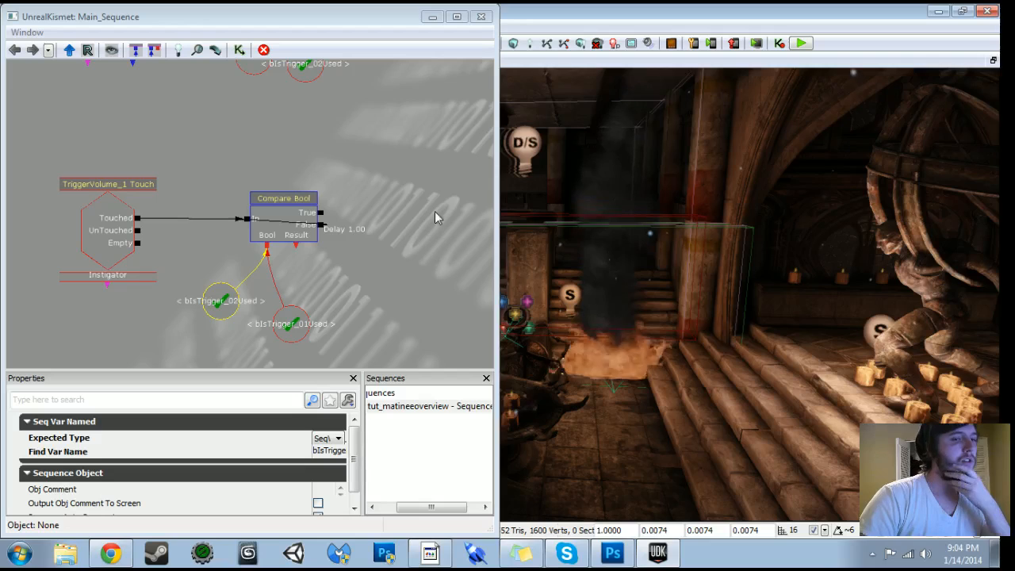
{"action": "left_click_drag", "start_coordinate": [809, 302], "coordinate": [567, 159]}
{"action": "scroll", "coordinate": [415, 254], "scroll_direction": "down", "scroll_amount": 2}
{"action": "left_click_drag", "start_coordinate": [416, 254], "coordinate": [438, 130]}
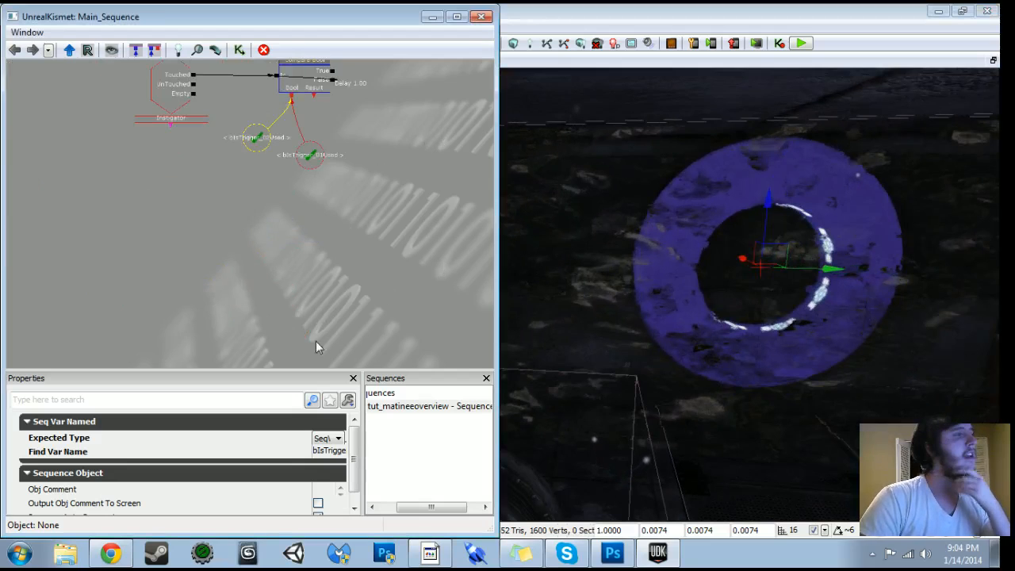
{"action": "left_click_drag", "start_coordinate": [316, 346], "coordinate": [363, 371]}
{"action": "right_click", "coordinate": [204, 257]}
{"action": "left_click", "coordinate": [237, 259]}
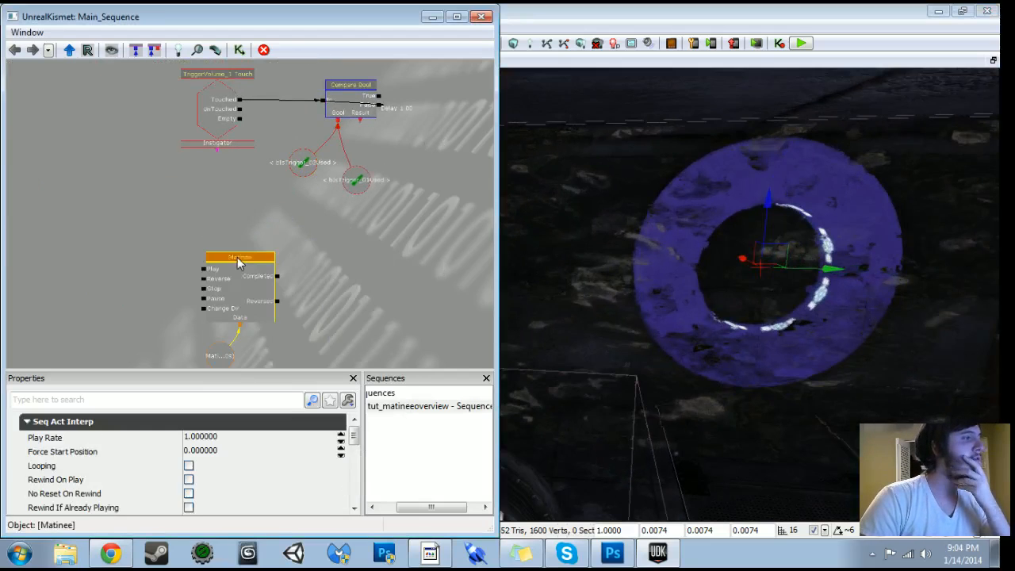
{"action": "double_click", "coordinate": [257, 282]}
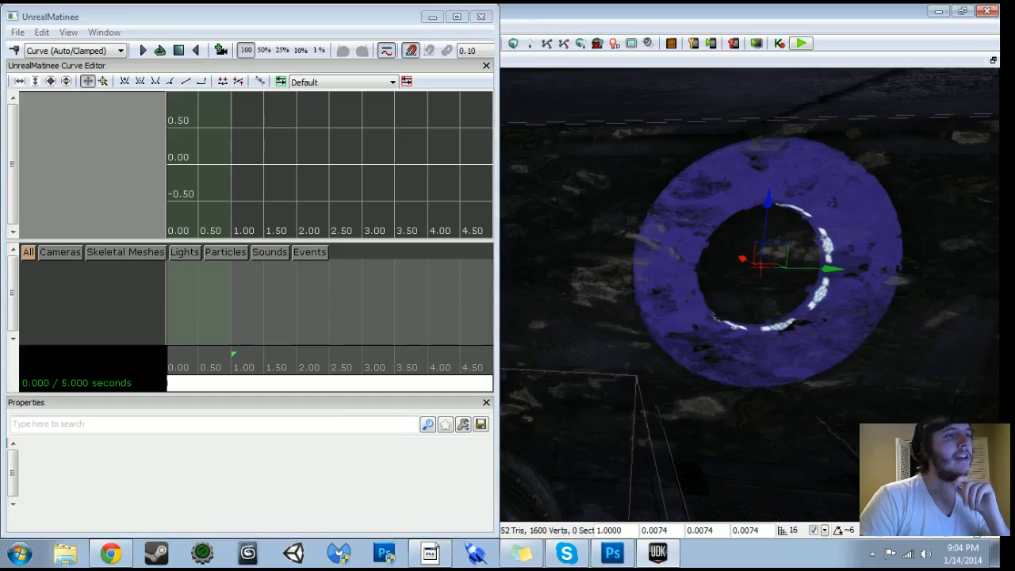
- With the ring mesh selected in the level, add a new empty Matinee group named Spinning_Ring
{"action": "mouse_move", "coordinate": [750, 317]}
{"action": "left_mouse_down"}
{"action": "mouse_move", "coordinate": [781, 262]}
{"action": "mouse_move", "coordinate": [793, 206]}
{"action": "mouse_move", "coordinate": [773, 262]}
{"action": "mouse_move", "coordinate": [761, 246]}
{"action": "mouse_move", "coordinate": [749, 349]}
{"action": "mouse_move", "coordinate": [793, 325]}
{"action": "mouse_move", "coordinate": [770, 321]}
{"action": "left_mouse_up"}
{"action": "left_click", "coordinate": [750, 254]}
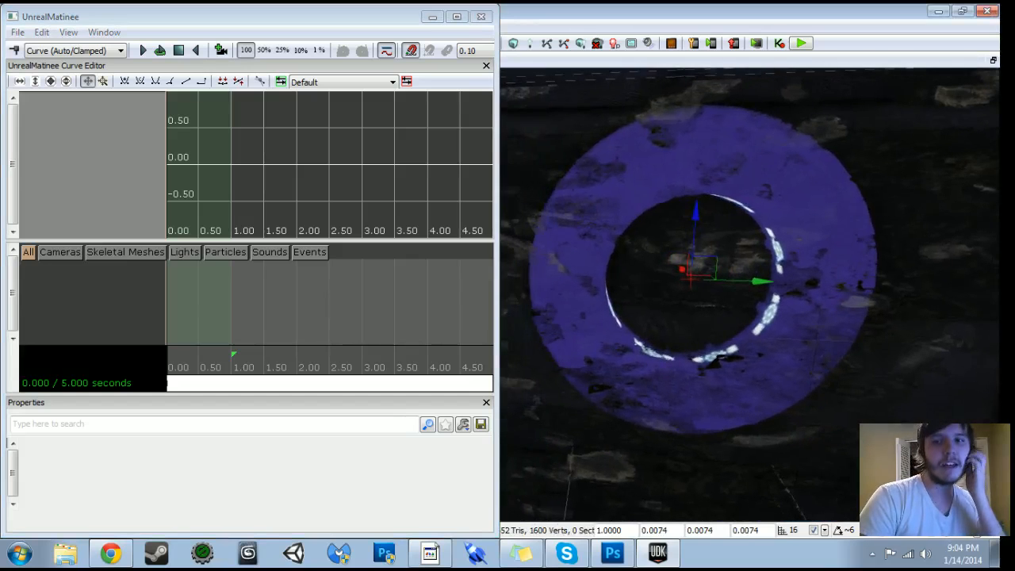
{"action": "right_click", "coordinate": [46, 284]}
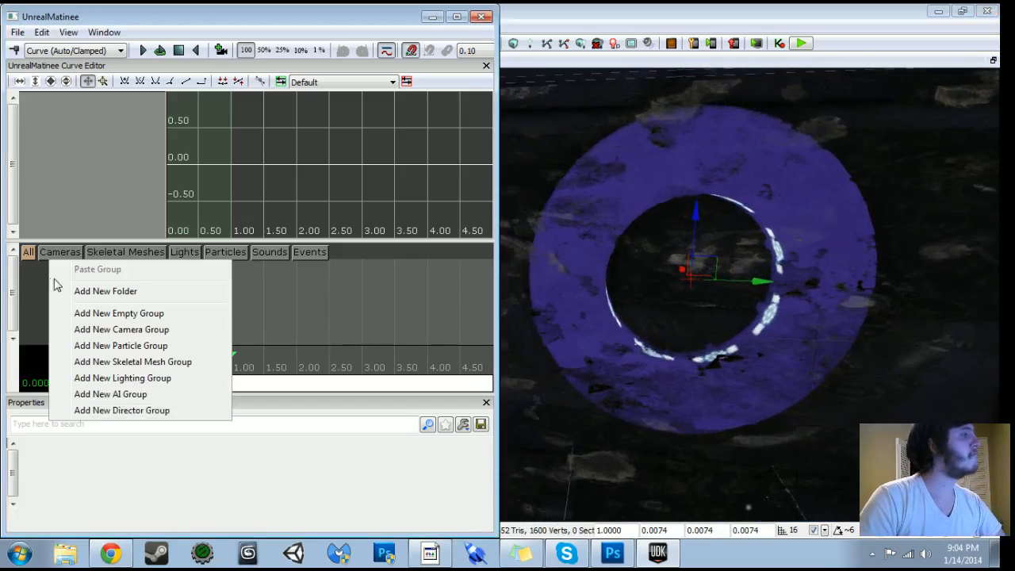
{"action": "left_click", "coordinate": [127, 316]}
{"action": "type", "text": "Spi"}
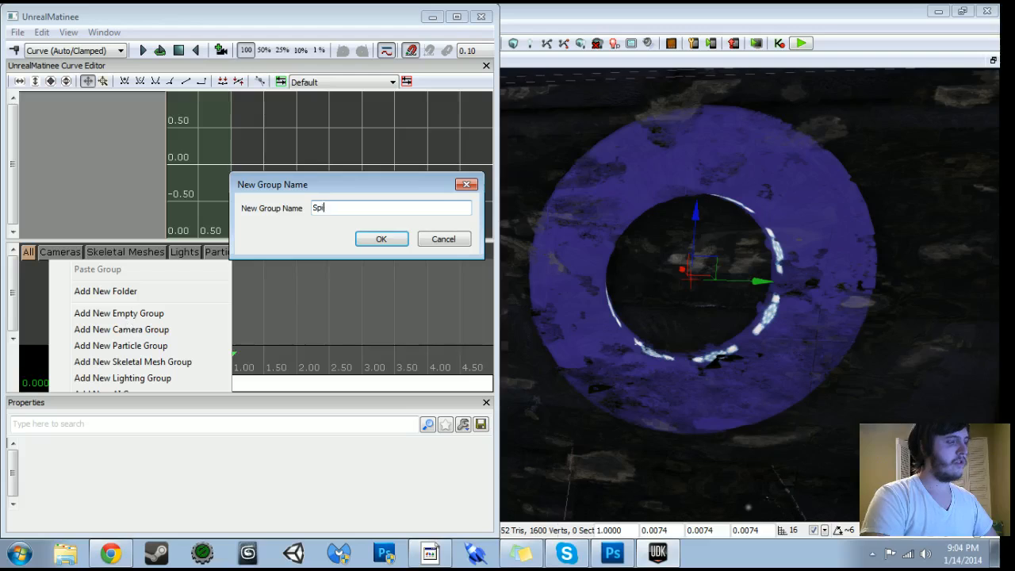
{"action": "type", "text": "nning_Ring"}
{"action": "key", "text": "Return"}
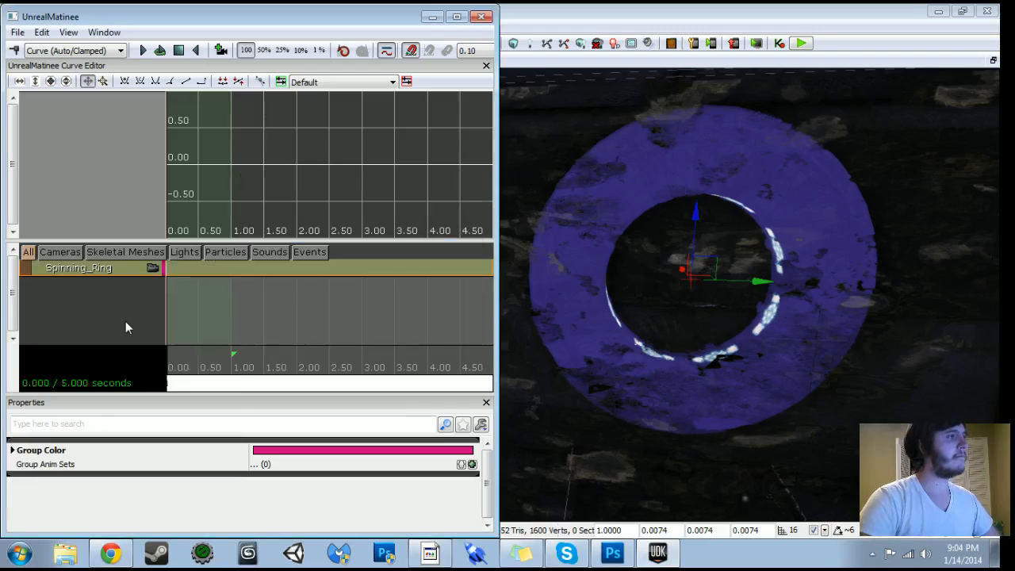
- Add a movement track to the Spinning_Ring group and shorten the Matinee sequence to 0.80 seconds
{"action": "right_click", "coordinate": [108, 271]}
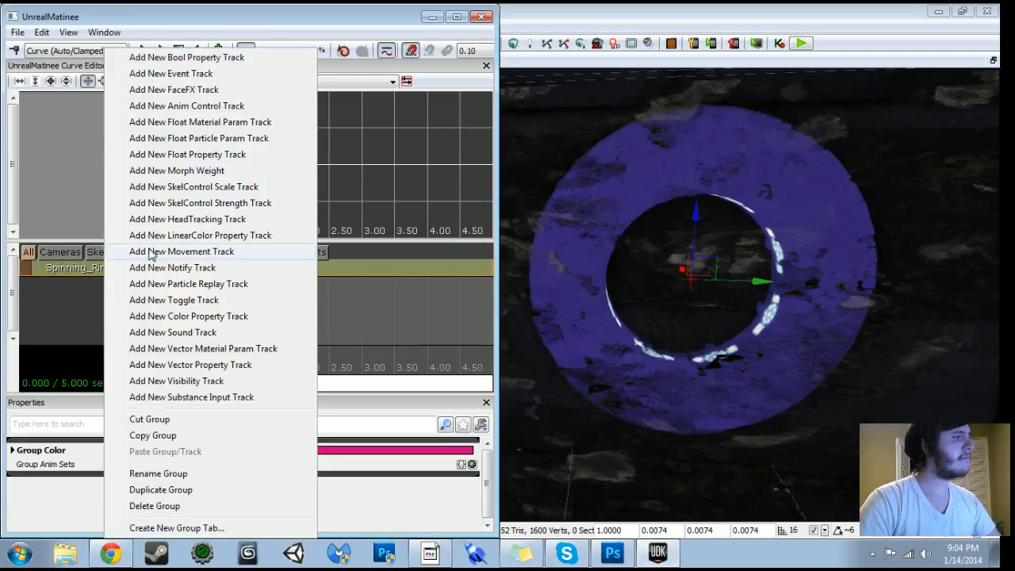
{"action": "left_click", "coordinate": [152, 252]}
{"action": "left_click_drag", "start_coordinate": [451, 363], "coordinate": [231, 363]}
{"action": "scroll", "coordinate": [209, 385], "scroll_direction": "up", "scroll_amount": 3}
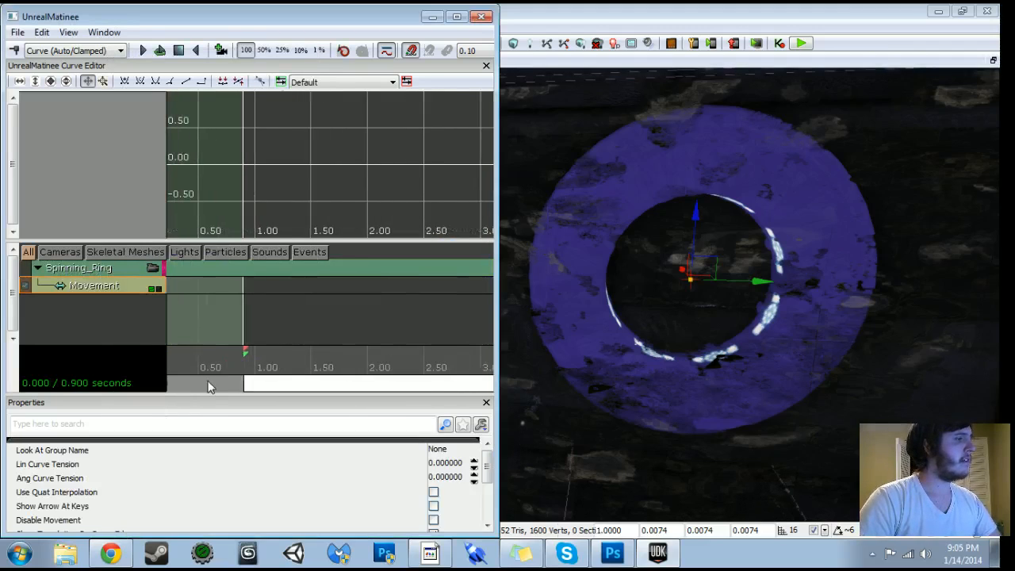
{"action": "scroll", "coordinate": [209, 385], "scroll_direction": "up", "scroll_amount": 5}
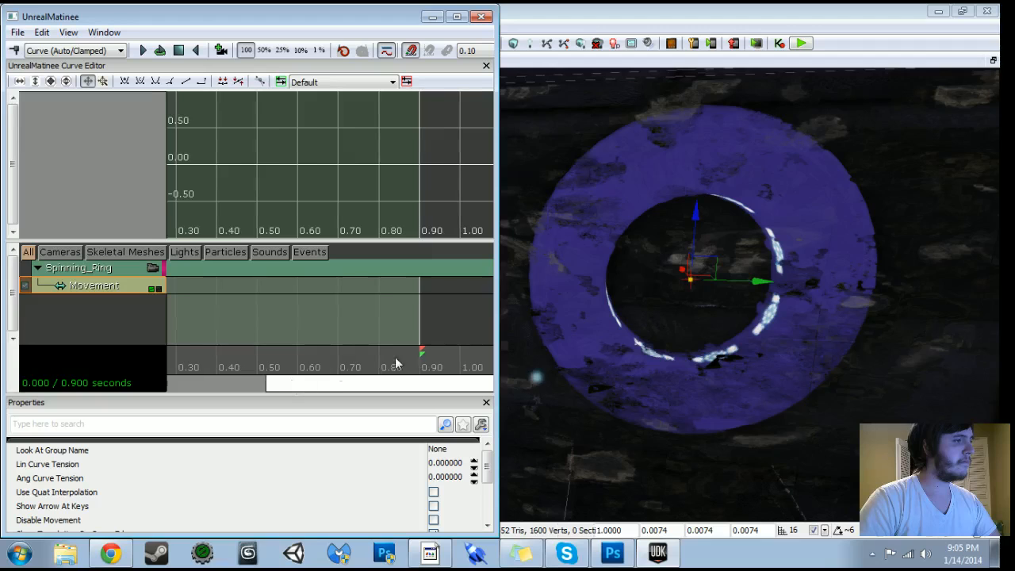
{"action": "left_click_drag", "start_coordinate": [423, 350], "coordinate": [380, 354]}
- Add a movement key at 0.20 s and rotate the ring in its own plane around its center
{"action": "left_click_drag", "start_coordinate": [355, 382], "coordinate": [213, 384]}
{"action": "left_click_drag", "start_coordinate": [297, 367], "coordinate": [287, 367]}
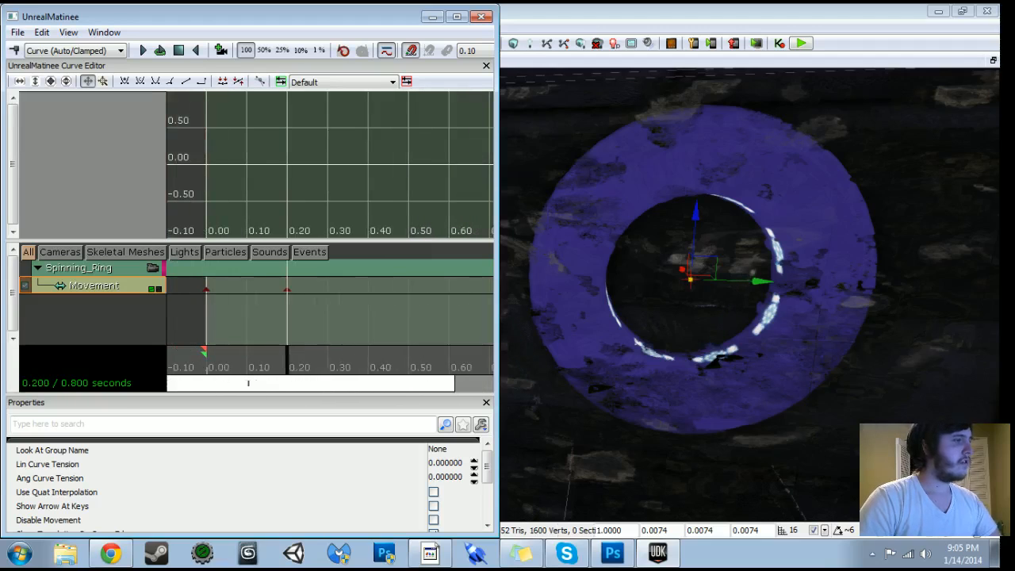
{"action": "left_click_drag", "start_coordinate": [603, 302], "coordinate": [626, 349]}
{"action": "right_click_drag", "start_coordinate": [626, 348], "coordinate": [619, 309]}
{"action": "left_click", "coordinate": [287, 288]}
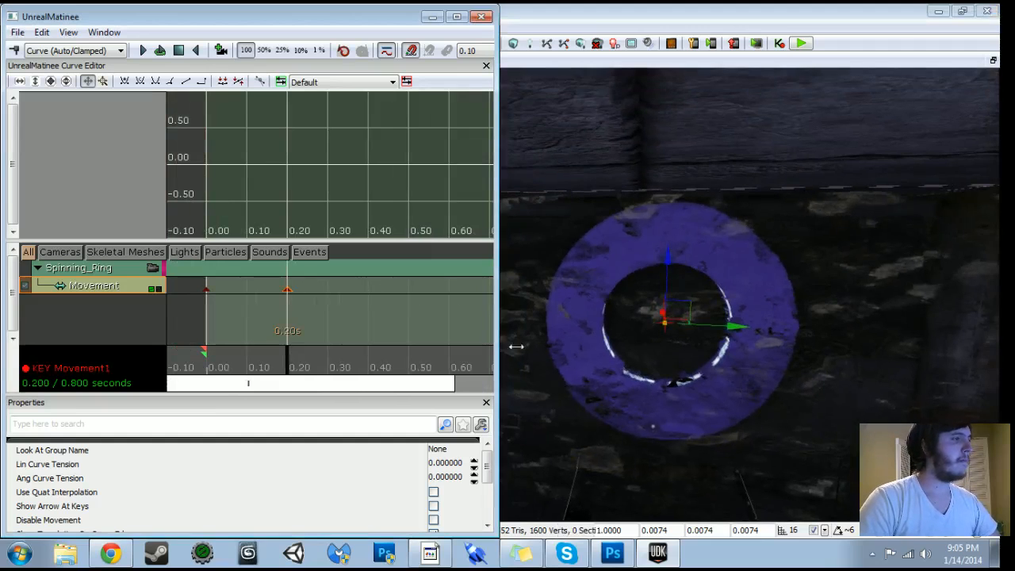
{"action": "right_click_drag", "start_coordinate": [633, 243], "coordinate": [658, 242]}
{"action": "key", "text": "space"}
{"action": "left_click_drag", "start_coordinate": [586, 246], "coordinate": [622, 238]}
{"action": "left_click_drag", "start_coordinate": [562, 267], "coordinate": [633, 236]}
- Add a movement key at 0.40 s and rotate the ring further in the same direction
{"action": "left_click_drag", "start_coordinate": [295, 369], "coordinate": [369, 367]}
{"action": "key", "text": "Return"}
{"action": "left_click", "coordinate": [368, 291]}
{"action": "right_click_drag", "start_coordinate": [606, 249], "coordinate": [622, 255]}
{"action": "left_click_drag", "start_coordinate": [559, 270], "coordinate": [623, 211]}
- Add a movement key at 0.60 s and continue the ring's rotation in the same direction
{"action": "left_click_drag", "start_coordinate": [333, 381], "coordinate": [394, 389]}
{"action": "left_click_drag", "start_coordinate": [296, 366], "coordinate": [381, 365]}
{"action": "key", "text": "Return"}
{"action": "left_click_drag", "start_coordinate": [570, 261], "coordinate": [623, 216]}
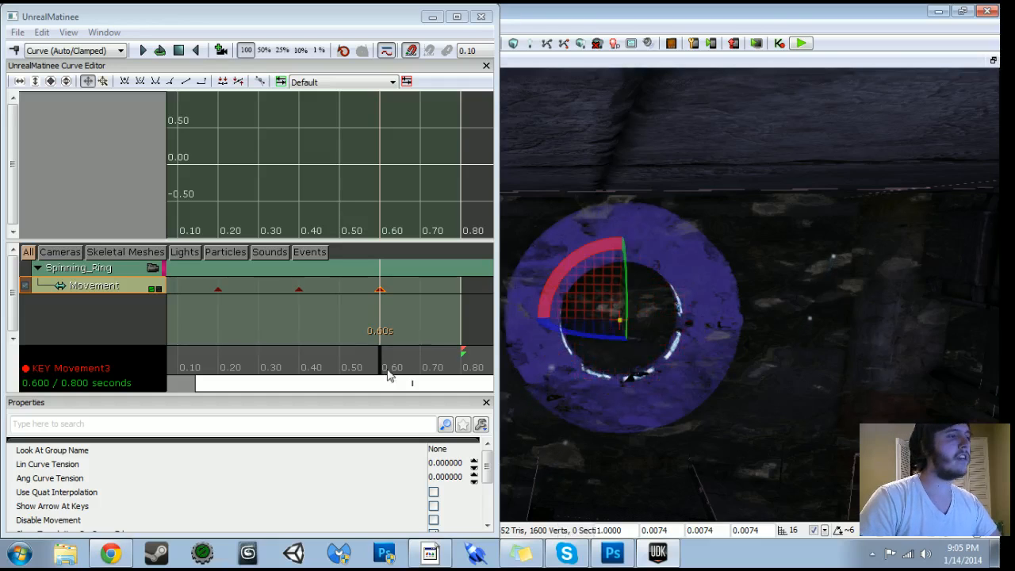
- Add the final movement key at 0.80 s and rotate the ring to complete its turn
{"action": "left_click", "coordinate": [477, 373]}
{"action": "key", "text": "Return"}
{"action": "left_click_drag", "start_coordinate": [539, 313], "coordinate": [623, 222]}
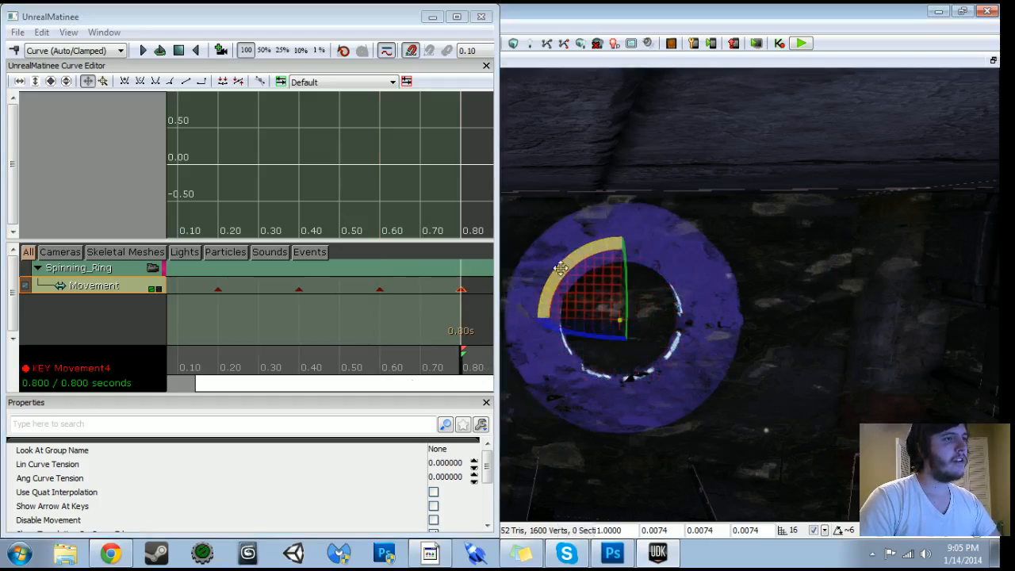
- Enable Use Quat Interpolation on the movement track, preview the ring's looping animation from the start, and close Matinee
{"action": "left_click_drag", "start_coordinate": [459, 371], "coordinate": [122, 360]}
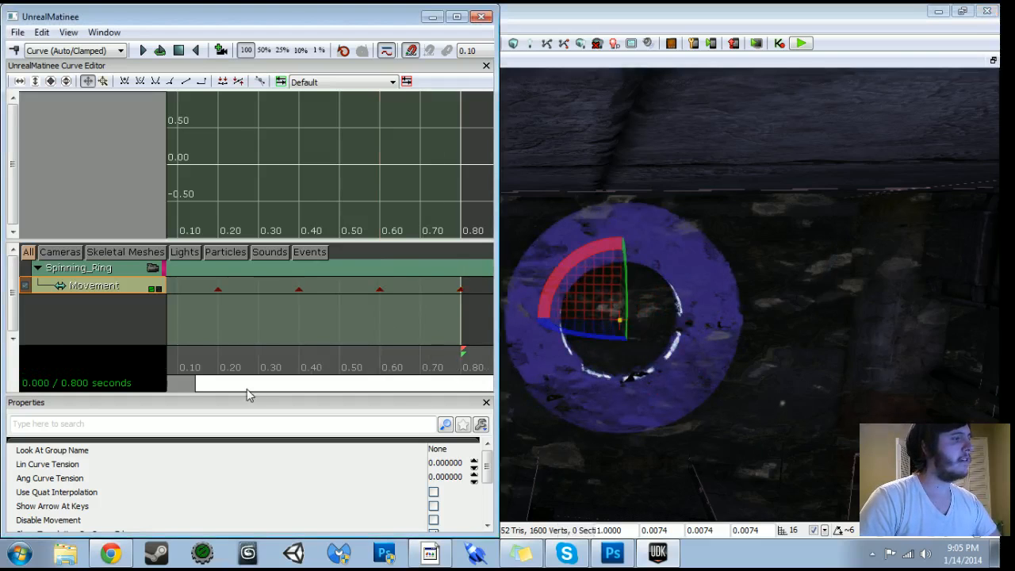
{"action": "left_click", "coordinate": [253, 386]}
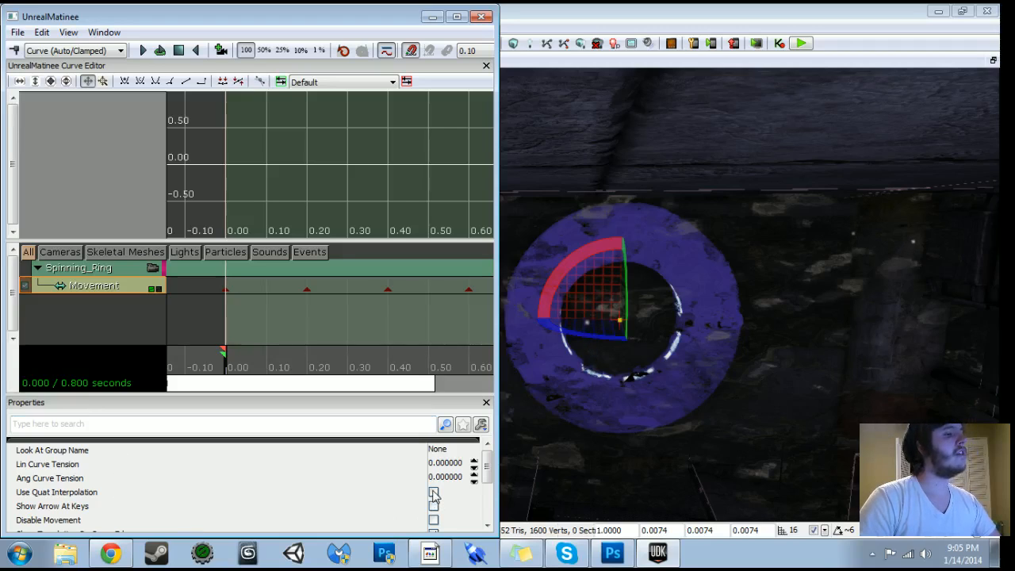
{"action": "left_click", "coordinate": [434, 492]}
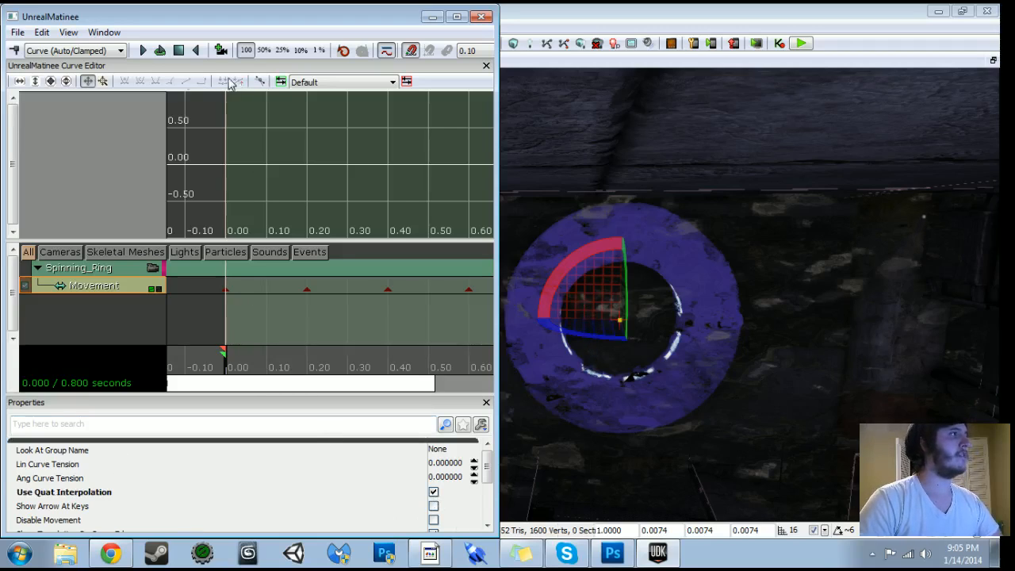
{"action": "left_click", "coordinate": [143, 51]}
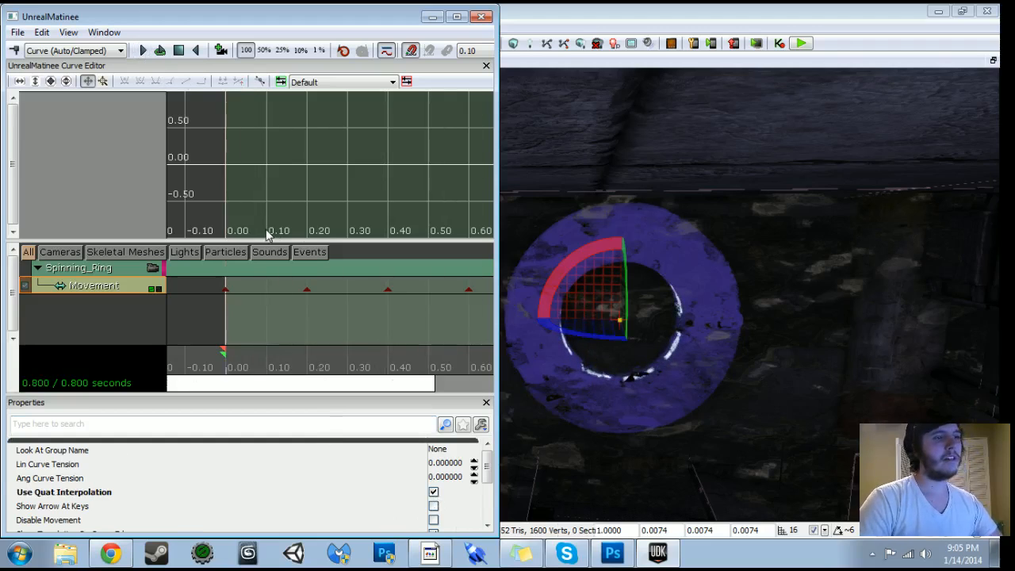
{"action": "left_click", "coordinate": [159, 51]}
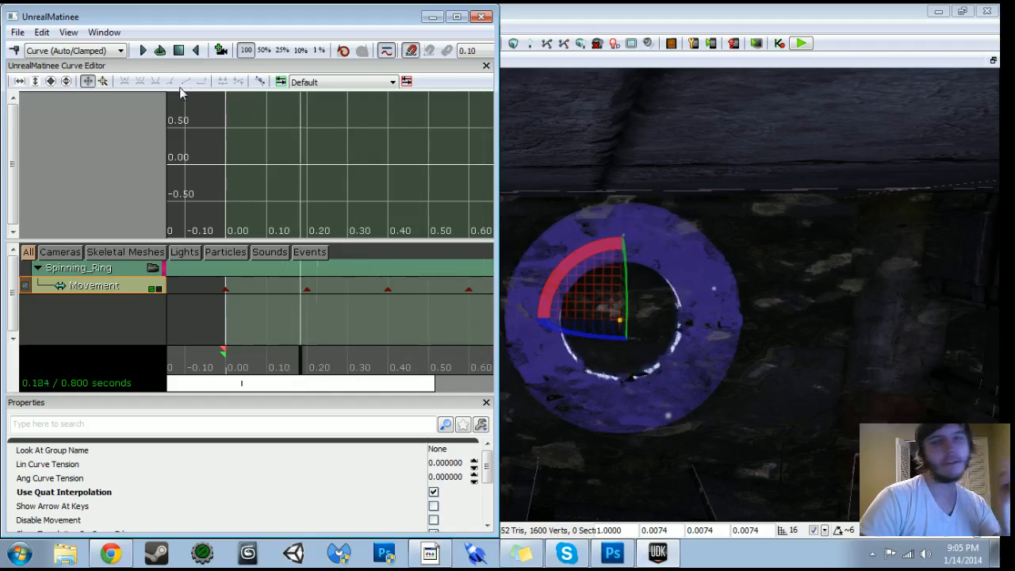
{"action": "left_click", "coordinate": [482, 16]}
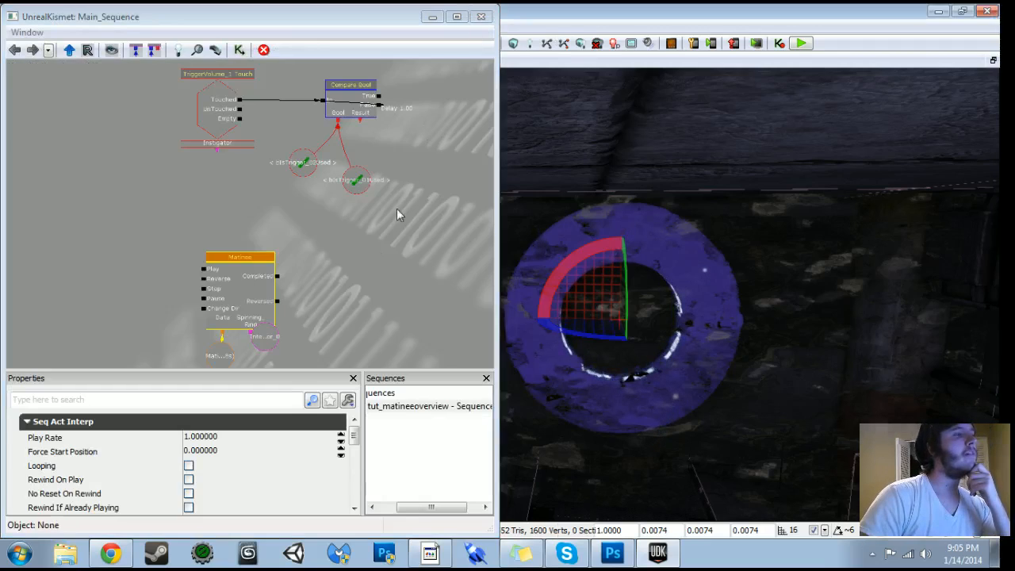
- Move the Matinee node together with its data and InterpActor variables to the right of Compare Bool
{"action": "left_click_drag", "start_coordinate": [262, 306], "coordinate": [276, 326], "text": "ctrl"}
{"action": "left_click_drag", "start_coordinate": [164, 220], "coordinate": [289, 332], "text": "ctrl+alt"}
{"action": "scroll", "coordinate": [202, 309], "scroll_direction": "down", "scroll_amount": 2}
{"action": "left_click_drag", "start_coordinate": [169, 290], "coordinate": [433, 183], "text": "ctrl"}
{"action": "left_click_drag", "start_coordinate": [307, 210], "coordinate": [338, 272]}
{"action": "scroll", "coordinate": [301, 237], "scroll_direction": "up", "scroll_amount": 4}
{"action": "left_click", "coordinate": [214, 167]}
{"action": "left_click_drag", "start_coordinate": [215, 171], "coordinate": [372, 326], "text": "ctrl+alt"}
{"action": "left_click", "coordinate": [299, 195]}
{"action": "left_click_drag", "start_coordinate": [367, 255], "coordinate": [215, 256]}
{"action": "scroll", "coordinate": [230, 251], "scroll_direction": "down", "scroll_amount": 1}
{"action": "left_click", "coordinate": [308, 190]}
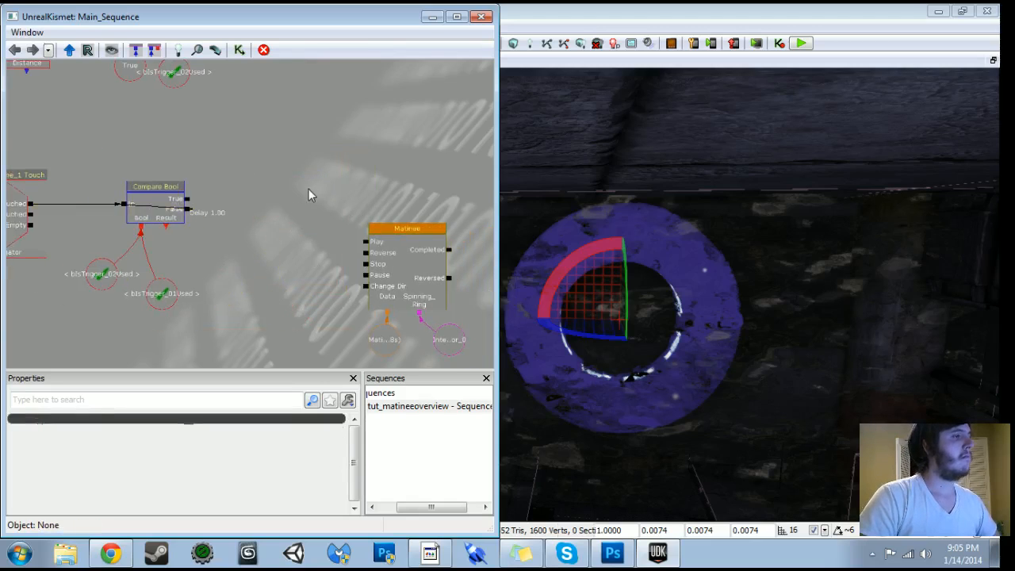
- Add an Activate Remote Event action with event name Spinning_Ring and link Compare Bool's True output to its In
{"action": "right_click", "coordinate": [249, 200]}
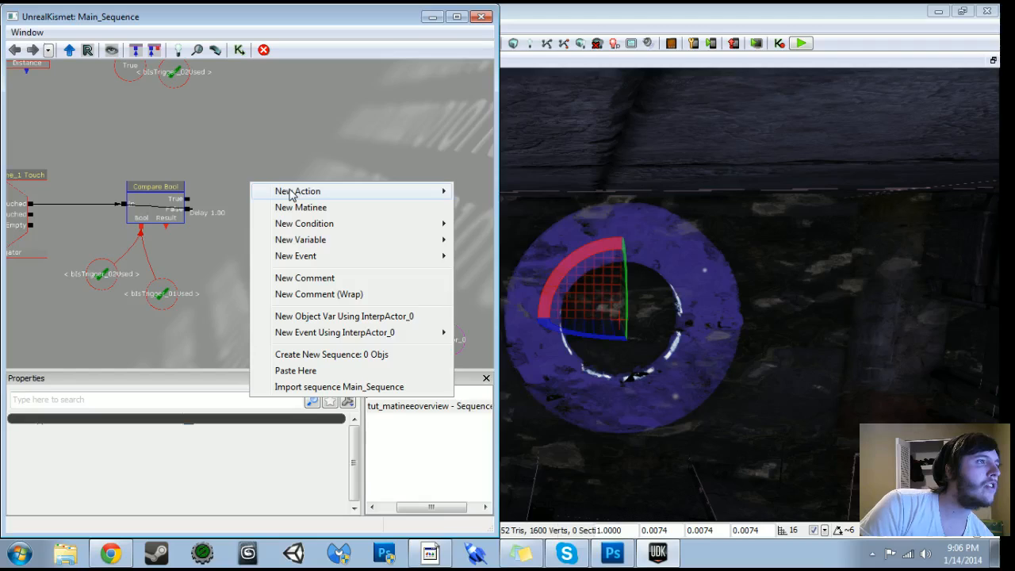
{"action": "mouse_move", "coordinate": [292, 194]}
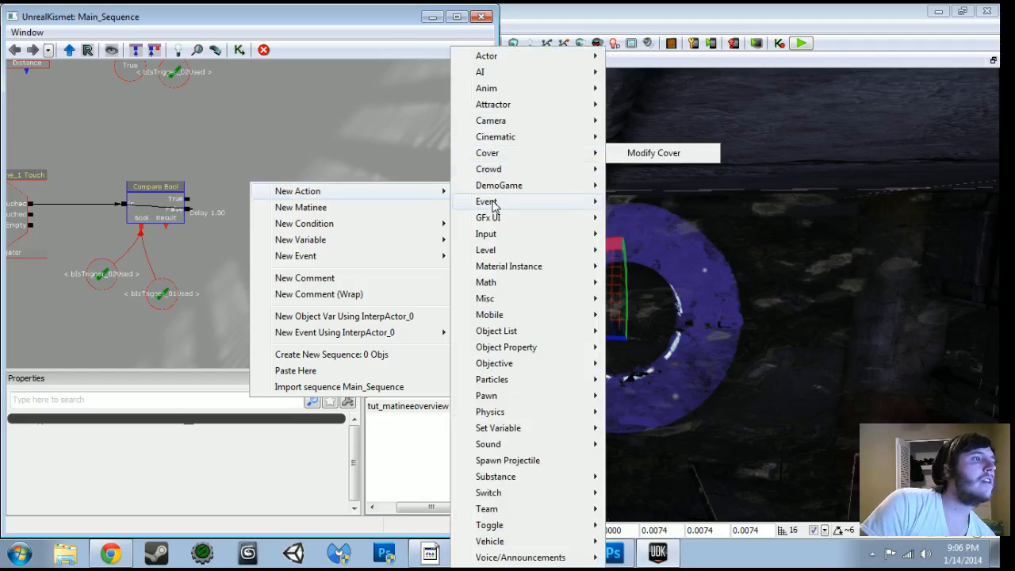
{"action": "mouse_move", "coordinate": [493, 205]}
{"action": "left_click", "coordinate": [622, 203]}
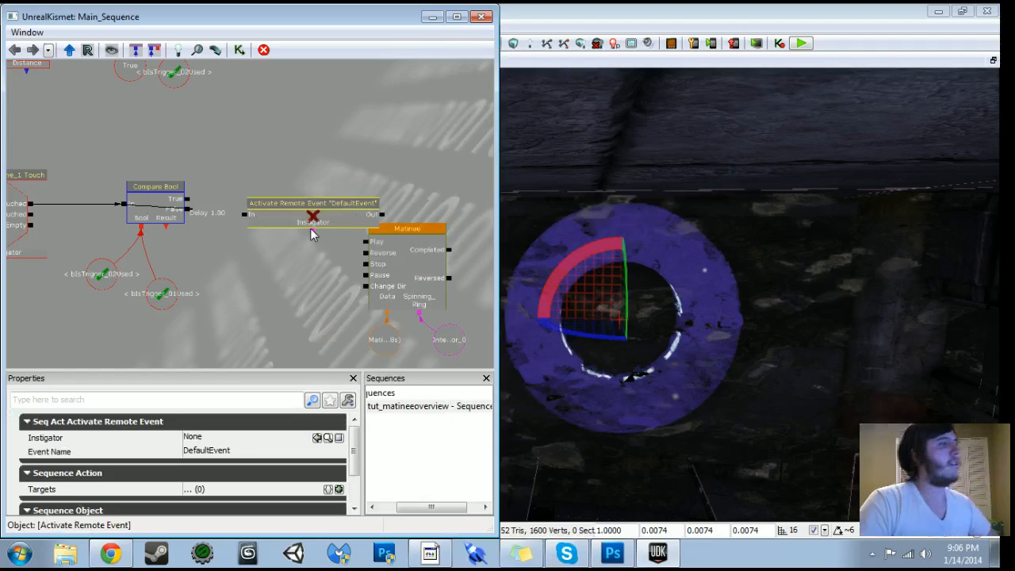
{"action": "left_click", "coordinate": [219, 457]}
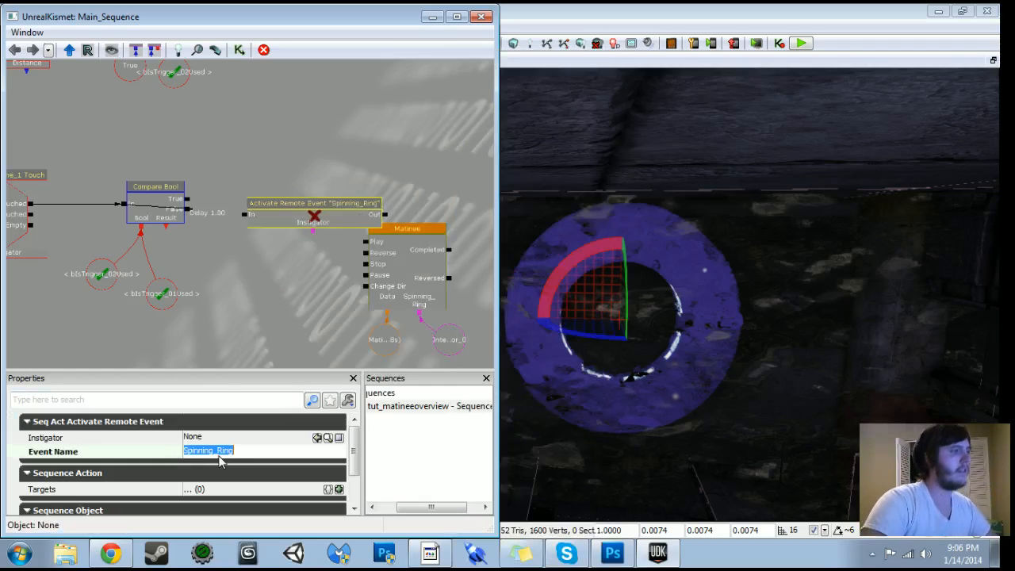
{"action": "left_click_drag", "start_coordinate": [192, 199], "coordinate": [292, 201]}
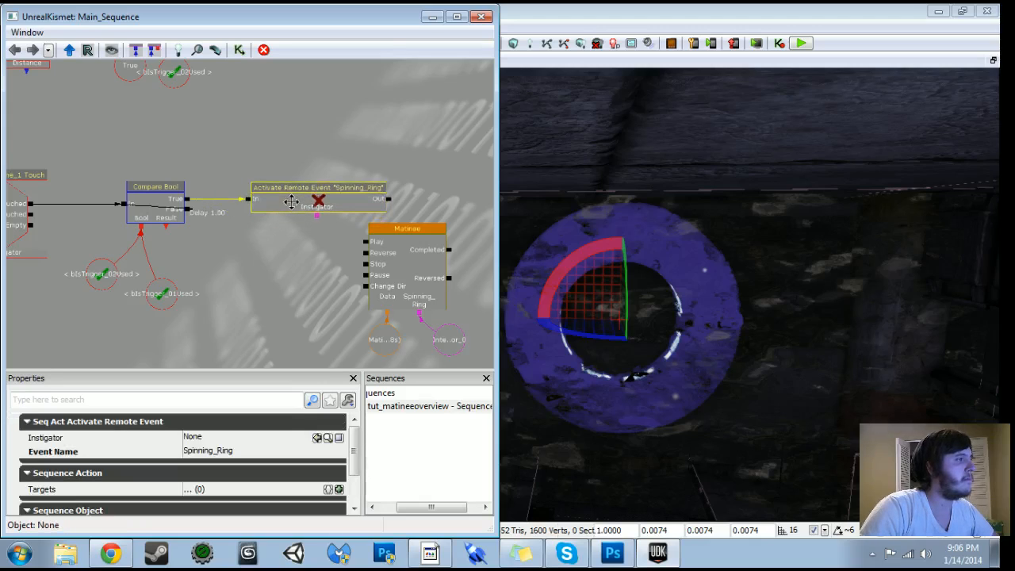
- Move the Matinee node and its attached variables below the Compare Bool's bool variables
{"action": "left_click", "coordinate": [287, 257]}
{"action": "left_click", "coordinate": [417, 289]}
{"action": "left_click_drag", "start_coordinate": [417, 289], "coordinate": [261, 283]}
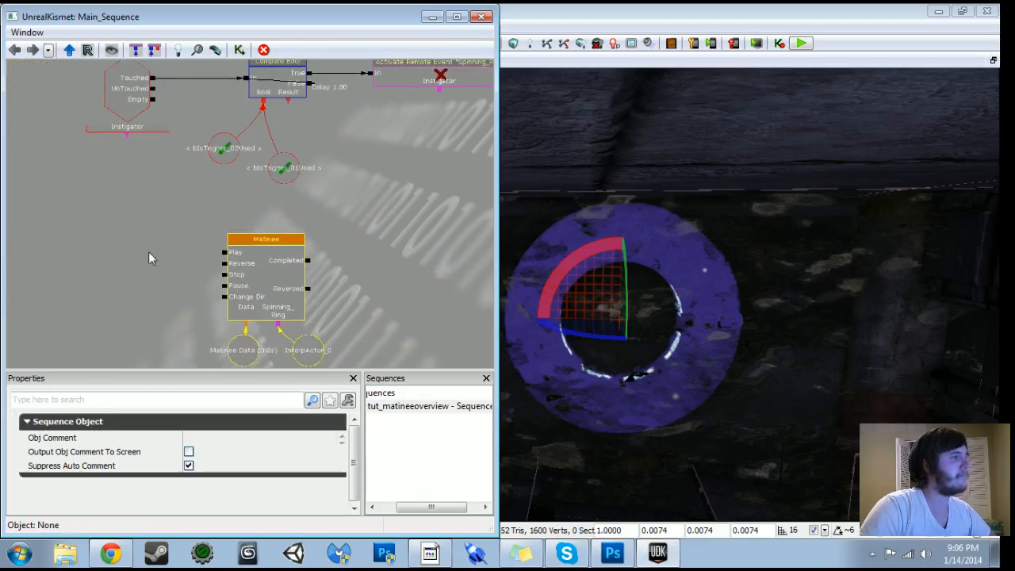
- Add a Remote Event to the left of the Matinee and set its event name to Spinning_Ring
{"action": "left_click", "coordinate": [95, 246]}
{"action": "right_click", "coordinate": [93, 247]}
{"action": "mouse_move", "coordinate": [159, 301]}
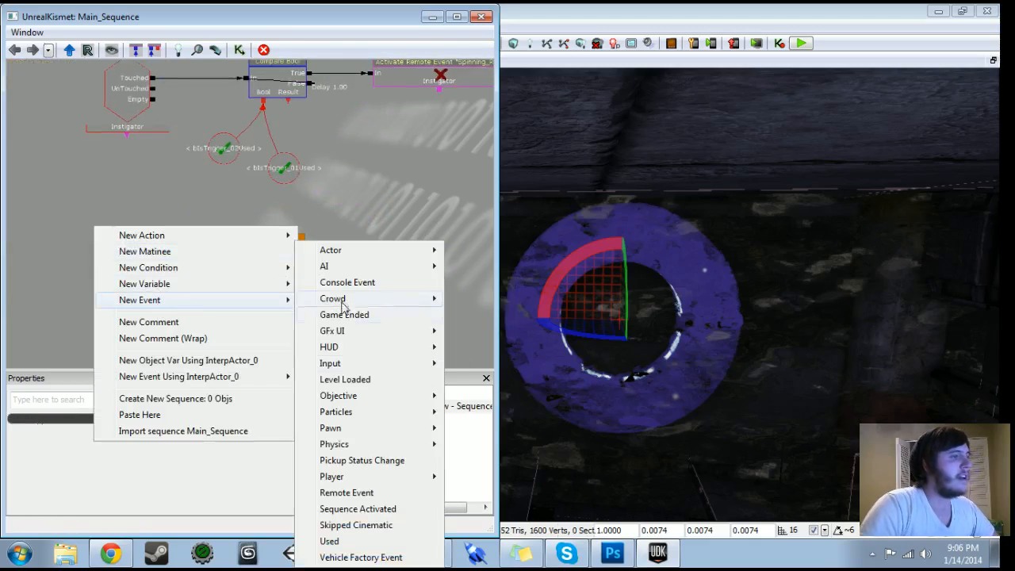
{"action": "left_click", "coordinate": [343, 493]}
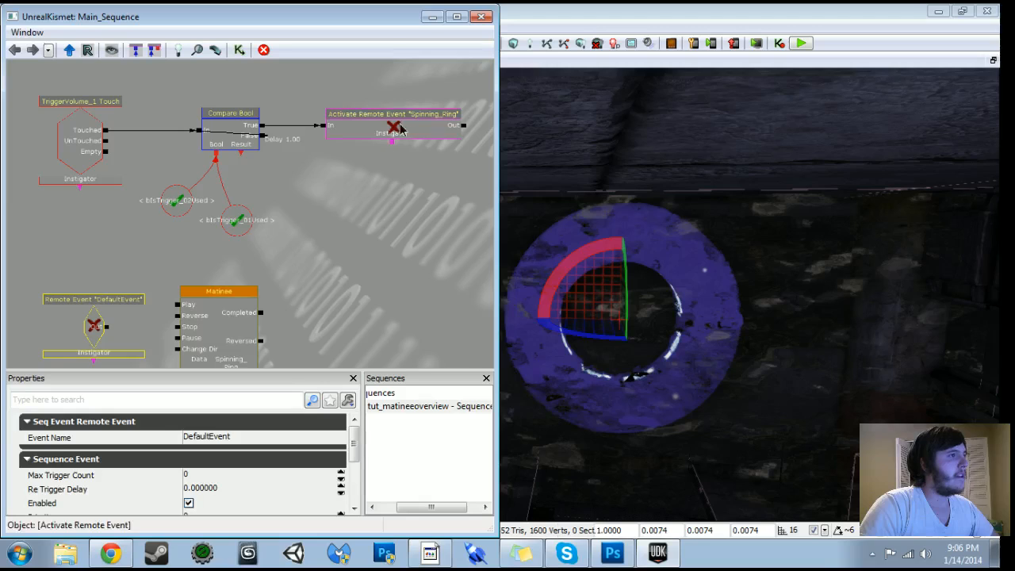
{"action": "left_click", "coordinate": [392, 115]}
{"action": "left_click", "coordinate": [247, 452]}
{"action": "left_click_drag", "start_coordinate": [314, 314], "coordinate": [396, 222]}
{"action": "left_click", "coordinate": [176, 234]}
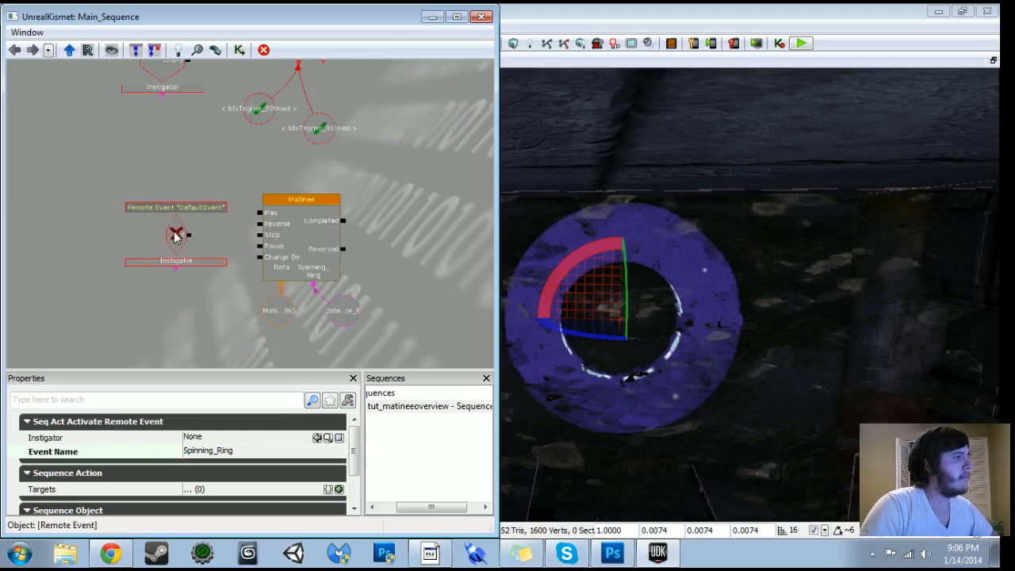
{"action": "left_click", "coordinate": [237, 438]}
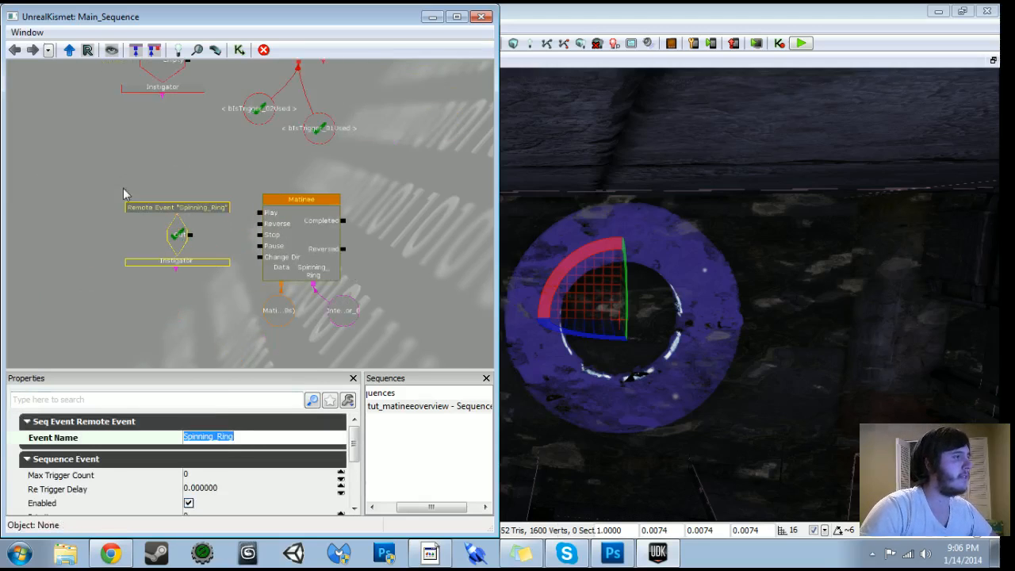
- Link the Spinning_Ring remote event's Out to the Matinee's Play input and align the event with it
{"action": "left_click_drag", "start_coordinate": [175, 236], "coordinate": [219, 200]}
{"action": "left_click", "coordinate": [124, 202]}
{"action": "left_click_drag", "start_coordinate": [130, 192], "coordinate": [131, 196], "text": "ctrl"}
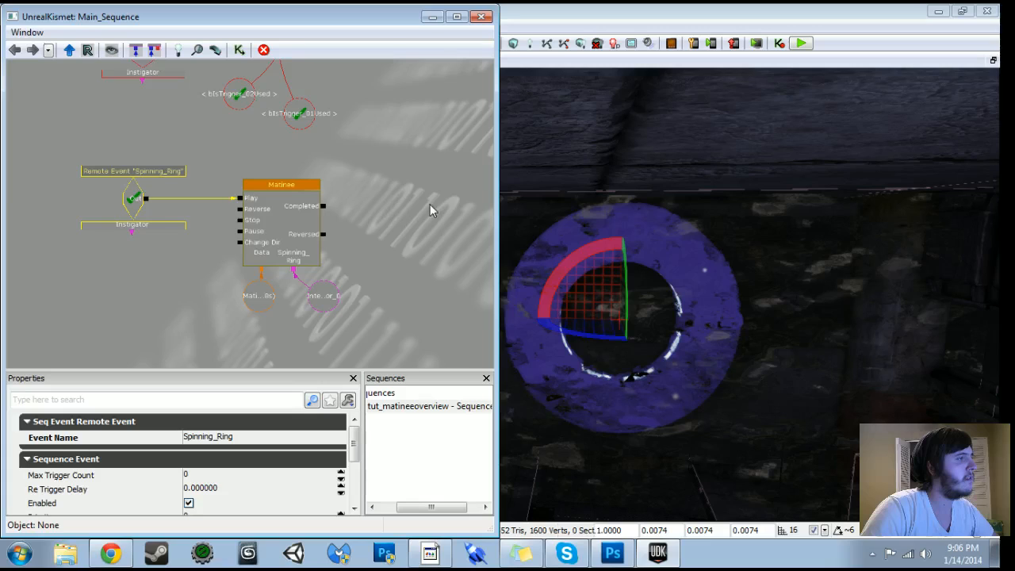
- Enable Looping on the Matinee that spins the ring
{"action": "scroll", "coordinate": [389, 208], "scroll_direction": "down", "scroll_amount": 1}
{"action": "left_click", "coordinate": [282, 226]}
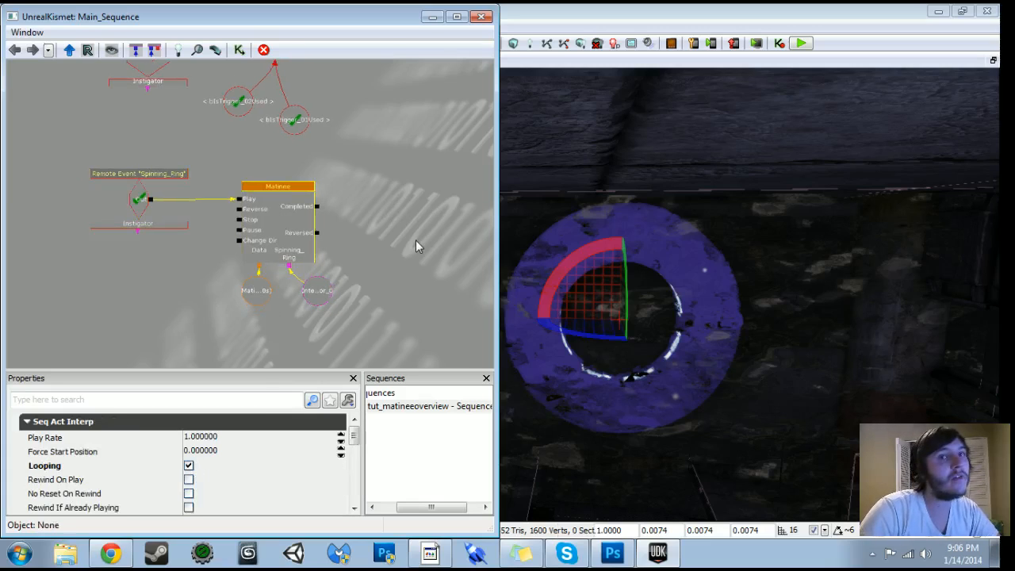
{"action": "left_click_drag", "start_coordinate": [429, 200], "coordinate": [367, 302]}
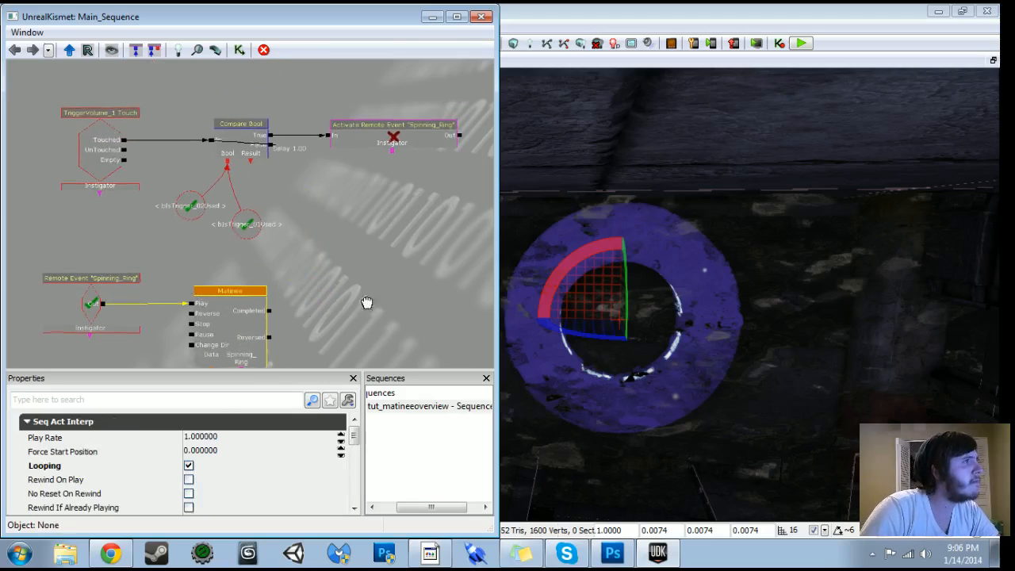
- Delete the Activate Remote Event node and undo the deletion to refresh its event reference
{"action": "left_click", "coordinate": [342, 132]}
{"action": "key", "text": "Delete"}
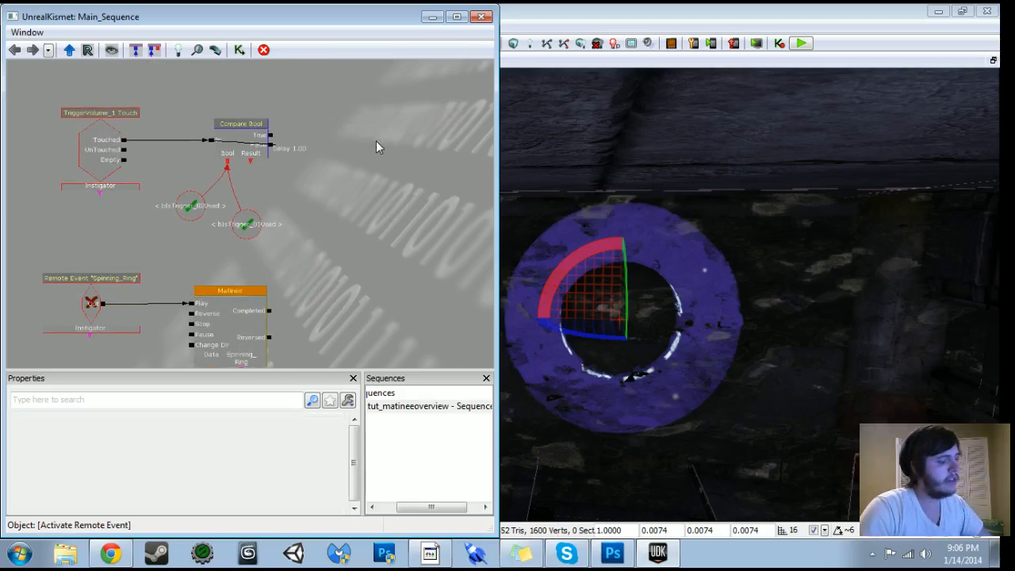
{"action": "key", "text": "ctrl+z"}
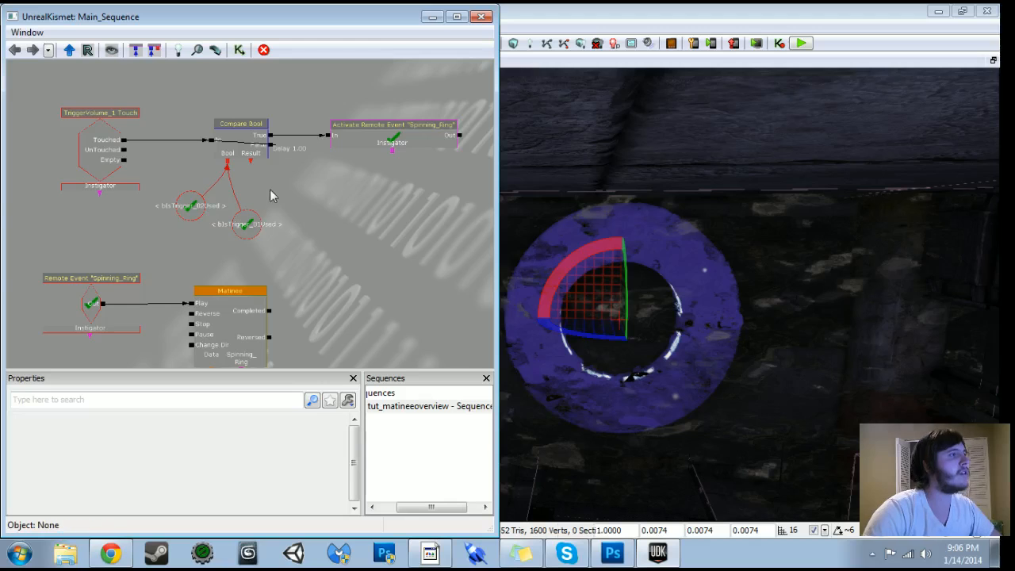
- Minimize the Kismet window and start a play test from the floor beside the candle brazier
{"action": "right_click_drag", "start_coordinate": [800, 107], "coordinate": [919, 171]}
{"action": "left_click", "coordinate": [432, 17]}
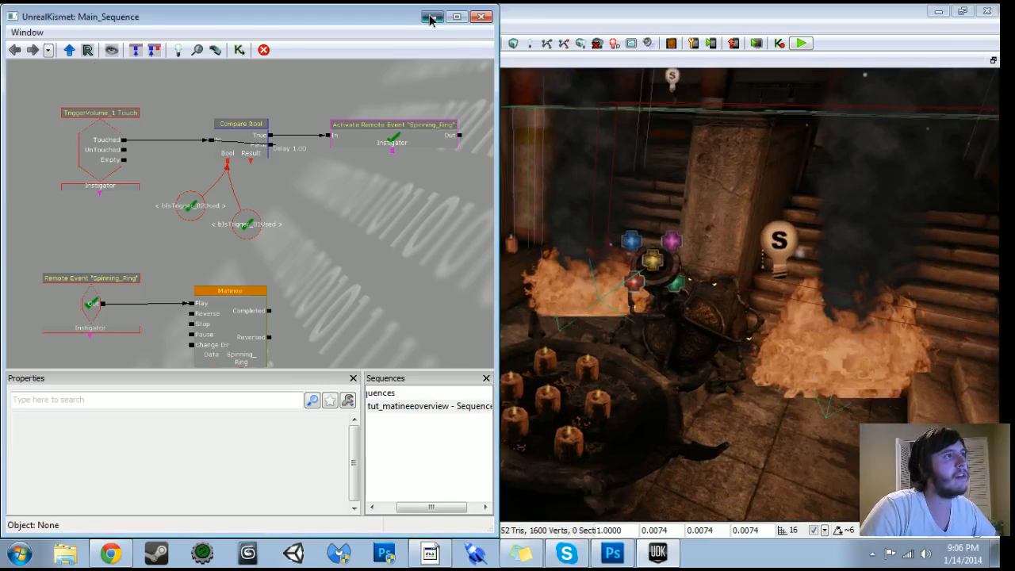
{"action": "left_click", "coordinate": [101, 63]}
{"action": "right_click_drag", "start_coordinate": [317, 237], "coordinate": [448, 260]}
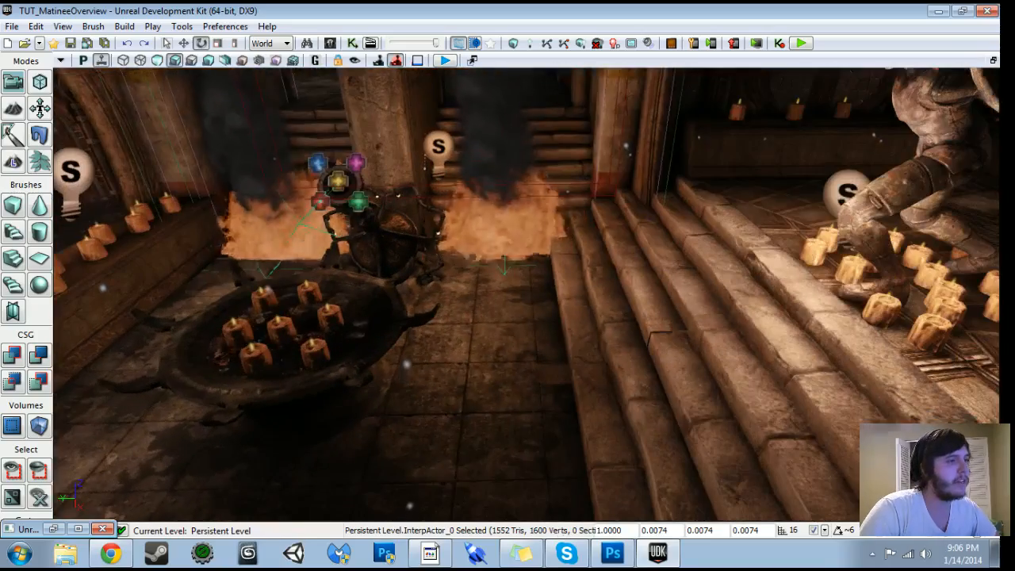
{"action": "right_click", "coordinate": [461, 423]}
{"action": "left_click", "coordinate": [491, 413]}
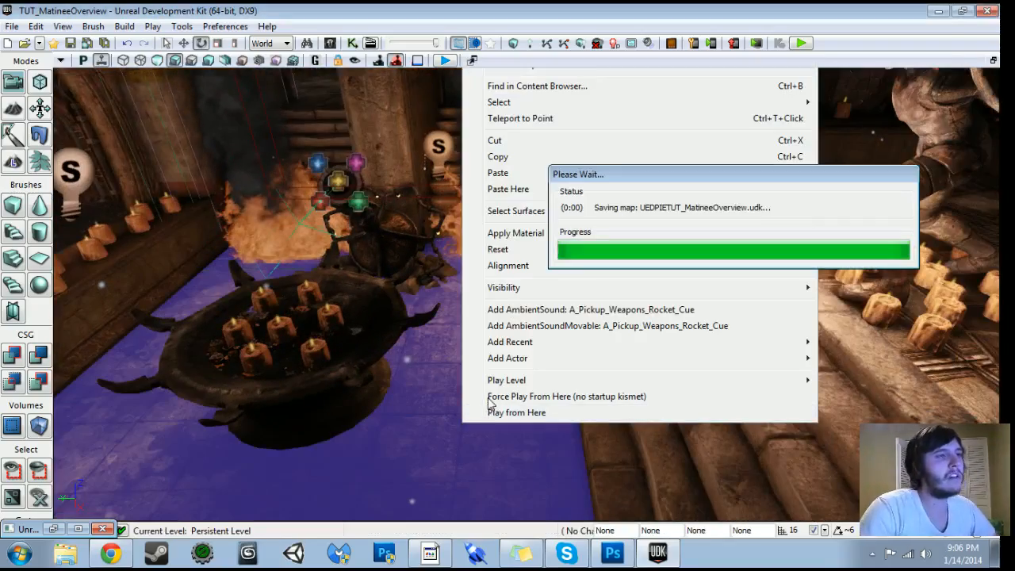
- Walk to the generator room in the play test and try turning on the first generator
{"action": "key", "text": "w"}
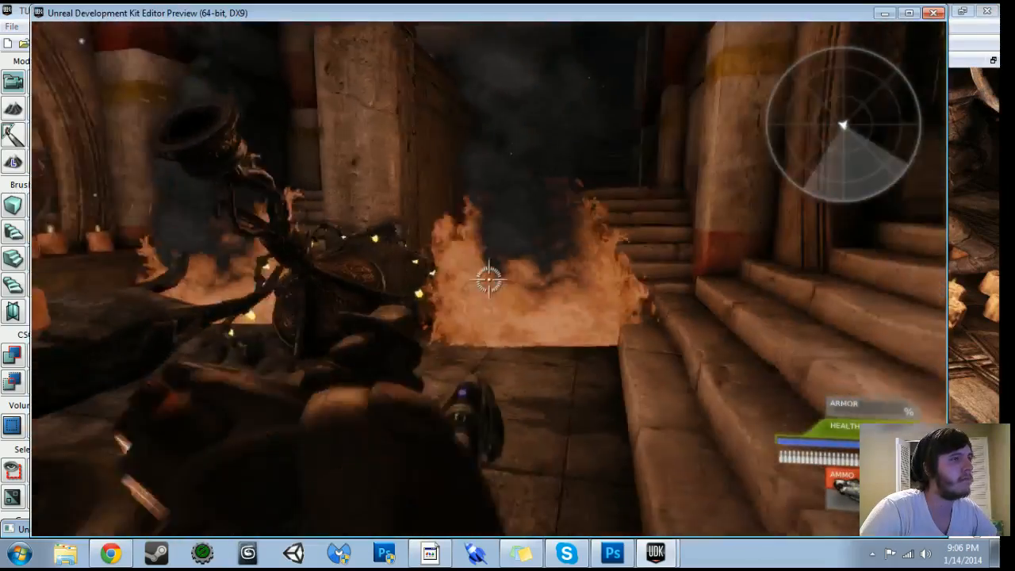
{"action": "key", "text": "w"}
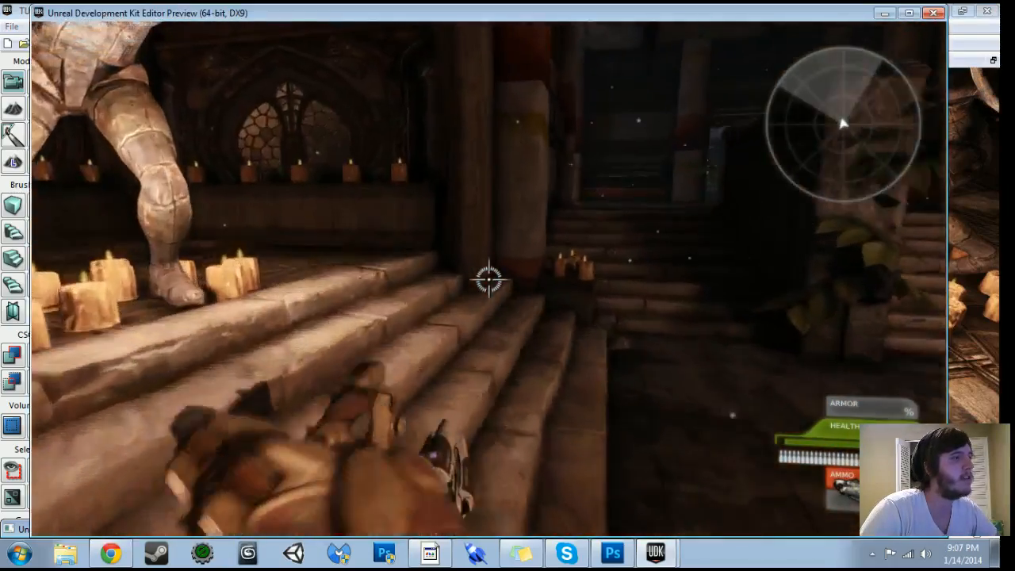
{"action": "key", "text": "w"}
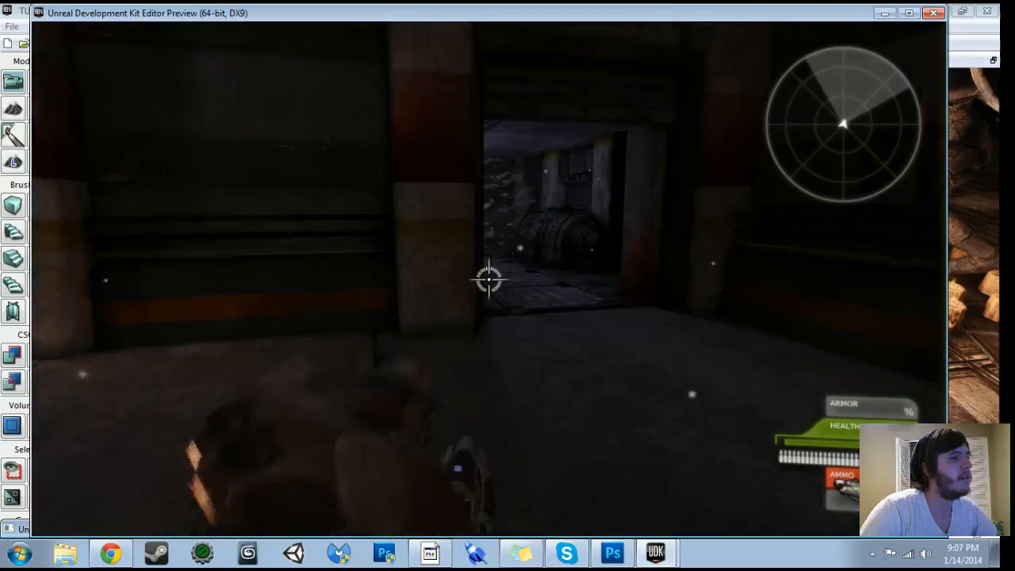
{"action": "key", "text": "w"}
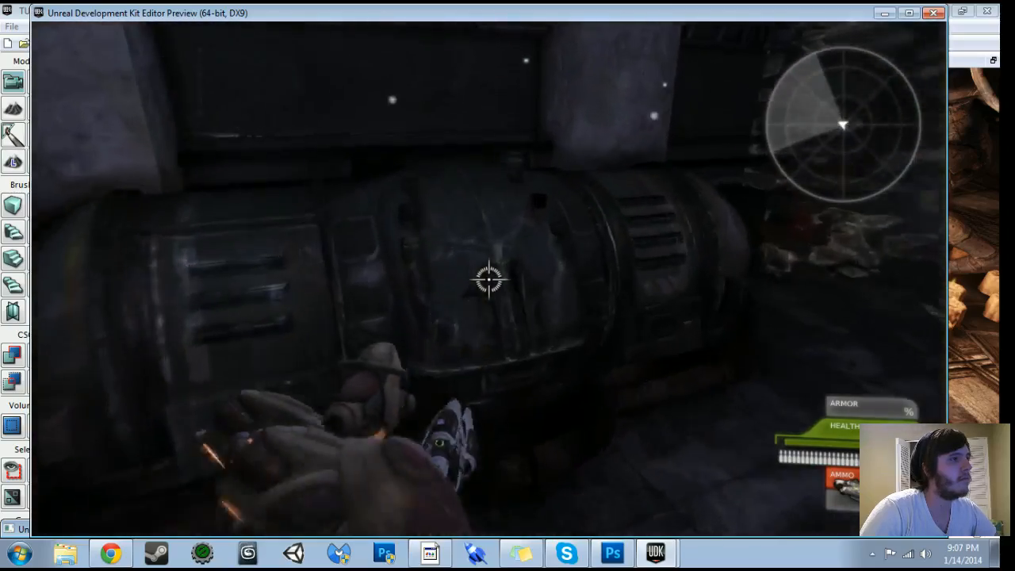
{"action": "key", "text": "e"}
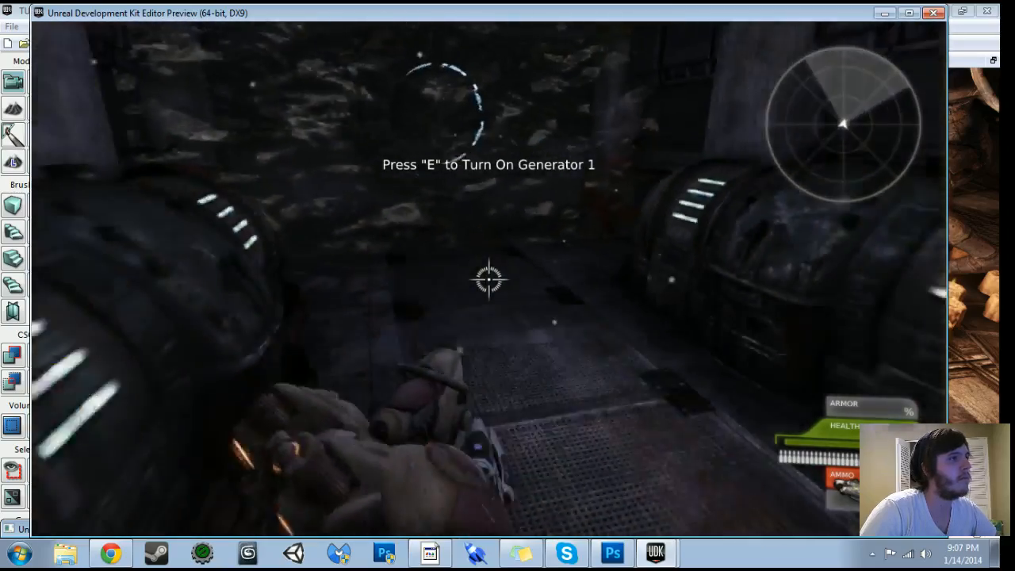
{"action": "key", "text": "w"}
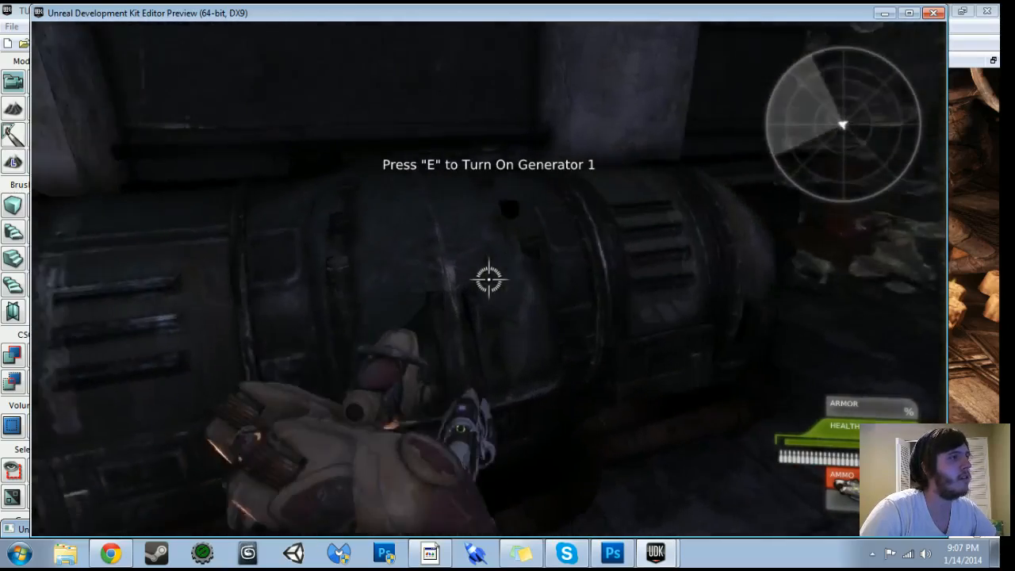
{"action": "key", "text": "e"}
{"action": "key", "text": "e"}
{"action": "key", "text": "s"}
{"action": "key", "text": "e"}
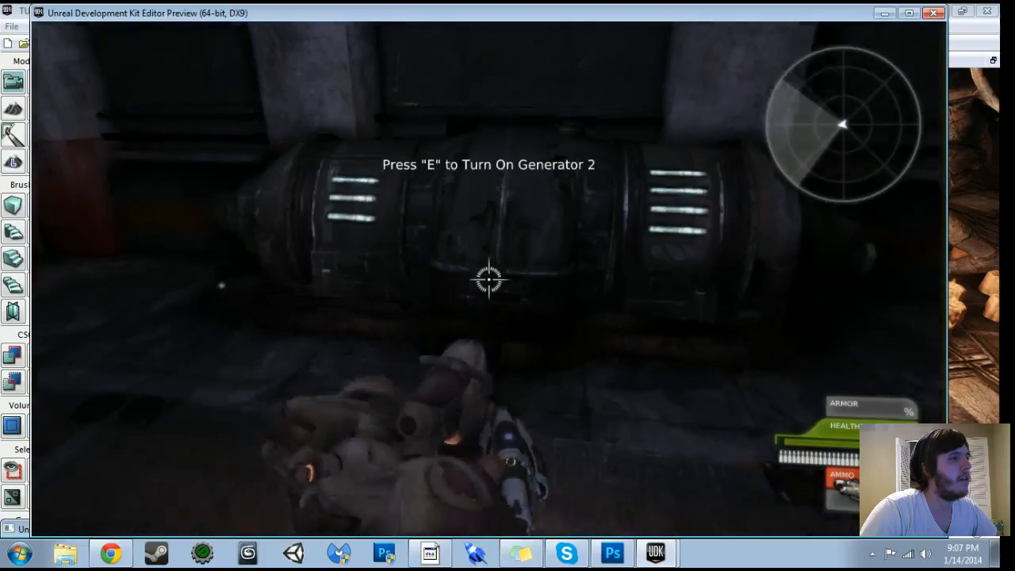
- Try using both generators again in the play test and end the session
{"action": "key", "text": "w"}
{"action": "key", "text": "e"}
{"action": "key", "text": "s"}
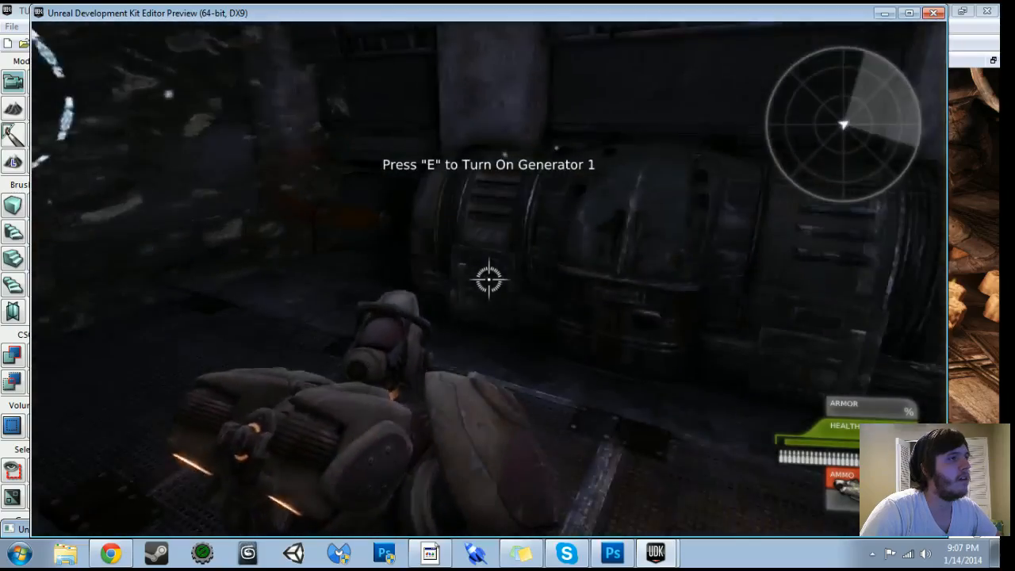
{"action": "key", "text": "w"}
{"action": "key", "text": "e"}
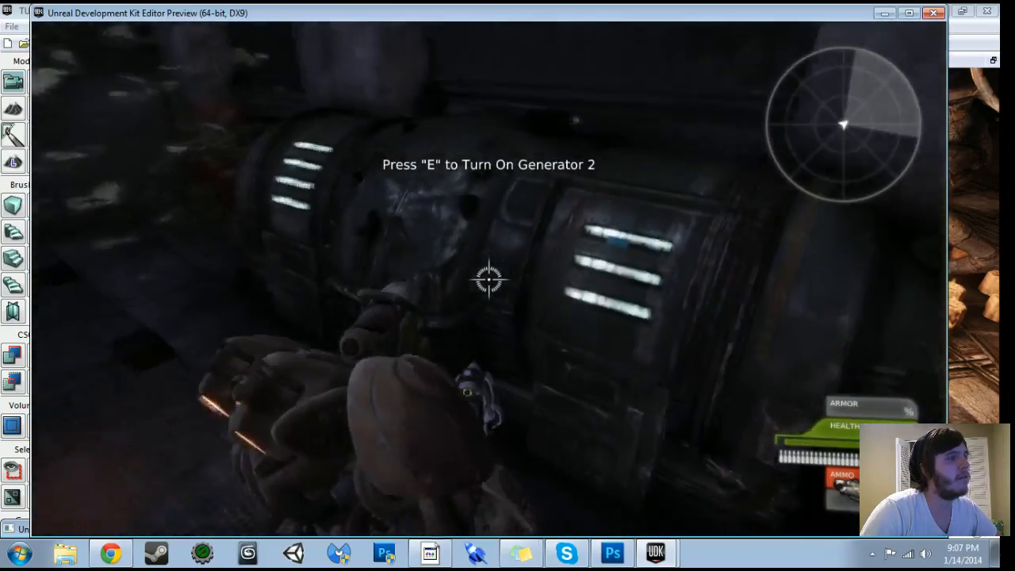
{"action": "key", "text": "w"}
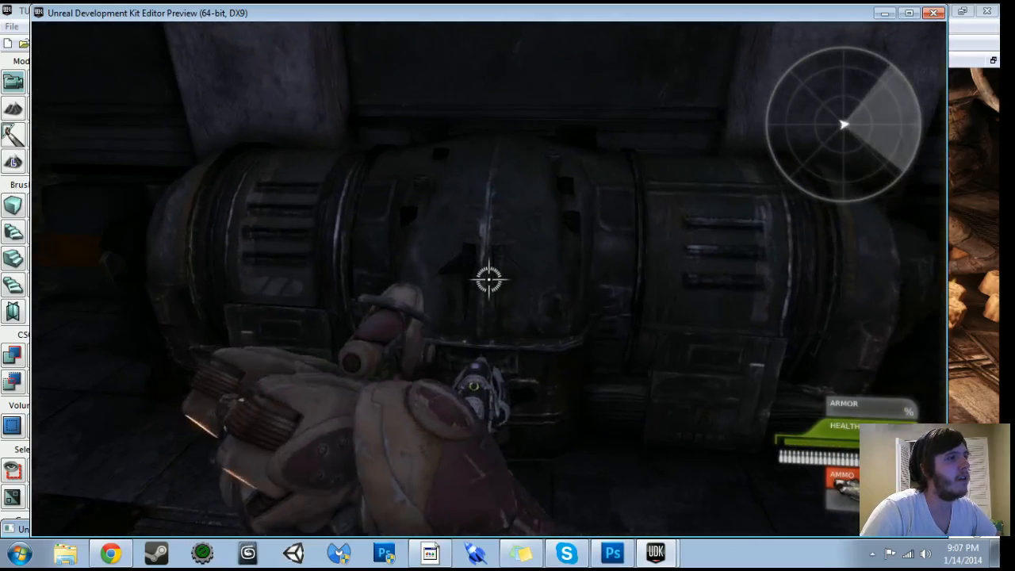
{"action": "key", "text": "w"}
{"action": "key", "text": "e"}
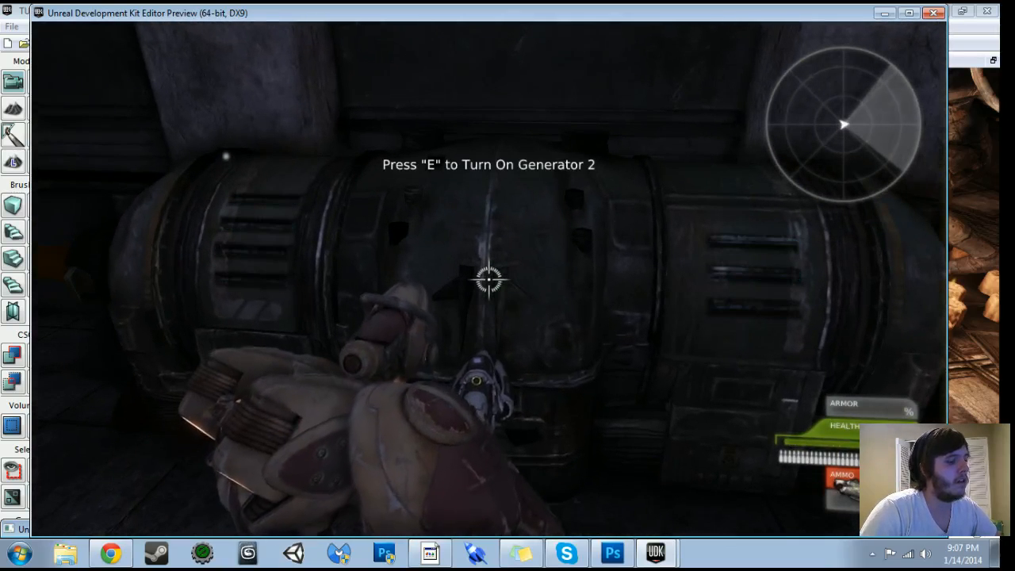
{"action": "key", "text": "Escape"}
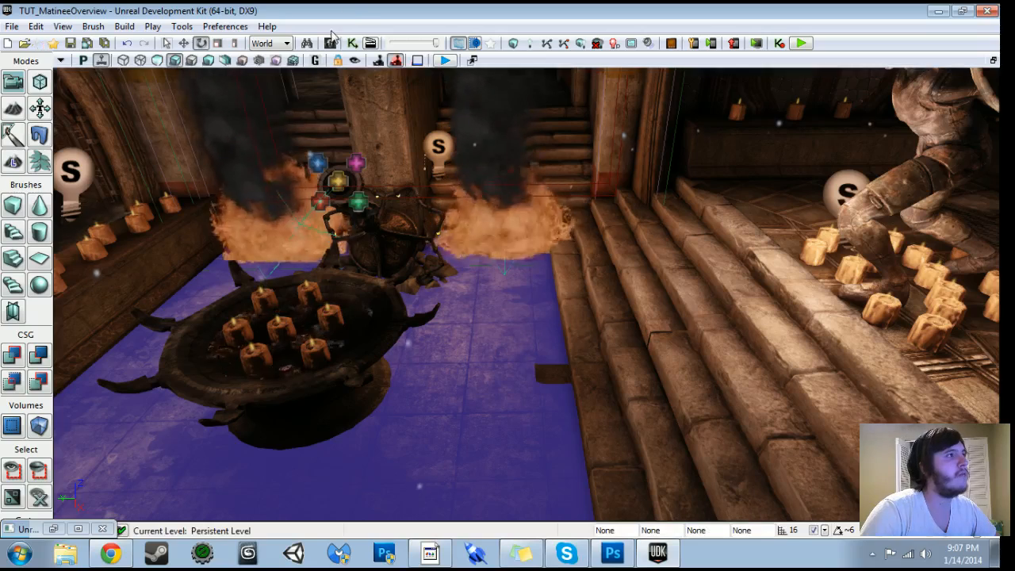
- Reopen Kismet and check the input name of the Key/Button Pressed event in the dynamic box logic
{"action": "left_click", "coordinate": [368, 44]}
{"action": "scroll", "coordinate": [362, 245], "scroll_direction": "down", "scroll_amount": 5}
{"action": "left_click_drag", "start_coordinate": [260, 87], "coordinate": [400, 188]}
{"action": "left_click_drag", "start_coordinate": [246, 273], "coordinate": [425, 251]}
{"action": "scroll", "coordinate": [425, 251], "scroll_direction": "up", "scroll_amount": 6}
{"action": "left_click_drag", "start_coordinate": [421, 353], "coordinate": [127, 321]}
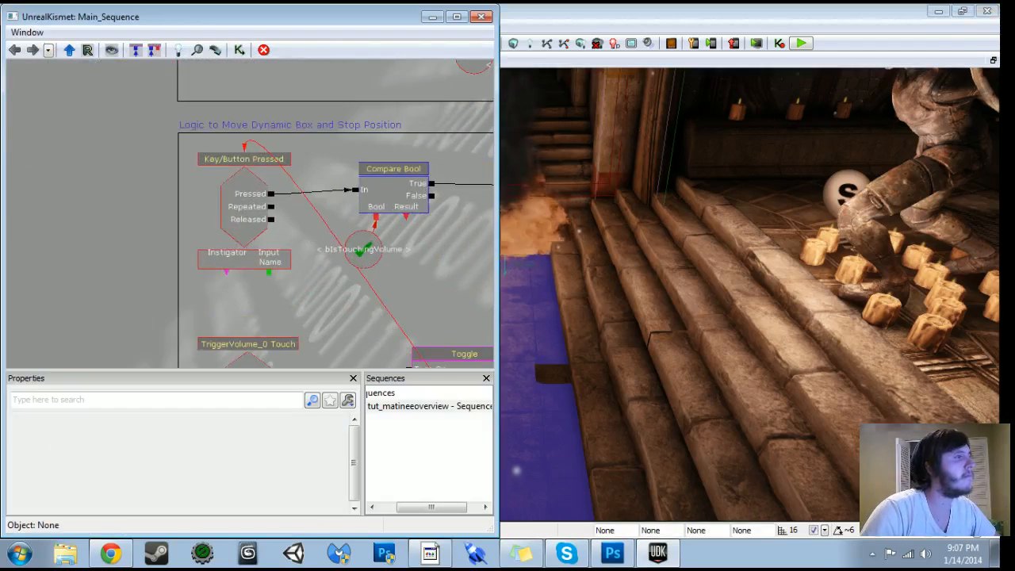
{"action": "left_click", "coordinate": [242, 232]}
{"action": "left_click", "coordinate": [226, 483]}
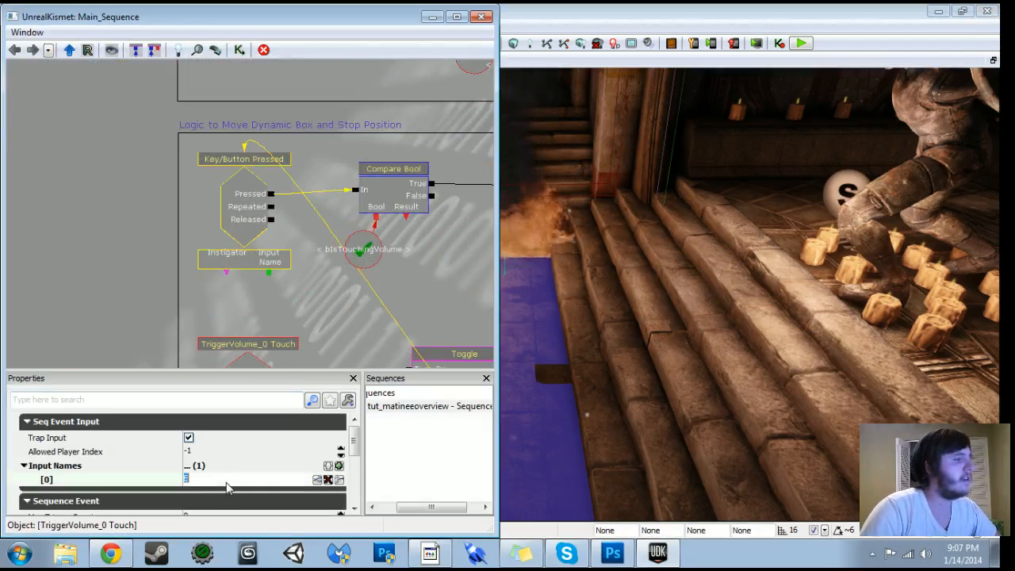
- Check the Max Trigger Count and Re Trigger Delay settings of the generators' trigger Used events
{"action": "scroll", "coordinate": [373, 198], "scroll_direction": "down", "scroll_amount": 8}
{"action": "left_click_drag", "start_coordinate": [361, 107], "coordinate": [176, 98]}
{"action": "scroll", "coordinate": [212, 67], "scroll_direction": "up", "scroll_amount": 8}
{"action": "left_click", "coordinate": [270, 263]}
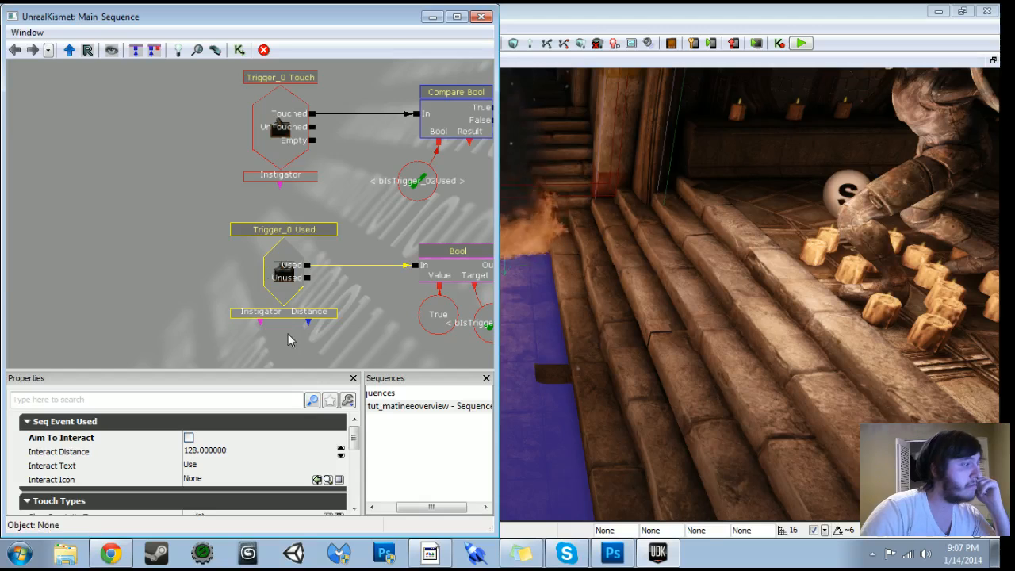
{"action": "left_click_drag", "start_coordinate": [354, 435], "coordinate": [356, 476]}
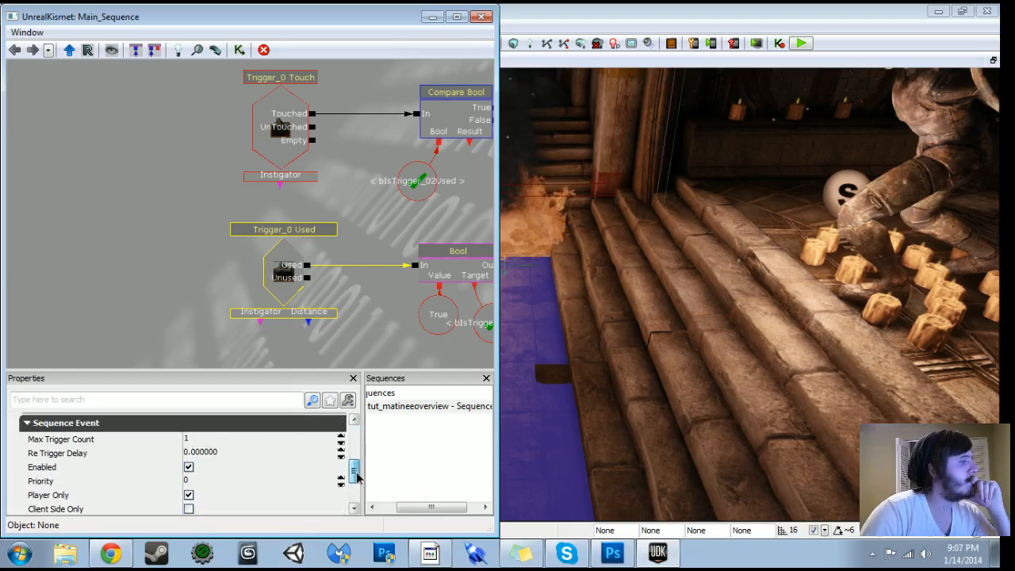
{"action": "left_click", "coordinate": [240, 454]}
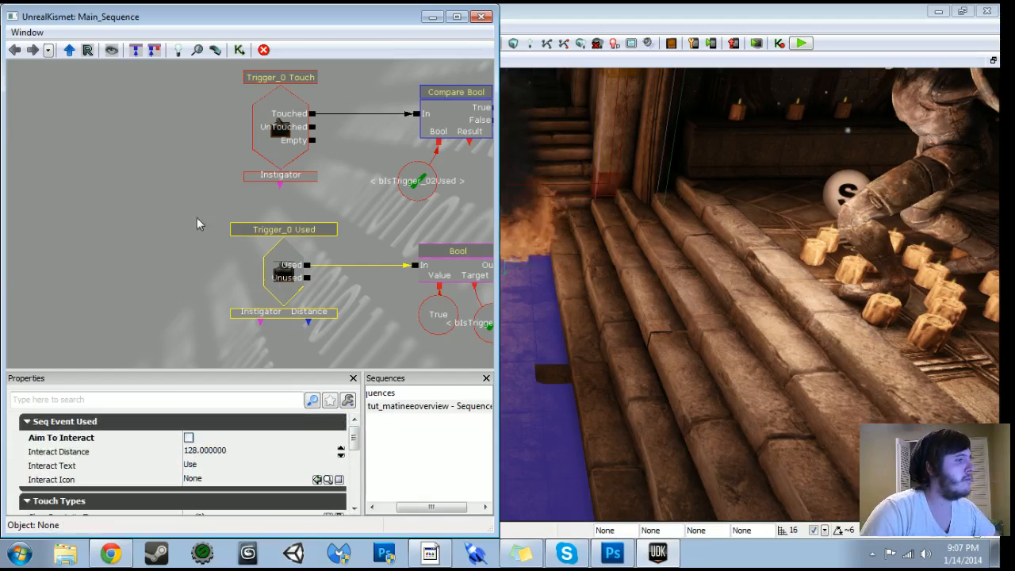
{"action": "left_click_drag", "start_coordinate": [199, 222], "coordinate": [191, 327]}
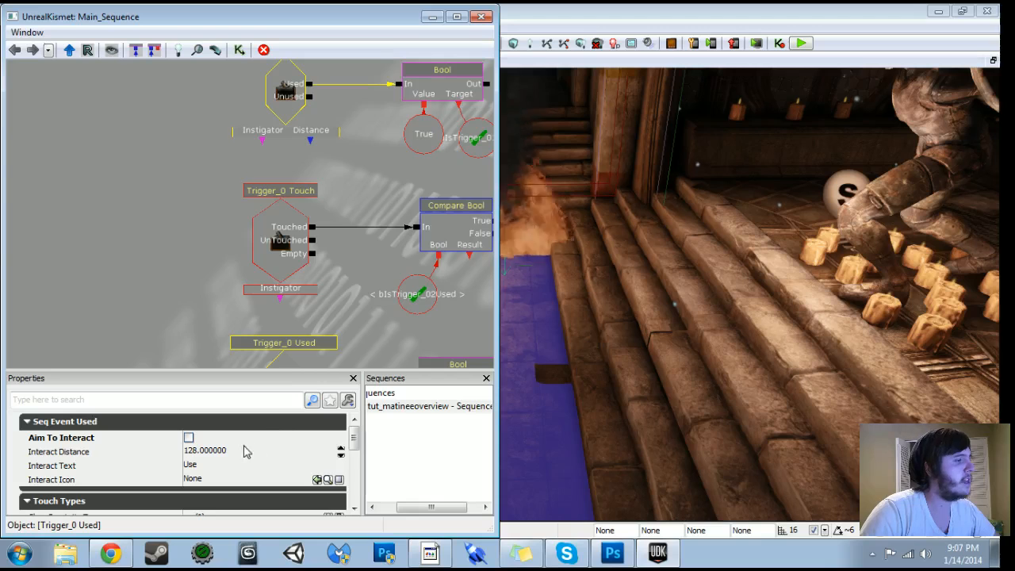
{"action": "left_click_drag", "start_coordinate": [353, 447], "coordinate": [354, 462]}
{"action": "left_click", "coordinate": [245, 472]}
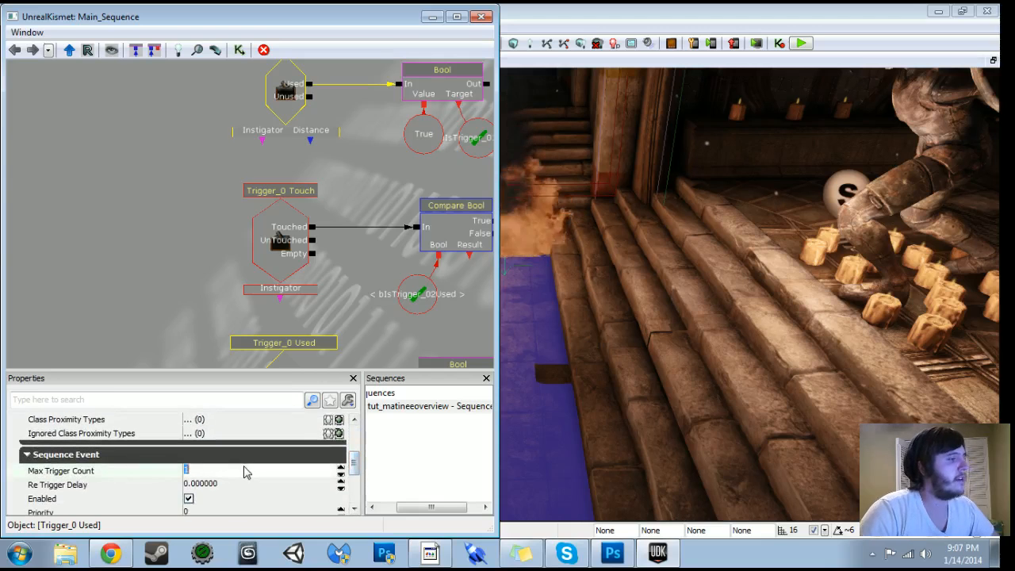
- Add a Play Announcement with the text "Trigger 2 Used" and link Trigger_0 Used's Used output to its In
{"action": "scroll", "coordinate": [342, 272], "scroll_direction": "down", "scroll_amount": 1}
{"action": "left_click_drag", "start_coordinate": [342, 272], "coordinate": [247, 152]}
{"action": "scroll", "coordinate": [328, 206], "scroll_direction": "up", "scroll_amount": 1}
{"action": "left_click_drag", "start_coordinate": [388, 224], "coordinate": [301, 222]}
{"action": "left_click", "coordinate": [321, 226]}
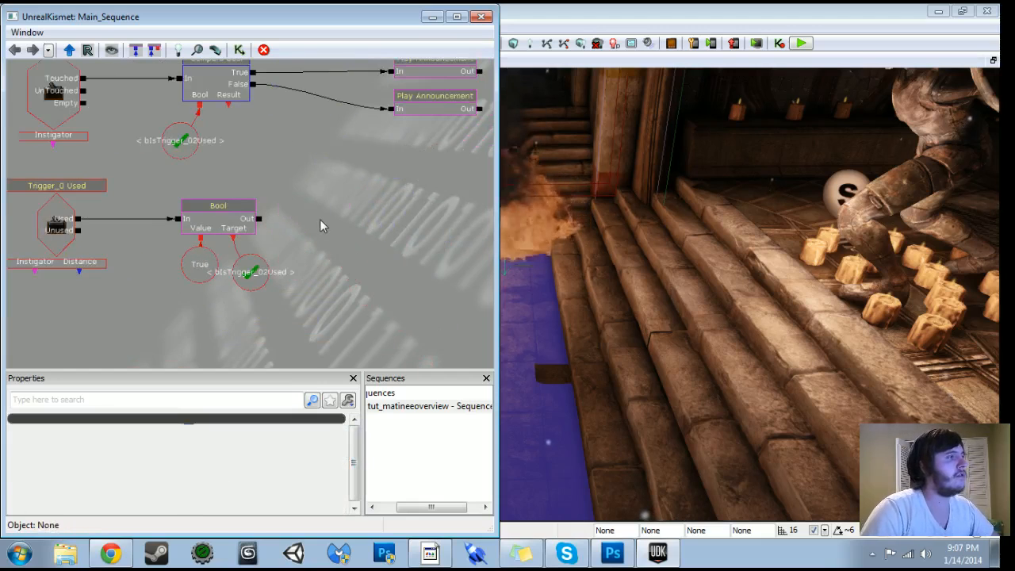
{"action": "right_click", "coordinate": [321, 226]}
{"action": "mouse_move", "coordinate": [349, 212]}
{"action": "mouse_move", "coordinate": [566, 558]}
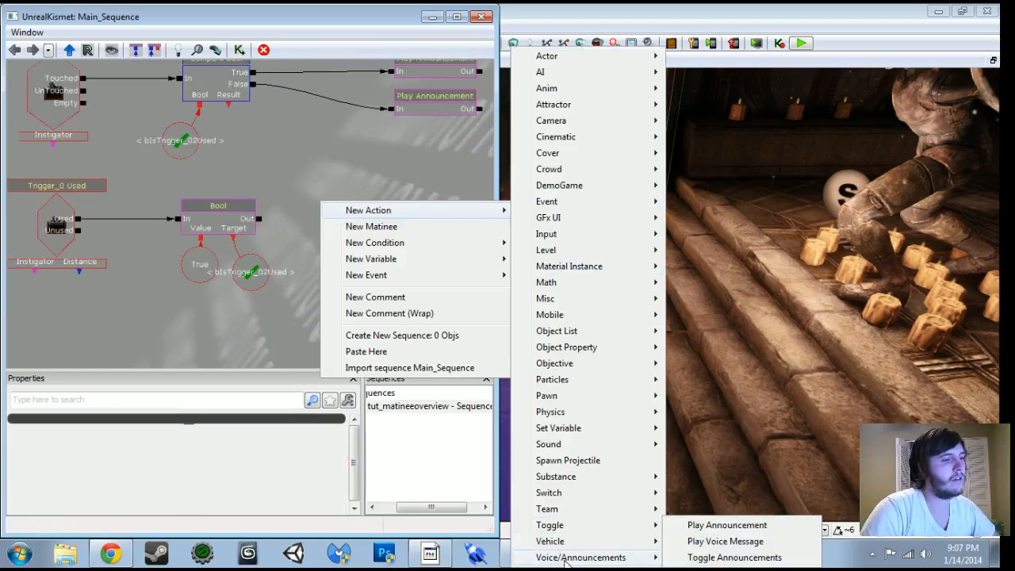
{"action": "left_click", "coordinate": [714, 526]}
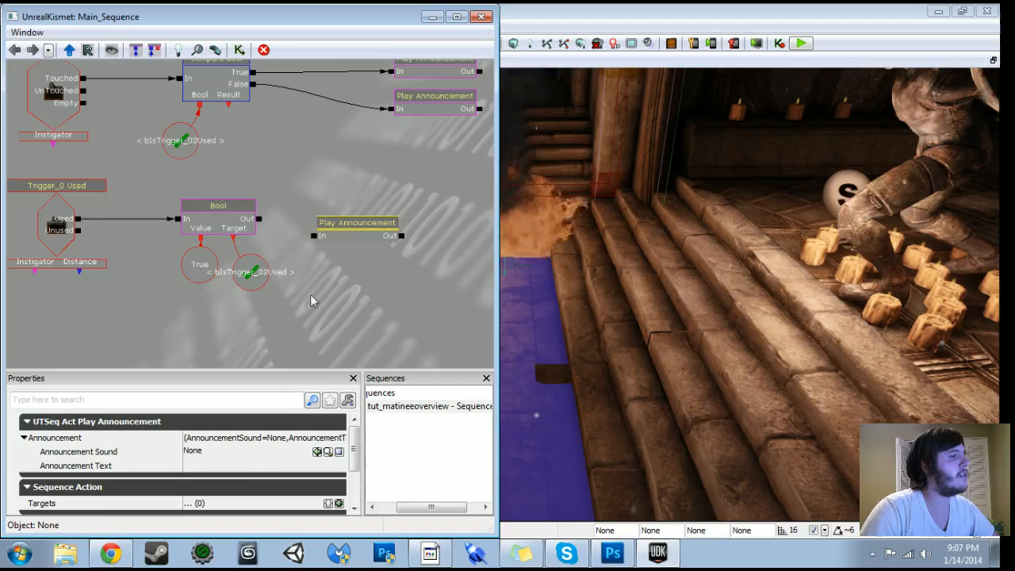
{"action": "left_click", "coordinate": [245, 467]}
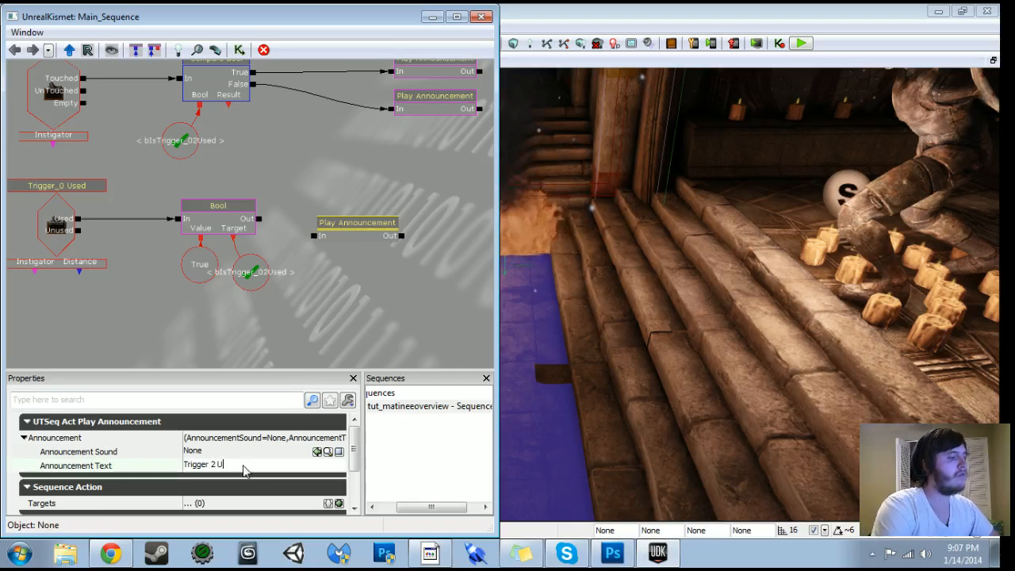
{"action": "left_click_drag", "start_coordinate": [79, 220], "coordinate": [321, 235]}
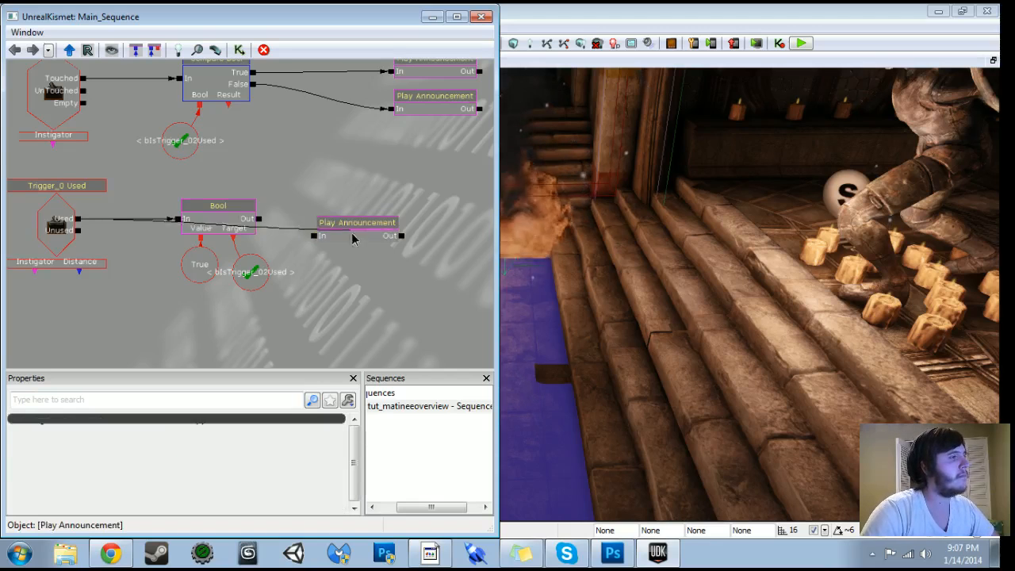
- Duplicate the "Trigger 2 Used" Play Announcement and place the copy beside the Bool action of Trigger_1 Used
{"action": "left_click_drag", "start_coordinate": [314, 167], "coordinate": [325, 122]}
{"action": "scroll", "coordinate": [298, 279], "scroll_direction": "down", "scroll_amount": 3}
{"action": "left_click_drag", "start_coordinate": [298, 270], "coordinate": [299, 207]}
{"action": "scroll", "coordinate": [302, 115], "scroll_direction": "down", "scroll_amount": 4}
{"action": "scroll", "coordinate": [302, 107], "scroll_direction": "up", "scroll_amount": 4}
{"action": "left_click", "coordinate": [302, 210]}
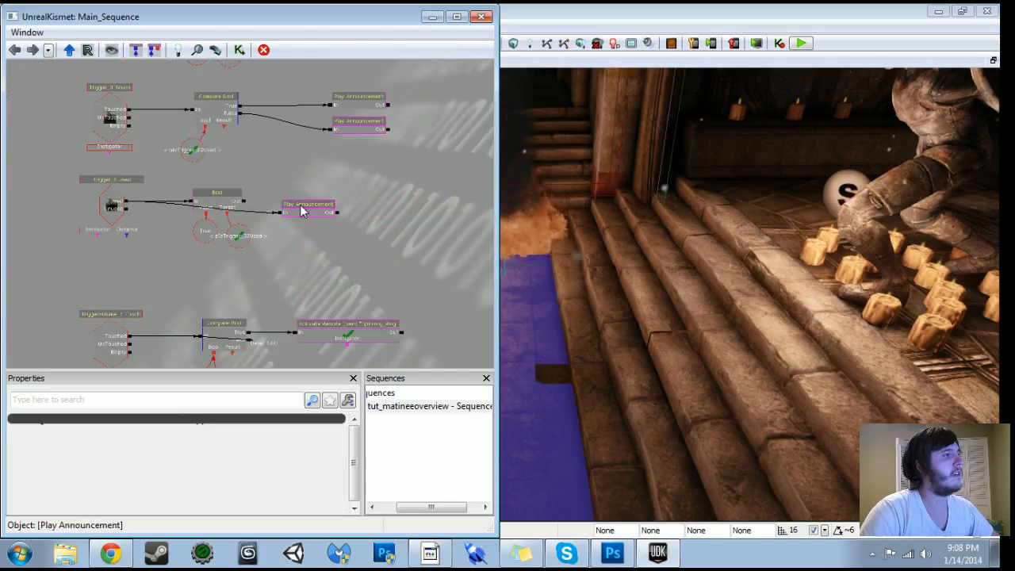
{"action": "left_click", "coordinate": [302, 208]}
{"action": "key", "text": "ctrl+c"}
{"action": "key", "text": "ctrl+v"}
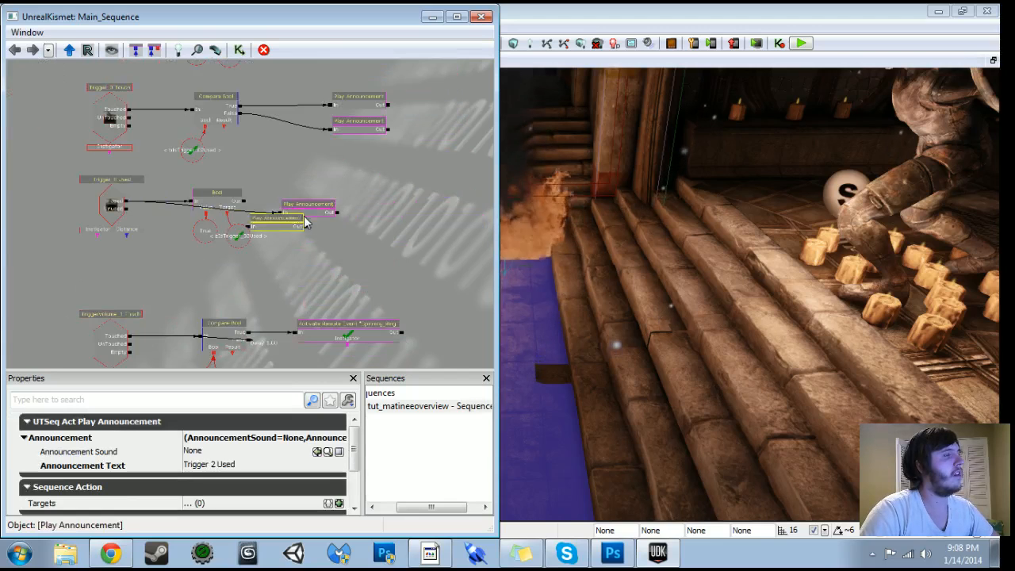
{"action": "left_click_drag", "start_coordinate": [299, 96], "coordinate": [300, 75], "text": "ctrl"}
{"action": "left_click_drag", "start_coordinate": [284, 106], "coordinate": [301, 231]}
- Link Trigger_1 Used's Used output to the copied Play Announcement and set its text to "Trigger 1 Used"
{"action": "scroll", "coordinate": [301, 231], "scroll_direction": "up", "scroll_amount": 2}
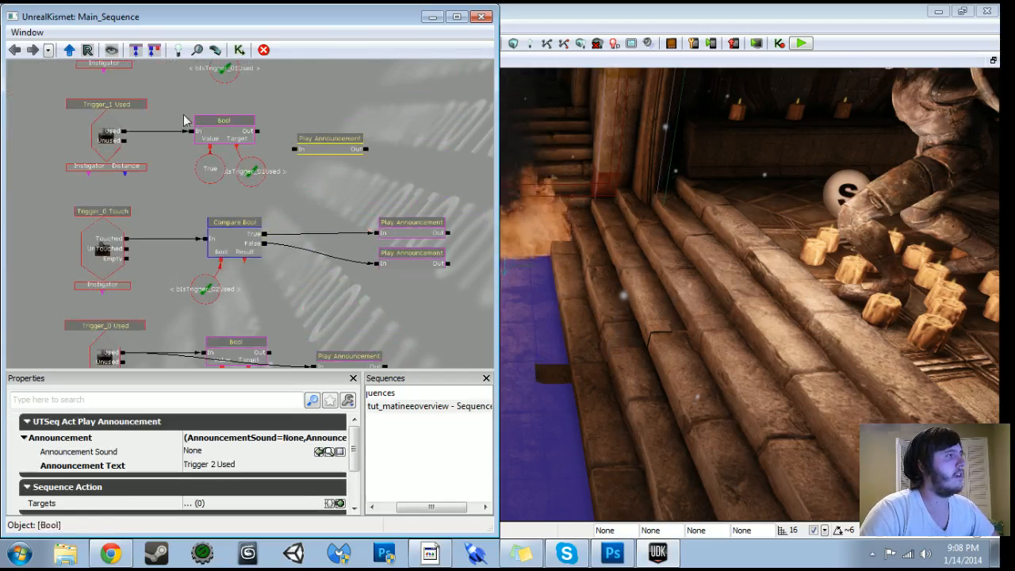
{"action": "left_click_drag", "start_coordinate": [124, 132], "coordinate": [293, 149]}
{"action": "left_click", "coordinate": [329, 154]}
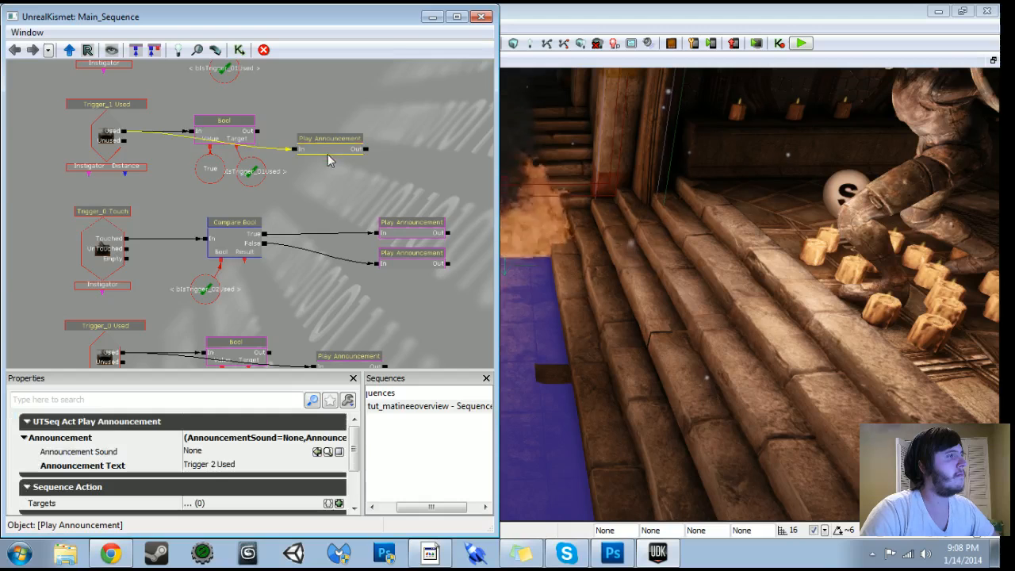
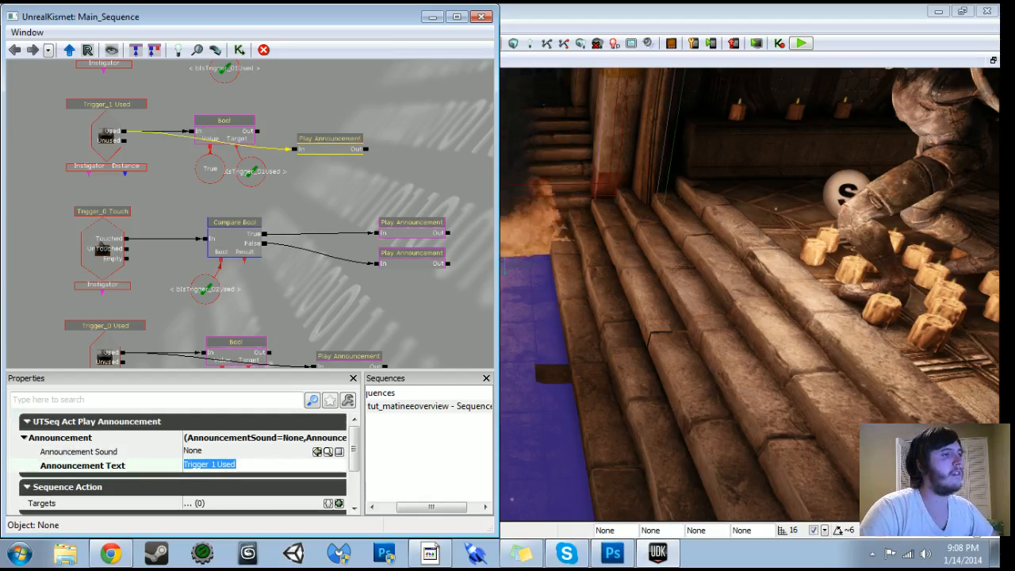
- Play the level near the generators and turn on generator 1 to check the test announcements
{"action": "right_click", "coordinate": [522, 433]}
{"action": "left_click", "coordinate": [568, 412]}
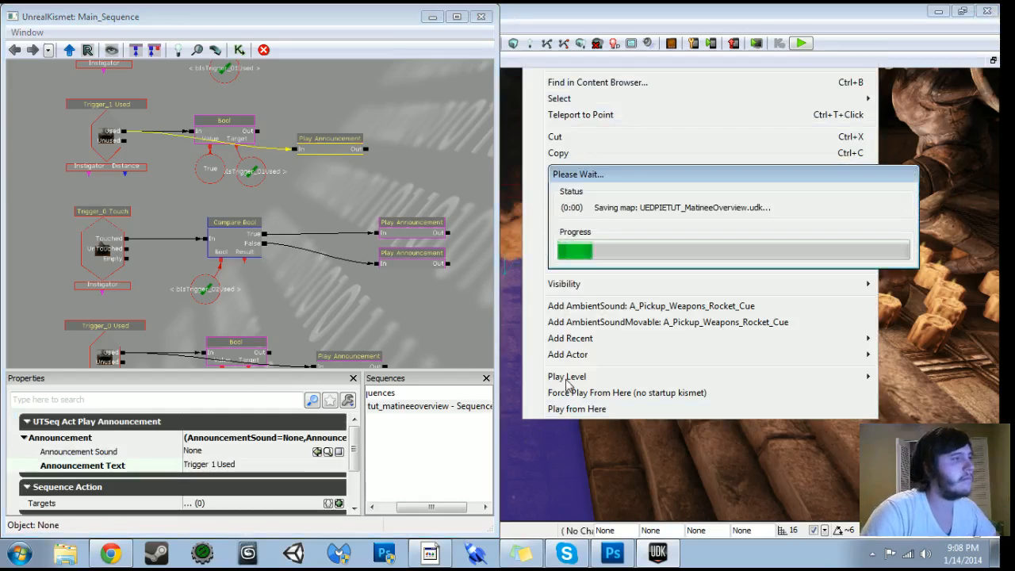
{"action": "key", "text": "w"}
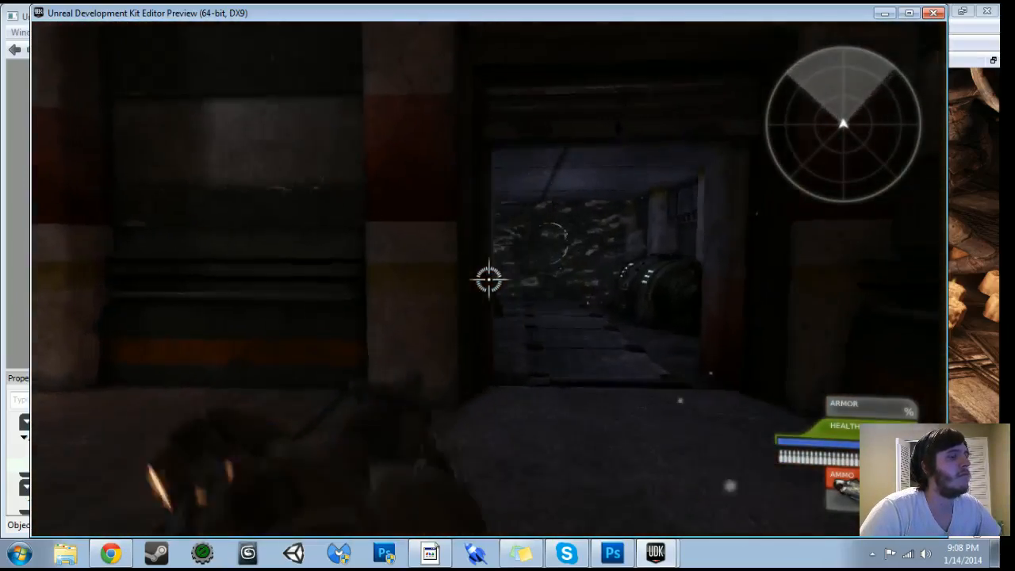
{"action": "key", "text": "w"}
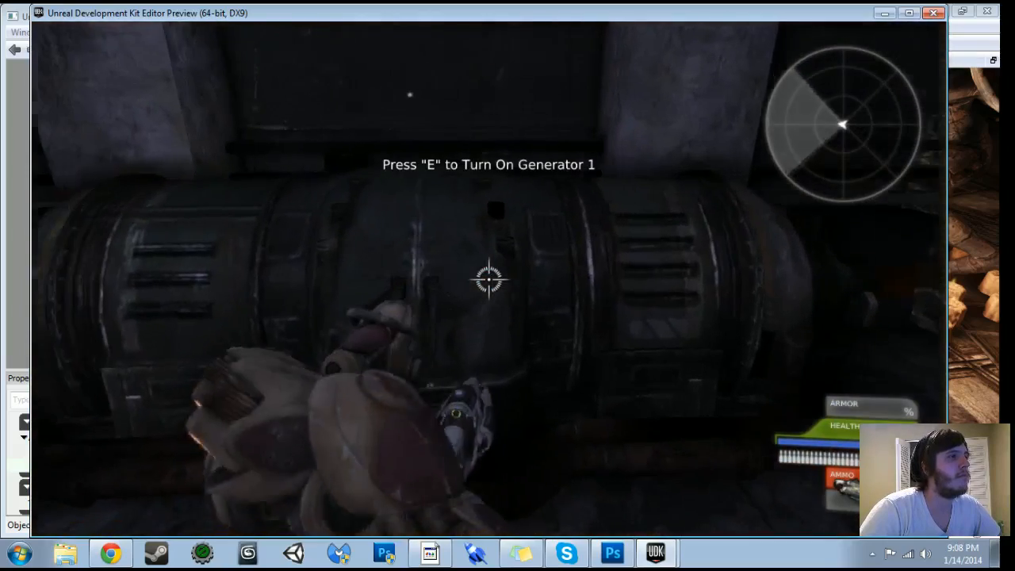
{"action": "key", "text": "e"}
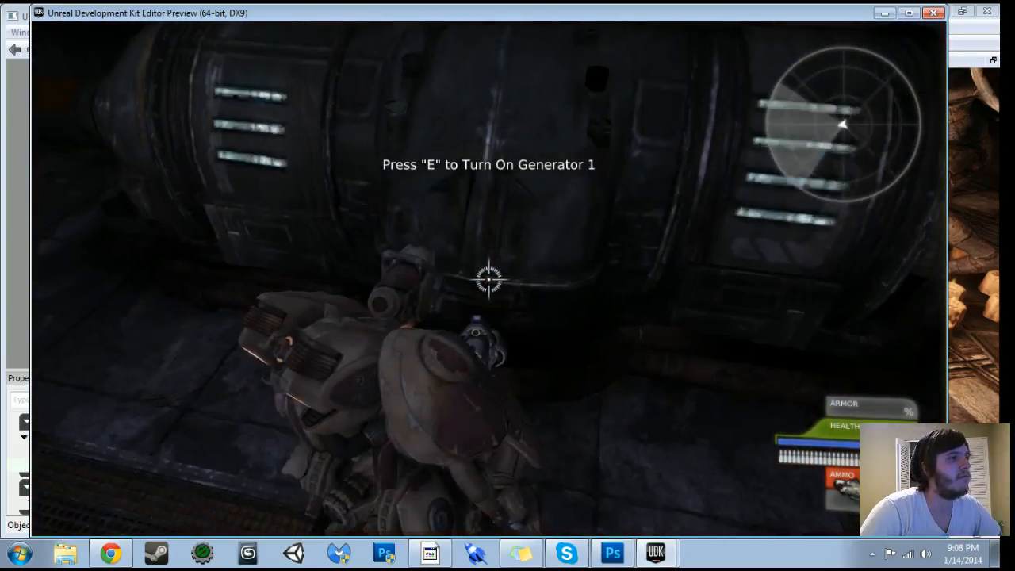
{"action": "key", "text": "s"}
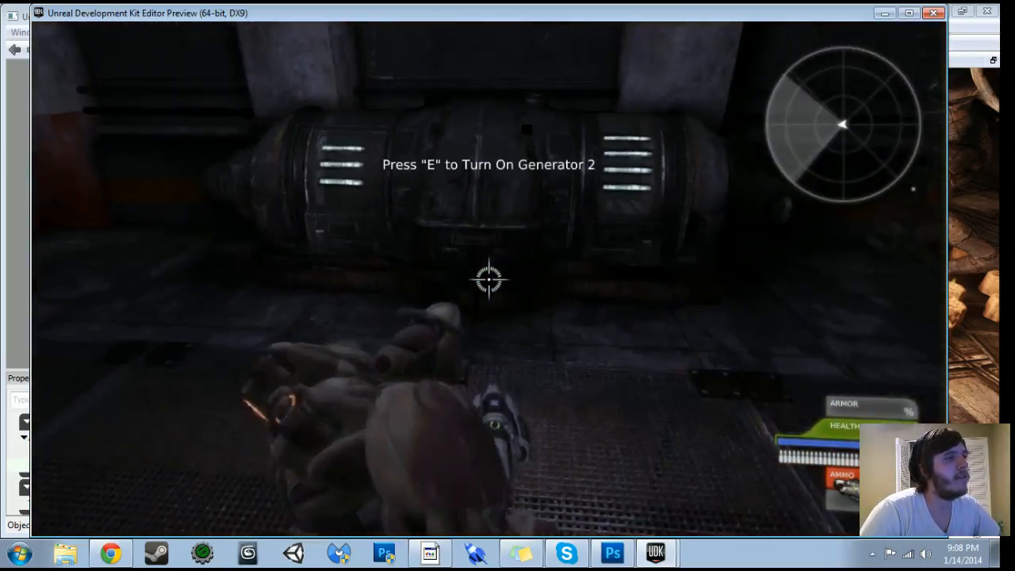
{"action": "key", "text": "Escape"}
- Set the input name of the Key/Button Pressed event in the dynamic box logic to 1
{"action": "scroll", "coordinate": [297, 297], "scroll_direction": "down", "scroll_amount": 3}
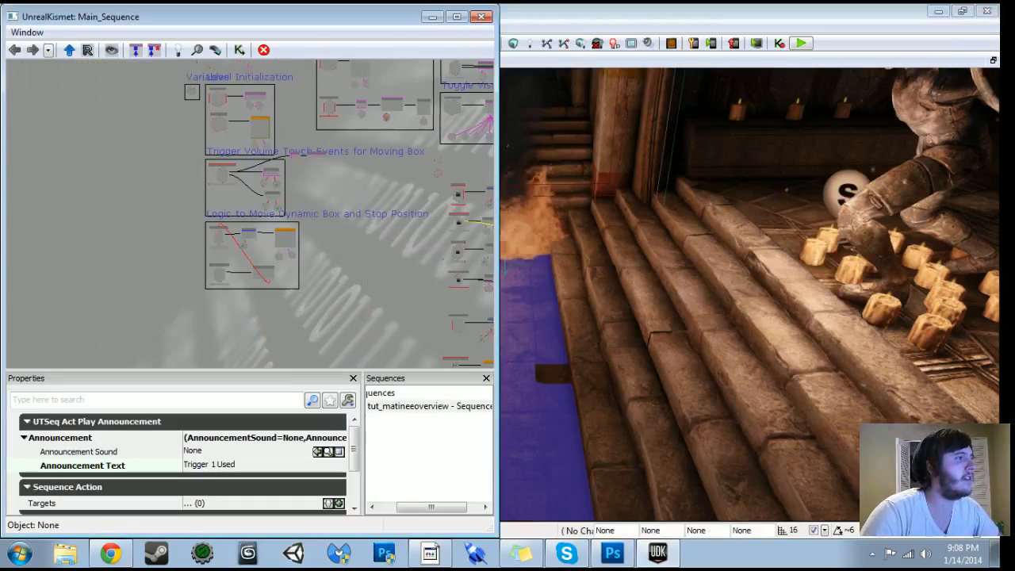
{"action": "scroll", "coordinate": [321, 208], "scroll_direction": "up", "scroll_amount": 5}
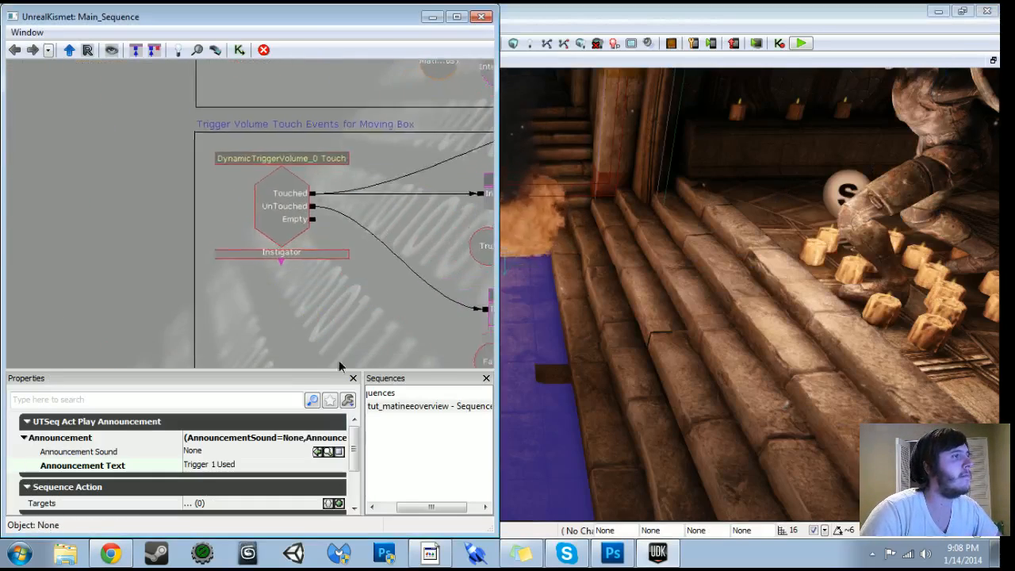
{"action": "left_click_drag", "start_coordinate": [339, 366], "coordinate": [317, 73]}
{"action": "left_click", "coordinate": [247, 153]}
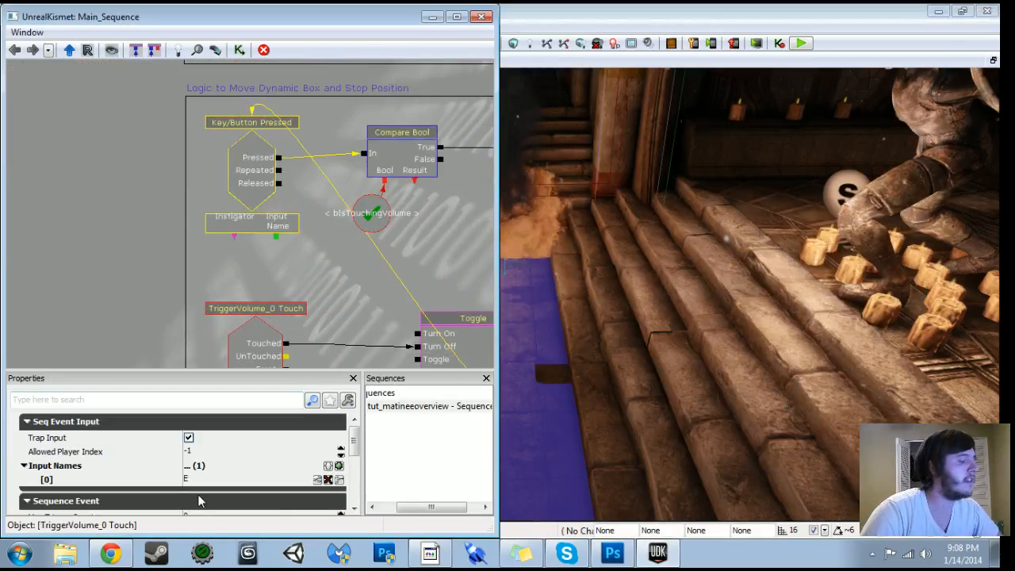
{"action": "left_click", "coordinate": [198, 498]}
{"action": "left_click", "coordinate": [199, 423]}
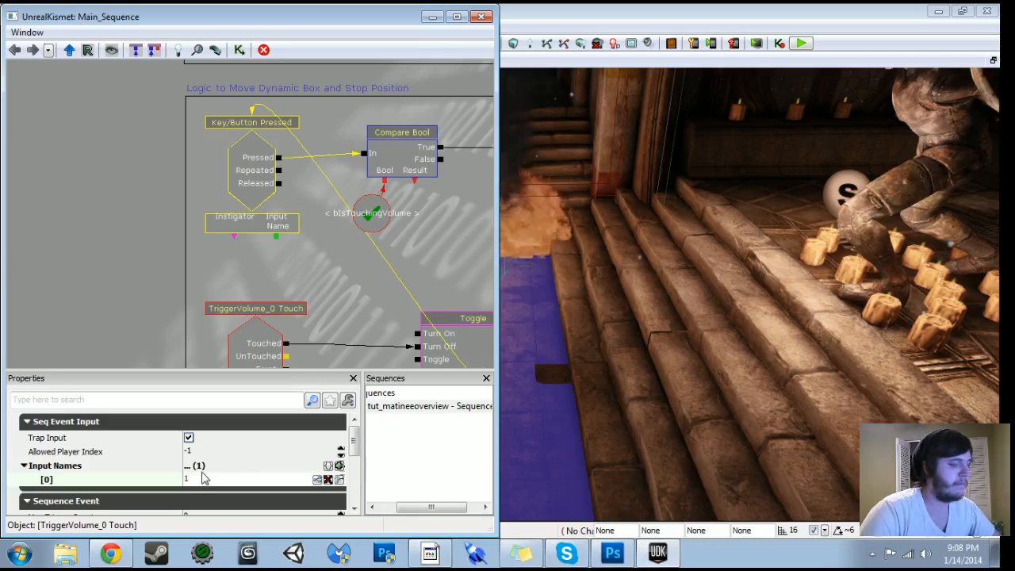
- Play the level and try pushing the box on the rails to test the changed input
{"action": "left_click", "coordinate": [804, 42]}
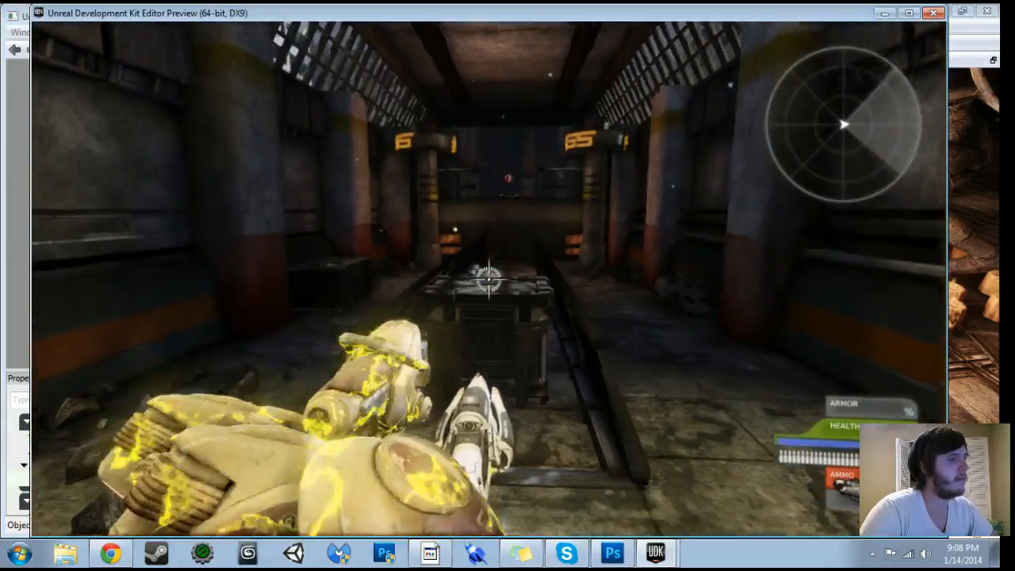
{"action": "key", "text": "w"}
{"action": "key", "text": "a"}
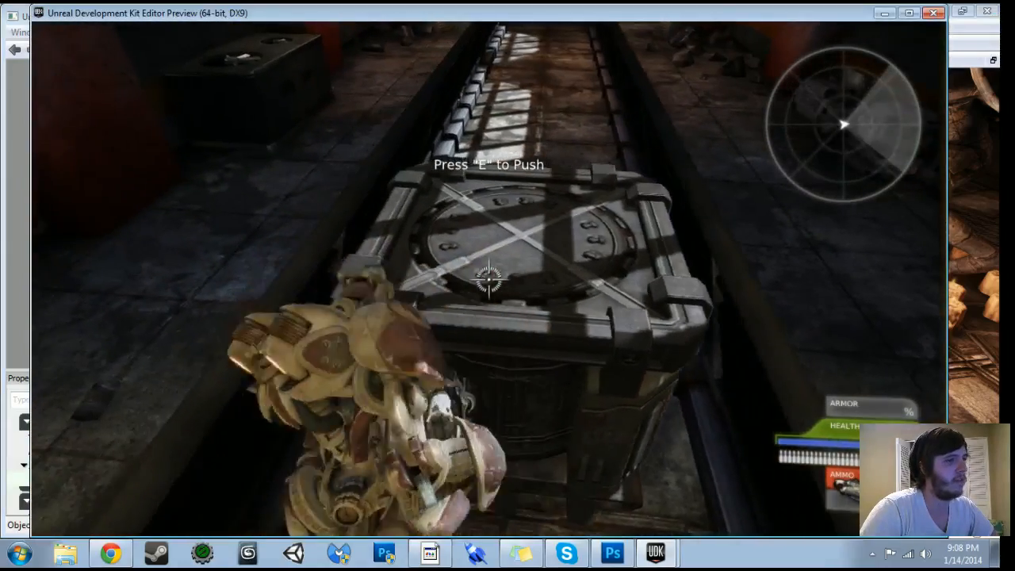
{"action": "key", "text": "d"}
{"action": "key", "text": "e"}
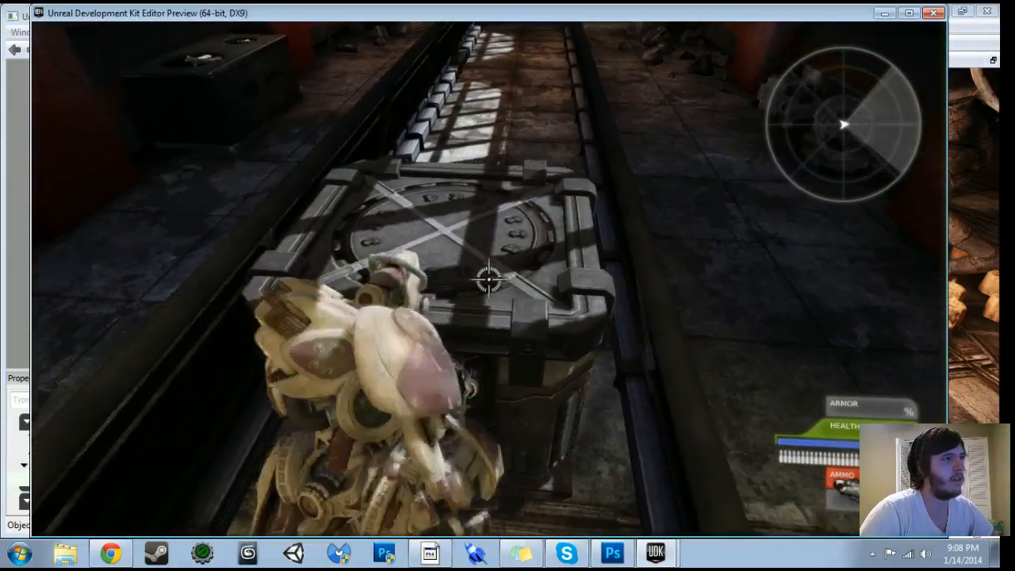
{"action": "key", "text": "a"}
{"action": "key", "text": "Escape"}
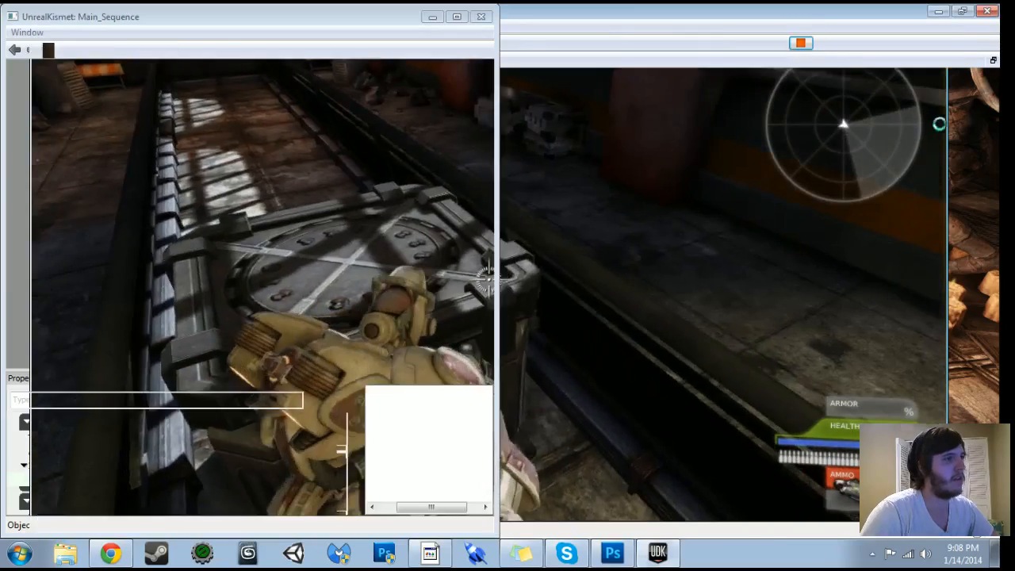
- Replace the Key/Button Pressed event's input name and play the level beside the moving box
{"action": "left_click", "coordinate": [194, 482]}
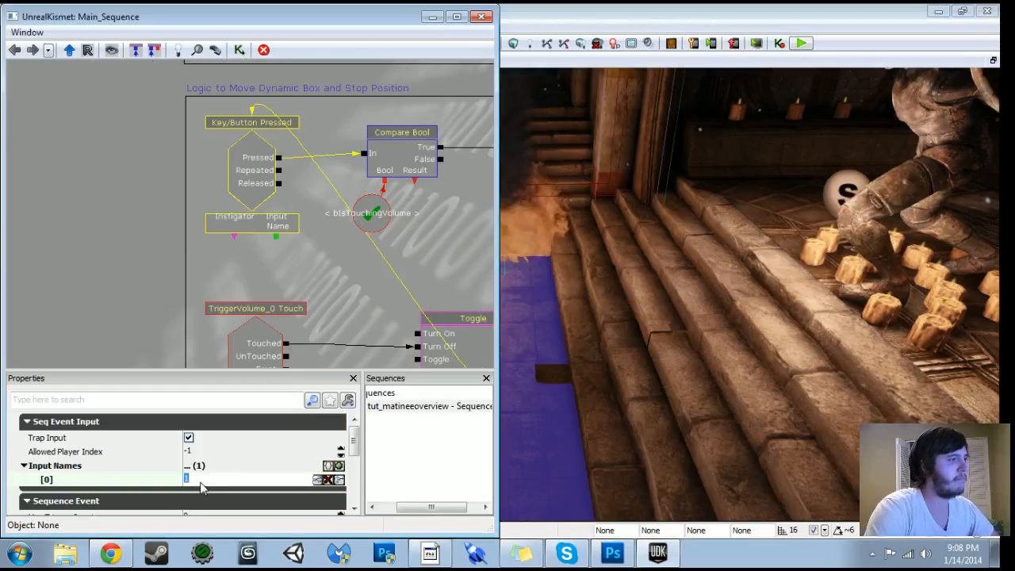
{"action": "left_click", "coordinate": [801, 43]}
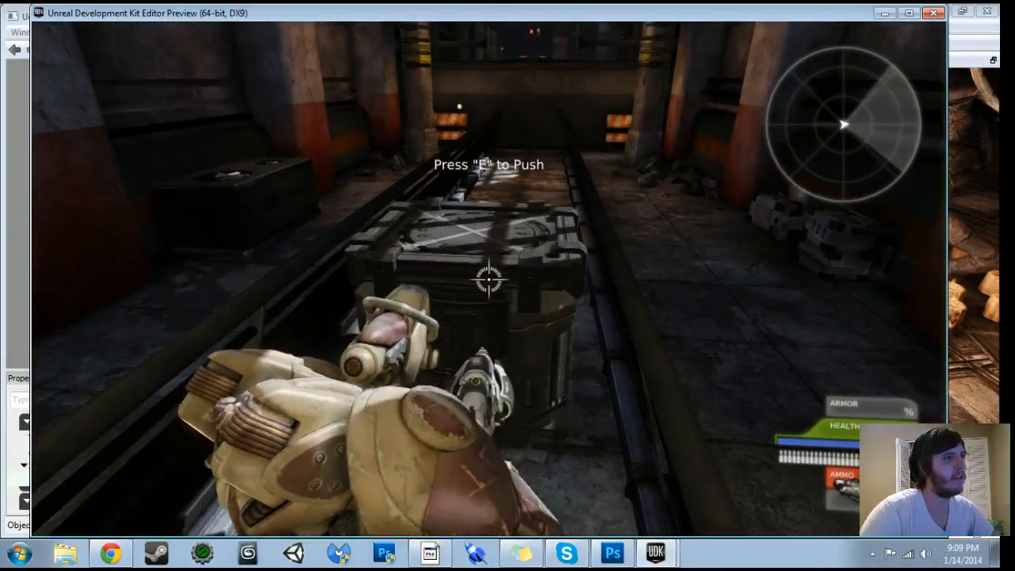
{"action": "key", "text": "Escape"}
- Change the moving box's Play Announcement text to Press "P" to Push
{"action": "scroll", "coordinate": [465, 166], "scroll_direction": "down", "scroll_amount": 5}
{"action": "left_click_drag", "start_coordinate": [465, 166], "coordinate": [344, 351]}
{"action": "scroll", "coordinate": [344, 350], "scroll_direction": "up", "scroll_amount": 3}
{"action": "scroll", "coordinate": [344, 350], "scroll_direction": "up", "scroll_amount": 1}
{"action": "left_click", "coordinate": [432, 137]}
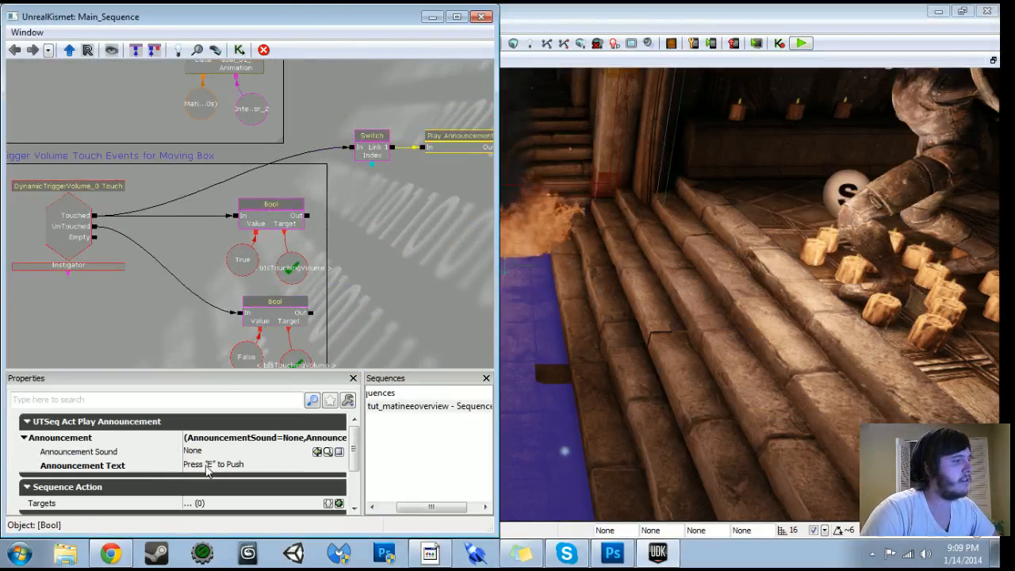
{"action": "left_click", "coordinate": [209, 467]}
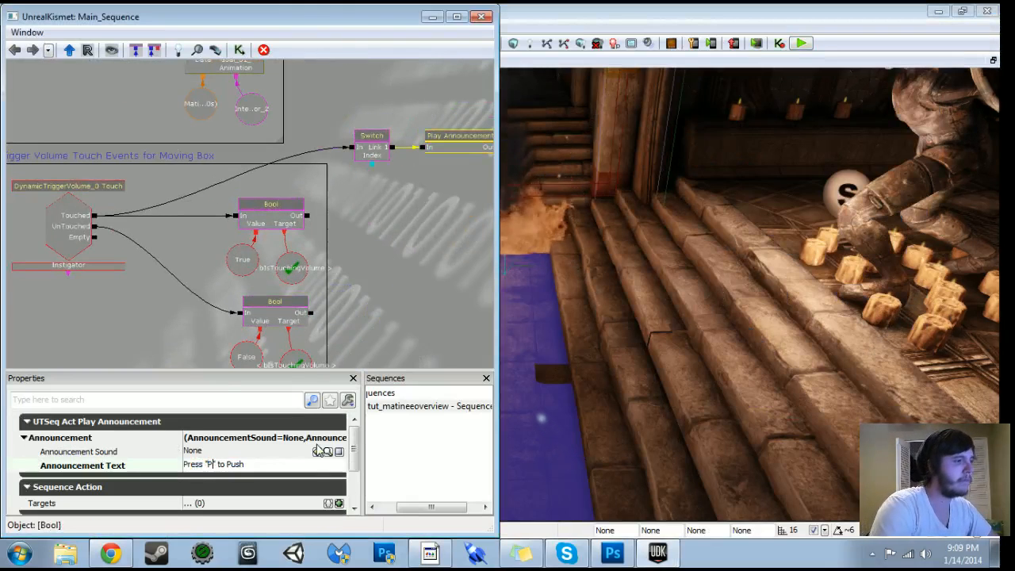
- Play the level from the main viewport, use both generators and watch whether the ring on the wall spins
{"action": "left_click", "coordinate": [432, 16]}
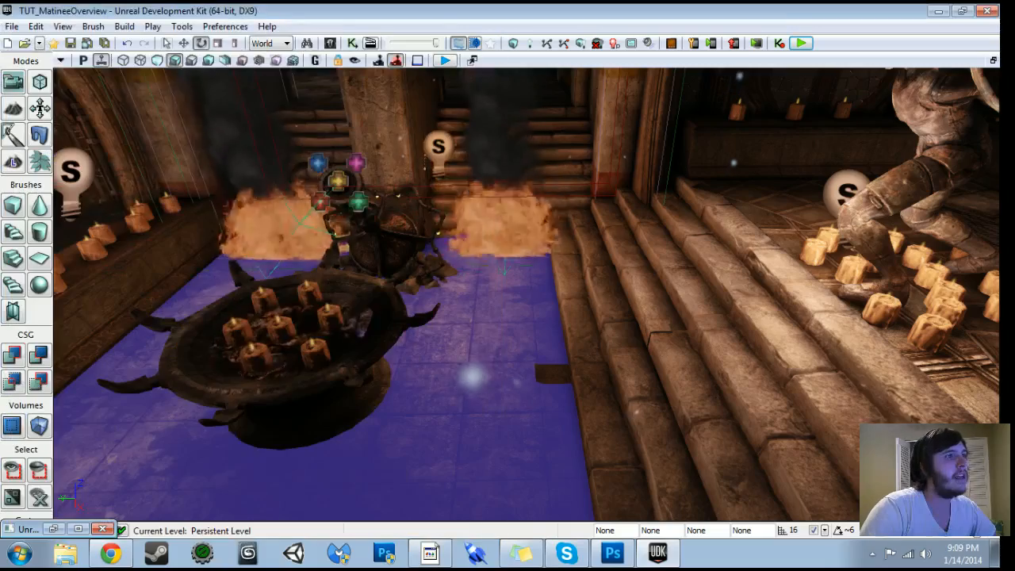
{"action": "right_click", "coordinate": [504, 170]}
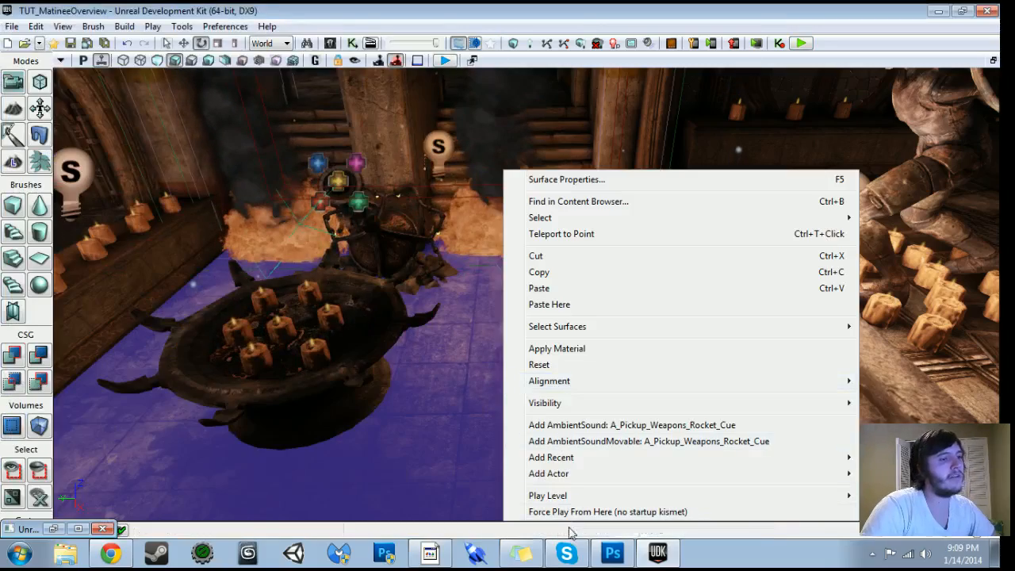
{"action": "left_click", "coordinate": [571, 512]}
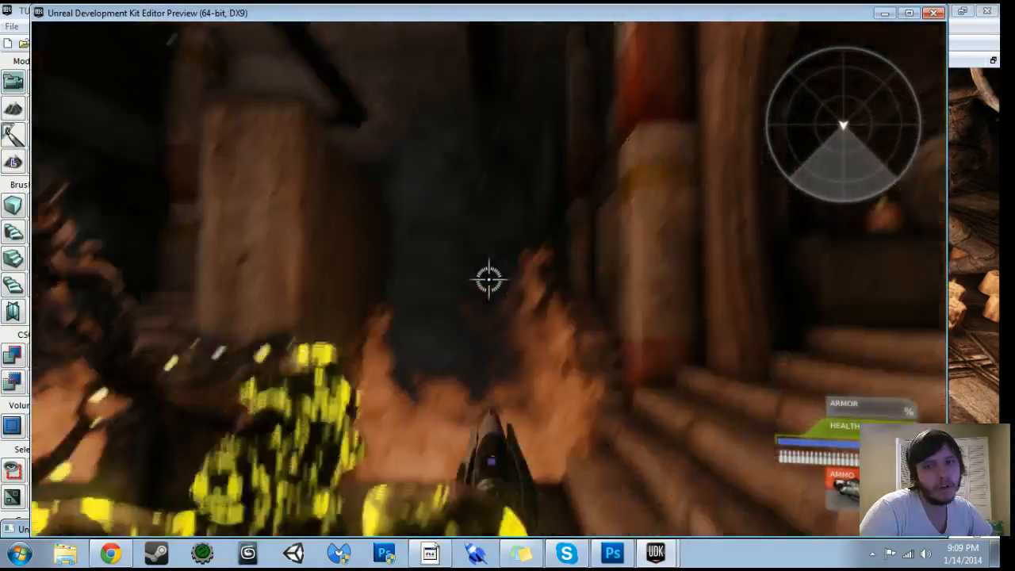
{"action": "key", "text": "w"}
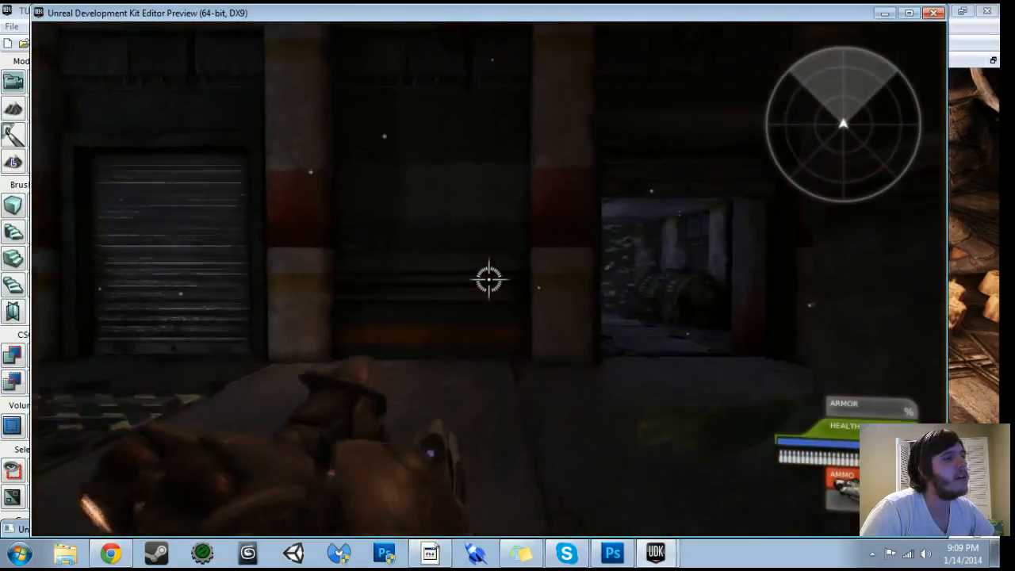
{"action": "key", "text": "w"}
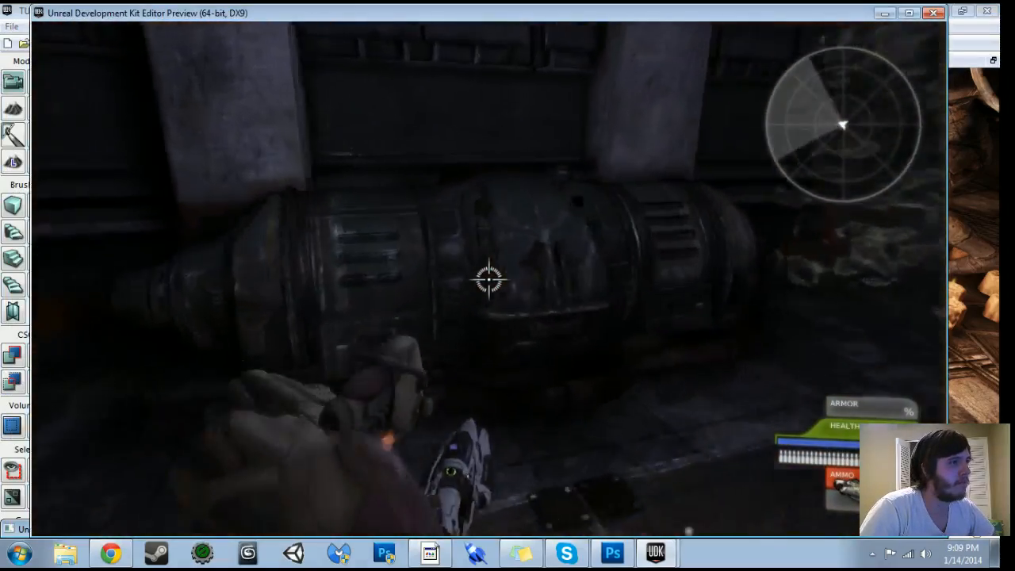
{"action": "key", "text": "w"}
{"action": "key", "text": "e"}
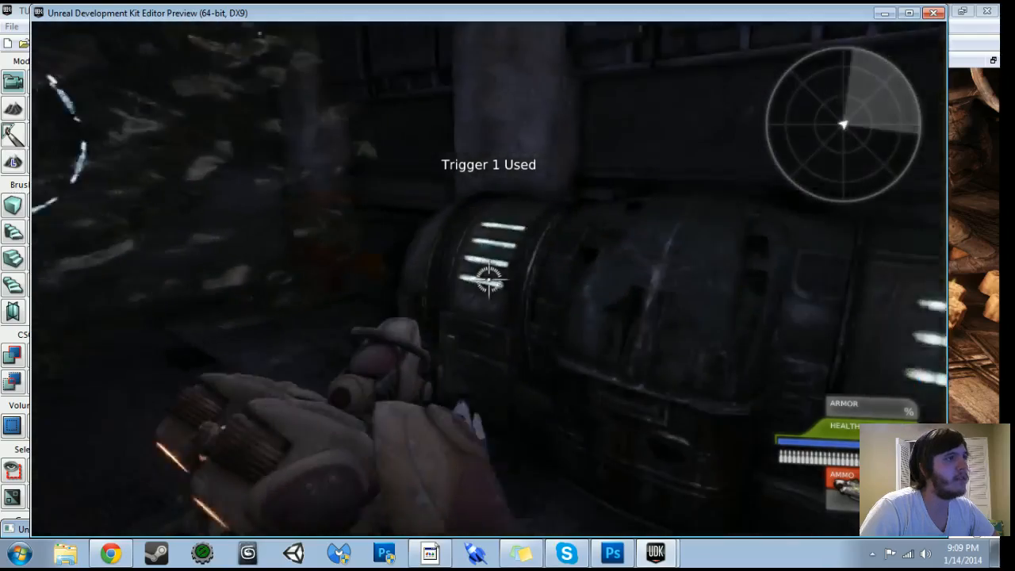
{"action": "key", "text": "e"}
{"action": "key", "text": "w"}
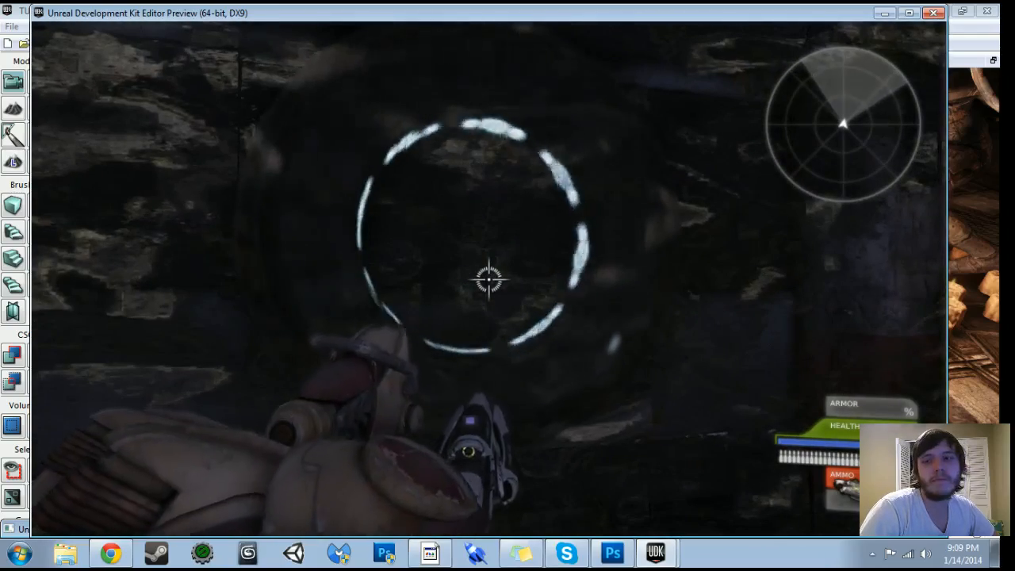
{"action": "key", "text": "Escape"}
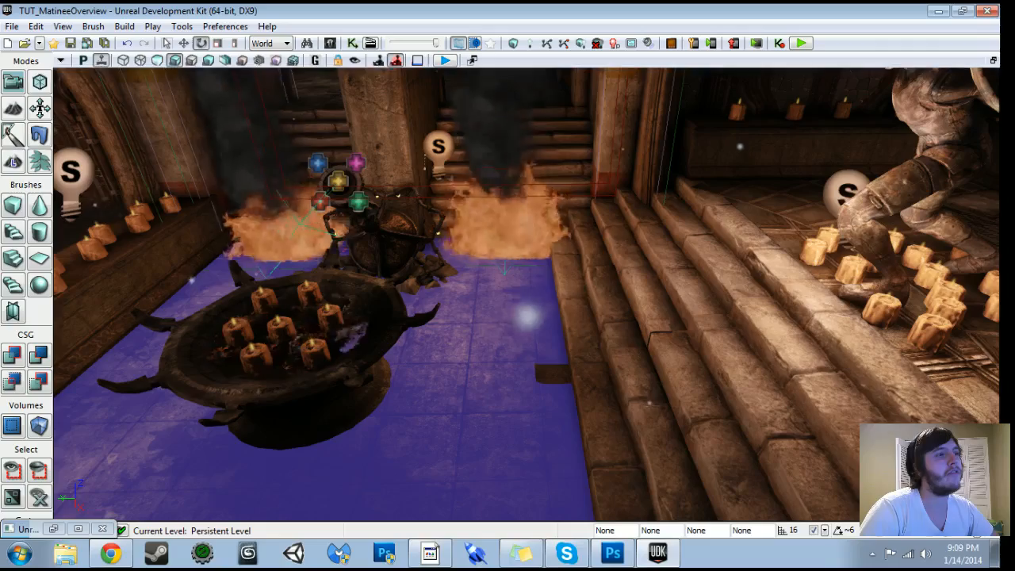
- Bring the ring wall into view and search the Content Browser's sound cues for "machi"
{"action": "left_click_drag", "start_coordinate": [381, 198], "coordinate": [246, 143]}
{"action": "left_click_drag", "start_coordinate": [507, 293], "coordinate": [508, 230]}
{"action": "right_click_drag", "start_coordinate": [508, 294], "coordinate": [499, 202]}
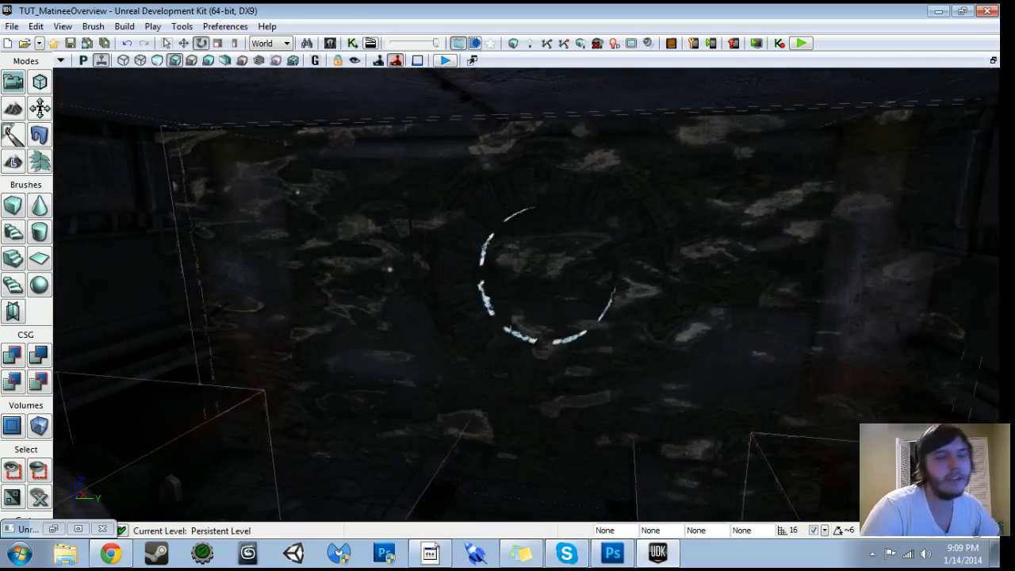
{"action": "left_click", "coordinate": [325, 45]}
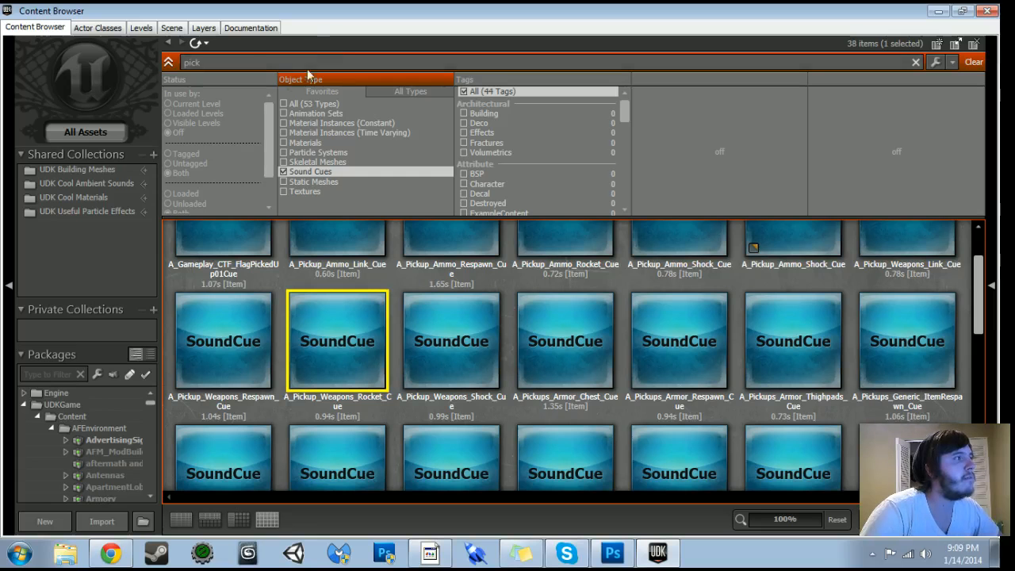
{"action": "key", "text": "BackSpace"}
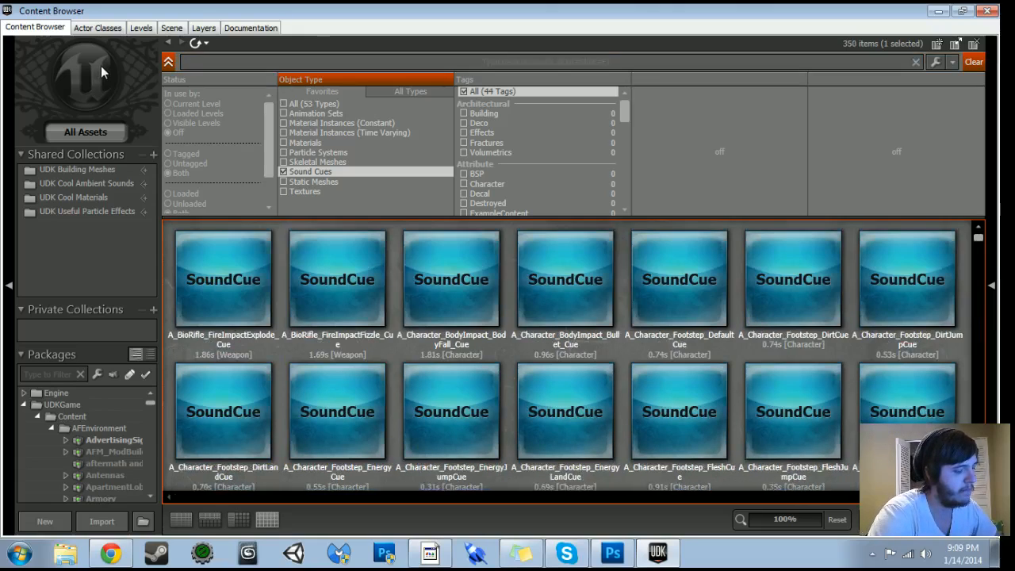
{"action": "type", "text": "machi"}
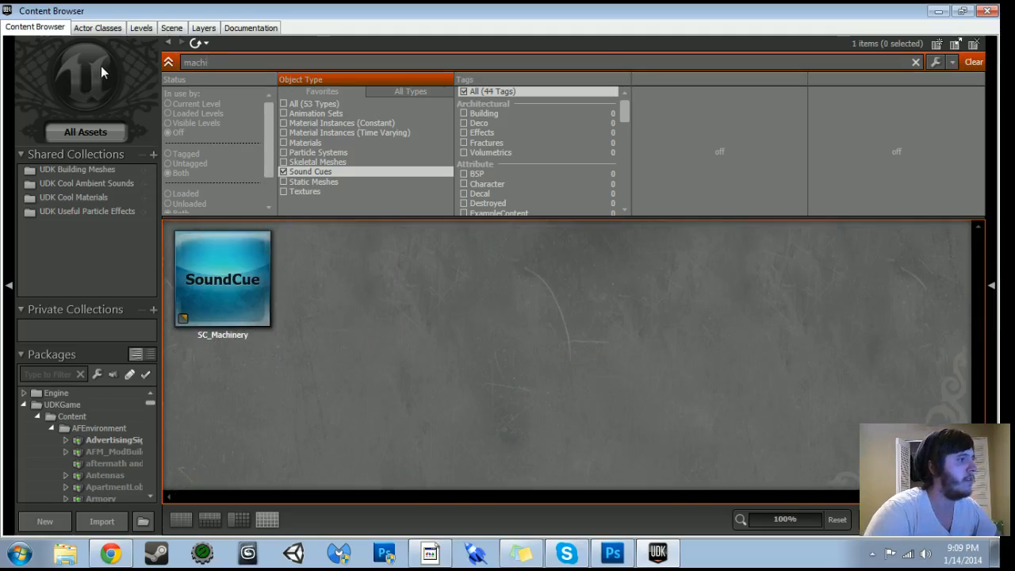
- Clear the search, browse all sound cues and preview the Elevator01 stop, start and loop cues
{"action": "key", "text": "BackSpace"}
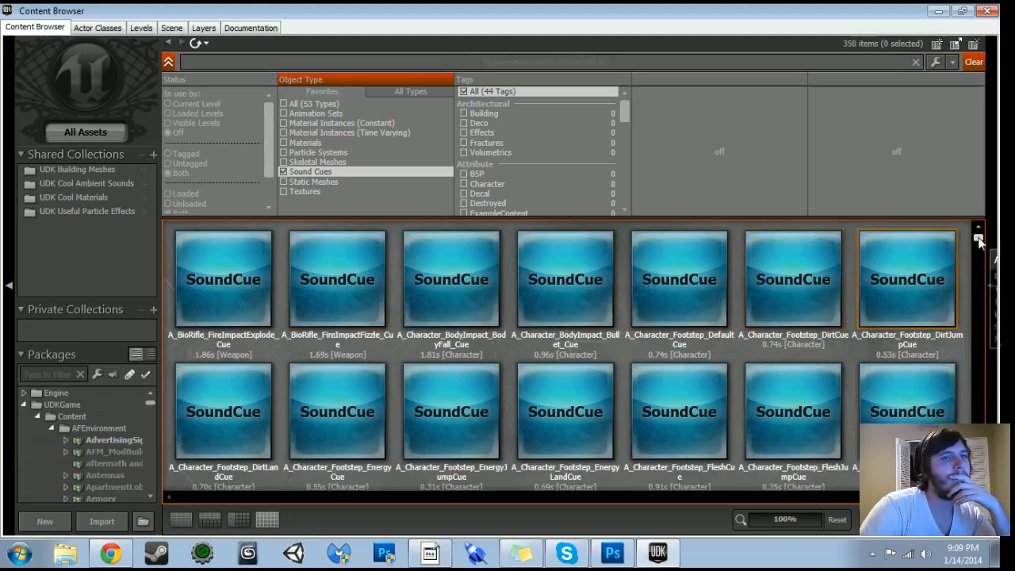
{"action": "left_click_drag", "start_coordinate": [980, 241], "coordinate": [980, 365]}
{"action": "scroll", "coordinate": [732, 401], "scroll_direction": "down", "scroll_amount": 10}
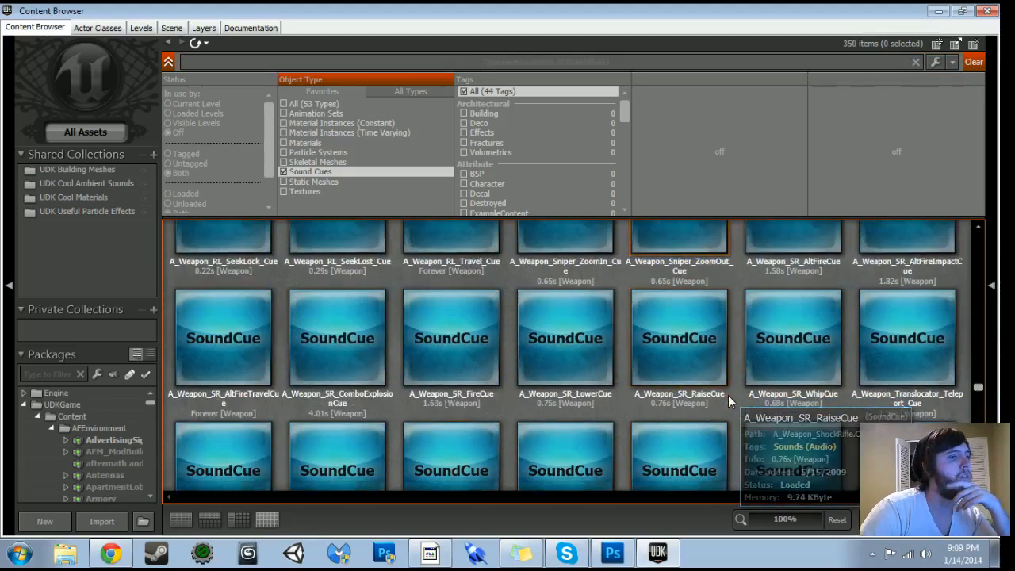
{"action": "scroll", "coordinate": [728, 395], "scroll_direction": "down", "scroll_amount": 8}
{"action": "scroll", "coordinate": [728, 395], "scroll_direction": "up", "scroll_amount": 3}
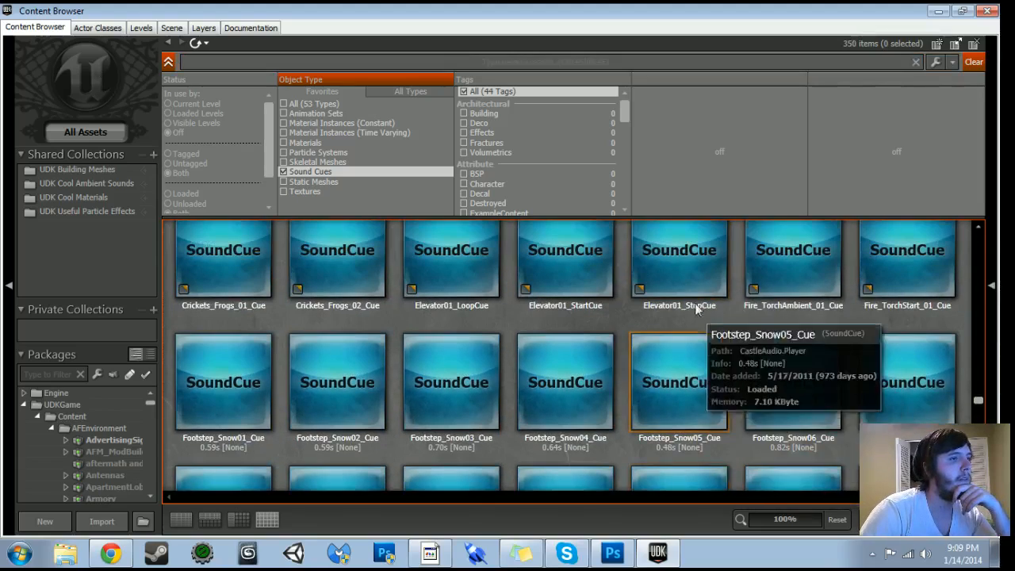
{"action": "left_click", "coordinate": [694, 303]}
{"action": "left_click", "coordinate": [559, 397]}
{"action": "left_click", "coordinate": [426, 389]}
{"action": "left_click", "coordinate": [431, 291]}
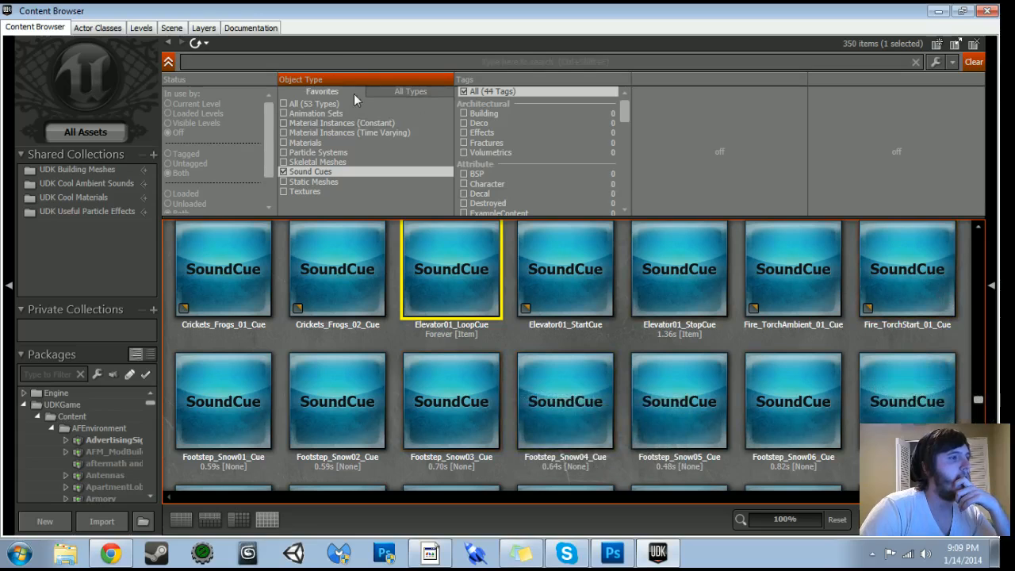
- Search the sound cues for "loop" and preview the wind, vehicle, thunder, swamp and rain cues
{"action": "left_click", "coordinate": [297, 61]}
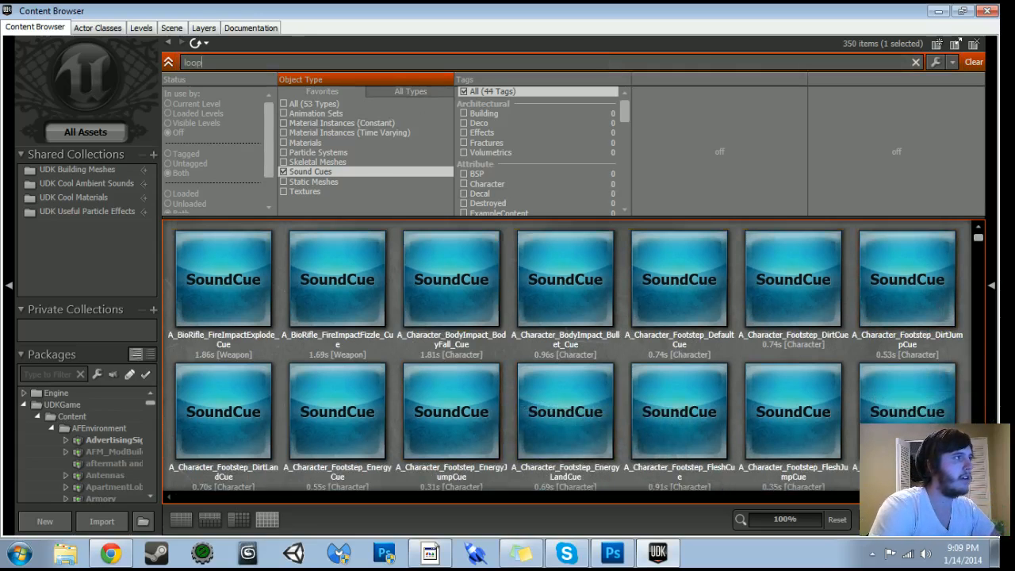
{"action": "scroll", "coordinate": [397, 353], "scroll_direction": "down", "scroll_amount": 5}
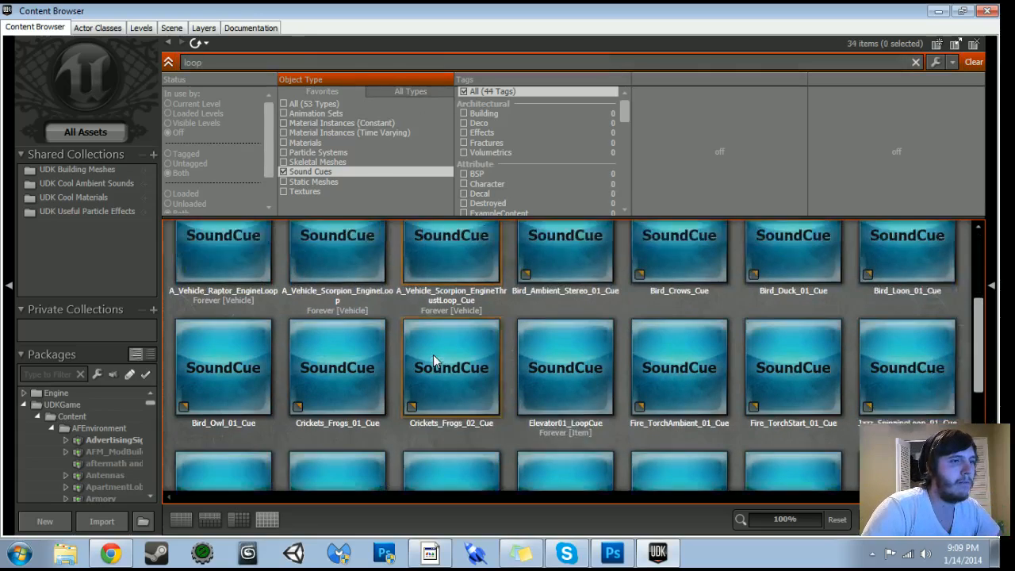
{"action": "left_click", "coordinate": [663, 419]}
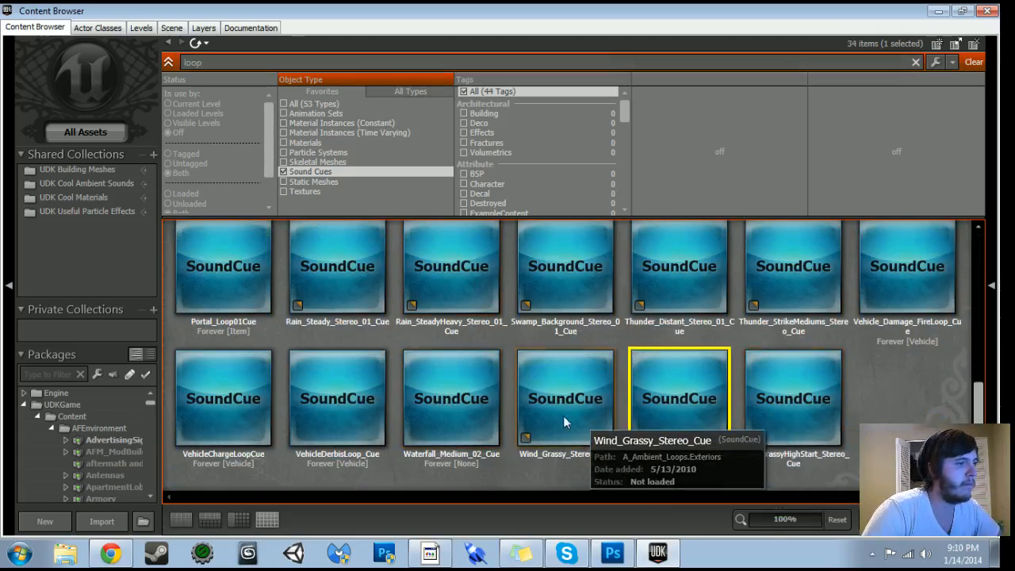
{"action": "left_click", "coordinate": [202, 398]}
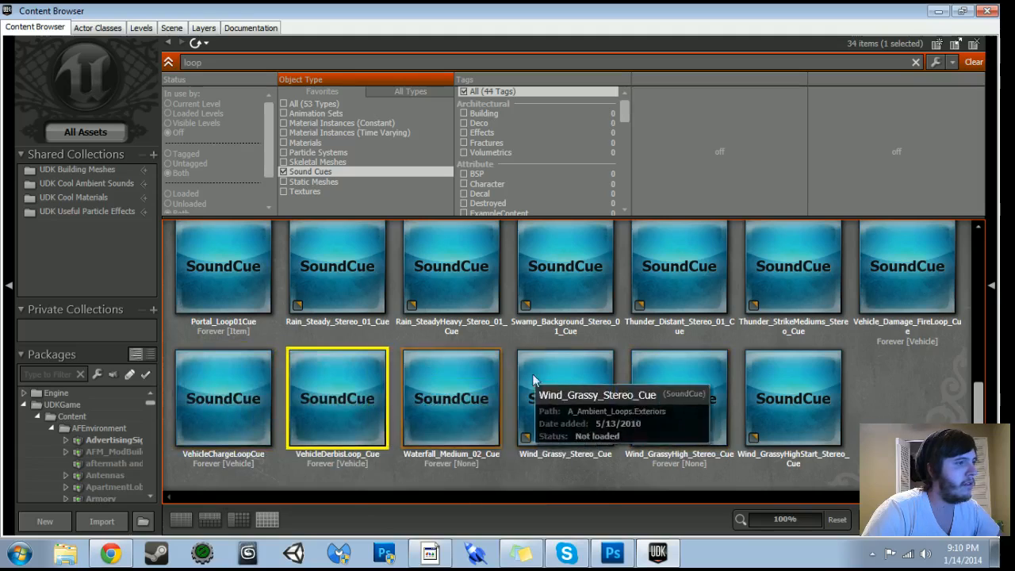
{"action": "left_click", "coordinate": [875, 297]}
{"action": "left_click", "coordinate": [793, 278]}
{"action": "left_click", "coordinate": [696, 287]}
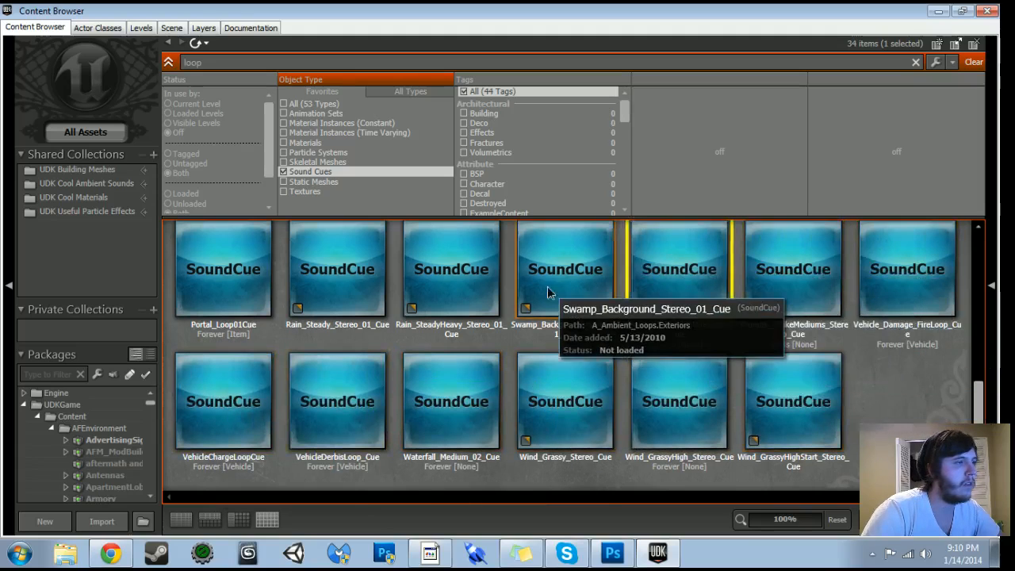
{"action": "left_click", "coordinate": [544, 288]}
{"action": "left_click", "coordinate": [437, 288]}
{"action": "scroll", "coordinate": [321, 321], "scroll_direction": "up", "scroll_amount": 3}
{"action": "left_click", "coordinate": [217, 382]}
{"action": "scroll", "coordinate": [381, 383], "scroll_direction": "up", "scroll_amount": 3}
{"action": "left_click", "coordinate": [241, 298]}
- Preview the Scorpion, Raptor, Manta and Cicada engine loops and the UDamage and JumpBoots power-up loops
{"action": "scroll", "coordinate": [600, 378], "scroll_direction": "up", "scroll_amount": 4}
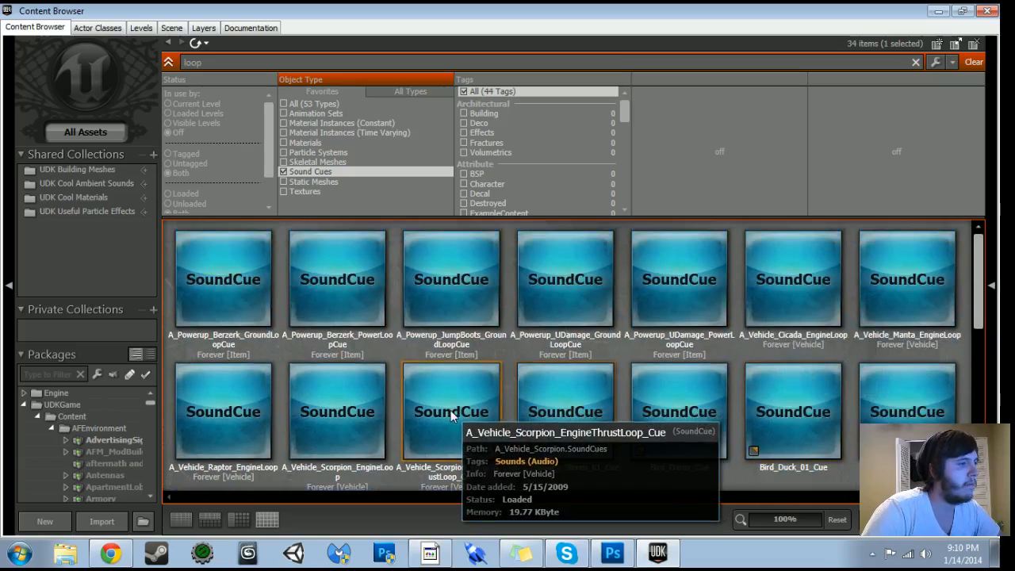
{"action": "left_click", "coordinate": [450, 410]}
{"action": "left_click", "coordinate": [291, 408]}
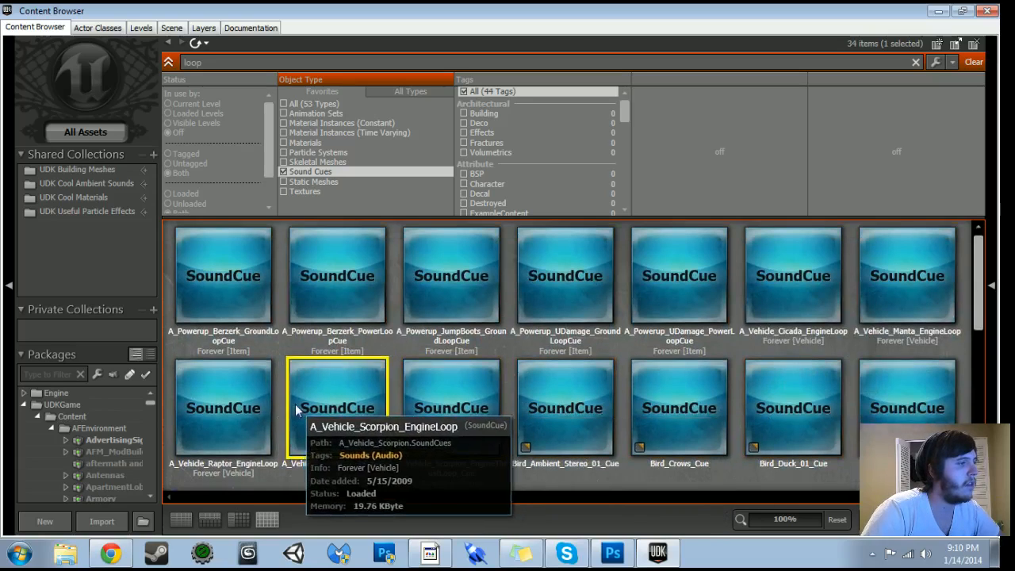
{"action": "left_click", "coordinate": [202, 404]}
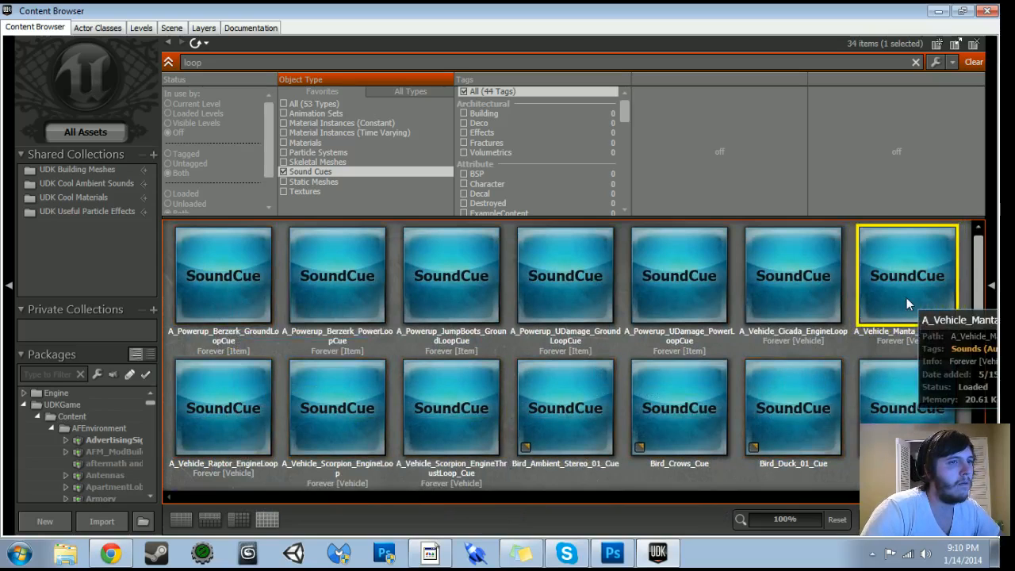
{"action": "left_click", "coordinate": [759, 274]}
{"action": "left_click", "coordinate": [692, 274]}
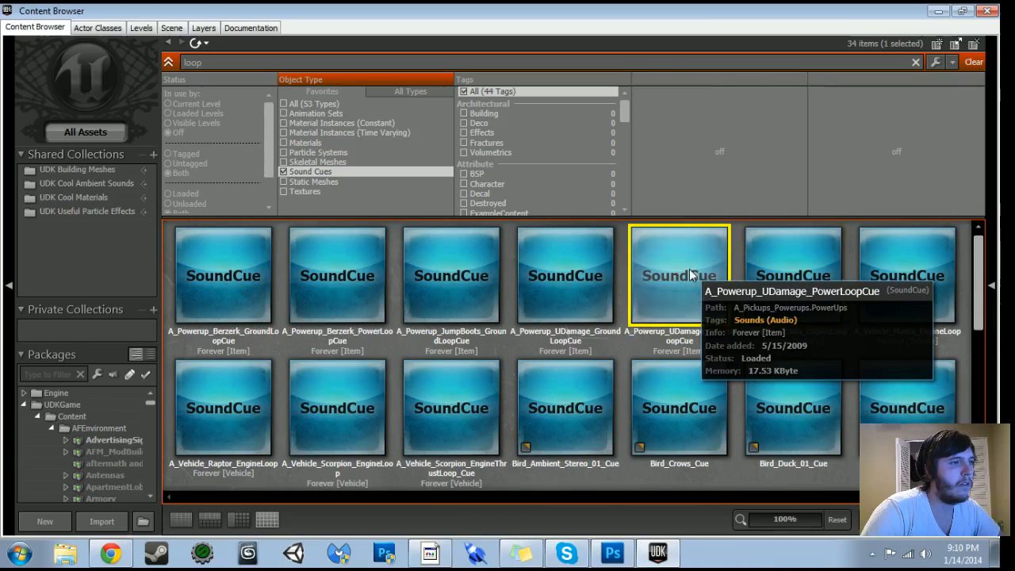
{"action": "left_click", "coordinate": [559, 274]}
{"action": "left_click", "coordinate": [426, 274]}
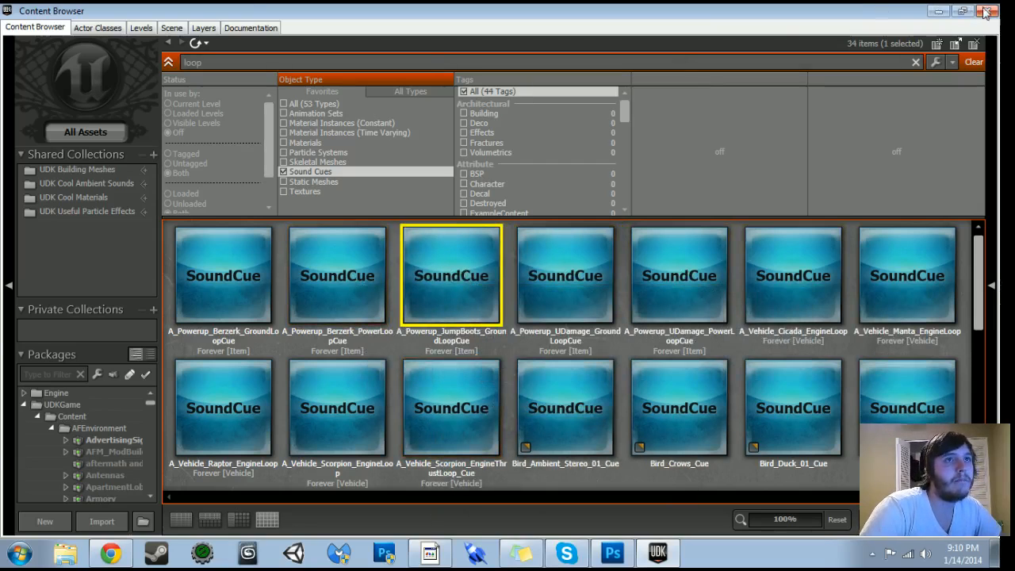
- Close the Content Browser and move the Spinning_Ring Matinee with its variables away from its remote event in Kismet
{"action": "left_click", "coordinate": [985, 11]}
{"action": "left_click", "coordinate": [354, 44]}
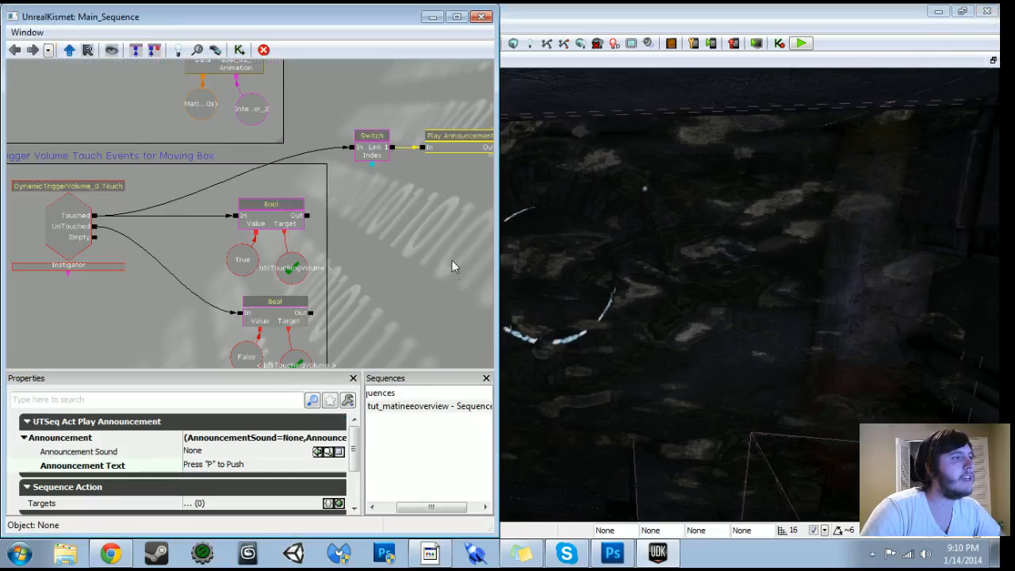
{"action": "left_click", "coordinate": [456, 17]}
{"action": "scroll", "coordinate": [465, 227], "scroll_direction": "down", "scroll_amount": 6}
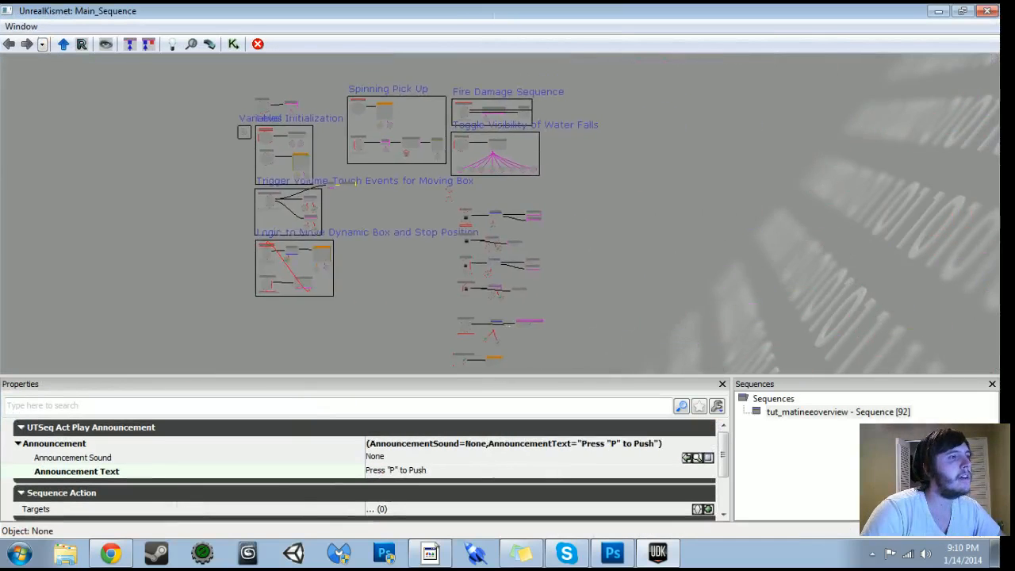
{"action": "left_click_drag", "start_coordinate": [396, 133], "coordinate": [398, 62]}
{"action": "scroll", "coordinate": [511, 230], "scroll_direction": "up", "scroll_amount": 8}
{"action": "left_click_drag", "start_coordinate": [555, 326], "coordinate": [697, 323]}
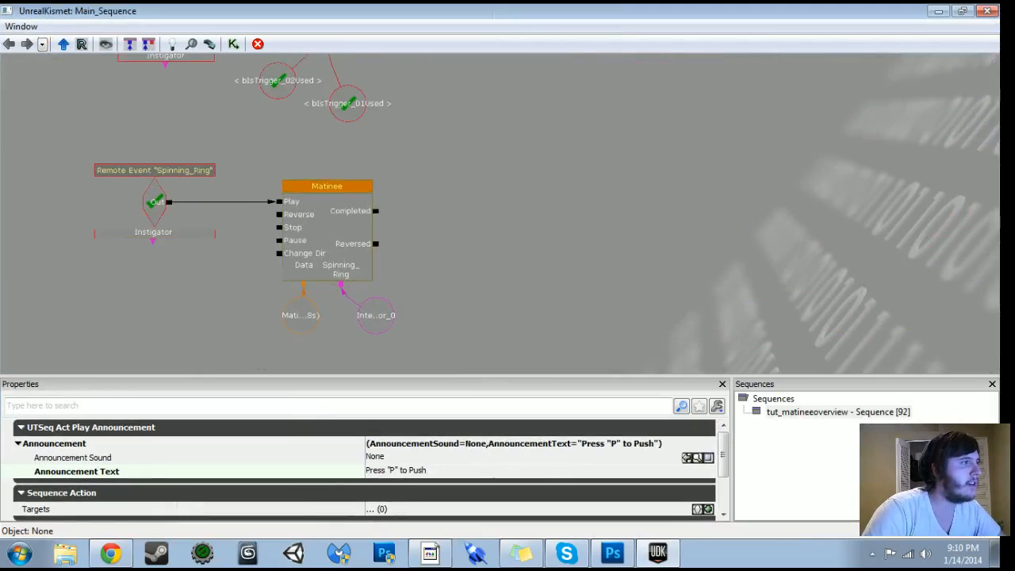
{"action": "mouse_move", "coordinate": [287, 138]}
{"action": "left_mouse_down"}
{"action": "mouse_move", "coordinate": [283, 222]}
{"action": "mouse_move", "coordinate": [290, 151]}
{"action": "left_mouse_up"}
{"action": "left_click_drag", "start_coordinate": [259, 183], "coordinate": [412, 310], "text": "ctrl+alt"}
{"action": "left_click_drag", "start_coordinate": [417, 238], "coordinate": [428, 237]}
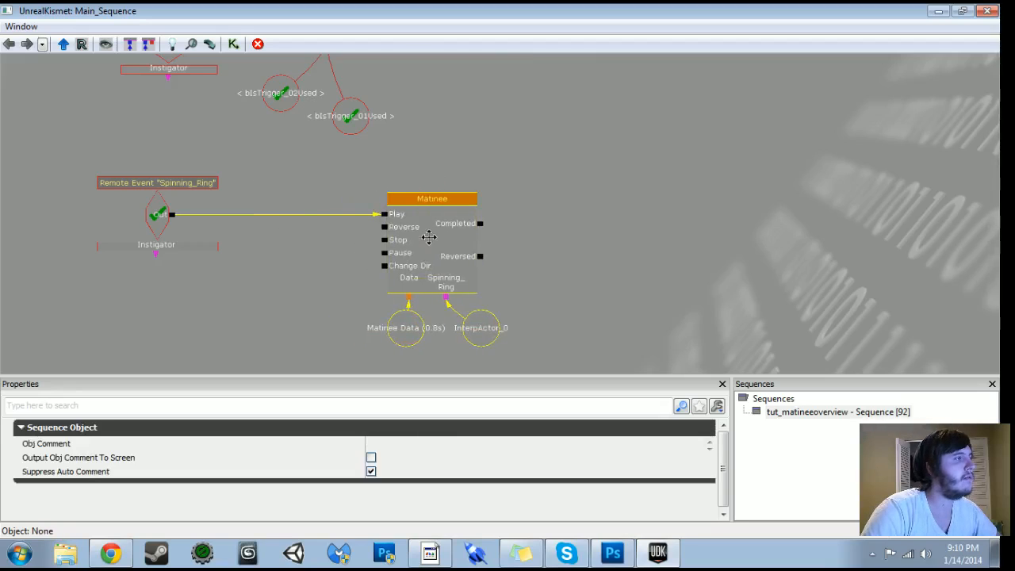
- Add a Play Sound action below the Spinning_Ring link and connect the remote event's Out to its Play input
{"action": "right_click", "coordinate": [320, 265]}
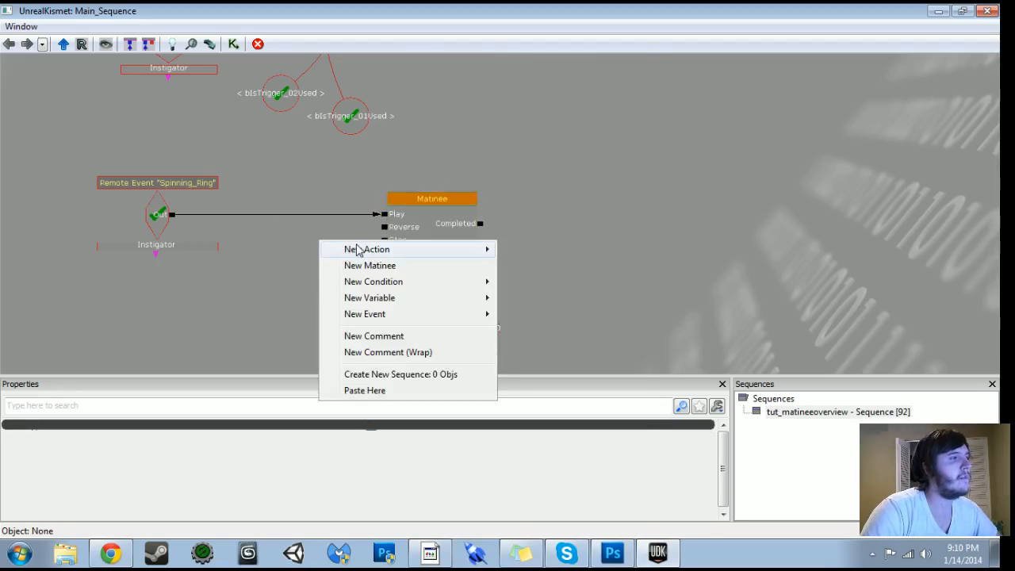
{"action": "mouse_move", "coordinate": [358, 250]}
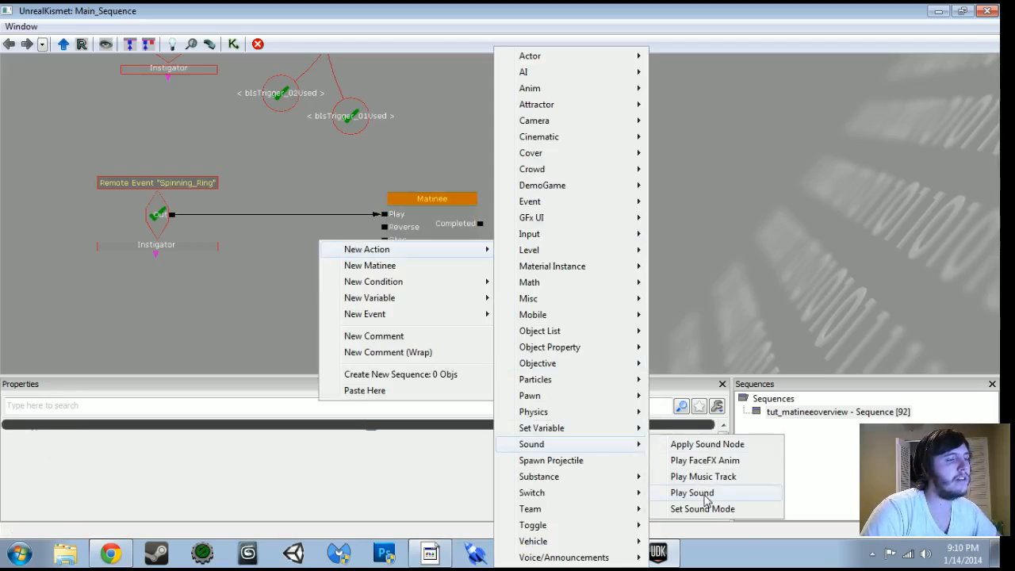
{"action": "left_click", "coordinate": [696, 494]}
{"action": "scroll", "coordinate": [175, 224], "scroll_direction": "down", "scroll_amount": 1}
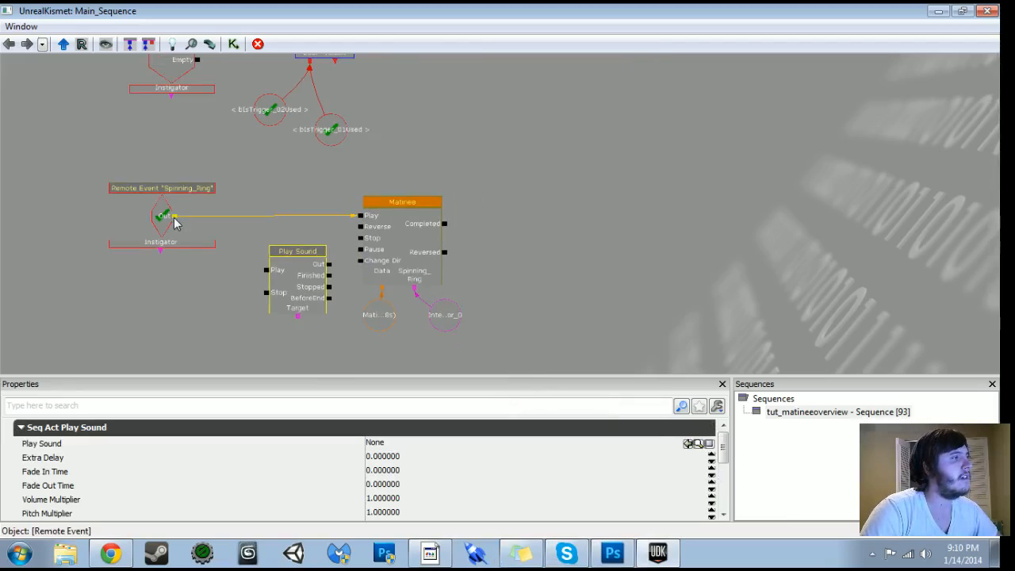
{"action": "left_click_drag", "start_coordinate": [175, 221], "coordinate": [210, 248]}
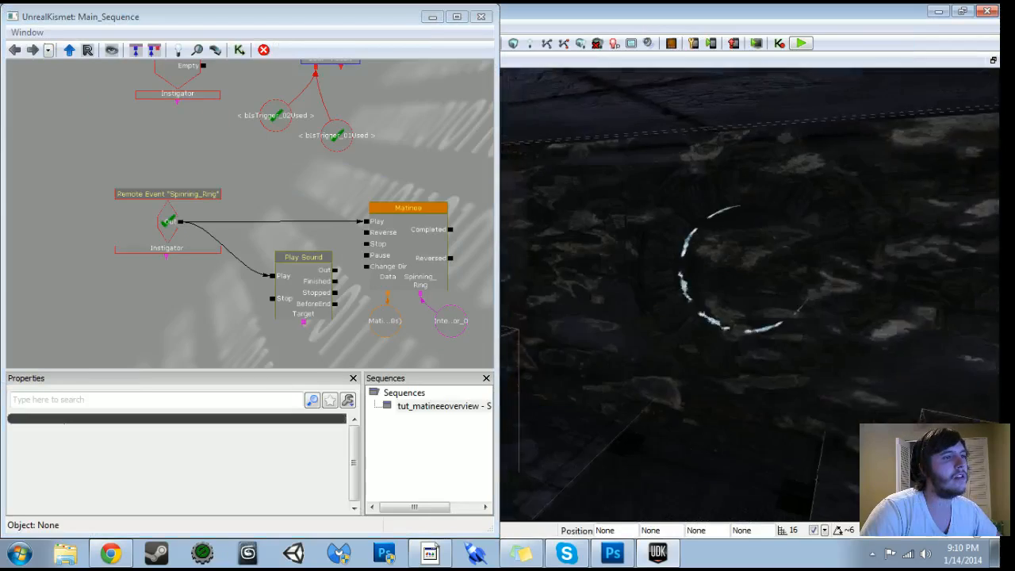
- Select the wall mesh behind the ring and assign StaticMeshActor_1525 as the Play Sound action's Target
{"action": "left_click", "coordinate": [688, 359]}
{"action": "right_click_drag", "start_coordinate": [689, 358], "coordinate": [738, 349]}
{"action": "key", "text": "space"}
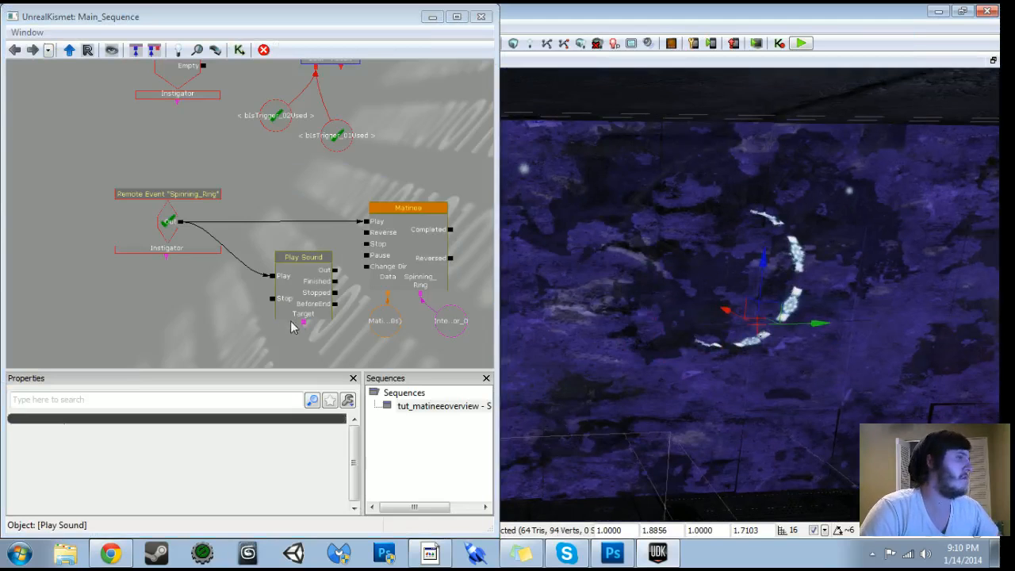
{"action": "right_click", "coordinate": [305, 327]}
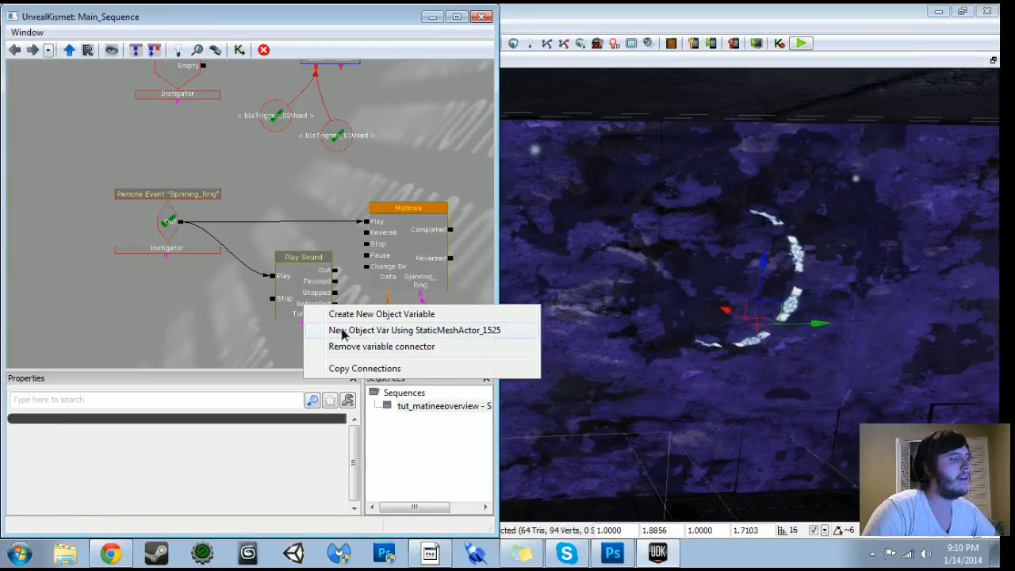
{"action": "left_click", "coordinate": [341, 330]}
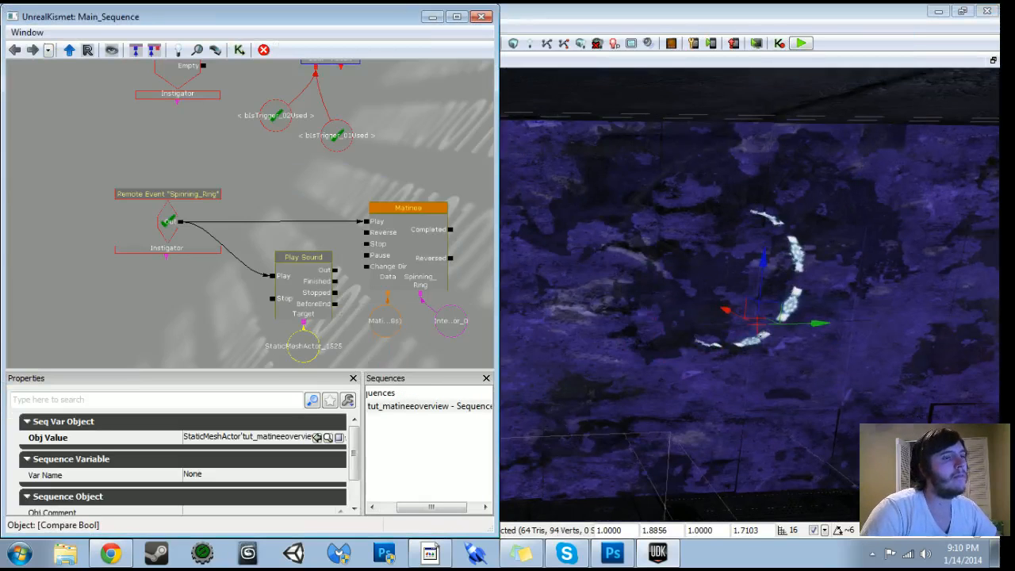
- Play the level, activate both generators and check the spinning ring and the messages that appear
{"action": "left_click", "coordinate": [801, 44]}
{"action": "right_click_drag", "start_coordinate": [632, 317], "coordinate": [690, 392]}
{"action": "right_click", "coordinate": [632, 390]}
{"action": "left_click", "coordinate": [649, 365]}
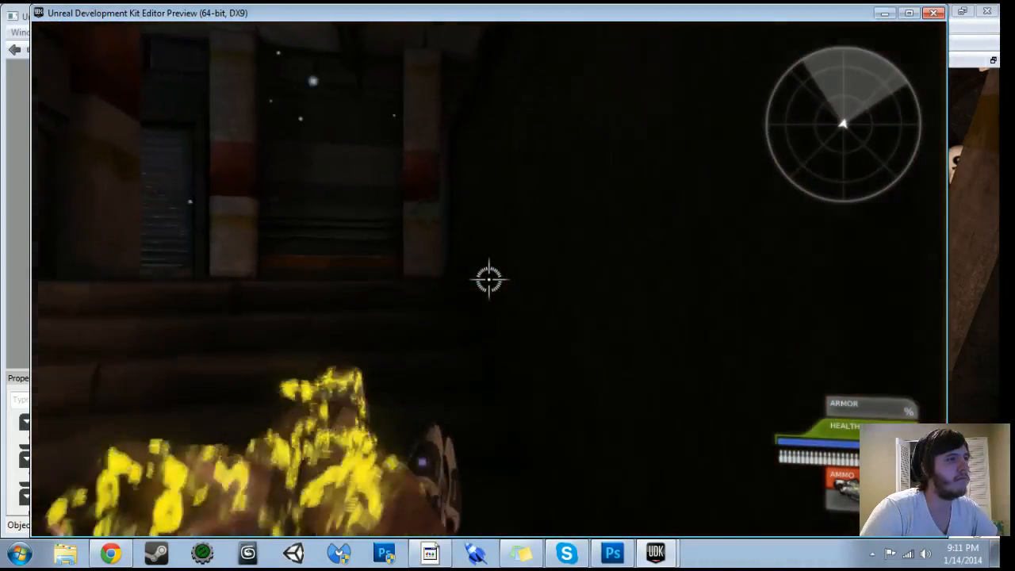
{"action": "key", "text": "w"}
{"action": "key", "text": "w"}
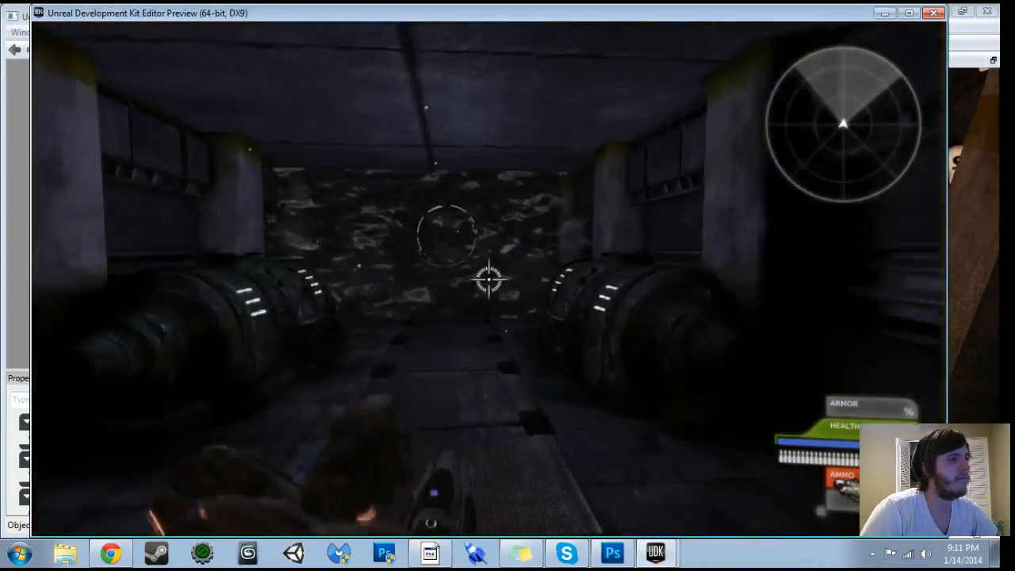
{"action": "key", "text": "w"}
{"action": "key", "text": "e"}
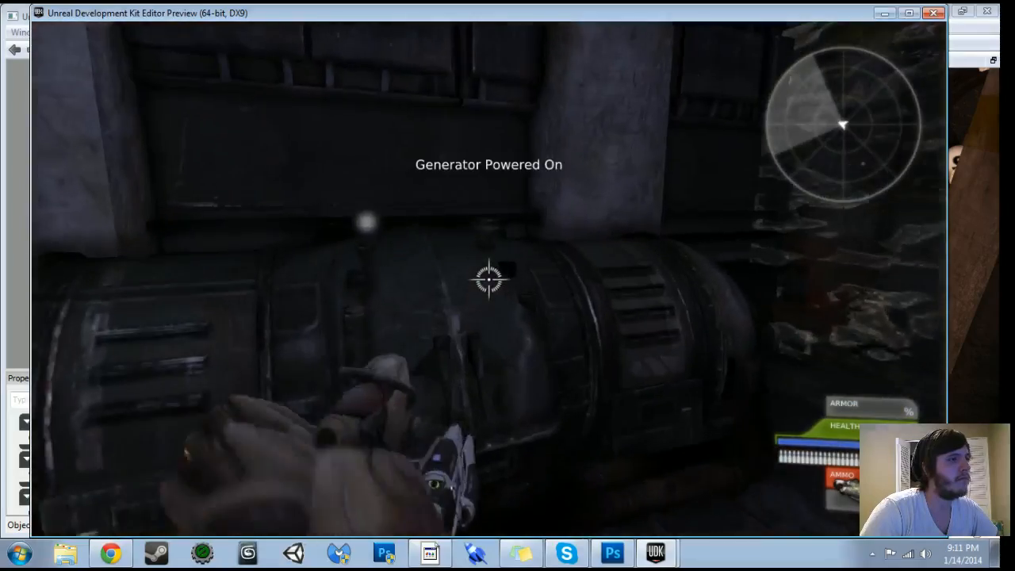
{"action": "key", "text": "e"}
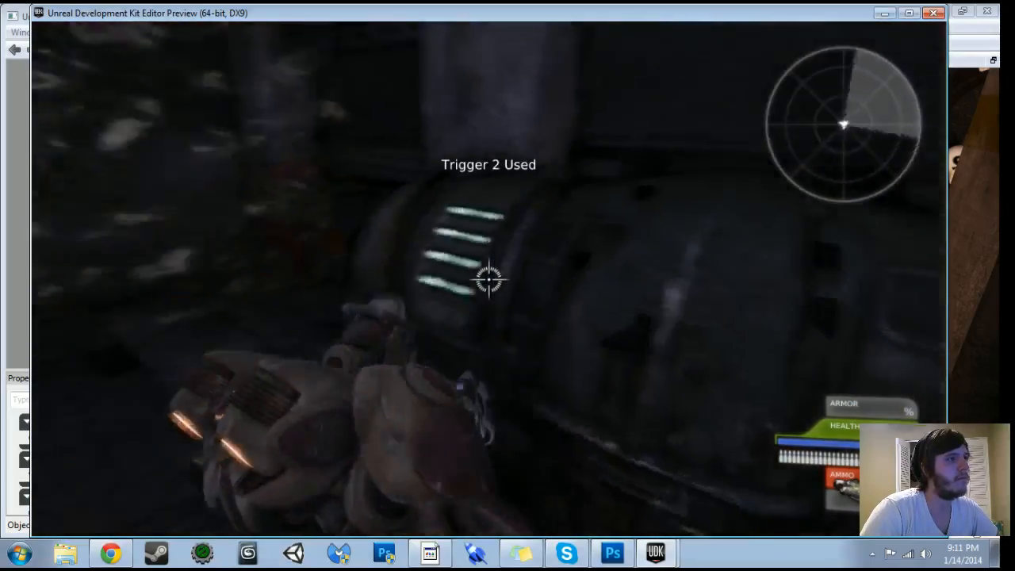
{"action": "key", "text": "w"}
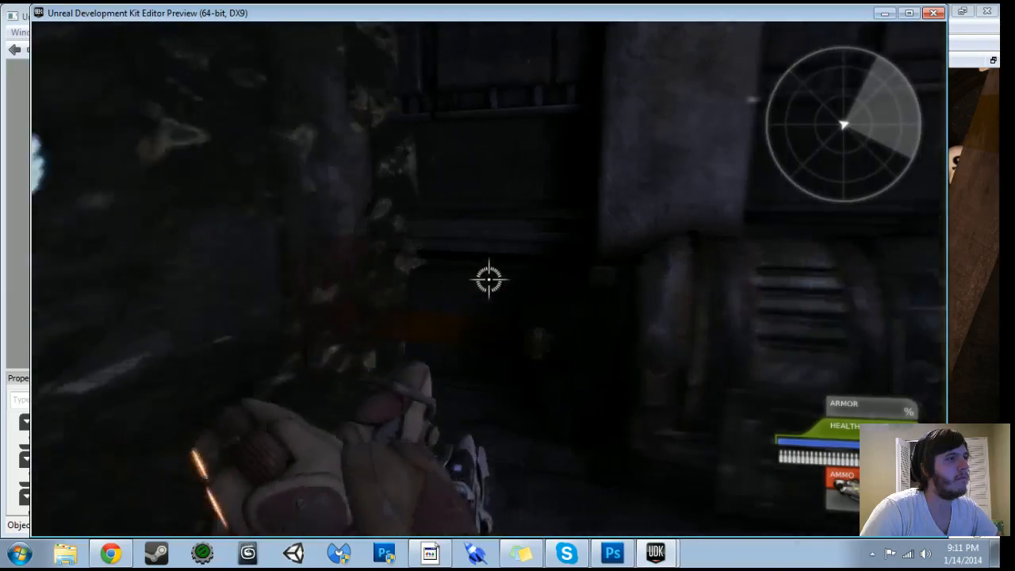
{"action": "key", "text": "Escape"}
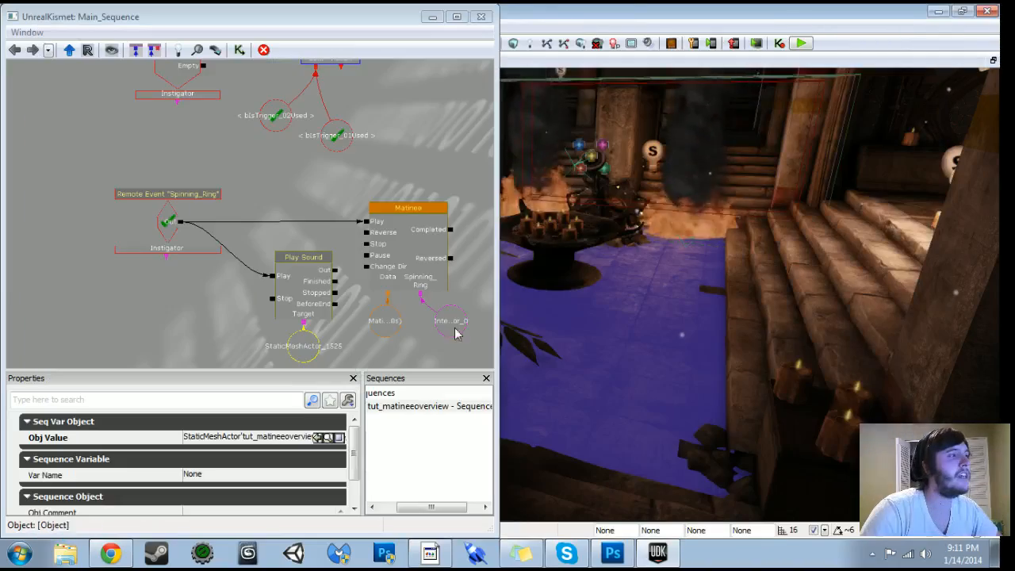
- Delete the "Trigger 1 Used" and "Trigger 2 Used" Play Announcement actions from the trigger Used events
{"action": "left_click_drag", "start_coordinate": [374, 147], "coordinate": [281, 367]}
{"action": "scroll", "coordinate": [334, 259], "scroll_direction": "down", "scroll_amount": 2}
{"action": "scroll", "coordinate": [334, 259], "scroll_direction": "down", "scroll_amount": 3}
{"action": "scroll", "coordinate": [280, 367], "scroll_direction": "up", "scroll_amount": 4}
{"action": "left_click", "coordinate": [320, 278]}
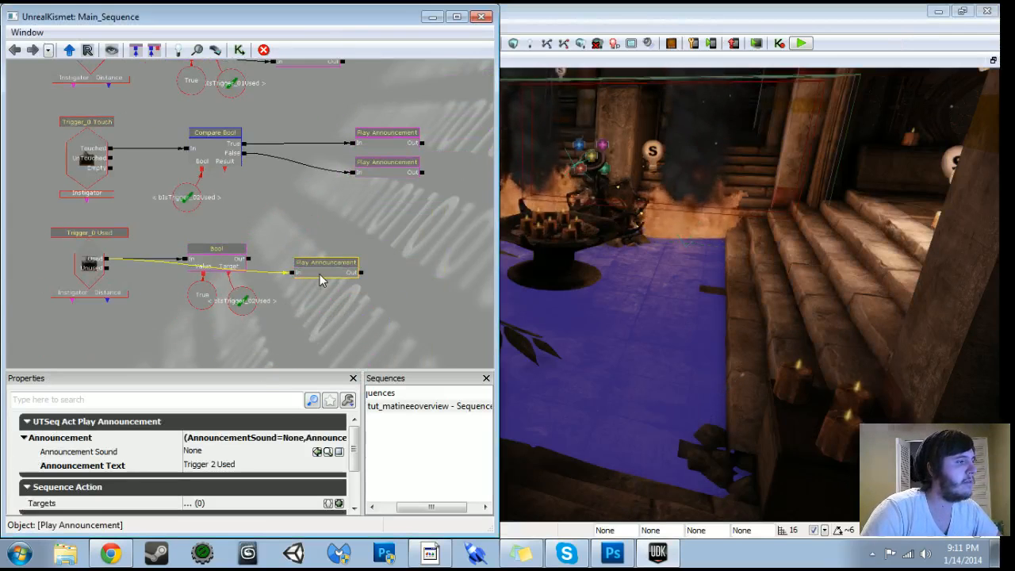
{"action": "left_click_drag", "start_coordinate": [275, 110], "coordinate": [285, 168]}
{"action": "left_click", "coordinate": [305, 126]}
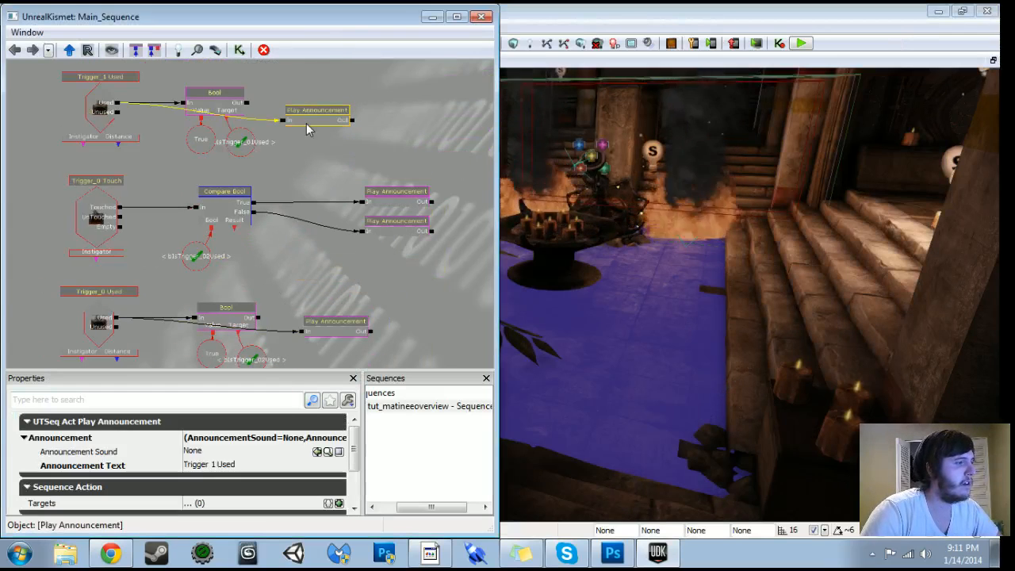
{"action": "left_click", "coordinate": [335, 323]}
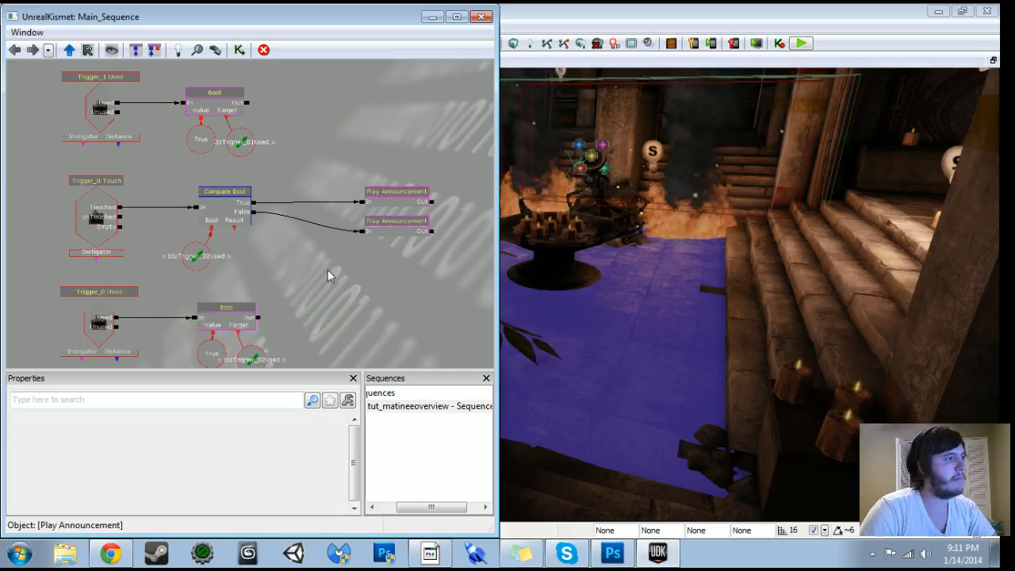
- Select the spinning ring in the viewport and delete the StaticMeshActor_1525 variable from the Play Sound action's Target
{"action": "left_click_drag", "start_coordinate": [328, 275], "coordinate": [333, 313]}
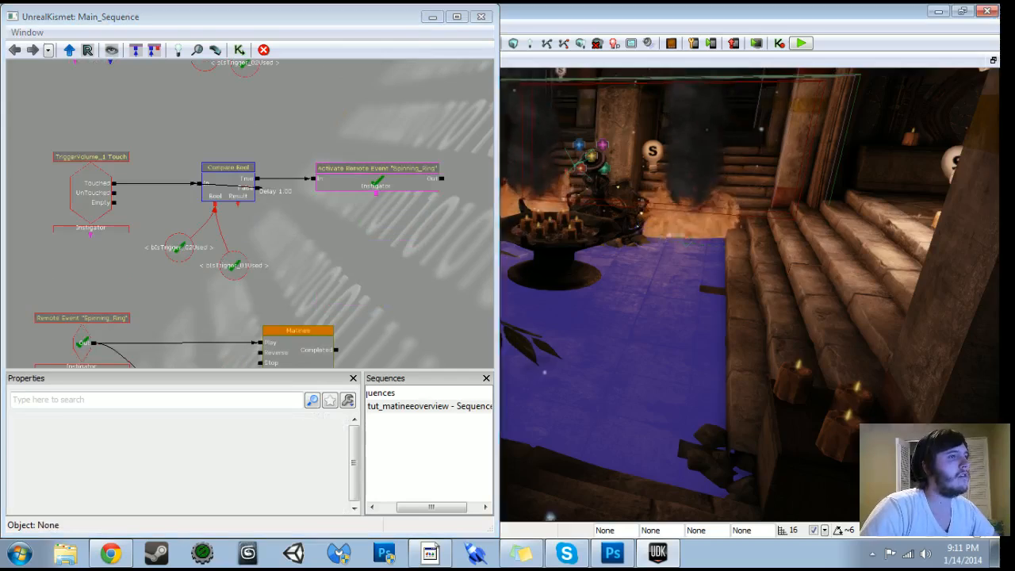
{"action": "right_click_drag", "start_coordinate": [749, 294], "coordinate": [808, 294]}
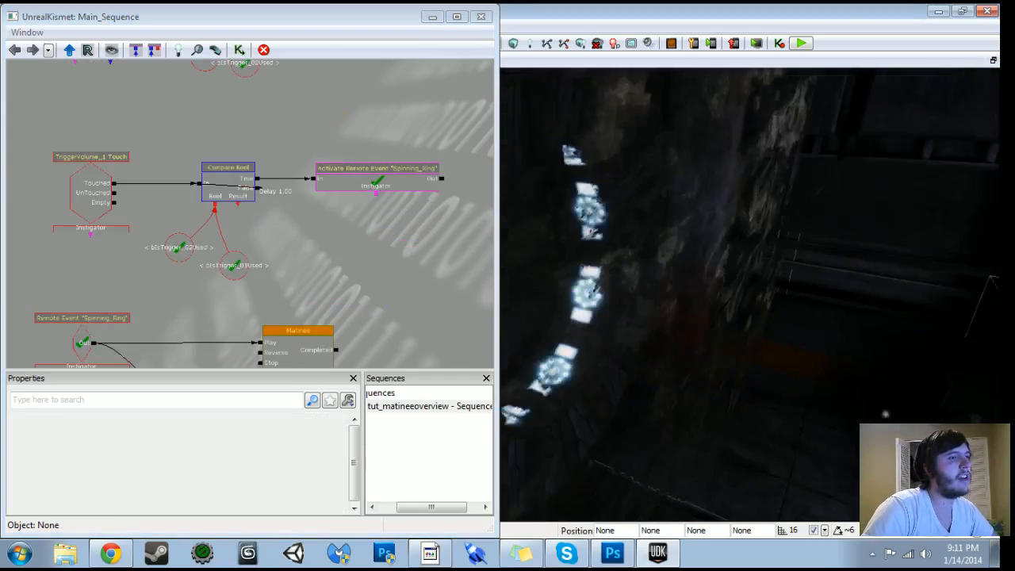
{"action": "left_click", "coordinate": [745, 294]}
{"action": "right_click_drag", "start_coordinate": [746, 293], "coordinate": [777, 309]}
{"action": "left_click", "coordinate": [249, 262]}
{"action": "scroll", "coordinate": [250, 262], "scroll_direction": "down", "scroll_amount": 2}
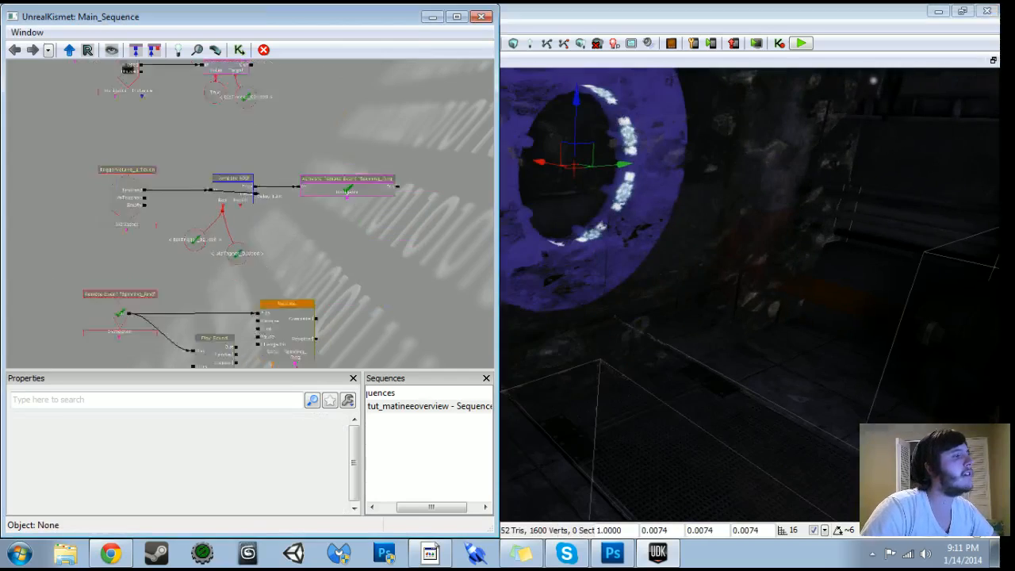
{"action": "left_click_drag", "start_coordinate": [250, 301], "coordinate": [274, 134]}
{"action": "scroll", "coordinate": [274, 134], "scroll_direction": "up", "scroll_amount": 5}
{"action": "left_click", "coordinate": [236, 249]}
{"action": "left_click", "coordinate": [227, 224]}
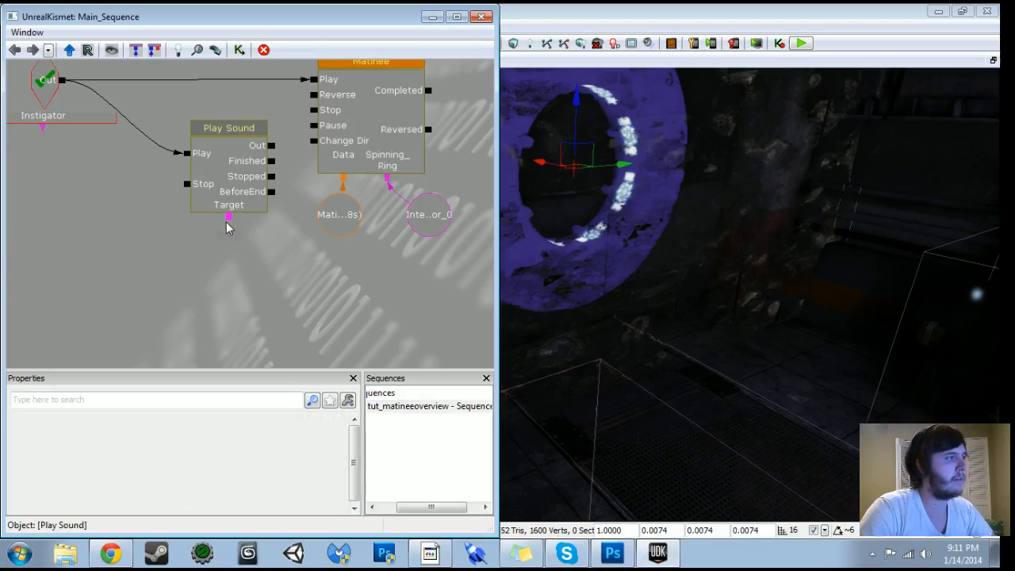
- Assign the selected ring actor as the Play Sound action's Target and set its Volume Multiplier to 2
{"action": "right_click", "coordinate": [230, 226]}
{"action": "left_click", "coordinate": [254, 232]}
{"action": "left_click", "coordinate": [215, 170]}
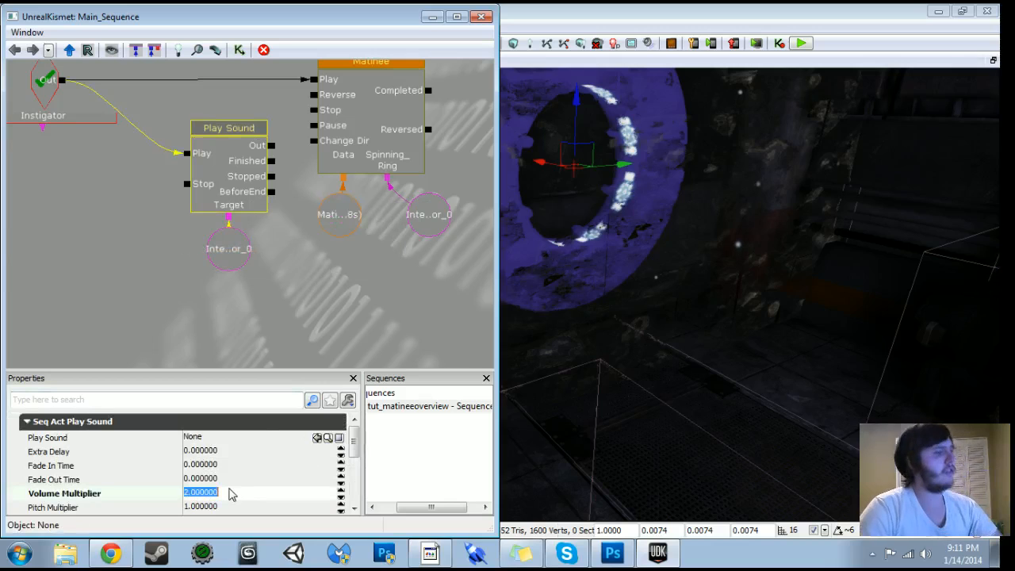
- Play the level from the floor near the ring and turn on Generator 2
{"action": "right_click_drag", "start_coordinate": [698, 302], "coordinate": [703, 421]}
{"action": "right_click", "coordinate": [702, 422]}
{"action": "left_click", "coordinate": [703, 412]}
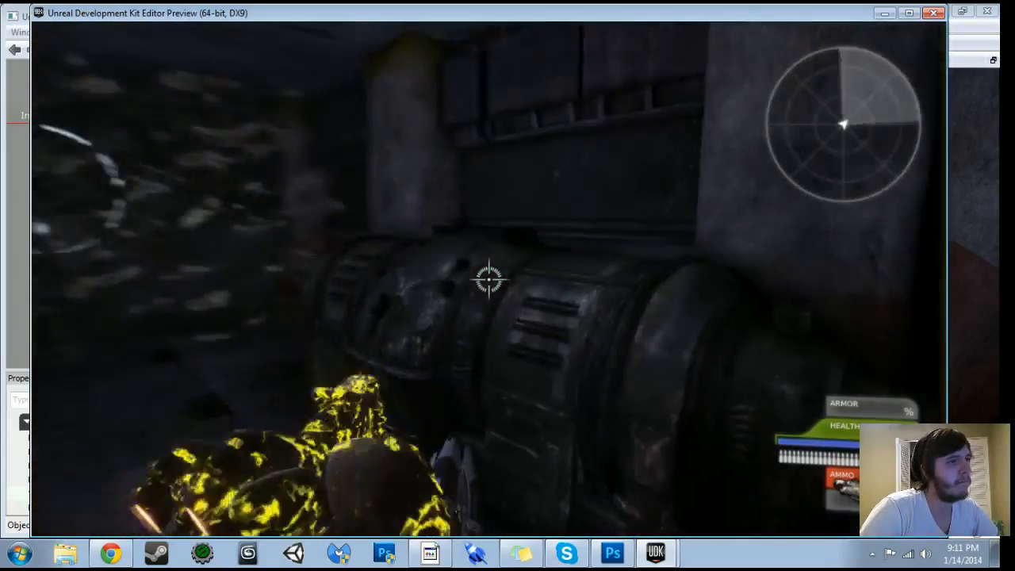
{"action": "key", "text": "w"}
{"action": "key", "text": "e"}
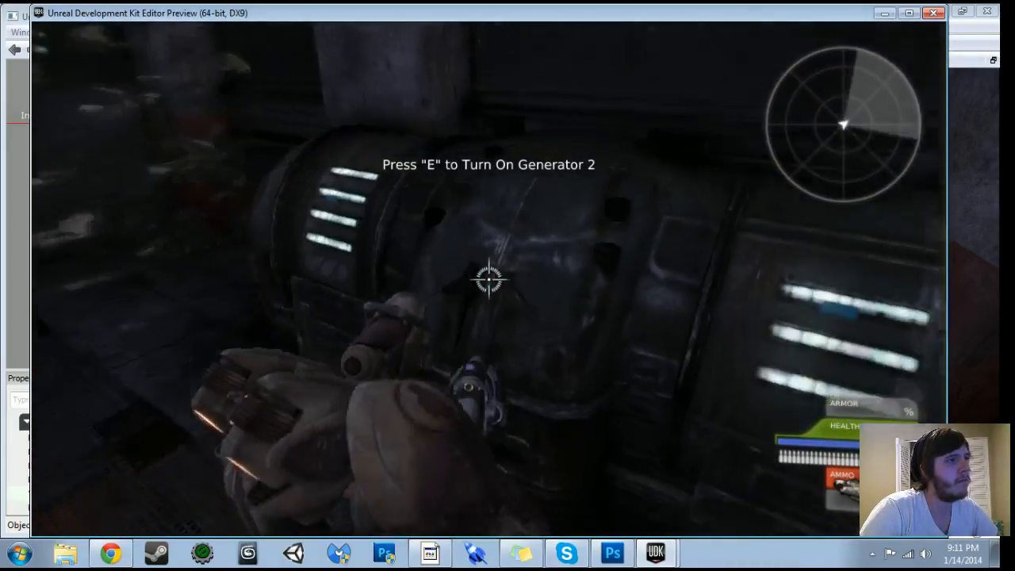
{"action": "key", "text": "w"}
{"action": "key", "text": "e"}
{"action": "key", "text": "s"}
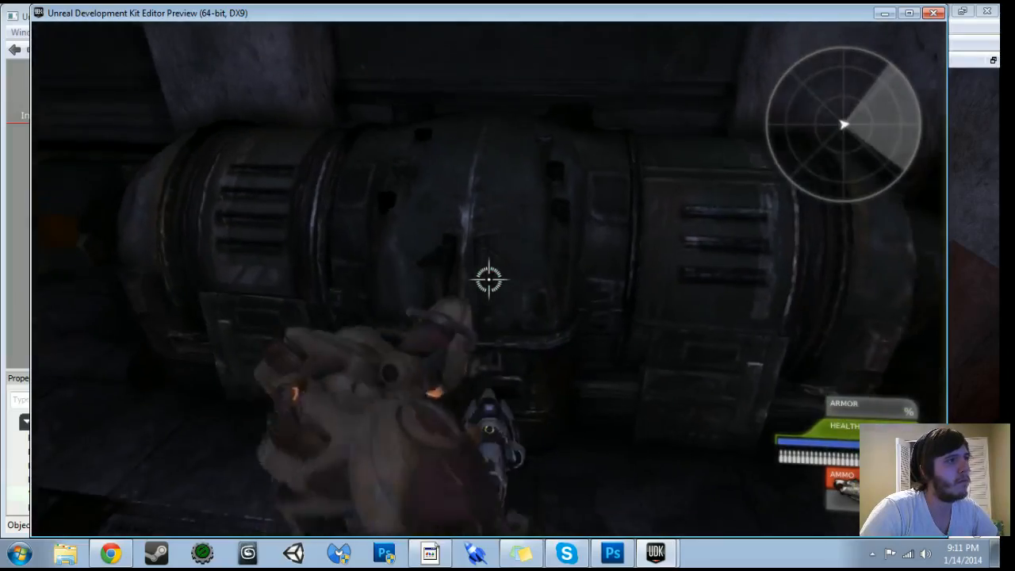
{"action": "key", "text": "w"}
{"action": "key", "text": "e"}
{"action": "key", "text": "s"}
{"action": "key", "text": "e"}
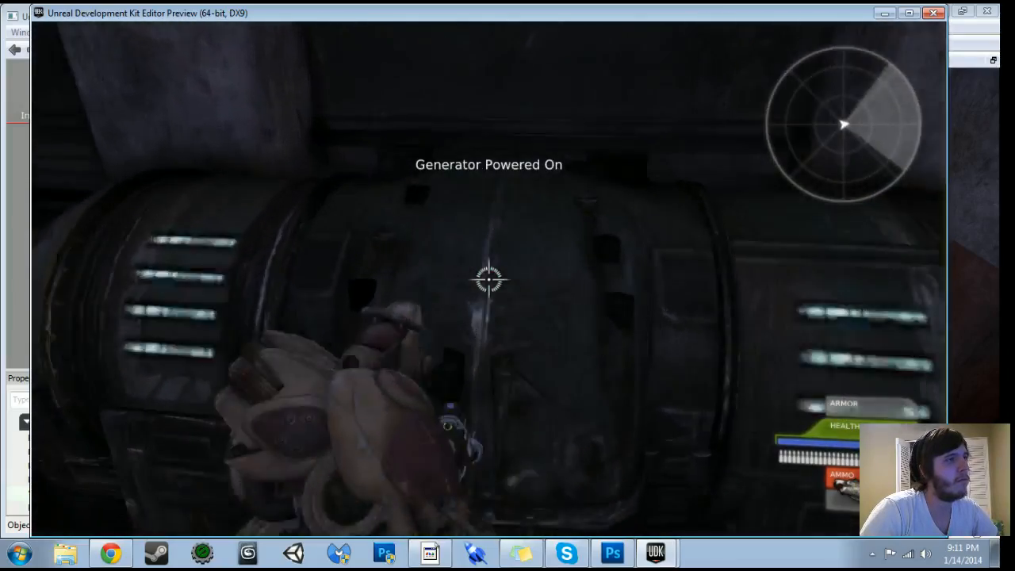
- Turn on Generator 1, check the spinning ring's animation and sound up close, and end the play session
{"action": "key", "text": "e"}
{"action": "key", "text": "s"}
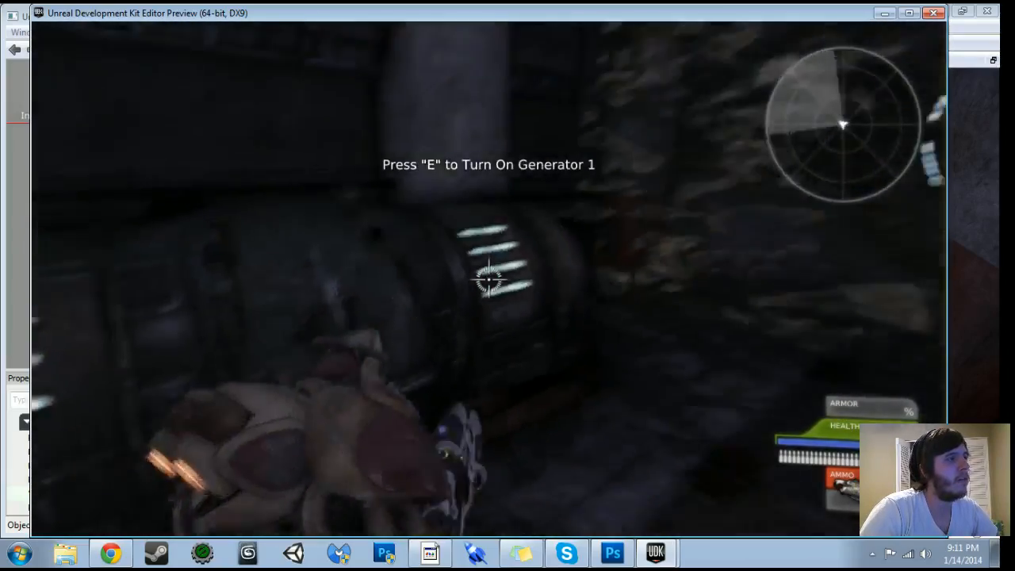
{"action": "key", "text": "w"}
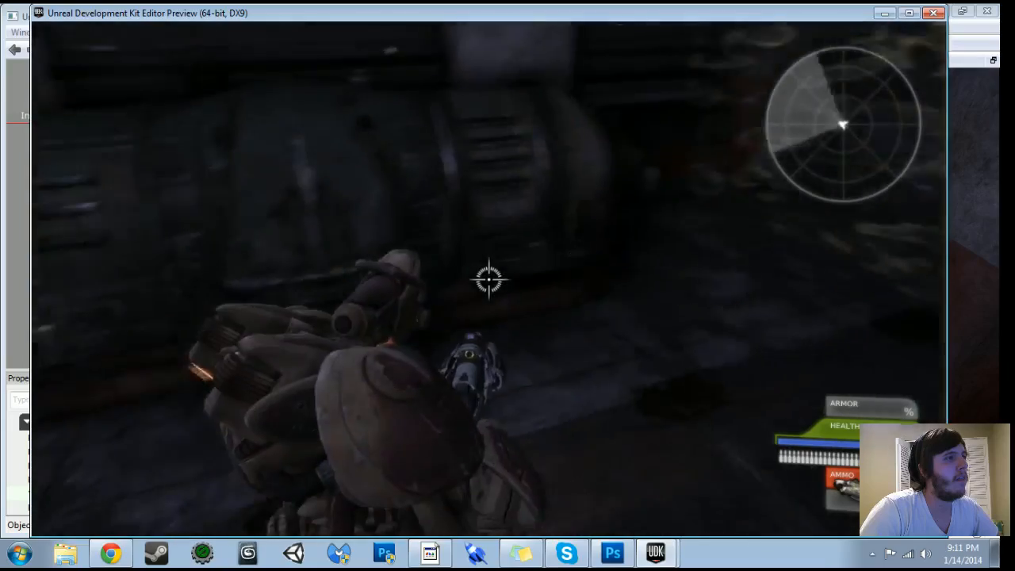
{"action": "key", "text": "e"}
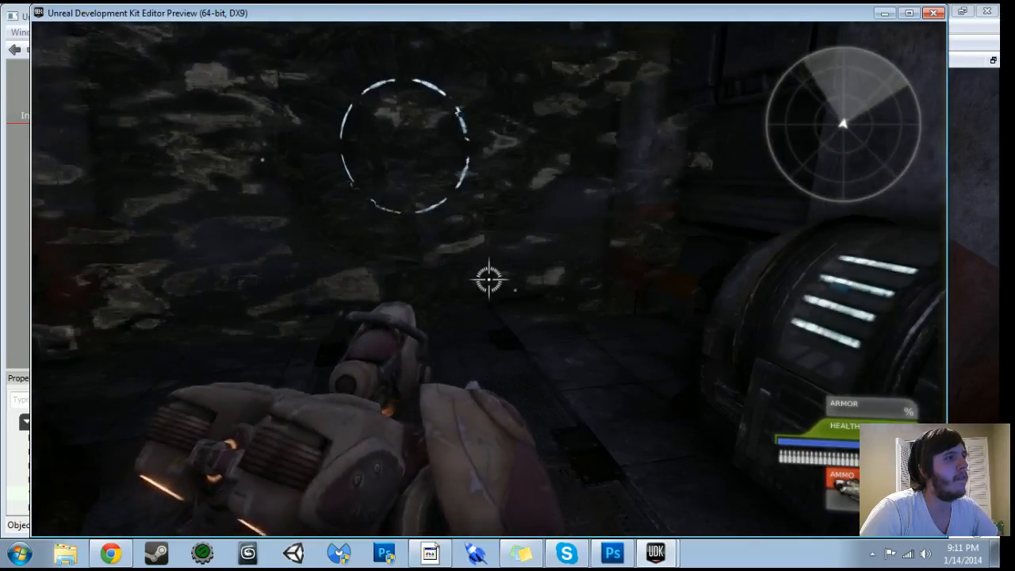
{"action": "key", "text": "e"}
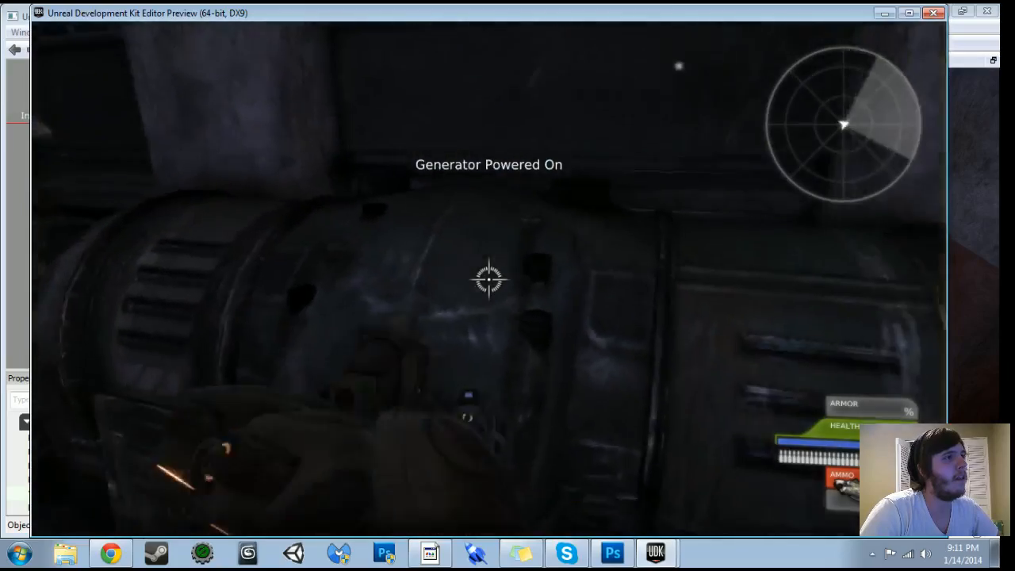
{"action": "key", "text": "w"}
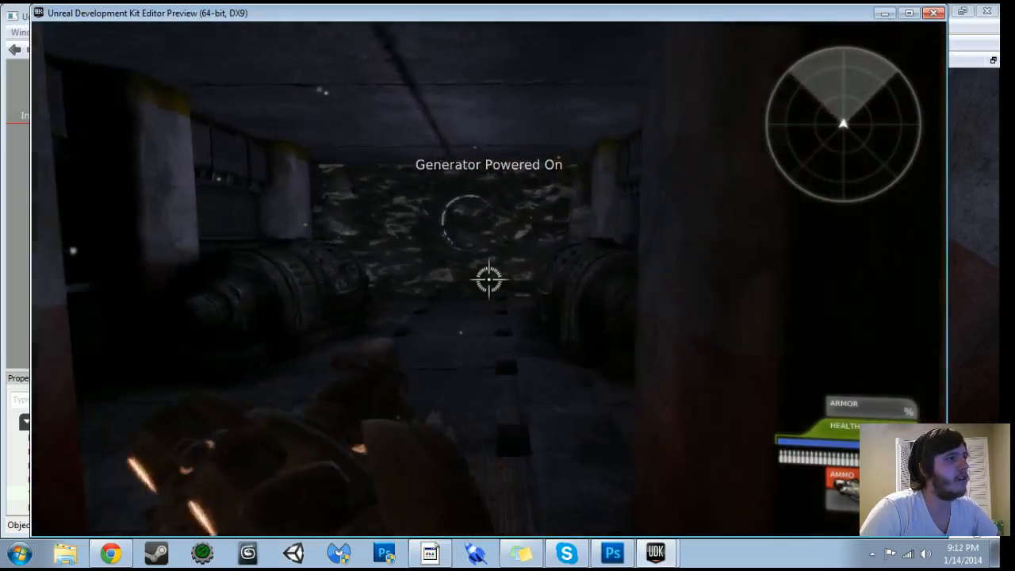
{"action": "key", "text": "w"}
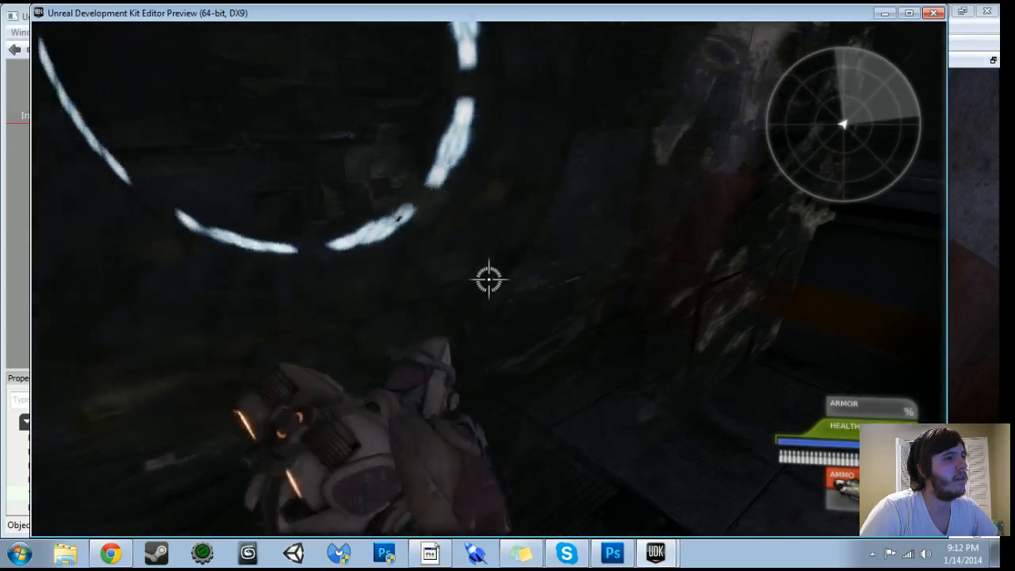
{"action": "key", "text": "Escape"}
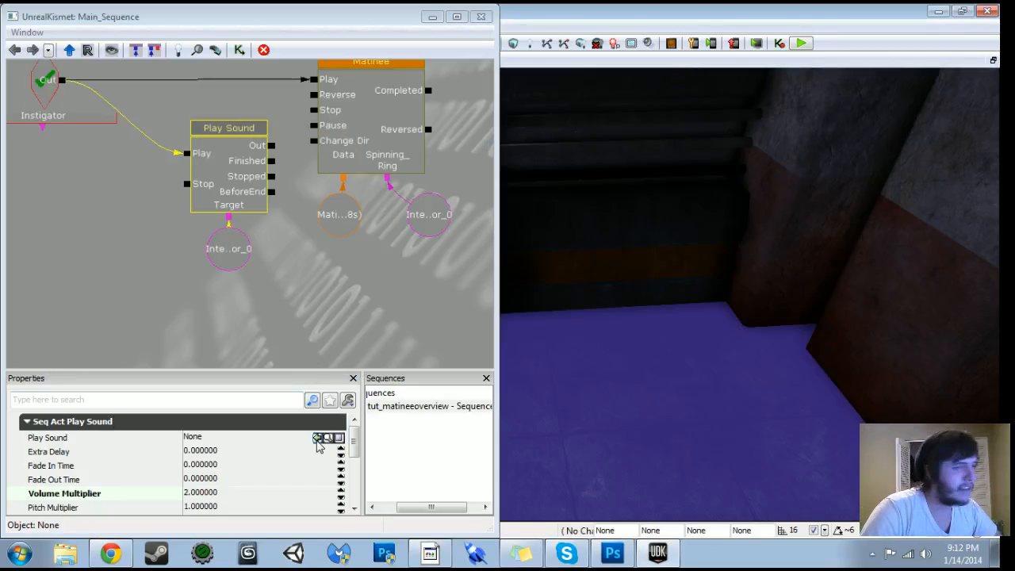
- Assign the selected A_Powerup_JumpBoots_GroundLoopCue sound cue to the ring's Play Sound action
{"action": "left_click", "coordinate": [317, 441]}
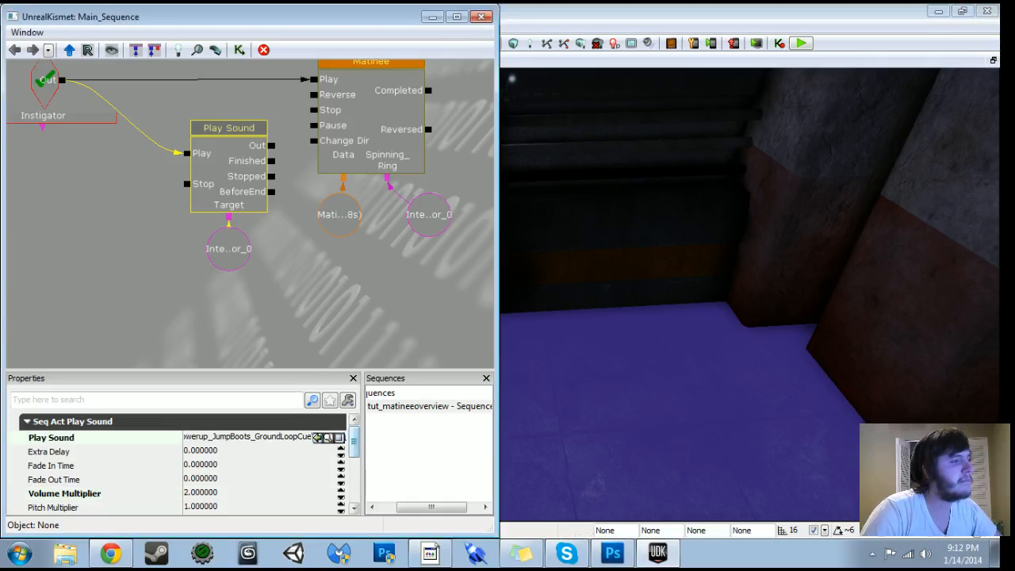
{"action": "scroll", "coordinate": [390, 104], "scroll_direction": "down", "scroll_amount": 4}
{"action": "left_click_drag", "start_coordinate": [388, 89], "coordinate": [377, 271]}
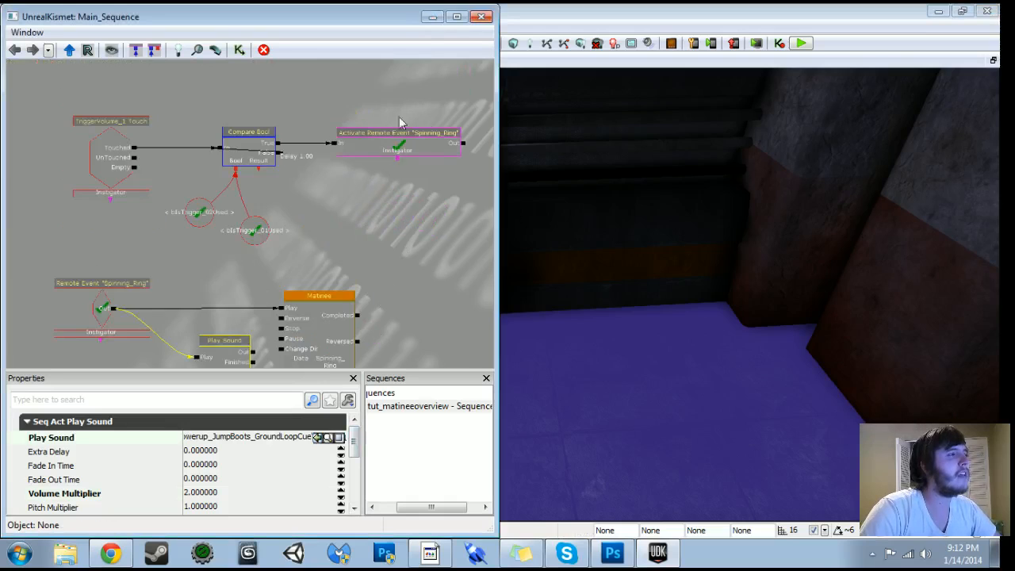
{"action": "scroll", "coordinate": [399, 119], "scroll_direction": "down", "scroll_amount": 4}
{"action": "left_click_drag", "start_coordinate": [376, 240], "coordinate": [347, 394]}
{"action": "left_click_drag", "start_coordinate": [346, 222], "coordinate": [388, 275]}
{"action": "scroll", "coordinate": [388, 276], "scroll_direction": "up", "scroll_amount": 3}
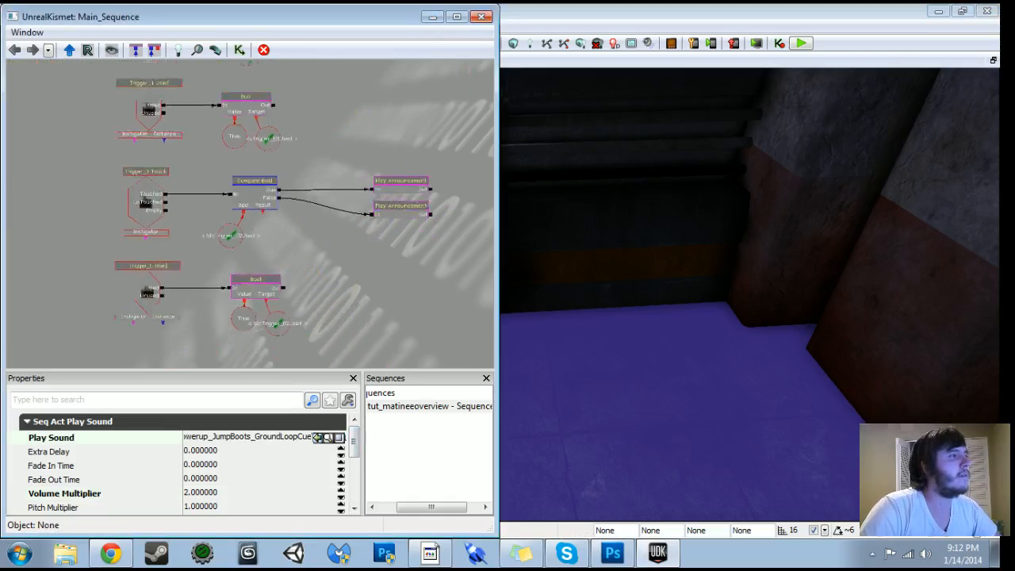
{"action": "scroll", "coordinate": [386, 271], "scroll_direction": "up", "scroll_amount": 2}
{"action": "left_click_drag", "start_coordinate": [387, 271], "coordinate": [376, 205]}
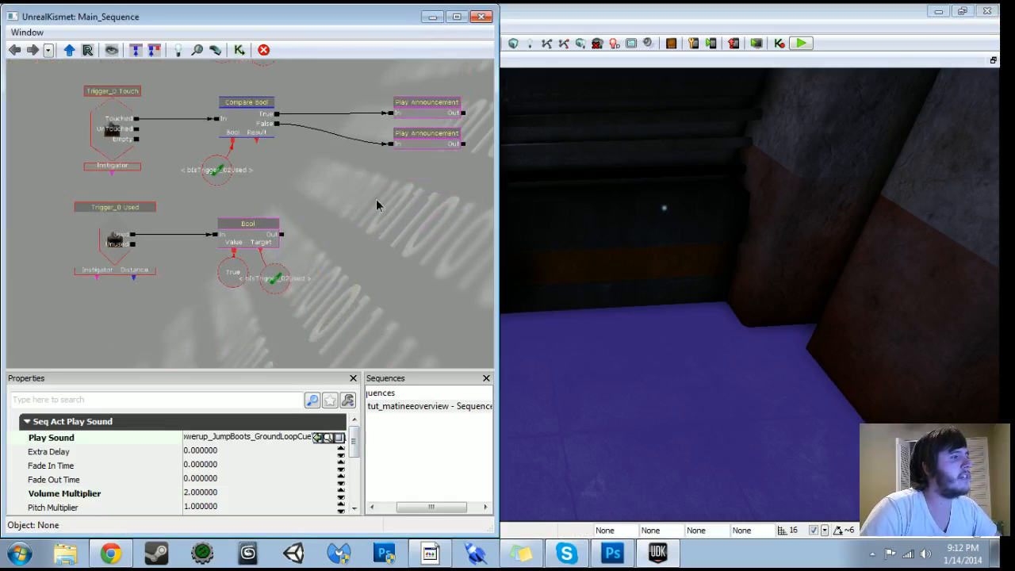
- Clear the Content Browser search and look through the full list of Sound Cues for a generator activation sound
{"action": "left_click", "coordinate": [433, 19]}
{"action": "left_click", "coordinate": [358, 46]}
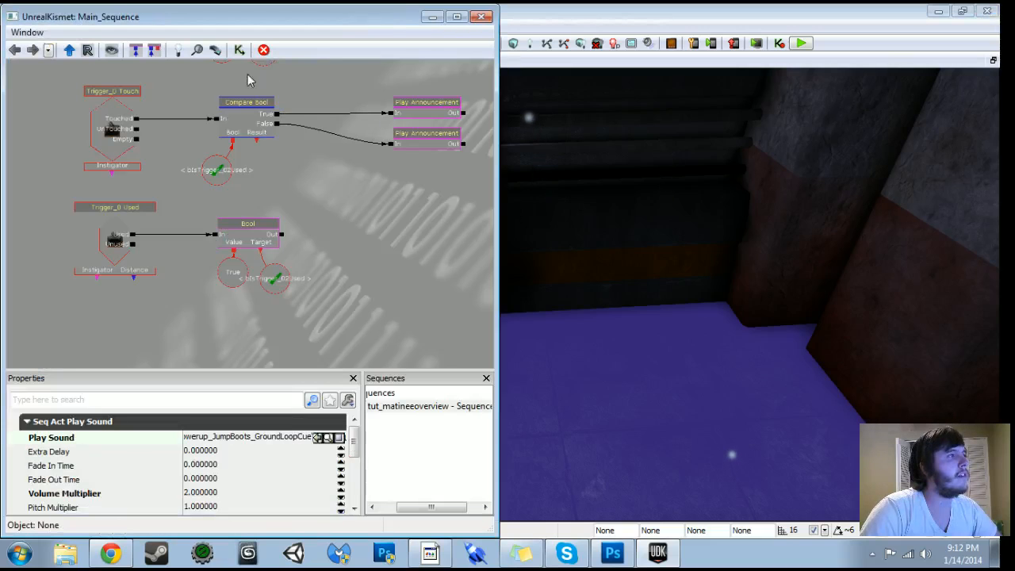
{"action": "left_click", "coordinate": [433, 17]}
{"action": "left_click", "coordinate": [330, 43]}
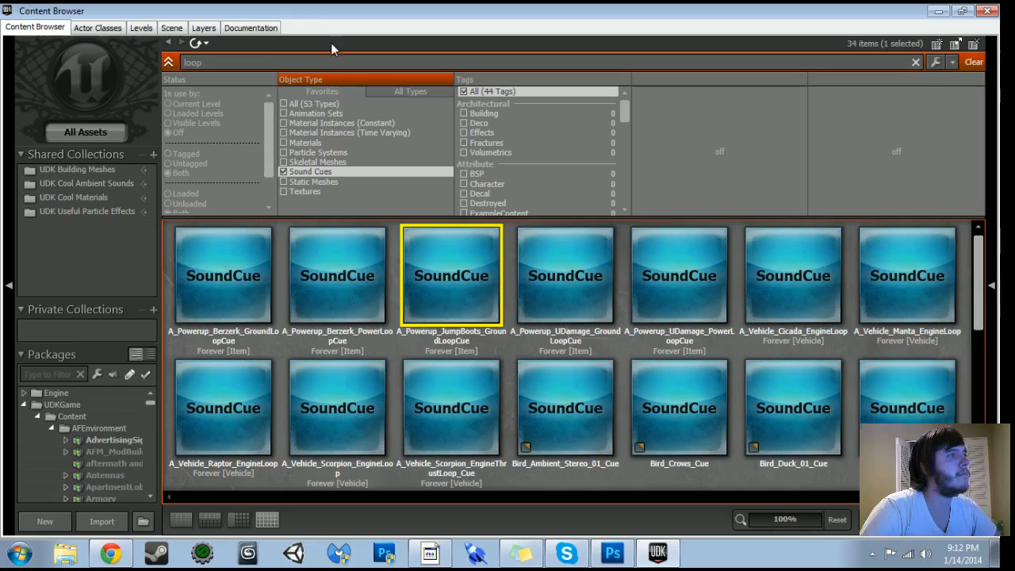
{"action": "key", "text": "BackSpace"}
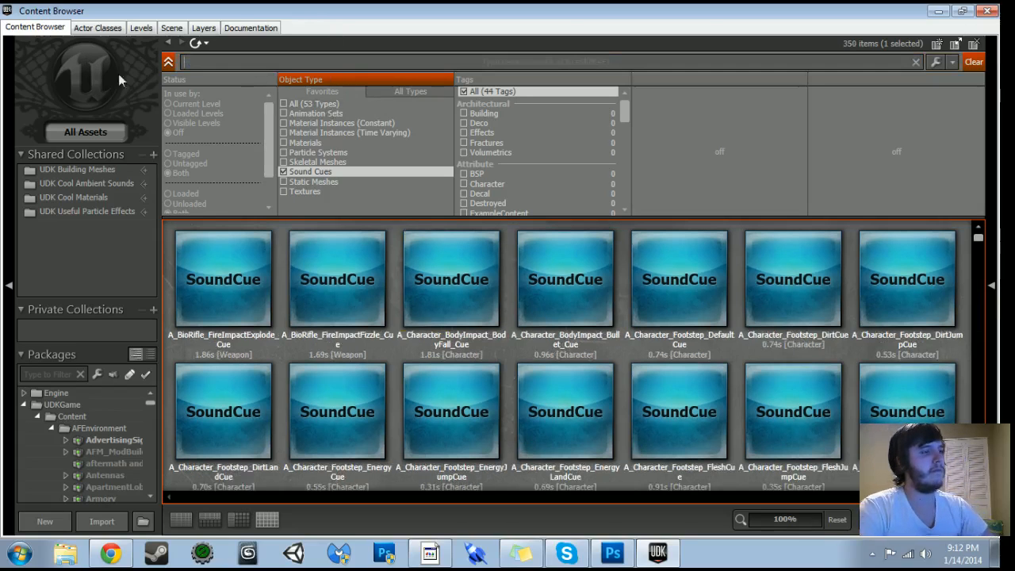
{"action": "left_click", "coordinate": [353, 297]}
{"action": "left_click", "coordinate": [473, 302]}
{"action": "left_click", "coordinate": [240, 265]}
{"action": "scroll", "coordinate": [387, 359], "scroll_direction": "down", "scroll_amount": 10}
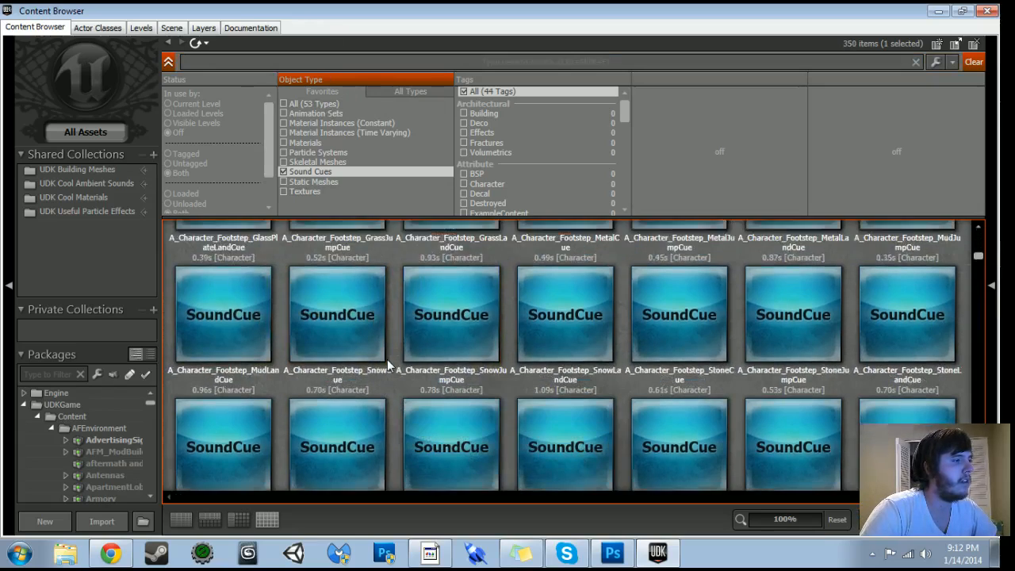
{"action": "scroll", "coordinate": [387, 360], "scroll_direction": "down", "scroll_amount": 1}
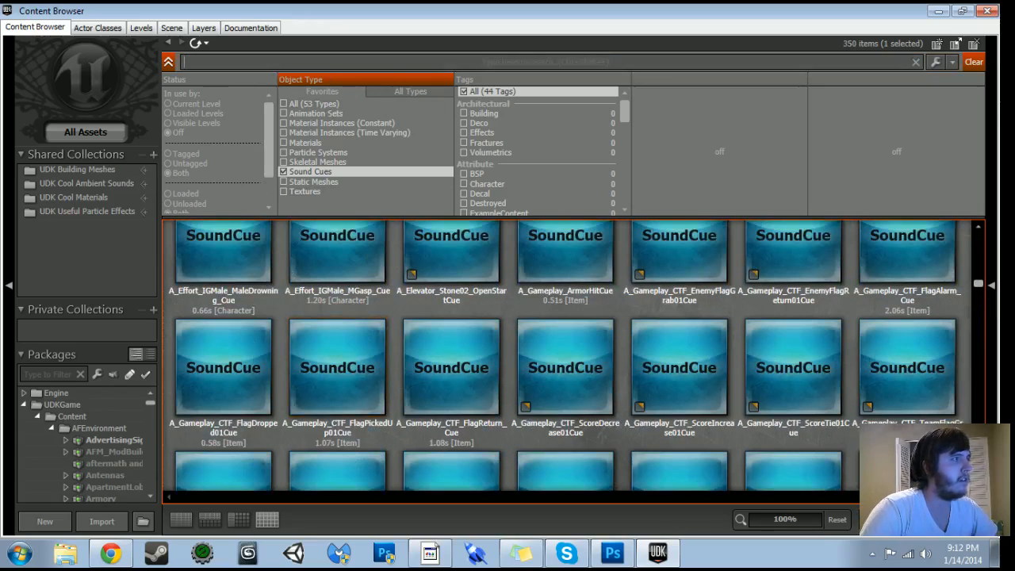
- Search the sound cues for "beep", select A_Vehicle_Scorpion_EjectReadyBeep_Cue and close the Content Browser
{"action": "type", "text": "bee"}
{"action": "left_click", "coordinate": [228, 258]}
{"action": "left_click", "coordinate": [374, 316]}
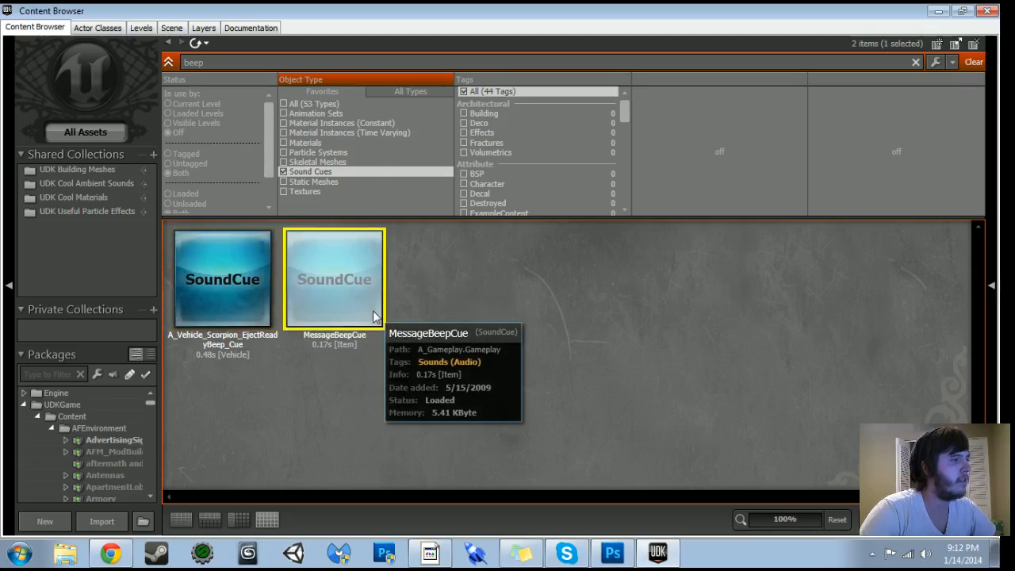
{"action": "left_click", "coordinate": [238, 293]}
{"action": "left_click", "coordinate": [987, 10]}
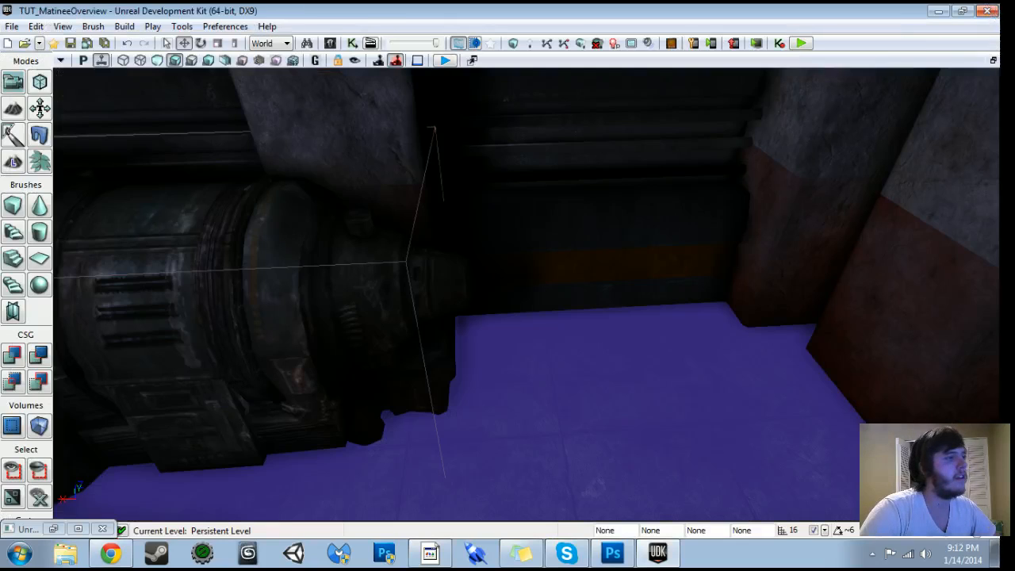
- Add a Play Sound action in Kismet beside the Bool action of the Trigger_0 Used event
{"action": "left_click", "coordinate": [352, 43]}
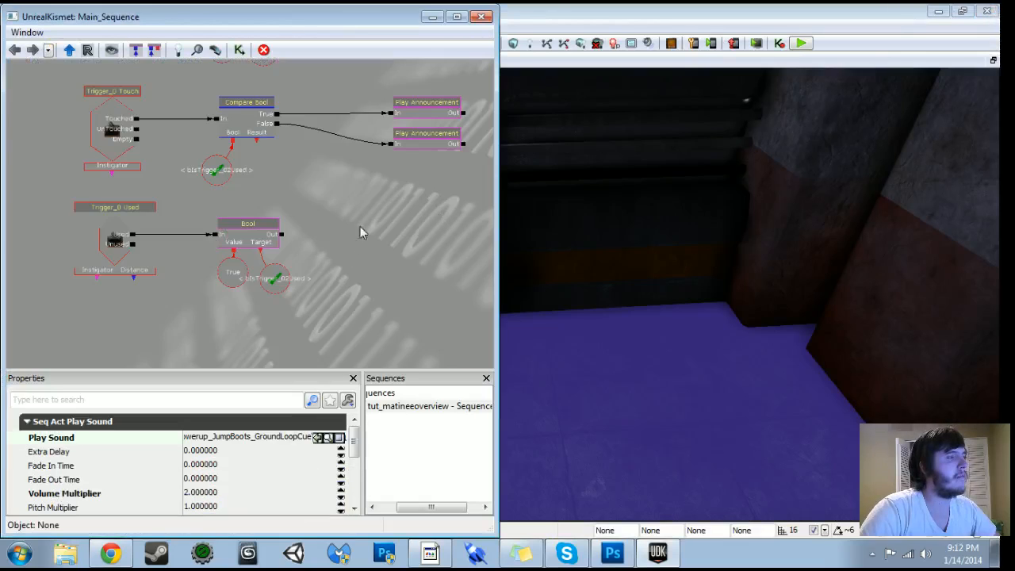
{"action": "scroll", "coordinate": [361, 231], "scroll_direction": "up", "scroll_amount": 3}
{"action": "right_click", "coordinate": [339, 232]}
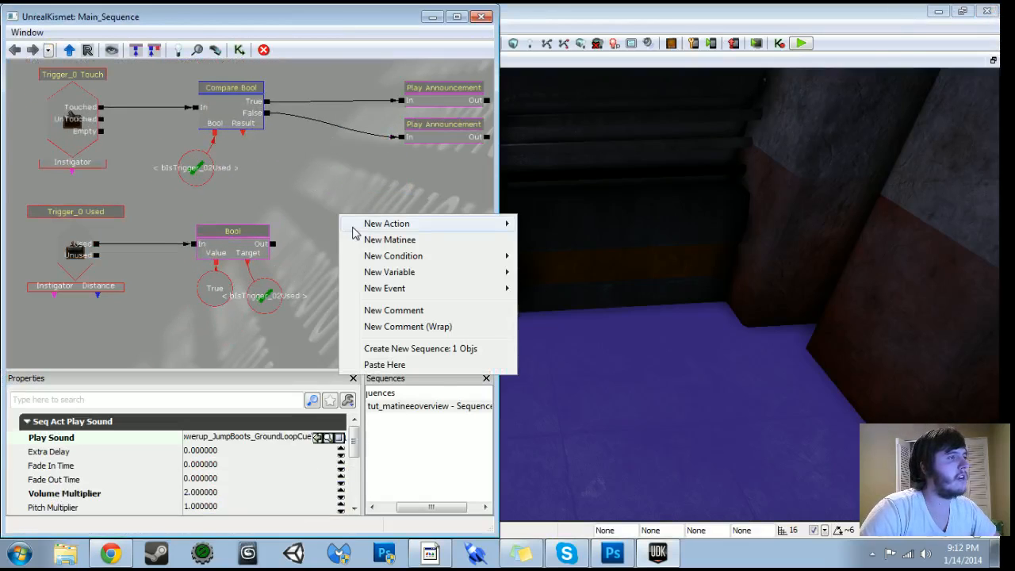
{"action": "mouse_move", "coordinate": [438, 232]}
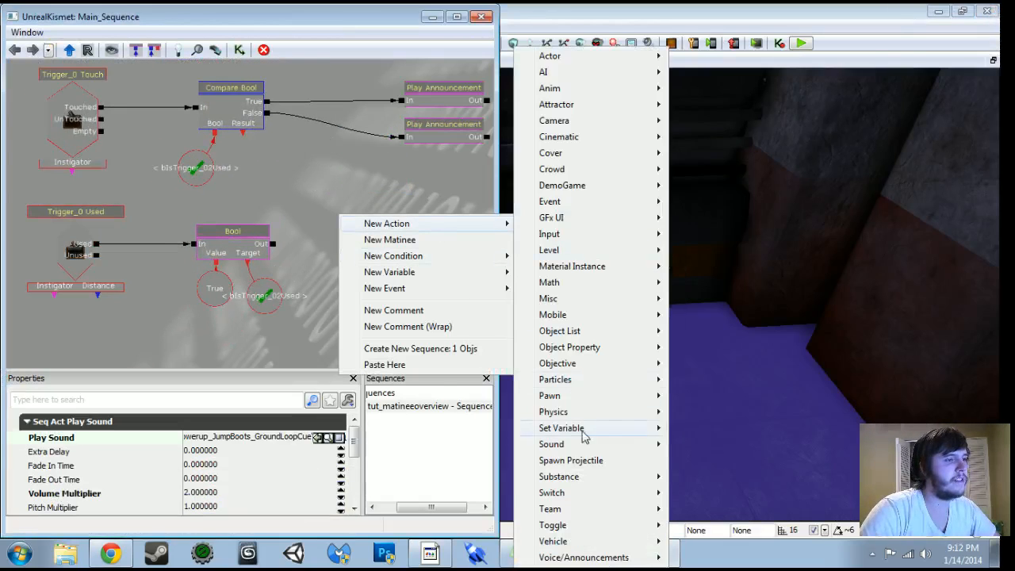
{"action": "mouse_move", "coordinate": [599, 450]}
{"action": "left_click", "coordinate": [713, 493]}
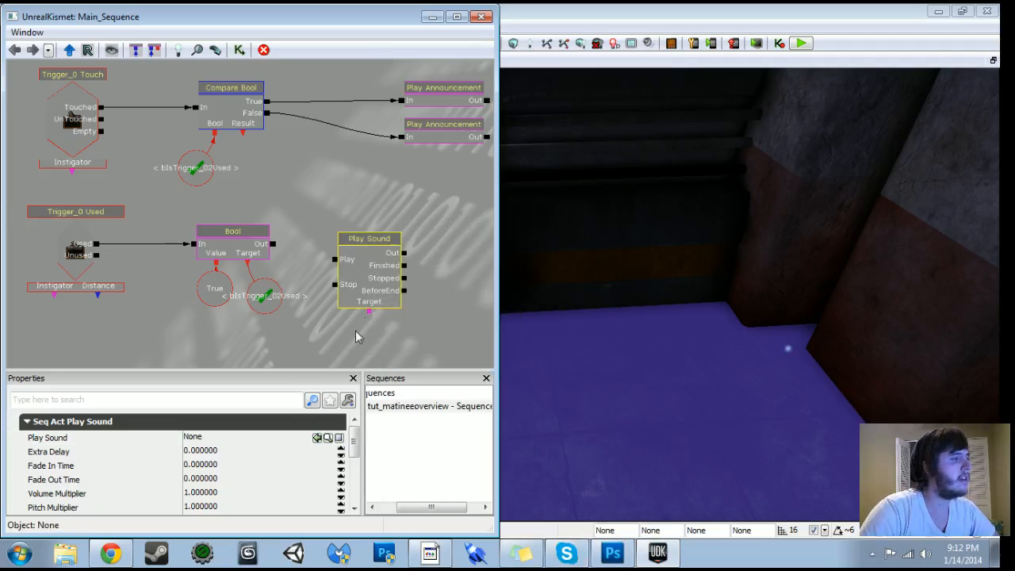
- Assign the selected Scorpion beep cue to the new Play Sound action and connect the Bool's Out to its Play input
{"action": "left_click", "coordinate": [317, 438]}
{"action": "left_click_drag", "start_coordinate": [274, 245], "coordinate": [371, 255]}
{"action": "left_click", "coordinate": [363, 274]}
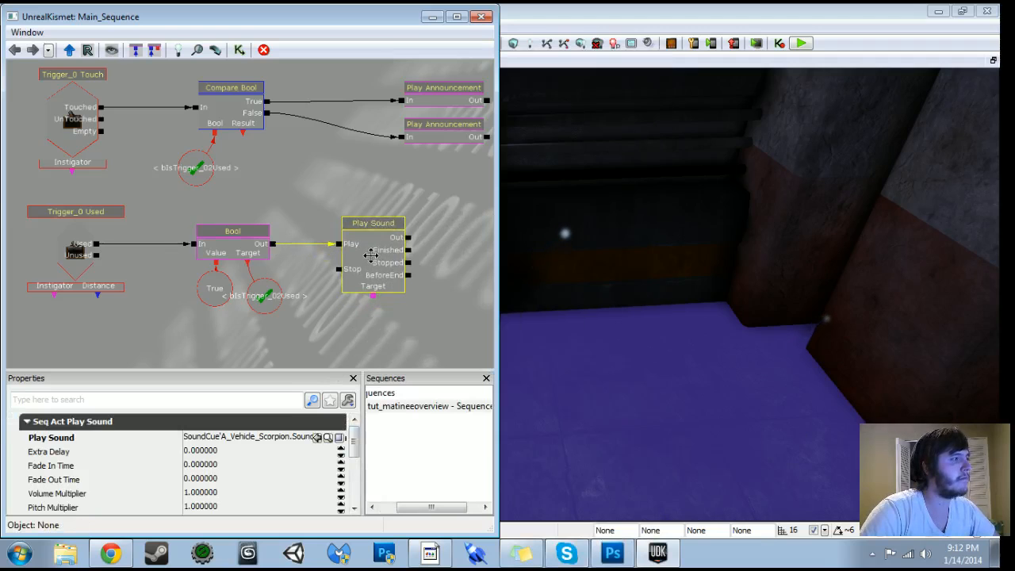
- Paste a copy of the beep Play Sound action beside the Trigger_1 Used Bool and connect the Bool's Out to Play
{"action": "key", "text": "ctrl+v"}
{"action": "left_click_drag", "start_coordinate": [300, 189], "coordinate": [298, 214]}
{"action": "left_click_drag", "start_coordinate": [294, 261], "coordinate": [350, 194], "text": "ctrl"}
{"action": "left_click_drag", "start_coordinate": [265, 212], "coordinate": [359, 208]}
{"action": "left_click", "coordinate": [355, 207]}
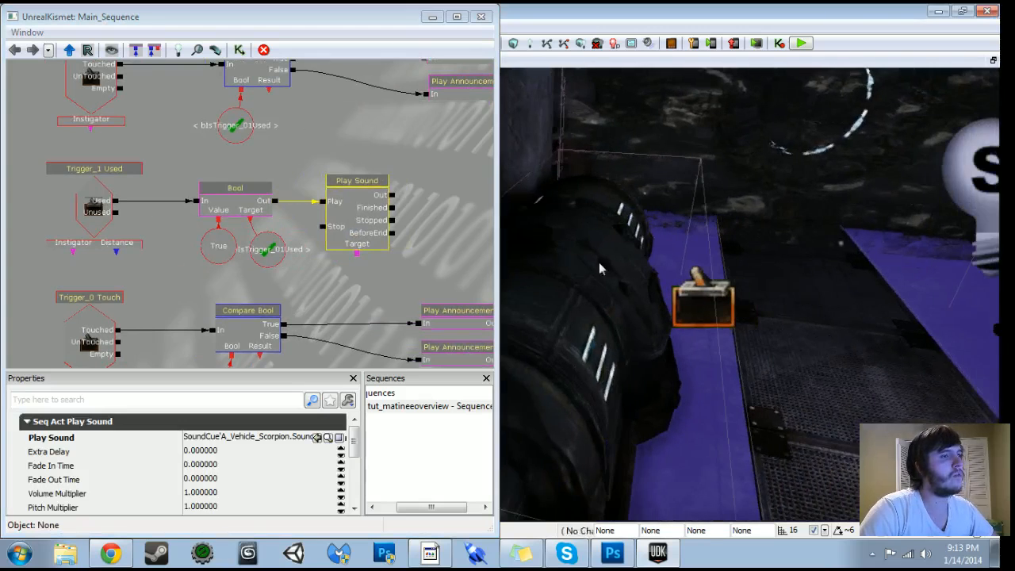
- Select the generator mesh beside the first trigger and assign it as the Target of the Trigger_1 Play Sound action
{"action": "left_click", "coordinate": [593, 321]}
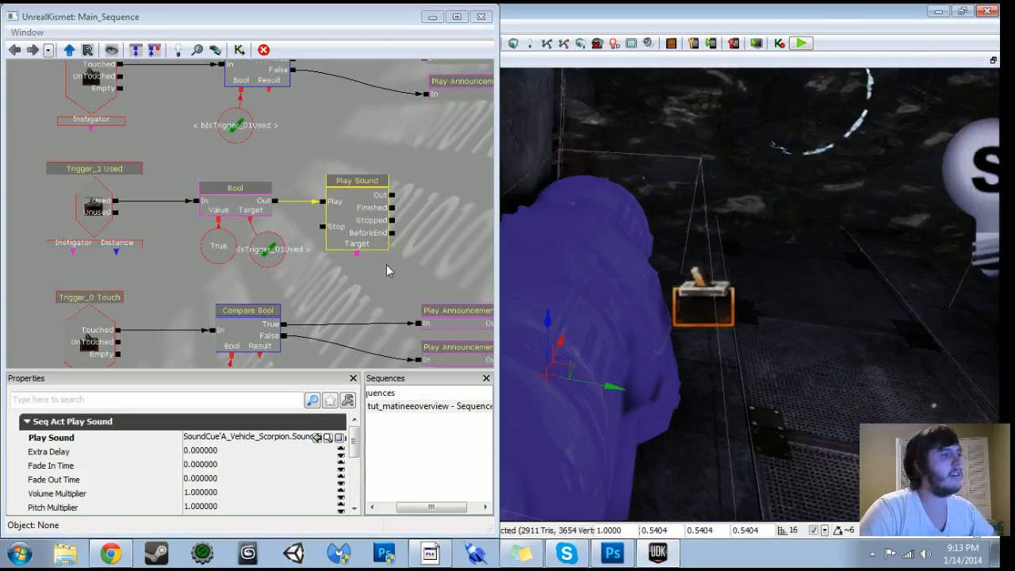
{"action": "right_click", "coordinate": [356, 252]}
{"action": "left_click", "coordinate": [375, 261]}
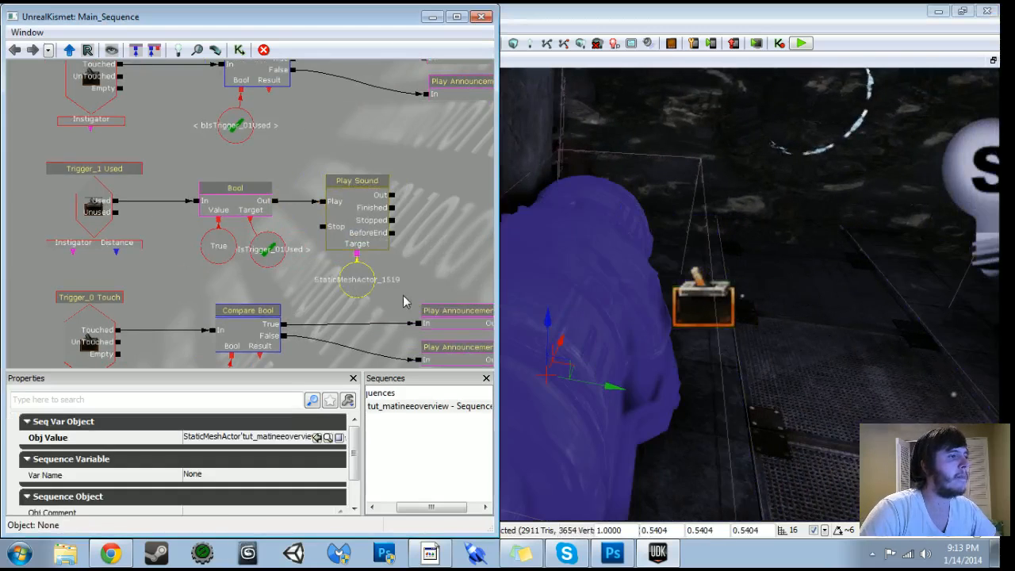
- Select the opposite generator mesh and assign it as the Target of the Trigger_0 Play Sound action
{"action": "scroll", "coordinate": [403, 301], "scroll_direction": "down", "scroll_amount": 2}
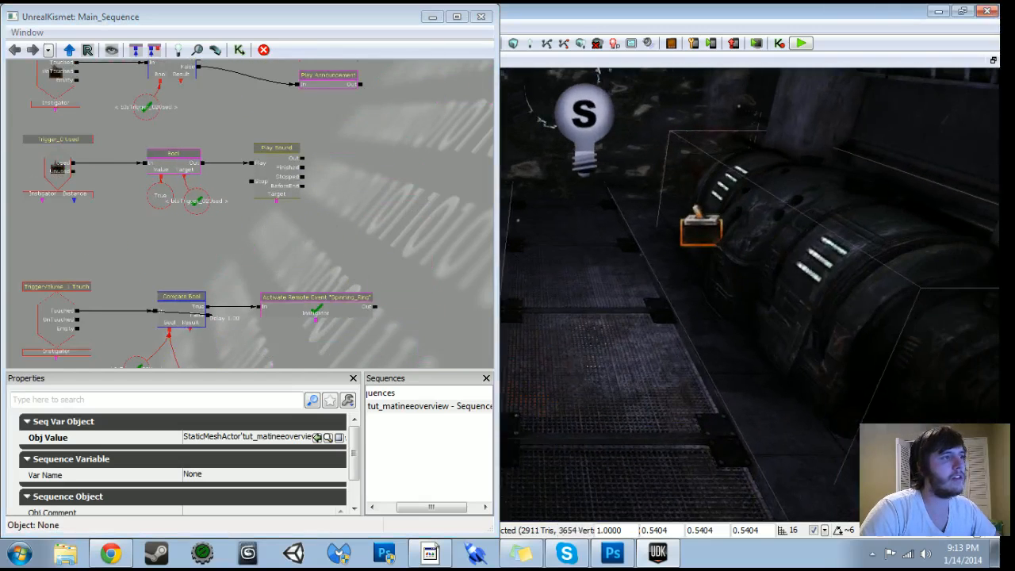
{"action": "right_click", "coordinate": [315, 214]}
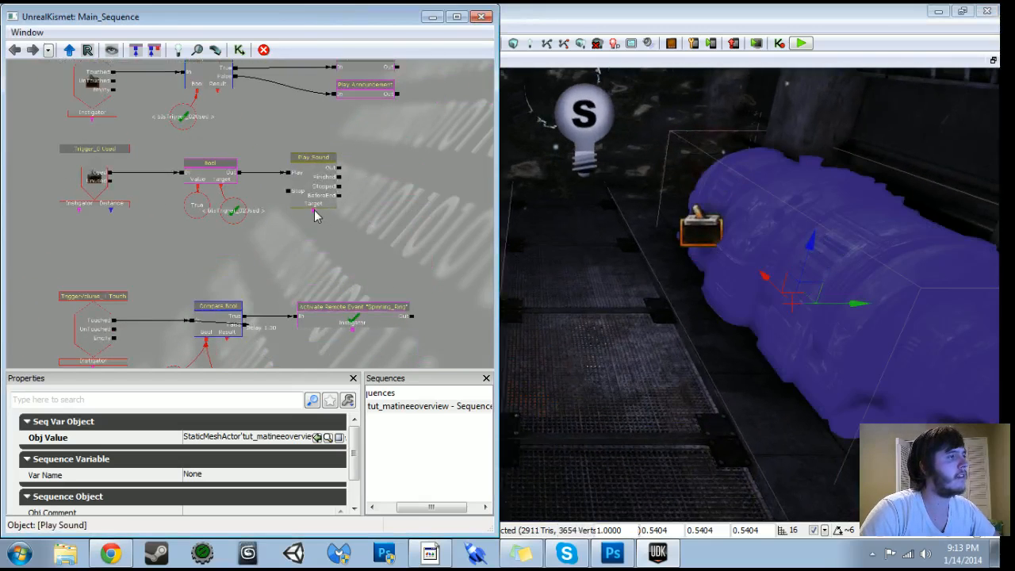
{"action": "left_click", "coordinate": [335, 215]}
- Start a play-from-here preview of the level on the floor near the generators
{"action": "left_click", "coordinate": [799, 43]}
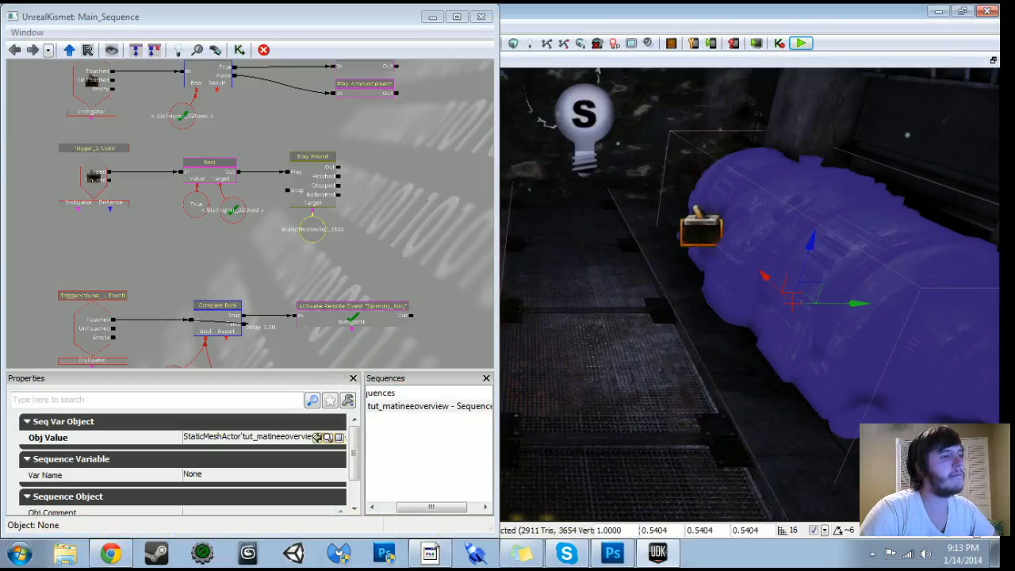
{"action": "right_click_drag", "start_coordinate": [618, 326], "coordinate": [801, 337]}
{"action": "right_click", "coordinate": [618, 326]}
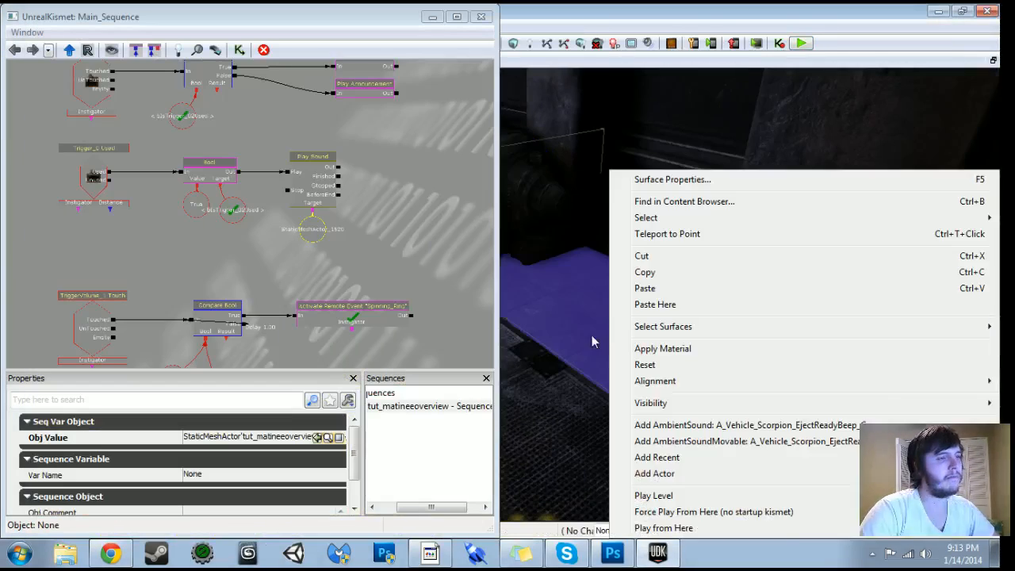
{"action": "right_click_drag", "start_coordinate": [592, 342], "coordinate": [698, 348]}
{"action": "right_click", "coordinate": [593, 342]}
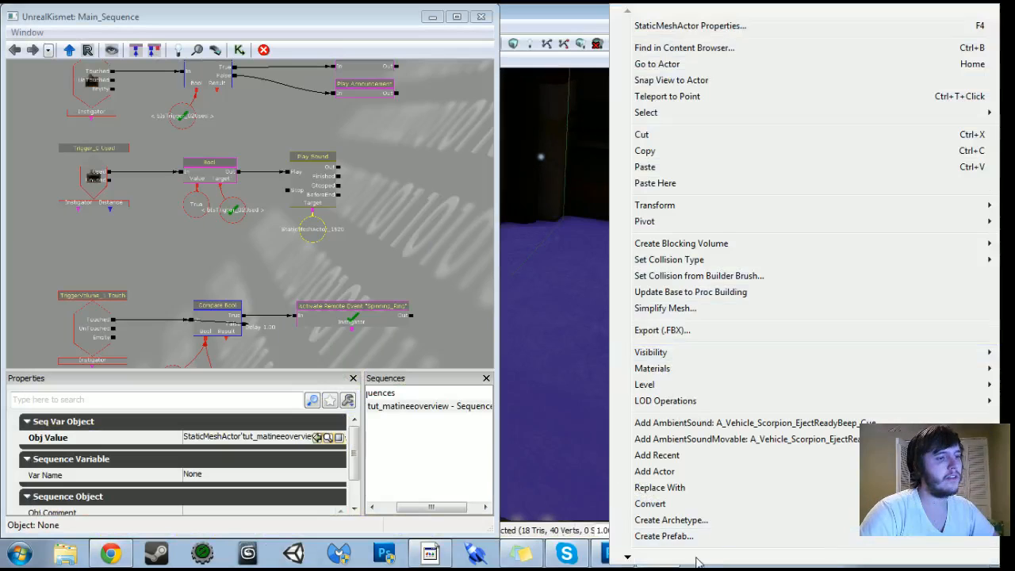
{"action": "mouse_move", "coordinate": [696, 558]}
{"action": "left_click", "coordinate": [663, 536]}
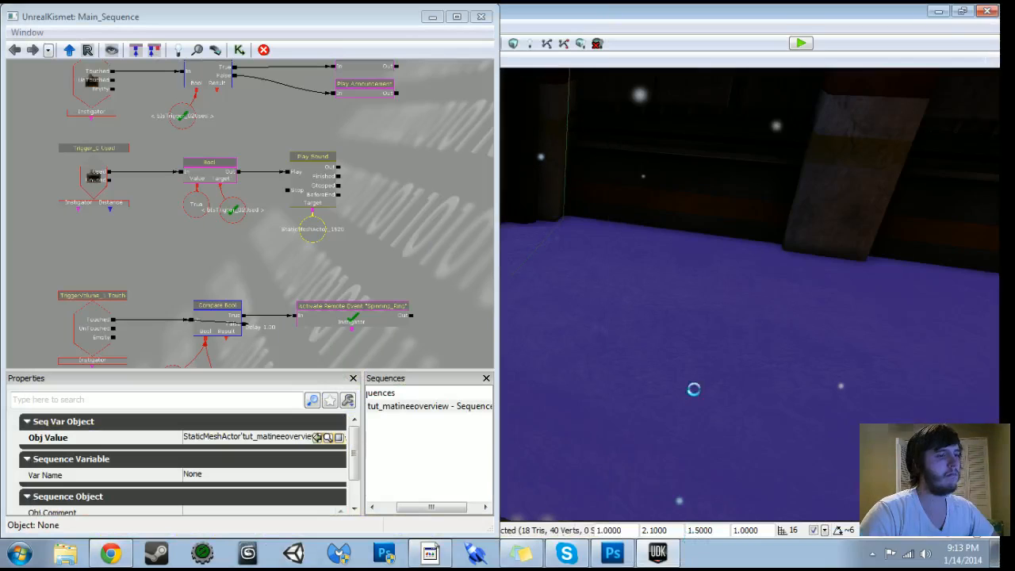
- Walk between both generators and the ring in the preview to test the beeps and spinning ring, and exit the preview
{"action": "key", "text": "w"}
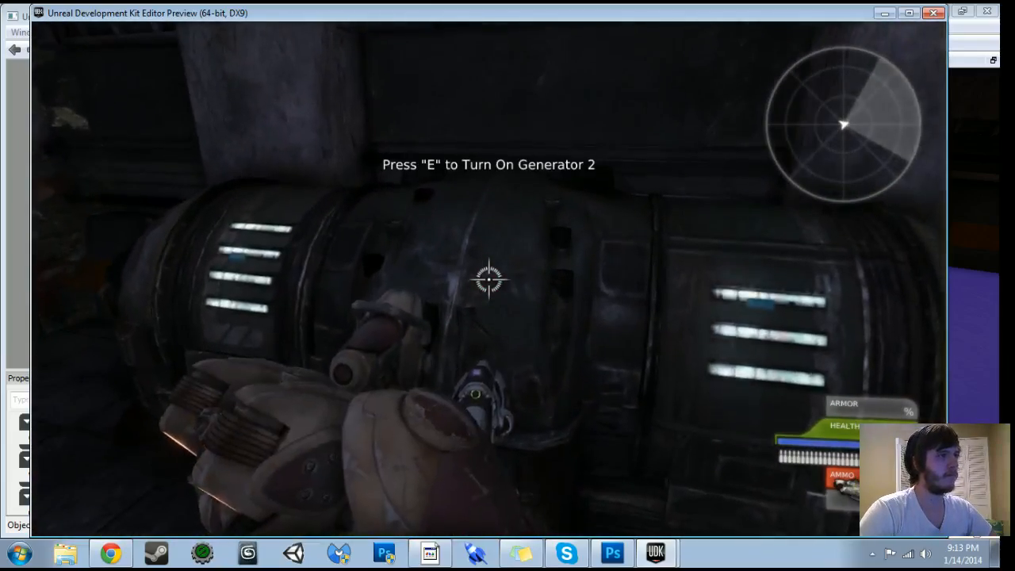
{"action": "key", "text": "w"}
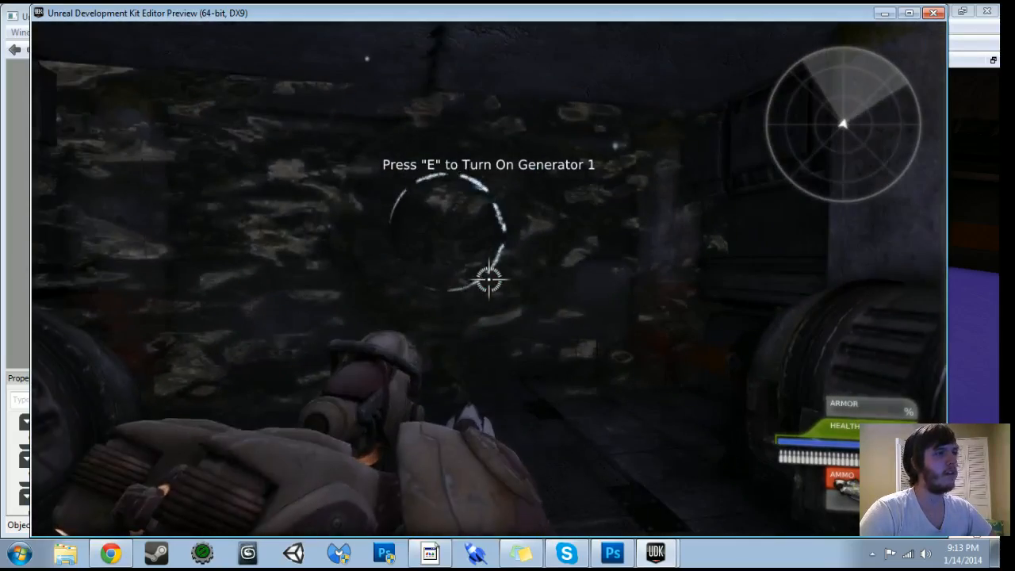
{"action": "key", "text": "w"}
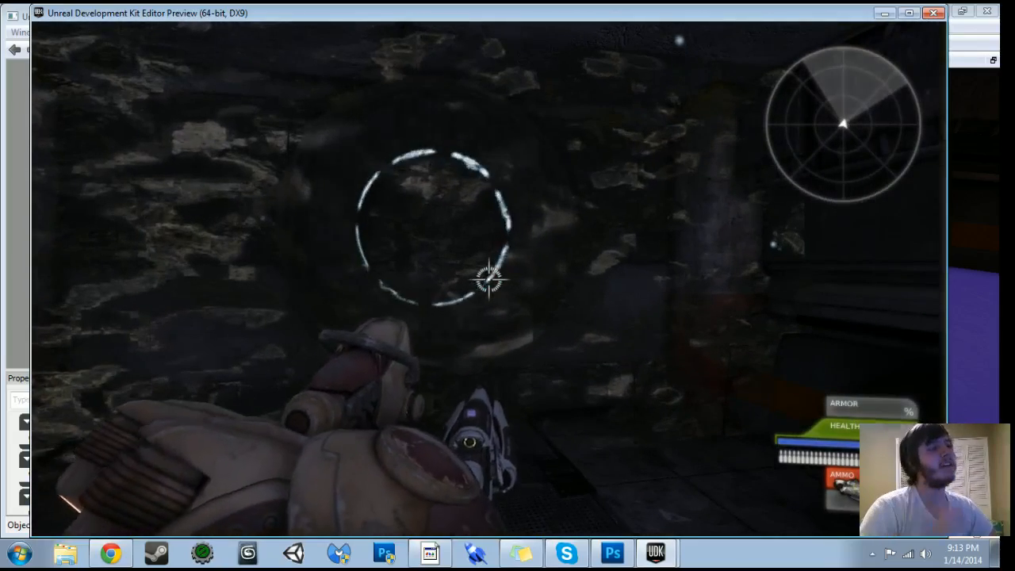
{"action": "key", "text": "s"}
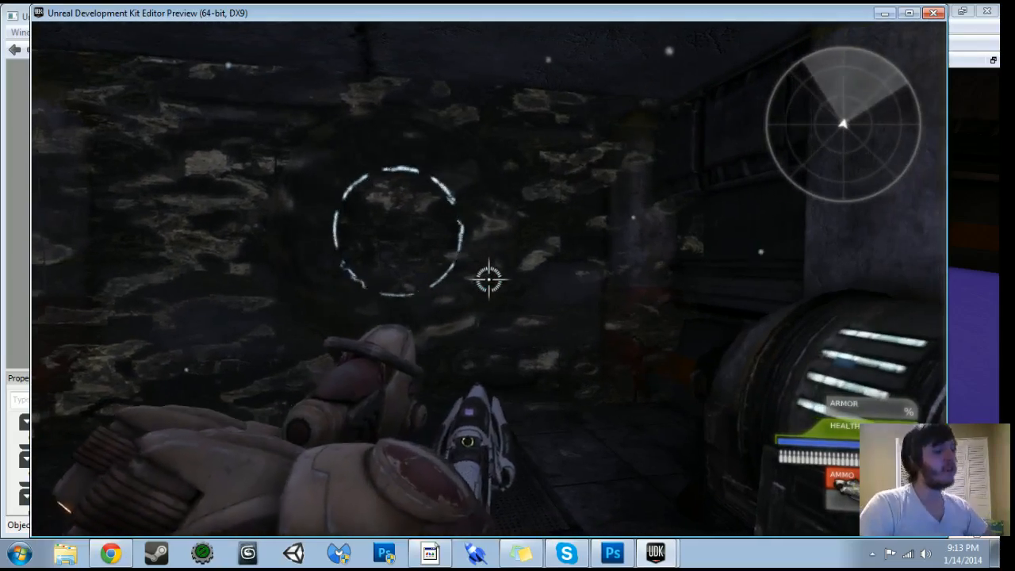
{"action": "key", "text": "Escape"}
- Wrap the two False Bool variables in a comment frame titled "Variables - Sequence 2"
{"action": "scroll", "coordinate": [375, 217], "scroll_direction": "down", "scroll_amount": 6}
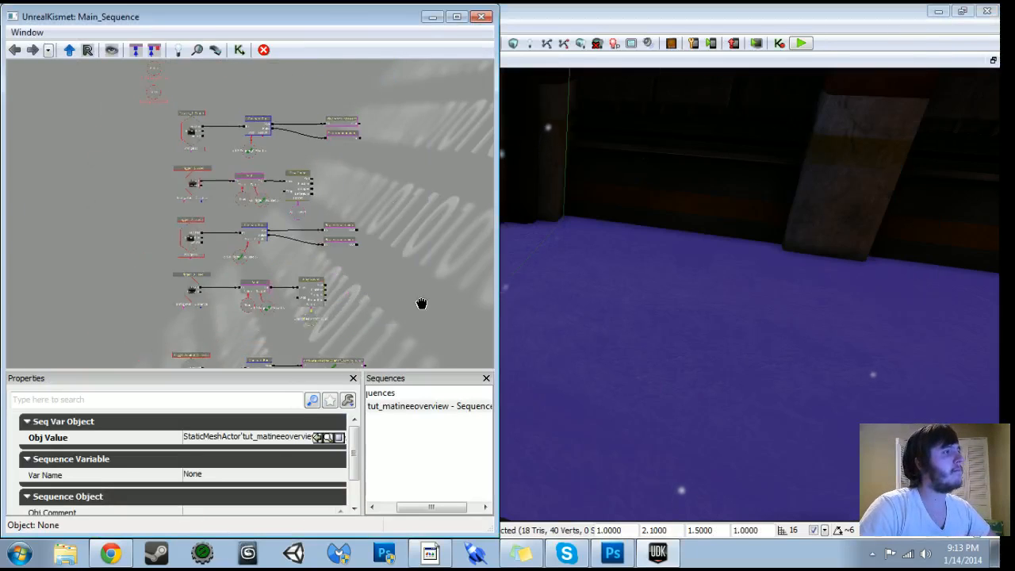
{"action": "scroll", "coordinate": [182, 256], "scroll_direction": "up", "scroll_amount": 4}
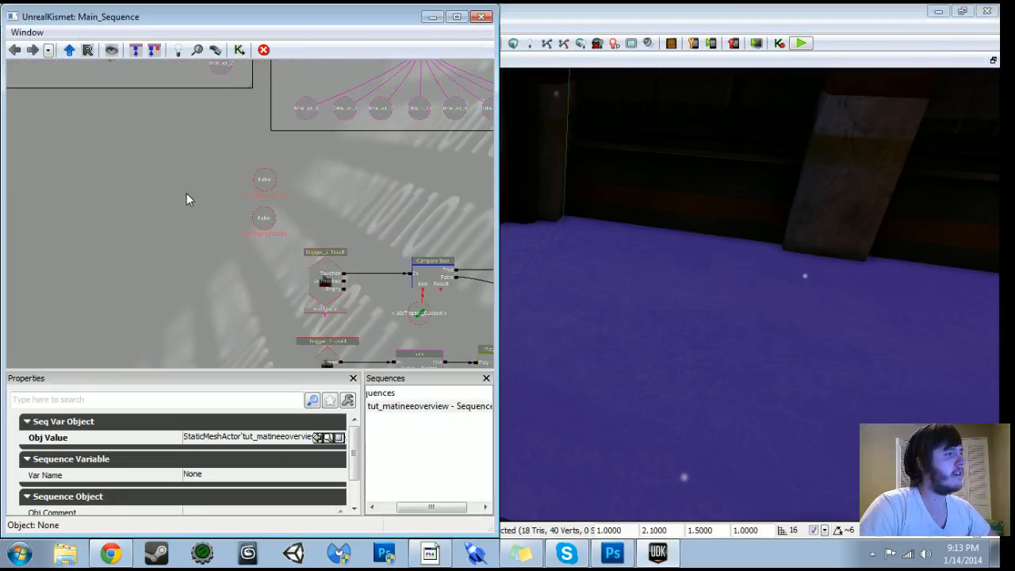
{"action": "type", "text": "c"}
{"action": "type", "text": "Variable"}
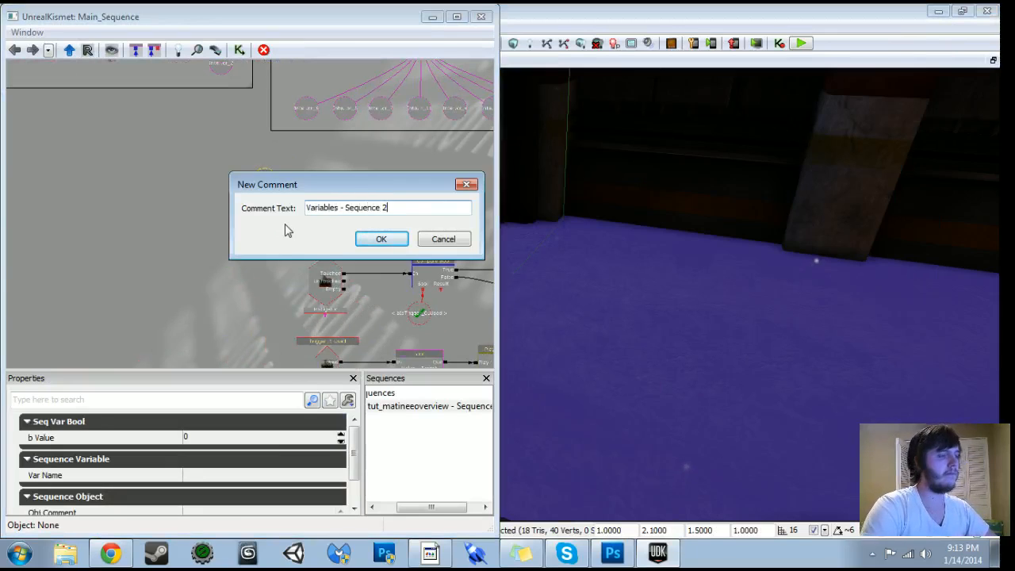
{"action": "key", "text": "Return"}
{"action": "left_click_drag", "start_coordinate": [208, 143], "coordinate": [220, 204], "text": "ctrl+alt"}
- Frame the Spinning_Ring remote event, Play Sound and Matinee nodes in a comment titled "Spinning_Ring"
{"action": "scroll", "coordinate": [220, 204], "scroll_direction": "down", "scroll_amount": 4}
{"action": "left_click_drag", "start_coordinate": [292, 269], "coordinate": [273, 192]}
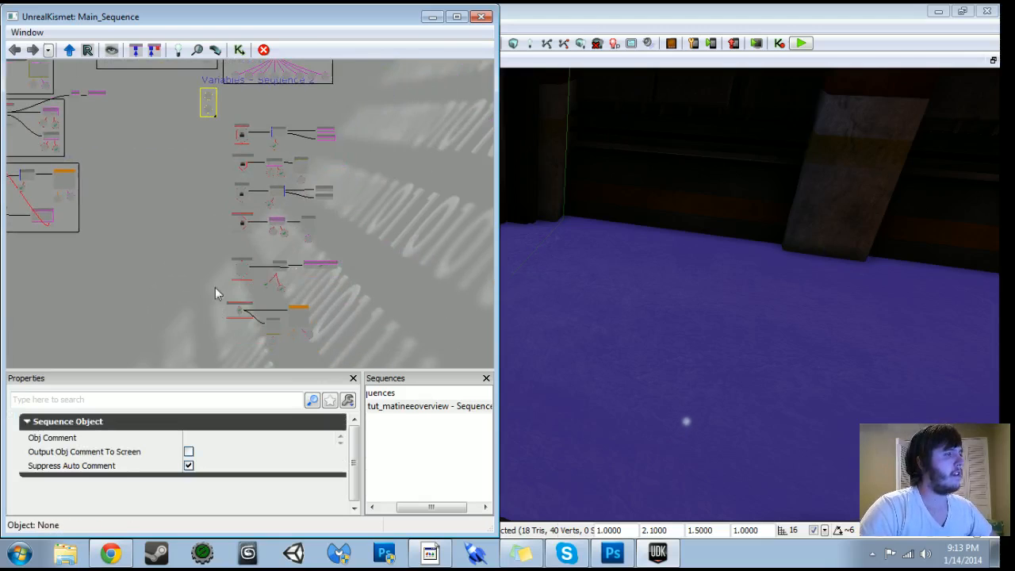
{"action": "scroll", "coordinate": [226, 215], "scroll_direction": "up", "scroll_amount": 6}
{"action": "left_click_drag", "start_coordinate": [117, 176], "coordinate": [460, 309], "text": "ctrl+alt"}
{"action": "type", "text": "c"}
{"action": "type", "text": "Spi"}
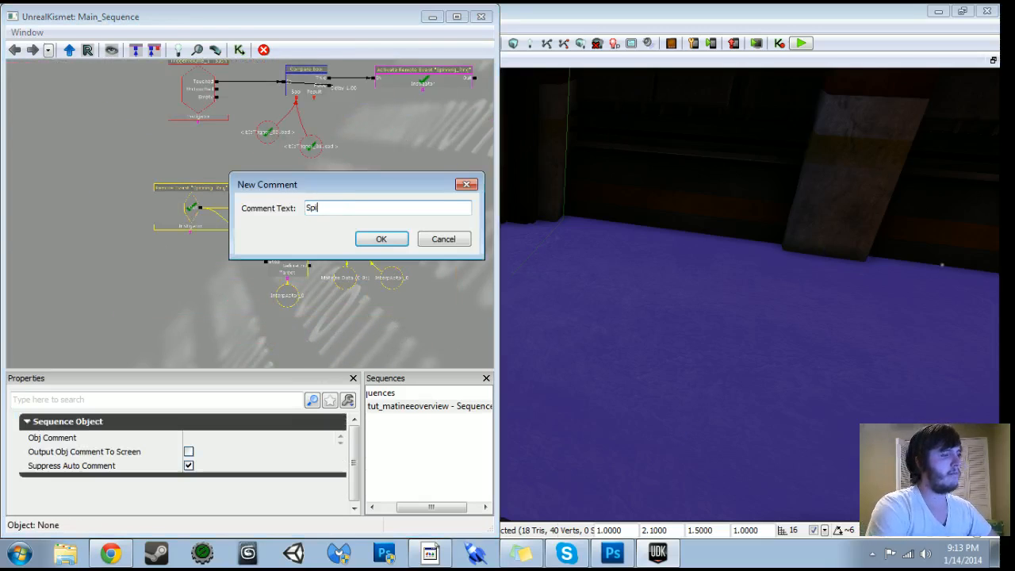
{"action": "type", "text": "nning_Ring"}
{"action": "key", "text": "Return"}
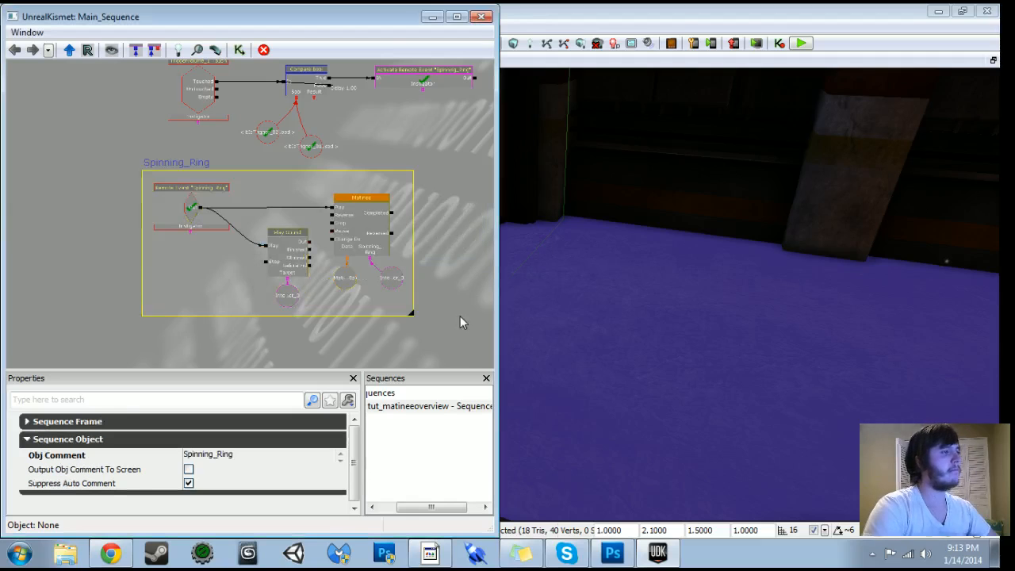
- Select the trigger volume touch sequence with its Compare Bool and remote event activation, and move it away from the generator nodes
{"action": "left_click_drag", "start_coordinate": [405, 164], "coordinate": [398, 305]}
{"action": "scroll", "coordinate": [398, 305], "scroll_direction": "down", "scroll_amount": 1}
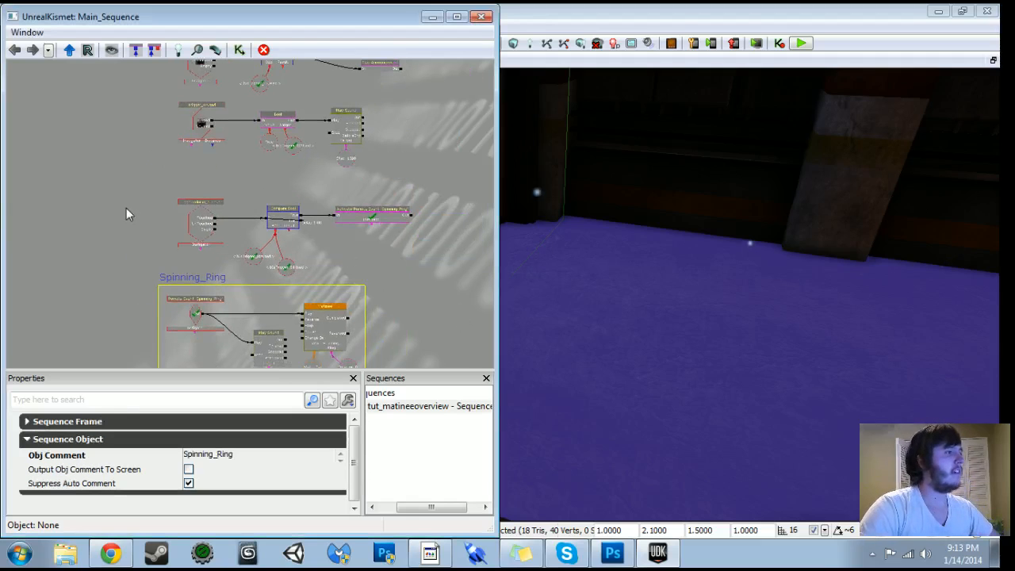
{"action": "left_click", "coordinate": [132, 178]}
{"action": "left_click_drag", "start_coordinate": [141, 173], "coordinate": [439, 270], "text": "ctrl+alt"}
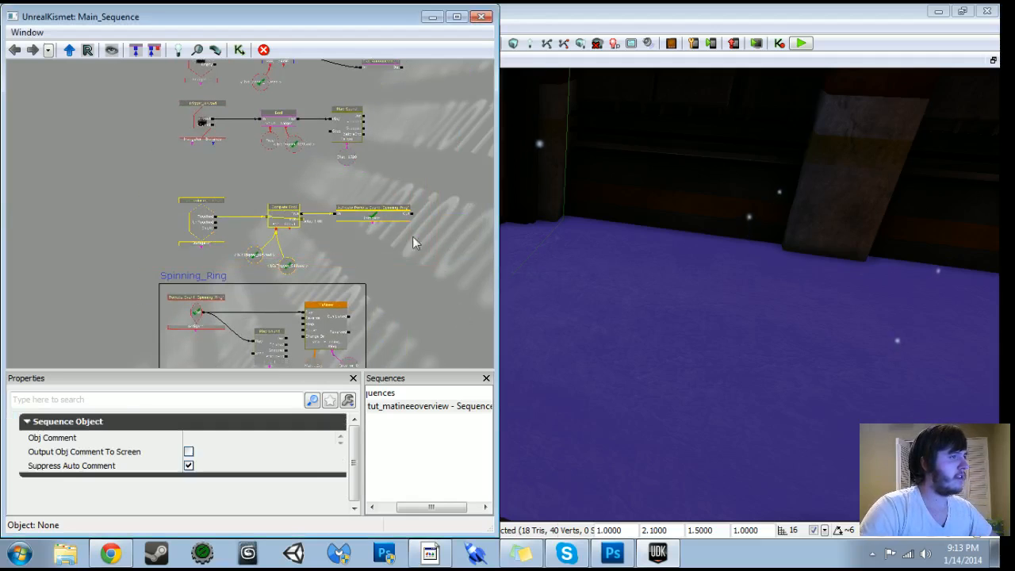
{"action": "left_click_drag", "start_coordinate": [388, 219], "coordinate": [393, 133], "text": "ctrl"}
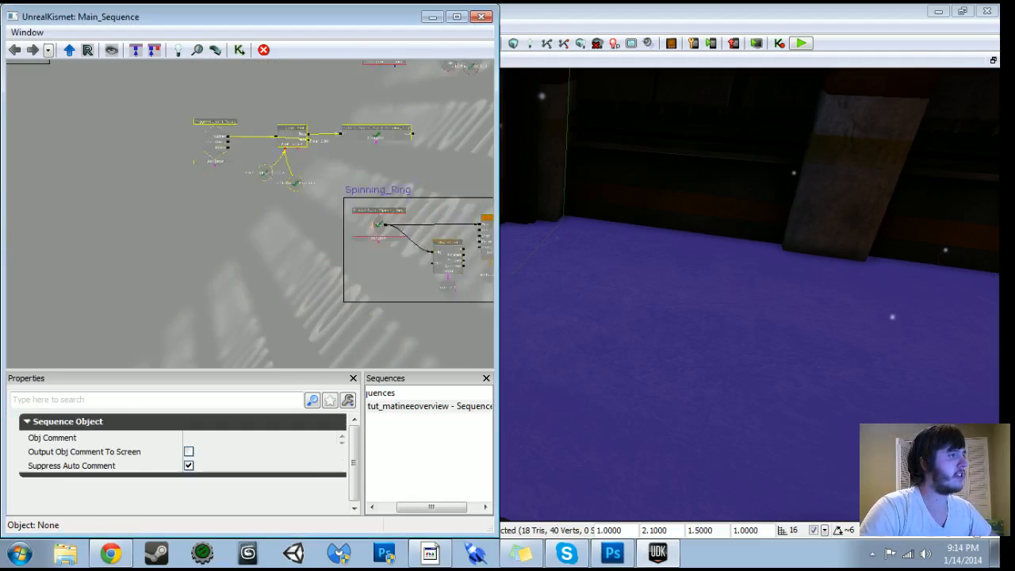
{"action": "scroll", "coordinate": [287, 150], "scroll_direction": "down", "scroll_amount": 3}
{"action": "left_click_drag", "start_coordinate": [268, 150], "coordinate": [318, 325], "text": "ctrl"}
- Select all four generator trigger chains and frame them in a comment titled "Generator Events"
{"action": "left_click_drag", "start_coordinate": [323, 157], "coordinate": [209, 351]}
{"action": "scroll", "coordinate": [216, 296], "scroll_direction": "down", "scroll_amount": 2}
{"action": "left_click", "coordinate": [218, 136]}
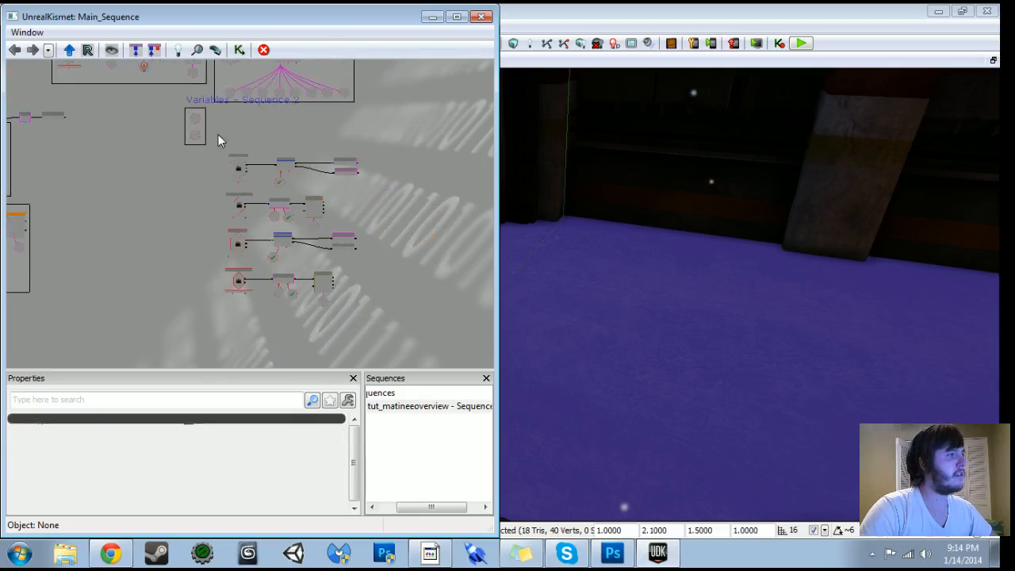
{"action": "left_click_drag", "start_coordinate": [215, 141], "coordinate": [398, 312], "text": "ctrl+alt"}
{"action": "type", "text": "cGenera"}
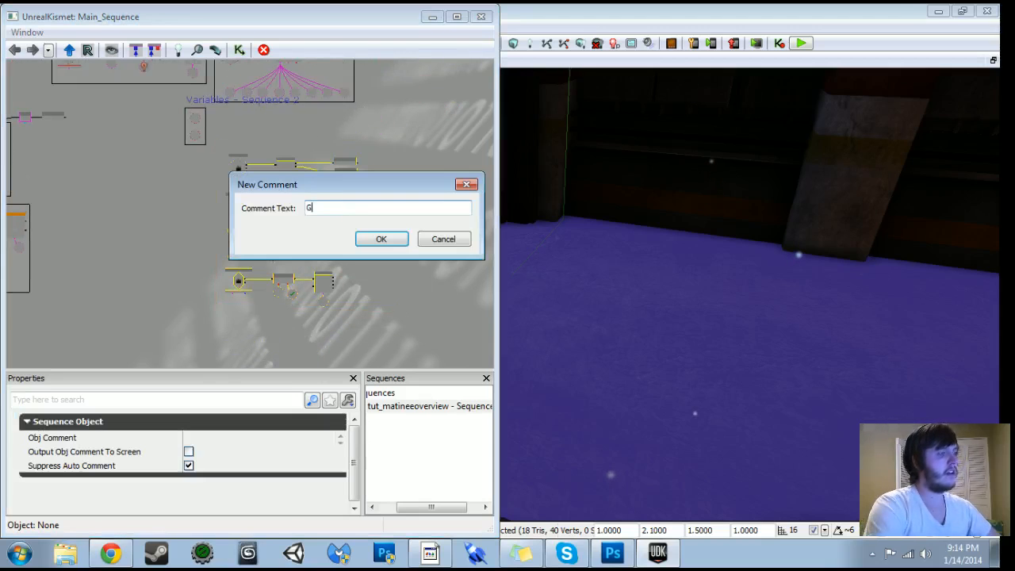
{"action": "type", "text": "tor Even"}
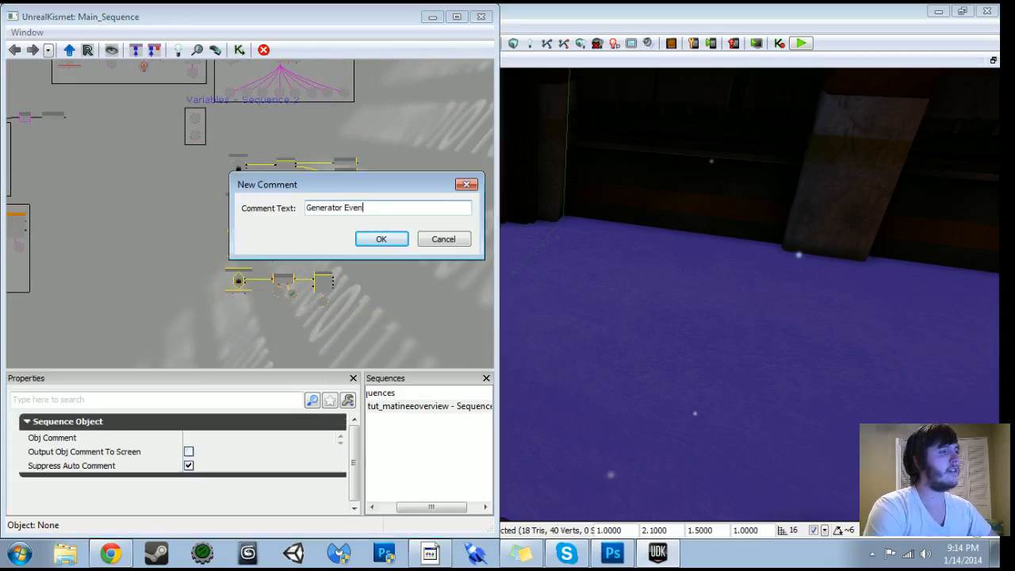
{"action": "type", "text": "ts"}
{"action": "key", "text": "Return"}
- Move the Generator Events frame with all its nodes closer to the Variables - Sequence 2 frame
{"action": "left_click", "coordinate": [213, 128]}
{"action": "left_click_drag", "start_coordinate": [213, 128], "coordinate": [409, 291], "text": "ctrl+alt"}
{"action": "scroll", "coordinate": [410, 291], "scroll_direction": "up", "scroll_amount": 2}
{"action": "left_click_drag", "start_coordinate": [322, 253], "coordinate": [281, 223]}
{"action": "left_click", "coordinate": [197, 141]}
{"action": "left_click_drag", "start_coordinate": [242, 165], "coordinate": [176, 169], "text": "ctrl"}
- Move the Spinning_Ring frame with its nodes directly below the Generator Events frame
{"action": "scroll", "coordinate": [249, 229], "scroll_direction": "down", "scroll_amount": 1}
{"action": "left_click_drag", "start_coordinate": [252, 305], "coordinate": [217, 119]}
{"action": "scroll", "coordinate": [214, 265], "scroll_direction": "up", "scroll_amount": 1}
{"action": "left_click_drag", "start_coordinate": [213, 270], "coordinate": [392, 283]}
{"action": "left_click_drag", "start_coordinate": [328, 215], "coordinate": [301, 116], "text": "ctrl"}
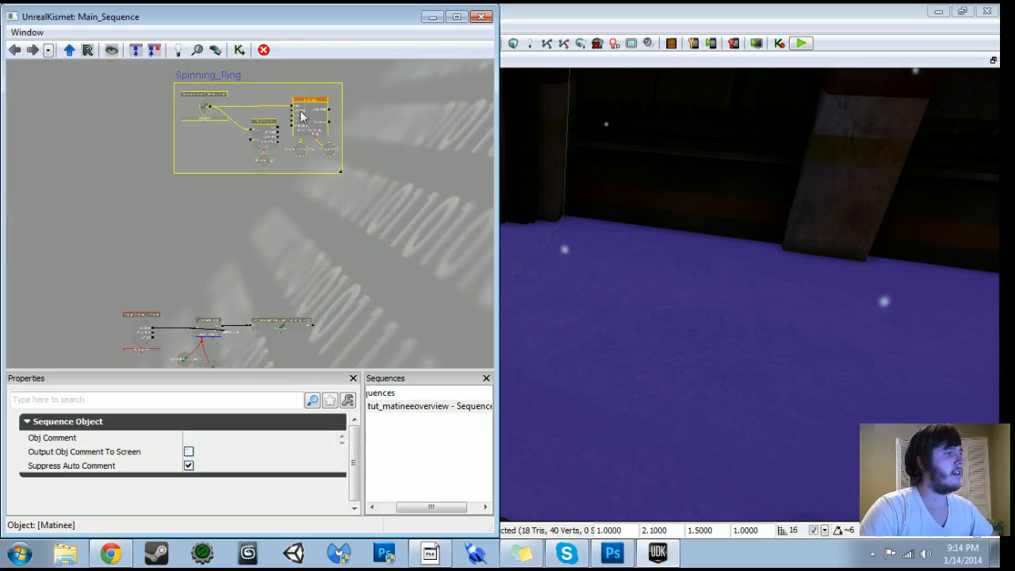
{"action": "left_click_drag", "start_coordinate": [308, 228], "coordinate": [378, 356]}
{"action": "left_click_drag", "start_coordinate": [373, 246], "coordinate": [406, 224], "text": "ctrl"}
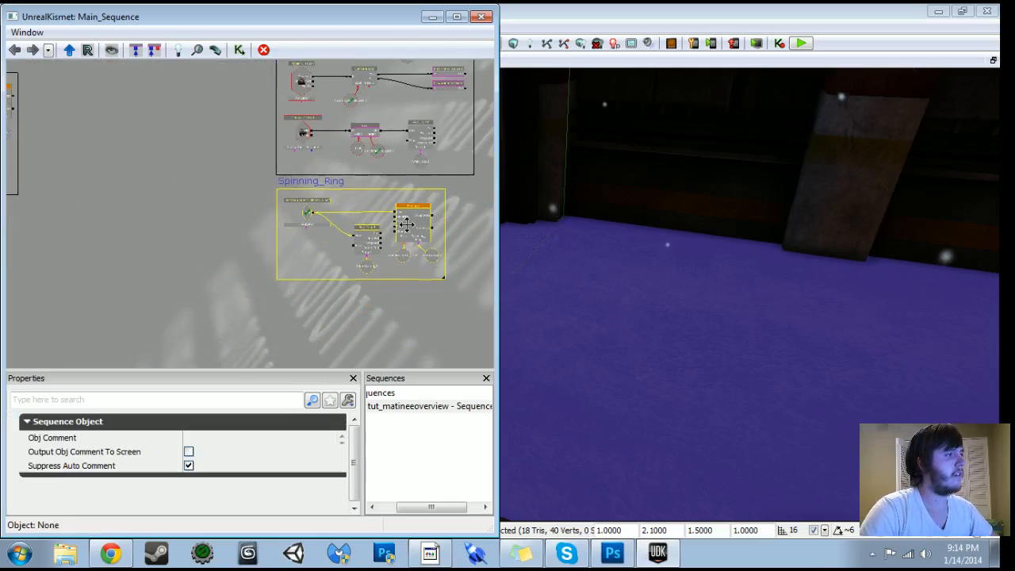
- Select the trigger volume touch sequence and position it below the Spinning_Ring frame
{"action": "left_click_drag", "start_coordinate": [395, 310], "coordinate": [359, 125]}
{"action": "left_click_drag", "start_coordinate": [133, 222], "coordinate": [366, 308], "text": "ctrl+alt"}
{"action": "left_click_drag", "start_coordinate": [310, 272], "coordinate": [384, 155]}
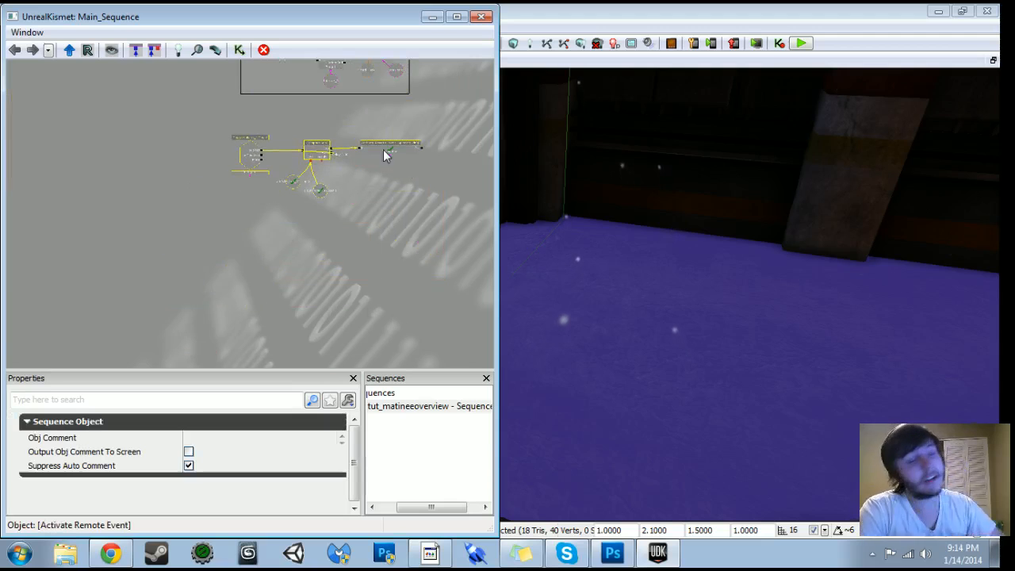
{"action": "left_click_drag", "start_coordinate": [396, 194], "coordinate": [371, 312]}
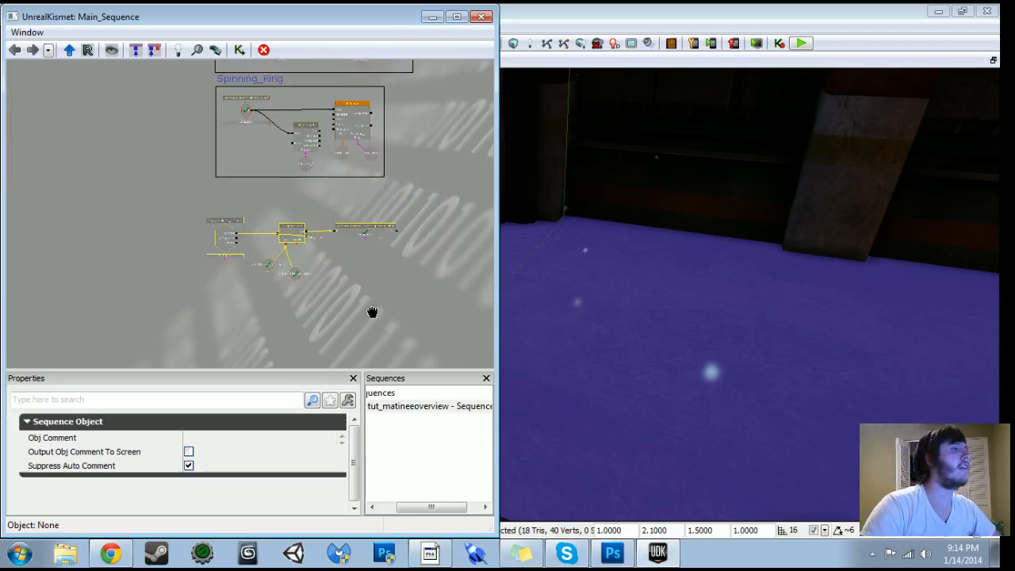
- Minimize Kismet and delete the existing camera actor in front of the ornate door from the level
{"action": "left_click", "coordinate": [427, 18]}
{"action": "right_click_drag", "start_coordinate": [571, 354], "coordinate": [910, 207]}
{"action": "left_click", "coordinate": [485, 326]}
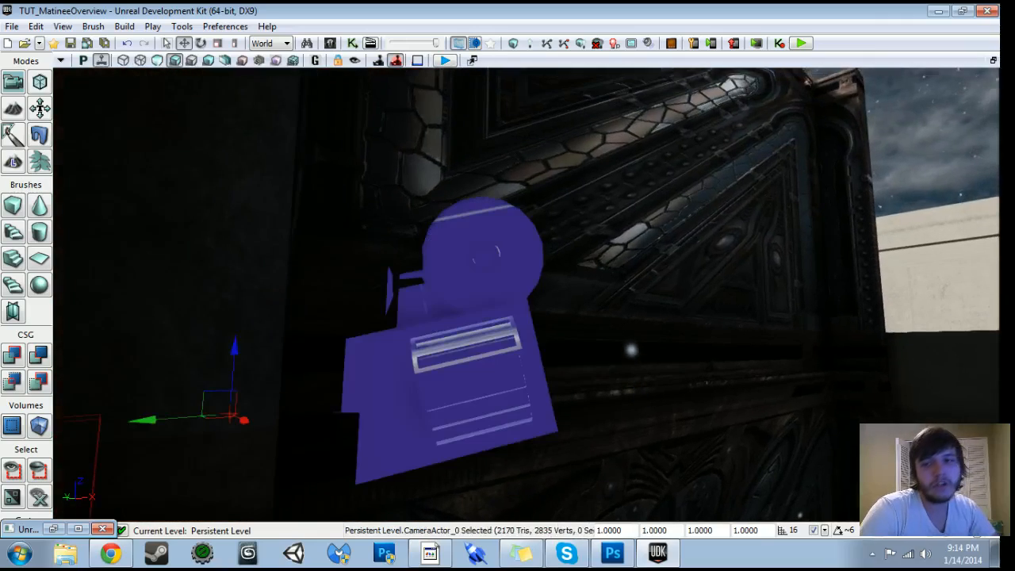
{"action": "key", "text": "Delete"}
- Find CameraActor in the Actor Classes with the search "camera" and add one on the floor near the pillars
{"action": "right_click_drag", "start_coordinate": [485, 325], "coordinate": [273, 382]}
{"action": "left_click_drag", "start_coordinate": [507, 317], "coordinate": [376, 333]}
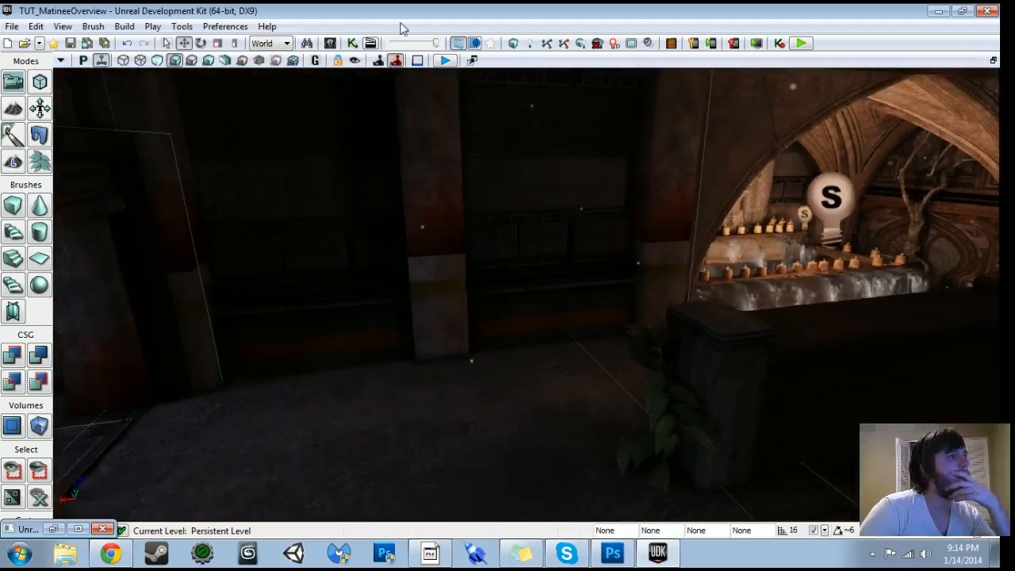
{"action": "left_click", "coordinate": [333, 44]}
{"action": "left_click", "coordinate": [112, 29]}
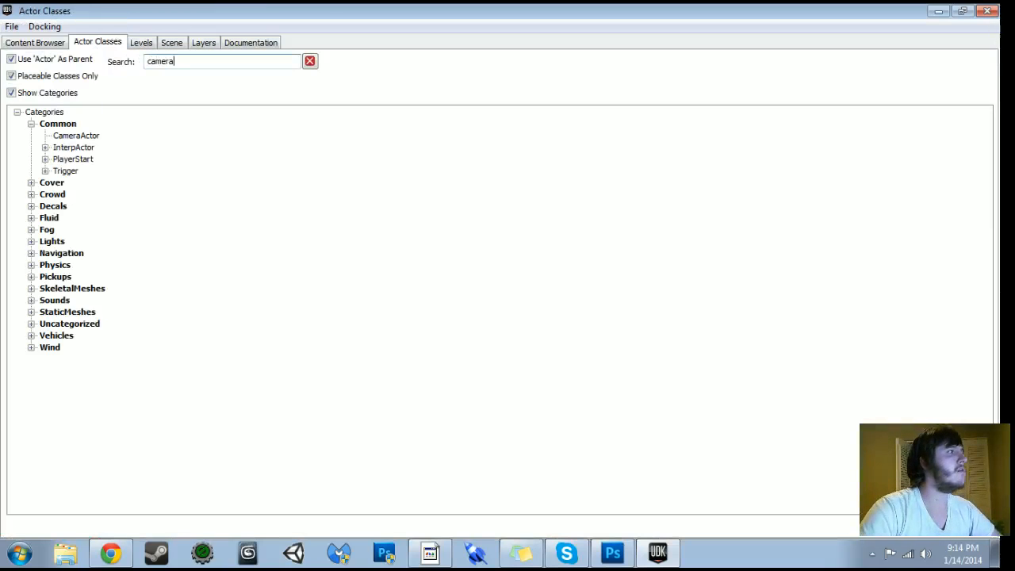
{"action": "type", "text": "camera"}
{"action": "left_click", "coordinate": [79, 136]}
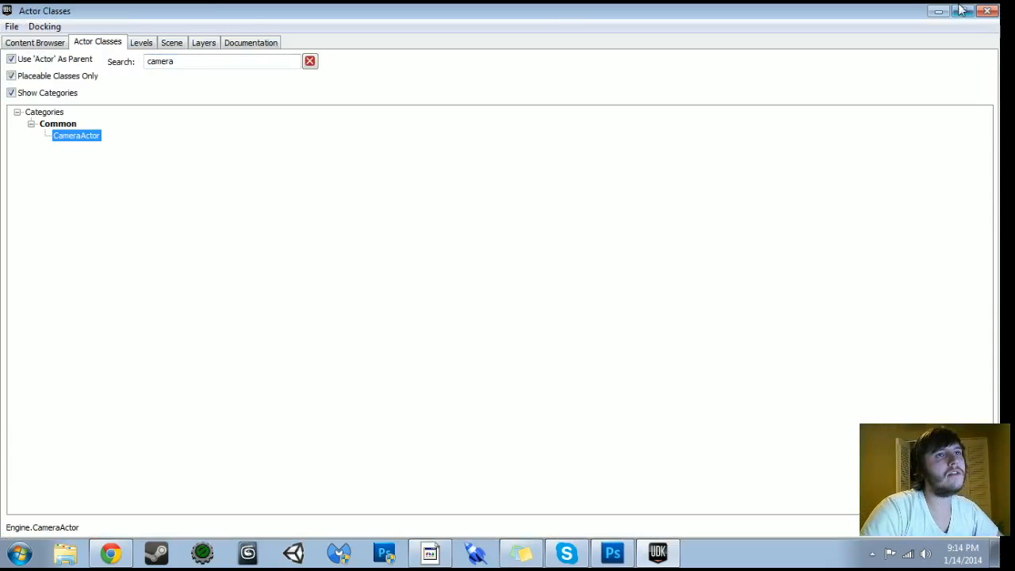
{"action": "left_click", "coordinate": [987, 11]}
{"action": "right_click", "coordinate": [469, 453]}
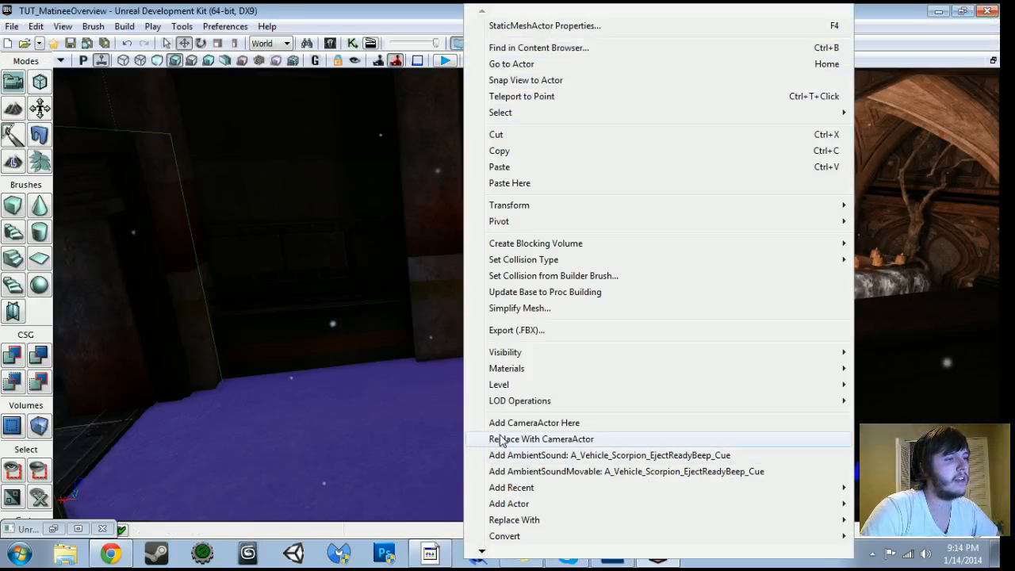
{"action": "left_click", "coordinate": [494, 423]}
- Raise the new camera, aim it at the candle-lit waterfall and fires with the viewport locked to it, and release the lock
{"action": "left_click_drag", "start_coordinate": [452, 395], "coordinate": [444, 265]}
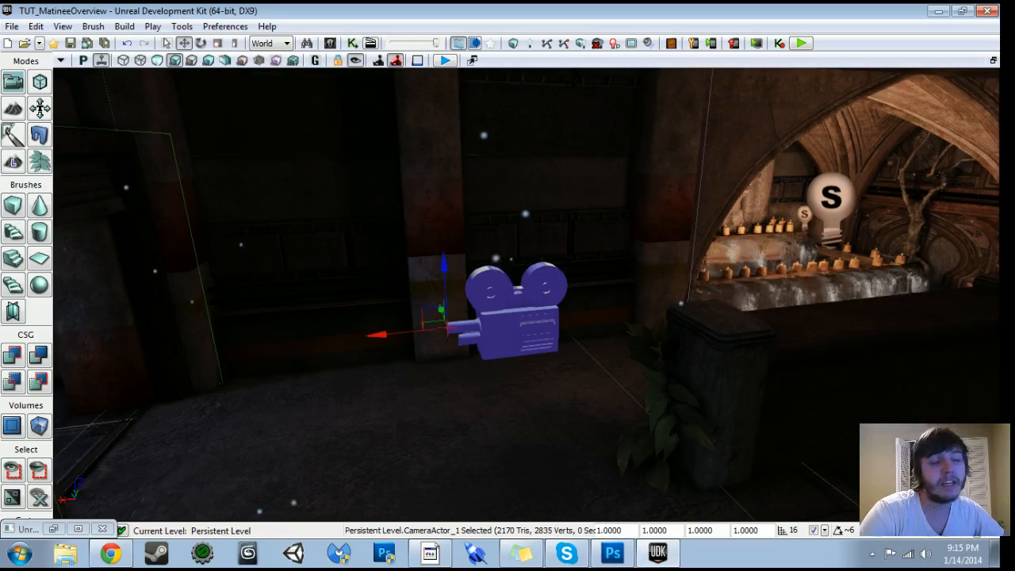
{"action": "left_click_drag", "start_coordinate": [507, 317], "coordinate": [468, 270]}
{"action": "mouse_move", "coordinate": [508, 293]}
{"action": "right_mouse_down"}
{"action": "mouse_move", "coordinate": [349, 278]}
{"action": "mouse_move", "coordinate": [507, 286]}
{"action": "right_mouse_up"}
{"action": "left_click_drag", "start_coordinate": [507, 285], "coordinate": [512, 238]}
{"action": "left_click", "coordinate": [359, 61]}
{"action": "right_click_drag", "start_coordinate": [370, 80], "coordinate": [464, 146]}
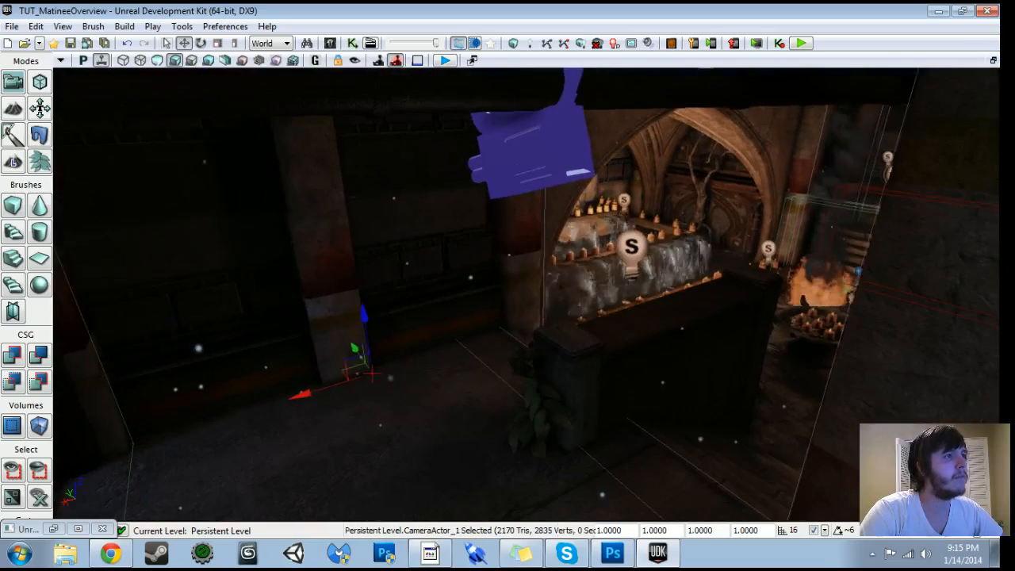
{"action": "right_click_drag", "start_coordinate": [463, 238], "coordinate": [639, 315]}
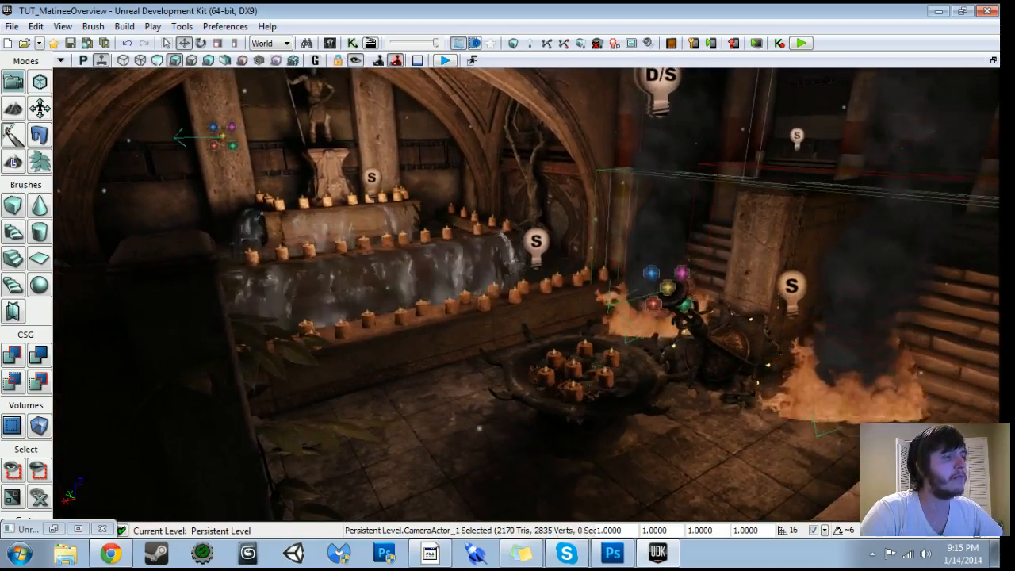
{"action": "left_click", "coordinate": [353, 61]}
{"action": "right_click_drag", "start_coordinate": [444, 253], "coordinate": [100, 200]}
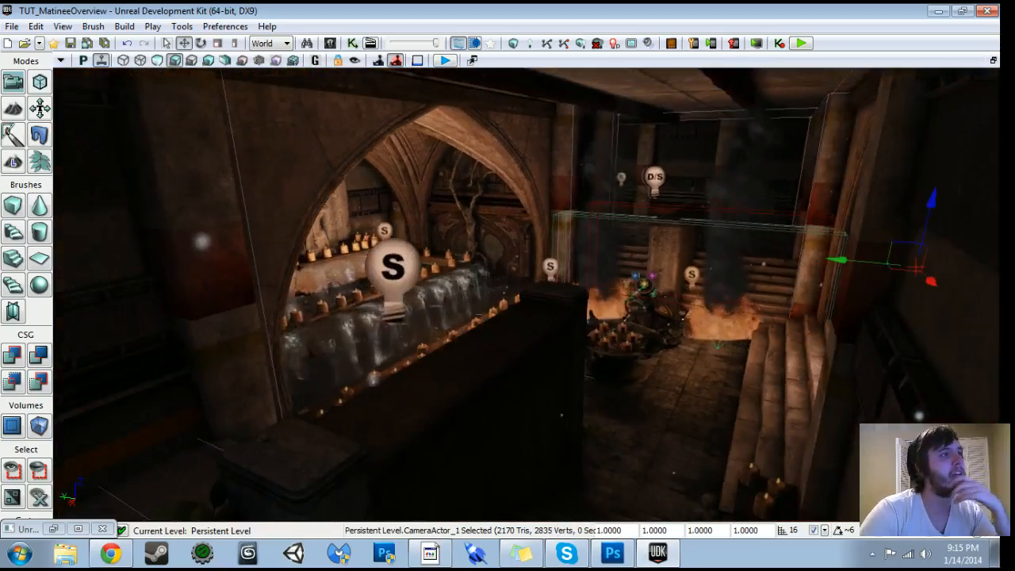
- Reopen Kismet and move the trigger volume touch sequence closer to the Spinning_Ring frame
{"action": "left_click", "coordinate": [350, 43]}
{"action": "left_click", "coordinate": [455, 13]}
{"action": "mouse_move", "coordinate": [383, 262]}
{"action": "left_mouse_down"}
{"action": "mouse_move", "coordinate": [492, 201]}
{"action": "mouse_move", "coordinate": [531, 244]}
{"action": "left_mouse_up"}
{"action": "scroll", "coordinate": [514, 277], "scroll_direction": "up", "scroll_amount": 4}
{"action": "left_click_drag", "start_coordinate": [513, 282], "coordinate": [519, 364]}
{"action": "left_click_drag", "start_coordinate": [215, 214], "coordinate": [546, 359], "text": "ctrl+alt"}
{"action": "left_click_drag", "start_coordinate": [523, 258], "coordinate": [535, 213], "text": "ctrl"}
{"action": "left_click_drag", "start_coordinate": [530, 329], "coordinate": [624, 207]}
- Create a new Matinee below the trigger volume touch sequence and open it for editing
{"action": "scroll", "coordinate": [479, 227], "scroll_direction": "up", "scroll_amount": 3}
{"action": "left_click", "coordinate": [459, 264]}
{"action": "right_click", "coordinate": [458, 252]}
{"action": "left_click", "coordinate": [497, 277]}
{"action": "double_click", "coordinate": [496, 294]}
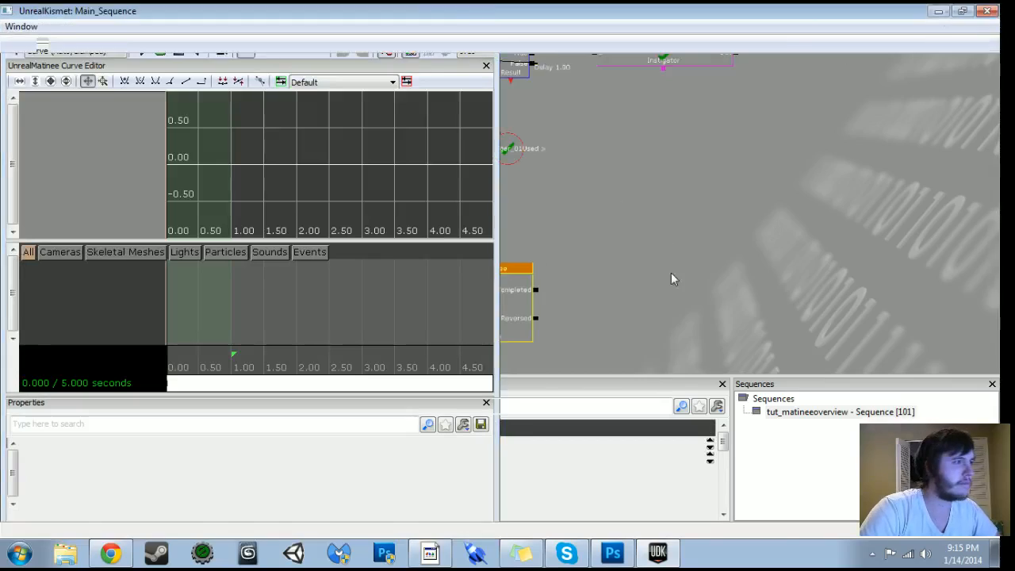
- Add a new camera group named FountainCamera to the Matinee
{"action": "left_click", "coordinate": [938, 12]}
{"action": "right_click_drag", "start_coordinate": [749, 294], "coordinate": [702, 297]}
{"action": "left_click", "coordinate": [123, 288]}
{"action": "right_click", "coordinate": [122, 288]}
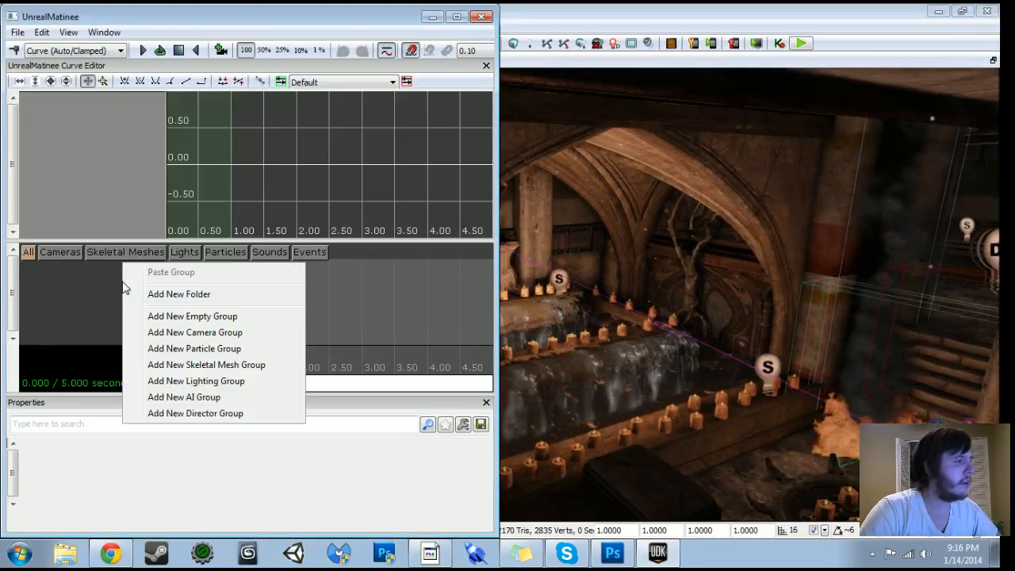
{"action": "left_click", "coordinate": [176, 333]}
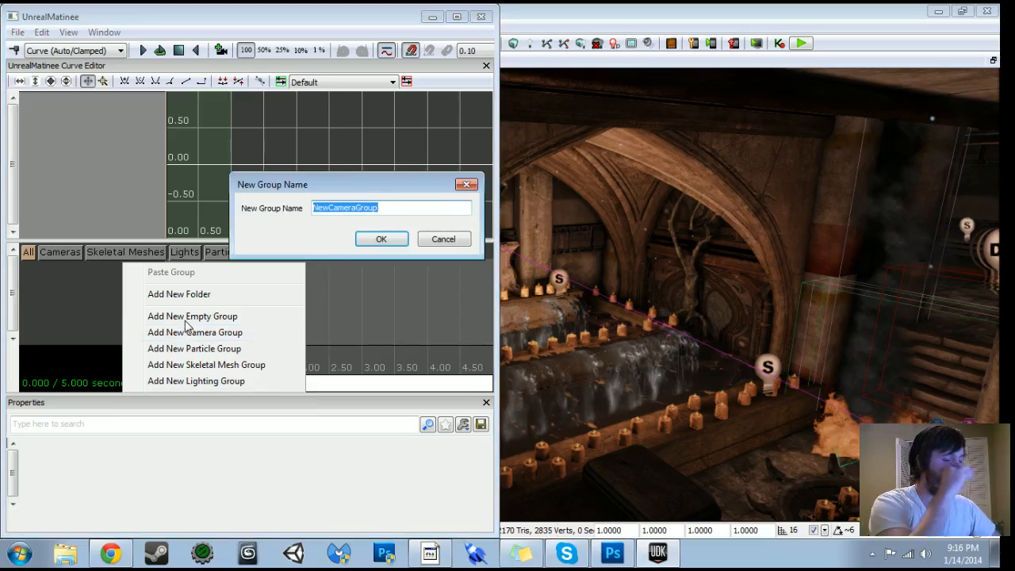
{"action": "type", "text": "Foun"}
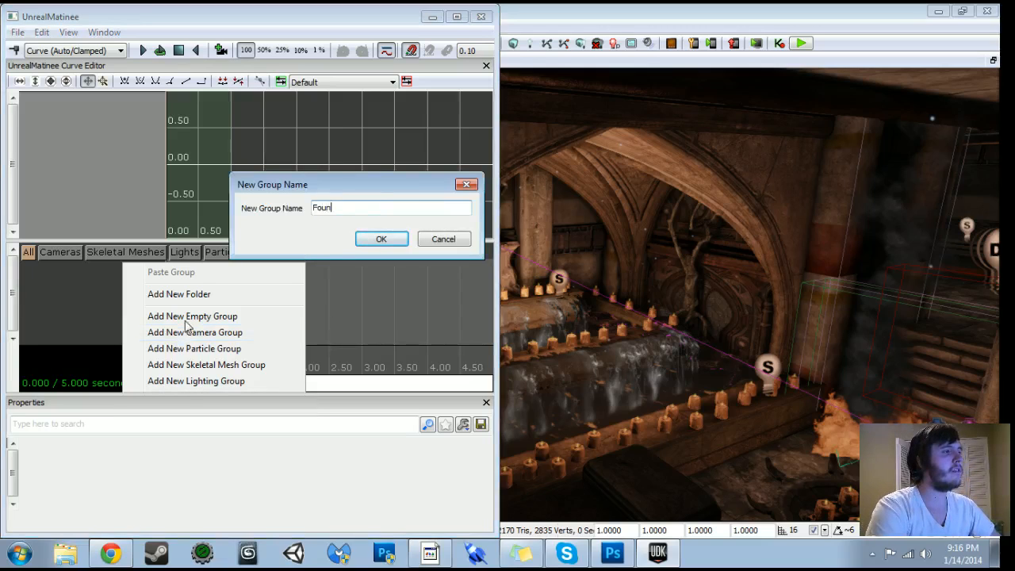
{"action": "key", "text": "Return"}
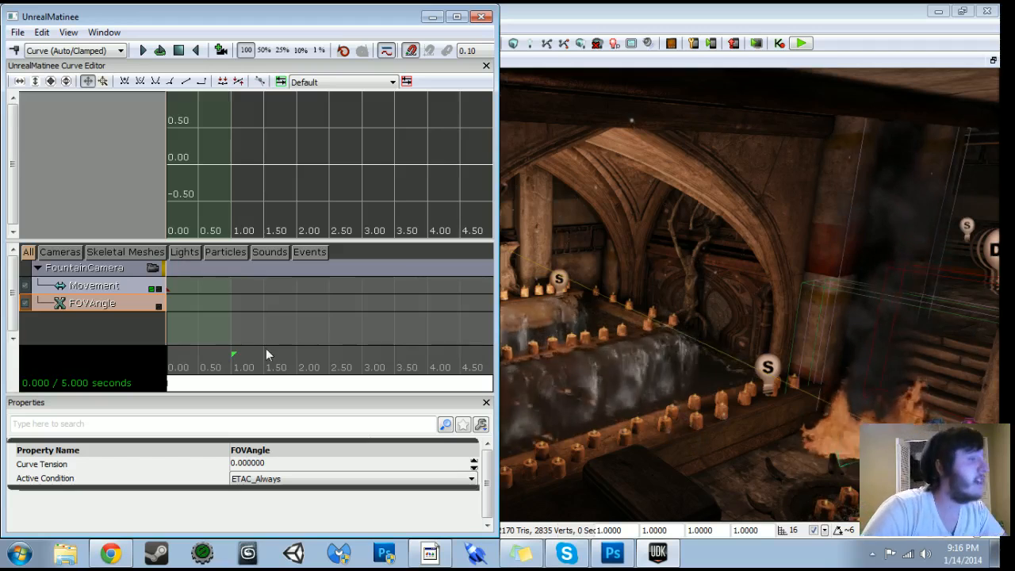
- Extend the Matinee's length to 6 seconds and stretch the loop section's end to match
{"action": "scroll", "coordinate": [266, 348], "scroll_direction": "down", "scroll_amount": 3}
{"action": "scroll", "coordinate": [328, 385], "scroll_direction": "down", "scroll_amount": 2}
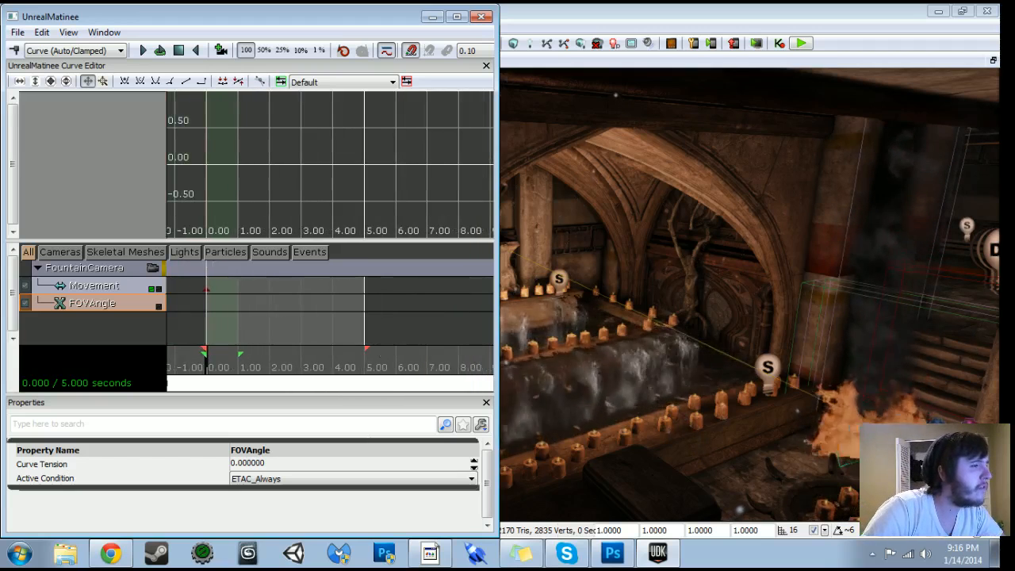
{"action": "left_click_drag", "start_coordinate": [367, 349], "coordinate": [398, 349]}
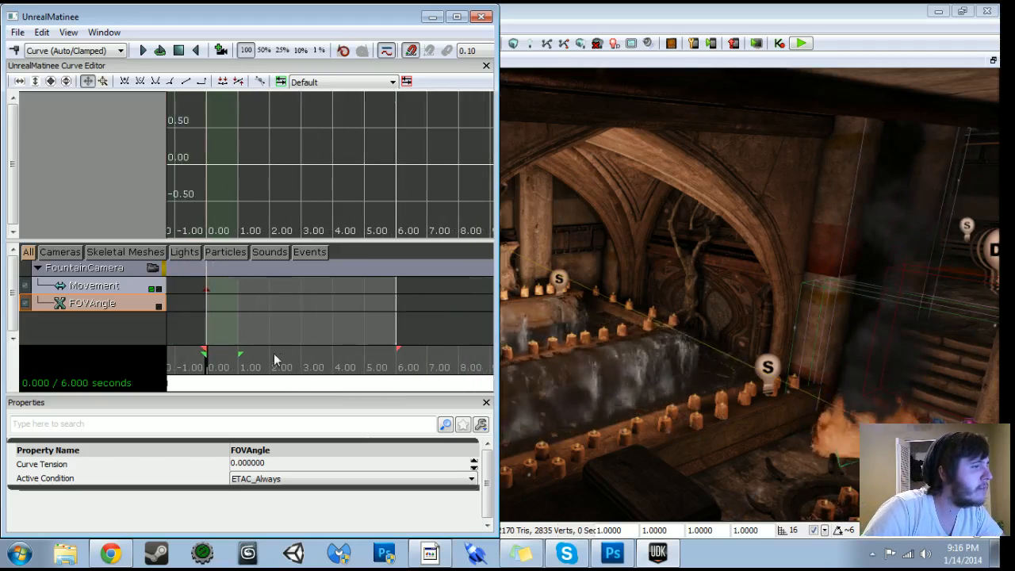
{"action": "left_click_drag", "start_coordinate": [240, 353], "coordinate": [397, 350]}
- Add a key at 6.00 s on FountainCamera's Movement track, deleting the stray key placed on the FOVAngle track
{"action": "left_click_drag", "start_coordinate": [196, 375], "coordinate": [402, 371]}
{"action": "key", "text": "Return"}
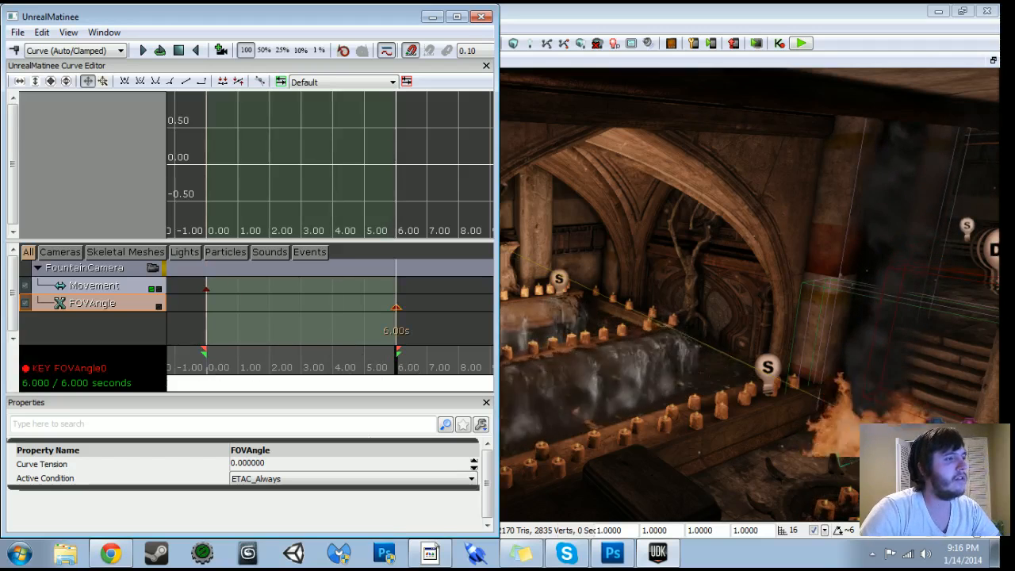
{"action": "key", "text": "Delete"}
{"action": "left_click", "coordinate": [140, 293]}
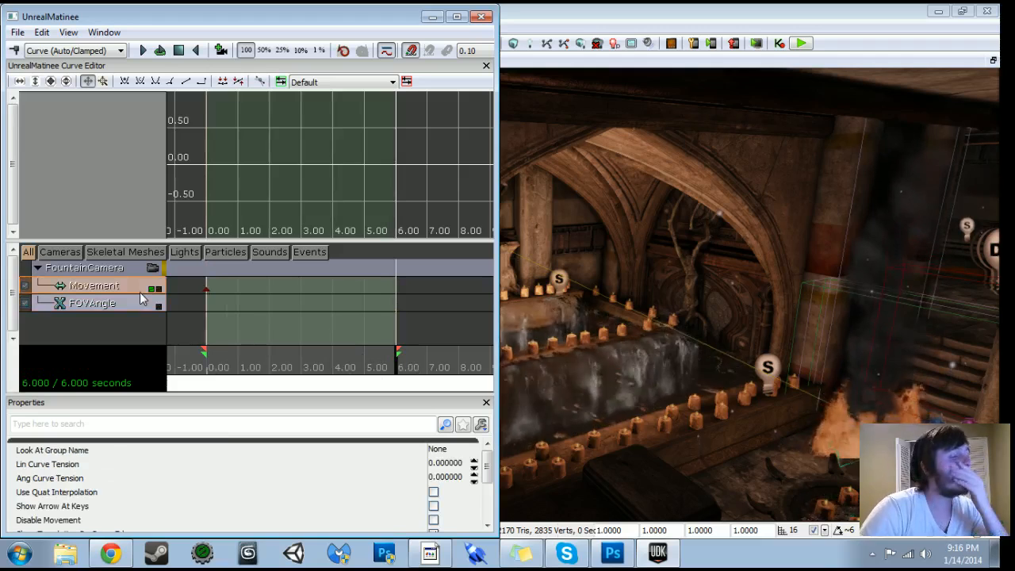
{"action": "key", "text": "Return"}
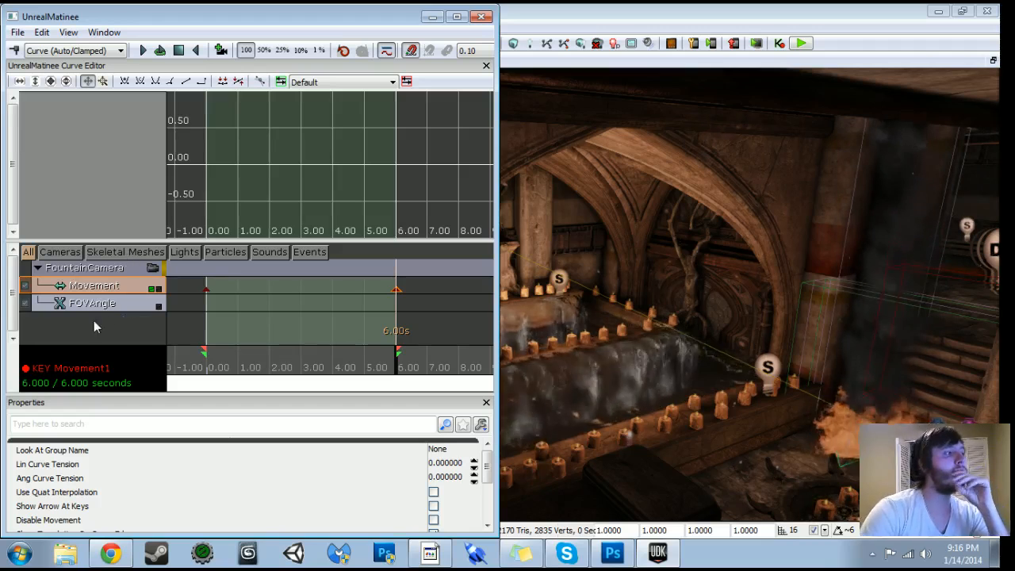
- Add a director group and key a cut to FountainCamera at 0 seconds on its Director track
{"action": "left_click", "coordinate": [36, 269]}
{"action": "right_click", "coordinate": [62, 296]}
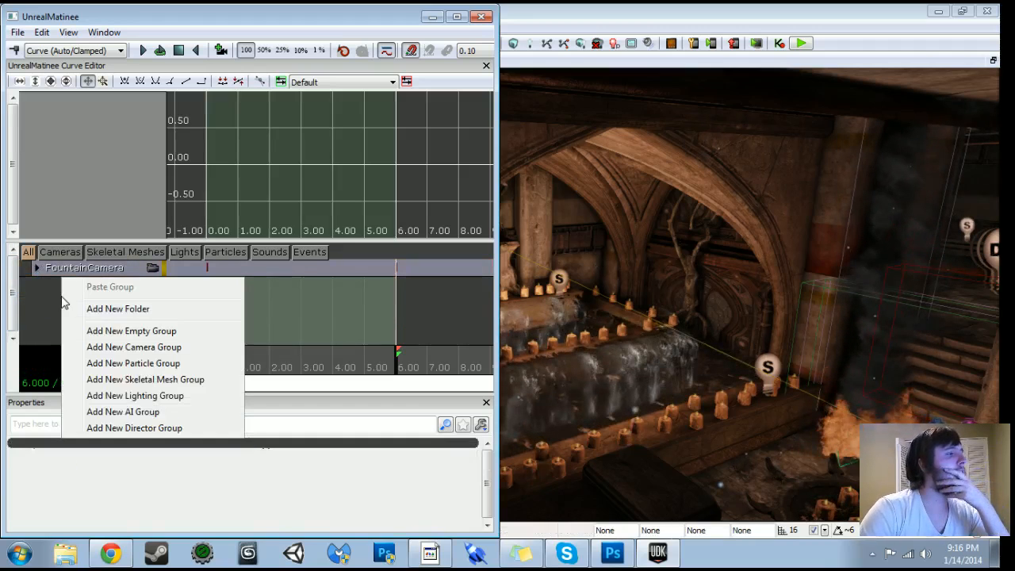
{"action": "left_click", "coordinate": [137, 431]}
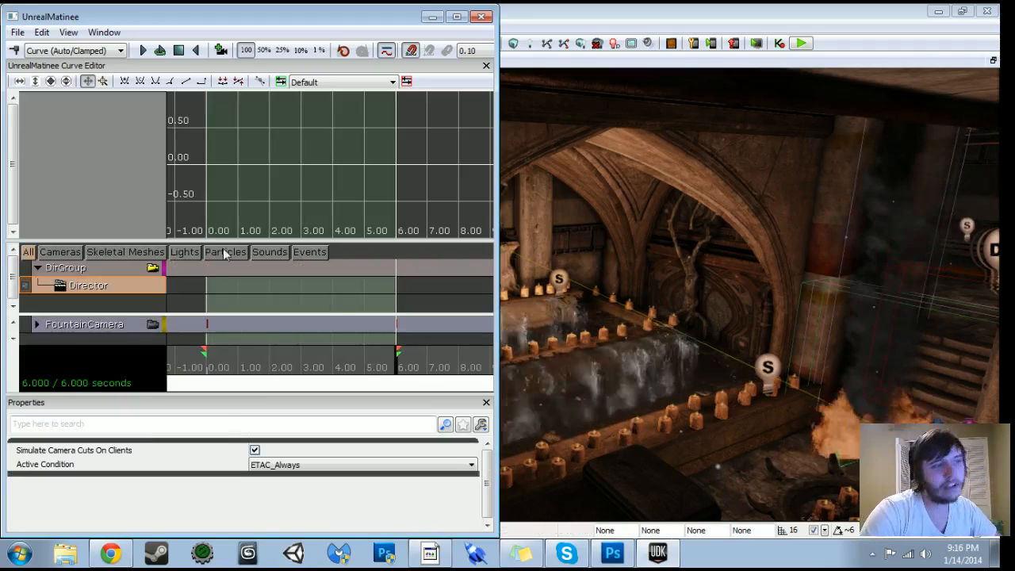
{"action": "left_click_drag", "start_coordinate": [403, 366], "coordinate": [182, 365]}
{"action": "key", "text": "Return"}
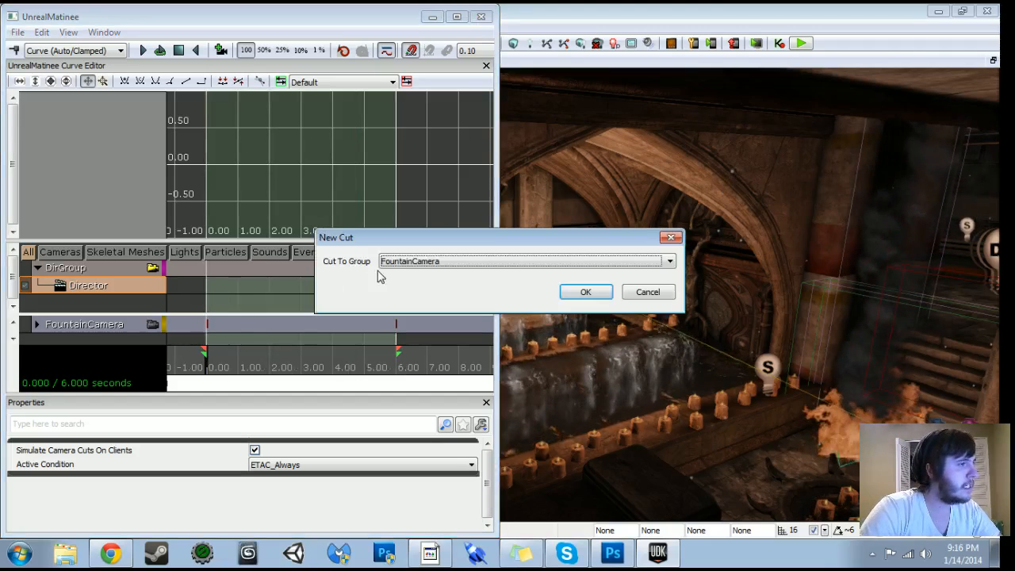
{"action": "left_click", "coordinate": [564, 293]}
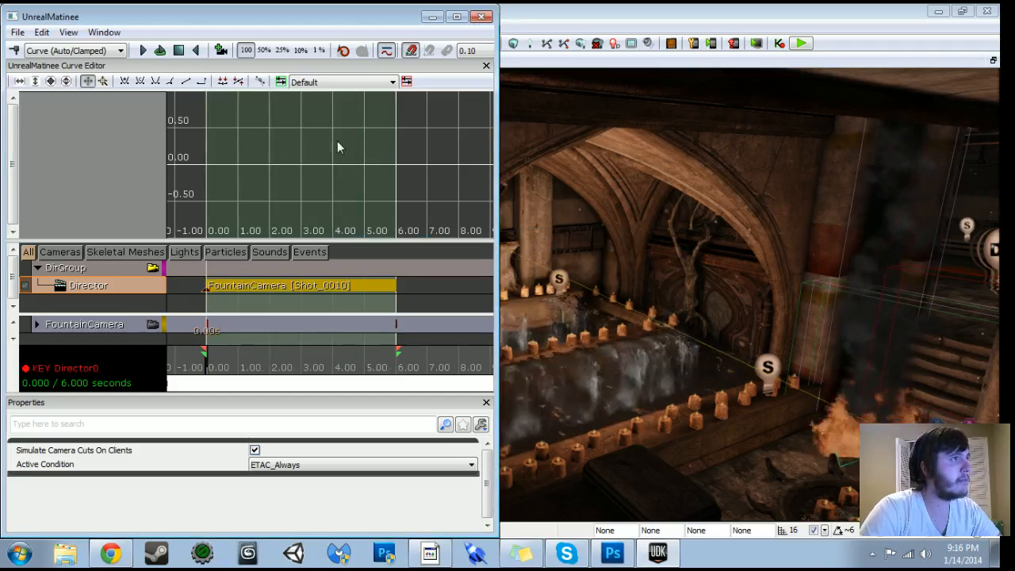
- Play the Matinee to preview the FountainCamera shot in the viewport, and close the Matinee editor
{"action": "left_click", "coordinate": [143, 50]}
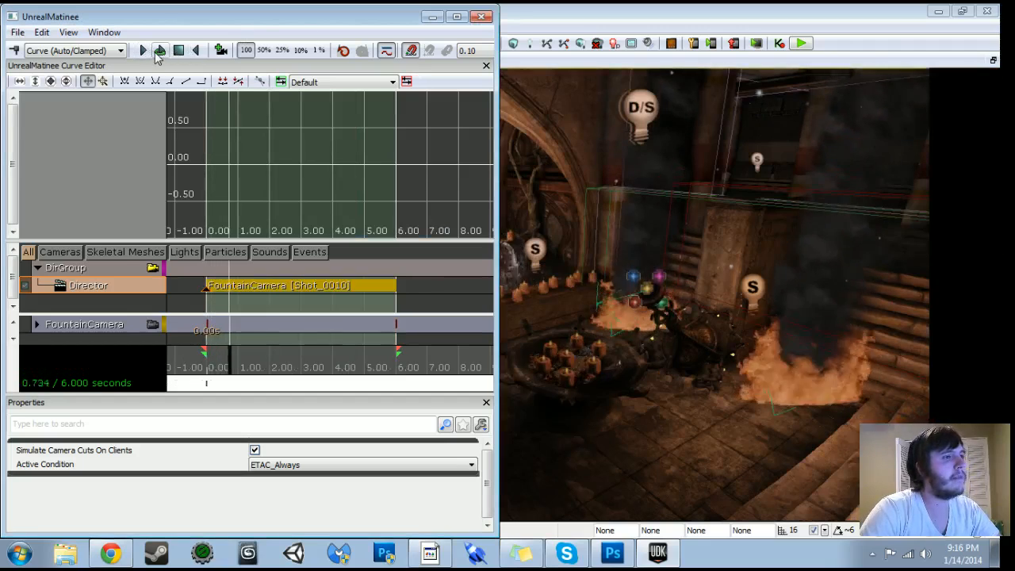
{"action": "left_click", "coordinate": [432, 16]}
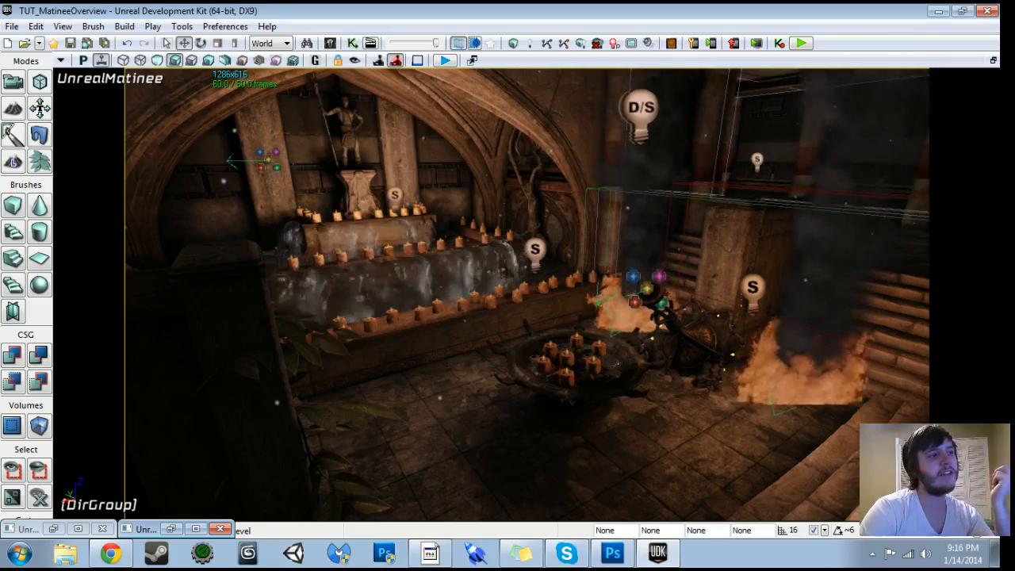
{"action": "left_click", "coordinate": [351, 43]}
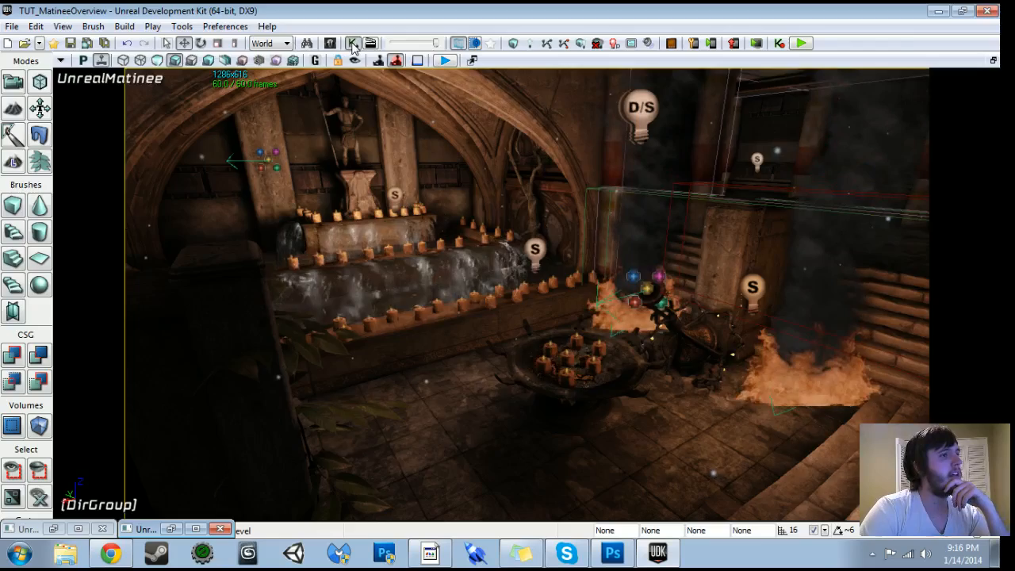
{"action": "left_click", "coordinate": [938, 11]}
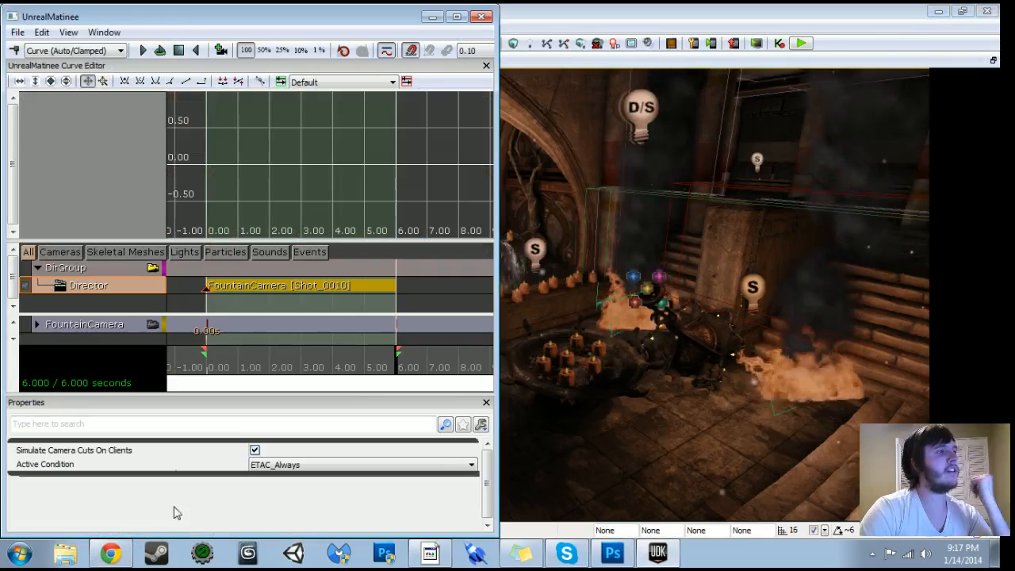
{"action": "left_click", "coordinate": [37, 268]}
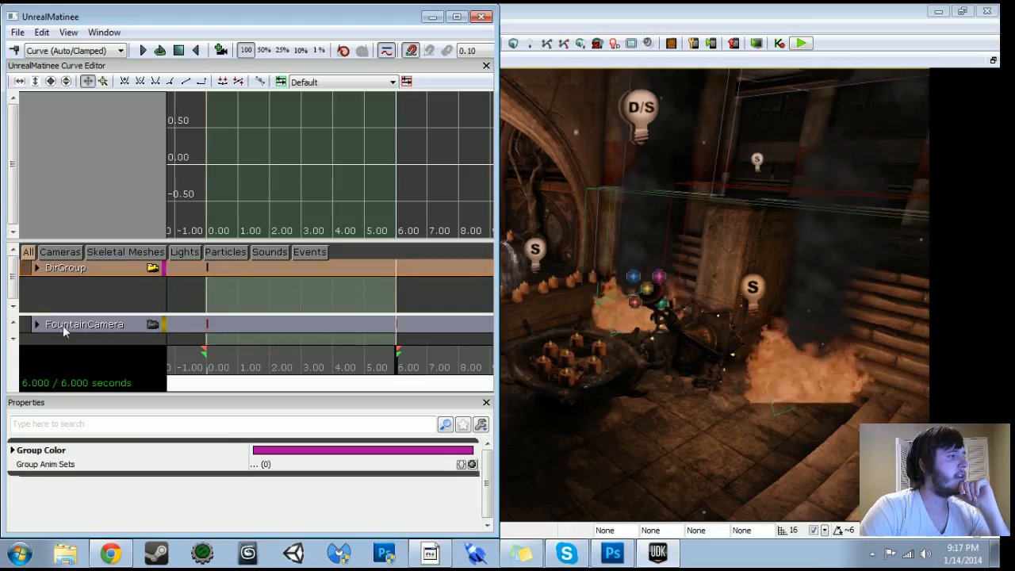
{"action": "left_click", "coordinate": [481, 17]}
{"action": "right_click_drag", "start_coordinate": [508, 294], "coordinate": [555, 293]}
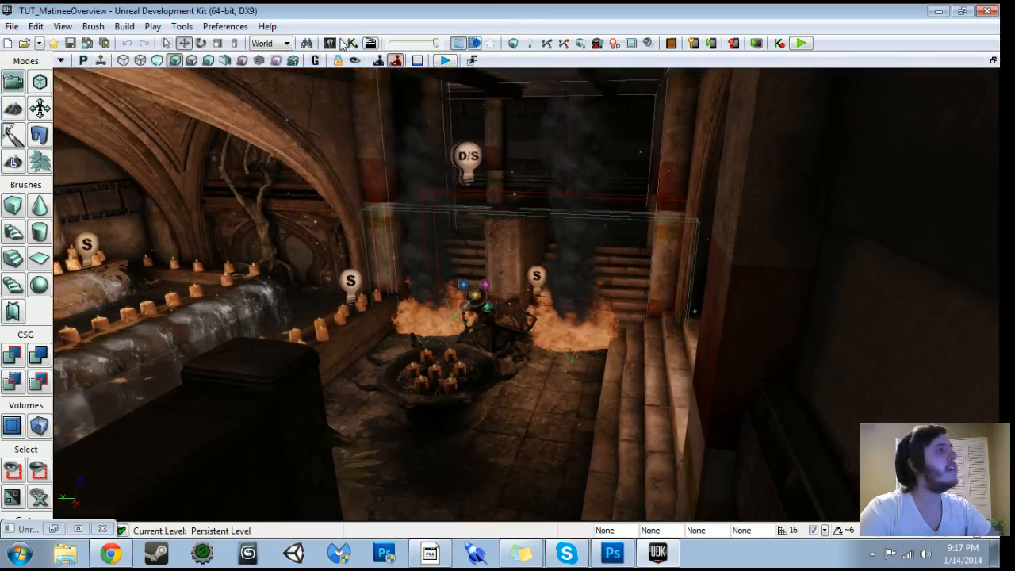
- Reopen Kismet and duplicate the Activate Remote Event "Spinning_Ring" action beside the original
{"action": "left_click", "coordinate": [353, 43]}
{"action": "left_click_drag", "start_coordinate": [564, 237], "coordinate": [471, 262]}
{"action": "scroll", "coordinate": [471, 261], "scroll_direction": "up", "scroll_amount": 3}
{"action": "left_click", "coordinate": [485, 176]}
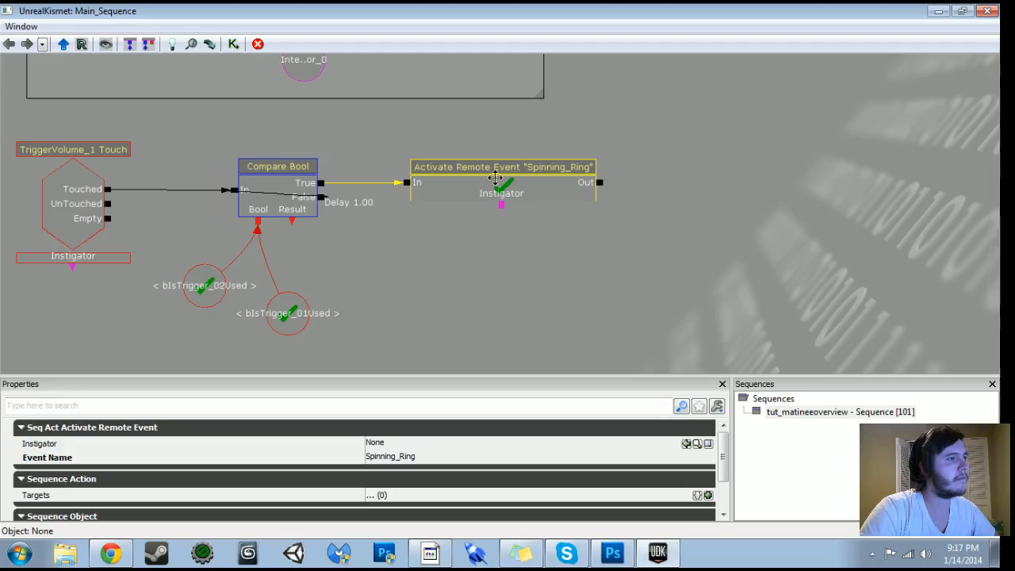
{"action": "scroll", "coordinate": [532, 257], "scroll_direction": "down", "scroll_amount": 1}
{"action": "left_click_drag", "start_coordinate": [663, 217], "coordinate": [575, 225]}
{"action": "left_click", "coordinate": [412, 216]}
{"action": "key", "text": "ctrl+c"}
{"action": "key", "text": "ctrl+v"}
- Set the copied action's event name to Cut-Scene and link the Spinning_Ring action's Out to its In
{"action": "left_click", "coordinate": [429, 457]}
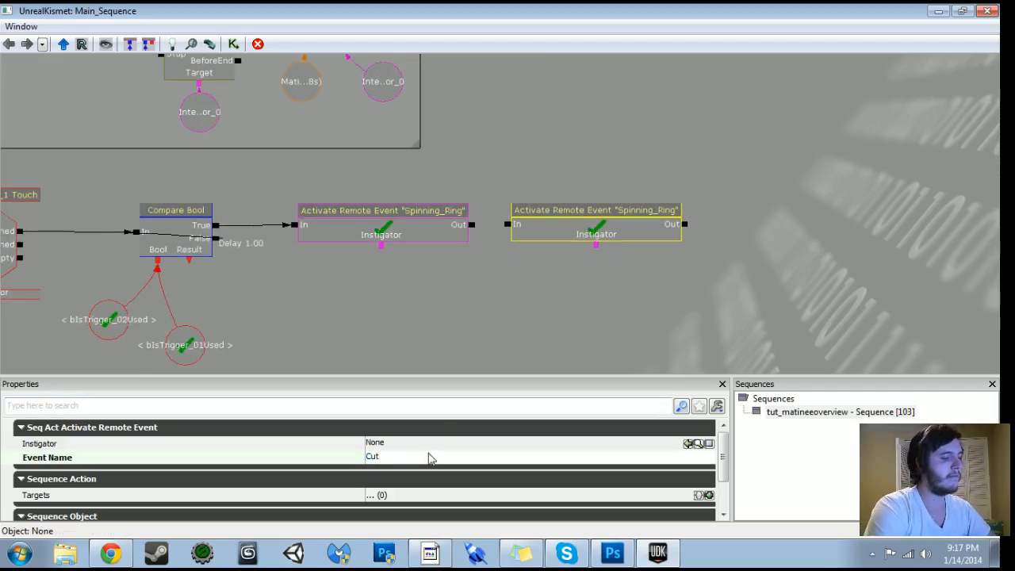
{"action": "key", "text": "Return"}
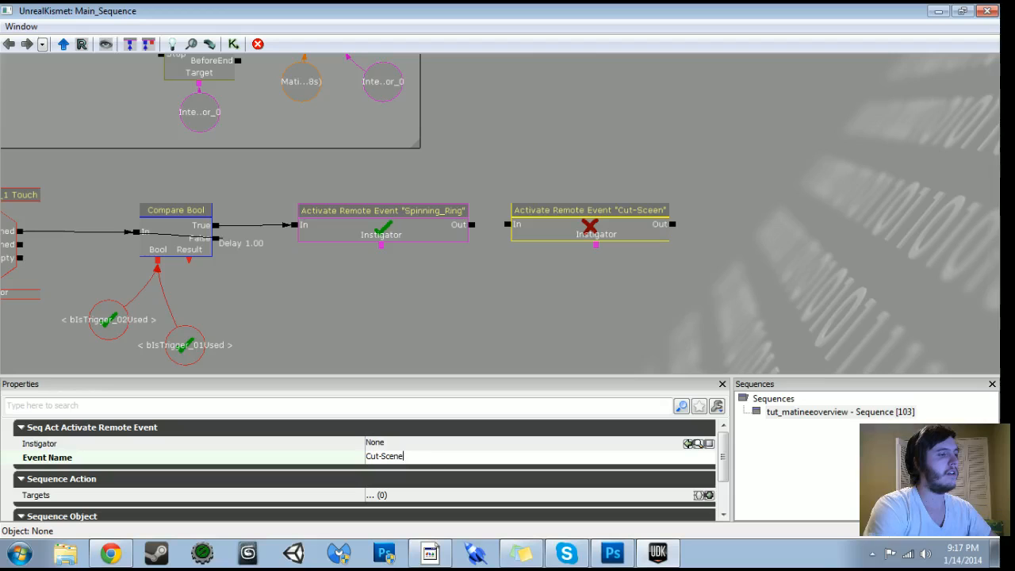
{"action": "left_click_drag", "start_coordinate": [472, 225], "coordinate": [495, 229]}
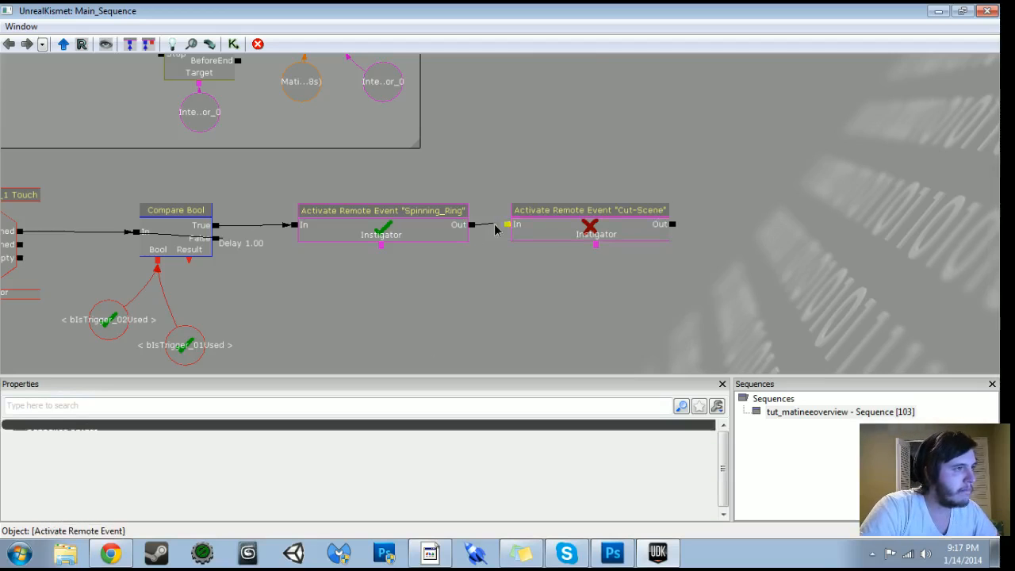
{"action": "left_click", "coordinate": [595, 230]}
- Duplicate the Remote Event "Spinning_Ring", place the copy below the trigger volume touch sequence, and break its output links
{"action": "scroll", "coordinate": [529, 290], "scroll_direction": "down", "scroll_amount": 3}
{"action": "left_click_drag", "start_coordinate": [296, 307], "coordinate": [436, 205]}
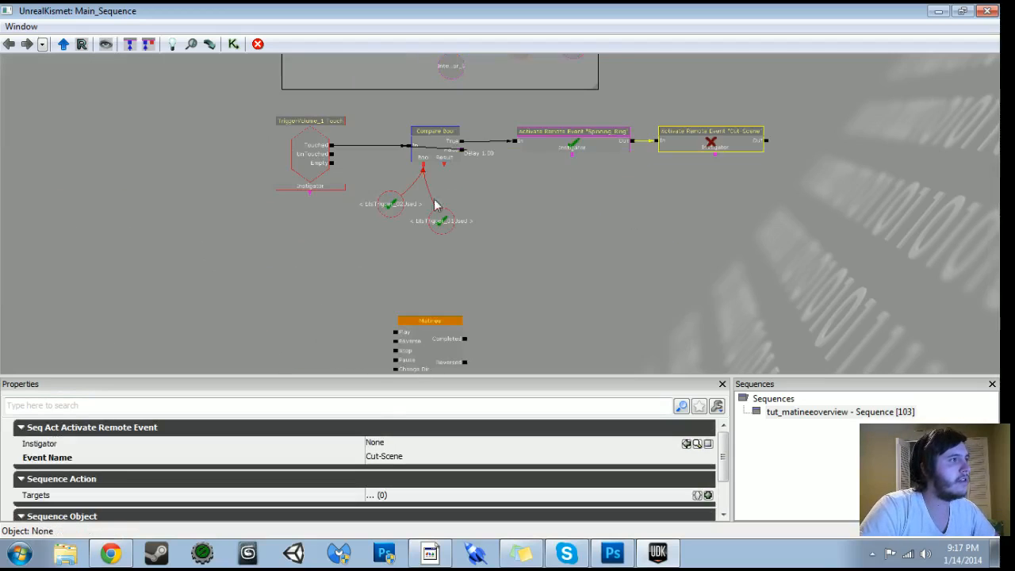
{"action": "left_click_drag", "start_coordinate": [353, 193], "coordinate": [340, 354]}
{"action": "left_click", "coordinate": [327, 136]}
{"action": "key", "text": "ctrl+c"}
{"action": "key", "text": "ctrl+v"}
{"action": "left_click_drag", "start_coordinate": [338, 209], "coordinate": [395, 102]}
{"action": "left_click_drag", "start_coordinate": [603, 138], "coordinate": [373, 284], "text": "ctrl"}
{"action": "scroll", "coordinate": [358, 289], "scroll_direction": "up", "scroll_amount": 3}
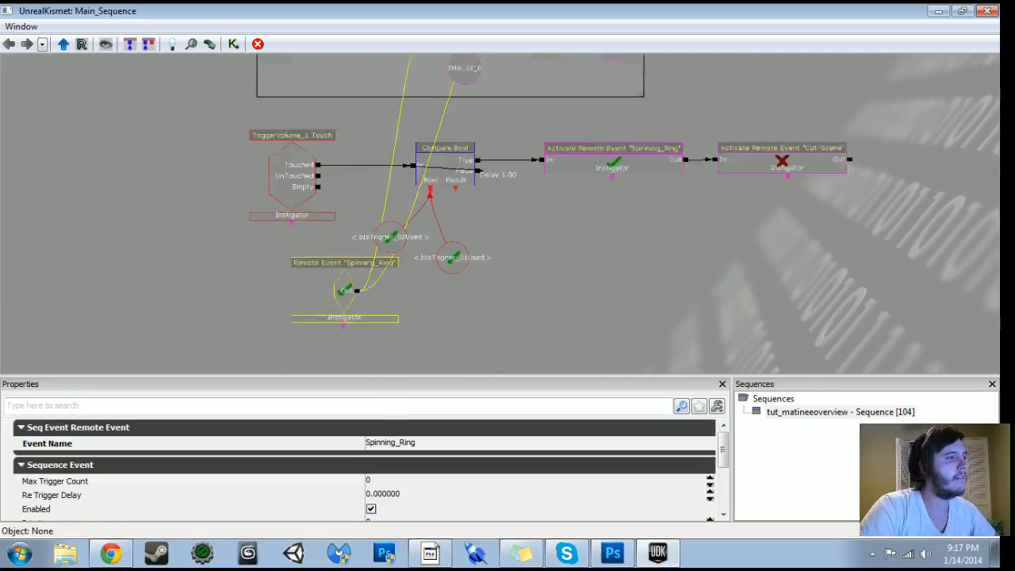
{"action": "left_click", "coordinate": [336, 301], "text": "alt"}
- Rename the copied remote event to Cut-Scene and refresh the matching Activate Remote Event action
{"action": "left_click", "coordinate": [824, 158]}
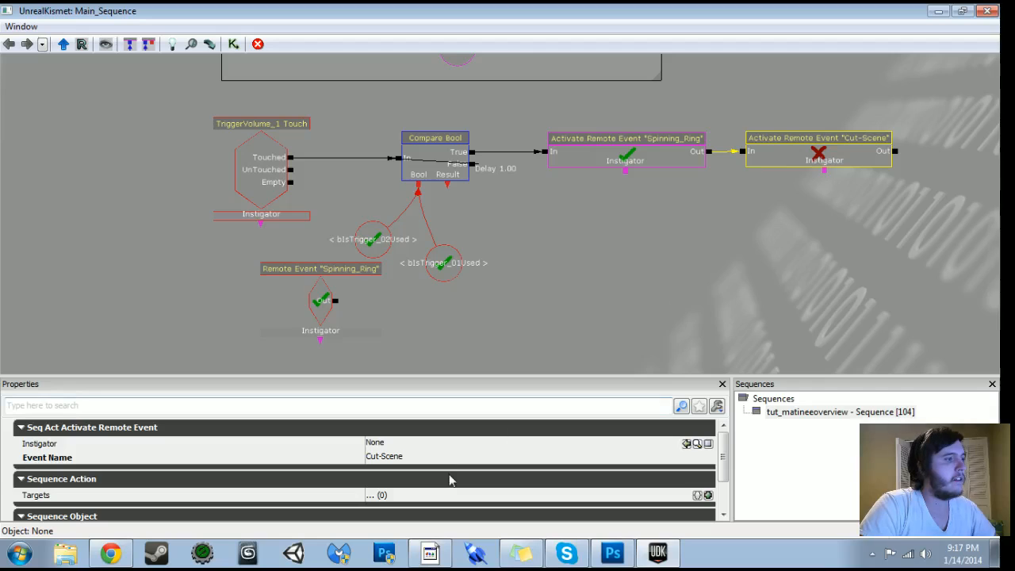
{"action": "left_click", "coordinate": [448, 463]}
{"action": "left_click", "coordinate": [341, 331]}
{"action": "left_click", "coordinate": [393, 443]}
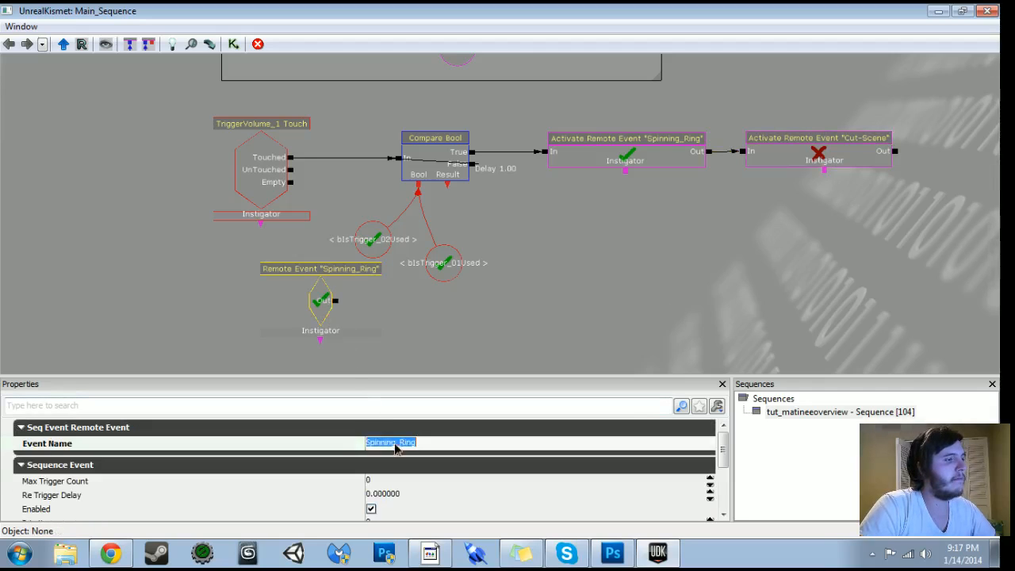
{"action": "key", "text": "Return"}
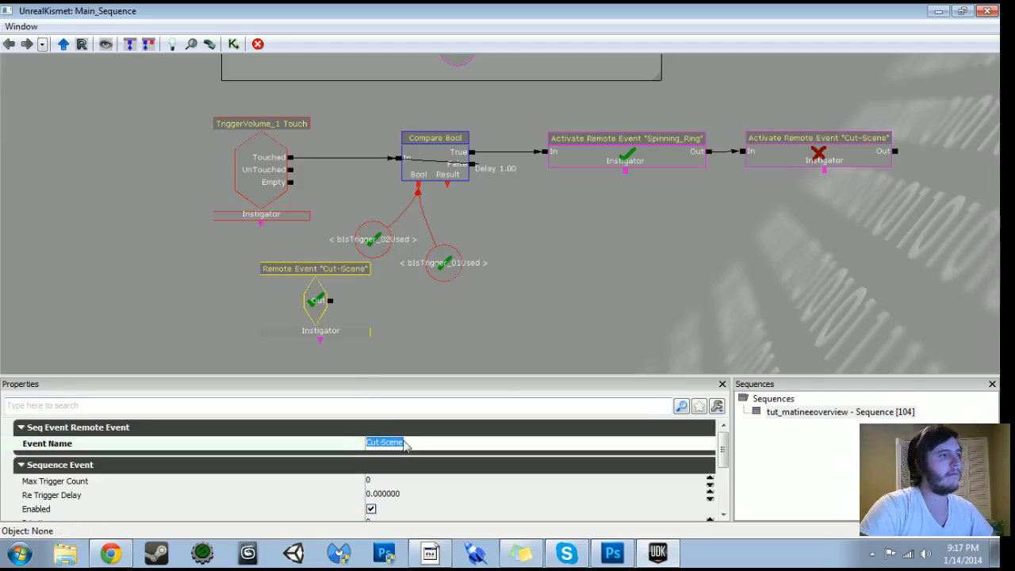
{"action": "left_click", "coordinate": [849, 141]}
{"action": "left_click", "coordinate": [847, 141], "text": "ctrl"}
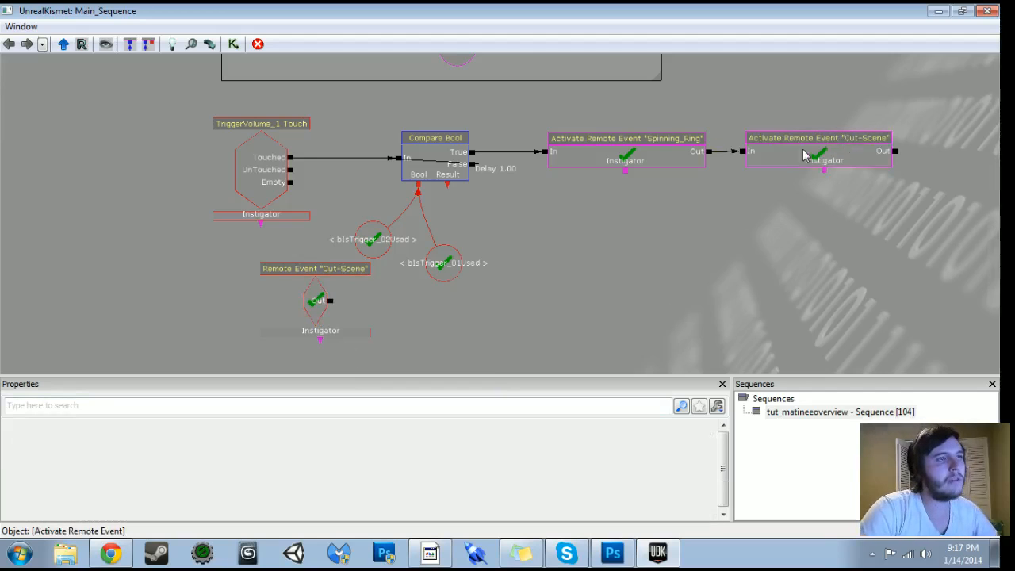
{"action": "left_click", "coordinate": [805, 154]}
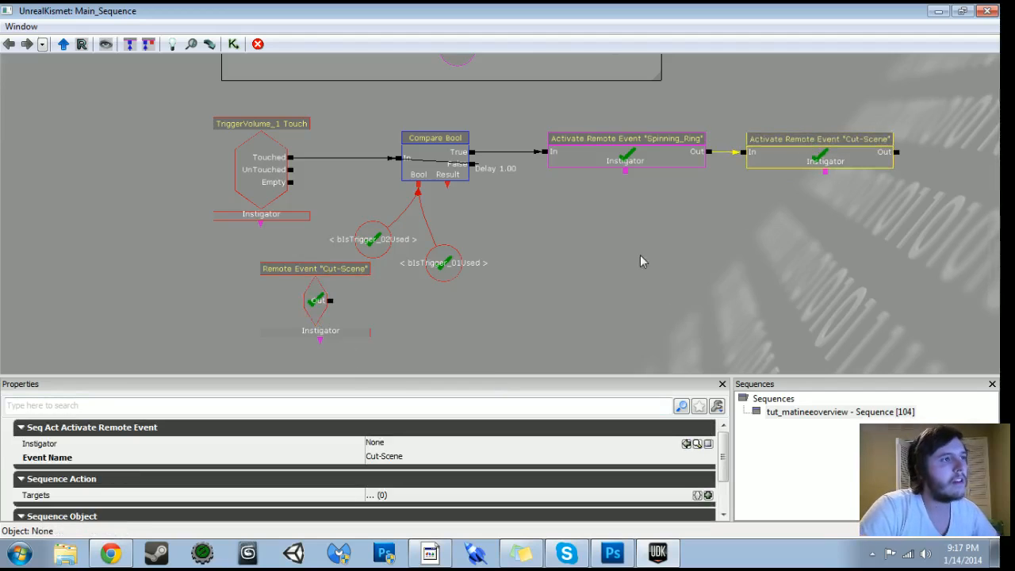
- Move the Cut-Scene remote event beside the camera Matinee, connect its Out to Play, and align the link
{"action": "scroll", "coordinate": [542, 163], "scroll_direction": "down", "scroll_amount": 3}
{"action": "left_click", "coordinate": [435, 177]}
{"action": "left_click_drag", "start_coordinate": [435, 176], "coordinate": [450, 212], "text": "ctrl"}
{"action": "scroll", "coordinate": [403, 262], "scroll_direction": "up", "scroll_amount": 4}
{"action": "mouse_move", "coordinate": [343, 206]}
{"action": "left_mouse_down", "text": "ctrl"}
{"action": "mouse_move", "coordinate": [339, 221]}
{"action": "mouse_move", "coordinate": [498, 213]}
{"action": "left_mouse_up", "text": "ctrl"}
{"action": "left_click", "coordinate": [336, 220]}
{"action": "left_click_drag", "start_coordinate": [335, 219], "coordinate": [334, 214], "text": "ctrl"}
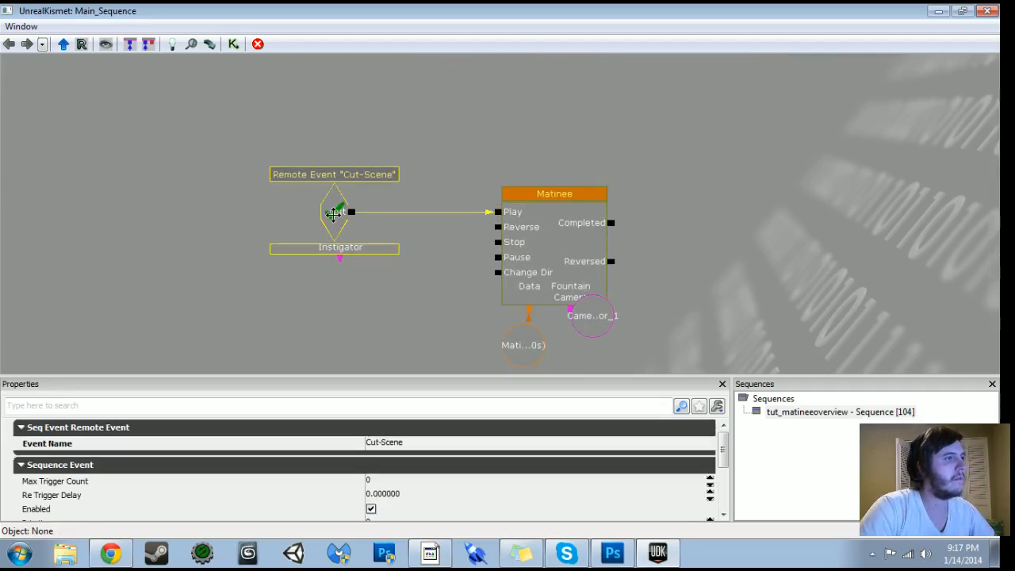
- Play-test the level from the floor near the stairs: walk up to the generators, use the trigger, check the cut-scene, and exit
{"action": "left_click", "coordinate": [936, 11]}
{"action": "right_click_drag", "start_coordinate": [569, 348], "coordinate": [570, 388]}
{"action": "right_click", "coordinate": [569, 388]}
{"action": "left_click", "coordinate": [625, 380]}
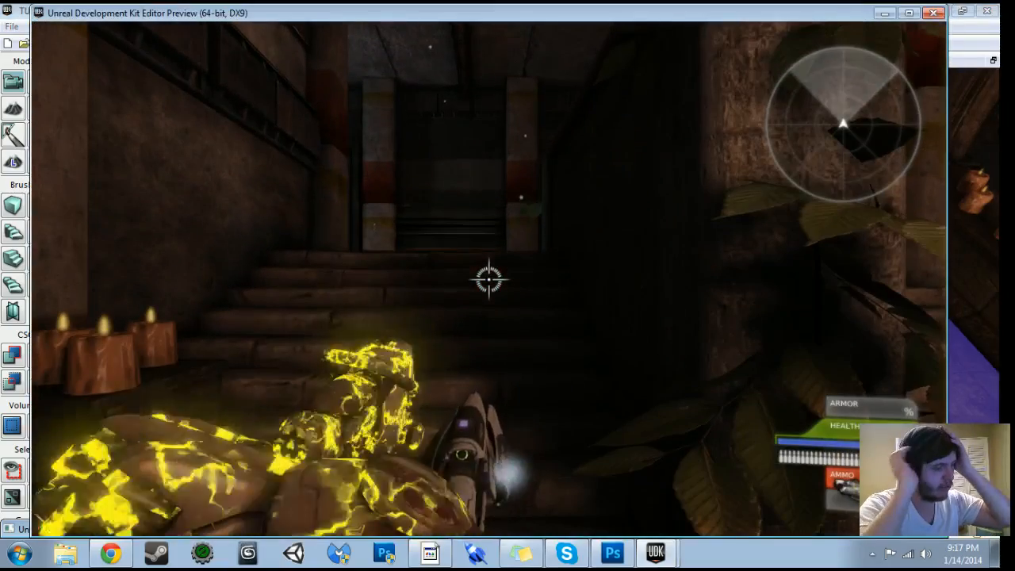
{"action": "key", "text": "w"}
{"action": "key", "text": "w"}
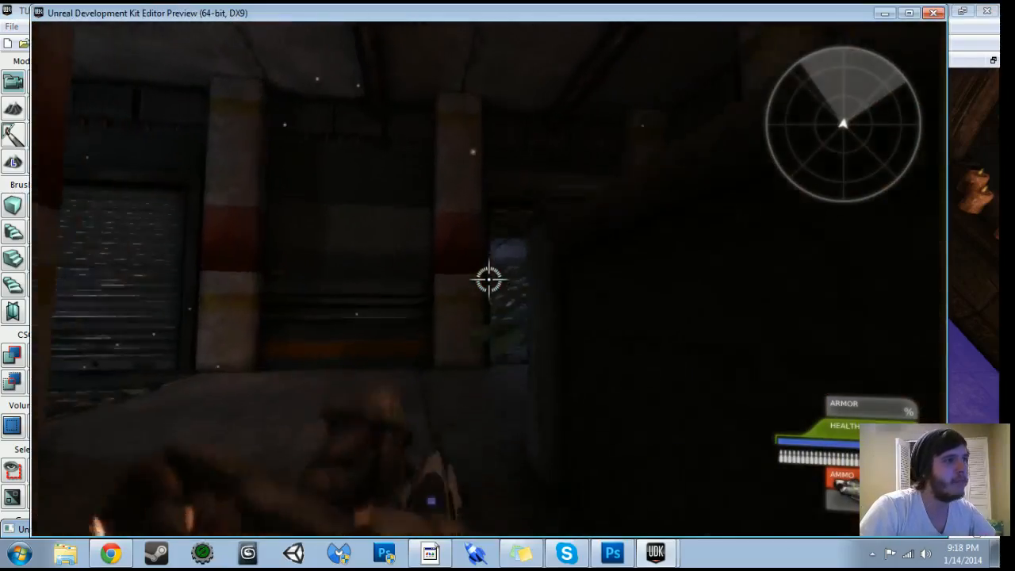
{"action": "key", "text": "w"}
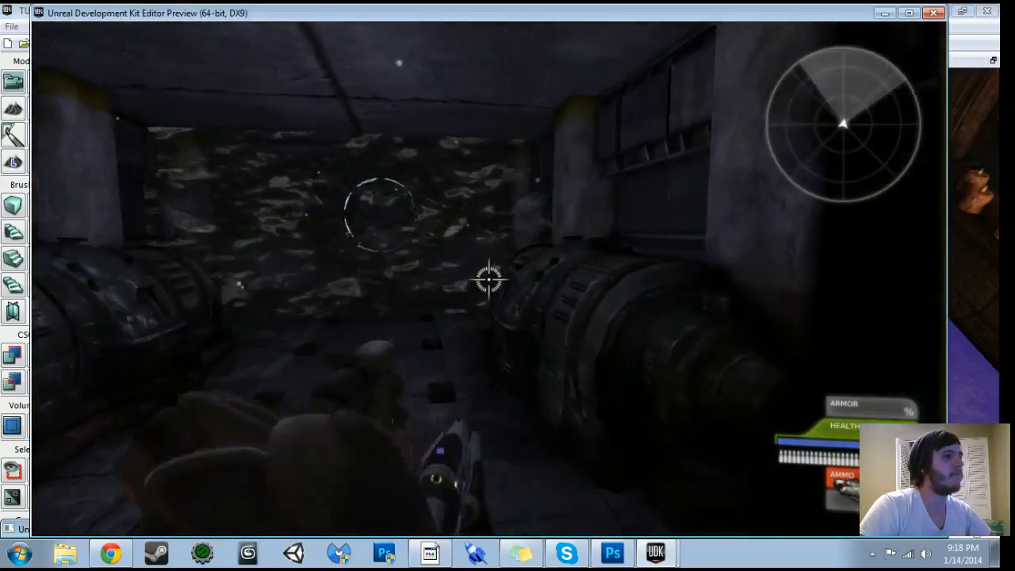
{"action": "key", "text": "e"}
{"action": "key", "text": "w"}
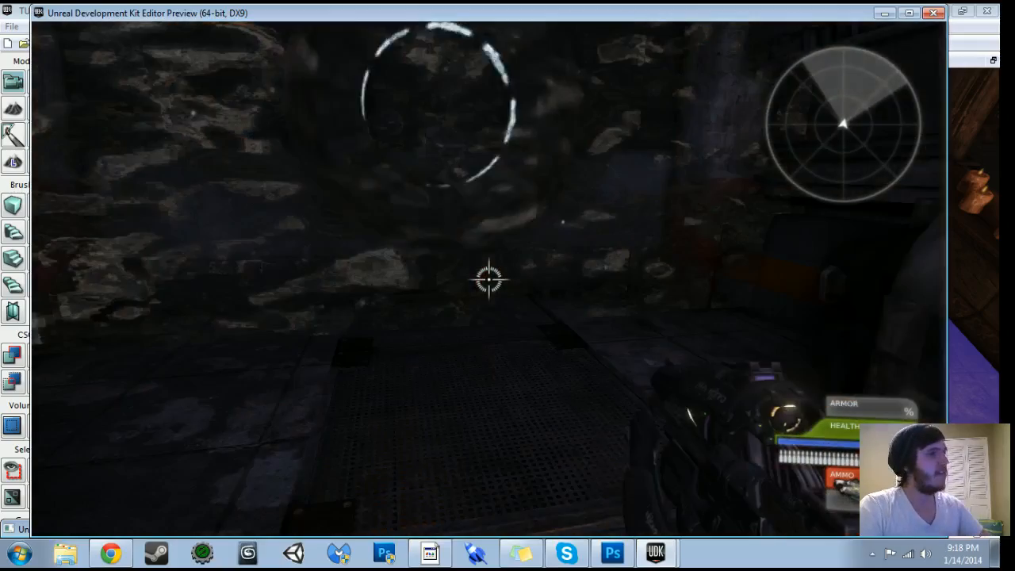
{"action": "key", "text": "w"}
{"action": "key", "text": "w"}
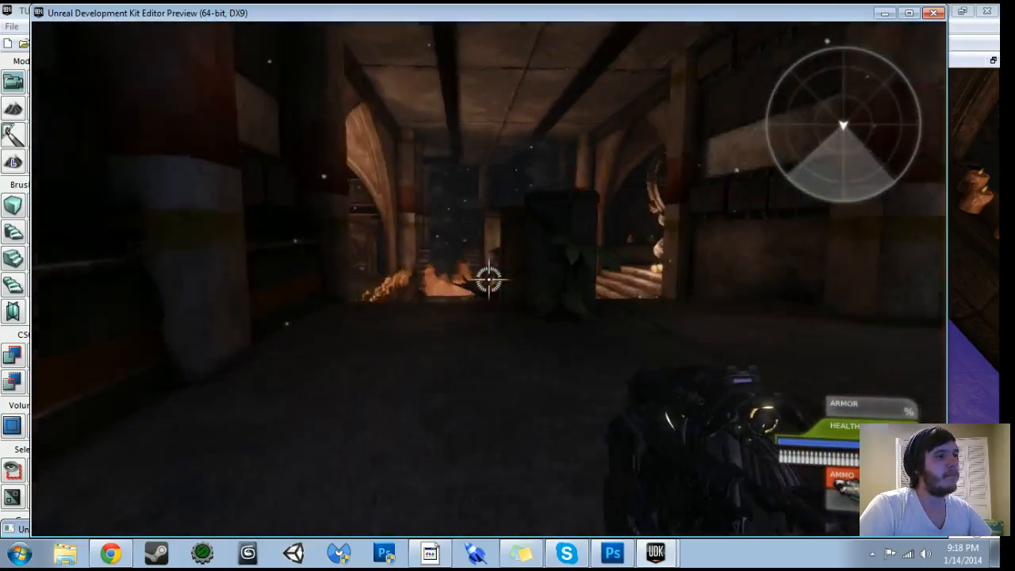
{"action": "key", "text": "Escape"}
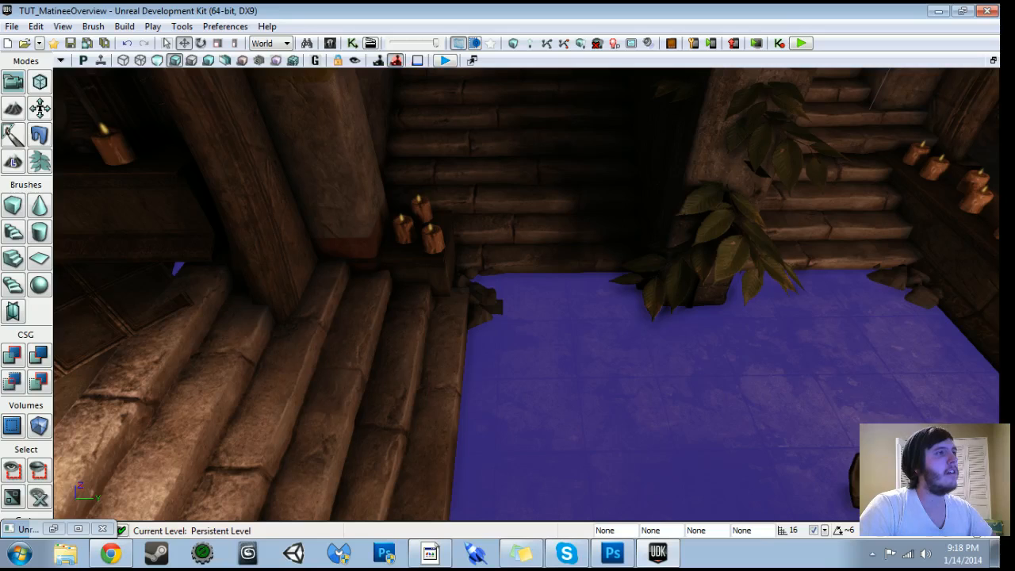
- Reopen Kismet, break the link from the Cut-Scene remote event to the Matinee, and move the event away to make room
{"action": "left_click", "coordinate": [351, 43]}
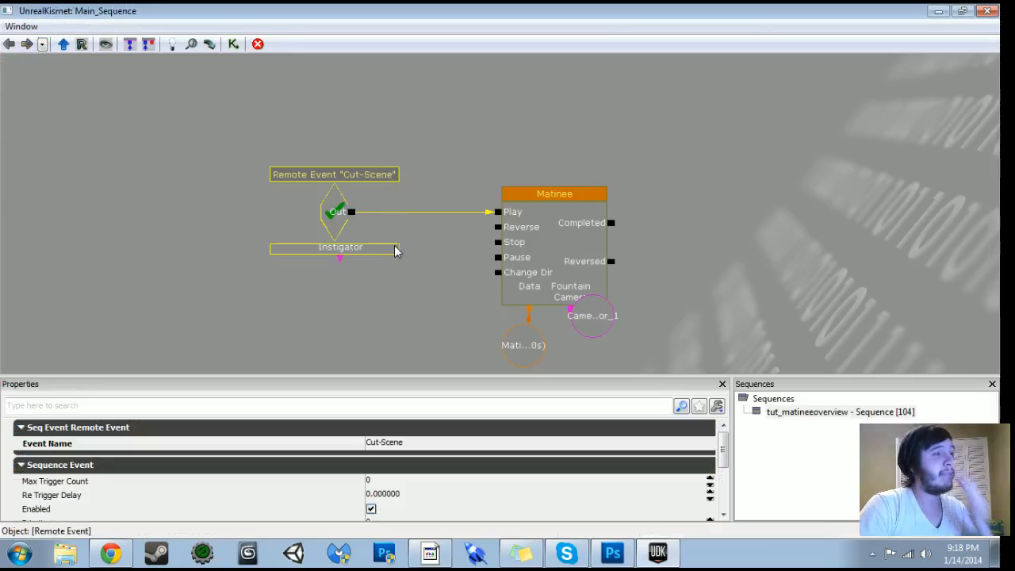
{"action": "left_click", "coordinate": [350, 213], "text": "alt"}
{"action": "left_click_drag", "start_coordinate": [342, 215], "coordinate": [228, 212], "text": "ctrl"}
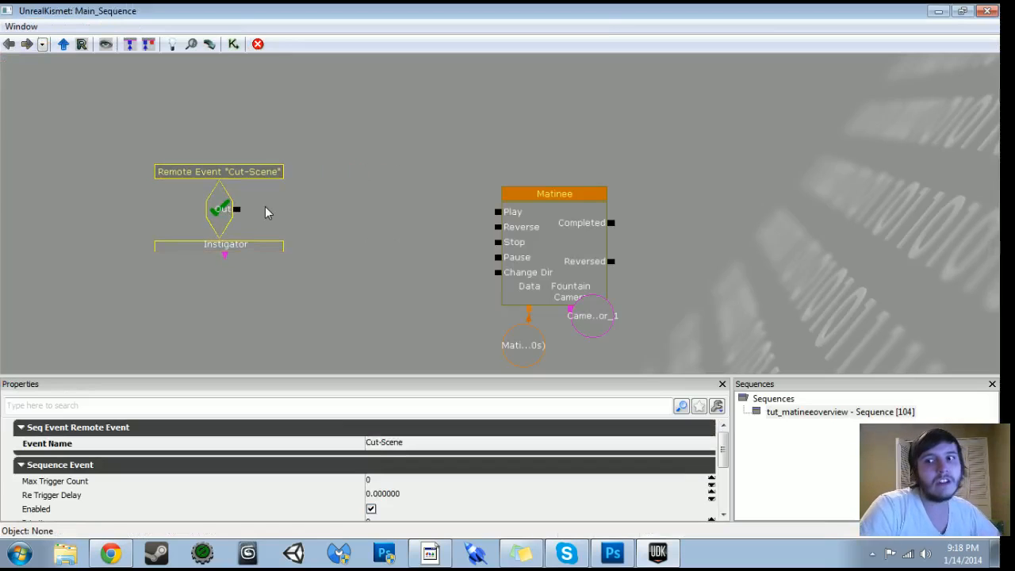
- Add a Toggle Cinematic Mode action between the Cut-Scene remote event and the Matinee, and link the event's Out to its Enable
{"action": "right_click", "coordinate": [284, 204]}
{"action": "mouse_move", "coordinate": [352, 193]}
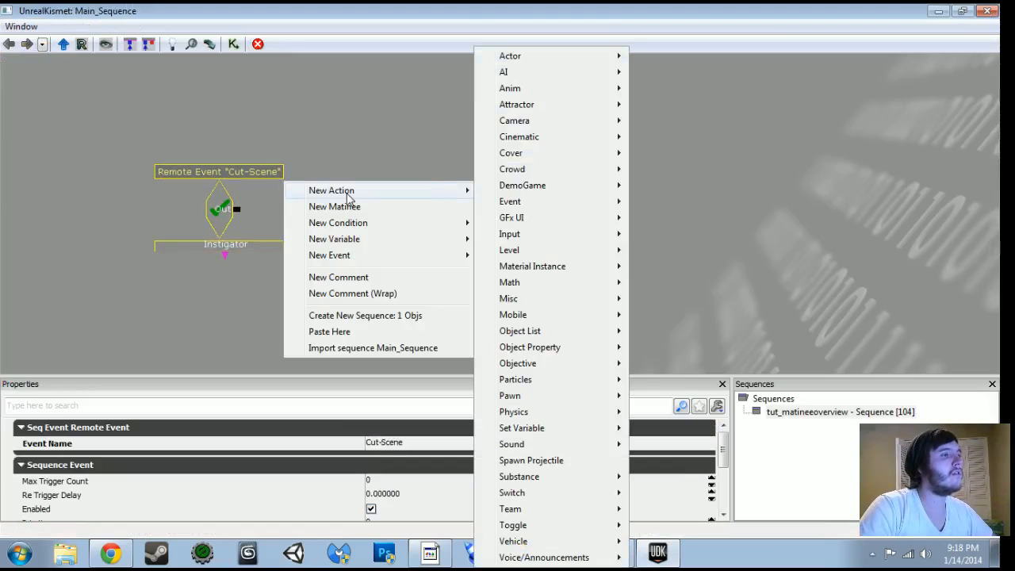
{"action": "mouse_move", "coordinate": [559, 304]}
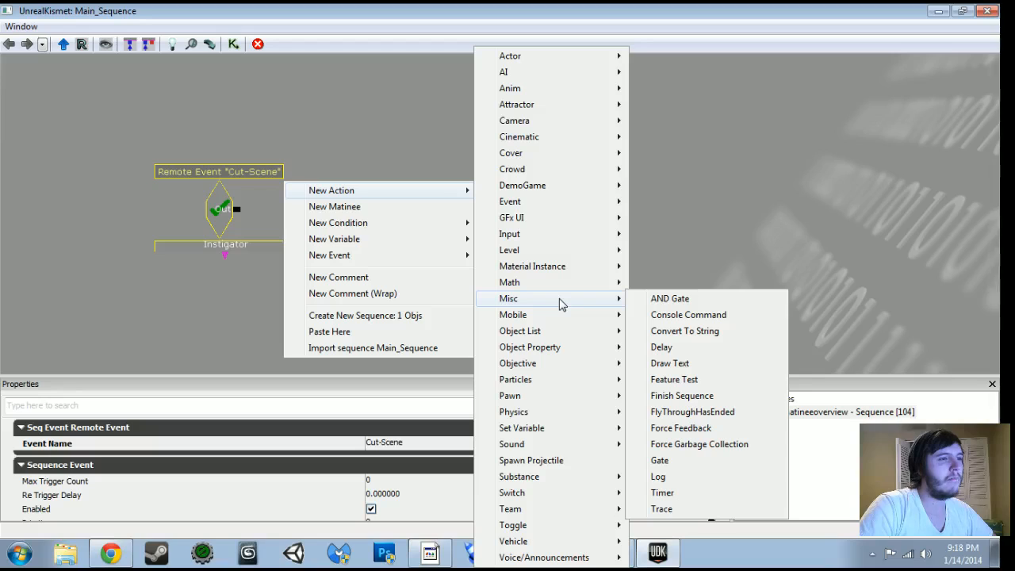
{"action": "mouse_move", "coordinate": [557, 56]}
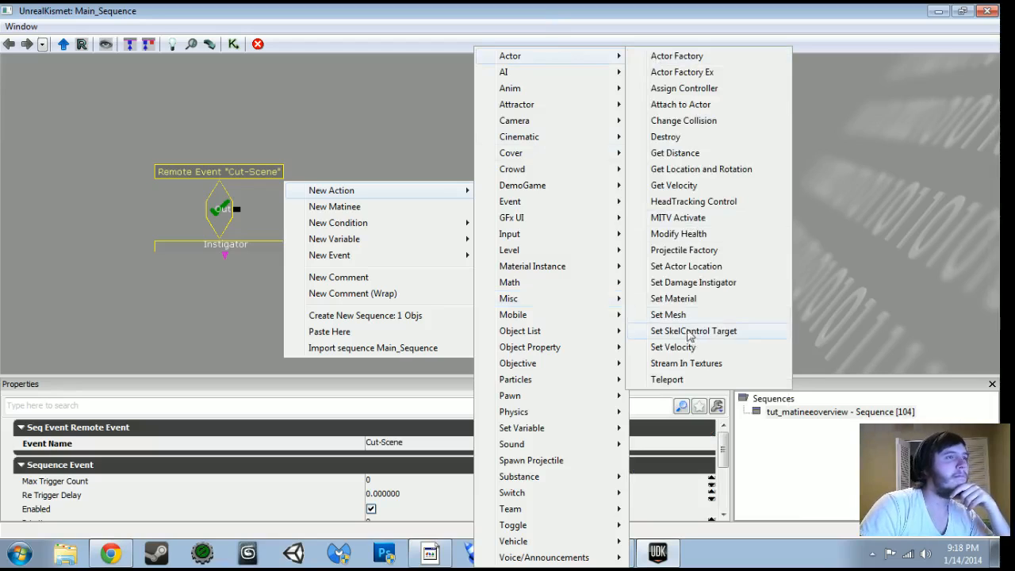
{"action": "mouse_move", "coordinate": [536, 528]}
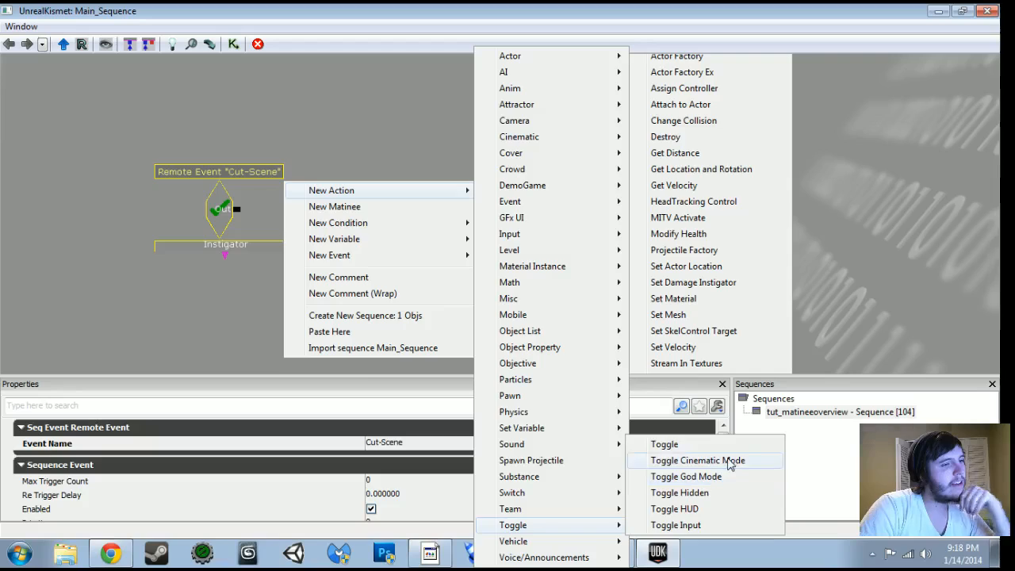
{"action": "left_click", "coordinate": [698, 460]}
{"action": "left_click_drag", "start_coordinate": [382, 236], "coordinate": [389, 225]}
{"action": "left_click_drag", "start_coordinate": [237, 209], "coordinate": [322, 206]}
{"action": "left_click_drag", "start_coordinate": [388, 205], "coordinate": [389, 209]}
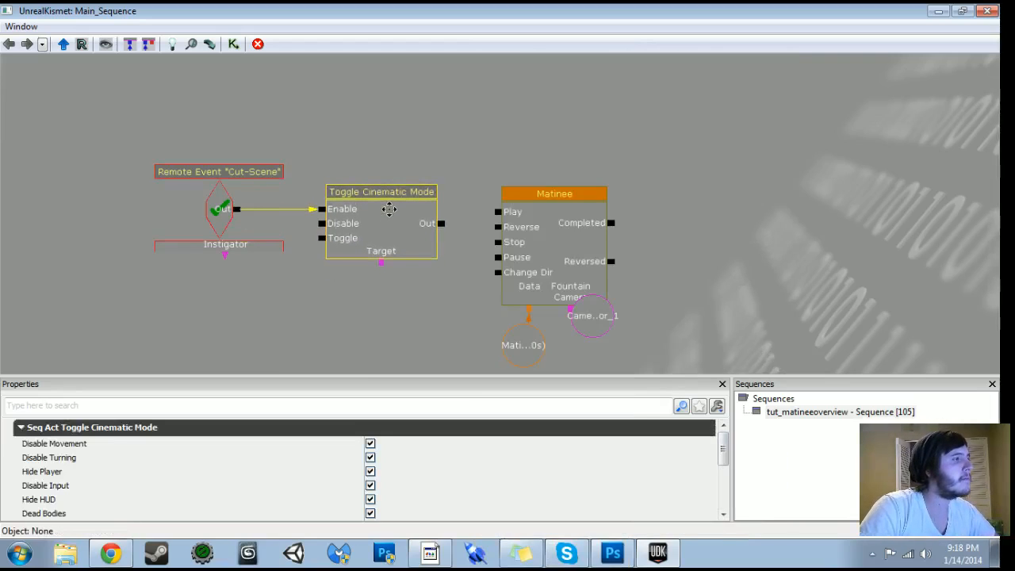
- Attach a Player variable to the Toggle Cinematic Mode target, connect its Out to the Matinee's Play, and straighten the link
{"action": "left_click", "coordinate": [380, 271]}
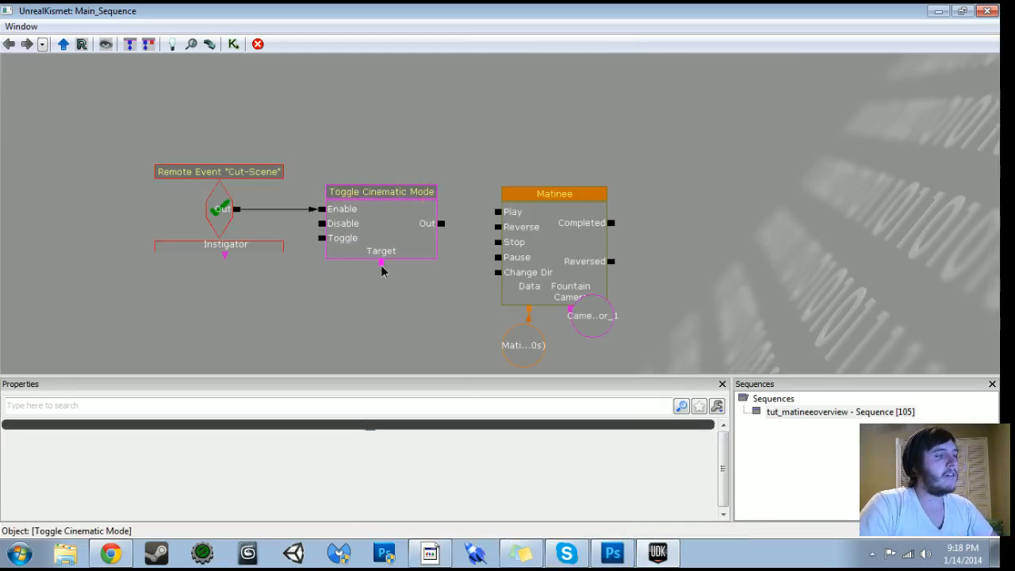
{"action": "left_click", "coordinate": [381, 269]}
{"action": "left_click", "coordinate": [371, 444]}
{"action": "left_click_drag", "start_coordinate": [401, 281], "coordinate": [380, 292]}
{"action": "left_click_drag", "start_coordinate": [441, 223], "coordinate": [497, 213]}
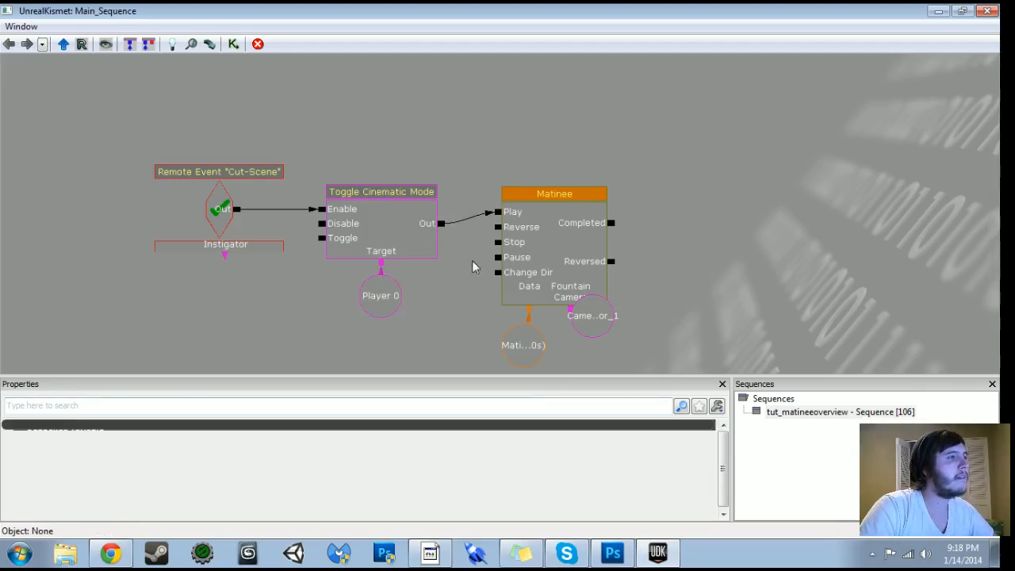
{"action": "left_click_drag", "start_coordinate": [473, 263], "coordinate": [410, 249]}
{"action": "left_click_drag", "start_coordinate": [410, 148], "coordinate": [530, 317], "text": "ctrl+alt"}
{"action": "left_click_drag", "start_coordinate": [481, 227], "coordinate": [482, 239], "text": "ctrl"}
{"action": "left_click", "coordinate": [613, 254]}
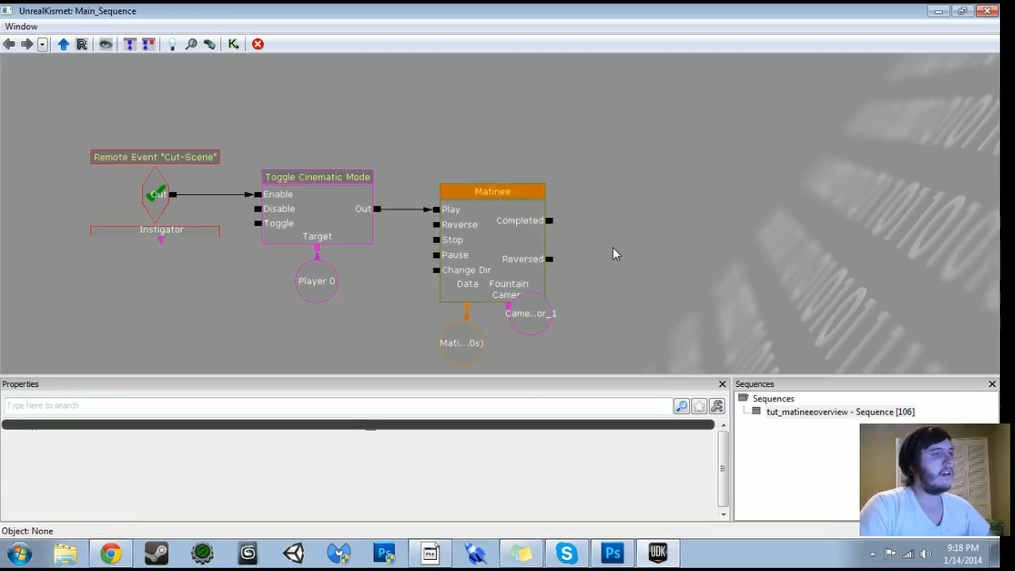
- Duplicate the Toggle Cinematic Mode action with its Player variable after the Matinee, and link the Matinee's Completed to the copy's Disable
{"action": "left_click", "coordinate": [351, 204]}
{"action": "left_click_drag", "start_coordinate": [283, 129], "coordinate": [243, 317], "text": "ctrl+alt"}
{"action": "key", "text": "ctrl+c"}
{"action": "key", "text": "ctrl+v"}
{"action": "left_click_drag", "start_coordinate": [442, 230], "coordinate": [639, 240], "text": "ctrl"}
{"action": "left_click", "coordinate": [566, 165], "text": "alt"}
{"action": "left_click", "coordinate": [490, 163]}
{"action": "left_click", "coordinate": [501, 220], "text": "ctrl"}
{"action": "left_click_drag", "start_coordinate": [407, 218], "coordinate": [517, 229]}
{"action": "left_click_drag", "start_coordinate": [475, 145], "coordinate": [648, 328], "text": "ctrl+alt"}
{"action": "left_click_drag", "start_coordinate": [576, 240], "coordinate": [599, 229], "text": "ctrl"}
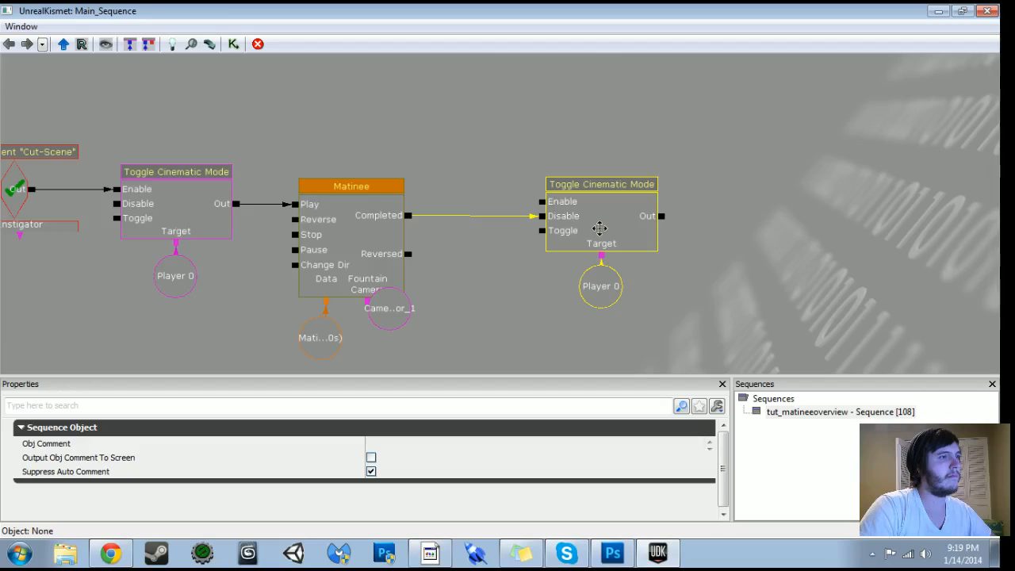
{"action": "left_click", "coordinate": [599, 229]}
- Move the CameraActor_1 variable down so it sits clear below the Matinee node
{"action": "scroll", "coordinate": [481, 261], "scroll_direction": "down", "scroll_amount": 3}
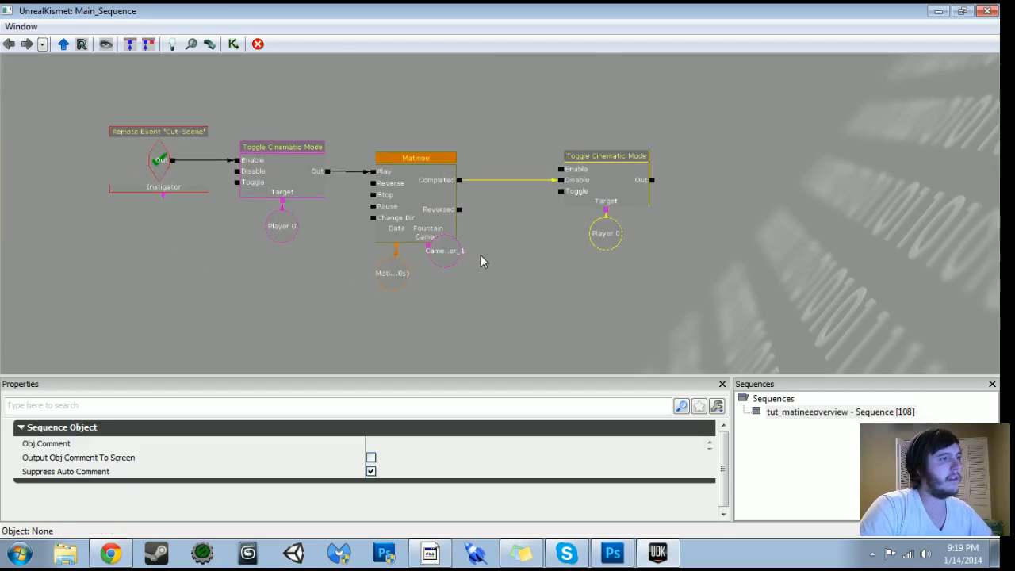
{"action": "left_click", "coordinate": [458, 258]}
{"action": "left_click_drag", "start_coordinate": [458, 258], "coordinate": [458, 279], "text": "ctrl"}
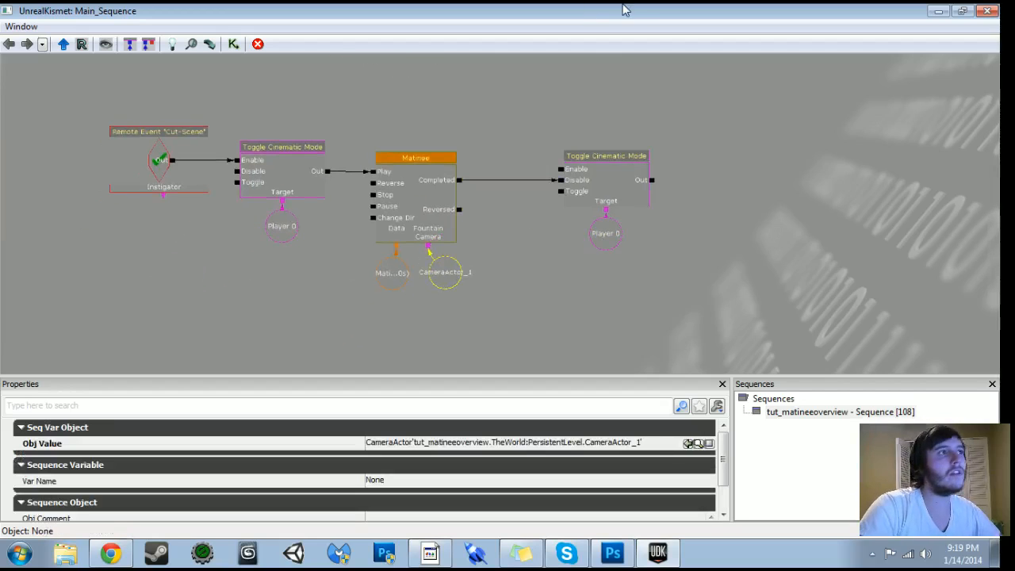
- Dock the Kismet window beside the level viewport and open the fountain camera Matinee with the time at 0 seconds
{"action": "double_click", "coordinate": [624, 9]}
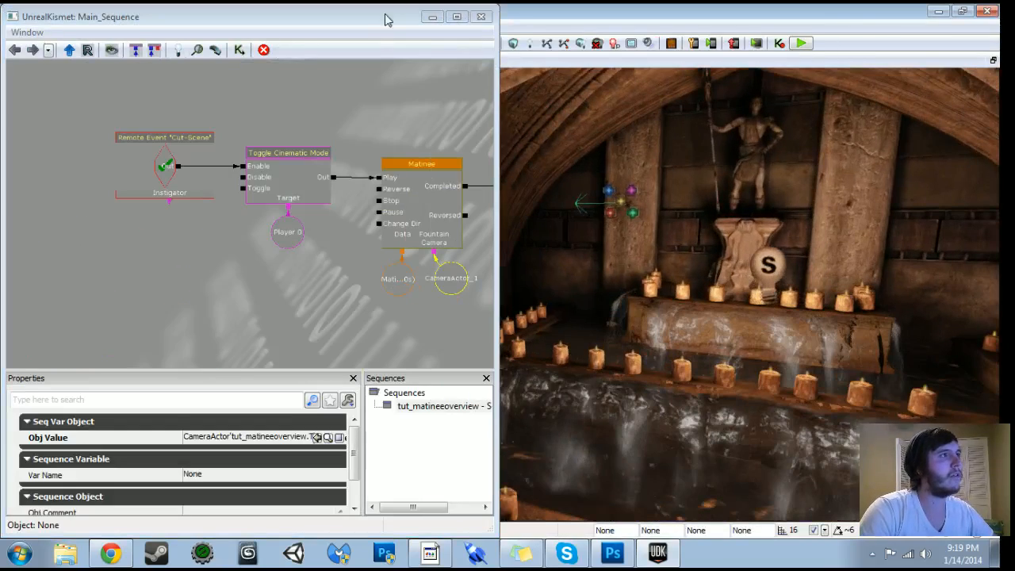
{"action": "left_click_drag", "start_coordinate": [387, 19], "coordinate": [446, 125]}
{"action": "left_click", "coordinate": [101, 56]}
{"action": "left_click_drag", "start_coordinate": [357, 122], "coordinate": [0, 125]}
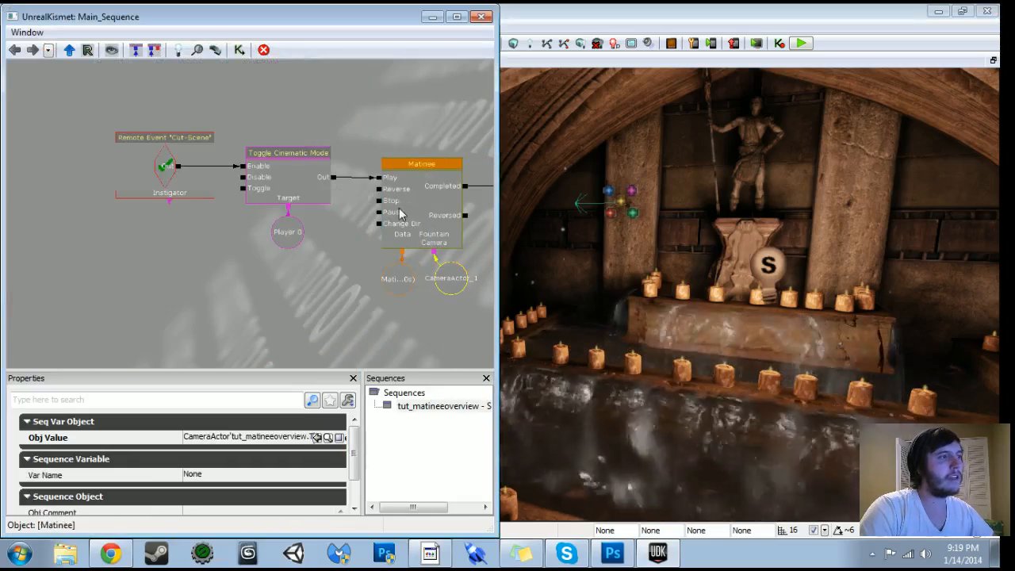
{"action": "left_click_drag", "start_coordinate": [403, 311], "coordinate": [255, 333]}
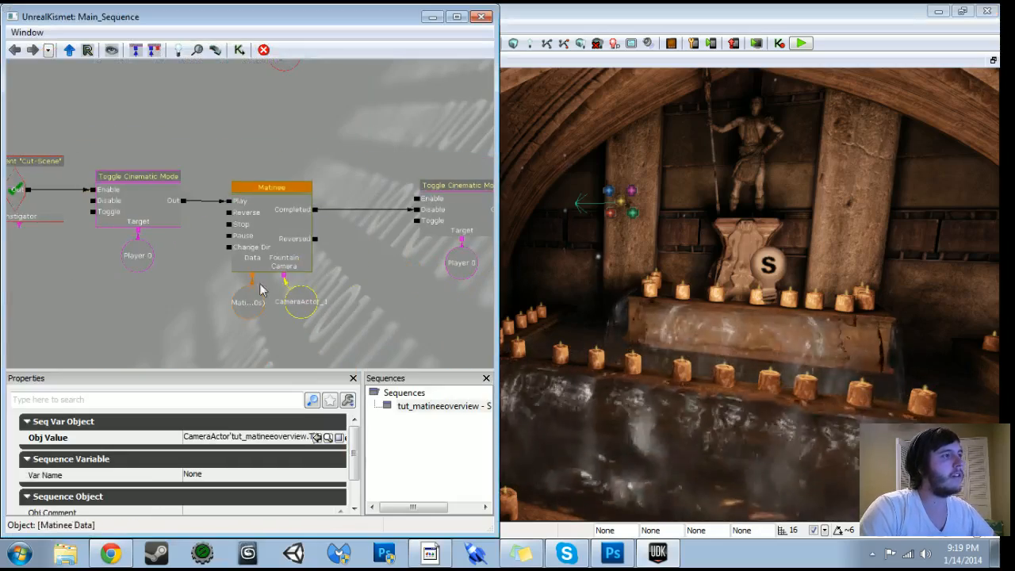
{"action": "double_click", "coordinate": [270, 245]}
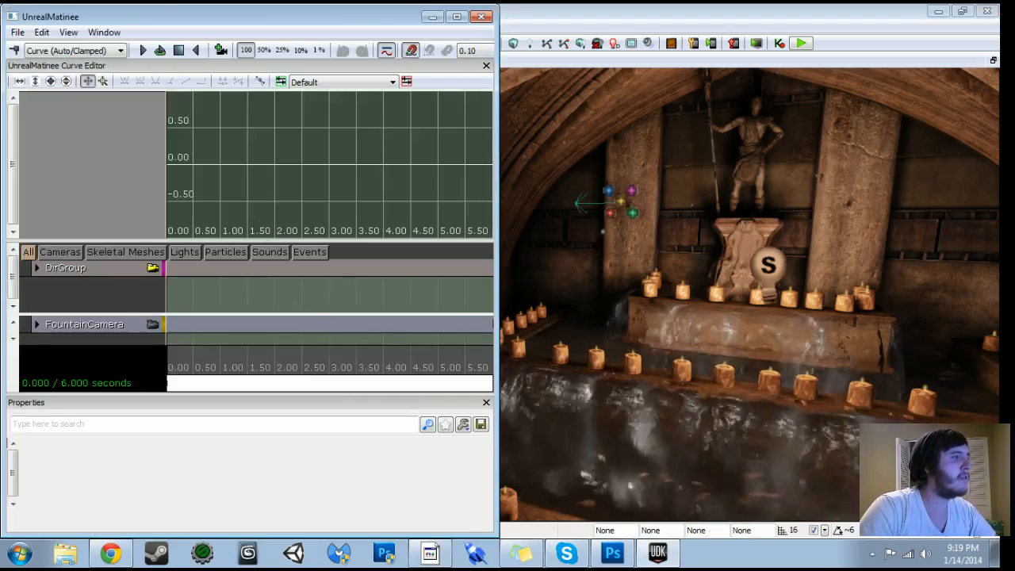
{"action": "mouse_move", "coordinate": [183, 370]}
{"action": "left_mouse_down"}
{"action": "mouse_move", "coordinate": [219, 373]}
{"action": "mouse_move", "coordinate": [170, 373]}
{"action": "left_mouse_up"}
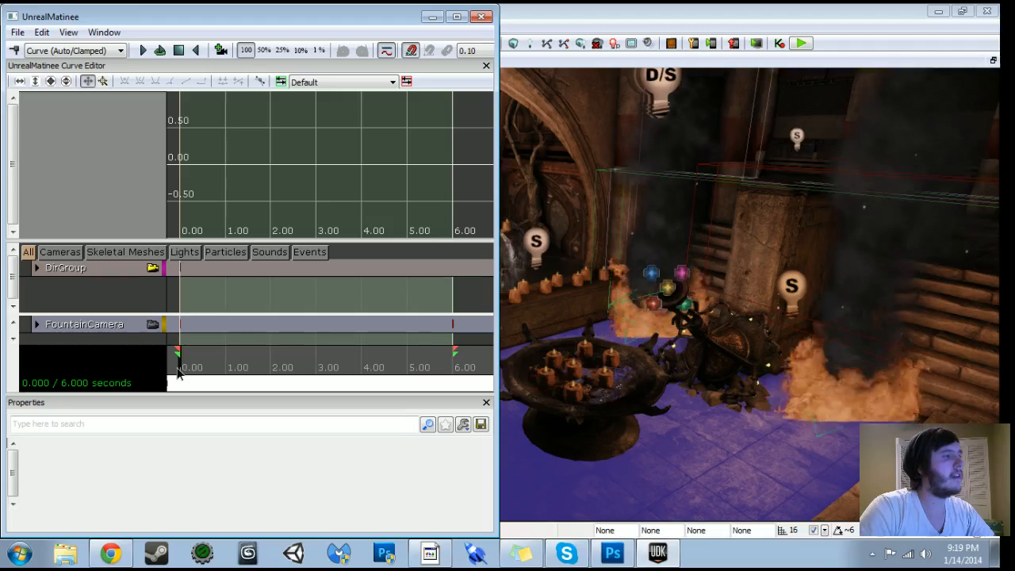
- Expand the FountainCamera group and add a new Event track to it
{"action": "key", "text": "Return"}
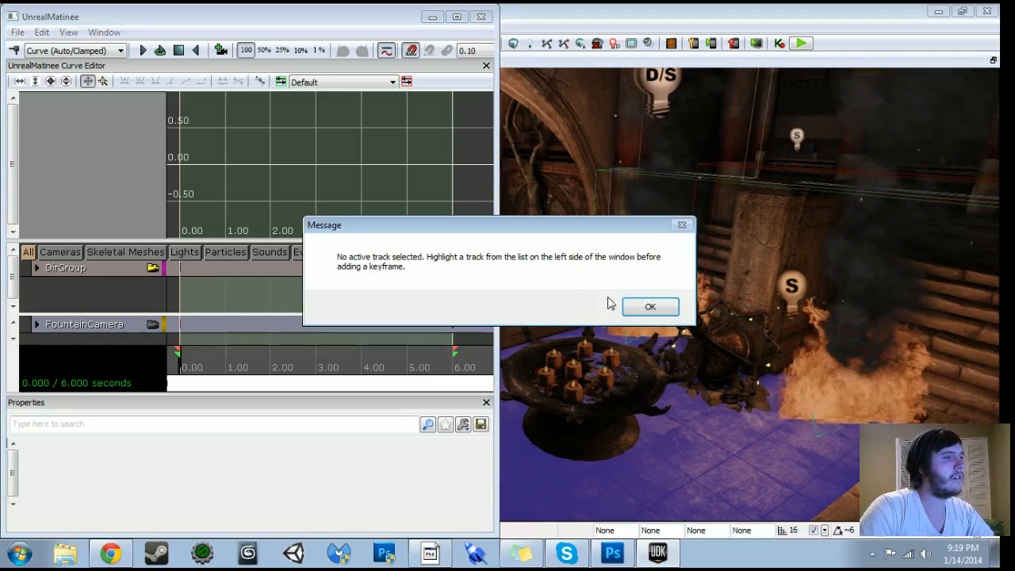
{"action": "left_click", "coordinate": [649, 307]}
{"action": "left_click", "coordinate": [65, 334]}
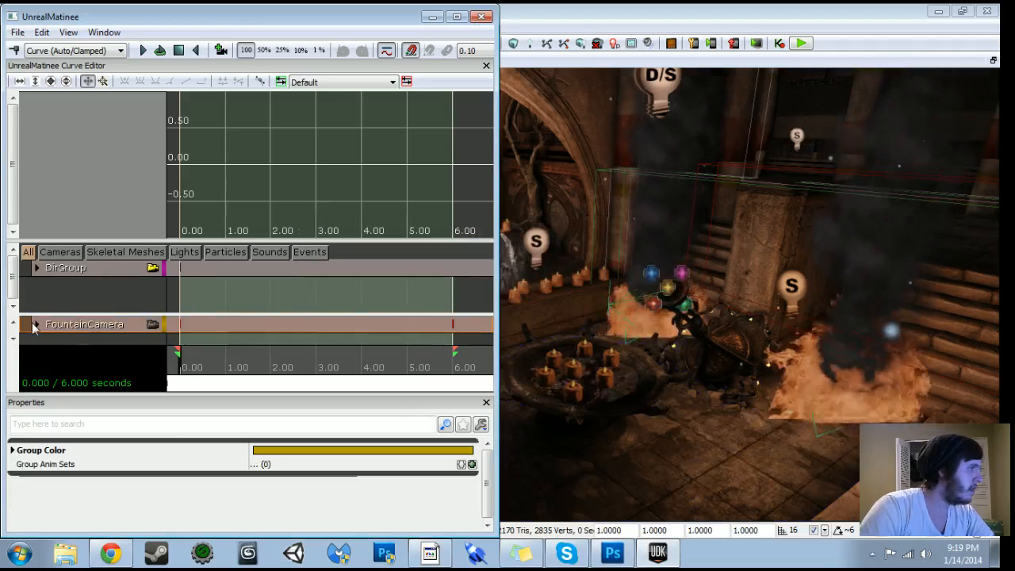
{"action": "left_click", "coordinate": [36, 325]}
{"action": "left_click", "coordinate": [36, 324]}
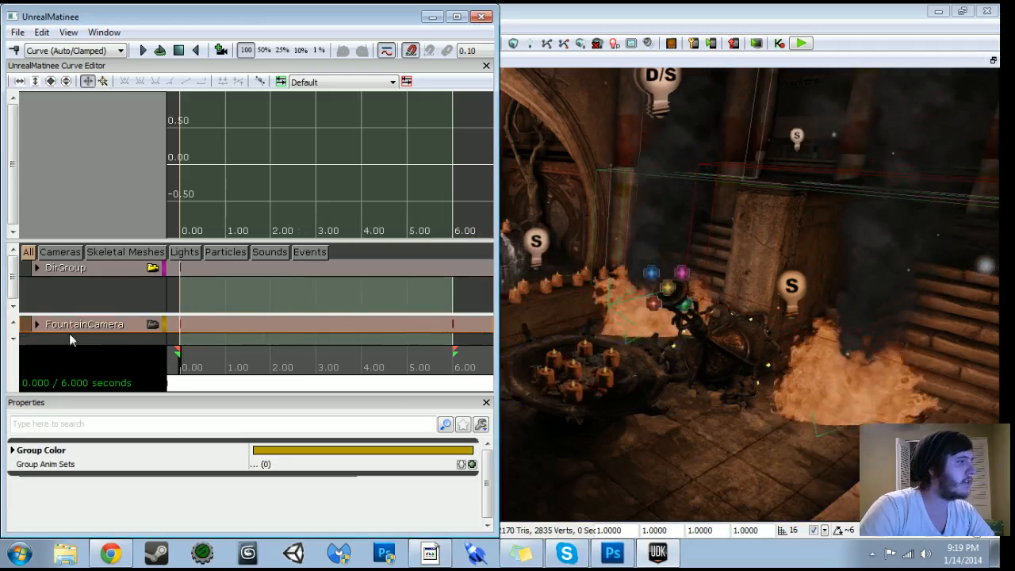
{"action": "double_click", "coordinate": [90, 326]}
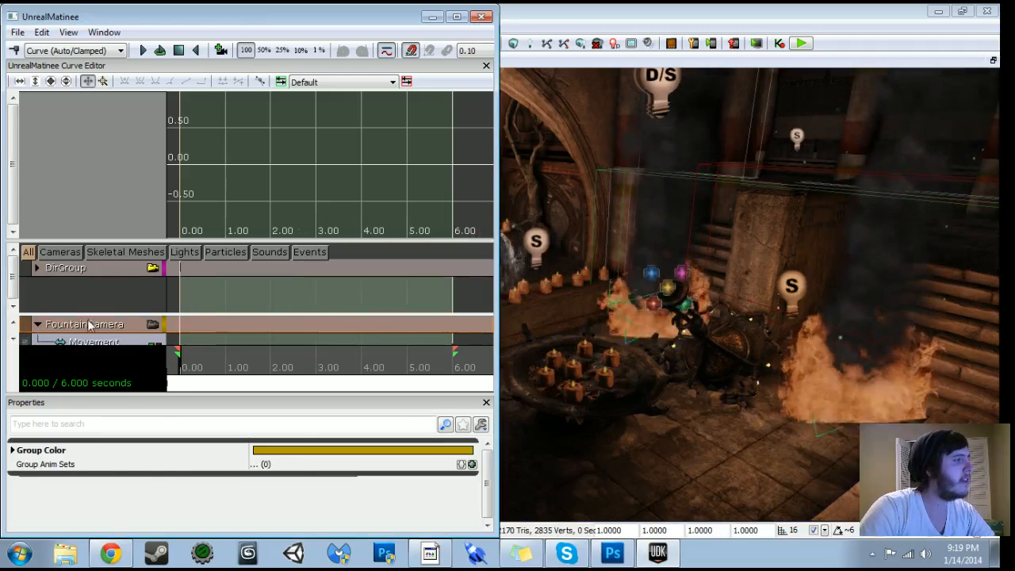
{"action": "right_click", "coordinate": [90, 326]}
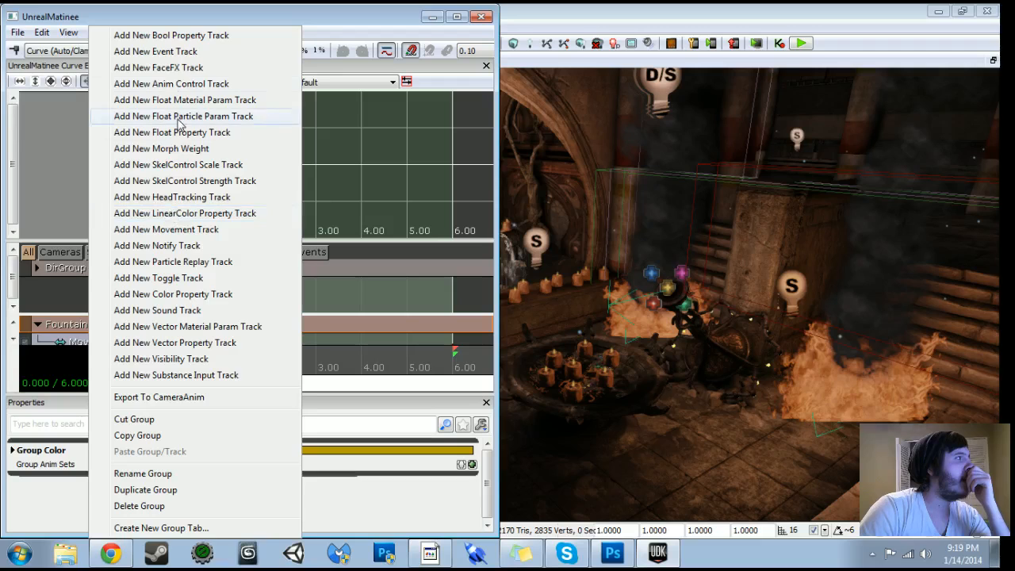
{"action": "left_click", "coordinate": [169, 51]}
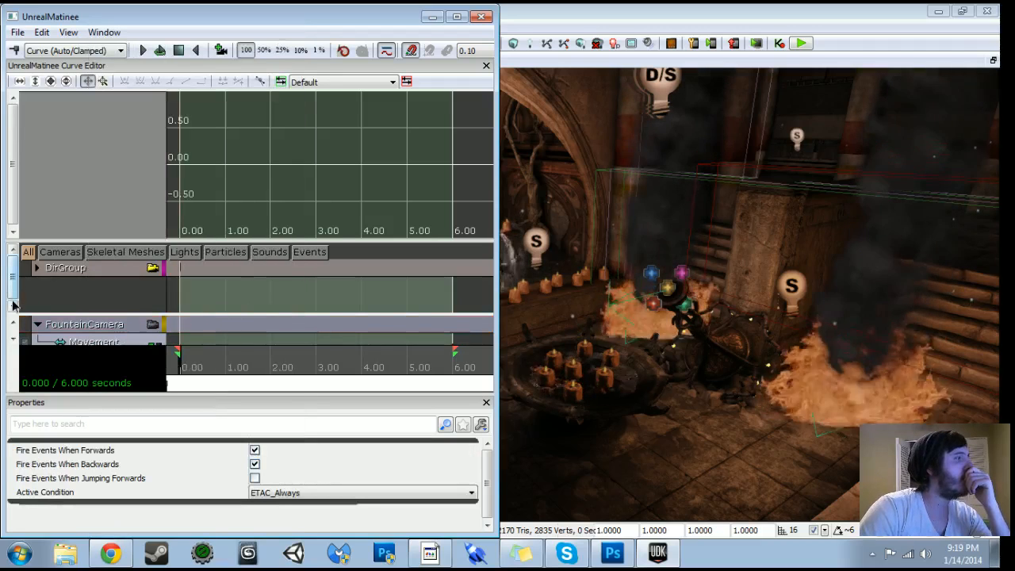
- Add an event key named TurnOn_TopFountainWater at 0 seconds on the Event track
{"action": "left_click", "coordinate": [14, 341]}
{"action": "left_click", "coordinate": [14, 339]}
{"action": "scroll", "coordinate": [42, 345], "scroll_direction": "down", "scroll_amount": 1}
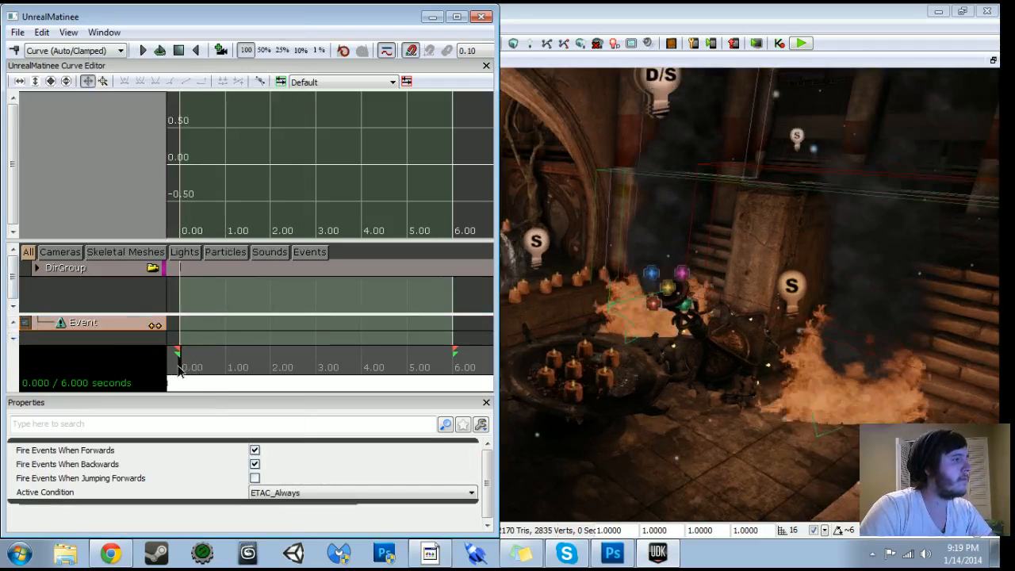
{"action": "key", "text": "Return"}
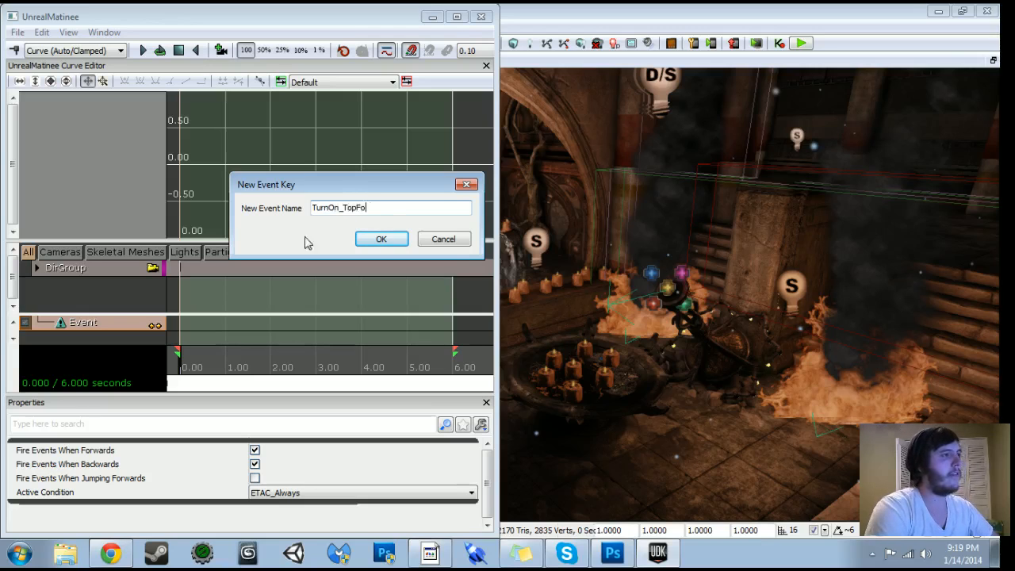
{"action": "key", "text": "Return"}
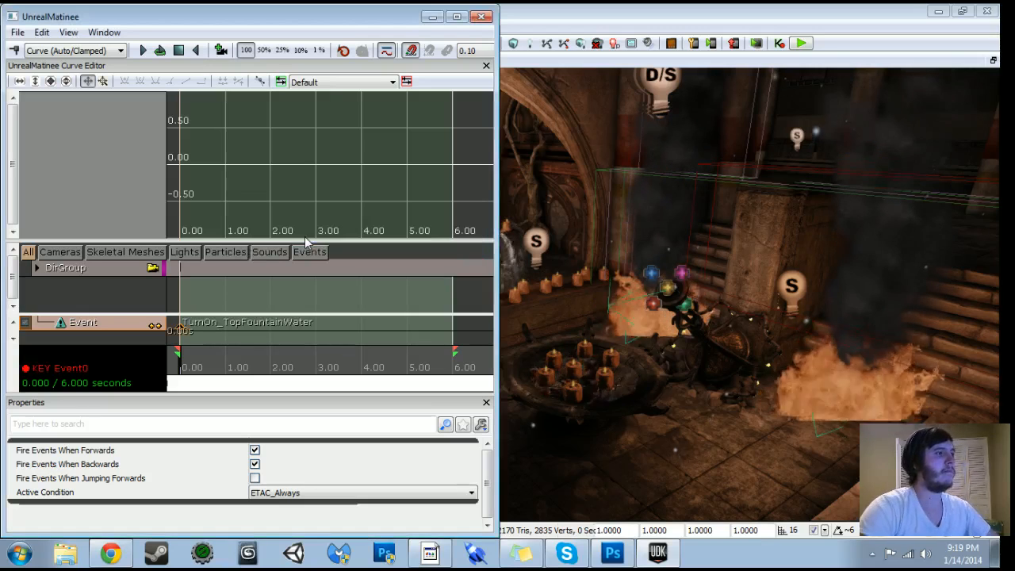
- Add an event key named TurnOn_LowerFountainWater at about 0.8 seconds on the Event track and close the Matinee
{"action": "left_click_drag", "start_coordinate": [190, 381], "coordinate": [218, 372]}
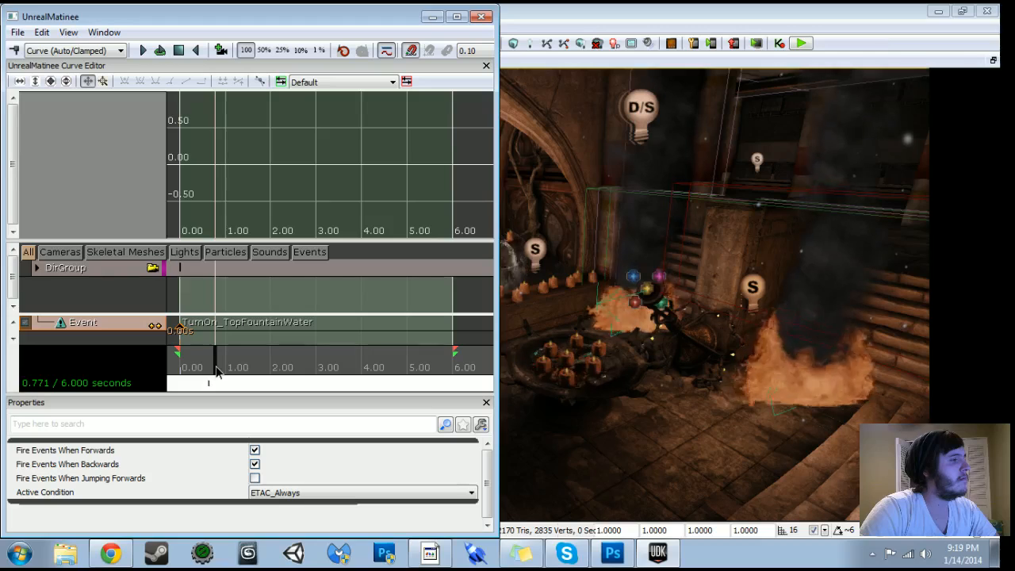
{"action": "key", "text": "Return"}
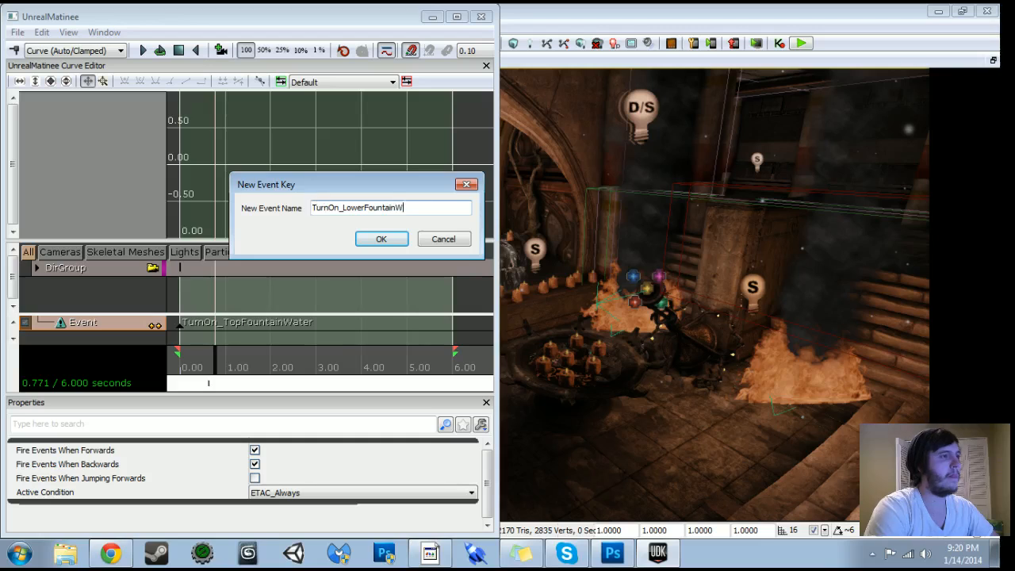
{"action": "key", "text": "Return"}
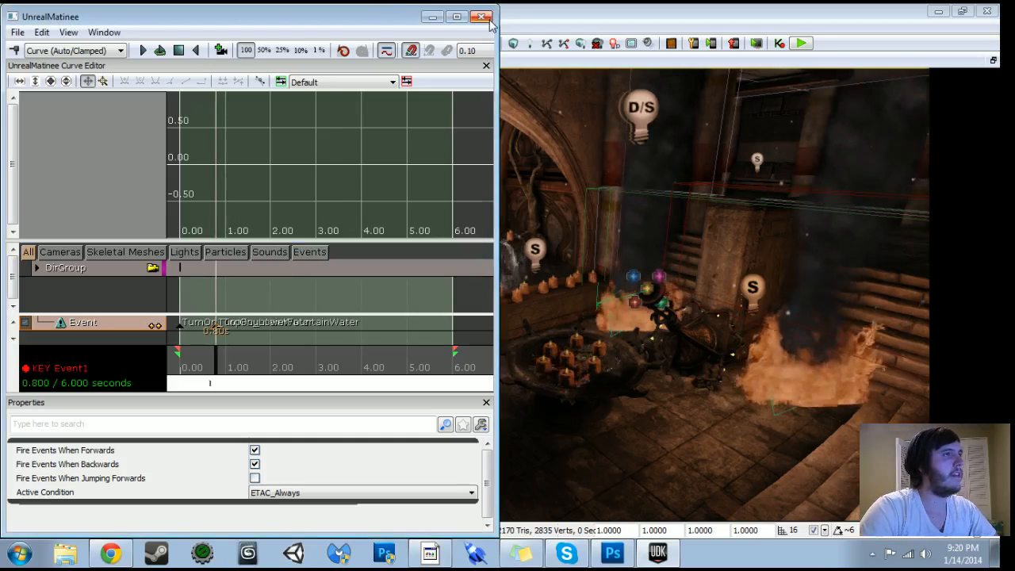
{"action": "left_click", "coordinate": [482, 17]}
{"action": "scroll", "coordinate": [349, 295], "scroll_direction": "up", "scroll_amount": 2}
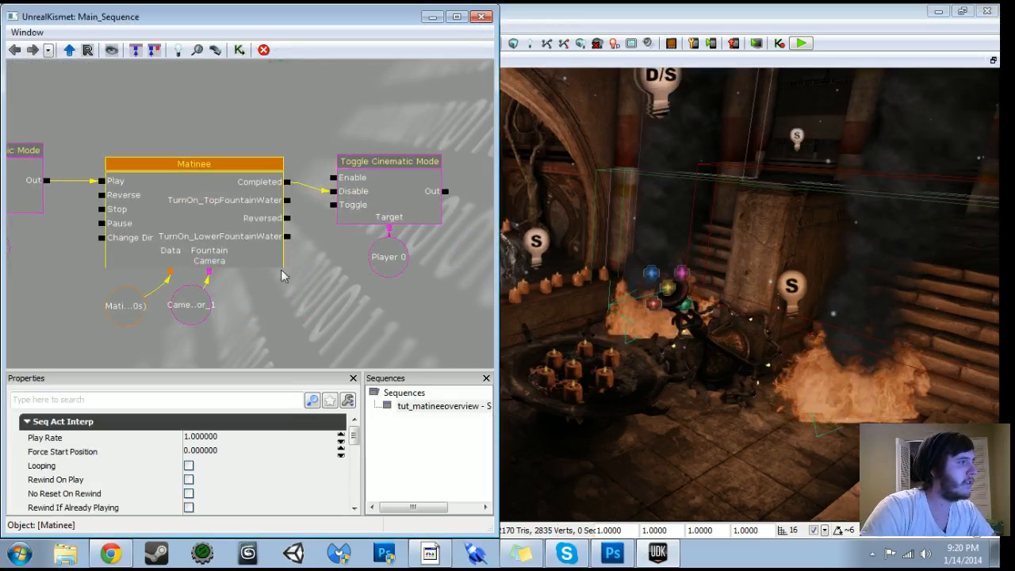
- Reopen the fountain camera Matinee in a maximized window and delete the TurnOn_LowerFountainWater event key
{"action": "double_click", "coordinate": [240, 228]}
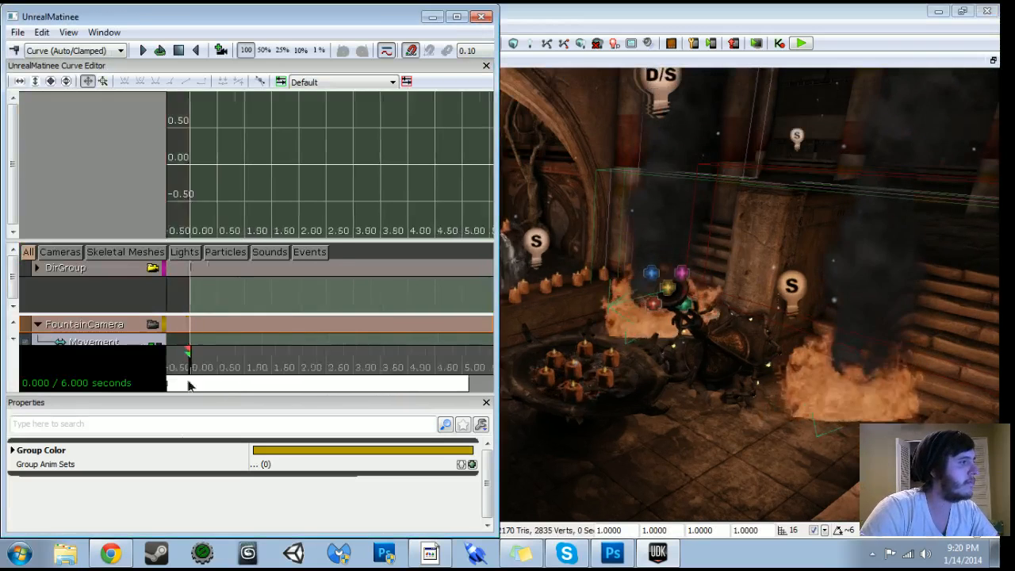
{"action": "scroll", "coordinate": [38, 349], "scroll_direction": "down", "scroll_amount": 1}
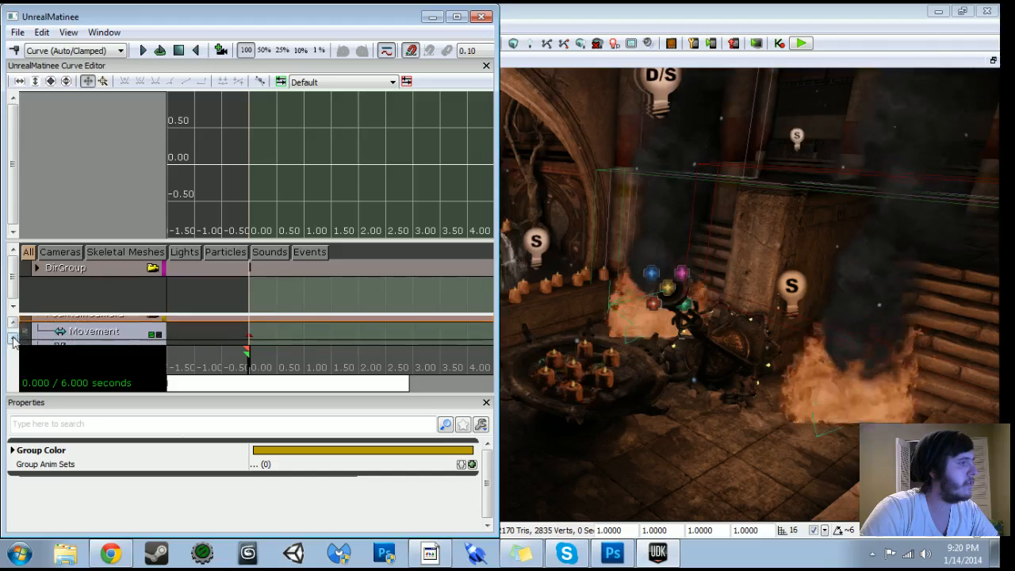
{"action": "left_click", "coordinate": [457, 16]}
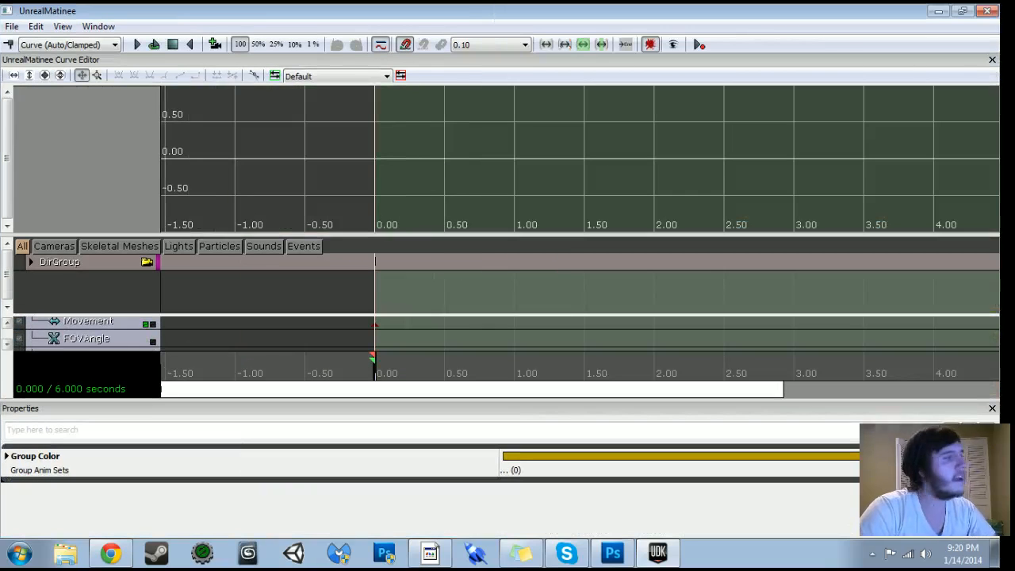
{"action": "left_click", "coordinate": [7, 346]}
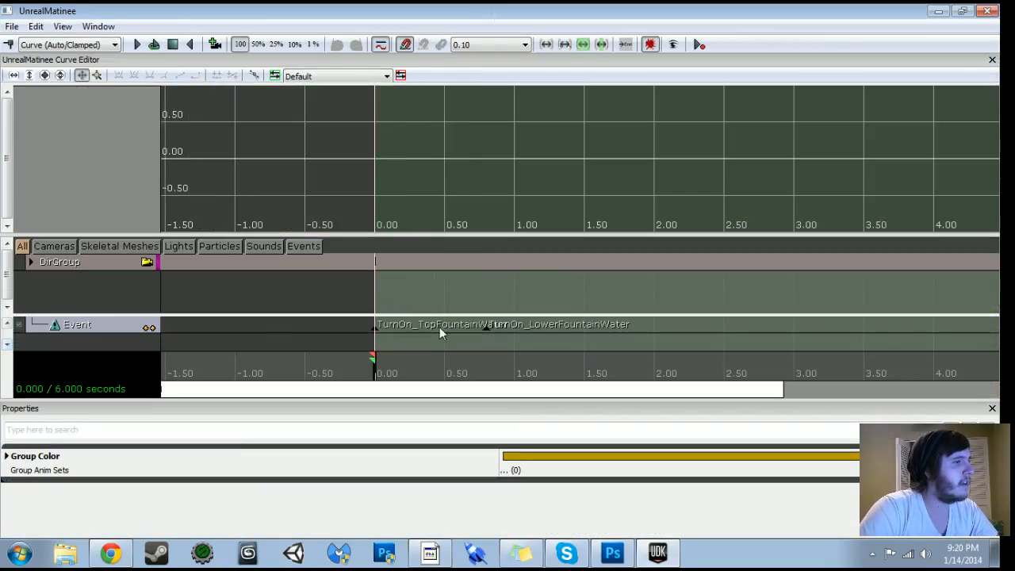
{"action": "left_click", "coordinate": [486, 326]}
{"action": "key", "text": "Delete"}
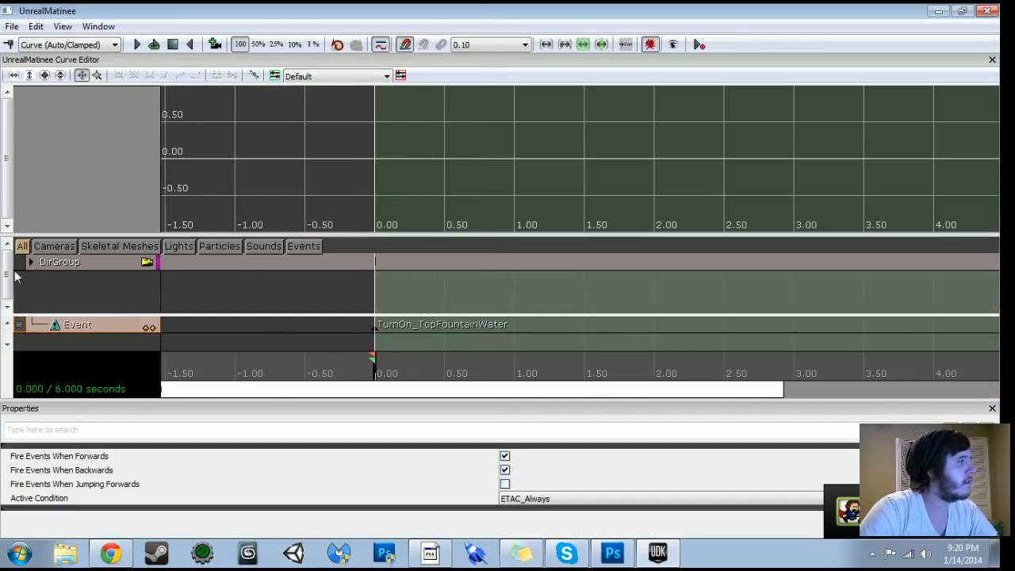
- Add a second Event track to the FountainCamera group
{"action": "left_click", "coordinate": [6, 324]}
{"action": "left_click", "coordinate": [6, 324]}
{"action": "left_click", "coordinate": [6, 325]}
{"action": "right_click", "coordinate": [84, 327]}
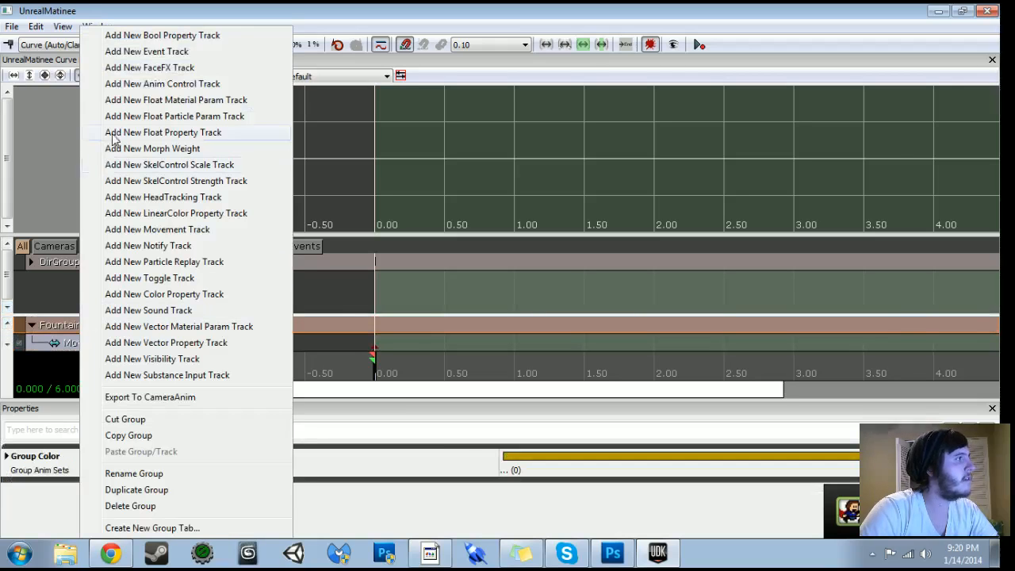
{"action": "left_click", "coordinate": [166, 52]}
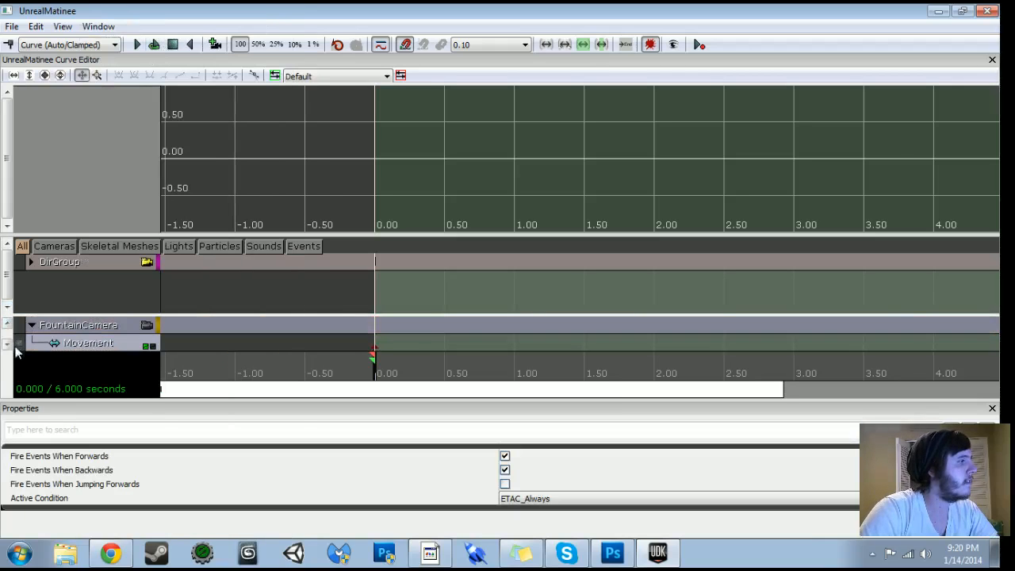
{"action": "left_click", "coordinate": [6, 344]}
{"action": "left_click", "coordinate": [6, 343]}
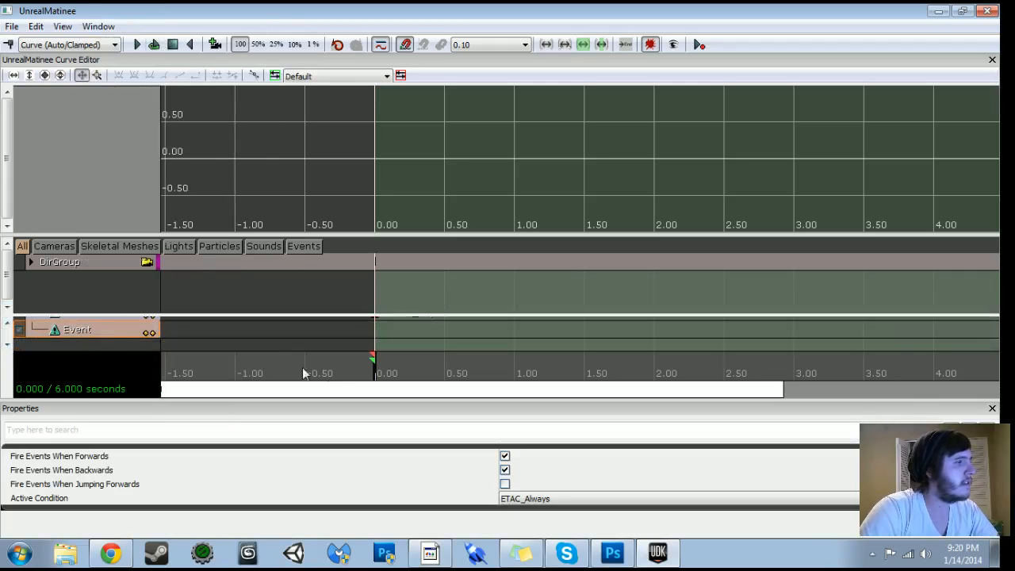
- Add an event key named TurnOn_LowerWater at 1 second on the second Event track and close the Matinee
{"action": "scroll", "coordinate": [299, 340], "scroll_direction": "up", "scroll_amount": 2}
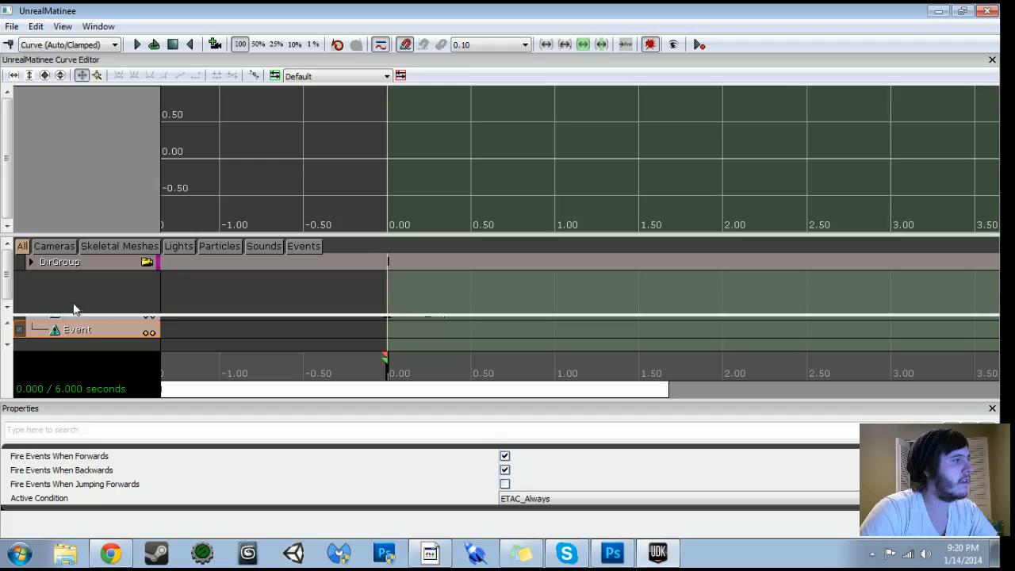
{"action": "left_click", "coordinate": [7, 324]}
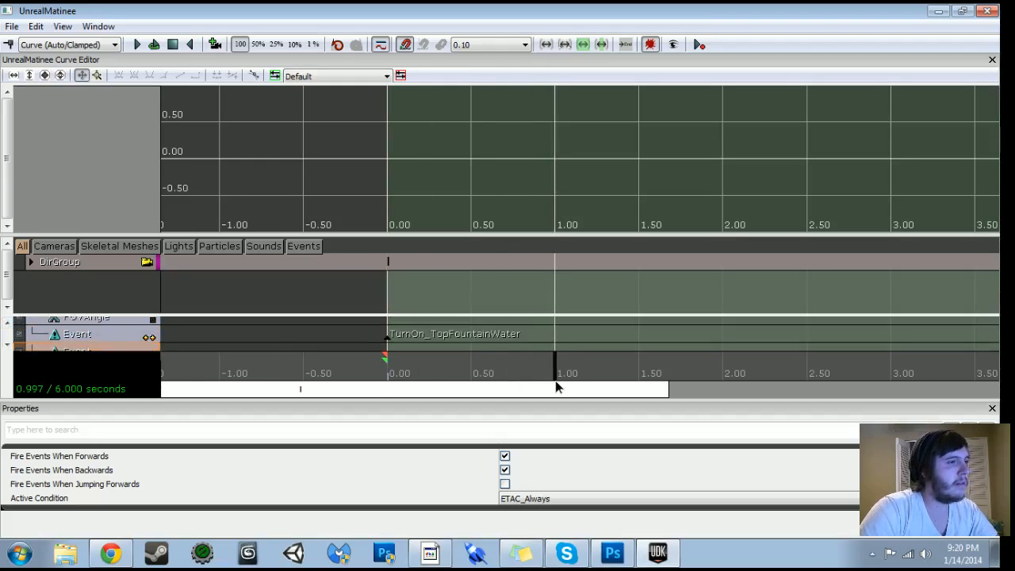
{"action": "left_click_drag", "start_coordinate": [557, 381], "coordinate": [555, 382]}
{"action": "key", "text": "Return"}
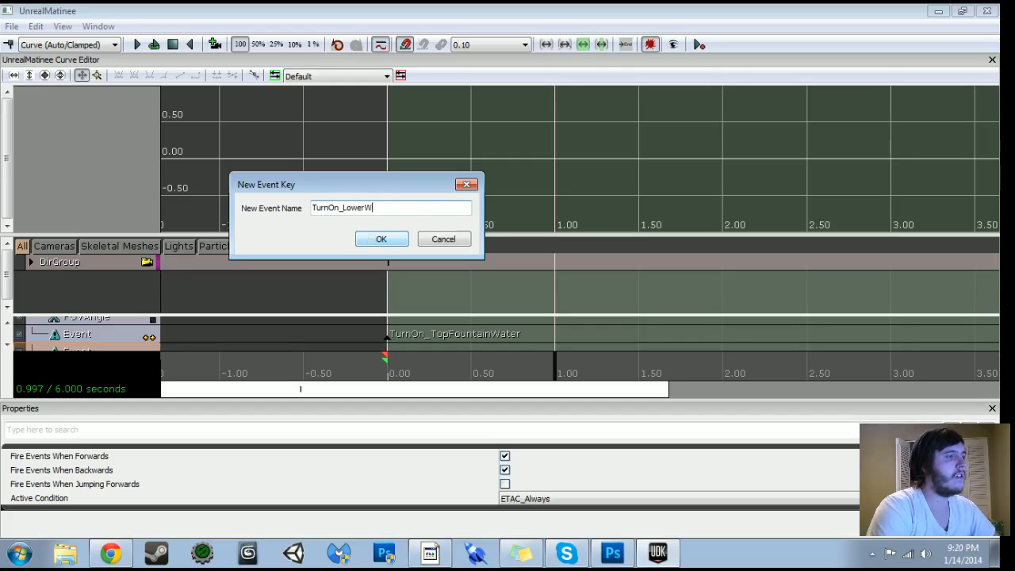
{"action": "left_click", "coordinate": [370, 235]}
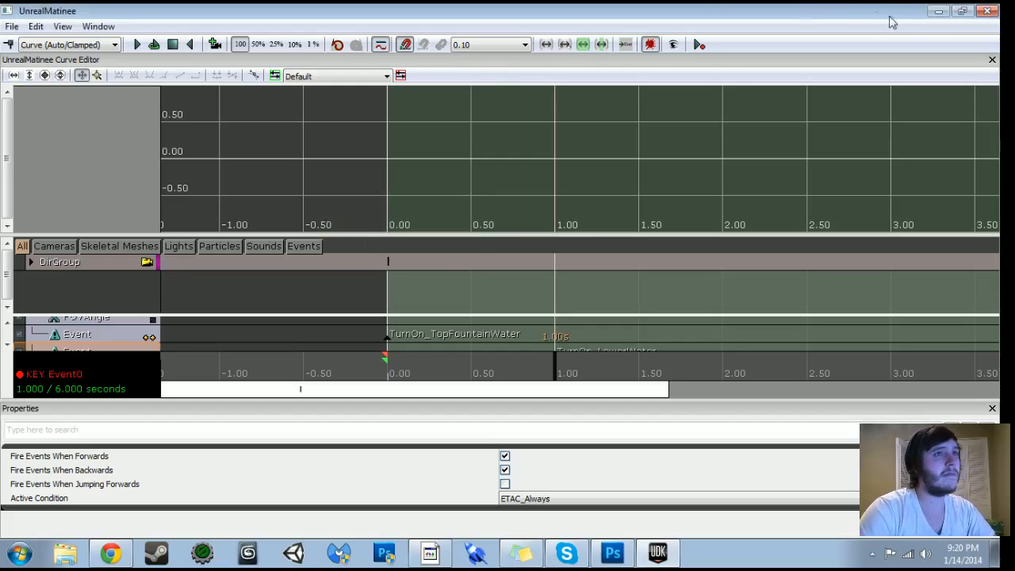
{"action": "left_click", "coordinate": [991, 12]}
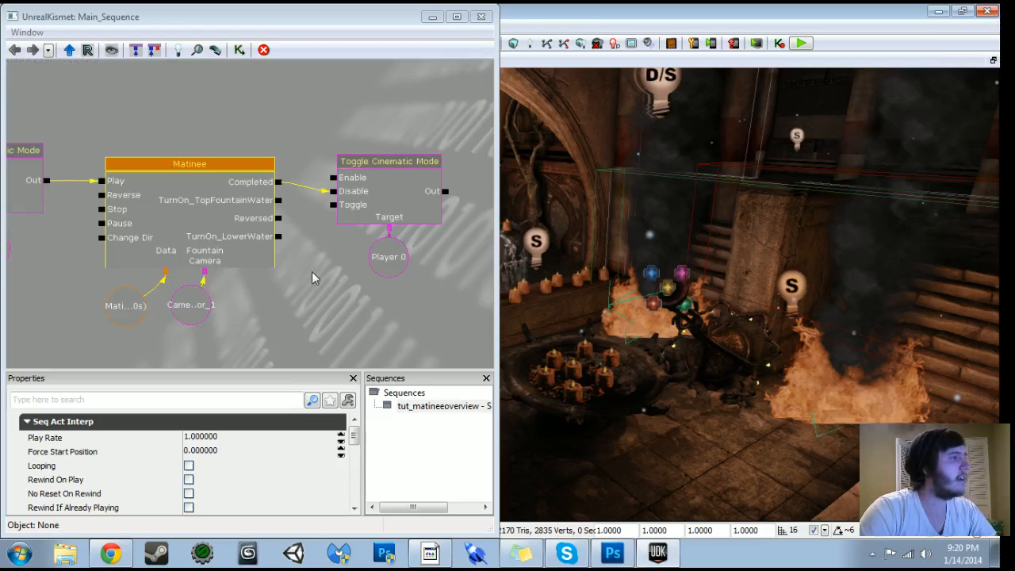
- Move the Toggle Cinematic Mode node after the Matinee, with its Player 0 variable, up and away to free space beside the Matinee outputs
{"action": "scroll", "coordinate": [312, 272], "scroll_direction": "up", "scroll_amount": 2}
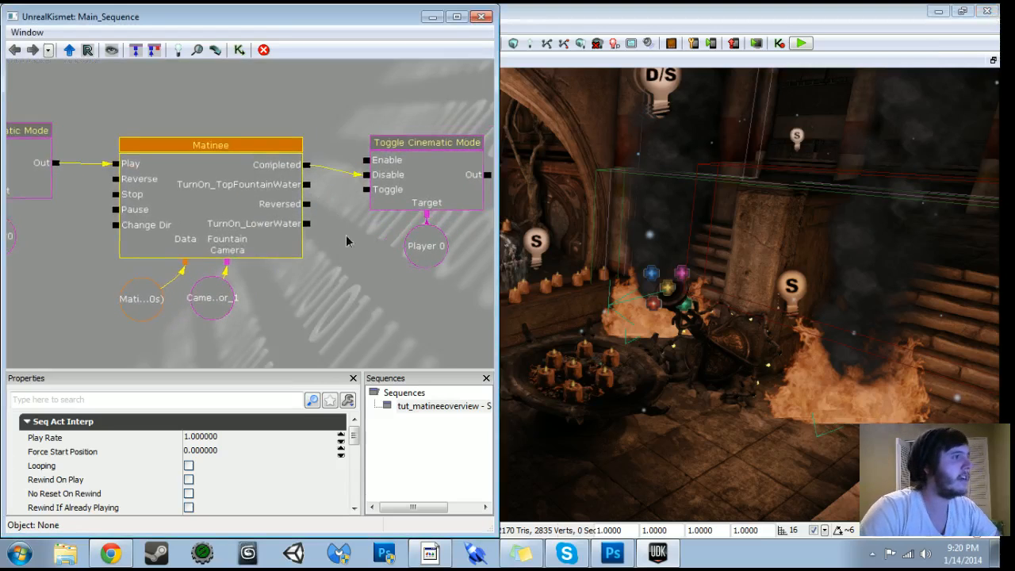
{"action": "left_click_drag", "start_coordinate": [349, 242], "coordinate": [305, 246]}
{"action": "left_click", "coordinate": [303, 125]}
{"action": "left_click_drag", "start_coordinate": [440, 269], "coordinate": [440, 271], "text": "ctrl+alt"}
{"action": "left_click_drag", "start_coordinate": [400, 201], "coordinate": [411, 188], "text": "ctrl"}
{"action": "scroll", "coordinate": [322, 272], "scroll_direction": "down", "scroll_amount": 3}
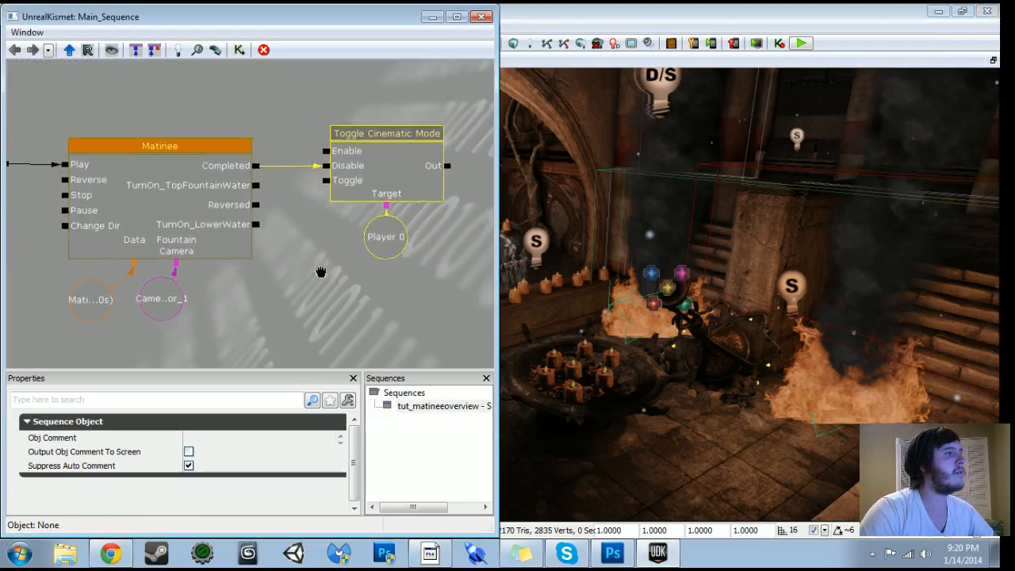
{"action": "left_click_drag", "start_coordinate": [266, 132], "coordinate": [403, 291], "text": "ctrl+alt"}
{"action": "left_click_drag", "start_coordinate": [342, 182], "coordinate": [435, 97], "text": "ctrl"}
- Select the three InterpActor water meshes at the top of the fountain in the level and raise the drag grid to 128
{"action": "left_click_drag", "start_coordinate": [619, 207], "coordinate": [532, 103]}
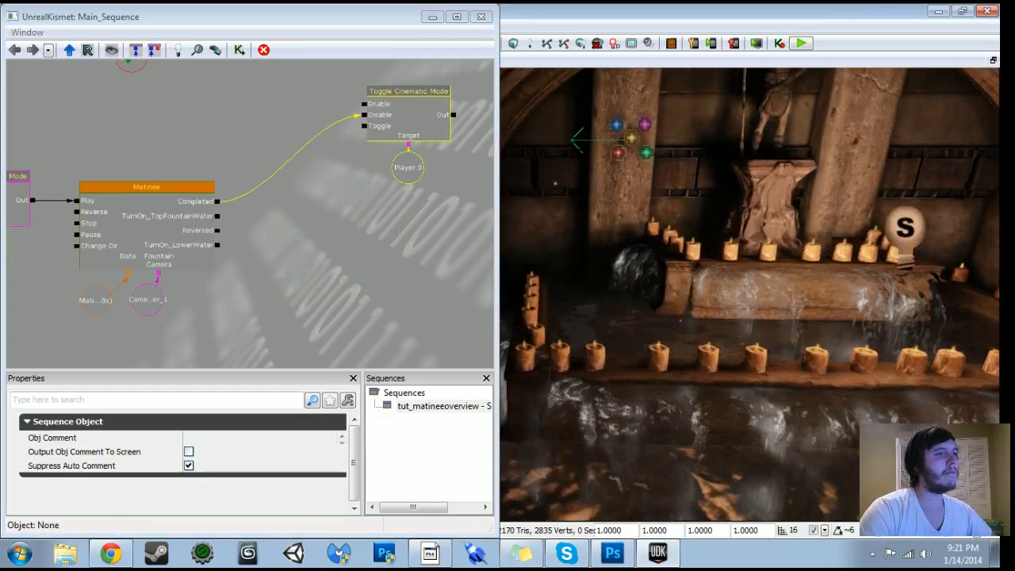
{"action": "left_click", "coordinate": [729, 287]}
{"action": "left_click", "coordinate": [833, 300]}
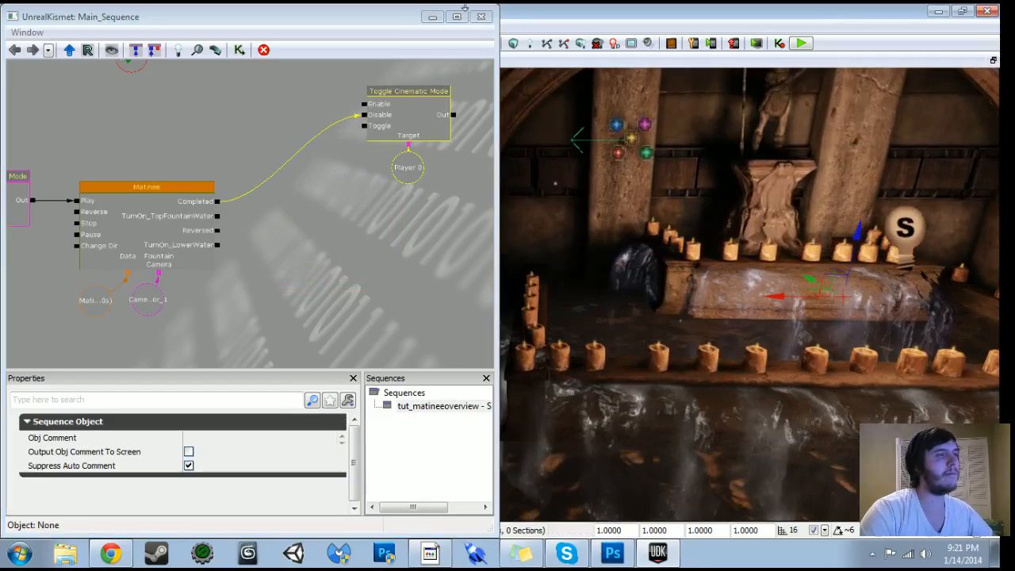
{"action": "left_click", "coordinate": [432, 16]}
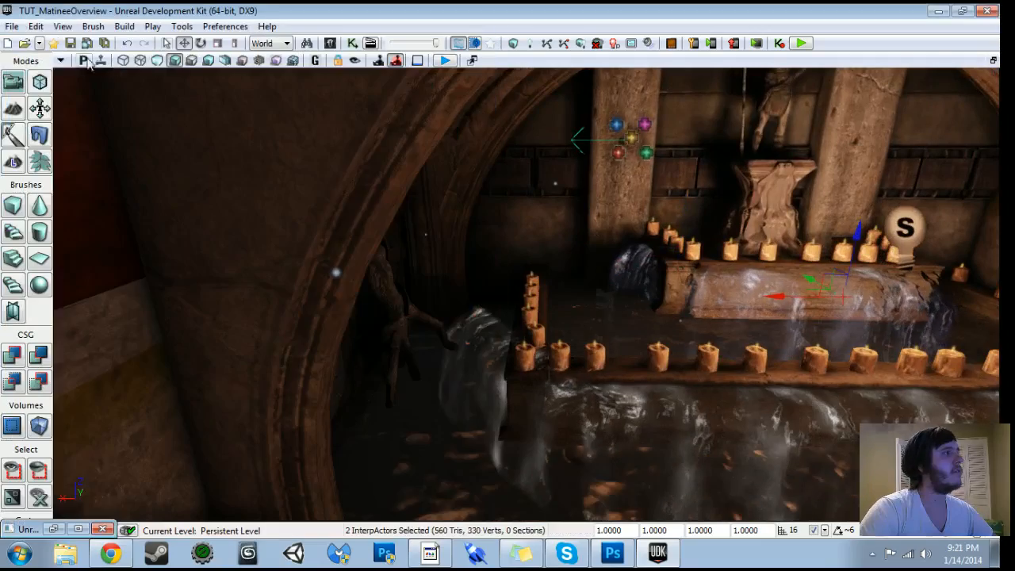
{"action": "key", "text": "Home"}
{"action": "right_click_drag", "start_coordinate": [508, 268], "coordinate": [537, 268]}
{"action": "left_click", "coordinate": [514, 265], "text": "ctrl"}
{"action": "key", "text": "bracketright"}
{"action": "key", "text": "bracketright"}
{"action": "key", "text": "bracketright"}
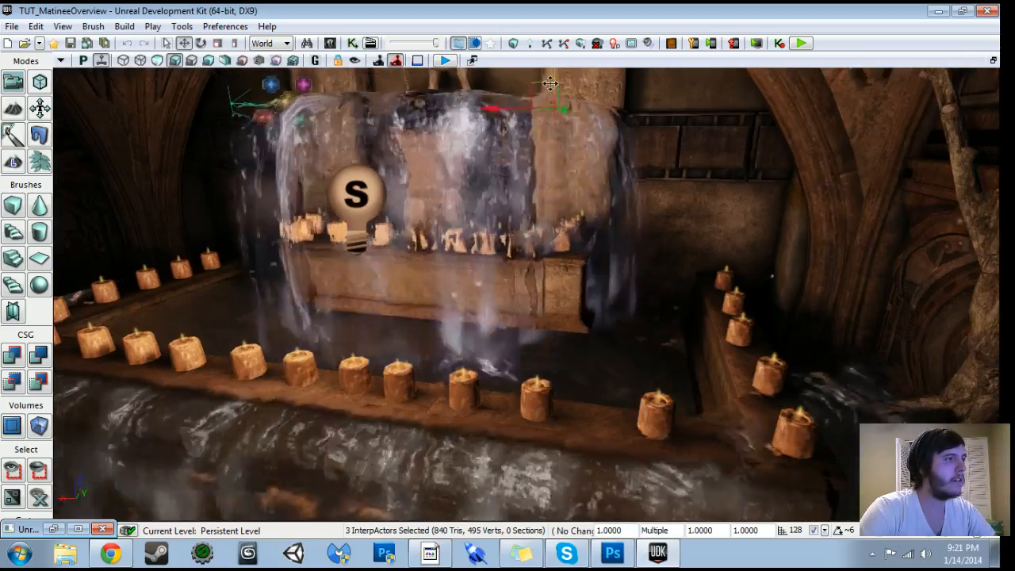
- Add a Toggle Hidden action in Kismet and connect the Matinee's TurnOn_TopFountainWater output to its UnHide input
{"action": "left_click", "coordinate": [352, 44]}
{"action": "left_click_drag", "start_coordinate": [346, 243], "coordinate": [296, 243]}
{"action": "right_click", "coordinate": [265, 225]}
{"action": "mouse_move", "coordinate": [313, 215]}
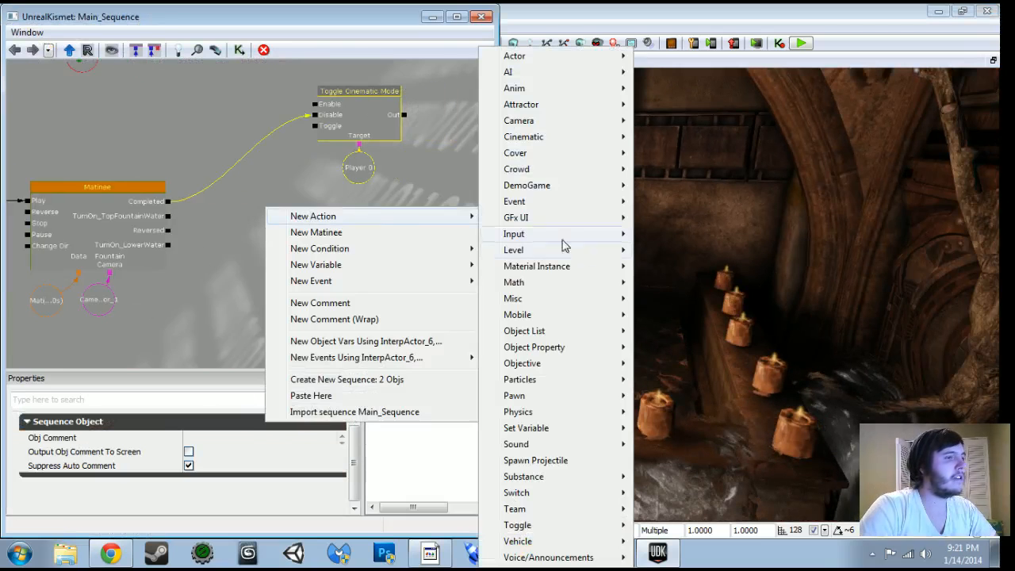
{"action": "left_click", "coordinate": [736, 494]}
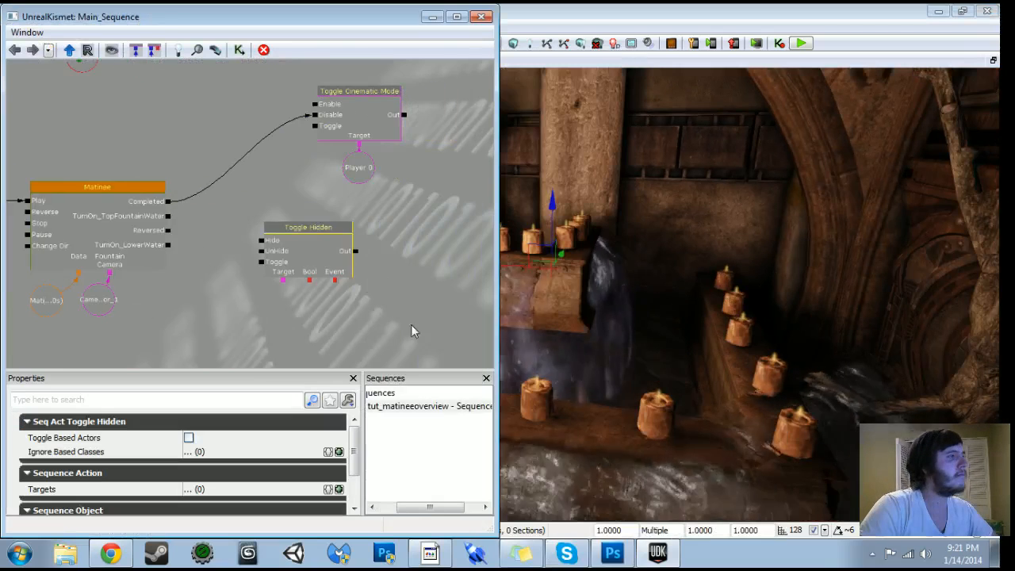
{"action": "left_click_drag", "start_coordinate": [285, 248], "coordinate": [299, 228]}
{"action": "left_click_drag", "start_coordinate": [168, 216], "coordinate": [217, 226]}
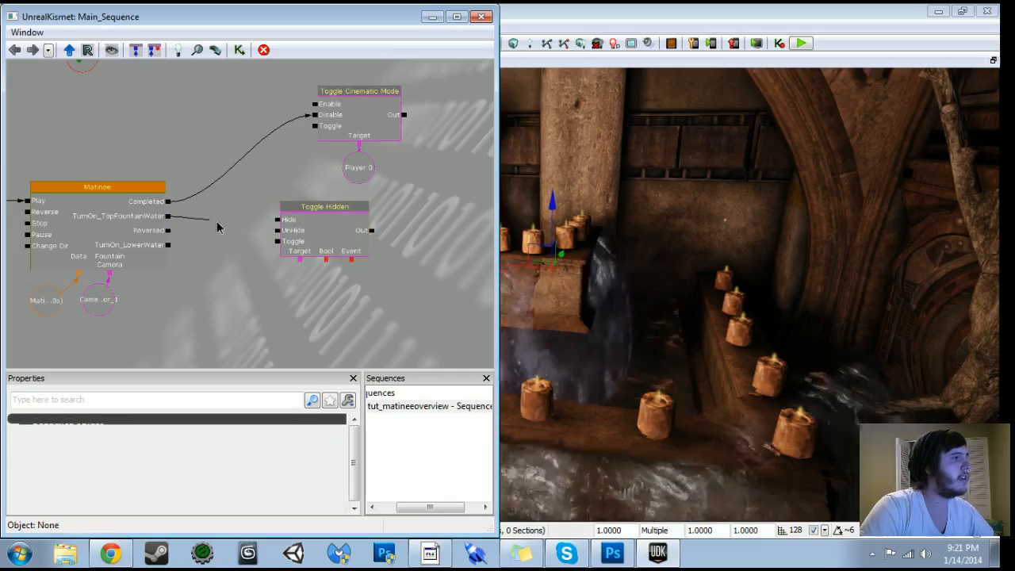
{"action": "left_click_drag", "start_coordinate": [279, 230], "coordinate": [328, 222]}
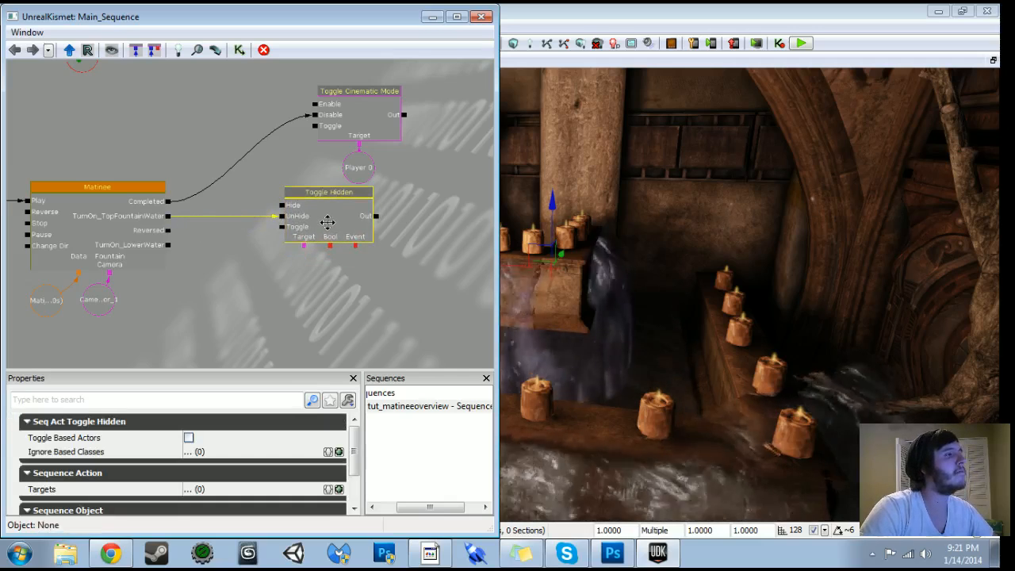
- Link the selected top water InterpActors to the Toggle Hidden Target as object variables and move the whole group farther from the Matinee
{"action": "right_click", "coordinate": [304, 245]}
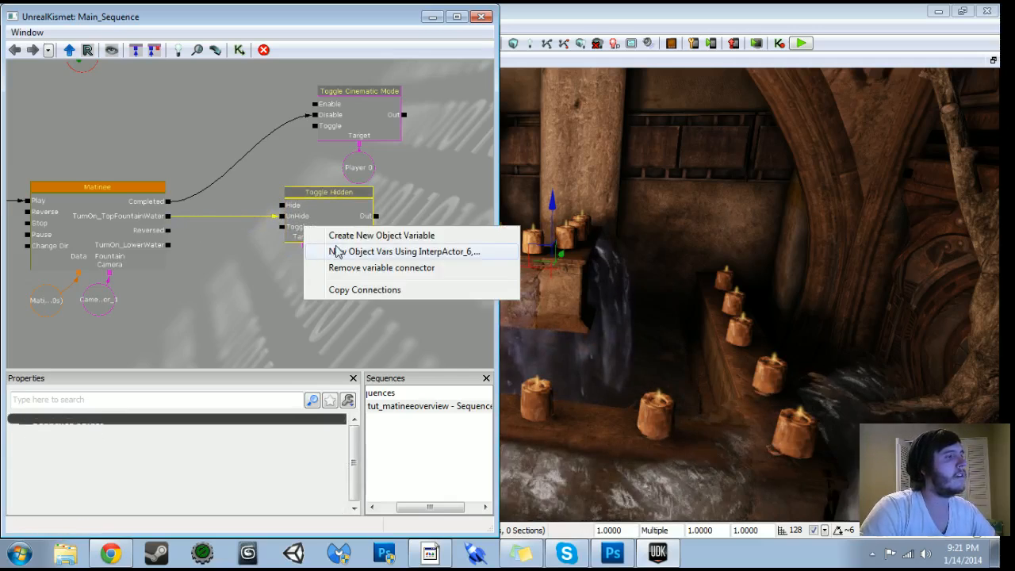
{"action": "left_click", "coordinate": [336, 249]}
{"action": "left_click_drag", "start_coordinate": [339, 272], "coordinate": [302, 288]}
{"action": "left_click_drag", "start_coordinate": [236, 189], "coordinate": [378, 305], "text": "ctrl+alt"}
{"action": "left_click_drag", "start_coordinate": [336, 233], "coordinate": [444, 233]}
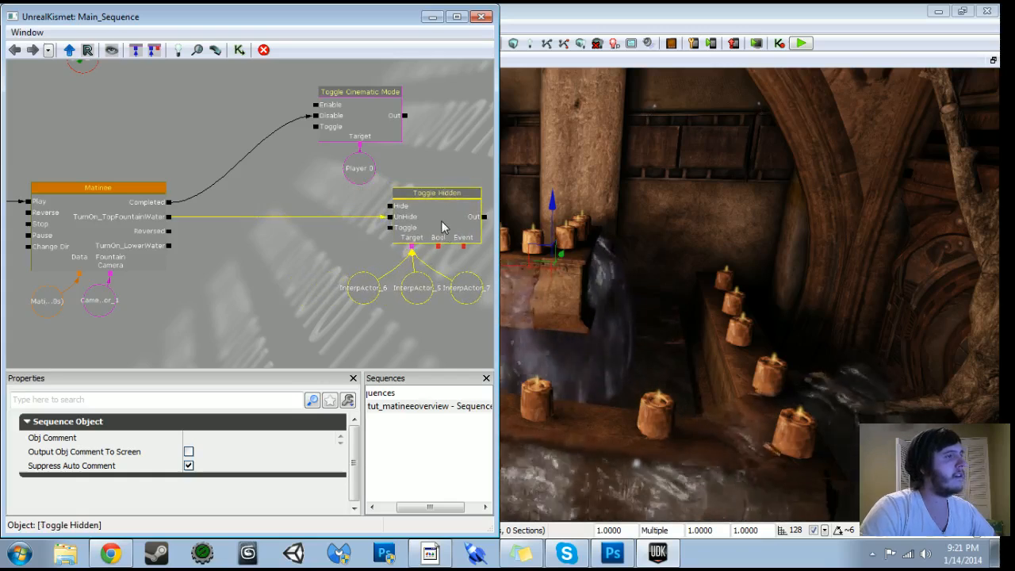
{"action": "left_click", "coordinate": [441, 222], "text": "ctrl"}
{"action": "key", "text": "ctrl+c"}
{"action": "key", "text": "ctrl+v"}
{"action": "left_click_drag", "start_coordinate": [270, 250], "coordinate": [279, 225]}
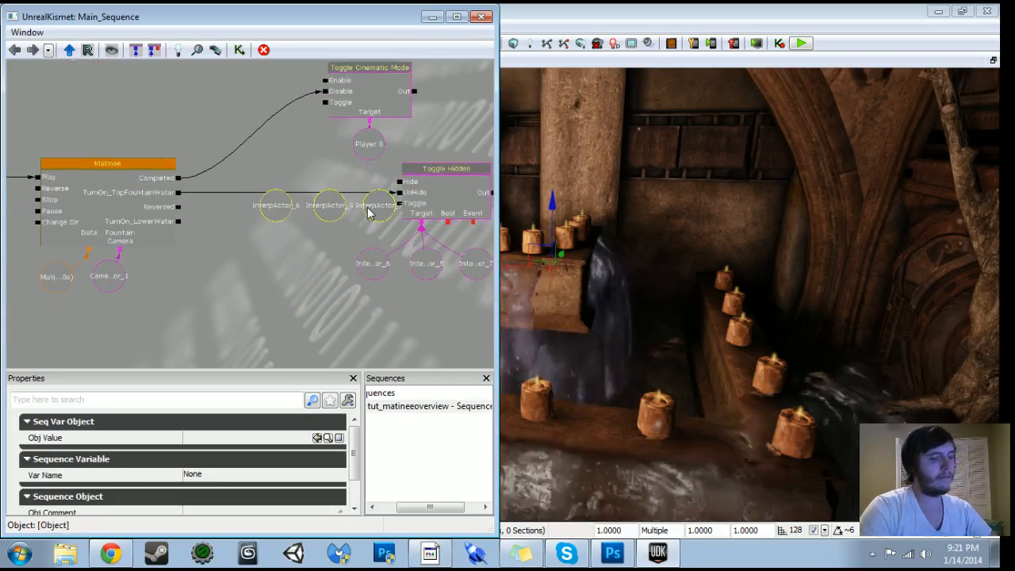
{"action": "key", "text": "Delete"}
- Duplicate the Toggle Hidden node and break the copy's Target links to the top water InterpActors
{"action": "left_click", "coordinate": [432, 188]}
{"action": "key", "text": "ctrl+c"}
{"action": "key", "text": "ctrl+v"}
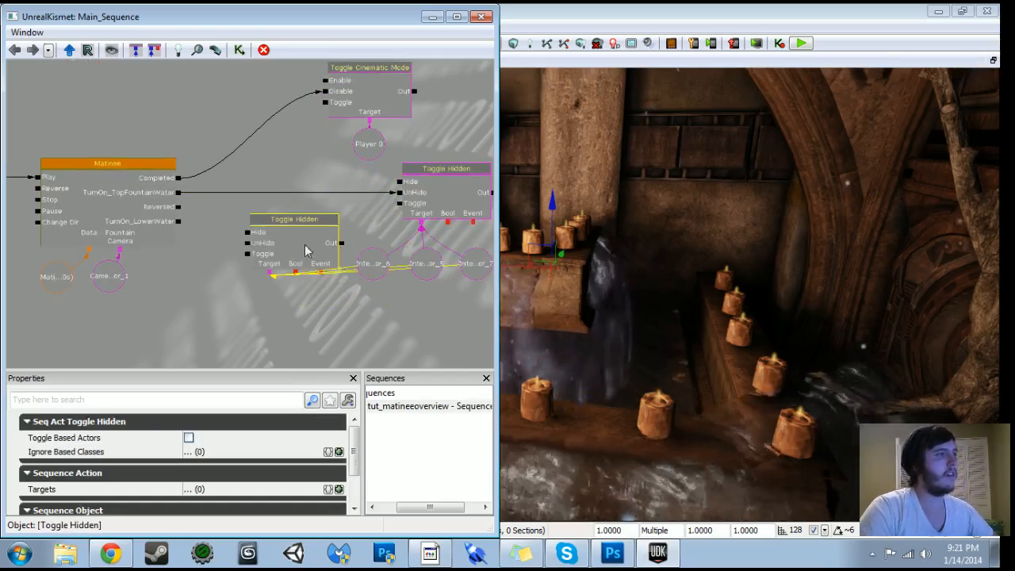
{"action": "left_click", "coordinate": [272, 273], "text": "alt"}
- Place the copied Toggle Hidden node beside the Matinee and connect the TurnOn_LowerWater output to its UnHide input
{"action": "left_click", "coordinate": [290, 239]}
{"action": "mouse_move", "coordinate": [283, 238]}
{"action": "left_mouse_down", "text": "ctrl"}
{"action": "mouse_move", "coordinate": [268, 235]}
{"action": "mouse_move", "coordinate": [280, 221]}
{"action": "left_mouse_up", "text": "ctrl"}
{"action": "left_click_drag", "start_coordinate": [181, 223], "coordinate": [227, 222]}
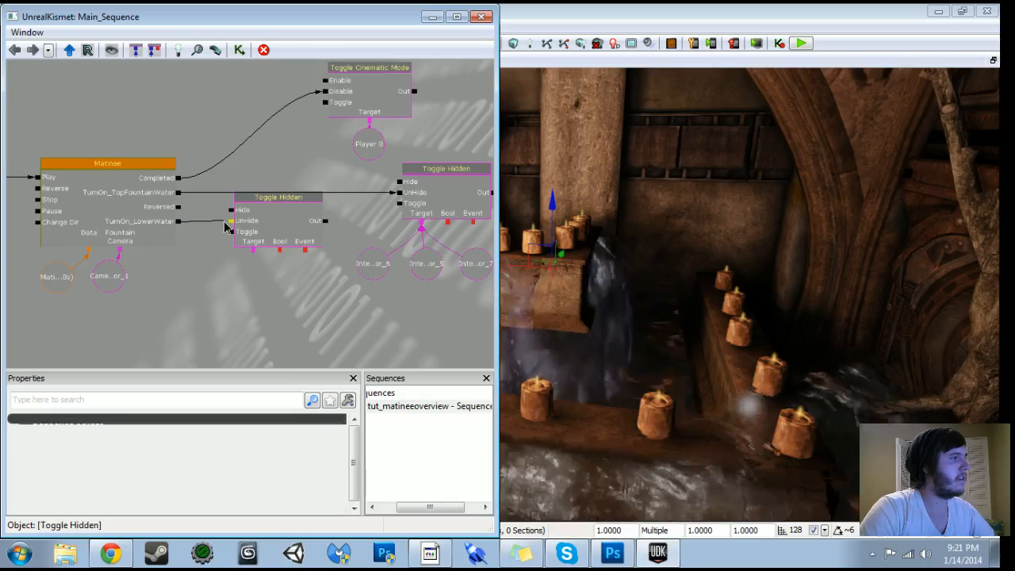
{"action": "left_click", "coordinate": [286, 227]}
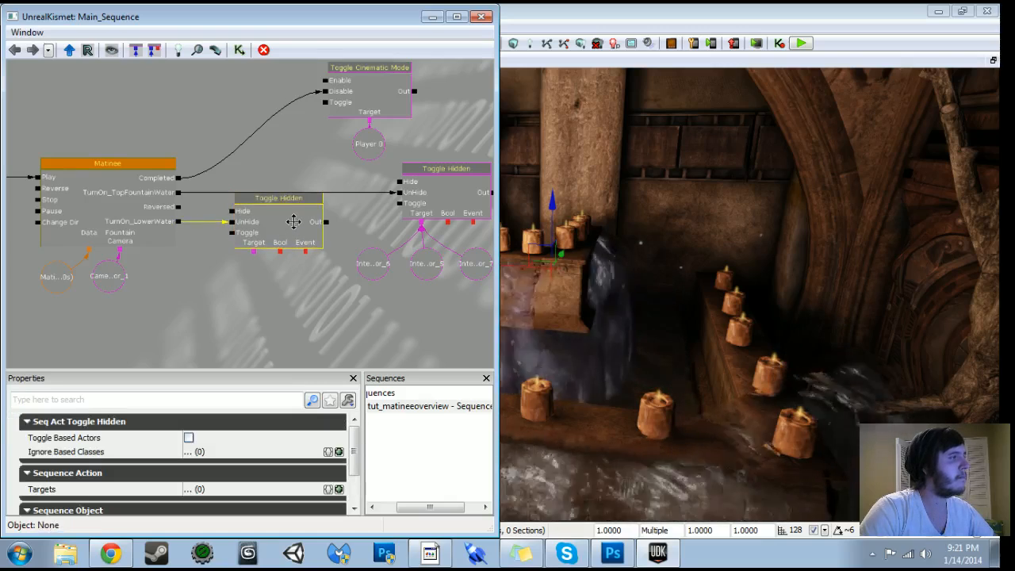
- Select the five InterpActor water meshes around the lower part of the fountain in the level
{"action": "right_click_drag", "start_coordinate": [674, 253], "coordinate": [682, 289]}
{"action": "left_click", "coordinate": [749, 321]}
{"action": "left_click", "coordinate": [579, 341], "text": "ctrl"}
{"action": "right_click_drag", "start_coordinate": [579, 341], "coordinate": [524, 313]}
{"action": "left_click", "coordinate": [589, 313], "text": "ctrl"}
{"action": "left_click", "coordinate": [594, 314], "text": "ctrl"}
{"action": "left_click", "coordinate": [634, 277], "text": "ctrl"}
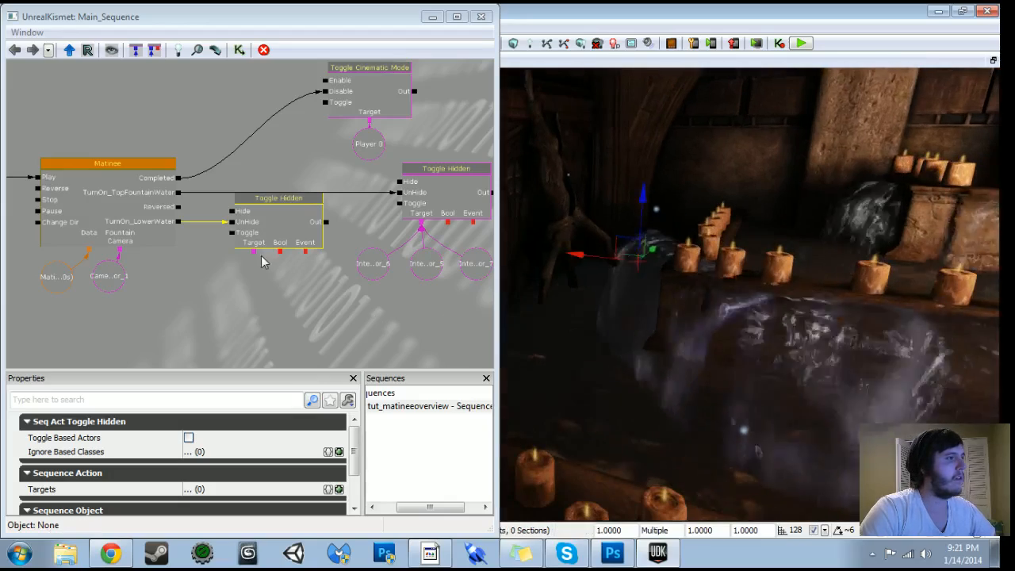
- Link the selected lower water InterpActors to the second Toggle Hidden Target as object variables and place them below the node
{"action": "right_click", "coordinate": [254, 253]}
{"action": "left_click", "coordinate": [278, 259]}
{"action": "left_click_drag", "start_coordinate": [306, 283], "coordinate": [224, 325]}
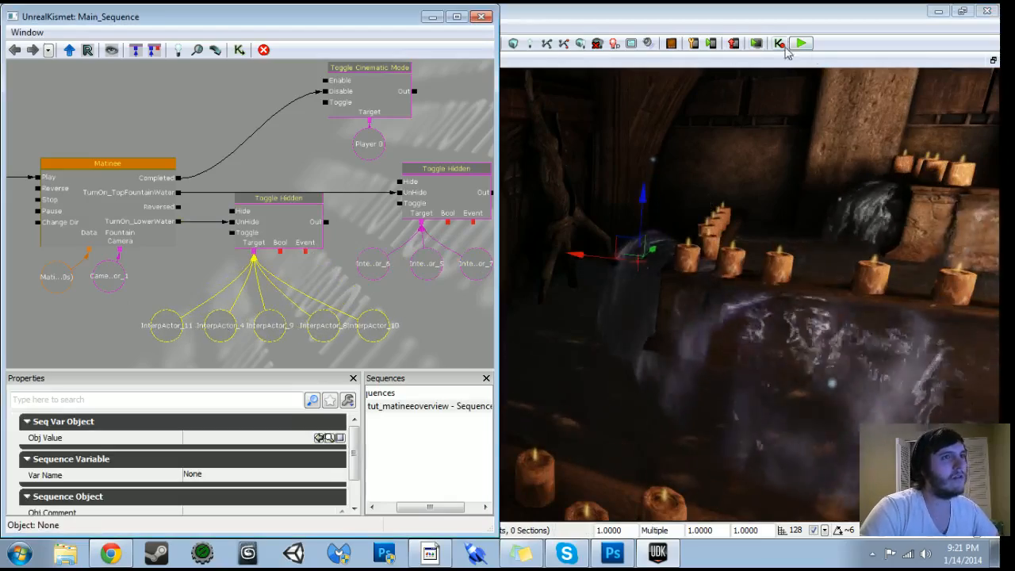
- Minimize the Kismet window and start a play-test from the floor near the fountain and fires
{"action": "left_click", "coordinate": [432, 16]}
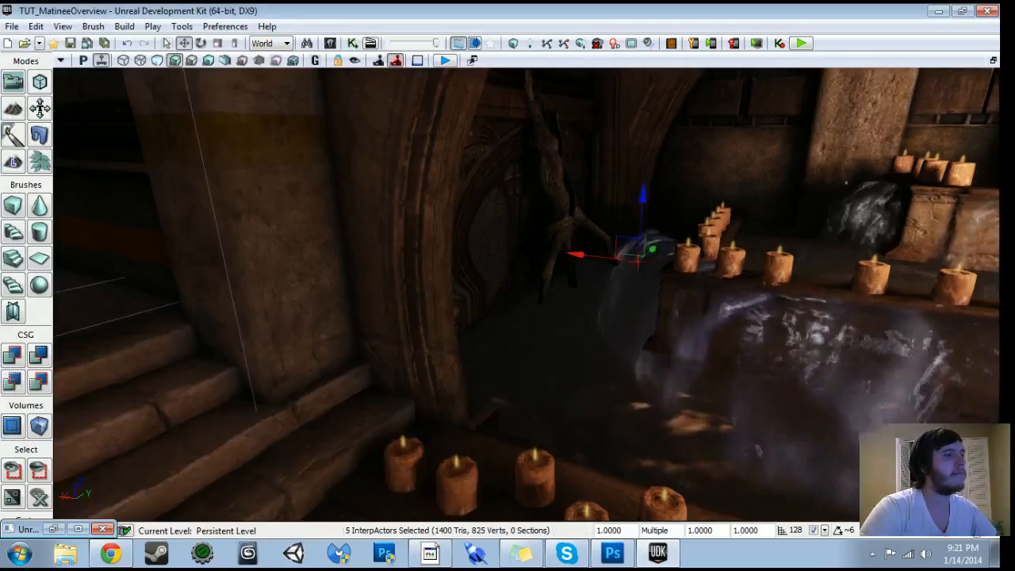
{"action": "right_click_drag", "start_coordinate": [555, 413], "coordinate": [671, 454]}
{"action": "right_click", "coordinate": [672, 453]}
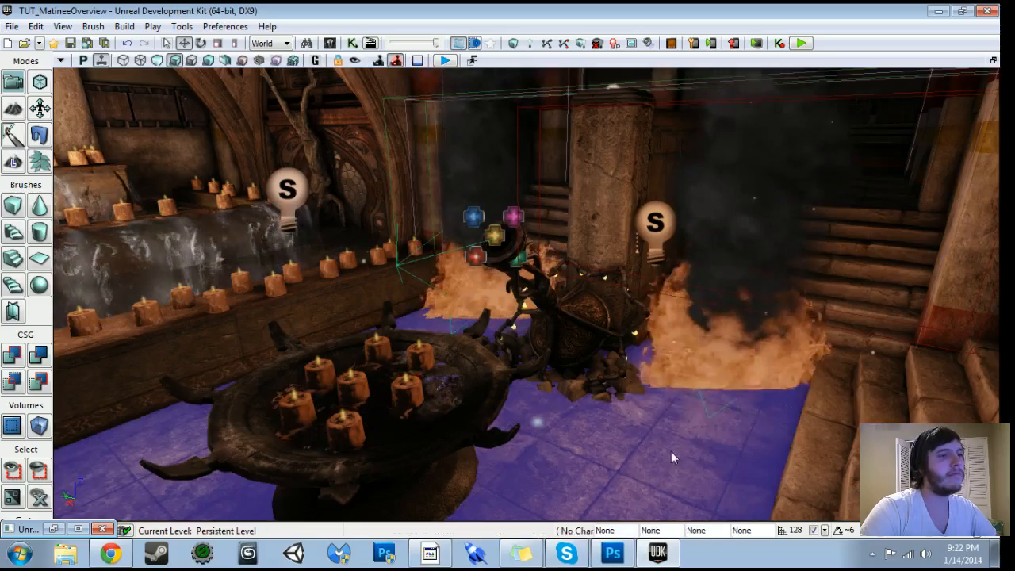
{"action": "left_click", "coordinate": [663, 424]}
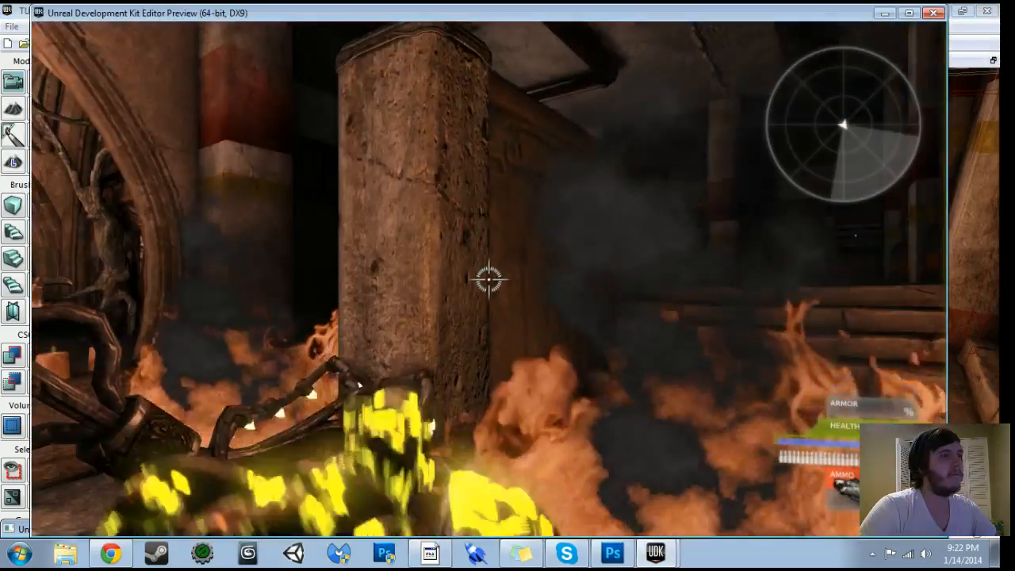
- Walk to the generator in the dark room, activate it to watch the fountain cut-scene, and end the play-test
{"action": "key", "text": "w"}
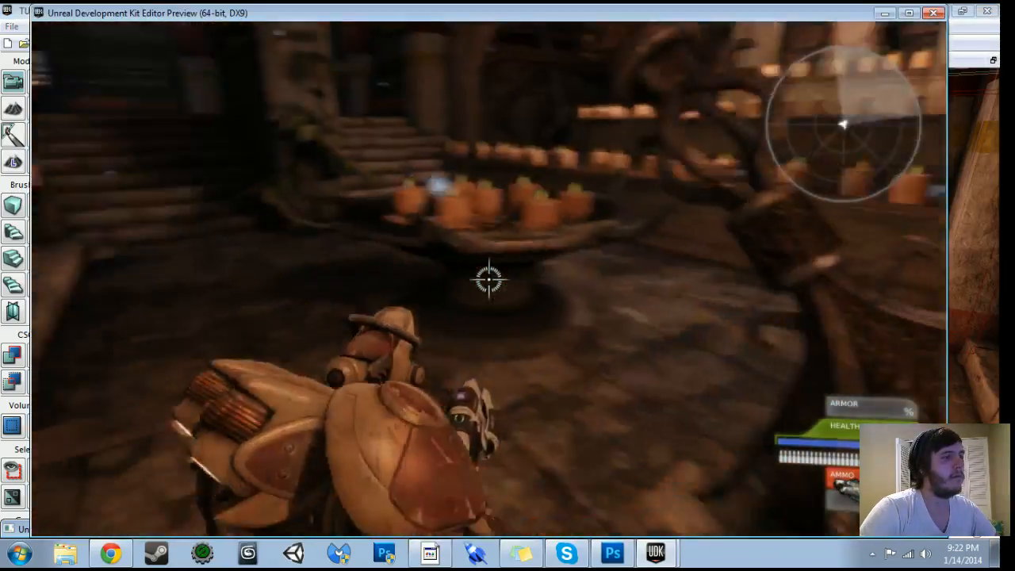
{"action": "key", "text": "w"}
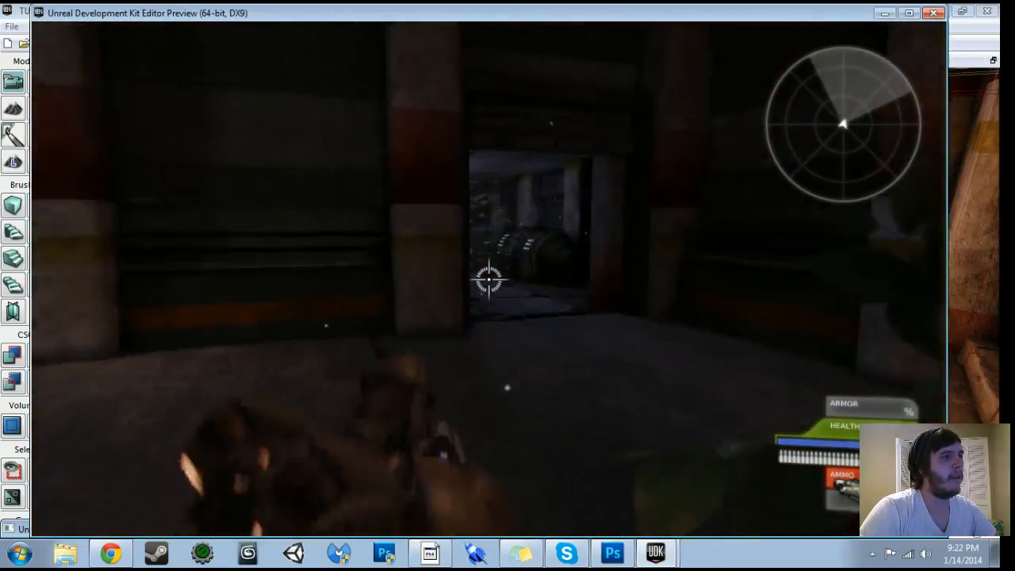
{"action": "key", "text": "w"}
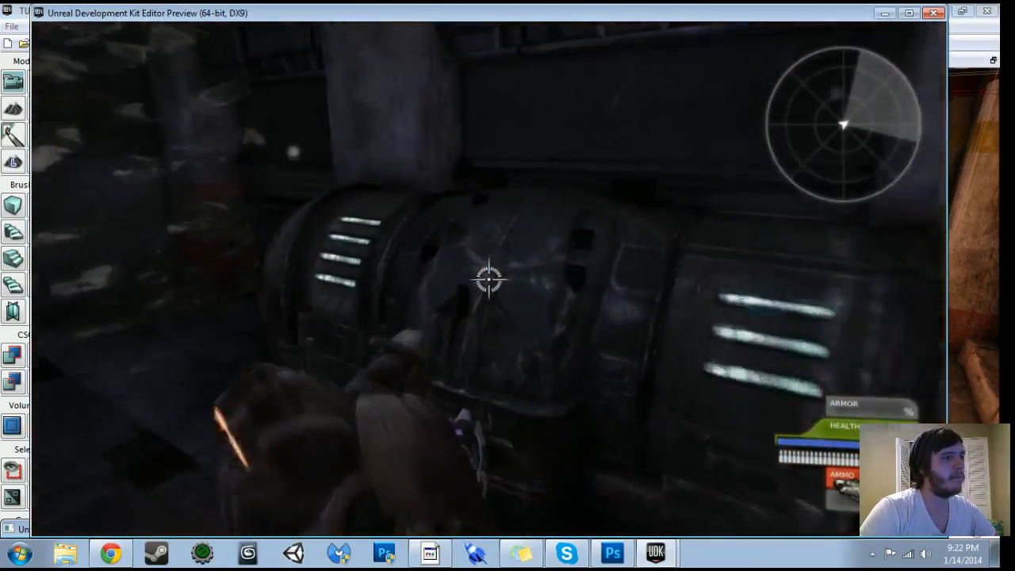
{"action": "key", "text": "e"}
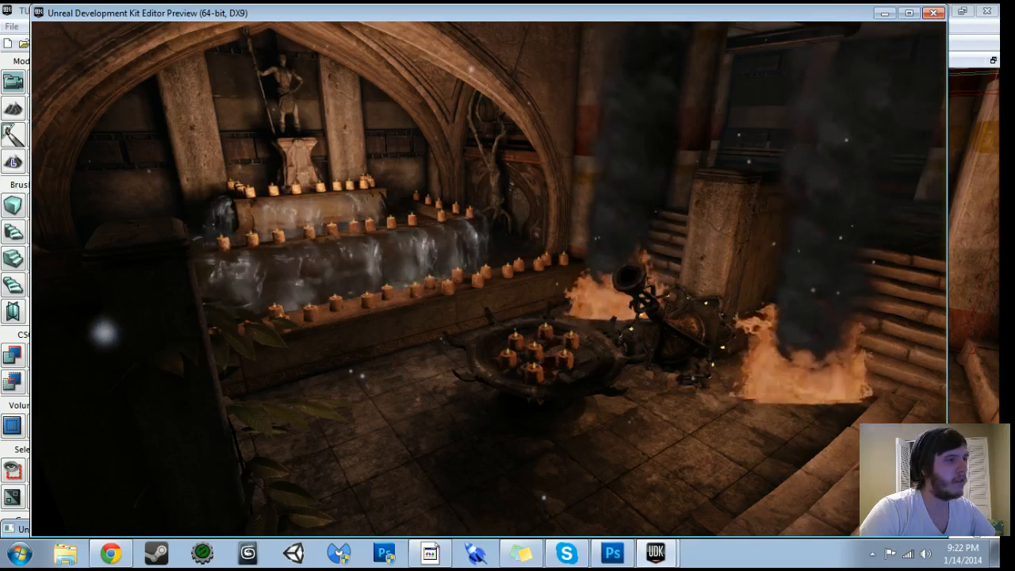
{"action": "key", "text": "Escape"}
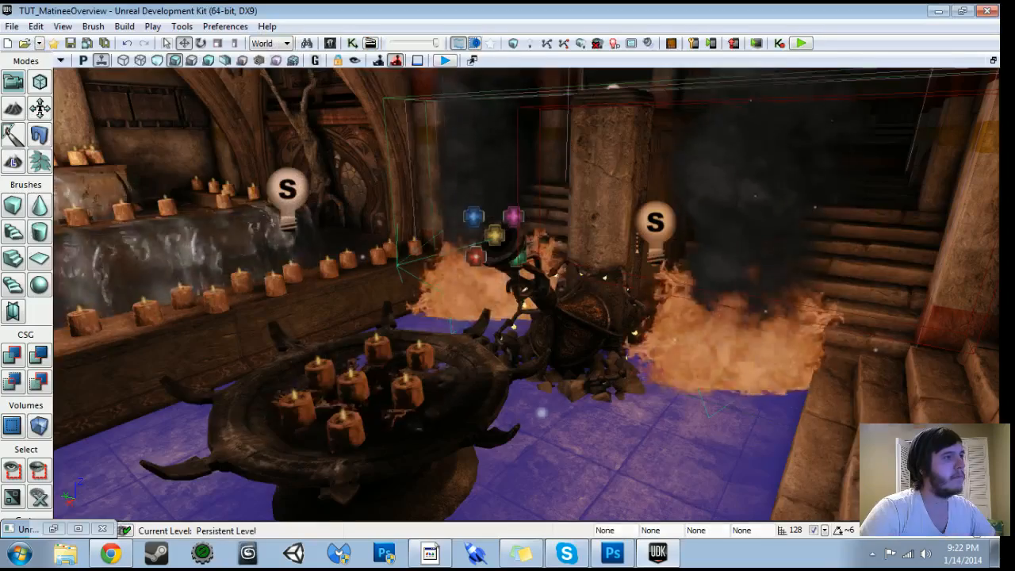
- Reopen Kismet, open the fountain camera's Matinee for editing, and bring its Event track into view
{"action": "left_click", "coordinate": [353, 44]}
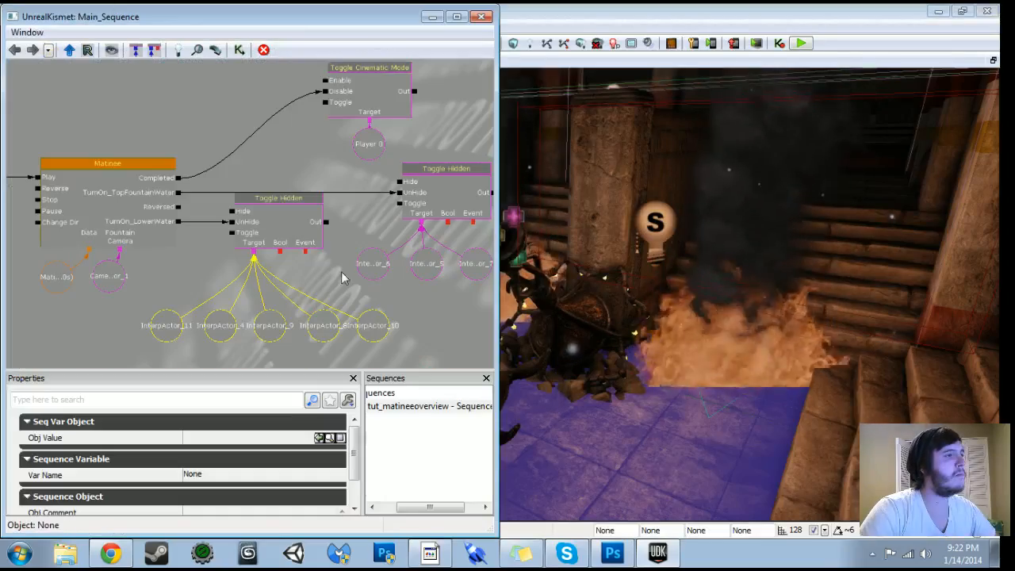
{"action": "double_click", "coordinate": [169, 208]}
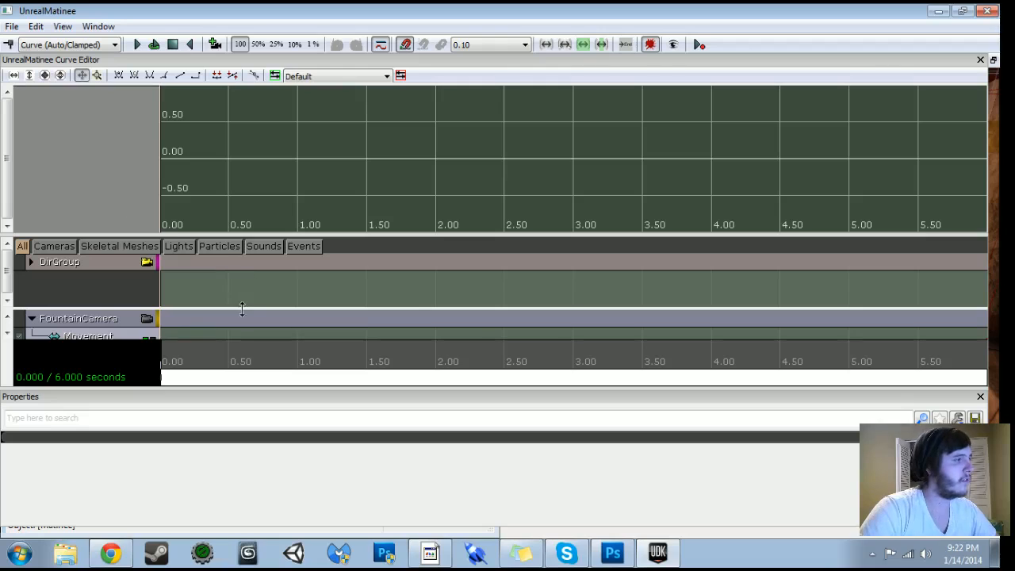
{"action": "scroll", "coordinate": [7, 328], "scroll_direction": "down", "scroll_amount": 3}
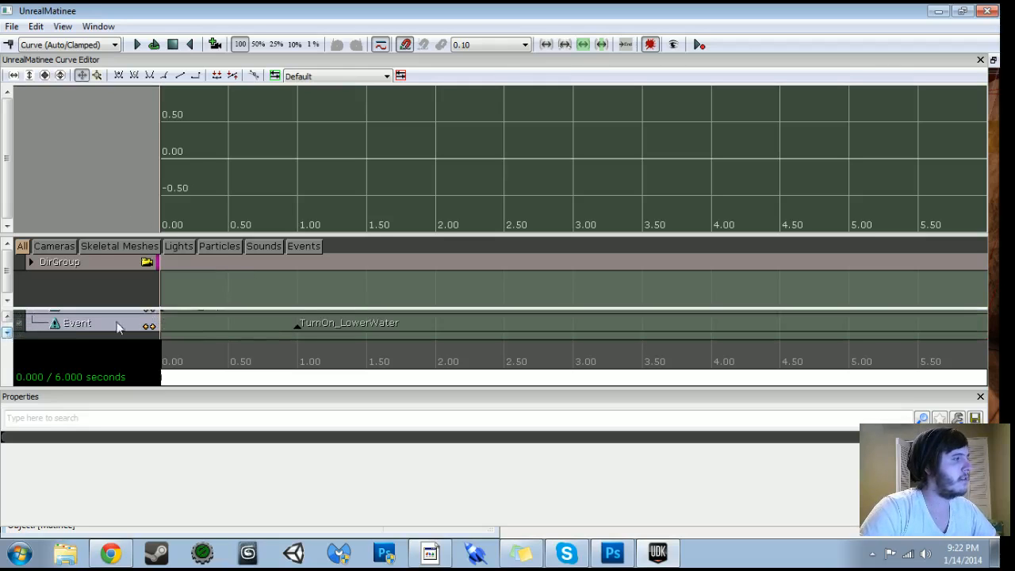
- Move the TurnOn_LowerWater key on the Matinee's Event track to about 1.80 seconds
{"action": "left_click", "coordinate": [299, 325]}
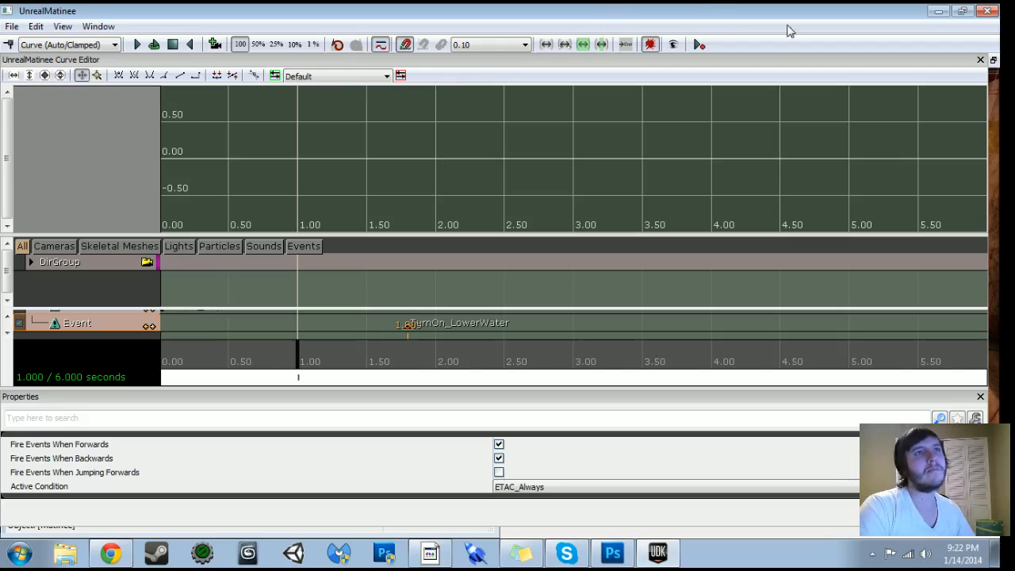
{"action": "scroll", "coordinate": [7, 321], "scroll_direction": "up", "scroll_amount": 3}
{"action": "left_click", "coordinate": [83, 320]}
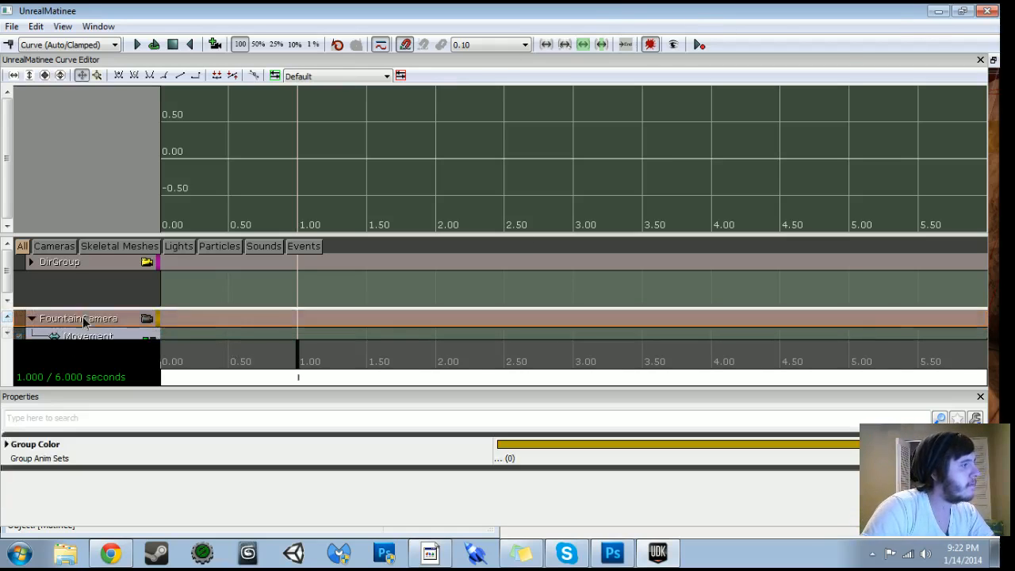
{"action": "left_click", "coordinate": [938, 12]}
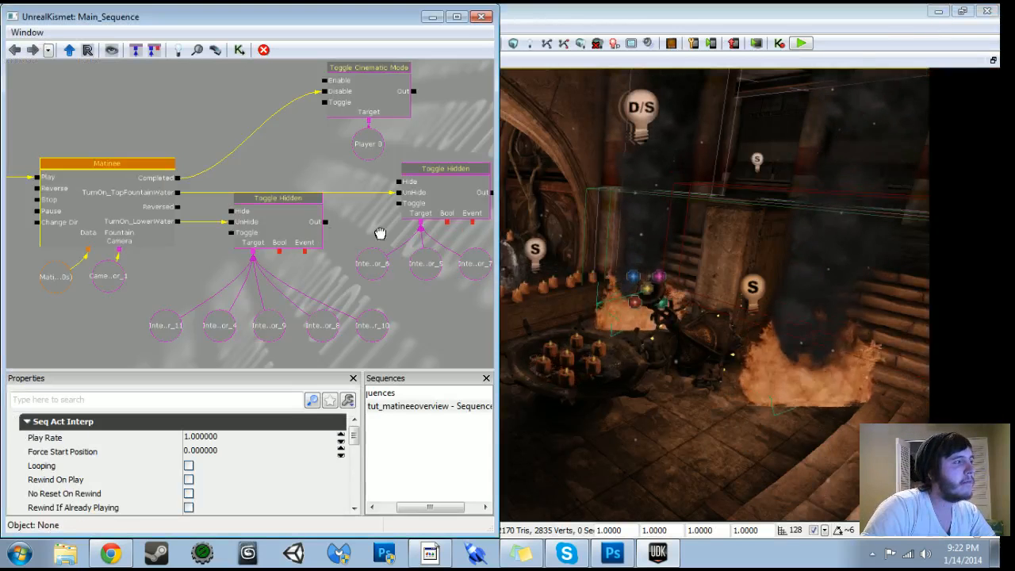
- Review the cut-scene's Kismet network, from the Matinee and its Toggle Hidden actions back to the remote event and trigger condition nodes
{"action": "scroll", "coordinate": [349, 264], "scroll_direction": "down", "scroll_amount": 2}
{"action": "left_click_drag", "start_coordinate": [409, 253], "coordinate": [538, 236]}
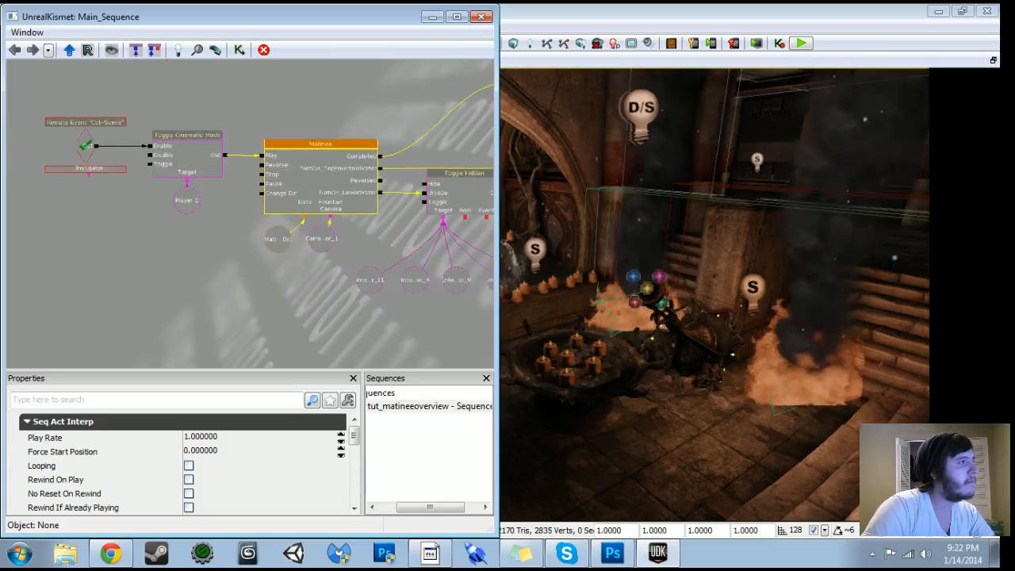
{"action": "scroll", "coordinate": [301, 112], "scroll_direction": "down", "scroll_amount": 1}
{"action": "left_click_drag", "start_coordinate": [300, 111], "coordinate": [471, 322]}
{"action": "scroll", "coordinate": [235, 184], "scroll_direction": "down", "scroll_amount": 2}
{"action": "left_click", "coordinate": [209, 199]}
{"action": "left_click_drag", "start_coordinate": [418, 234], "coordinate": [445, 235], "text": "ctrl"}
{"action": "left_click_drag", "start_coordinate": [203, 195], "coordinate": [156, 232]}
{"action": "scroll", "coordinate": [300, 200], "scroll_direction": "up", "scroll_amount": 3}
{"action": "scroll", "coordinate": [156, 231], "scroll_direction": "up", "scroll_amount": 1}
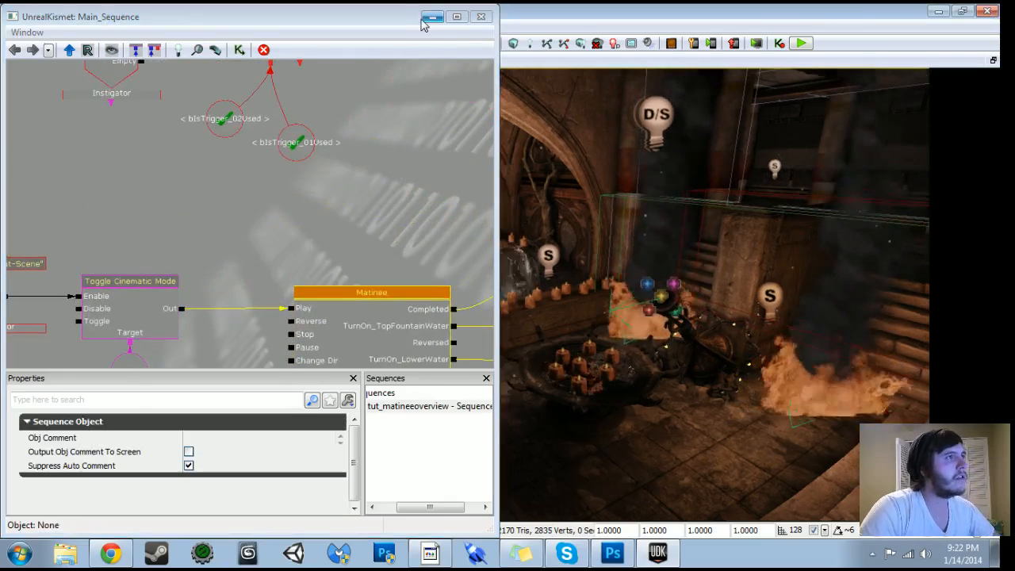
- Audition the sound cues matching "water" in the Content Browser and select Waterfall_Medium_02_Cue
{"action": "left_click", "coordinate": [432, 17]}
{"action": "left_click", "coordinate": [332, 44]}
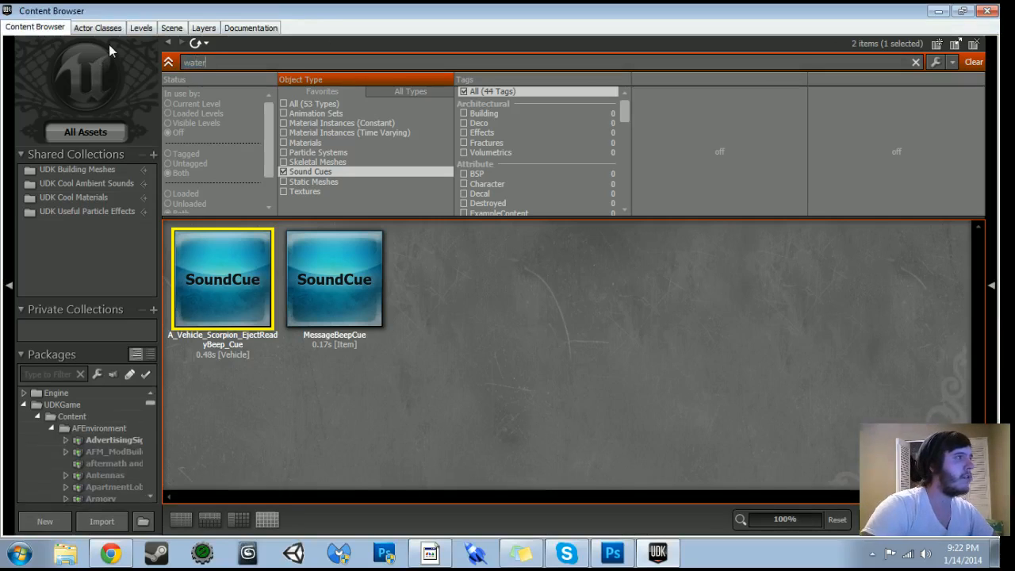
{"action": "left_click", "coordinate": [204, 409]}
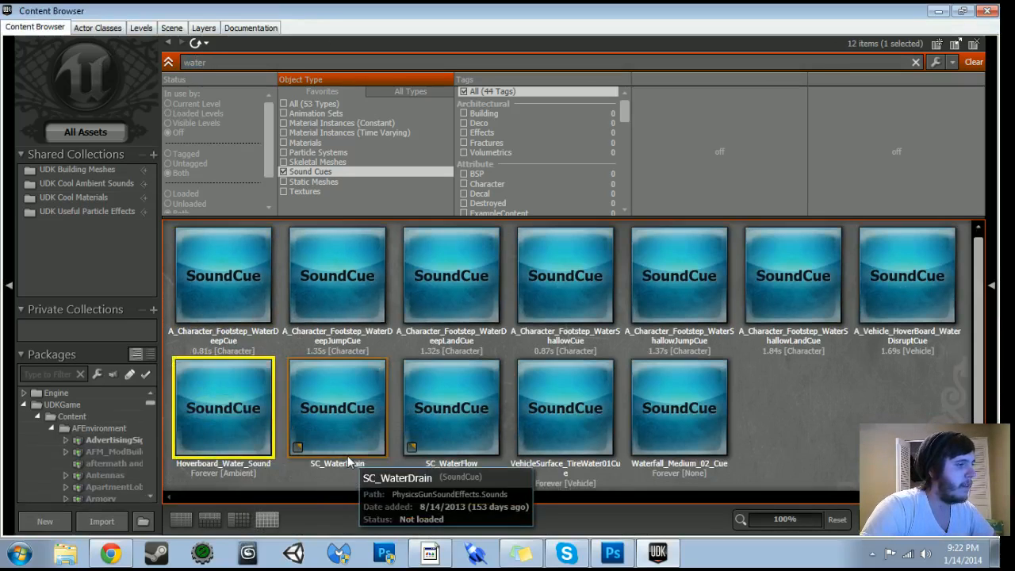
{"action": "left_click", "coordinate": [342, 421]}
{"action": "left_click", "coordinate": [414, 412]}
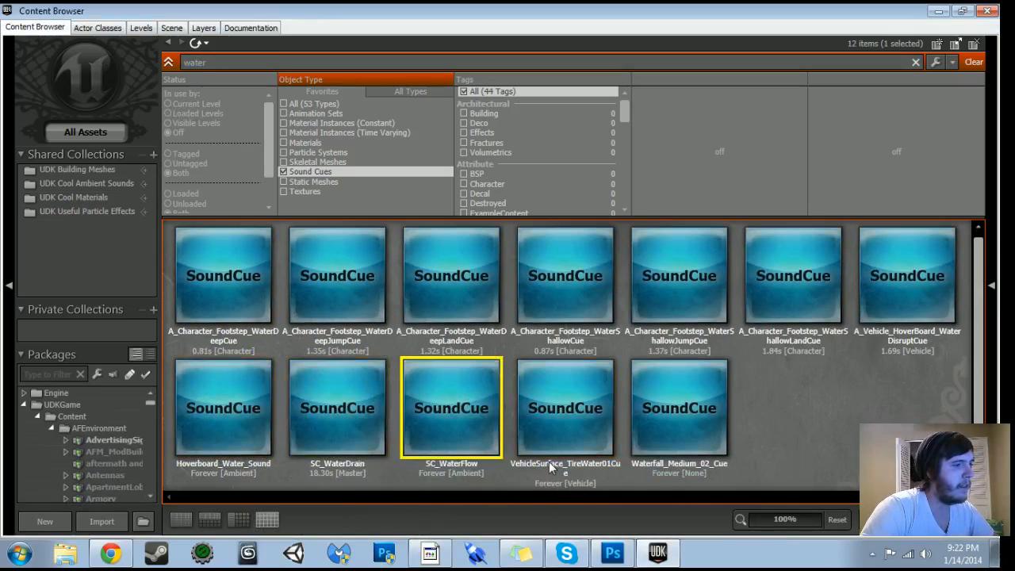
{"action": "left_click", "coordinate": [904, 293]}
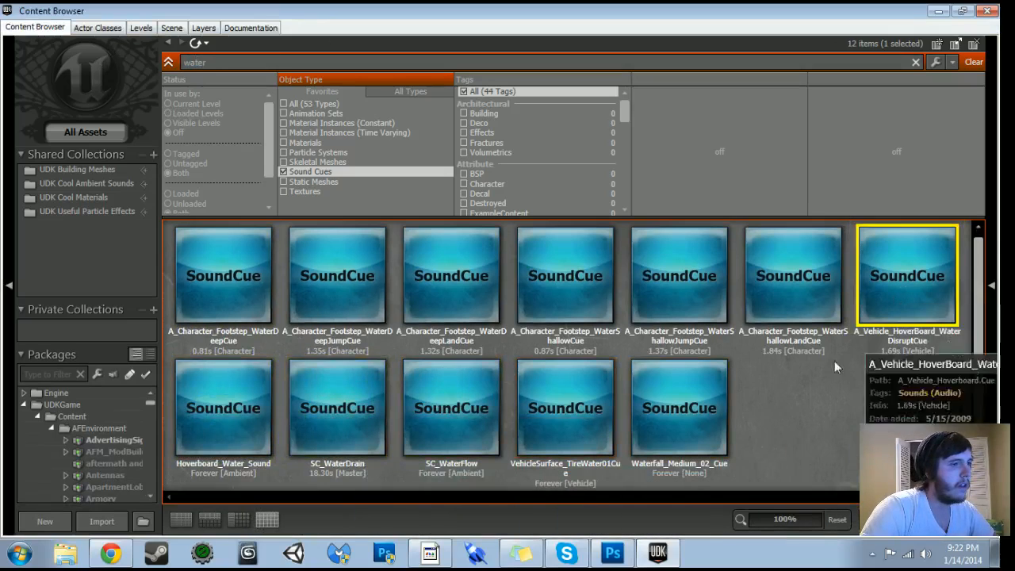
{"action": "left_click", "coordinate": [666, 406]}
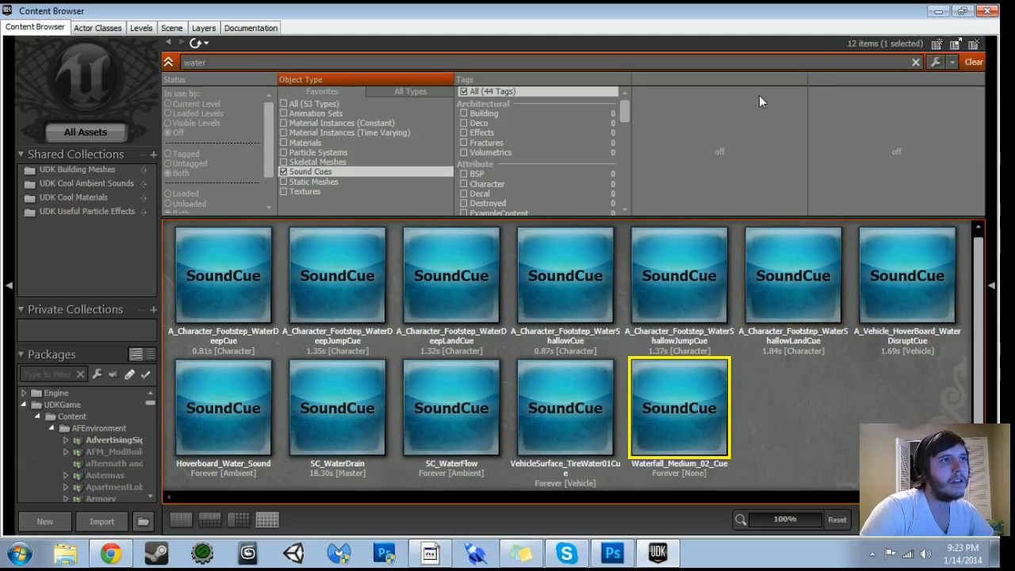
{"action": "left_click", "coordinate": [986, 11]}
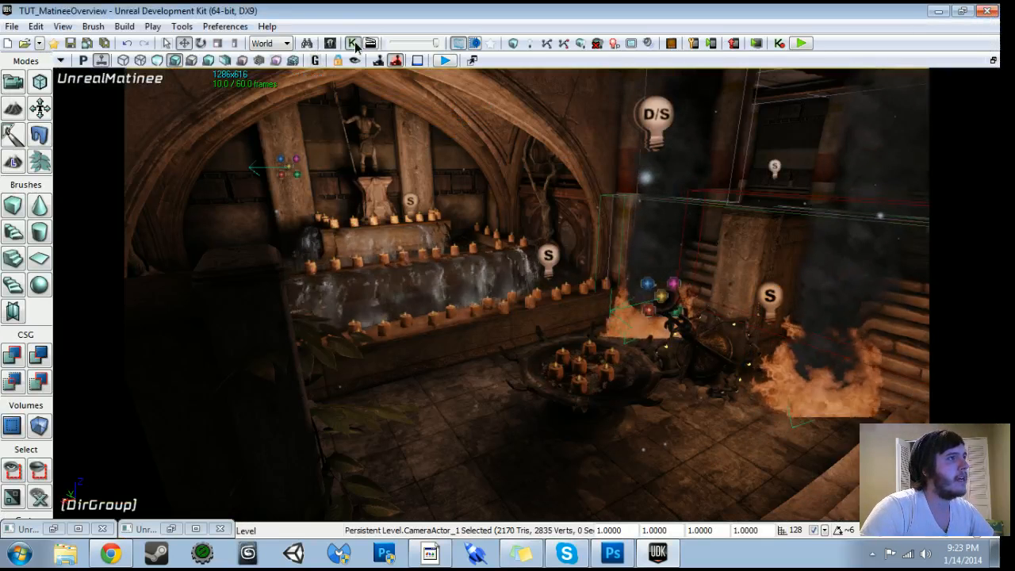
- Add a Play Sound action above the cut-scene Matinee in Kismet and connect Toggle Cinematic Mode's Out to its Play input
{"action": "left_click_drag", "start_coordinate": [265, 245], "coordinate": [350, 197]}
{"action": "right_click", "coordinate": [350, 197]}
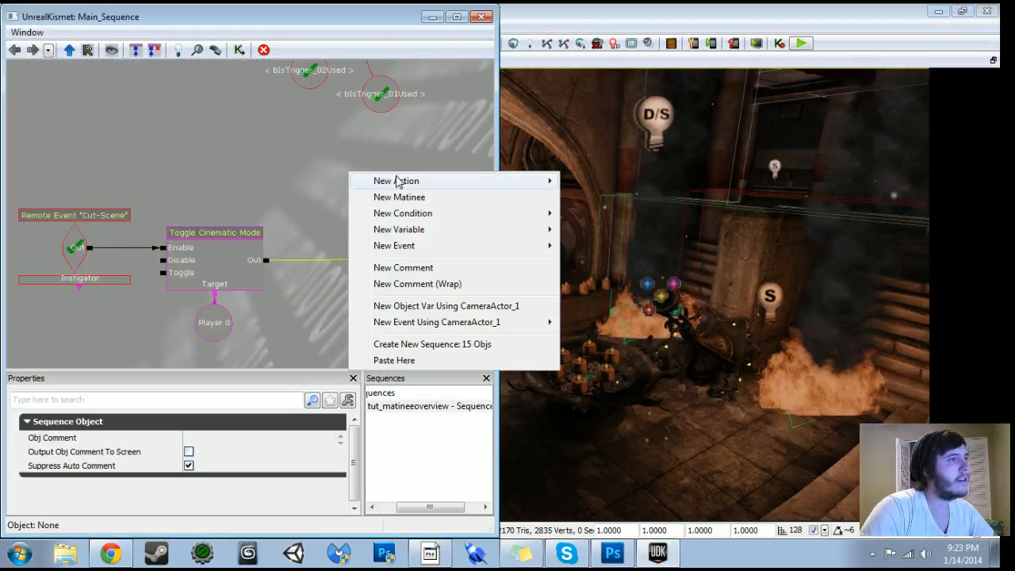
{"action": "mouse_move", "coordinate": [399, 181]}
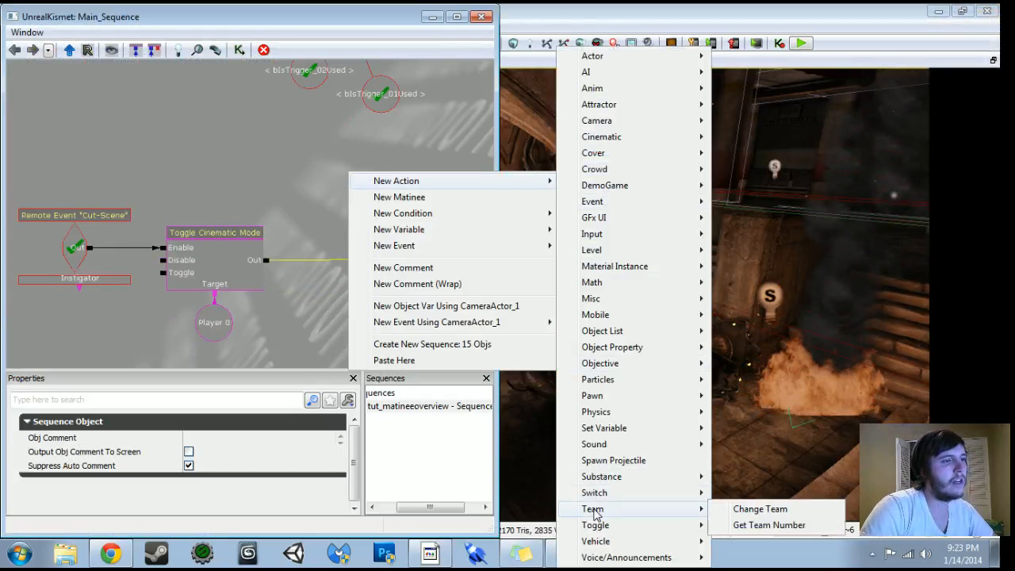
{"action": "mouse_move", "coordinate": [621, 448]}
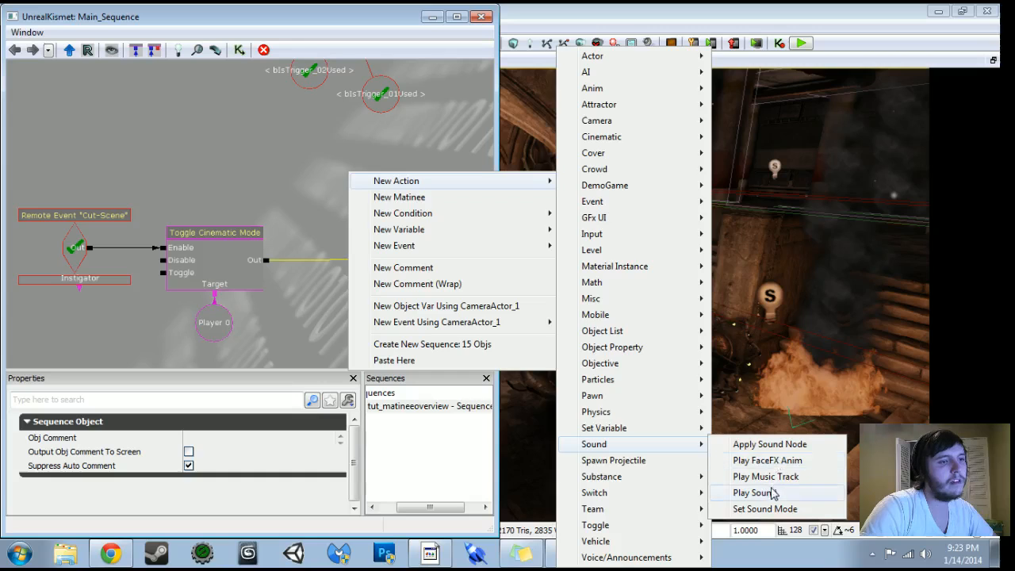
{"action": "left_click", "coordinate": [773, 493]}
{"action": "left_click_drag", "start_coordinate": [363, 198], "coordinate": [323, 152], "text": "ctrl"}
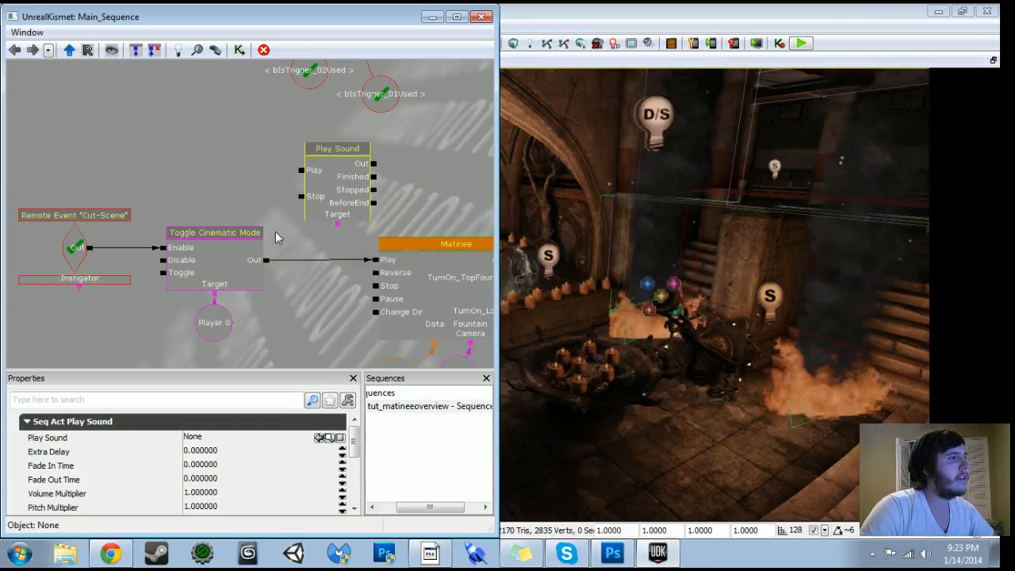
{"action": "left_click_drag", "start_coordinate": [264, 267], "coordinate": [330, 173]}
- Close the Kismet and Matinee editors and enable real-time preview in the viewport
{"action": "right_click_drag", "start_coordinate": [713, 295], "coordinate": [753, 295]}
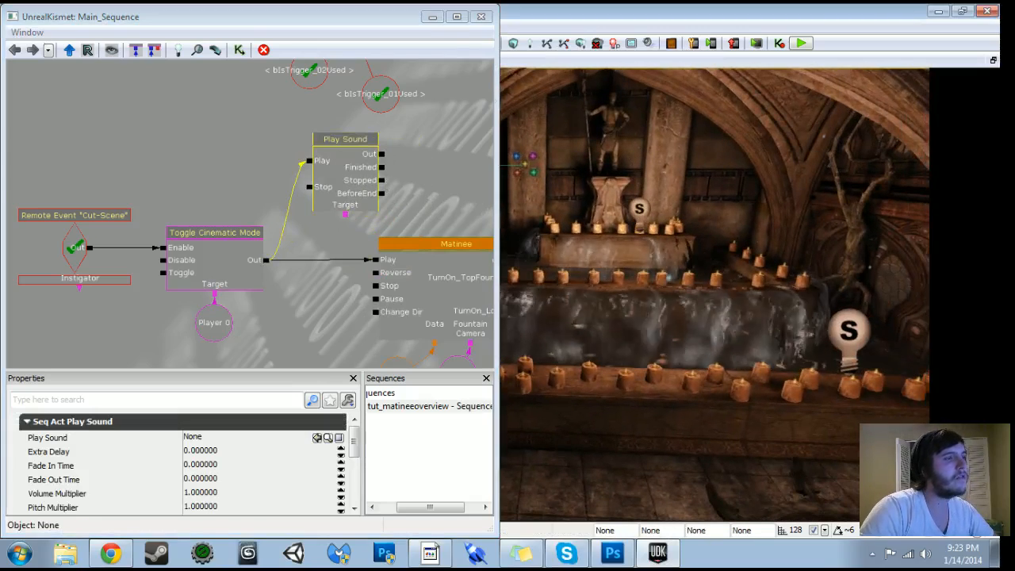
{"action": "left_click", "coordinate": [480, 17]}
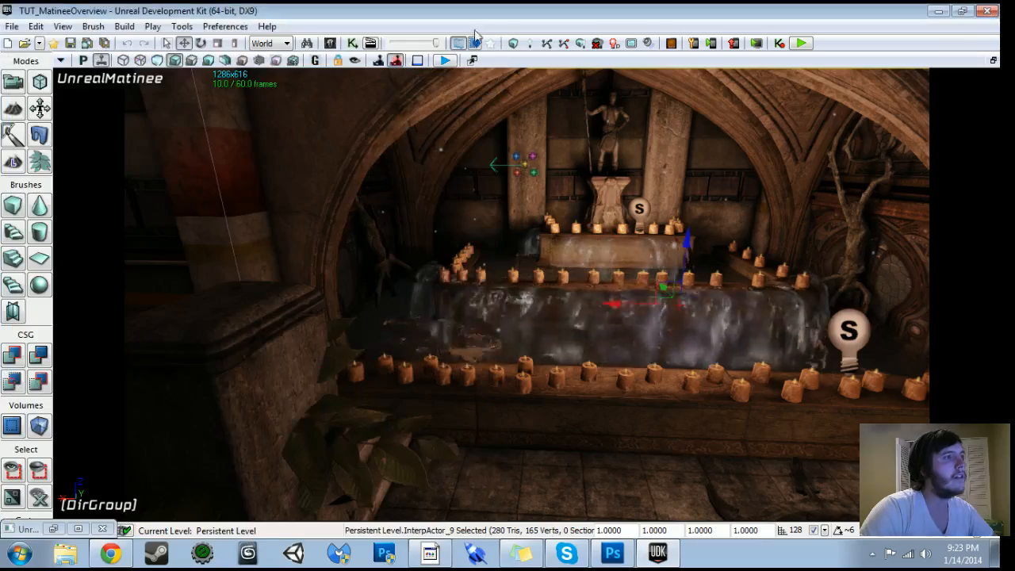
{"action": "left_click", "coordinate": [104, 529]}
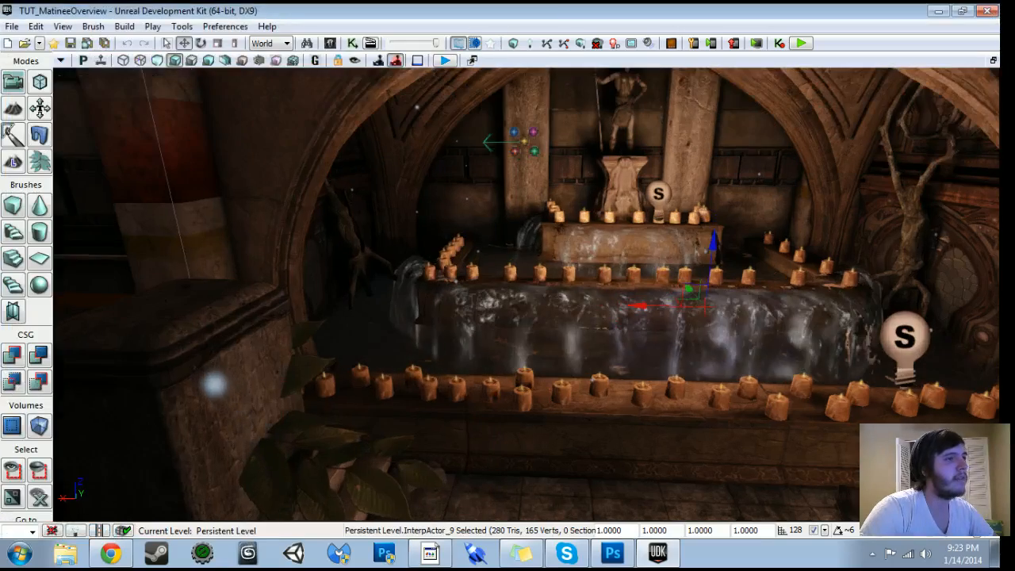
{"action": "left_click_drag", "start_coordinate": [507, 295], "coordinate": [547, 333]}
{"action": "left_click", "coordinate": [97, 61]}
- Attach the fountain's long front wall mesh as a new object variable to the Target of the Play Sound action
{"action": "right_click_drag", "start_coordinate": [396, 262], "coordinate": [509, 340]}
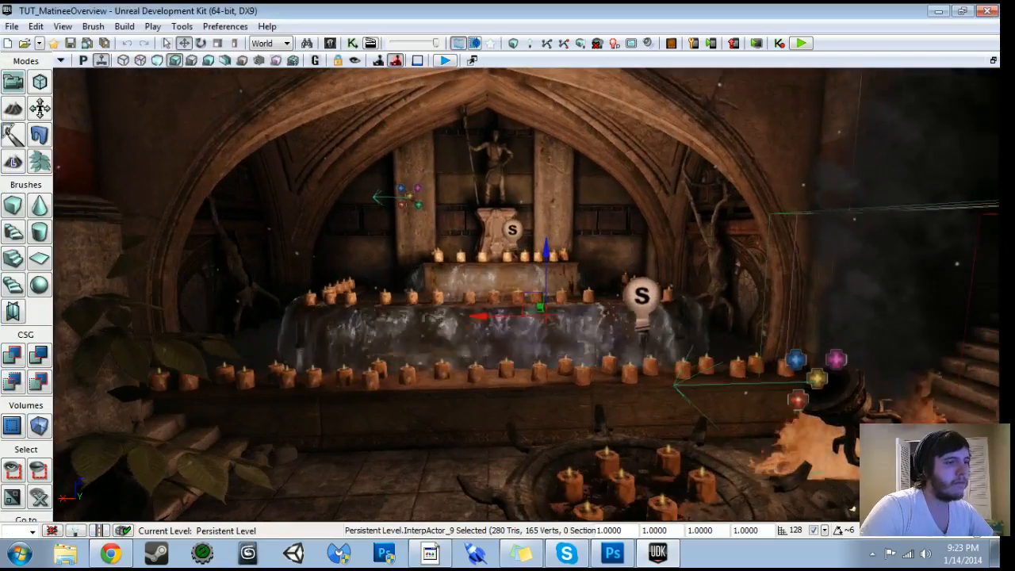
{"action": "left_click", "coordinate": [510, 409]}
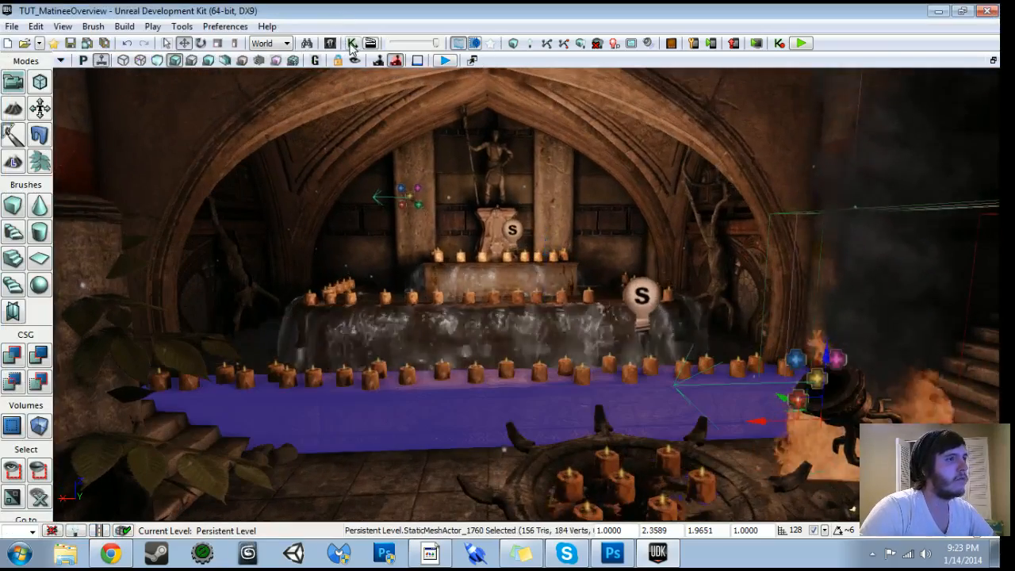
{"action": "left_click", "coordinate": [352, 43]}
{"action": "scroll", "coordinate": [329, 238], "scroll_direction": "down", "scroll_amount": 1}
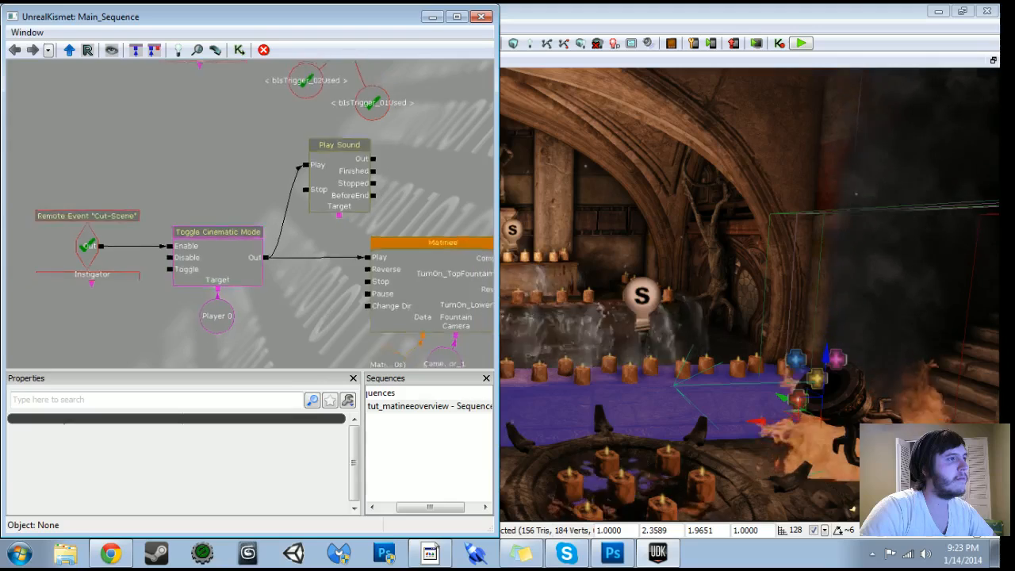
{"action": "left_click_drag", "start_coordinate": [325, 317], "coordinate": [286, 275]}
{"action": "right_click", "coordinate": [304, 174]}
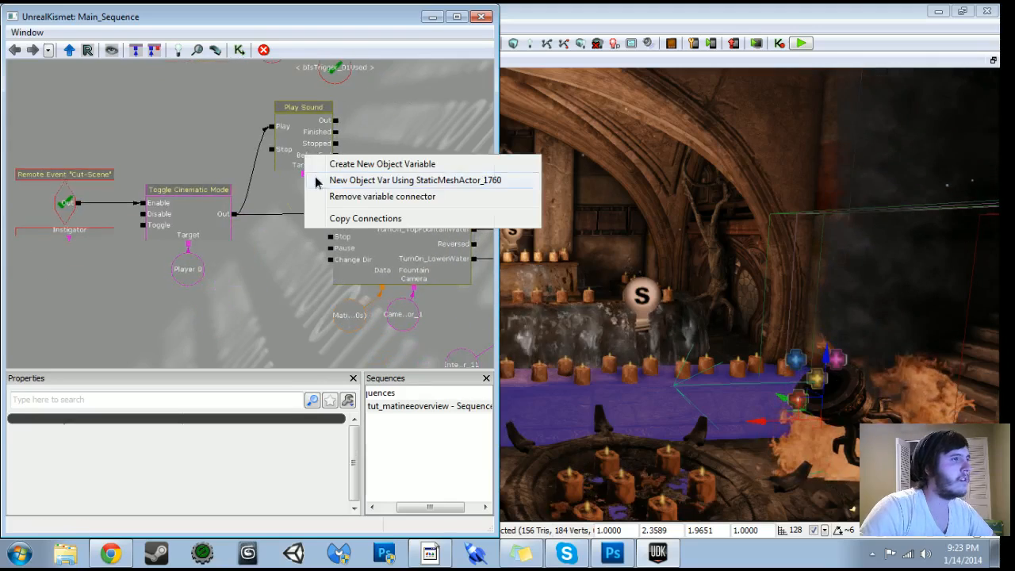
{"action": "left_click", "coordinate": [314, 179]}
{"action": "right_click_drag", "start_coordinate": [626, 294], "coordinate": [555, 306]}
{"action": "scroll", "coordinate": [330, 290], "scroll_direction": "down", "scroll_amount": 1}
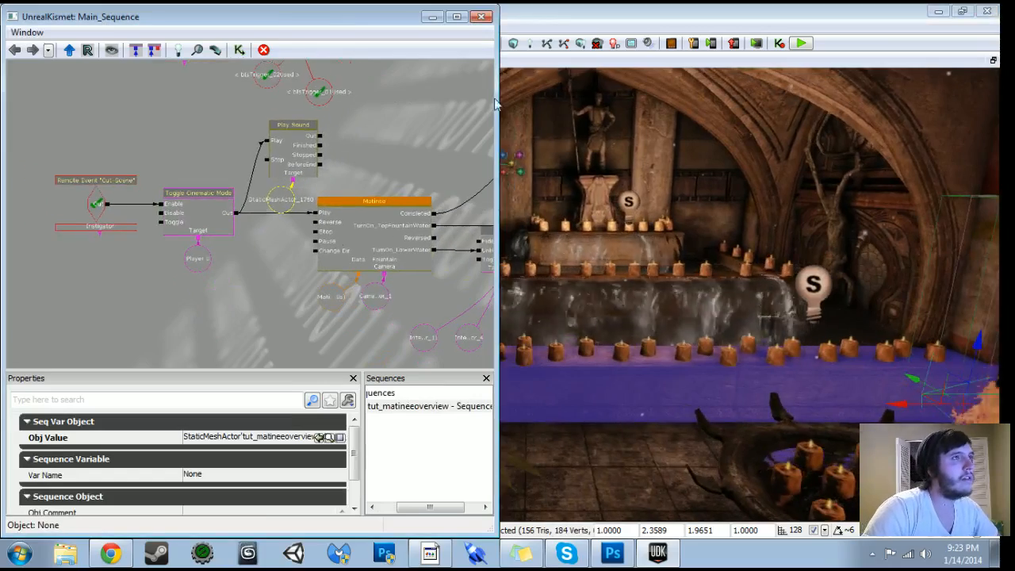
- Search the Content Browser's sound cues for "fire" and select VehicleDerbisLoop_Cue
{"action": "right_click_drag", "start_coordinate": [634, 278], "coordinate": [801, 274]}
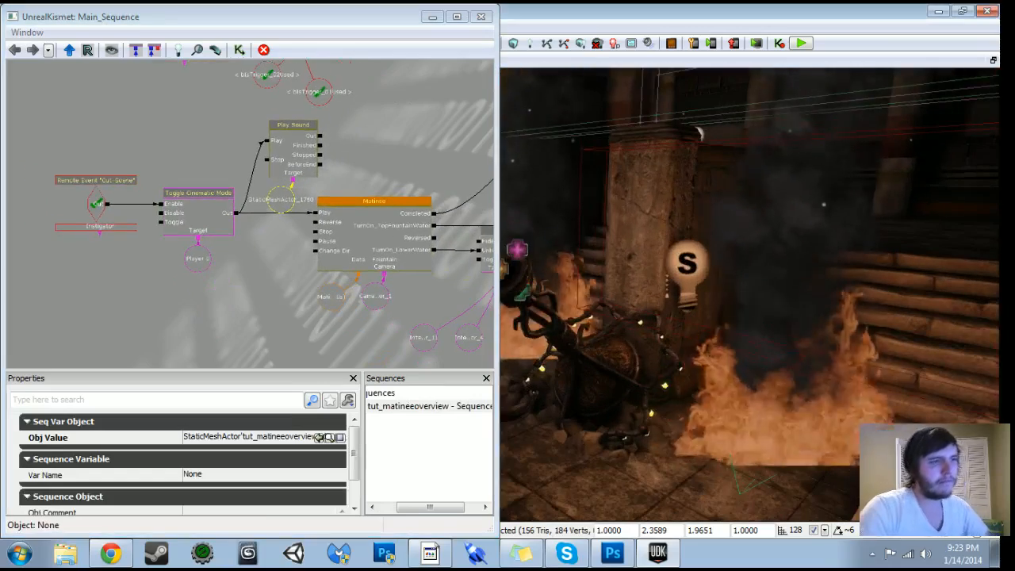
{"action": "scroll", "coordinate": [428, 309], "scroll_direction": "down", "scroll_amount": 3}
{"action": "left_click_drag", "start_coordinate": [346, 106], "coordinate": [349, 242]}
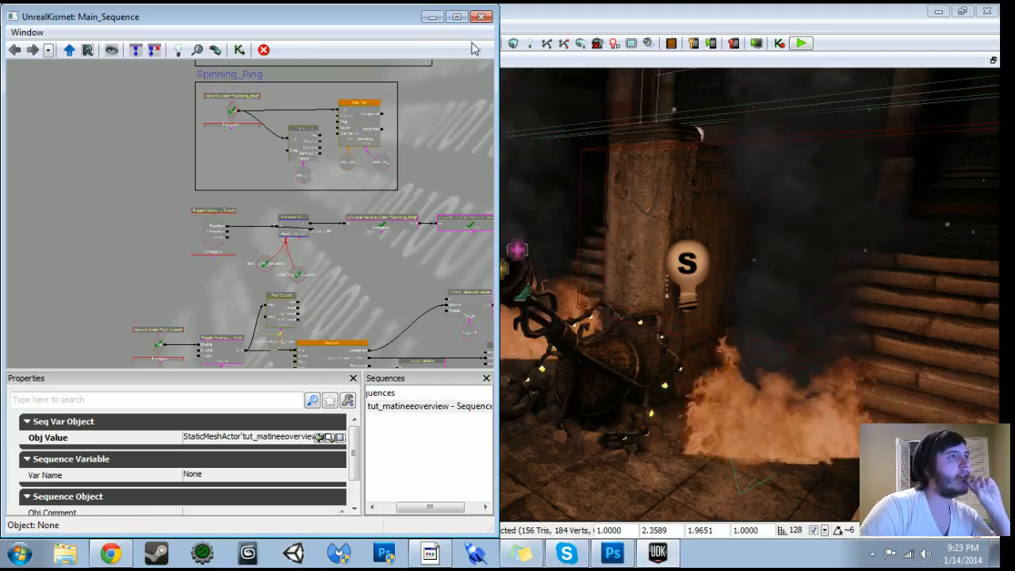
{"action": "left_click", "coordinate": [429, 24]}
{"action": "left_click", "coordinate": [328, 41]}
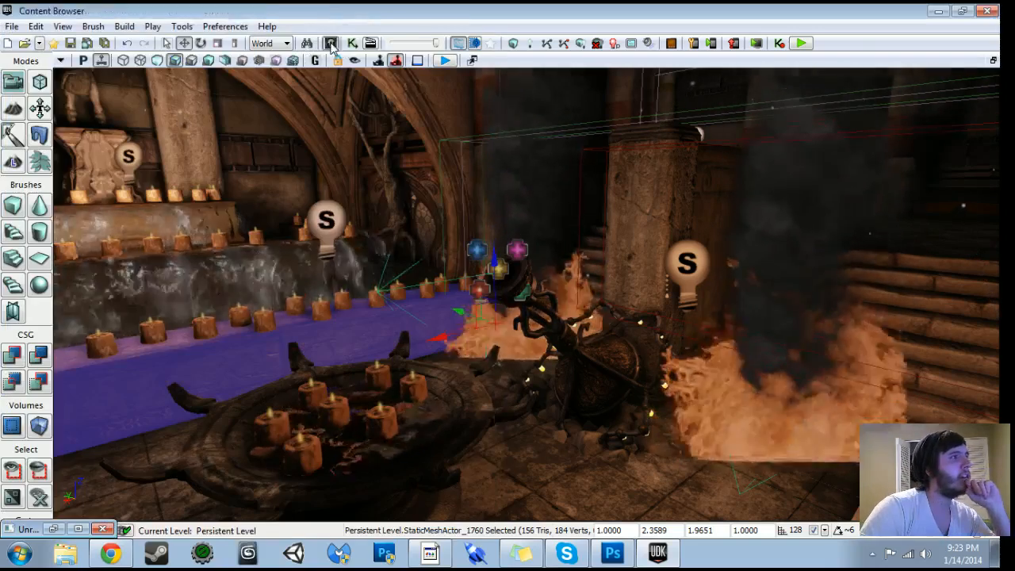
{"action": "type", "text": "fire"}
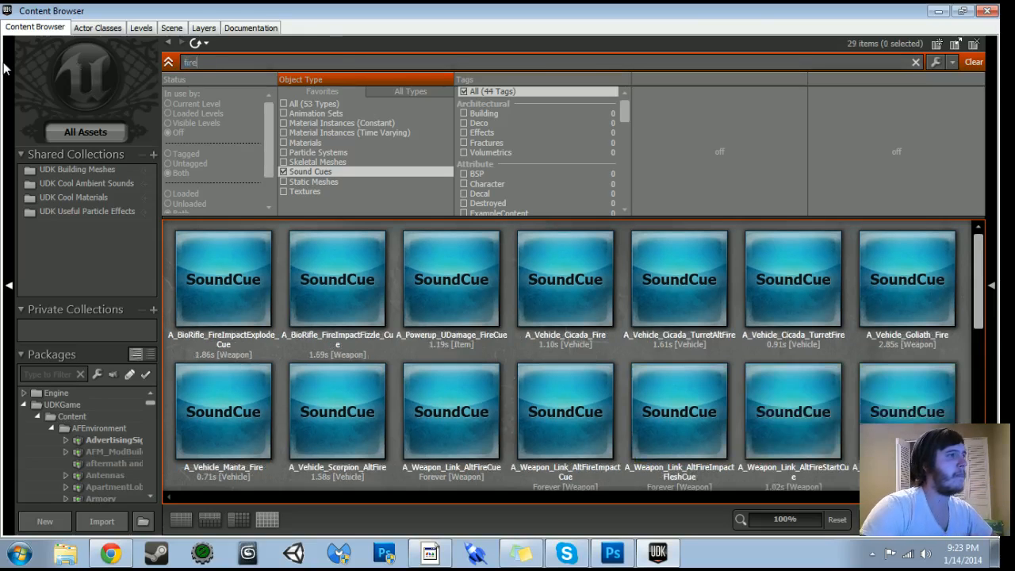
{"action": "scroll", "coordinate": [317, 408], "scroll_direction": "down", "scroll_amount": 5}
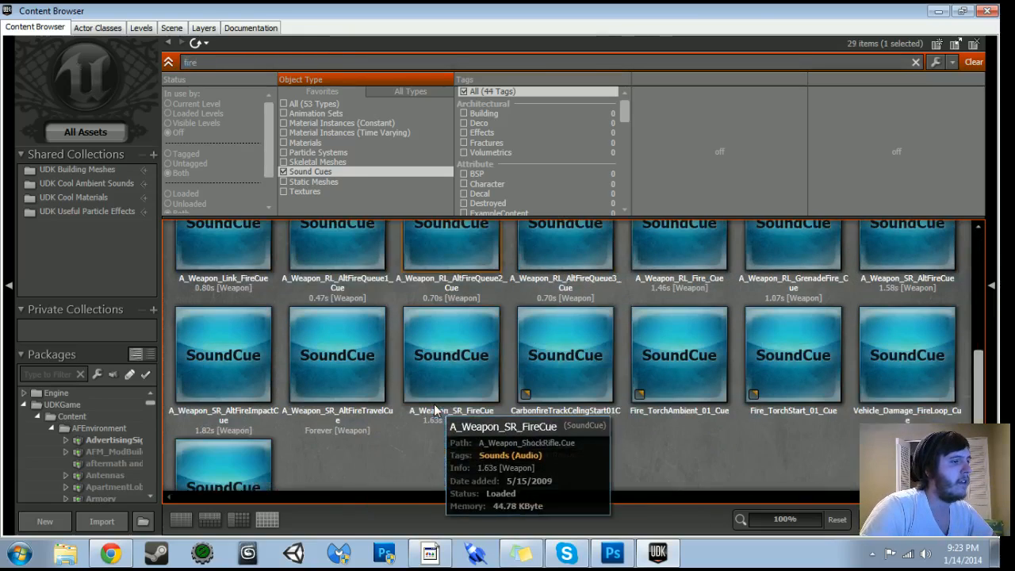
{"action": "left_click", "coordinate": [237, 408]}
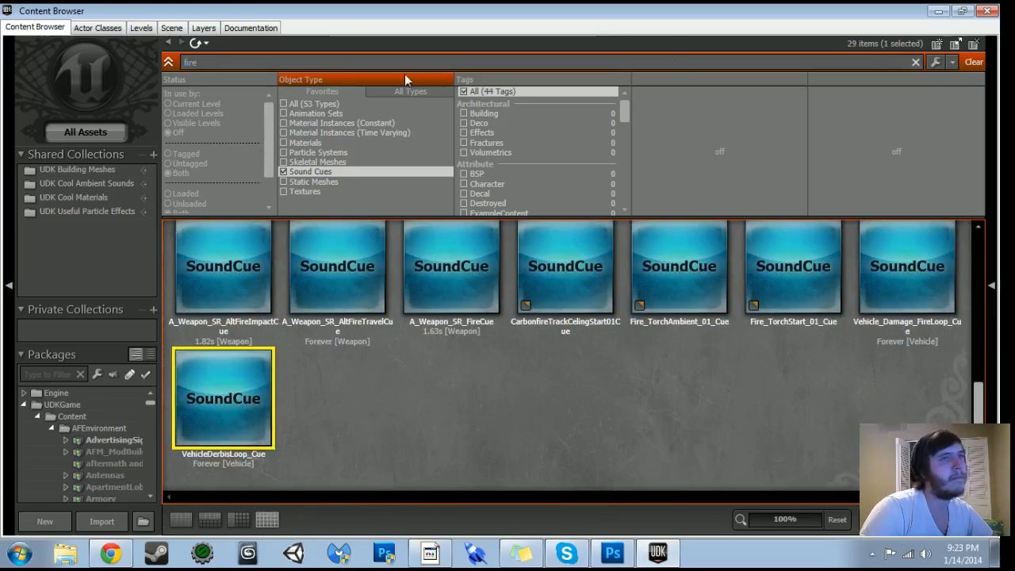
{"action": "left_click", "coordinate": [988, 11]}
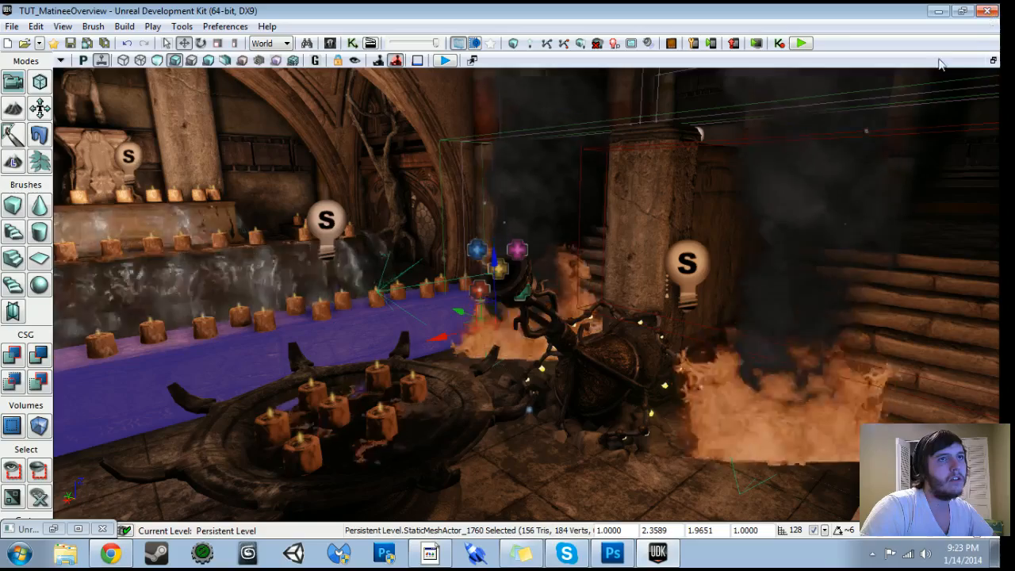
- Add a Level Loaded event in the empty Kismet area below the cut-scene nodes
{"action": "left_click", "coordinate": [352, 43]}
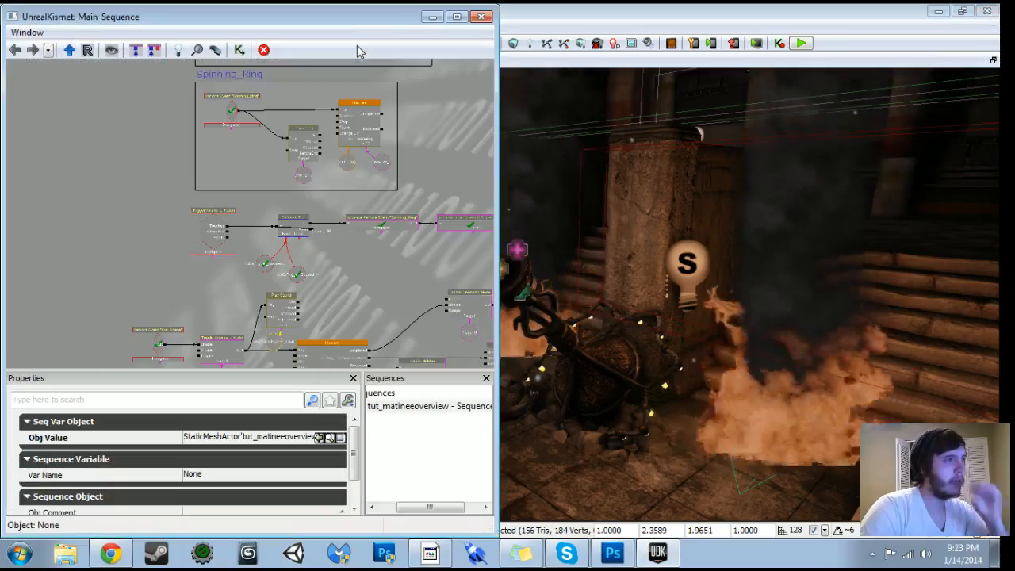
{"action": "left_click_drag", "start_coordinate": [383, 176], "coordinate": [406, 355]}
{"action": "left_click_drag", "start_coordinate": [355, 81], "coordinate": [420, 10]}
{"action": "left_click_drag", "start_coordinate": [362, 301], "coordinate": [446, 123]}
{"action": "left_click_drag", "start_coordinate": [270, 312], "coordinate": [276, 213]}
{"action": "right_click", "coordinate": [277, 196]}
{"action": "mouse_move", "coordinate": [337, 272]}
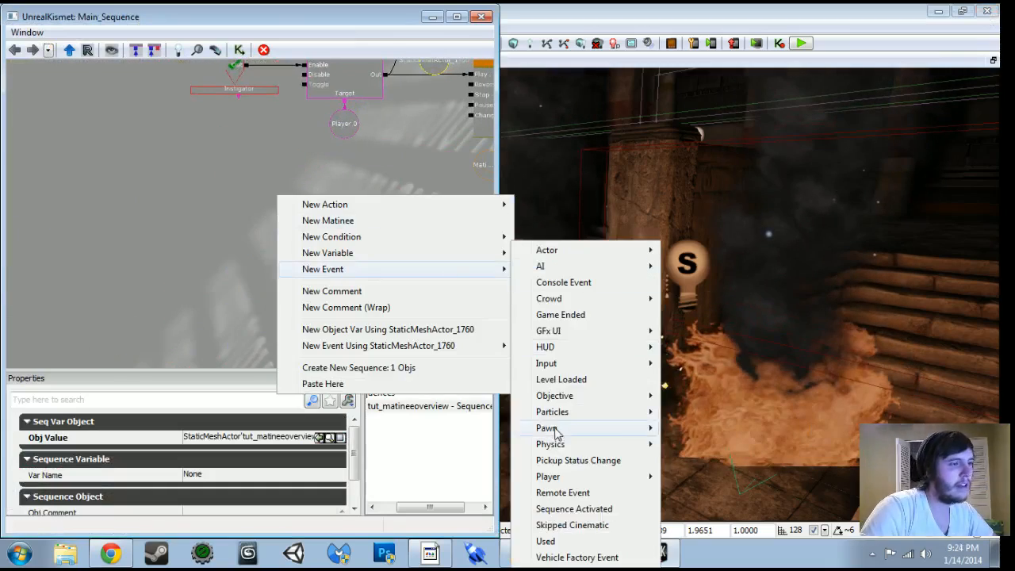
{"action": "left_click", "coordinate": [561, 380]}
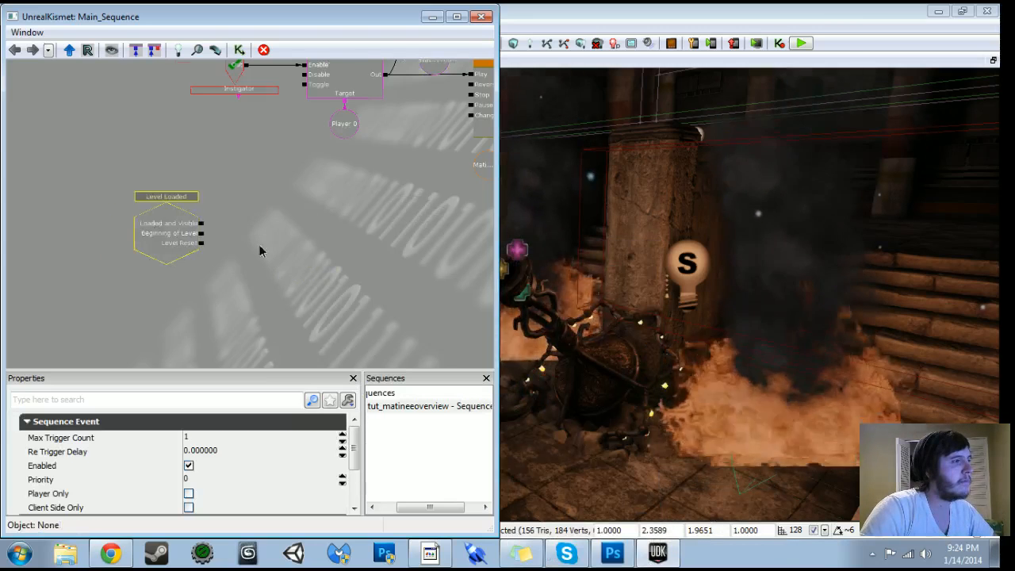
- Add a Play Sound action beside the Level Loaded event and assign VehicleDerbisLoop_Cue as its sound
{"action": "scroll", "coordinate": [261, 251], "scroll_direction": "up", "scroll_amount": 2}
{"action": "right_click", "coordinate": [262, 213]}
{"action": "mouse_move", "coordinate": [295, 222]}
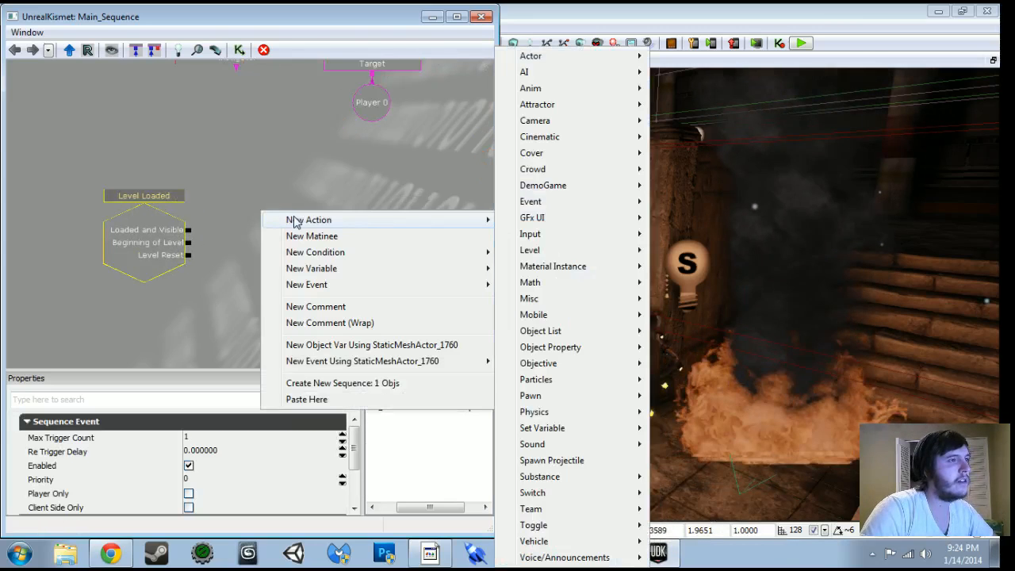
{"action": "mouse_move", "coordinate": [571, 479]}
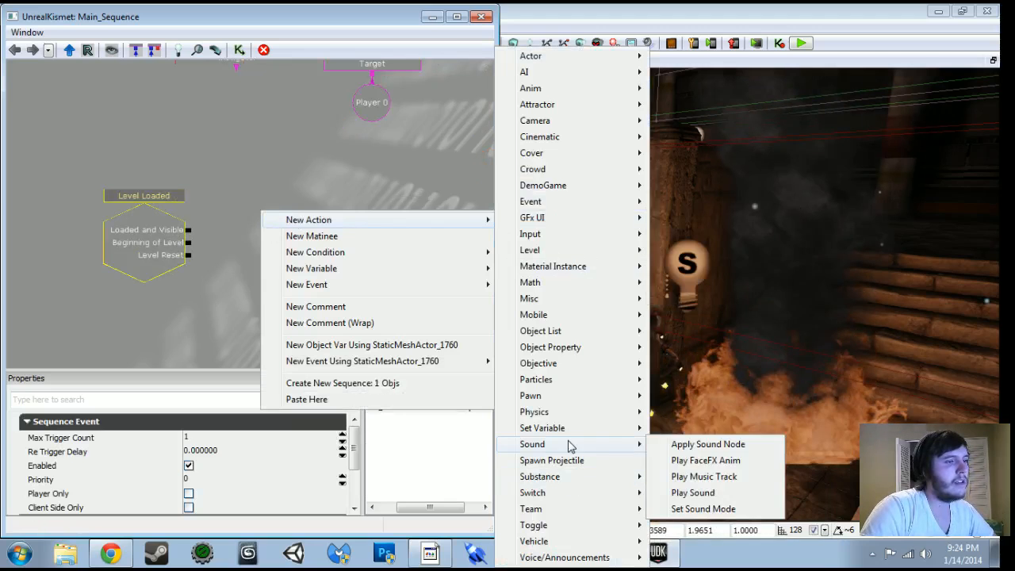
{"action": "left_click", "coordinate": [681, 492]}
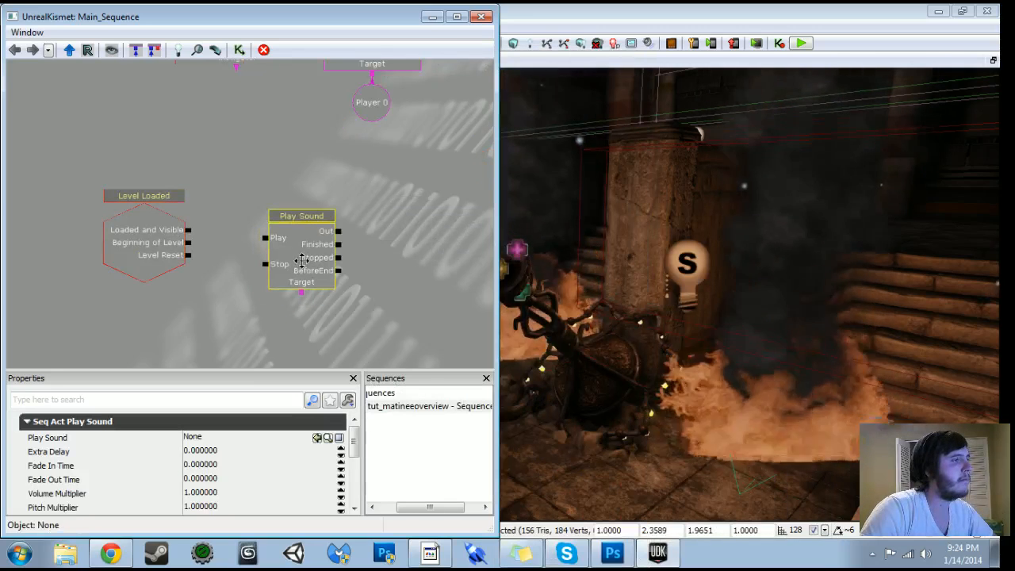
{"action": "left_click", "coordinate": [317, 437]}
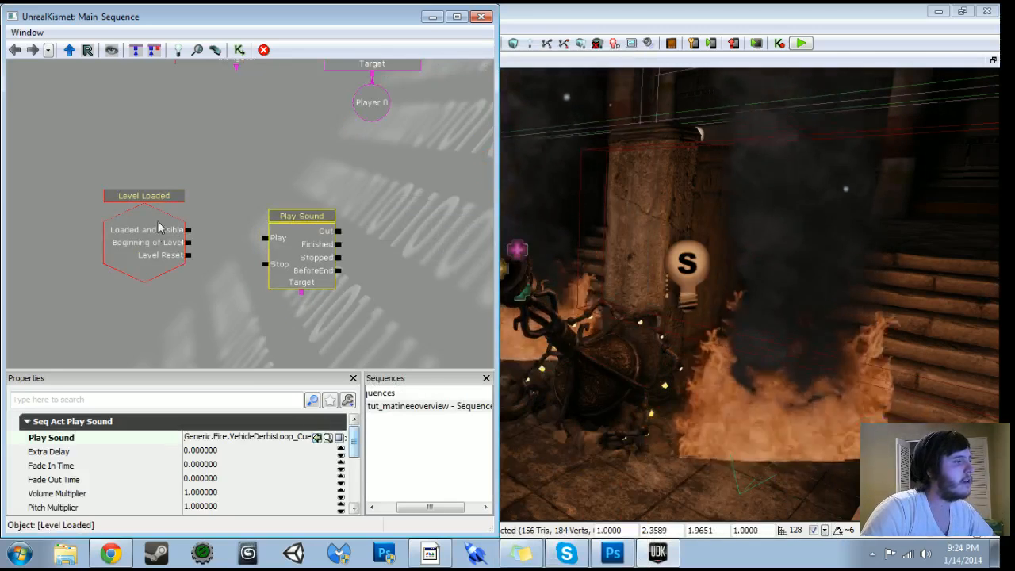
- Wire Loaded and Visible to the new action's Play input and attach the ornate mesh beside the fire as its Target
{"action": "left_click_drag", "start_coordinate": [189, 231], "coordinate": [304, 236]}
{"action": "left_click", "coordinate": [280, 243]}
{"action": "left_click", "coordinate": [759, 373]}
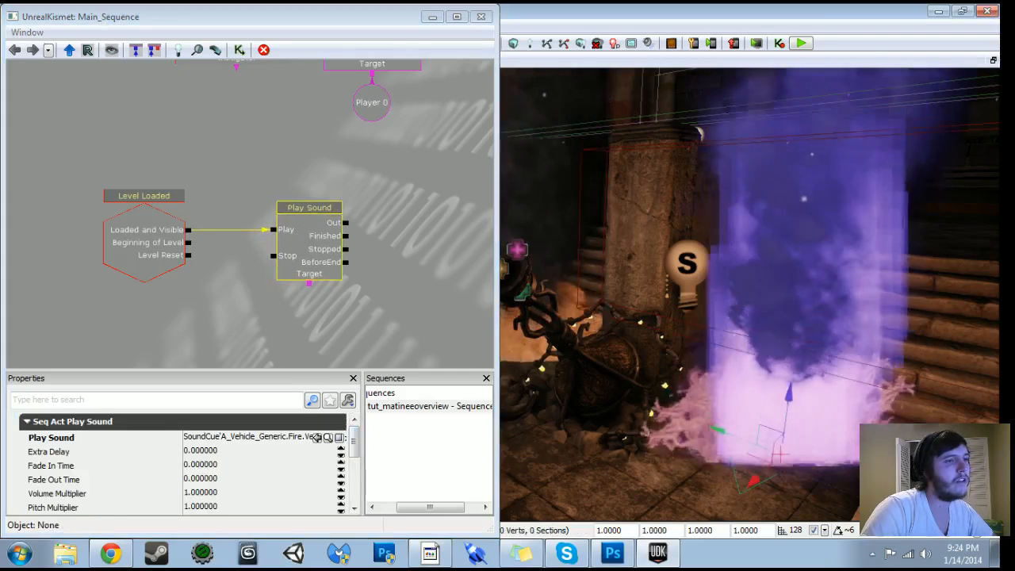
{"action": "left_click", "coordinate": [597, 371]}
{"action": "right_click", "coordinate": [309, 283]}
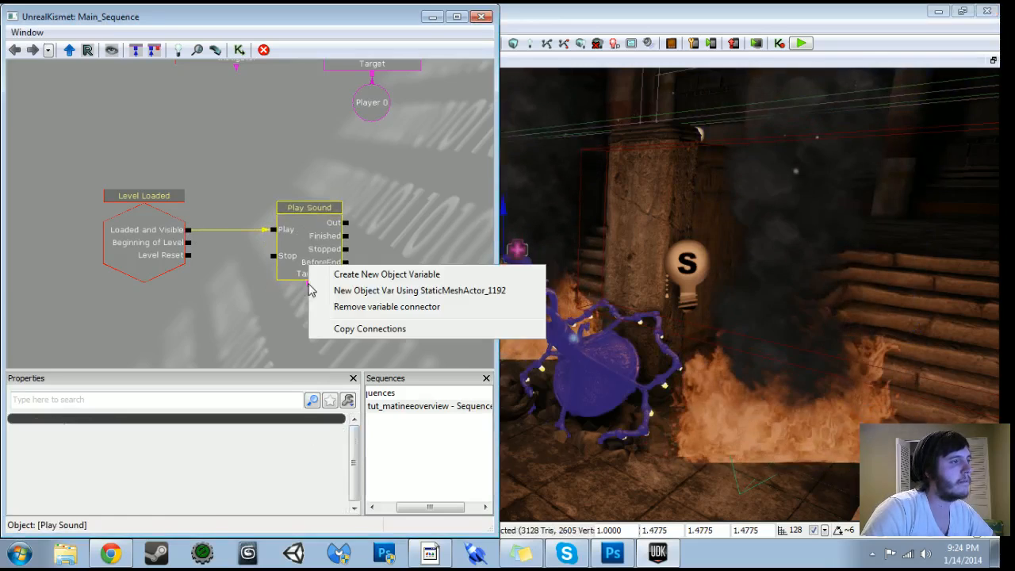
{"action": "left_click", "coordinate": [381, 290]}
- For the cut-scene's Play Sound action, search the sound cues for "water" and select Waterfall_Medium_02_Cue in the Content Browser
{"action": "scroll", "coordinate": [407, 265], "scroll_direction": "down", "scroll_amount": 3}
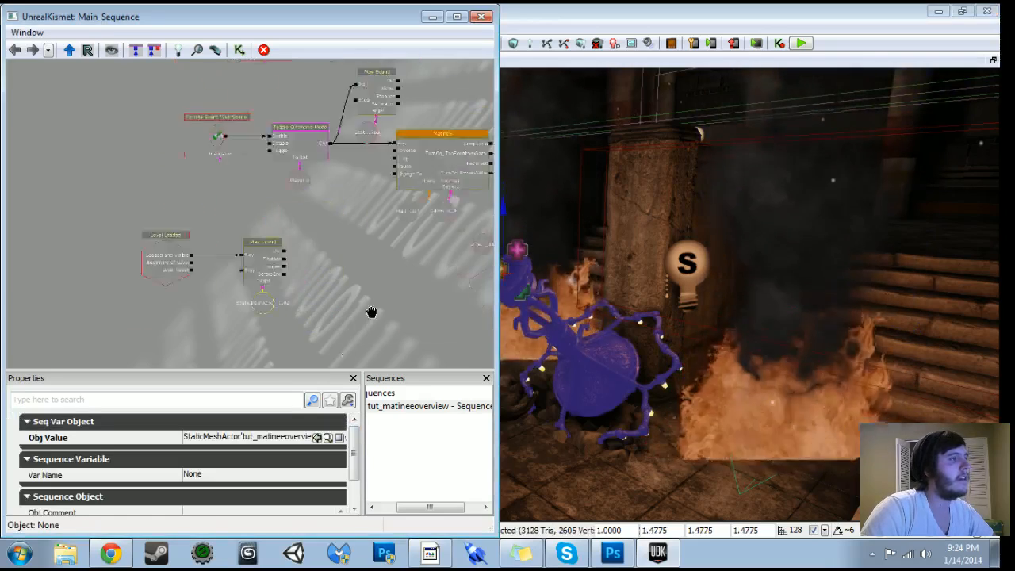
{"action": "left_click_drag", "start_coordinate": [407, 265], "coordinate": [398, 275]}
{"action": "left_click", "coordinate": [299, 282]}
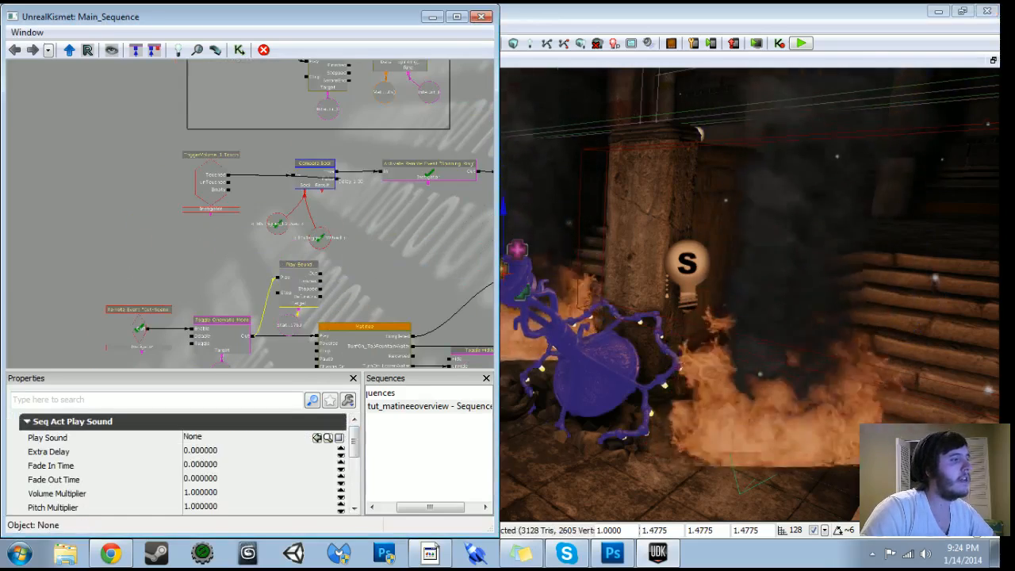
{"action": "left_click", "coordinate": [432, 17]}
{"action": "left_click", "coordinate": [334, 46]}
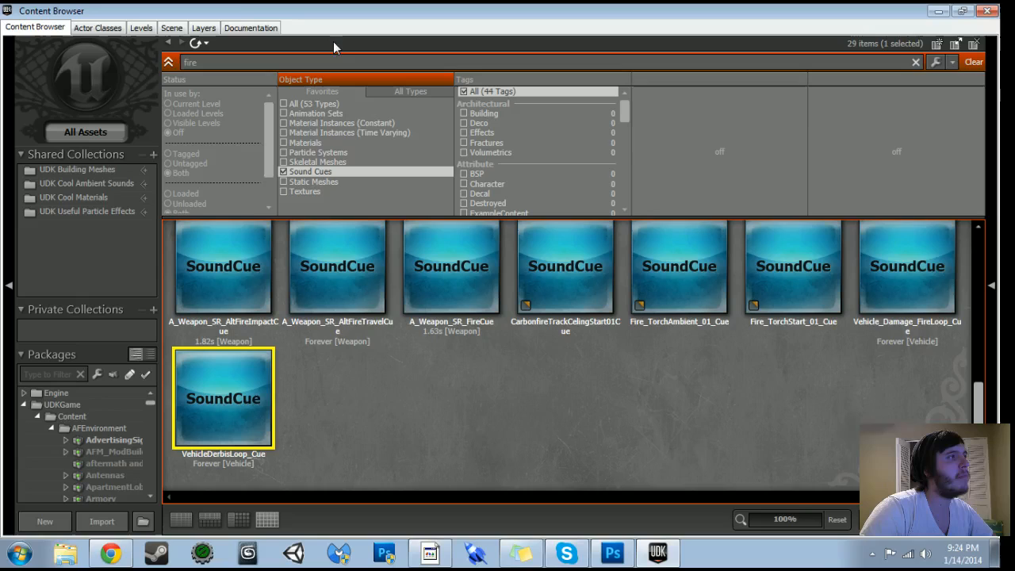
{"action": "key", "text": "ctrl+a"}
{"action": "type", "text": "water"}
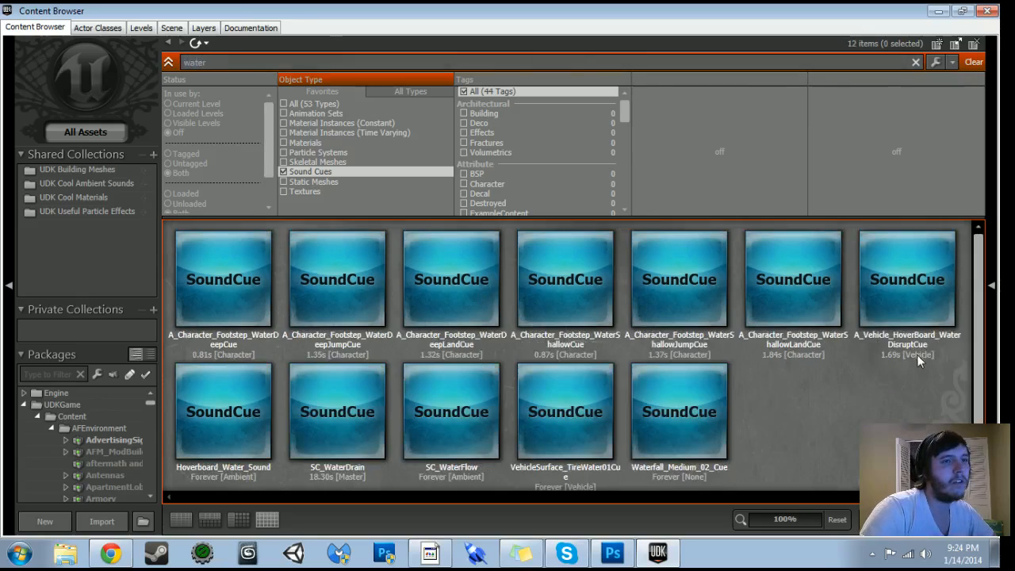
{"action": "left_click", "coordinate": [679, 397]}
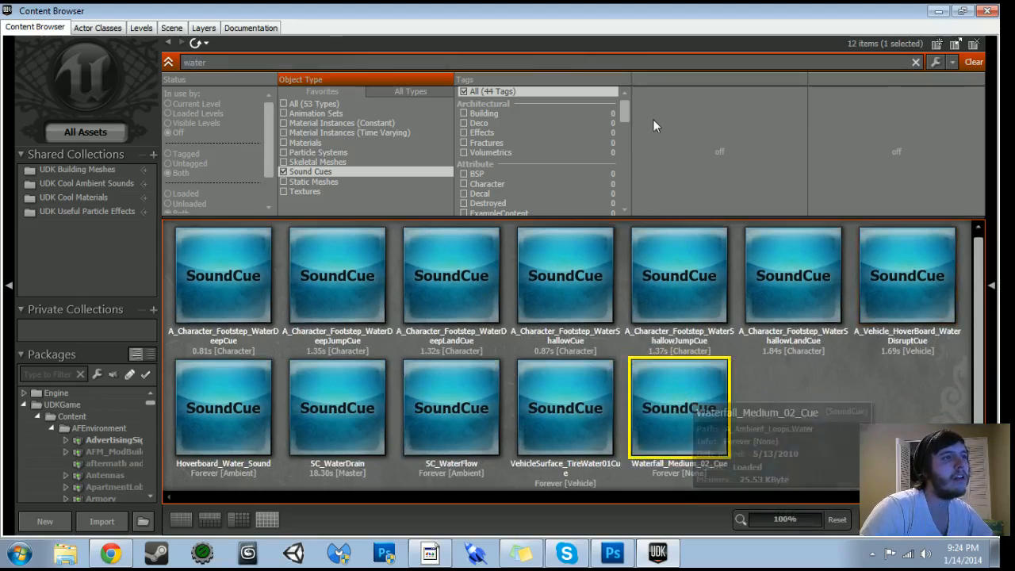
{"action": "left_click", "coordinate": [985, 12]}
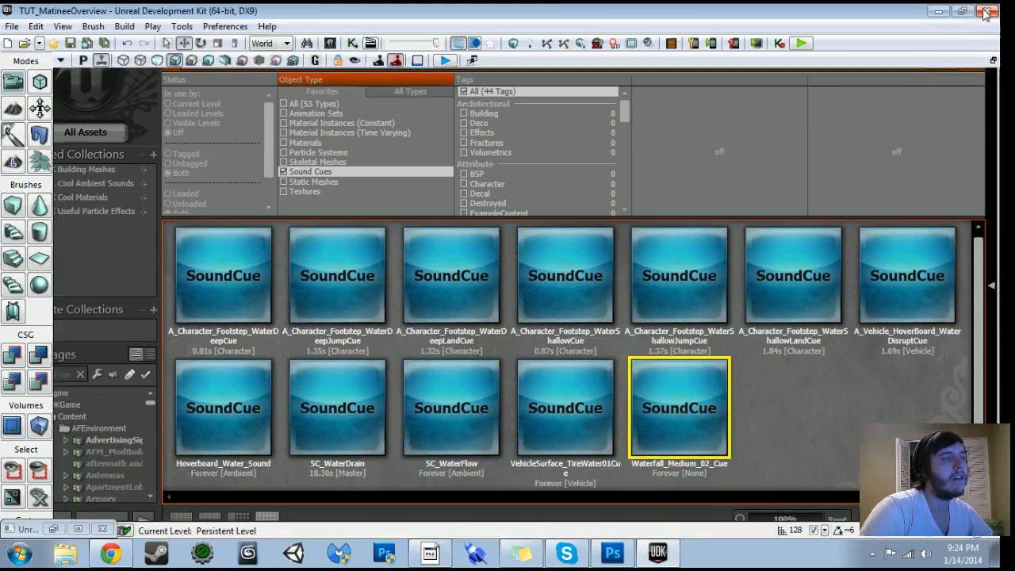
- Assign Waterfall_Medium_02_Cue as the sound of the cut-scene's Play Sound action in Kismet
{"action": "left_click", "coordinate": [354, 45]}
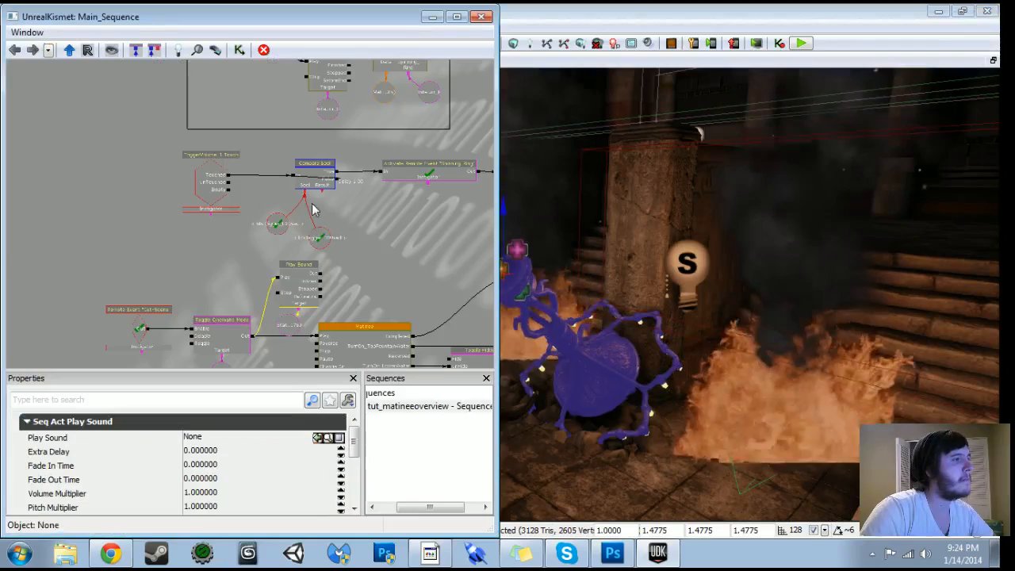
{"action": "left_click", "coordinate": [321, 437]}
{"action": "scroll", "coordinate": [395, 276], "scroll_direction": "down", "scroll_amount": 2}
{"action": "left_click_drag", "start_coordinate": [395, 276], "coordinate": [335, 179]}
- Play the level from the floor near the fire to check the fire sound, and exit the preview
{"action": "right_click_drag", "start_coordinate": [662, 381], "coordinate": [655, 476]}
{"action": "right_click", "coordinate": [661, 380]}
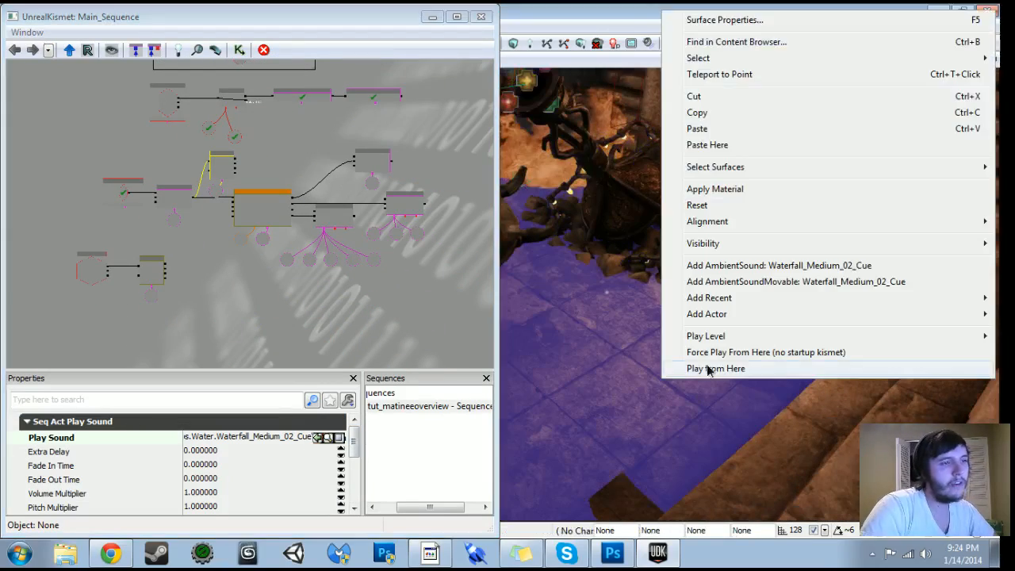
{"action": "left_click", "coordinate": [714, 368]}
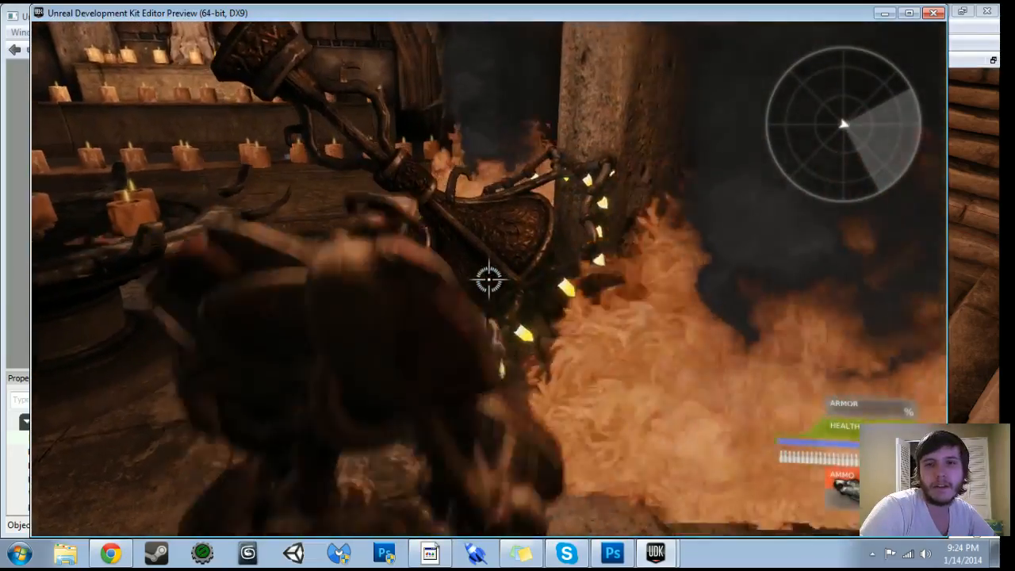
{"action": "key", "text": "Escape"}
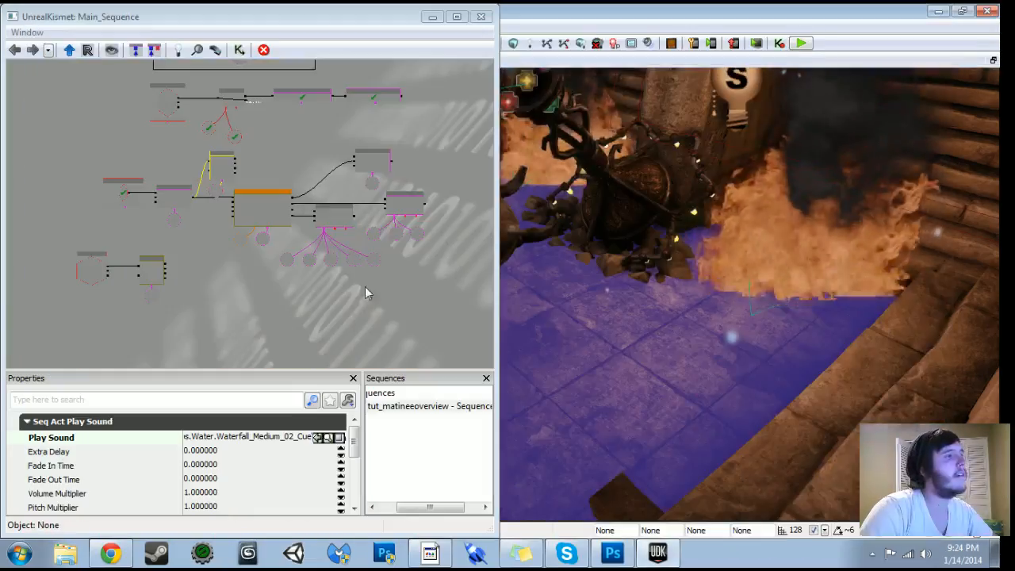
- Move the Level Loaded and fire Play Sound nodes to the empty Kismet area beside the water falls comment boxes
{"action": "left_click_drag", "start_coordinate": [243, 310], "coordinate": [375, 272]}
{"action": "left_click_drag", "start_coordinate": [171, 217], "coordinate": [292, 381], "text": "ctrl+alt"}
{"action": "scroll", "coordinate": [298, 284], "scroll_direction": "down", "scroll_amount": 4}
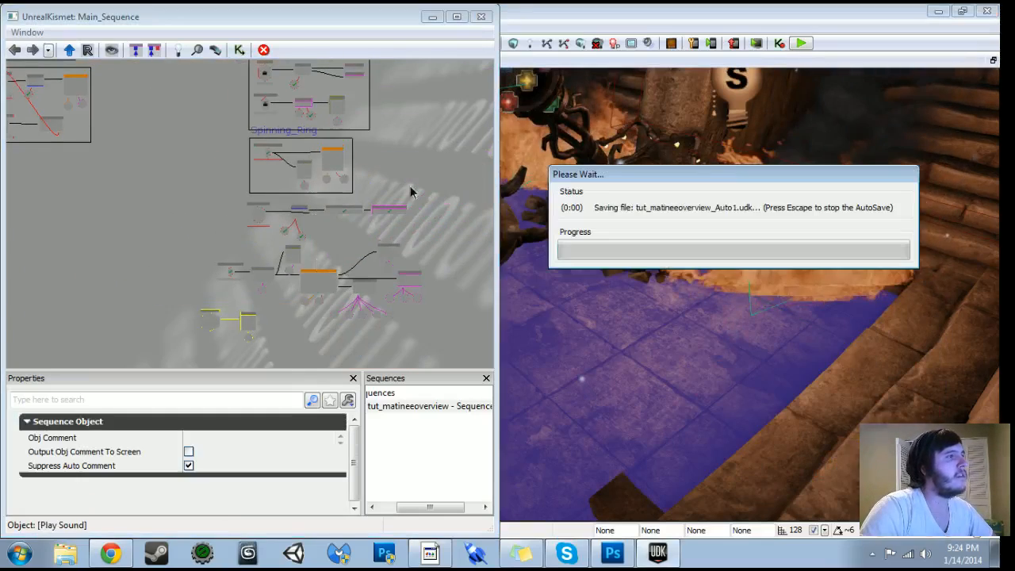
{"action": "left_click_drag", "start_coordinate": [251, 326], "coordinate": [404, 109], "text": "ctrl"}
{"action": "left_click_drag", "start_coordinate": [428, 152], "coordinate": [350, 54]}
{"action": "scroll", "coordinate": [300, 339], "scroll_direction": "up", "scroll_amount": 2}
{"action": "left_click_drag", "start_coordinate": [350, 138], "coordinate": [351, 326]}
{"action": "scroll", "coordinate": [348, 317], "scroll_direction": "up", "scroll_amount": 2}
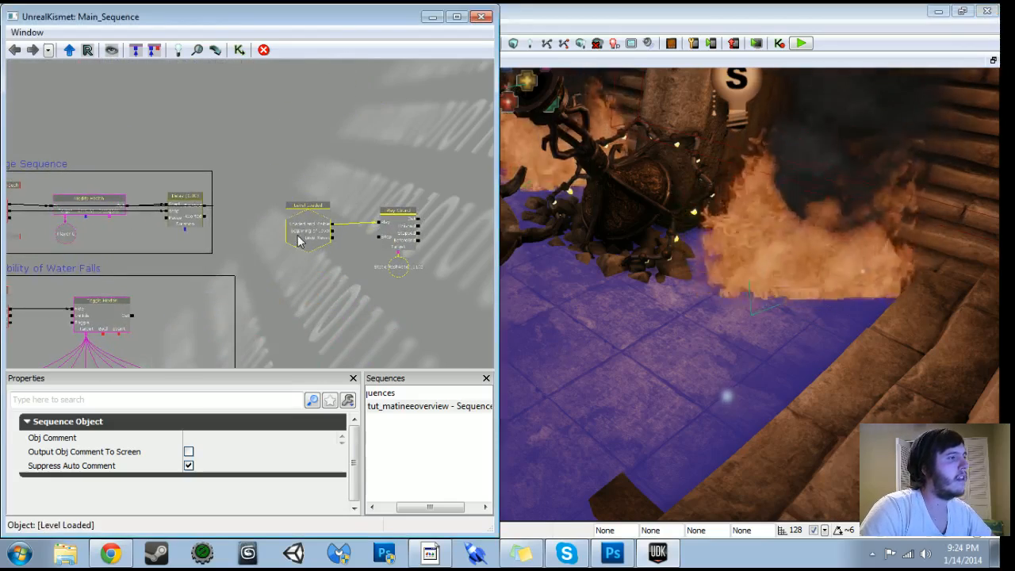
{"action": "left_click", "coordinate": [299, 239]}
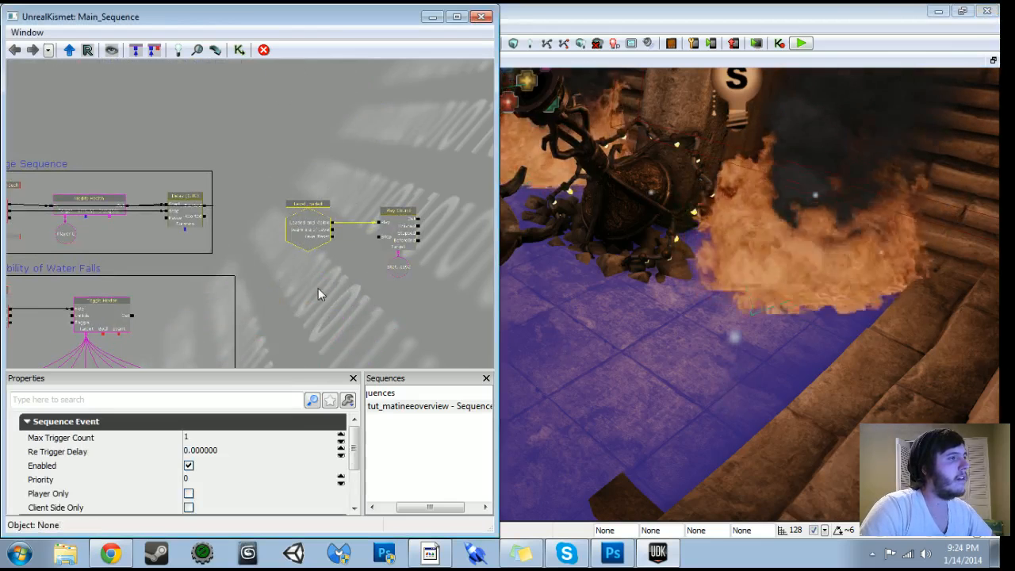
- Wrap the Level Loaded and Play Sound nodes in a comment box titled "Fire Sound"
{"action": "left_click", "coordinate": [263, 161]}
{"action": "left_click_drag", "start_coordinate": [432, 291], "coordinate": [433, 285], "text": "ctrl+alt"}
{"action": "type", "text": "c"}
{"action": "type", "text": "Fire So"}
{"action": "key", "text": "Return"}
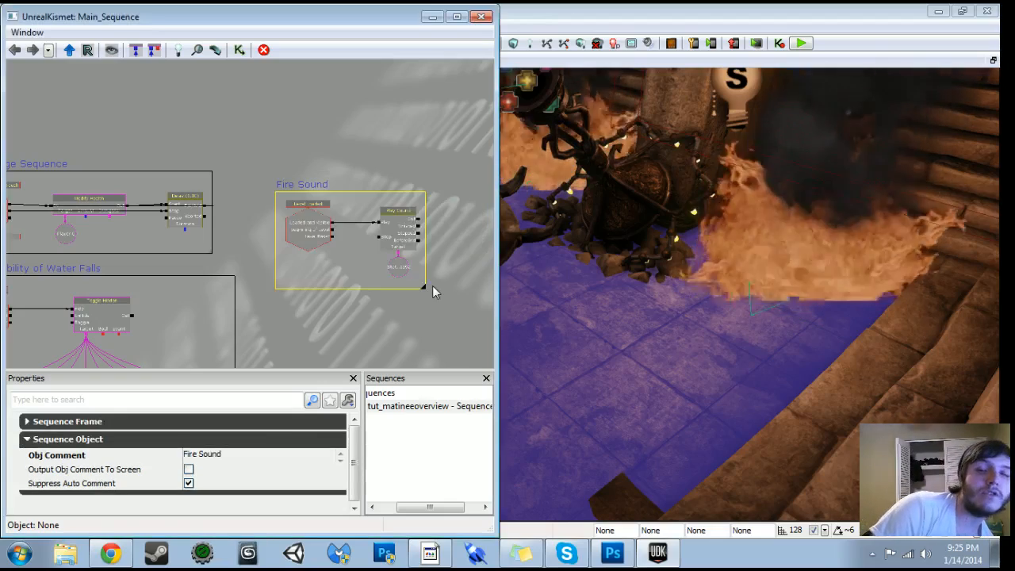
- Open the fountain cut-scene's Matinee from Kismet and collapse its FountainCamera group
{"action": "scroll", "coordinate": [342, 321], "scroll_direction": "down", "scroll_amount": 5}
{"action": "left_click_drag", "start_coordinate": [341, 321], "coordinate": [402, 127]}
{"action": "scroll", "coordinate": [376, 185], "scroll_direction": "up", "scroll_amount": 4}
{"action": "left_click_drag", "start_coordinate": [403, 241], "coordinate": [278, 101]}
{"action": "scroll", "coordinate": [367, 155], "scroll_direction": "up", "scroll_amount": 1}
{"action": "scroll", "coordinate": [376, 150], "scroll_direction": "up", "scroll_amount": 1}
{"action": "scroll", "coordinate": [270, 131], "scroll_direction": "up", "scroll_amount": 5}
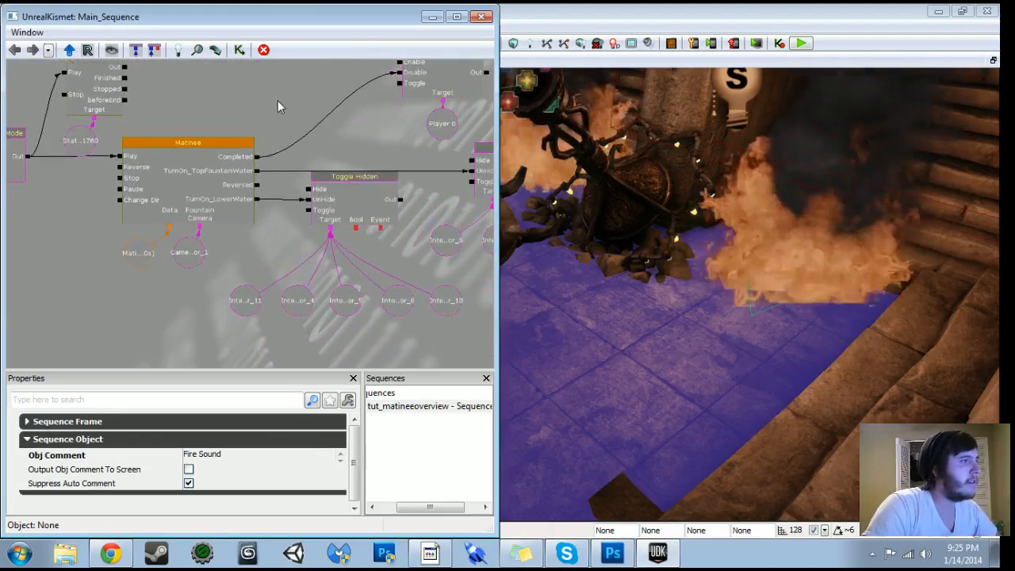
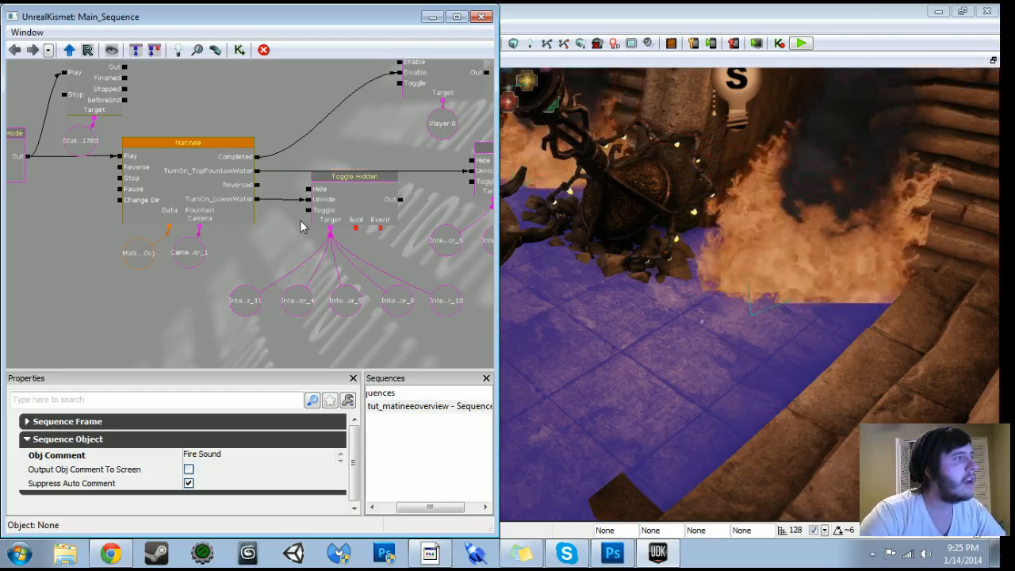
{"action": "left_click", "coordinate": [213, 186]}
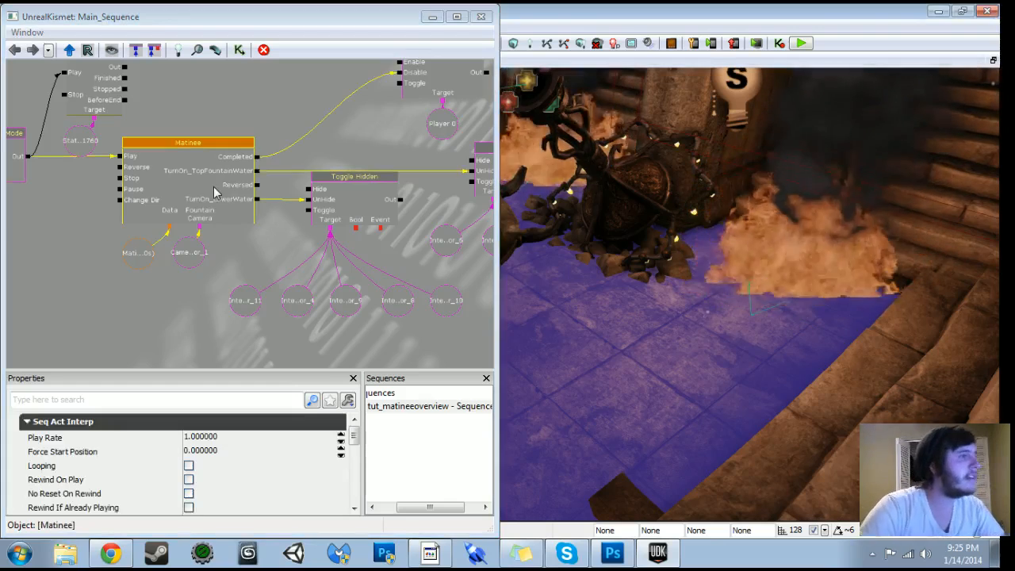
{"action": "left_click", "coordinate": [433, 16]}
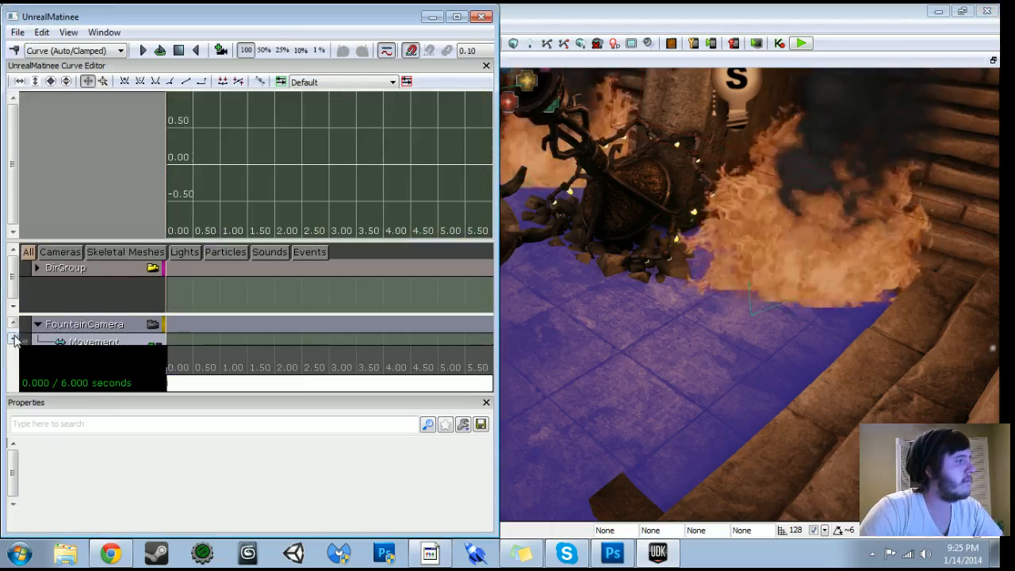
{"action": "left_click", "coordinate": [13, 339]}
{"action": "left_click", "coordinate": [14, 323]}
{"action": "left_click", "coordinate": [41, 324]}
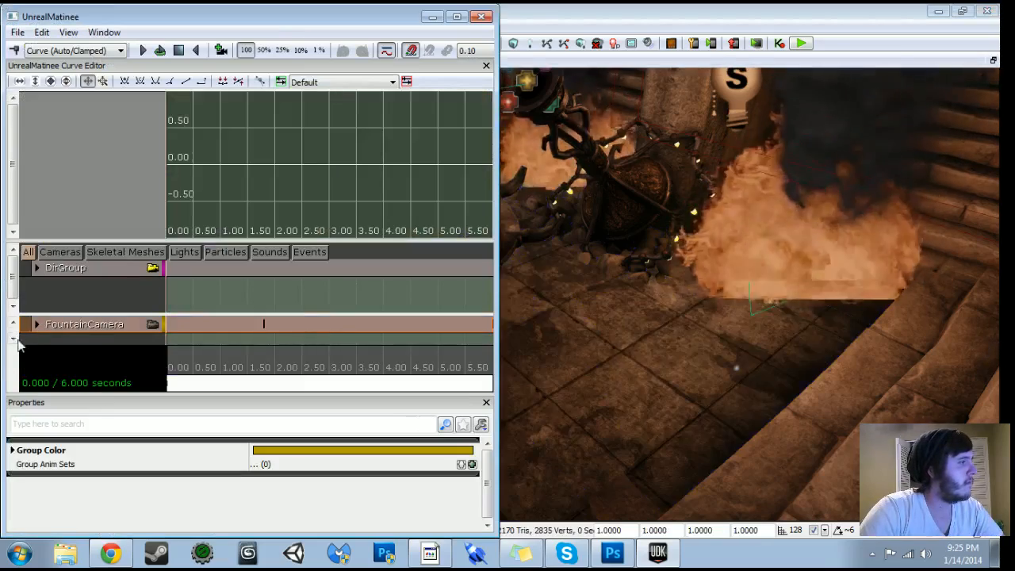
- Try to set up an empty Matinee group named Water_Puddle with a Movement track, and delete the group
{"action": "right_click", "coordinate": [47, 344]}
{"action": "left_click", "coordinate": [110, 374]}
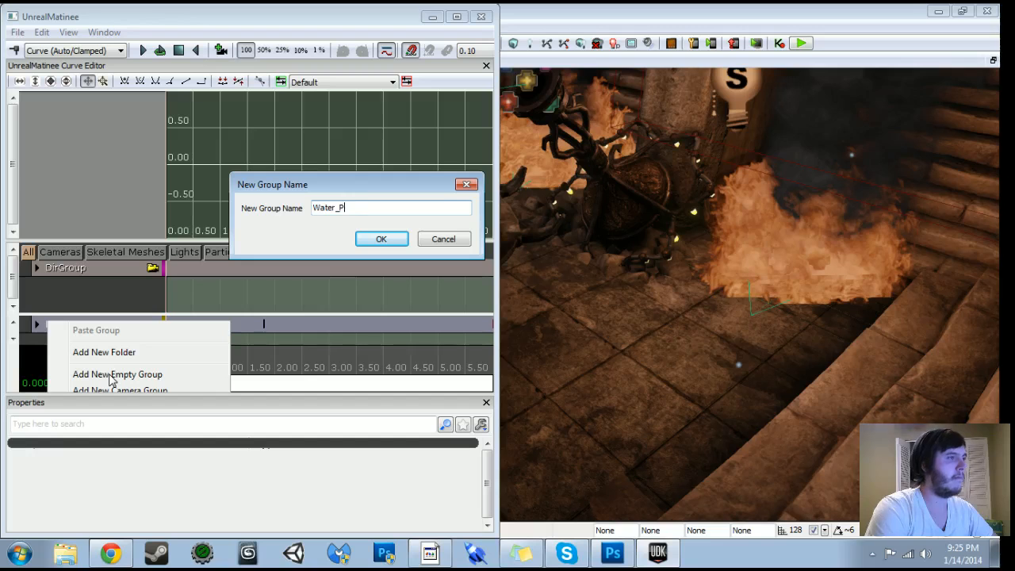
{"action": "type", "text": "Water_Puddle"}
{"action": "key", "text": "Return"}
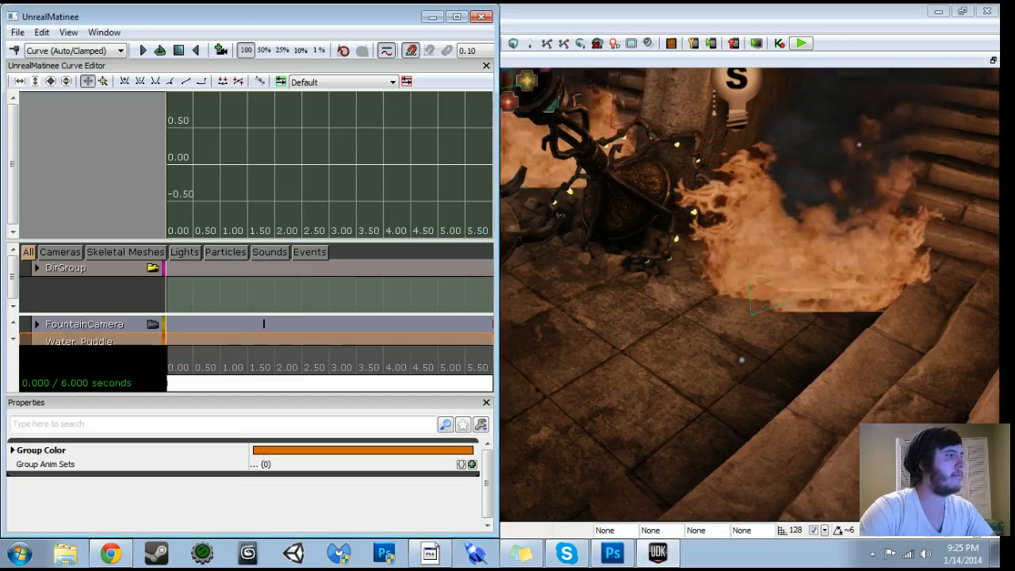
{"action": "right_click", "coordinate": [49, 337]}
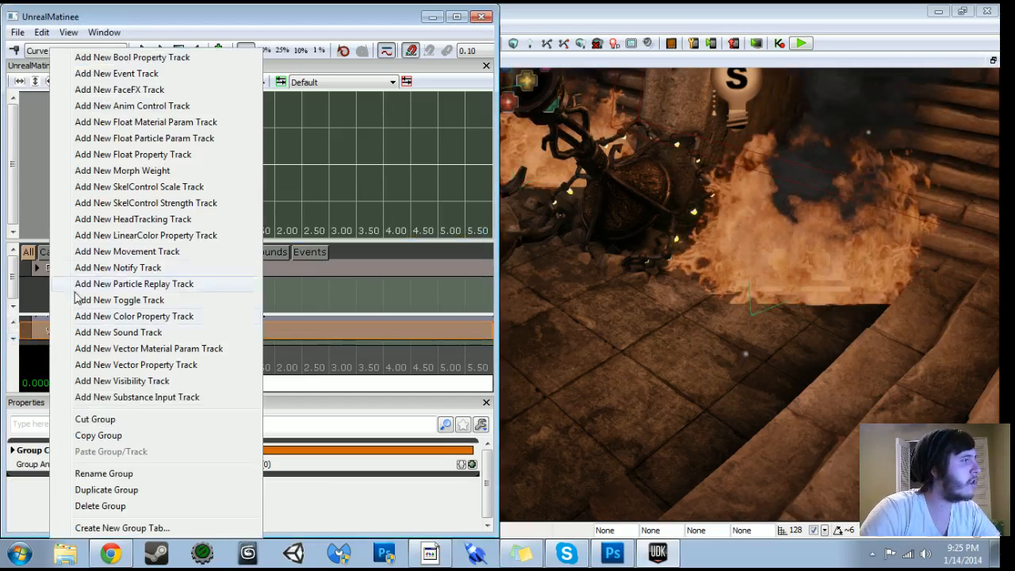
{"action": "left_click", "coordinate": [107, 253]}
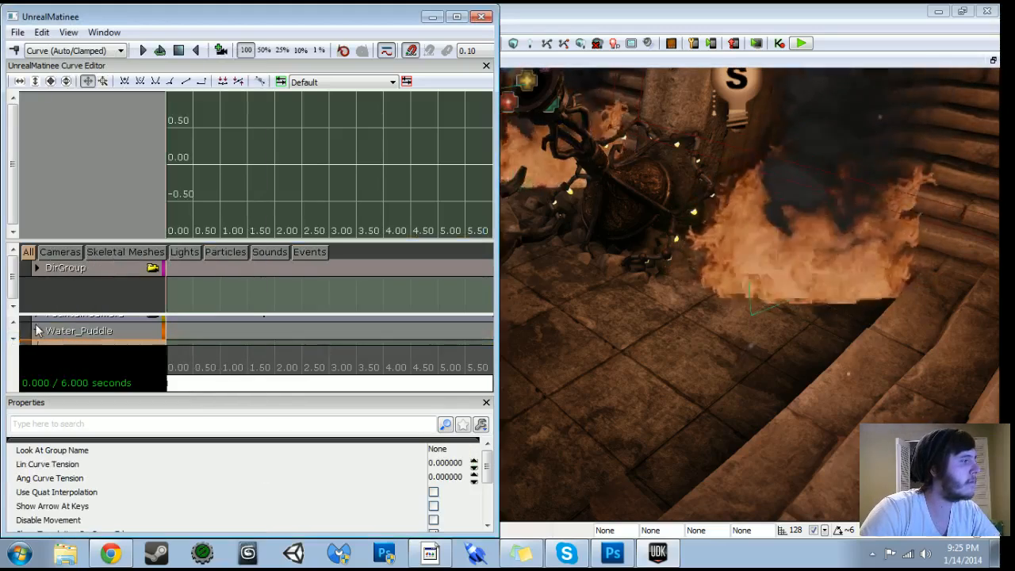
{"action": "key", "text": "Delete"}
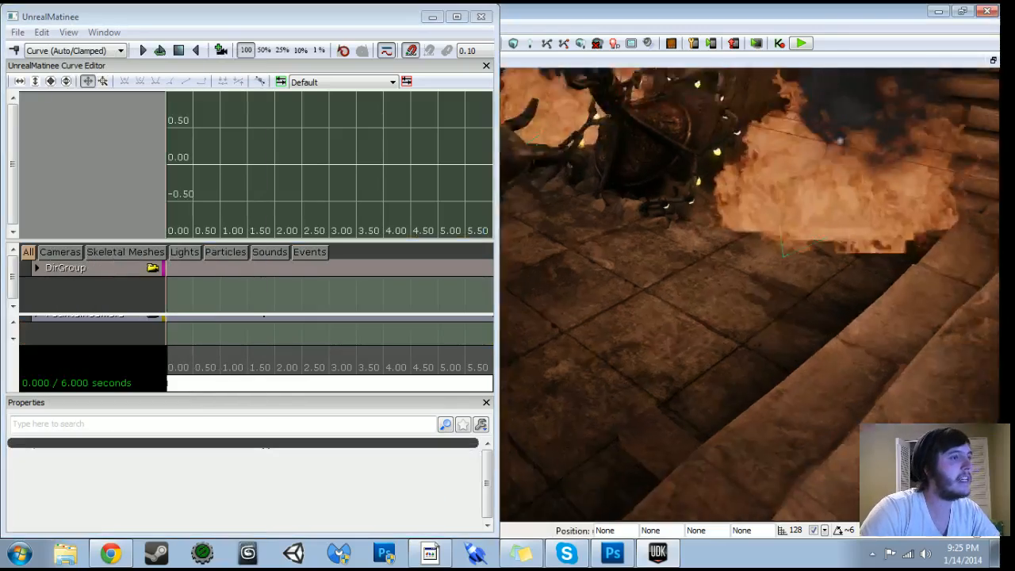
- Select the water plane beneath the floor, reduce the grid snap to 8, and position the plane just below the floor surface
{"action": "mouse_move", "coordinate": [745, 294]}
{"action": "right_mouse_down"}
{"action": "mouse_move", "coordinate": [746, 333]}
{"action": "mouse_move", "coordinate": [745, 286]}
{"action": "right_mouse_up"}
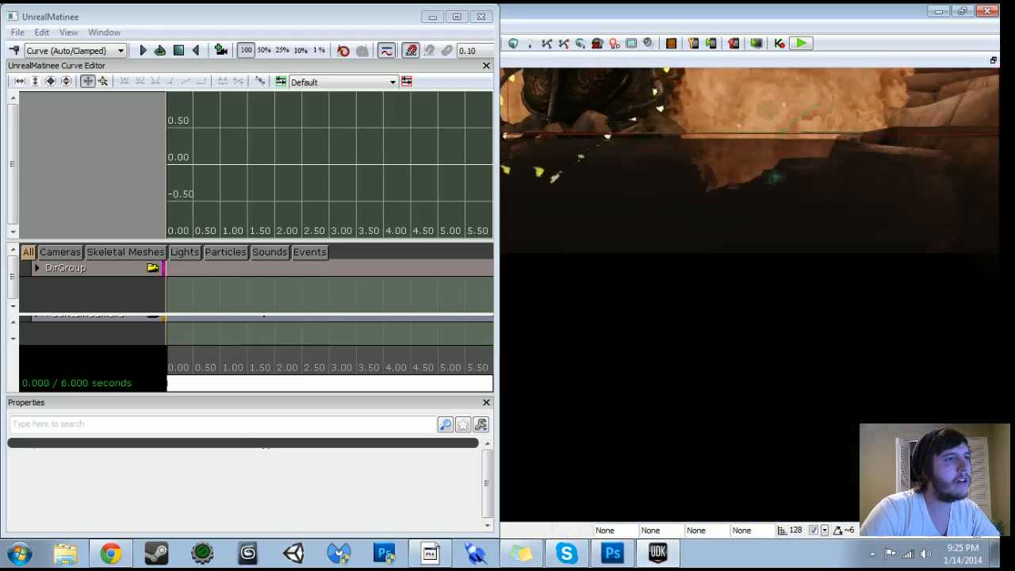
{"action": "left_click", "coordinate": [746, 206]}
{"action": "right_click_drag", "start_coordinate": [745, 206], "coordinate": [722, 238]}
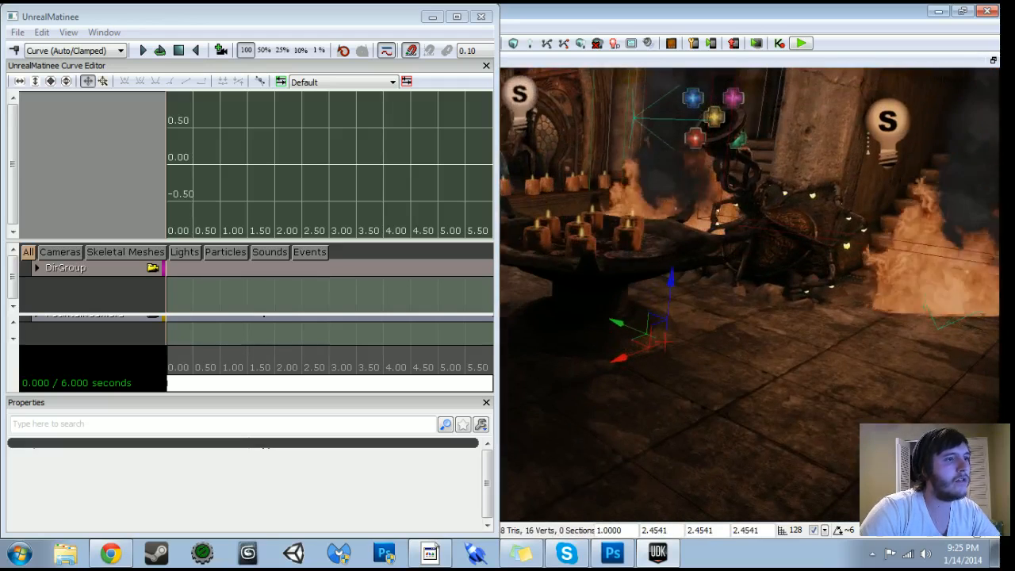
{"action": "left_click_drag", "start_coordinate": [677, 243], "coordinate": [679, 169]}
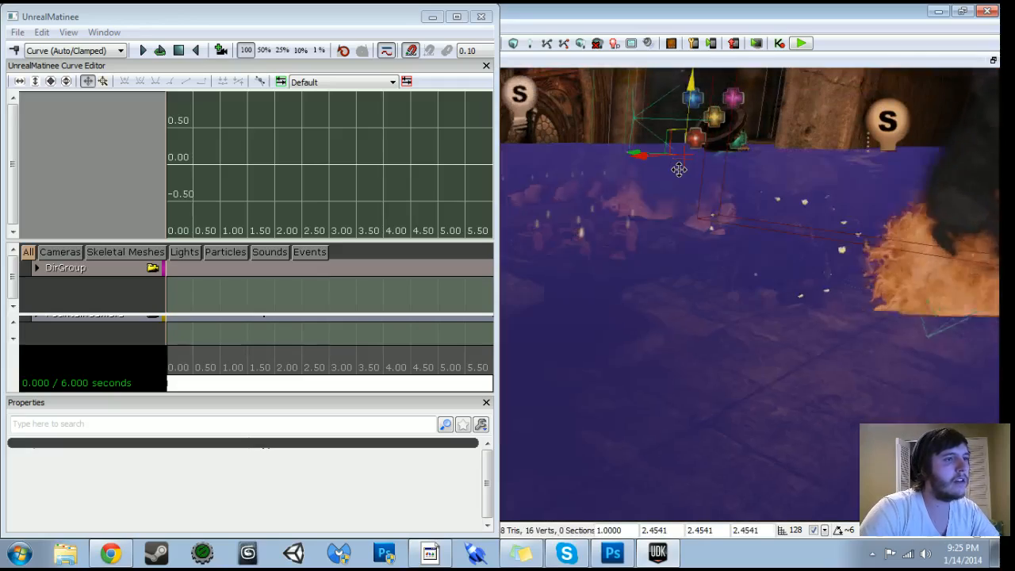
{"action": "right_click_drag", "start_coordinate": [679, 169], "coordinate": [694, 136]}
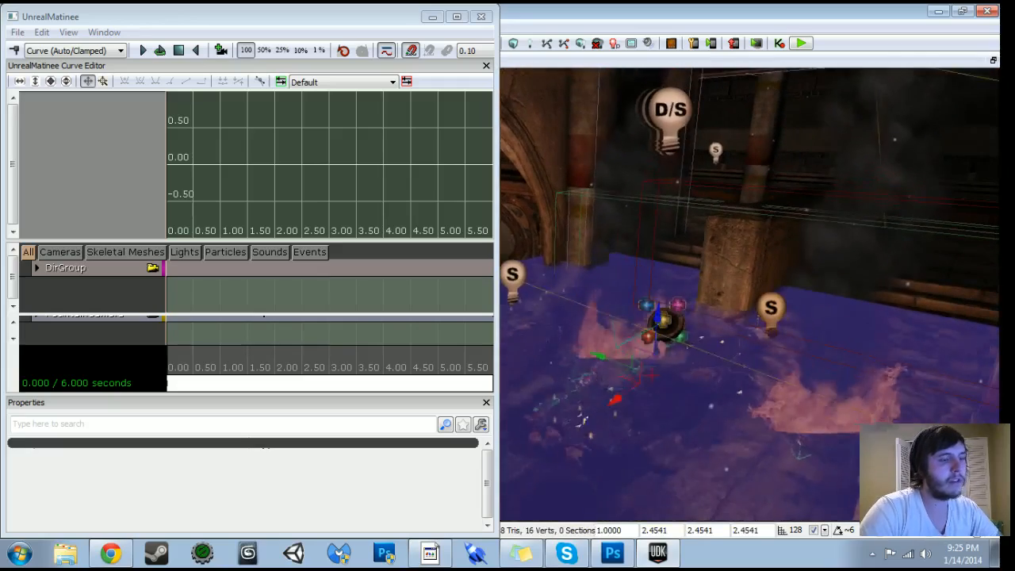
{"action": "key", "text": "bracketleft"}
{"action": "key", "text": "bracketleft"}
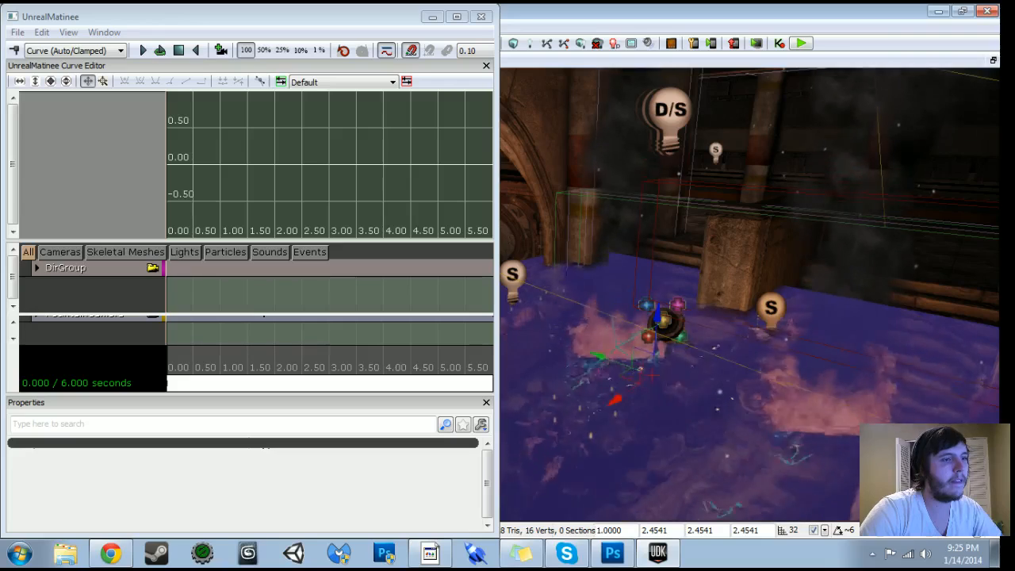
{"action": "left_click_drag", "start_coordinate": [650, 309], "coordinate": [657, 448]}
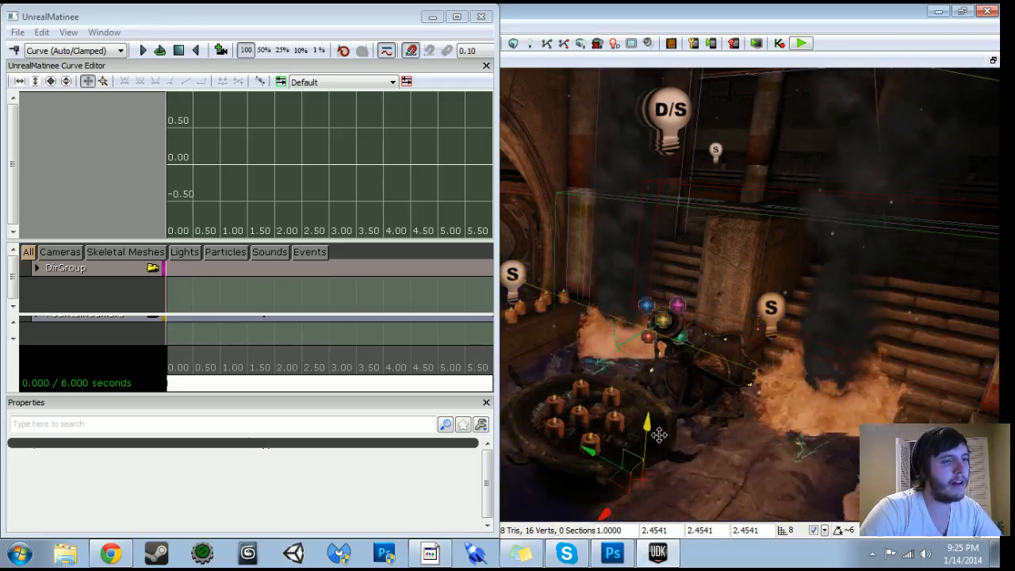
{"action": "right_click_drag", "start_coordinate": [657, 448], "coordinate": [642, 484]}
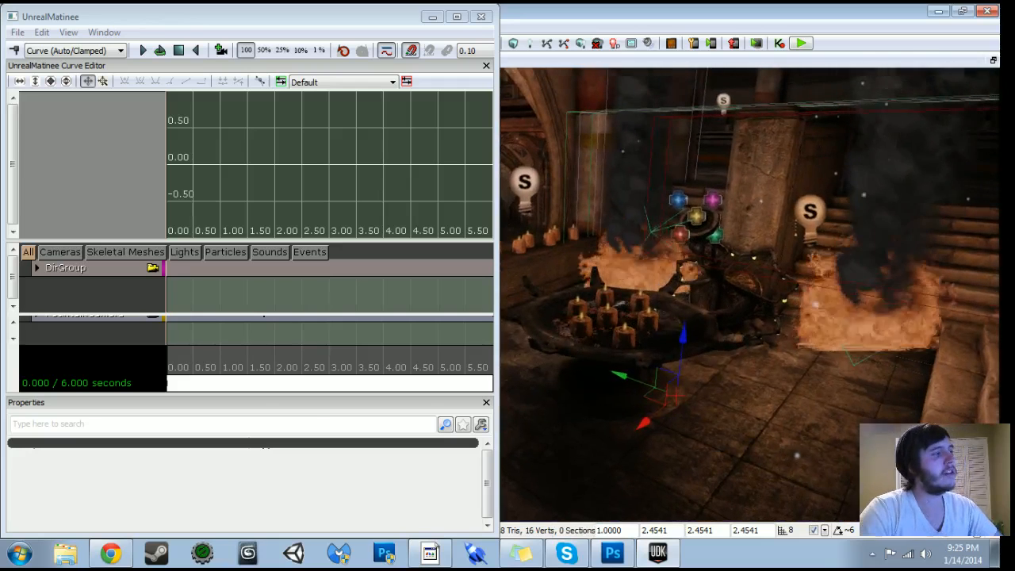
- Add an empty Matinee group named WaterPuddle for the selected plane and give it a Movement track
{"action": "right_click", "coordinate": [79, 341]}
{"action": "left_click", "coordinate": [143, 372]}
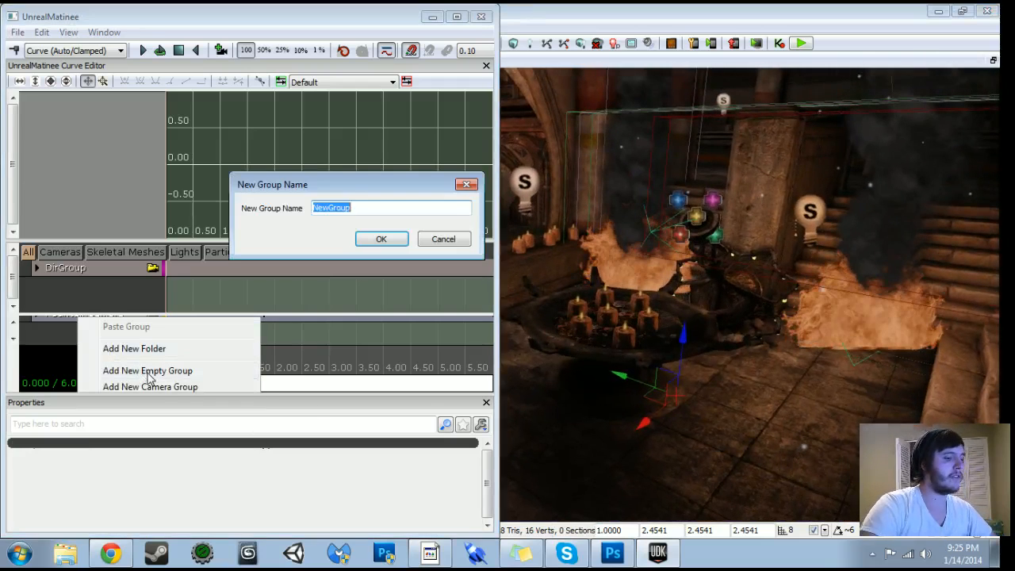
{"action": "key", "text": "Return"}
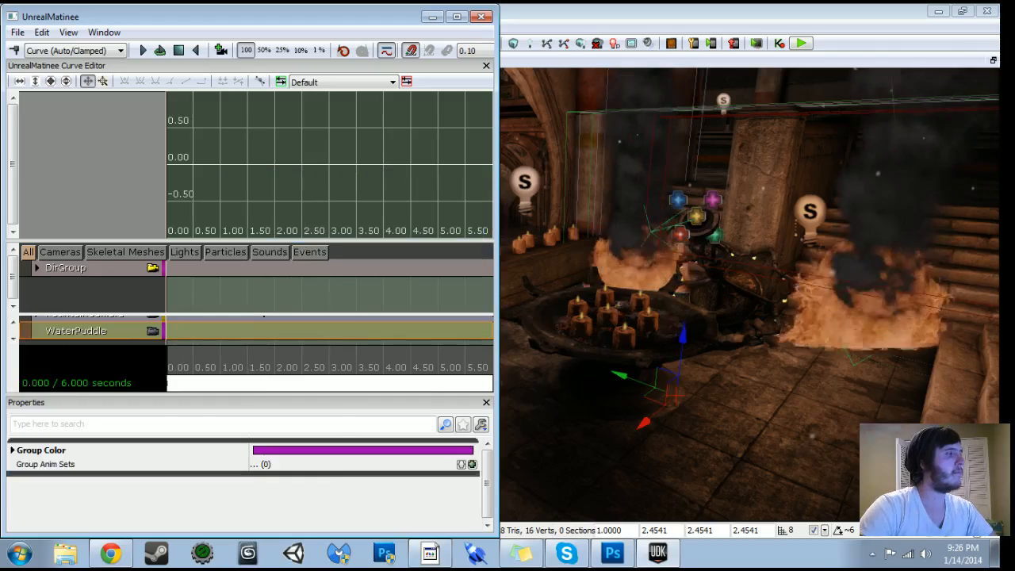
{"action": "right_click", "coordinate": [137, 333]}
{"action": "left_click", "coordinate": [202, 252]}
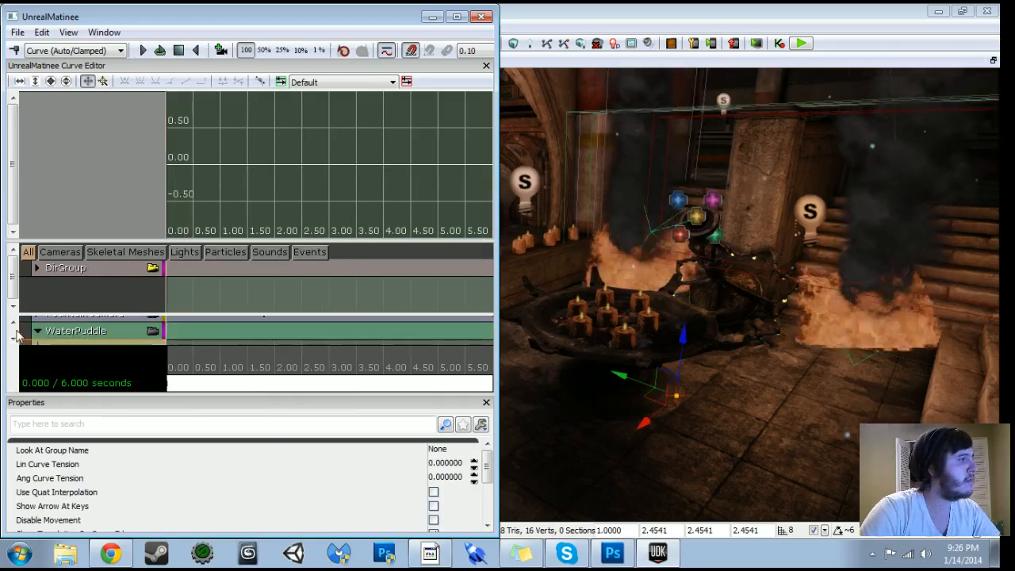
- Scrub the timeline and expand the FountainCamera group to examine its event timing against the WaterPuddle track
{"action": "left_click", "coordinate": [225, 369]}
{"action": "left_click_drag", "start_coordinate": [217, 365], "coordinate": [239, 369]}
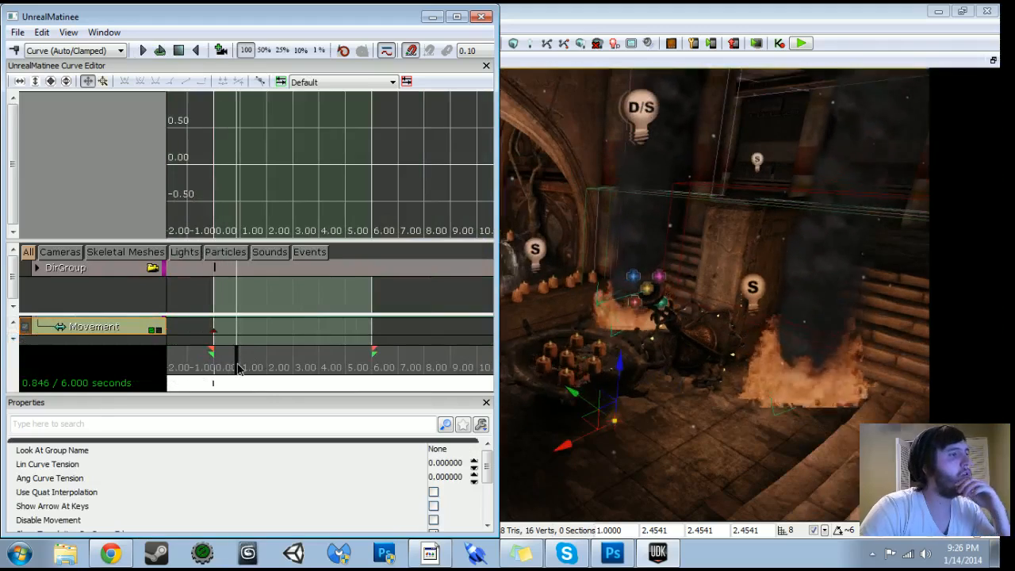
{"action": "right_click_drag", "start_coordinate": [735, 379], "coordinate": [500, 350]}
{"action": "left_click_drag", "start_coordinate": [240, 367], "coordinate": [214, 365]}
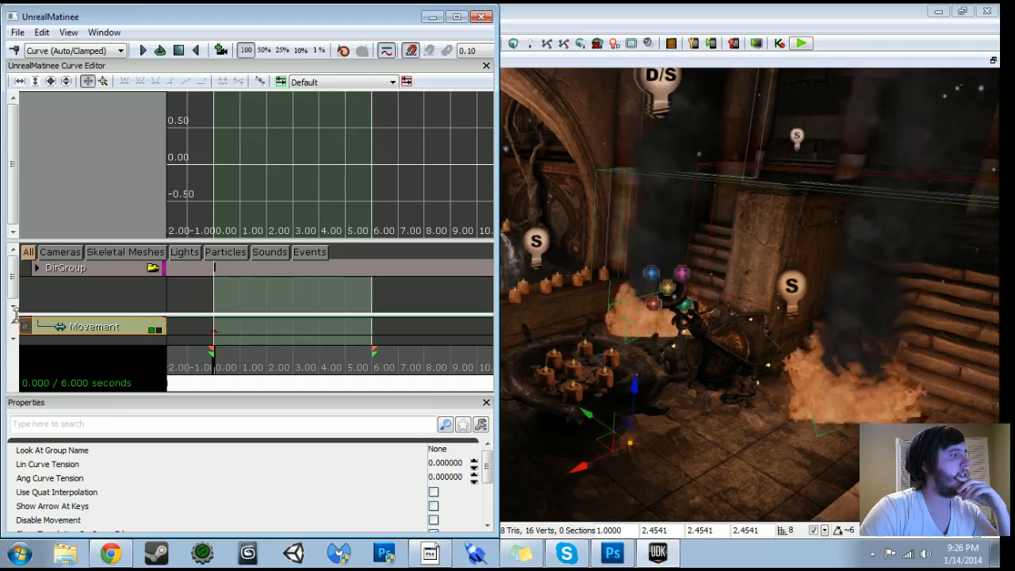
{"action": "left_click", "coordinate": [14, 324]}
{"action": "left_click", "coordinate": [14, 323]}
{"action": "left_click", "coordinate": [15, 324]}
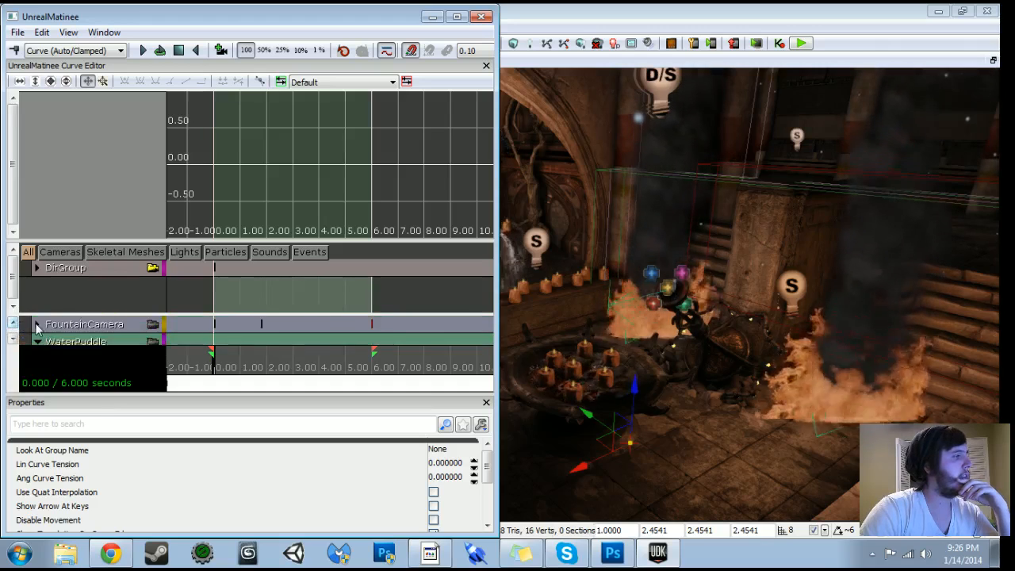
{"action": "left_click", "coordinate": [36, 325]}
{"action": "scroll", "coordinate": [195, 355], "scroll_direction": "up", "scroll_amount": 3}
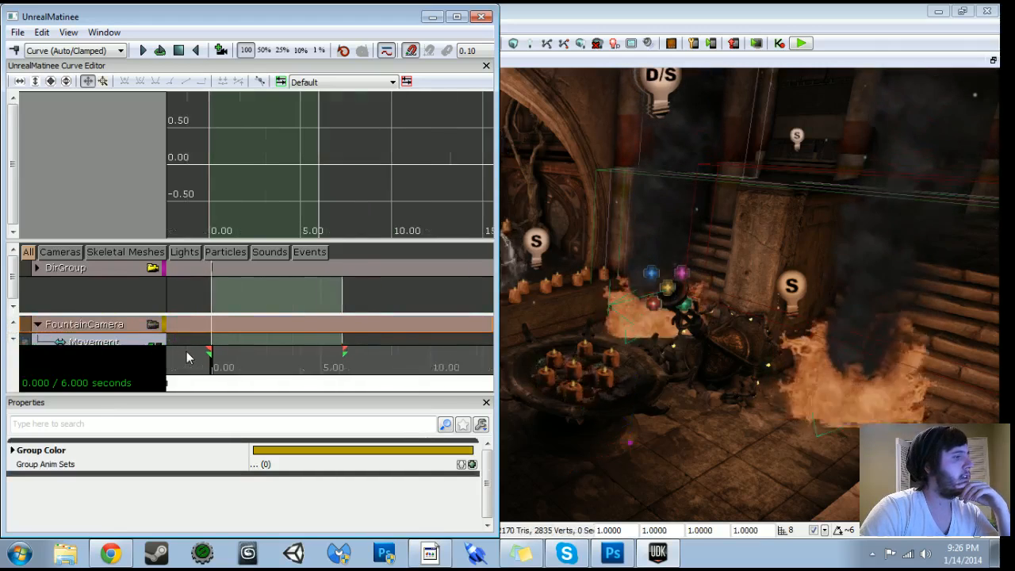
{"action": "left_click", "coordinate": [13, 339]}
{"action": "left_click", "coordinate": [13, 339]}
{"action": "left_click", "coordinate": [12, 338]}
{"action": "left_click", "coordinate": [12, 339]}
{"action": "scroll", "coordinate": [22, 349], "scroll_direction": "up", "scroll_amount": 2}
- Add keys at 2.00 and 3.00 seconds on the WaterPuddle group's Movement track
{"action": "left_click", "coordinate": [94, 330]}
{"action": "left_click_drag", "start_coordinate": [224, 373], "coordinate": [329, 380]}
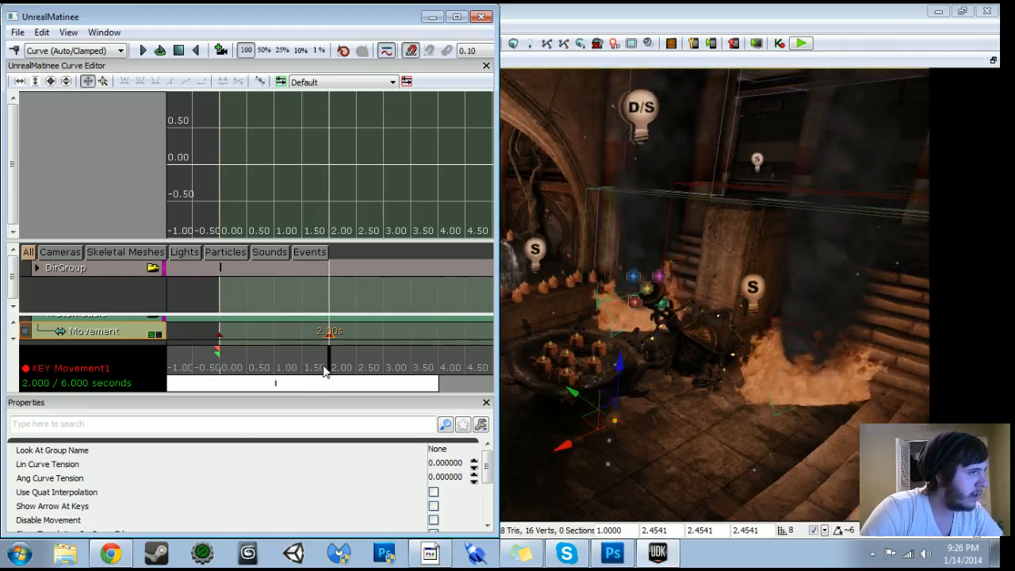
{"action": "left_click_drag", "start_coordinate": [324, 372], "coordinate": [360, 373]}
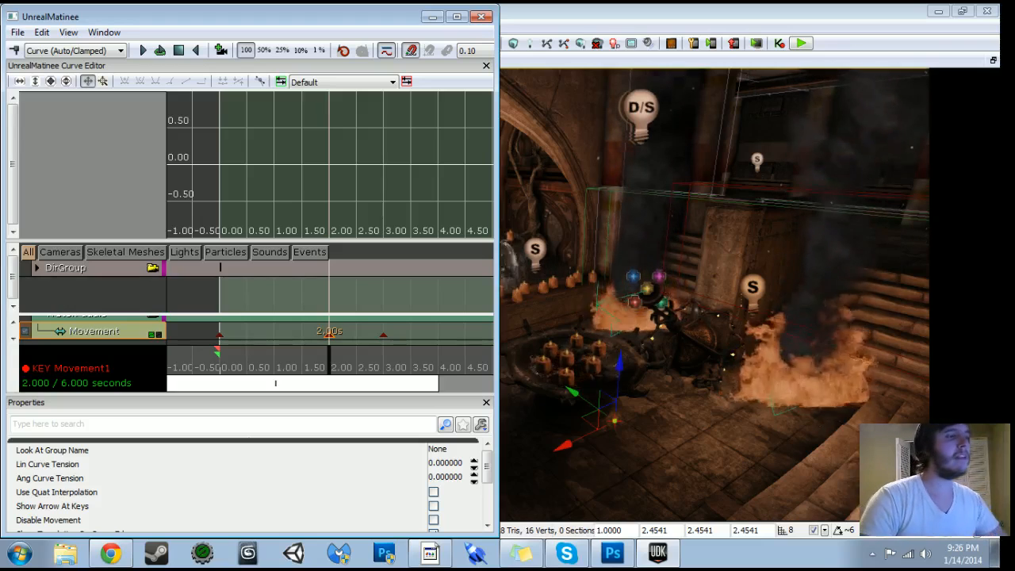
- At the 3.00-second Movement key, reduce the grid snap to 4 and raise the water plane slightly above the floor
{"action": "right_click_drag", "start_coordinate": [575, 354], "coordinate": [572, 436]}
{"action": "key", "text": "bracketleft"}
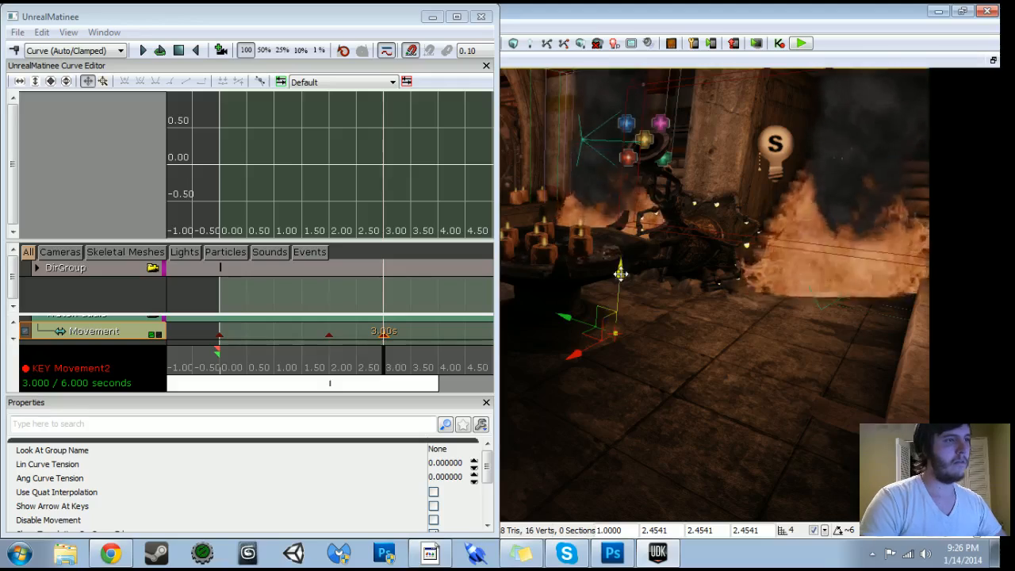
{"action": "left_click_drag", "start_coordinate": [622, 265], "coordinate": [623, 257]}
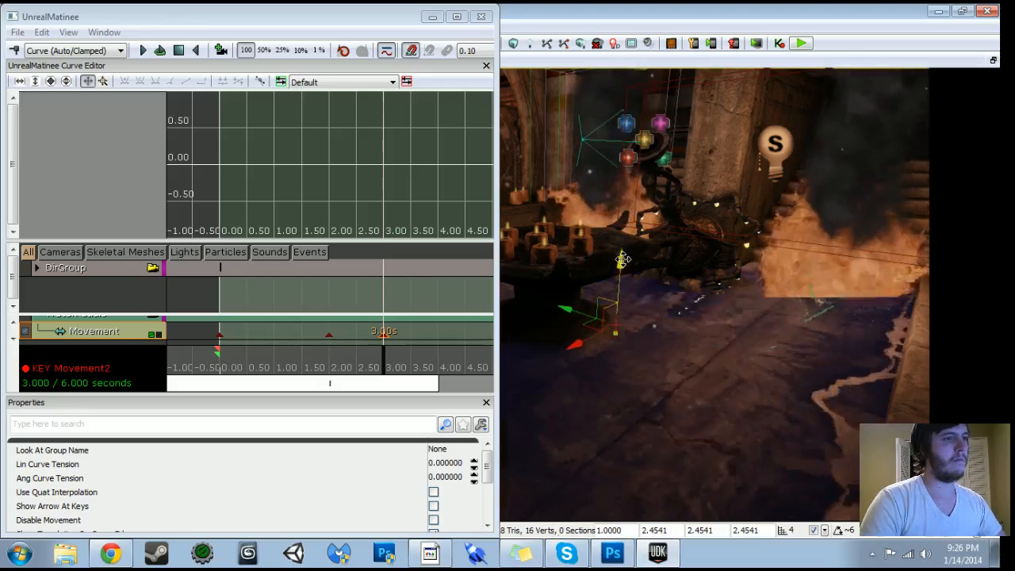
{"action": "right_click_drag", "start_coordinate": [626, 259], "coordinate": [590, 230]}
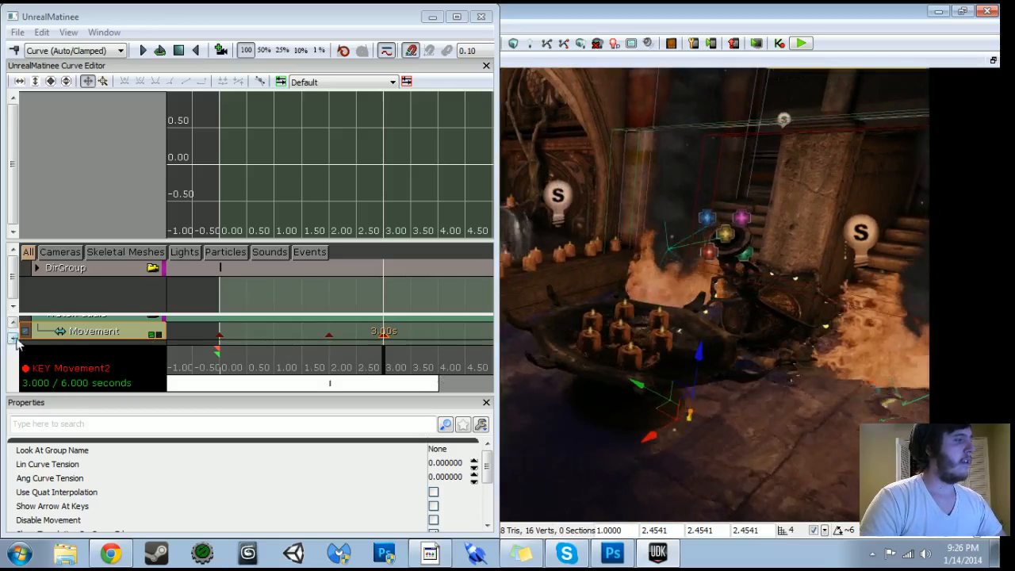
- Try to add another Event track to the FountainCamera group, and delete that track
{"action": "left_click", "coordinate": [14, 324]}
{"action": "left_click", "coordinate": [14, 325]}
{"action": "left_click", "coordinate": [13, 324]}
{"action": "left_click", "coordinate": [14, 324]}
{"action": "left_click", "coordinate": [13, 325]}
{"action": "left_click", "coordinate": [15, 326]}
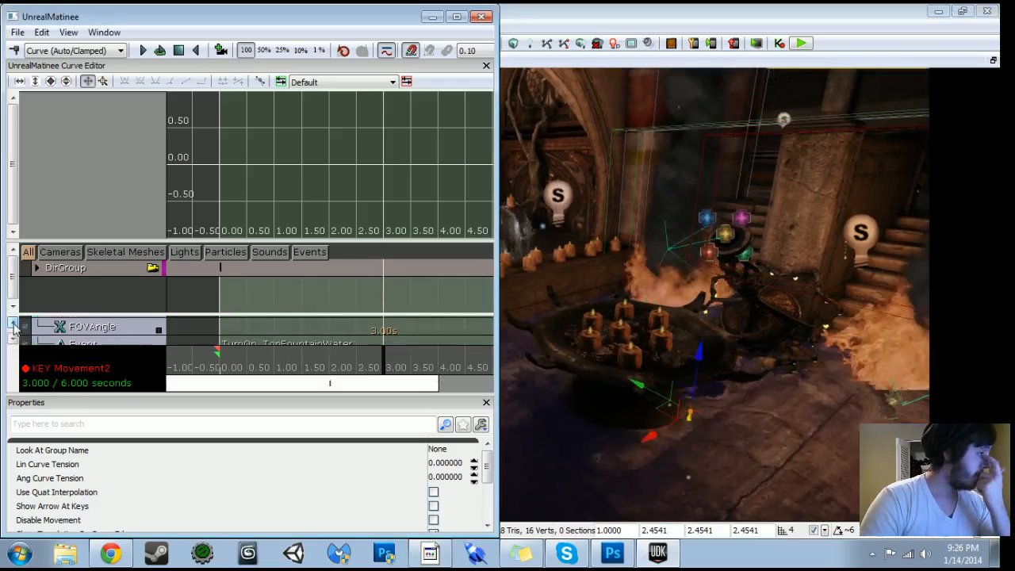
{"action": "left_click", "coordinate": [13, 326]}
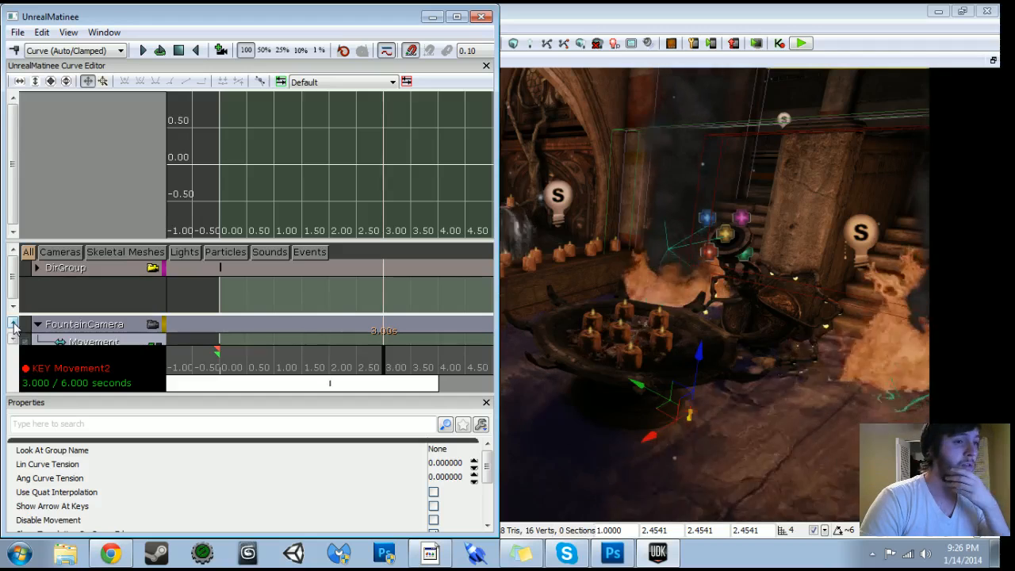
{"action": "left_click", "coordinate": [63, 327]}
{"action": "right_click", "coordinate": [79, 328]}
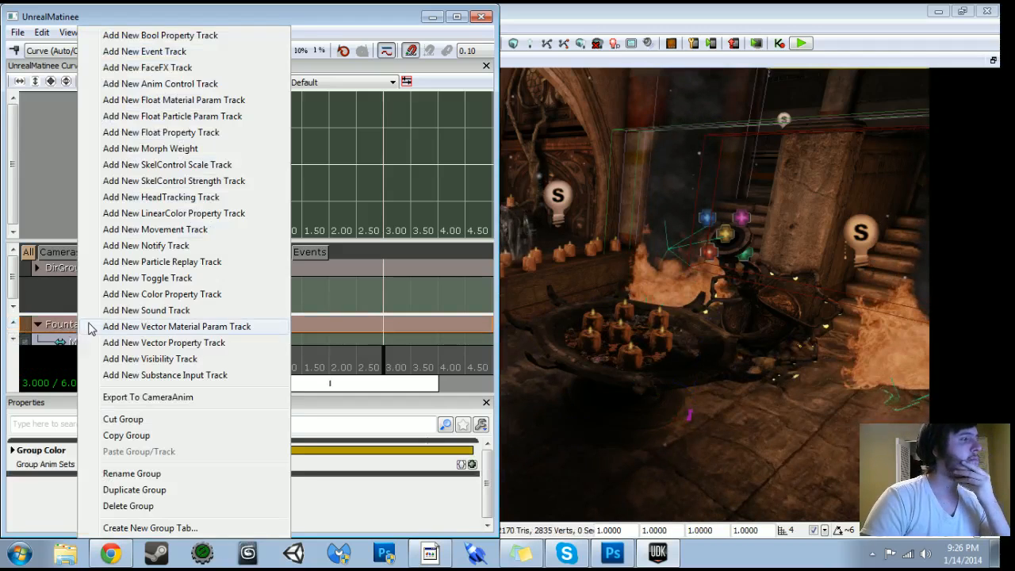
{"action": "left_click", "coordinate": [133, 52]}
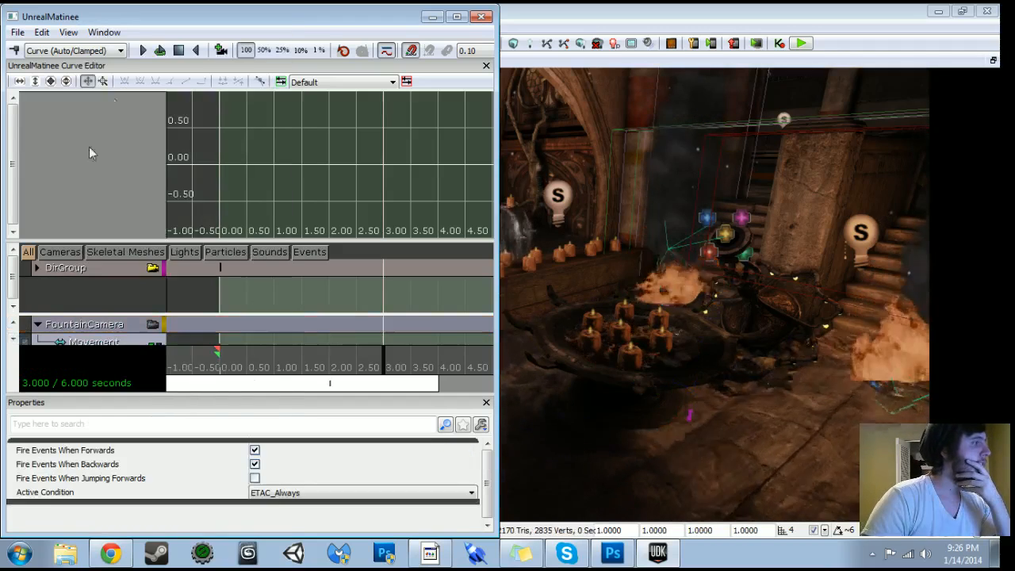
{"action": "left_click", "coordinate": [12, 340]}
{"action": "left_click", "coordinate": [13, 340]}
{"action": "left_click", "coordinate": [13, 340]}
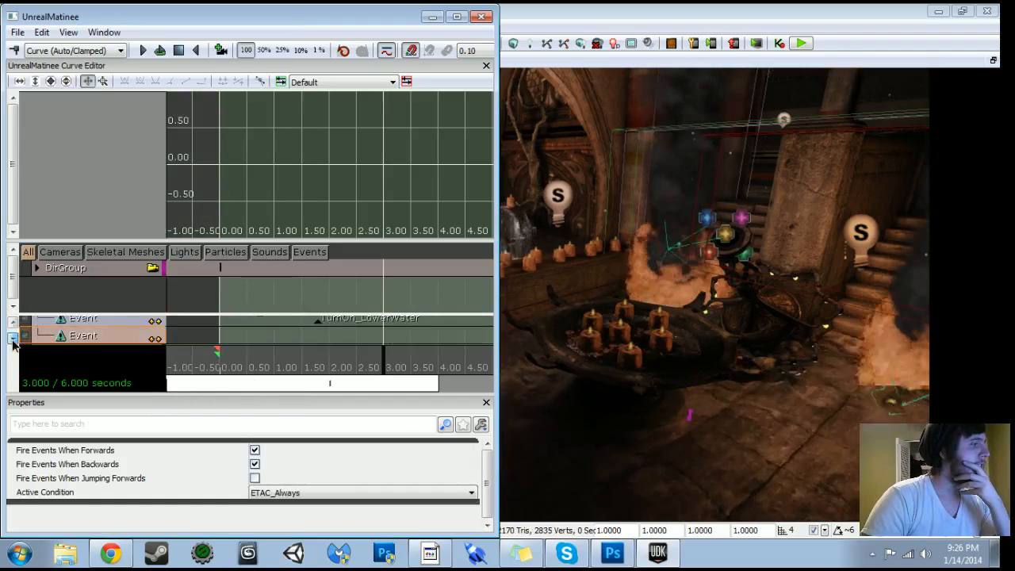
{"action": "left_click", "coordinate": [12, 340]}
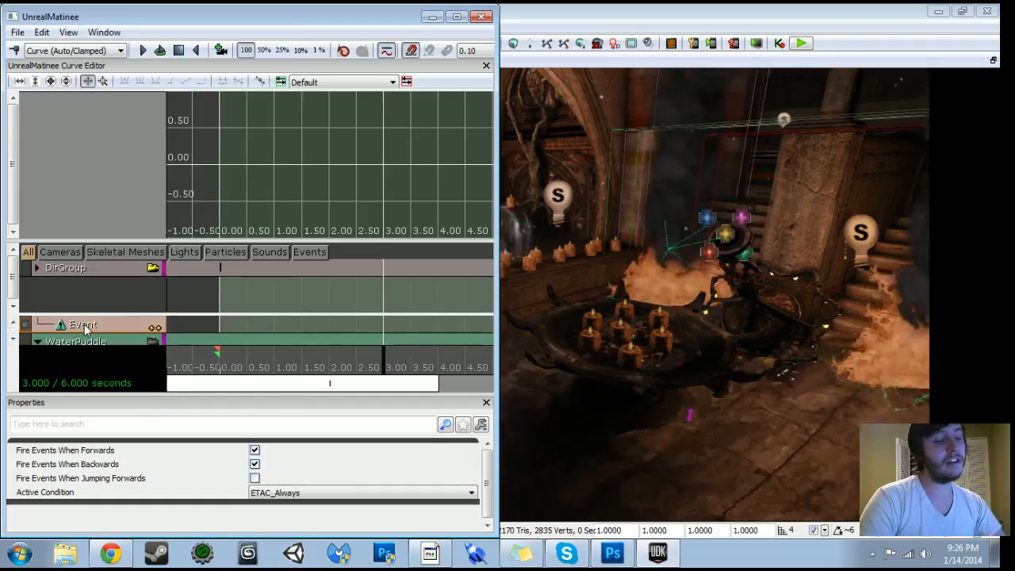
{"action": "key", "text": "Delete"}
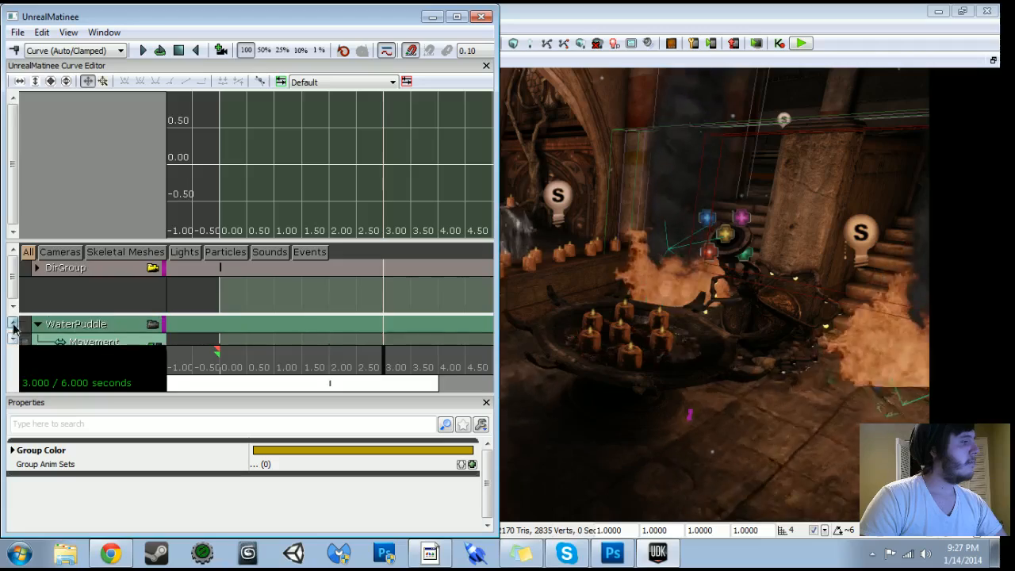
- Collapse the WaterPuddle group and select the fire emitter beside the stairs
{"action": "left_click", "coordinate": [37, 327]}
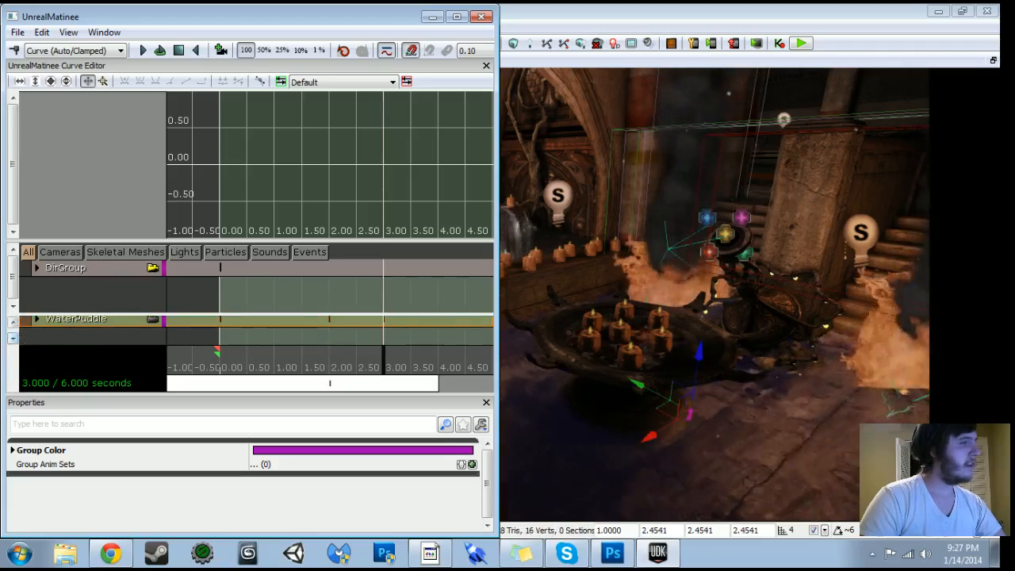
{"action": "right_click_drag", "start_coordinate": [603, 238], "coordinate": [745, 238]}
{"action": "key", "text": "Escape"}
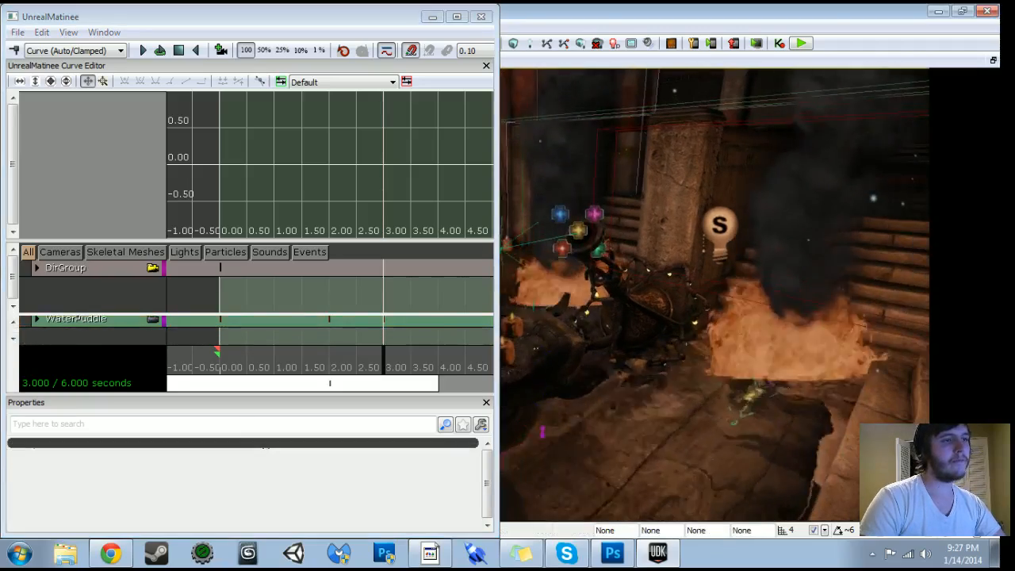
{"action": "left_click_drag", "start_coordinate": [379, 19], "coordinate": [258, 37]}
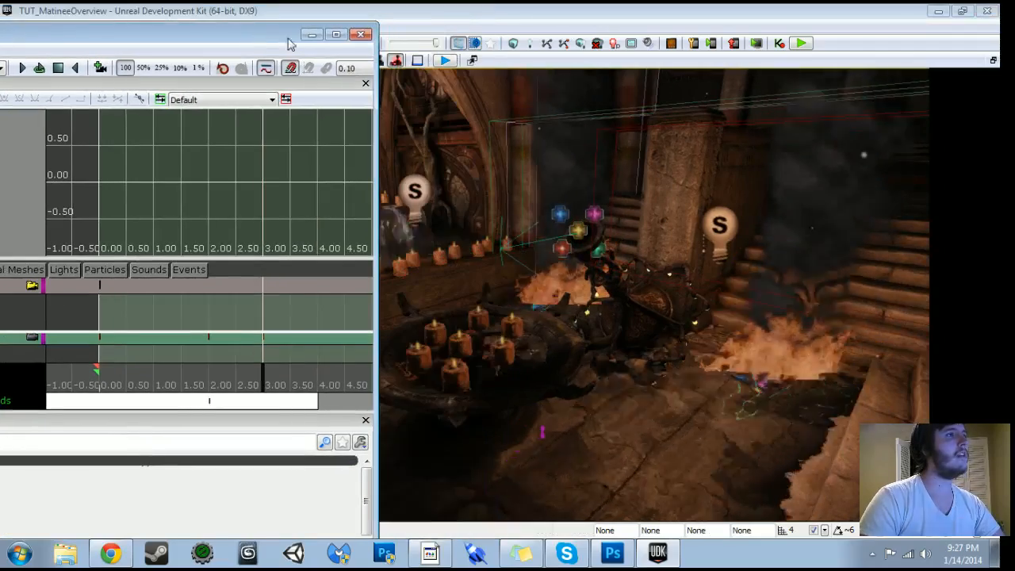
{"action": "left_click", "coordinate": [781, 341]}
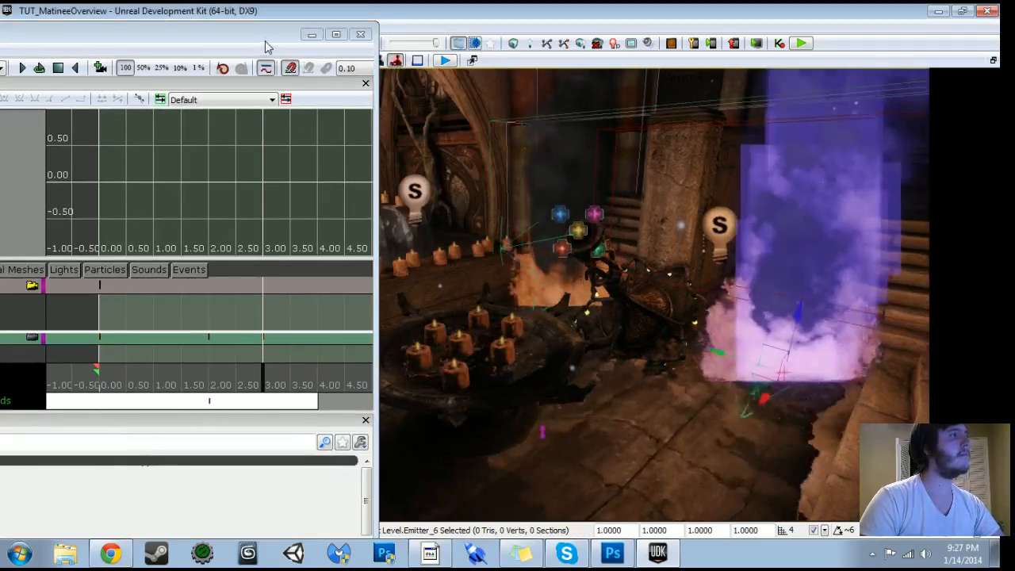
{"action": "left_click_drag", "start_coordinate": [263, 38], "coordinate": [383, 20]}
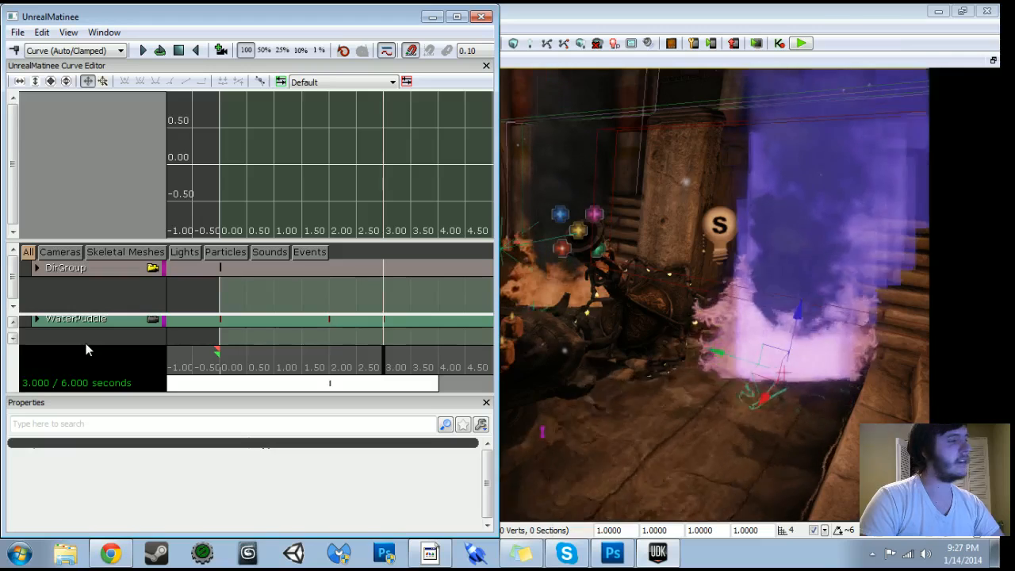
- Add a new particle group named Fire_01 for the selected fire emitter
{"action": "right_click", "coordinate": [90, 343]}
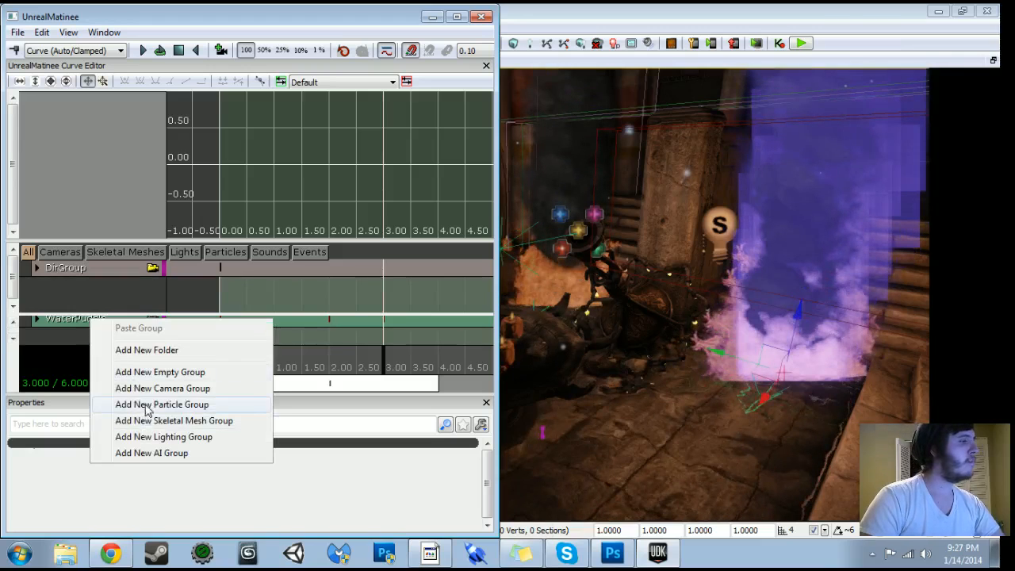
{"action": "left_click", "coordinate": [146, 404]}
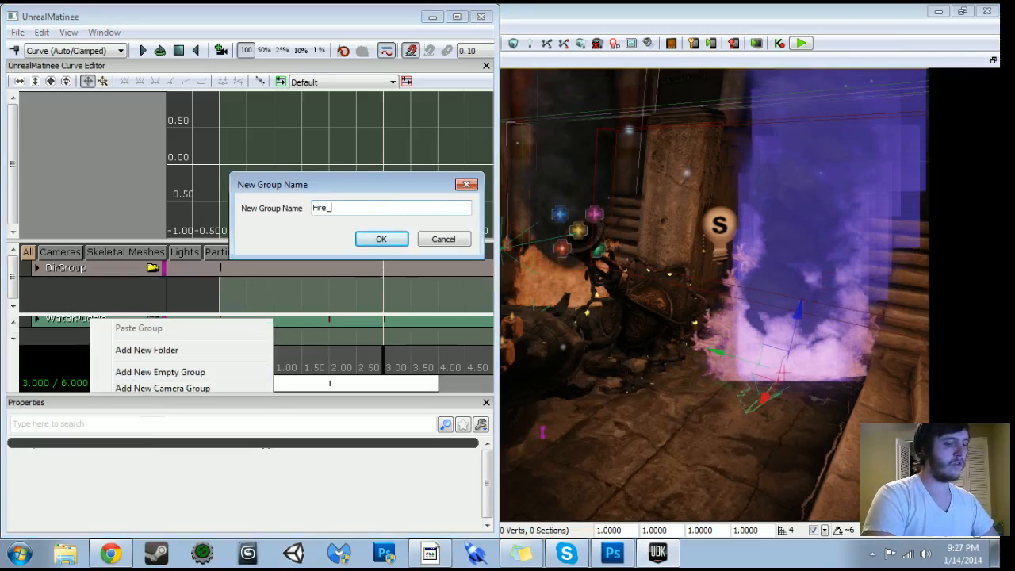
{"action": "type", "text": "Fire_01"}
{"action": "key", "text": "Return"}
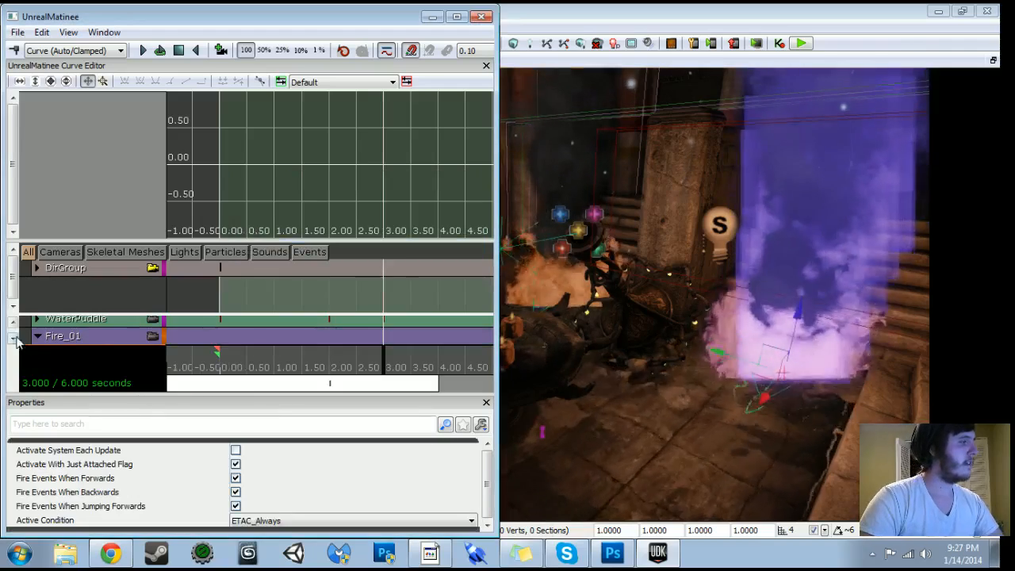
- Add a key at 3.00 seconds on the Fire_01 group's Toggle track with the toggle action Off
{"action": "left_click", "coordinate": [13, 338]}
{"action": "left_click", "coordinate": [384, 370]}
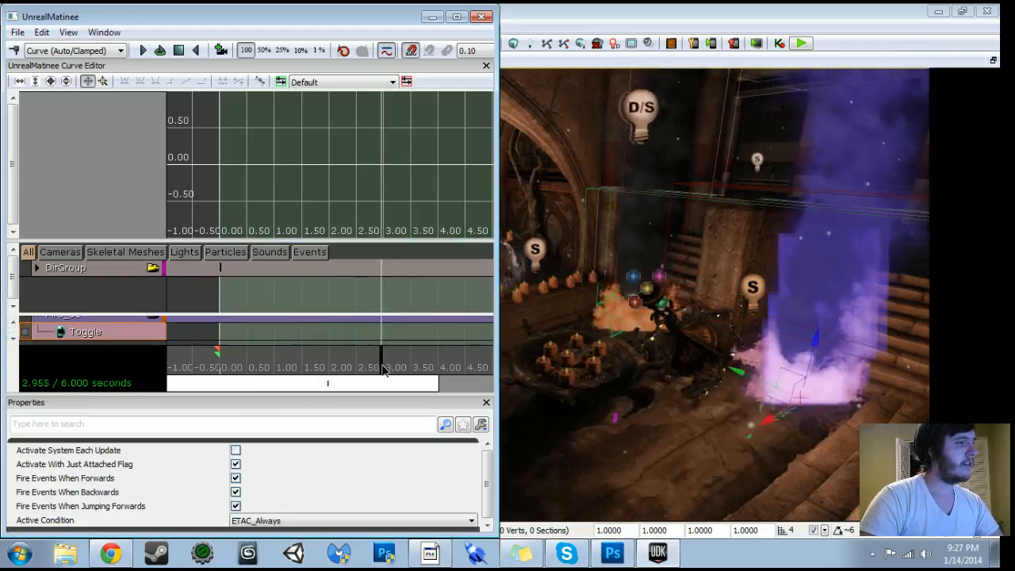
{"action": "key", "text": "Return"}
{"action": "left_click", "coordinate": [412, 263]}
{"action": "left_click", "coordinate": [414, 292]}
{"action": "left_click", "coordinate": [588, 293]}
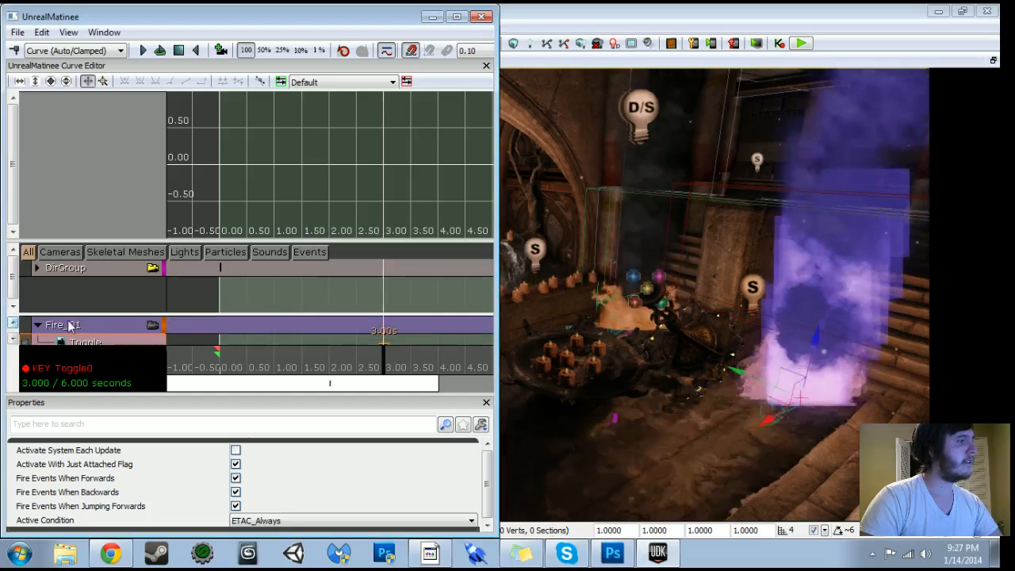
- Collapse the Fire_01 group and add a new particle group named Fire_02 for the fire emitter behind the candle bowl
{"action": "left_click", "coordinate": [219, 325]}
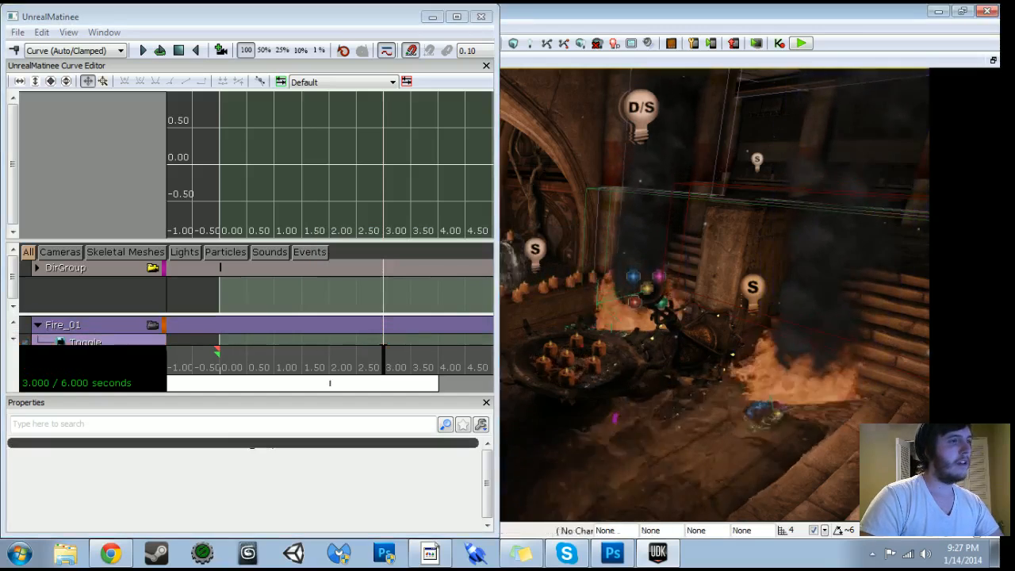
{"action": "right_click", "coordinate": [119, 324]}
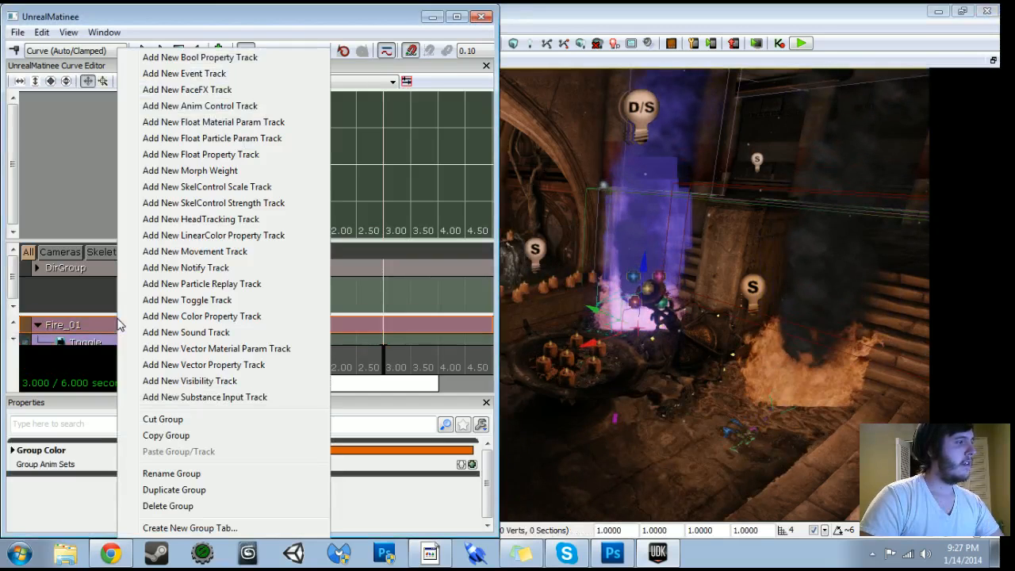
{"action": "left_click", "coordinate": [12, 341]}
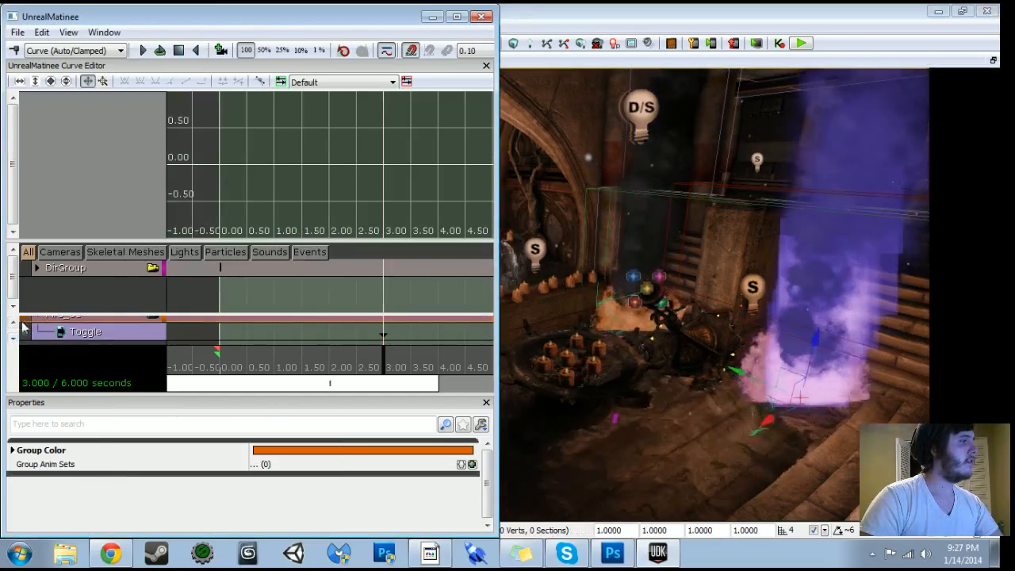
{"action": "left_click", "coordinate": [13, 324]}
{"action": "left_click", "coordinate": [38, 326]}
{"action": "left_click", "coordinate": [37, 326]}
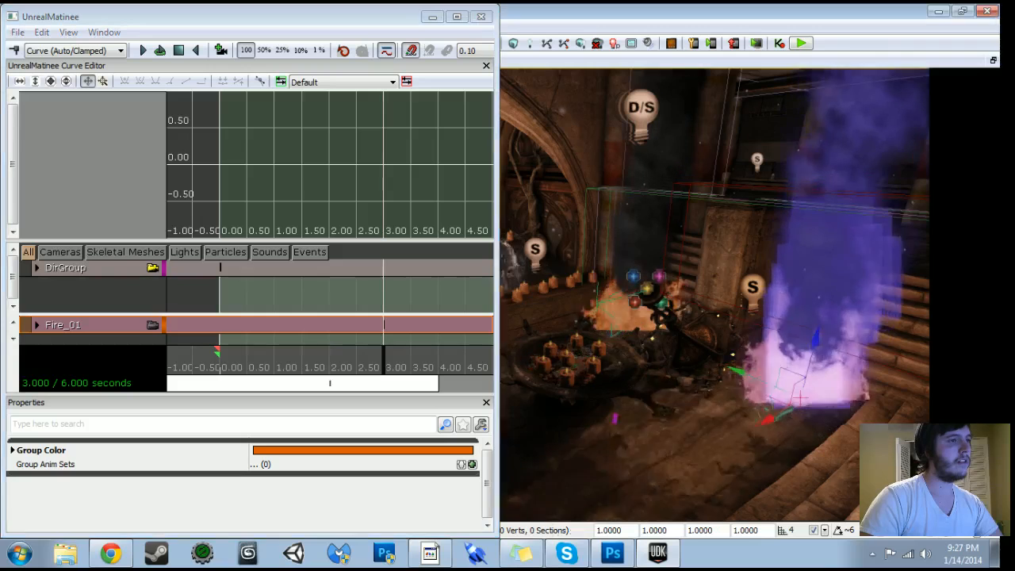
{"action": "right_click", "coordinate": [118, 349]}
{"action": "left_click", "coordinate": [180, 414]}
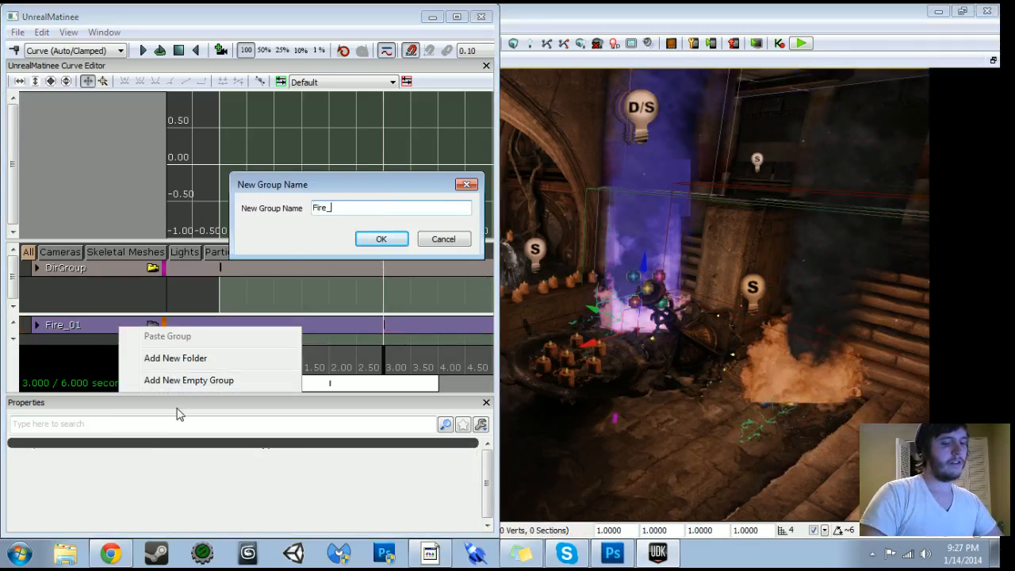
{"action": "key", "text": "Return"}
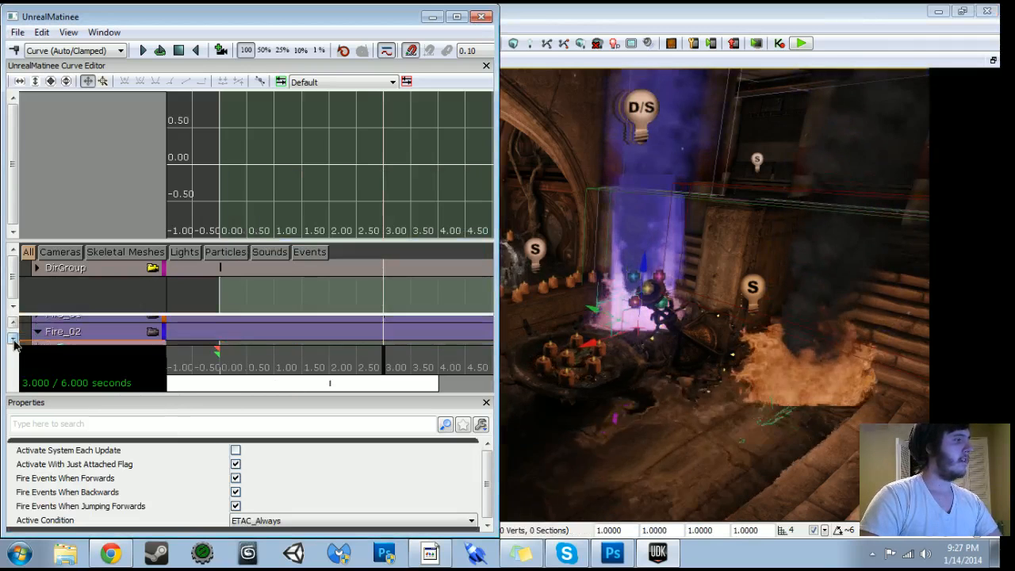
- Add a key at 3.00 seconds on the Fire_02 group's Toggle track with the toggle action Off
{"action": "left_click", "coordinate": [386, 366]}
{"action": "key", "text": "Return"}
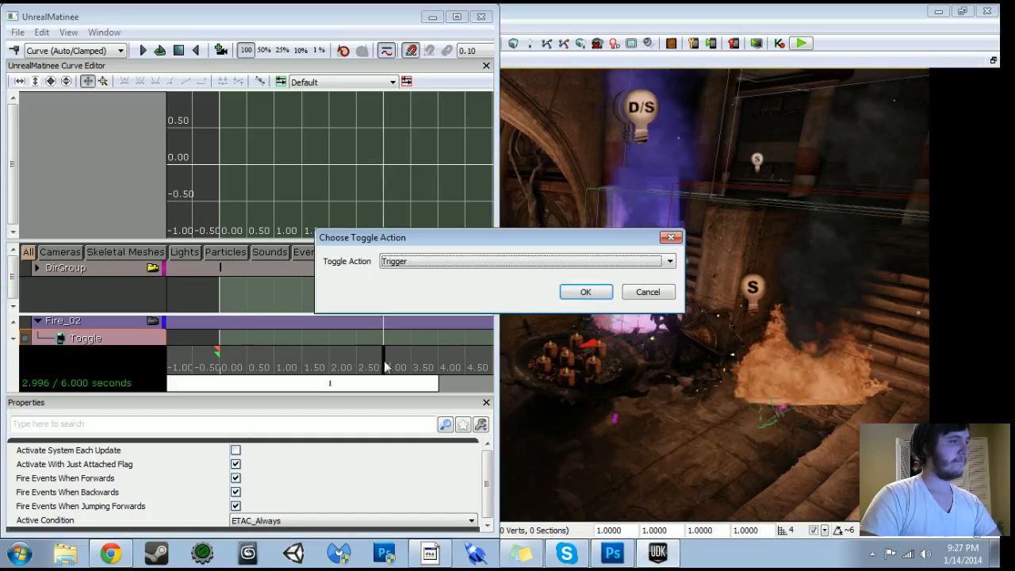
{"action": "left_click", "coordinate": [400, 260]}
{"action": "left_click", "coordinate": [396, 292]}
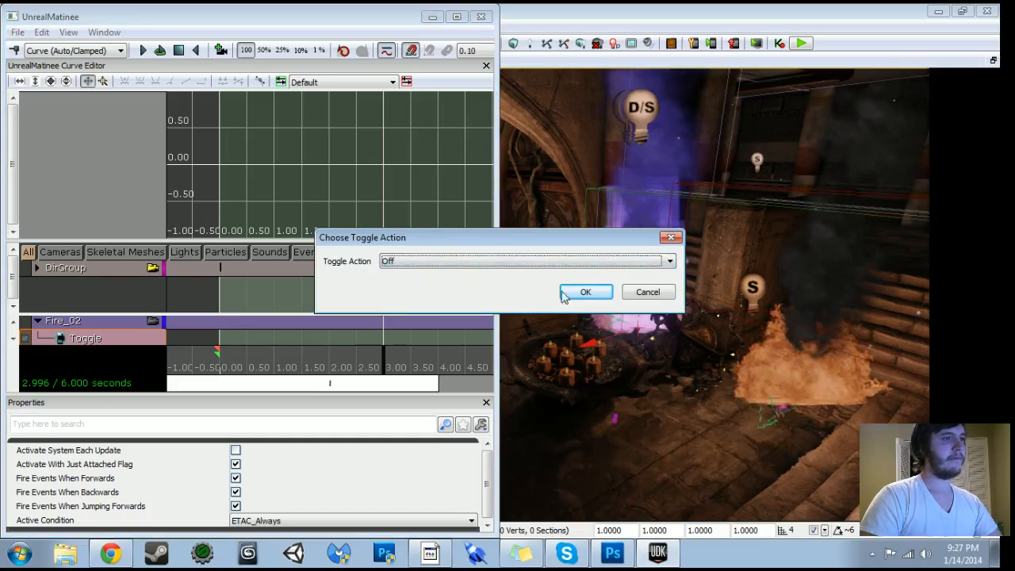
{"action": "left_click", "coordinate": [579, 292]}
- Close Matinee and, in Kismet, space out the object variables beneath the Matinee node so each sits under its own connector
{"action": "left_click", "coordinate": [481, 16]}
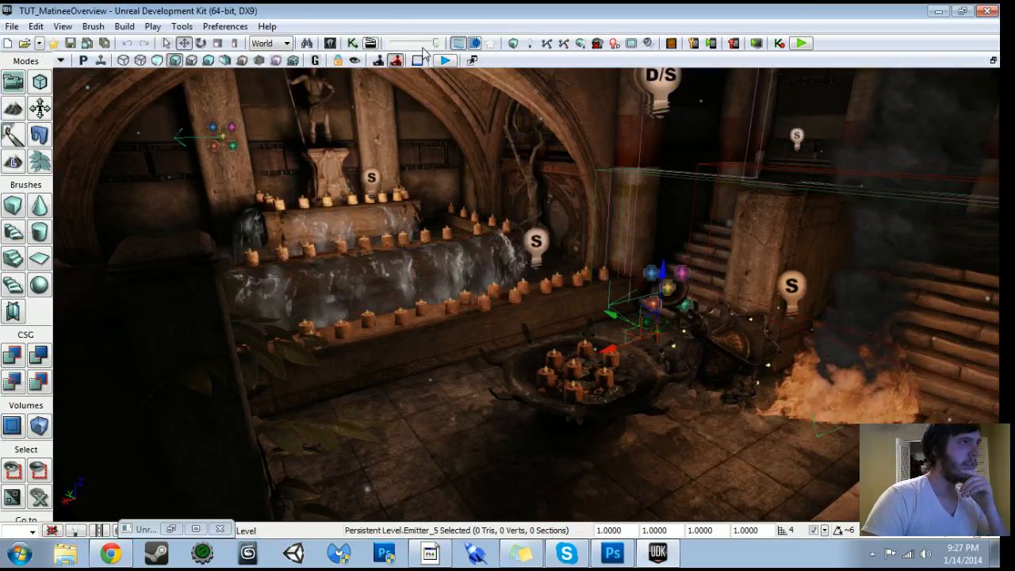
{"action": "left_click", "coordinate": [171, 529]}
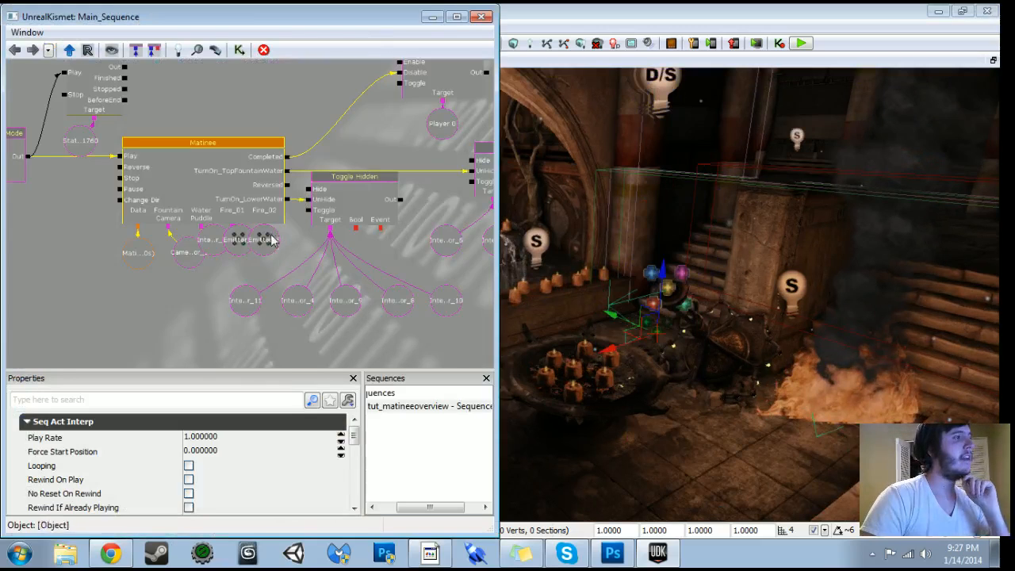
{"action": "left_click_drag", "start_coordinate": [177, 288], "coordinate": [230, 262]}
{"action": "left_click", "coordinate": [229, 233]}
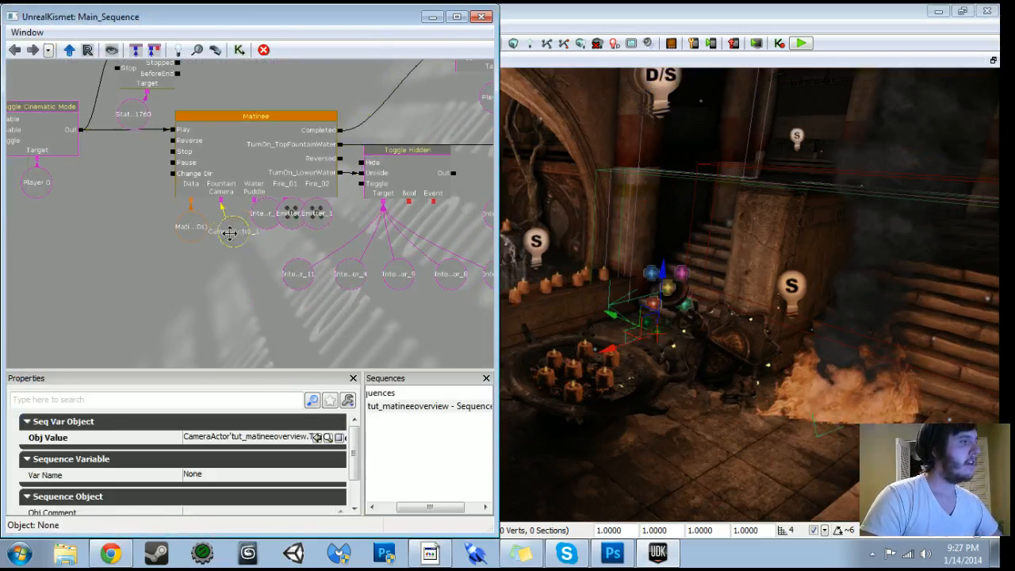
{"action": "left_click", "coordinate": [262, 215]}
{"action": "left_click", "coordinate": [289, 216]}
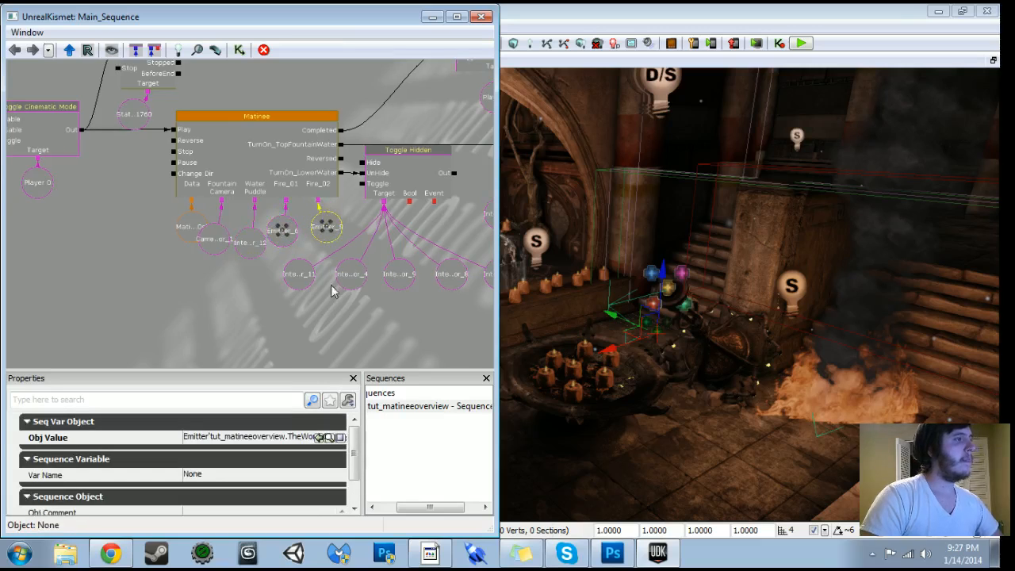
{"action": "scroll", "coordinate": [331, 292], "scroll_direction": "down", "scroll_amount": 2}
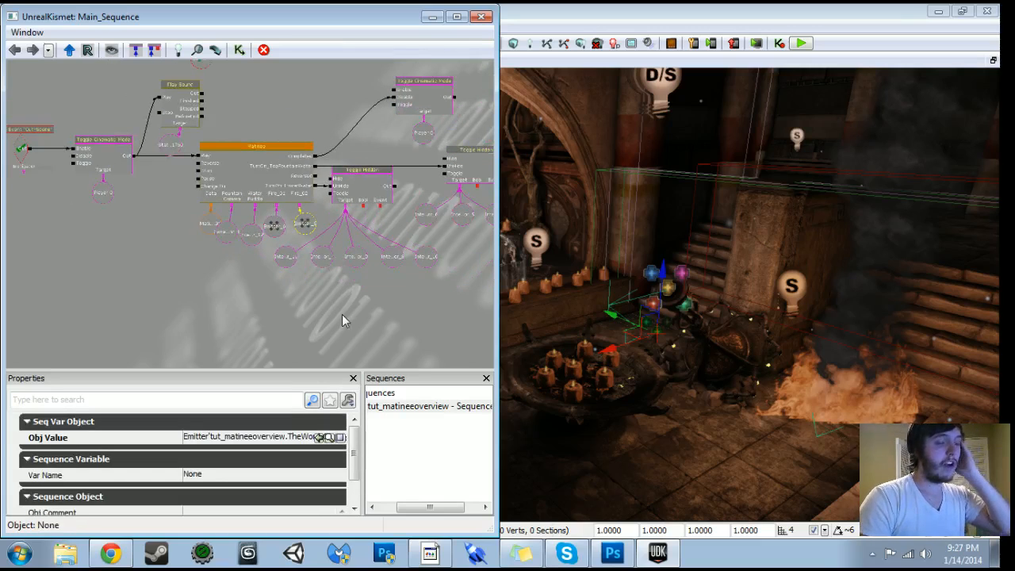
- Play the level from the fountain floor, turn on the generators, watch the cut-scene, and exit the preview
{"action": "left_click", "coordinate": [723, 459]}
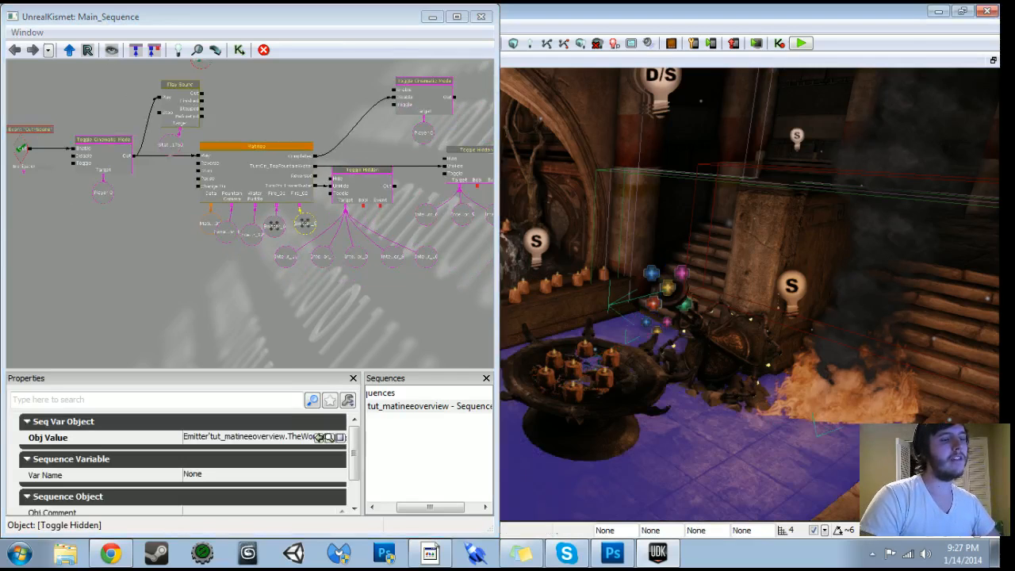
{"action": "right_click_drag", "start_coordinate": [725, 461], "coordinate": [721, 458]}
{"action": "right_click", "coordinate": [720, 459]}
{"action": "left_click", "coordinate": [720, 449]}
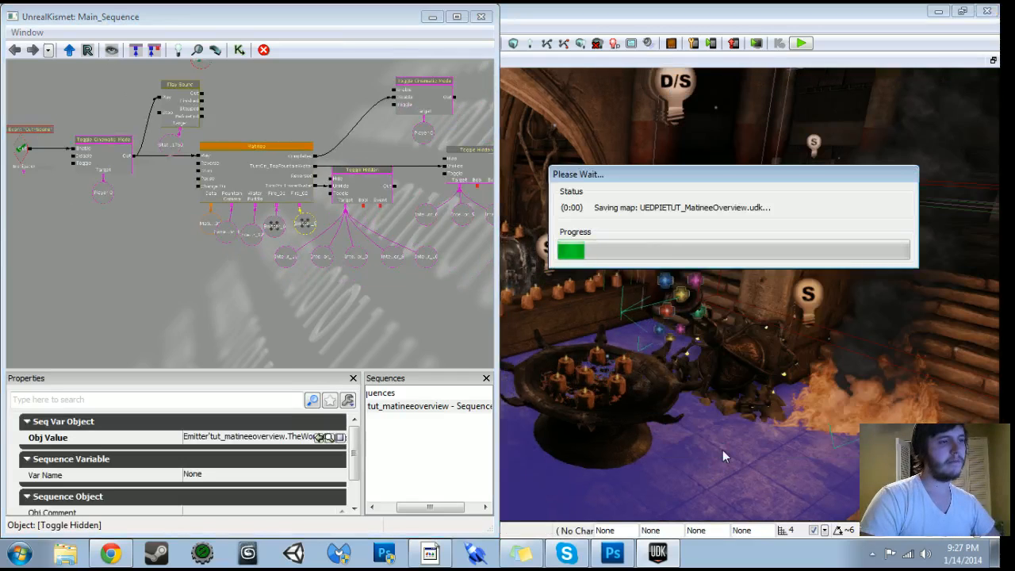
{"action": "key", "text": "w"}
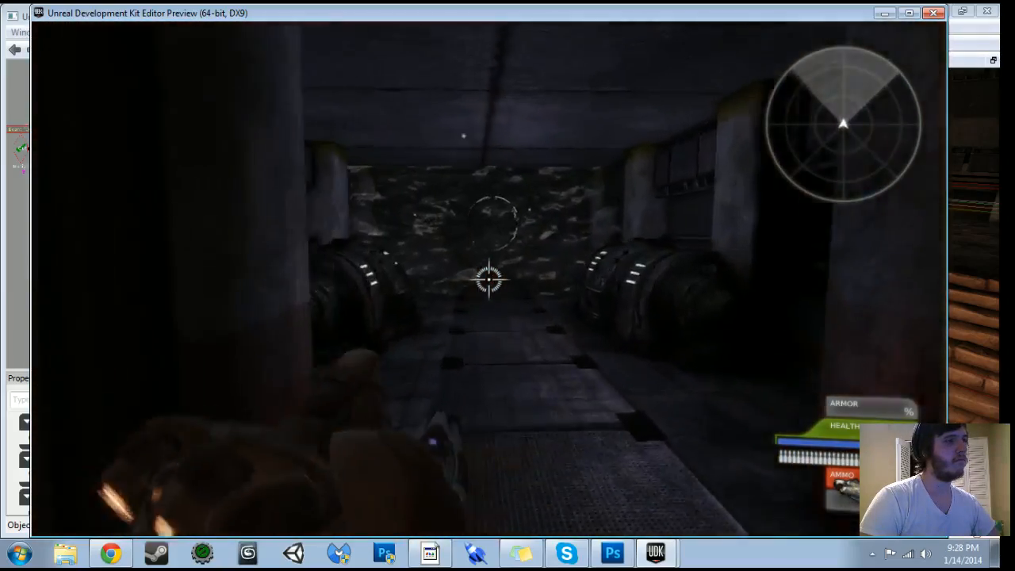
{"action": "key", "text": "w"}
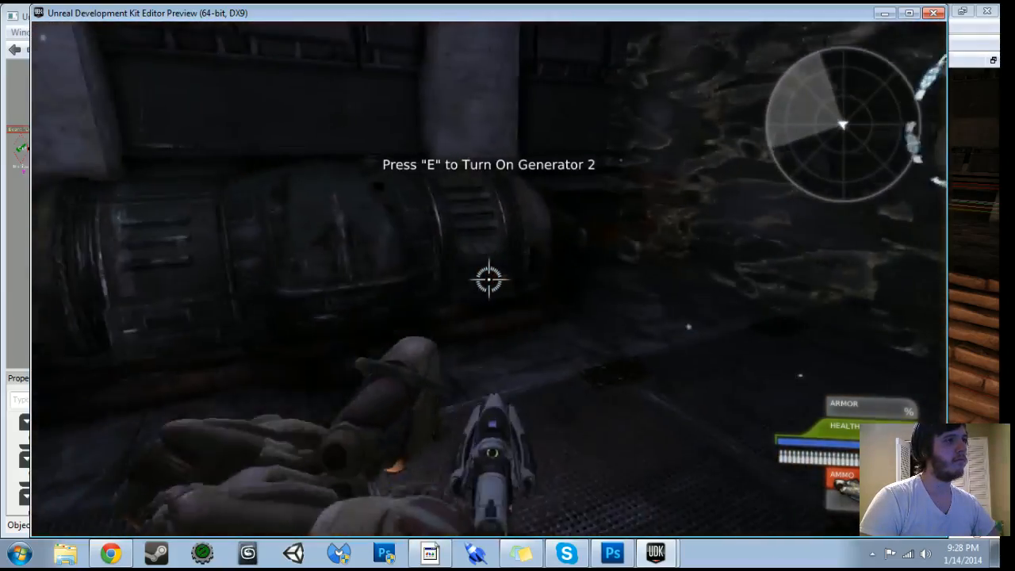
{"action": "key", "text": "w"}
{"action": "key", "text": "e"}
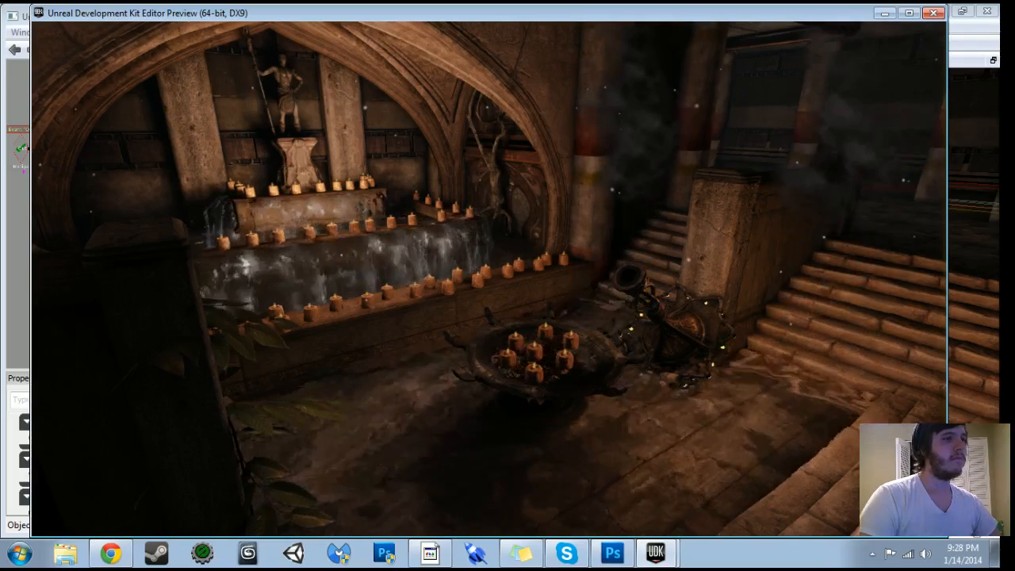
{"action": "key", "text": "Escape"}
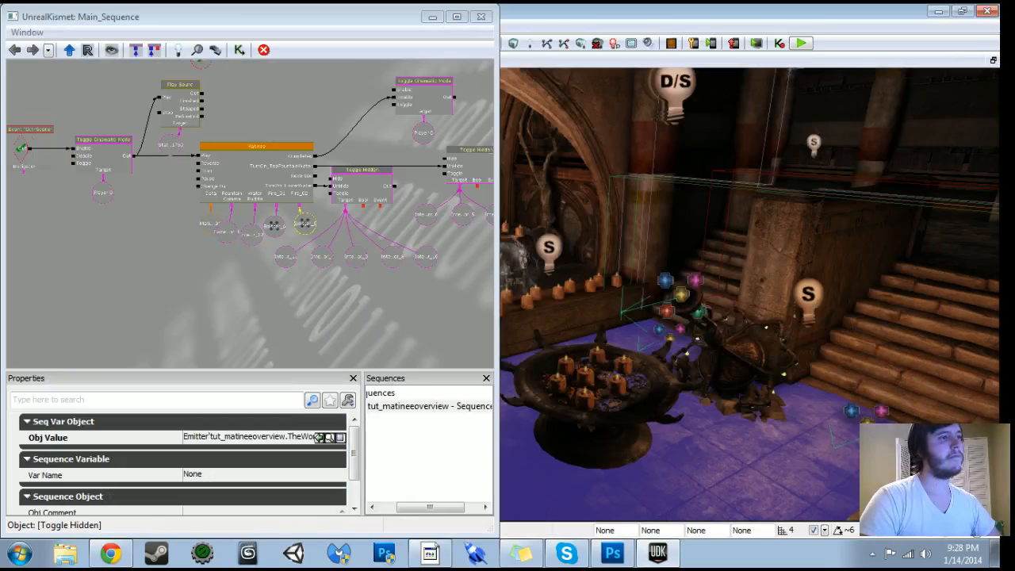
{"action": "scroll", "coordinate": [402, 325], "scroll_direction": "down", "scroll_amount": 2}
{"action": "left_click_drag", "start_coordinate": [402, 324], "coordinate": [374, 340]}
{"action": "scroll", "coordinate": [275, 327], "scroll_direction": "up", "scroll_amount": 2}
{"action": "scroll", "coordinate": [319, 328], "scroll_direction": "up", "scroll_amount": 2}
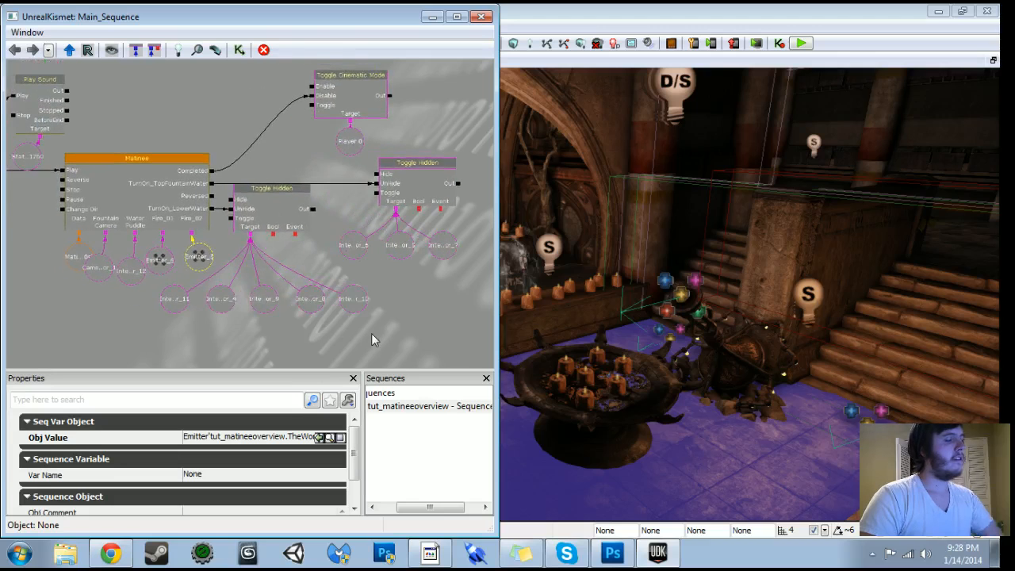
{"action": "left_click_drag", "start_coordinate": [312, 148], "coordinate": [331, 210]}
{"action": "scroll", "coordinate": [343, 206], "scroll_direction": "down", "scroll_amount": 2}
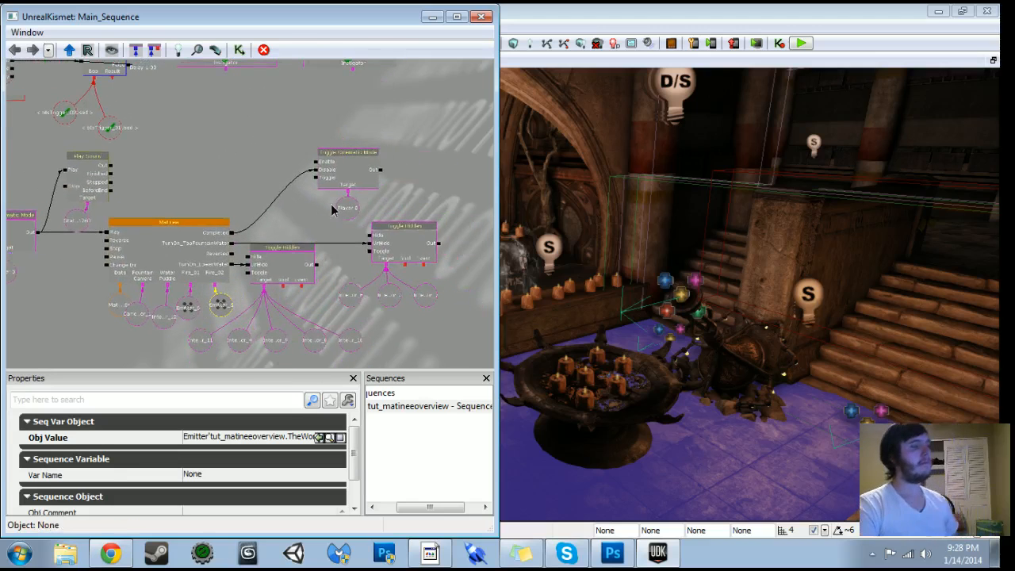
- Minimize Kismet, turn on real-time rendering in the viewport, and save the level
{"action": "left_click", "coordinate": [432, 17]}
{"action": "left_click", "coordinate": [101, 60]}
{"action": "left_click", "coordinate": [71, 43]}
{"action": "right_click_drag", "start_coordinate": [441, 383], "coordinate": [491, 390]}
{"action": "key", "text": "w"}
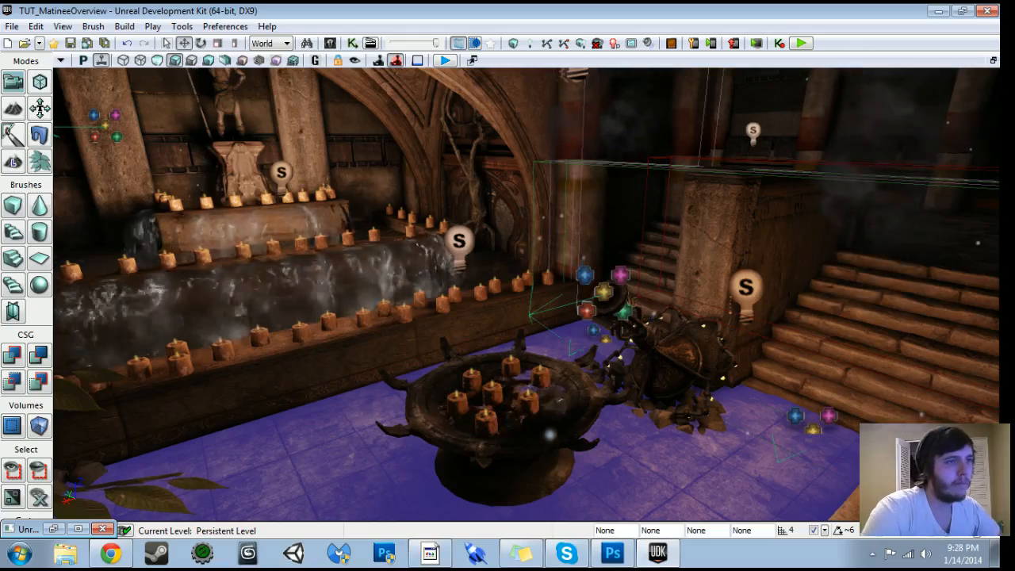
- Examine the properties of the toggleable point light beside the stairs, and close them
{"action": "left_click", "coordinate": [739, 292]}
{"action": "right_click_drag", "start_coordinate": [736, 297], "coordinate": [728, 159]}
{"action": "key", "text": "F4"}
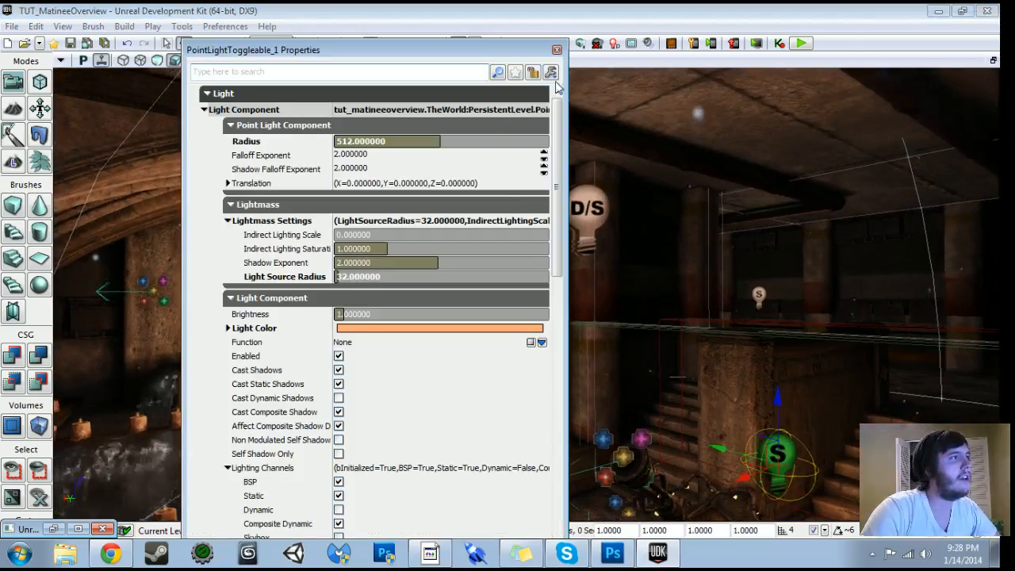
{"action": "left_click", "coordinate": [557, 51]}
- Reopen Kismet and open the fountain cut-scene's Matinee sequence for editing
{"action": "right_click_drag", "start_coordinate": [508, 159], "coordinate": [547, 214]}
{"action": "left_click", "coordinate": [351, 43]}
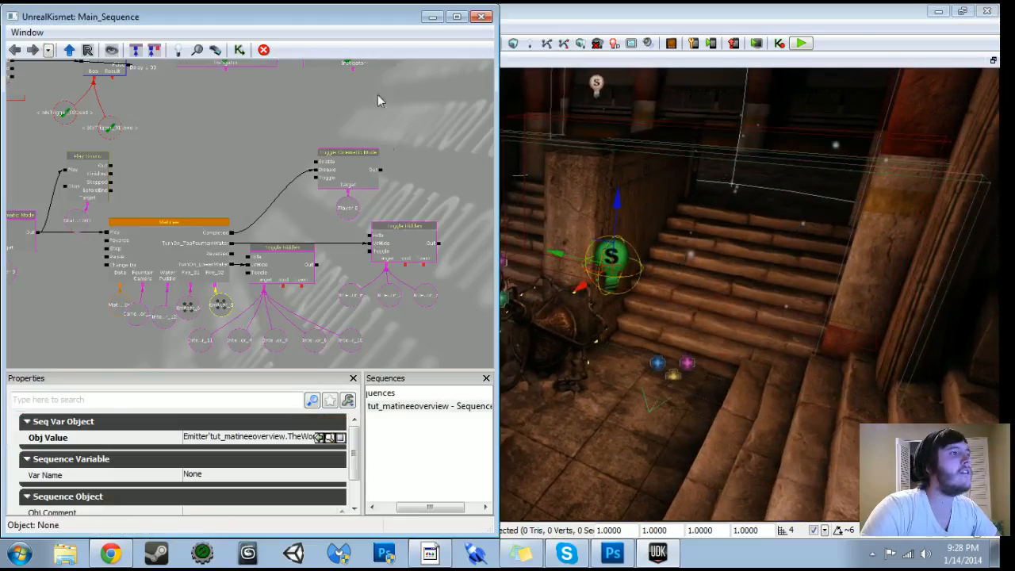
{"action": "left_click_drag", "start_coordinate": [299, 231], "coordinate": [200, 252]}
{"action": "scroll", "coordinate": [158, 245], "scroll_direction": "up", "scroll_amount": 2}
{"action": "left_click_drag", "start_coordinate": [356, 171], "coordinate": [408, 88]}
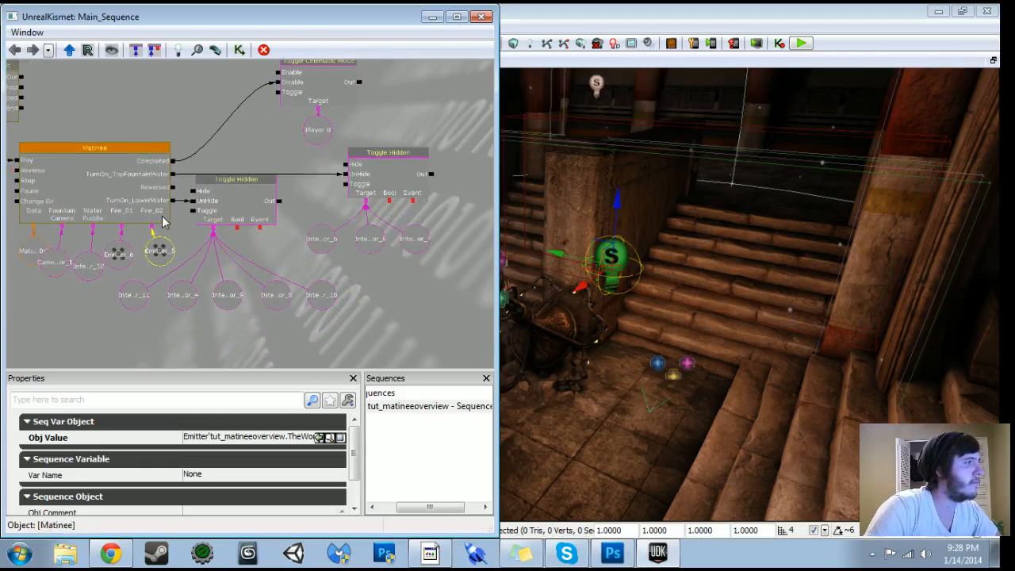
{"action": "double_click", "coordinate": [162, 221]}
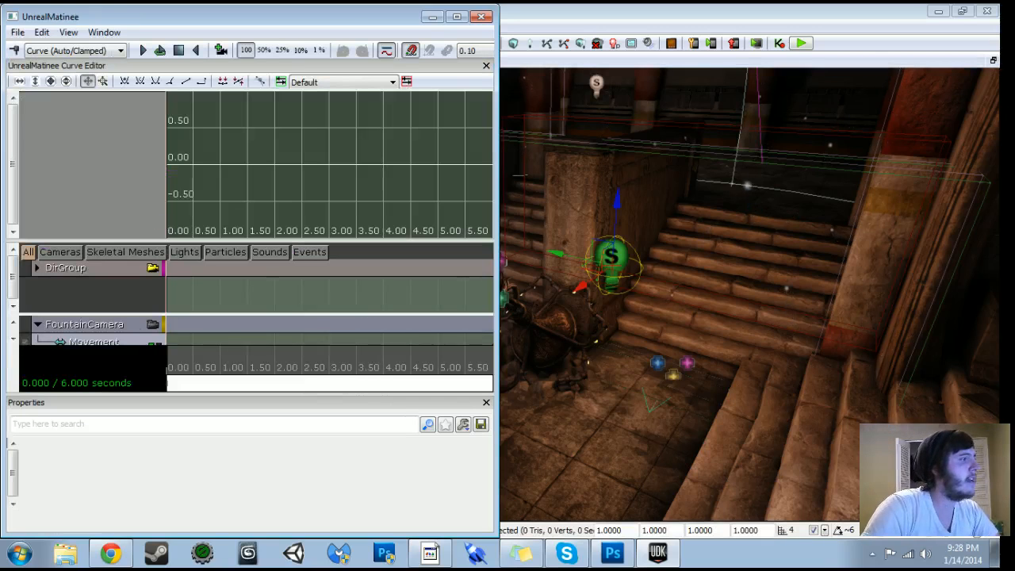
- Collapse the FountainCamera and Fire_02 groups to make room in the Matinee track list
{"action": "left_click", "coordinate": [37, 326]}
{"action": "left_click", "coordinate": [14, 339]}
{"action": "left_click", "coordinate": [14, 340]}
{"action": "left_click", "coordinate": [13, 340]}
{"action": "left_click", "coordinate": [13, 340]}
{"action": "left_click", "coordinate": [12, 323]}
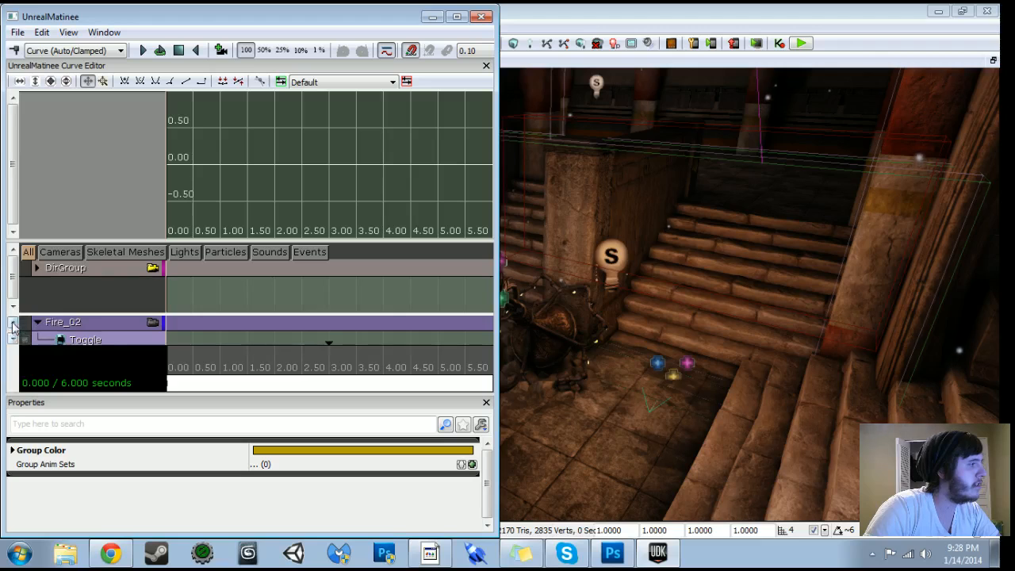
{"action": "left_click", "coordinate": [36, 324]}
{"action": "left_click", "coordinate": [57, 341]}
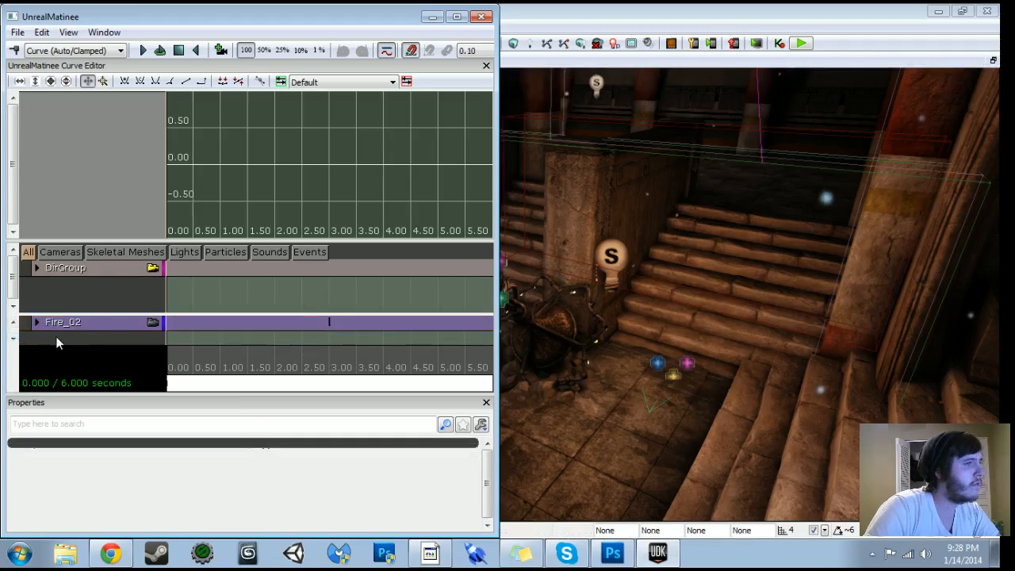
- Add a new lighting group named Fire_Light for the point light beside the stairs
{"action": "left_click", "coordinate": [611, 257]}
{"action": "right_click_drag", "start_coordinate": [611, 257], "coordinate": [553, 209]}
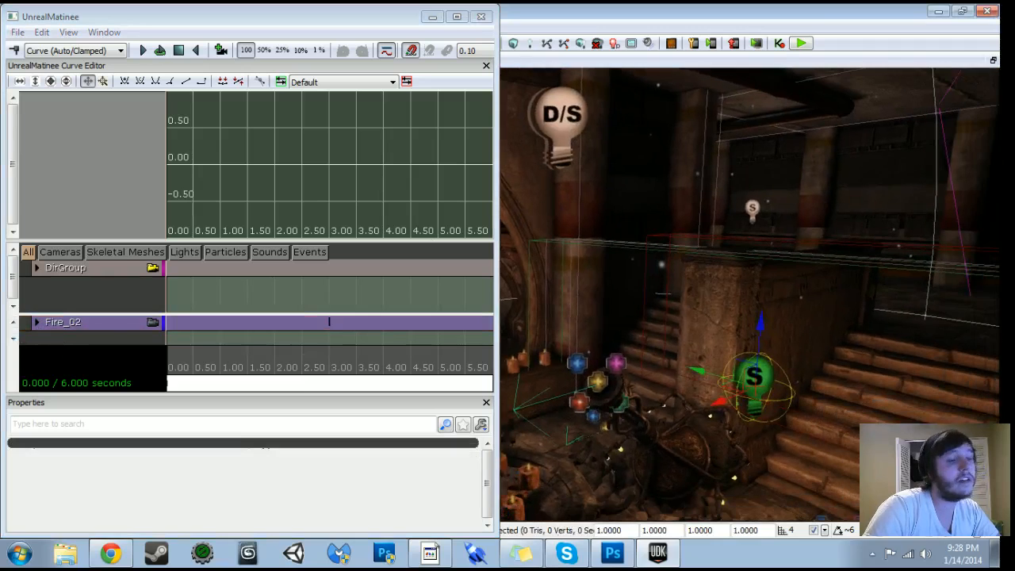
{"action": "right_click", "coordinate": [77, 334]}
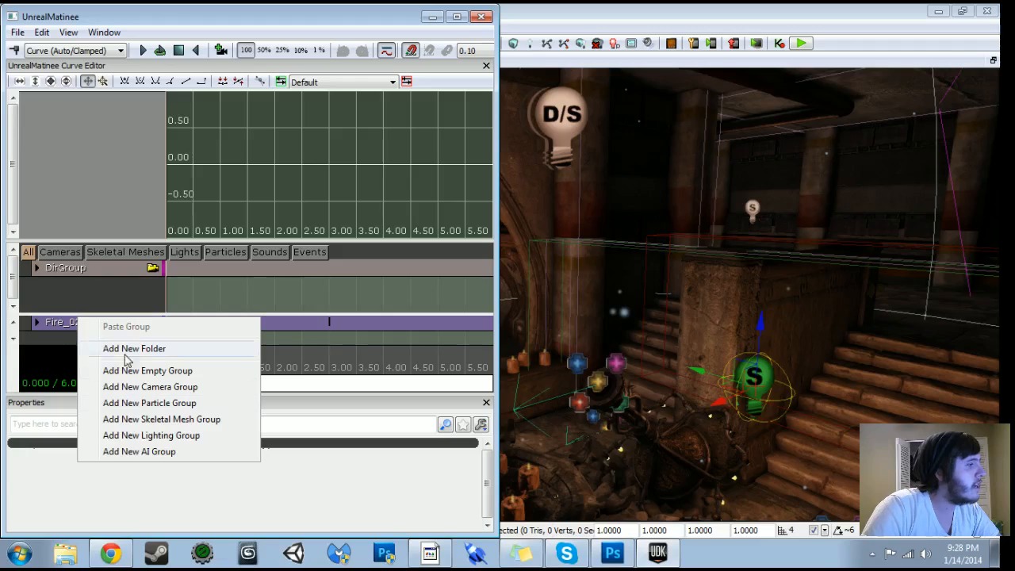
{"action": "left_click", "coordinate": [135, 435]}
{"action": "type", "text": "Fire_Light"}
{"action": "key", "text": "Return"}
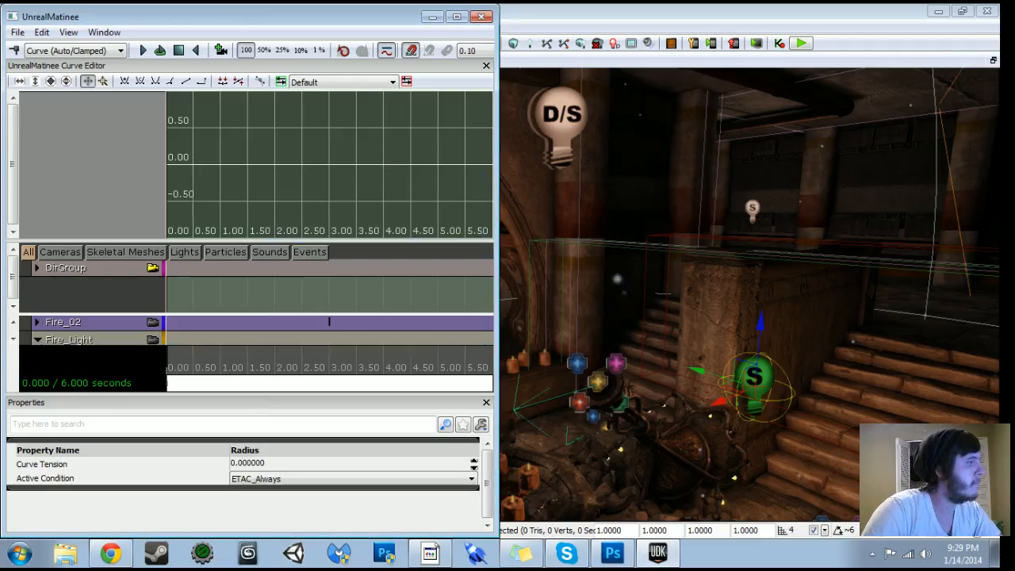
- Add keys to the Fire_Light group's Brightness track at 0 seconds, just before 3 seconds, and at 3 seconds
{"action": "scroll", "coordinate": [21, 345], "scroll_direction": "down", "scroll_amount": 1}
{"action": "scroll", "coordinate": [39, 339], "scroll_direction": "down", "scroll_amount": 2}
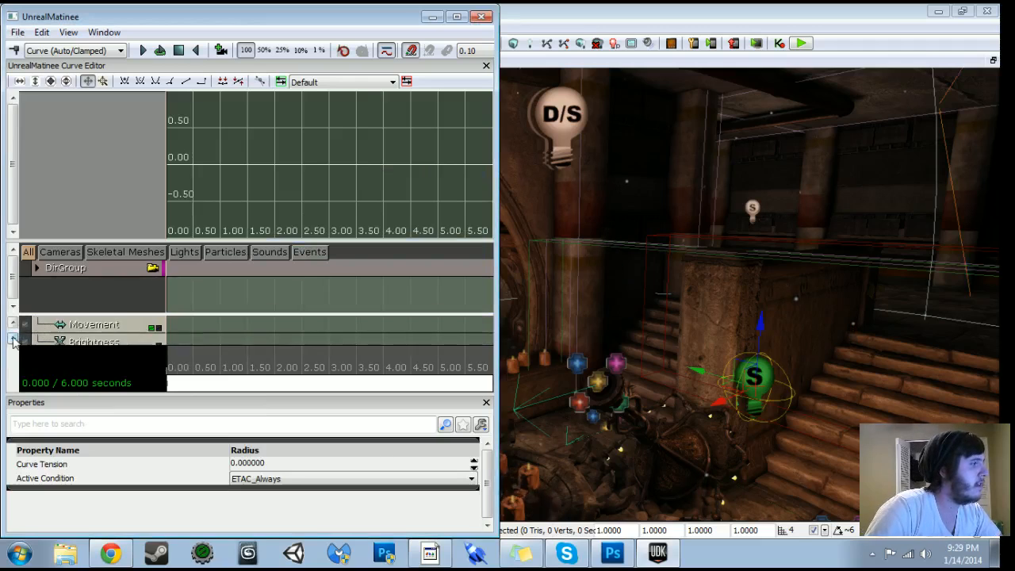
{"action": "left_click", "coordinate": [94, 331]}
{"action": "scroll", "coordinate": [311, 345], "scroll_direction": "down", "scroll_amount": 3}
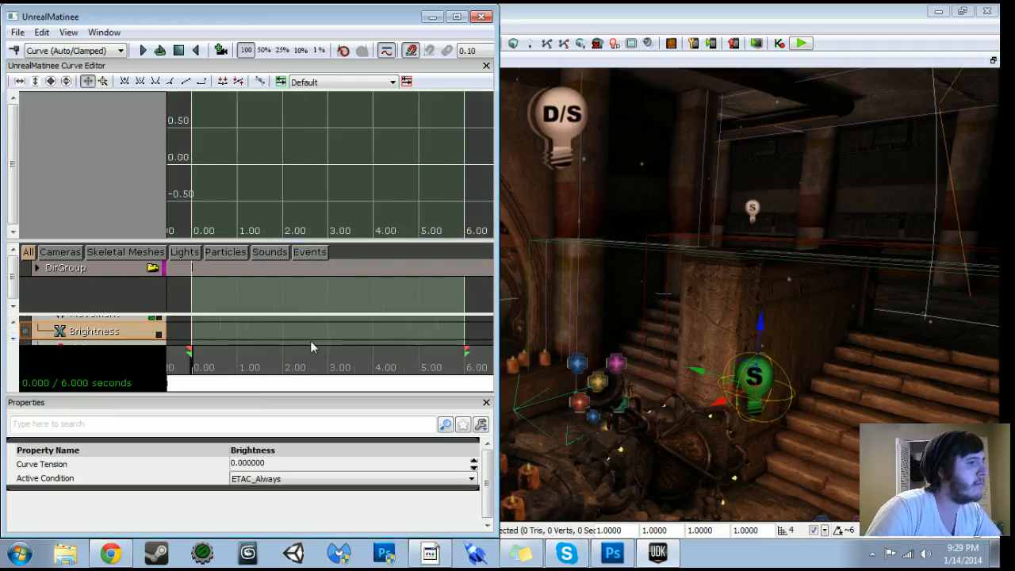
{"action": "left_click", "coordinate": [304, 377]}
{"action": "mouse_move", "coordinate": [305, 377]}
{"action": "left_mouse_down"}
{"action": "mouse_move", "coordinate": [312, 371]}
{"action": "mouse_move", "coordinate": [203, 372]}
{"action": "mouse_move", "coordinate": [310, 379]}
{"action": "mouse_move", "coordinate": [318, 365]}
{"action": "left_mouse_up"}
{"action": "key", "text": "Return"}
{"action": "key", "text": "Return"}
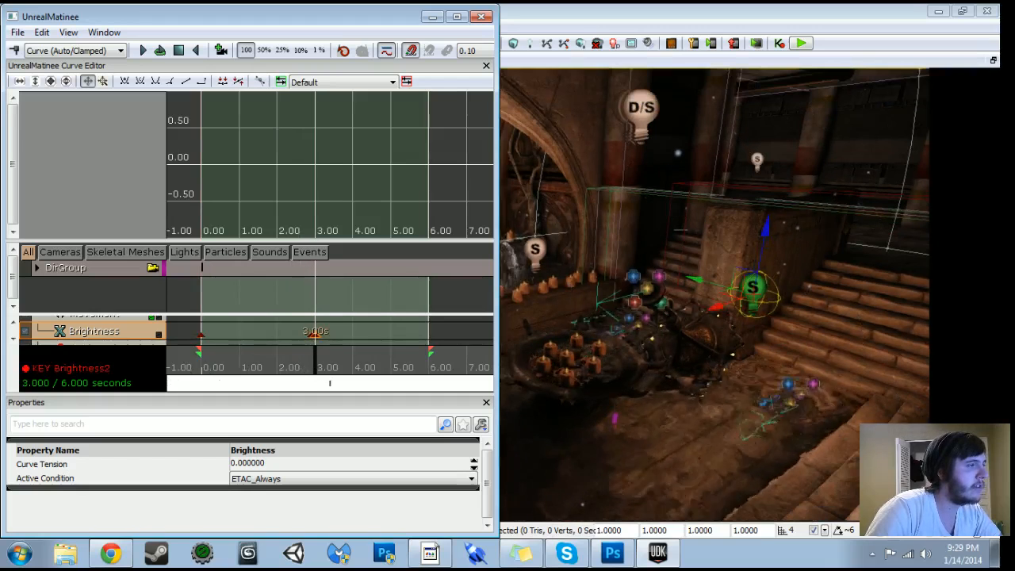
- Set the value of the 3-second Brightness key to turn the light off, and play the sequence from the start
{"action": "right_click", "coordinate": [315, 330]}
{"action": "left_click", "coordinate": [347, 360]}
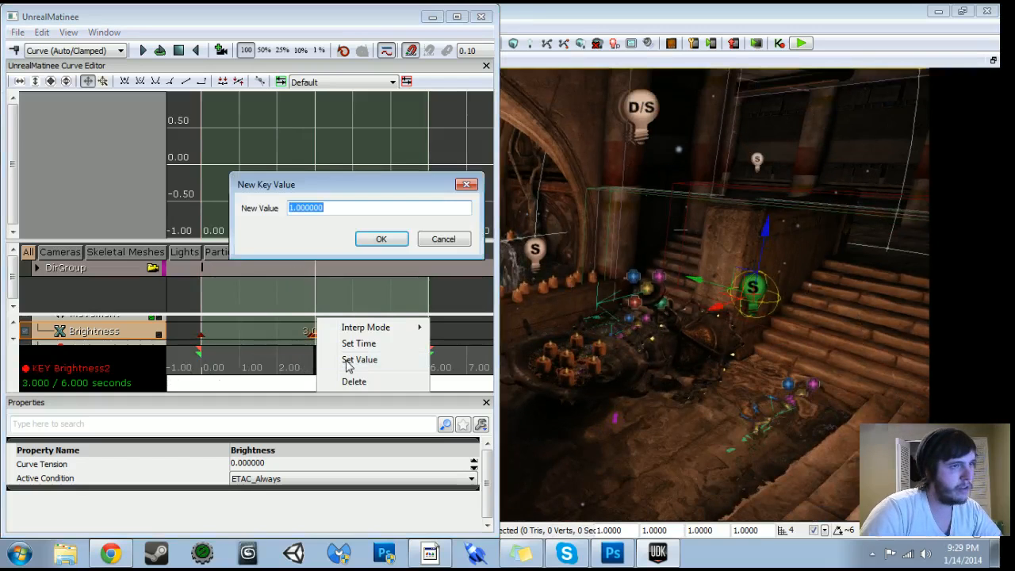
{"action": "key", "text": "Return"}
{"action": "left_click_drag", "start_coordinate": [315, 372], "coordinate": [200, 369]}
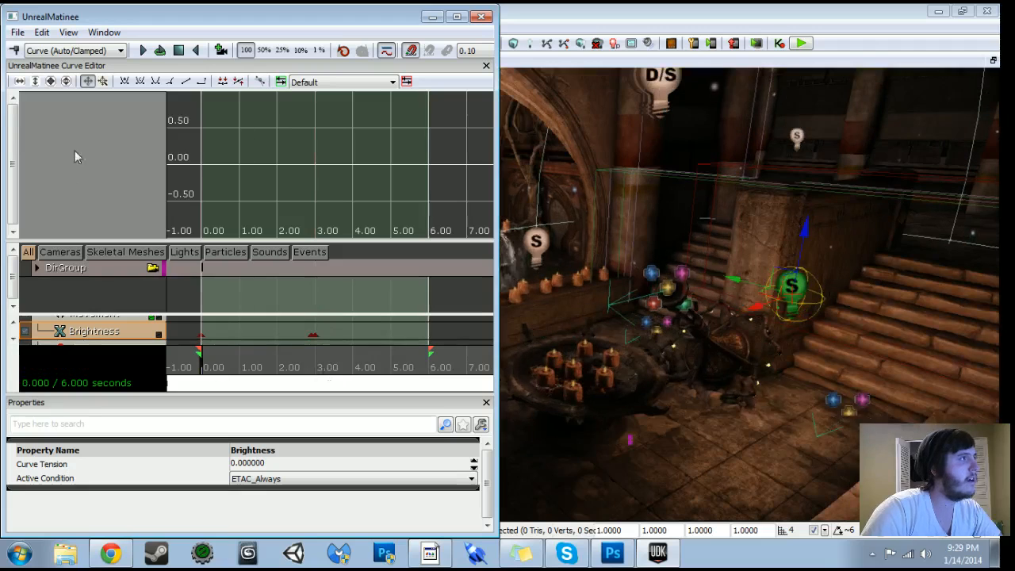
{"action": "left_click", "coordinate": [142, 51]}
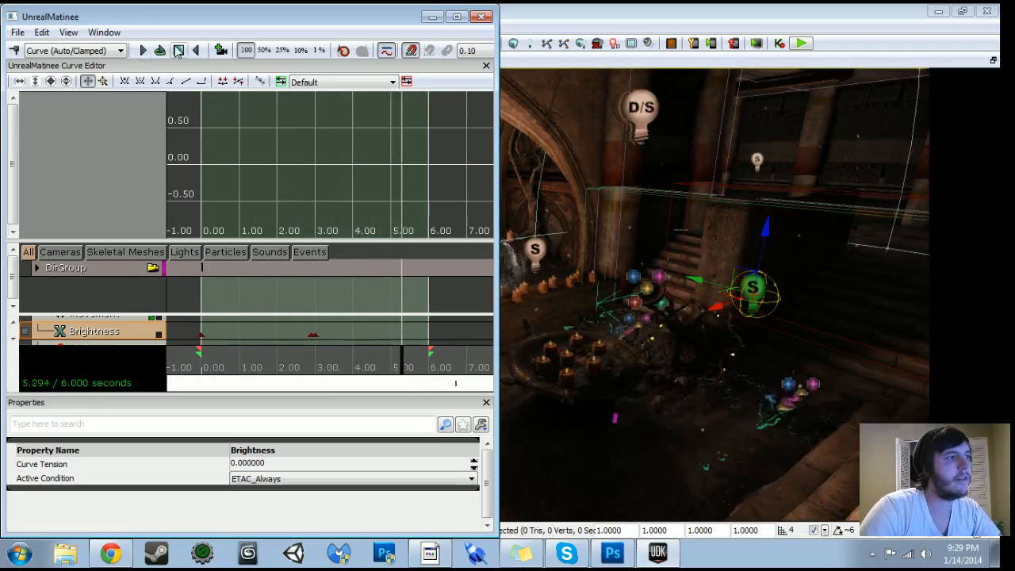
- Collapse the Fire_Light group, close the Matinee editor, and minimize Kismet to return to the level view
{"action": "scroll", "coordinate": [22, 329], "scroll_direction": "up", "scroll_amount": 2}
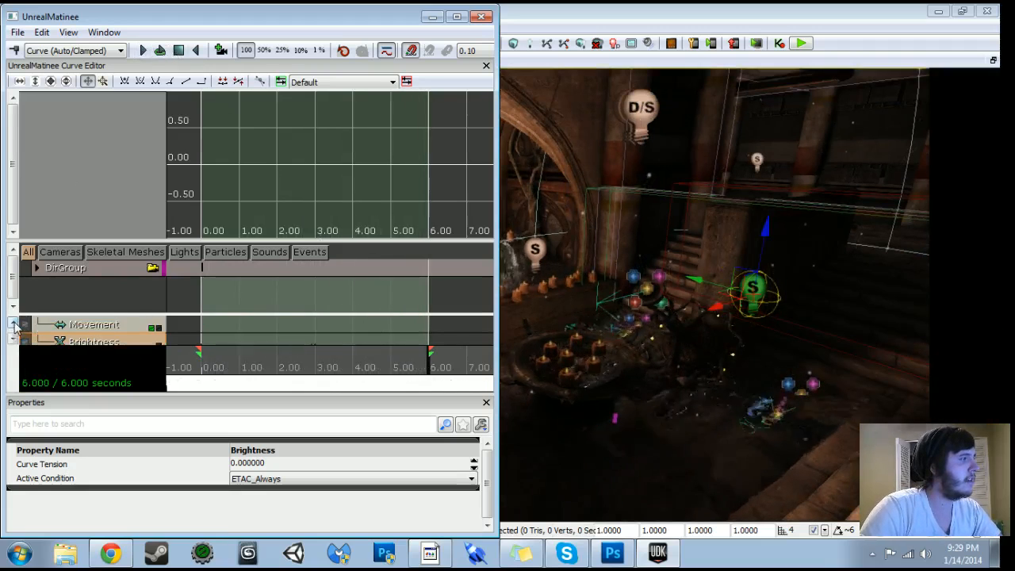
{"action": "left_click", "coordinate": [38, 329]}
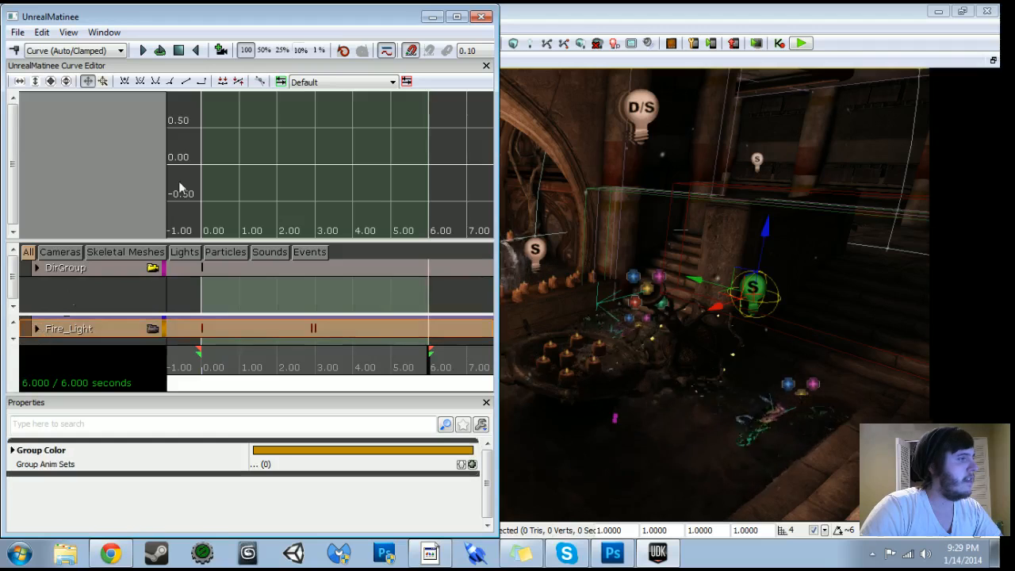
{"action": "left_click", "coordinate": [482, 17]}
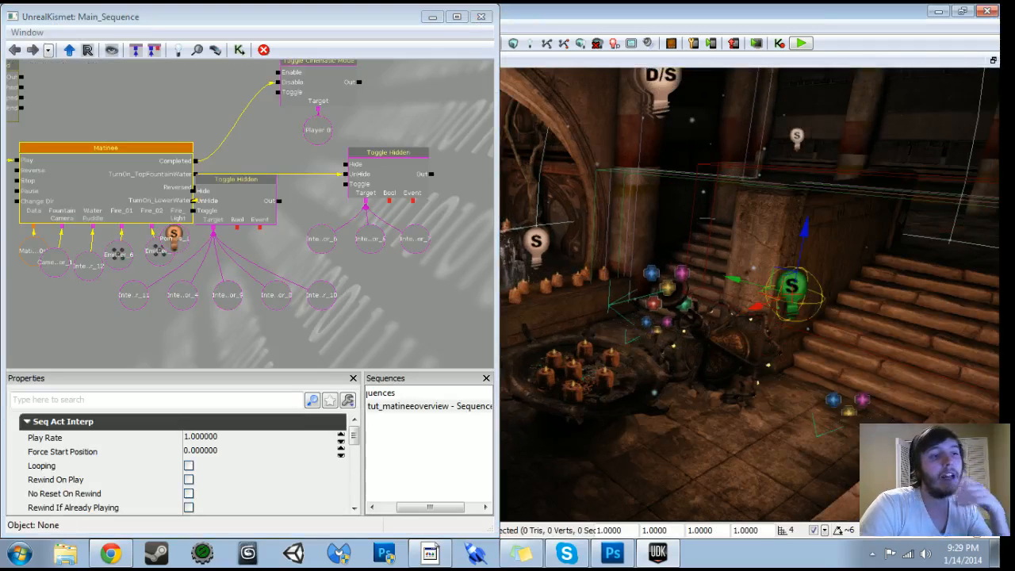
{"action": "left_click", "coordinate": [433, 16]}
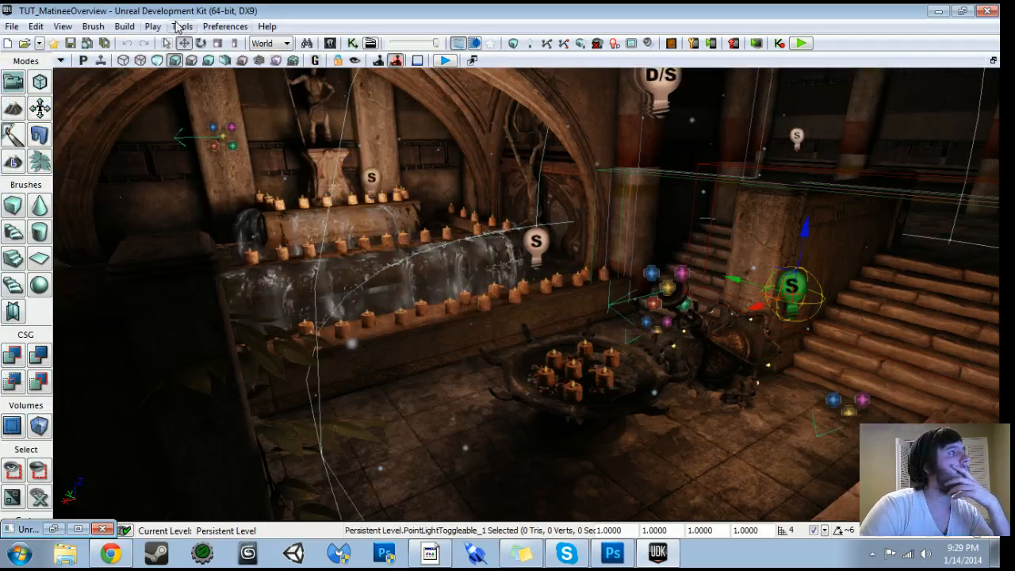
- Select both fire emitters near the stairs, examine their particle system properties, and close them
{"action": "left_click", "coordinate": [107, 62]}
{"action": "right_click_drag", "start_coordinate": [523, 294], "coordinate": [690, 314]}
{"action": "key", "text": "w"}
{"action": "left_click", "coordinate": [690, 447]}
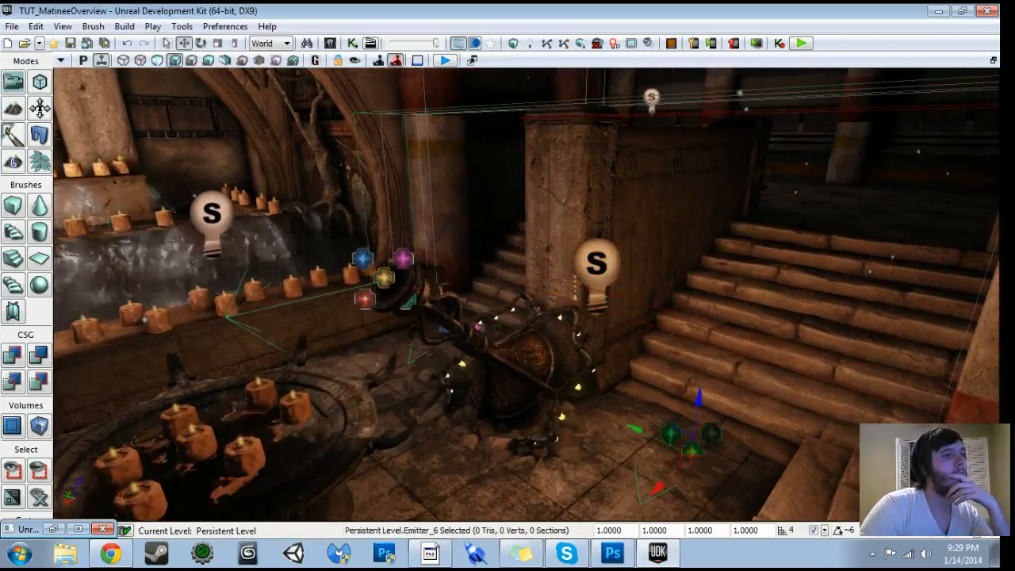
{"action": "mouse_move", "coordinate": [689, 446]}
{"action": "right_mouse_down"}
{"action": "mouse_move", "coordinate": [638, 463]}
{"action": "mouse_move", "coordinate": [681, 450]}
{"action": "right_mouse_up"}
{"action": "key", "text": "w"}
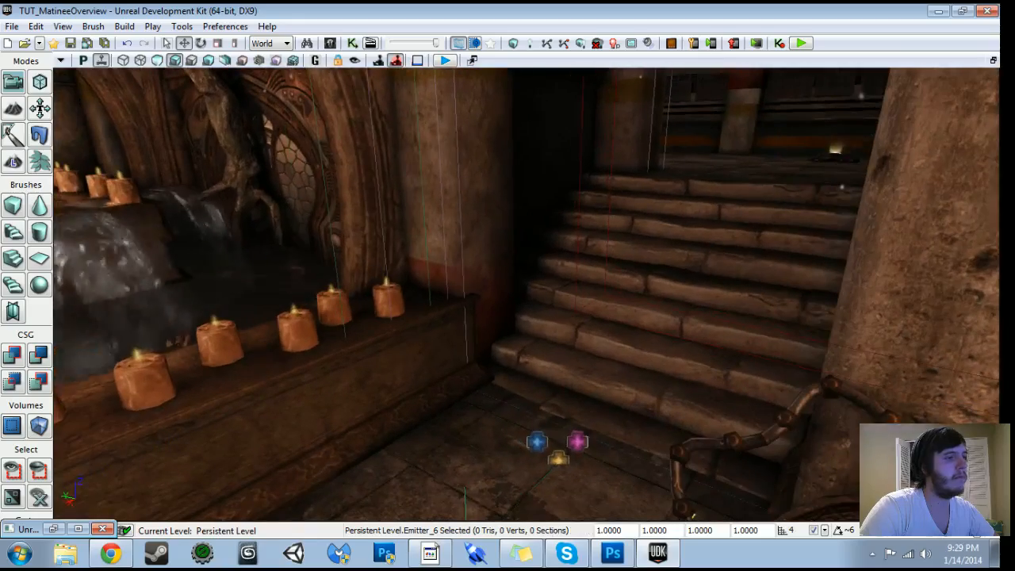
{"action": "left_click", "coordinate": [536, 442], "text": "ctrl"}
{"action": "key", "text": "F4"}
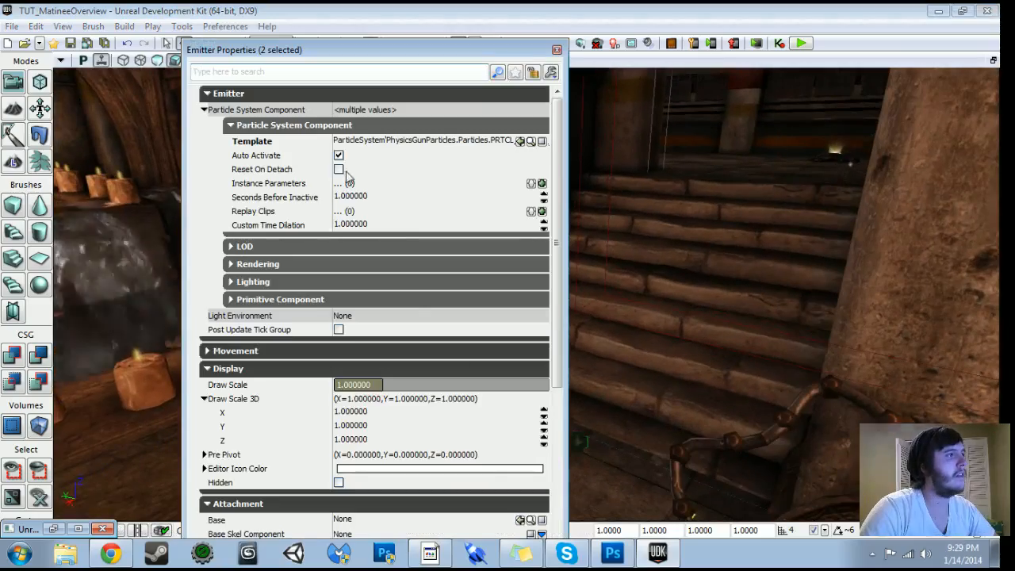
{"action": "left_click", "coordinate": [557, 50]}
- Play the level from the floor in front of the fires to view them in game, and end the preview
{"action": "key", "text": "s"}
{"action": "right_click_drag", "start_coordinate": [577, 238], "coordinate": [551, 289]}
{"action": "right_click", "coordinate": [583, 391]}
{"action": "left_click", "coordinate": [638, 528]}
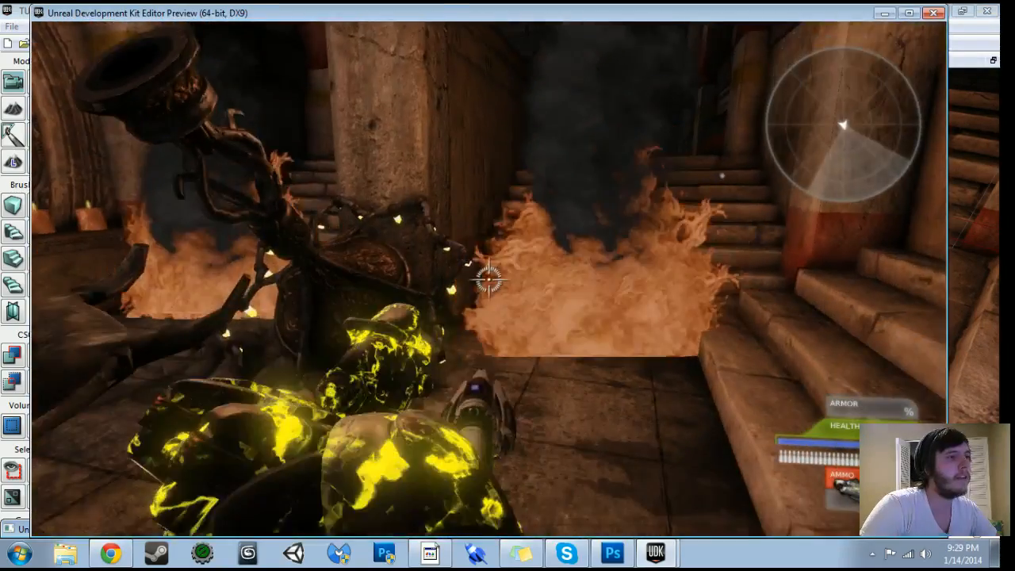
{"action": "key", "text": "Escape"}
- Select the movable point light in front of the fountain and open its properties to examine its light function
{"action": "right_click_drag", "start_coordinate": [526, 295], "coordinate": [552, 244]}
{"action": "key", "text": "w"}
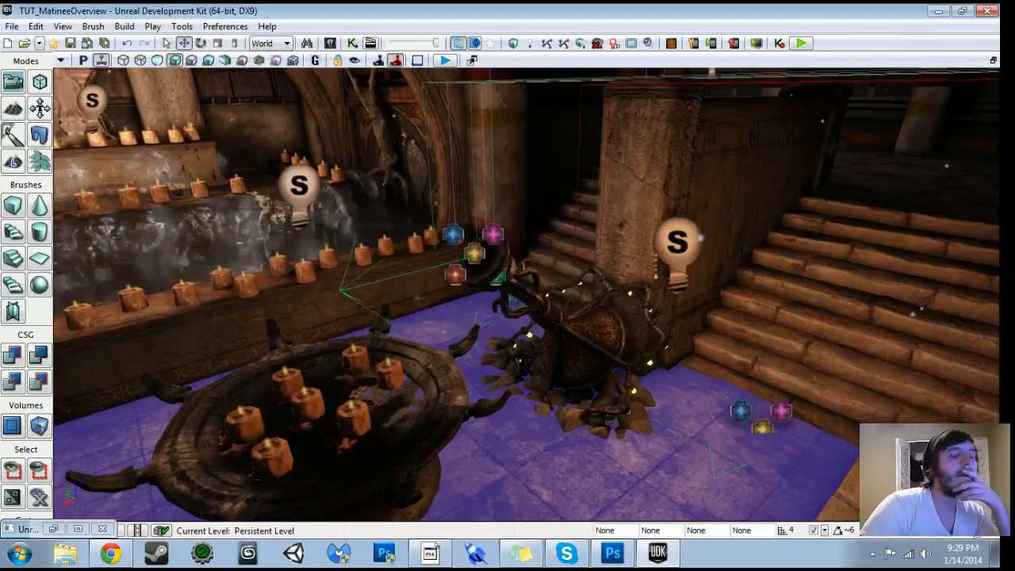
{"action": "key", "text": "s"}
{"action": "right_click_drag", "start_coordinate": [526, 295], "coordinate": [503, 252]}
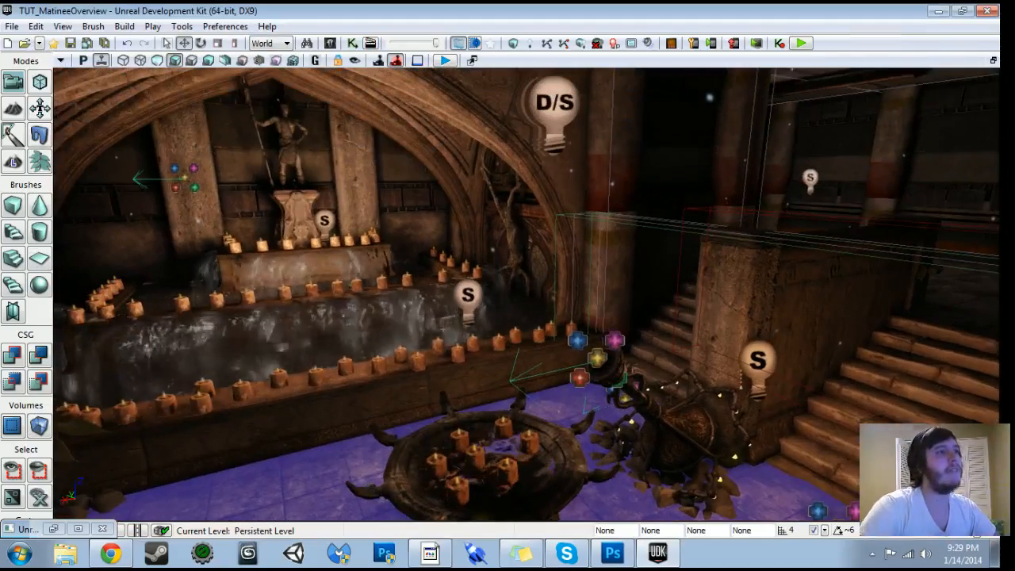
{"action": "key", "text": "s"}
{"action": "mouse_move", "coordinate": [527, 295]}
{"action": "right_mouse_down"}
{"action": "mouse_move", "coordinate": [558, 262]}
{"action": "mouse_move", "coordinate": [516, 287]}
{"action": "right_mouse_up"}
{"action": "left_click", "coordinate": [538, 226]}
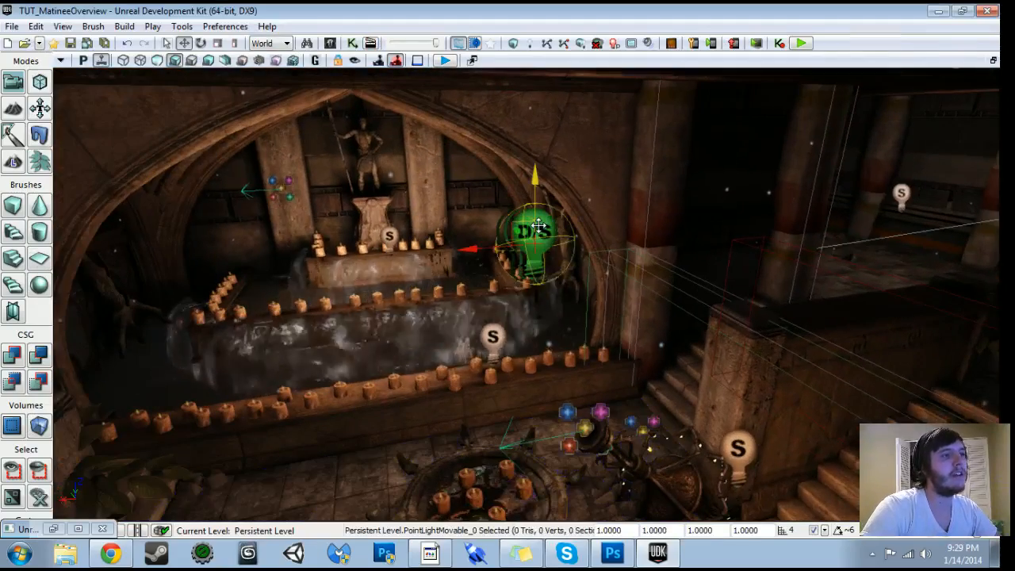
{"action": "right_click", "coordinate": [538, 228]}
{"action": "mouse_move", "coordinate": [489, 240]}
{"action": "right_mouse_down"}
{"action": "mouse_move", "coordinate": [471, 231]}
{"action": "mouse_move", "coordinate": [493, 245]}
{"action": "right_mouse_up"}
{"action": "key", "text": "F4"}
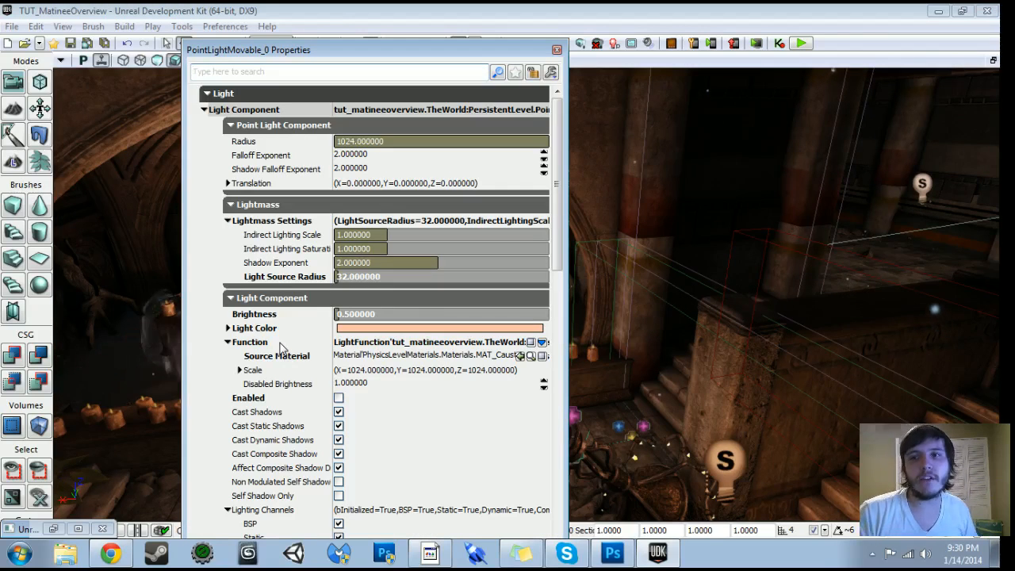
- Locate the light function's source material in the Content Browser, and close the browser
{"action": "right_click_drag", "start_coordinate": [650, 286], "coordinate": [595, 326]}
{"action": "left_click", "coordinate": [531, 355]}
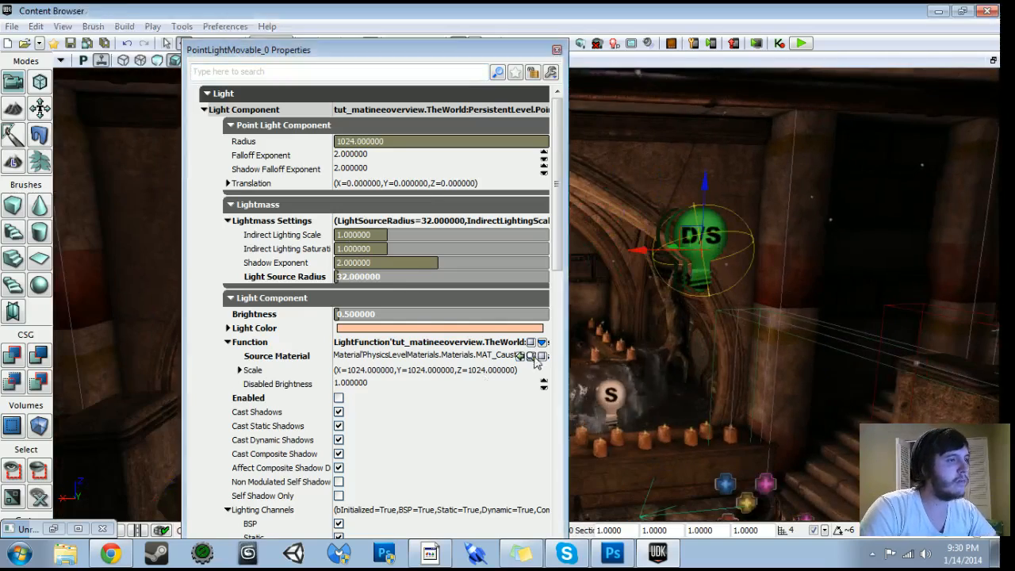
{"action": "left_click", "coordinate": [985, 12]}
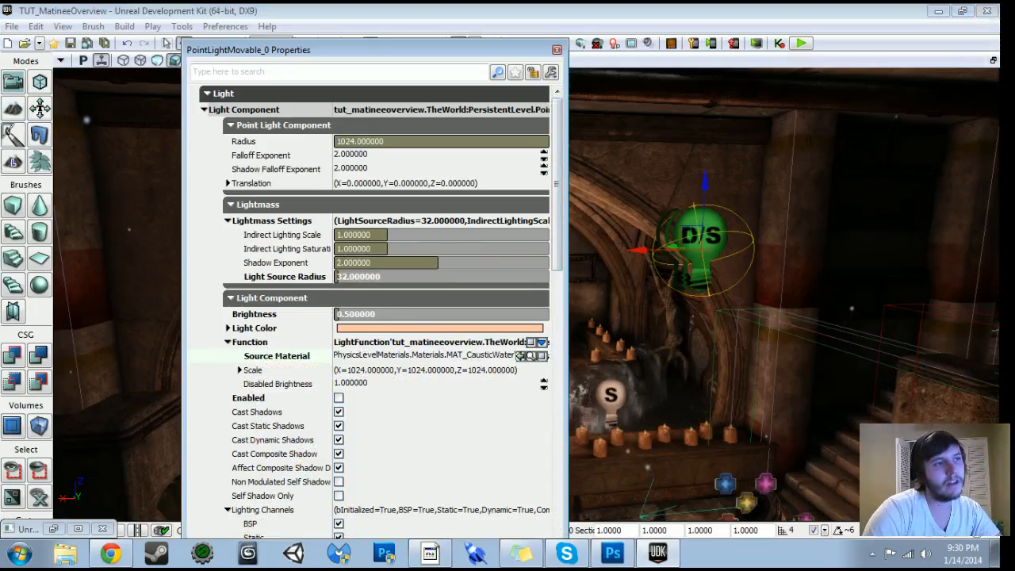
- Enable the movable point light to try its effect on the scene, disable it again, and close its properties
{"action": "left_click_drag", "start_coordinate": [644, 208], "coordinate": [607, 178]}
{"action": "right_click_drag", "start_coordinate": [640, 204], "coordinate": [604, 176]}
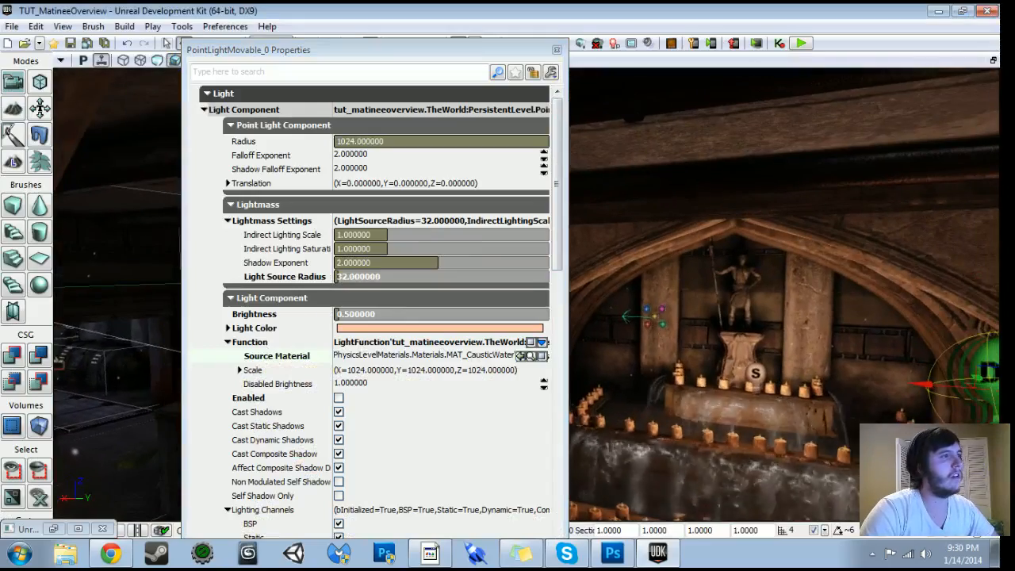
{"action": "left_click", "coordinate": [339, 398]}
{"action": "right_click_drag", "start_coordinate": [627, 396], "coordinate": [753, 371]}
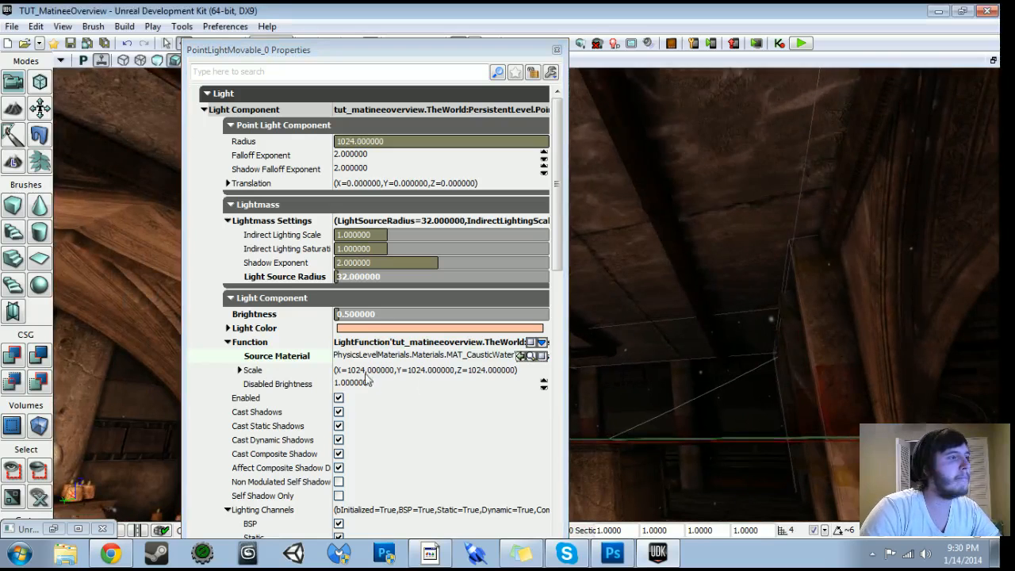
{"action": "left_click", "coordinate": [338, 398]}
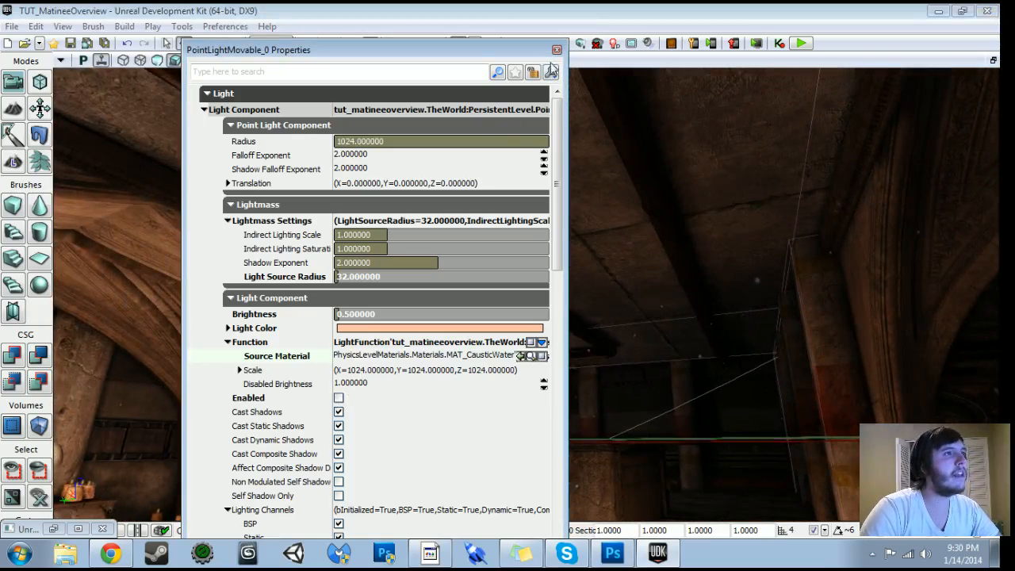
{"action": "left_click", "coordinate": [557, 50]}
- Reopen Kismet and move the top fountain water's Toggle Hidden node with its target objects farther from the Matinee node
{"action": "left_click", "coordinate": [353, 44]}
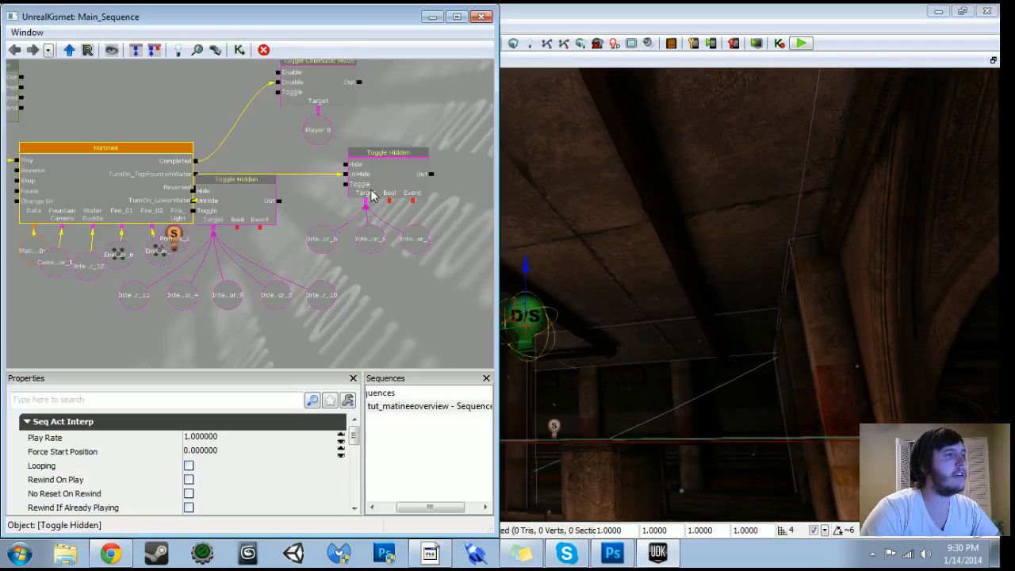
{"action": "scroll", "coordinate": [357, 289], "scroll_direction": "down", "scroll_amount": 1}
{"action": "left_click_drag", "start_coordinate": [360, 290], "coordinate": [339, 266]}
{"action": "left_click", "coordinate": [299, 123]}
{"action": "left_click_drag", "start_coordinate": [300, 115], "coordinate": [396, 221], "text": "ctrl+alt"}
{"action": "left_click_drag", "start_coordinate": [337, 161], "coordinate": [461, 155], "text": "ctrl"}
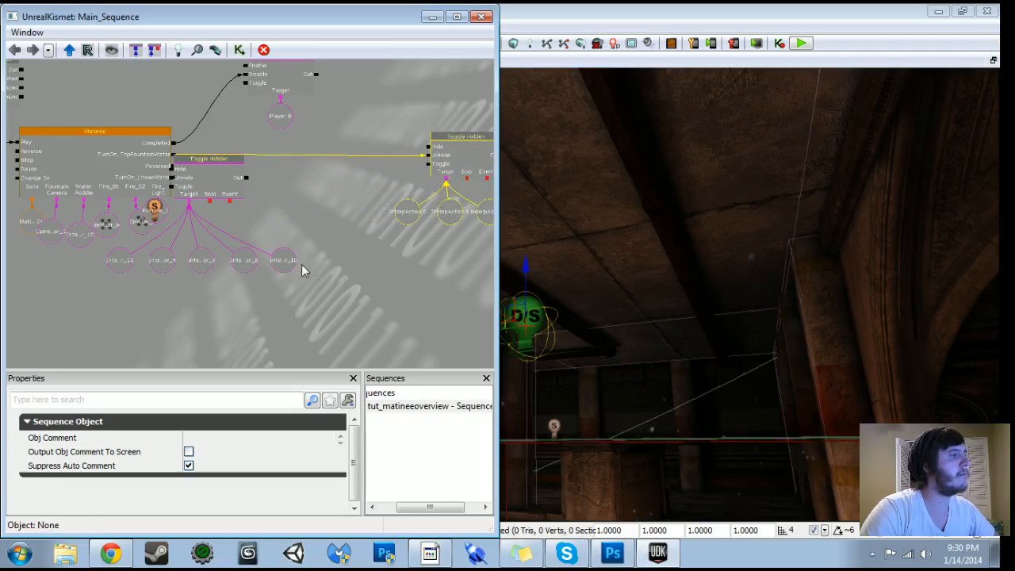
- Move the lower water's Toggle Hidden node and its five target objects clear of the Matinee node
{"action": "left_click", "coordinate": [287, 263]}
{"action": "left_click", "coordinate": [239, 262], "text": "ctrl"}
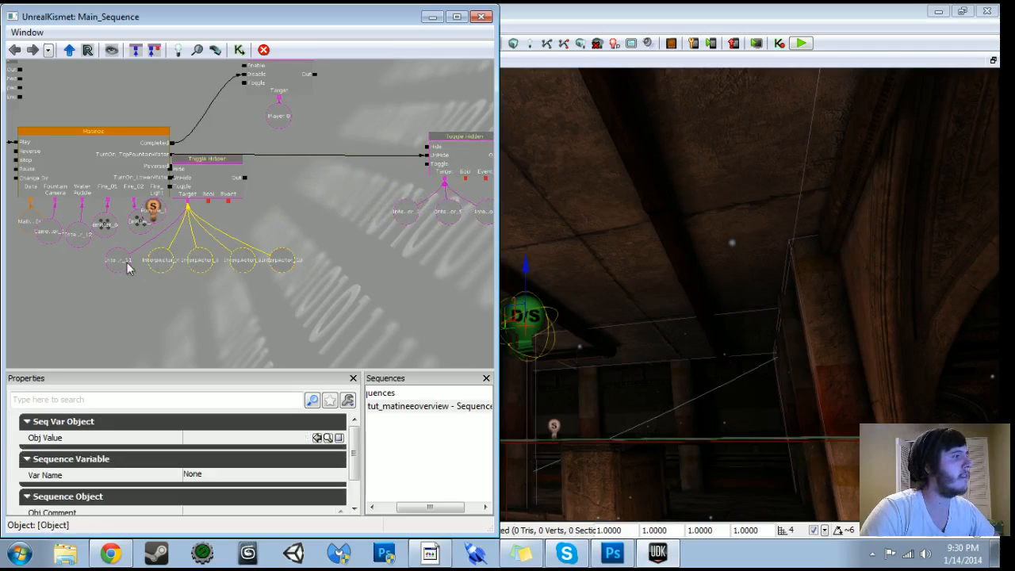
{"action": "left_click", "coordinate": [211, 178], "text": "ctrl"}
{"action": "left_click_drag", "start_coordinate": [211, 178], "coordinate": [450, 260], "text": "ctrl"}
- Open the fountain Matinee to read its warning about the Fire_Light group, dismiss the warning, and close the editor
{"action": "scroll", "coordinate": [198, 253], "scroll_direction": "up", "scroll_amount": 1}
{"action": "left_click_drag", "start_coordinate": [203, 252], "coordinate": [267, 290]}
{"action": "double_click", "coordinate": [181, 196]}
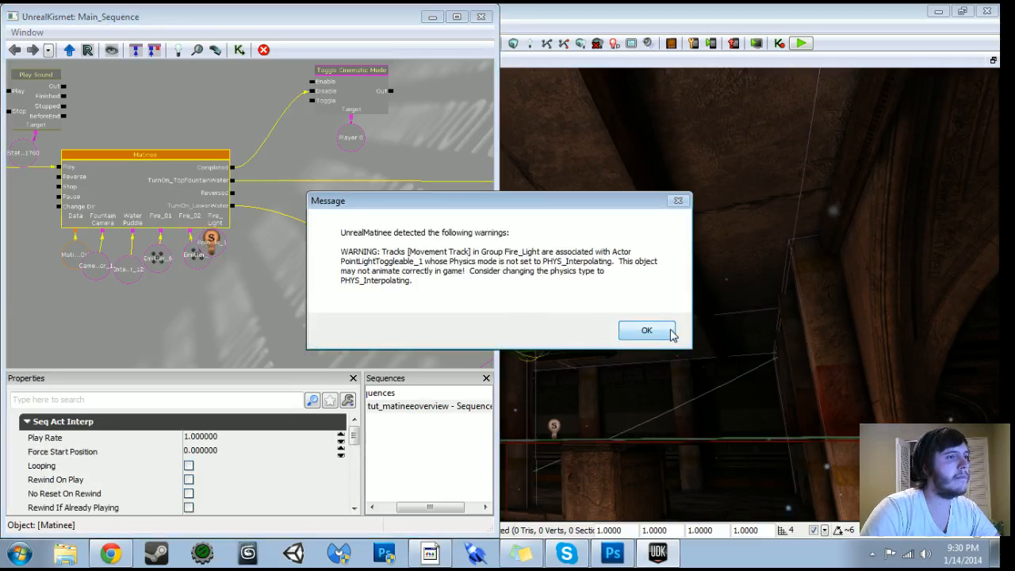
{"action": "left_click", "coordinate": [642, 336]}
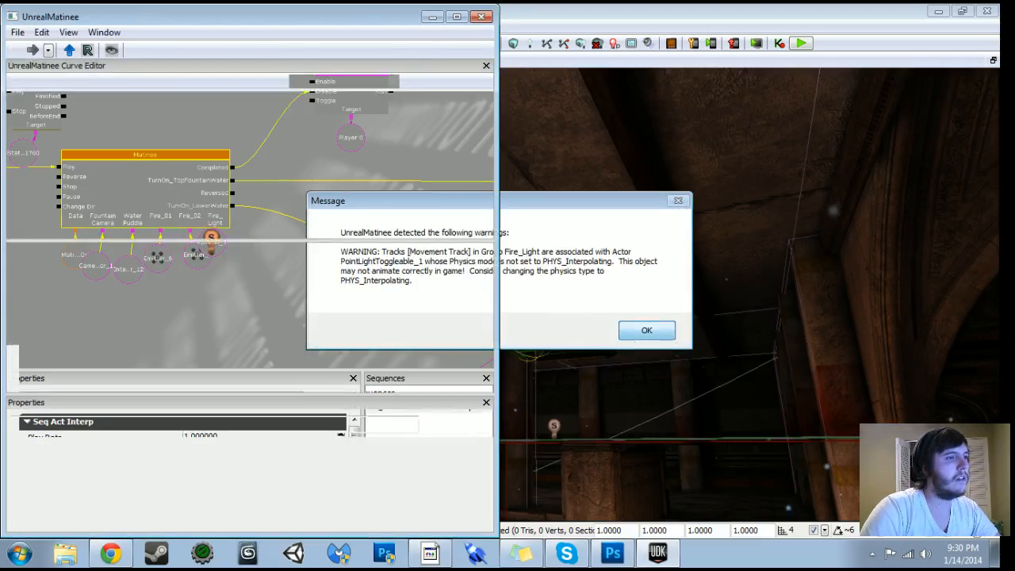
{"action": "left_click", "coordinate": [481, 17]}
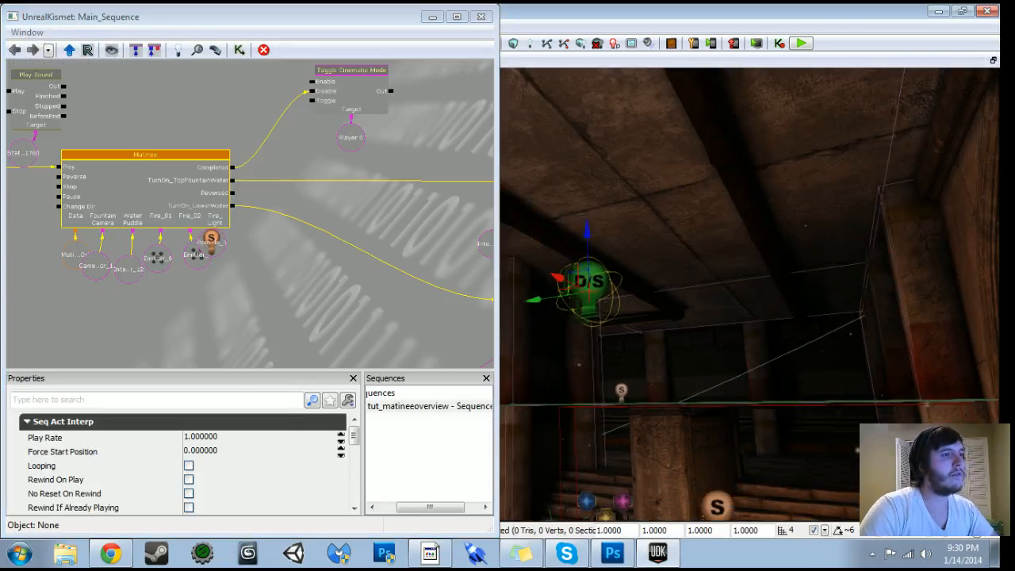
- Set the Physics property of the selected movable point light to PHYS_Interpolating, and close its properties
{"action": "key", "text": "F4"}
{"action": "type", "text": "phyl"}
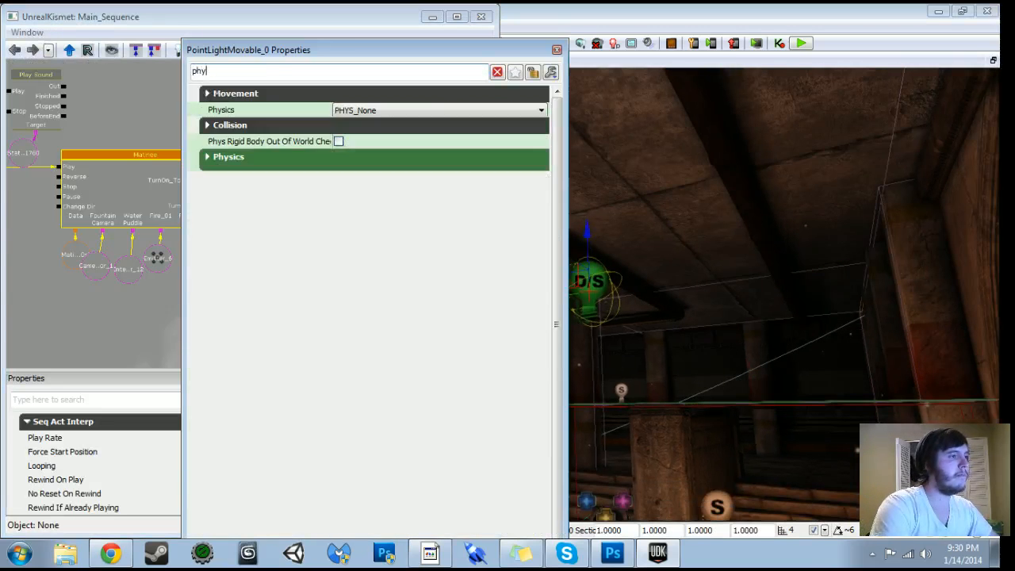
{"action": "key", "text": "BackSpace"}
{"action": "key", "text": "BackSpace"}
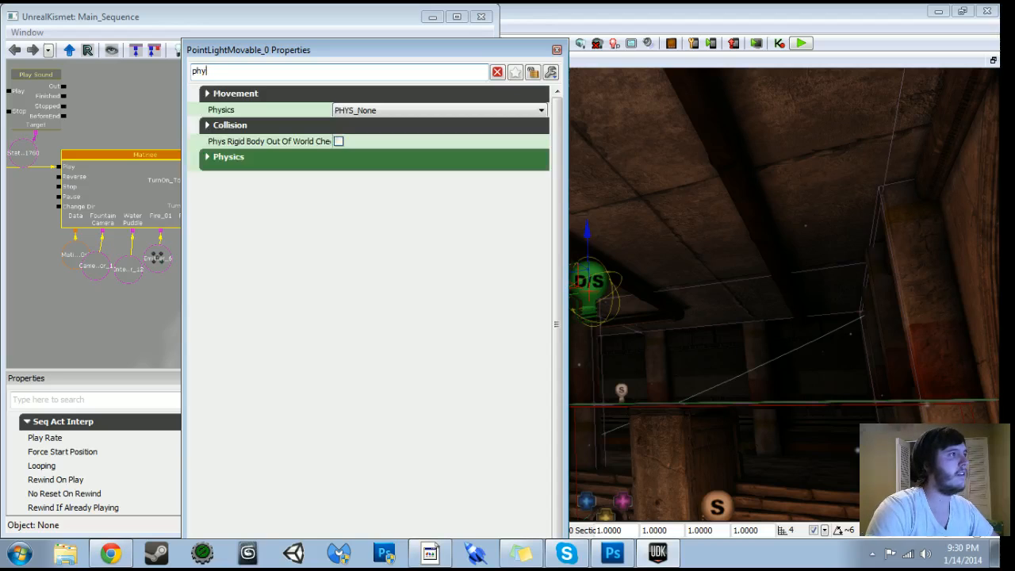
{"action": "left_click", "coordinate": [408, 110]}
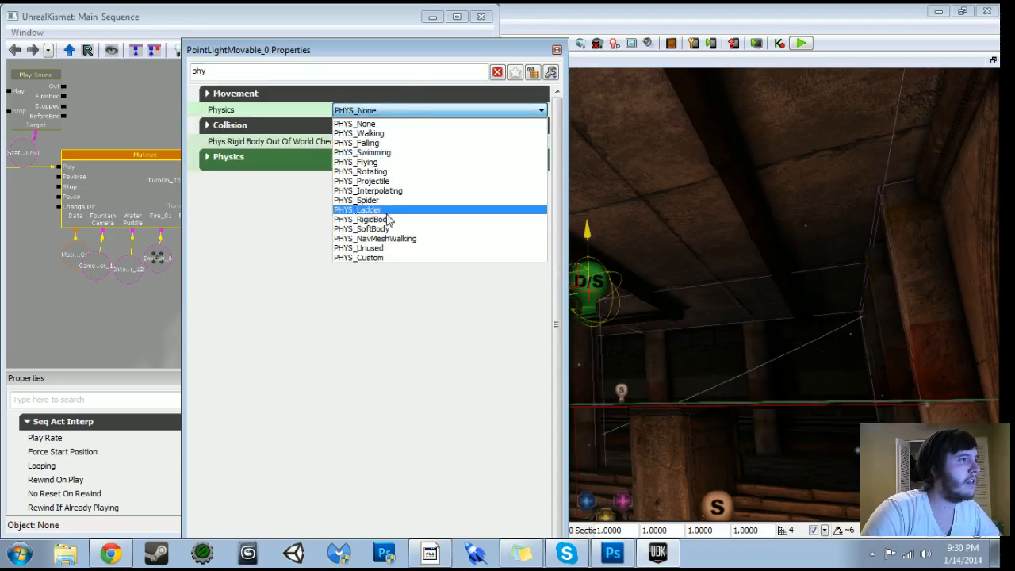
{"action": "left_click", "coordinate": [392, 191]}
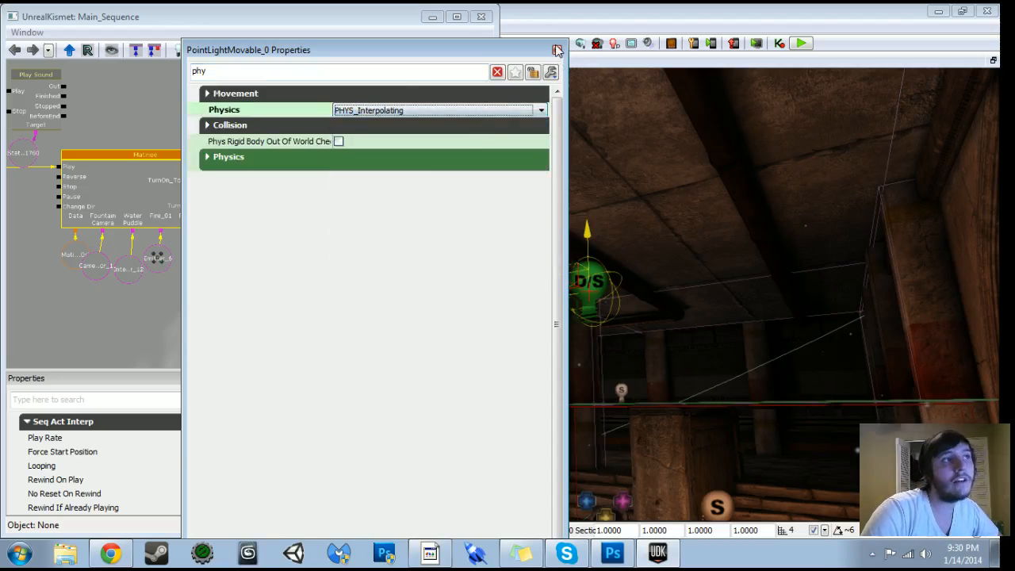
{"action": "left_click", "coordinate": [557, 49]}
- Recheck the fountain Matinee for physics warnings, dismiss the message, and close the editor again
{"action": "double_click", "coordinate": [170, 225]}
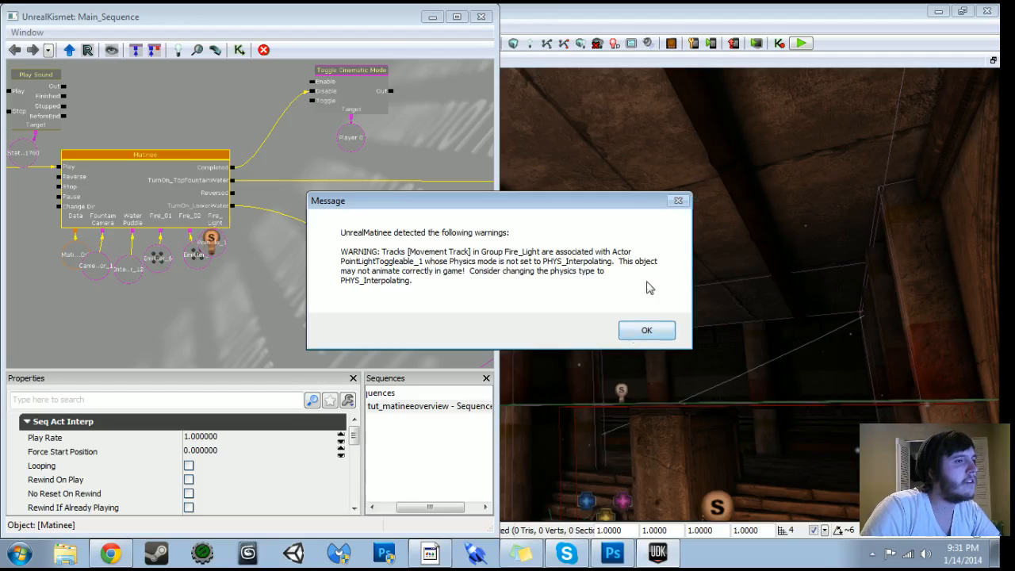
{"action": "left_click", "coordinate": [646, 330]}
{"action": "left_click", "coordinate": [480, 17]}
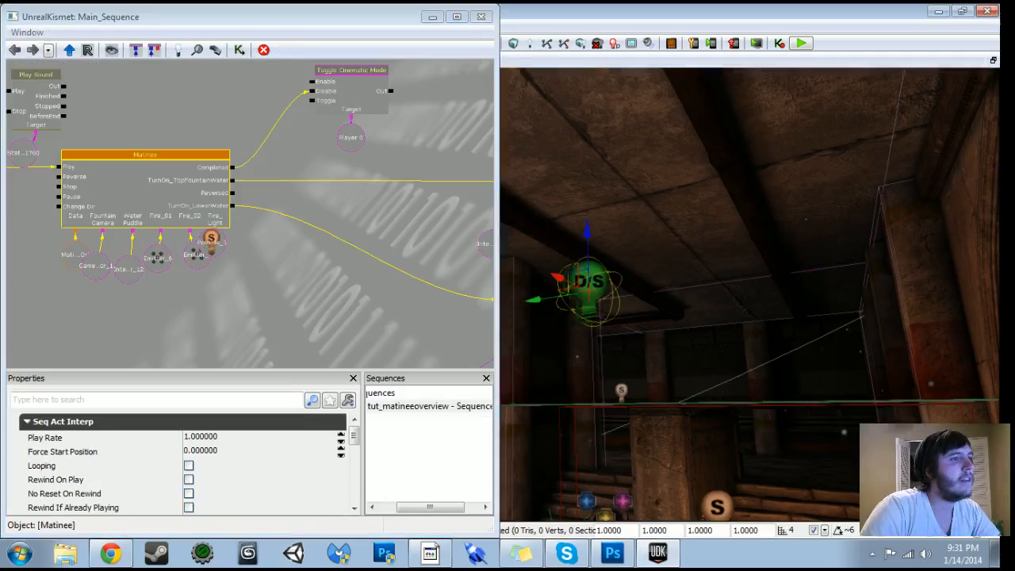
- Set the Physics property of the toggleable point light near the stairs to PHYS_Interpolating, and close its properties
{"action": "right_click_drag", "start_coordinate": [698, 230], "coordinate": [703, 365]}
{"action": "double_click", "coordinate": [712, 234]}
{"action": "left_click", "coordinate": [341, 72]}
{"action": "type", "text": "phy"}
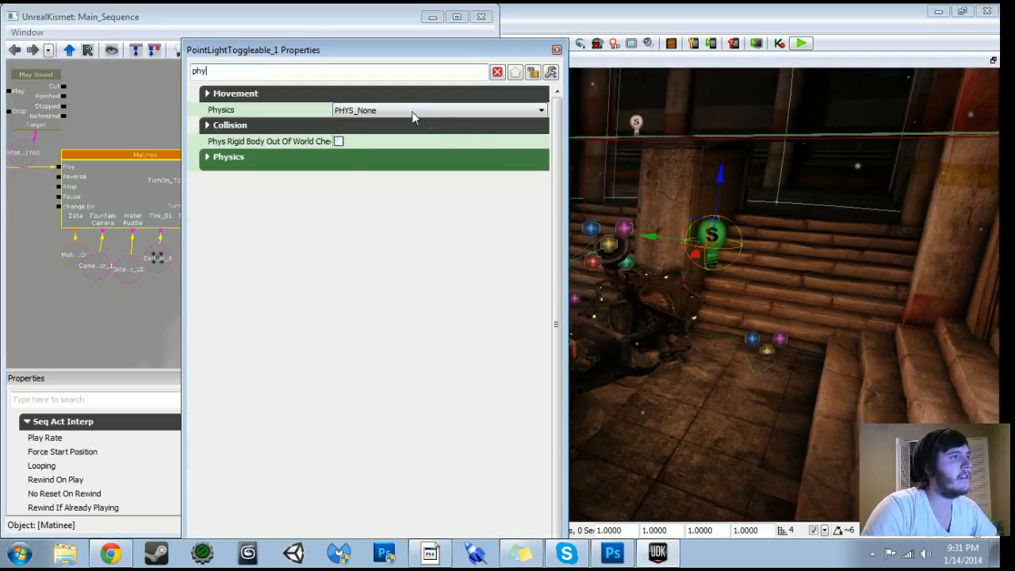
{"action": "left_click", "coordinate": [412, 111]}
{"action": "left_click", "coordinate": [373, 191]}
{"action": "left_click", "coordinate": [557, 50]}
- Reselect the overhead D/S movable light and reopen the fountain Matinee to recheck it for the physics warning
{"action": "right_click_drag", "start_coordinate": [591, 190], "coordinate": [565, 103]}
{"action": "left_click", "coordinate": [686, 265]}
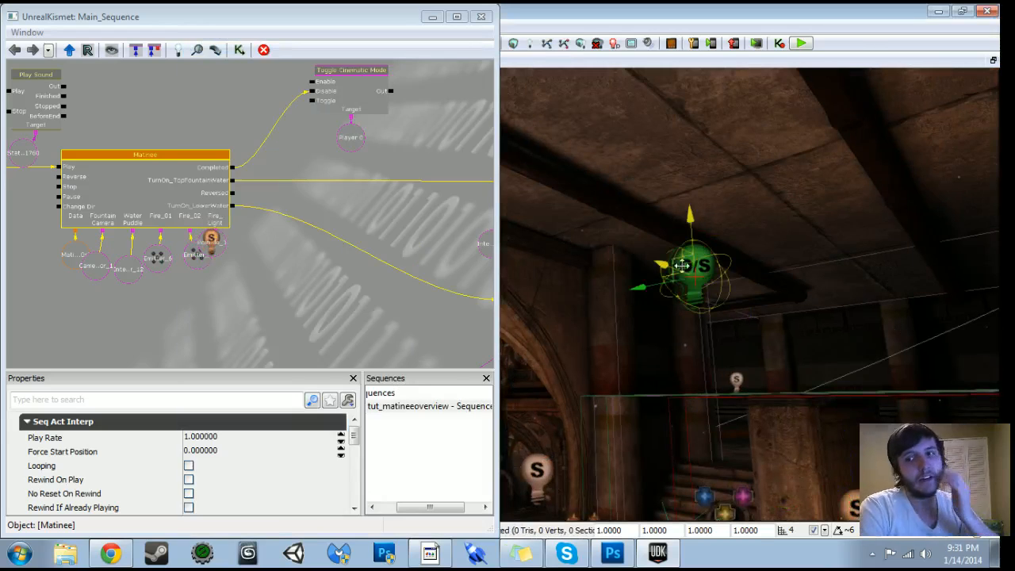
{"action": "double_click", "coordinate": [191, 179]}
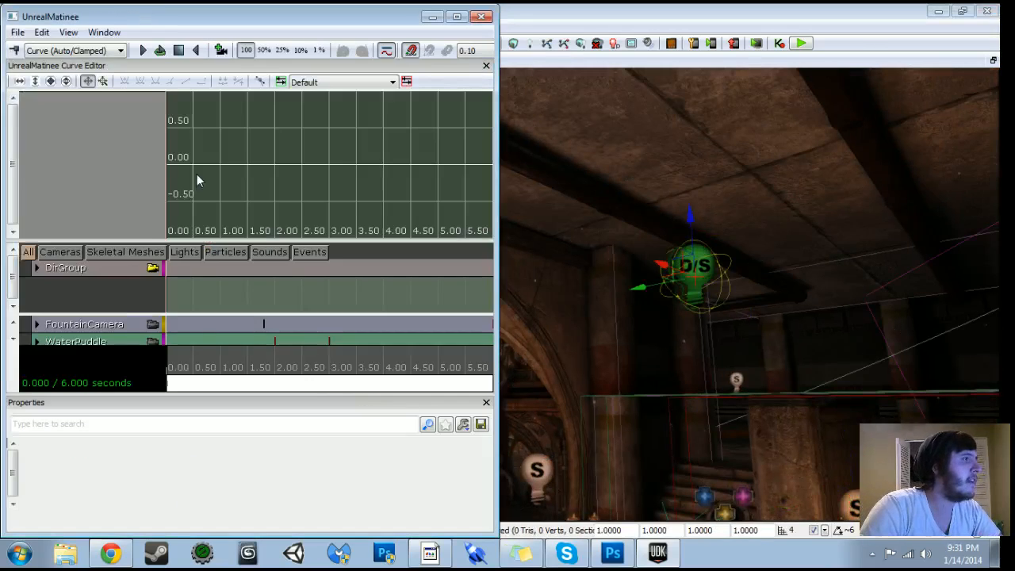
- Find the FountainCamera group in the Matinee track list, expand it, and add a new event track to it
{"action": "left_click", "coordinate": [12, 338]}
{"action": "left_click", "coordinate": [13, 337]}
{"action": "left_click", "coordinate": [12, 338]}
{"action": "left_click", "coordinate": [12, 327]}
{"action": "left_click", "coordinate": [12, 326]}
{"action": "left_click", "coordinate": [12, 326]}
{"action": "left_click", "coordinate": [12, 327]}
{"action": "left_click", "coordinate": [12, 327]}
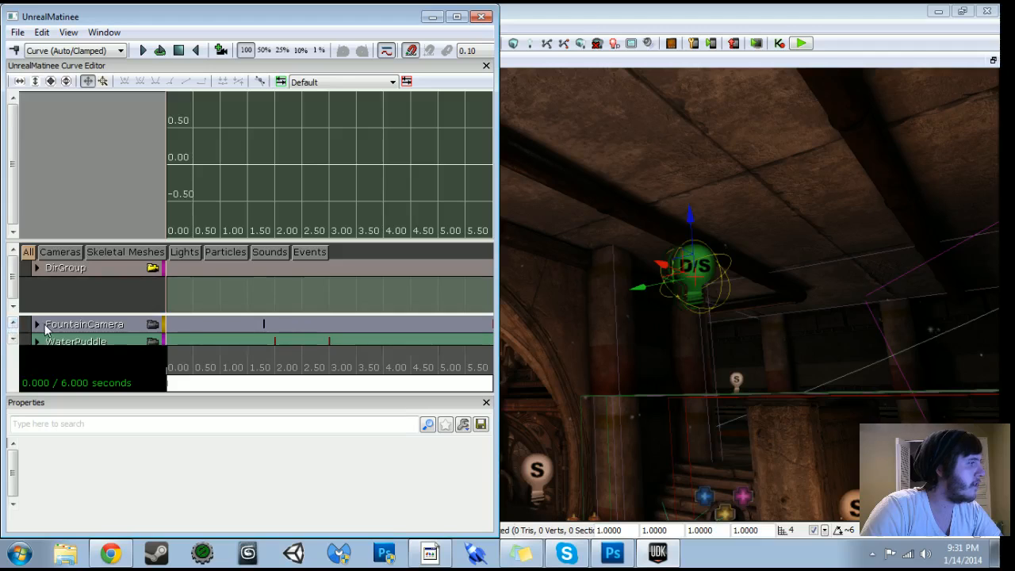
{"action": "left_click", "coordinate": [36, 324]}
{"action": "right_click", "coordinate": [66, 323]}
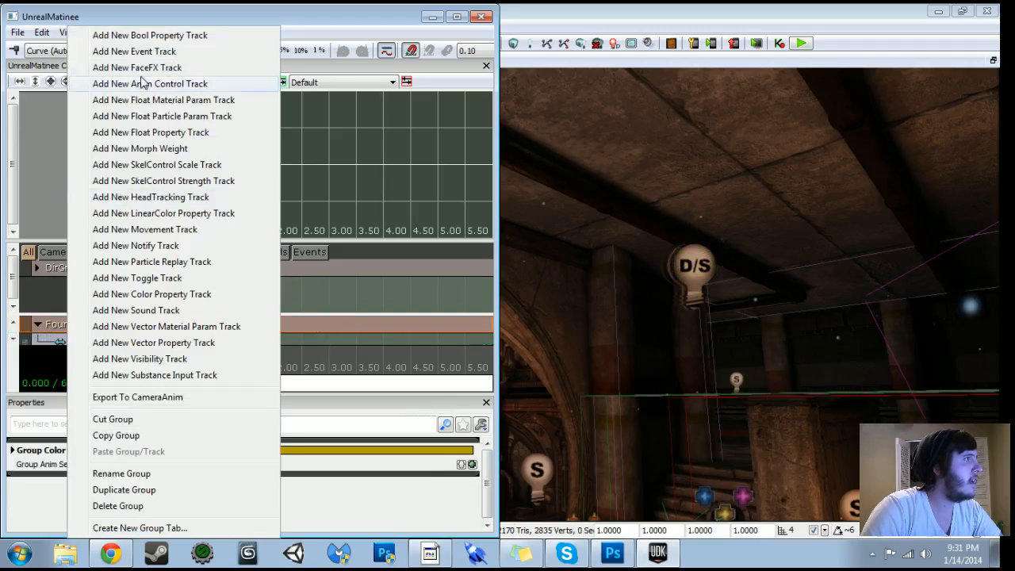
{"action": "left_click", "coordinate": [143, 54]}
- Add an event key named "Turn on Caustics Light" at about 3 seconds on the FountainCamera event track, and close the Matinee editor
{"action": "scroll", "coordinate": [237, 367], "scroll_direction": "down", "scroll_amount": 2}
{"action": "left_click_drag", "start_coordinate": [237, 366], "coordinate": [307, 363]}
{"action": "scroll", "coordinate": [11, 337], "scroll_direction": "down", "scroll_amount": 5}
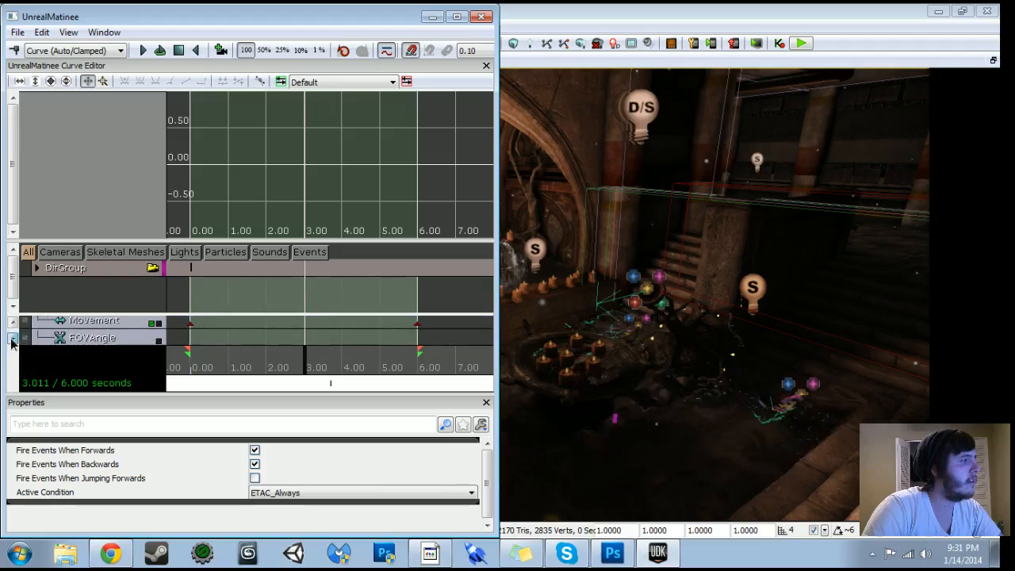
{"action": "scroll", "coordinate": [11, 337], "scroll_direction": "down", "scroll_amount": 4}
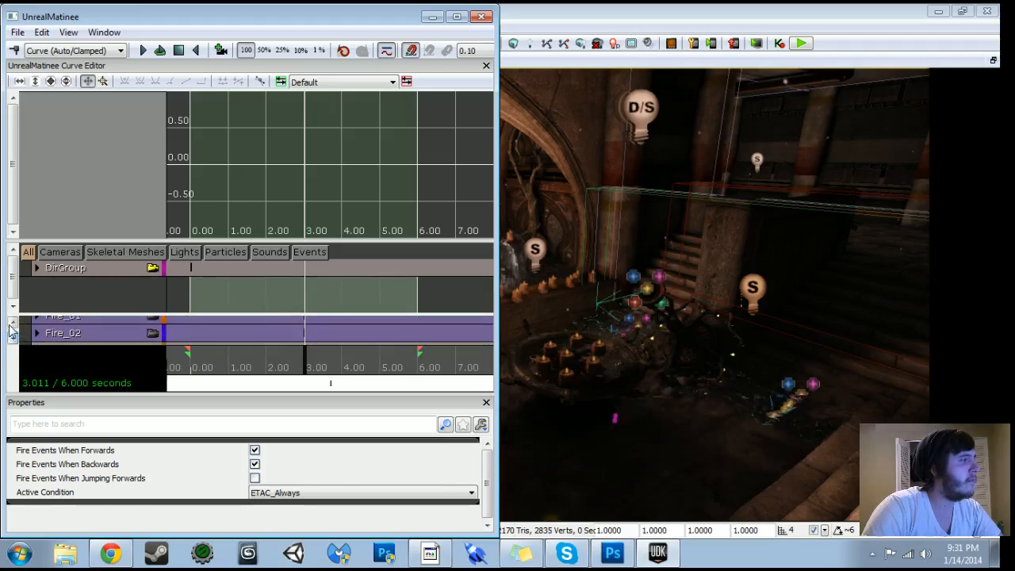
{"action": "key", "text": "Return"}
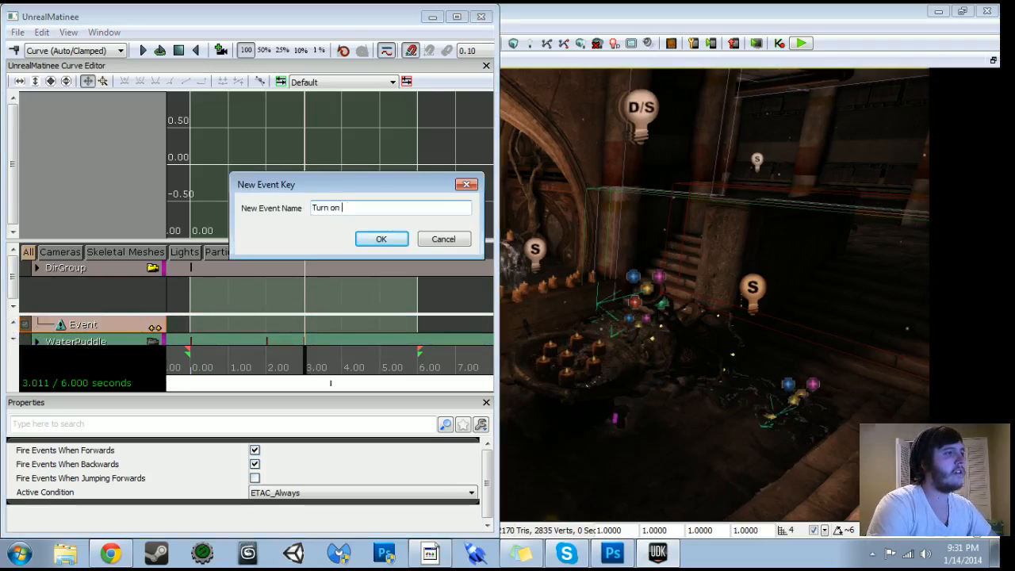
{"action": "type", "text": "Turn on Caustics Light"}
{"action": "key", "text": "Return"}
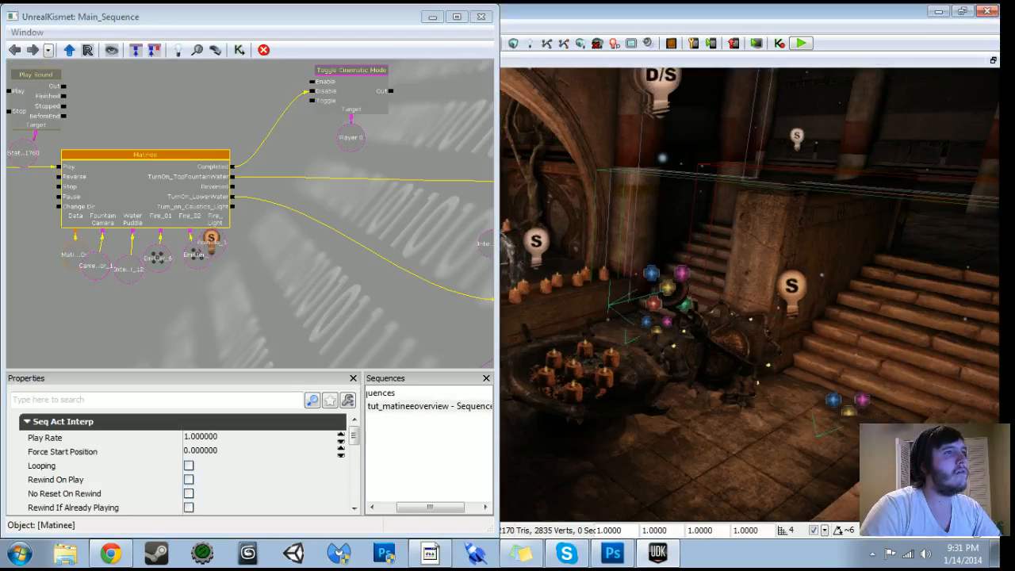
- Select the overhead D/S movable light in the level and add a Toggle action beside the Matinee node
{"action": "left_click", "coordinate": [661, 91]}
{"action": "scroll", "coordinate": [290, 201], "scroll_direction": "up", "scroll_amount": 3}
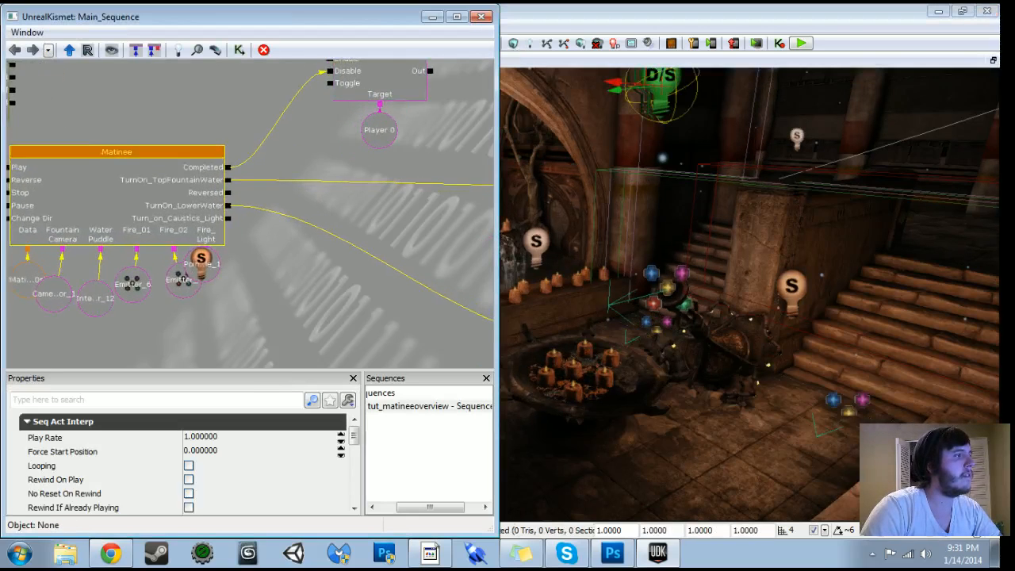
{"action": "right_click", "coordinate": [254, 256]}
{"action": "mouse_move", "coordinate": [301, 241]}
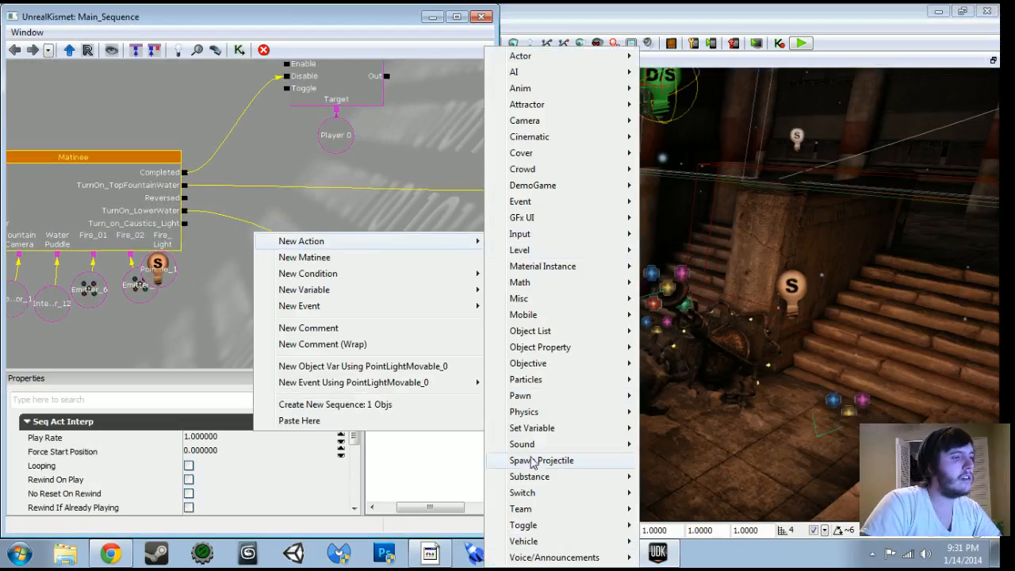
{"action": "mouse_move", "coordinate": [539, 525]}
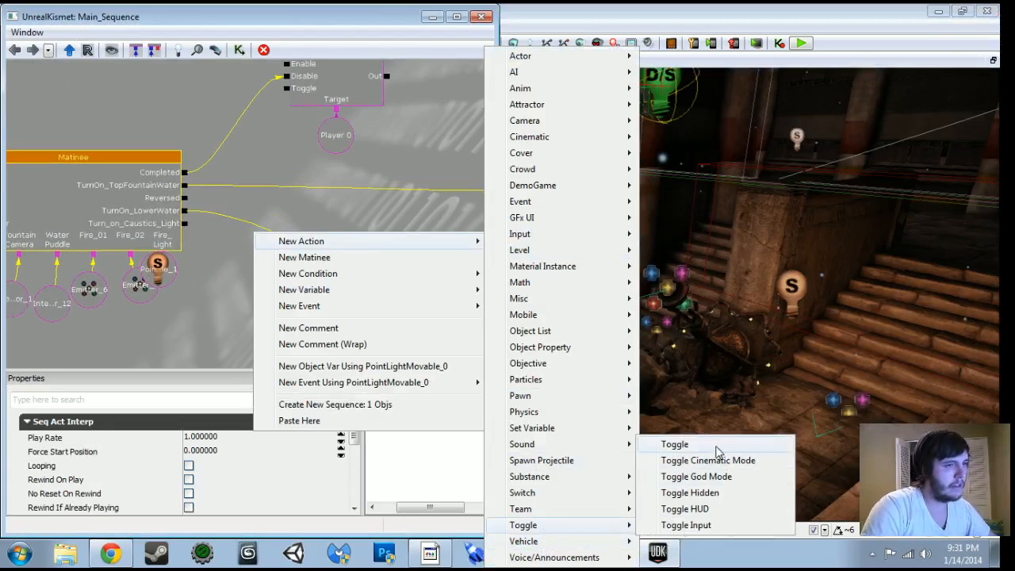
{"action": "left_click", "coordinate": [675, 445]}
- Wire the Matinee's Turn_on_Caustics_Light output to the Toggle's Turn On input and assign the selected movable light as its target
{"action": "left_click_drag", "start_coordinate": [189, 225], "coordinate": [310, 242]}
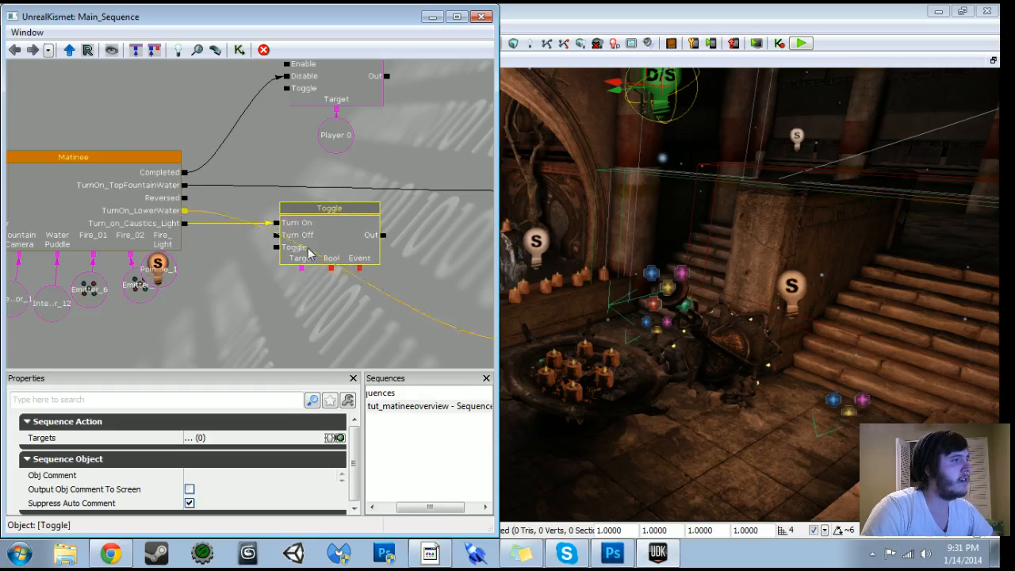
{"action": "right_click", "coordinate": [301, 275]}
{"action": "left_click", "coordinate": [354, 276]}
- Add an Activate Remote Event action beside the Toggle Cinematic Mode node that follows the Matinee's completion
{"action": "scroll", "coordinate": [313, 353], "scroll_direction": "down", "scroll_amount": 5}
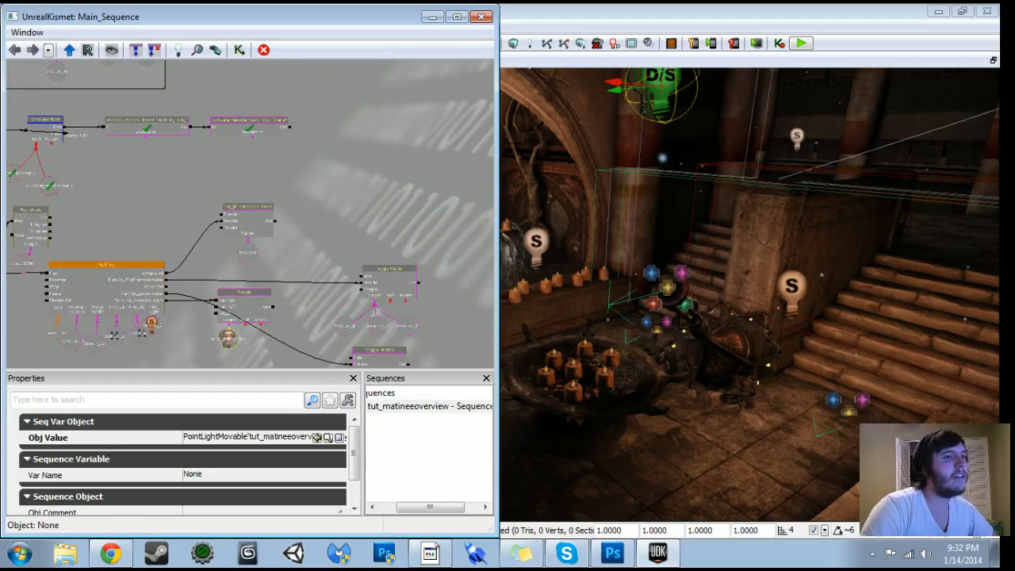
{"action": "left_click_drag", "start_coordinate": [354, 208], "coordinate": [300, 262]}
{"action": "scroll", "coordinate": [370, 172], "scroll_direction": "up", "scroll_amount": 4}
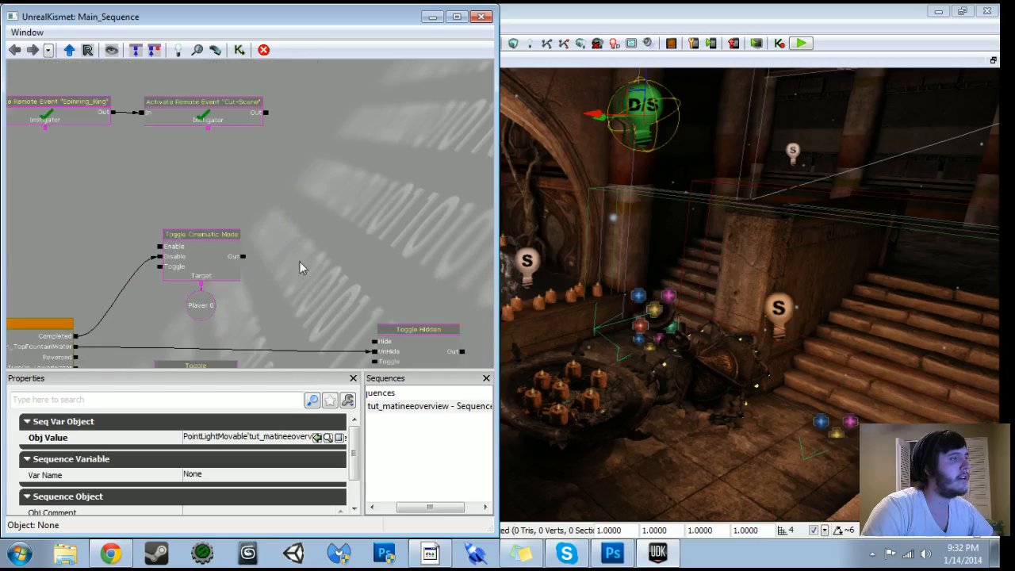
{"action": "scroll", "coordinate": [301, 221], "scroll_direction": "down", "scroll_amount": 2}
{"action": "left_click_drag", "start_coordinate": [309, 225], "coordinate": [294, 256]}
{"action": "right_click", "coordinate": [271, 248]}
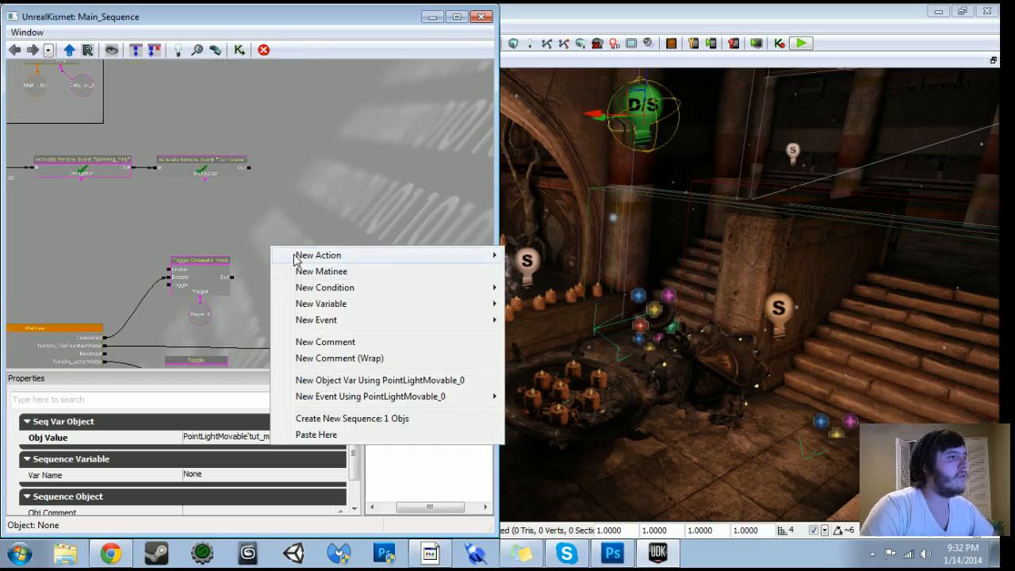
{"action": "mouse_move", "coordinate": [294, 255]}
{"action": "mouse_move", "coordinate": [572, 208]}
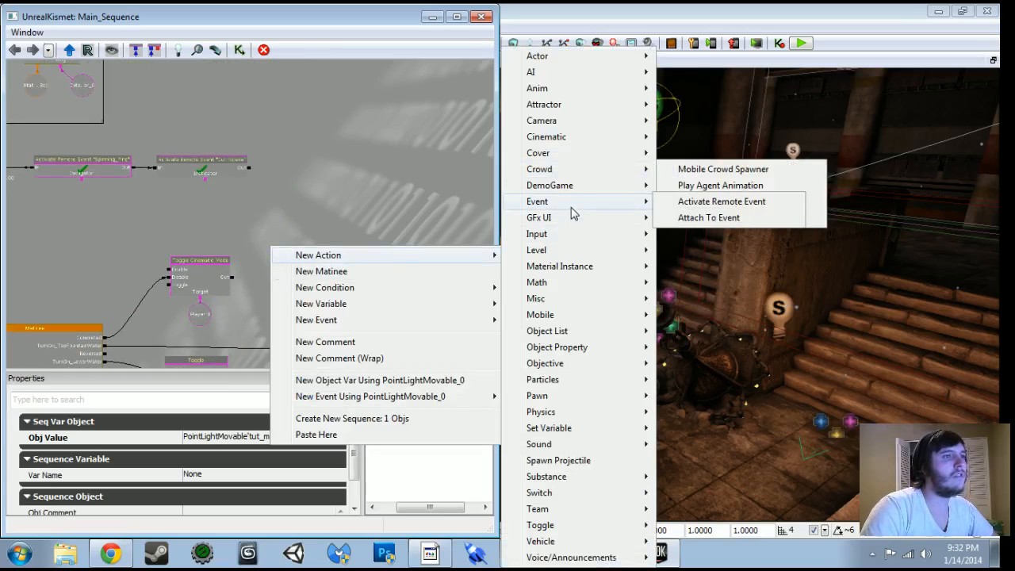
{"action": "left_click", "coordinate": [721, 202]}
- Name the activated remote event "Turn Off Fire Sound" and wire the Toggle Cinematic Mode's Out to its In
{"action": "left_click", "coordinate": [243, 452]}
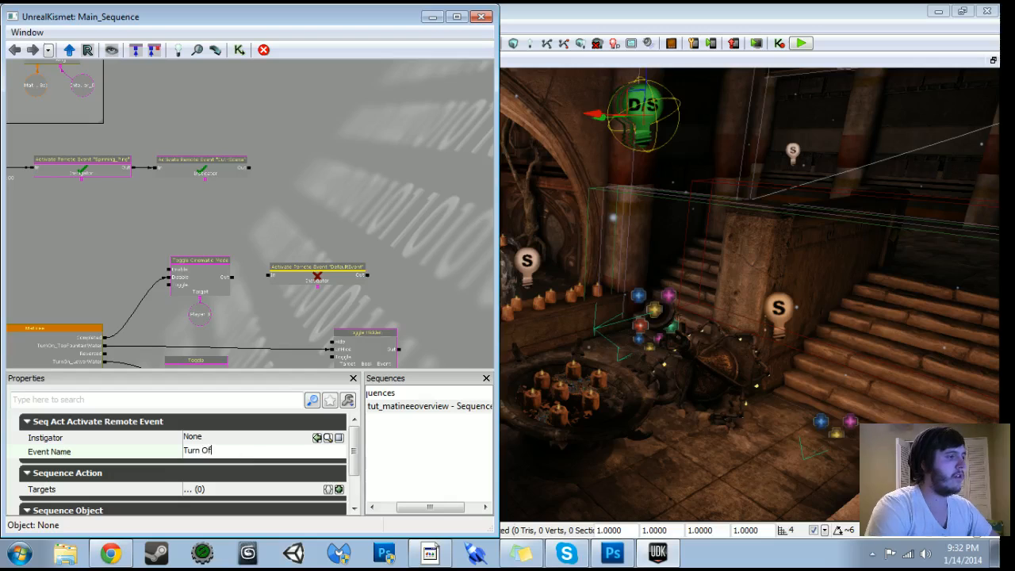
{"action": "type", "text": "Turn Off Fire Sound"}
{"action": "key", "text": "Return"}
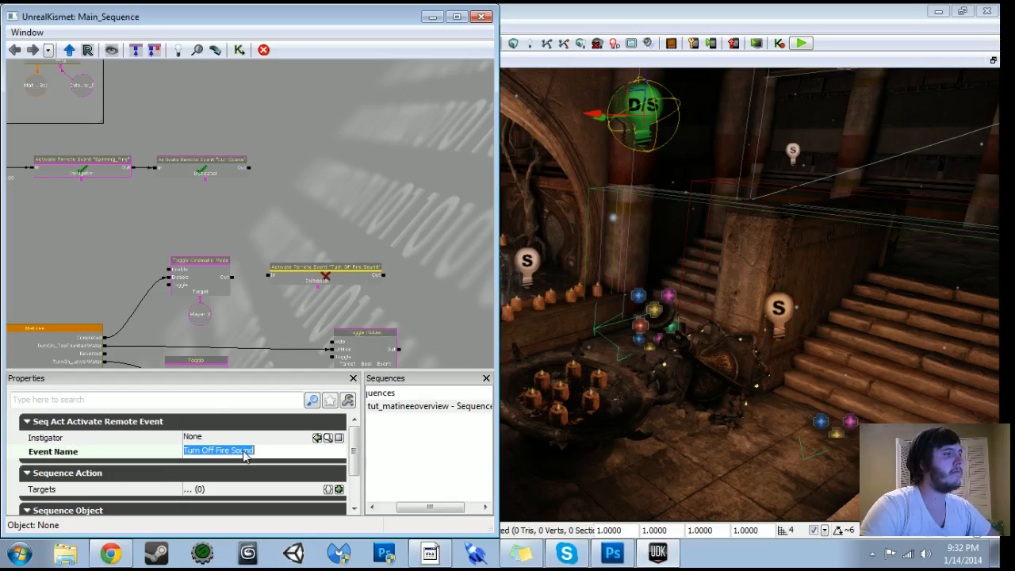
{"action": "left_click_drag", "start_coordinate": [230, 279], "coordinate": [274, 276]}
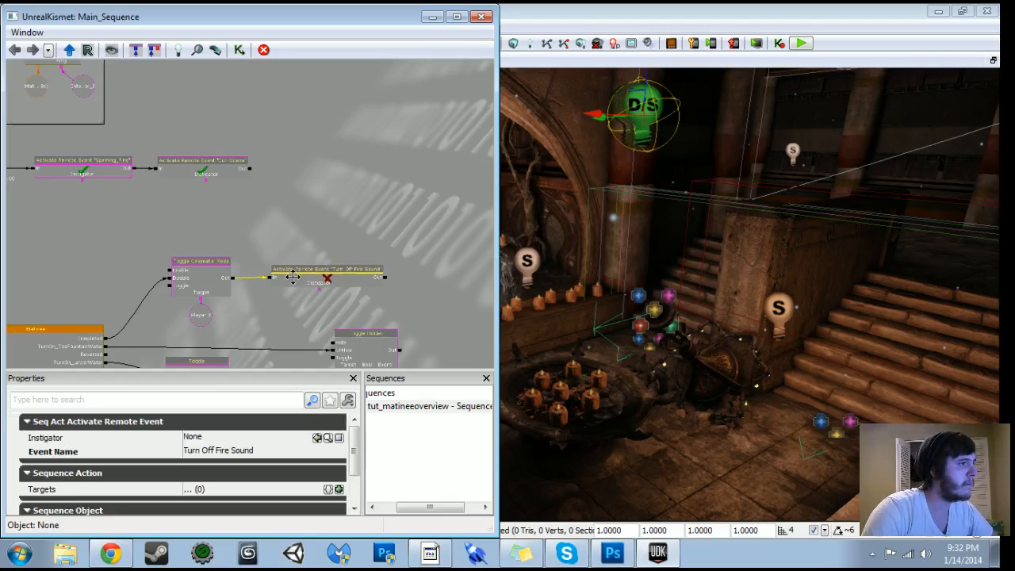
- Add a Remote Event to the Fire Sound comment box and set its event name to "Turn Off Fire Sound"
{"action": "scroll", "coordinate": [291, 238], "scroll_direction": "down", "scroll_amount": 2}
{"action": "left_click_drag", "start_coordinate": [291, 230], "coordinate": [338, 349]}
{"action": "left_click_drag", "start_coordinate": [338, 223], "coordinate": [331, 357]}
{"action": "left_click_drag", "start_coordinate": [324, 186], "coordinate": [318, 286]}
{"action": "scroll", "coordinate": [317, 237], "scroll_direction": "up", "scroll_amount": 4}
{"action": "scroll", "coordinate": [219, 306], "scroll_direction": "up", "scroll_amount": 2}
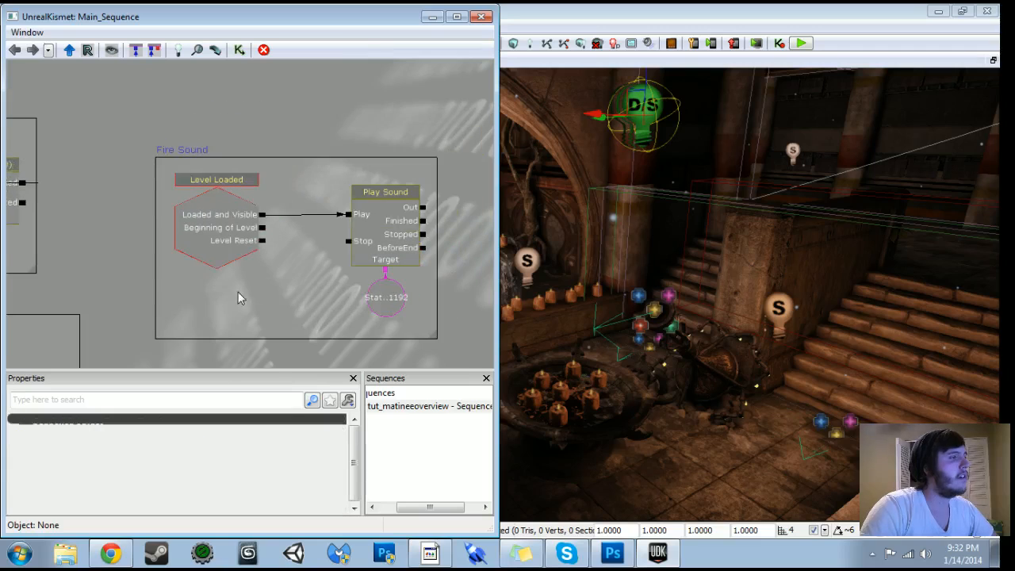
{"action": "right_click", "coordinate": [238, 292]}
{"action": "mouse_move", "coordinate": [289, 353]}
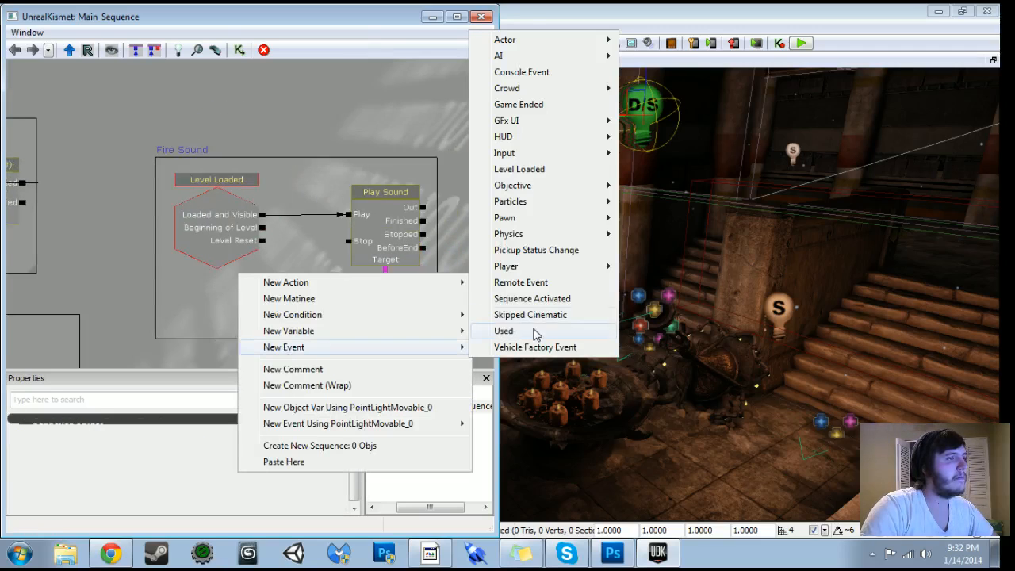
{"action": "left_click", "coordinate": [523, 283]}
{"action": "left_click", "coordinate": [240, 441]}
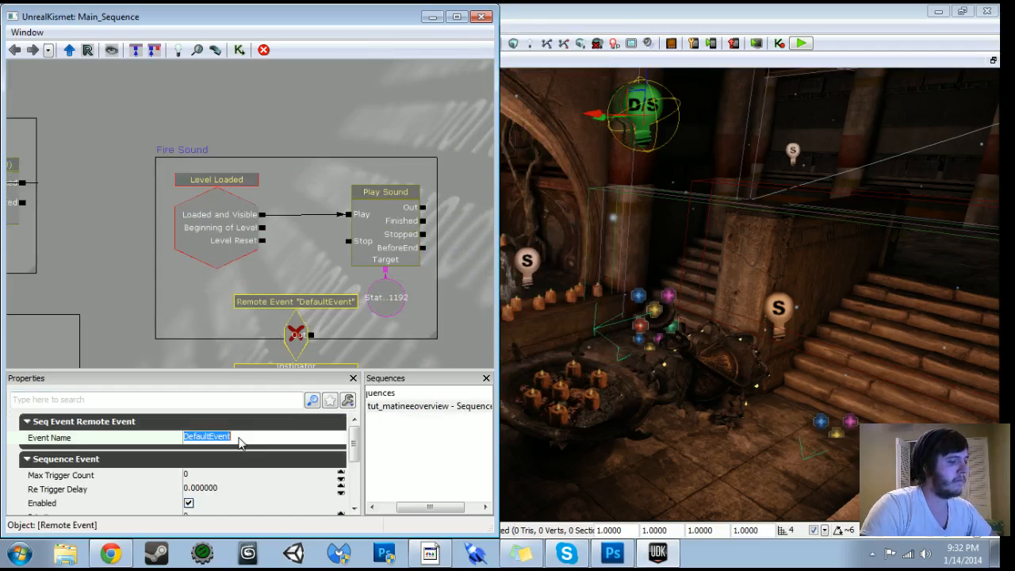
{"action": "type", "text": "Turn Off Fire Sound"}
{"action": "key", "text": "Return"}
- Enlarge the Fire Sound comment box around the remote event and wire the event's Out to the Play Sound's Stop input
{"action": "scroll", "coordinate": [287, 220], "scroll_direction": "down", "scroll_amount": 2}
{"action": "left_click_drag", "start_coordinate": [287, 220], "coordinate": [239, 162]}
{"action": "left_click_drag", "start_coordinate": [354, 251], "coordinate": [404, 310]}
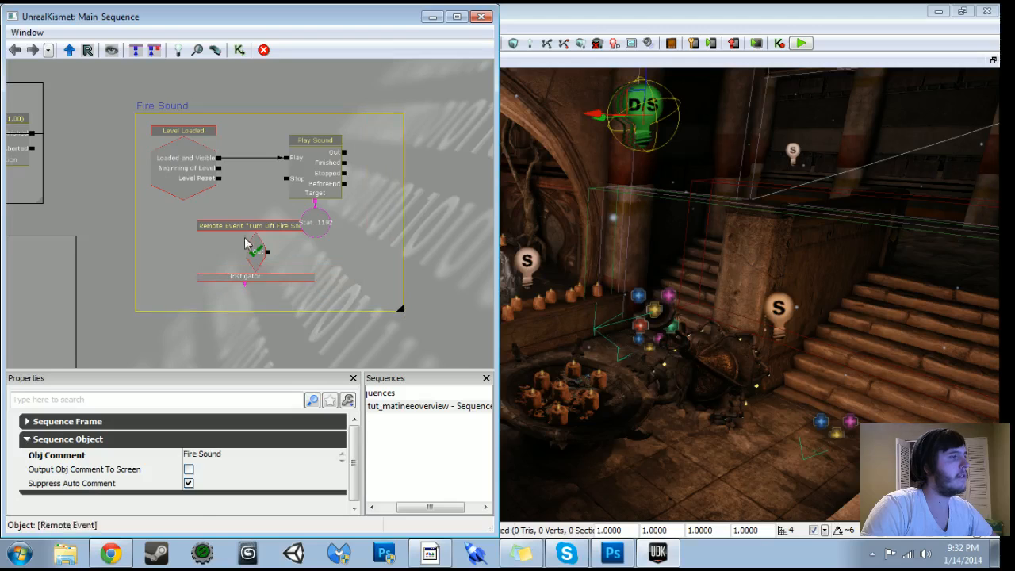
{"action": "left_click", "coordinate": [261, 249]}
{"action": "left_click_drag", "start_coordinate": [261, 249], "coordinate": [290, 179]}
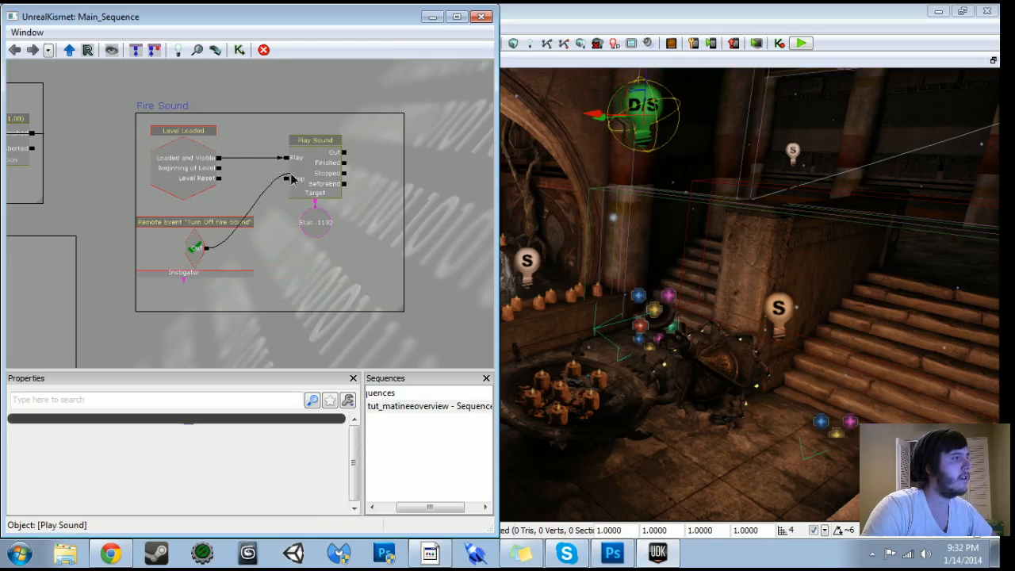
- Check the Activate Remote Event action's link to "Turn Off Fire Sound" and review the actions connected to the fountain Matinee
{"action": "scroll", "coordinate": [290, 245], "scroll_direction": "down", "scroll_amount": 4}
{"action": "left_click_drag", "start_coordinate": [291, 260], "coordinate": [289, 214]}
{"action": "left_click_drag", "start_coordinate": [311, 264], "coordinate": [288, 192]}
{"action": "left_click", "coordinate": [287, 270]}
{"action": "left_click", "coordinate": [286, 270]}
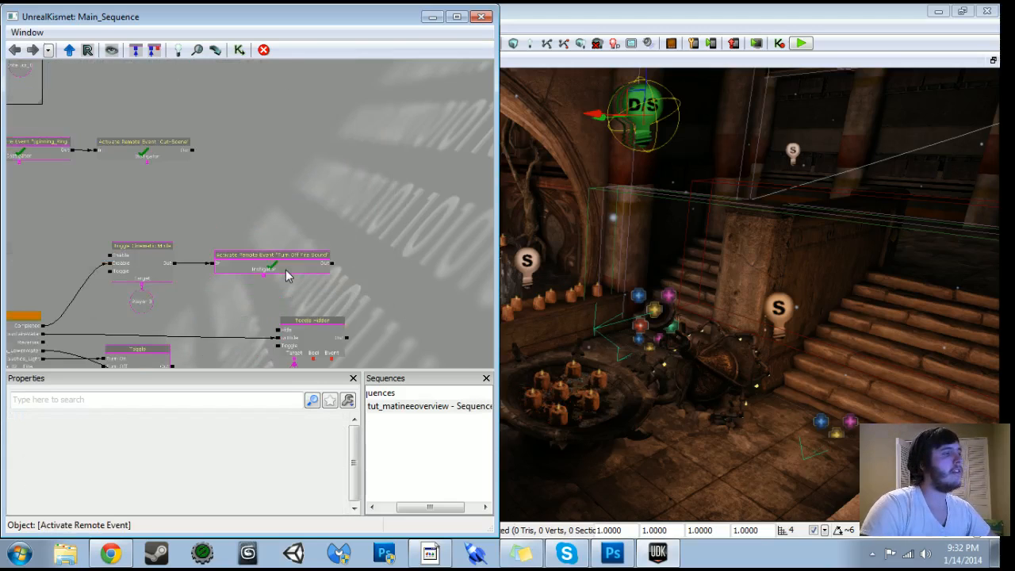
{"action": "scroll", "coordinate": [286, 224], "scroll_direction": "down", "scroll_amount": 3}
{"action": "left_click_drag", "start_coordinate": [285, 225], "coordinate": [413, 117]}
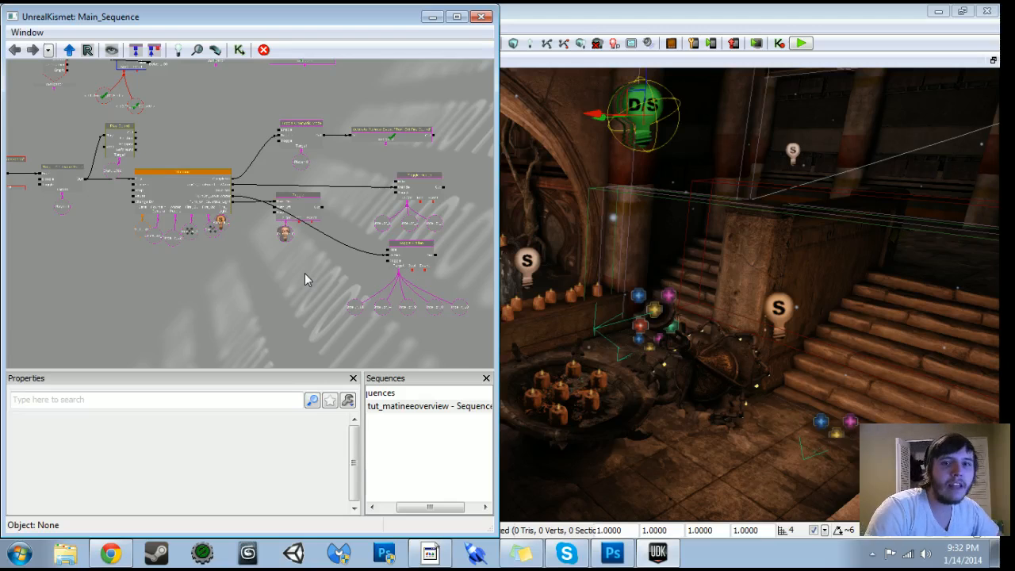
{"action": "left_click_drag", "start_coordinate": [305, 278], "coordinate": [241, 306]}
{"action": "scroll", "coordinate": [241, 306], "scroll_direction": "up", "scroll_amount": 4}
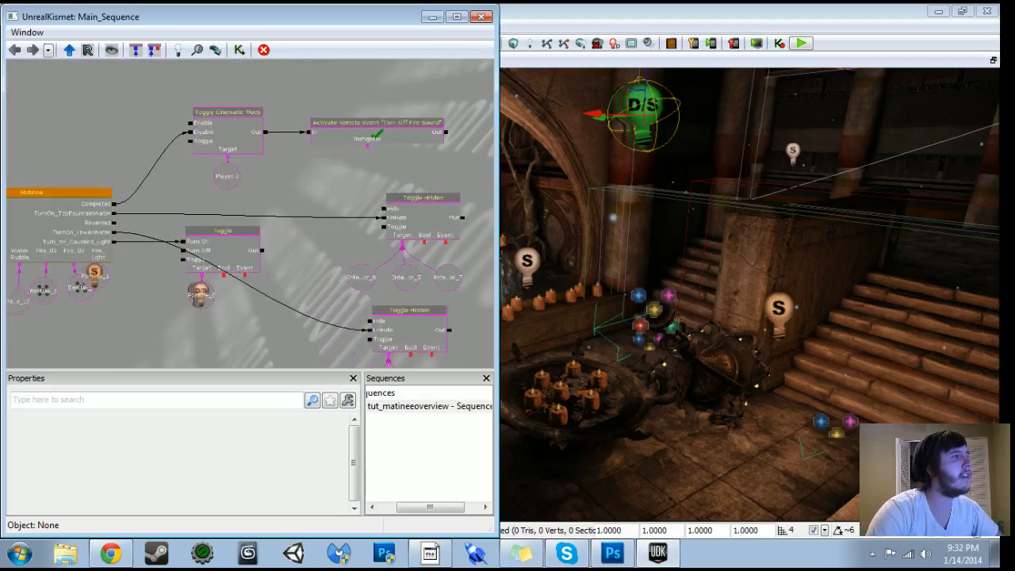
{"action": "left_click_drag", "start_coordinate": [413, 143], "coordinate": [264, 228]}
{"action": "left_click_drag", "start_coordinate": [336, 236], "coordinate": [325, 233]}
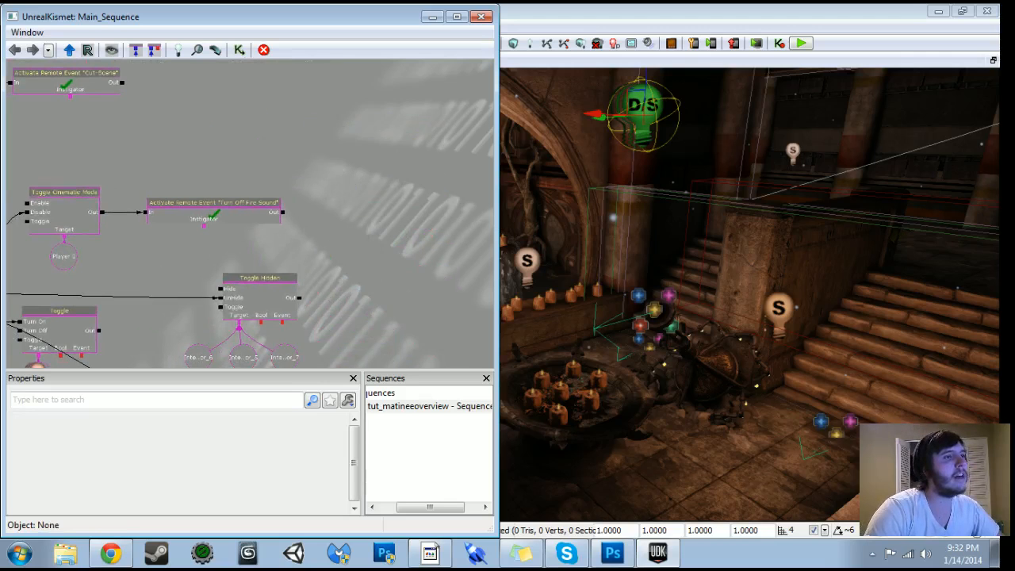
- Select the trigger volume and the dynamic blocking volume together around the fountain area in the level
{"action": "left_click", "coordinate": [713, 201]}
{"action": "left_click_drag", "start_coordinate": [713, 201], "coordinate": [717, 159]}
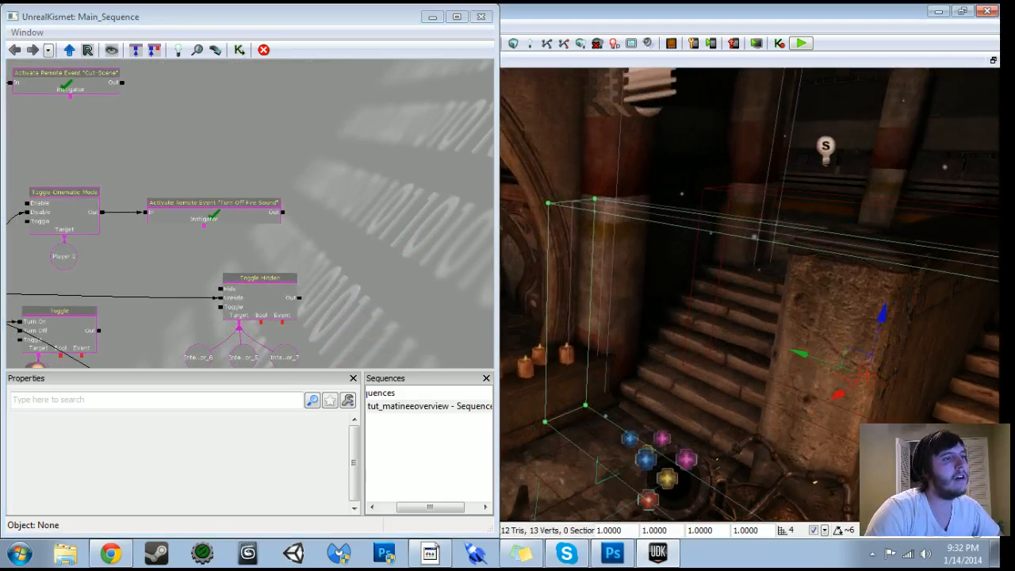
{"action": "left_click", "coordinate": [774, 135]}
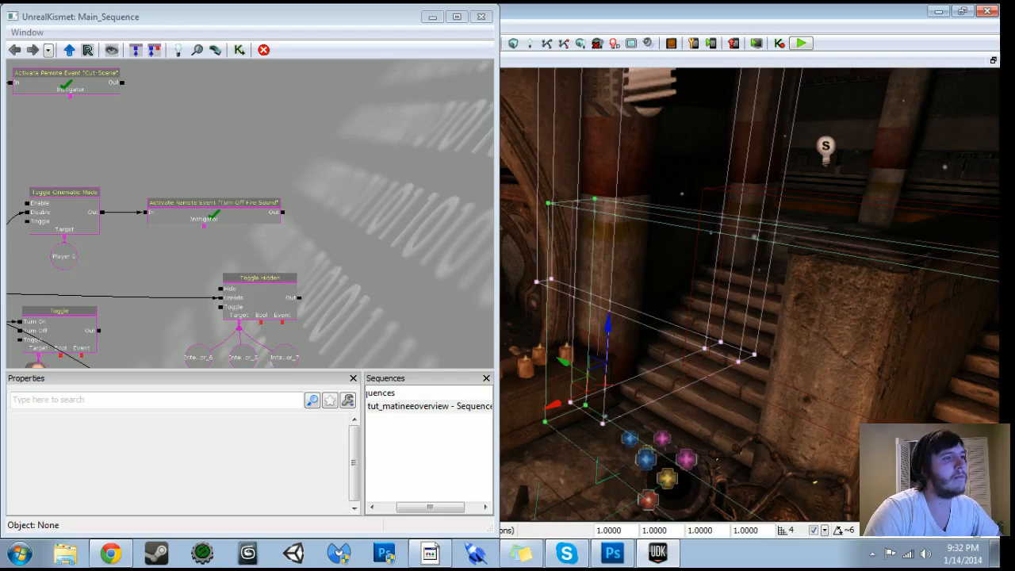
{"action": "left_click", "coordinate": [841, 321]}
{"action": "left_click", "coordinate": [761, 224], "text": "ctrl"}
- Add a Destroy action after the "Turn Off Fire Sound" Activate Remote Event and wire that event's Out to its In
{"action": "left_click", "coordinate": [362, 211]}
{"action": "scroll", "coordinate": [363, 211], "scroll_direction": "up", "scroll_amount": 3}
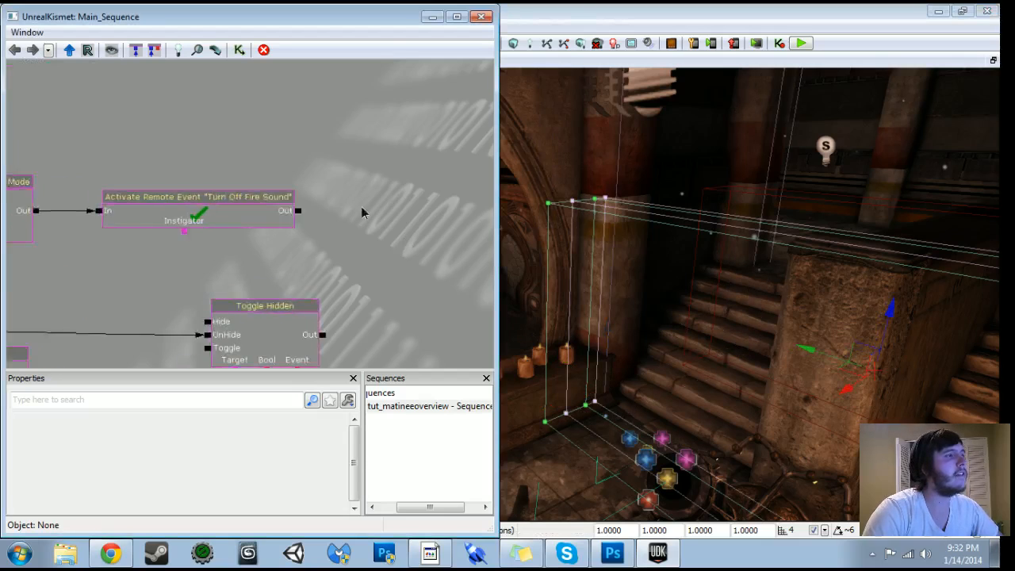
{"action": "left_click_drag", "start_coordinate": [363, 211], "coordinate": [258, 237]}
{"action": "right_click", "coordinate": [260, 214]}
{"action": "mouse_move", "coordinate": [316, 225]}
{"action": "mouse_move", "coordinate": [582, 52]}
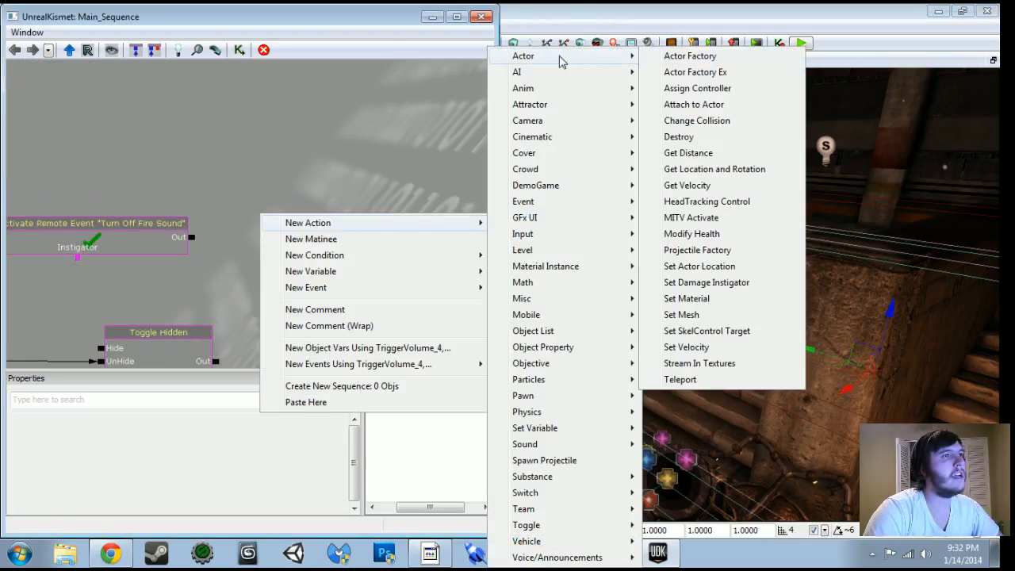
{"action": "left_click", "coordinate": [675, 135]}
{"action": "left_click_drag", "start_coordinate": [272, 256], "coordinate": [277, 245]}
{"action": "left_click_drag", "start_coordinate": [191, 237], "coordinate": [294, 231]}
- Assign TriggerVolume_4 and DynamicBlockingVolume_1 as the Destroy action's targets and arrange the variables below it
{"action": "right_click", "coordinate": [294, 262]}
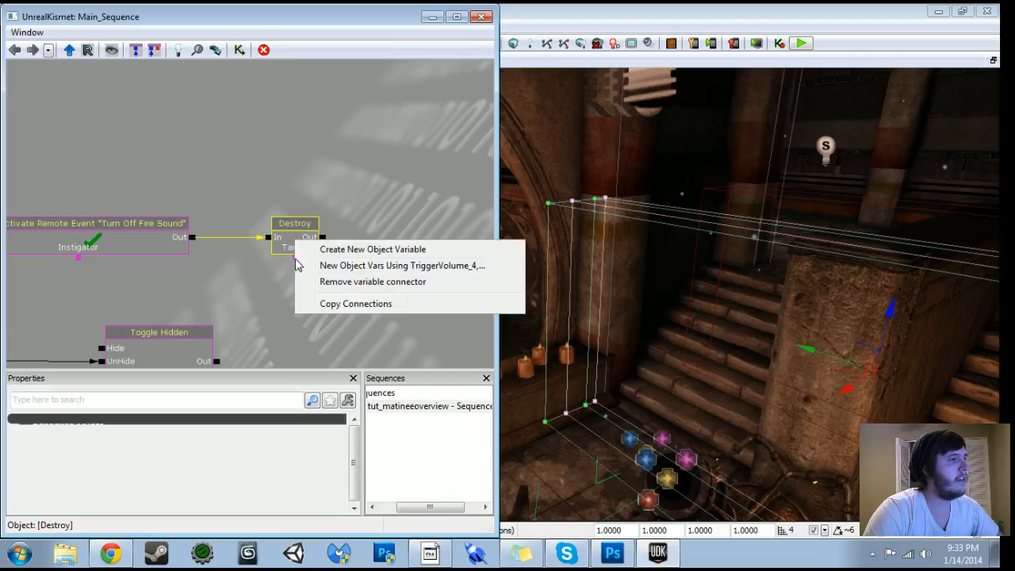
{"action": "left_click", "coordinate": [360, 267]}
{"action": "left_click_drag", "start_coordinate": [311, 291], "coordinate": [263, 301], "text": "ctrl"}
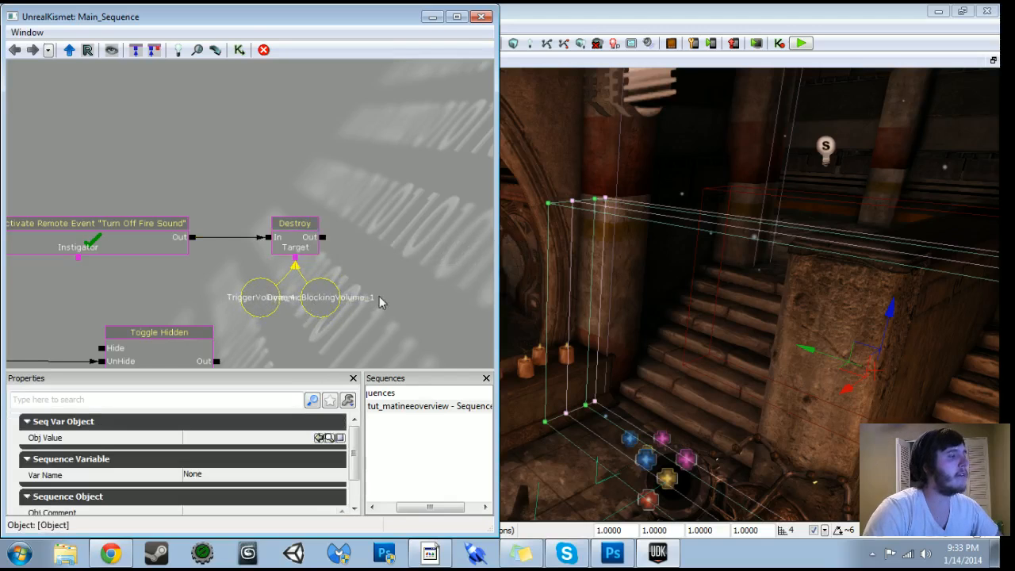
- Play-test the level from the floor beside the fountain, walking to Generator 1 and turning it on
{"action": "scroll", "coordinate": [263, 302], "scroll_direction": "down", "scroll_amount": 5}
{"action": "left_click_drag", "start_coordinate": [433, 294], "coordinate": [541, 270]}
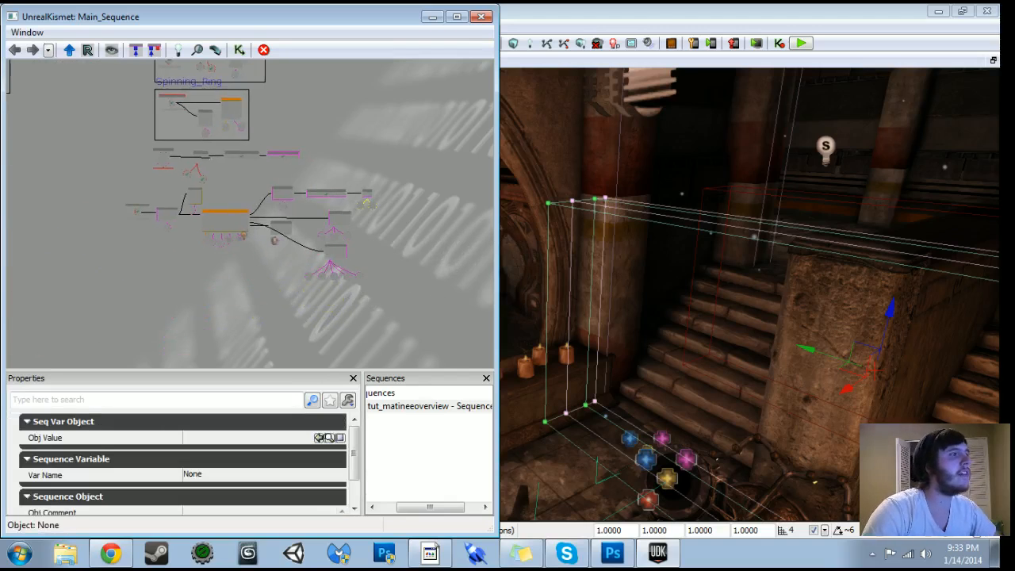
{"action": "right_click_drag", "start_coordinate": [687, 388], "coordinate": [700, 483]}
{"action": "right_click", "coordinate": [687, 388]}
{"action": "left_click", "coordinate": [713, 356]}
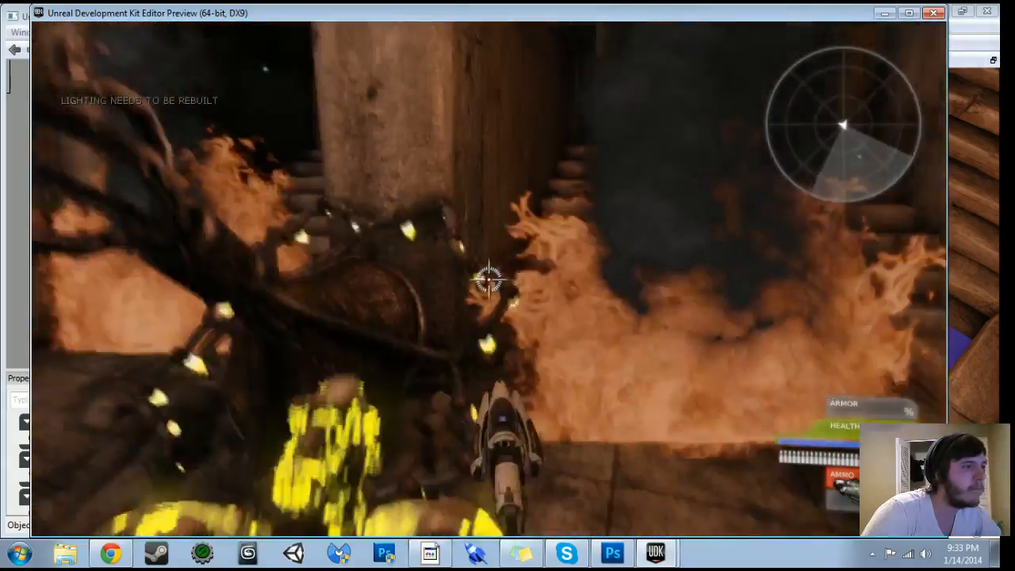
{"action": "key", "text": "w"}
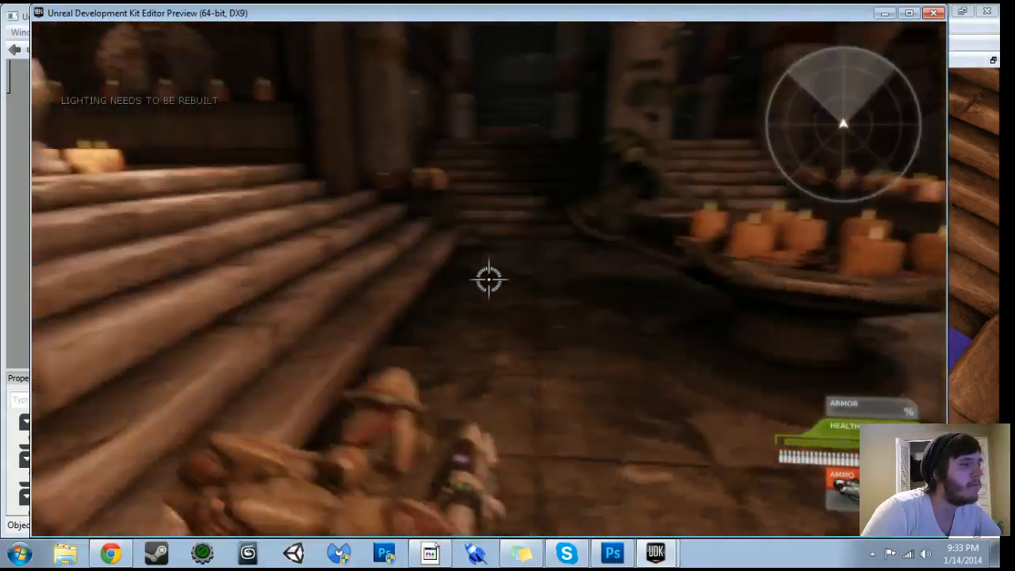
{"action": "key", "text": "w"}
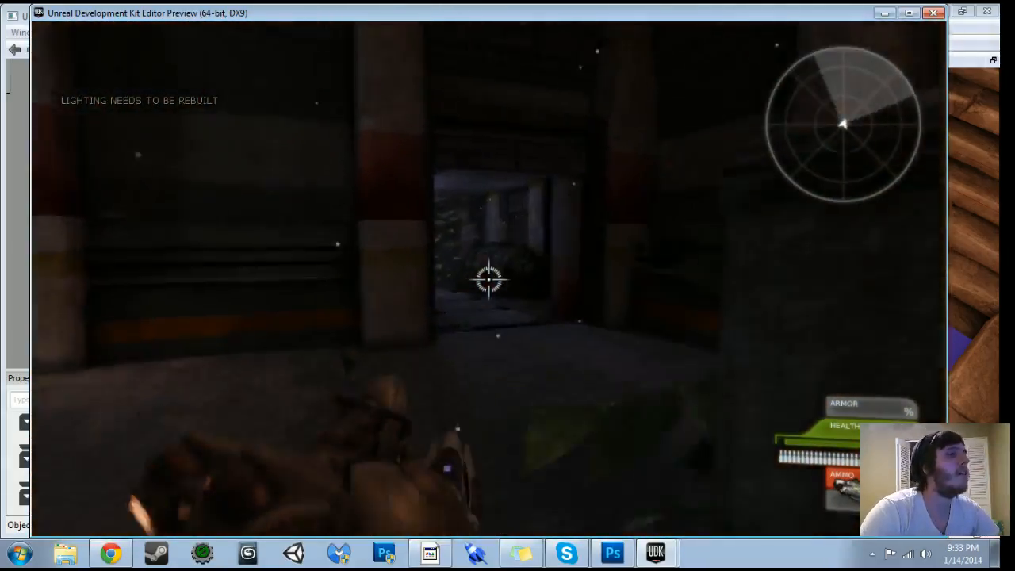
{"action": "key", "text": "w"}
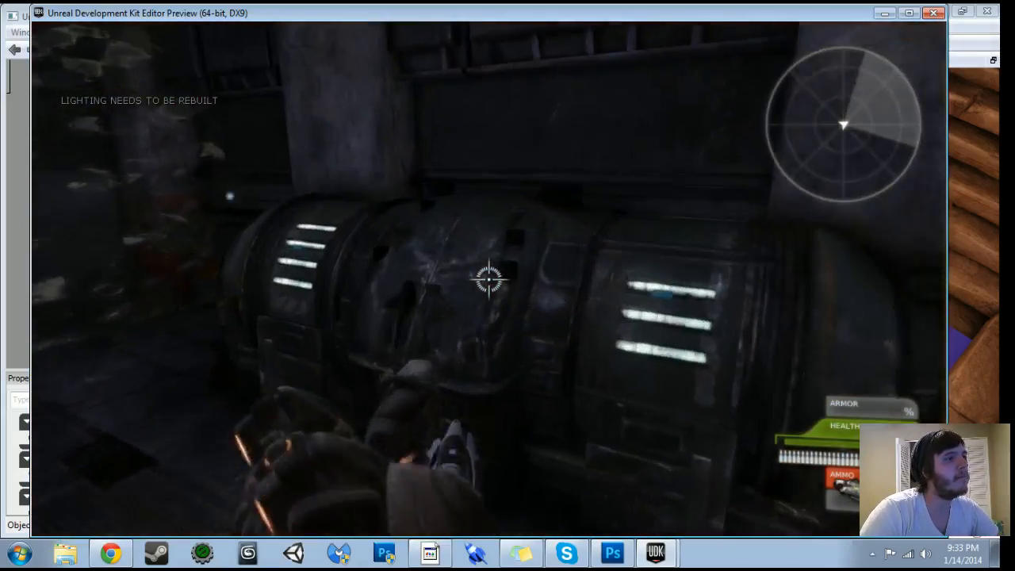
{"action": "key", "text": "w"}
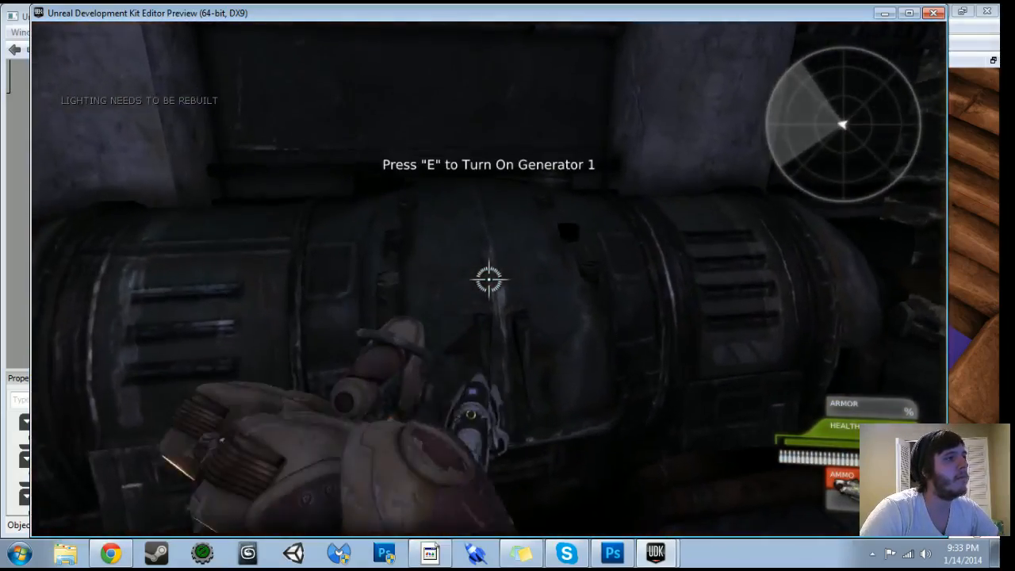
{"action": "key", "text": "e"}
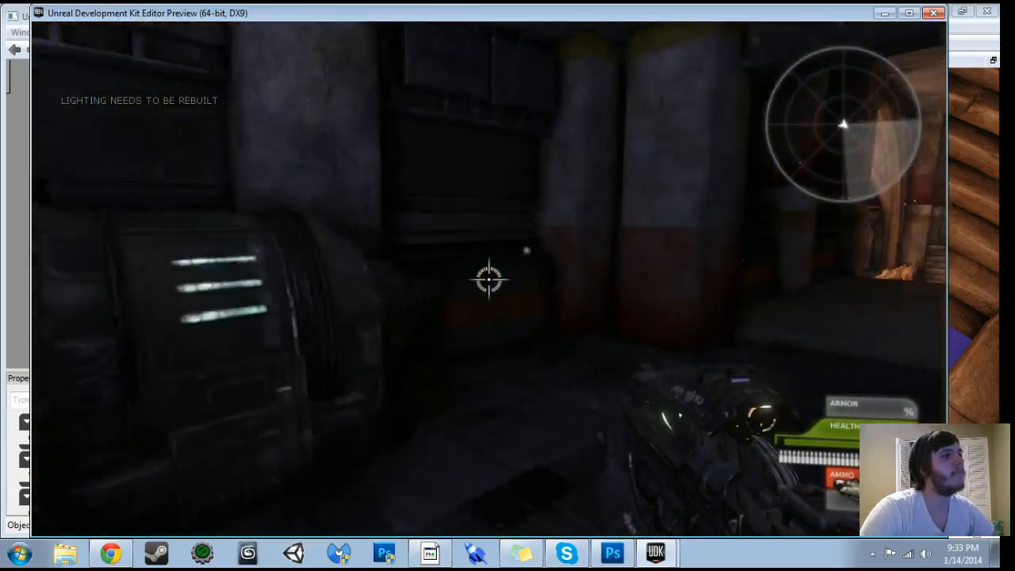
- Walk back through the fountain hall and up the stairs to check that the way is clear, and end the preview
{"action": "key", "text": "w"}
{"action": "key", "text": "d"}
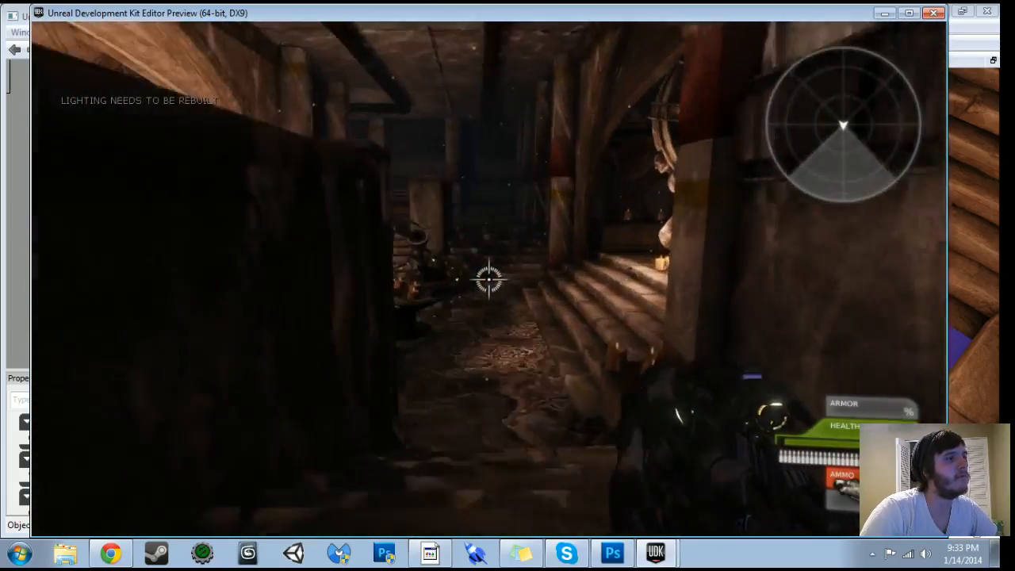
{"action": "key", "text": "w"}
{"action": "key", "text": "w"}
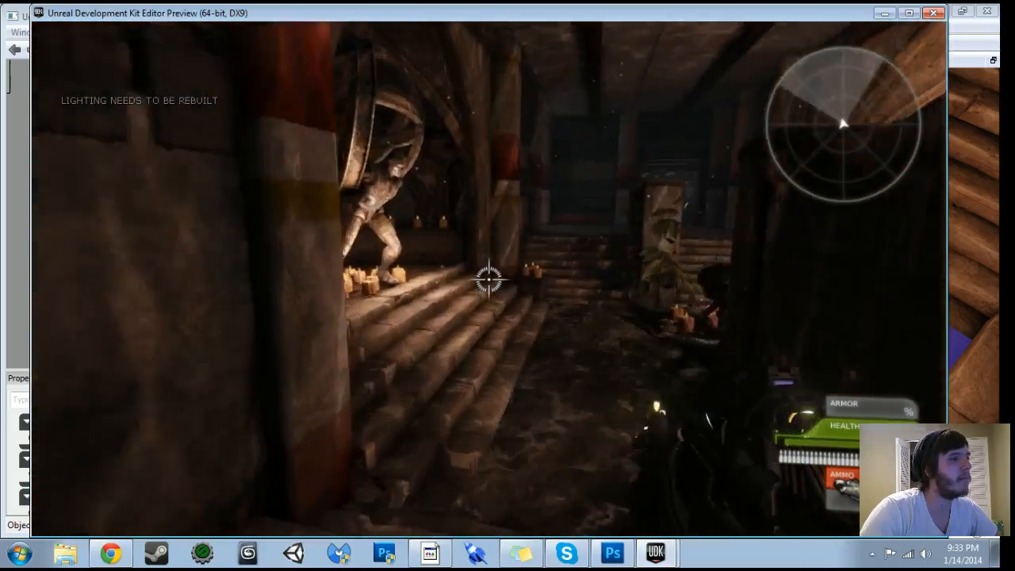
{"action": "key", "text": "w"}
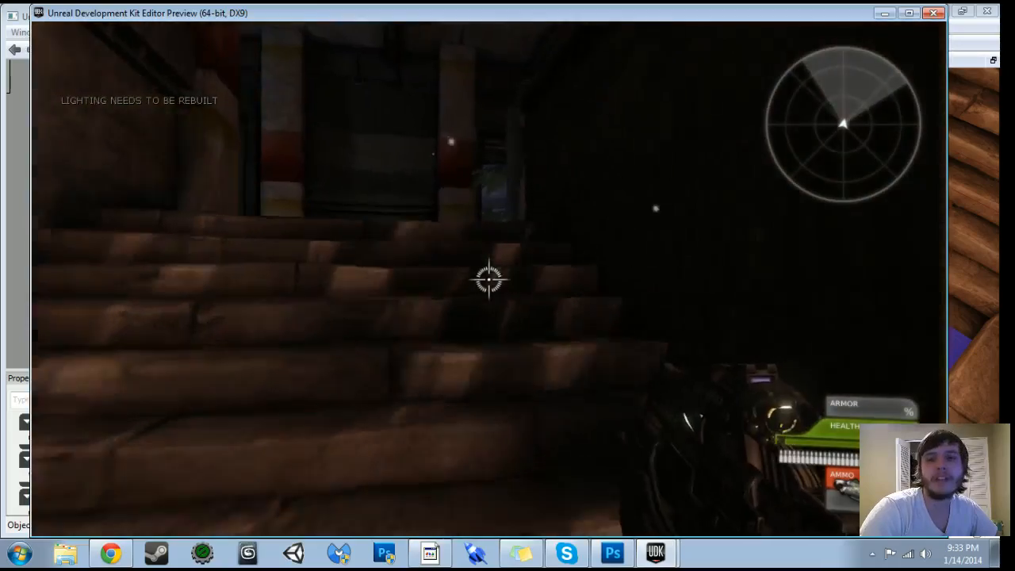
{"action": "key", "text": "w"}
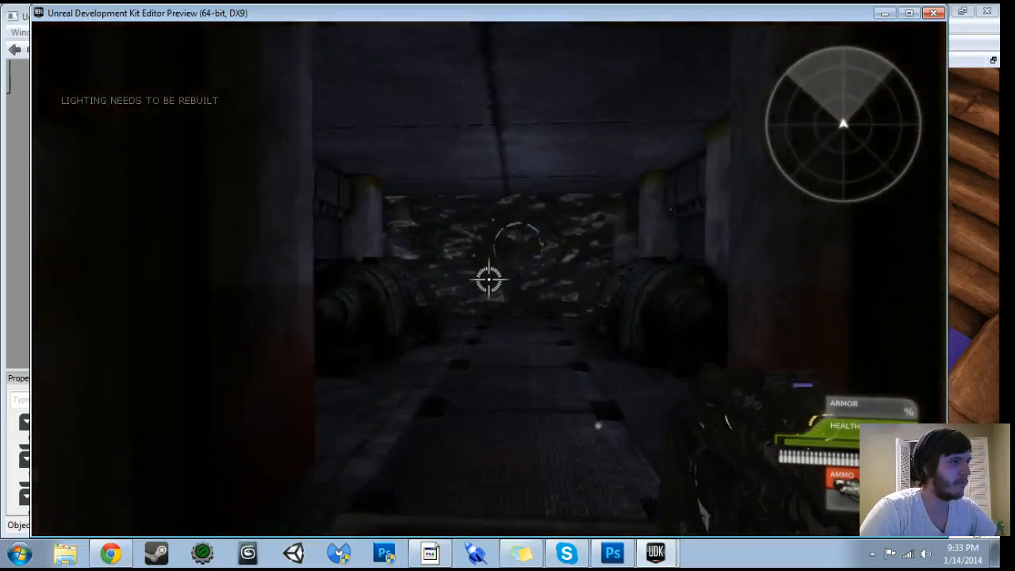
{"action": "key", "text": "w"}
{"action": "key", "text": "s"}
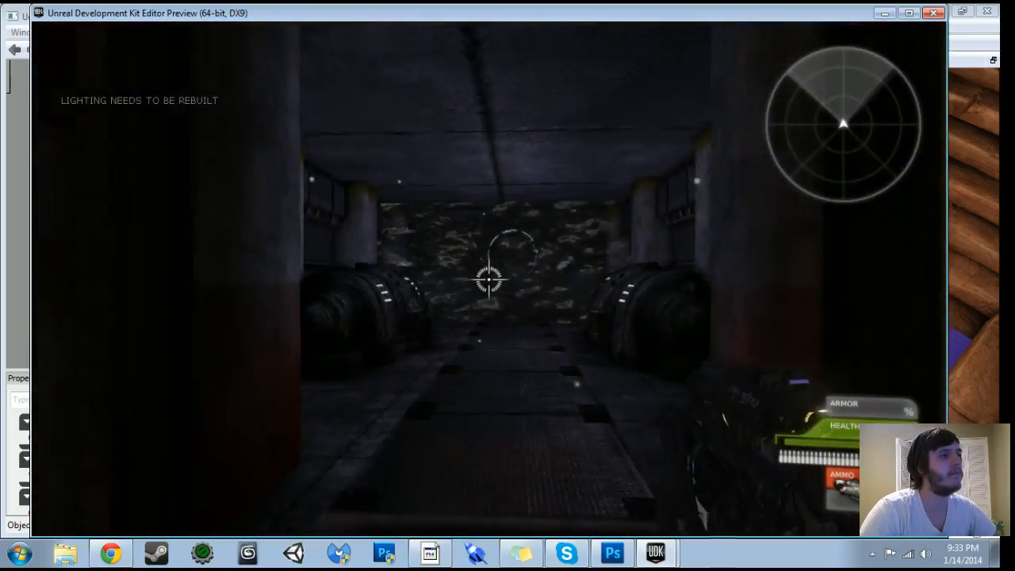
{"action": "key", "text": "w"}
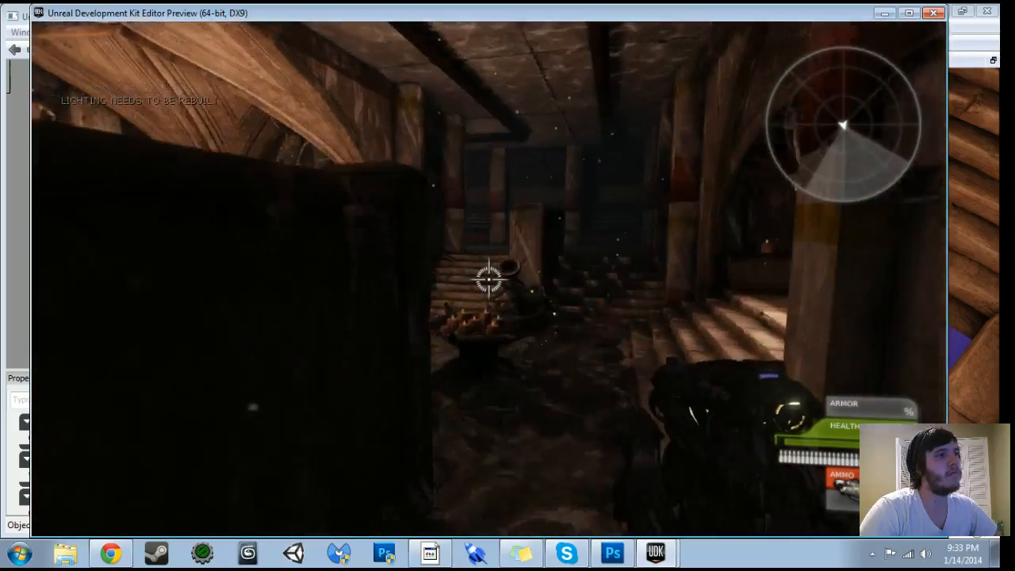
{"action": "key", "text": "w"}
{"action": "key", "text": "Escape"}
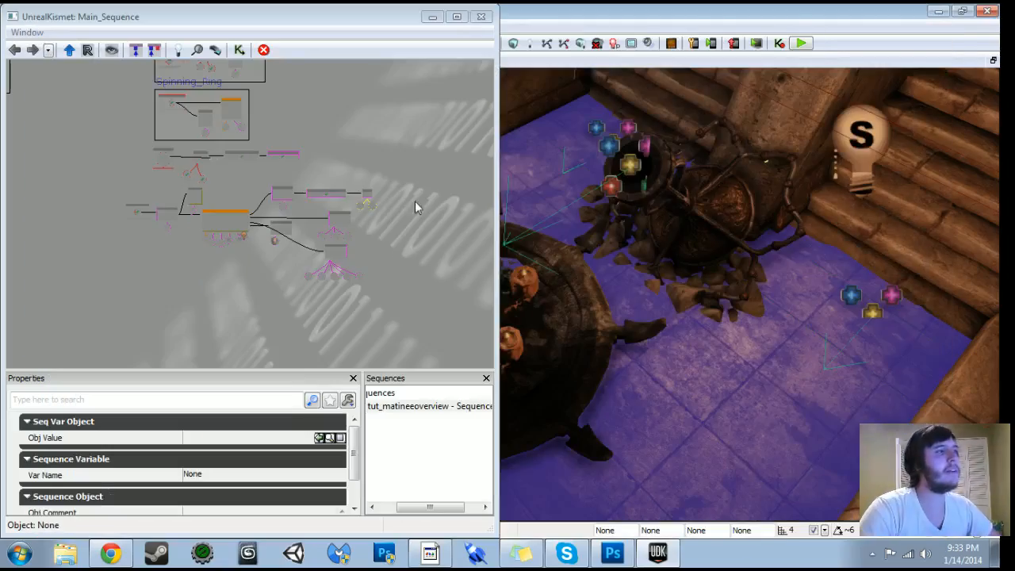
- Wrap all the fountain cinematic's Kismet nodes in a comment box titled "Main Cinematic"
{"action": "left_click_drag", "start_coordinate": [162, 274], "coordinate": [249, 328]}
{"action": "scroll", "coordinate": [249, 328], "scroll_direction": "down", "scroll_amount": 5}
{"action": "left_click_drag", "start_coordinate": [249, 293], "coordinate": [261, 362]}
{"action": "scroll", "coordinate": [290, 337], "scroll_direction": "up", "scroll_amount": 5}
{"action": "left_click_drag", "start_coordinate": [239, 320], "coordinate": [148, 255]}
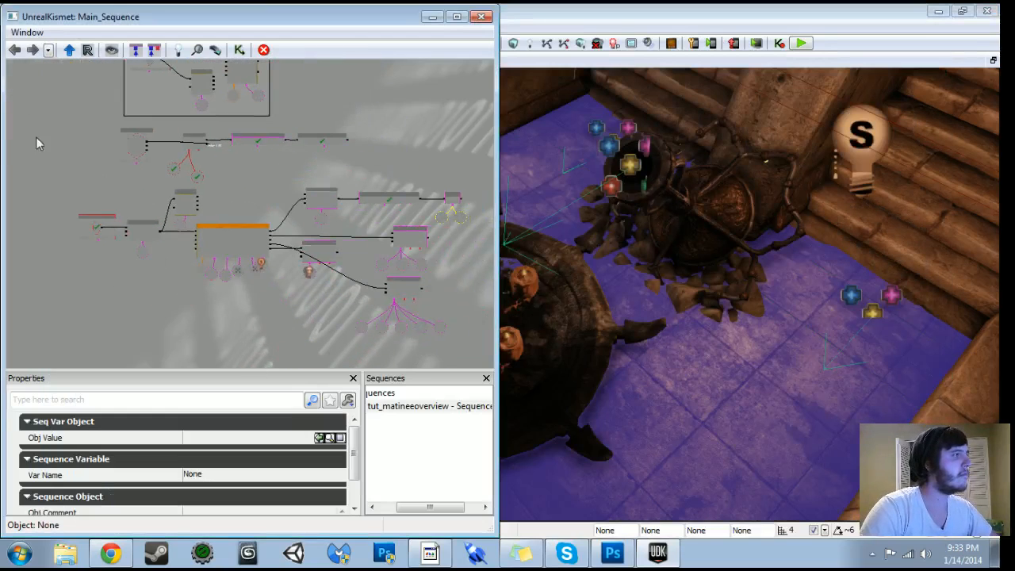
{"action": "left_click", "coordinate": [37, 131]}
{"action": "left_click_drag", "start_coordinate": [35, 132], "coordinate": [454, 349], "text": "ctrl+alt"}
{"action": "type", "text": "c"}
{"action": "type", "text": "Main"}
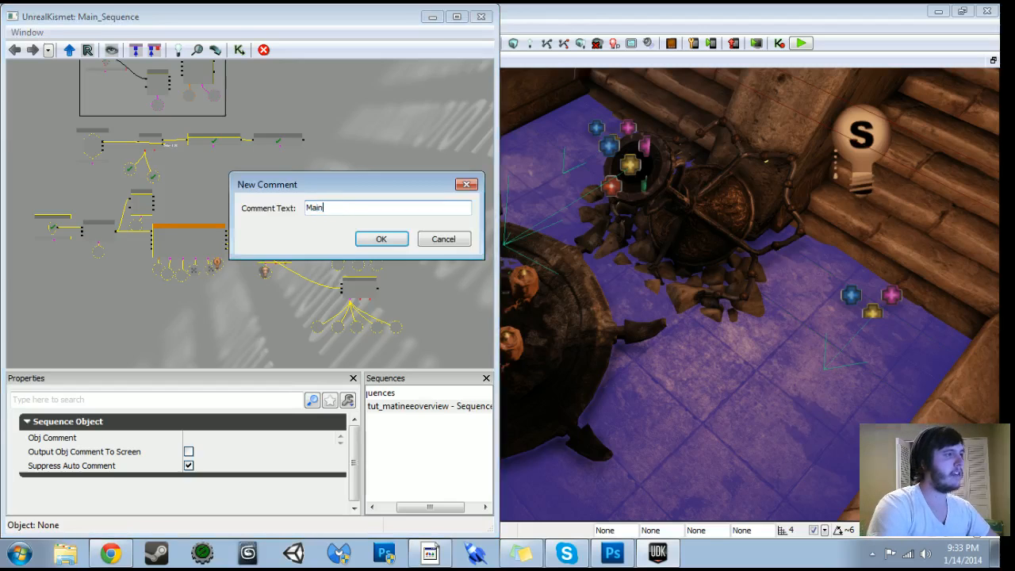
{"action": "type", "text": " Cinematic"}
{"action": "key", "text": "Return"}
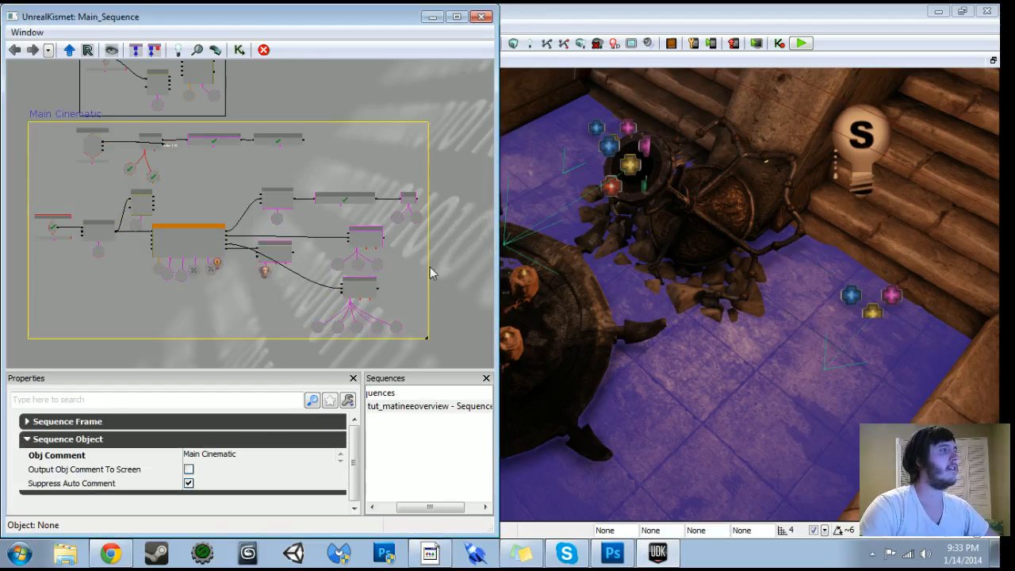
- Move the Main Cinematic box with all its nodes into line beneath the Spinning_Ring comment box
{"action": "scroll", "coordinate": [81, 180], "scroll_direction": "down", "scroll_amount": 3}
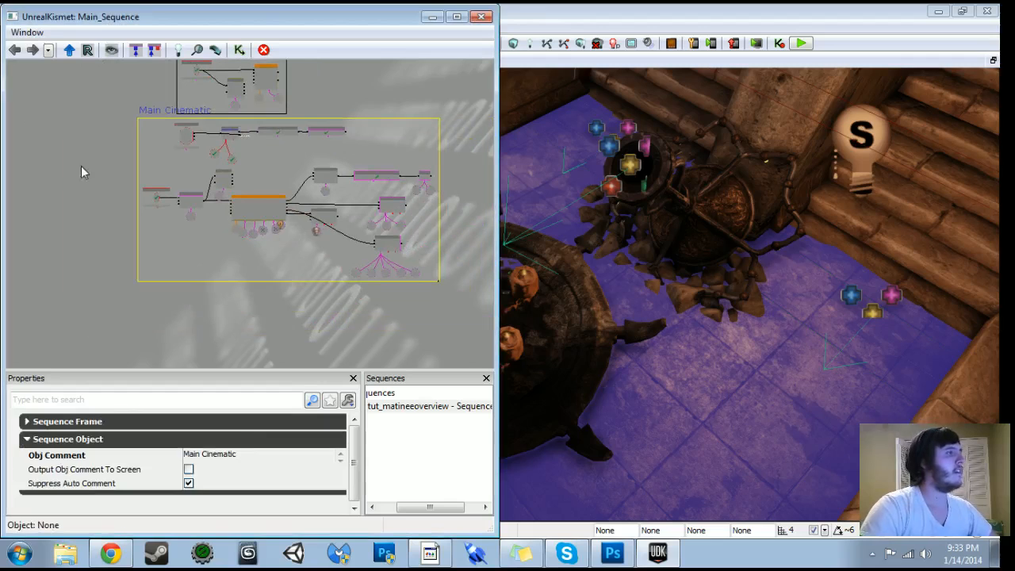
{"action": "left_click", "coordinate": [87, 134]}
{"action": "left_click_drag", "start_coordinate": [86, 133], "coordinate": [461, 295], "text": "ctrl+alt"}
{"action": "left_click_drag", "start_coordinate": [166, 139], "coordinate": [223, 148], "text": "ctrl"}
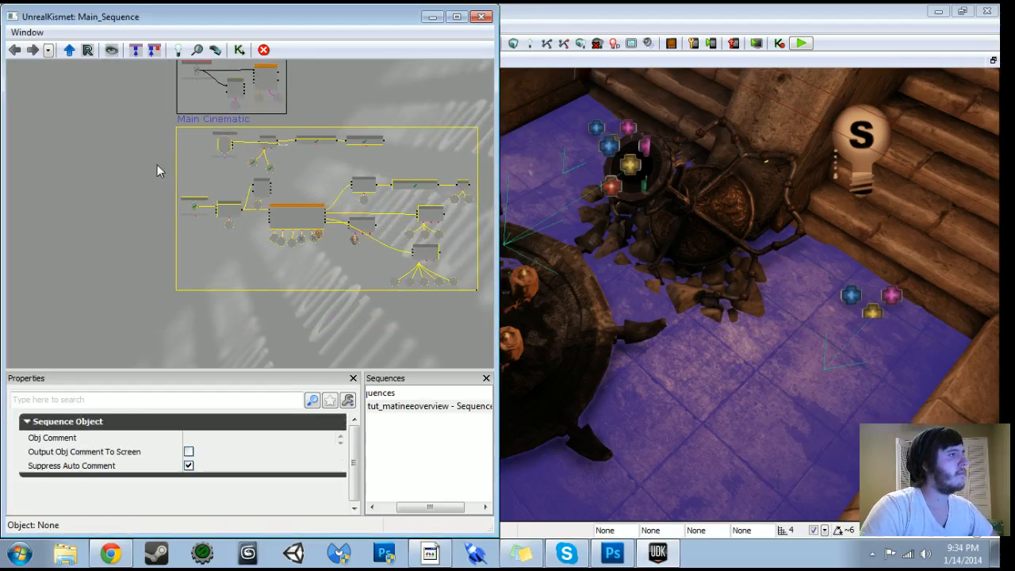
{"action": "scroll", "coordinate": [157, 170], "scroll_direction": "down", "scroll_amount": 3}
{"action": "left_click_drag", "start_coordinate": [138, 157], "coordinate": [188, 333]}
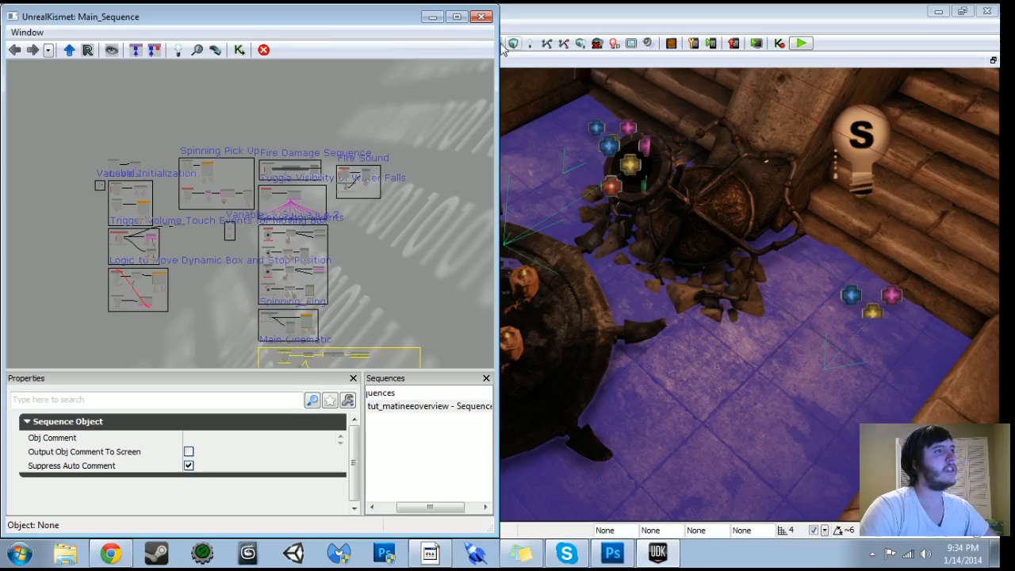
- Minimize the Kismet editor and save the TUT_MatineeOverview level
{"action": "left_click", "coordinate": [431, 16]}
{"action": "right_click_drag", "start_coordinate": [444, 206], "coordinate": [512, 115]}
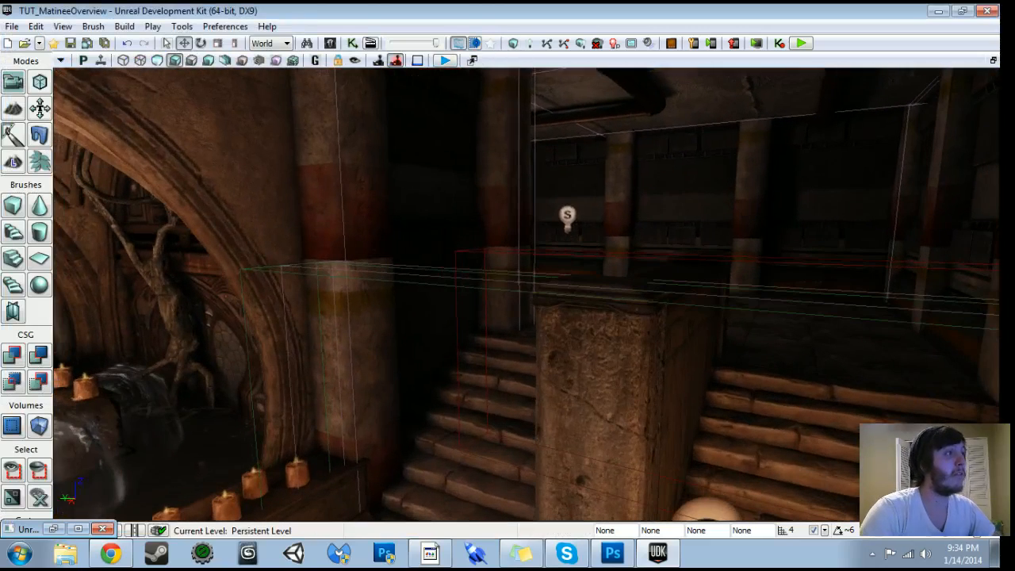
{"action": "left_click", "coordinate": [69, 43]}
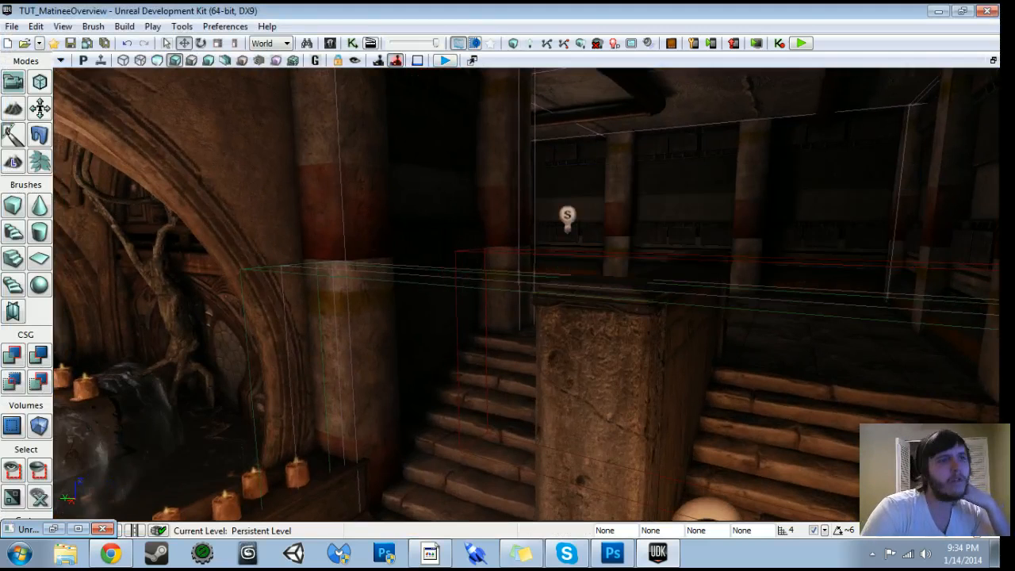
- Locate the weapon pickup base on the upper hall's floor and inspect its properties
{"action": "right_click_drag", "start_coordinate": [508, 286], "coordinate": [397, 248]}
{"action": "right_click_drag", "start_coordinate": [507, 285], "coordinate": [479, 353]}
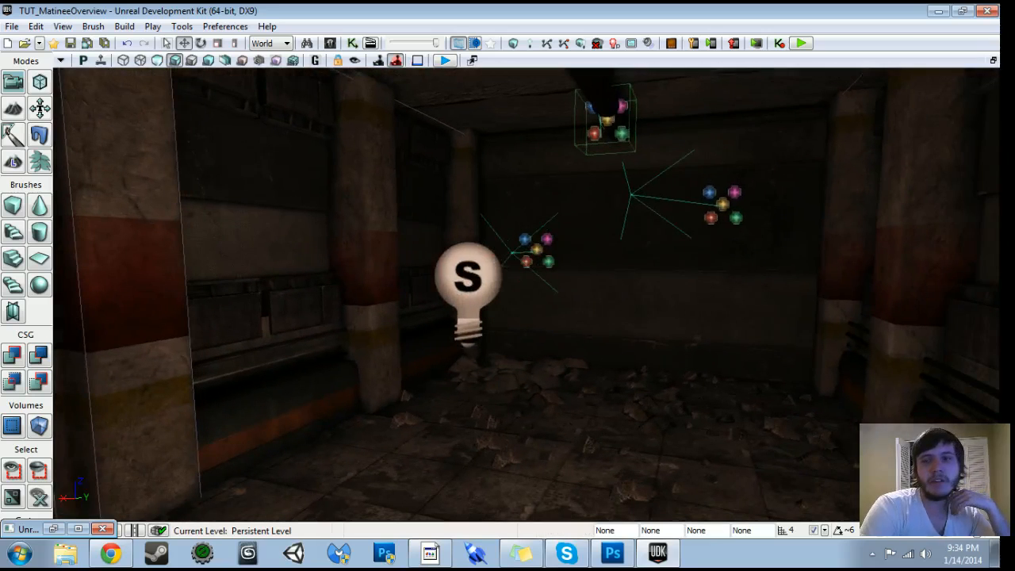
{"action": "right_click_drag", "start_coordinate": [507, 286], "coordinate": [523, 361]}
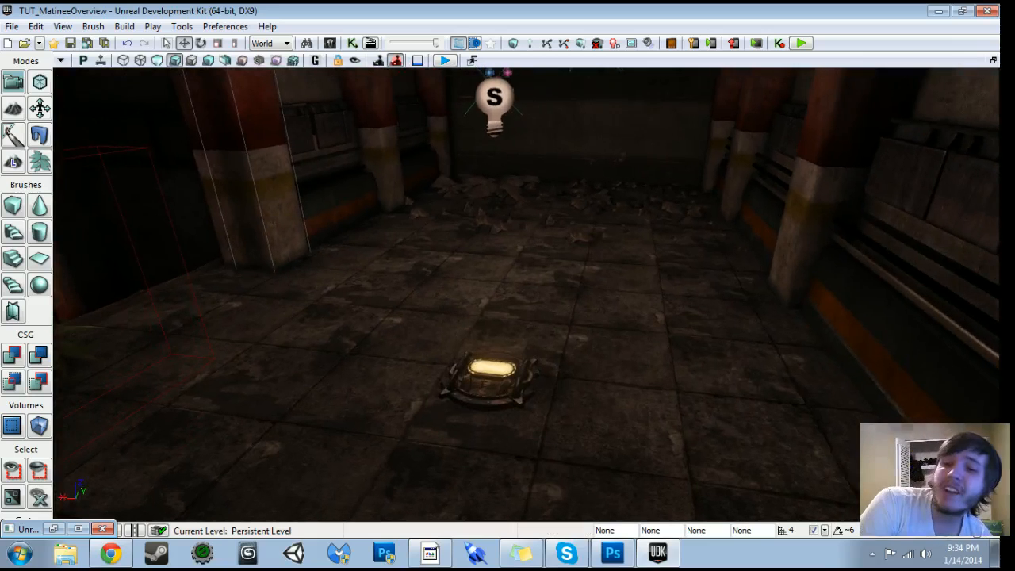
{"action": "double_click", "coordinate": [475, 377]}
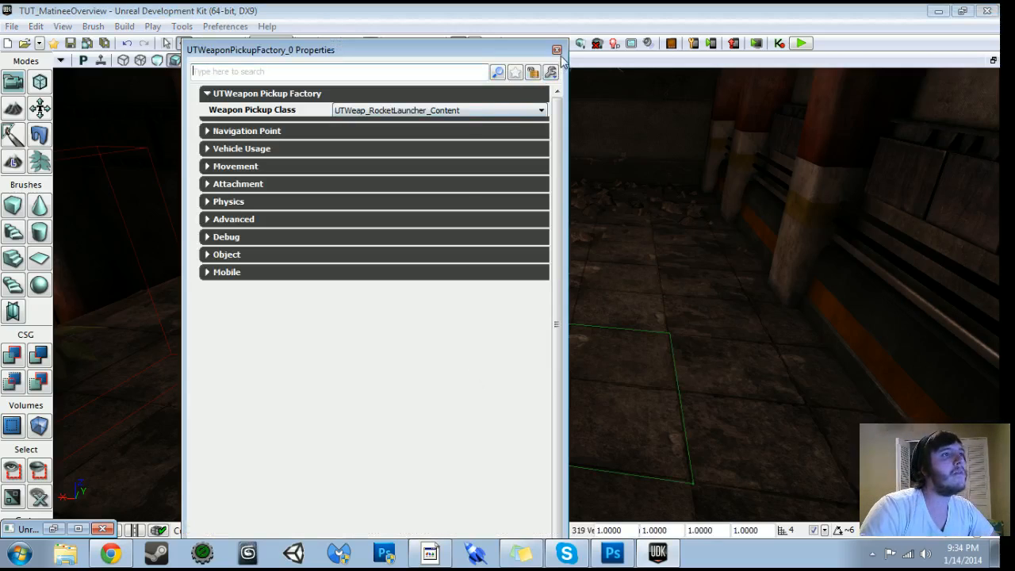
{"action": "left_click", "coordinate": [556, 50]}
- Search the placeable actor classes for "weapon" and close the browser
{"action": "left_click", "coordinate": [331, 46]}
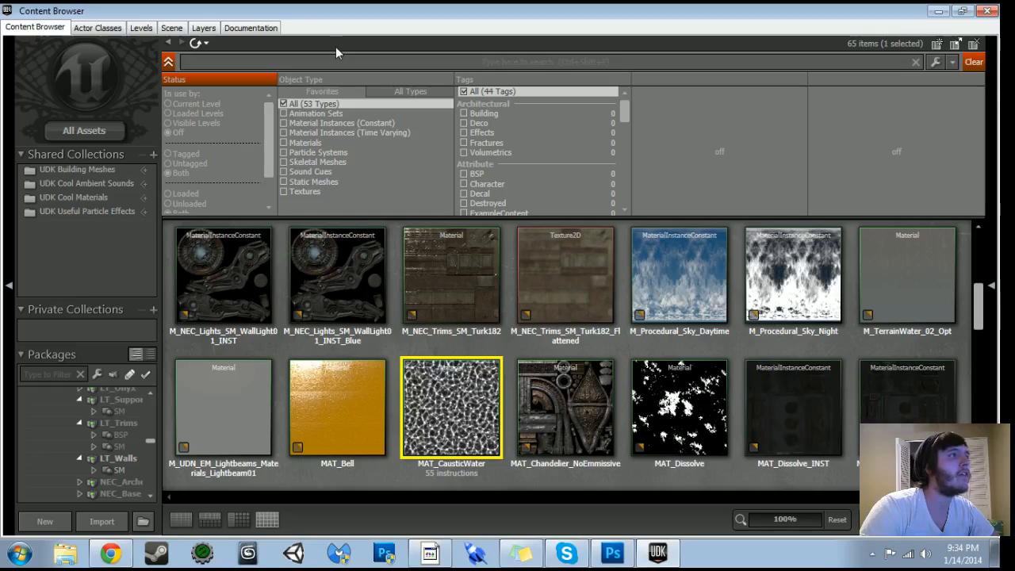
{"action": "left_click", "coordinate": [115, 30]}
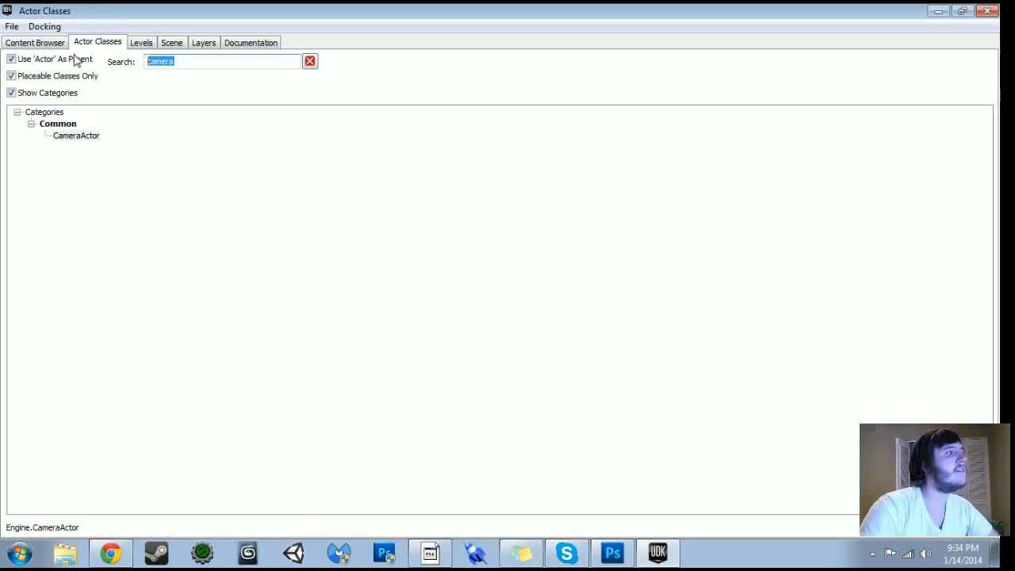
{"action": "type", "text": "weapon"}
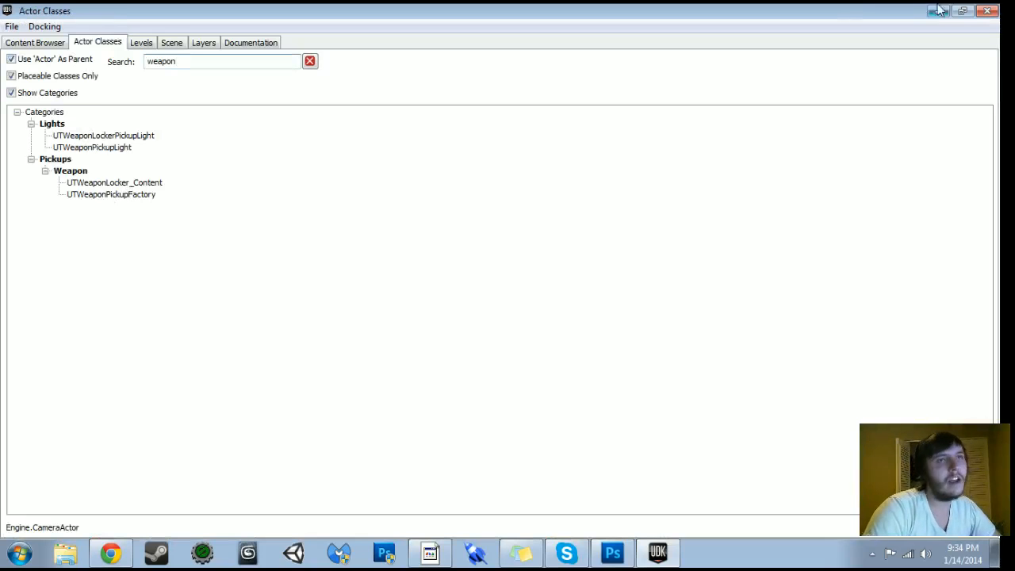
{"action": "left_click", "coordinate": [988, 12]}
- Choose UTWeap_RocketLauncher_Content as the weapon pickup factory's Weapon Pickup Class
{"action": "right_click_drag", "start_coordinate": [527, 293], "coordinate": [529, 325]}
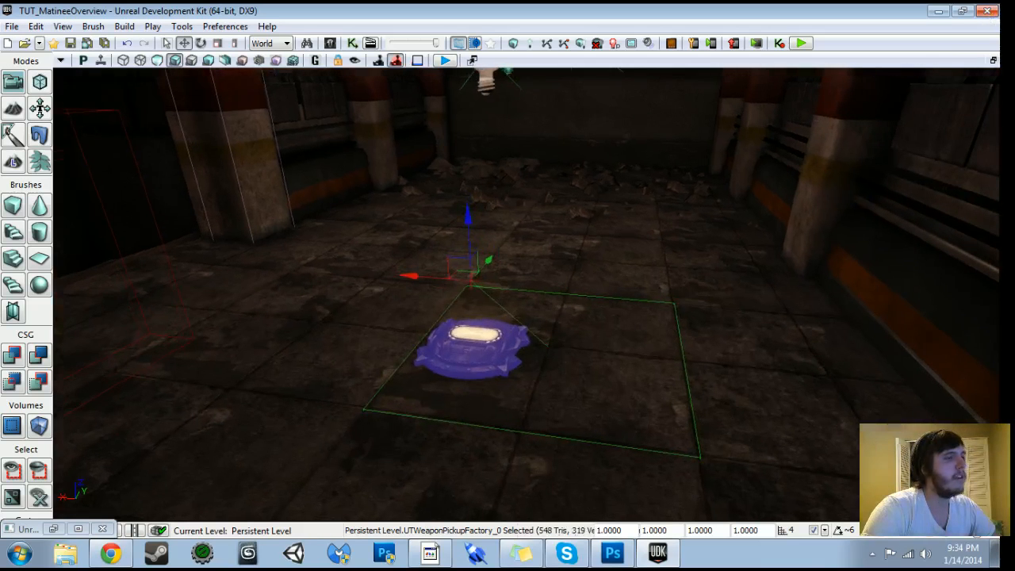
{"action": "key", "text": "F4"}
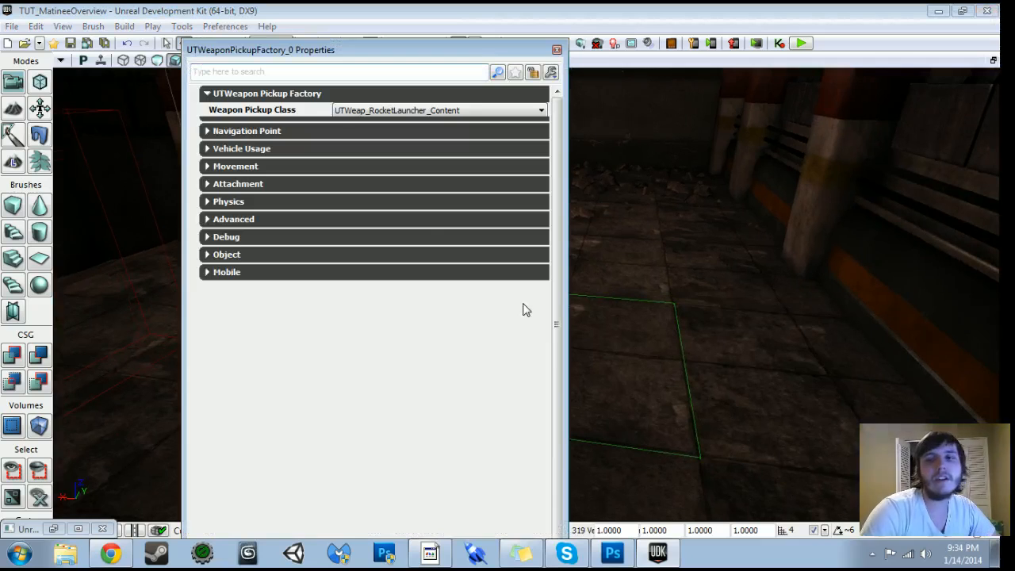
{"action": "left_click", "coordinate": [393, 112]}
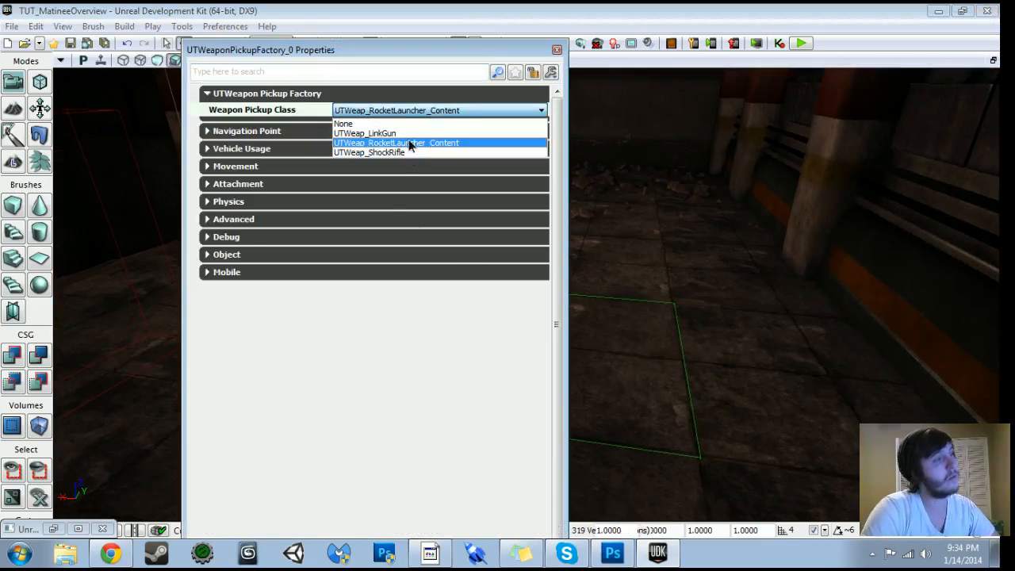
{"action": "left_click", "coordinate": [410, 144]}
{"action": "left_click", "coordinate": [557, 50]}
- Play-test from the floor tile near the weapon pickup, collecting the rocket launcher and firing it down the hall
{"action": "left_click_drag", "start_coordinate": [625, 422], "coordinate": [578, 460]}
{"action": "right_click", "coordinate": [626, 422]}
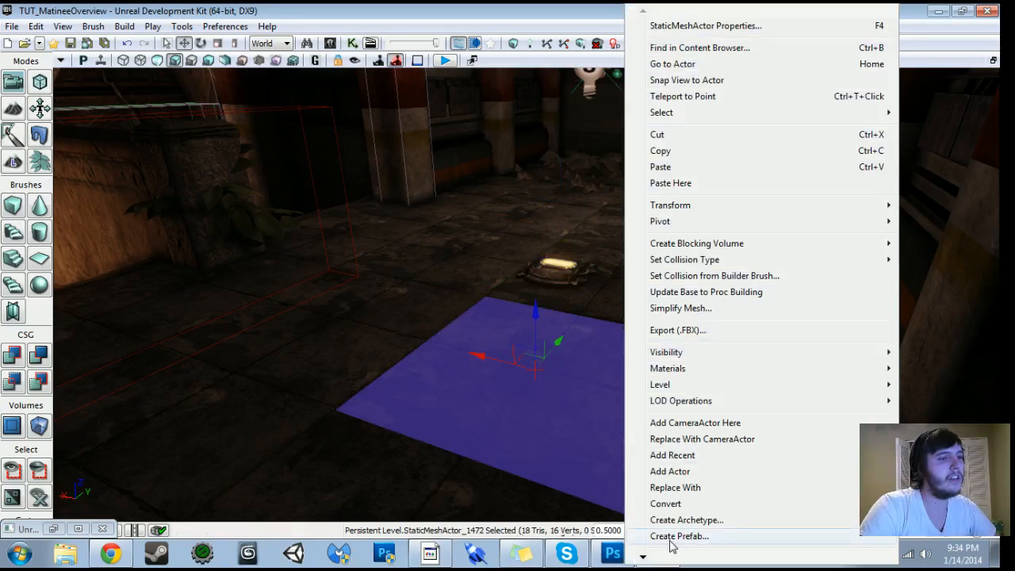
{"action": "mouse_move", "coordinate": [674, 560]}
{"action": "left_click", "coordinate": [674, 536]}
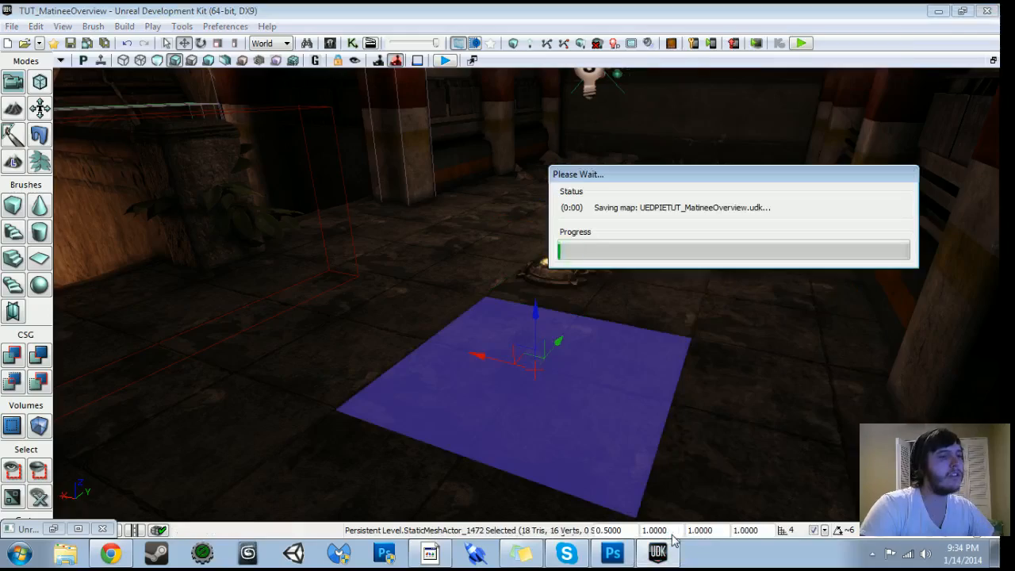
{"action": "key", "text": "w"}
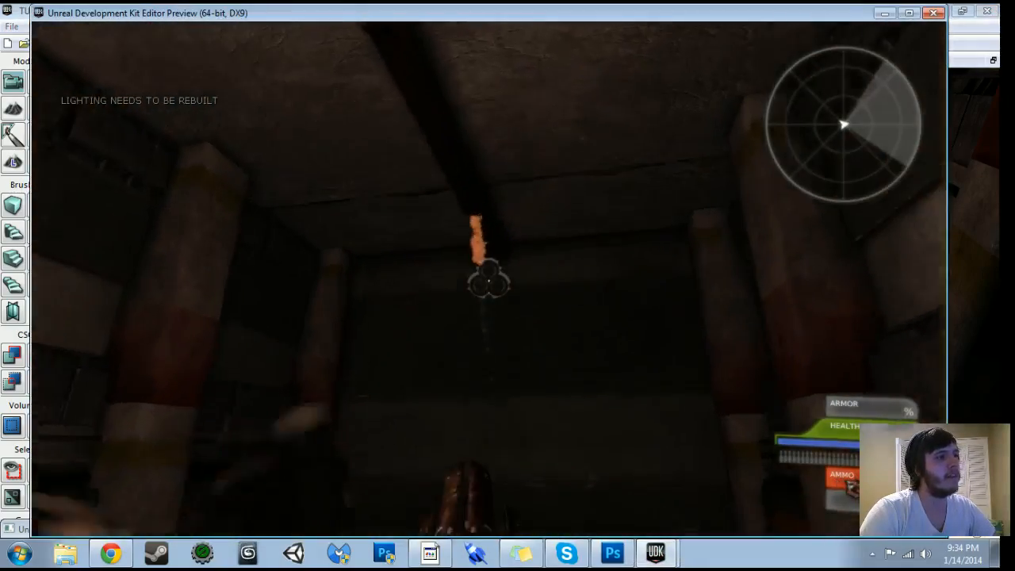
{"action": "left_click", "coordinate": [488, 282]}
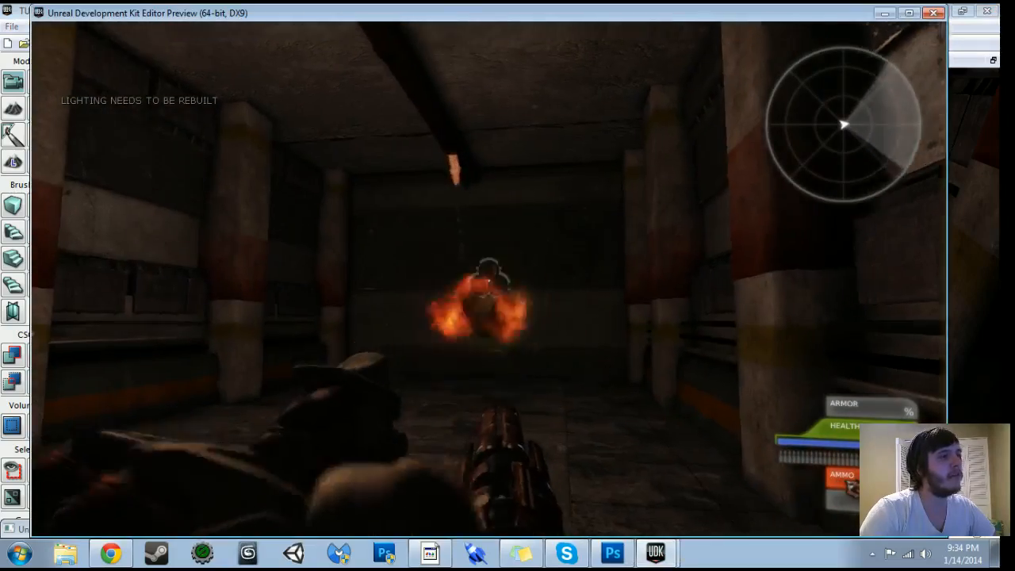
- Fire several rockets at the end wall and the burning end of the ceiling pipe, and end the play-test
{"action": "left_click", "coordinate": [489, 281]}
{"action": "left_click", "coordinate": [489, 282]}
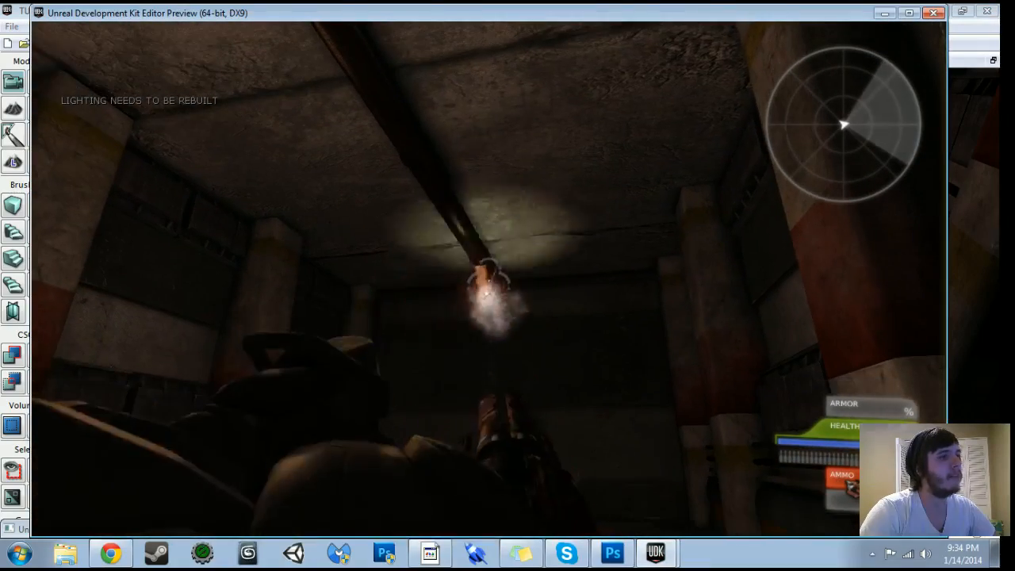
{"action": "left_click", "coordinate": [488, 281]}
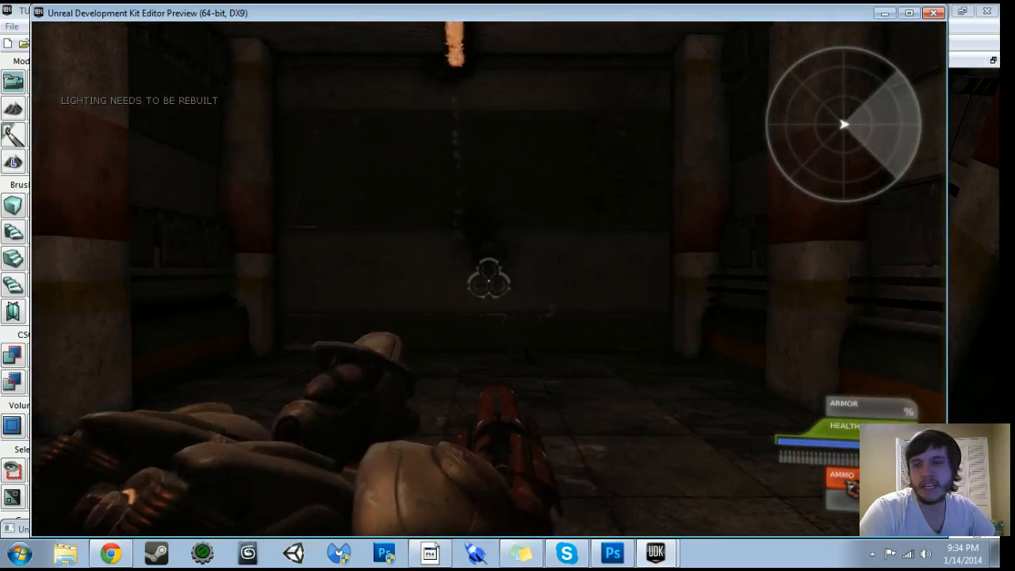
{"action": "key", "text": "Escape"}
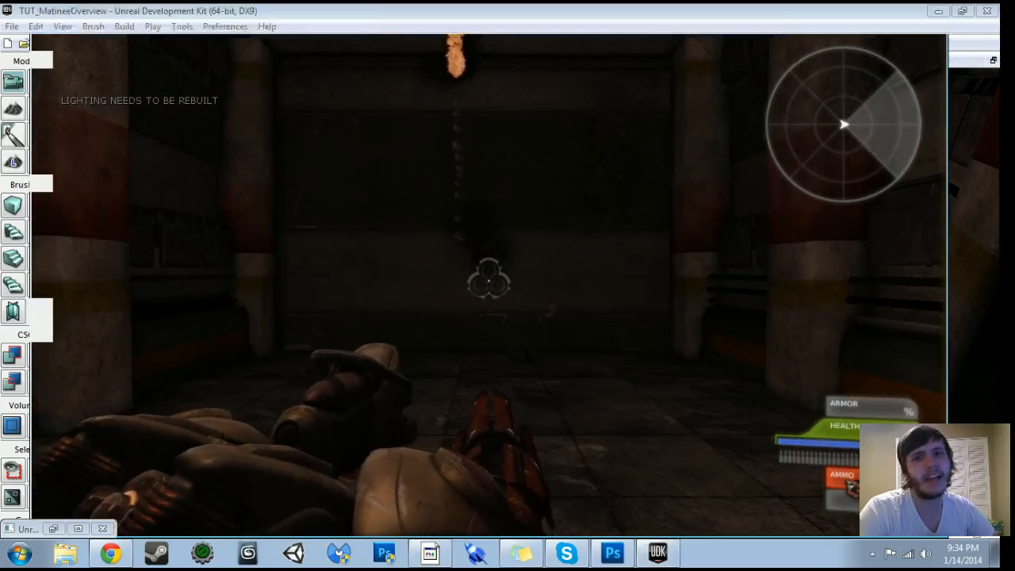
- Select the trigger volume around the end of the ceiling pipe and open Kismet at an empty area beside the existing comment groups
{"action": "key", "text": "w"}
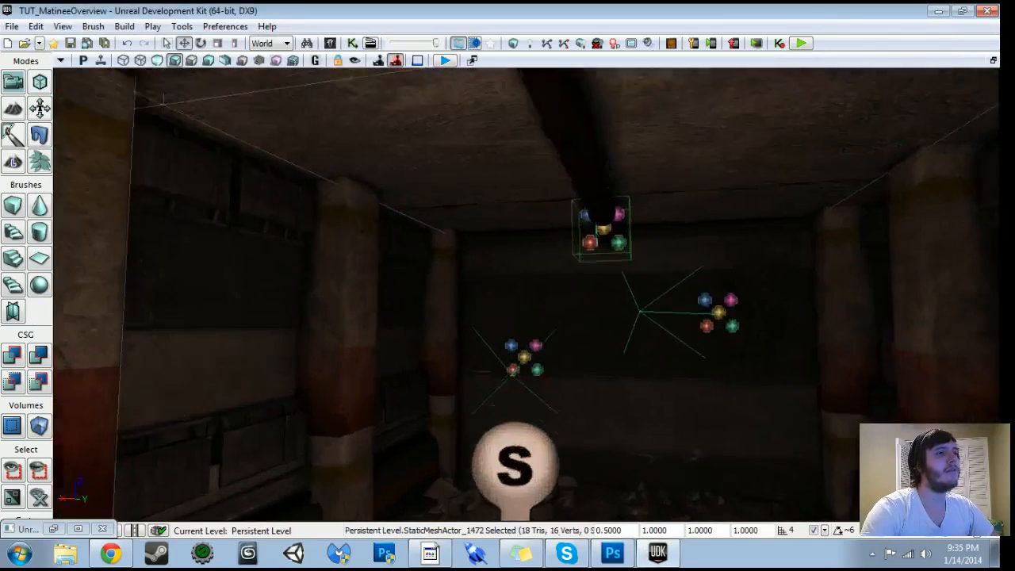
{"action": "left_click", "coordinate": [644, 298]}
{"action": "right_click_drag", "start_coordinate": [644, 298], "coordinate": [634, 262]}
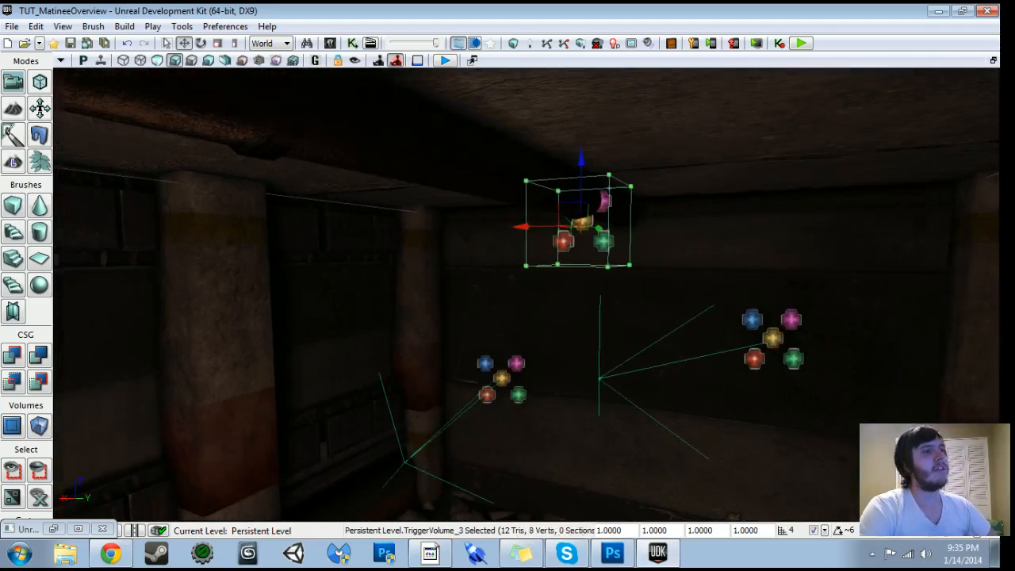
{"action": "left_click", "coordinate": [354, 44]}
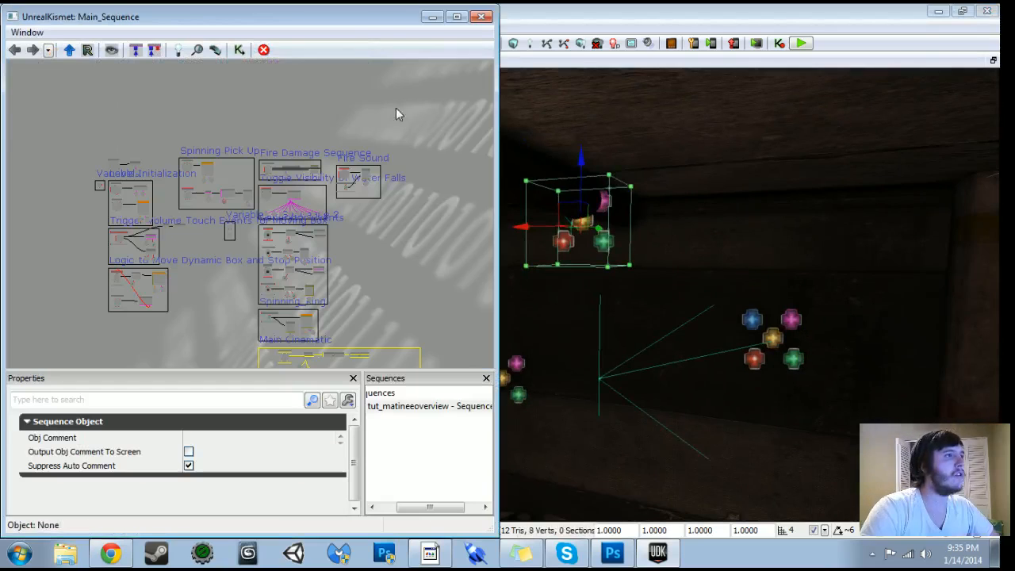
{"action": "left_click_drag", "start_coordinate": [384, 265], "coordinate": [294, 302]}
{"action": "scroll", "coordinate": [553, 148], "scroll_direction": "up", "scroll_amount": 1}
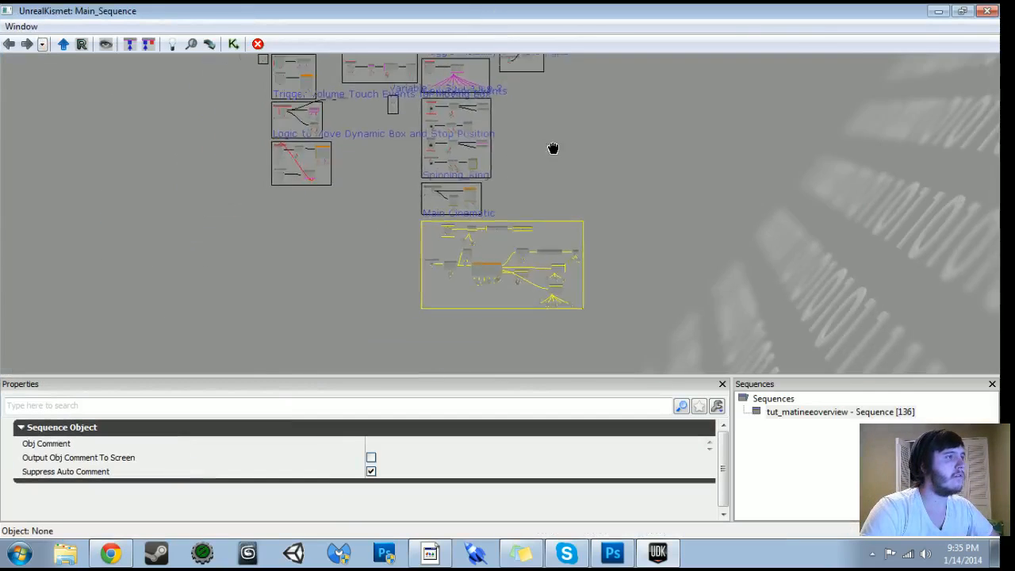
{"action": "scroll", "coordinate": [414, 314], "scroll_direction": "up", "scroll_amount": 1}
{"action": "left_click_drag", "start_coordinate": [415, 314], "coordinate": [640, 371]}
{"action": "scroll", "coordinate": [640, 370], "scroll_direction": "up", "scroll_amount": 1}
{"action": "scroll", "coordinate": [682, 302], "scroll_direction": "up", "scroll_amount": 2}
{"action": "left_click_drag", "start_coordinate": [682, 302], "coordinate": [852, 362]}
{"action": "left_click_drag", "start_coordinate": [159, 159], "coordinate": [411, 203]}
{"action": "right_click", "coordinate": [332, 207]}
{"action": "mouse_move", "coordinate": [370, 191]}
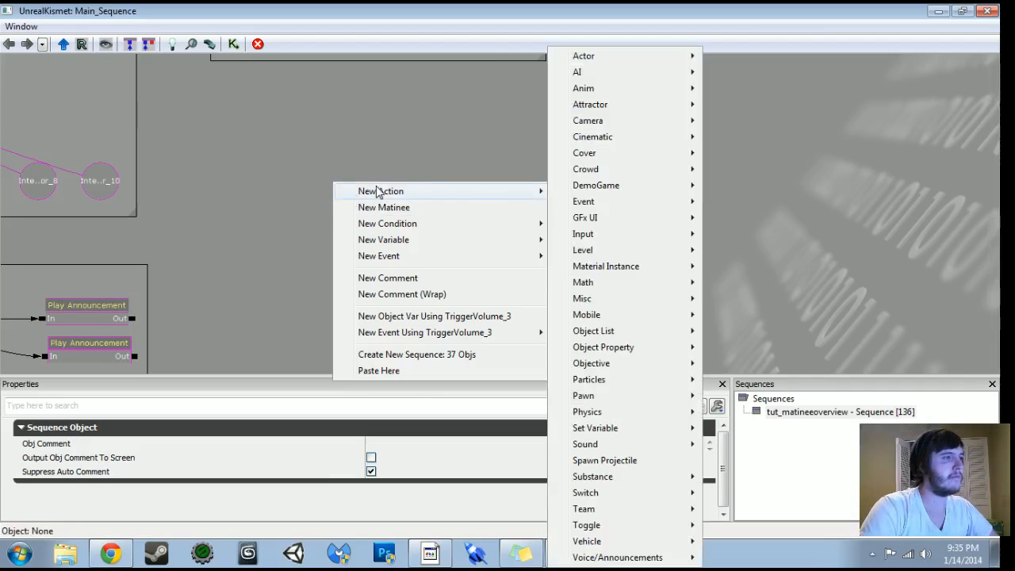
{"action": "mouse_move", "coordinate": [591, 300]}
{"action": "mouse_move", "coordinate": [446, 338]}
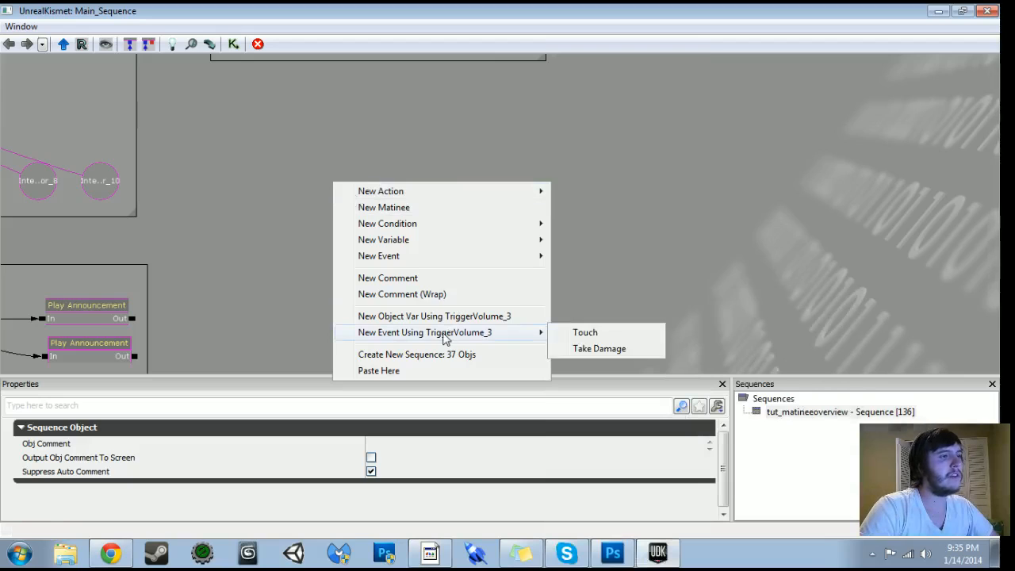
{"action": "left_click", "coordinate": [563, 334]}
{"action": "left_click_drag", "start_coordinate": [380, 248], "coordinate": [343, 217], "text": "ctrl"}
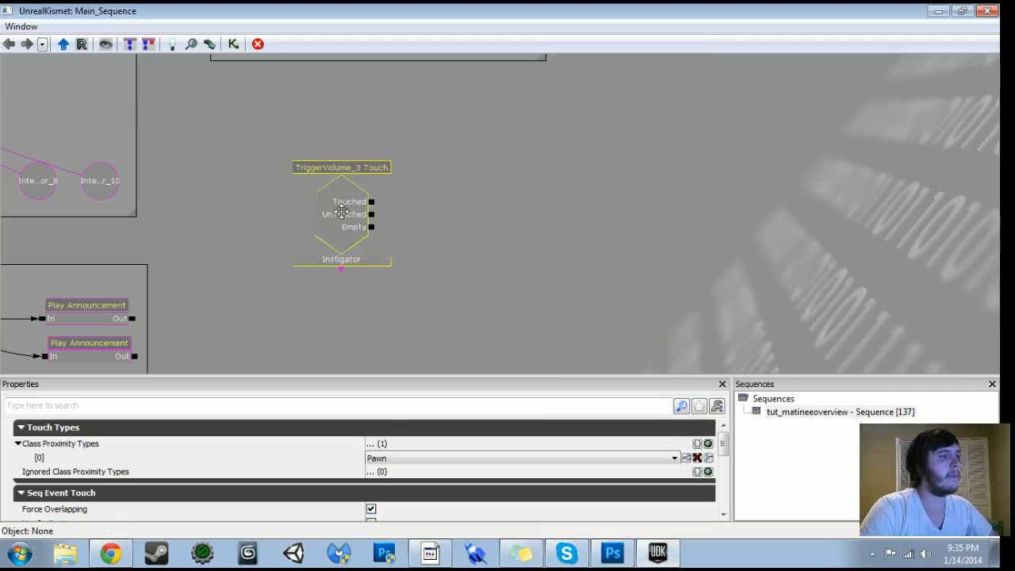
{"action": "left_click_drag", "start_coordinate": [478, 208], "coordinate": [438, 179]}
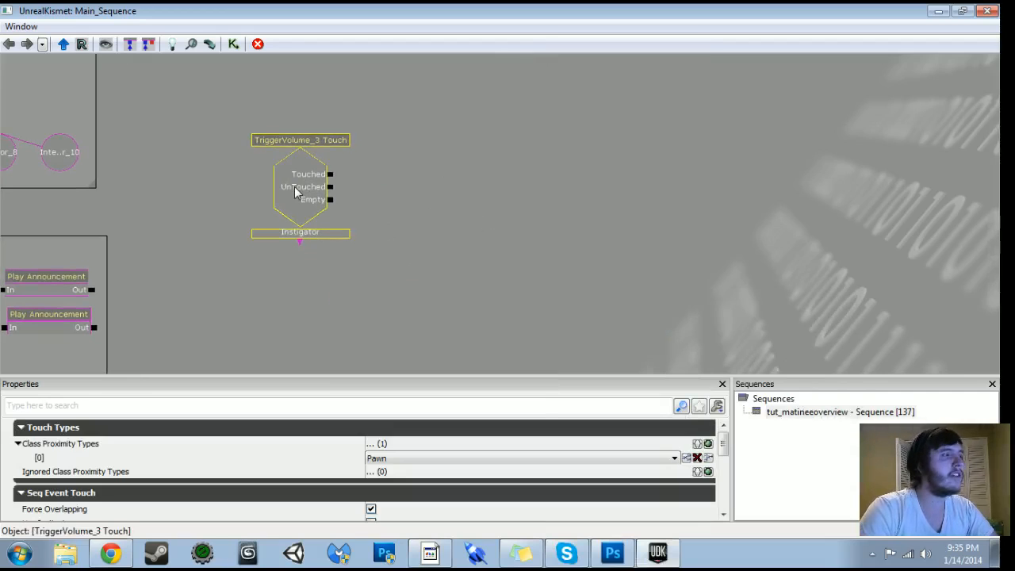
{"action": "key", "text": "Delete"}
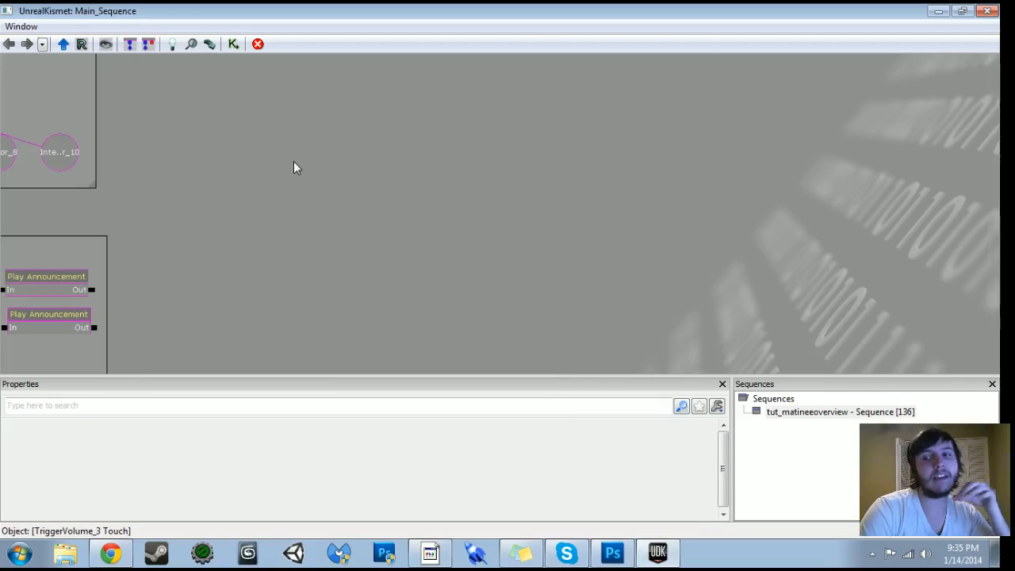
- Add a Take Damage event for TriggerVolume_3 in the empty Kismet area and reposition it
{"action": "right_click", "coordinate": [293, 167]}
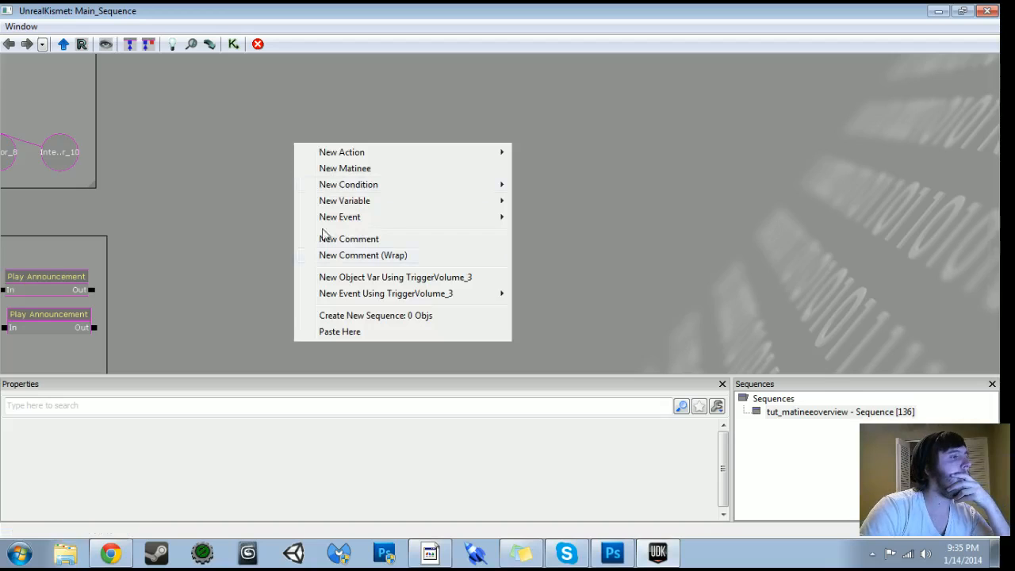
{"action": "mouse_move", "coordinate": [352, 294]}
{"action": "left_click", "coordinate": [567, 310]}
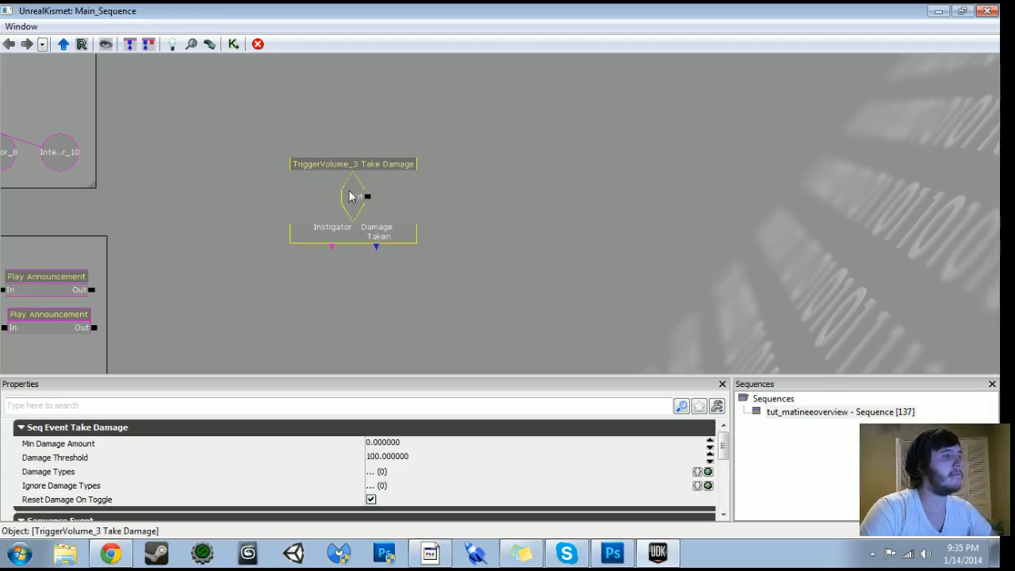
{"action": "left_click_drag", "start_coordinate": [355, 197], "coordinate": [334, 182], "text": "ctrl"}
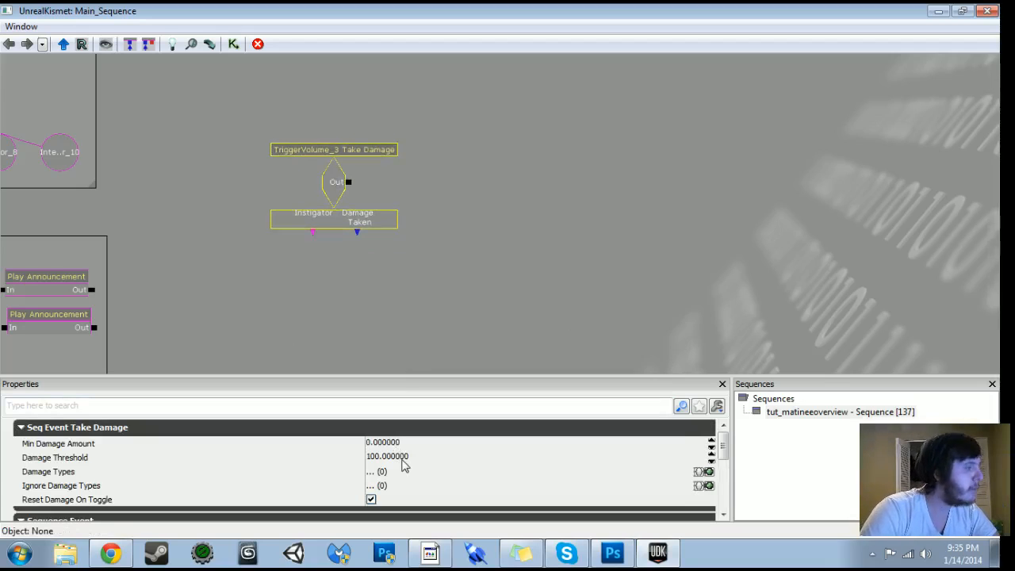
- Set the Take Damage event's Damage Threshold to 0 and add UTDmgType_Rocket as its damage type
{"action": "left_click", "coordinate": [405, 457]}
{"action": "type", "text": "0"}
{"action": "key", "text": "Return"}
{"action": "left_click", "coordinate": [708, 472]}
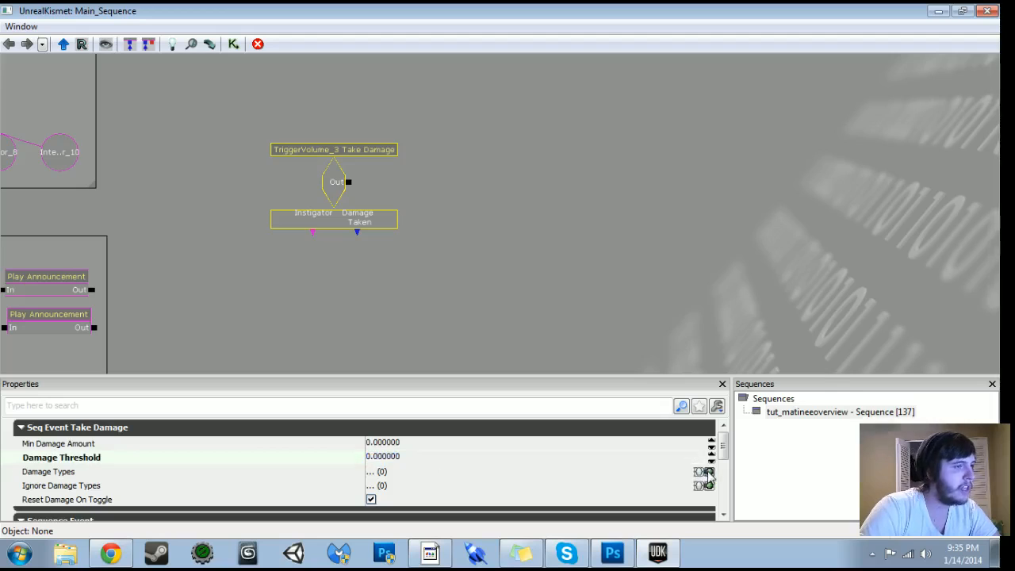
{"action": "left_click", "coordinate": [416, 488]}
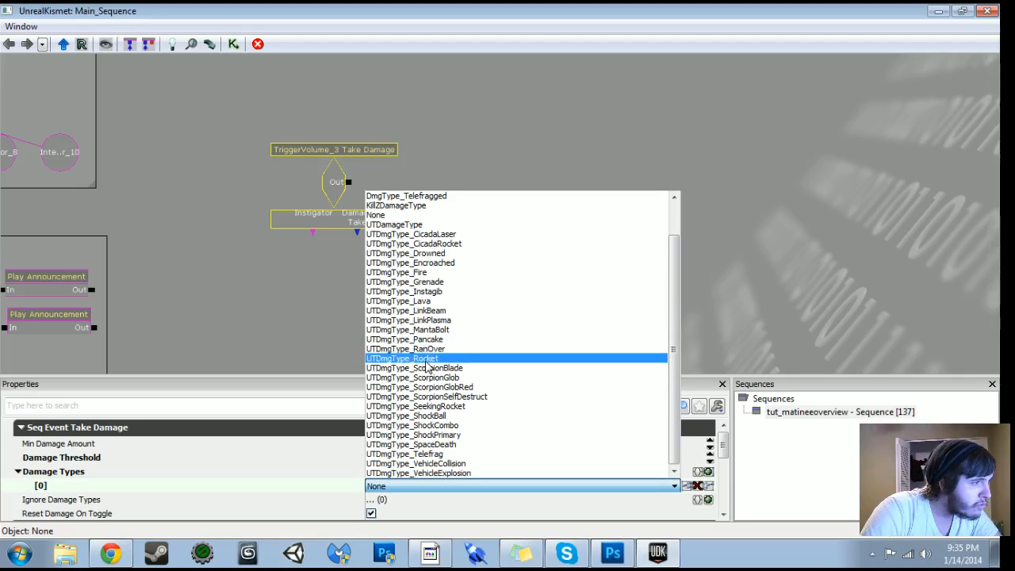
{"action": "left_click", "coordinate": [426, 361]}
- Add a Play Announcement action beside the Take Damage event with the announcement text "Event Fired"
{"action": "left_click_drag", "start_coordinate": [394, 253], "coordinate": [346, 318]}
{"action": "left_click_drag", "start_coordinate": [301, 248], "coordinate": [567, 249]}
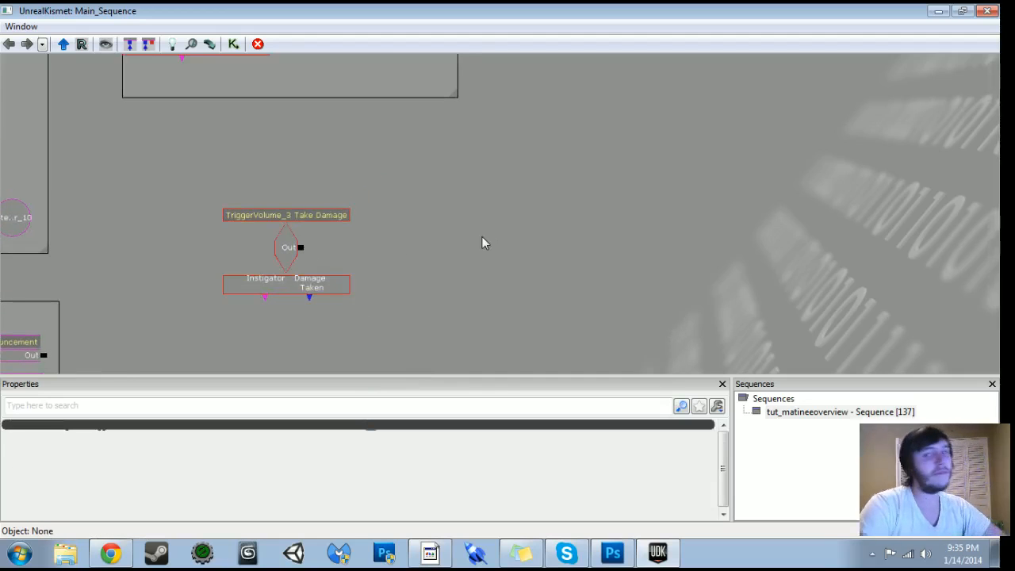
{"action": "right_click", "coordinate": [483, 241]}
{"action": "mouse_move", "coordinate": [514, 228]}
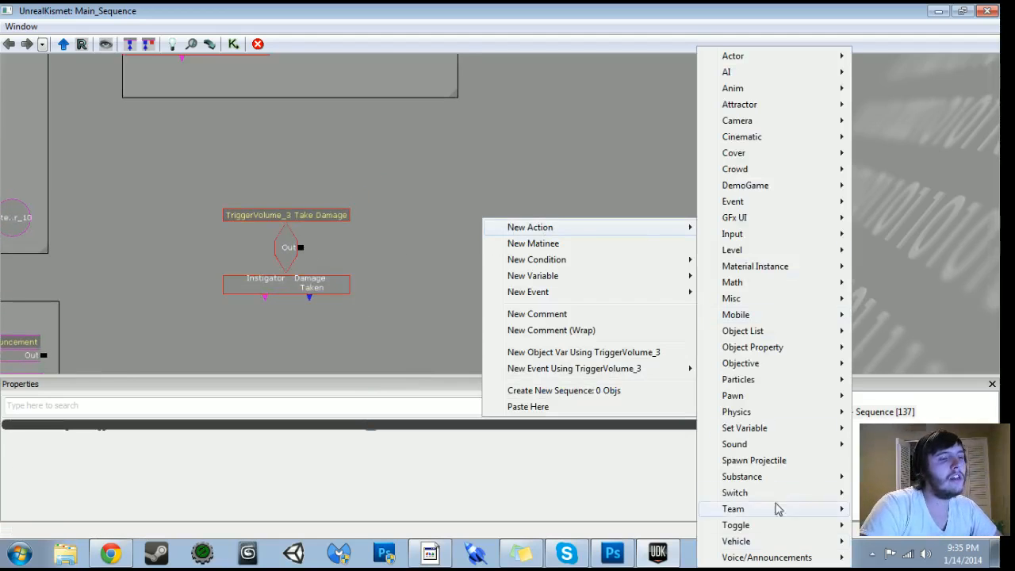
{"action": "mouse_move", "coordinate": [770, 560]}
{"action": "left_click", "coordinate": [616, 524]}
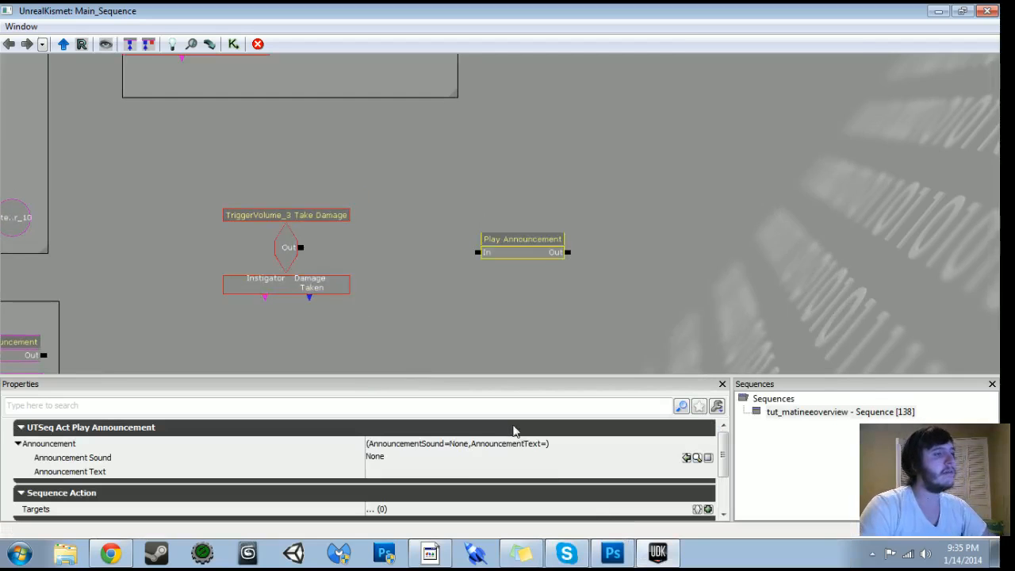
{"action": "left_click", "coordinate": [438, 472]}
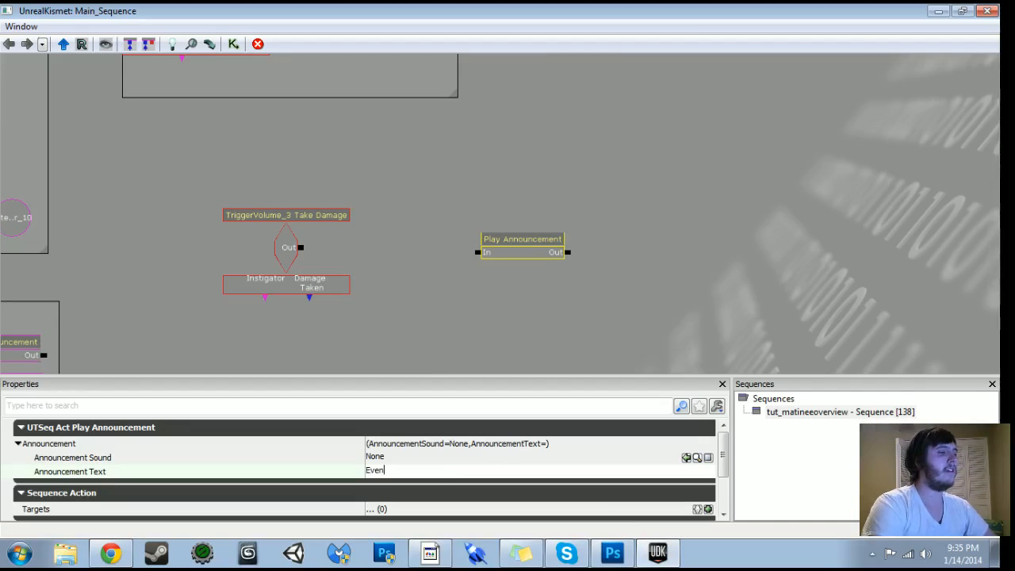
{"action": "type", "text": "Event Fired"}
{"action": "key", "text": "Return"}
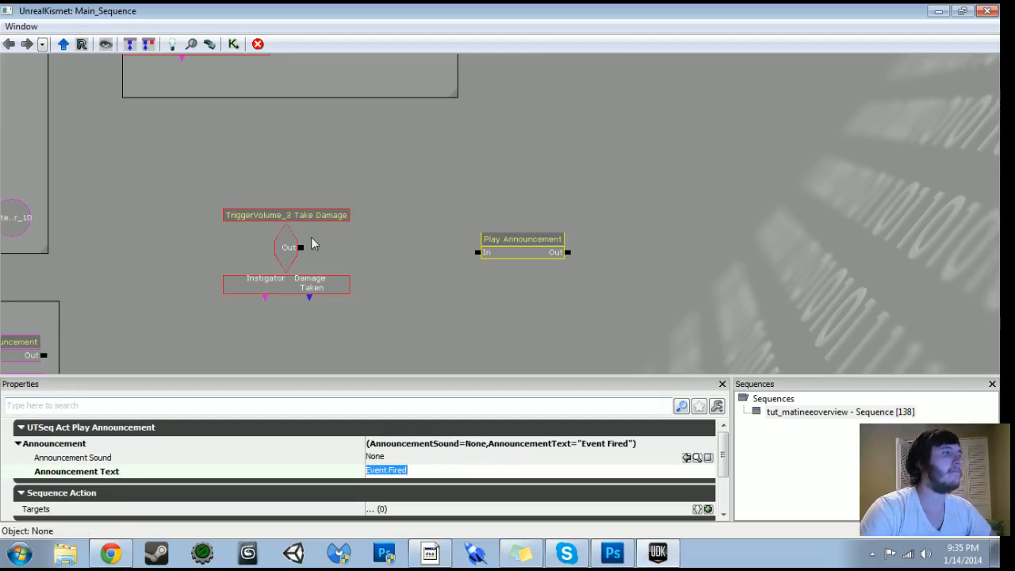
- Link the Take Damage event's Out to the Play Announcement's In and align the two nodes
{"action": "left_click_drag", "start_coordinate": [302, 248], "coordinate": [490, 254]}
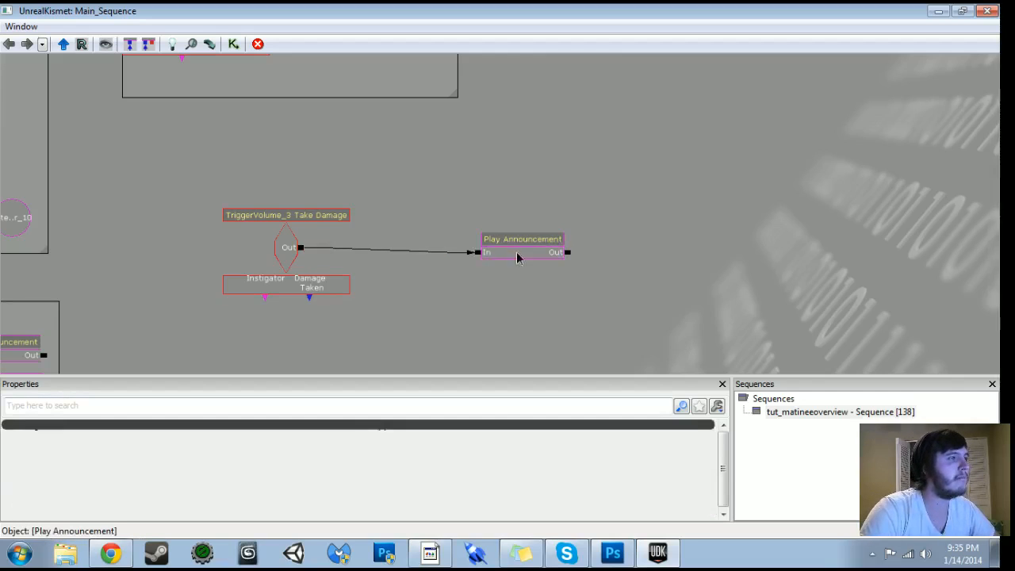
{"action": "left_click", "coordinate": [517, 258]}
{"action": "left_click_drag", "start_coordinate": [523, 256], "coordinate": [522, 247], "text": "ctrl"}
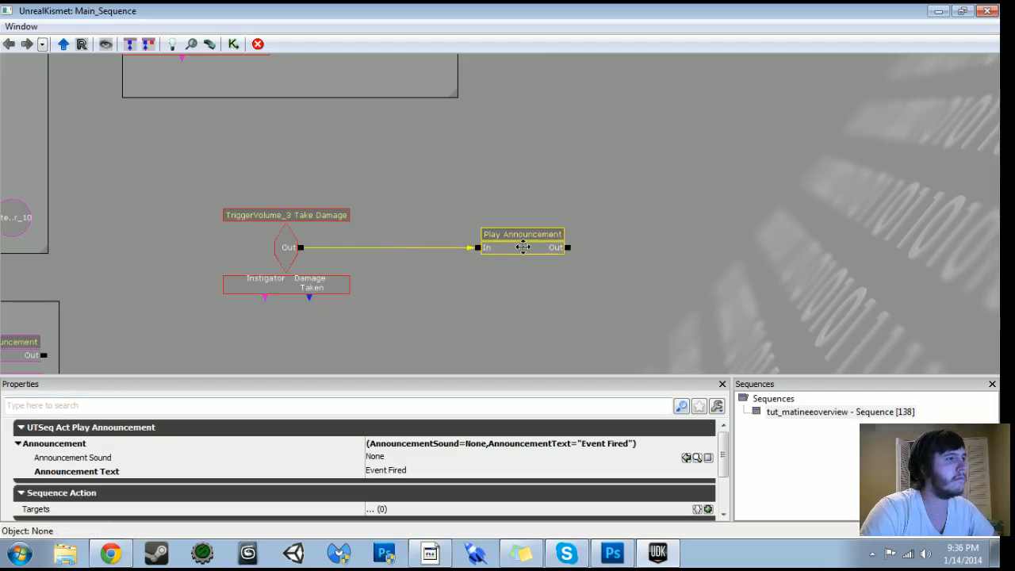
- Play-test from the floor tile near the weapon pickup, firing a rocket at the burning pipe end to test the damage event
{"action": "left_click", "coordinate": [937, 11]}
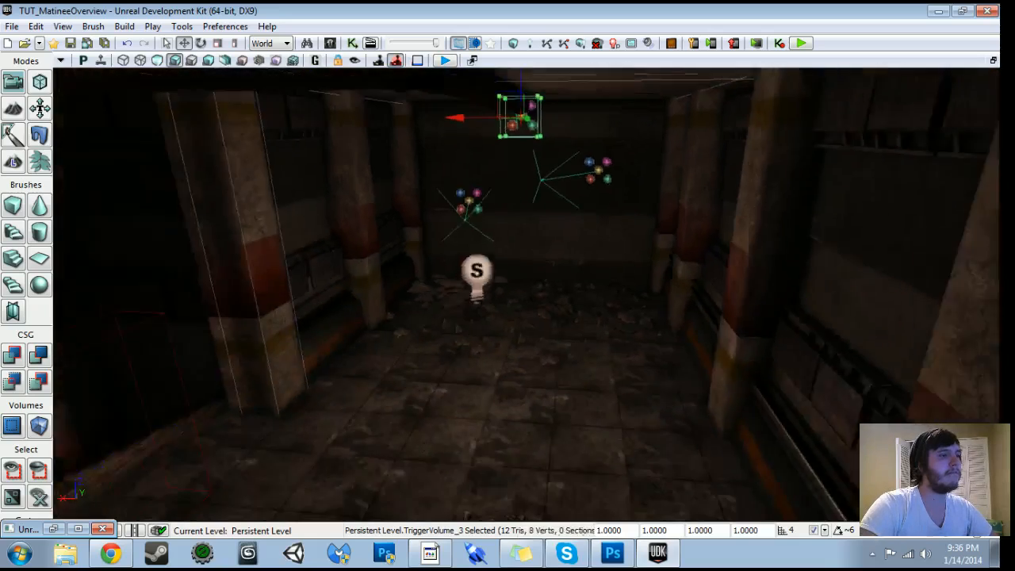
{"action": "right_click_drag", "start_coordinate": [545, 317], "coordinate": [500, 357]}
{"action": "right_click", "coordinate": [546, 478]}
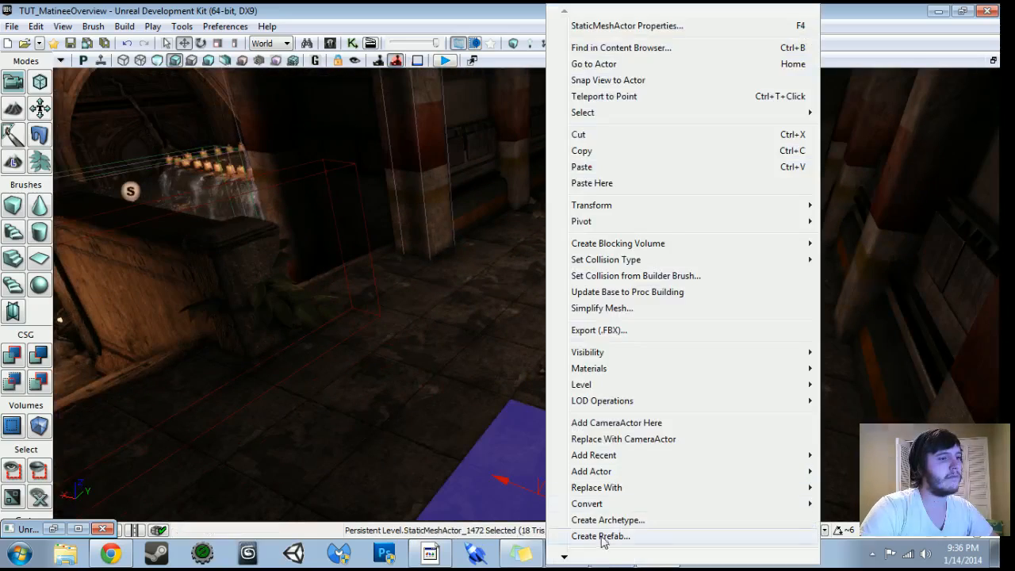
{"action": "mouse_move", "coordinate": [603, 559]}
{"action": "left_click", "coordinate": [601, 536]}
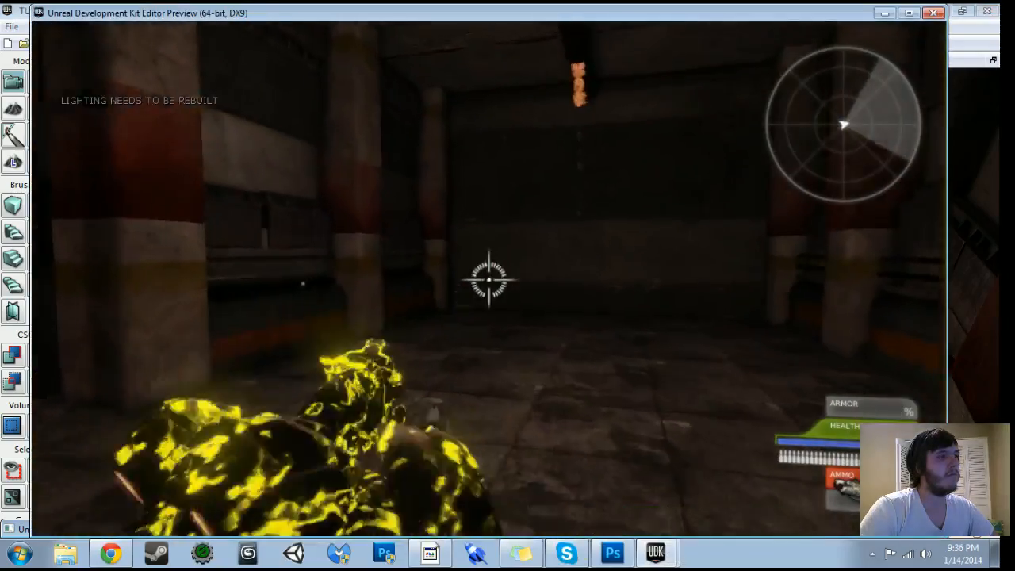
{"action": "left_click", "coordinate": [489, 278]}
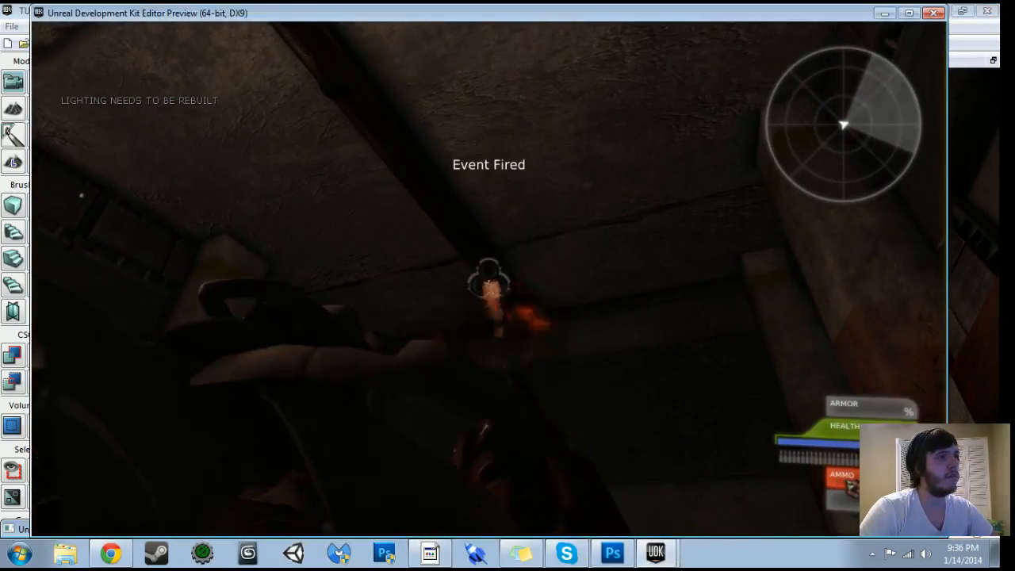
{"action": "key", "text": "Escape"}
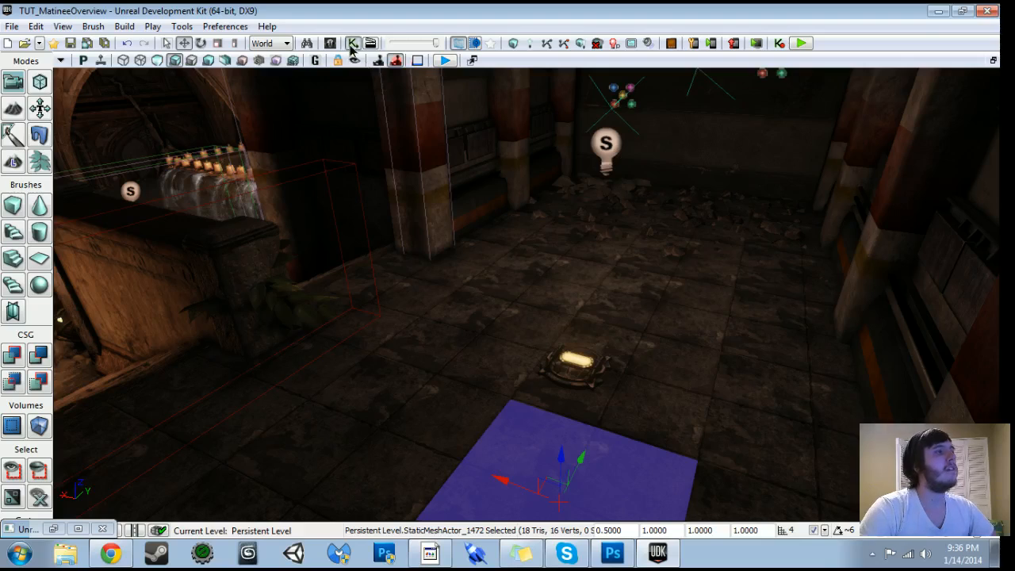
- Delete the Play Announcement action linked to the Take Damage event in Kismet
{"action": "left_click", "coordinate": [353, 45]}
{"action": "key", "text": "Delete"}
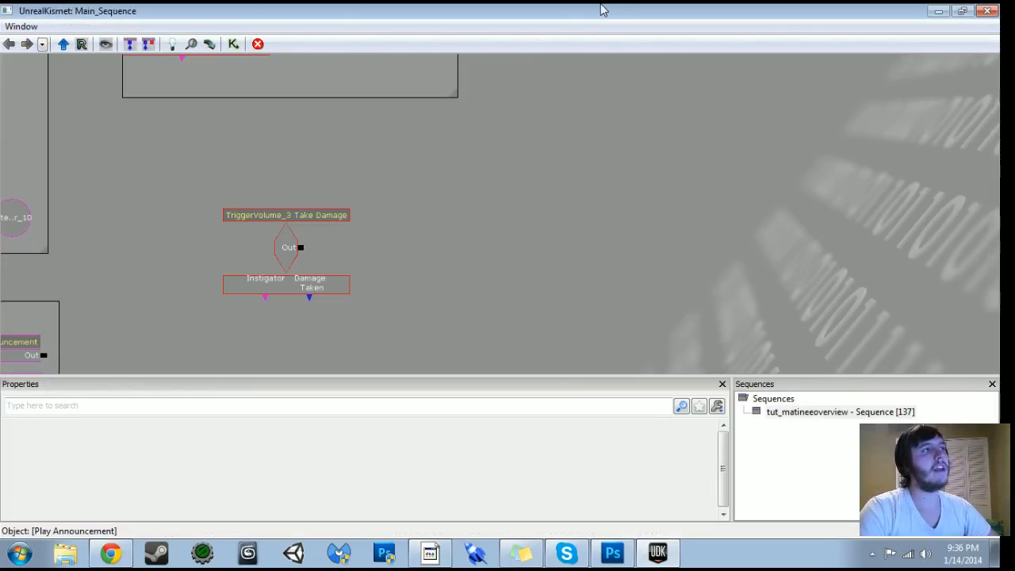
- Show Kismet beside the viewport, select the two emitters near the pipe, and check their properties
{"action": "key", "text": "super+Left"}
{"action": "right_click_drag", "start_coordinate": [634, 301], "coordinate": [594, 293]}
{"action": "left_click", "coordinate": [573, 286]}
{"action": "left_click", "coordinate": [814, 239], "text": "ctrl"}
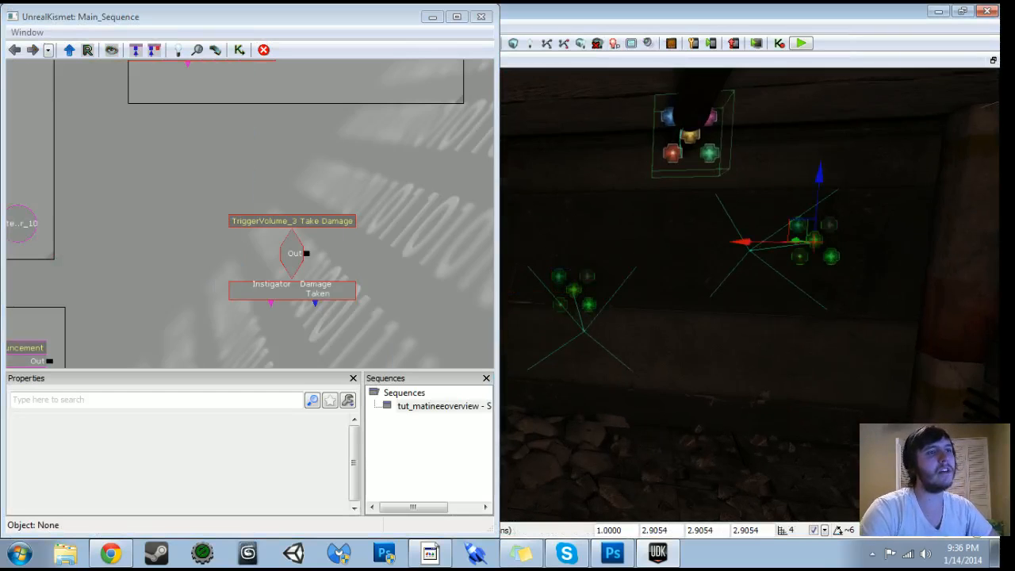
{"action": "key", "text": "F4"}
{"action": "left_click", "coordinate": [557, 50]}
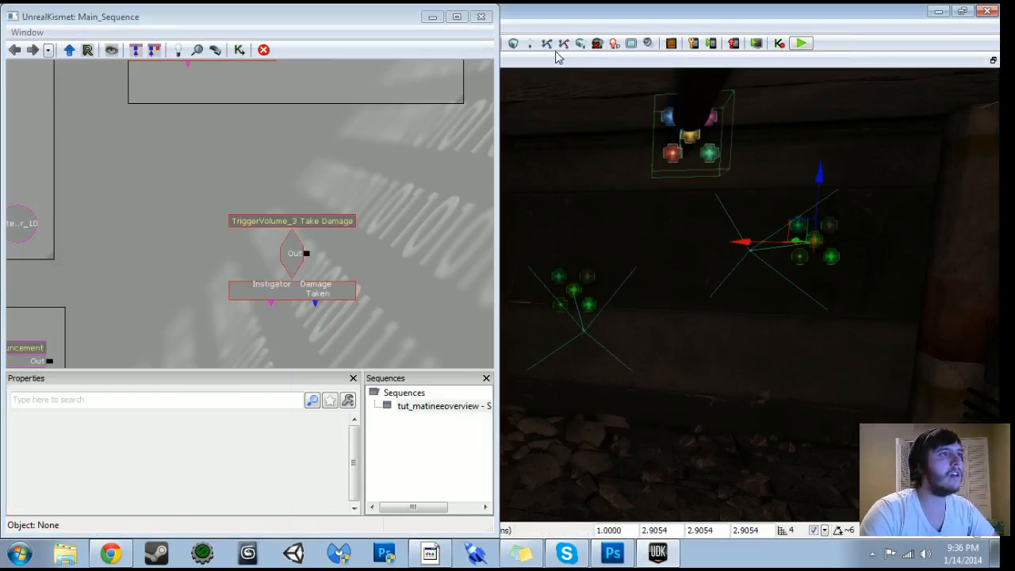
- Locate the lower emitter's particle system in the Content Browser, preview P_FX_VehicleDeathExplosion in Cascade, and close the editor
{"action": "left_click", "coordinate": [574, 279]}
{"action": "left_click", "coordinate": [574, 289]}
{"action": "key", "text": "ctrl+b"}
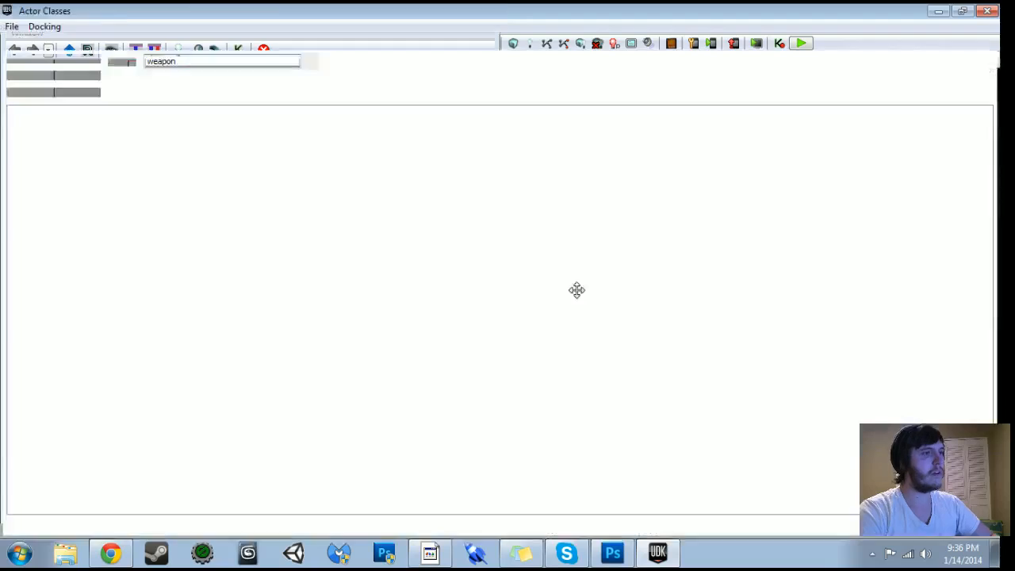
{"action": "double_click", "coordinate": [328, 285]}
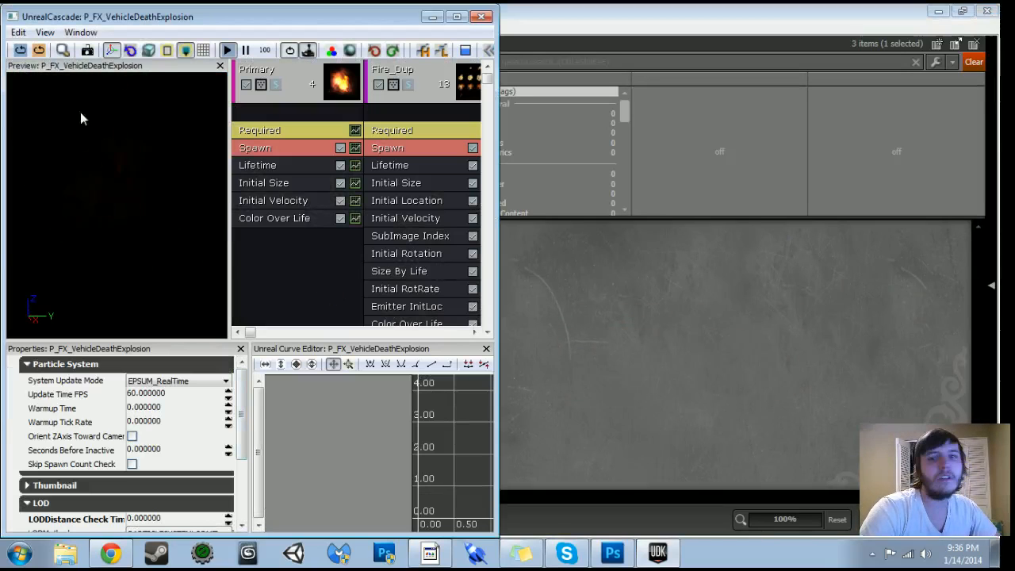
{"action": "left_click", "coordinate": [481, 18]}
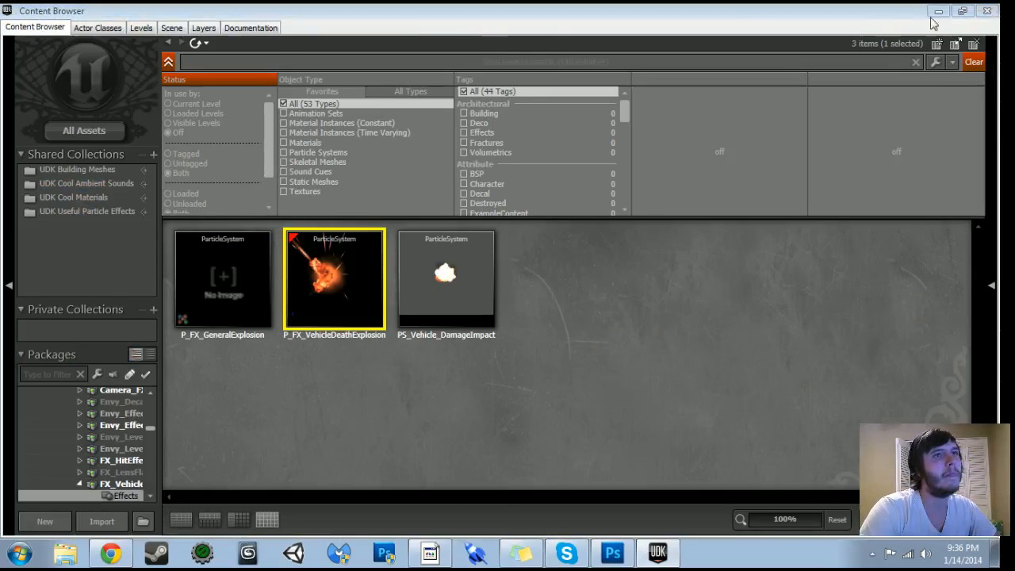
- Locate the upper emitter's particle system in the Content Browser, preview P_FX_GeneralExplosion in Cascade, and return to the viewport
{"action": "left_click", "coordinate": [990, 11]}
{"action": "left_click", "coordinate": [815, 240]}
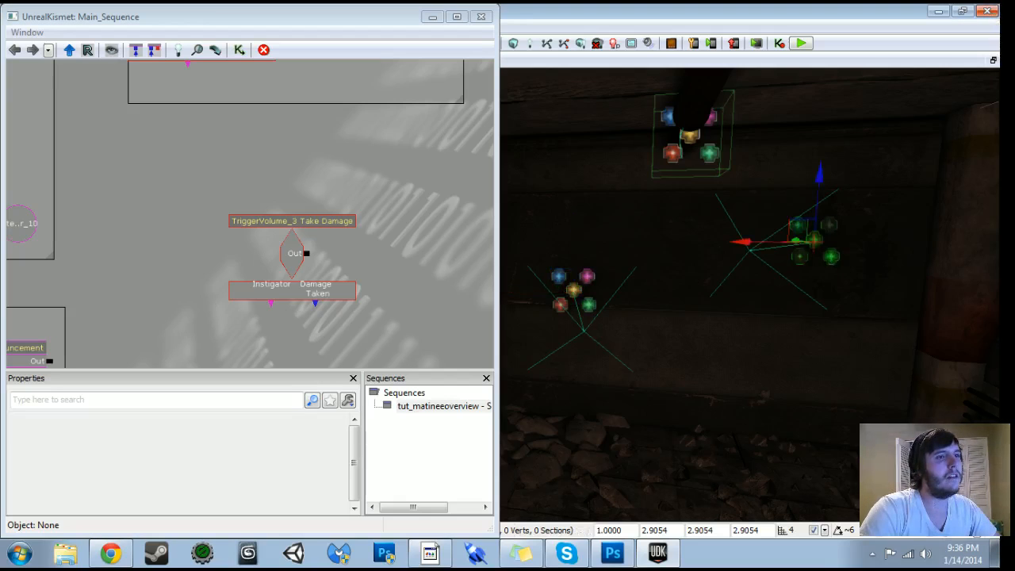
{"action": "key", "text": "ctrl+b"}
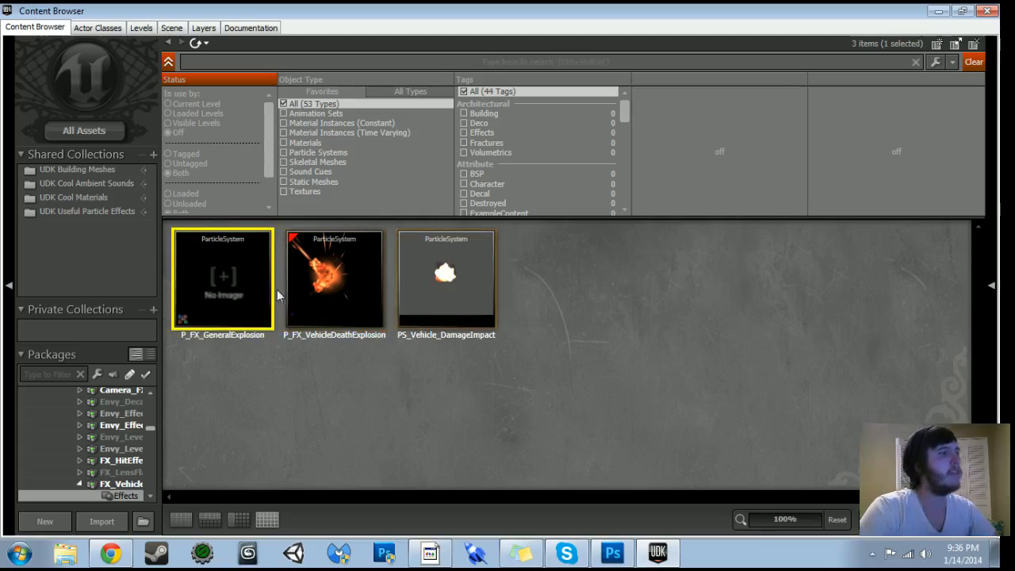
{"action": "double_click", "coordinate": [243, 294]}
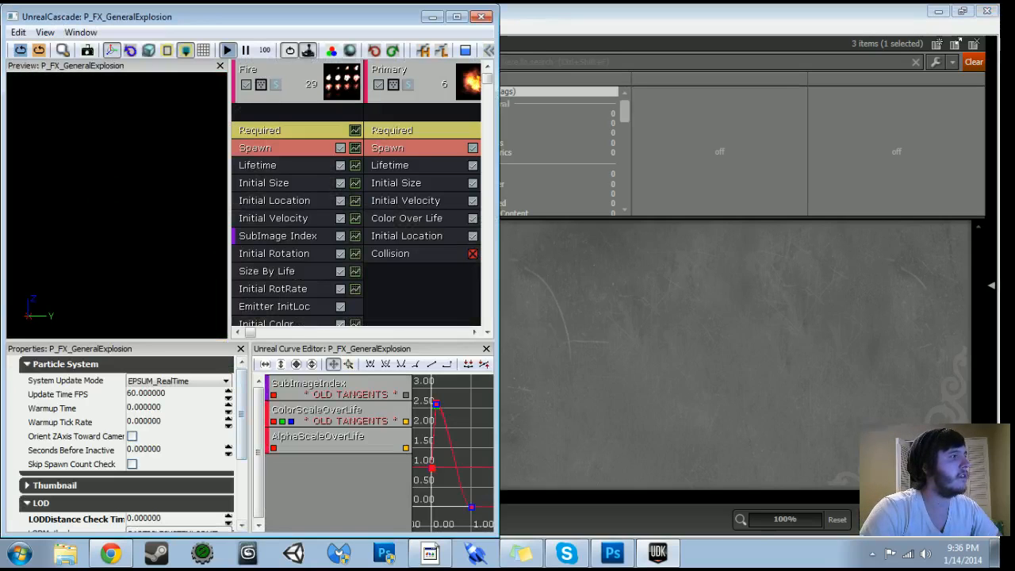
{"action": "left_click", "coordinate": [481, 16]}
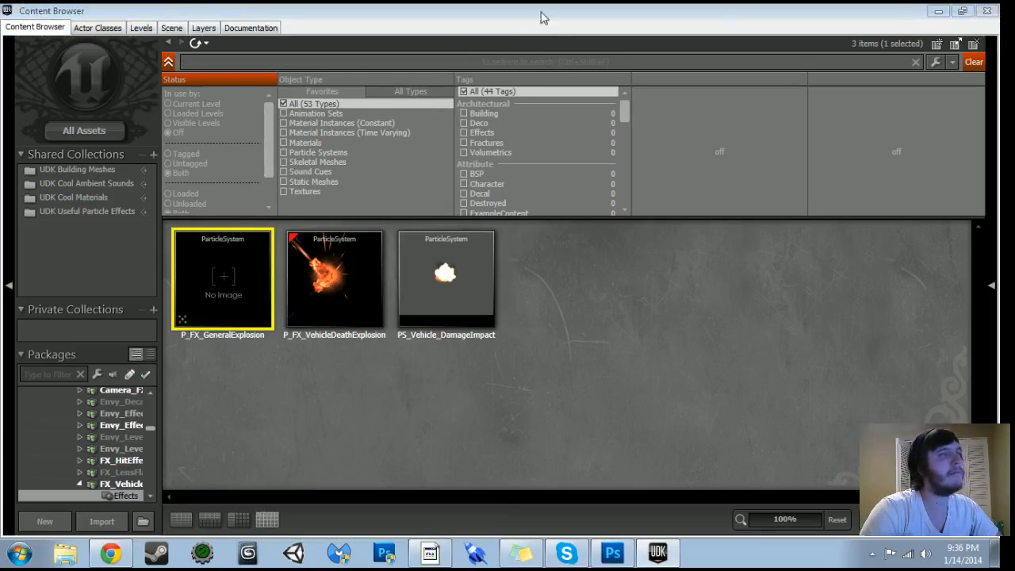
{"action": "left_click", "coordinate": [987, 12]}
- Select both explosion emitters below the pipe and set their X, Y and Z scale to 1
{"action": "left_click", "coordinate": [622, 302]}
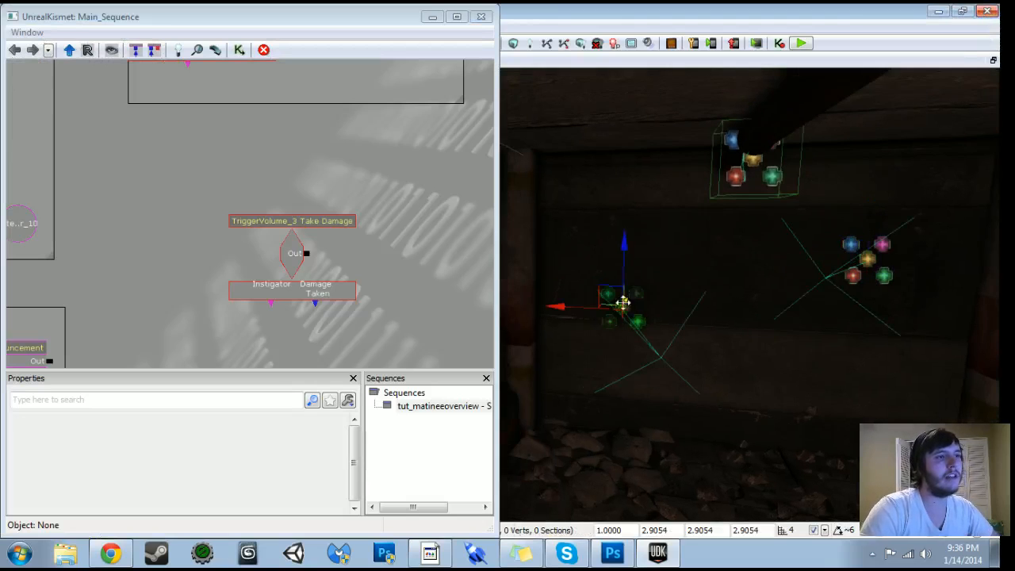
{"action": "left_click", "coordinate": [866, 259], "text": "ctrl"}
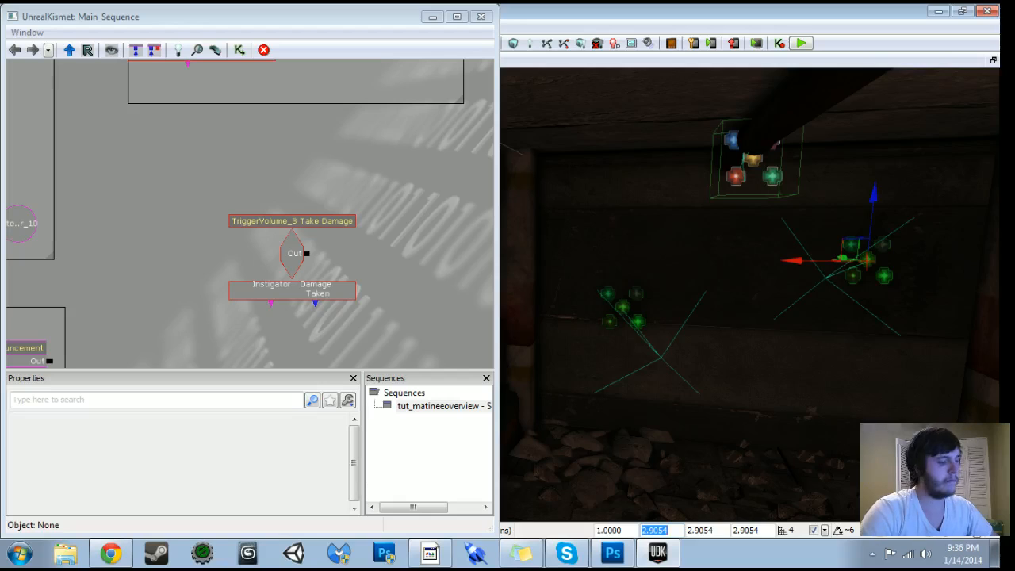
{"action": "key", "text": "Return"}
{"action": "type", "text": "1"}
{"action": "key", "text": "Return"}
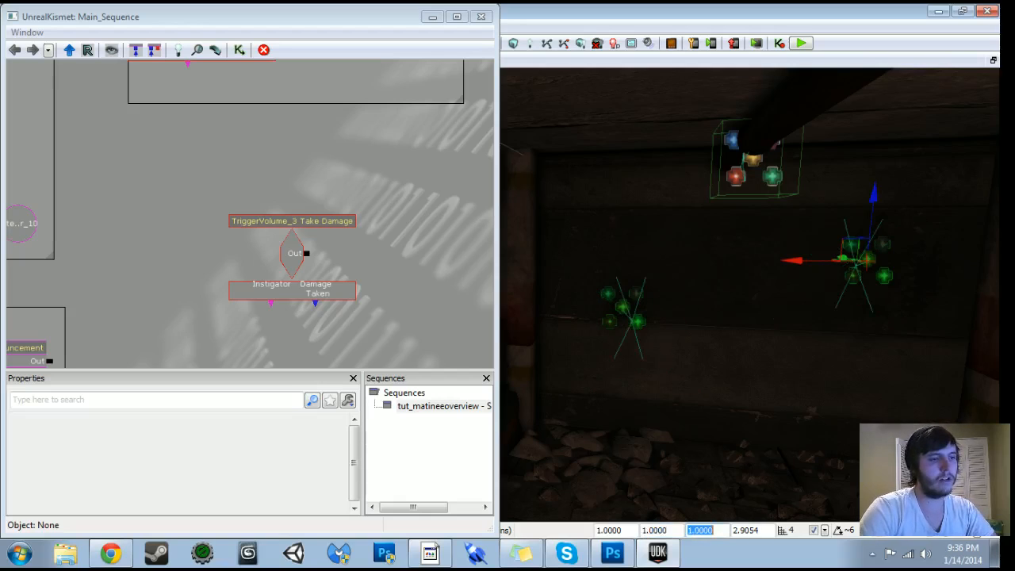
{"action": "key", "text": "Return"}
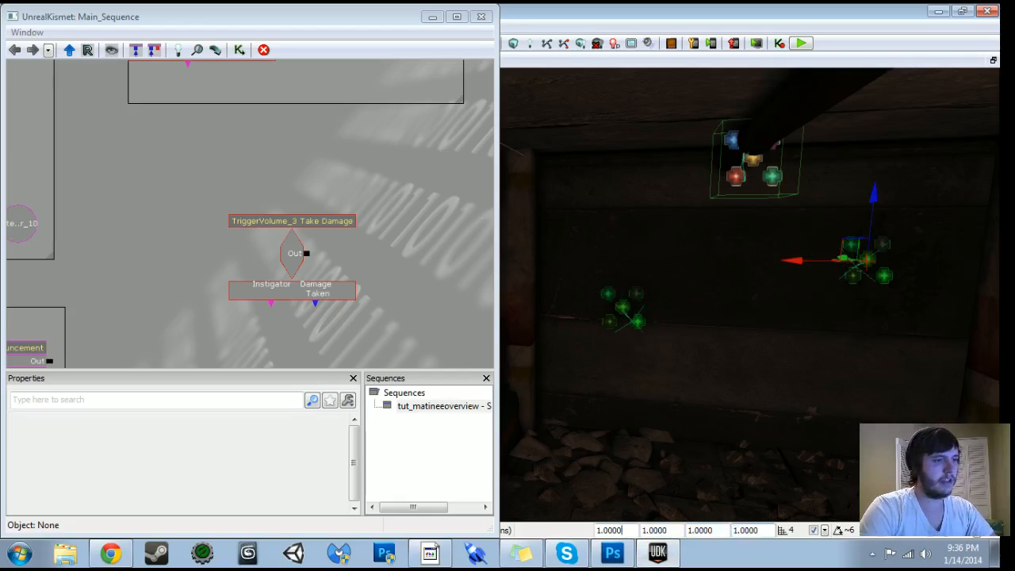
- Set the overall draw scale of the two selected explosion emitters to 3.5 after trying 4 and 3
{"action": "type", "text": "4"}
{"action": "key", "text": "Return"}
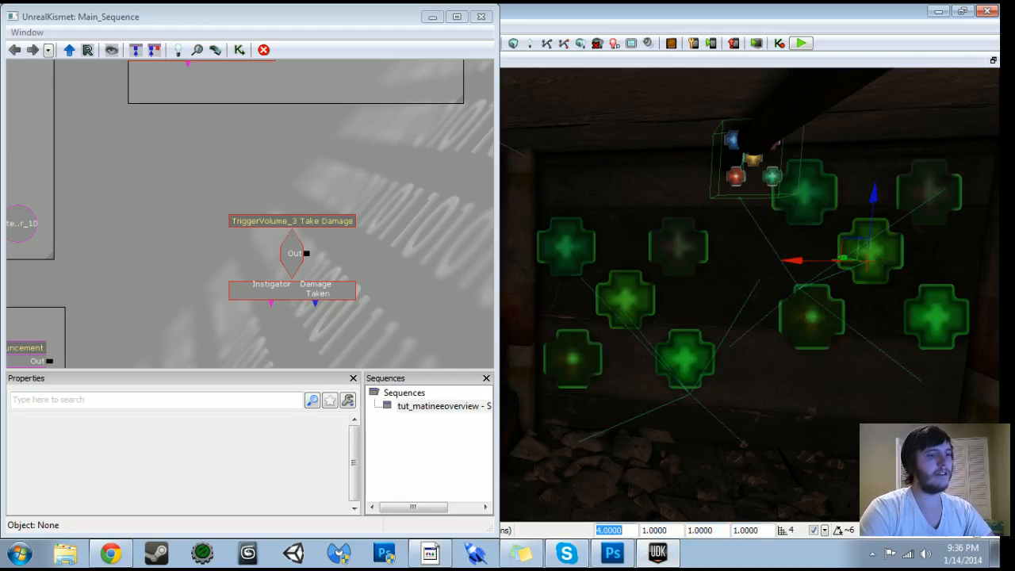
{"action": "type", "text": "3"}
{"action": "key", "text": "Return"}
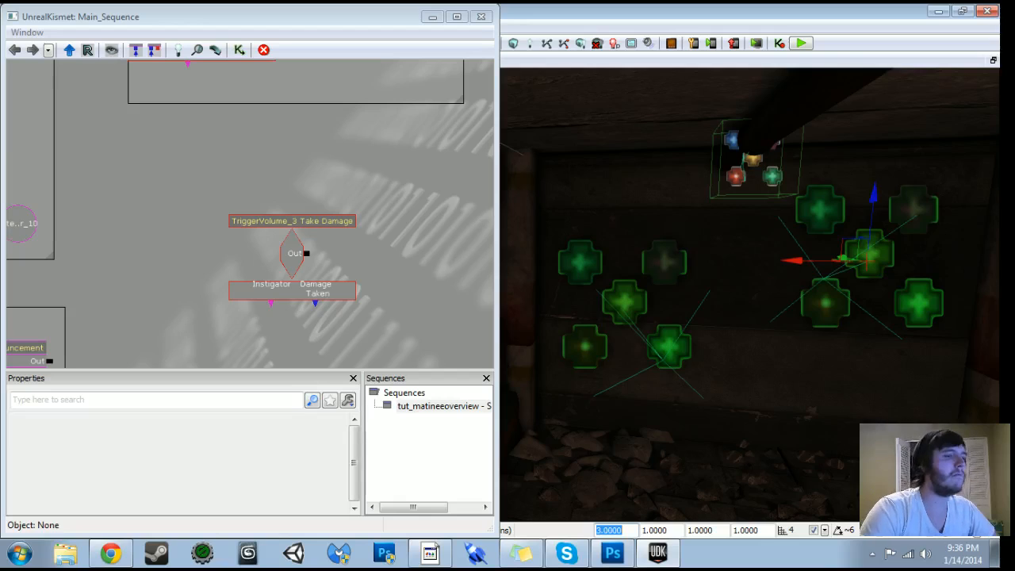
{"action": "type", "text": "3.5"}
{"action": "key", "text": "Return"}
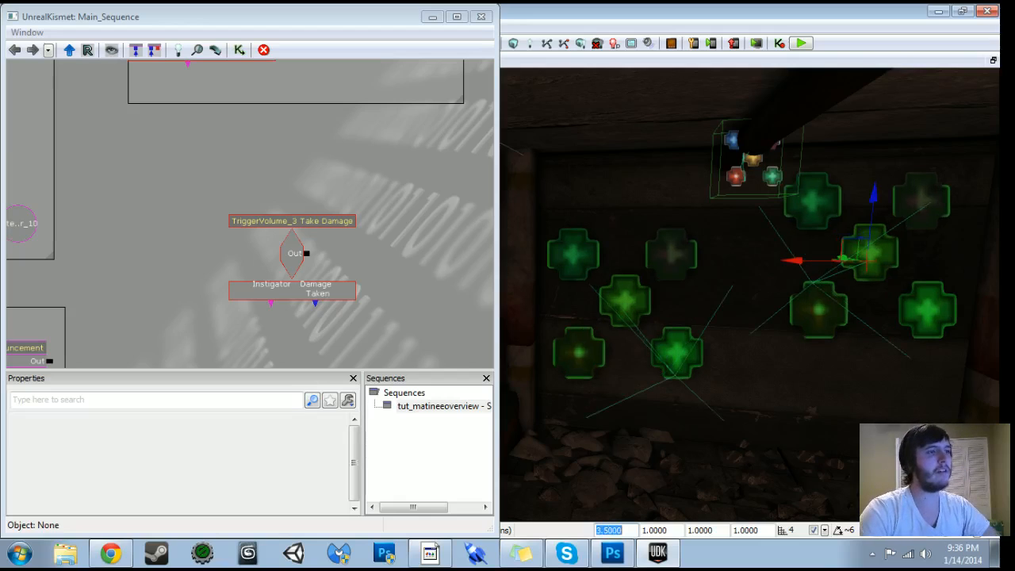
- Add a Toggle action in Kismet, link the Take Damage event's output to Turn On, and align it with the event
{"action": "left_click_drag", "start_coordinate": [428, 254], "coordinate": [222, 227]}
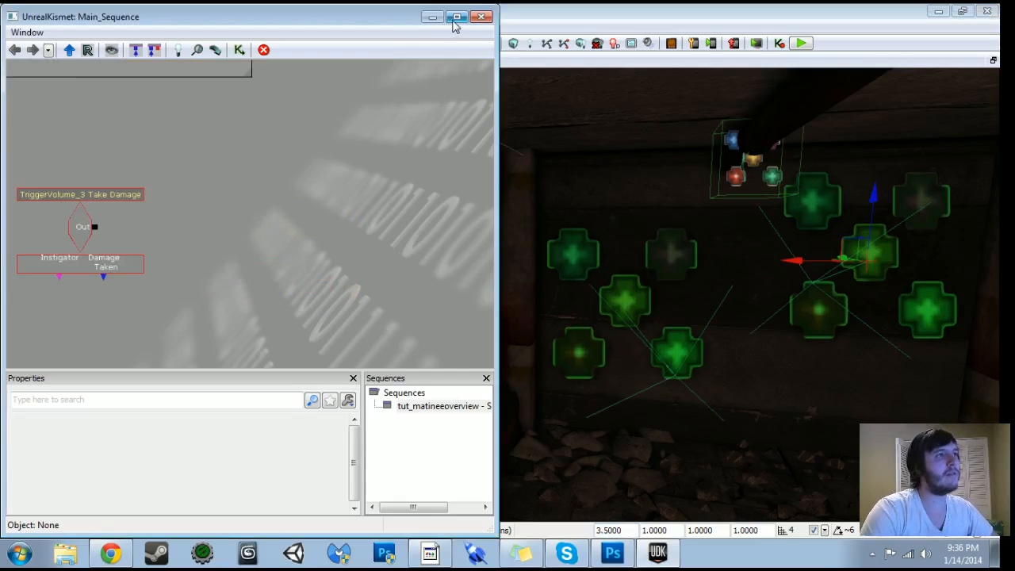
{"action": "left_click", "coordinate": [457, 16]}
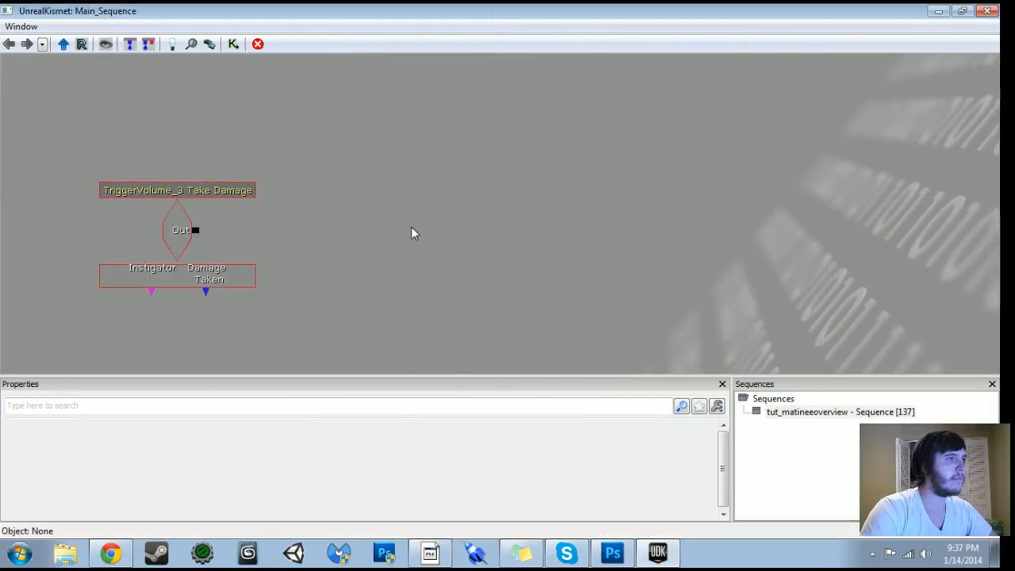
{"action": "right_click", "coordinate": [412, 232]}
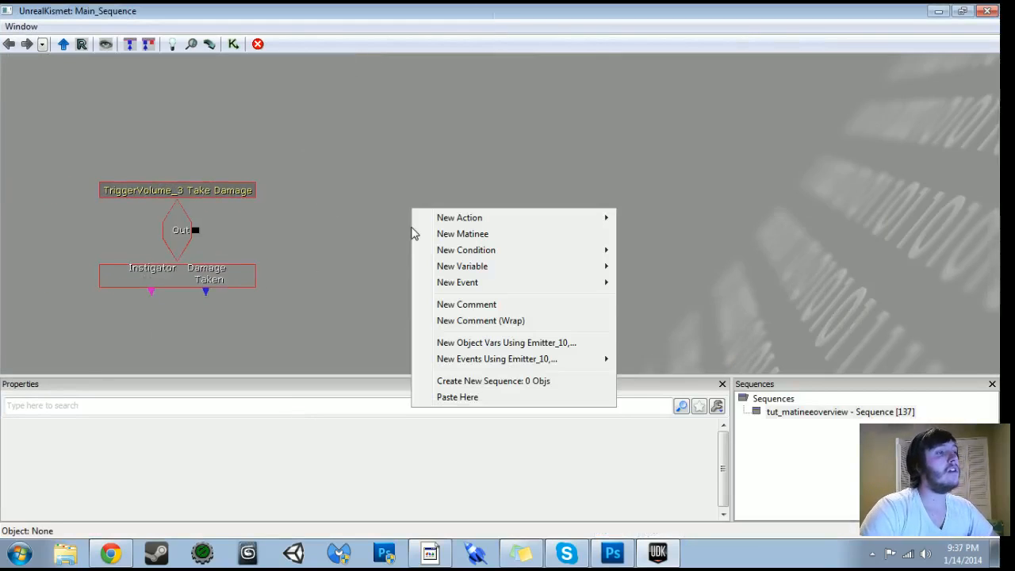
{"action": "mouse_move", "coordinate": [421, 220]}
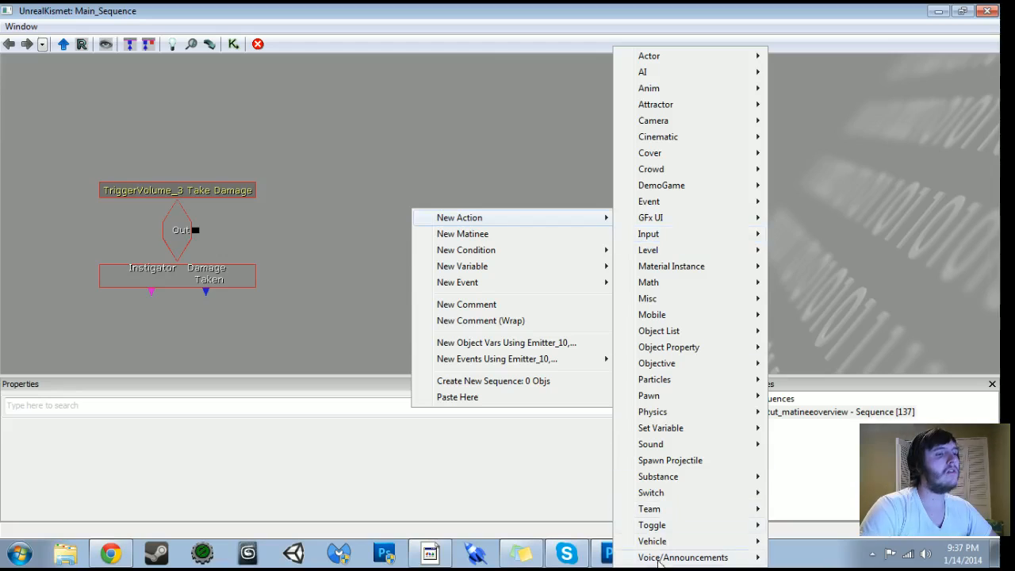
{"action": "mouse_move", "coordinate": [655, 530]}
{"action": "left_click", "coordinate": [803, 445]}
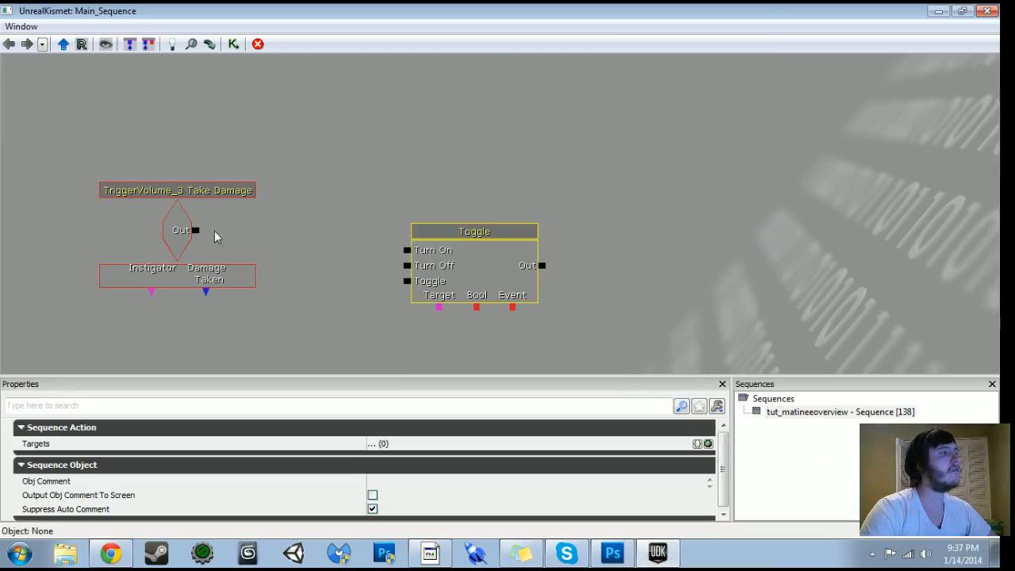
{"action": "left_click_drag", "start_coordinate": [196, 230], "coordinate": [407, 250]}
{"action": "left_click_drag", "start_coordinate": [468, 280], "coordinate": [382, 253]}
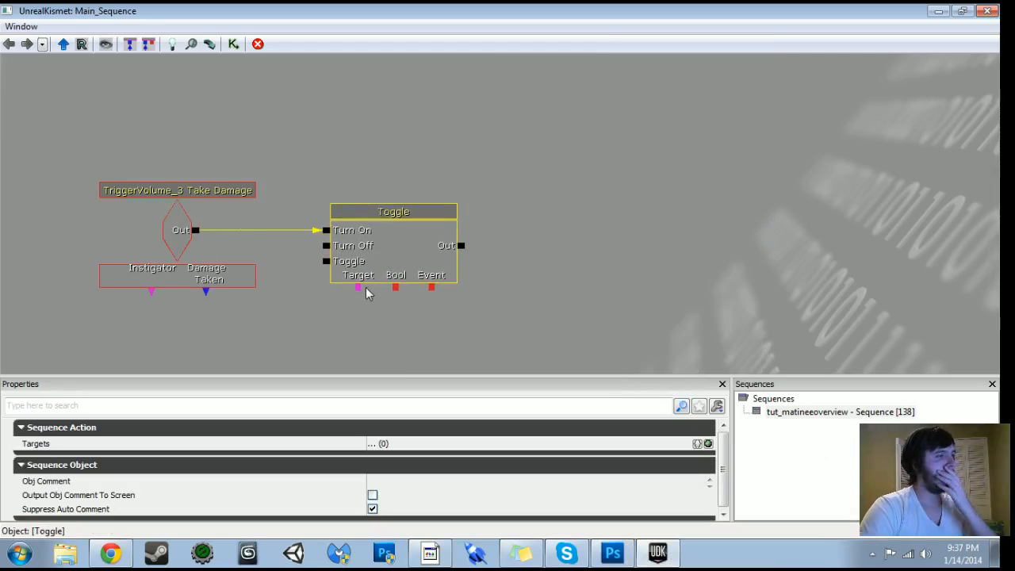
- Add the two selected emitters as object variables on the Toggle action's Target and place them beneath it
{"action": "right_click", "coordinate": [357, 289]}
{"action": "left_click", "coordinate": [397, 294]}
{"action": "left_click_drag", "start_coordinate": [365, 320], "coordinate": [331, 357]}
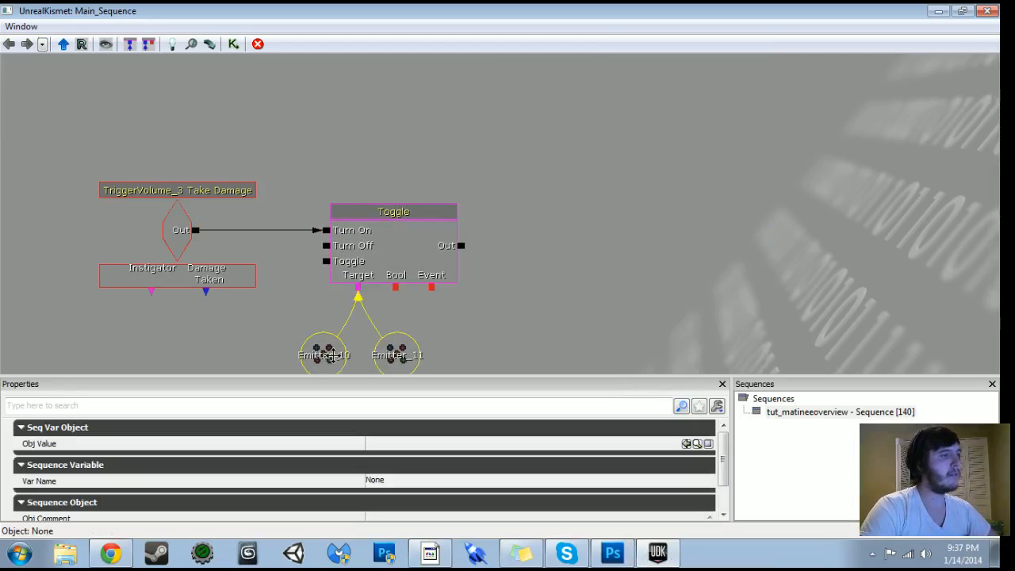
- Play-test from the floor tile near the weapon pickup, firing at the pipe end to test the explosion emitters
{"action": "left_click", "coordinate": [938, 11]}
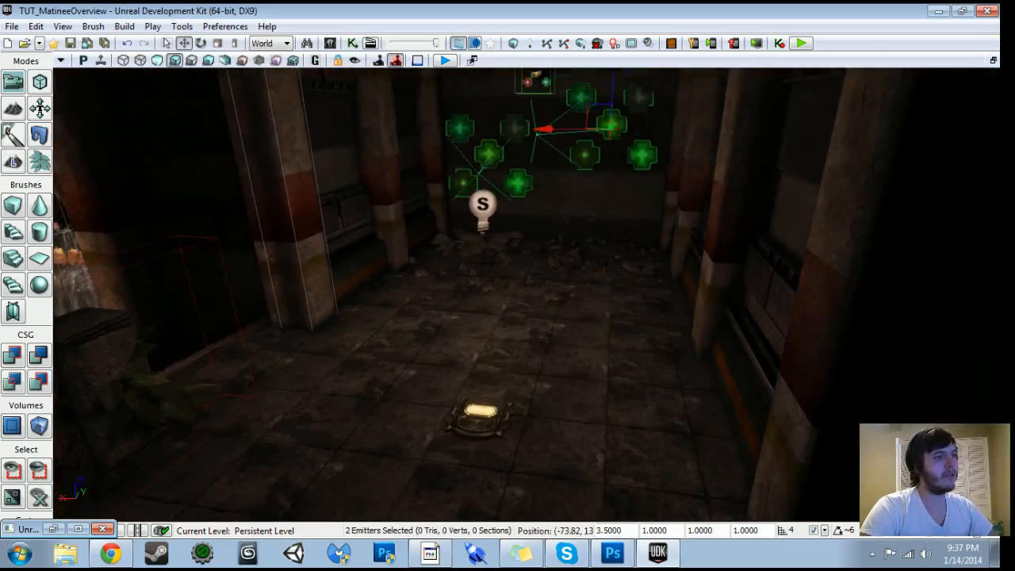
{"action": "left_click", "coordinate": [591, 463]}
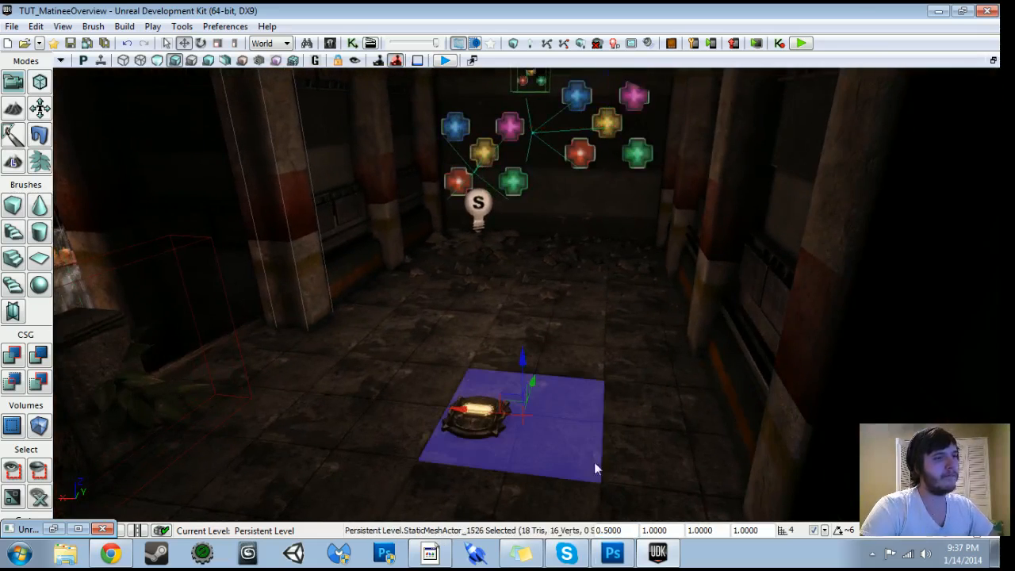
{"action": "right_click", "coordinate": [594, 461]}
{"action": "left_click", "coordinate": [661, 537]}
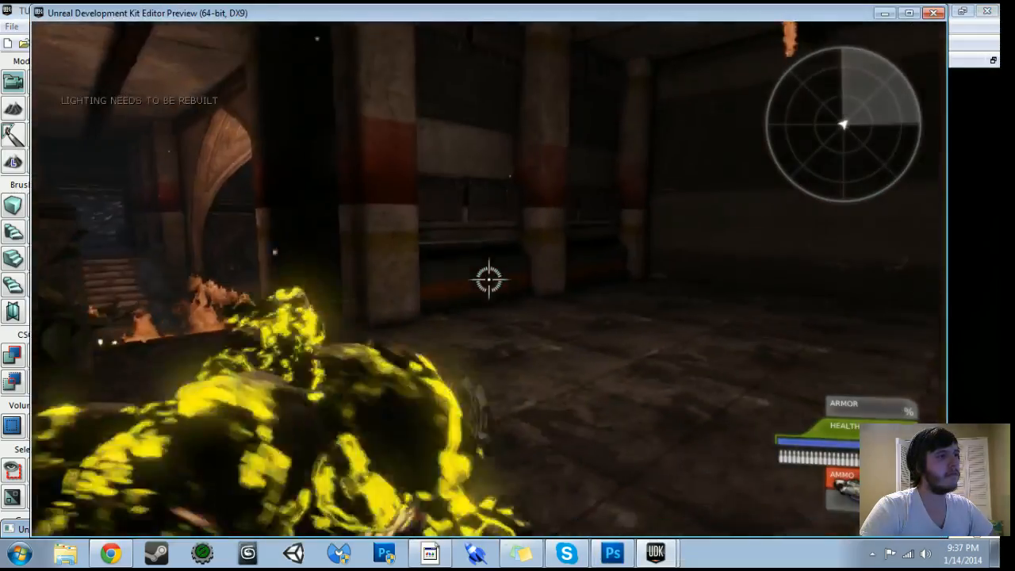
{"action": "left_click", "coordinate": [488, 281]}
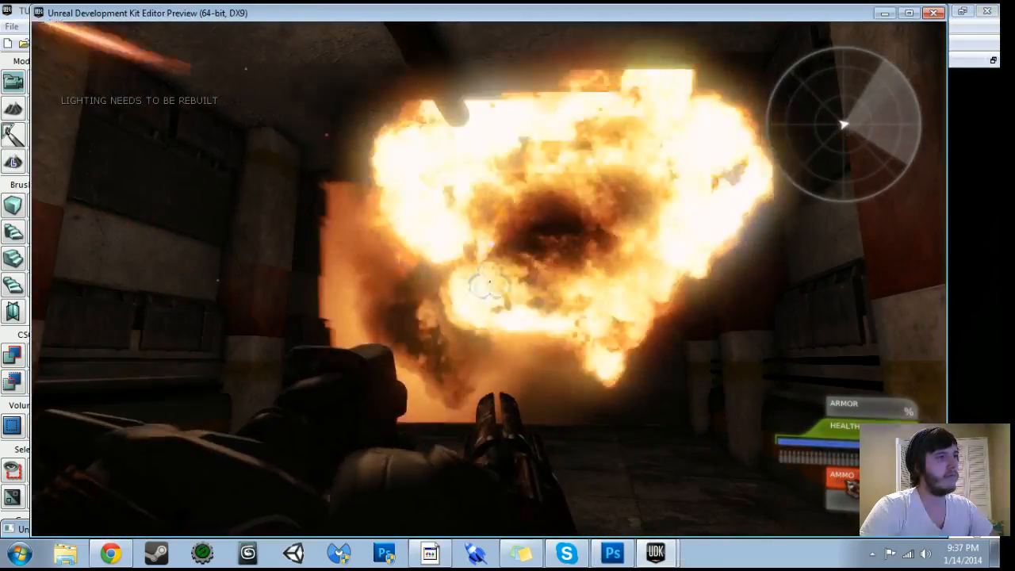
{"action": "key", "text": "Escape"}
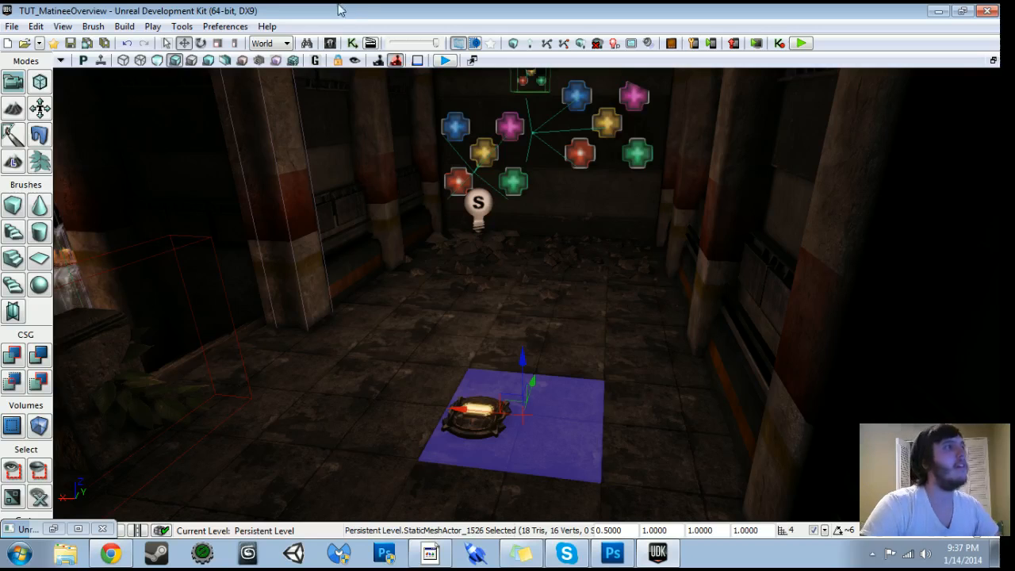
- Show Kismet beside the viewport and select the four rubble InterpActors on the floor in front of the end wall
{"action": "left_click", "coordinate": [351, 45]}
{"action": "left_click_drag", "start_coordinate": [592, 7], "coordinate": [3, 200]}
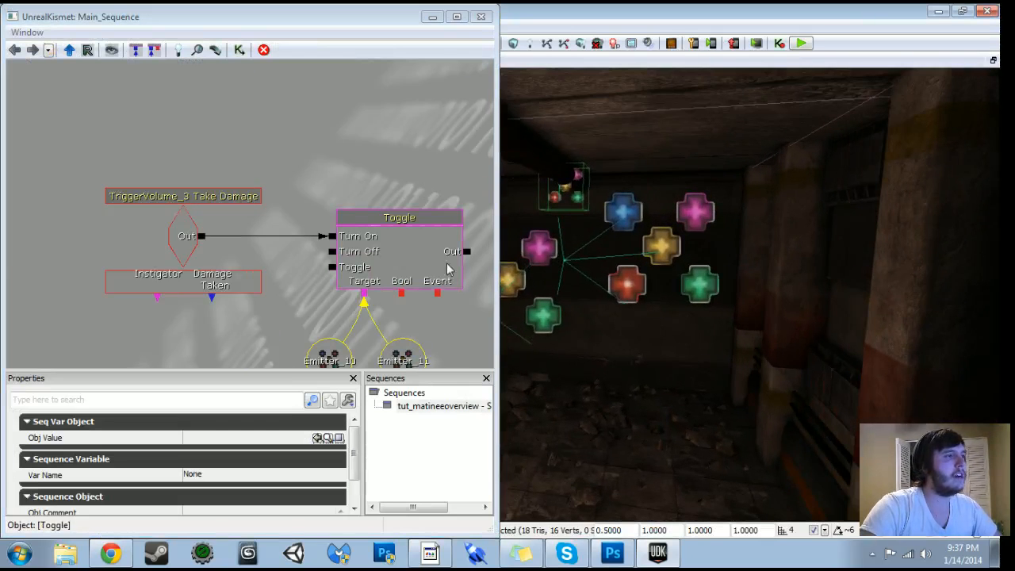
{"action": "right_click_drag", "start_coordinate": [682, 301], "coordinate": [681, 404]}
{"action": "left_click", "coordinate": [660, 405]}
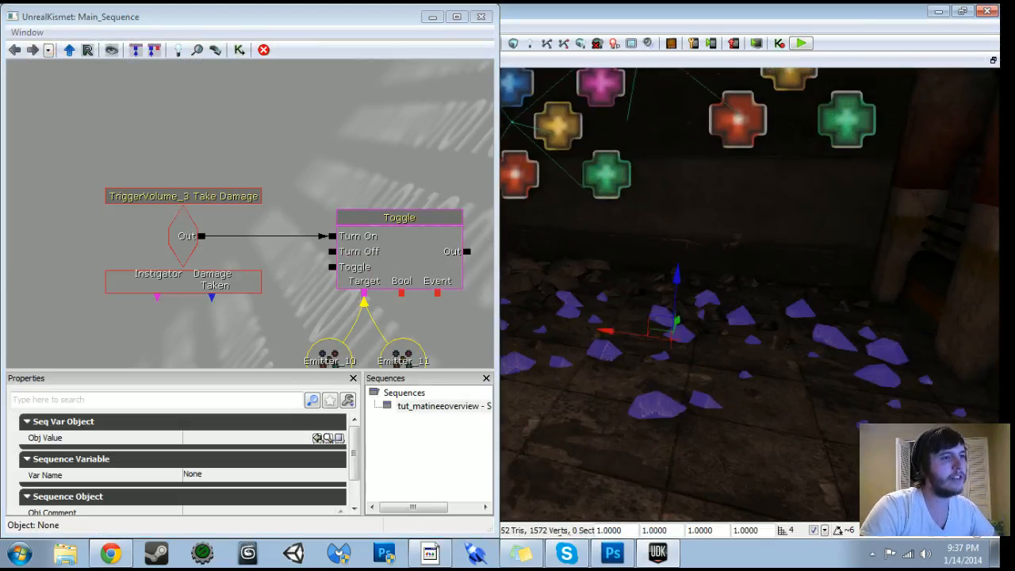
{"action": "left_click_drag", "start_coordinate": [659, 405], "coordinate": [626, 357]}
{"action": "left_click", "coordinate": [655, 377], "text": "ctrl"}
{"action": "left_click", "coordinate": [623, 319], "text": "ctrl"}
{"action": "left_click", "coordinate": [902, 359], "text": "ctrl"}
{"action": "right_click_drag", "start_coordinate": [901, 359], "coordinate": [912, 376]}
- Check the Hidden setting in the properties of the four selected rubble InterpActors
{"action": "key", "text": "F4"}
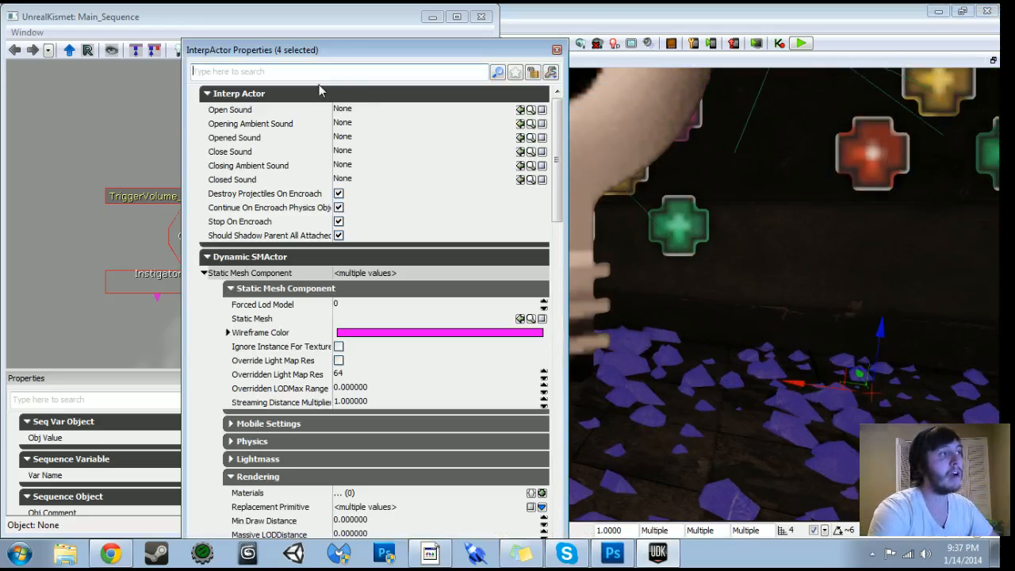
{"action": "type", "text": "hidde"}
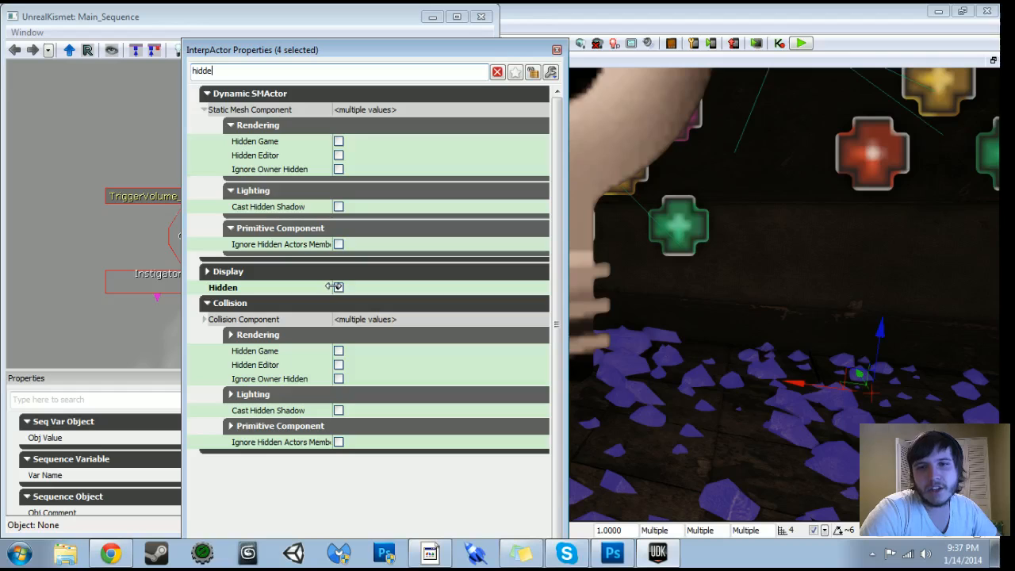
{"action": "left_click", "coordinate": [556, 50]}
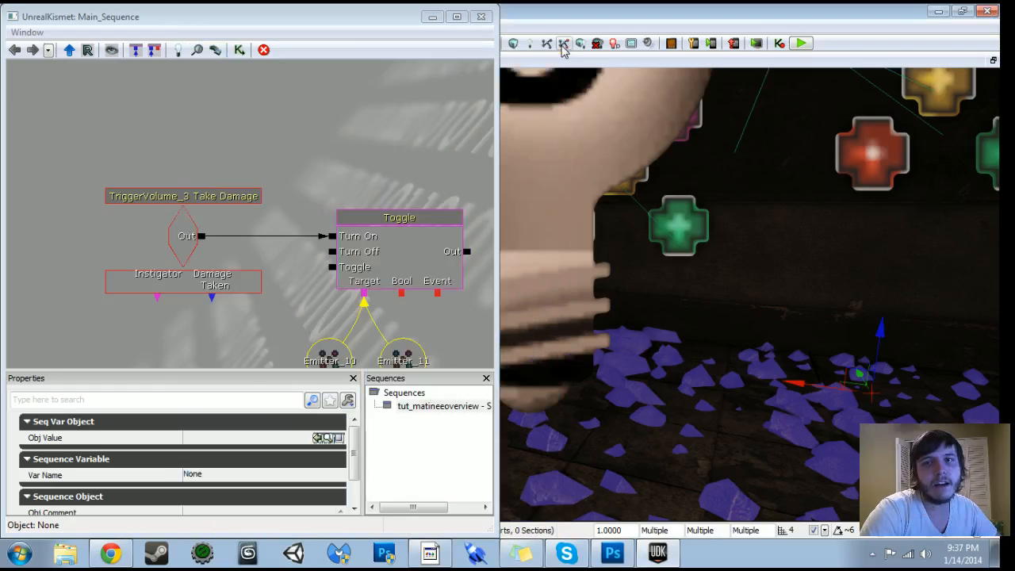
- Add a Toggle Hidden action beside the Toggle action and link Toggle's output to its UnHide input
{"action": "scroll", "coordinate": [331, 243], "scroll_direction": "down", "scroll_amount": 1}
{"action": "left_click_drag", "start_coordinate": [439, 263], "coordinate": [311, 230]}
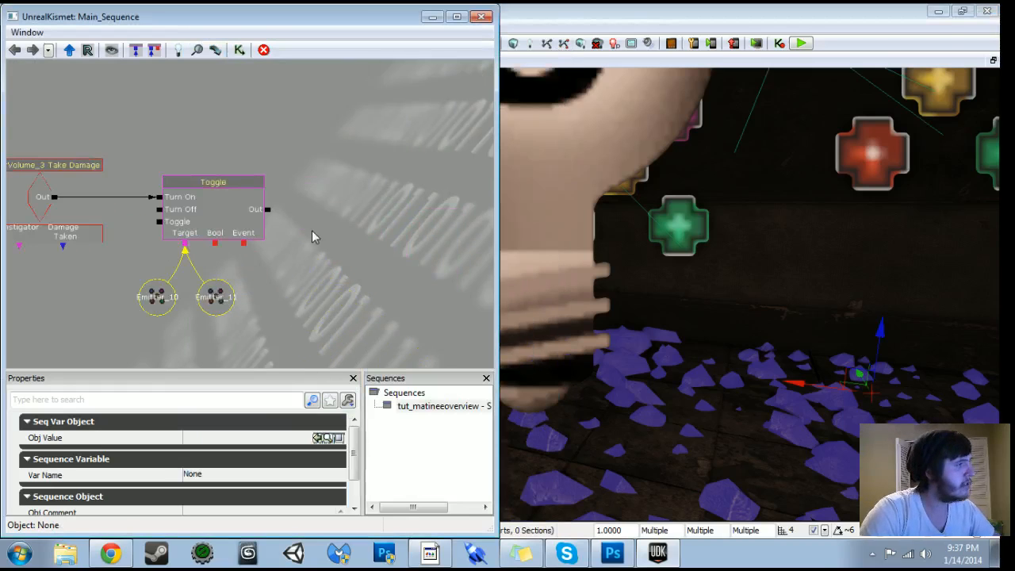
{"action": "right_click", "coordinate": [315, 213]}
{"action": "mouse_move", "coordinate": [365, 219]}
{"action": "mouse_move", "coordinate": [583, 526]}
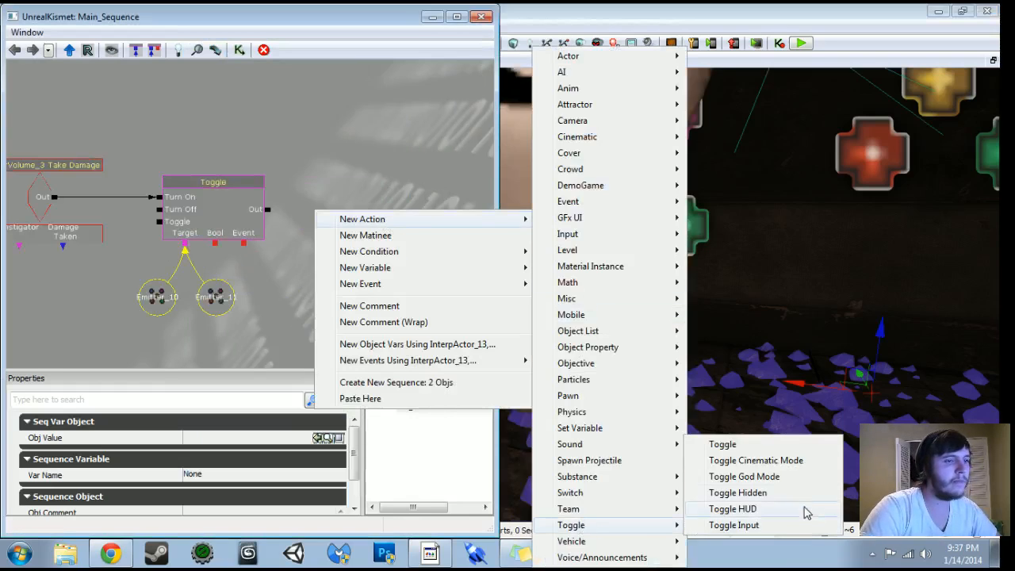
{"action": "left_click", "coordinate": [753, 491]}
{"action": "left_click_drag", "start_coordinate": [362, 242], "coordinate": [369, 190]}
{"action": "left_click_drag", "start_coordinate": [268, 209], "coordinate": [323, 205]}
{"action": "left_click_drag", "start_coordinate": [369, 210], "coordinate": [384, 218]}
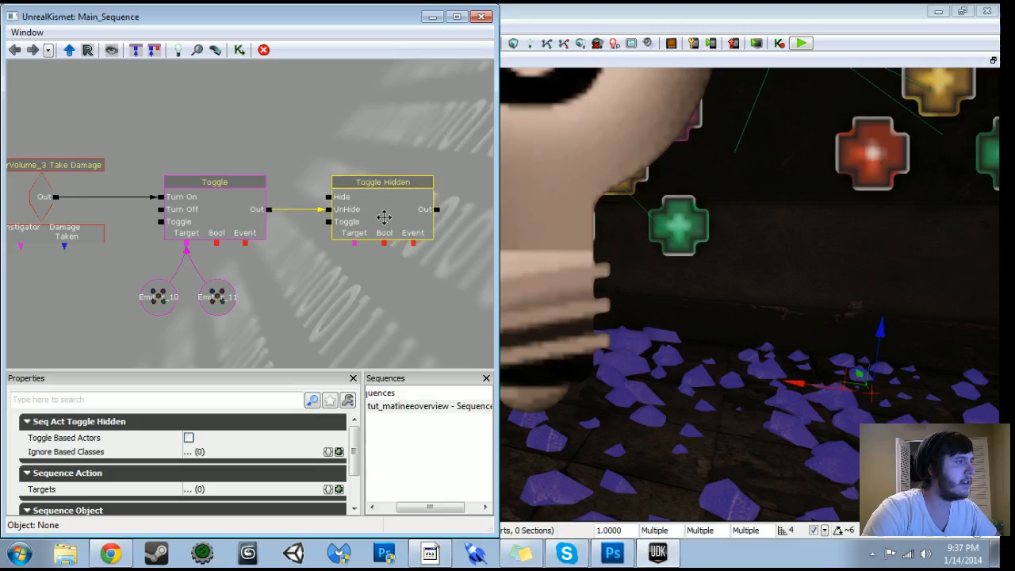
- Add the four rubble InterpActors as object variables on Toggle Hidden's Target and arrange them beneath the action
{"action": "right_click", "coordinate": [355, 233]}
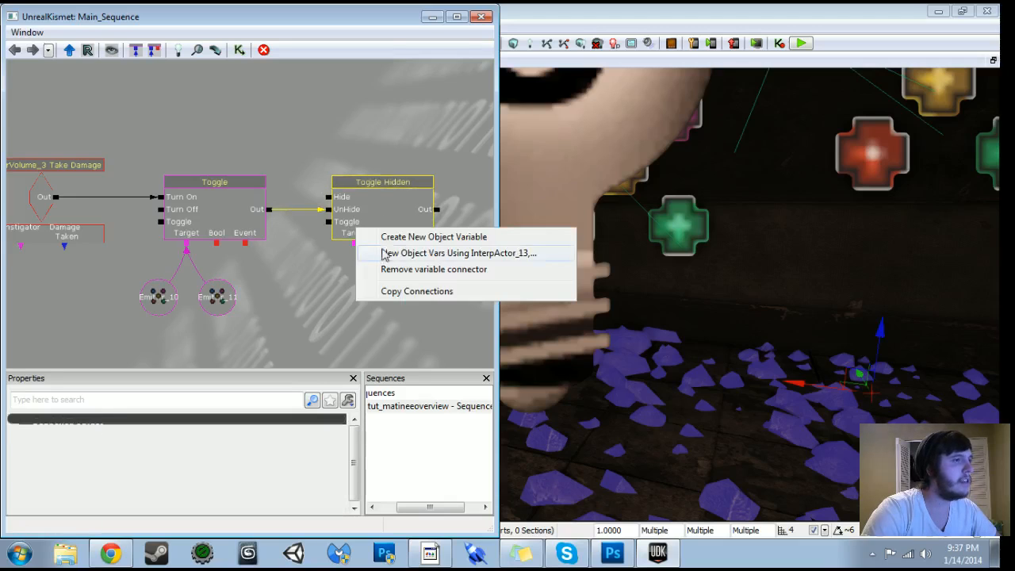
{"action": "left_click", "coordinate": [388, 252]}
{"action": "left_click_drag", "start_coordinate": [379, 283], "coordinate": [311, 341]}
- Inspect the properties of the fractured static mesh wall behind the explosion emitters
{"action": "right_click_drag", "start_coordinate": [750, 317], "coordinate": [836, 255]}
{"action": "double_click", "coordinate": [777, 333]}
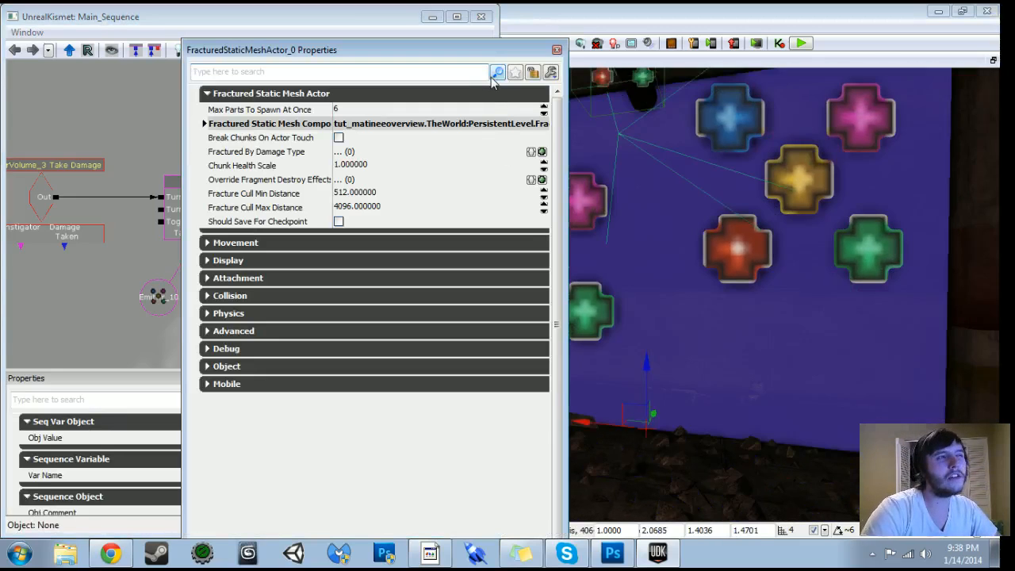
{"action": "left_click", "coordinate": [556, 50]}
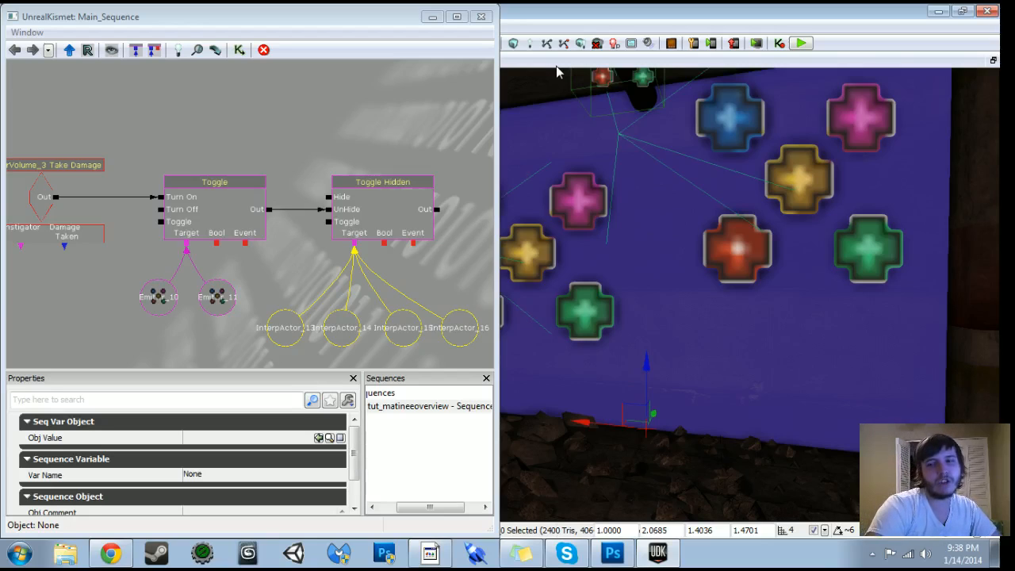
- Add a Destroy action after Toggle Hidden and link Toggle Hidden's Out to Destroy's In
{"action": "left_click_drag", "start_coordinate": [361, 207], "coordinate": [189, 208]}
{"action": "left_click", "coordinate": [361, 207]}
{"action": "right_click", "coordinate": [360, 207]}
{"action": "mouse_move", "coordinate": [438, 200]}
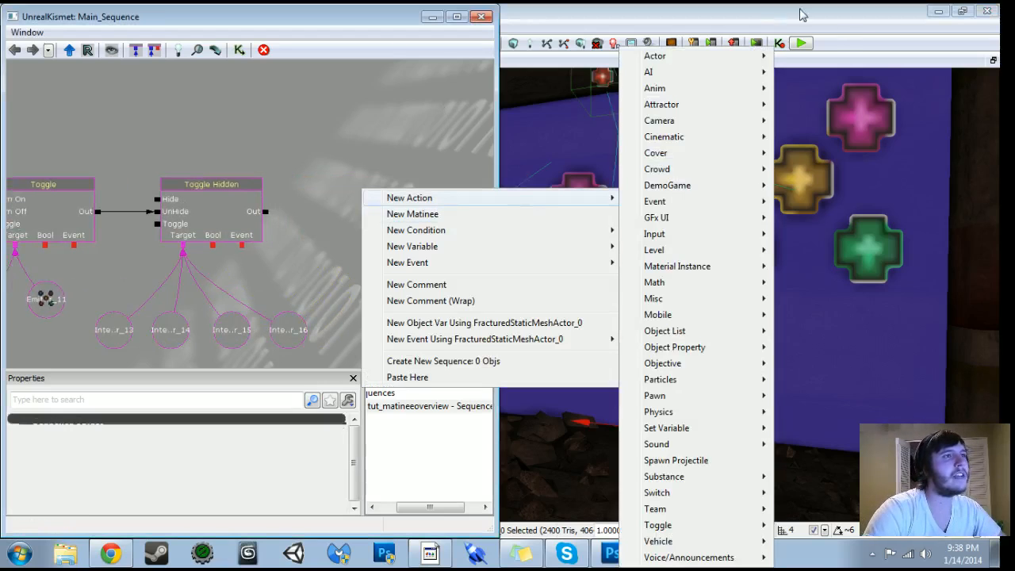
{"action": "mouse_move", "coordinate": [705, 64]}
{"action": "left_click", "coordinate": [808, 134]}
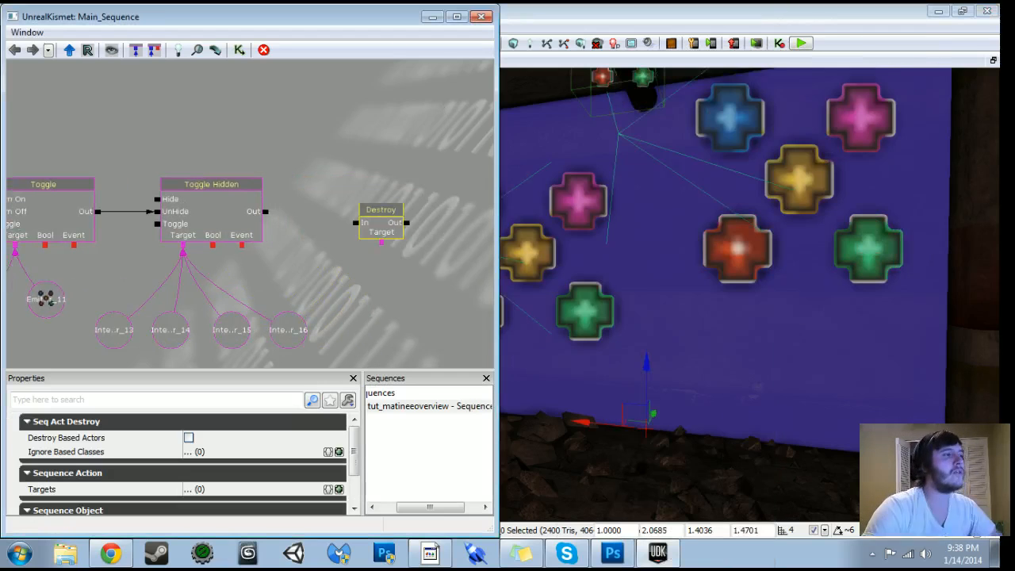
{"action": "left_click_drag", "start_coordinate": [265, 212], "coordinate": [359, 216]}
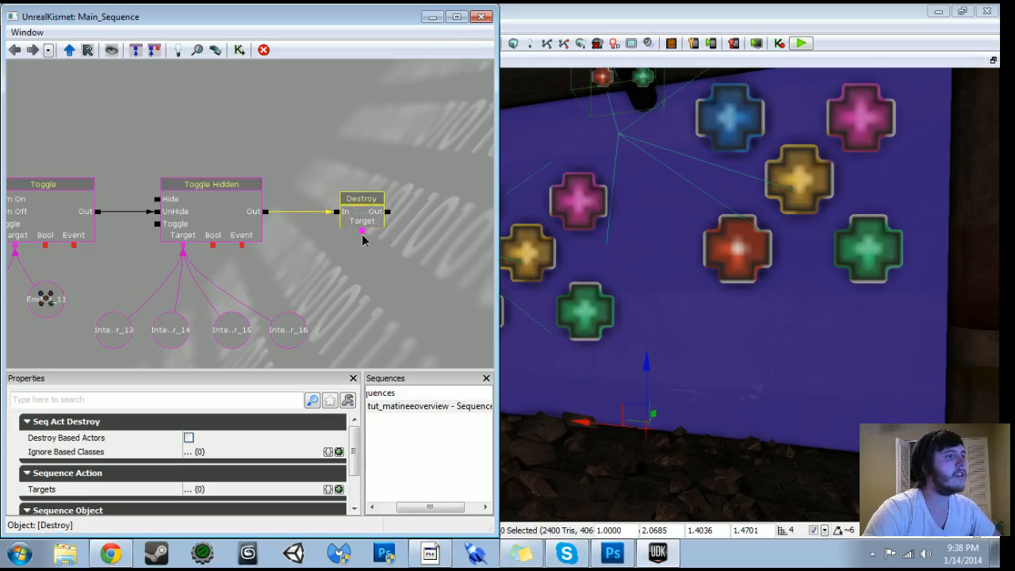
- Assign the selected fractured static mesh wall as an object variable on Destroy's Target
{"action": "right_click", "coordinate": [362, 230]}
{"action": "left_click", "coordinate": [396, 242]}
{"action": "scroll", "coordinate": [466, 307], "scroll_direction": "down", "scroll_amount": 3}
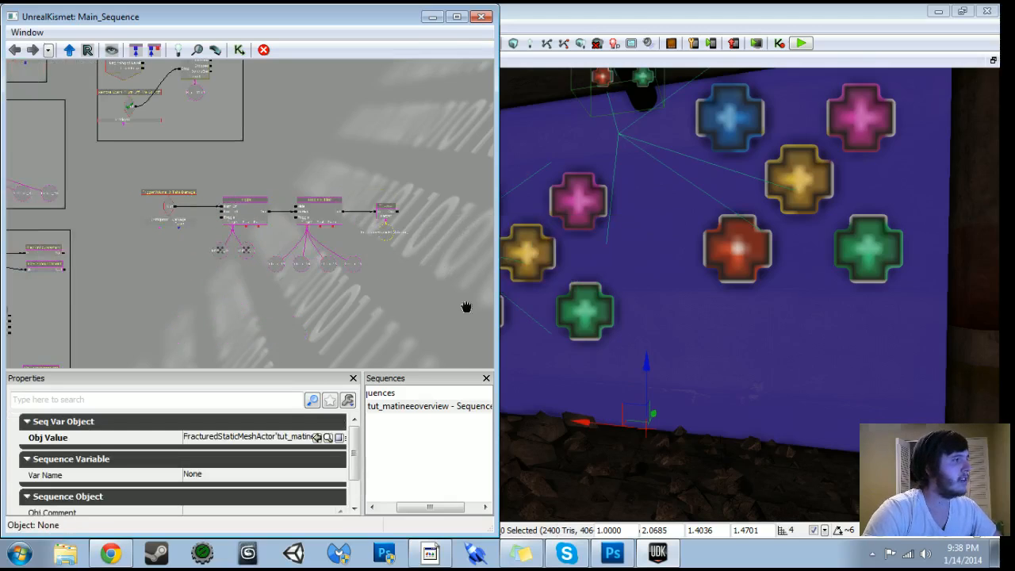
- Play the level from the floor beside the weapon pickup and fire rockets at the ceiling pipe
{"action": "right_click_drag", "start_coordinate": [698, 277], "coordinate": [644, 341]}
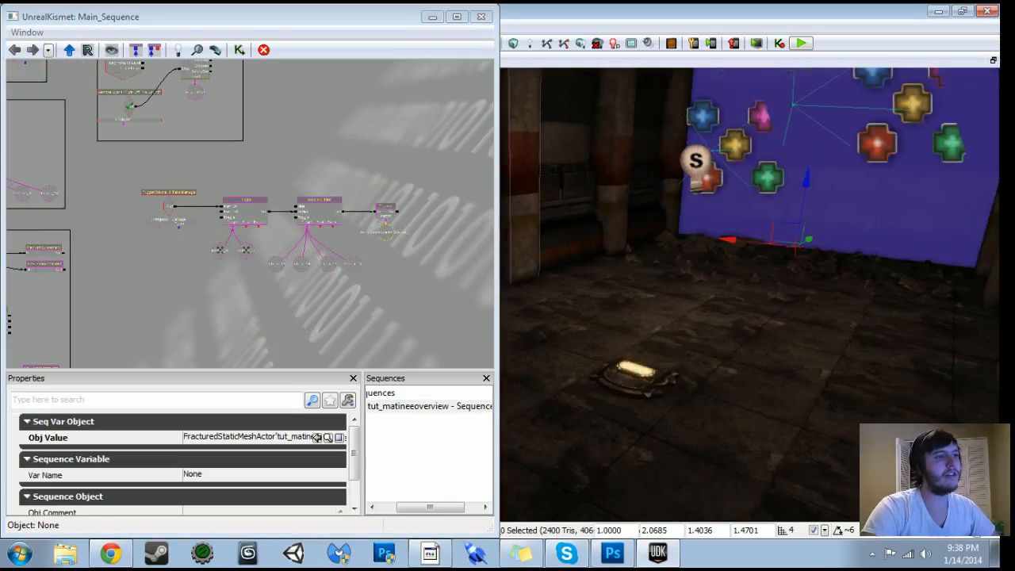
{"action": "right_click", "coordinate": [725, 429]}
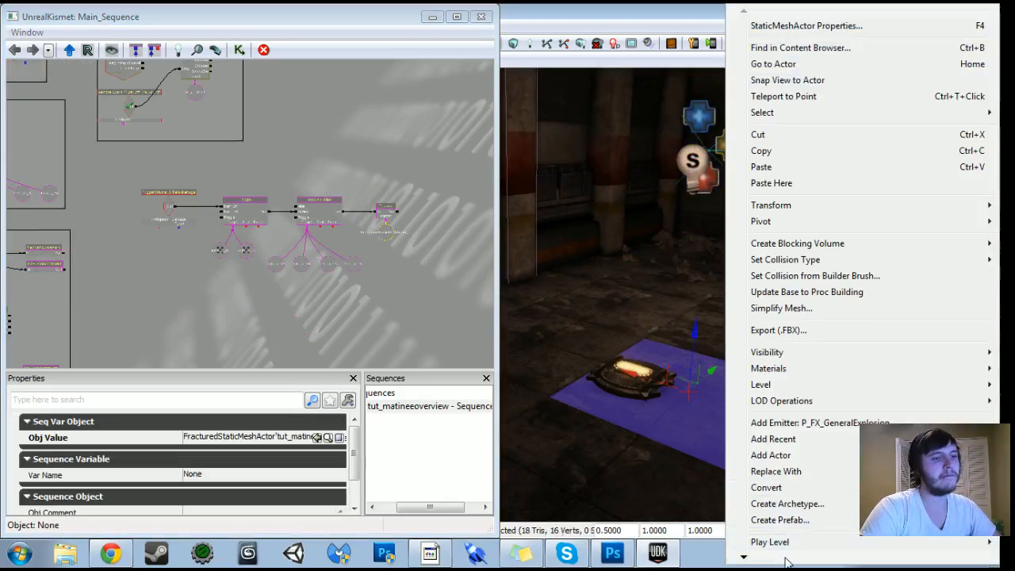
{"action": "mouse_move", "coordinate": [786, 558]}
{"action": "left_click", "coordinate": [779, 536]}
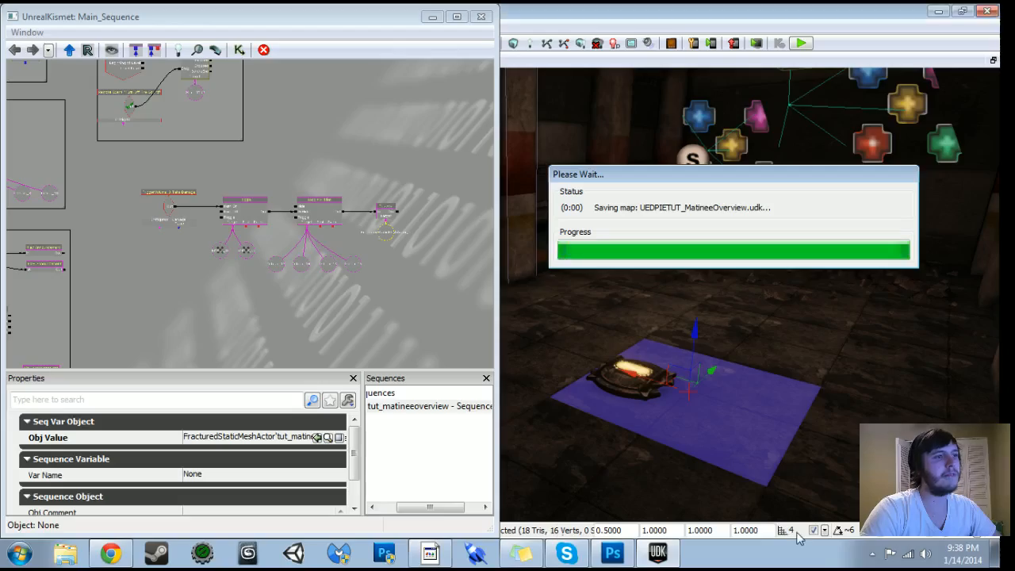
{"action": "key", "text": "w"}
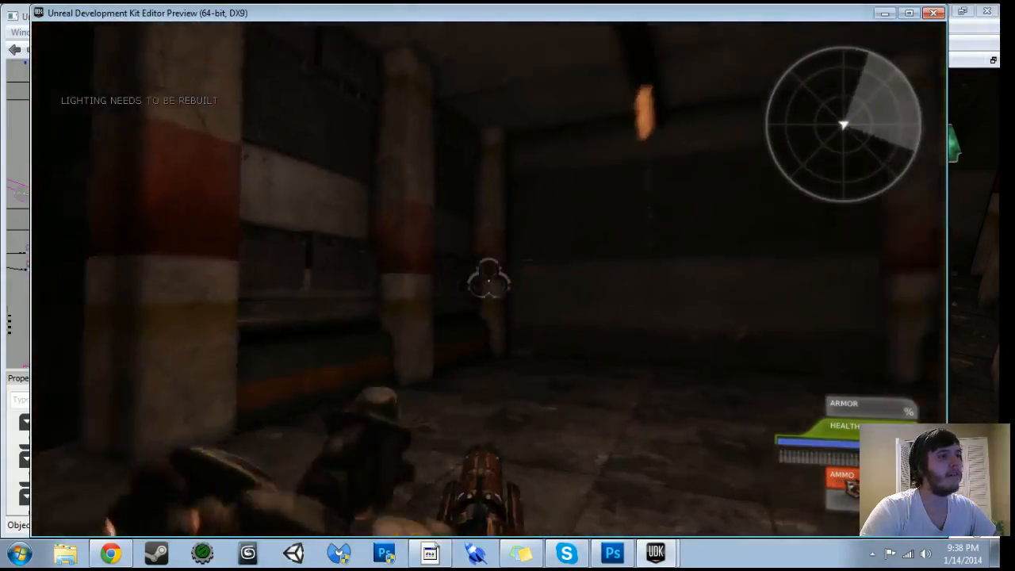
{"action": "left_click", "coordinate": [488, 279]}
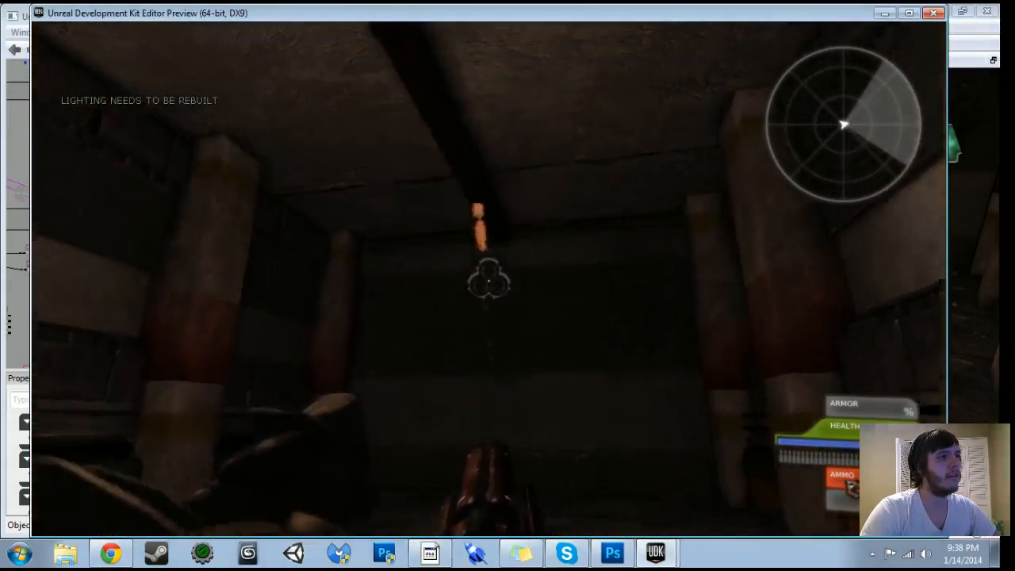
{"action": "left_click", "coordinate": [489, 280]}
- Walk over the rubble into the area behind the wall, then end the play test
{"action": "key", "text": "w"}
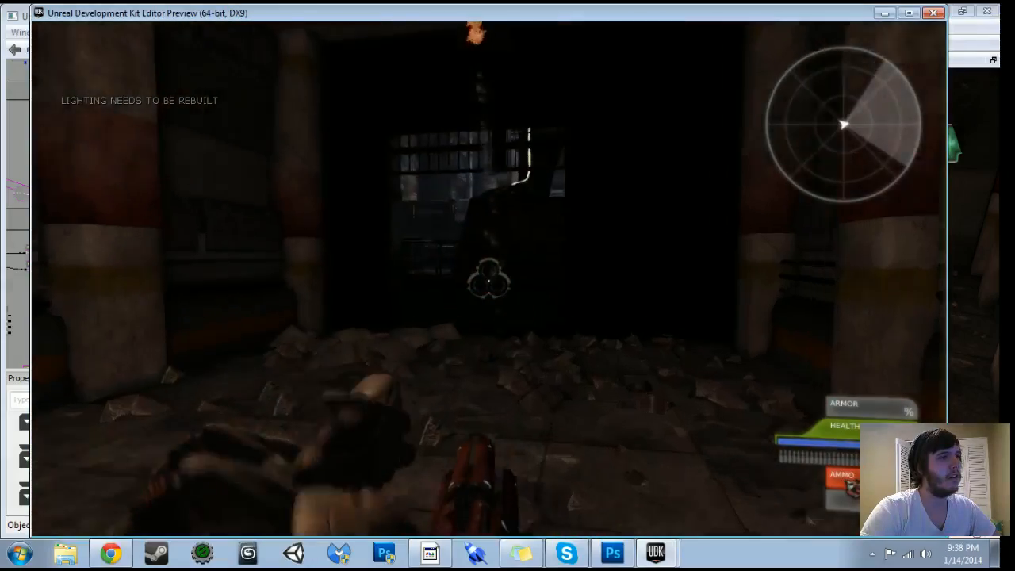
{"action": "key", "text": "w"}
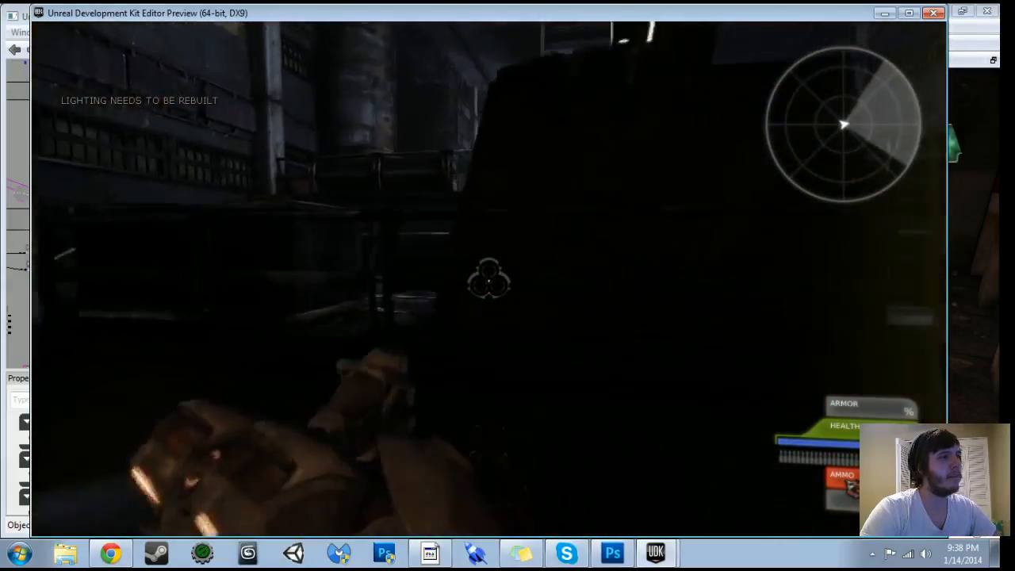
{"action": "key", "text": "w"}
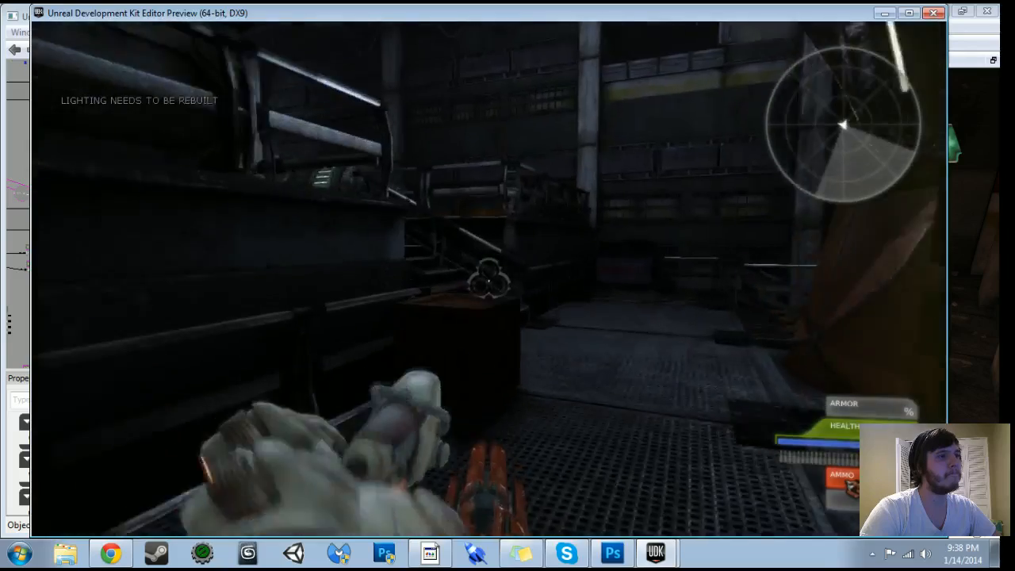
{"action": "key", "text": "Escape"}
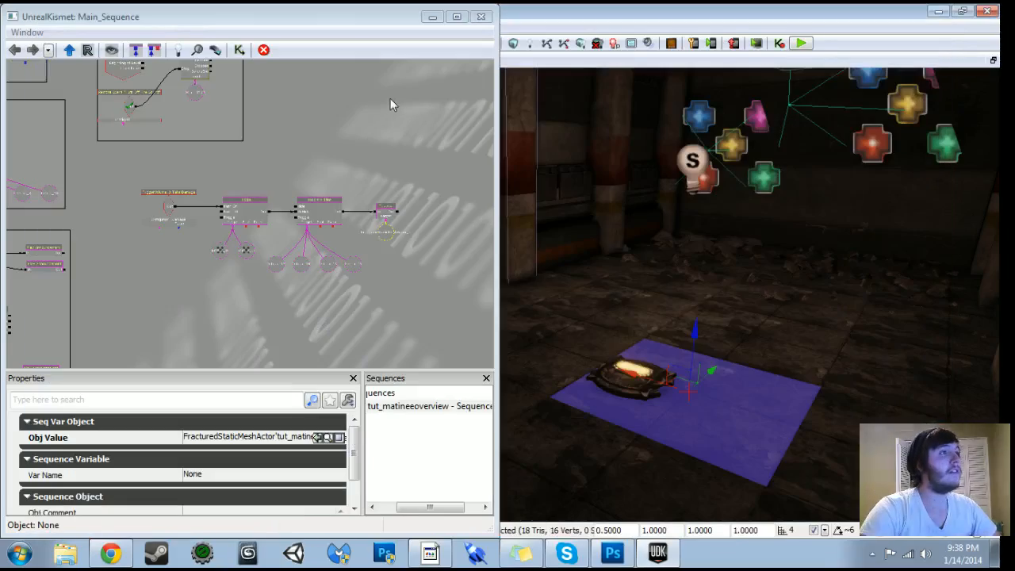
- Wrap the trigger damage event, its actions and their variables in a comment named "Destructable Wall"
{"action": "left_click_drag", "start_coordinate": [124, 171], "coordinate": [444, 291], "text": "ctrl+alt"}
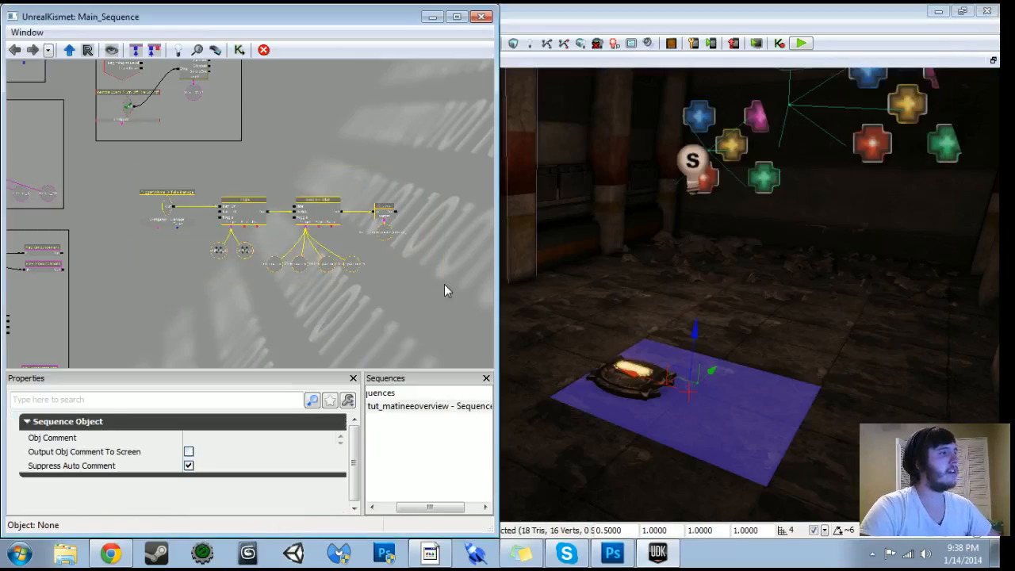
{"action": "key", "text": "c"}
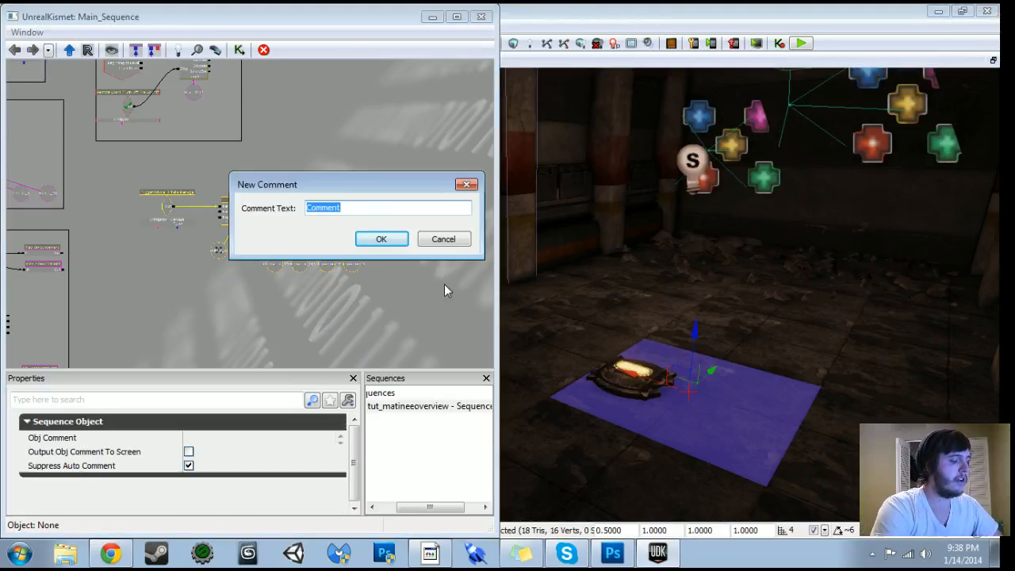
{"action": "type", "text": "Dest"}
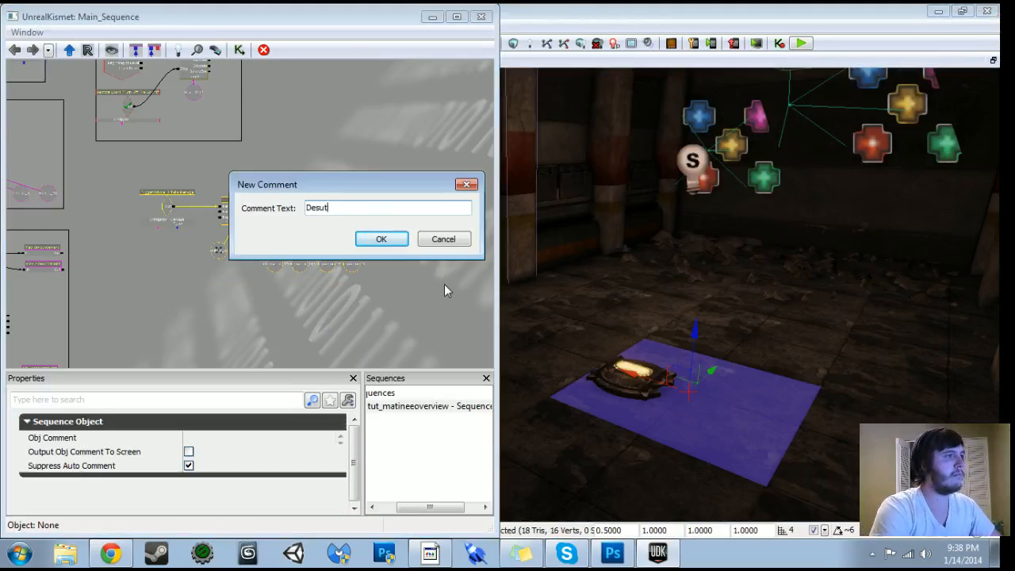
{"action": "type", "text": "ructable Wall"}
{"action": "key", "text": "Return"}
- Select the Destructable Wall nodes and position the group among the other commented sequences
{"action": "mouse_move", "coordinate": [112, 151]}
{"action": "left_mouse_down", "text": "ctrl+alt"}
{"action": "mouse_move", "coordinate": [132, 170]}
{"action": "mouse_move", "coordinate": [424, 288]}
{"action": "left_mouse_up", "text": "ctrl+alt"}
{"action": "left_click_drag", "start_coordinate": [300, 333], "coordinate": [431, 328]}
{"action": "left_click_drag", "start_coordinate": [298, 199], "coordinate": [266, 177]}
{"action": "scroll", "coordinate": [309, 289], "scroll_direction": "down", "scroll_amount": 5}
{"action": "left_click_drag", "start_coordinate": [315, 295], "coordinate": [339, 125]}
{"action": "left_click_drag", "start_coordinate": [123, 179], "coordinate": [356, 339]}
{"action": "scroll", "coordinate": [356, 339], "scroll_direction": "up", "scroll_amount": 5}
- Play the level from its start and push the dynamic box along the rails to the far wall
{"action": "left_click", "coordinate": [547, 20]}
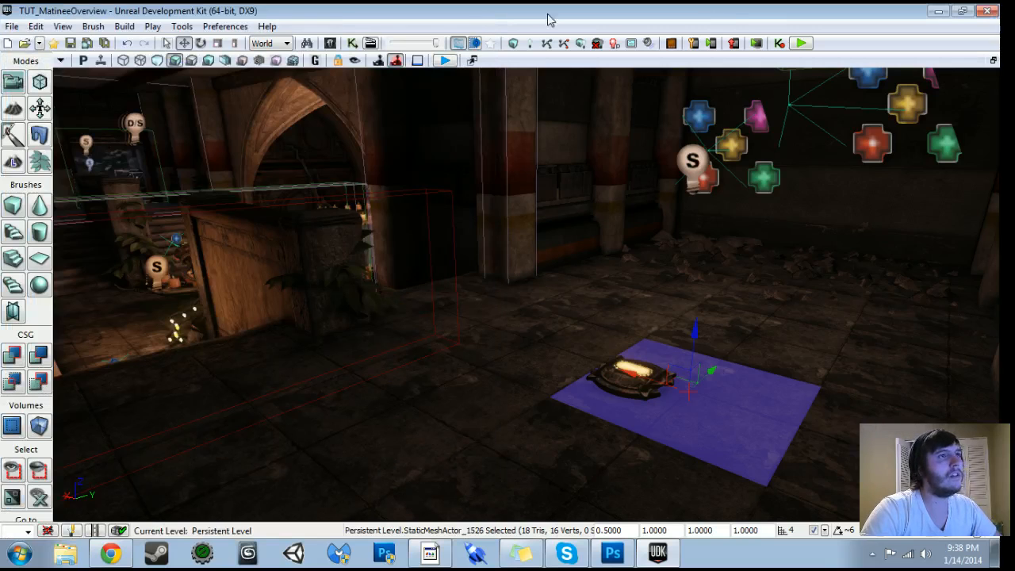
{"action": "left_click", "coordinate": [801, 44]}
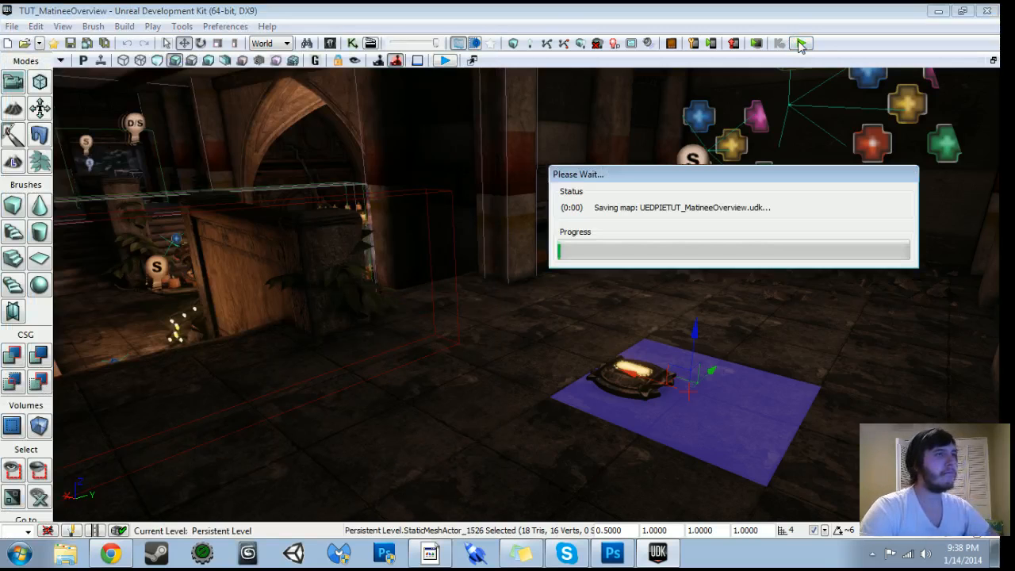
{"action": "key", "text": "w"}
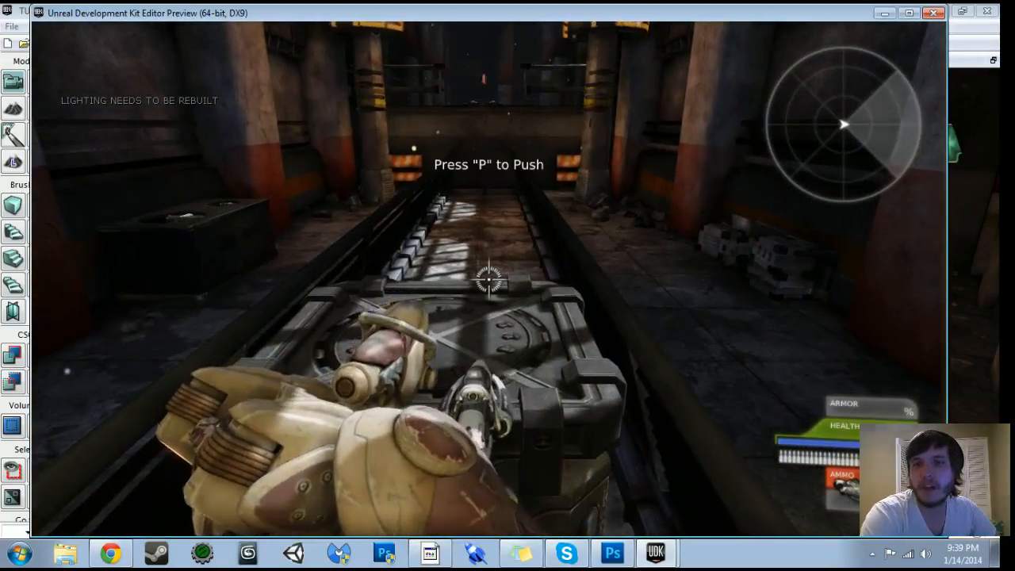
{"action": "key", "text": "p"}
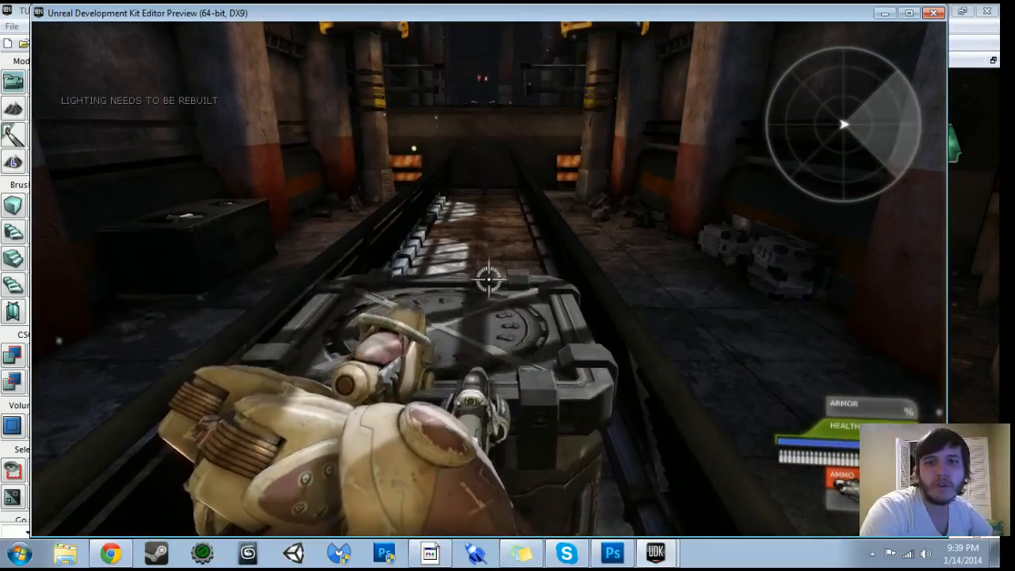
{"action": "key", "text": "w"}
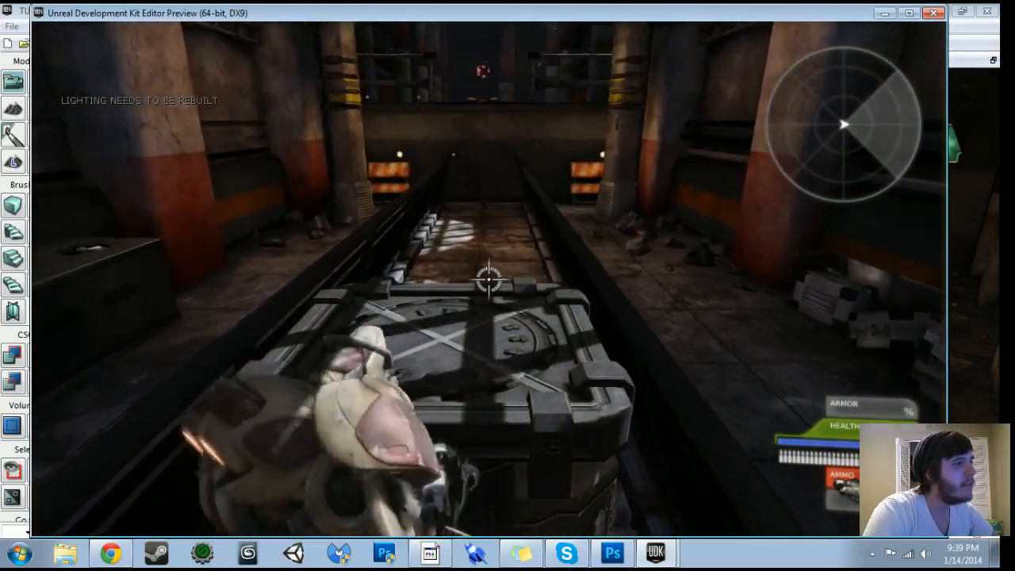
{"action": "key", "text": "w"}
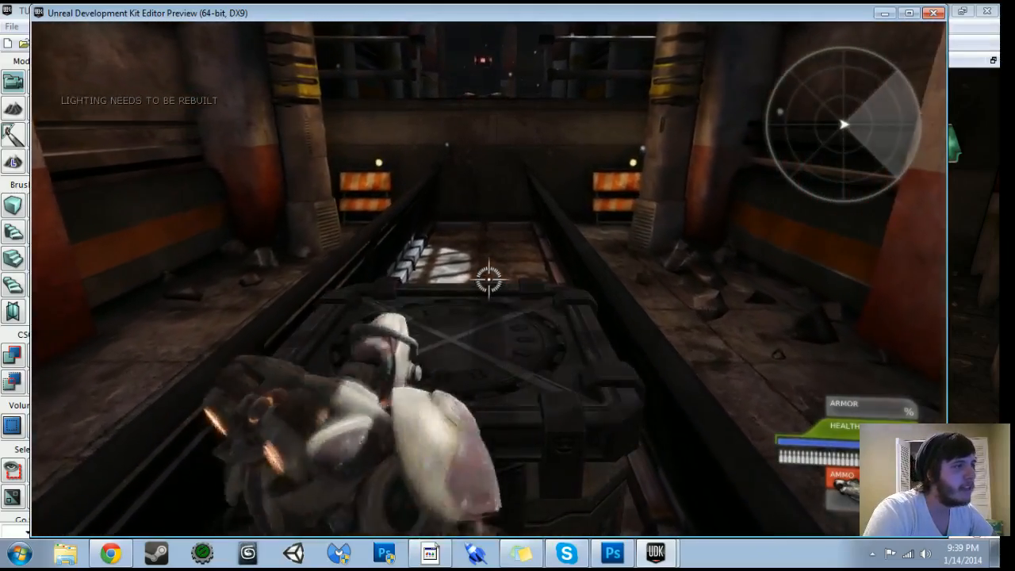
{"action": "key", "text": "w"}
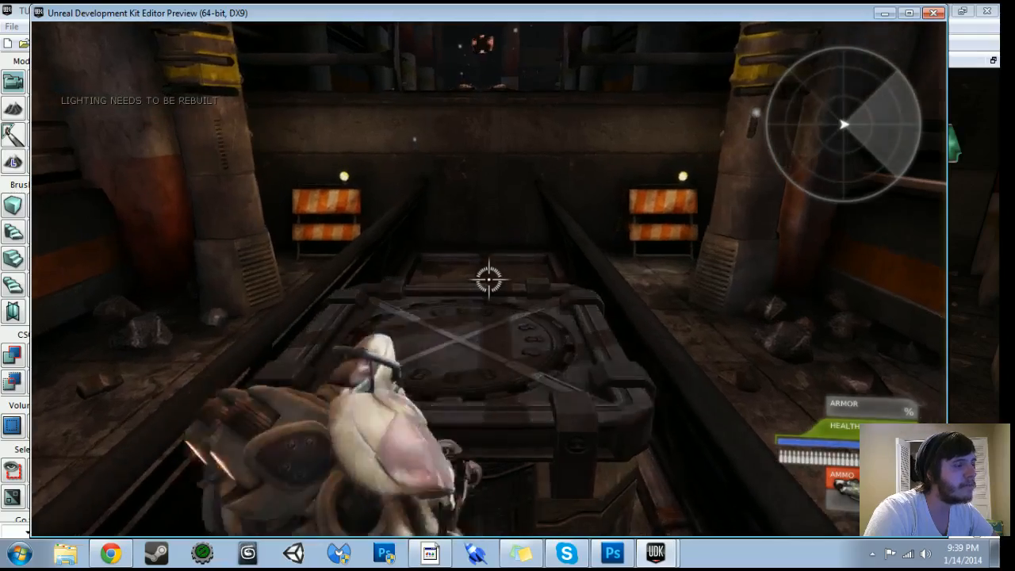
{"action": "key", "text": "w"}
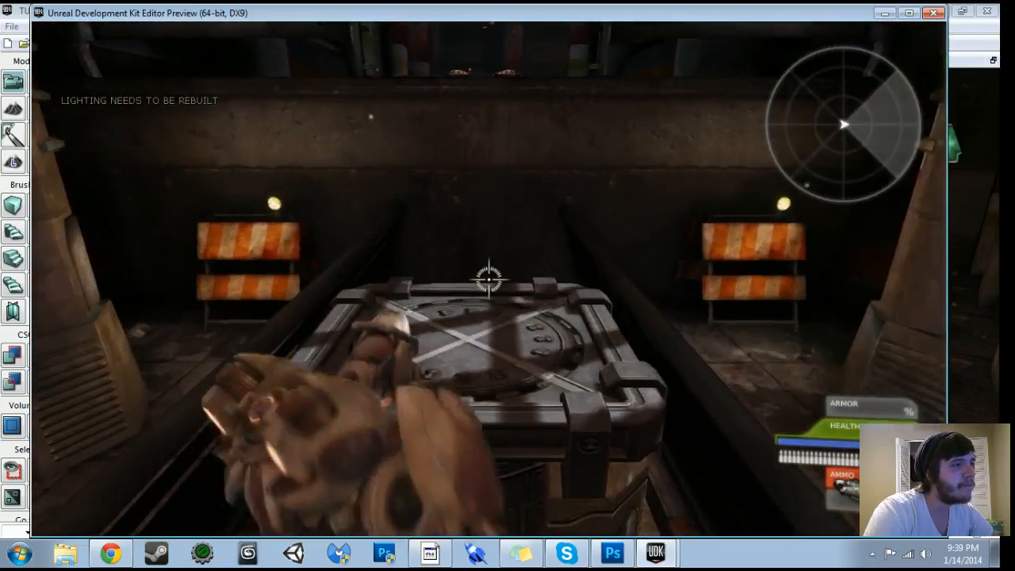
{"action": "key", "text": "w"}
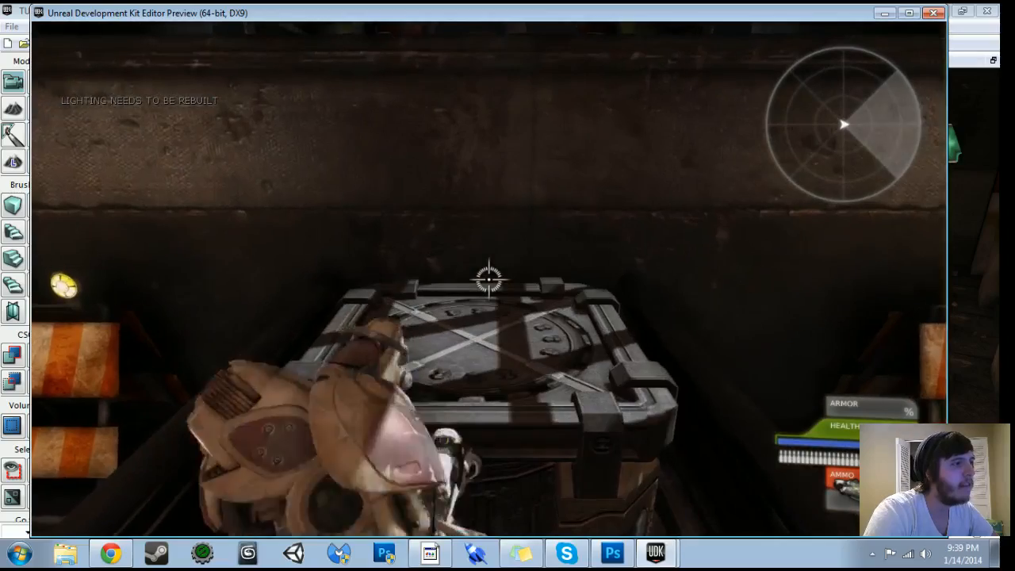
{"action": "key", "text": "w"}
- Continue the play test through the candlelit hall to the room with the ceiling pipe
{"action": "key", "text": "space"}
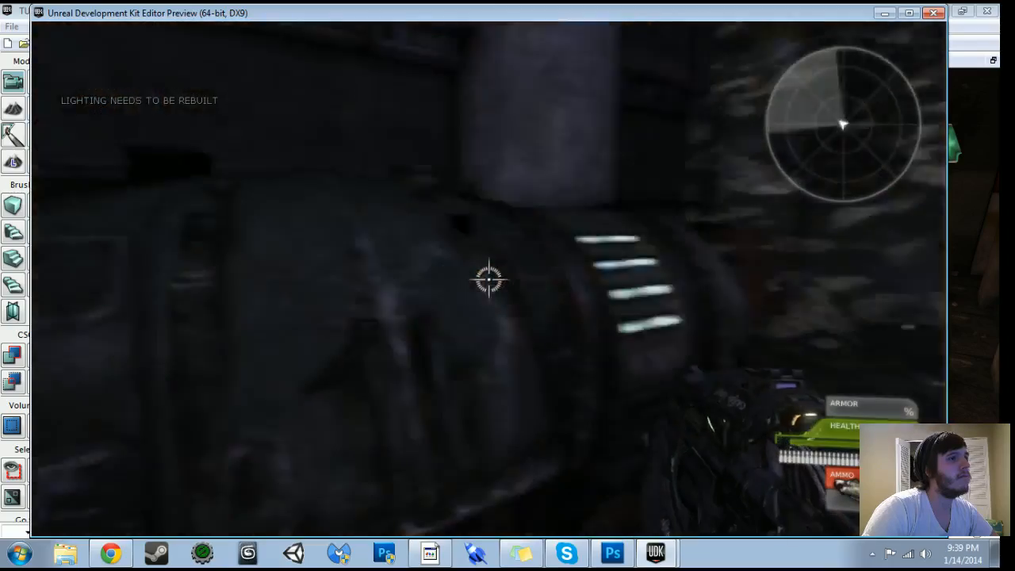
{"action": "key", "text": "w"}
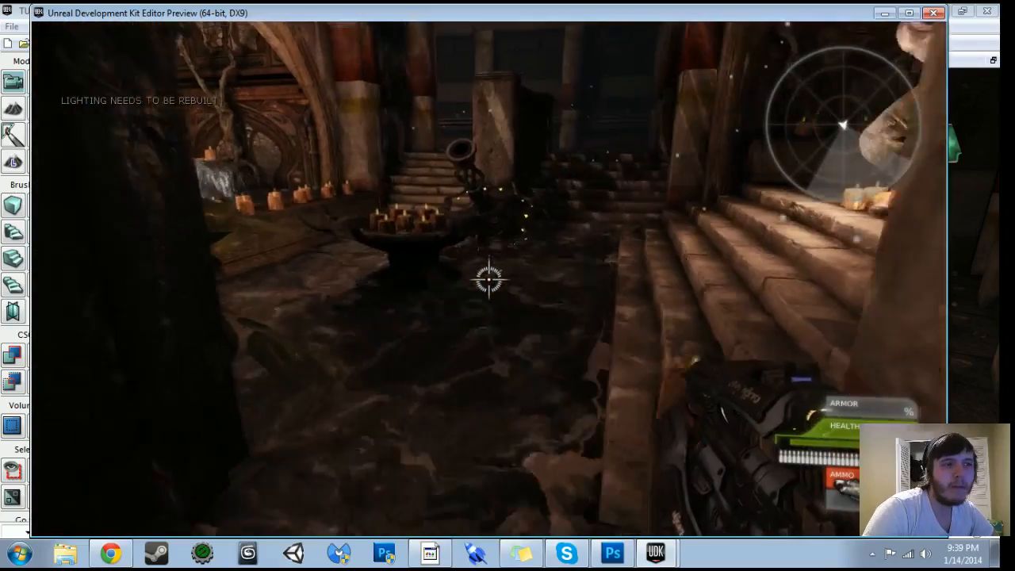
{"action": "key", "text": "s"}
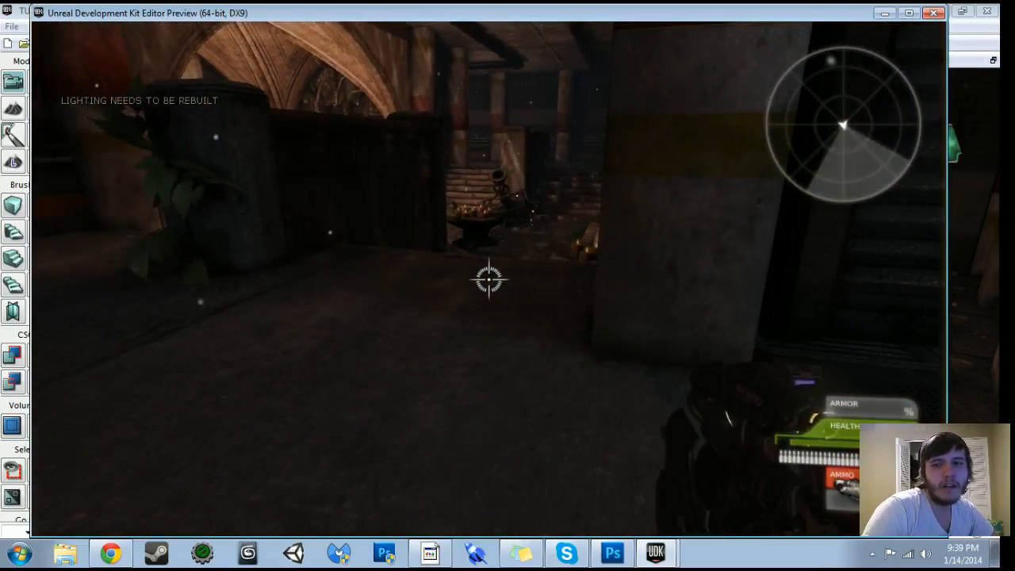
{"action": "key", "text": "w"}
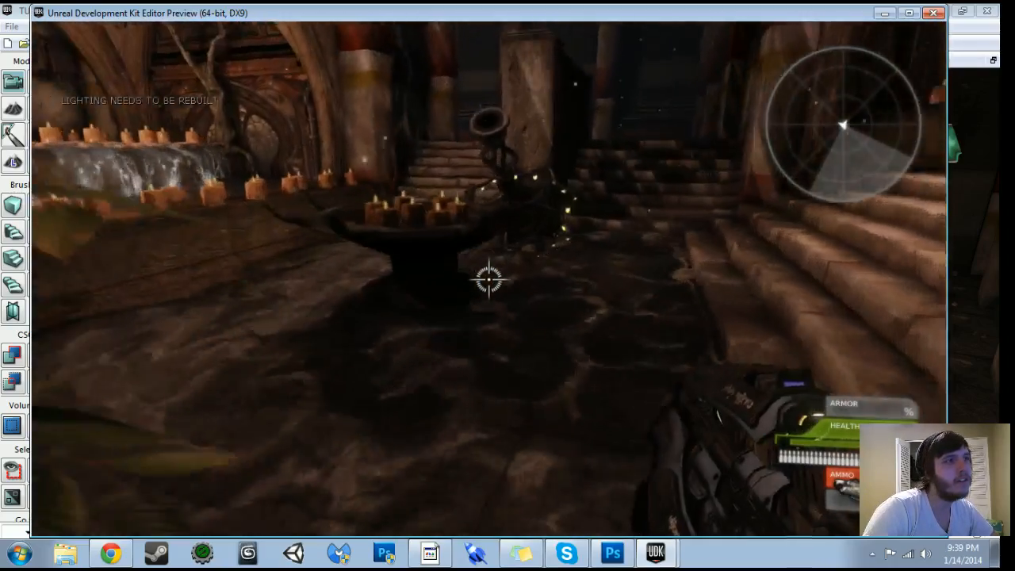
{"action": "key", "text": "w"}
{"action": "key", "text": "w"}
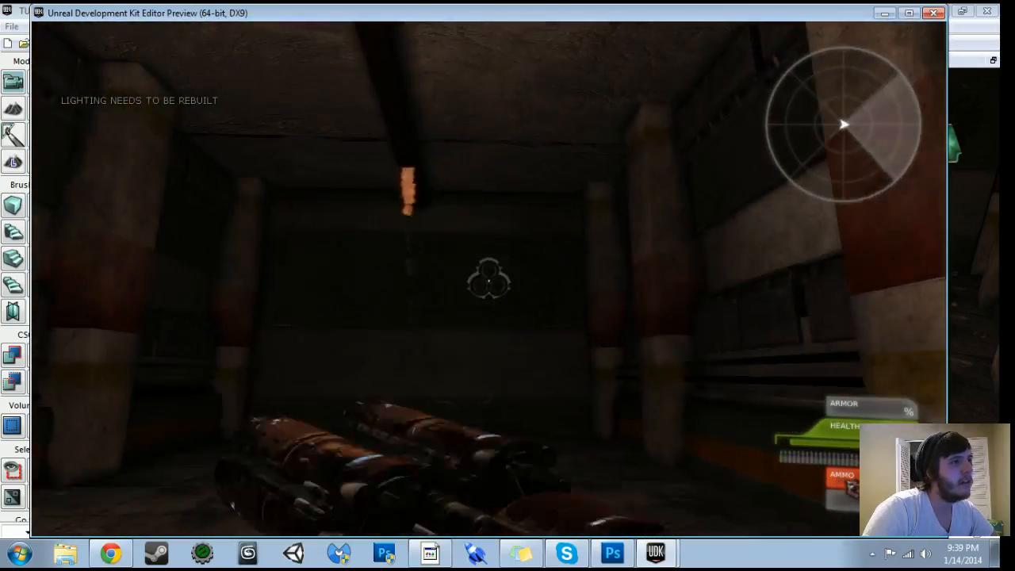
- Fire a rocket at the ceiling pipe, walk through to the area beyond the wall and end the play test
{"action": "left_click", "coordinate": [489, 279]}
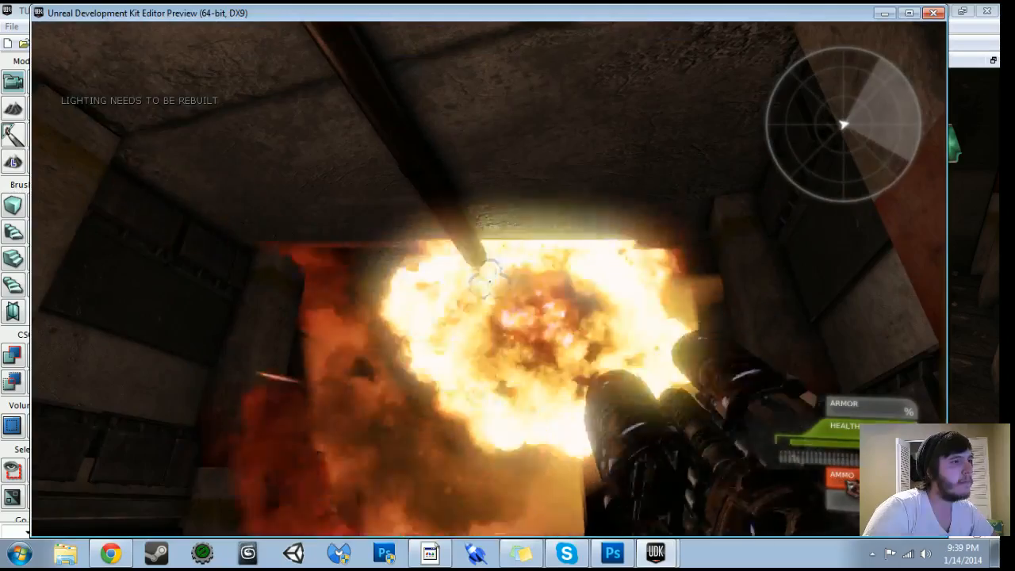
{"action": "key", "text": "w"}
{"action": "key", "text": "w"}
{"action": "key", "text": "Escape"}
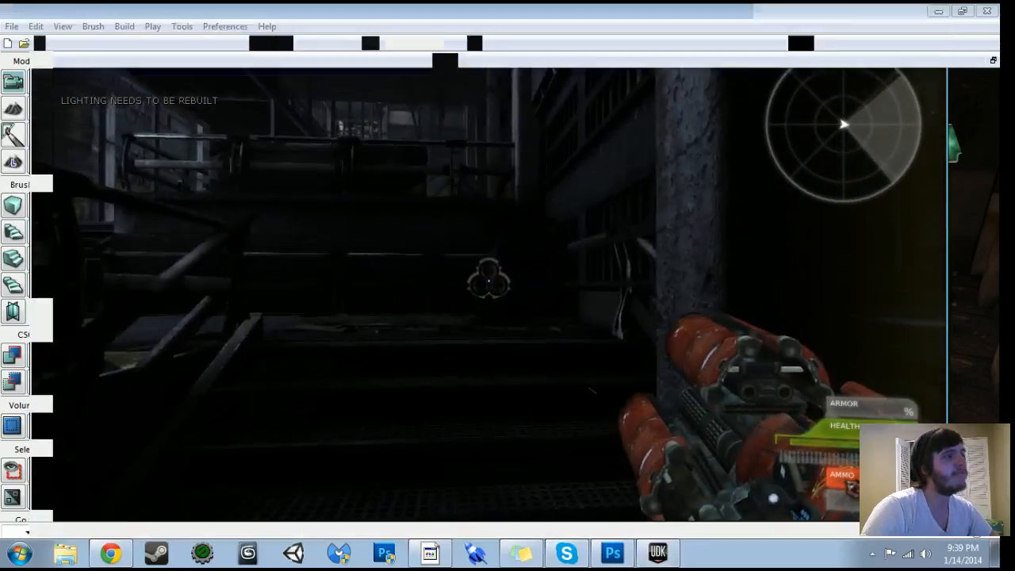
- Duplicate the Console Command node and its Player variable from the Level Loaded setup above Level Initialization in Kismet
{"action": "left_click", "coordinate": [352, 43]}
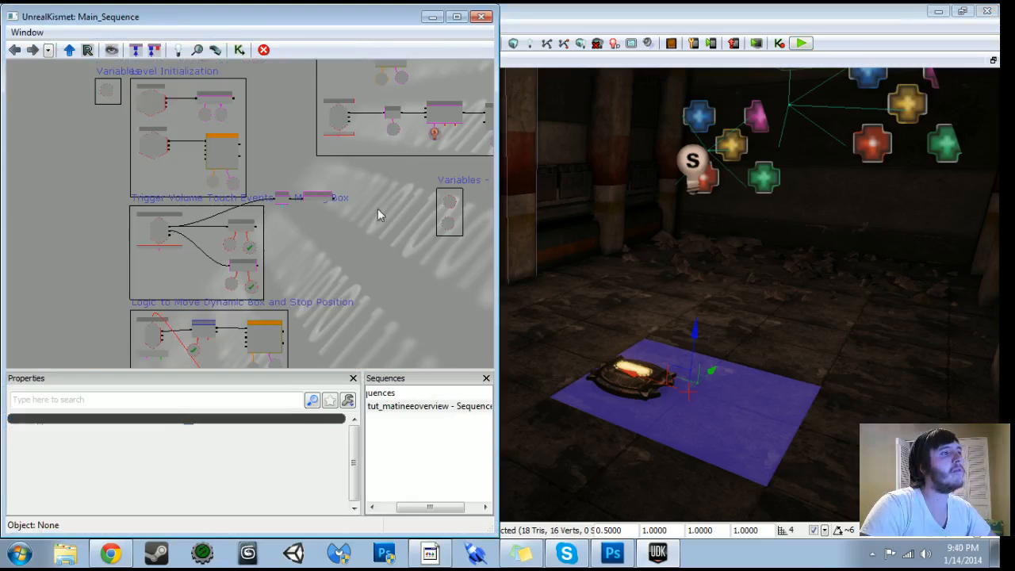
{"action": "left_click_drag", "start_coordinate": [367, 205], "coordinate": [480, 304]}
{"action": "scroll", "coordinate": [274, 147], "scroll_direction": "up", "scroll_amount": 6}
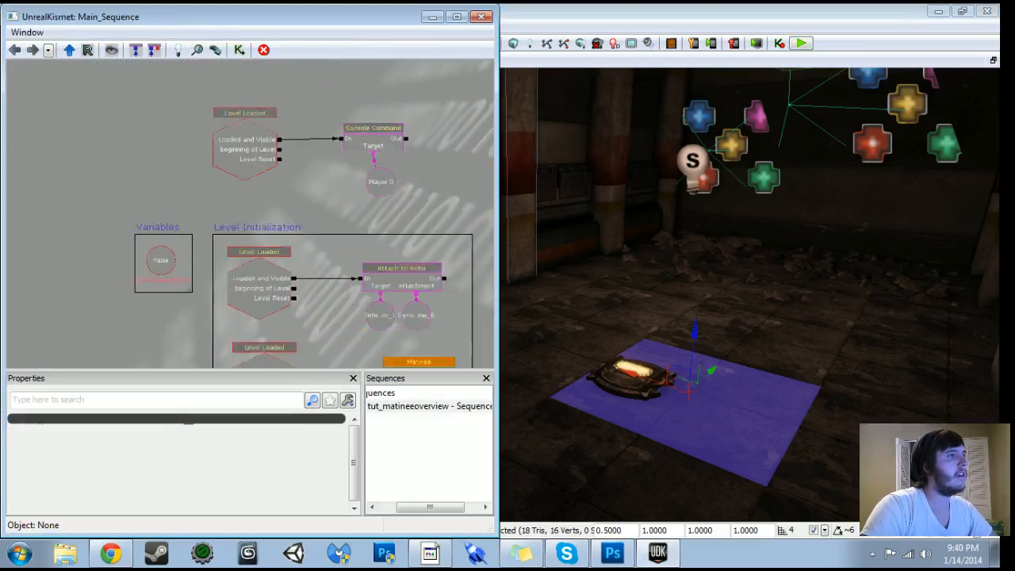
{"action": "left_click", "coordinate": [465, 211]}
{"action": "scroll", "coordinate": [464, 211], "scroll_direction": "down", "scroll_amount": 5}
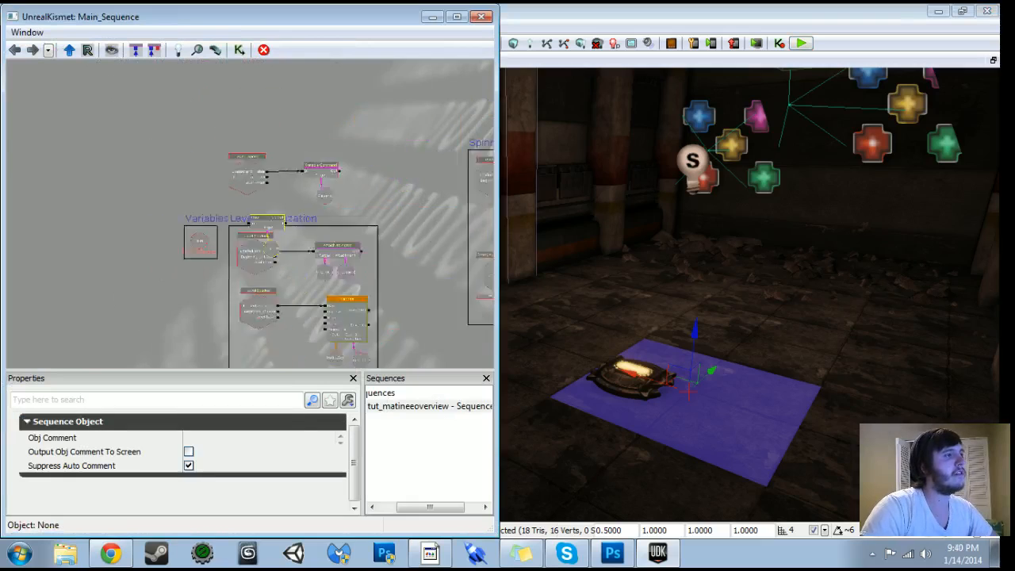
- Move the Console Command copy beside the cut-scene's Toggle Cinematic Mode node and connect that node's Out to the command's In
{"action": "left_click_drag", "start_coordinate": [60, 149], "coordinate": [361, 159], "text": "ctrl"}
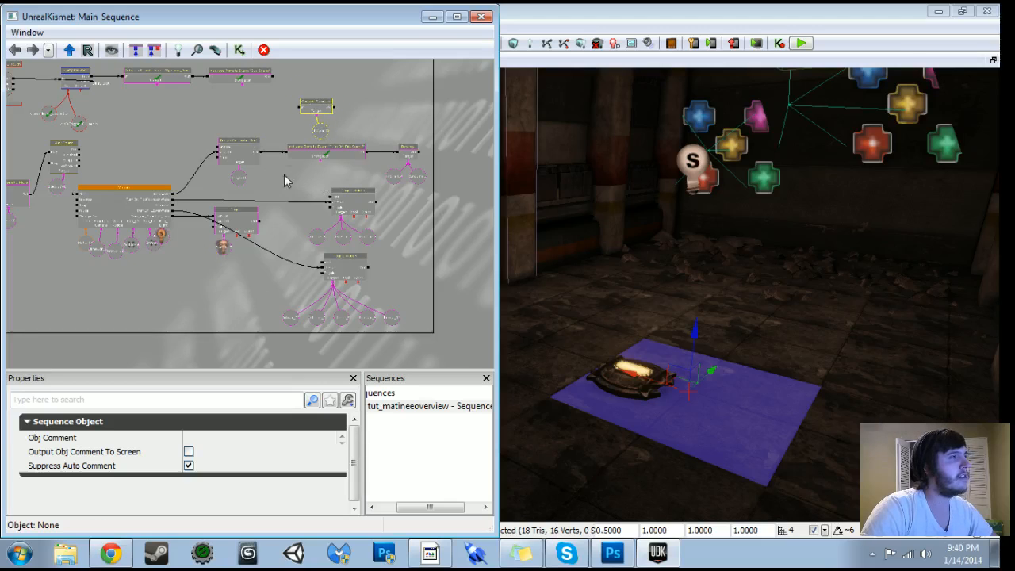
{"action": "scroll", "coordinate": [262, 146], "scroll_direction": "up", "scroll_amount": 4}
{"action": "left_click_drag", "start_coordinate": [262, 151], "coordinate": [345, 147]}
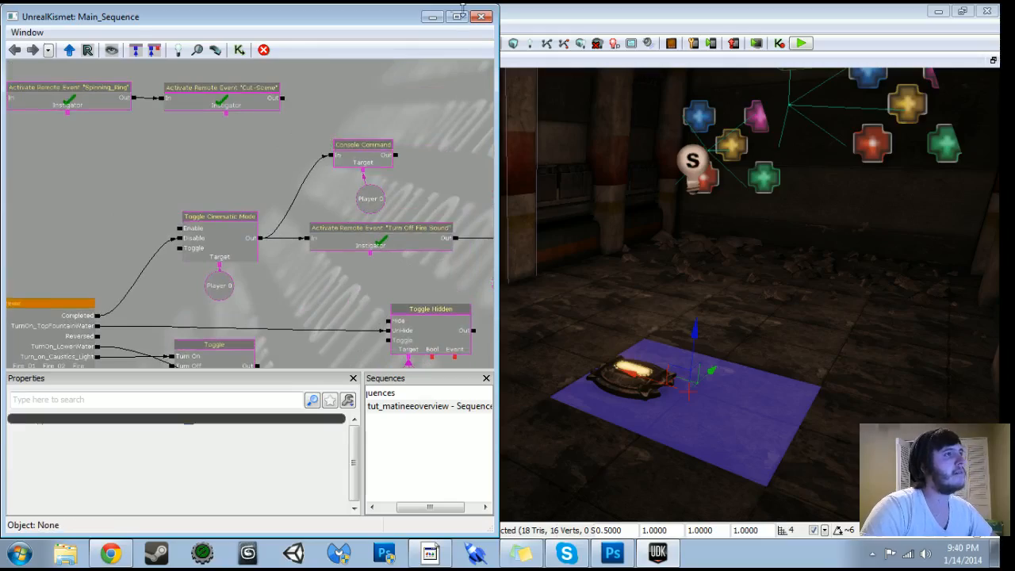
{"action": "left_click", "coordinate": [432, 16]}
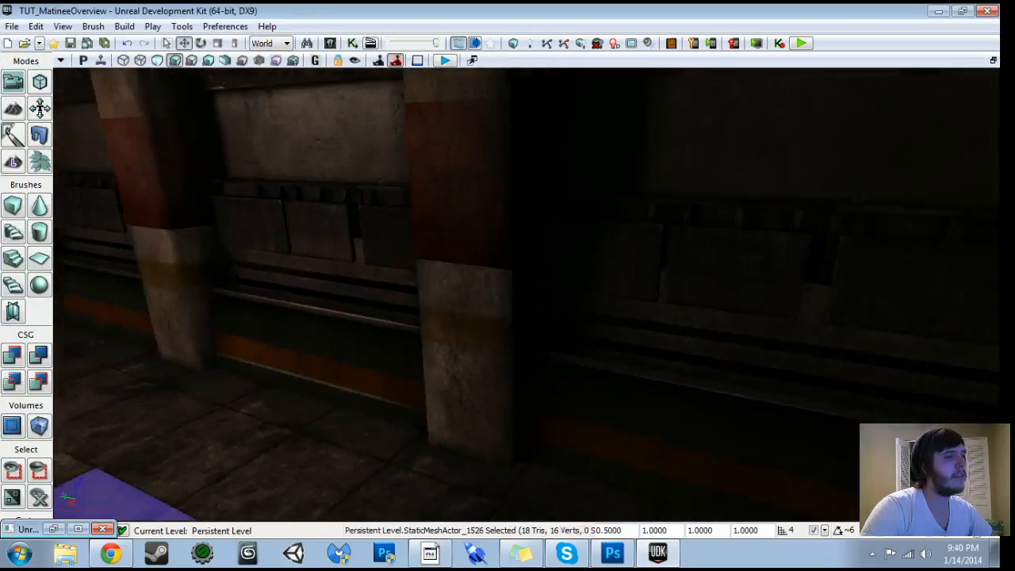
- Play-test the level from a spot in the hall, walk to the stone wall room and back towards the candles, and end the test
{"action": "right_click_drag", "start_coordinate": [526, 293], "coordinate": [222, 357]}
{"action": "right_click", "coordinate": [500, 187]}
{"action": "left_click", "coordinate": [573, 528]}
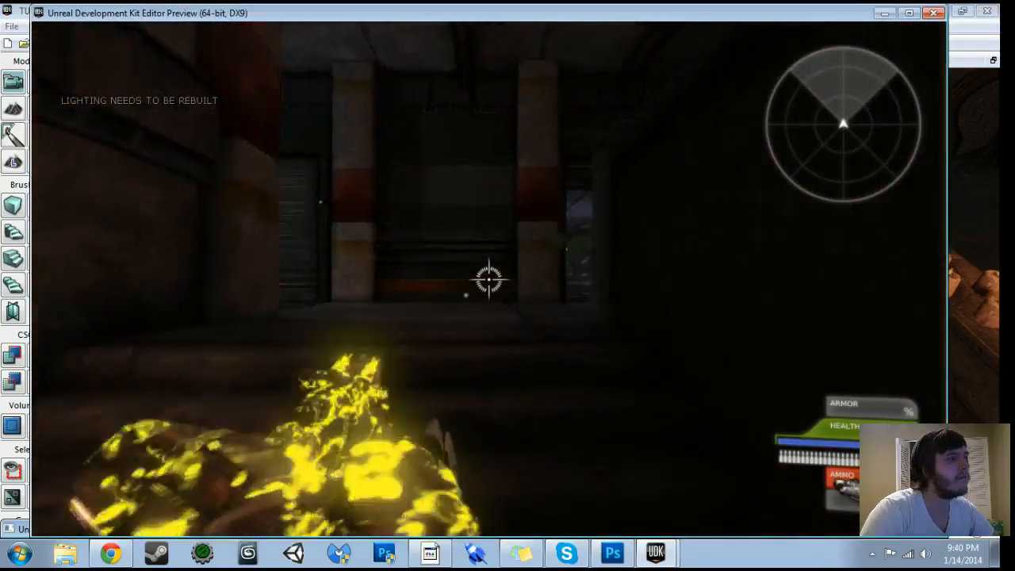
{"action": "key", "text": "w"}
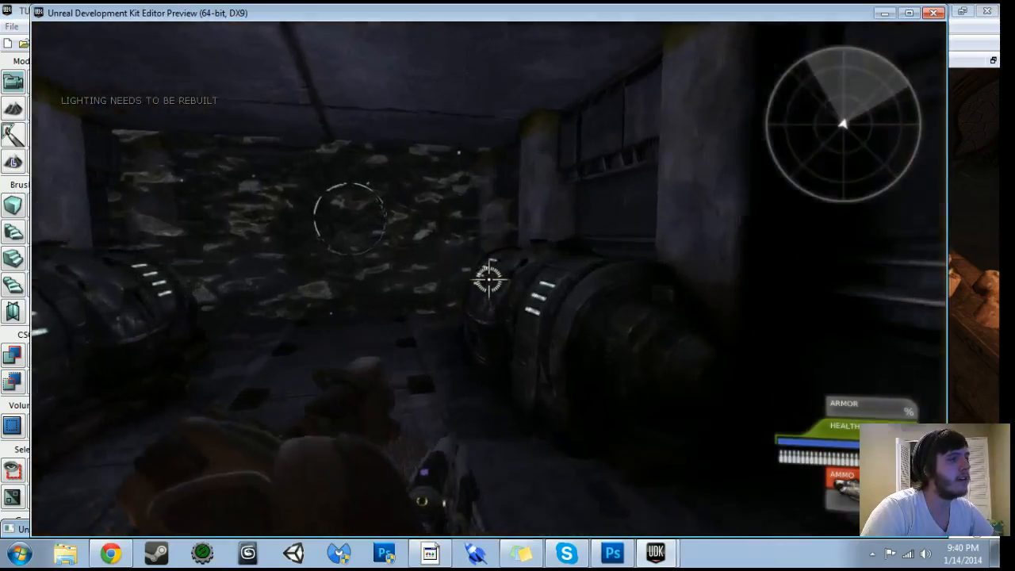
{"action": "key", "text": "e"}
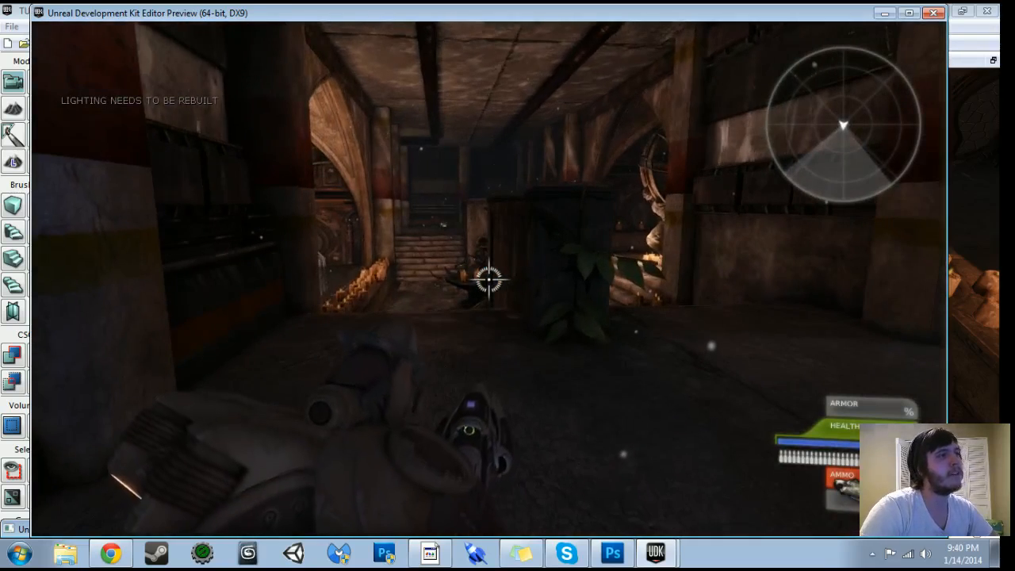
{"action": "key", "text": "Escape"}
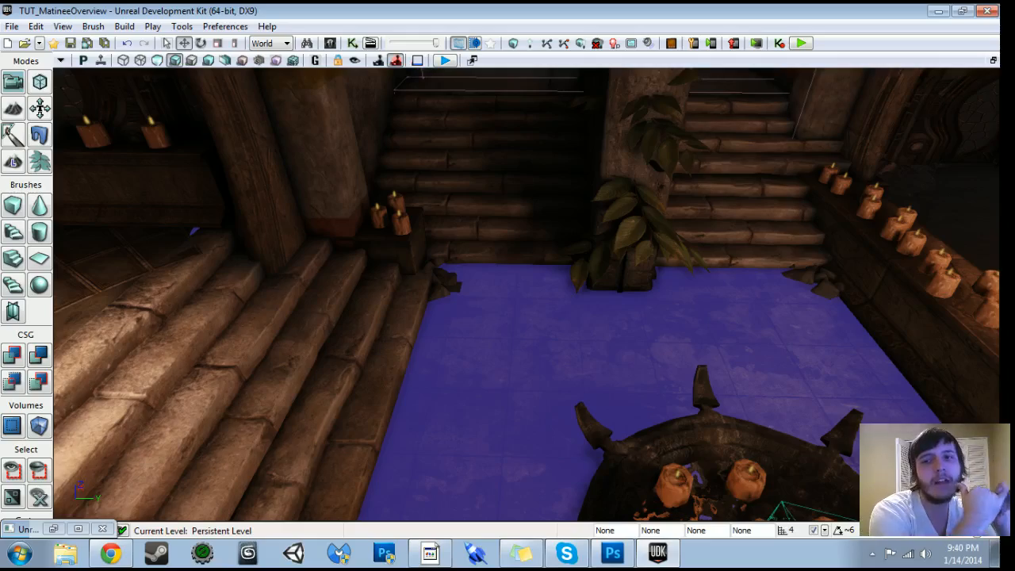
- Turn on real-time viewport rendering and look over the candlelit hall with its fountain and statues
{"action": "right_click_drag", "start_coordinate": [526, 295], "coordinate": [547, 288]}
{"action": "left_click", "coordinate": [98, 62]}
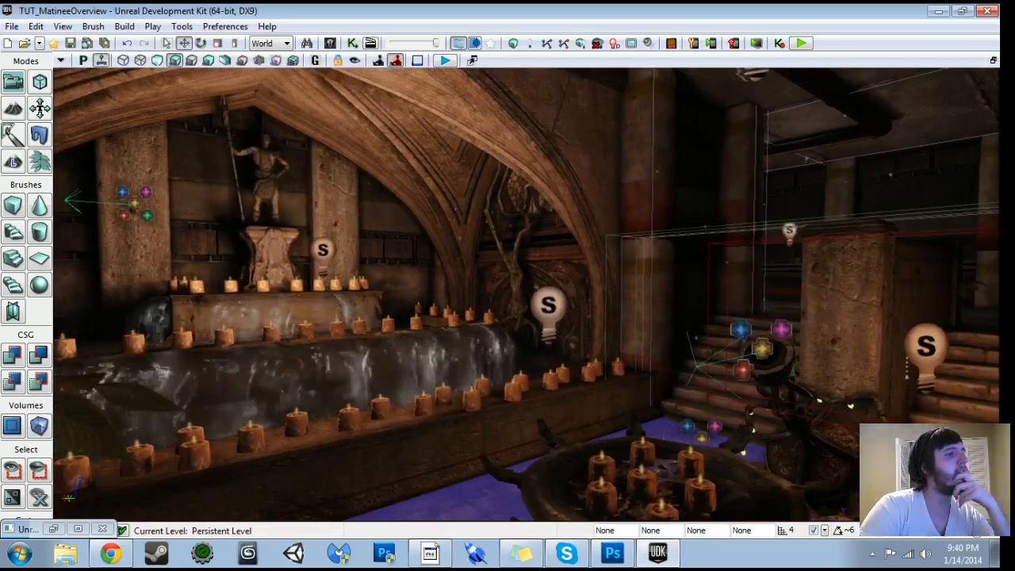
{"action": "right_click_drag", "start_coordinate": [238, 182], "coordinate": [215, 279]}
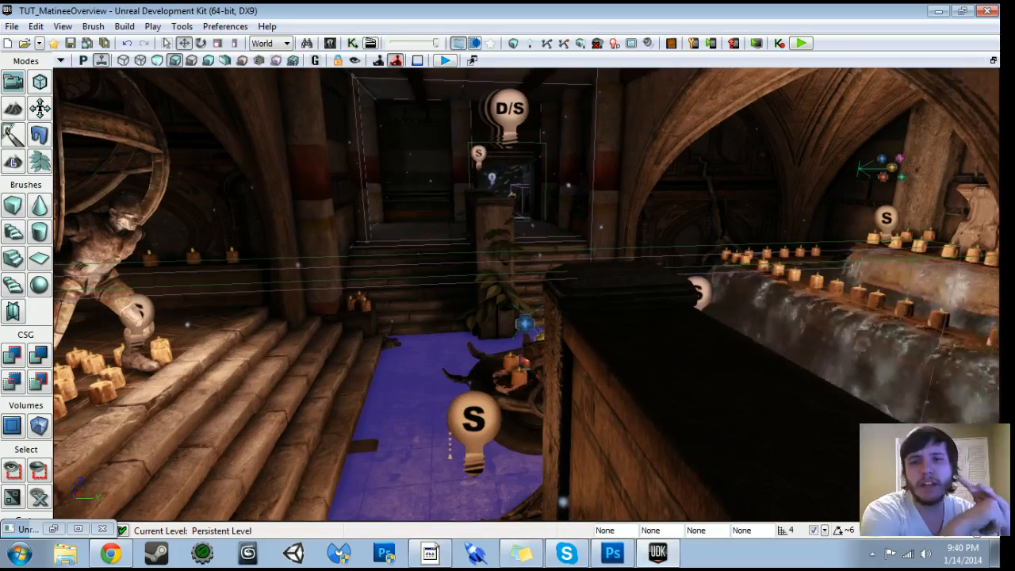